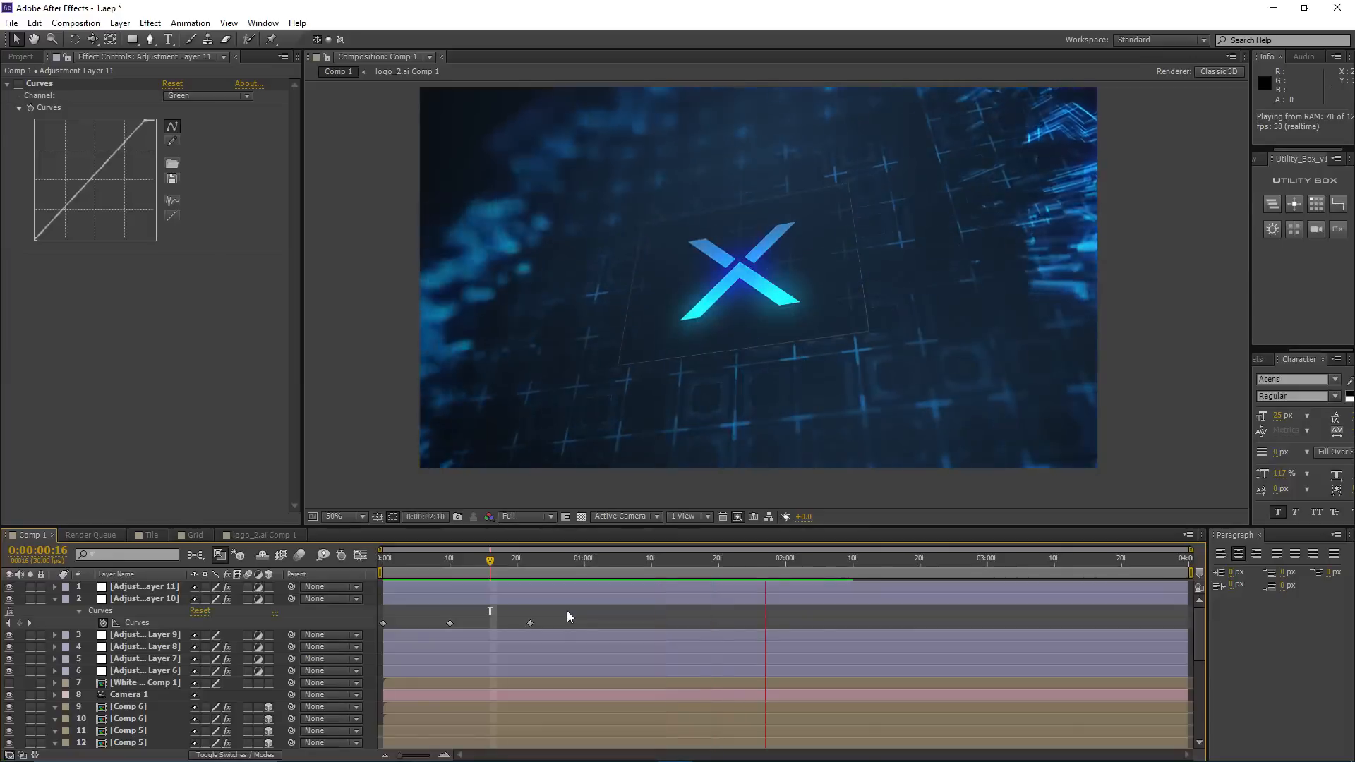
# Step: Stop the preview and view the Utility Box script page in Chrome
pyautogui.press('space')
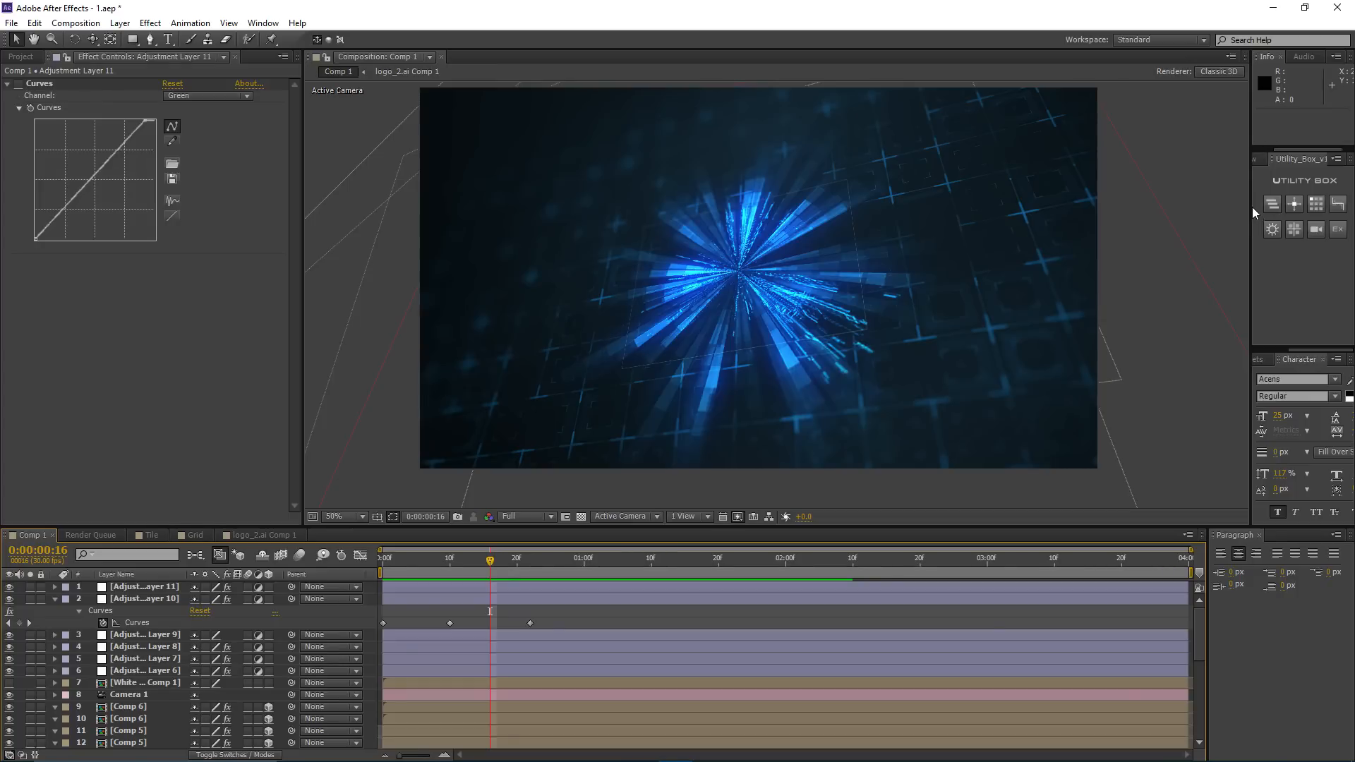
pyautogui.moveTo(678, 757)
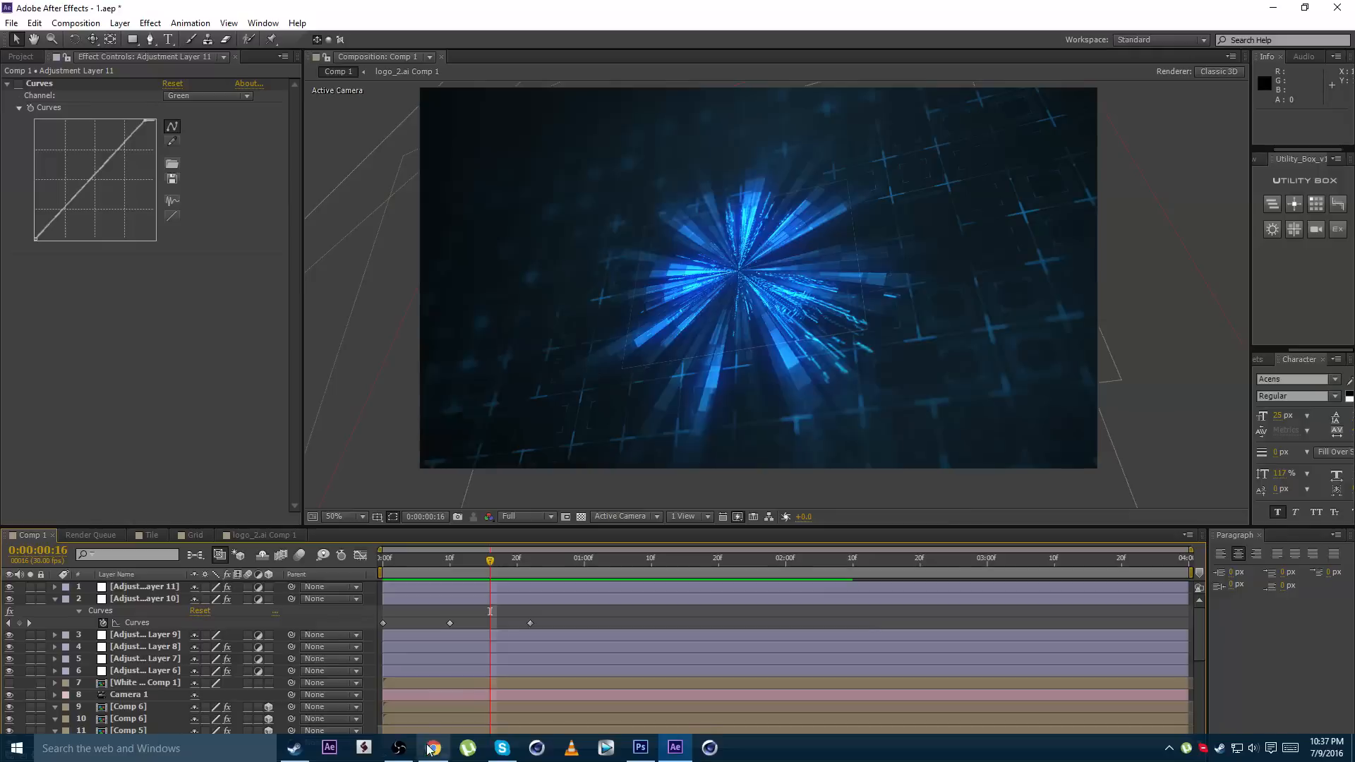
pyautogui.click(433, 749)
pyautogui.scroll(-3, 216, 317)
pyautogui.scroll(3, 219, 327)
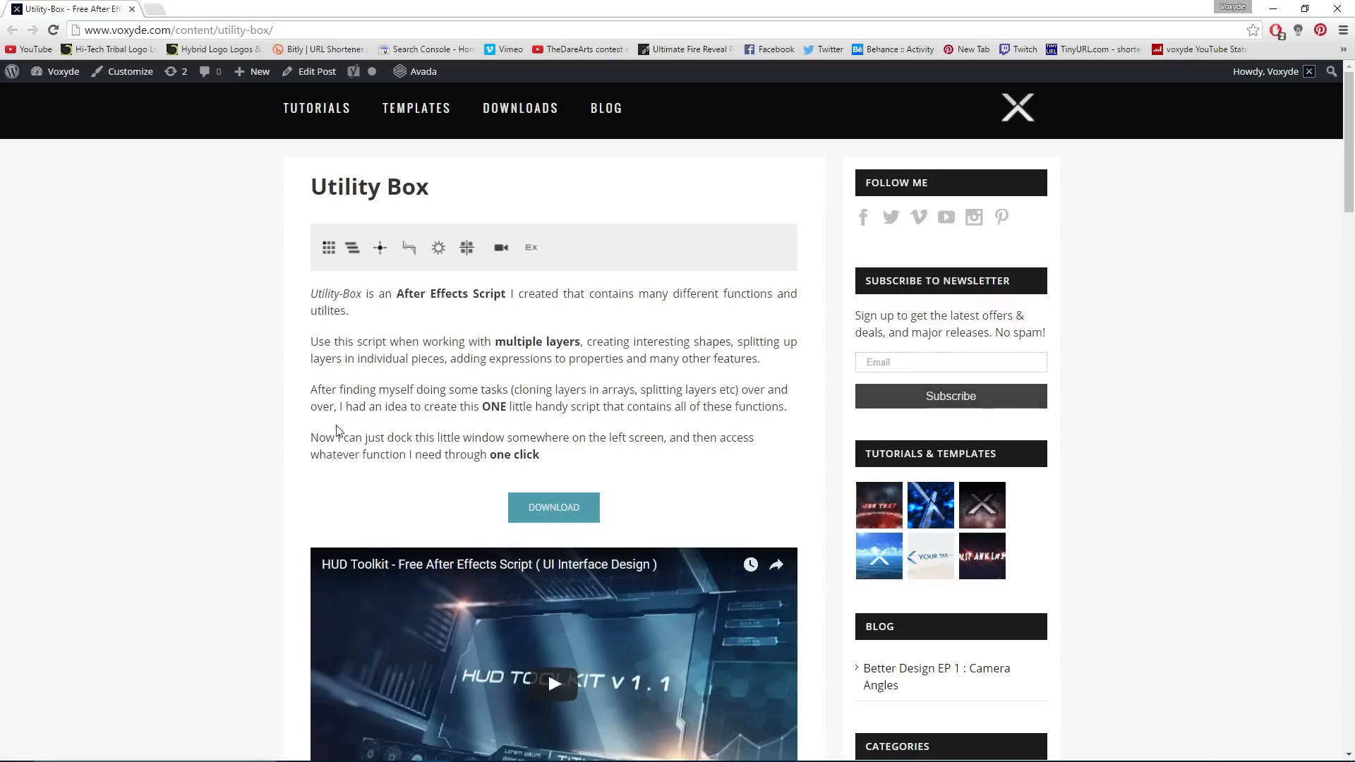
pyautogui.moveTo(530, 742)
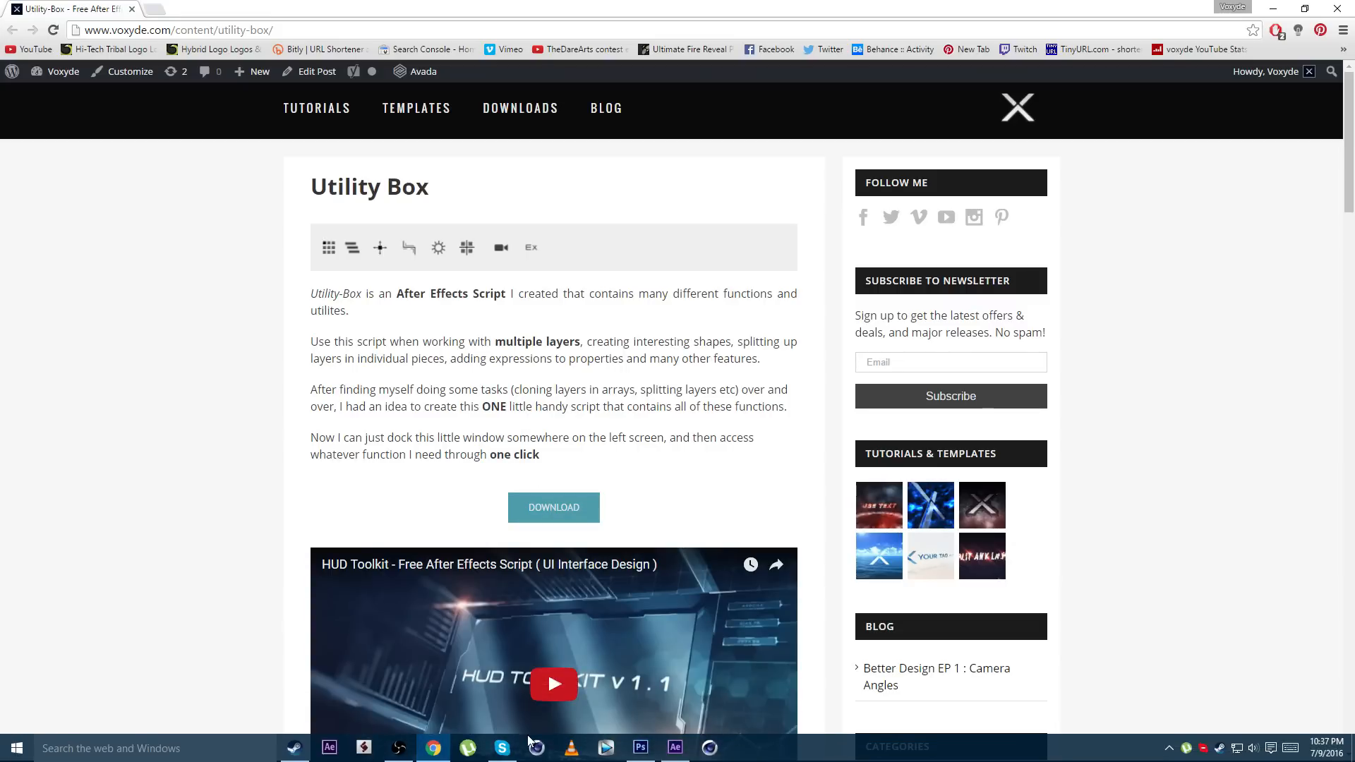
# Step: Switch back to After Effects and show the logo animation at 0:00:01:12
pyautogui.click(675, 748)
pyautogui.moveTo(490, 561); pyautogui.dragTo(664, 557)
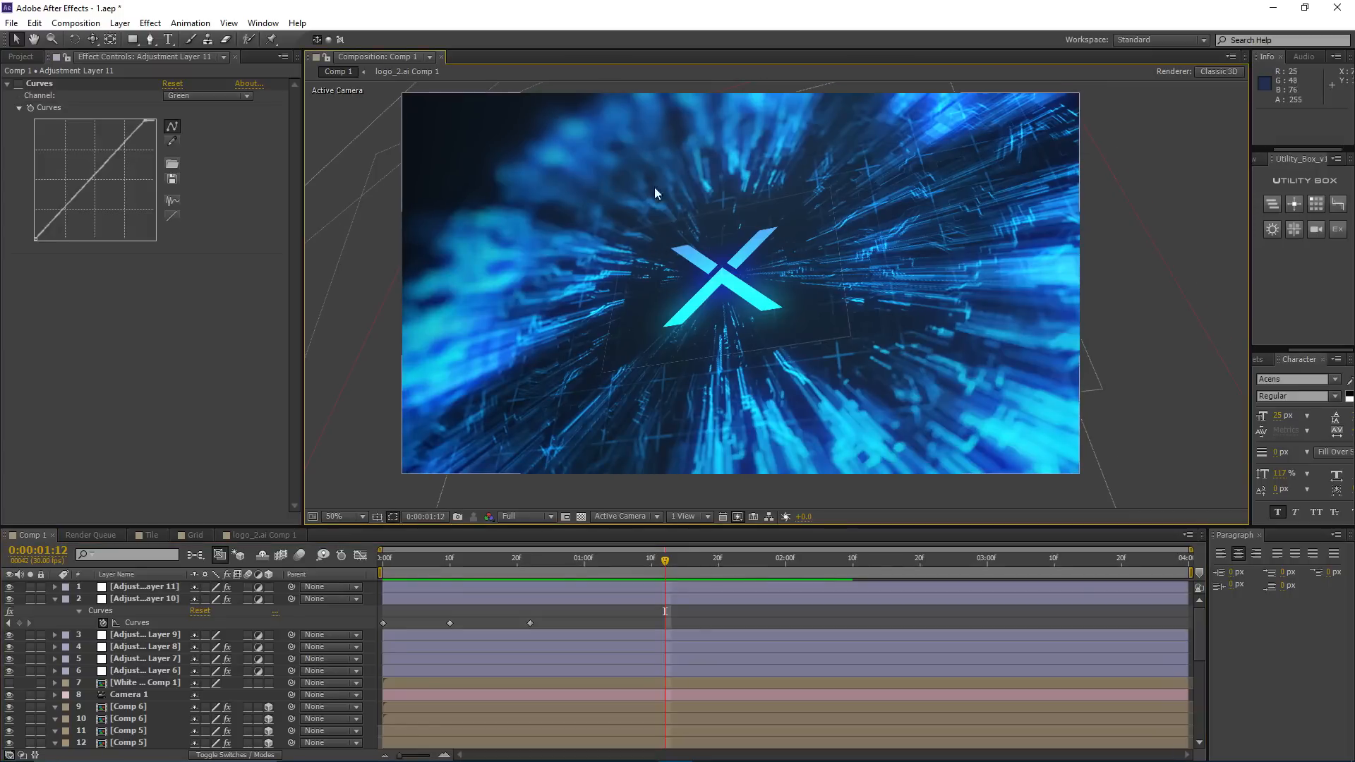
# Step: Create a new composition named Shapes, 2000 px wide and 1000 px high
pyautogui.click(76, 24)
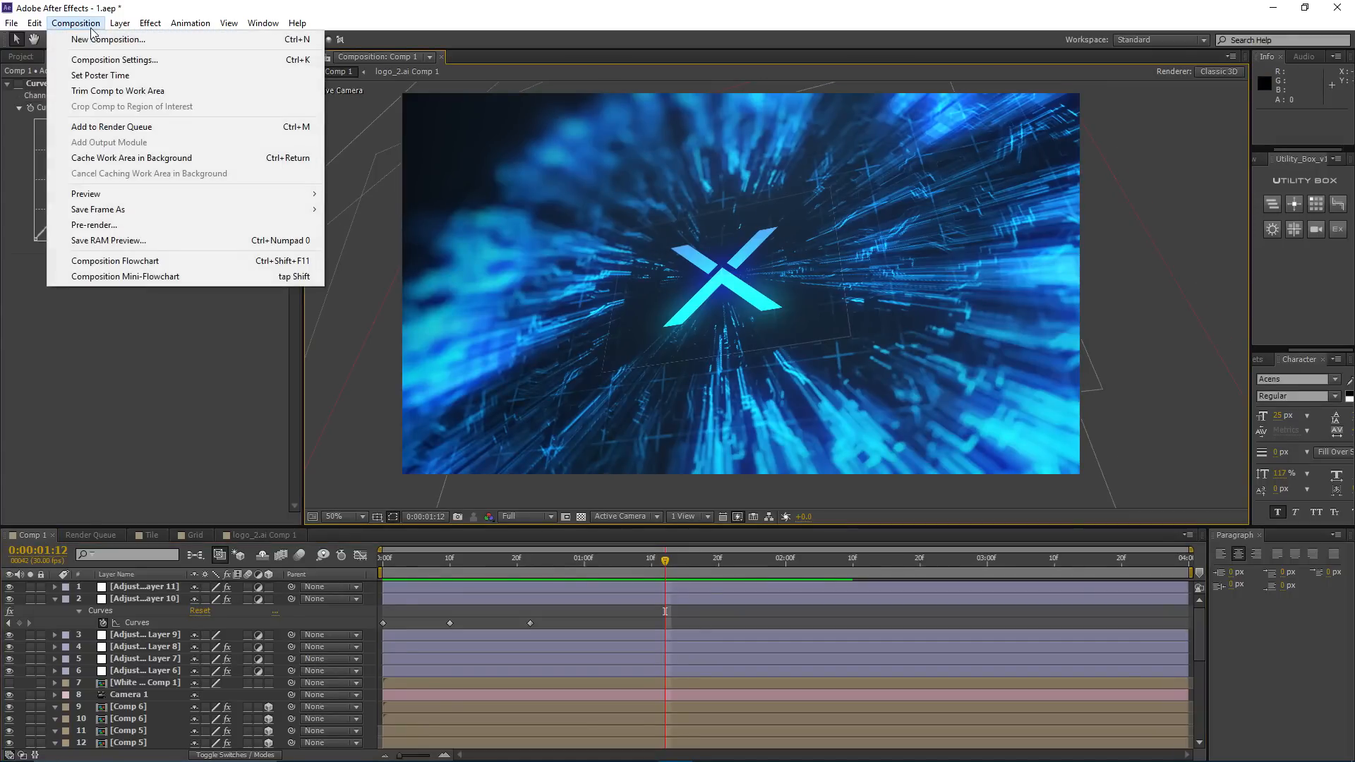
pyautogui.click(99, 40)
pyautogui.moveTo(438, 130); pyautogui.dragTo(360, 137)
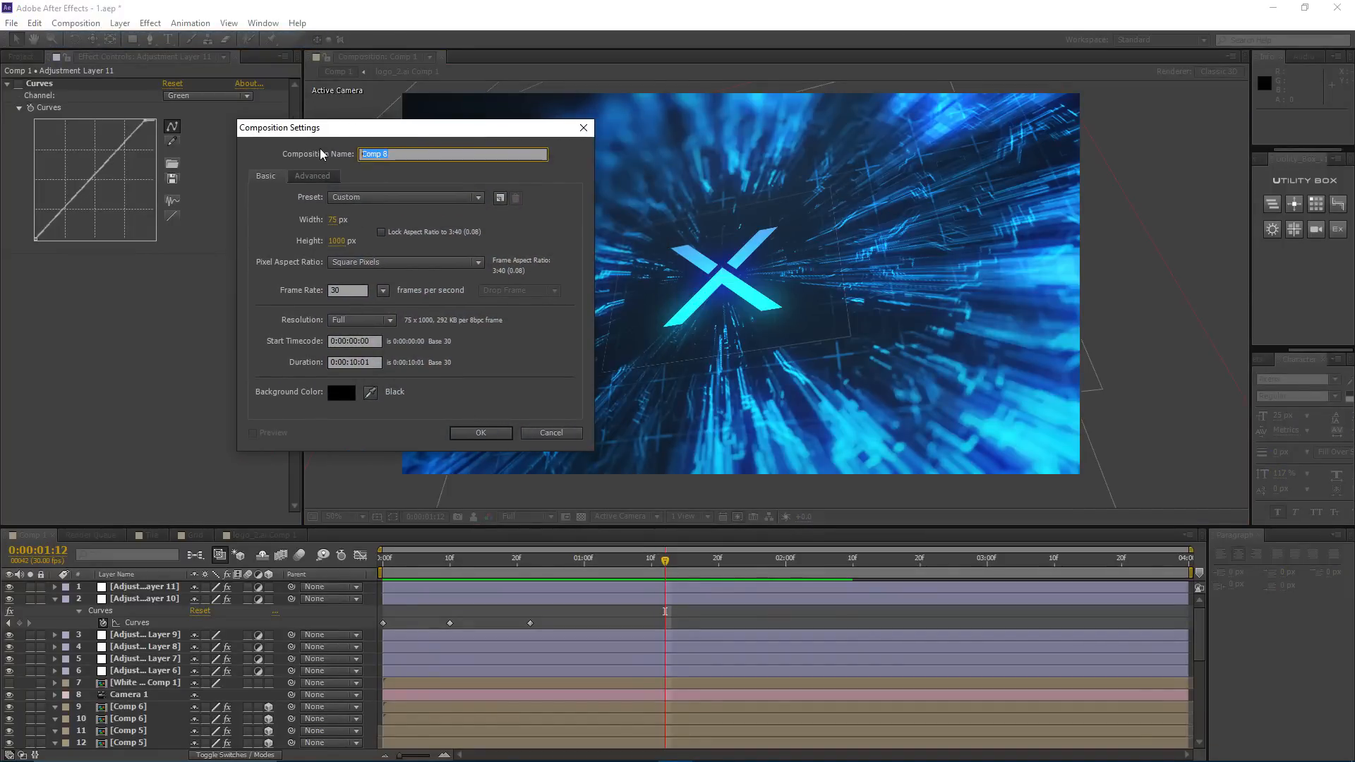
pyautogui.write('Shapes')
pyautogui.click(335, 219)
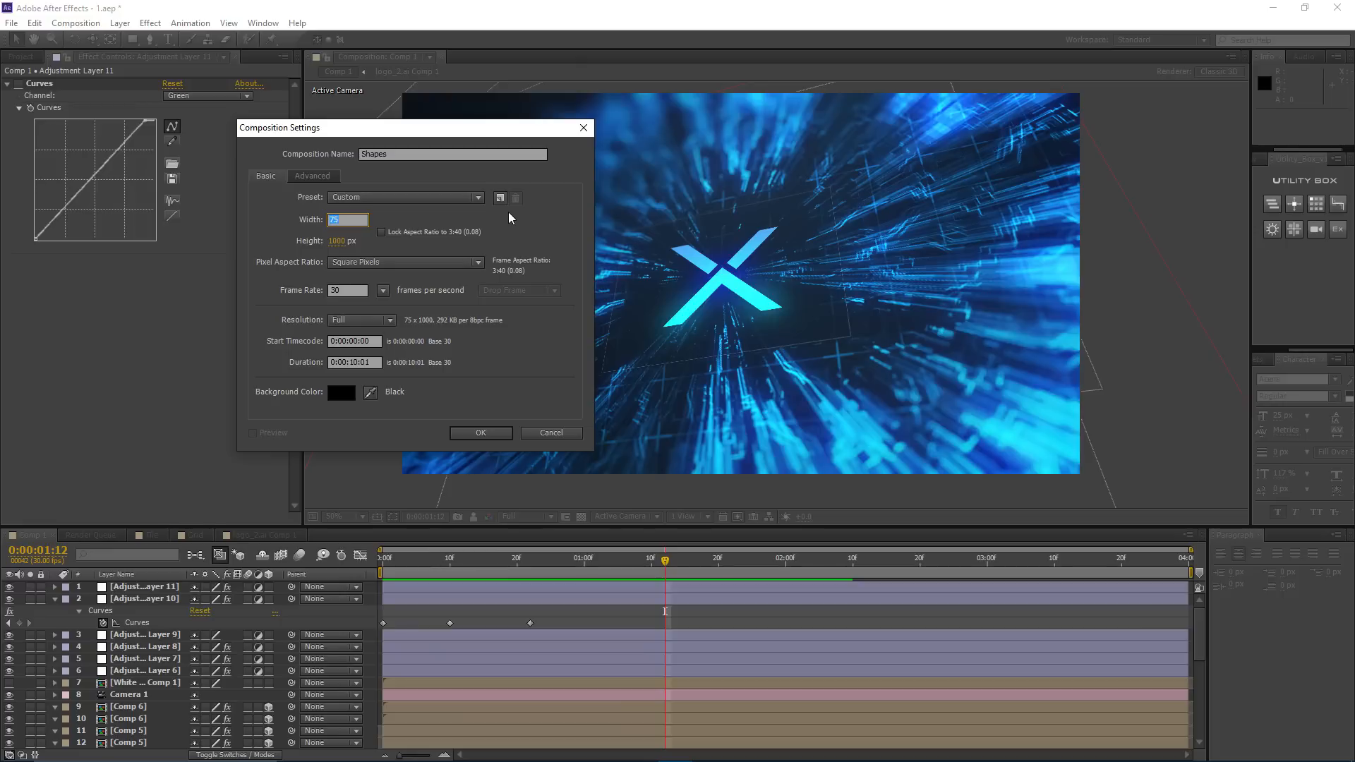
pyautogui.write('200')
pyautogui.press('Tab')
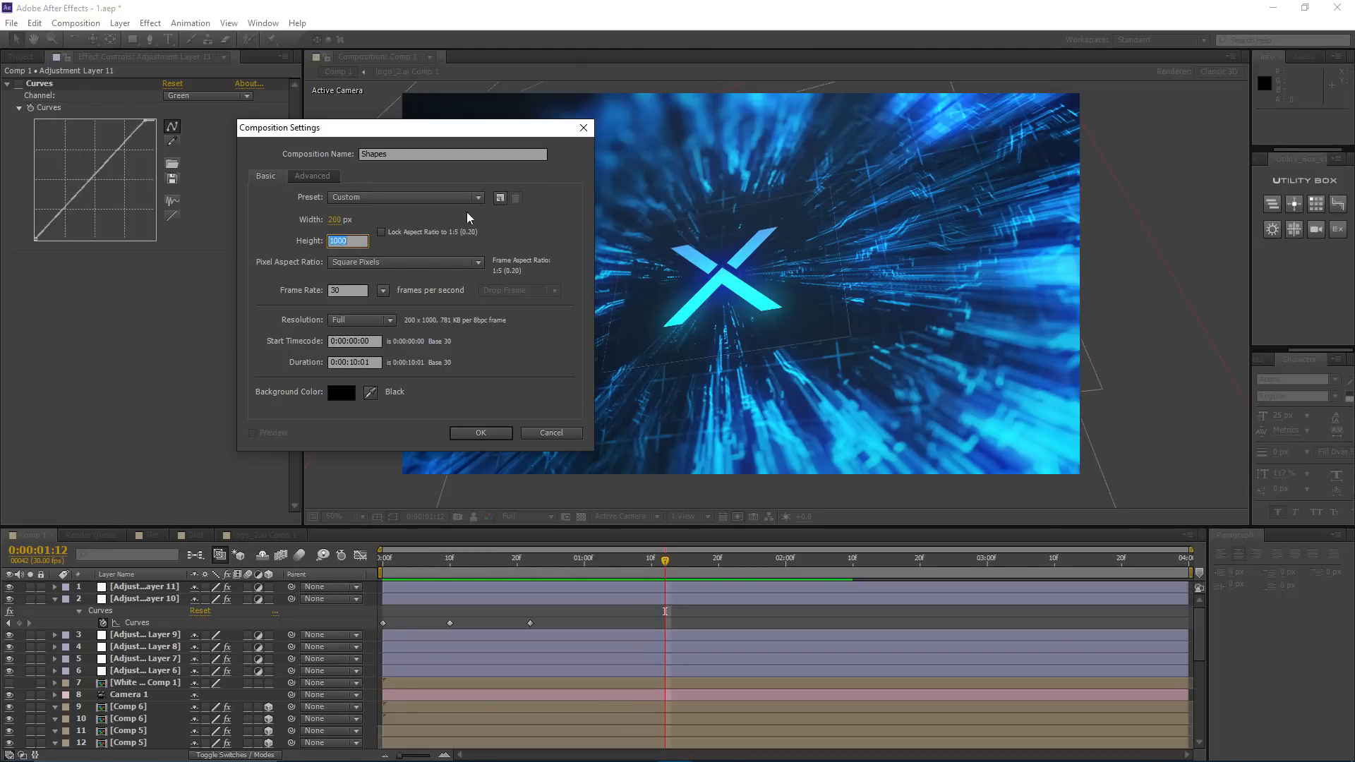
pyautogui.click(335, 219)
pyautogui.write('0')
pyautogui.press('Tab')
pyautogui.click(480, 433)
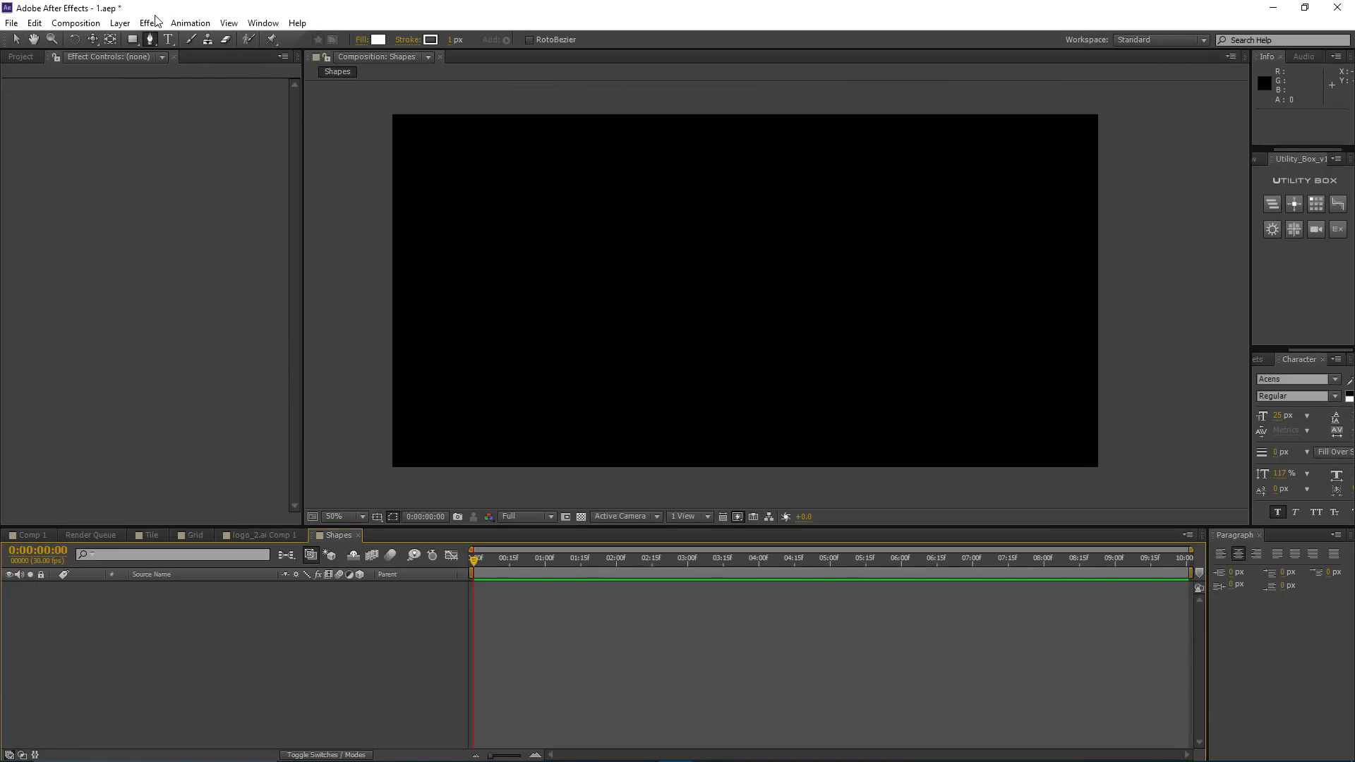
# Step: Start a stepped vertical Pen path above the frame near its left edge, alternating straight segments, short offsets and diagonals down to the lower part
pyautogui.click(150, 40)
pyautogui.moveTo(498, 145); pyautogui.dragTo(489, 148)
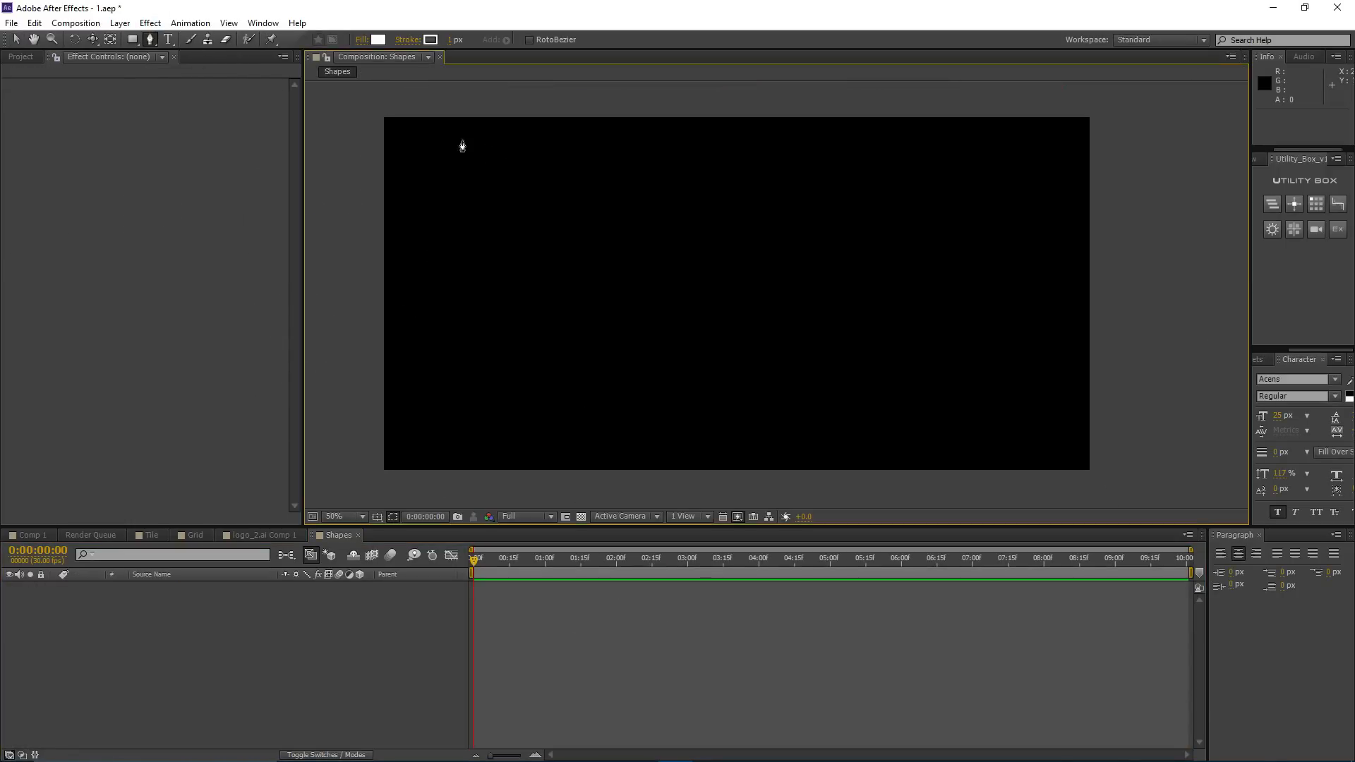
pyautogui.click(447, 110)
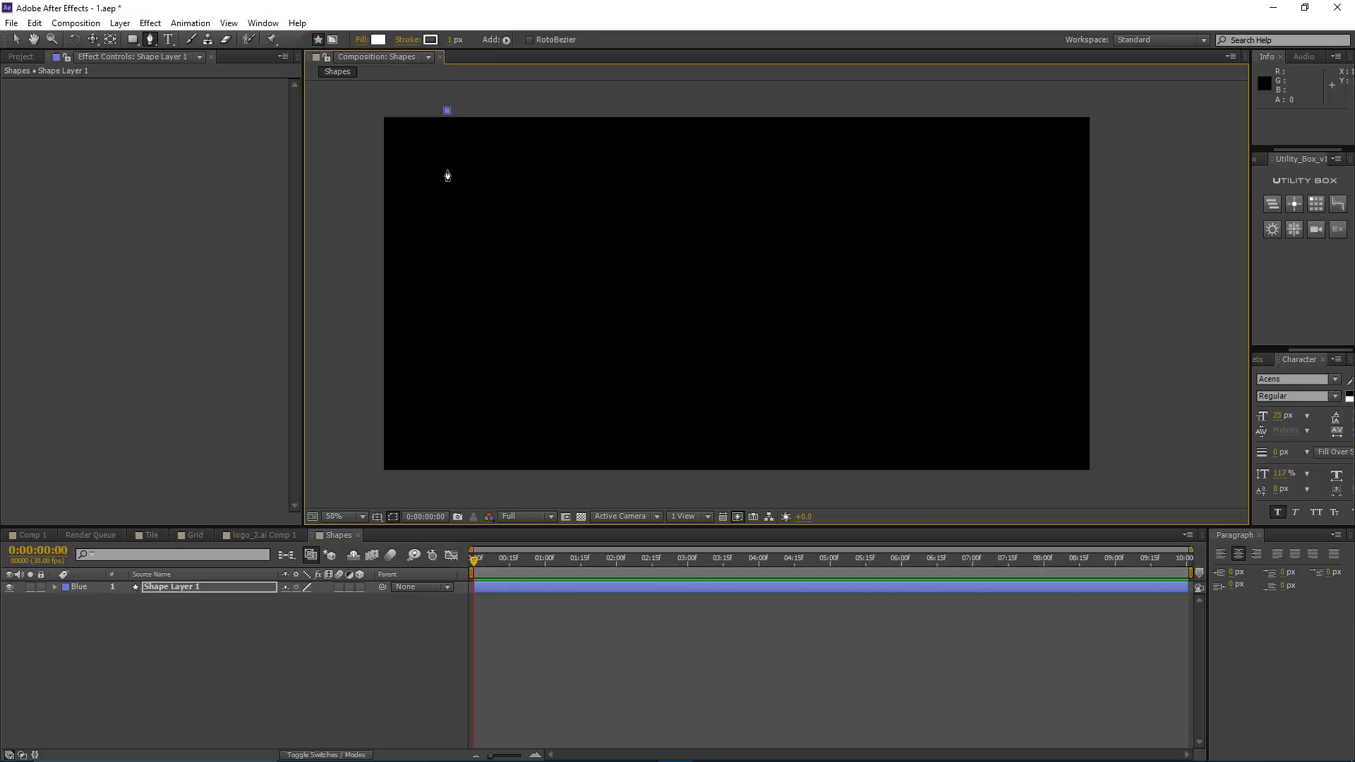
pyautogui.click(446, 156)
pyautogui.click(464, 155)
pyautogui.click(463, 223)
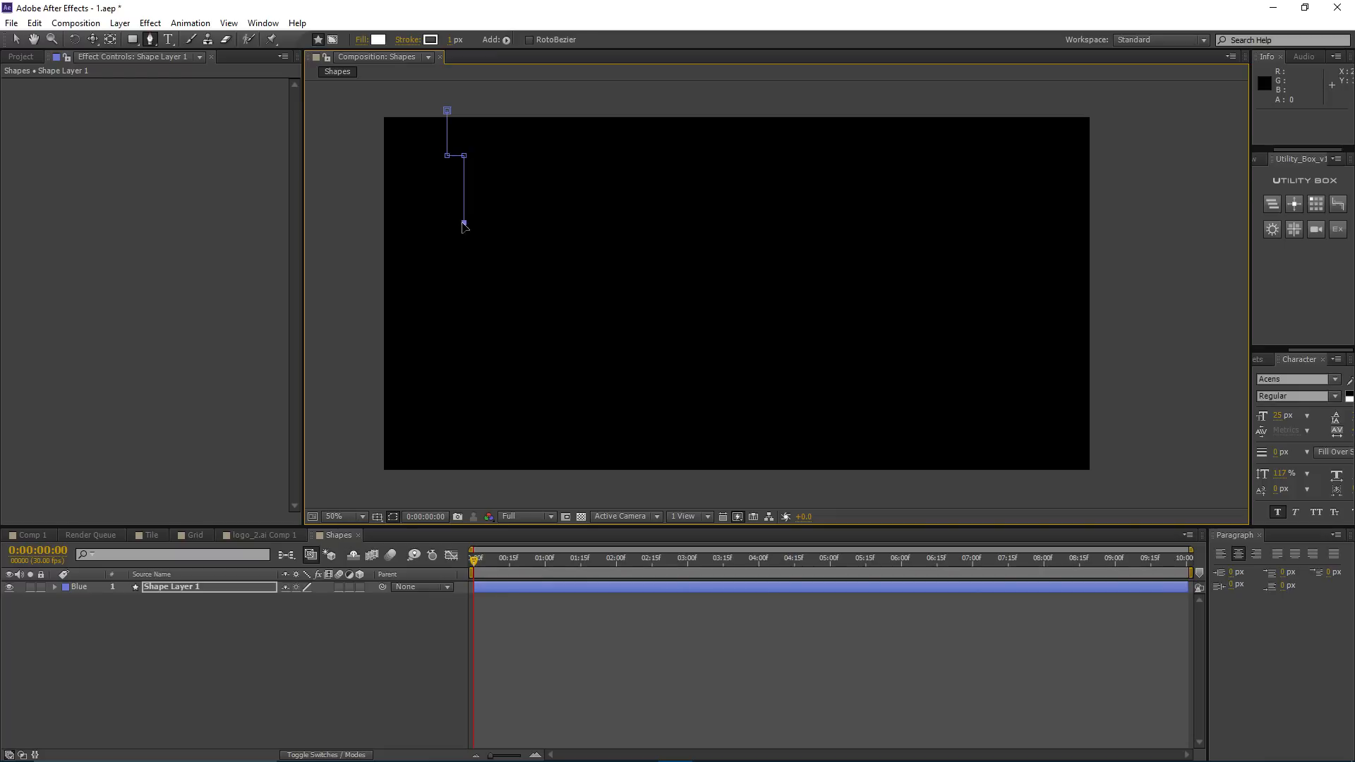
pyautogui.click(442, 244)
pyautogui.click(441, 291)
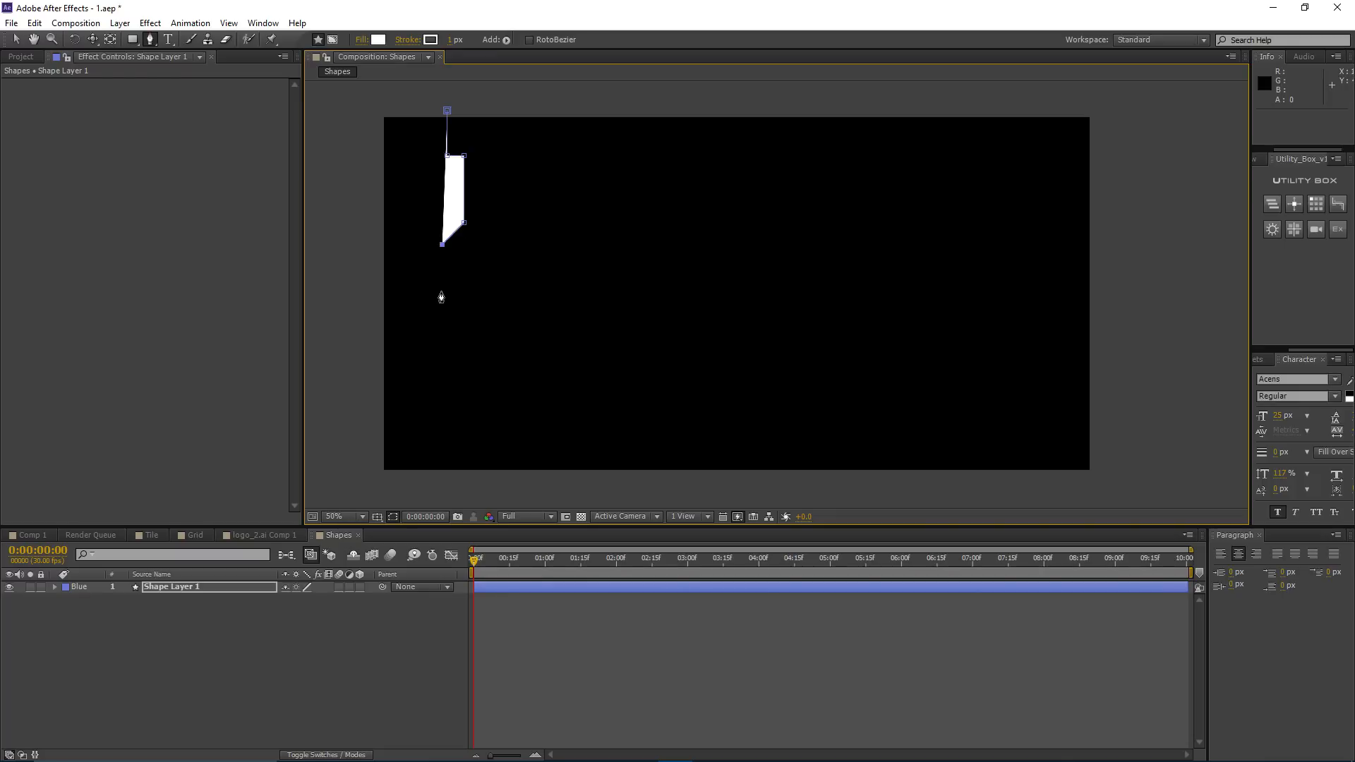
pyautogui.click(462, 290)
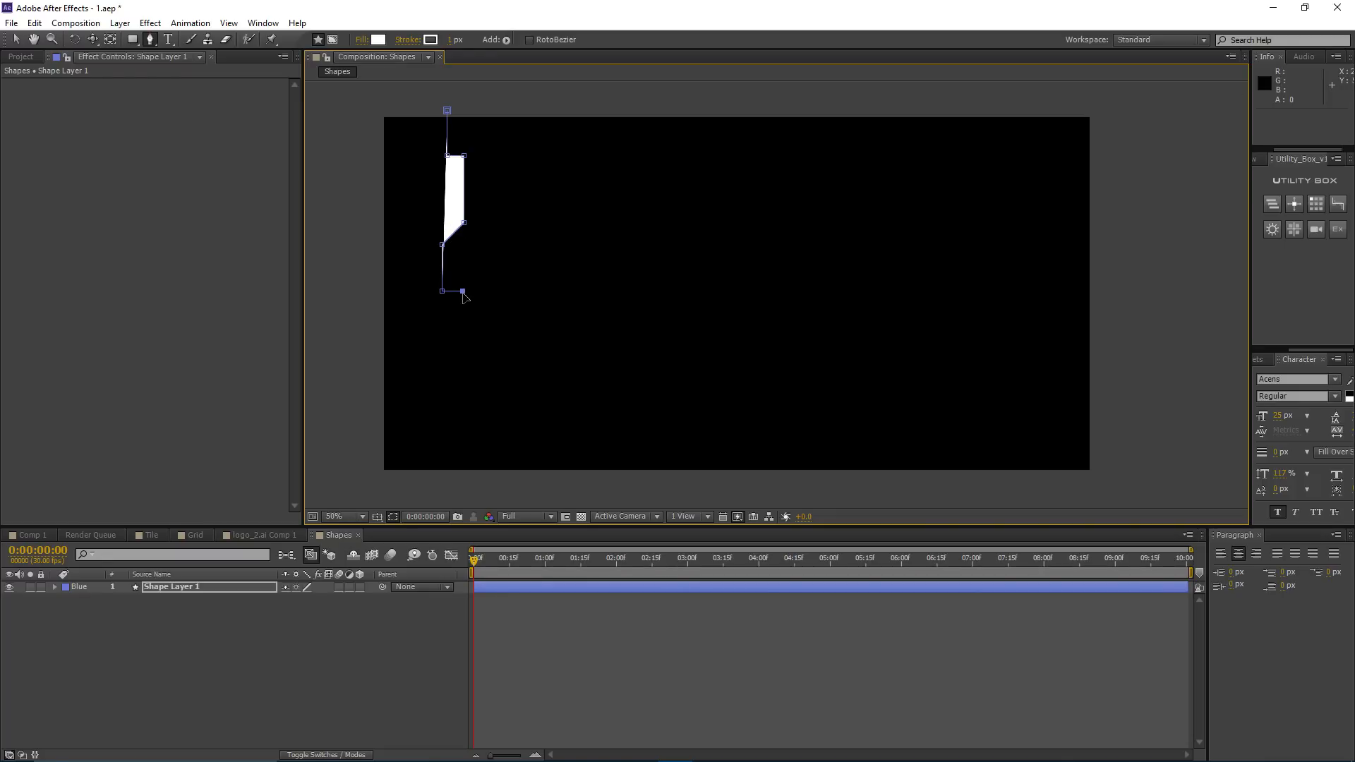
pyautogui.click(463, 336)
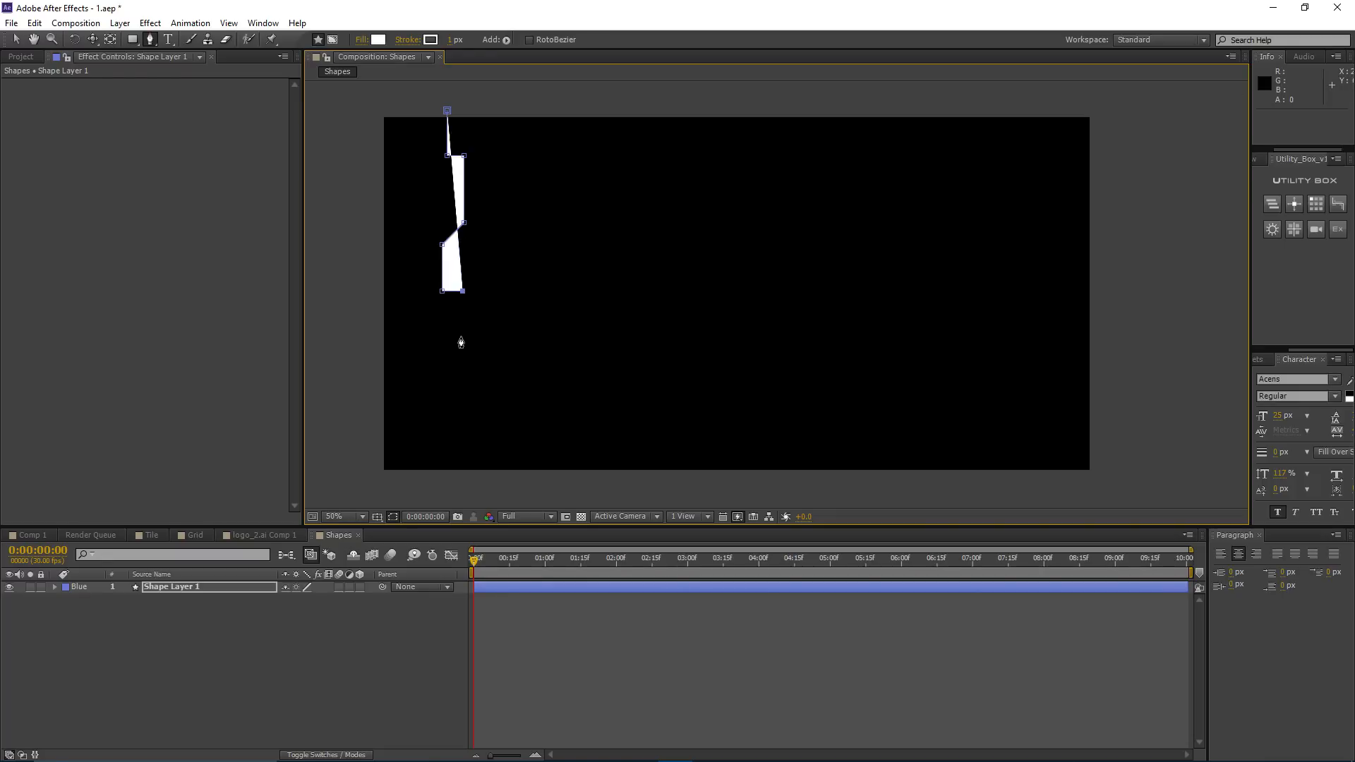
pyautogui.click(436, 362)
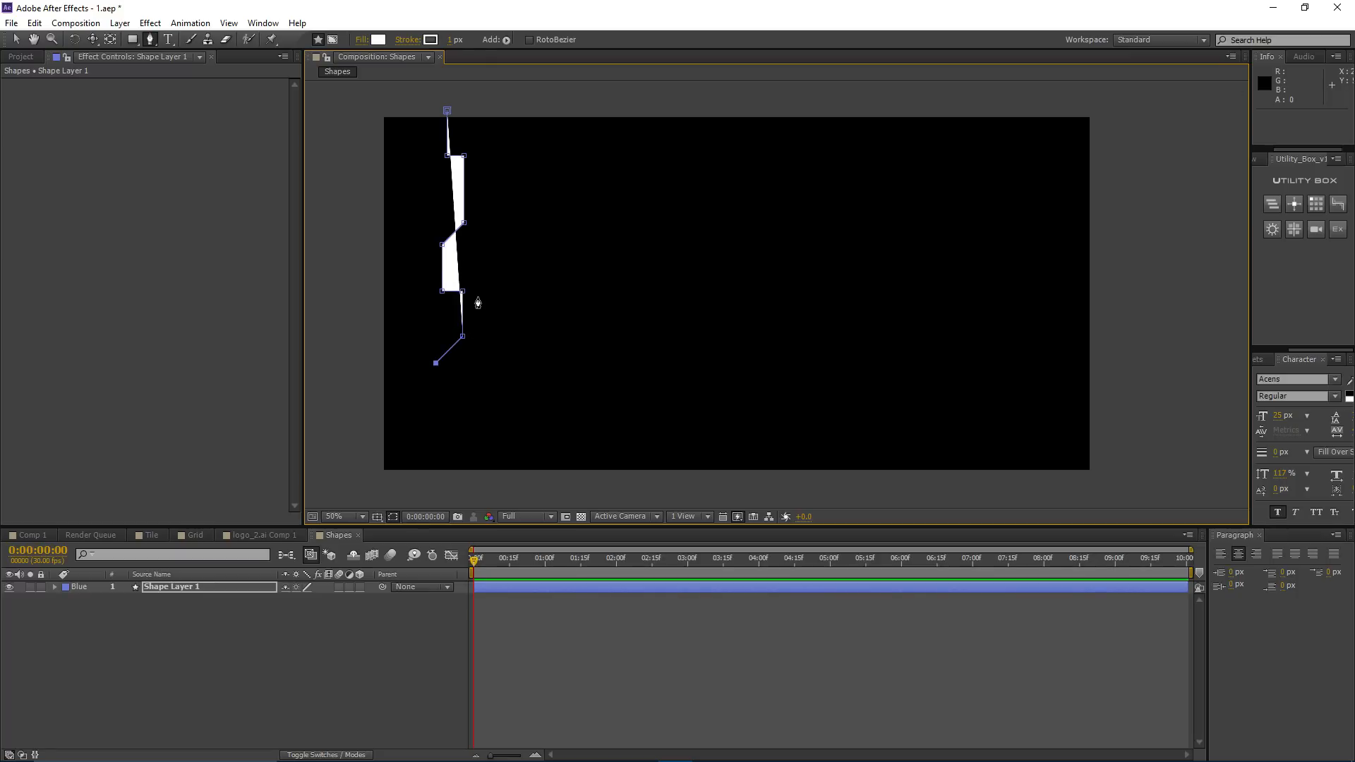
# Step: Extend the path straight down with one short sideways offset, ending it just below the composition frame
pyautogui.moveTo(518, 274); pyautogui.dragTo(567, 216)
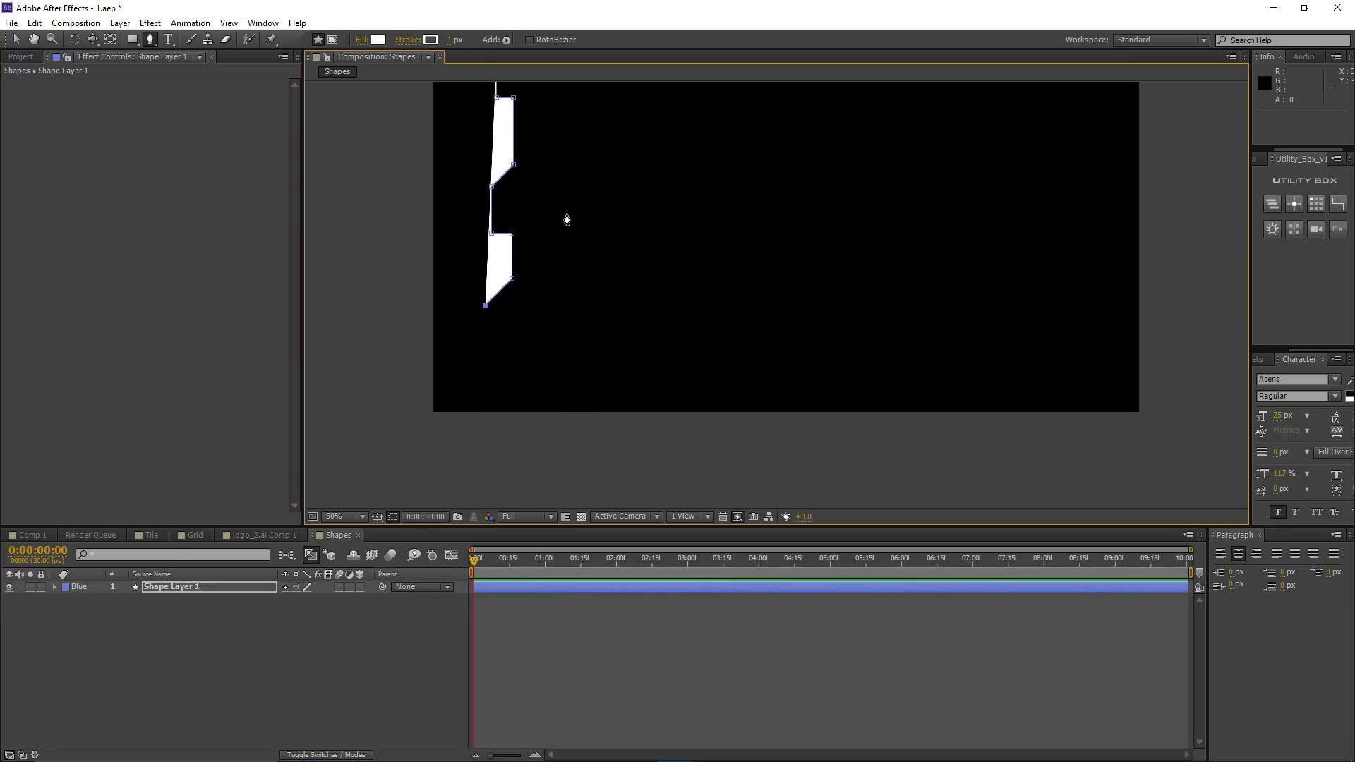
pyautogui.scroll(1, 475, 249)
pyautogui.moveTo(679, 233); pyautogui.dragTo(466, 201)
pyautogui.moveTo(615, 233); pyautogui.dragTo(478, 124)
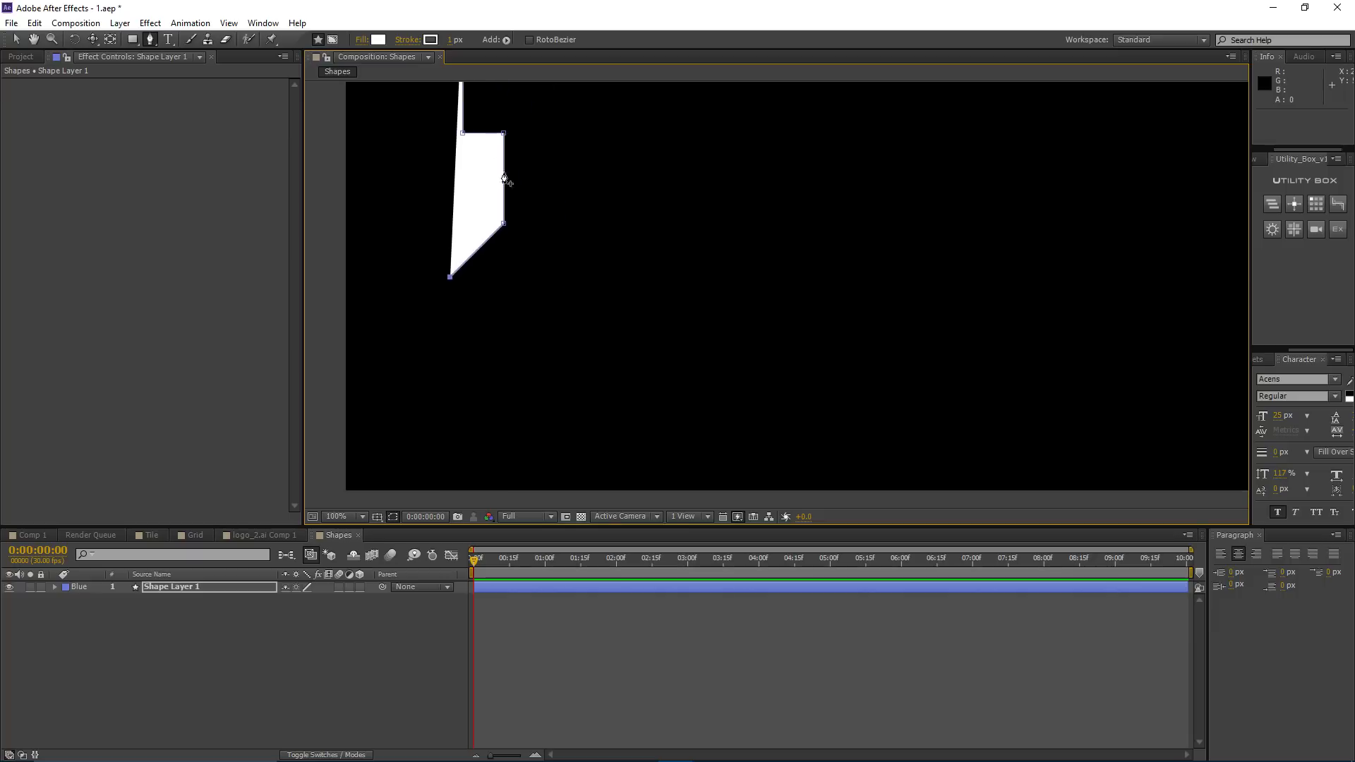
pyautogui.scroll(-1, 538, 265)
pyautogui.moveTo(536, 265); pyautogui.dragTo(473, 306)
pyautogui.click(550, 397)
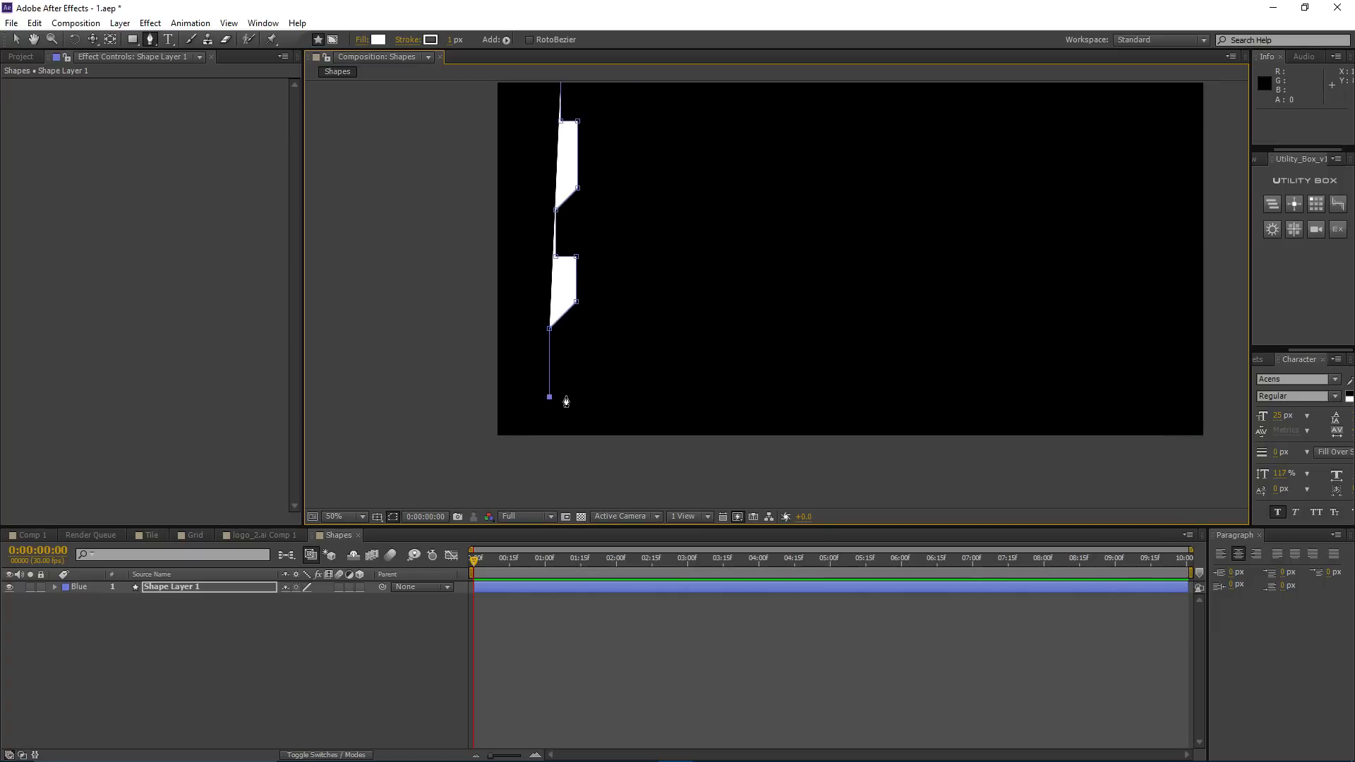
pyautogui.click(565, 396)
pyautogui.click(565, 447)
pyautogui.moveTo(607, 185); pyautogui.dragTo(505, 161)
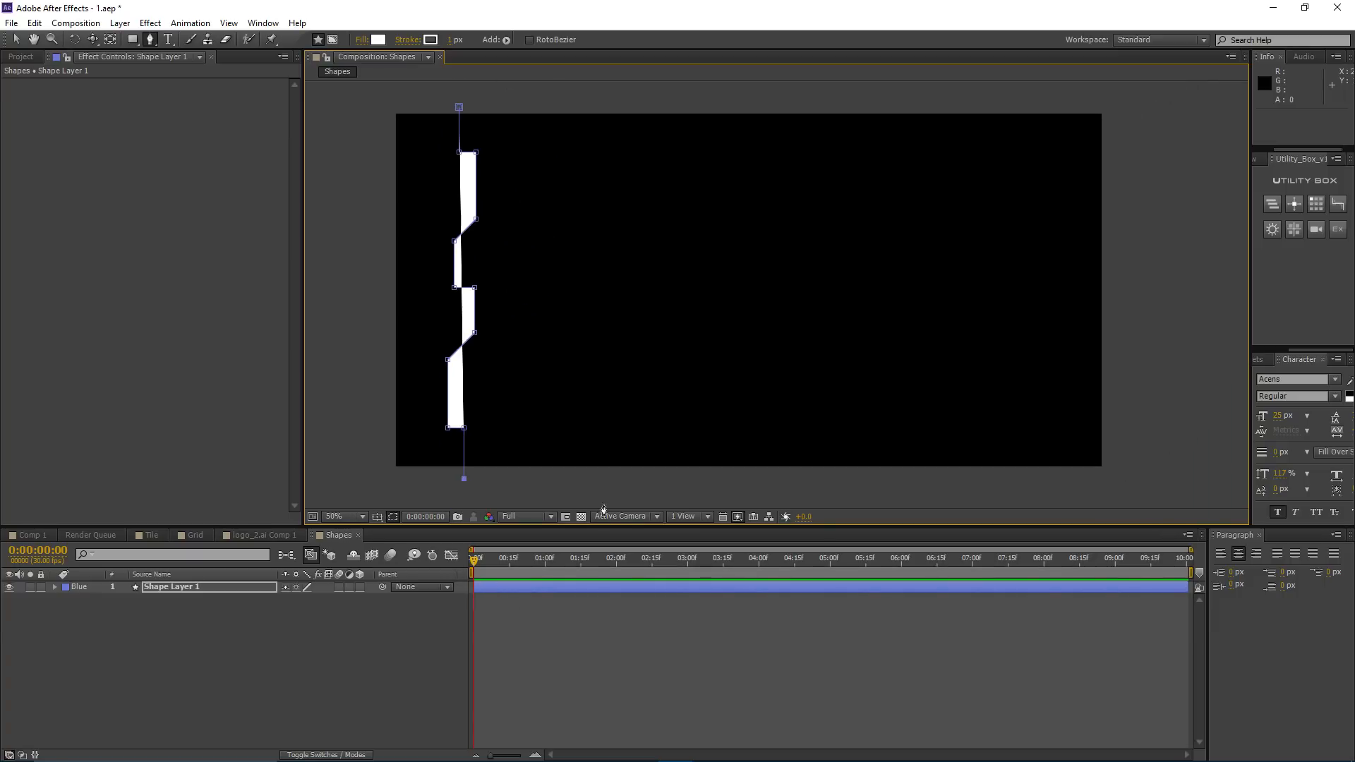
pyautogui.moveTo(457, 305); pyautogui.dragTo(512, 289)
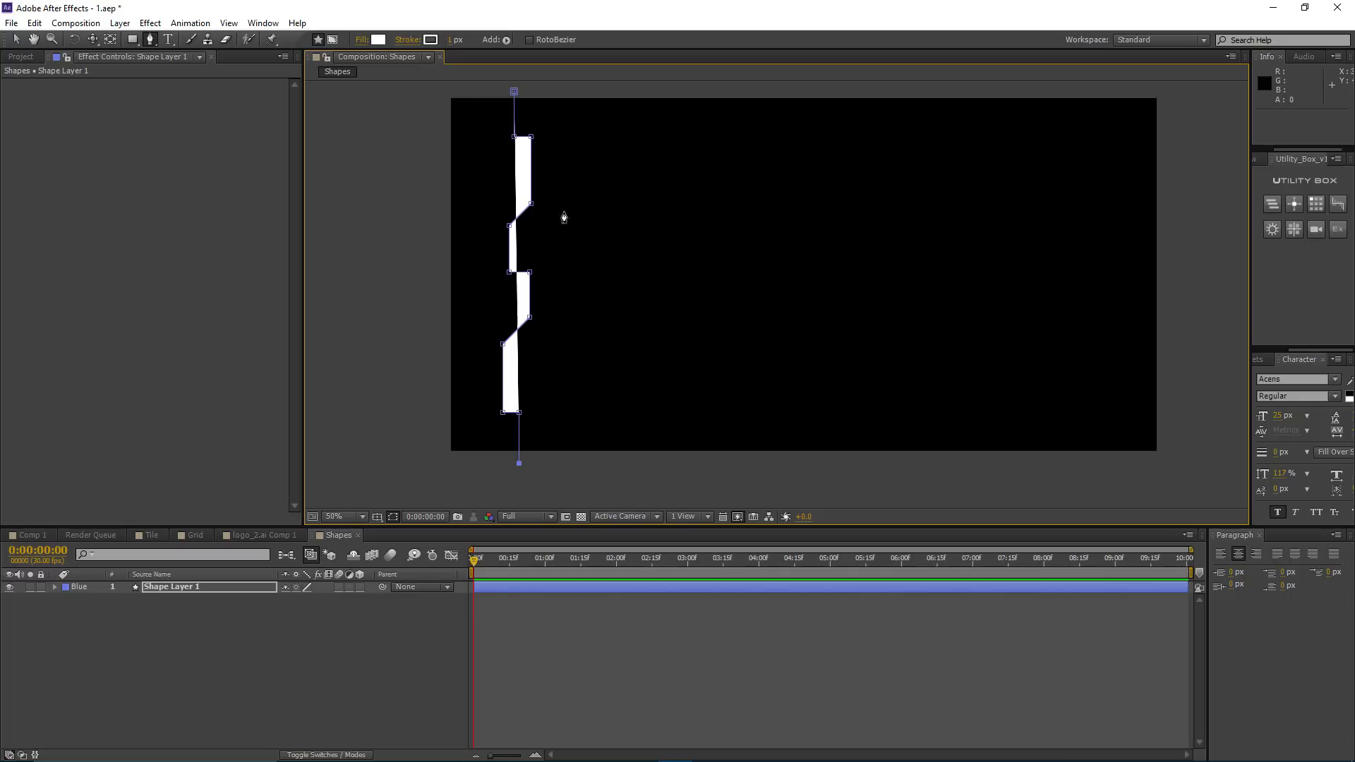
pyautogui.moveTo(538, 195); pyautogui.dragTo(519, 202)
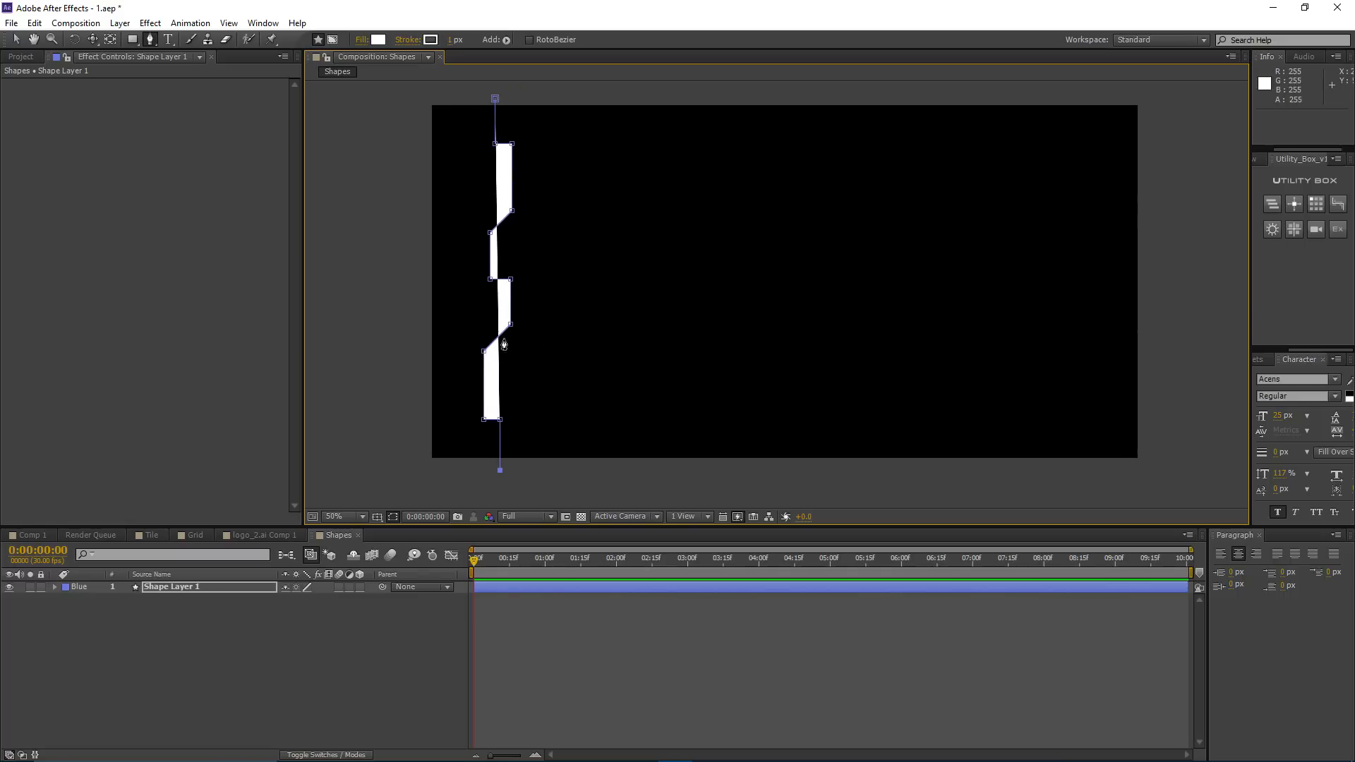
# Step: Draw a second stepped vertical path in the same shape layer, to the right of the first, spanning the frame from top to bottom
pyautogui.click(221, 588)
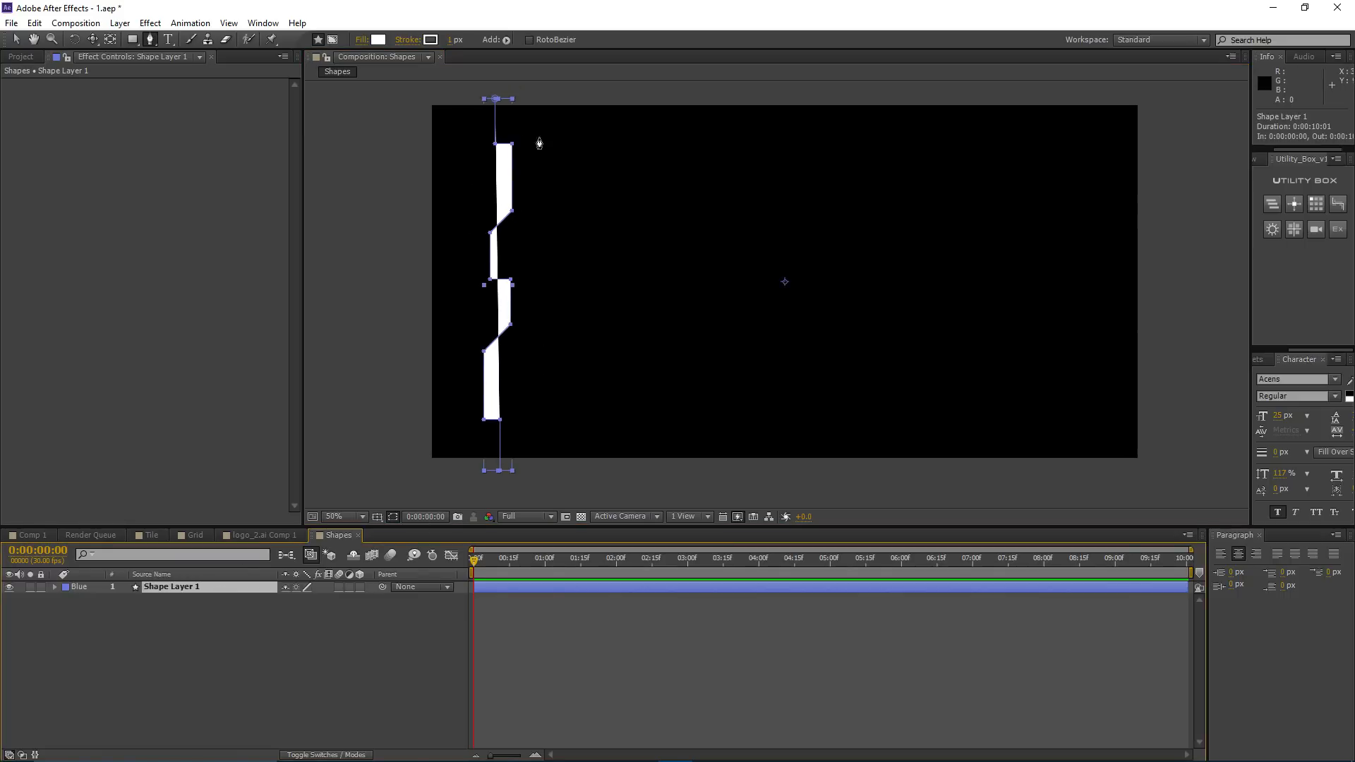
pyautogui.moveTo(529, 146); pyautogui.dragTo(509, 153)
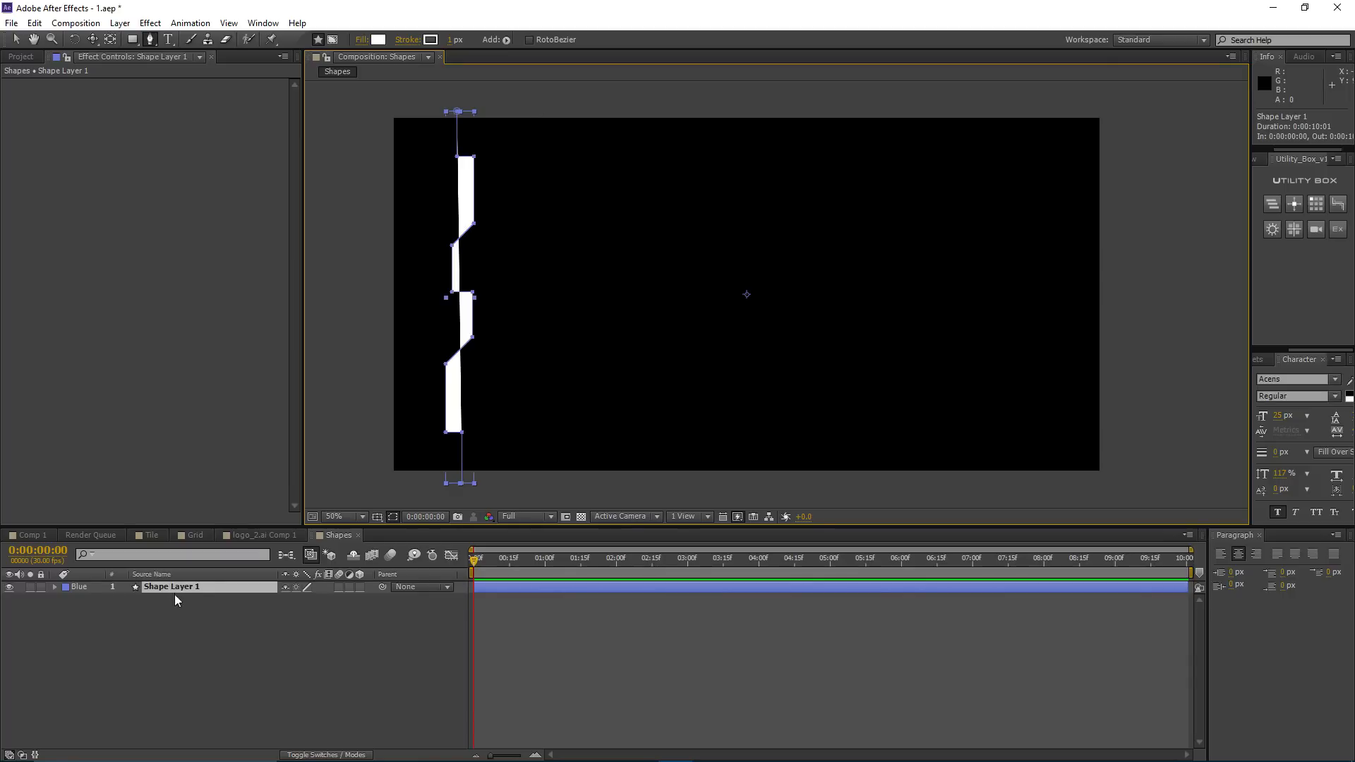
pyautogui.click(531, 111)
pyautogui.click(526, 159)
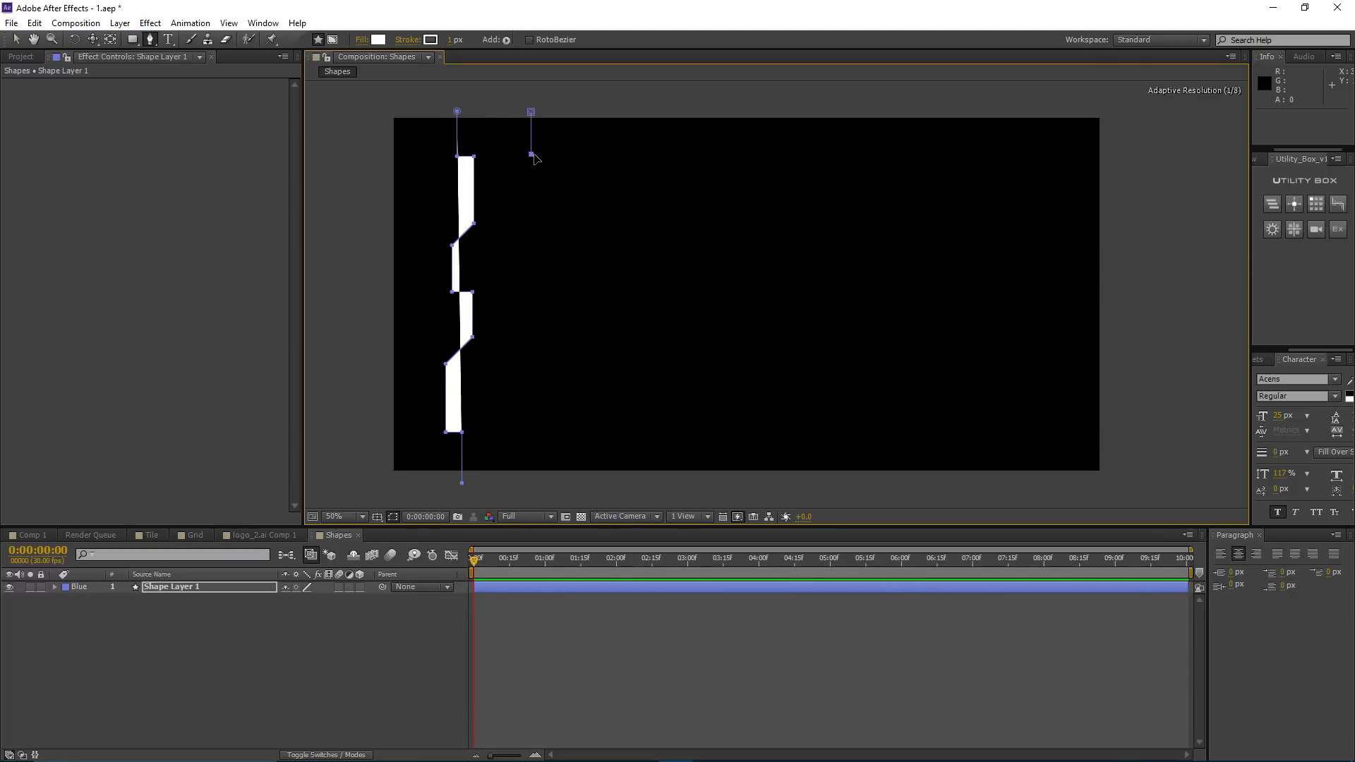
pyautogui.click(525, 231)
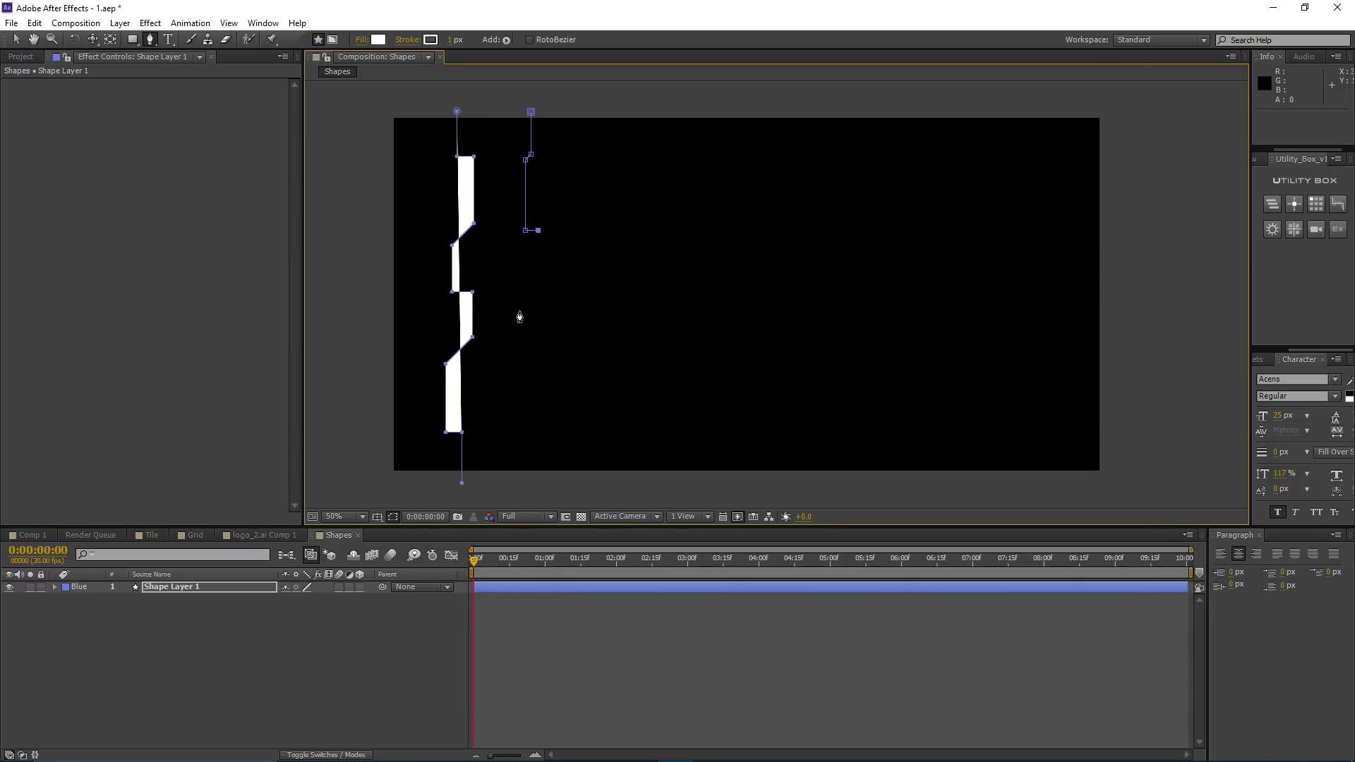
pyautogui.click(537, 299)
pyautogui.click(547, 308)
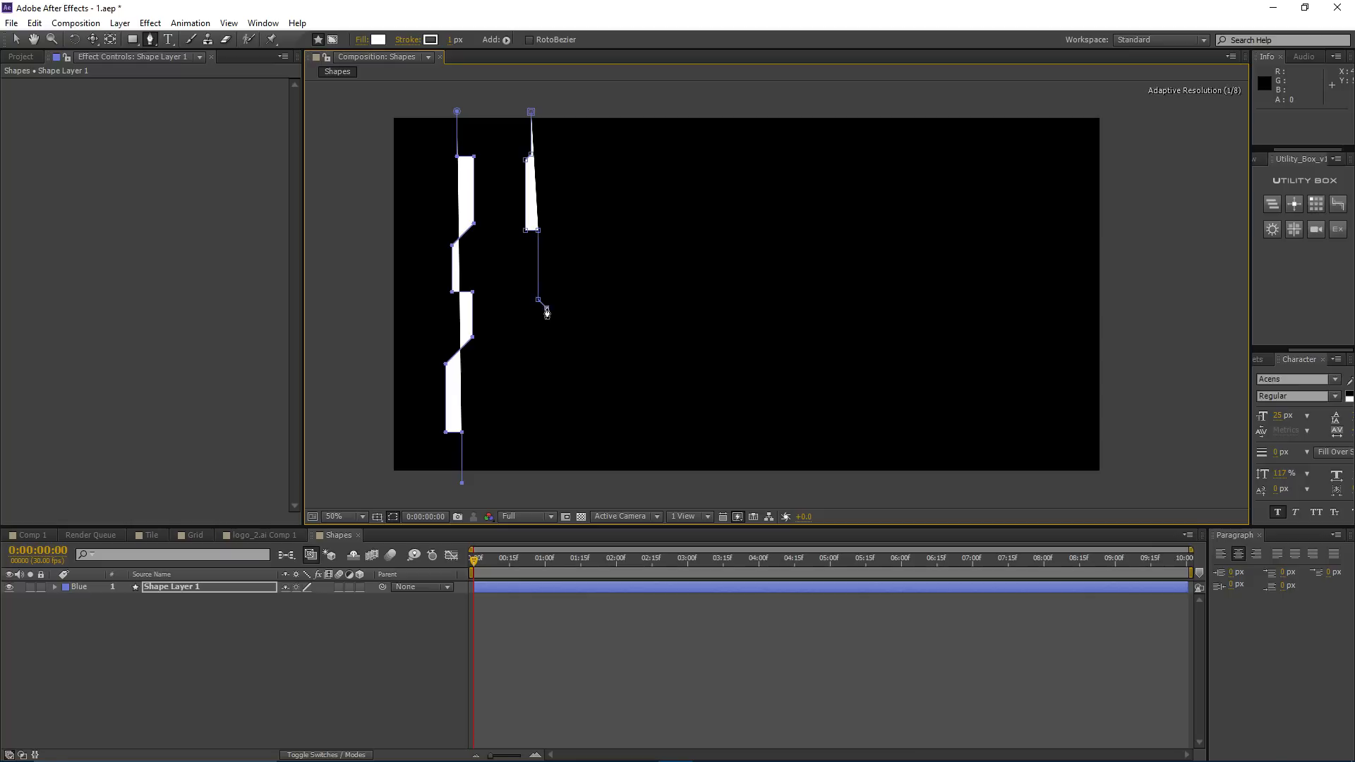
pyautogui.click(547, 385)
pyautogui.click(534, 385)
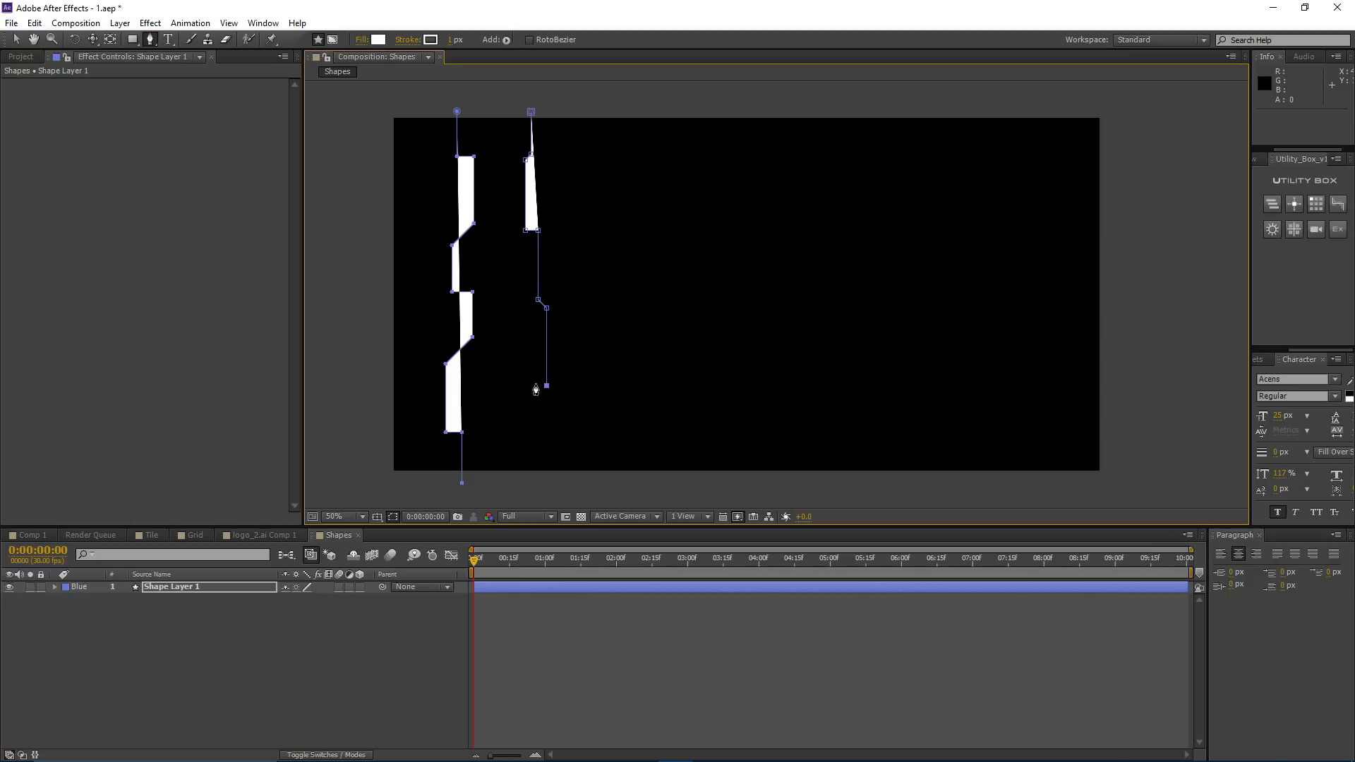
pyautogui.click(535, 470)
# Step: Add a third stepped vertical path to the shape layer, right of the second, with small offsets and diagonals, ending just below the frame
pyautogui.click(510, 589)
pyautogui.moveTo(596, 157); pyautogui.dragTo(580, 164)
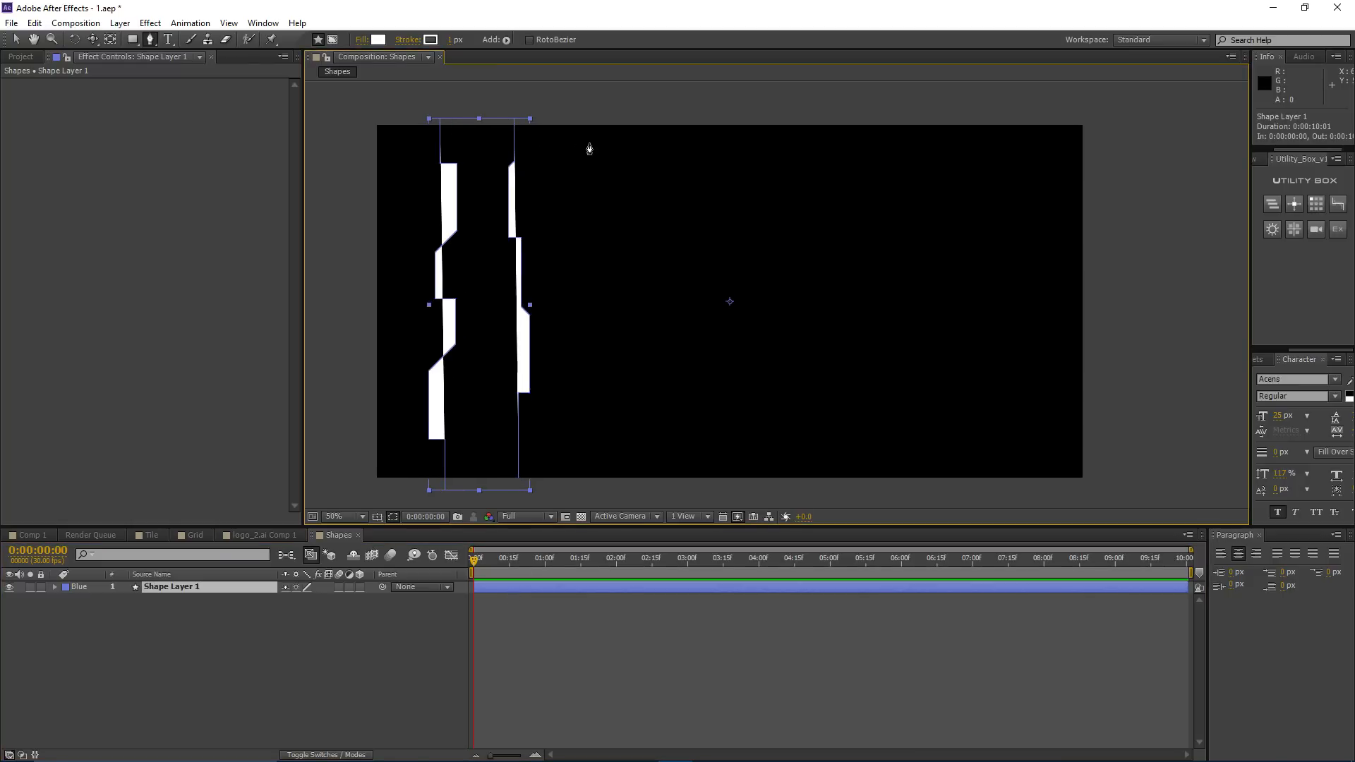
pyautogui.click(582, 125)
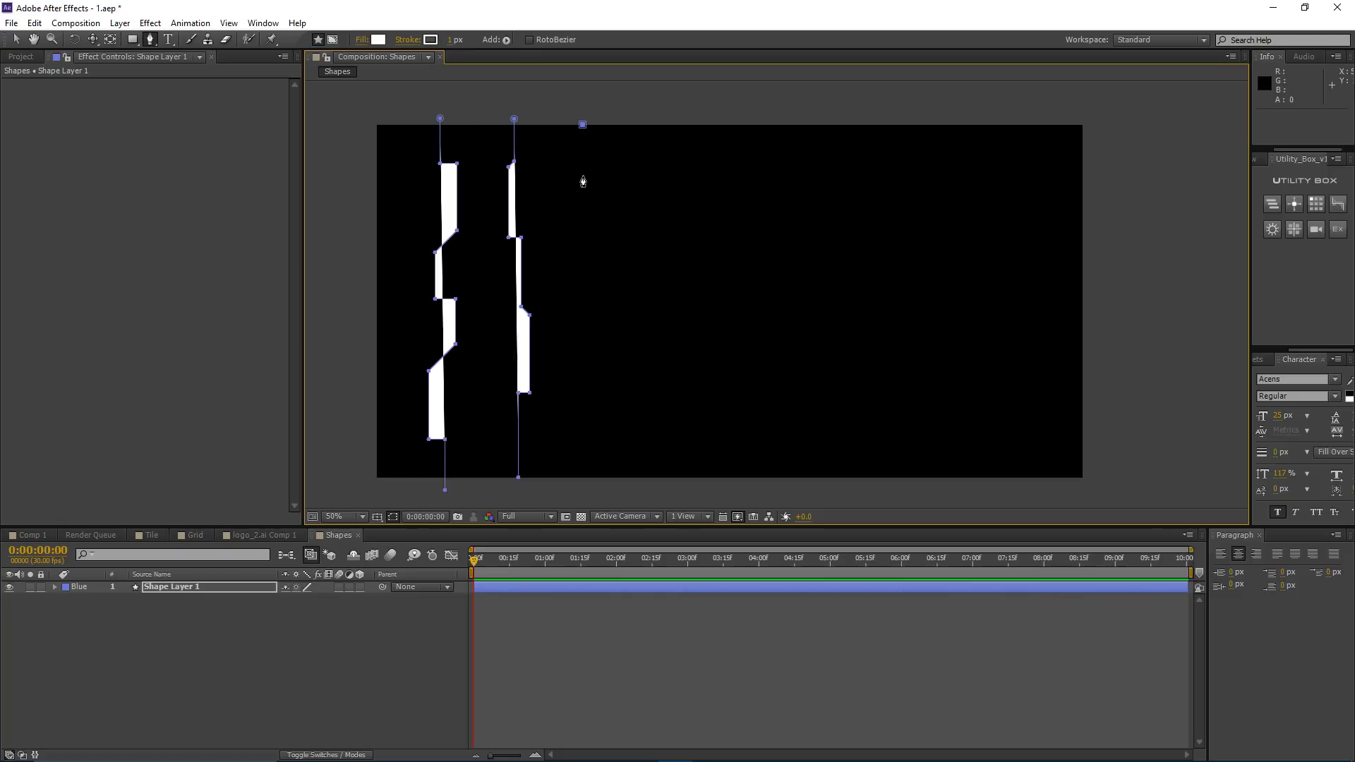
pyautogui.click(582, 177)
pyautogui.click(593, 176)
pyautogui.click(593, 240)
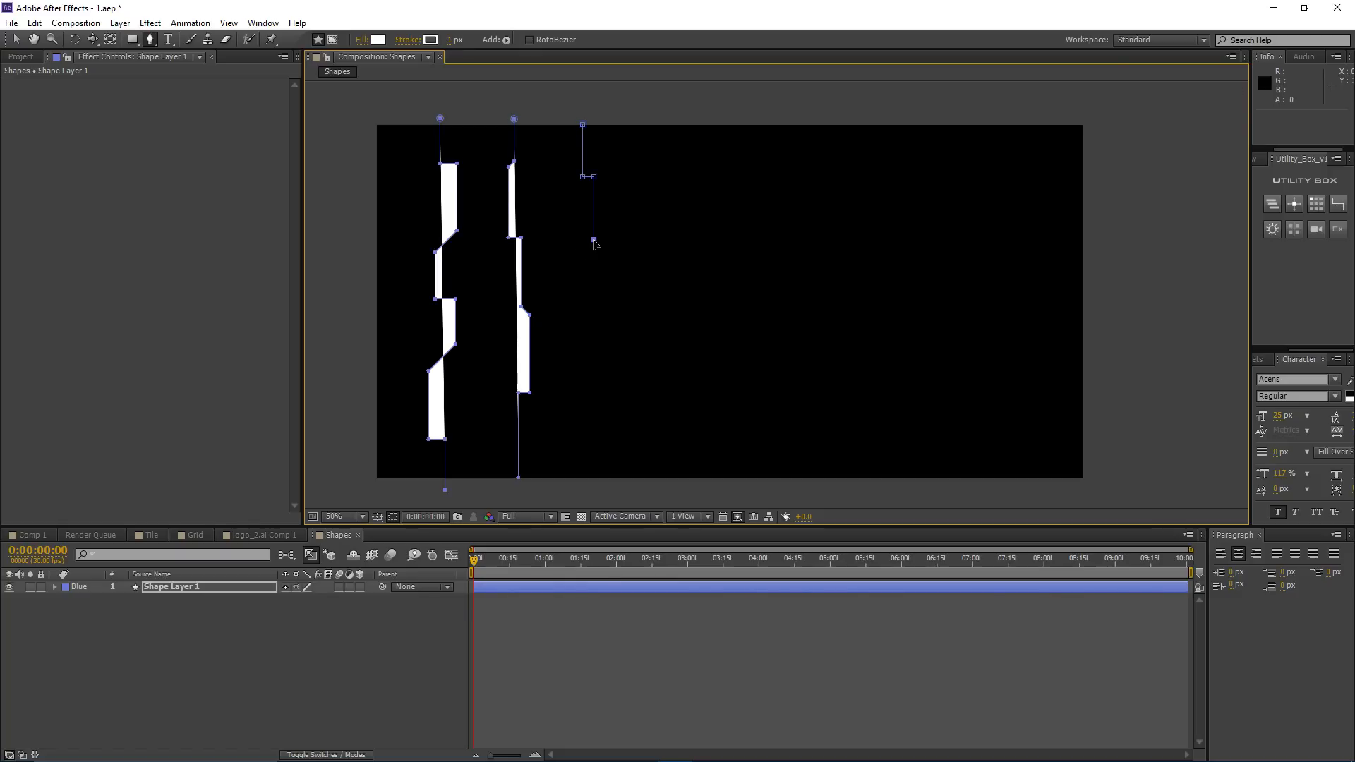
pyautogui.click(577, 255)
pyautogui.click(577, 315)
pyautogui.click(588, 370)
pyautogui.click(594, 375)
pyautogui.click(594, 442)
pyautogui.click(581, 442)
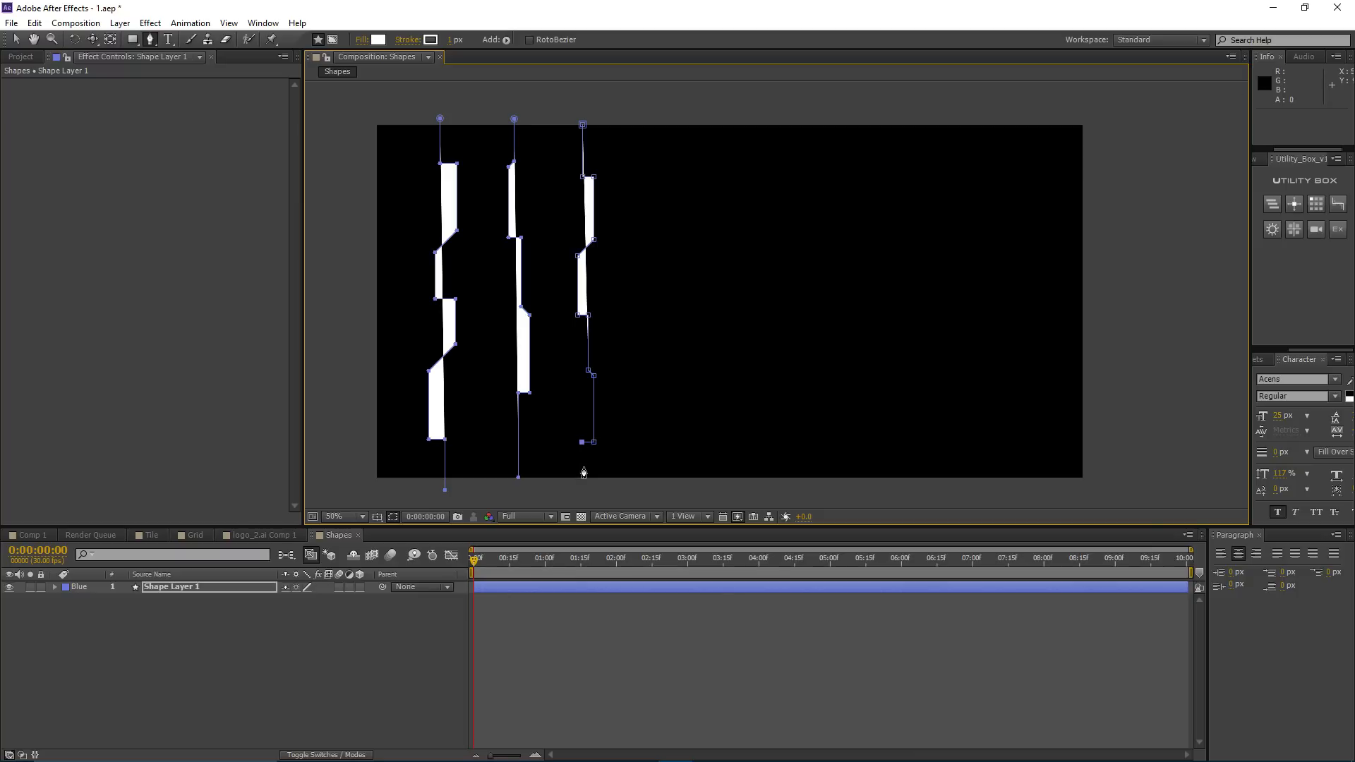
pyautogui.click(581, 484)
# Step: Draw a fourth stepped vertical Pen path in the shape layer, right of the third, with short offsets and two diagonals, ending below the frame
pyautogui.click(522, 588)
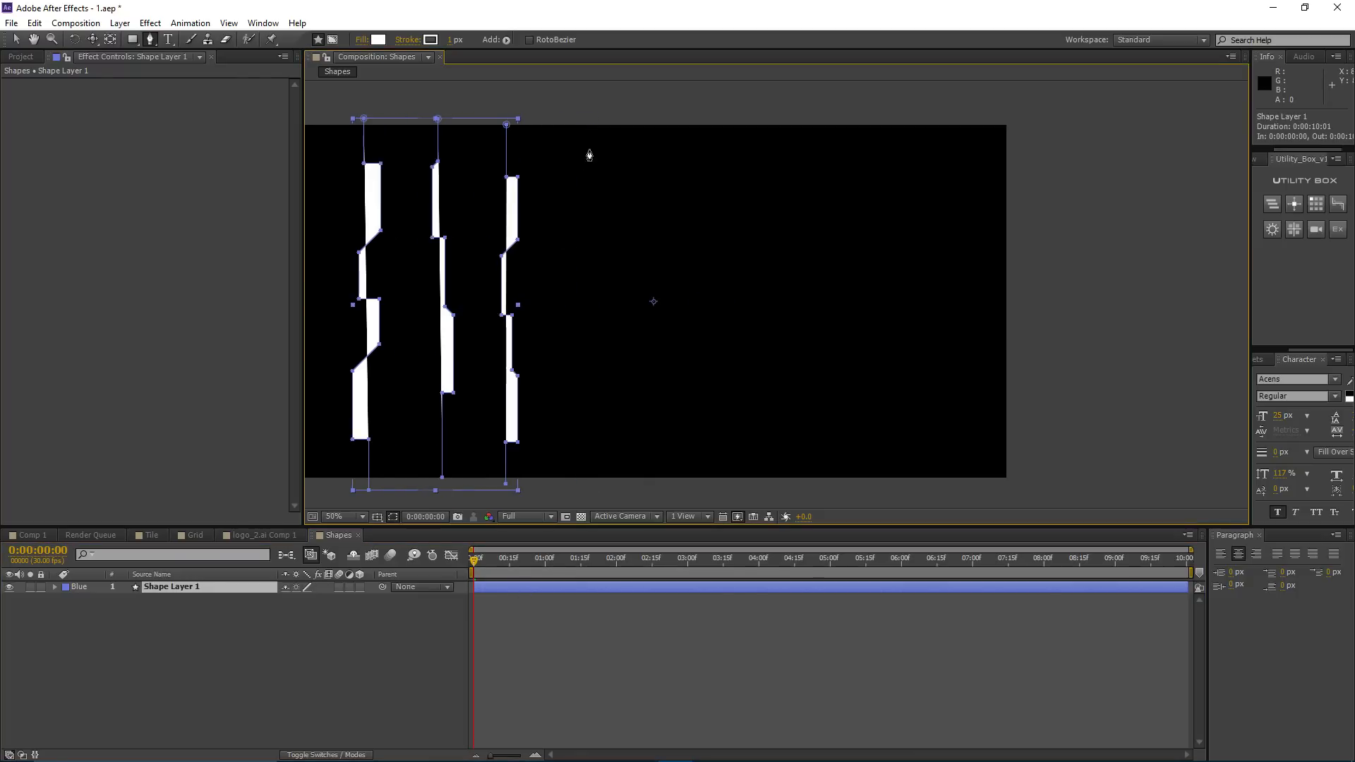
pyautogui.click(568, 121)
pyautogui.click(568, 172)
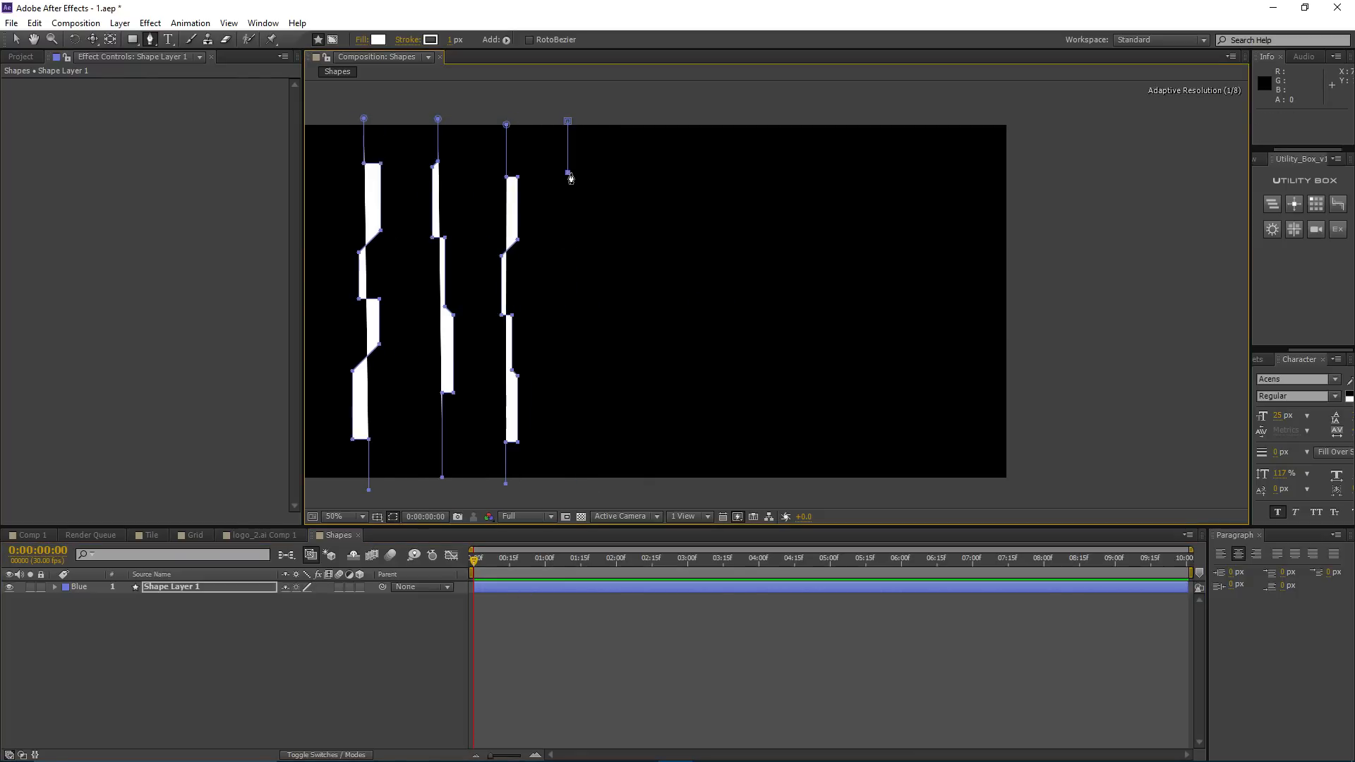
pyautogui.click(578, 182)
pyautogui.click(578, 231)
pyautogui.click(564, 230)
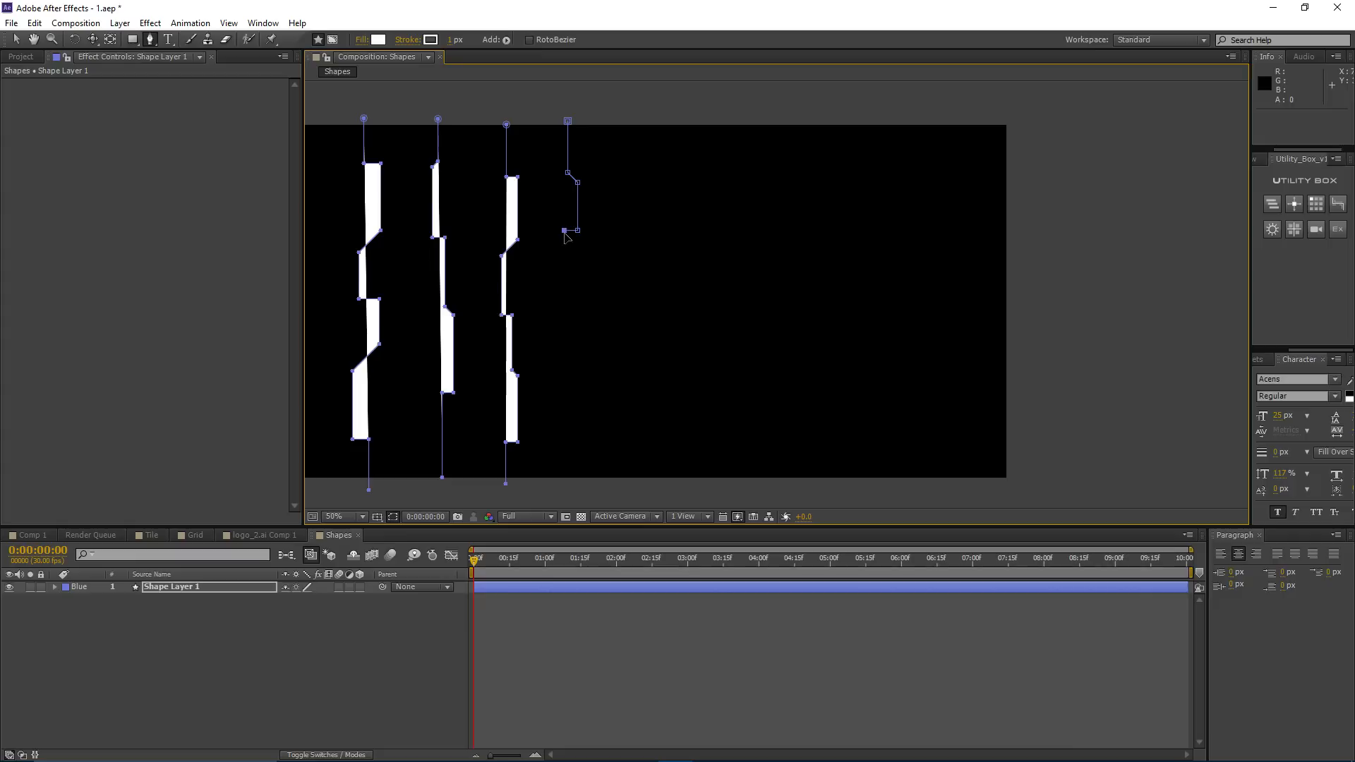
pyautogui.click(564, 292)
pyautogui.click(577, 293)
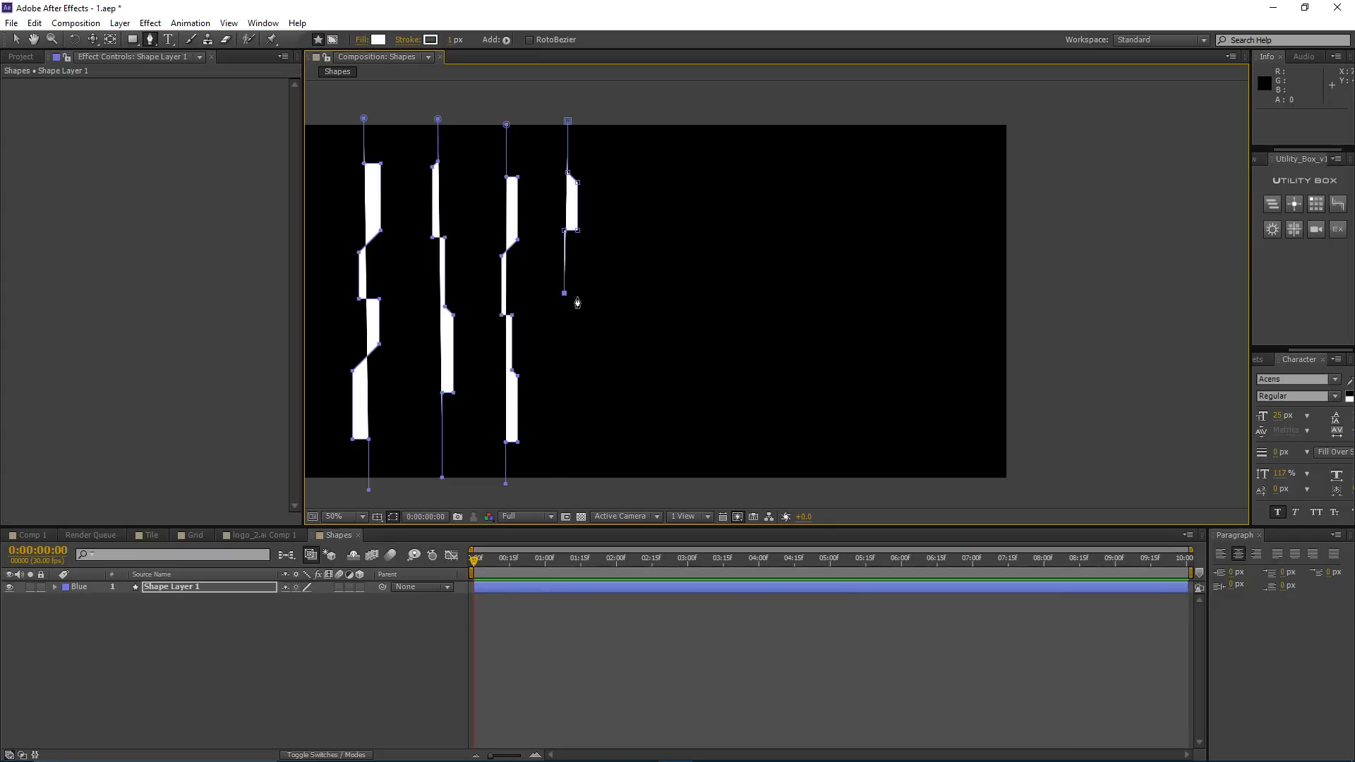
pyautogui.click(577, 331)
pyautogui.click(563, 346)
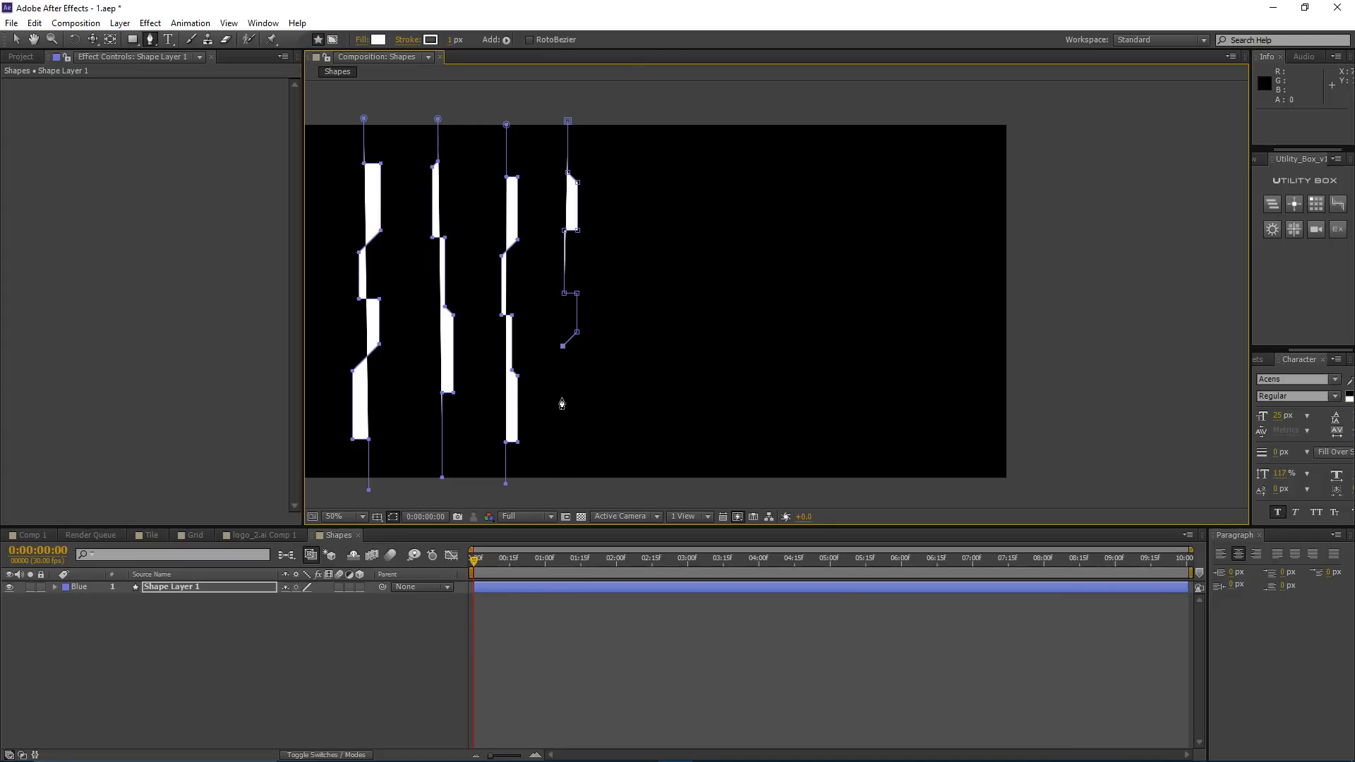
pyautogui.click(563, 414)
pyautogui.click(577, 487)
# Step: Add a fifth stepped vertical path to the shape layer, right of the fourth, stepping inward near the top and ending just below the frame
pyautogui.click(509, 586)
pyautogui.moveTo(609, 287); pyautogui.dragTo(688, 148)
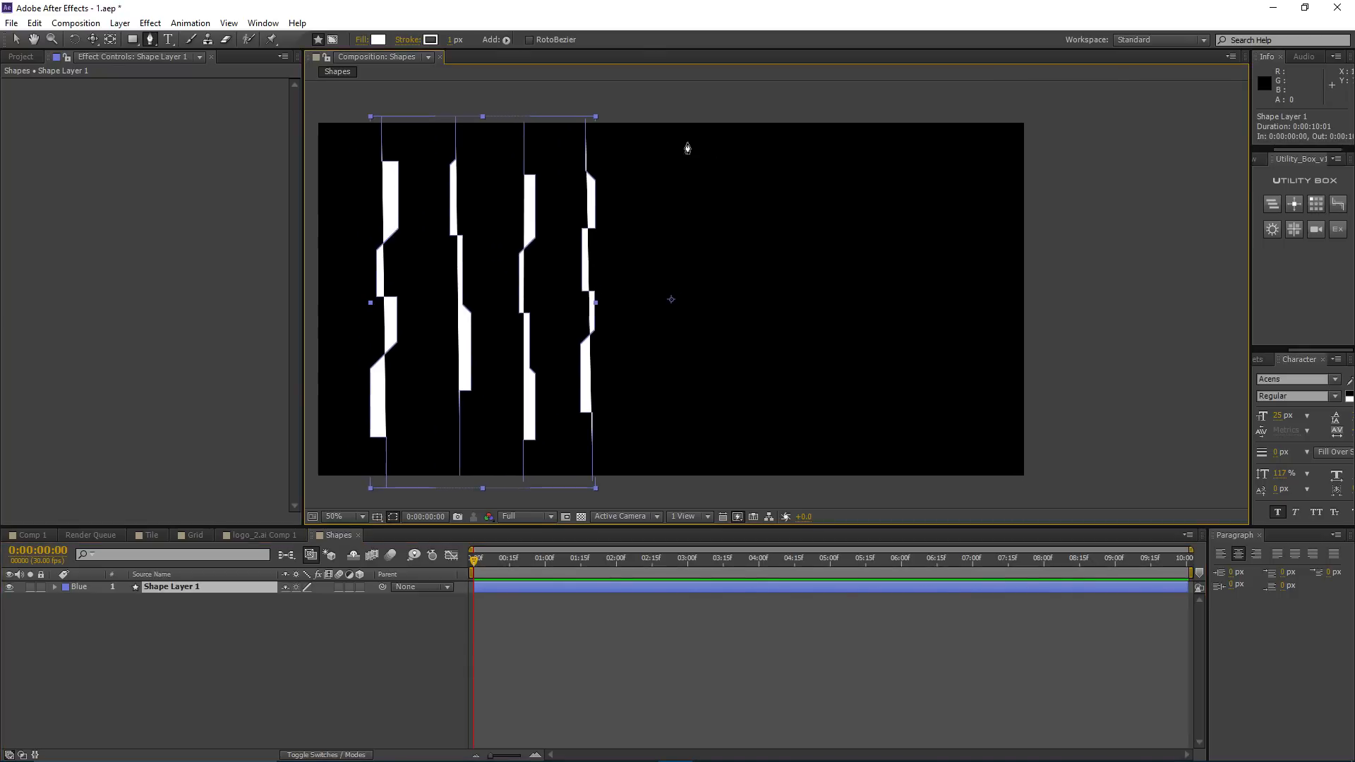
pyautogui.click(663, 119)
pyautogui.click(662, 178)
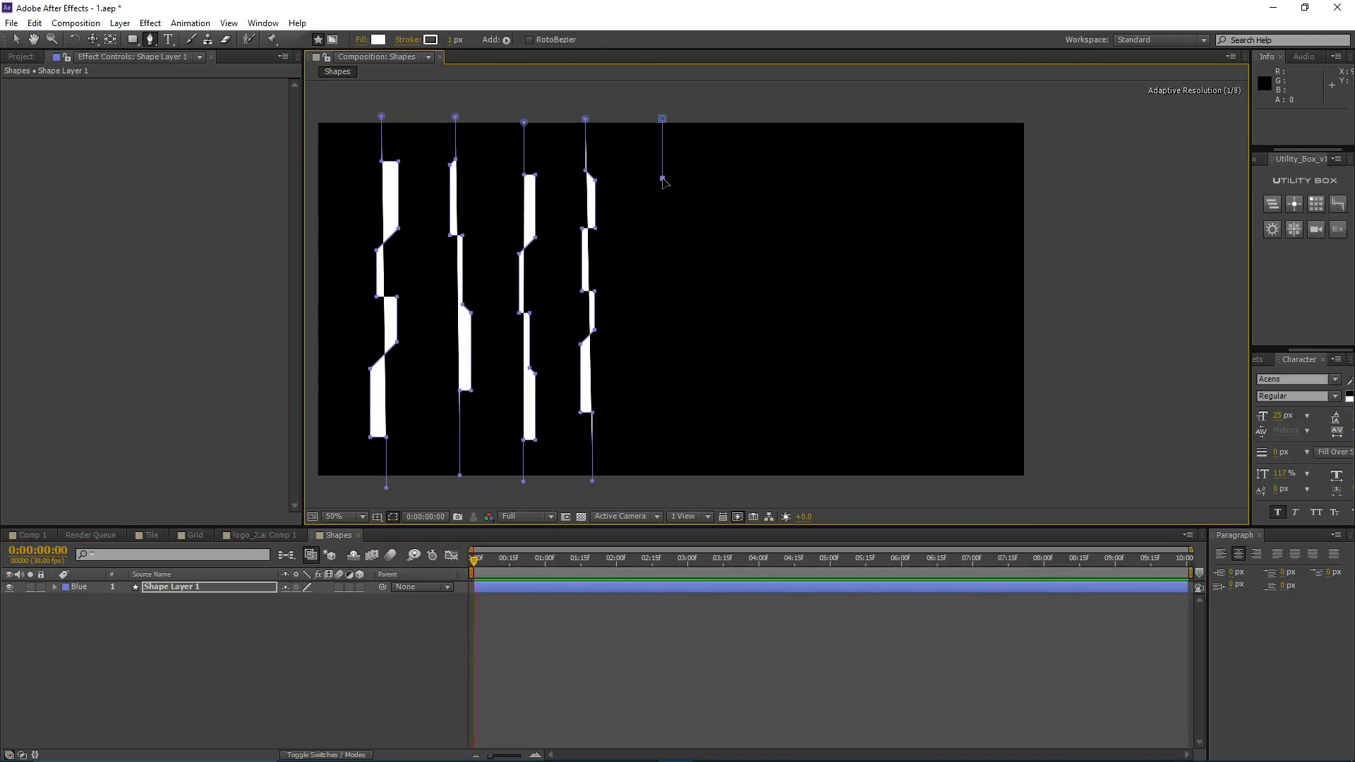
pyautogui.click(651, 190)
pyautogui.click(650, 242)
pyautogui.click(666, 242)
pyautogui.click(665, 319)
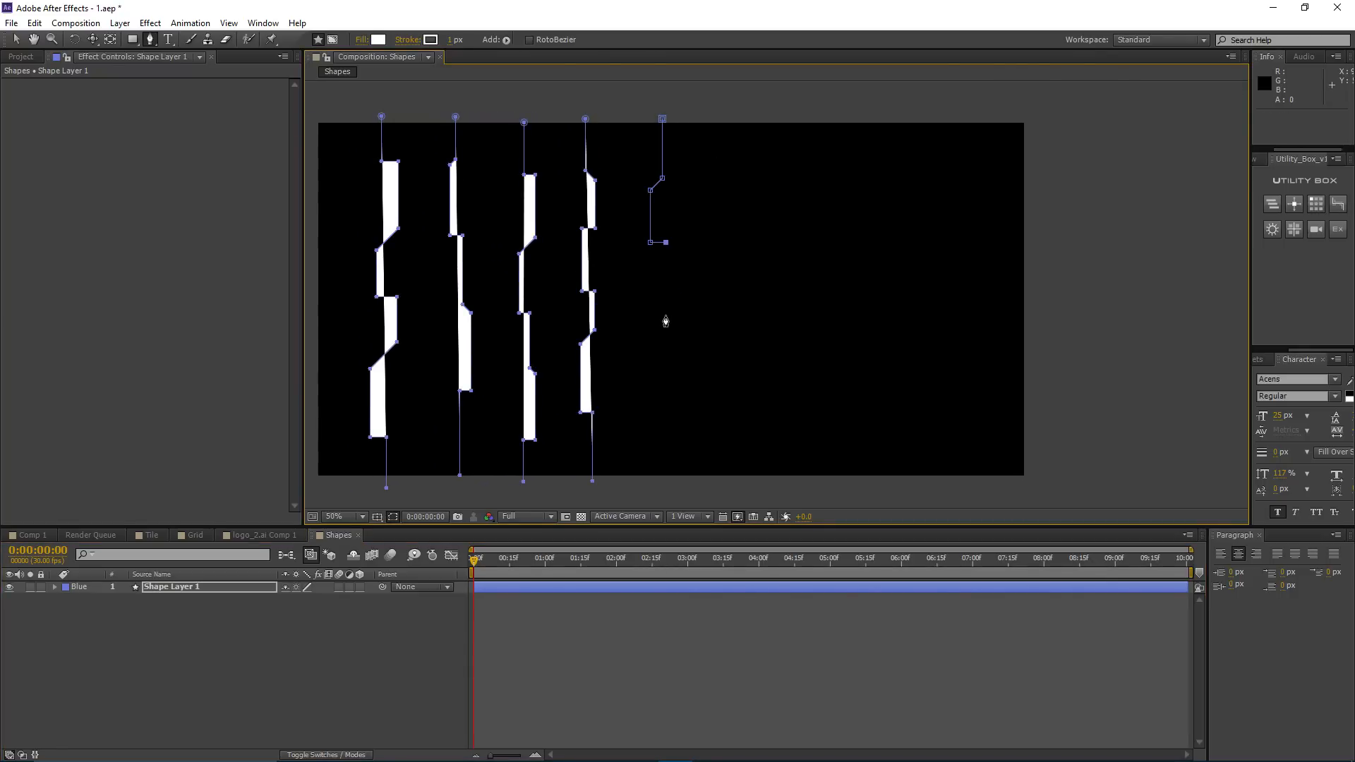
pyautogui.click(651, 320)
pyautogui.click(650, 365)
pyautogui.click(657, 411)
pyautogui.click(669, 410)
pyautogui.click(669, 480)
# Step: Add a sixth stepped vertical path to the shape layer, with a rightward diagonal near its top and a leftward diagonal near its bottom
pyautogui.click(510, 590)
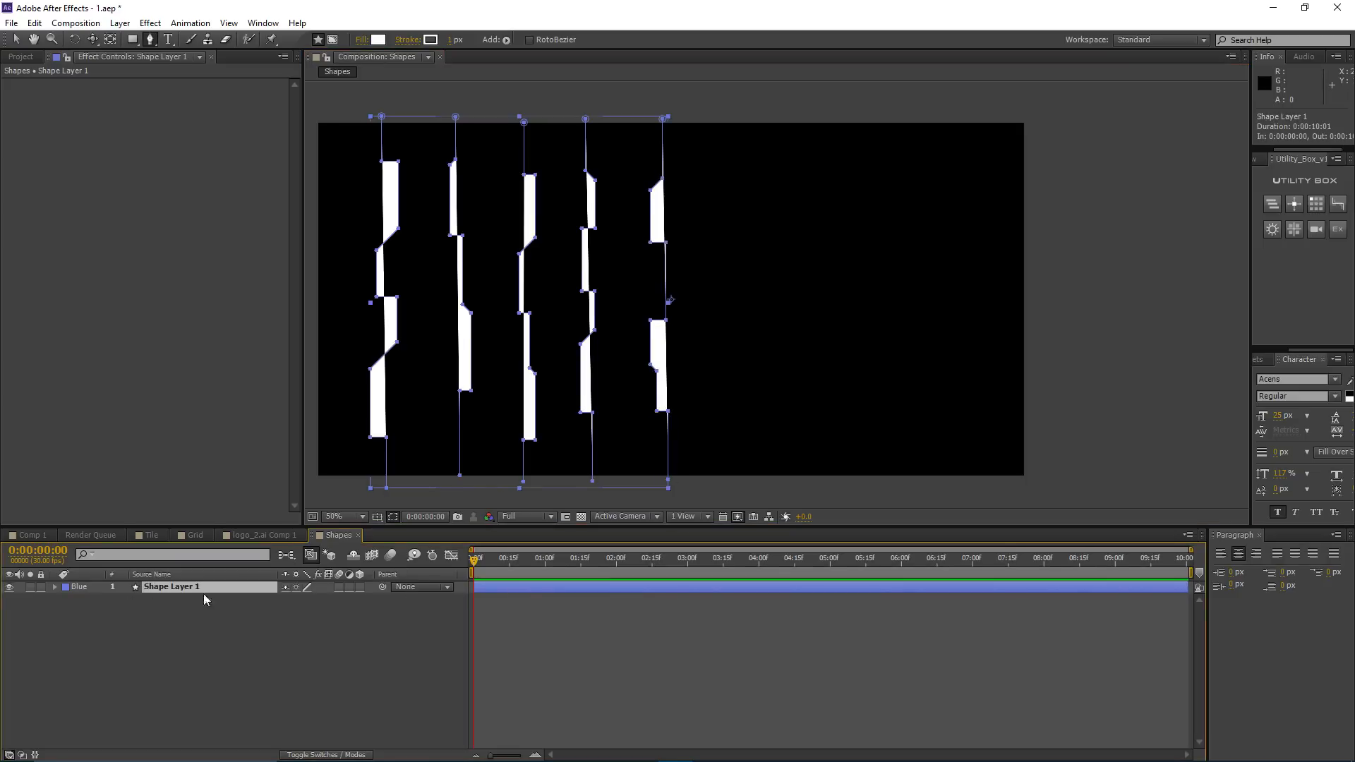
pyautogui.moveTo(681, 257); pyautogui.dragTo(631, 257)
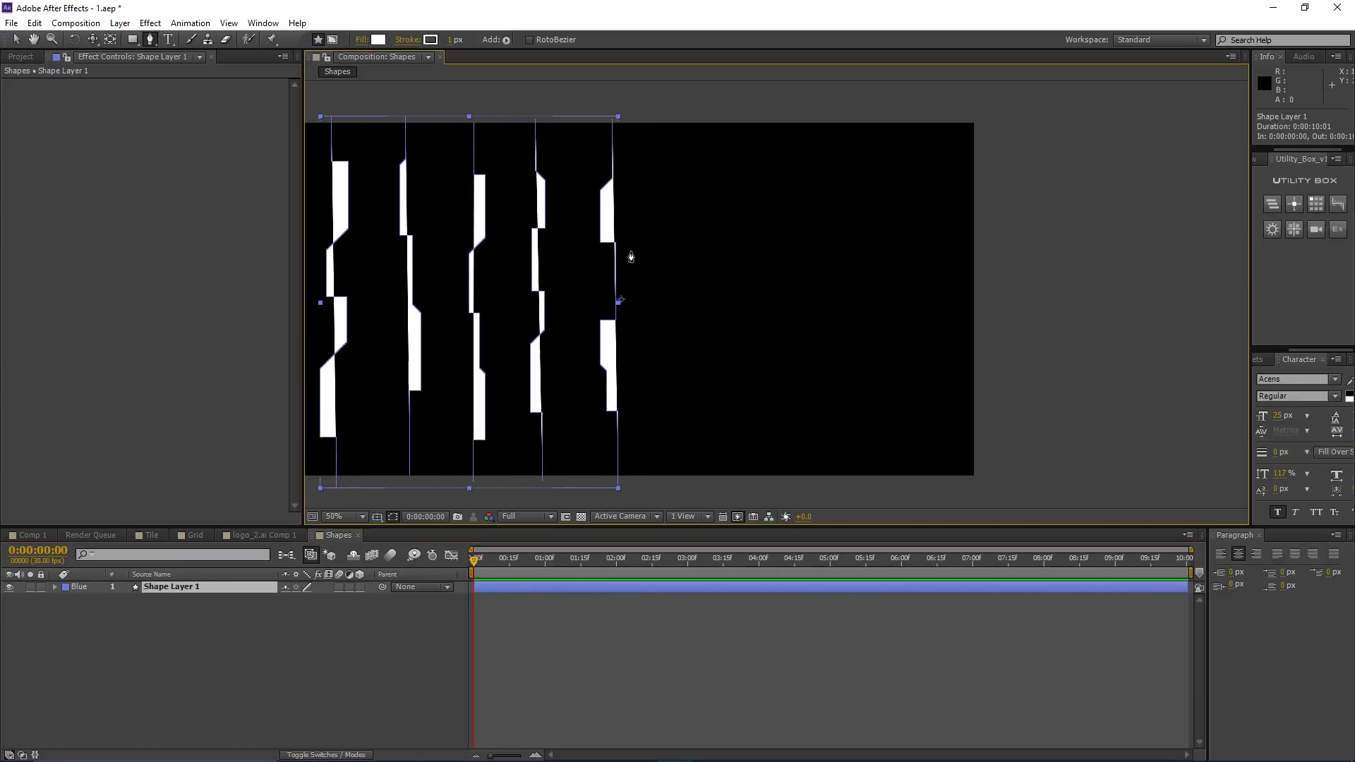
pyautogui.click(677, 120)
pyautogui.click(677, 180)
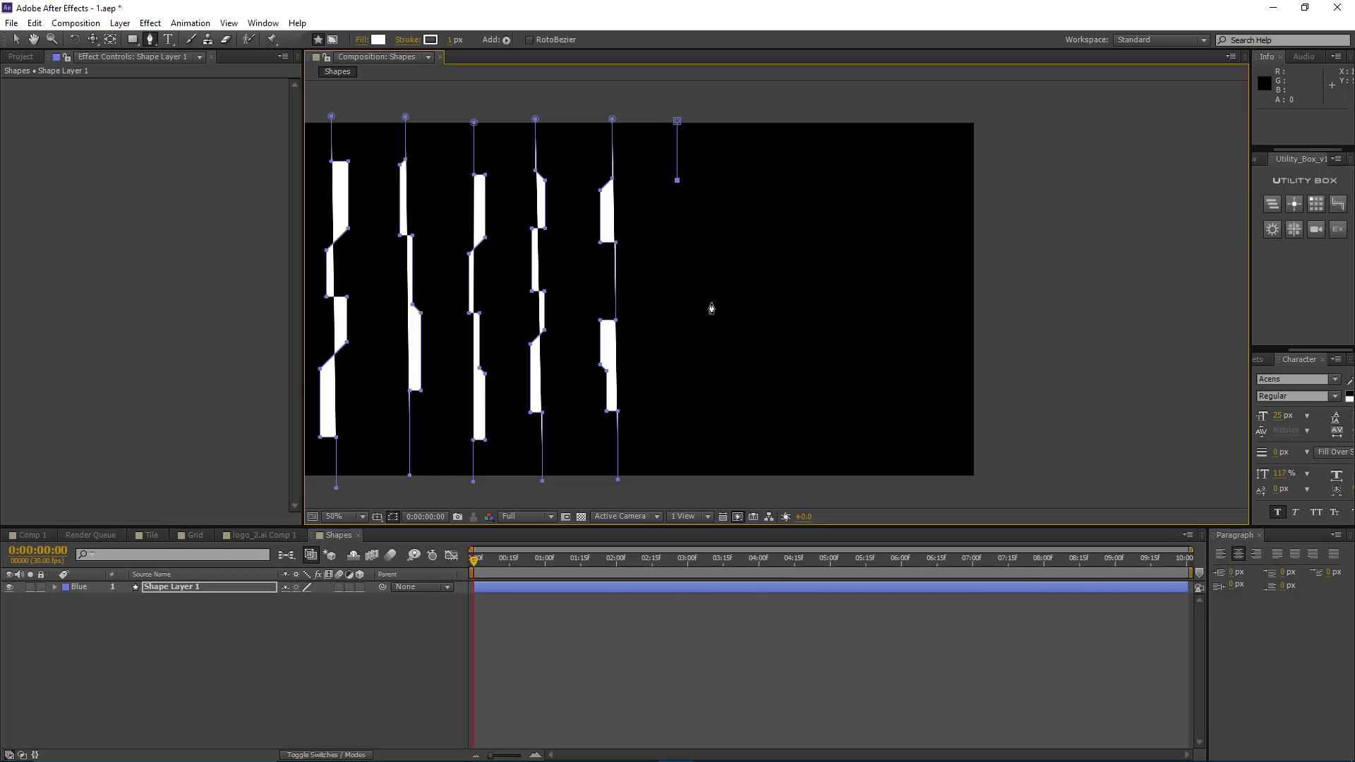
pyautogui.click(692, 196)
pyautogui.click(693, 280)
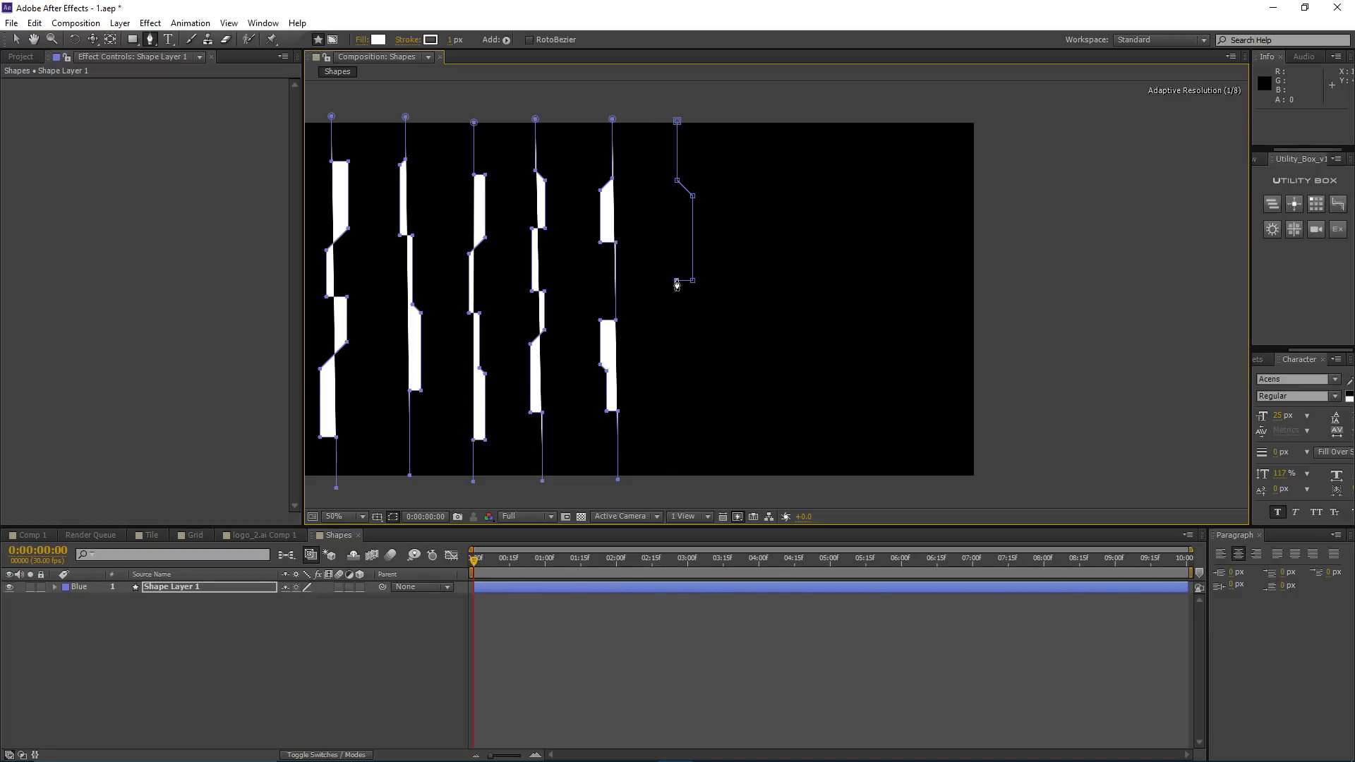
pyautogui.click(677, 280)
pyautogui.click(676, 360)
pyautogui.click(688, 360)
pyautogui.click(688, 414)
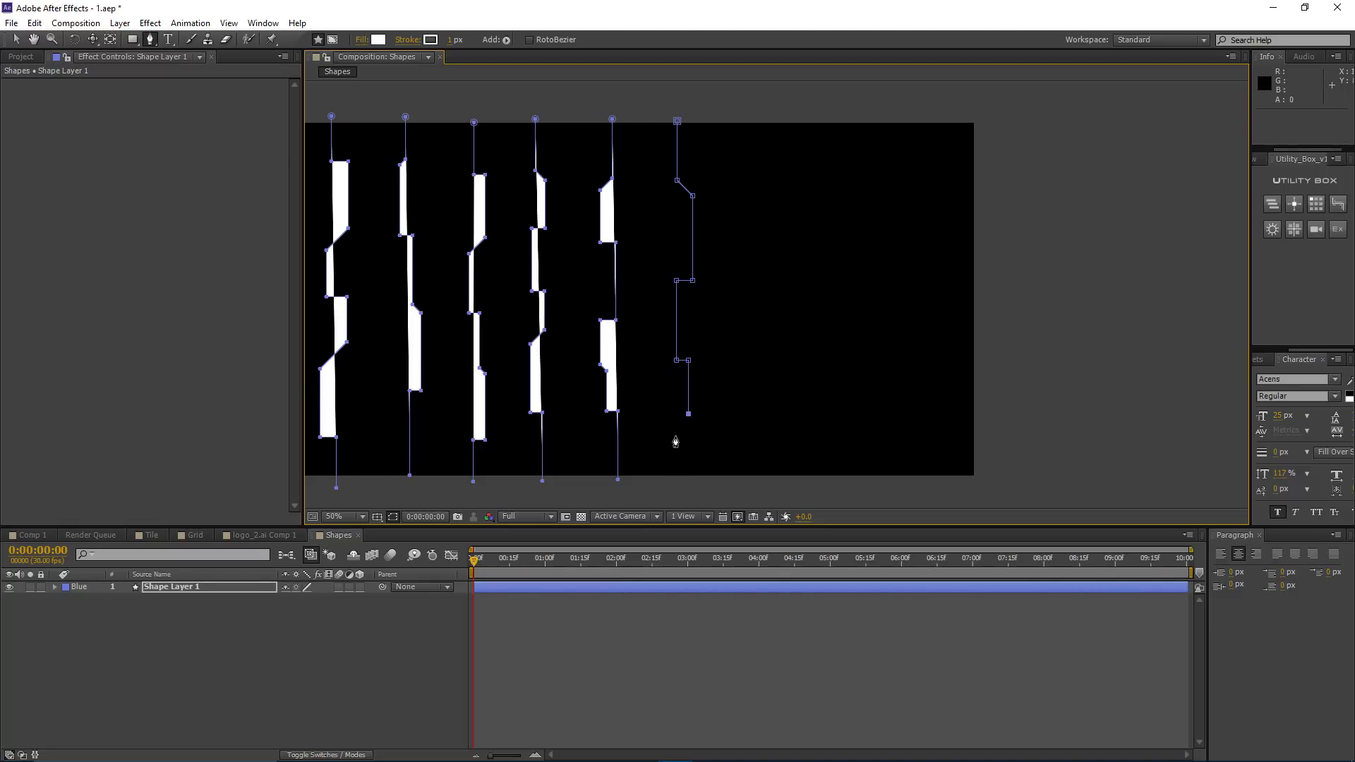
pyautogui.click(673, 430)
pyautogui.click(673, 487)
# Step: Draw a seventh stepped vertical path right of the sixth in the same layer, starting with a leftward offset and ending at the frame's lower edge
pyautogui.click(614, 565)
pyautogui.moveTo(738, 171); pyautogui.dragTo(696, 179)
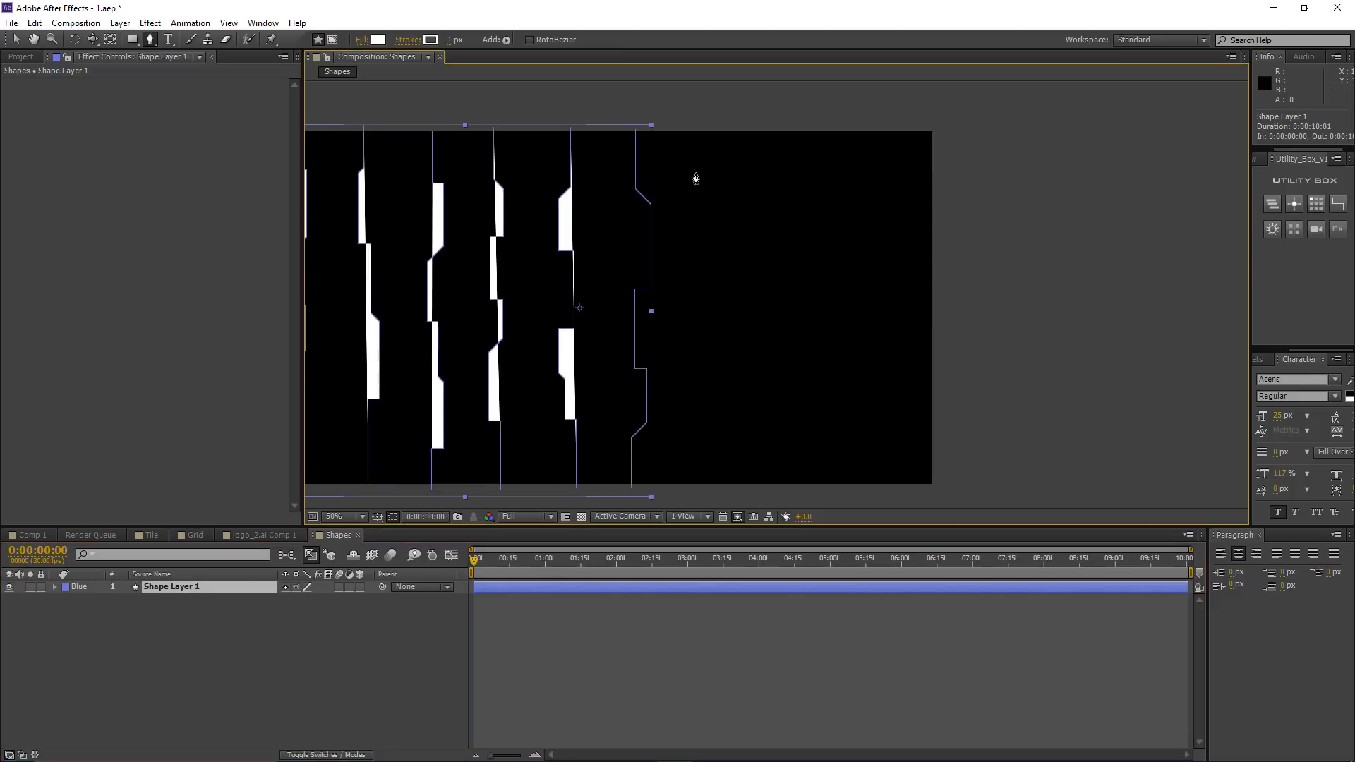
pyautogui.click(722, 123)
pyautogui.click(722, 181)
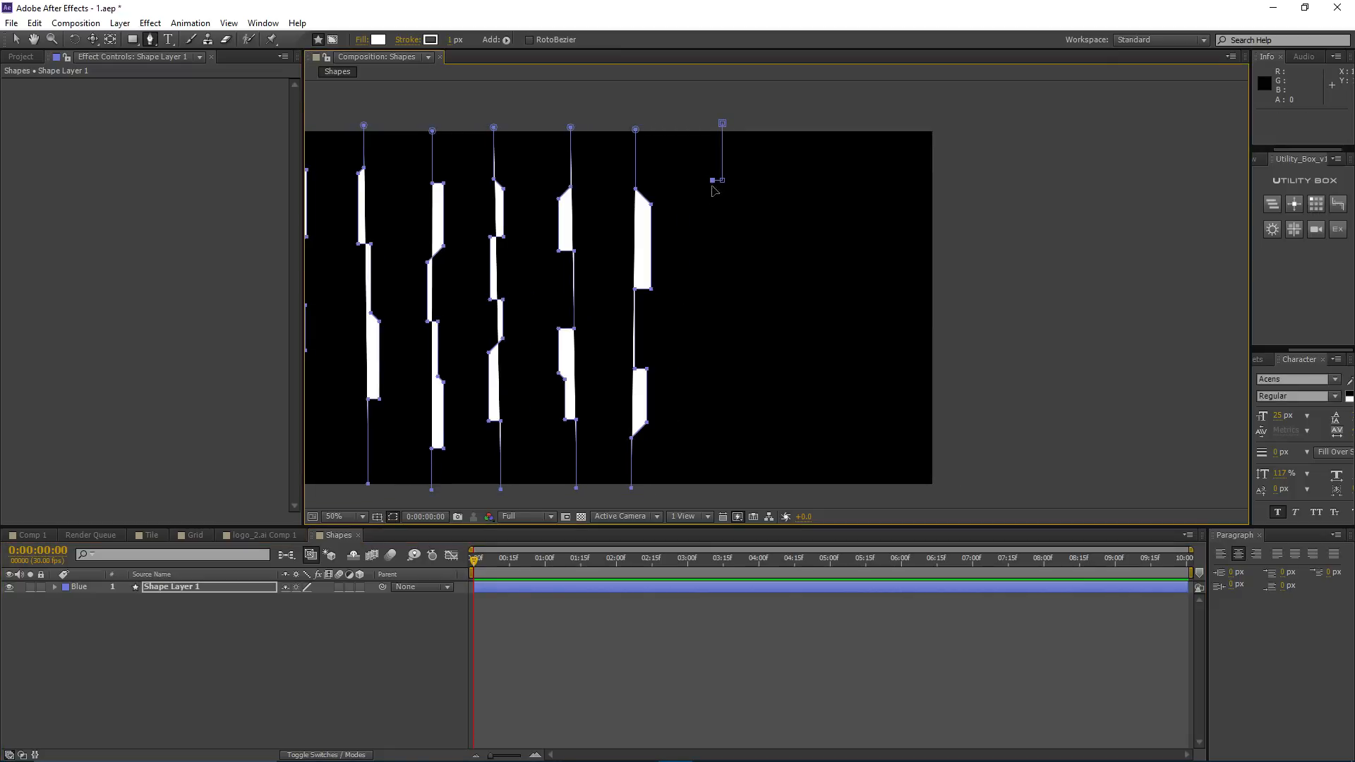
pyautogui.click(712, 221)
pyautogui.click(722, 230)
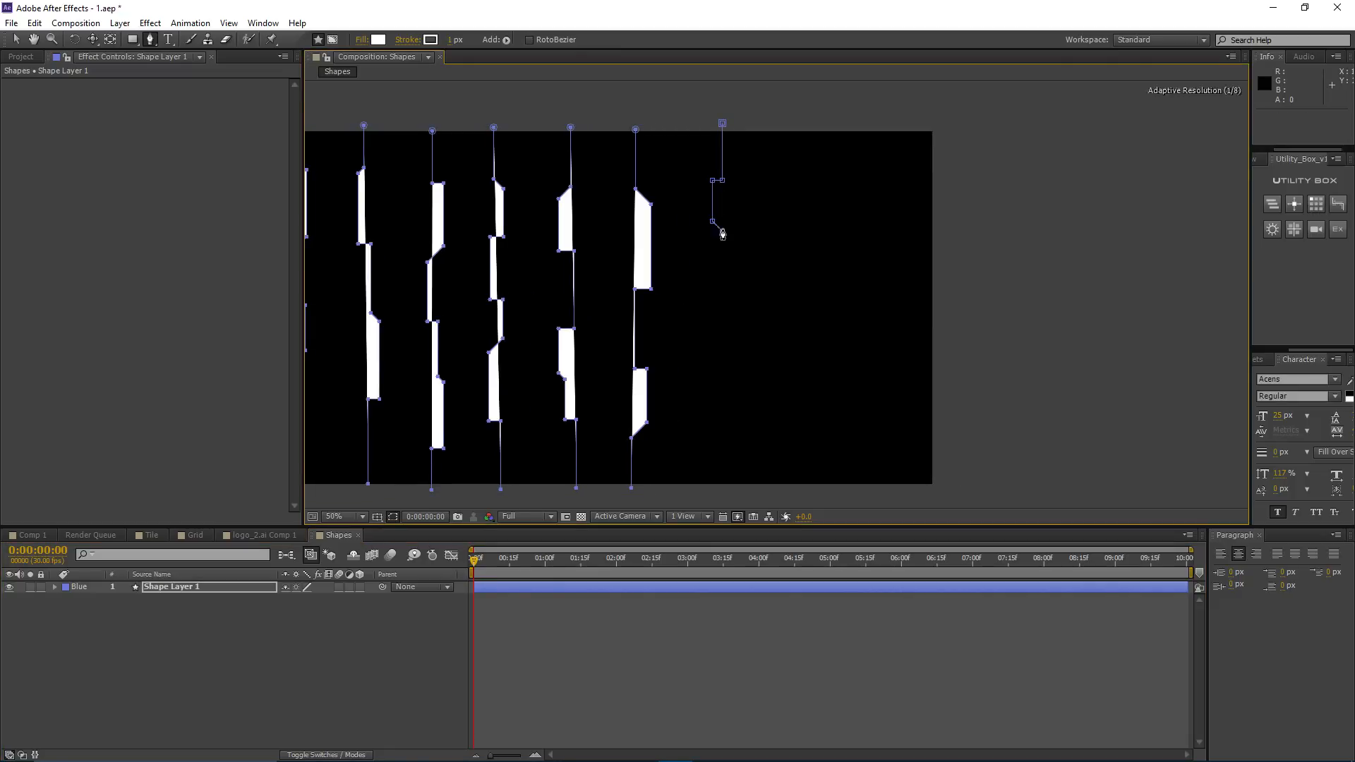
pyautogui.click(723, 284)
pyautogui.click(709, 285)
pyautogui.click(709, 358)
pyautogui.click(725, 358)
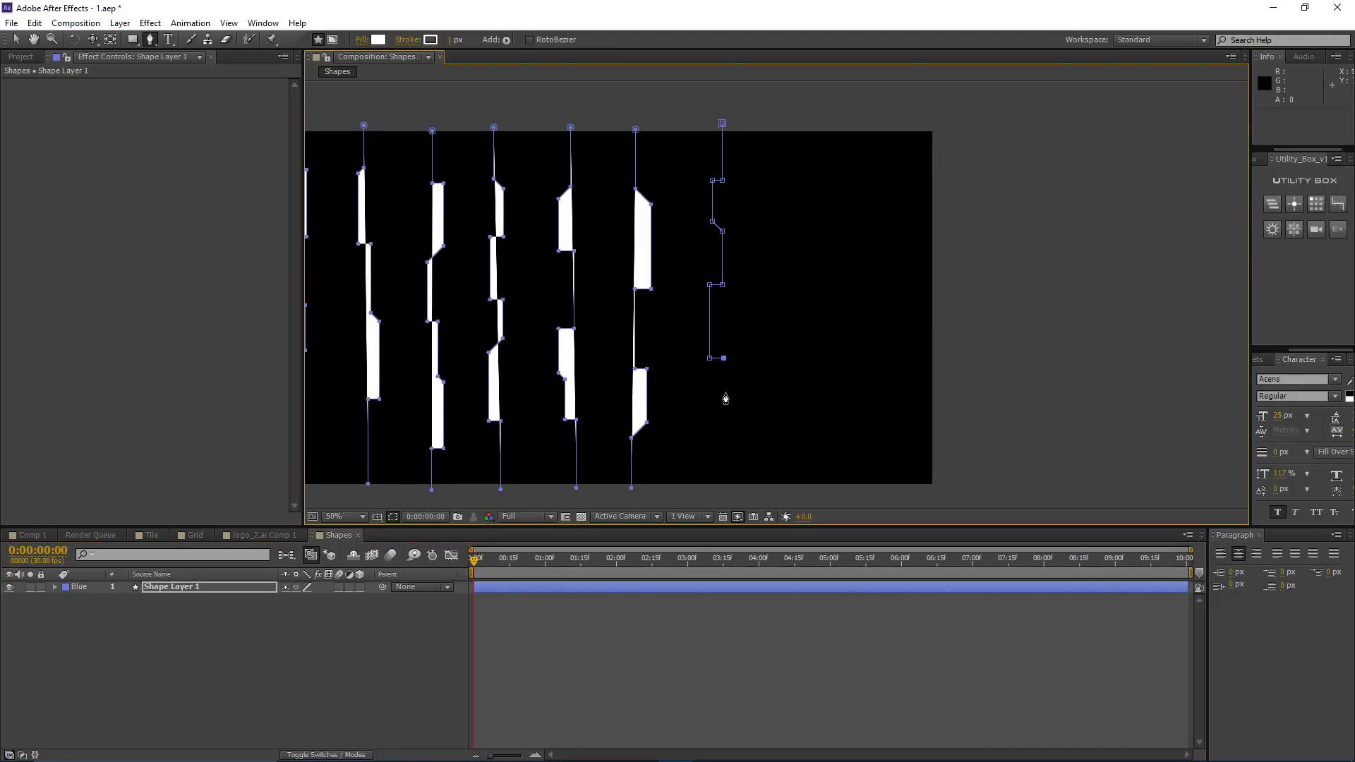
pyautogui.click(723, 393)
pyautogui.click(732, 402)
pyautogui.click(732, 478)
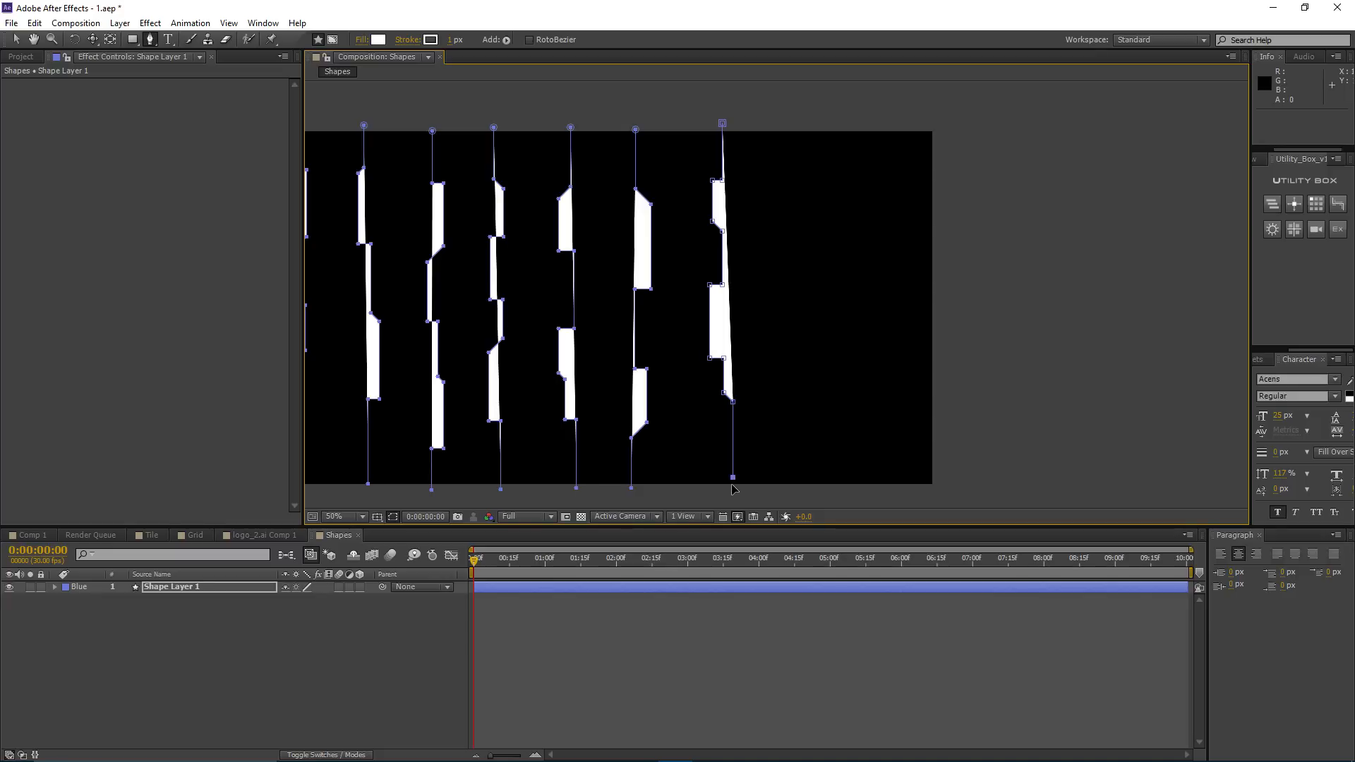
# Step: Draw an eighth stepped vertical path in the same layer, right of the seventh, with three diagonals and two sideways offsets down the frame
pyautogui.click(586, 588)
pyautogui.hscroll(2, 732, 311)
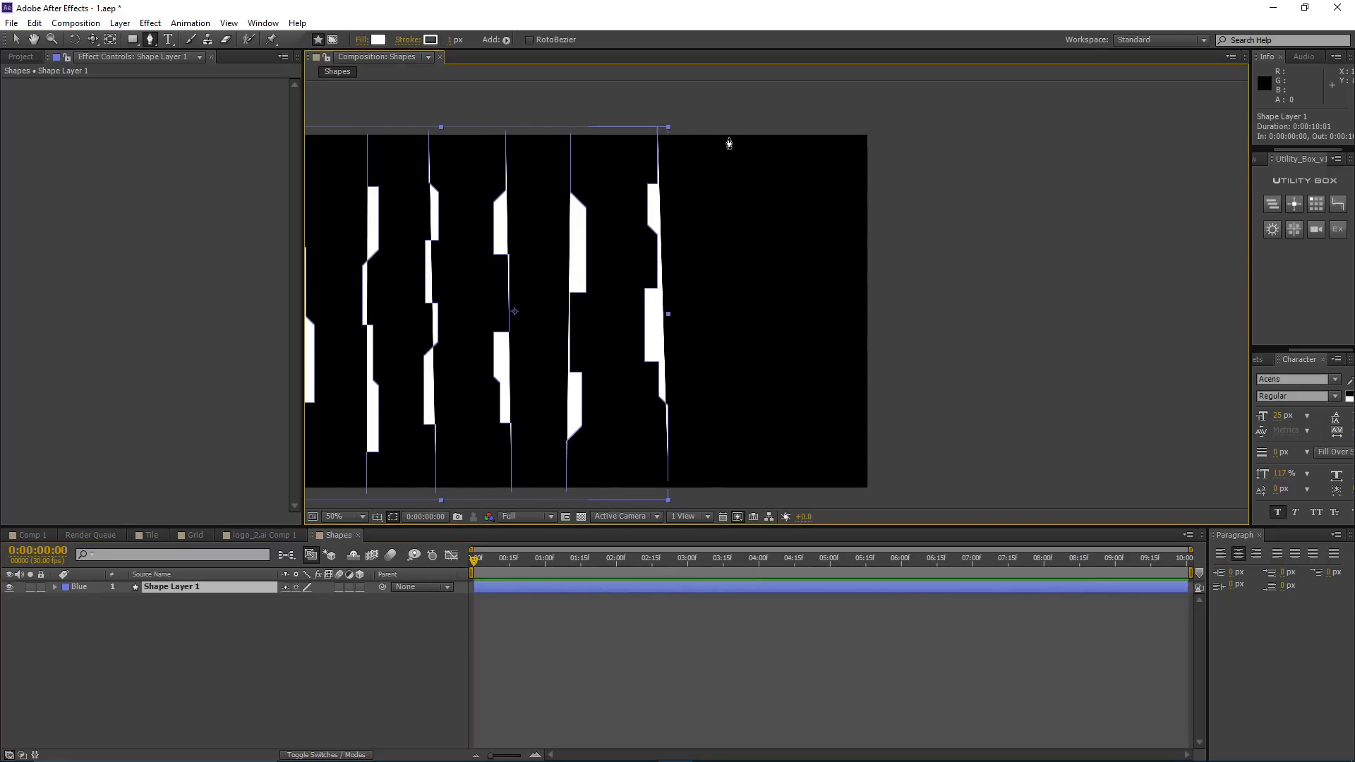
pyautogui.click(733, 133)
pyautogui.click(734, 171)
pyautogui.click(726, 179)
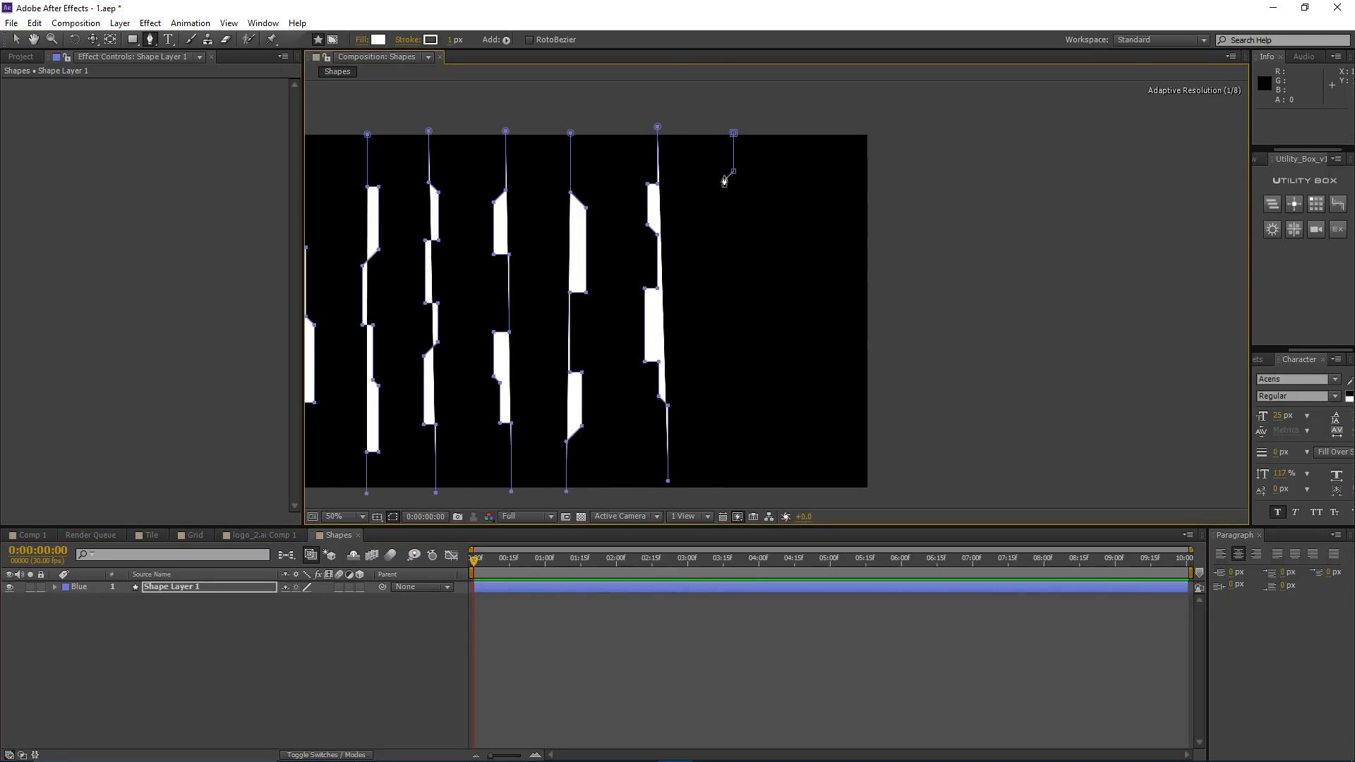
pyautogui.click(725, 214)
pyautogui.click(737, 277)
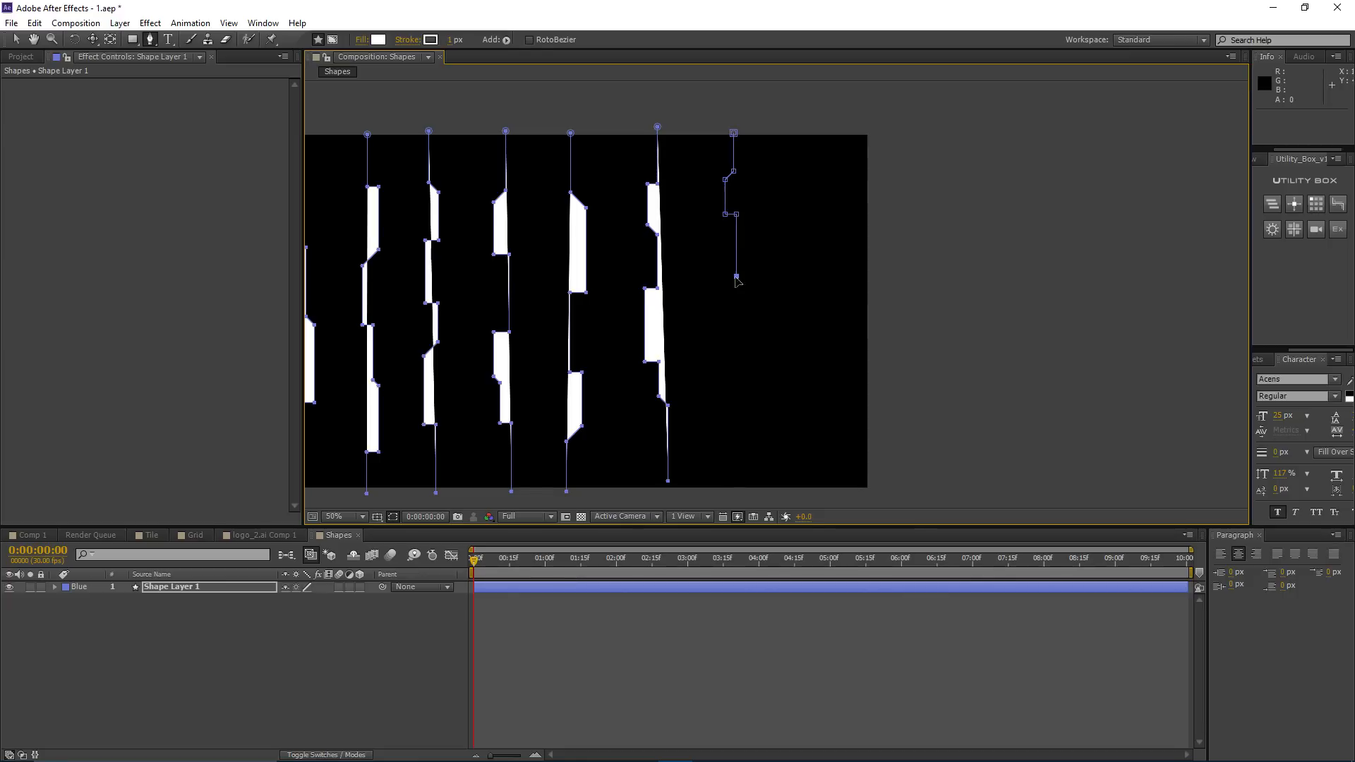
pyautogui.click(725, 288)
pyautogui.click(725, 348)
pyautogui.click(747, 422)
pyautogui.click(729, 421)
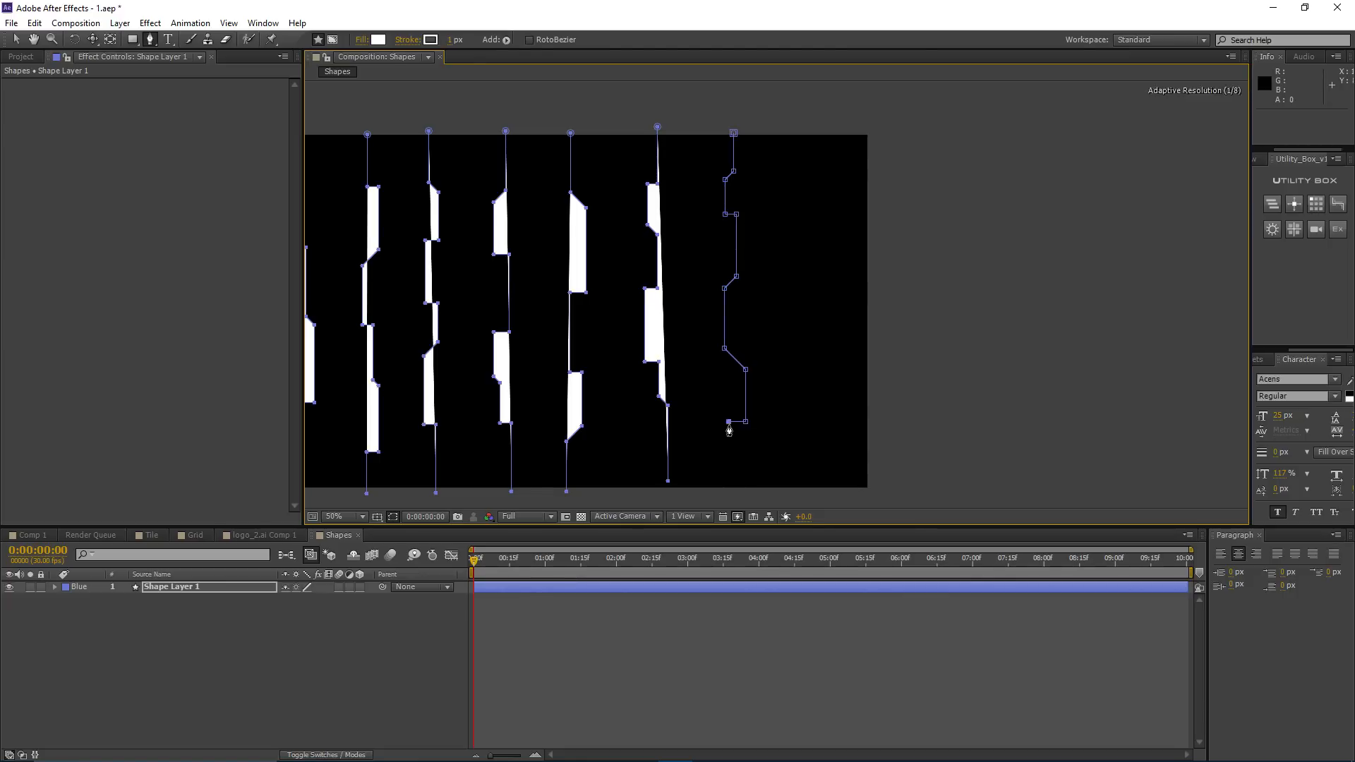
pyautogui.click(729, 482)
# Step: Draw a ninth stepped vertical path near the frame's right edge in the same shape layer, spanning from above the frame to its lower edge
pyautogui.click(638, 589)
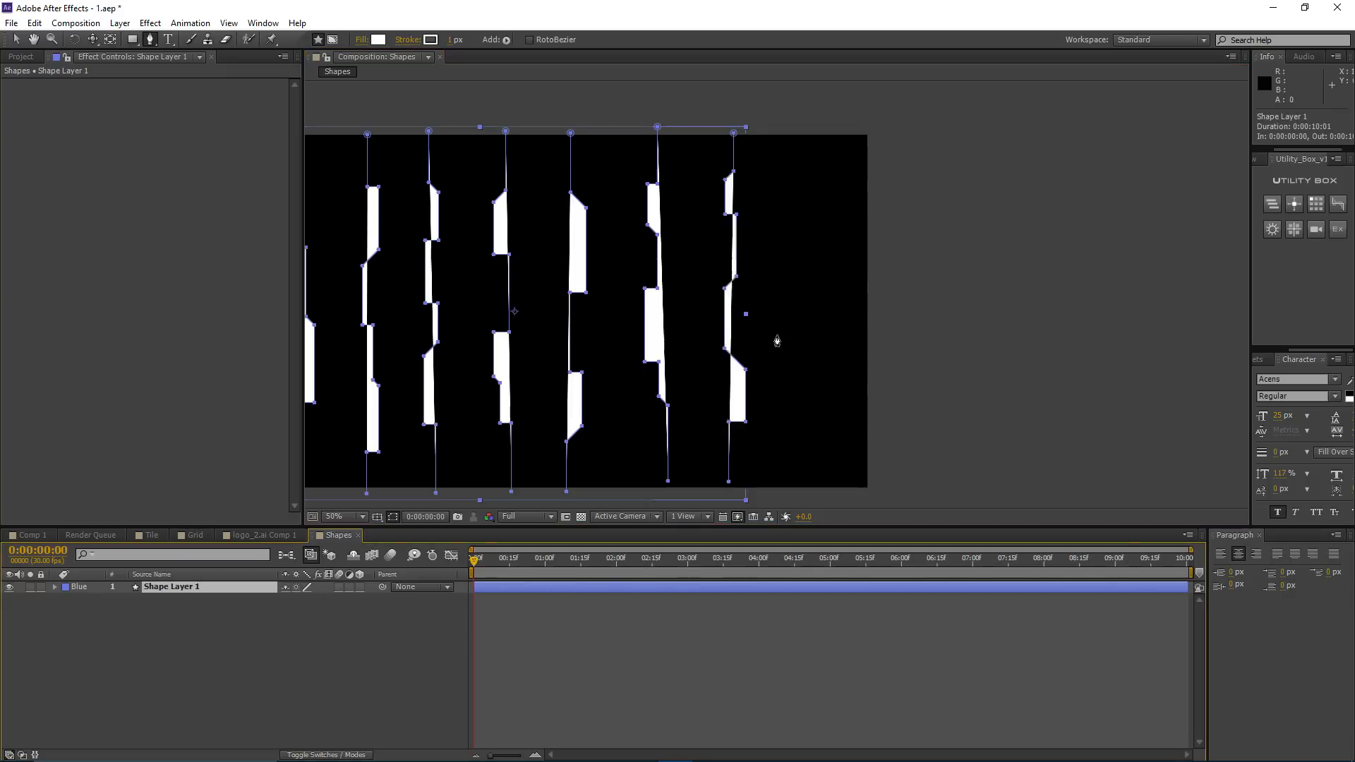
pyautogui.click(719, 125)
pyautogui.click(720, 166)
pyautogui.click(706, 180)
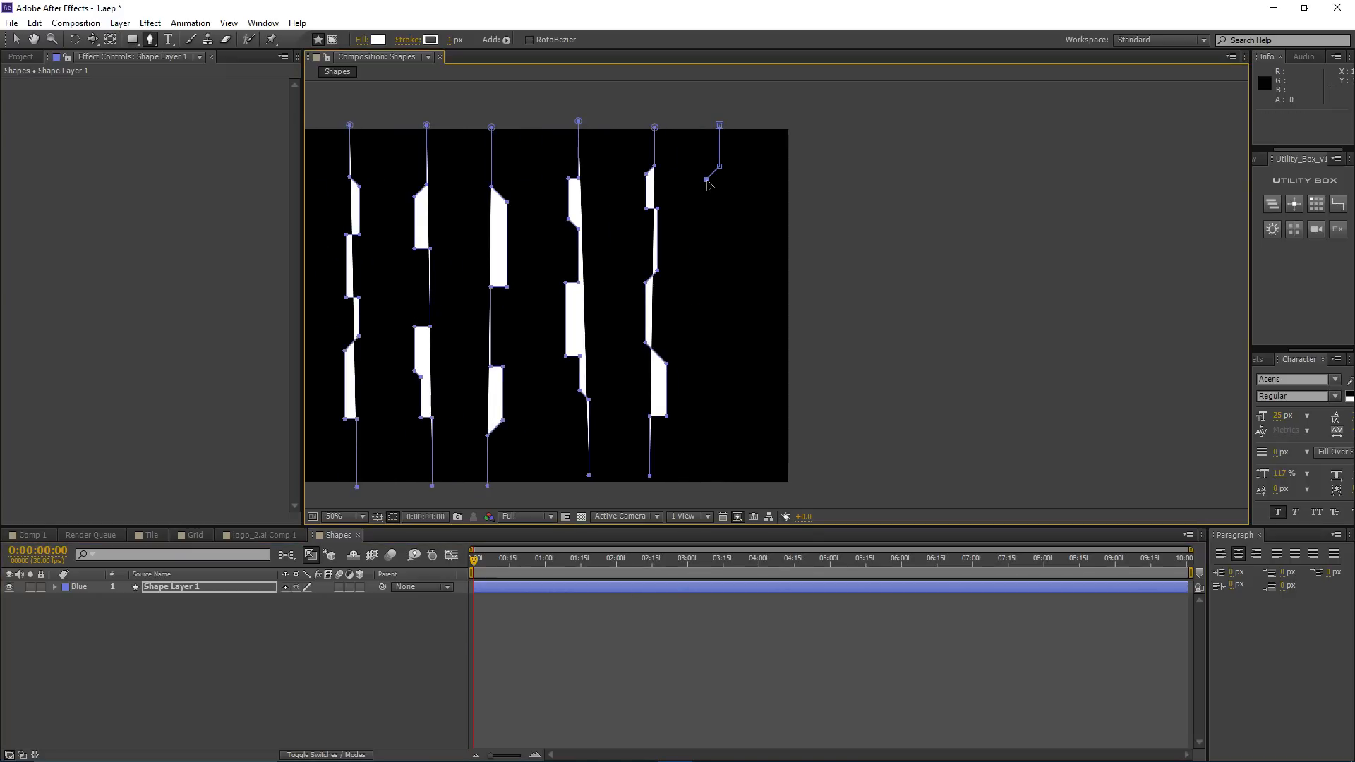
pyautogui.click(706, 226)
pyautogui.click(717, 226)
pyautogui.click(717, 296)
pyautogui.click(733, 297)
pyautogui.click(733, 333)
pyautogui.click(710, 358)
pyautogui.click(709, 421)
pyautogui.click(725, 420)
pyautogui.click(725, 483)
# Step: Reveal Shape Layer 1's modified properties and enlarge the timeline area to show the path, stroke and fill entries of its shapes
pyautogui.moveTo(400, 338); pyautogui.dragTo(469, 357)
pyautogui.scroll(-2, 610, 300)
pyautogui.scroll(1, 605, 330)
pyautogui.scroll(-1, 666, 311)
pyautogui.moveTo(666, 311); pyautogui.dragTo(562, 328)
pyautogui.click(523, 590)
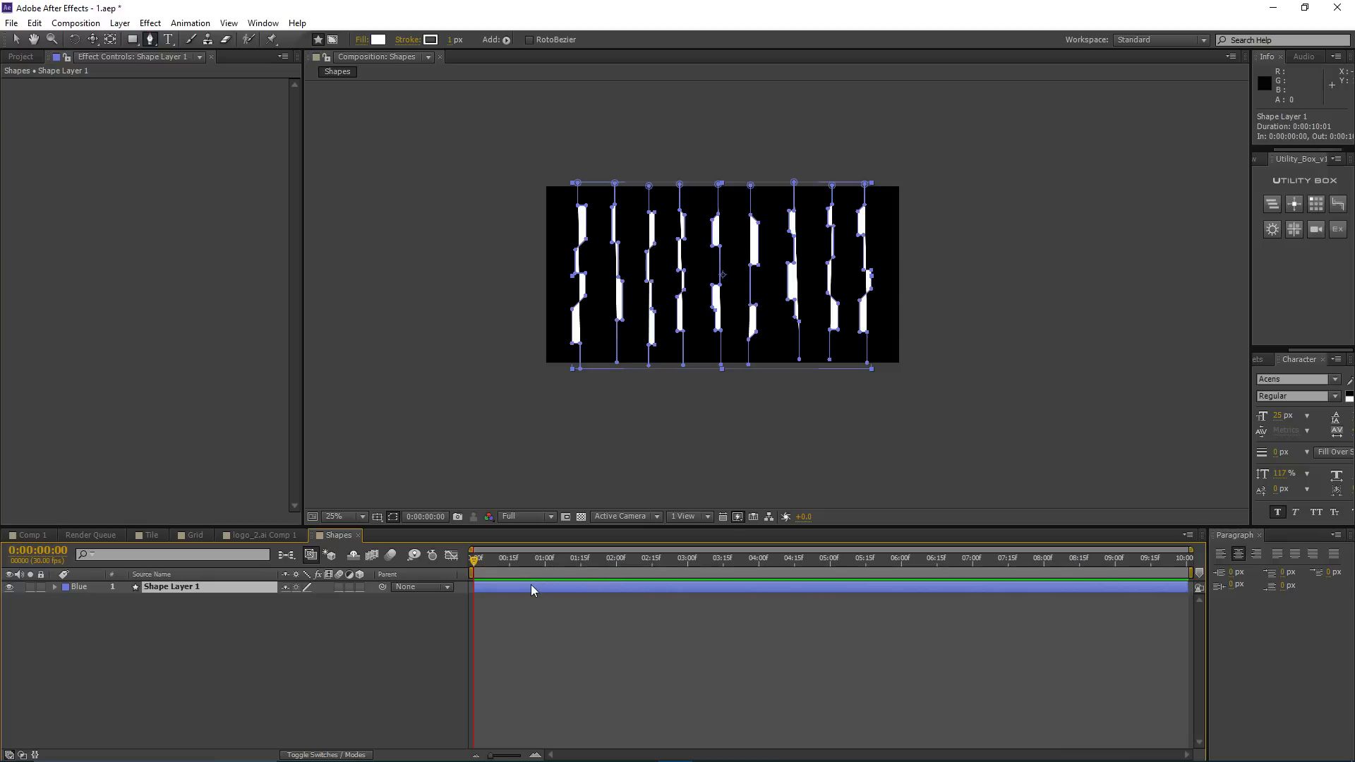
pyautogui.press('u')
pyautogui.press('u')
pyautogui.scroll(-5, 206, 660)
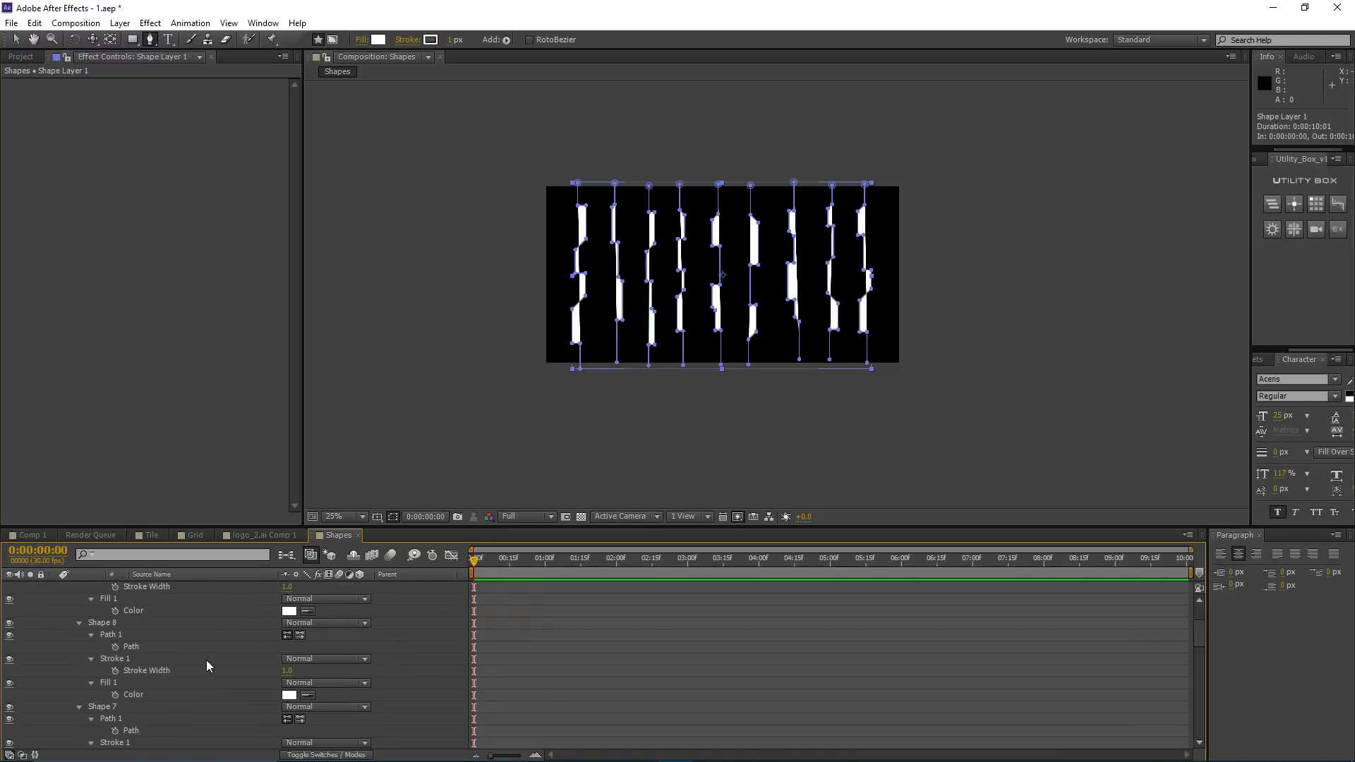
pyautogui.moveTo(225, 526); pyautogui.dragTo(249, 329)
pyautogui.scroll(-10, 151, 480)
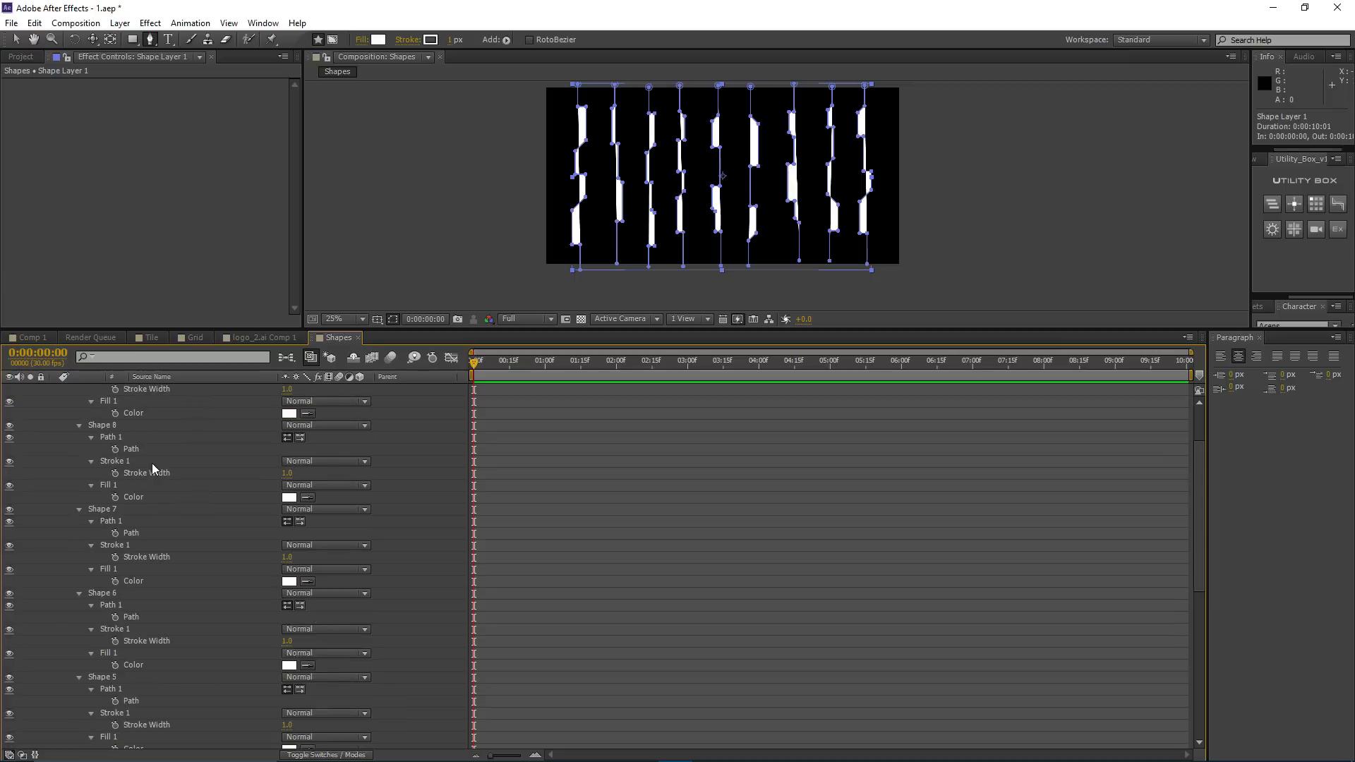
pyautogui.scroll(10, 157, 477)
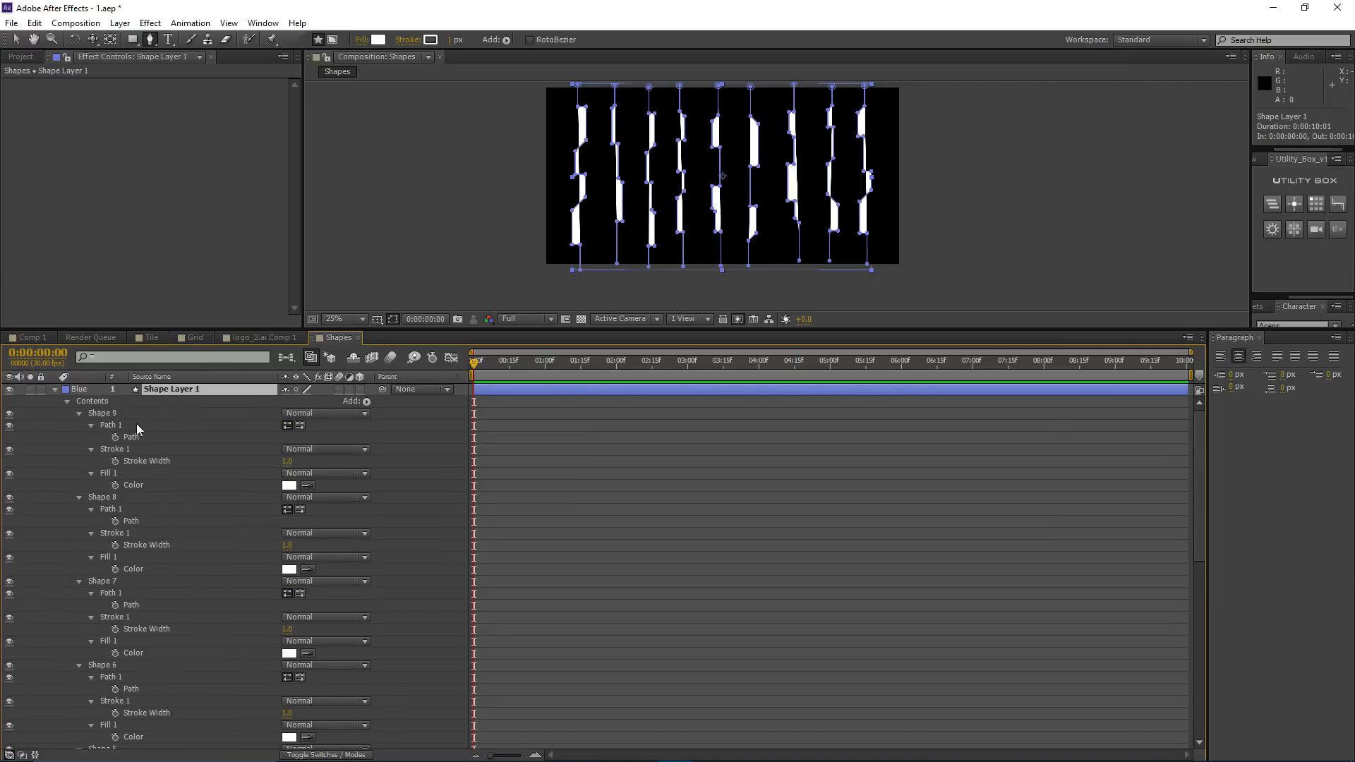
pyautogui.scroll(-1, 141, 550)
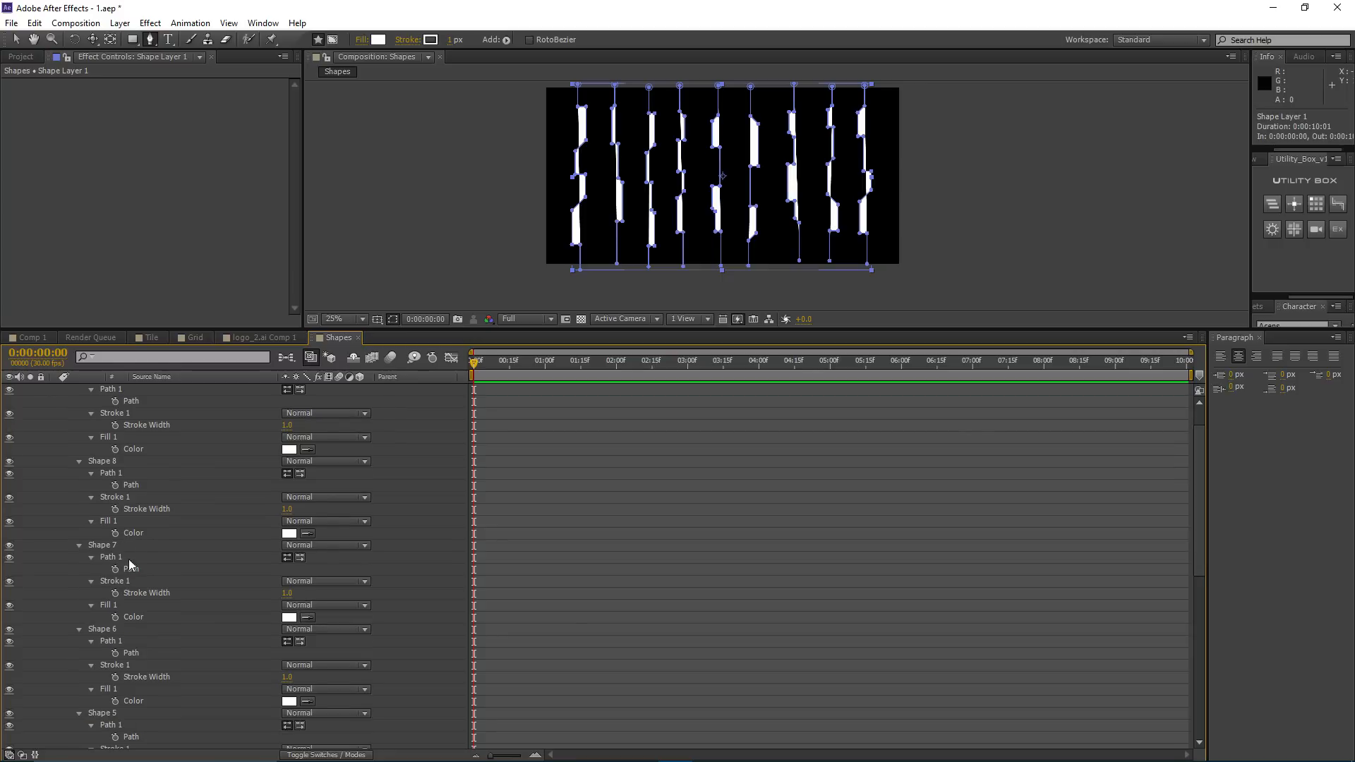
pyautogui.scroll(1, 121, 461)
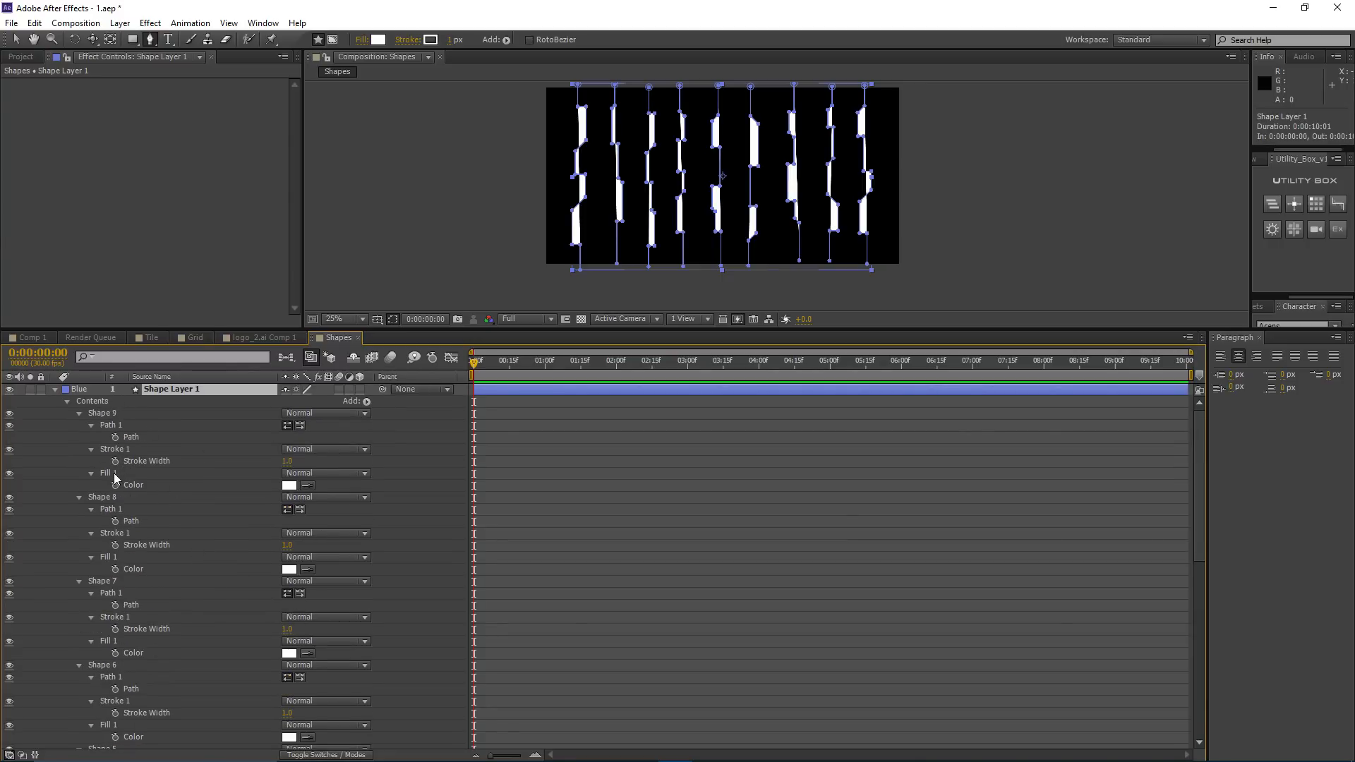
# Step: Delete the fill of all nine shapes in Shape Layer 1, leaving only their strokes
pyautogui.click(113, 473)
pyautogui.keyDown('ctrl'); pyautogui.click(111, 558); pyautogui.keyUp('ctrl')
pyautogui.keyDown('ctrl'); pyautogui.click(120, 640); pyautogui.keyUp('ctrl')
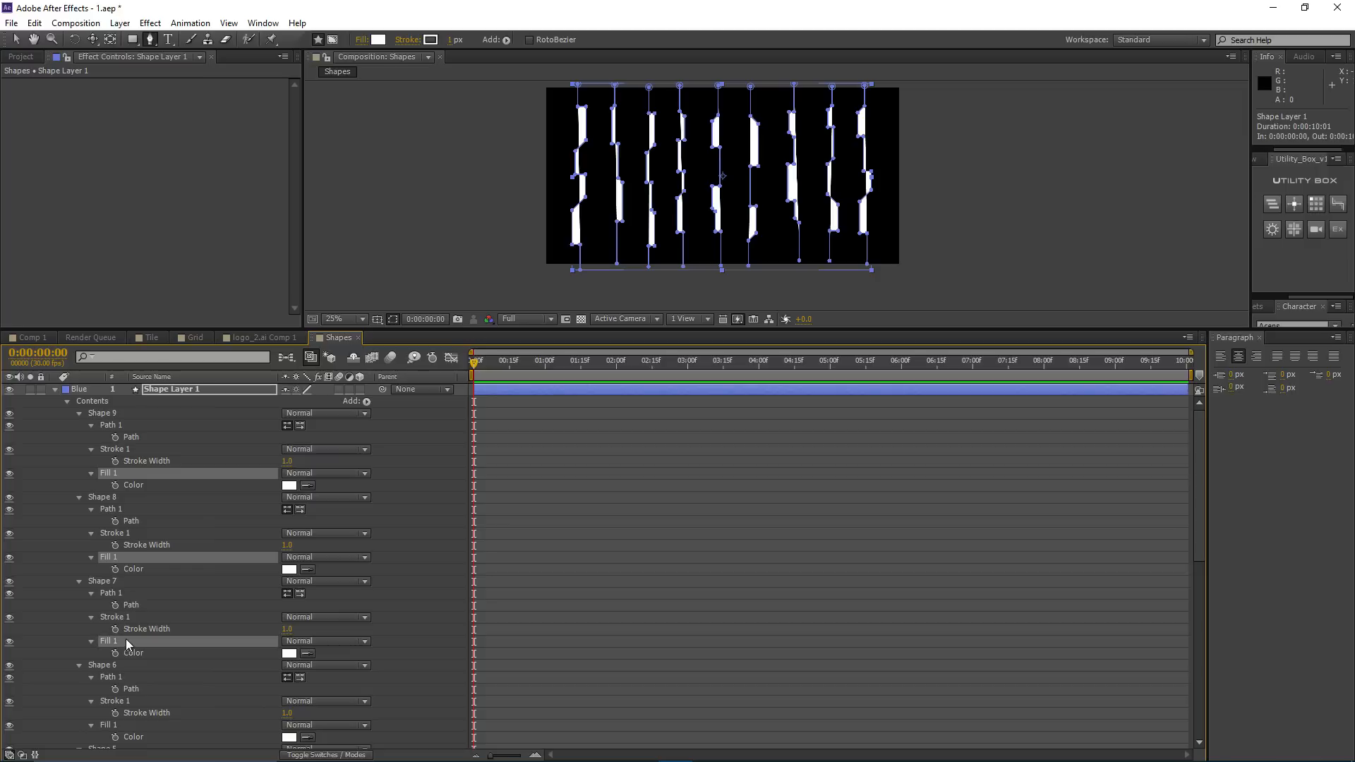
pyautogui.scroll(-1, 125, 649)
pyautogui.scroll(1, 124, 678)
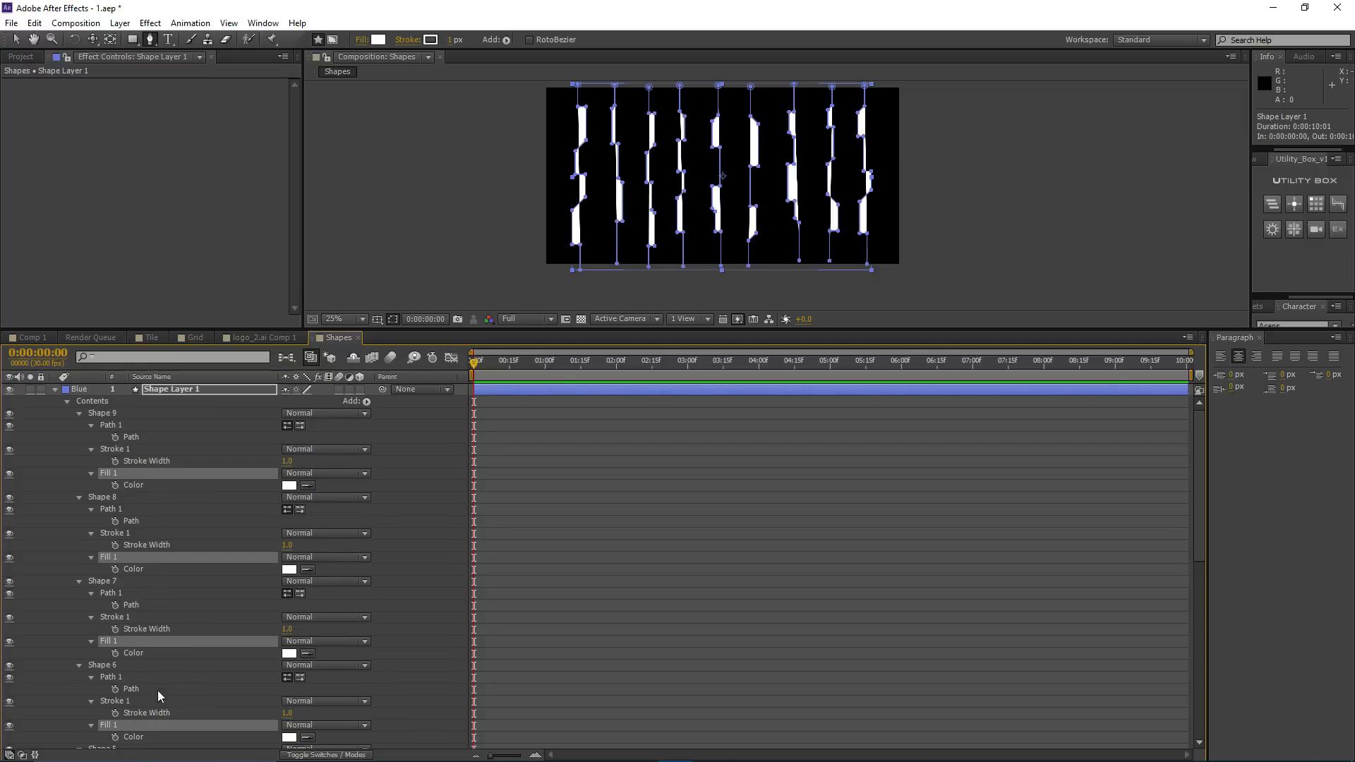
pyautogui.scroll(-1, 164, 648)
pyautogui.keyDown('ctrl'); pyautogui.click(120, 689); pyautogui.keyUp('ctrl')
pyautogui.scroll(-1, 137, 710)
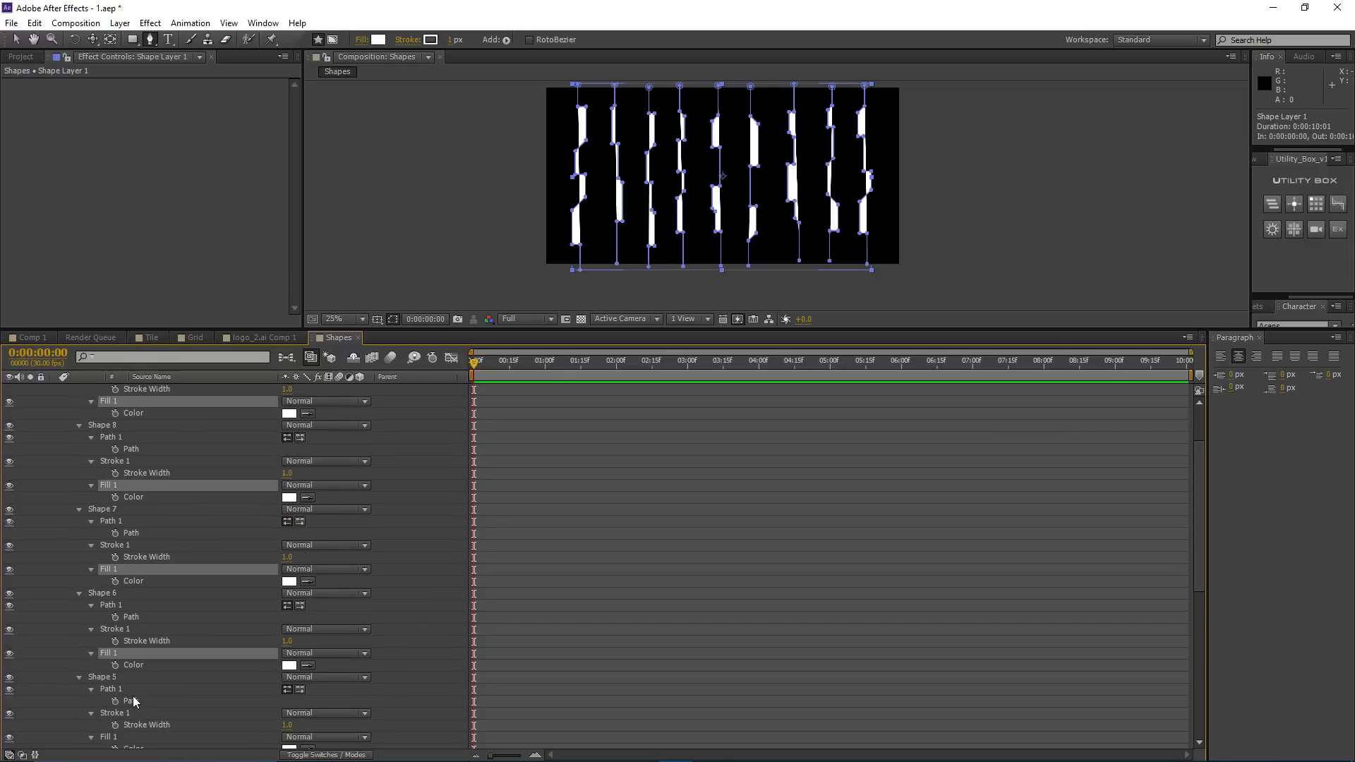
pyautogui.scroll(-3, 127, 706)
pyautogui.keyDown('ctrl'); pyautogui.click(129, 629); pyautogui.keyUp('ctrl')
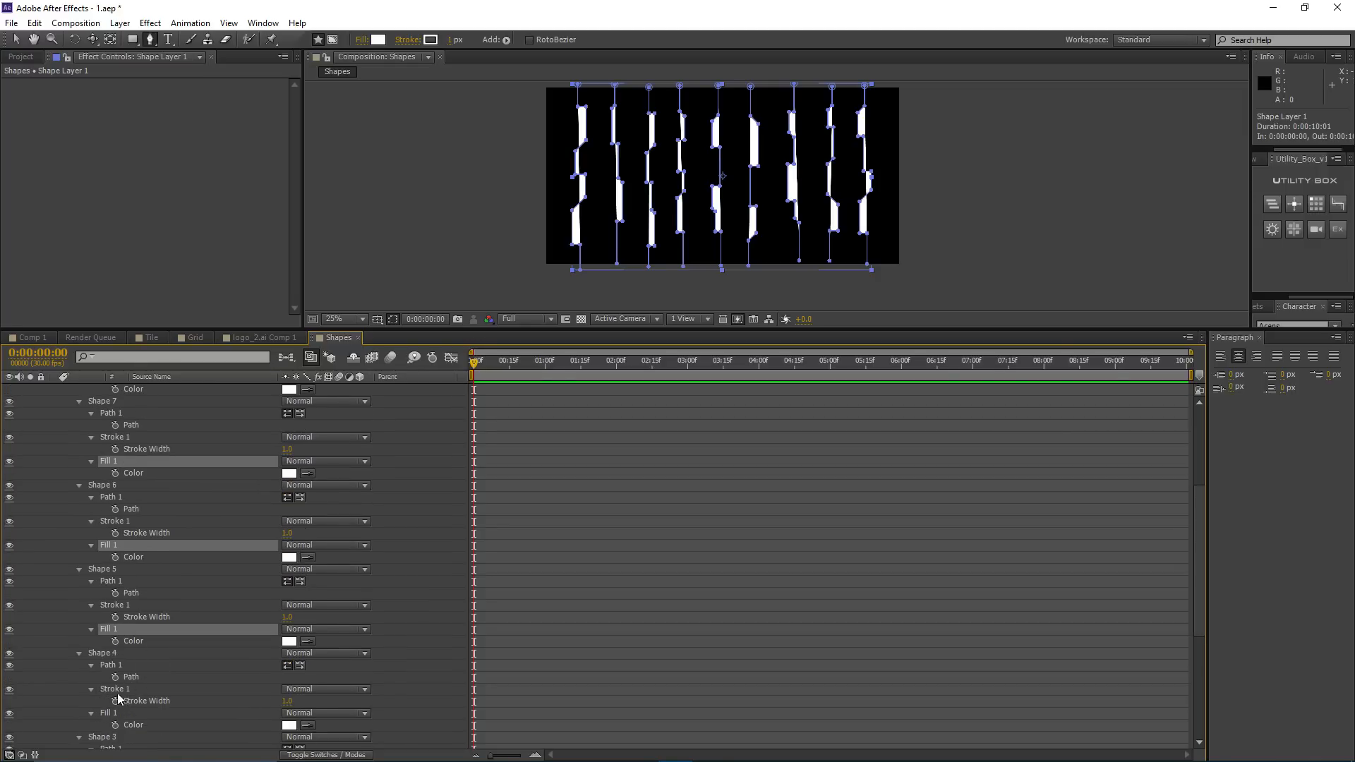
pyautogui.keyDown('ctrl'); pyautogui.click(126, 711); pyautogui.keyUp('ctrl')
pyautogui.scroll(-4, 161, 682)
pyautogui.keyDown('ctrl'); pyautogui.click(116, 654); pyautogui.keyUp('ctrl')
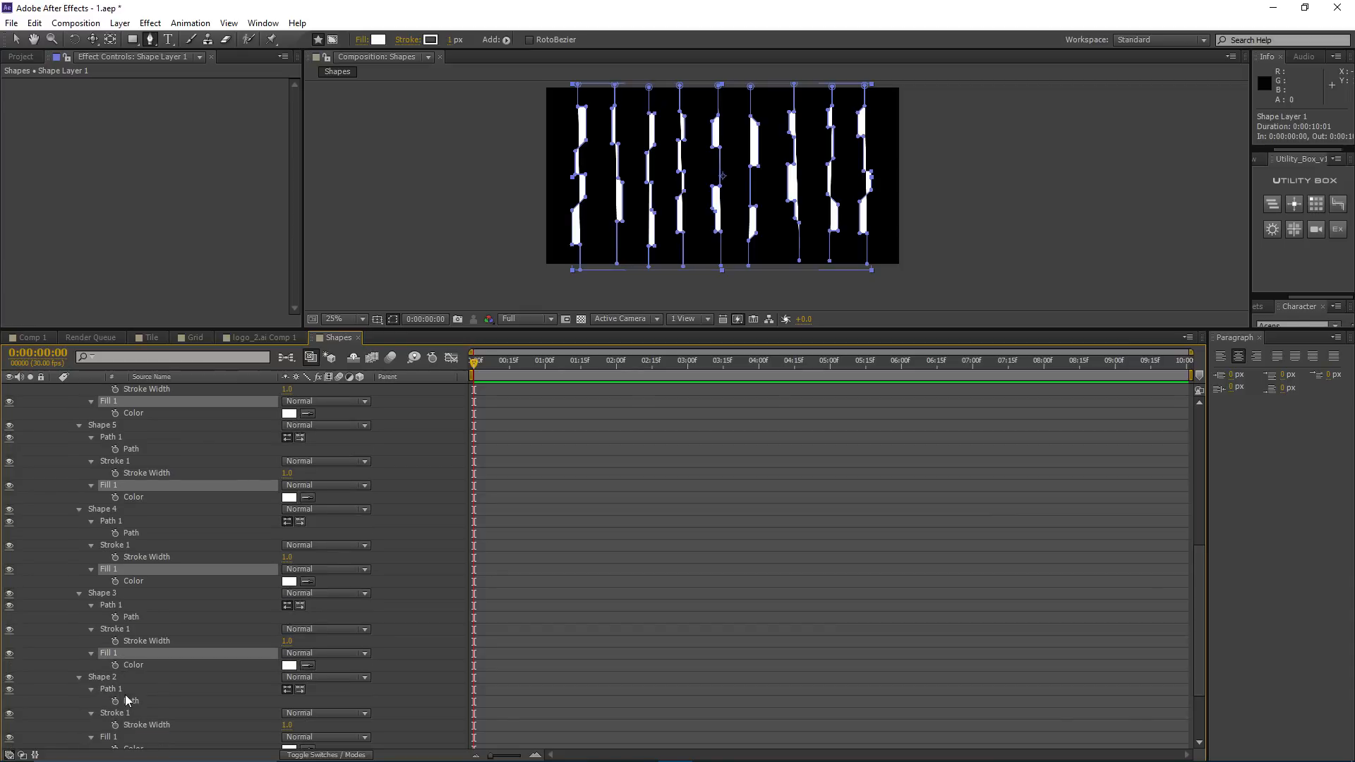
pyautogui.scroll(-3, 125, 695)
pyautogui.keyDown('ctrl'); pyautogui.click(125, 648); pyautogui.keyUp('ctrl')
pyautogui.keyDown('ctrl'); pyautogui.click(137, 728); pyautogui.keyUp('ctrl')
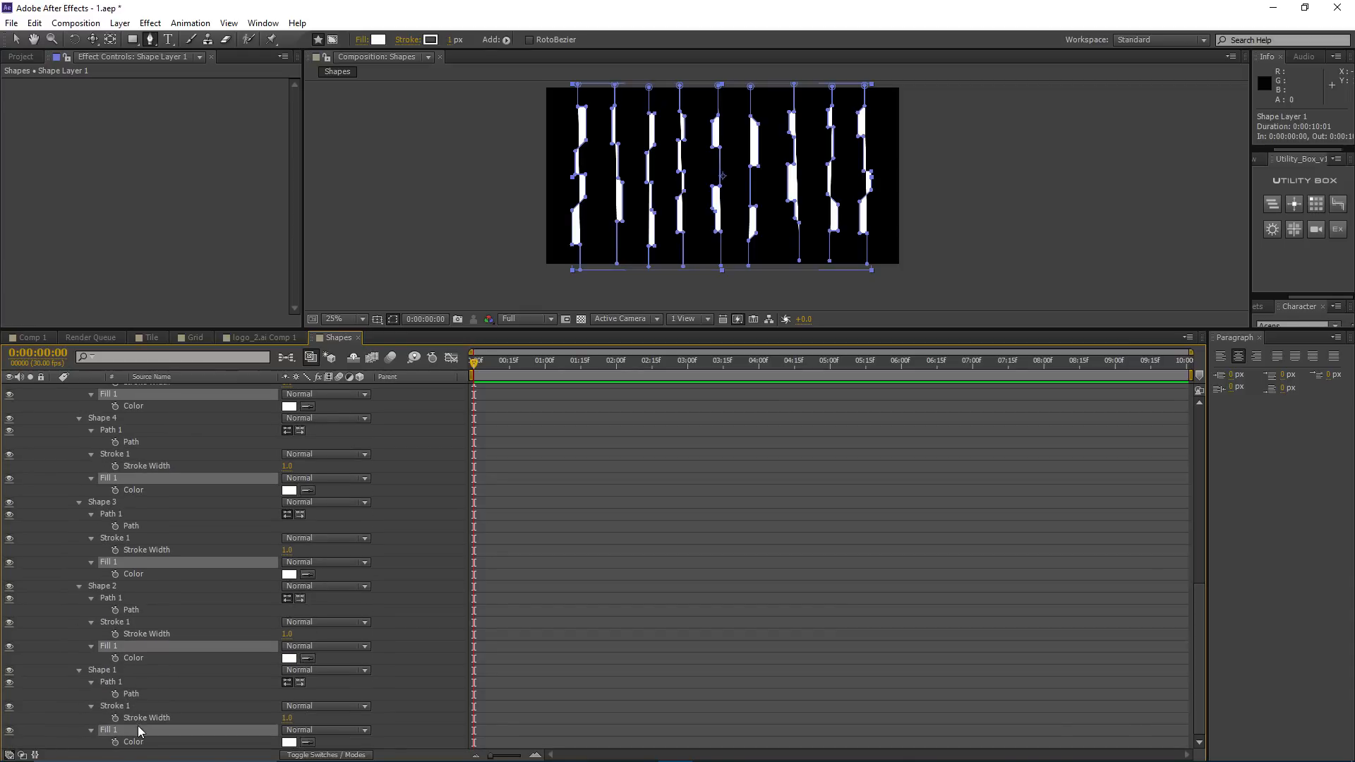
pyautogui.scroll(5, 175, 634)
pyautogui.scroll(1, 141, 511)
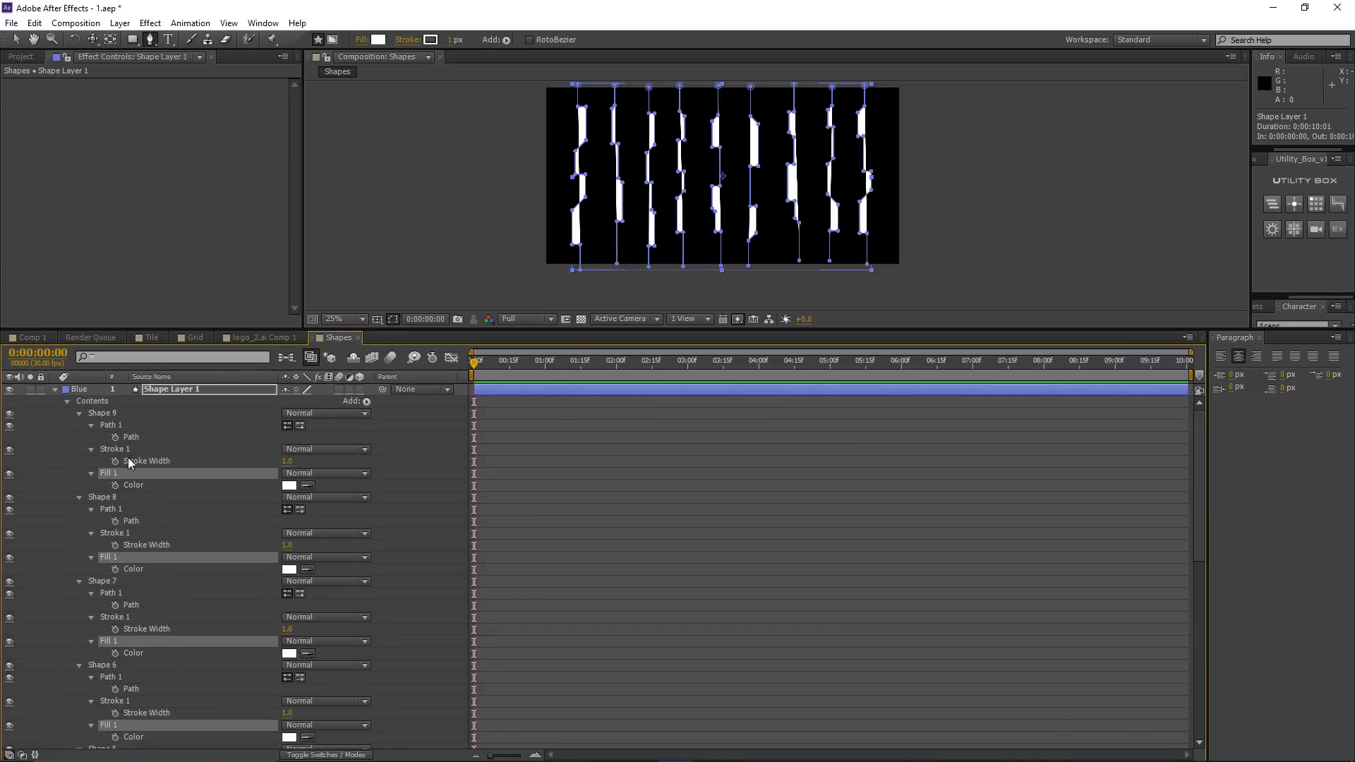
pyautogui.press('Delete')
# Step: Move the paths of Shape 8 through Shape 1 into the Shape 9 group, above its own path
pyautogui.moveTo(554, 218); pyautogui.dragTo(521, 254)
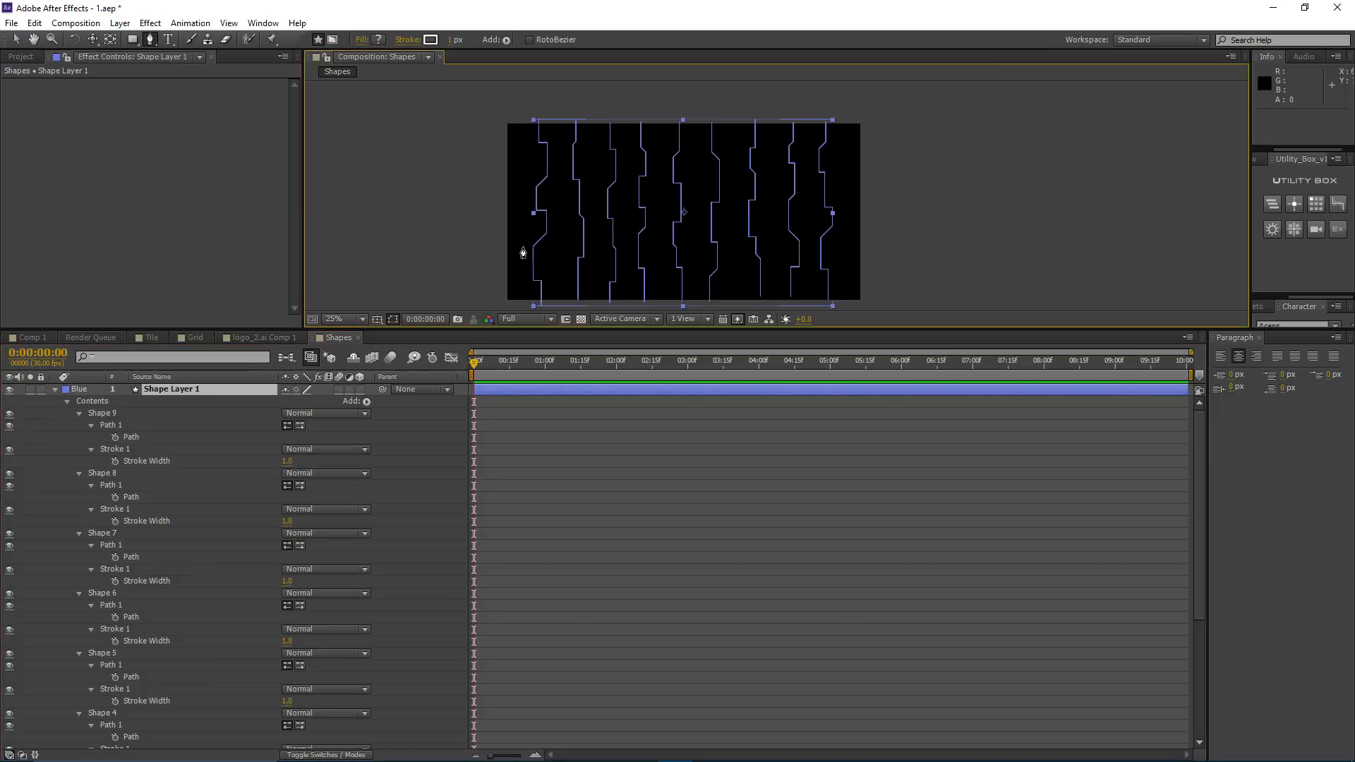
pyautogui.moveTo(427, 285); pyautogui.dragTo(468, 267)
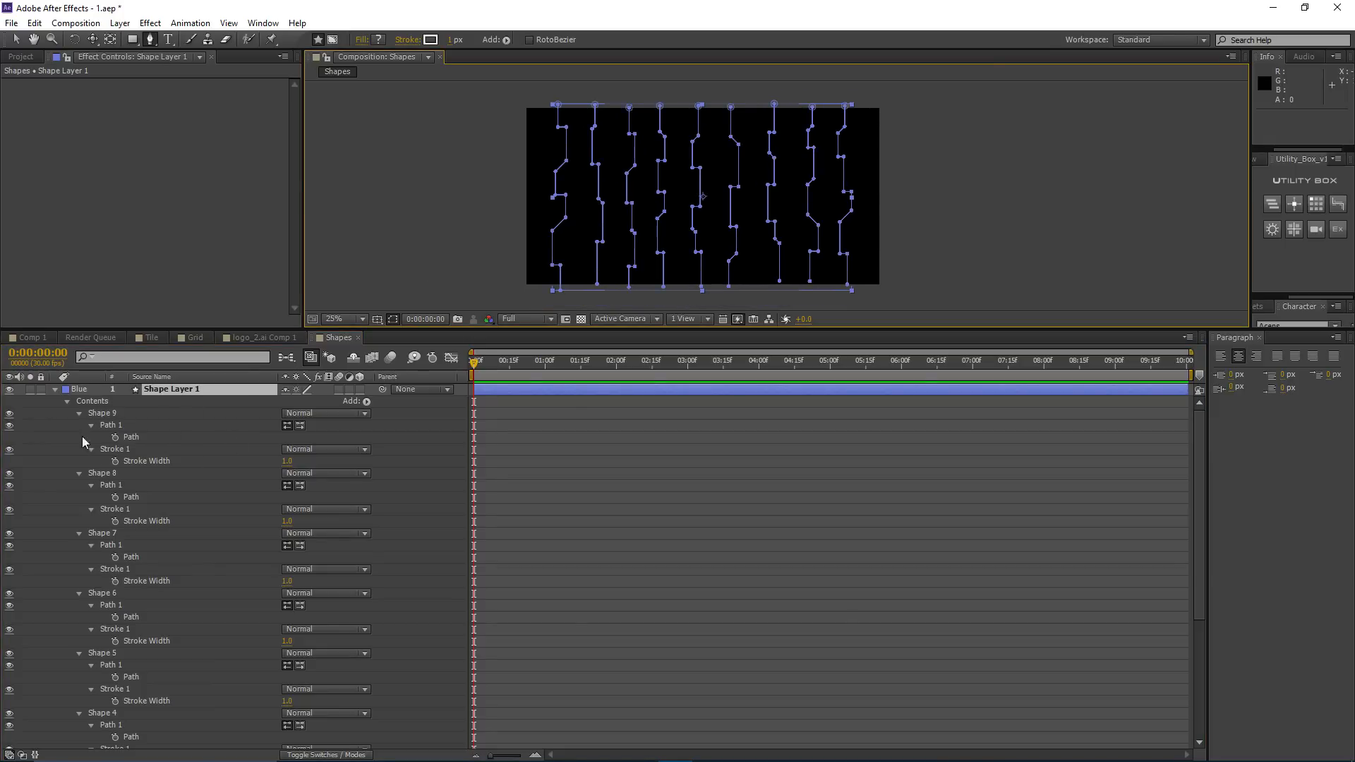
pyautogui.click(125, 425)
pyautogui.keyDown('shift'); pyautogui.click(125, 485); pyautogui.keyUp('shift')
pyautogui.keyDown('shift'); pyautogui.click(122, 546); pyautogui.keyUp('shift')
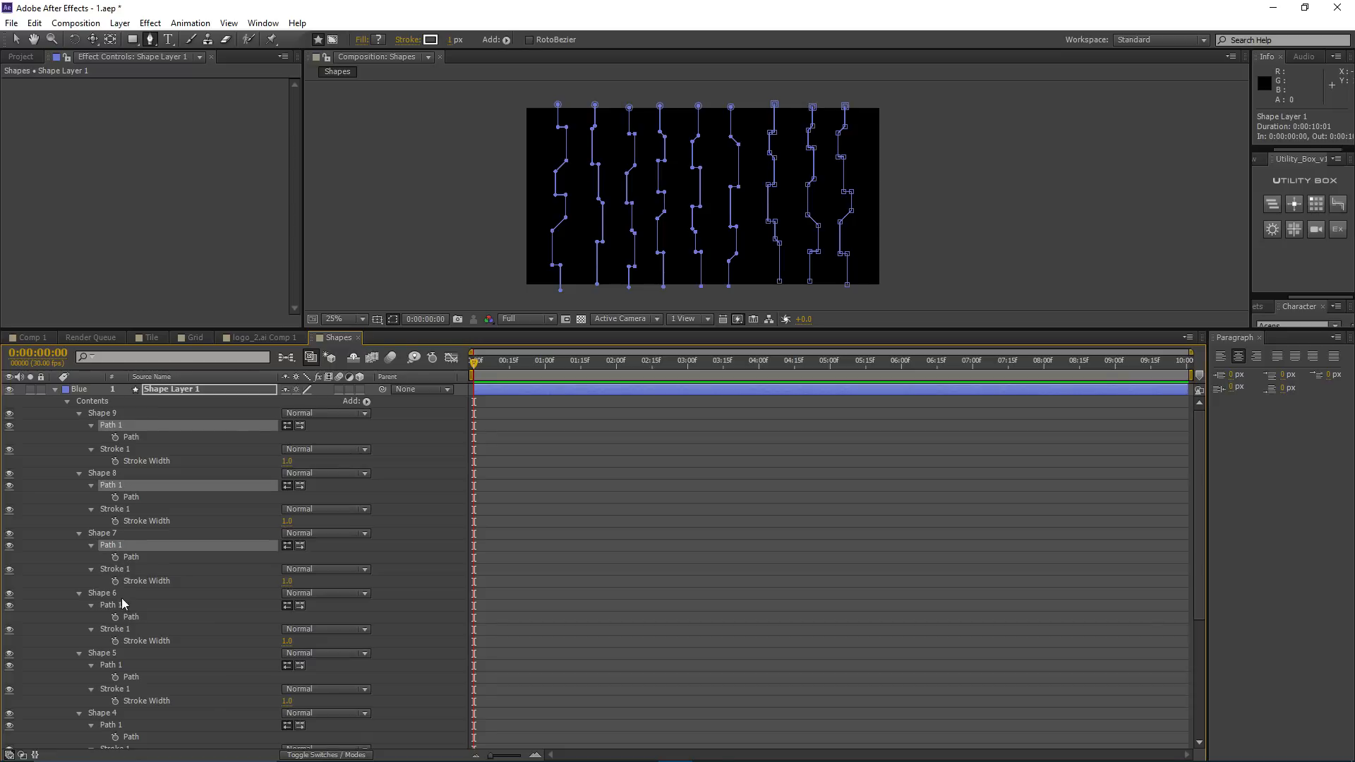
pyautogui.keyDown('shift'); pyautogui.click(127, 606); pyautogui.keyUp('shift')
pyautogui.keyDown('shift'); pyautogui.click(128, 666); pyautogui.keyUp('shift')
pyautogui.scroll(-3, 138, 670)
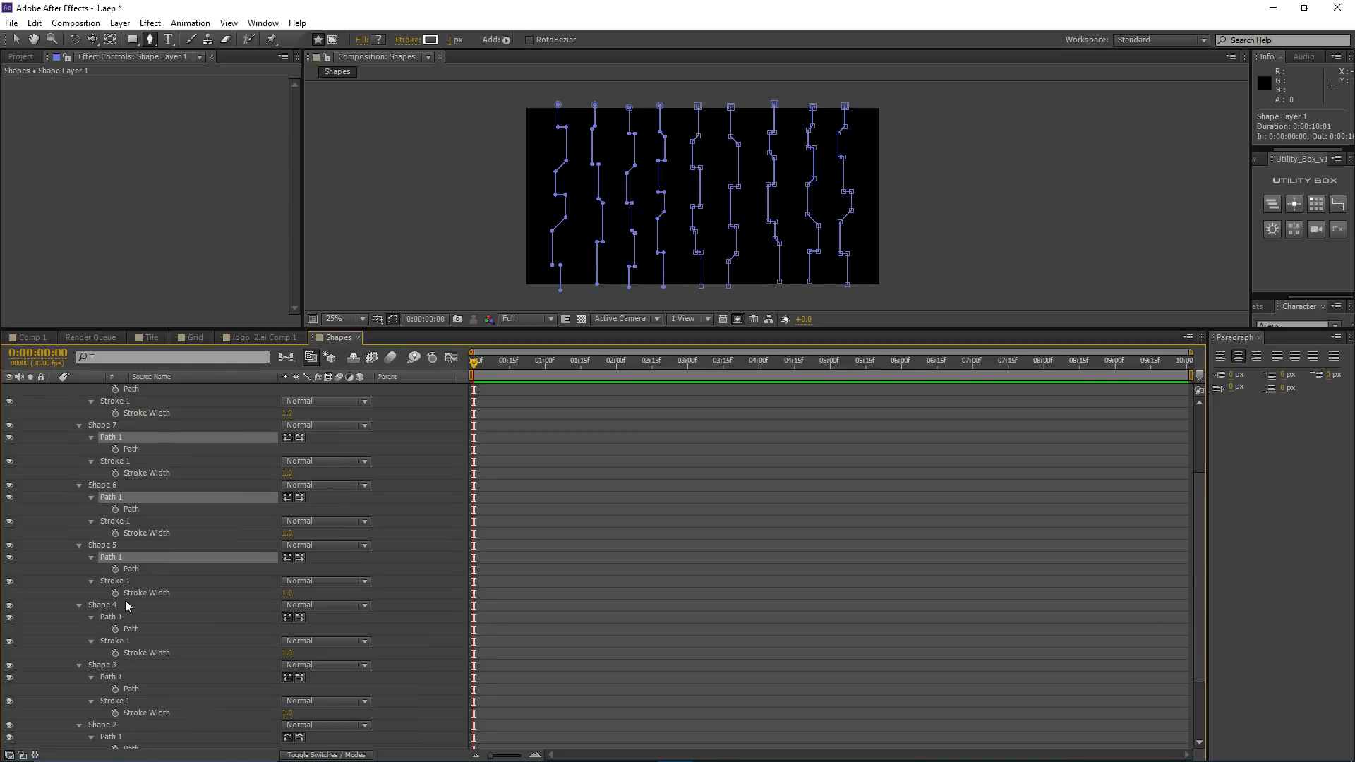
pyautogui.keyDown('shift'); pyautogui.click(127, 617); pyautogui.keyUp('shift')
pyautogui.keyDown('shift'); pyautogui.click(129, 678); pyautogui.keyUp('shift')
pyautogui.scroll(-2, 127, 674)
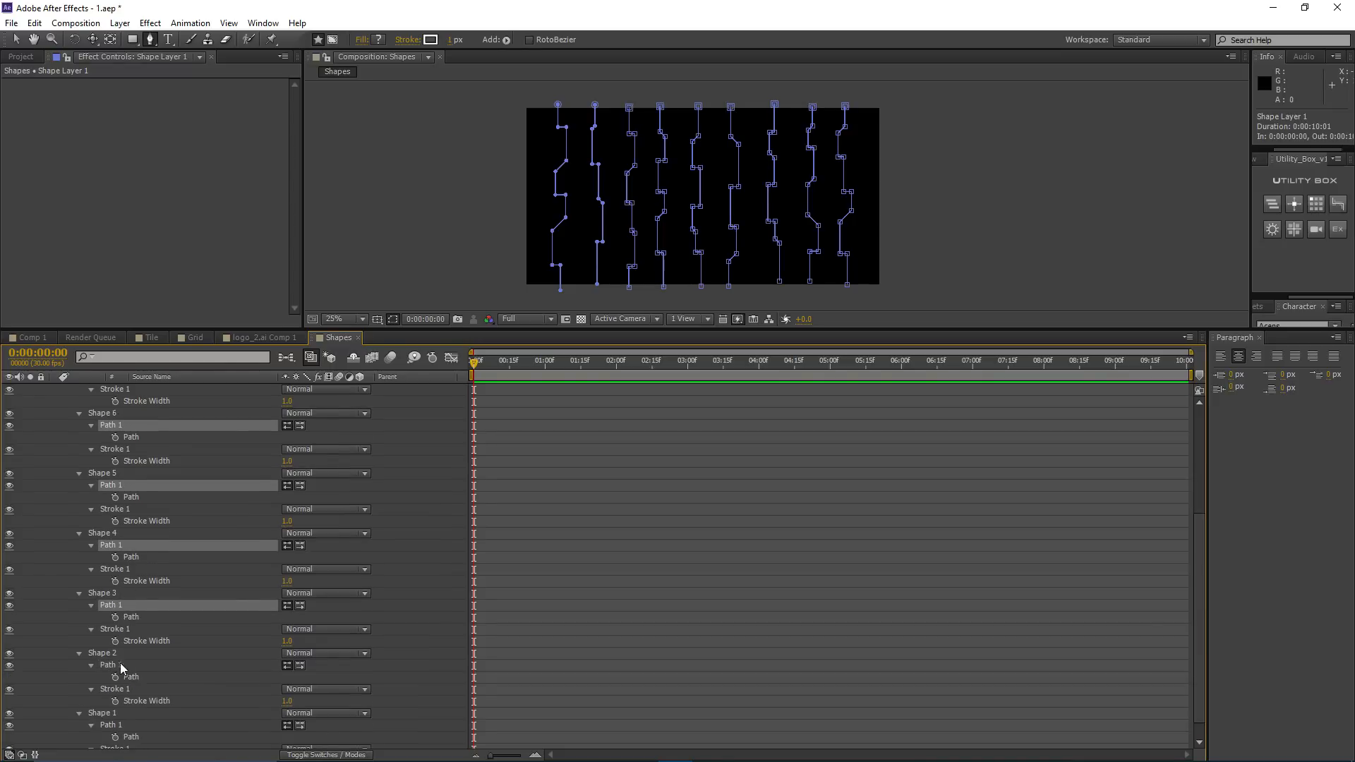
pyautogui.keyDown('shift'); pyautogui.click(125, 667); pyautogui.keyUp('shift')
pyautogui.scroll(-1, 122, 678)
pyautogui.keyDown('shift'); pyautogui.click(121, 708); pyautogui.keyUp('shift')
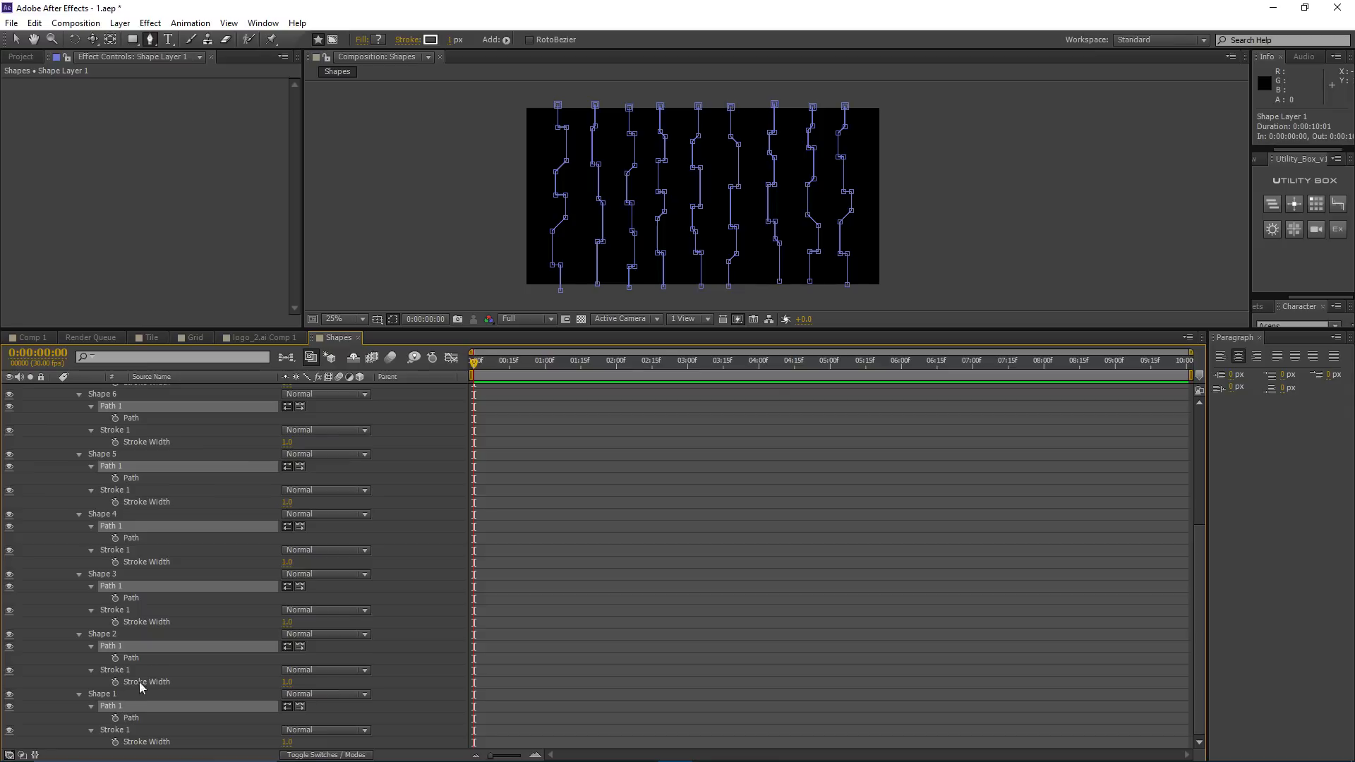
pyautogui.scroll(5, 150, 637)
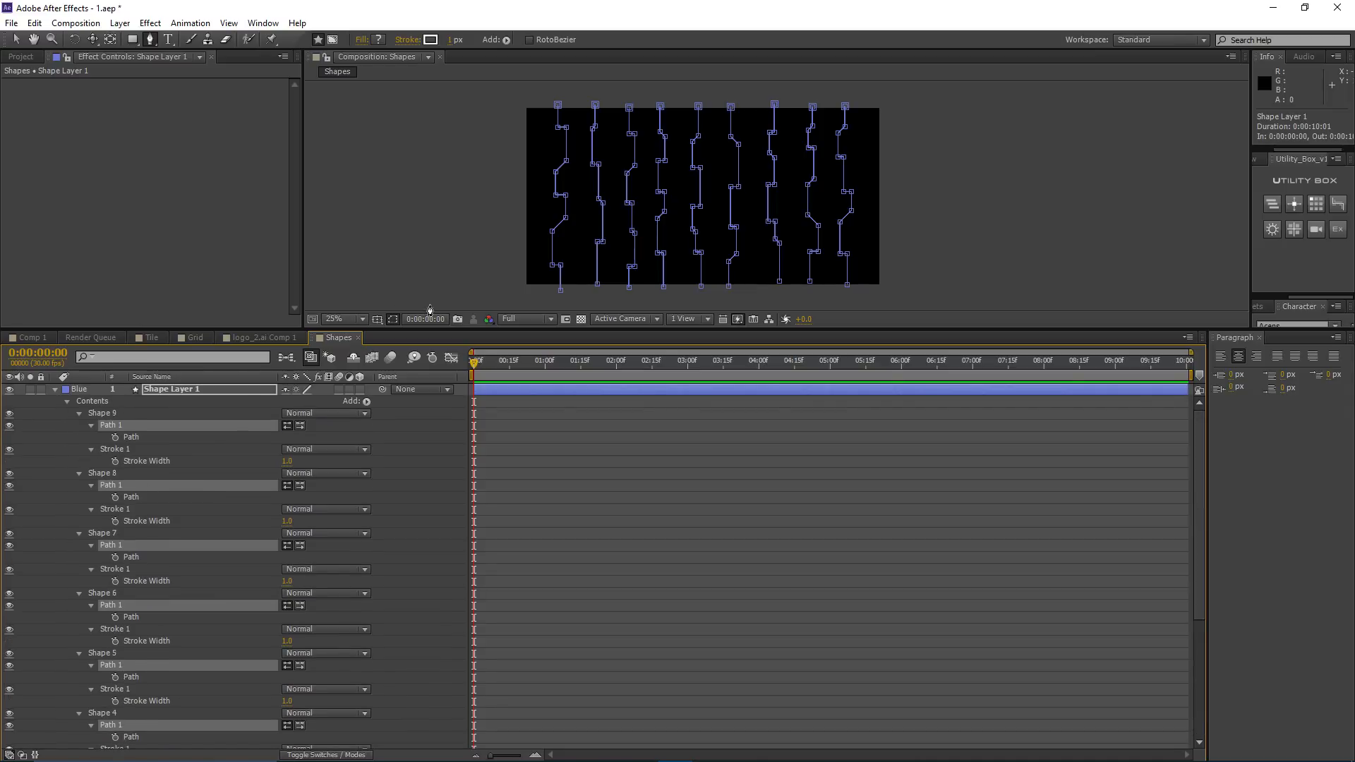
pyautogui.moveTo(114, 489); pyautogui.dragTo(109, 426)
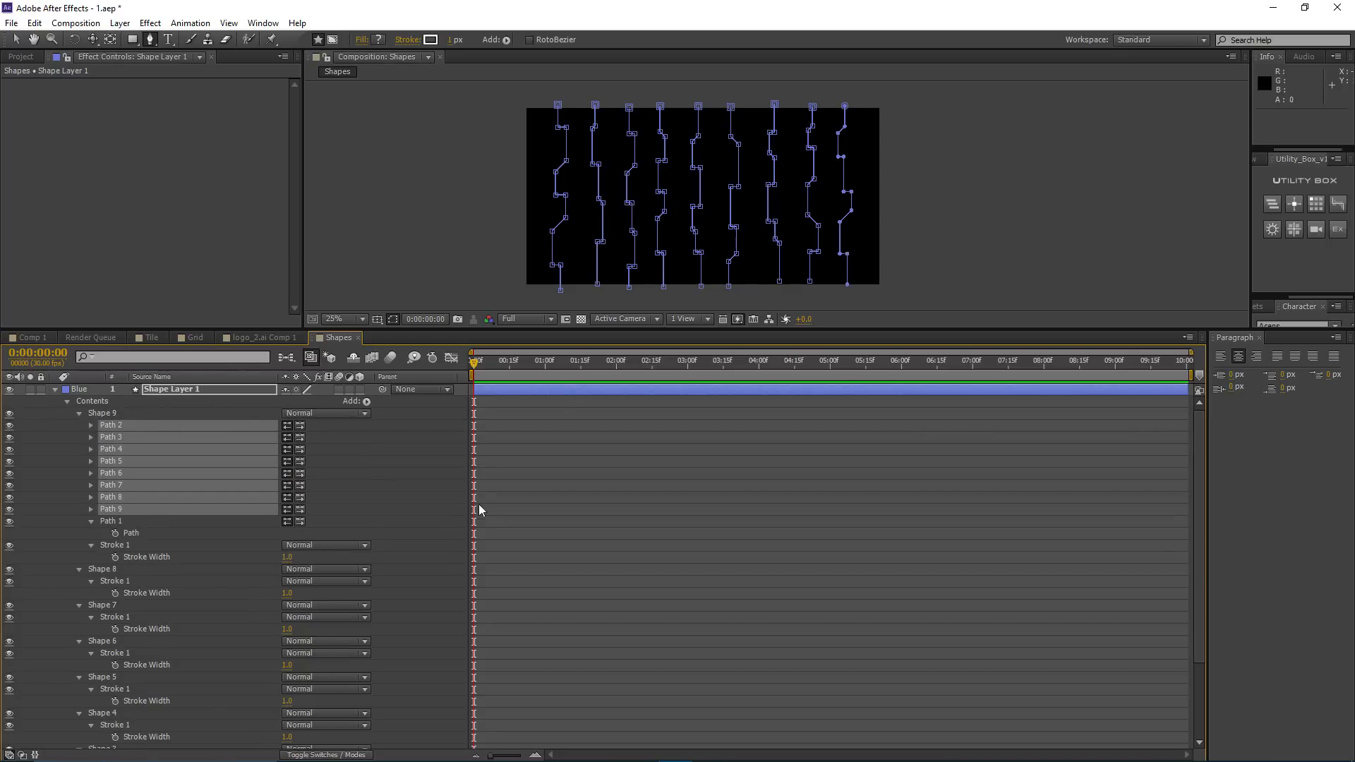
# Step: Collapse Path 1 in the Shape 9 group and delete the emptied groups Shape 8 through Shape 1
pyautogui.click(479, 510)
pyautogui.click(112, 415)
pyautogui.click(116, 425)
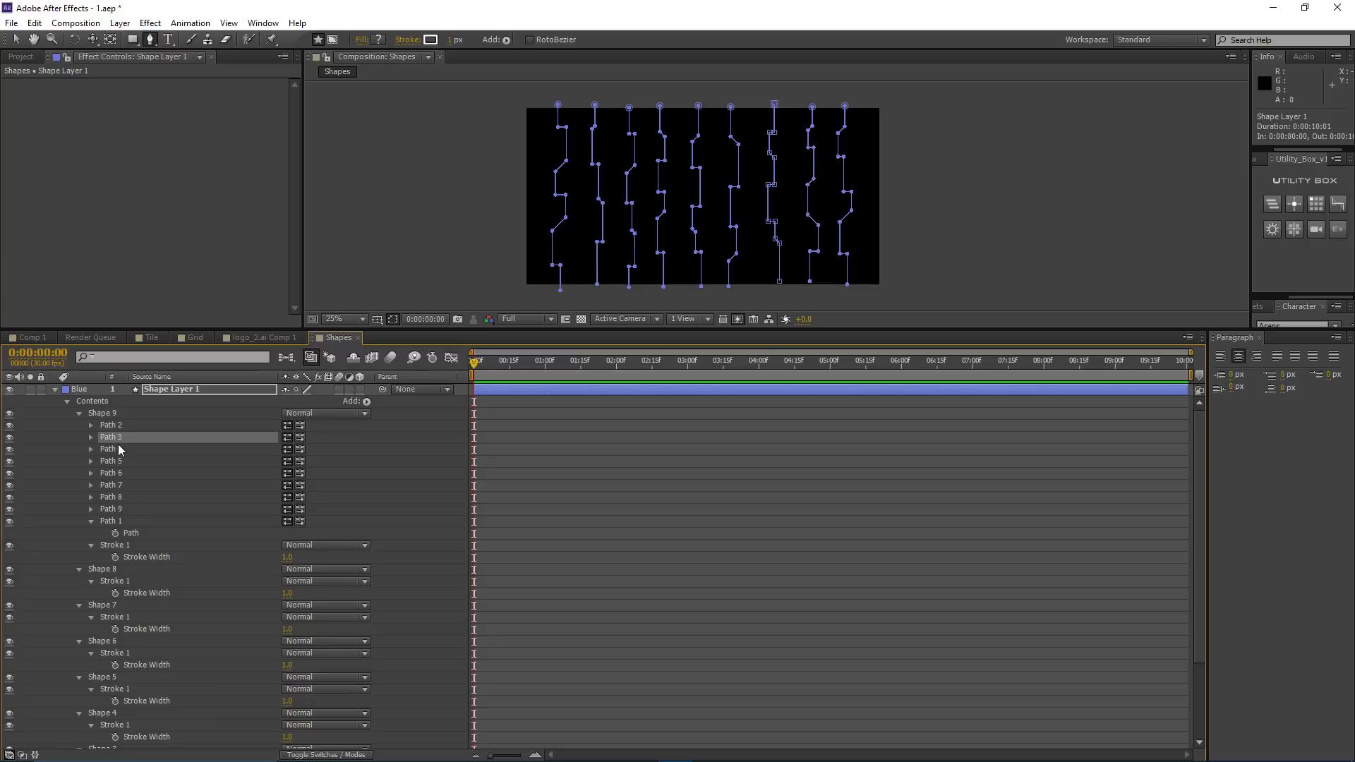
pyautogui.click(118, 498)
pyautogui.click(92, 523)
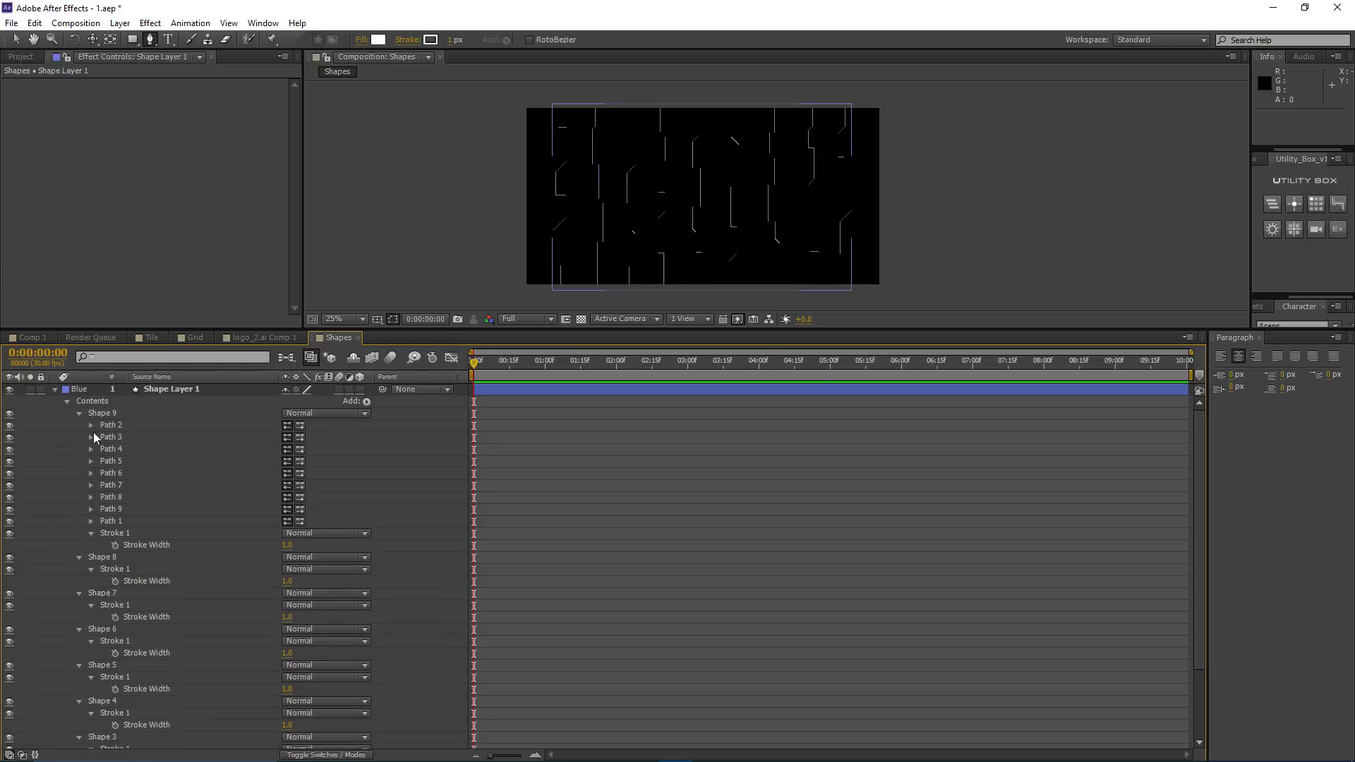
pyautogui.click(102, 558)
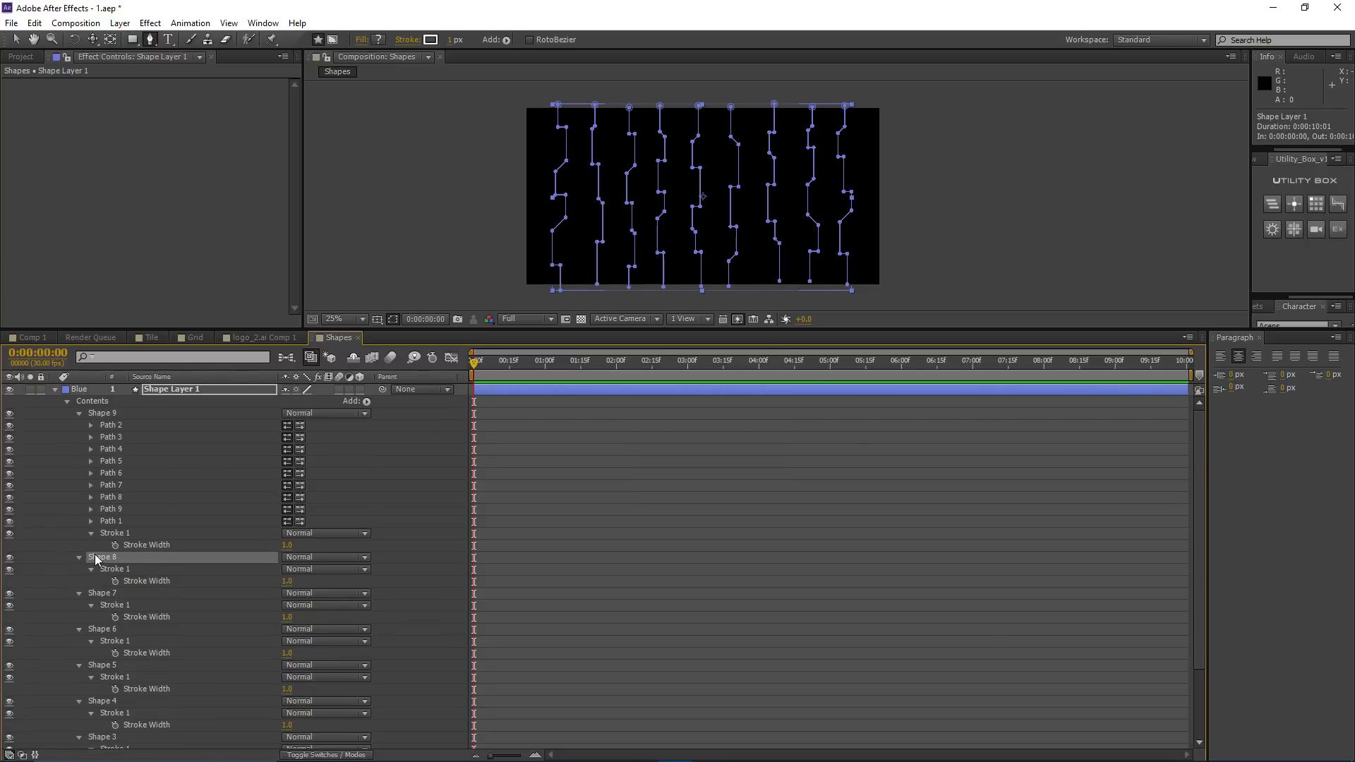
pyautogui.scroll(-3, 131, 531)
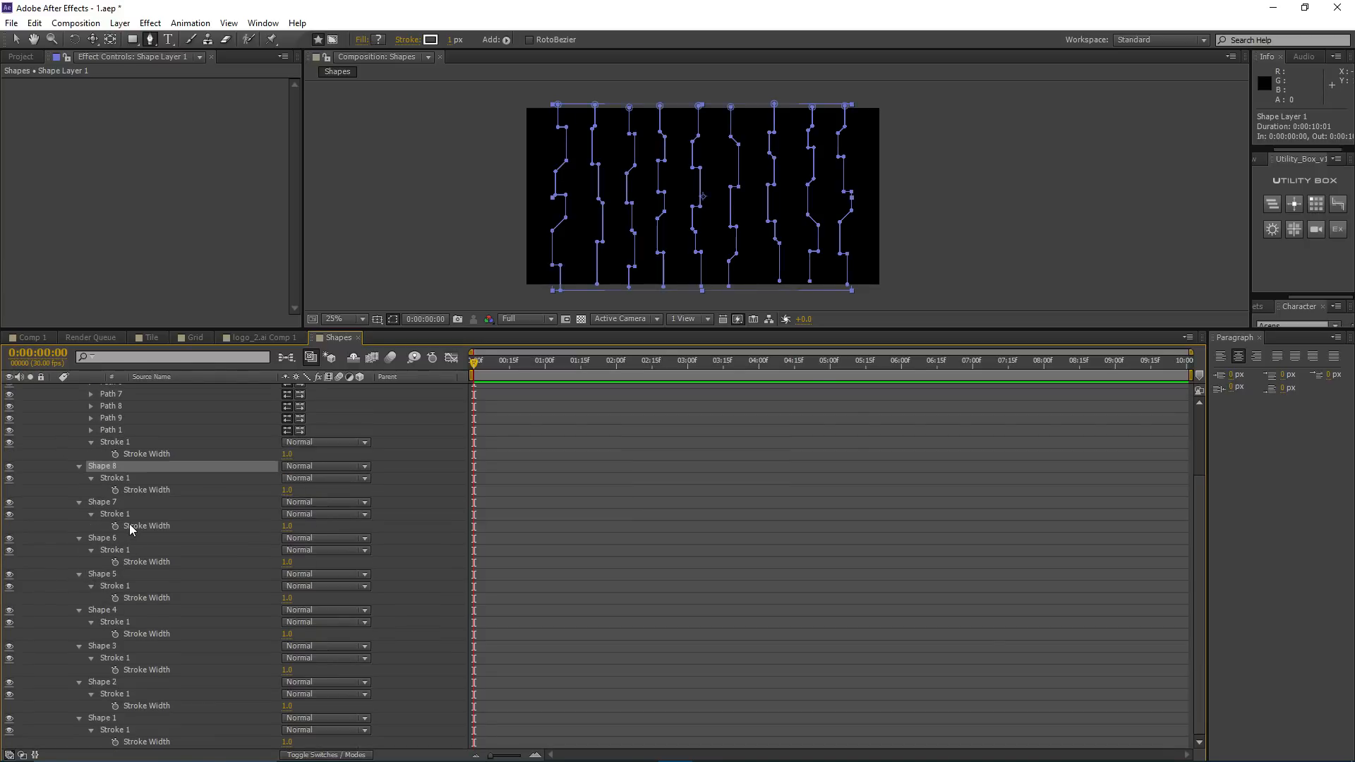
pyautogui.keyDown('shift'); pyautogui.click(108, 720); pyautogui.keyUp('shift')
pyautogui.press('Delete')
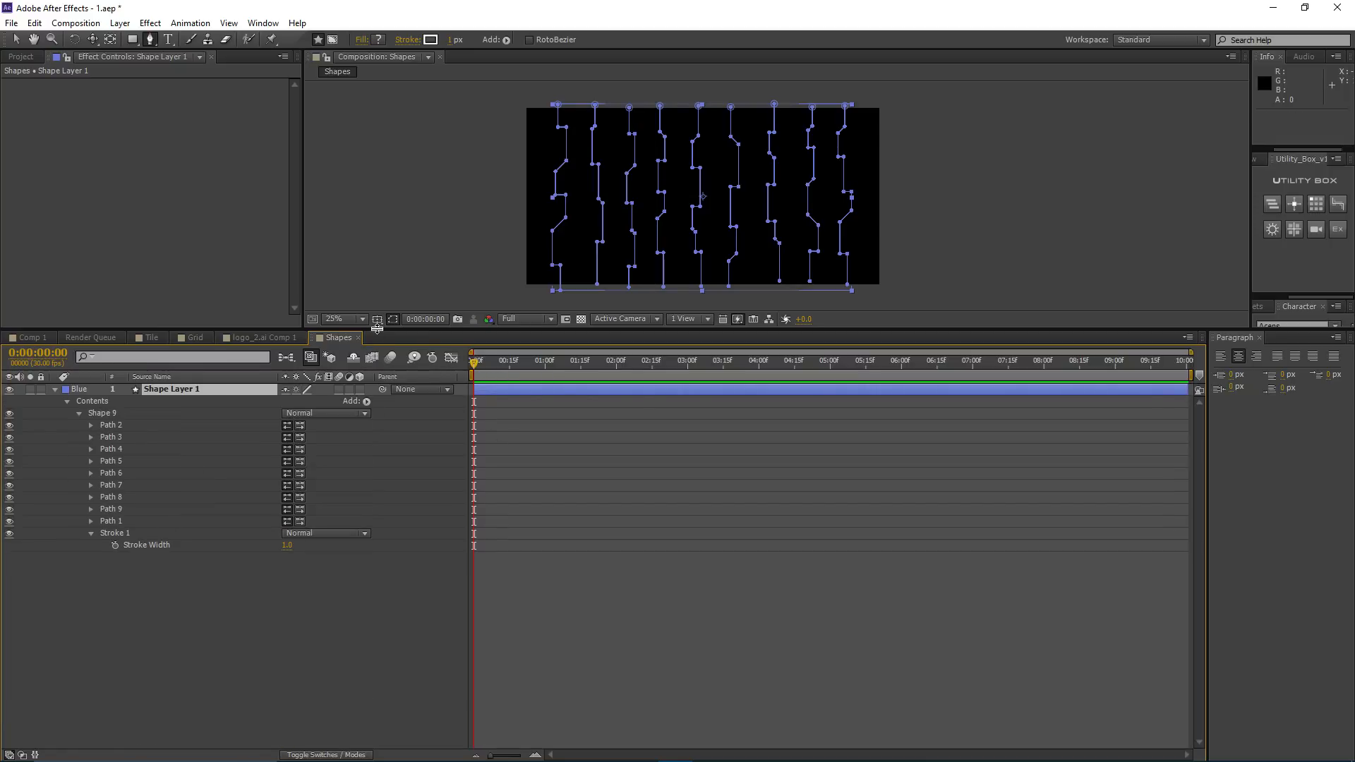
# Step: Shrink the timeline area and rename the Shape 9 group as Shapes
pyautogui.moveTo(378, 329); pyautogui.dragTo(212, 459)
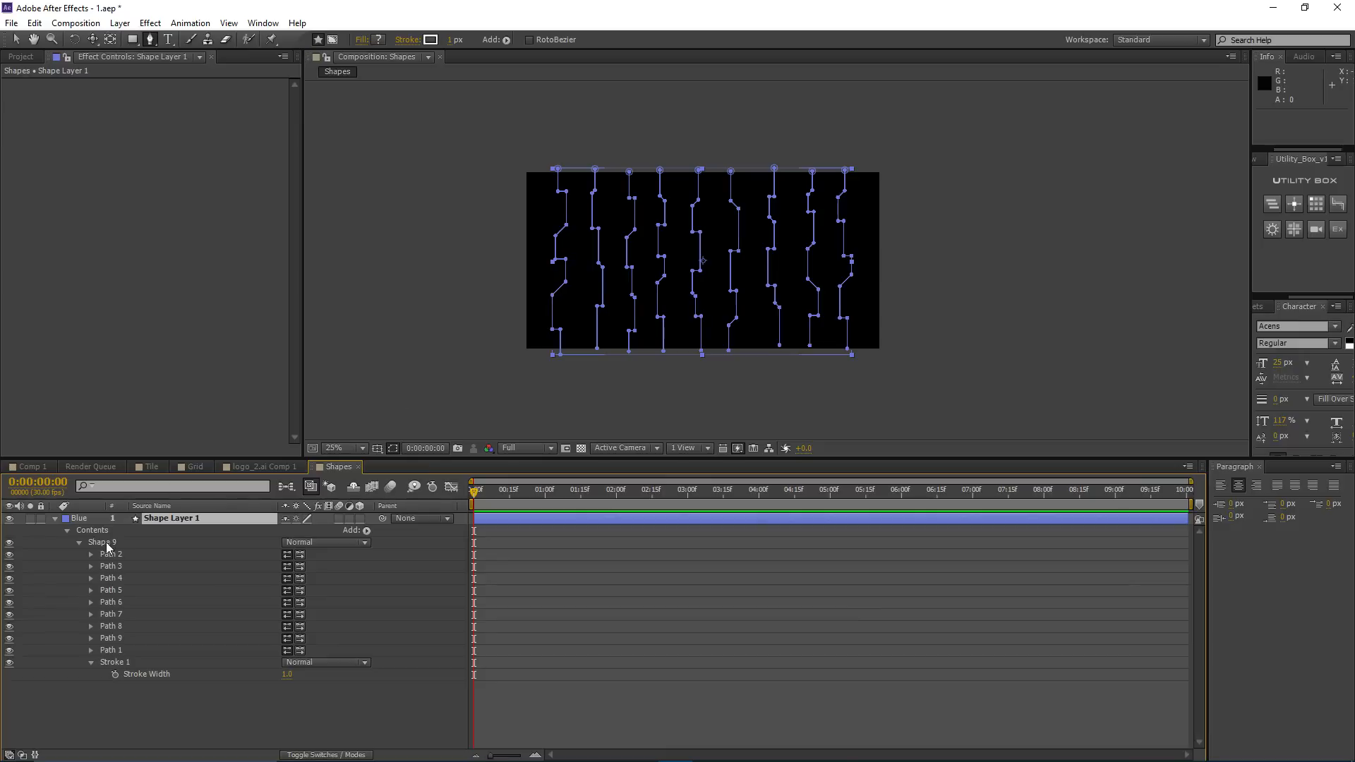
pyautogui.click(106, 543)
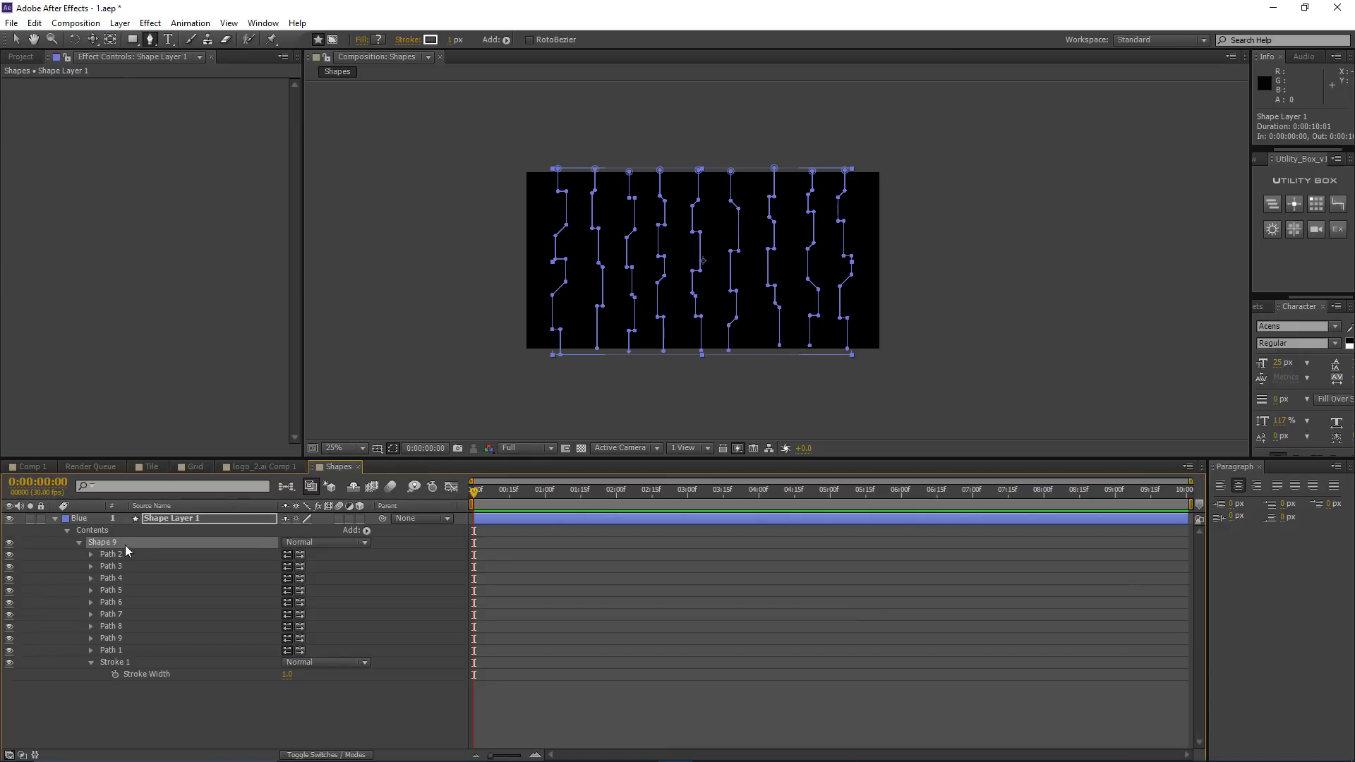
pyautogui.press('Return')
pyautogui.write('Sh')
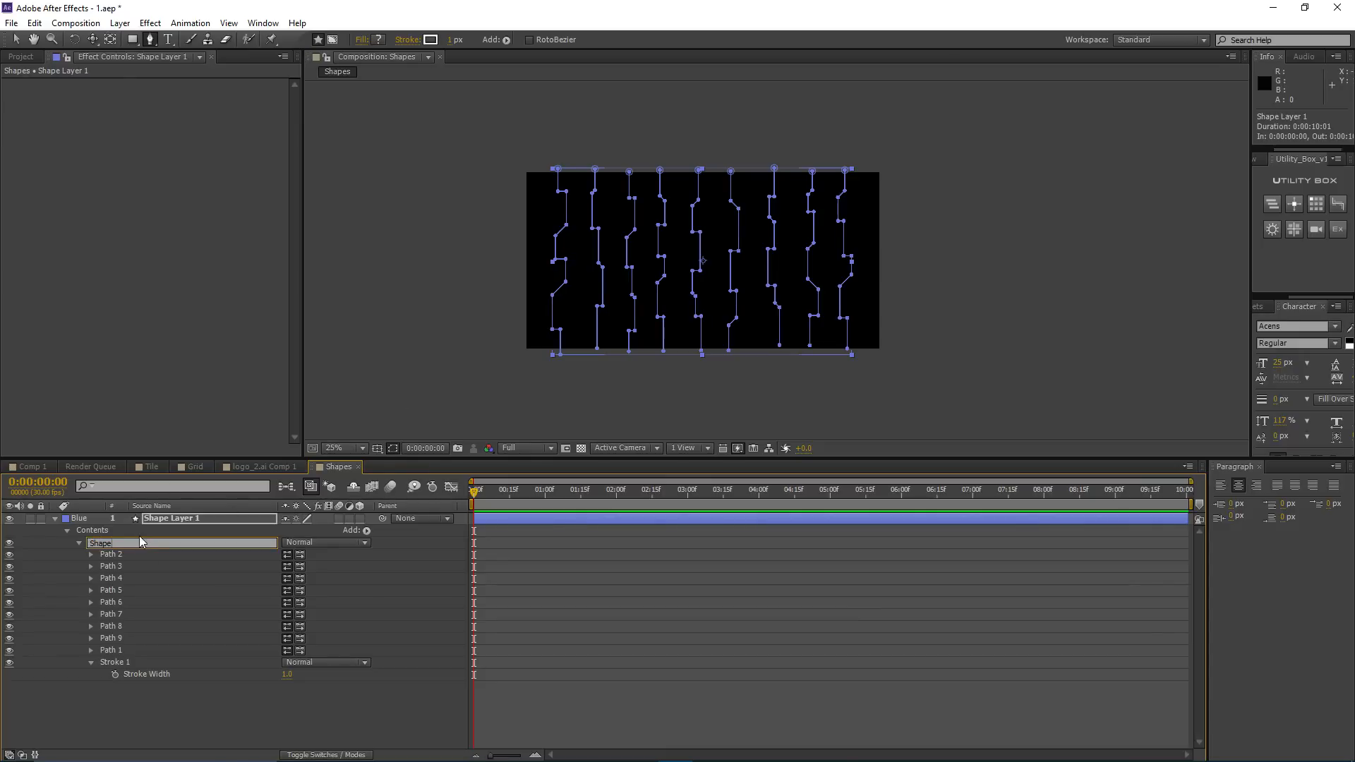
pyautogui.press('Return')
# Step: Examine the individual paths and the shared stroke inside the Shapes group
pyautogui.scroll(2, 720, 266)
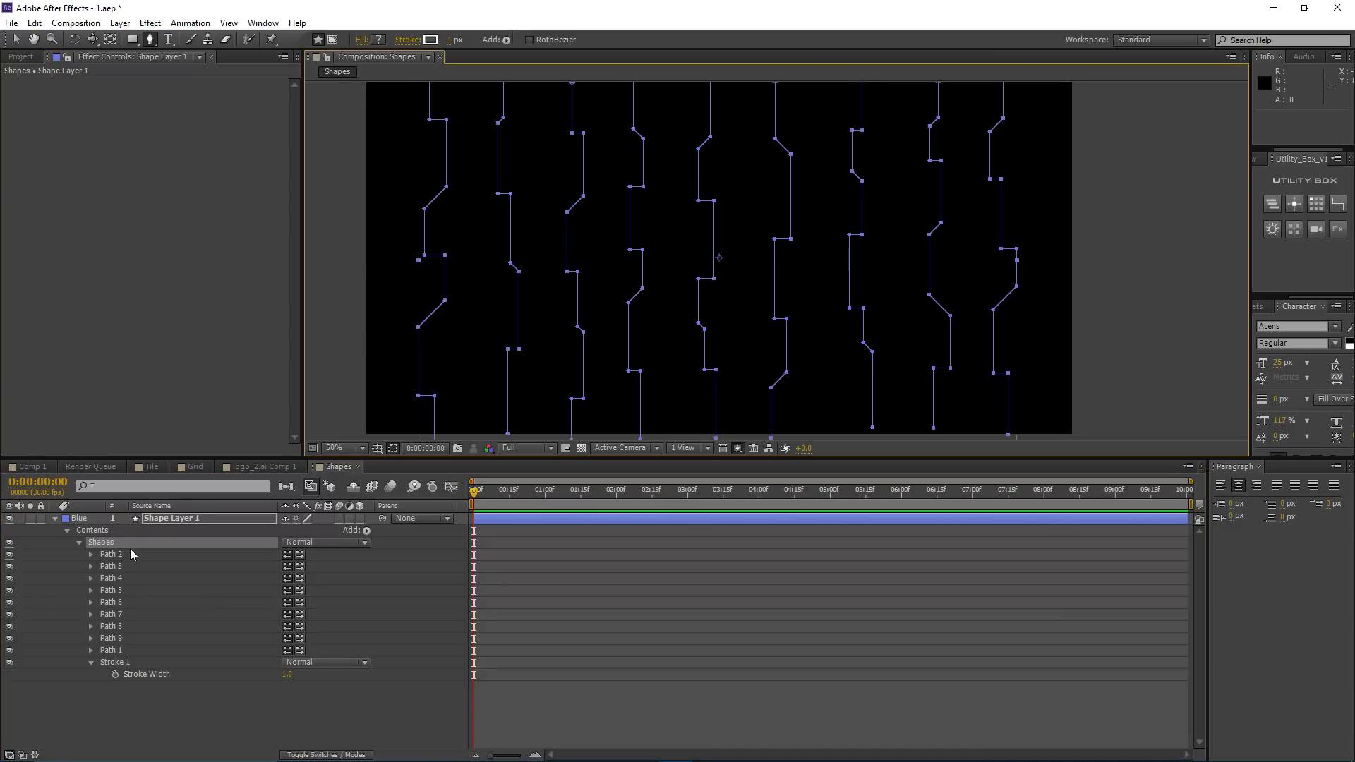
pyautogui.click(116, 556)
pyautogui.click(119, 567)
pyautogui.click(121, 579)
pyautogui.click(123, 591)
pyautogui.click(123, 614)
pyautogui.click(123, 639)
pyautogui.click(126, 663)
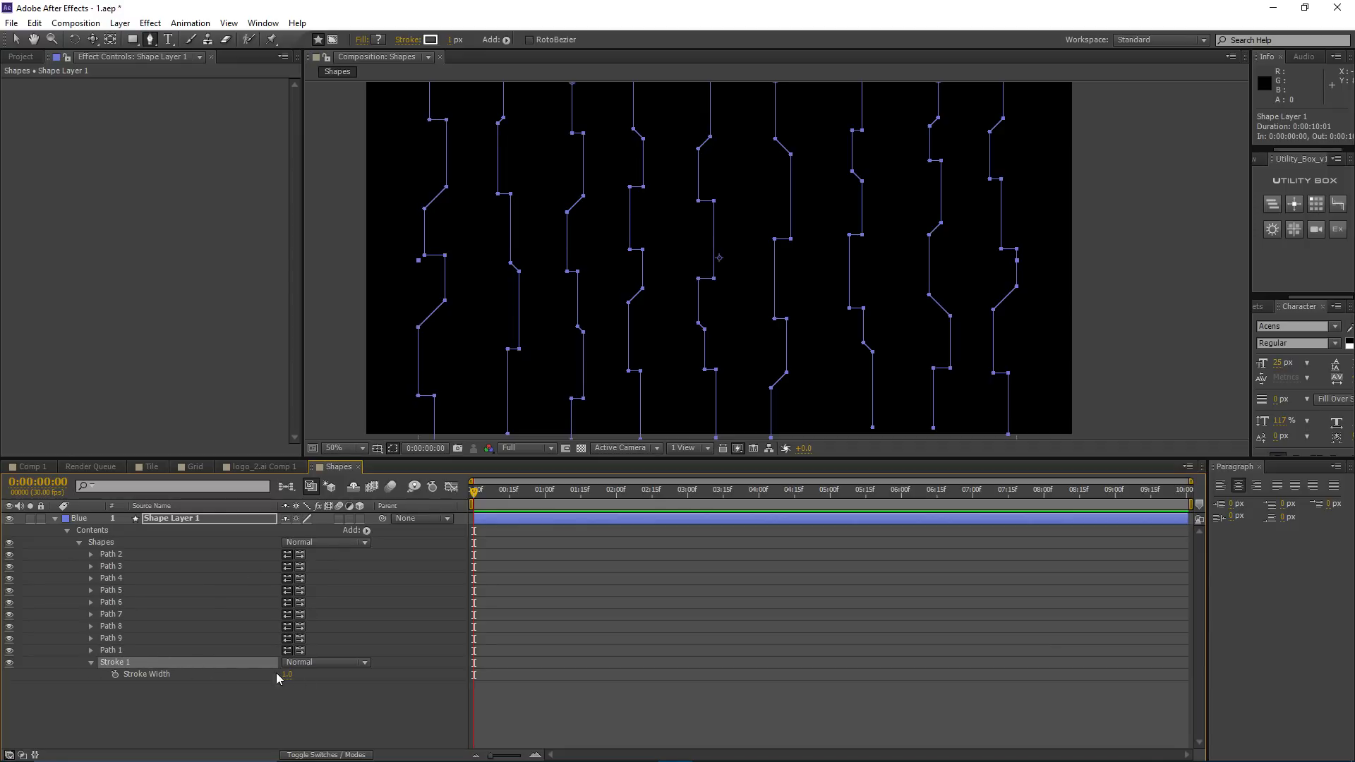
# Step: Deselect the layer and inspect the stepped lines in a maximized composition view, then restore the normal layout
pyautogui.click(410, 679)
pyautogui.scroll(-2, 600, 254)
pyautogui.moveTo(644, 254); pyautogui.dragTo(593, 272)
pyautogui.press('`')
pyautogui.scroll(2, 535, 282)
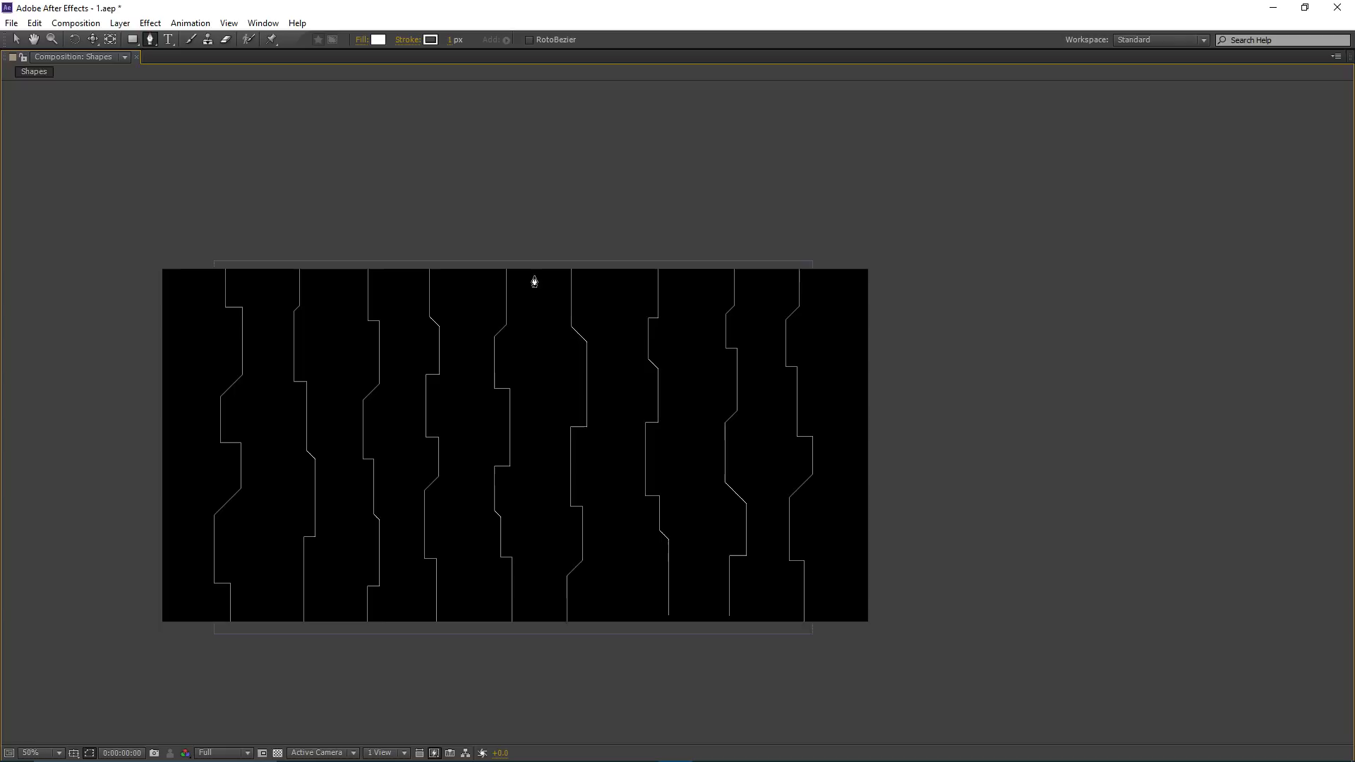
pyautogui.moveTo(566, 346); pyautogui.dragTo(729, 255)
pyautogui.press('`')
pyautogui.scroll(-2, 658, 291)
pyautogui.scroll(2, 604, 283)
pyautogui.moveTo(652, 319); pyautogui.dragTo(638, 303)
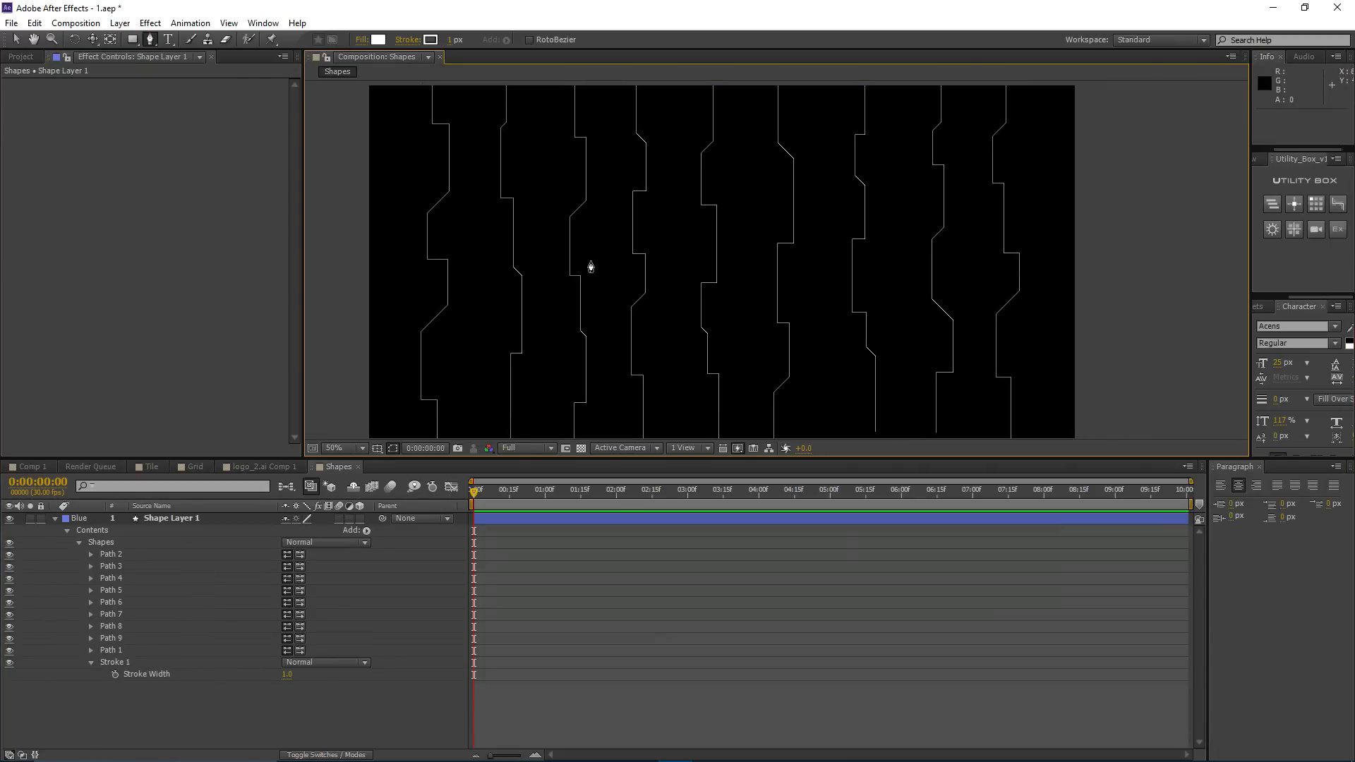
# Step: Open Utility Box's random shapes tool for Shape Layer 1 and place its dialog beside the composition frame
pyautogui.moveTo(247, 457); pyautogui.dragTo(253, 497)
pyautogui.moveTo(608, 333); pyautogui.dragTo(615, 336)
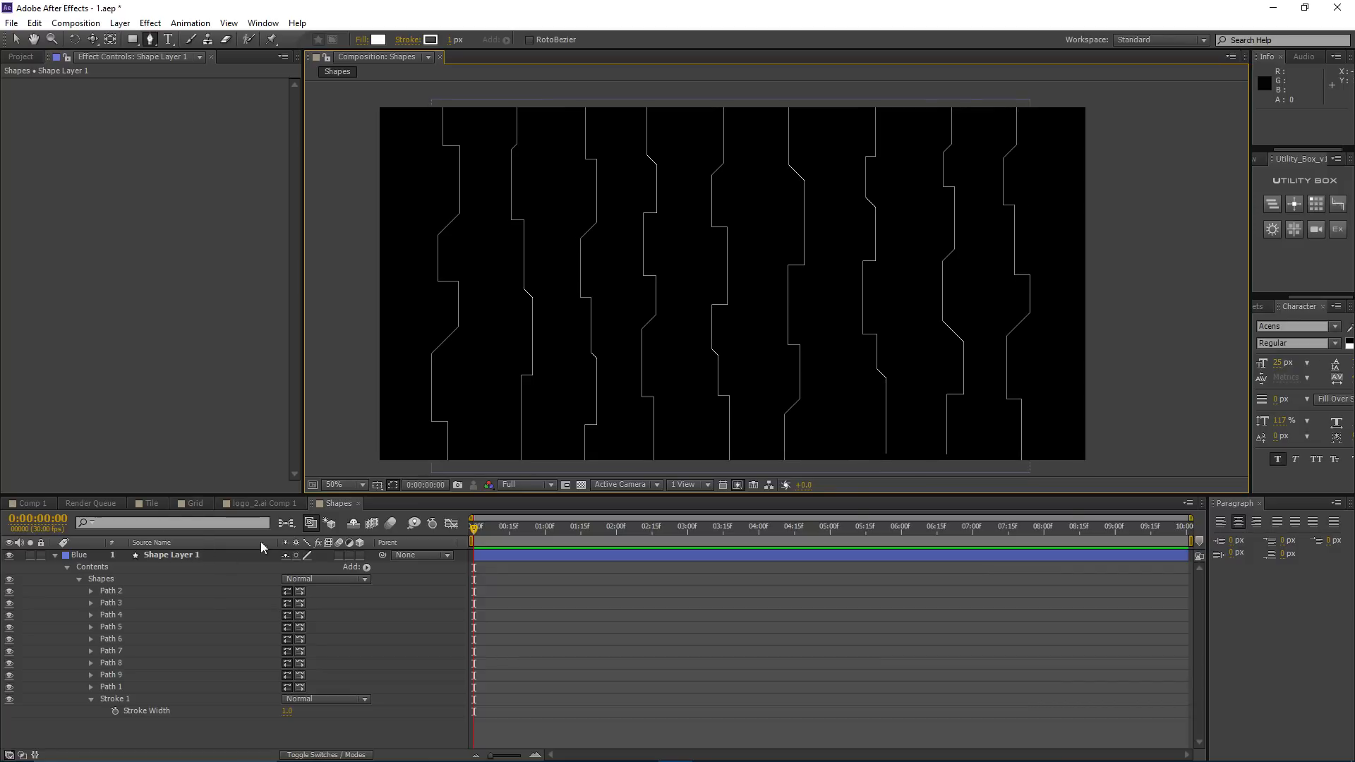
pyautogui.moveTo(567, 300); pyautogui.dragTo(532, 288)
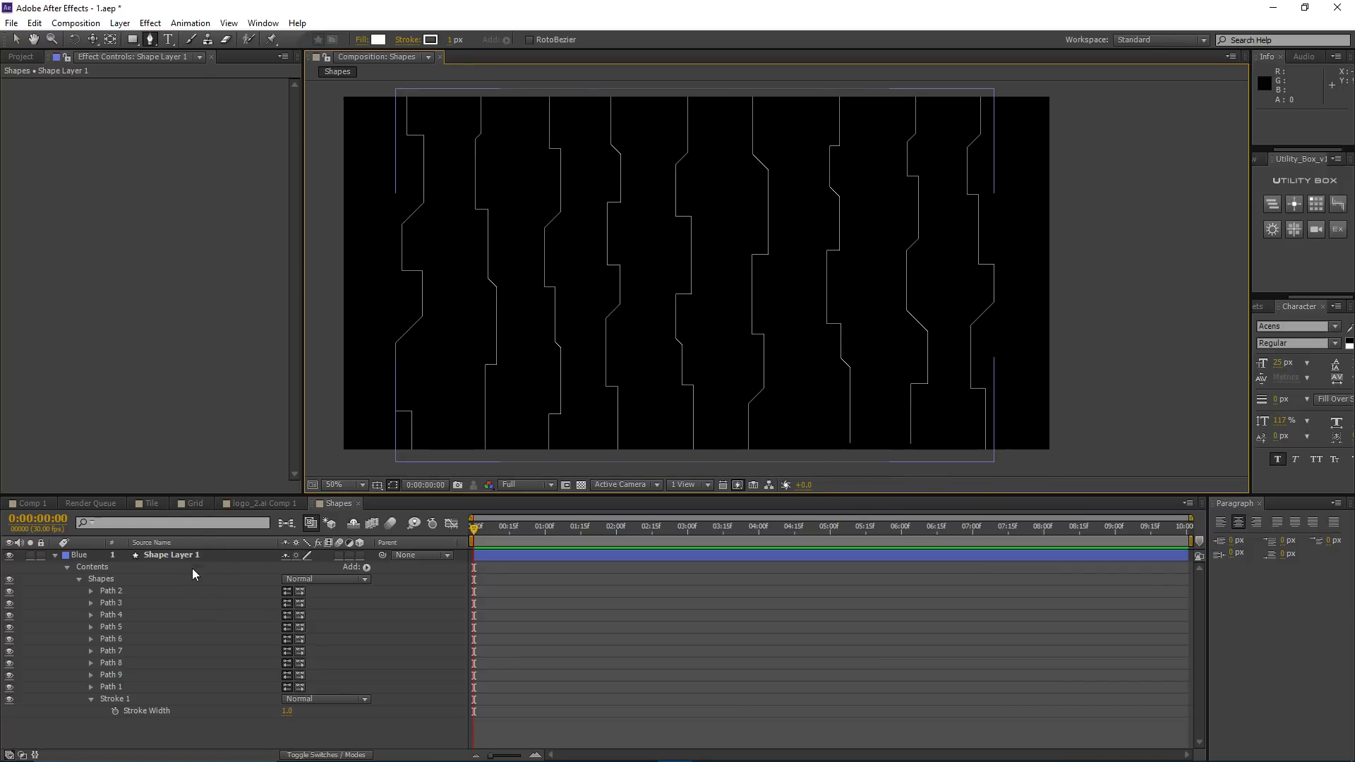
pyautogui.click(176, 558)
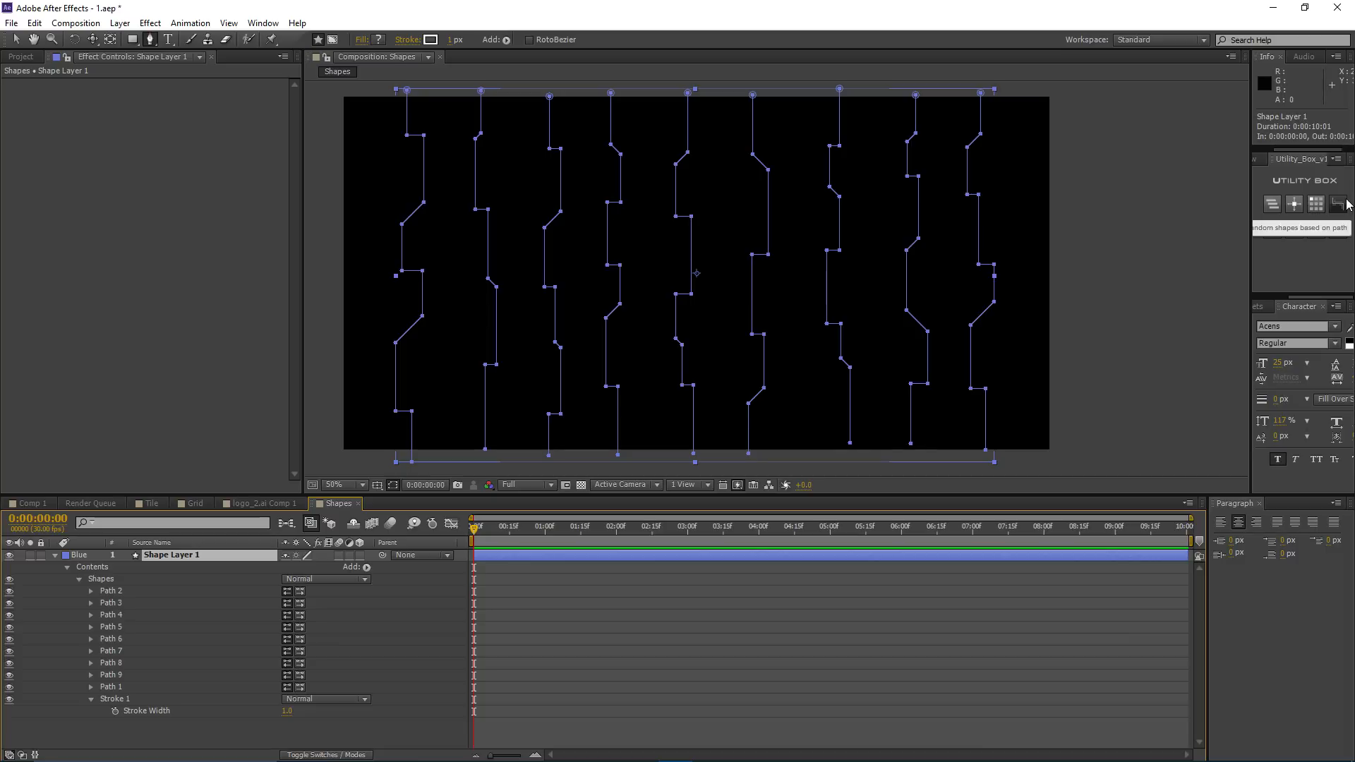
pyautogui.click(1339, 205)
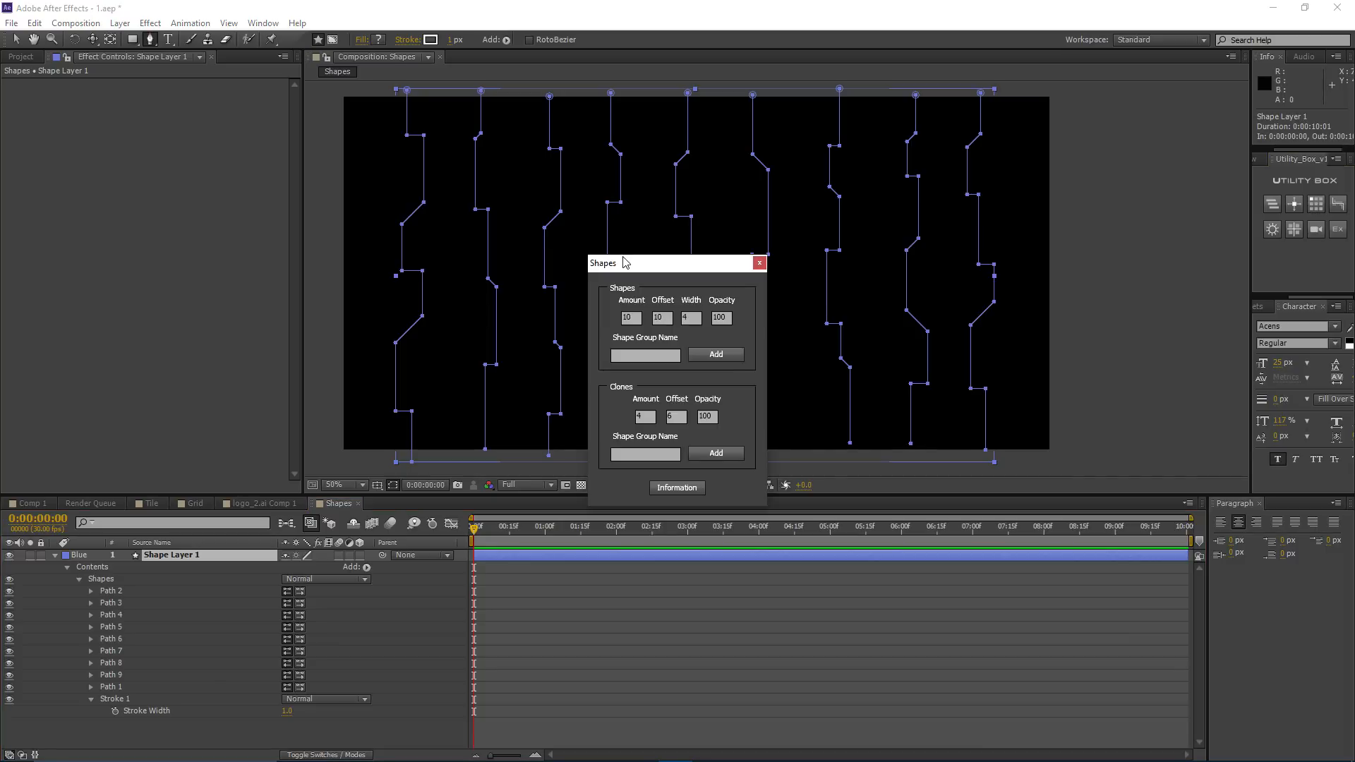
pyautogui.moveTo(624, 263); pyautogui.dragTo(1089, 178)
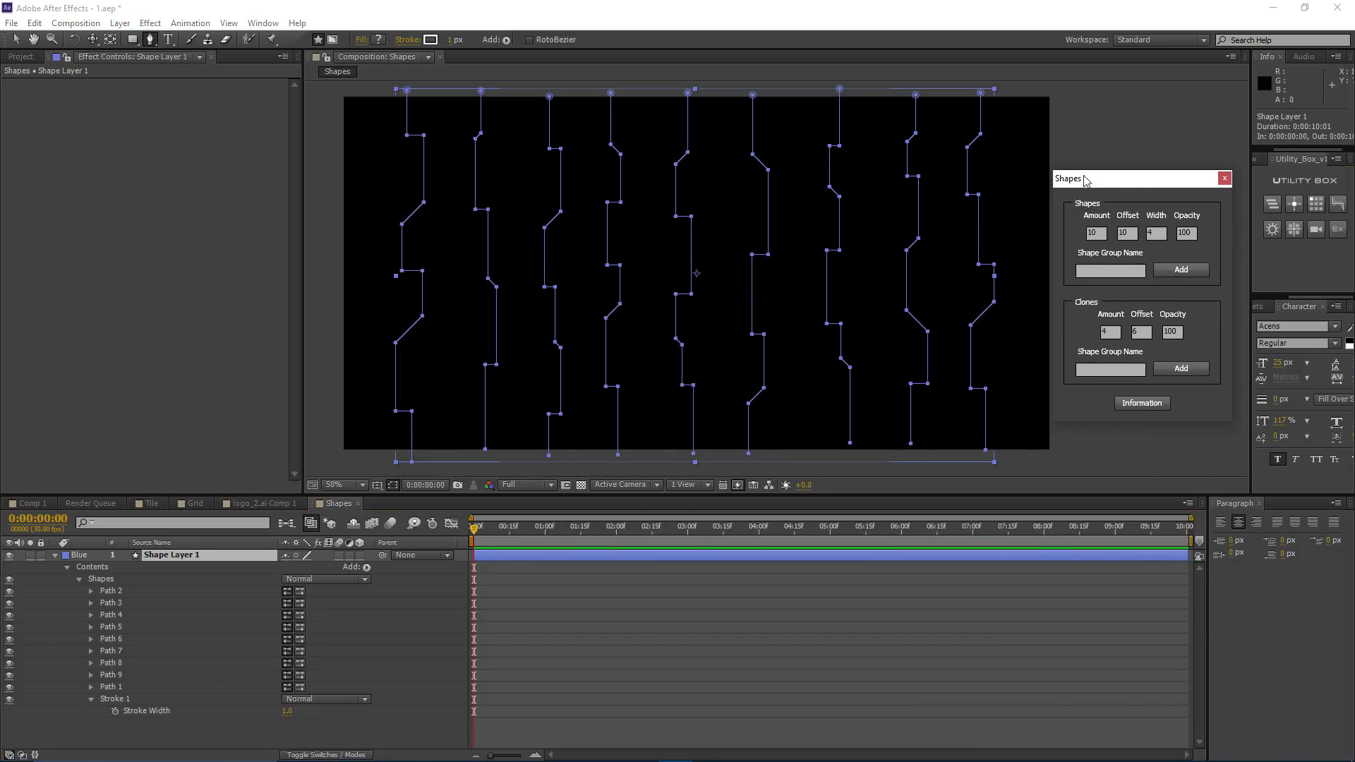
pyautogui.moveTo(1104, 180); pyautogui.dragTo(1114, 183)
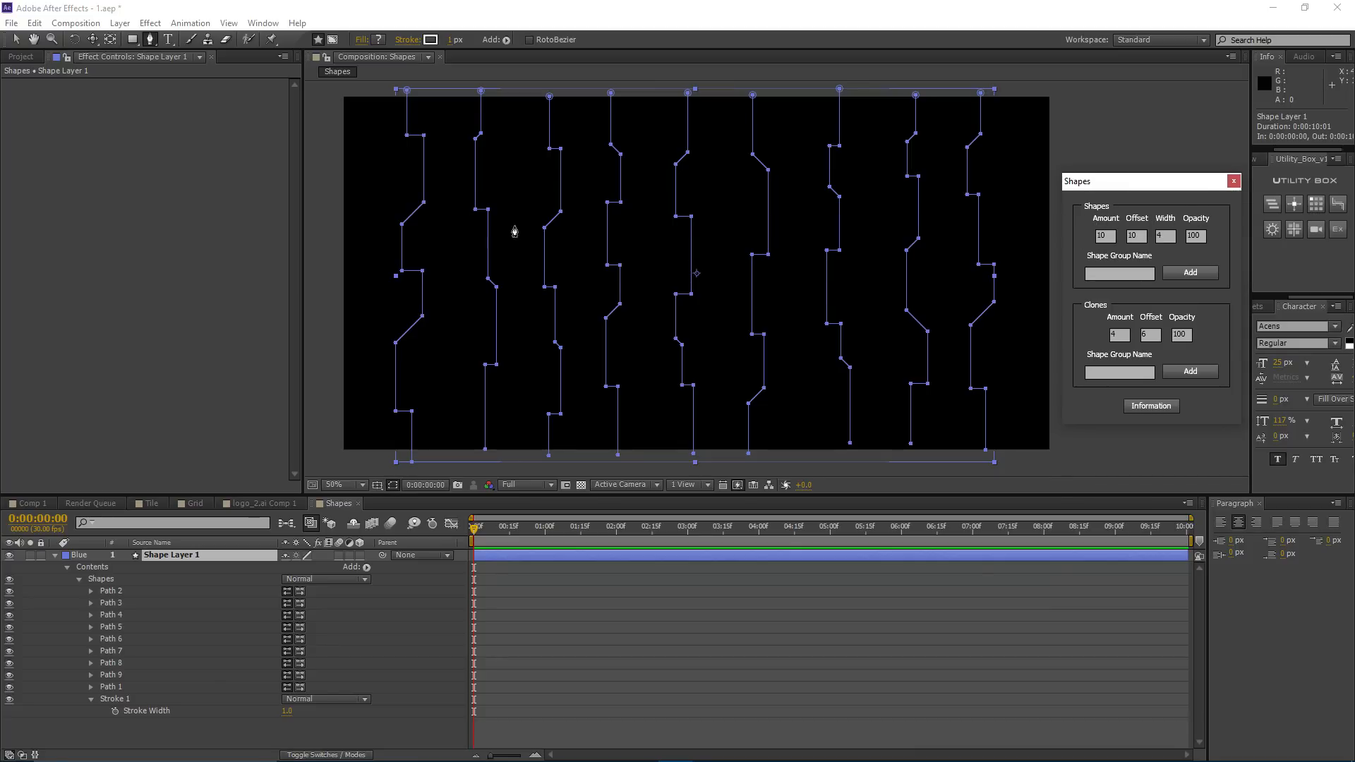
# Step: Set the Amount of random shapes to 150 and inspect the lines near the frame's right edge
pyautogui.doubleClick(1101, 237)
pyautogui.scroll(1, 991, 153)
pyautogui.moveTo(1015, 132); pyautogui.dragTo(800, 233)
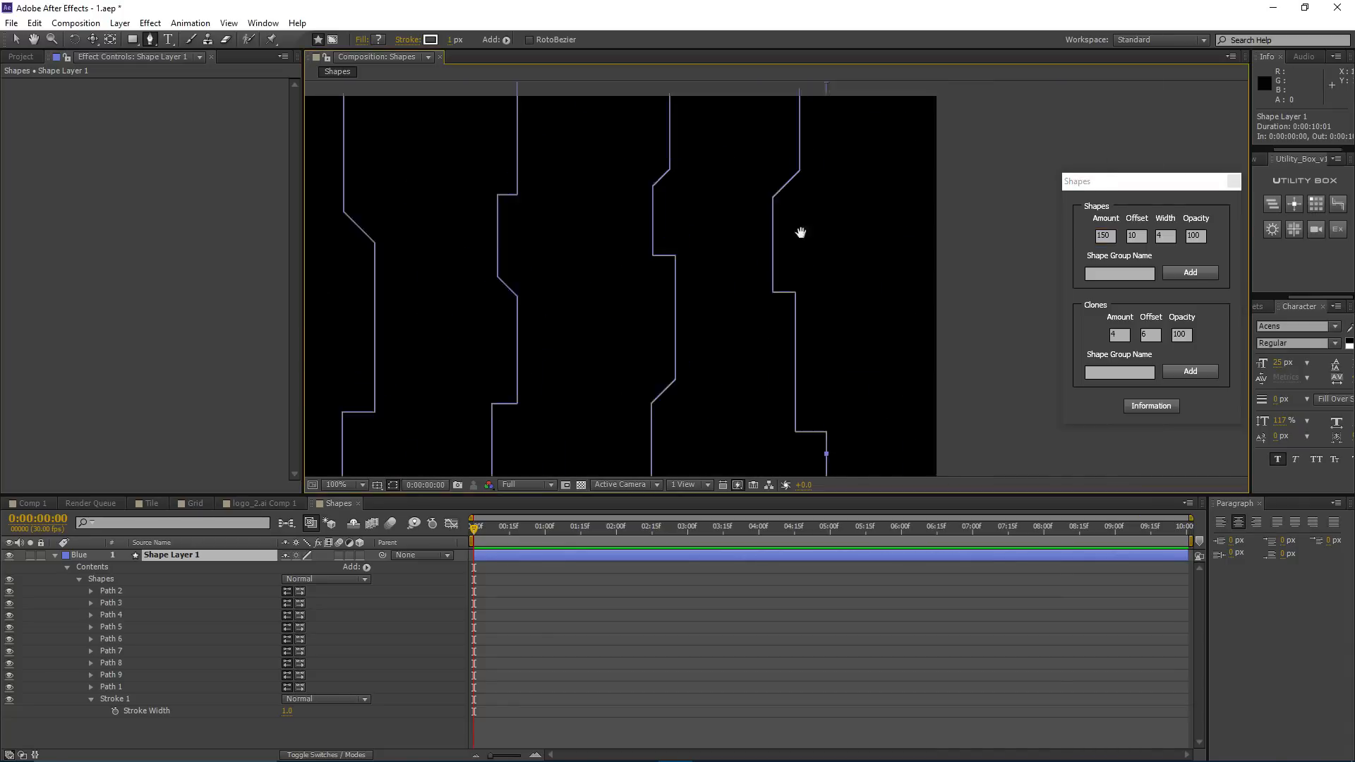
pyautogui.scroll(1, 800, 232)
pyautogui.scroll(-1, 823, 228)
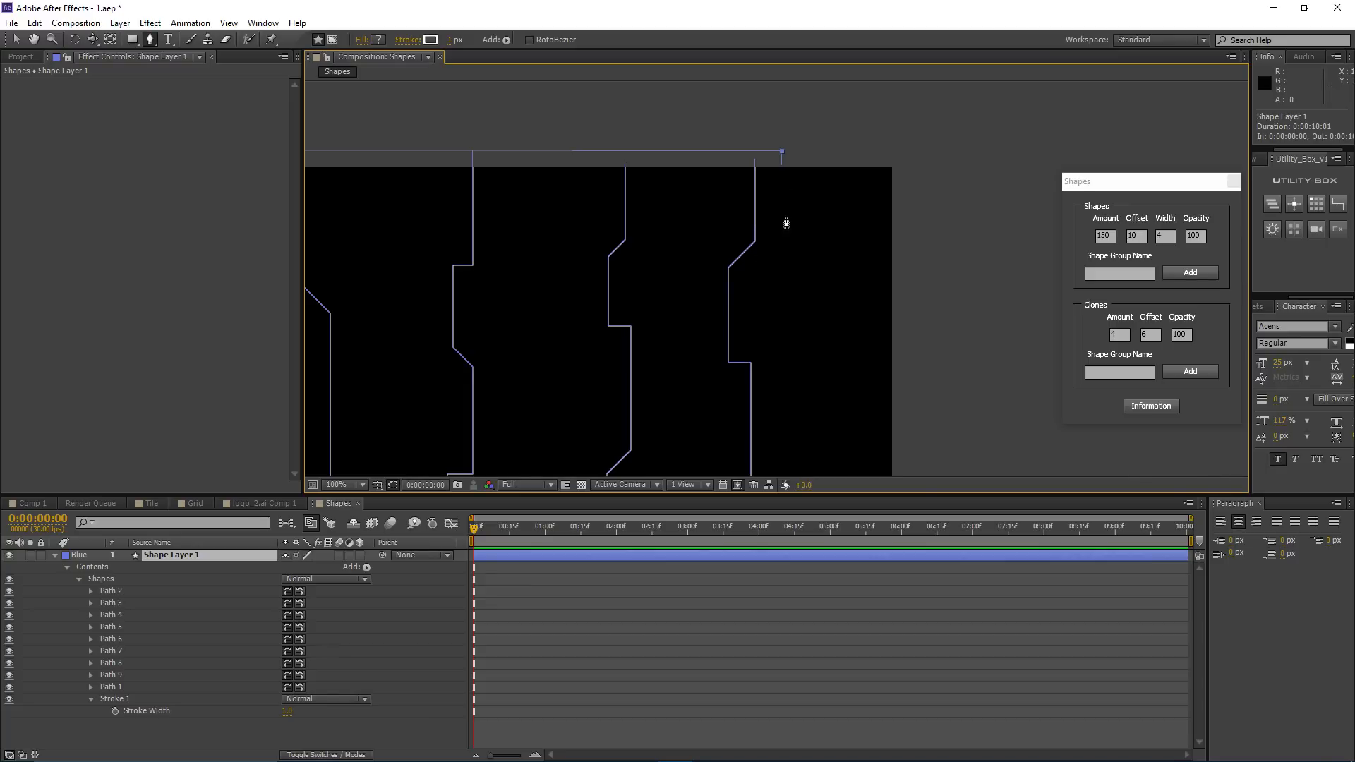
# Step: Examine the random shapes' Offset setting against the spacing between the stepped lines and the frame's right edge
pyautogui.moveTo(768, 242); pyautogui.dragTo(752, 247)
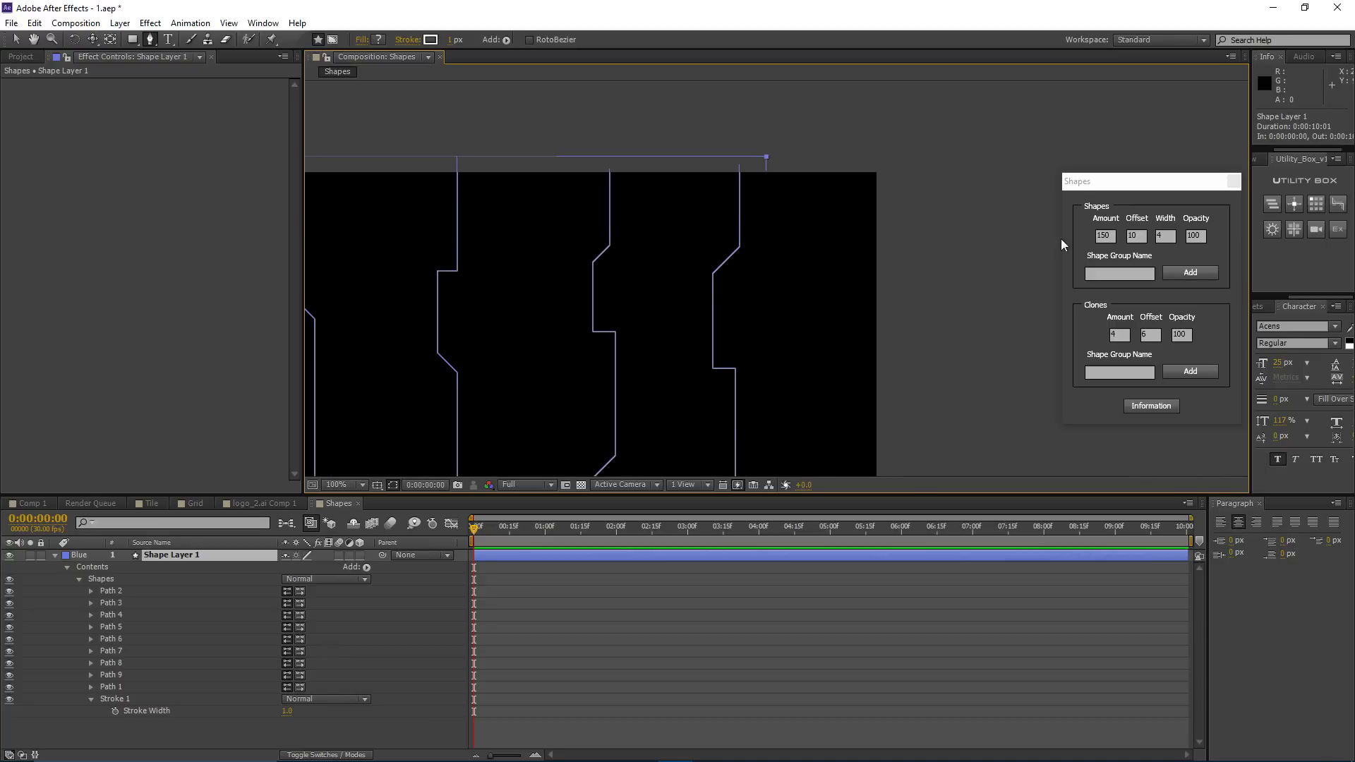
pyautogui.click(1144, 235)
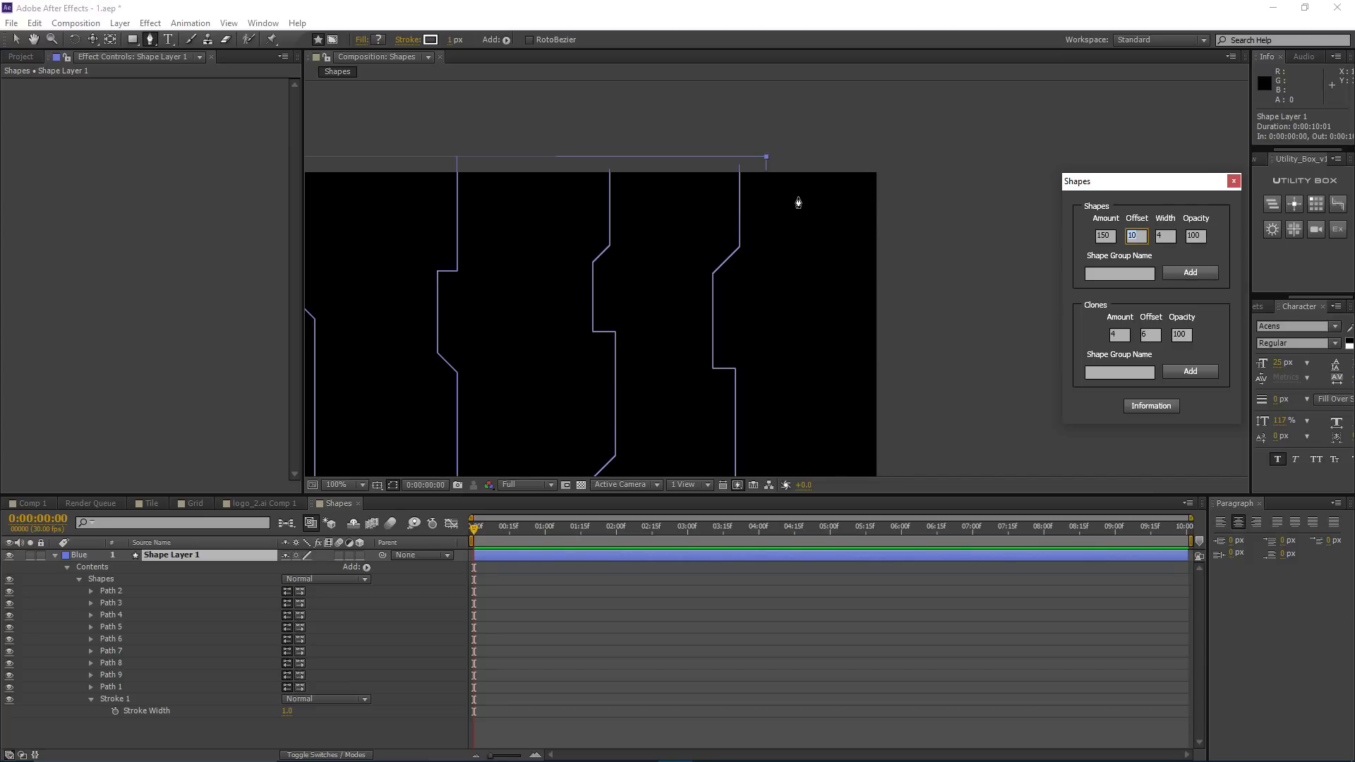
pyautogui.scroll(-1, 696, 281)
pyautogui.moveTo(643, 367); pyautogui.dragTo(798, 234)
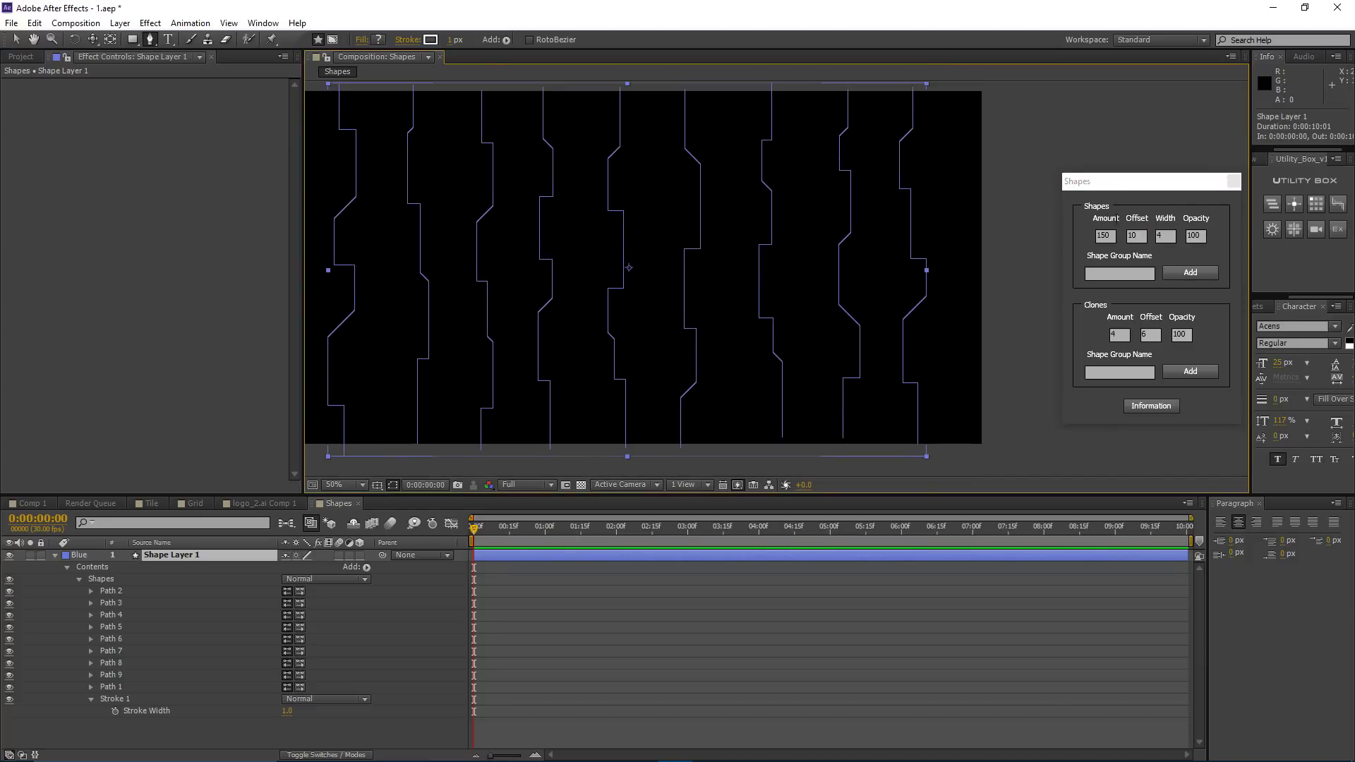
pyautogui.click(1145, 233)
pyautogui.moveTo(841, 157); pyautogui.dragTo(730, 221)
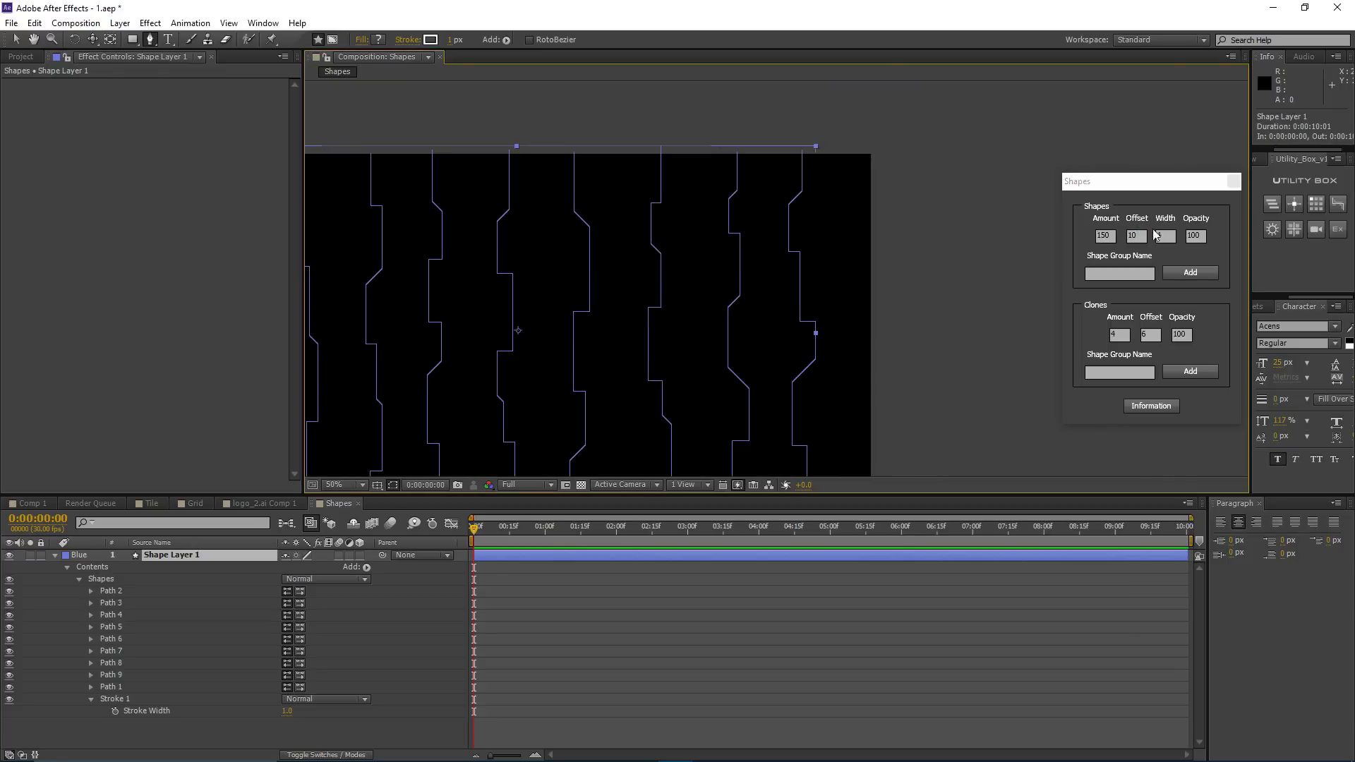
pyautogui.click(1135, 235)
pyautogui.scroll(2, 805, 216)
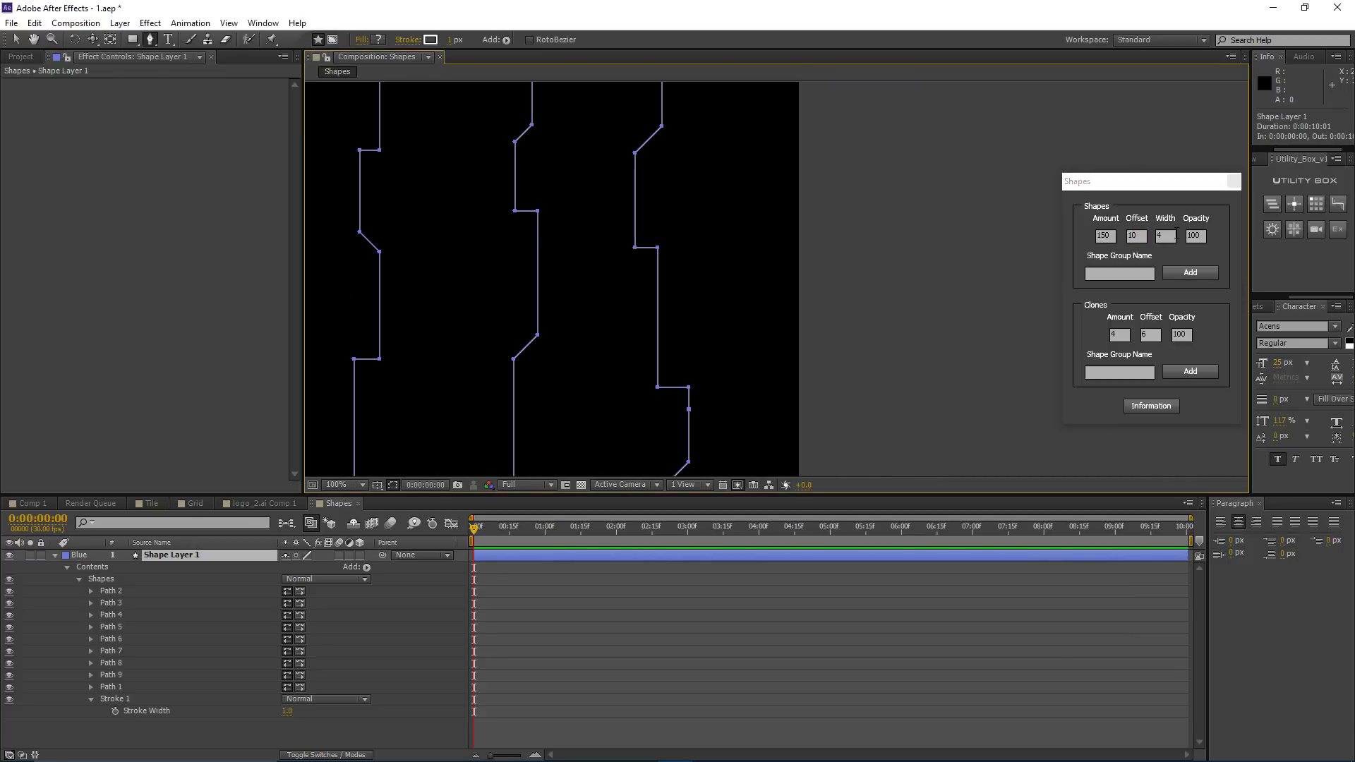
# Step: Set the Width of the random shapes to 3 and inspect the stepped lines near the frame's upper right corner
pyautogui.click(1173, 236)
pyautogui.moveTo(676, 152); pyautogui.dragTo(638, 200)
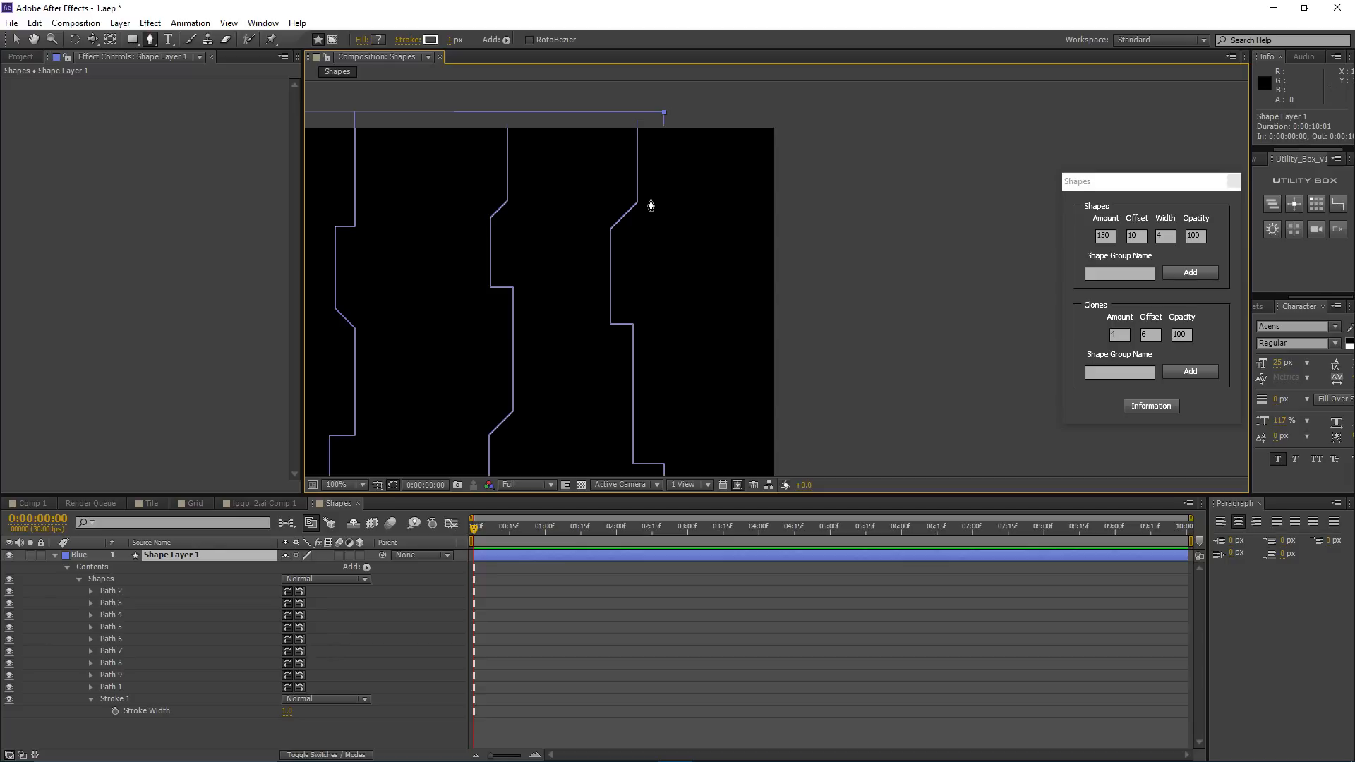
pyautogui.click(1163, 237)
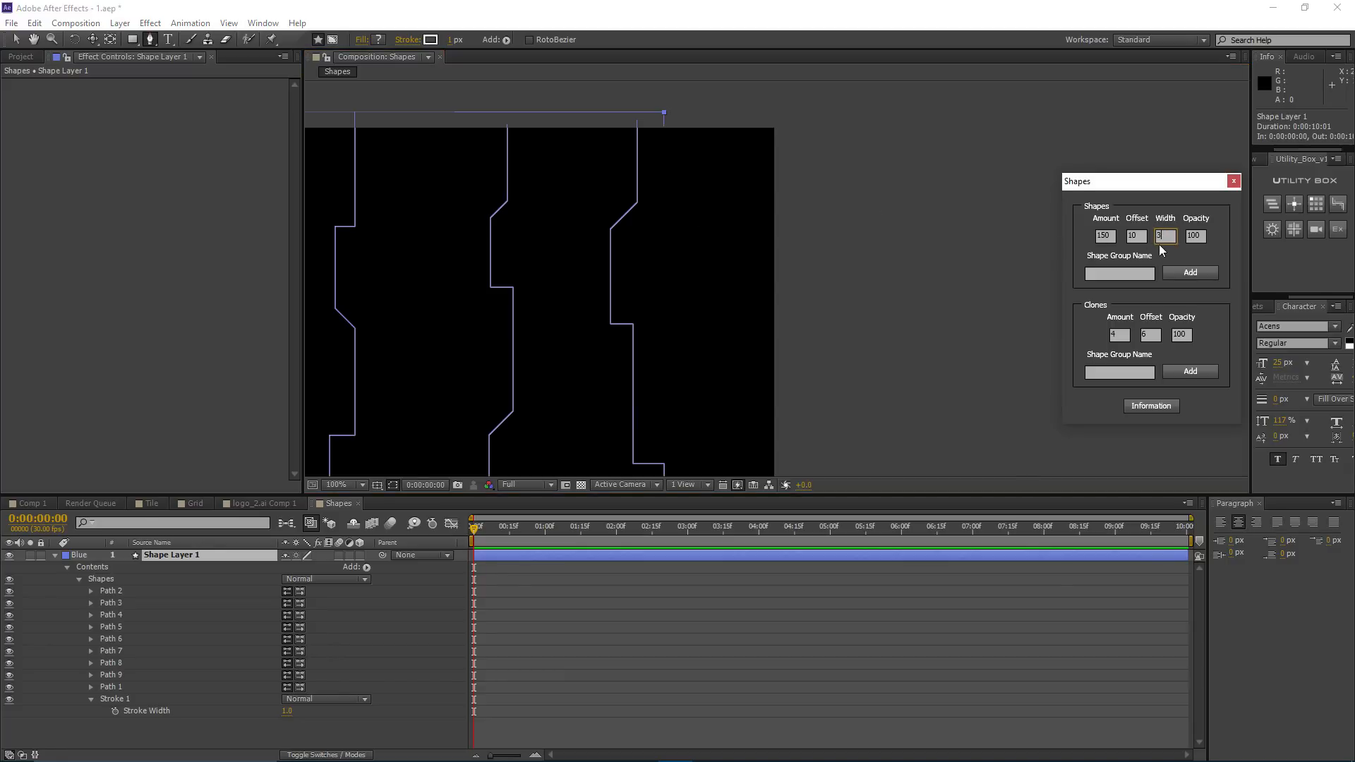
pyautogui.click(578, 245)
pyautogui.moveTo(578, 245); pyautogui.dragTo(689, 242)
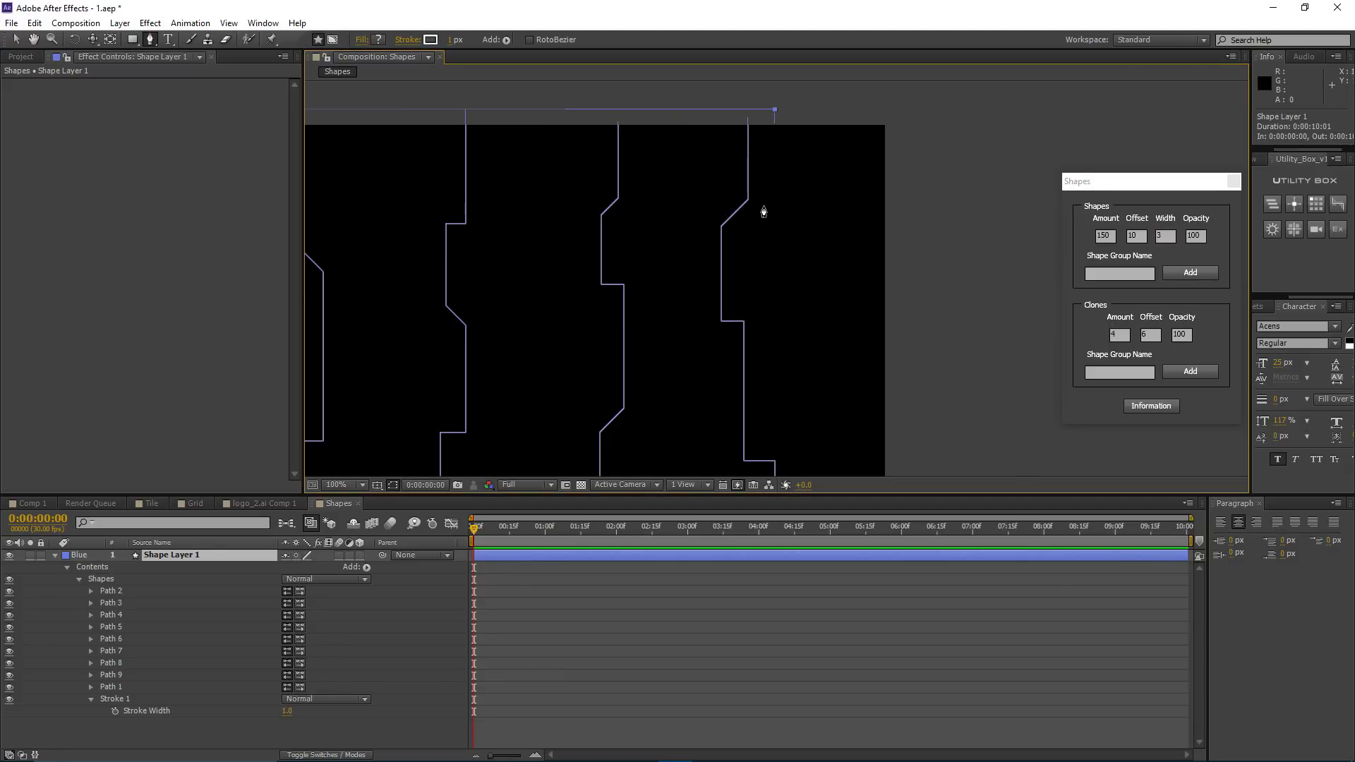
pyautogui.moveTo(775, 212); pyautogui.dragTo(728, 237)
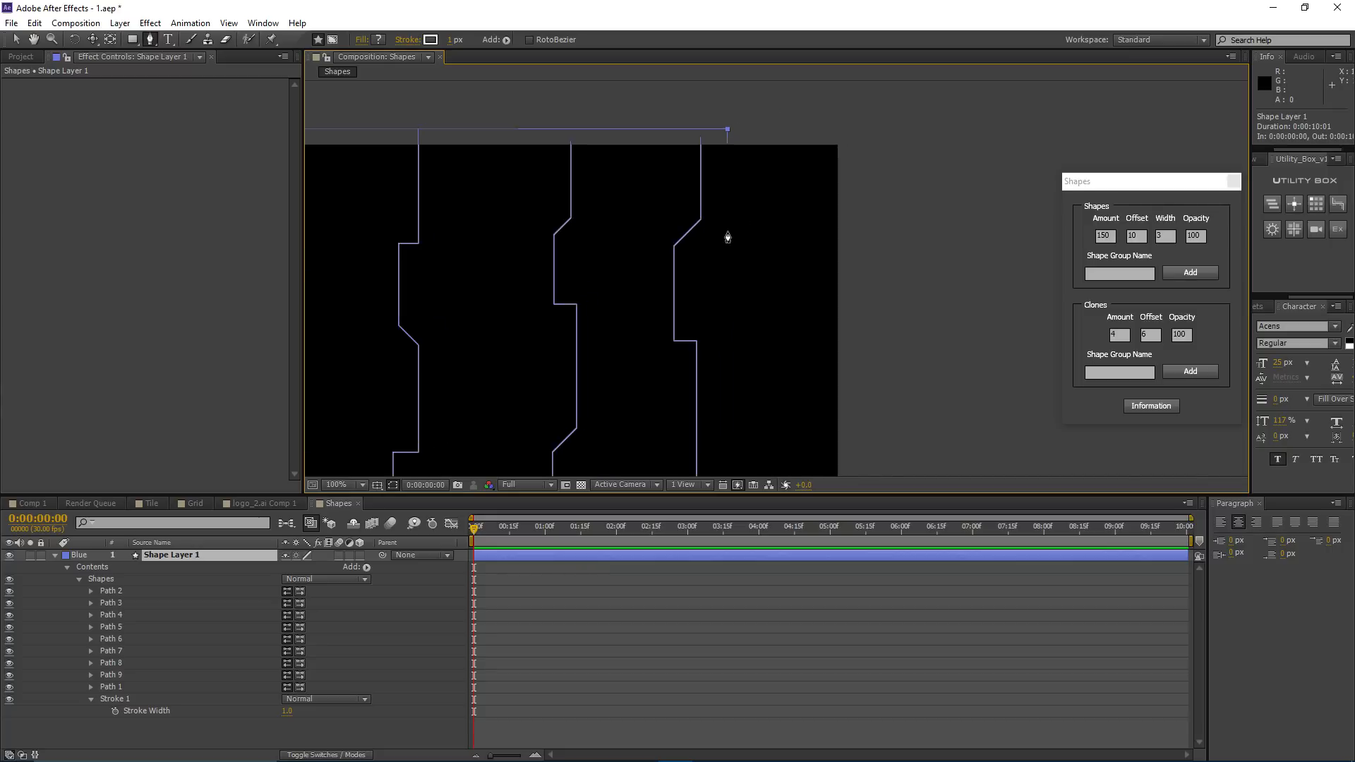
# Step: Set the Opacity of the random shapes to 60 and shift the Shapes dialog slightly toward the composition
pyautogui.click(1204, 235)
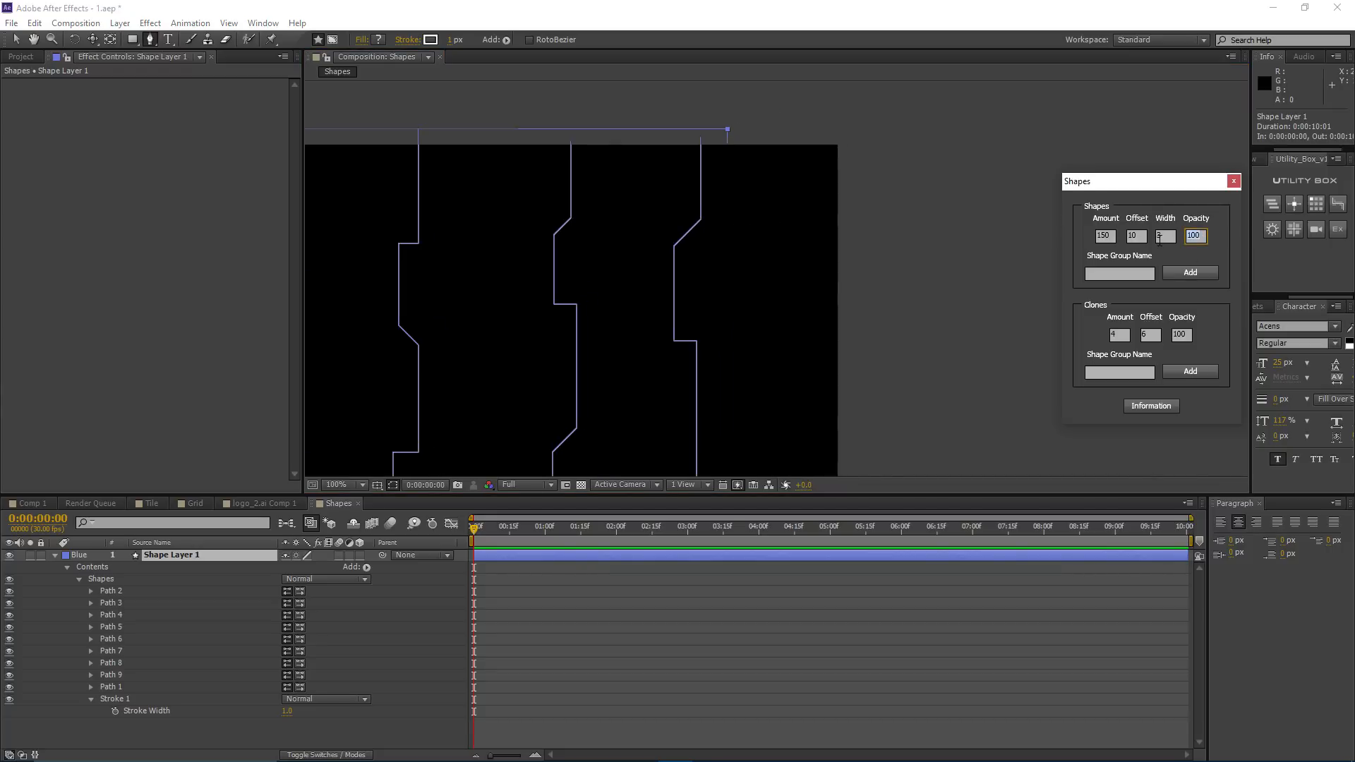
pyautogui.scroll(-4, 460, 314)
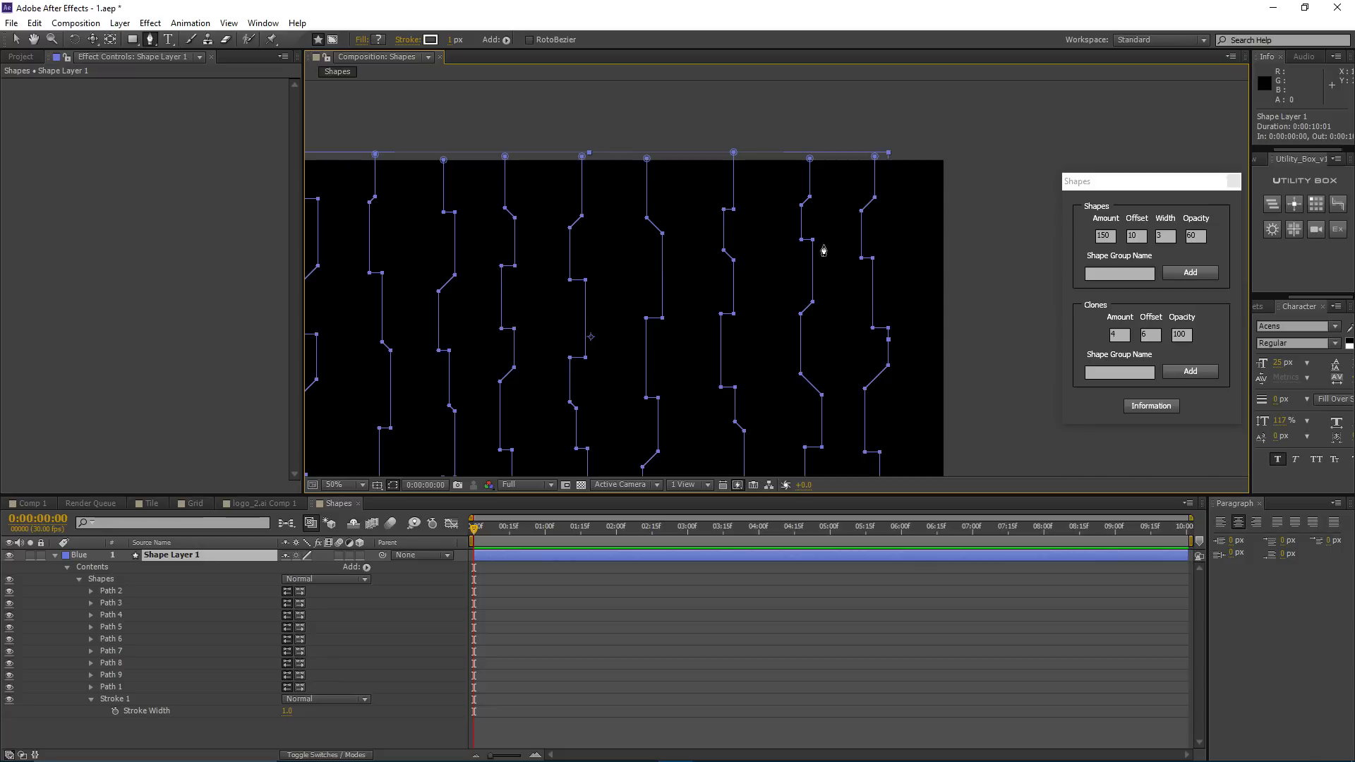
pyautogui.click(1166, 262)
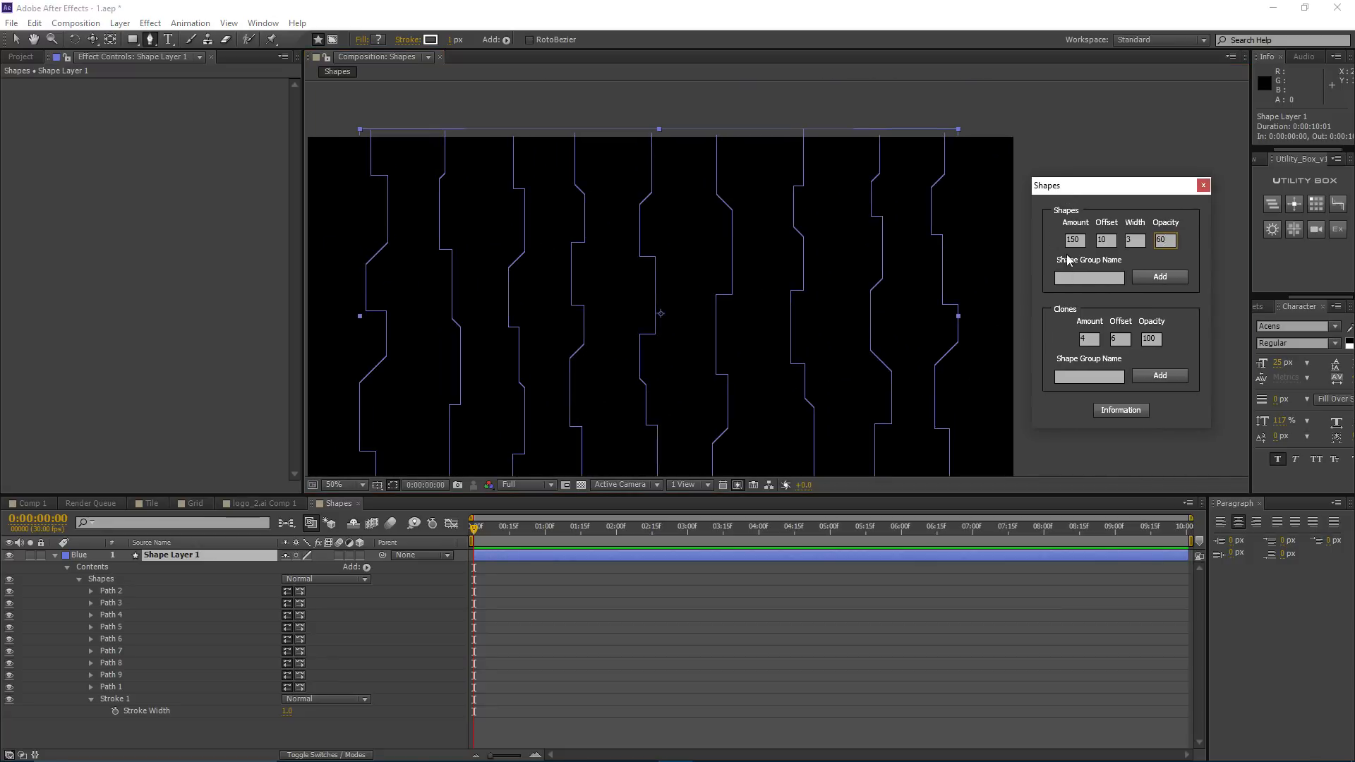
pyautogui.moveTo(636, 262); pyautogui.dragTo(688, 240)
# Step: Enter Shapes as the shape group name for the random shapes, matching the group inside Shape Layer 1
pyautogui.click(89, 581)
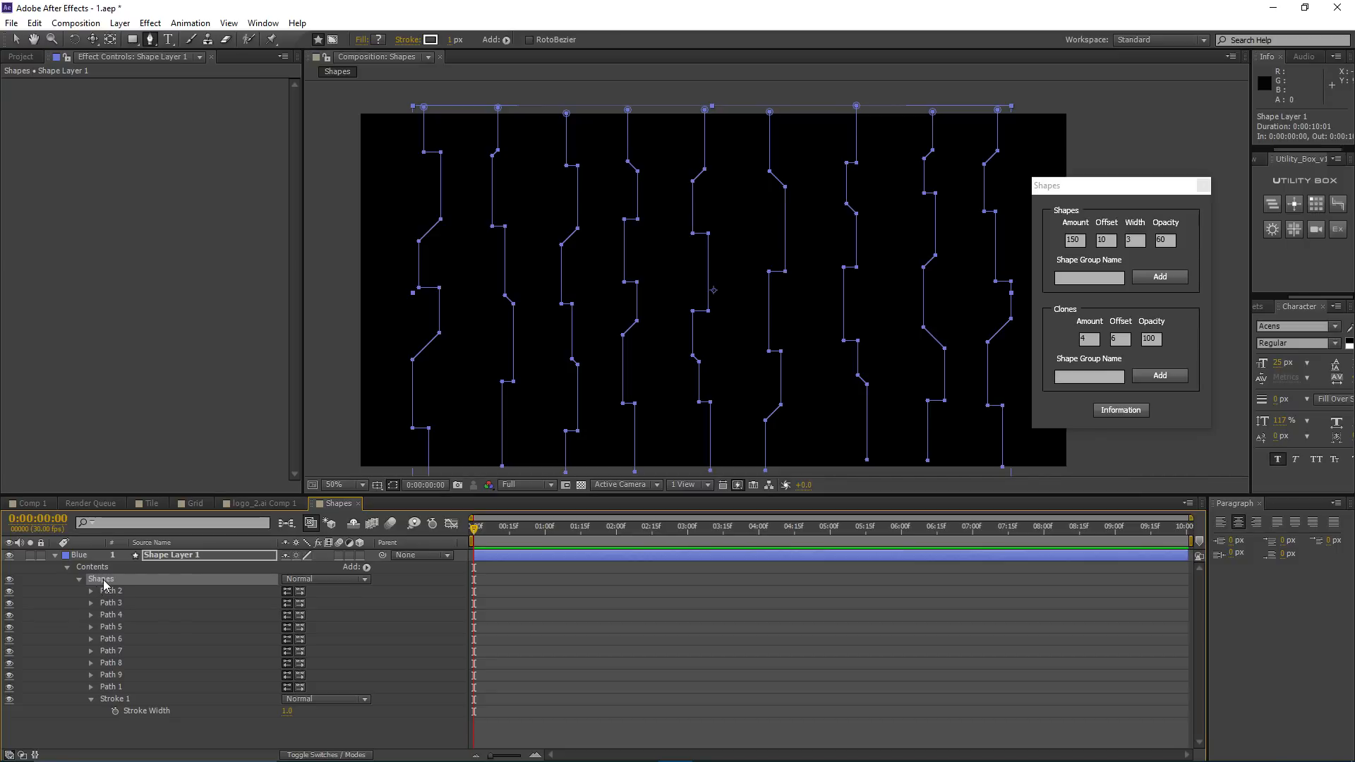
pyautogui.click(1070, 279)
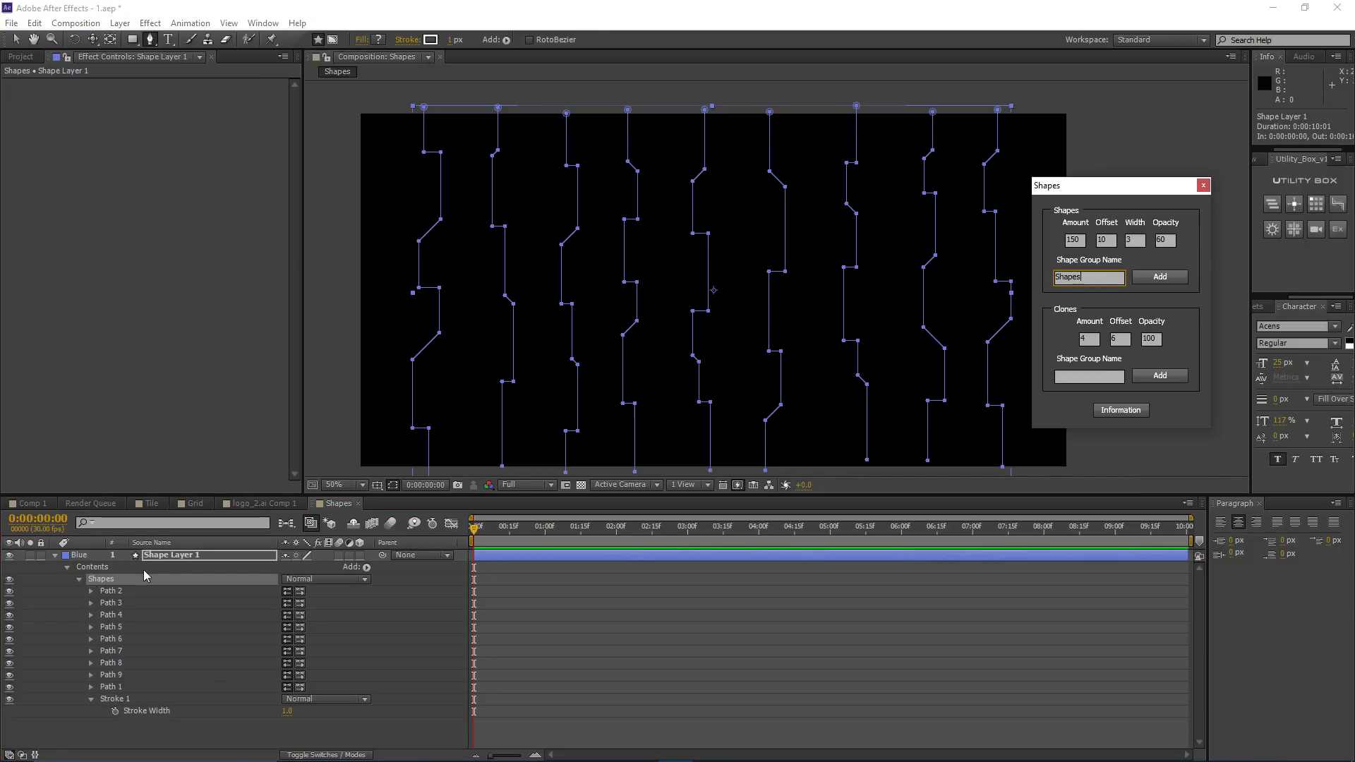
pyautogui.click(106, 586)
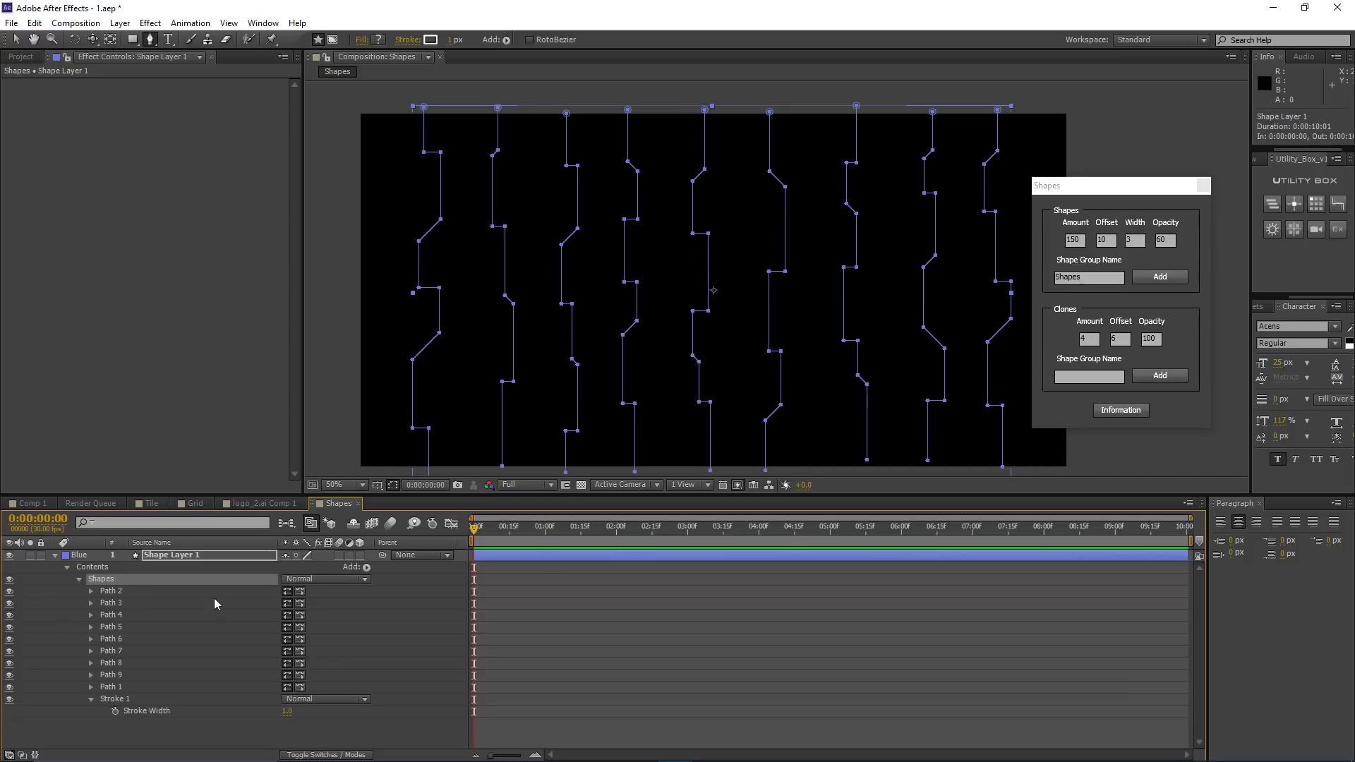
pyautogui.click(1089, 277)
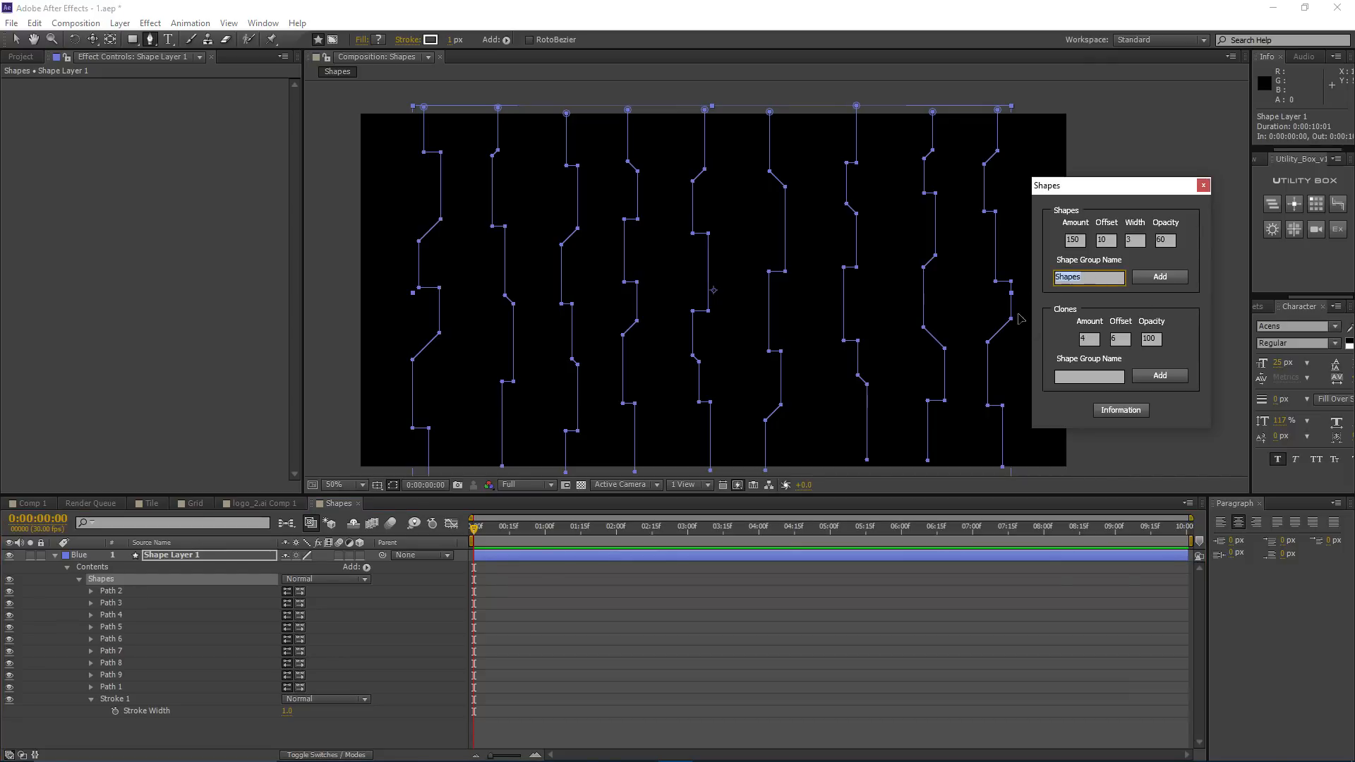
pyautogui.press('Return')
# Step: Try adding the random shapes with the 10 offset, inspect them along the stepped lines, and undo the addition
pyautogui.click(1168, 278)
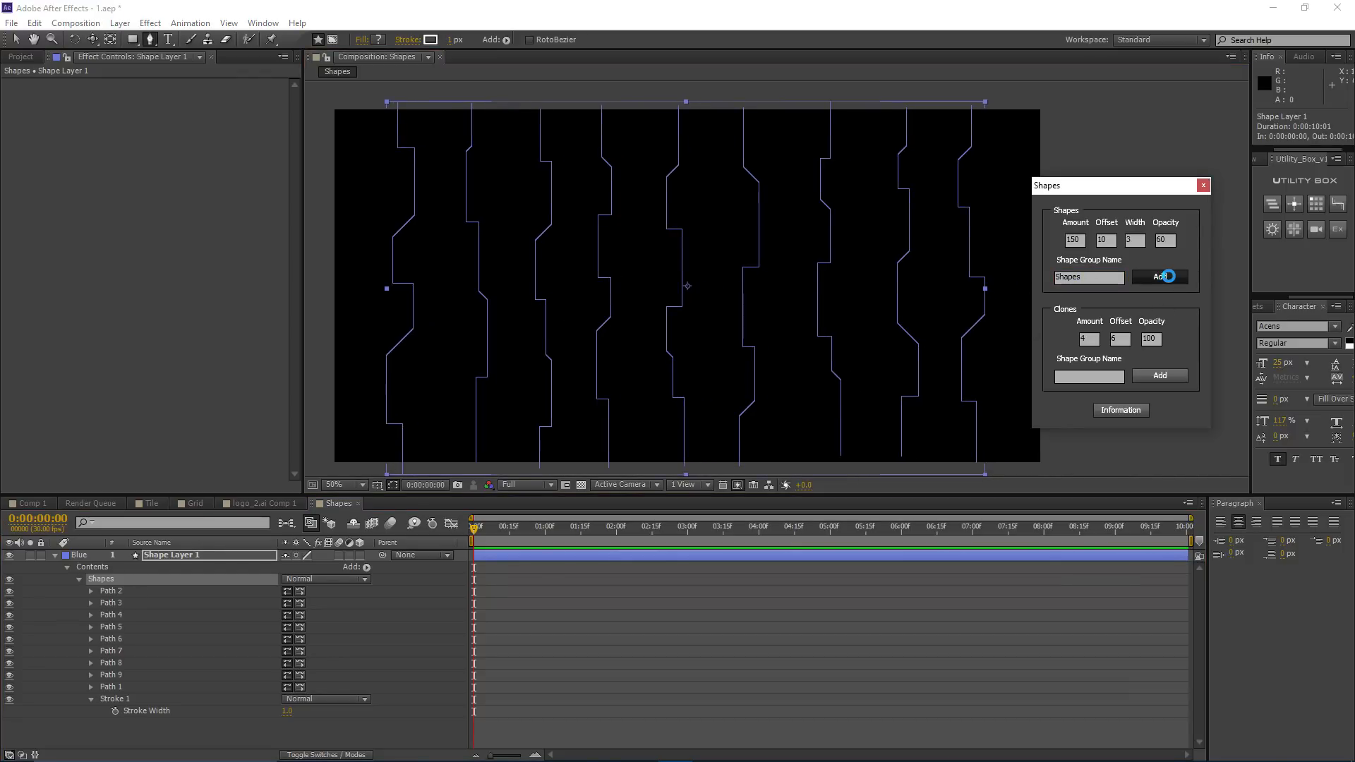
pyautogui.click(521, 633)
pyautogui.scroll(2, 466, 200)
pyautogui.moveTo(466, 200); pyautogui.dragTo(727, 371)
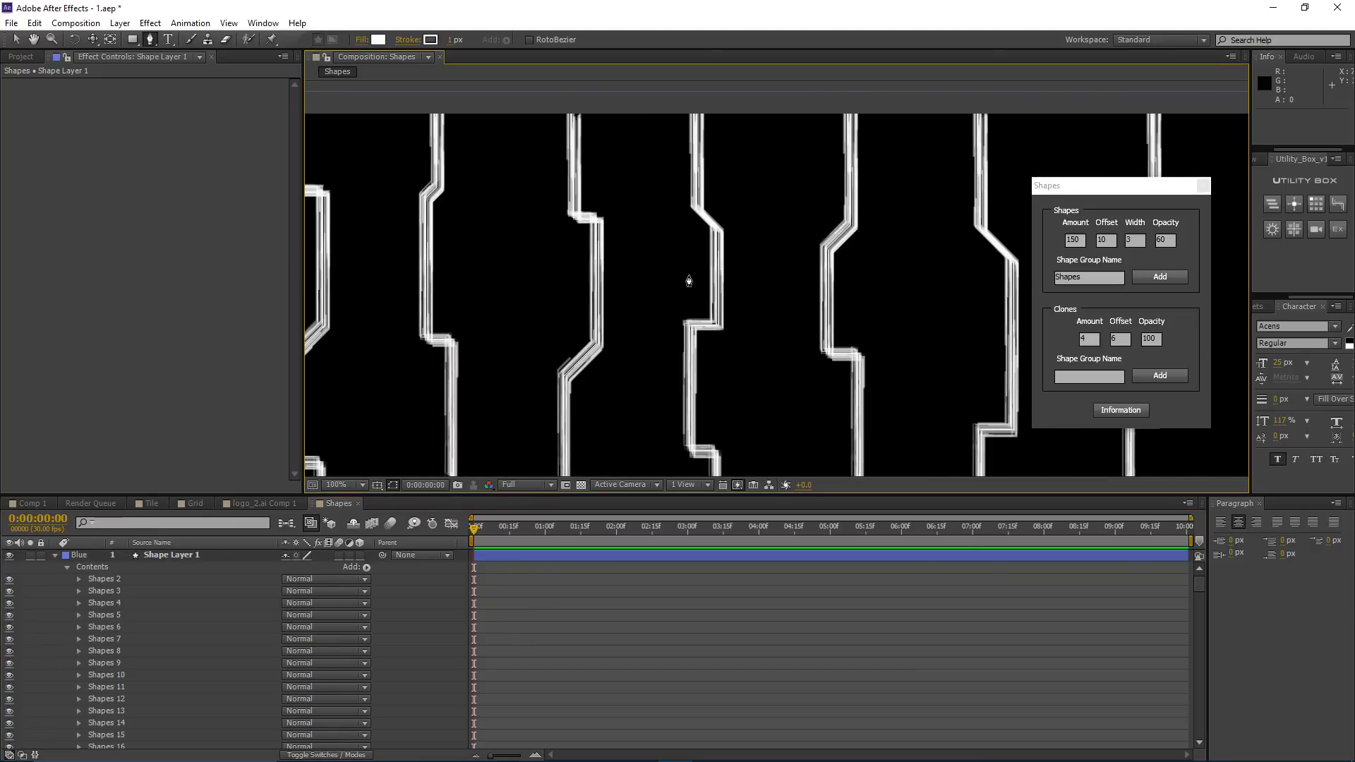
pyautogui.moveTo(660, 274); pyautogui.dragTo(837, 225)
pyautogui.scroll(-1, 775, 265)
pyautogui.moveTo(674, 234); pyautogui.dragTo(490, 226)
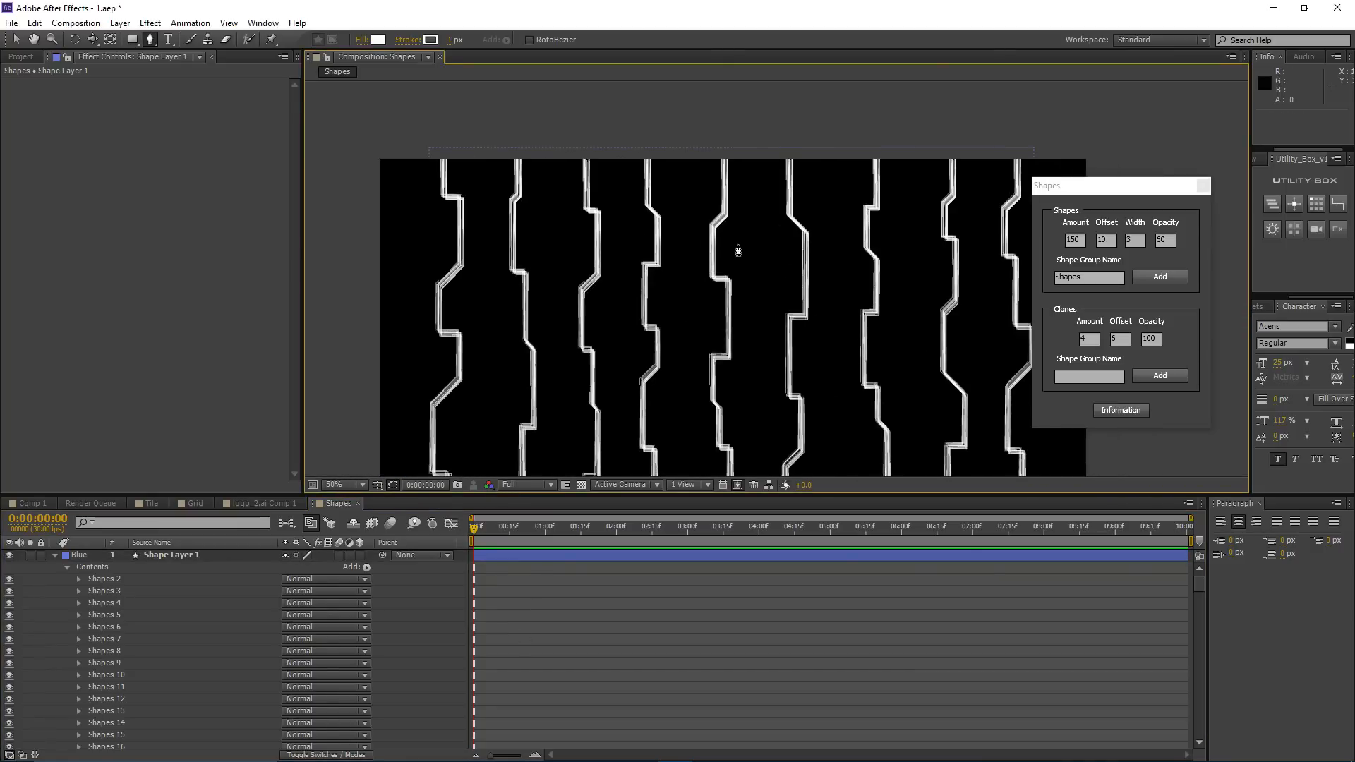
pyautogui.moveTo(855, 220); pyautogui.dragTo(580, 235)
pyautogui.scroll(2, 666, 257)
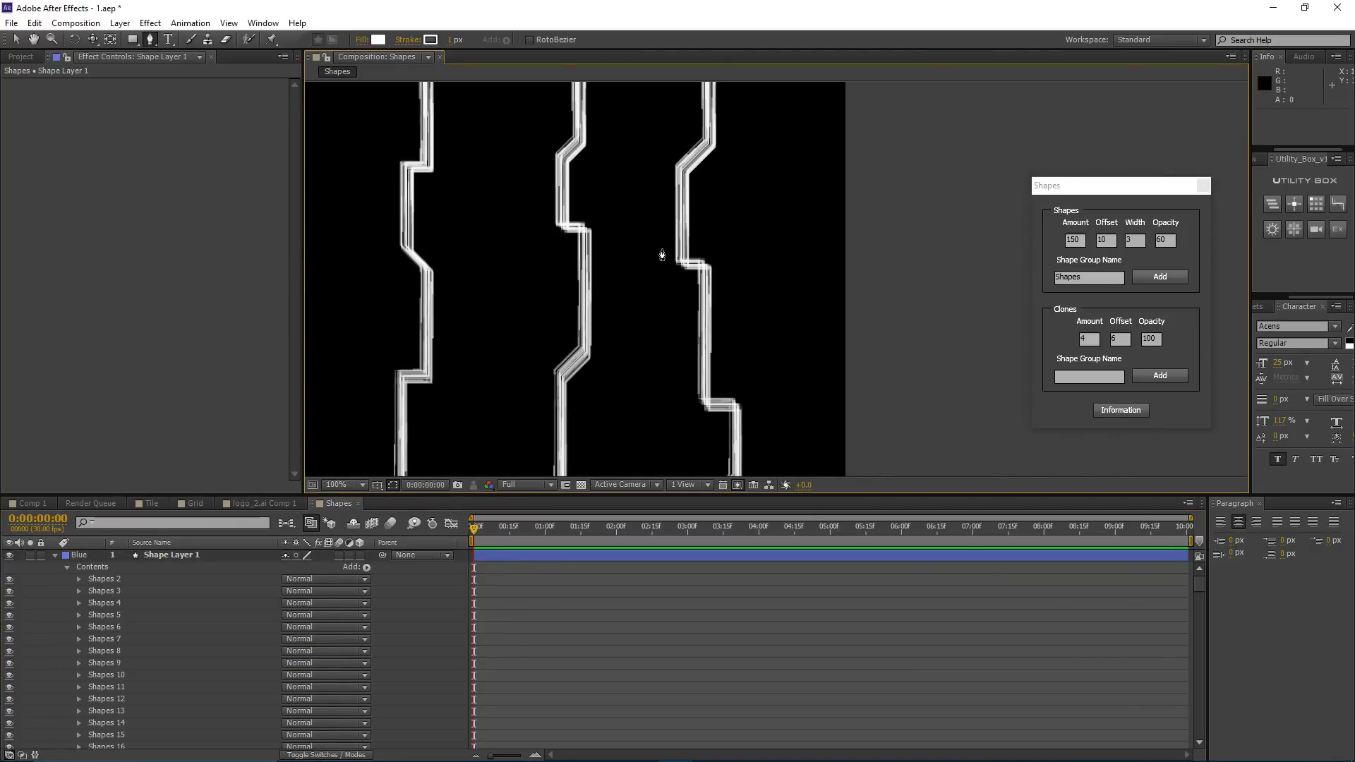
pyautogui.moveTo(797, 173); pyautogui.dragTo(811, 218)
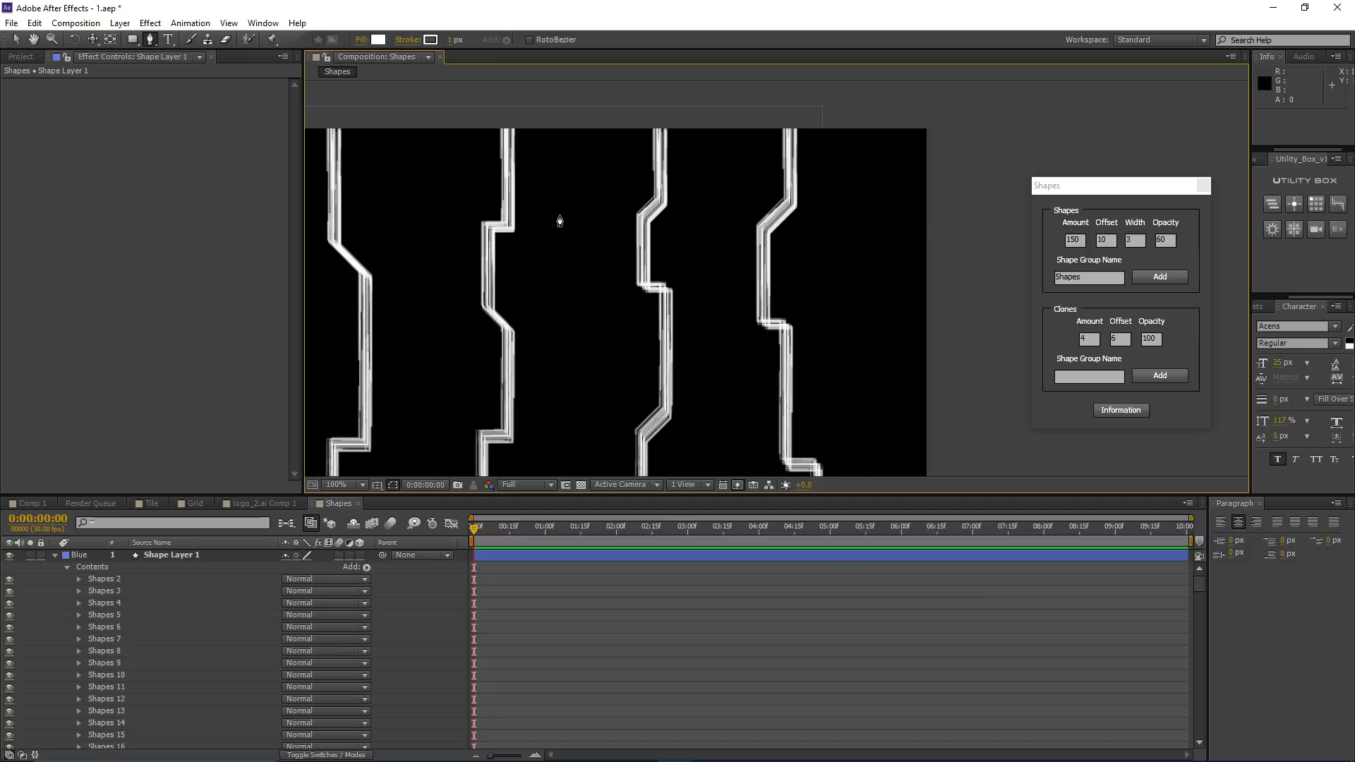
pyautogui.scroll(-1, 561, 230)
pyautogui.scroll(-1, 432, 293)
pyautogui.hotkey('ctrl', 'z')
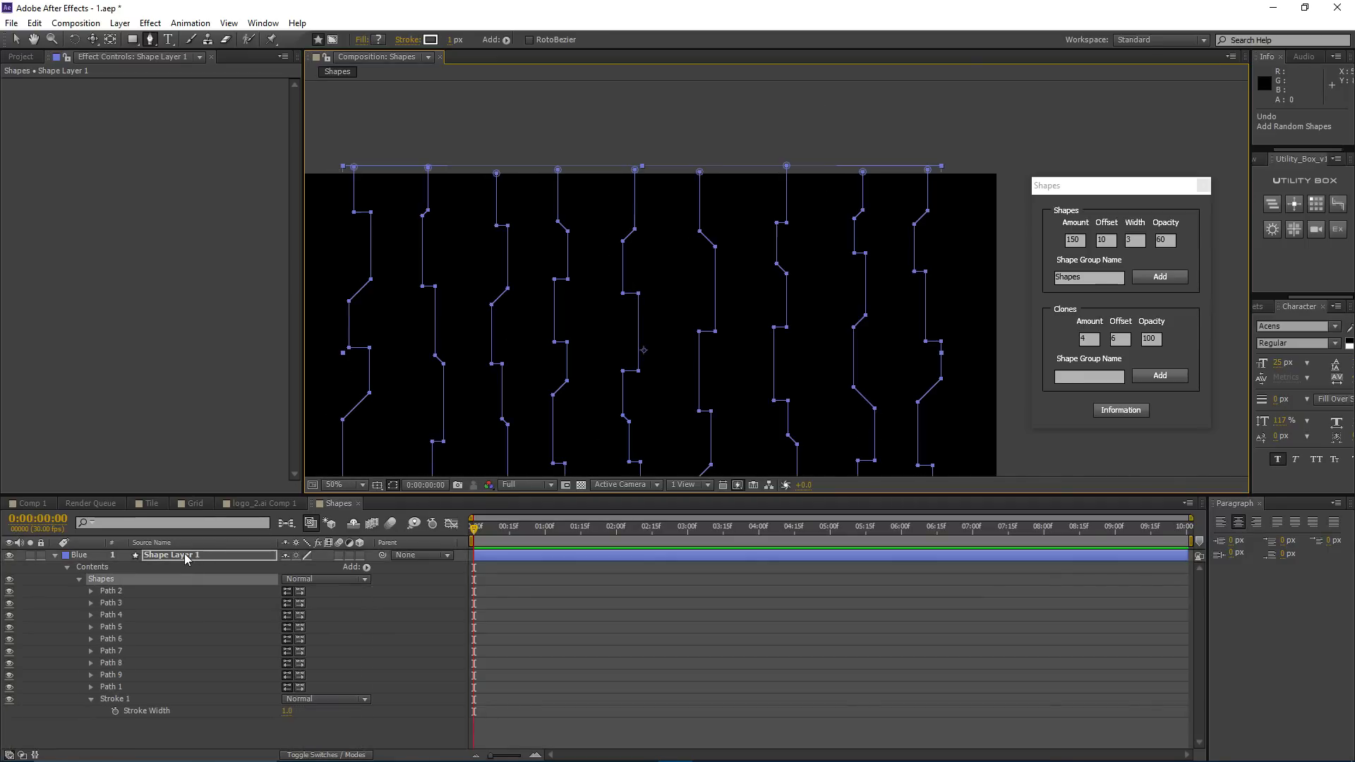
# Step: Try adding the random shapes to Shape Layer 1 with an Offset of 50, inspect them, and undo the addition
pyautogui.click(184, 556)
pyautogui.moveTo(488, 271)
pyautogui.mouseDown()
pyautogui.moveTo(575, 226)
pyautogui.moveTo(441, 240)
pyautogui.mouseUp()
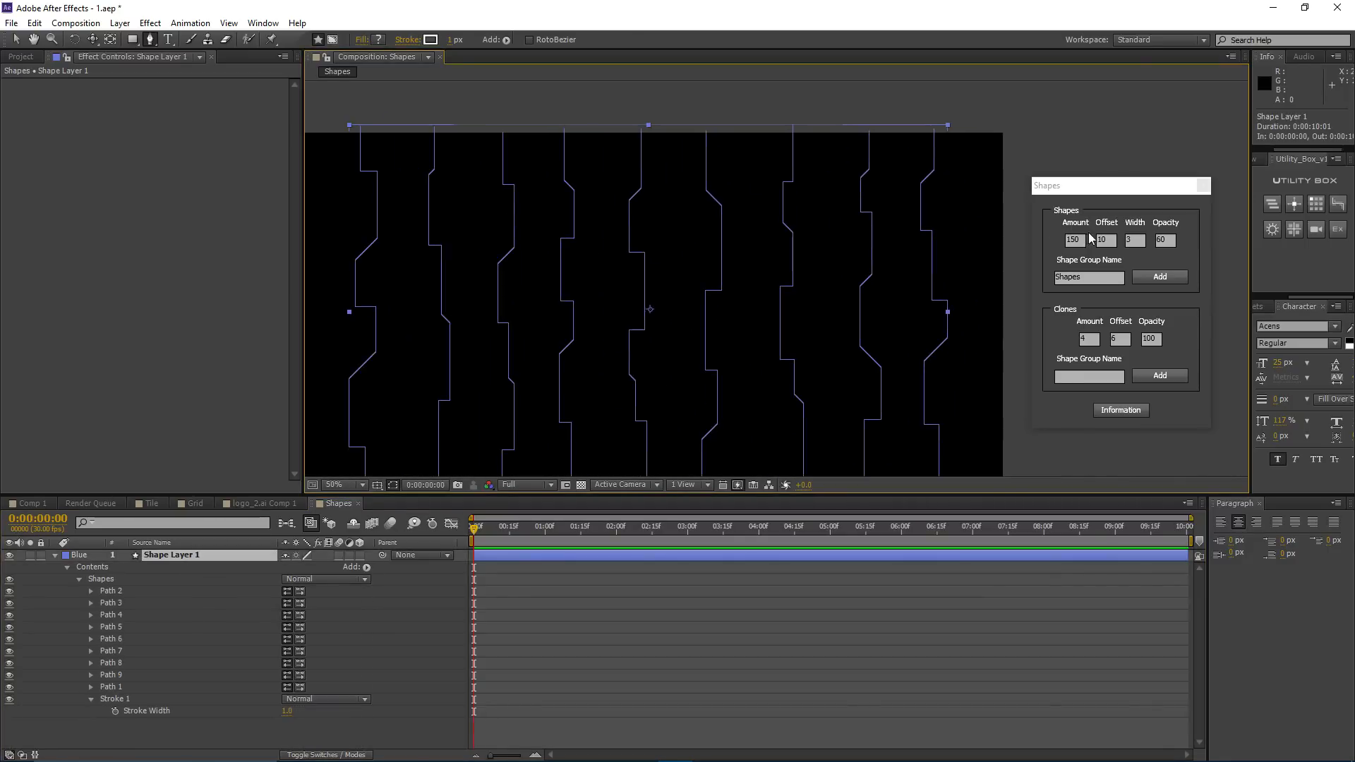
pyautogui.click(1103, 240)
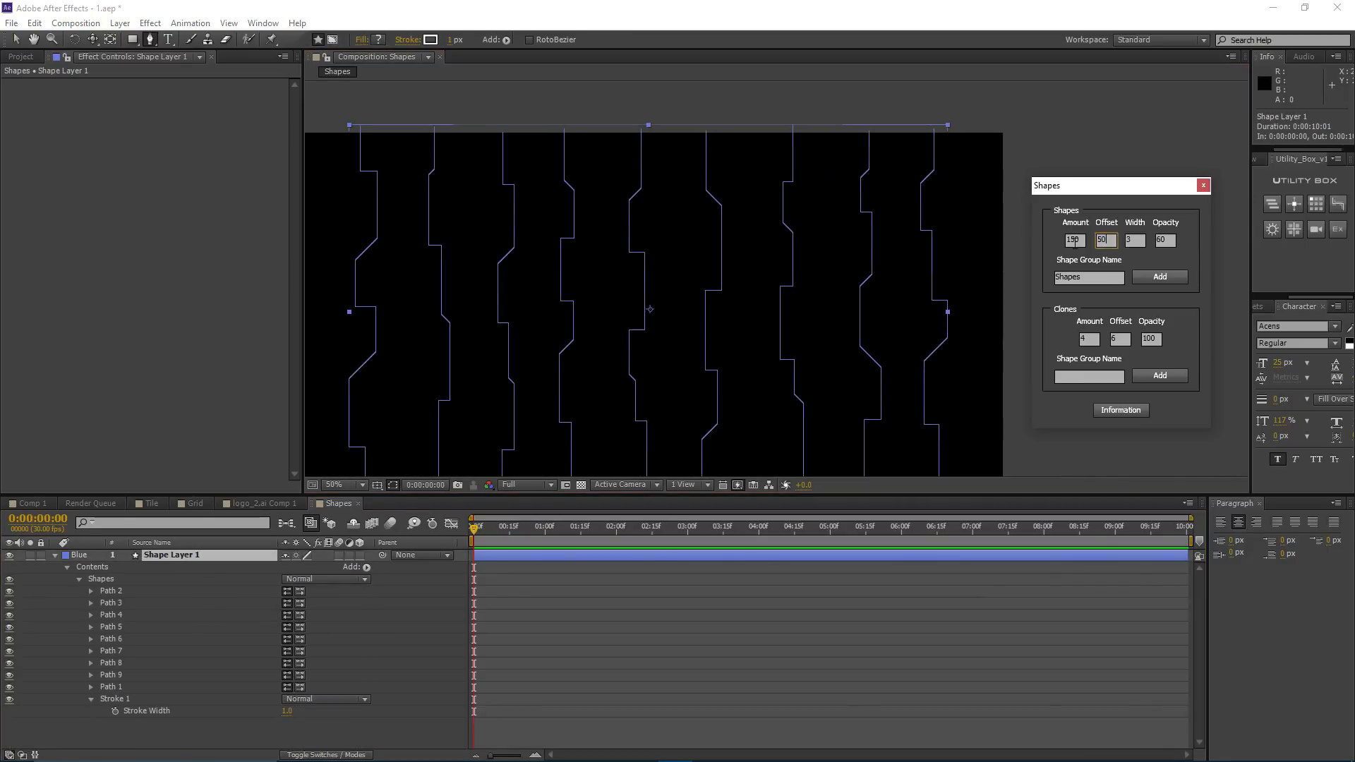
pyautogui.click(1160, 276)
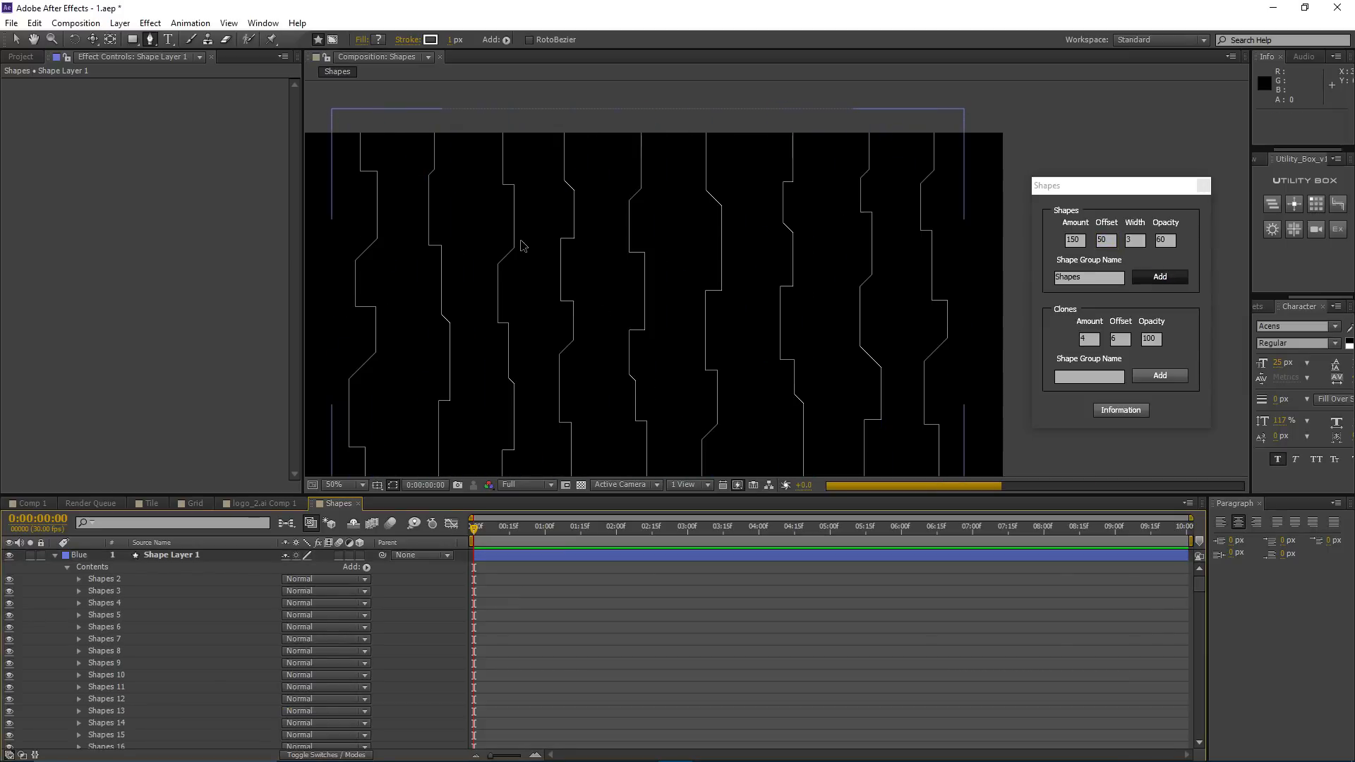
pyautogui.moveTo(501, 245); pyautogui.dragTo(590, 230)
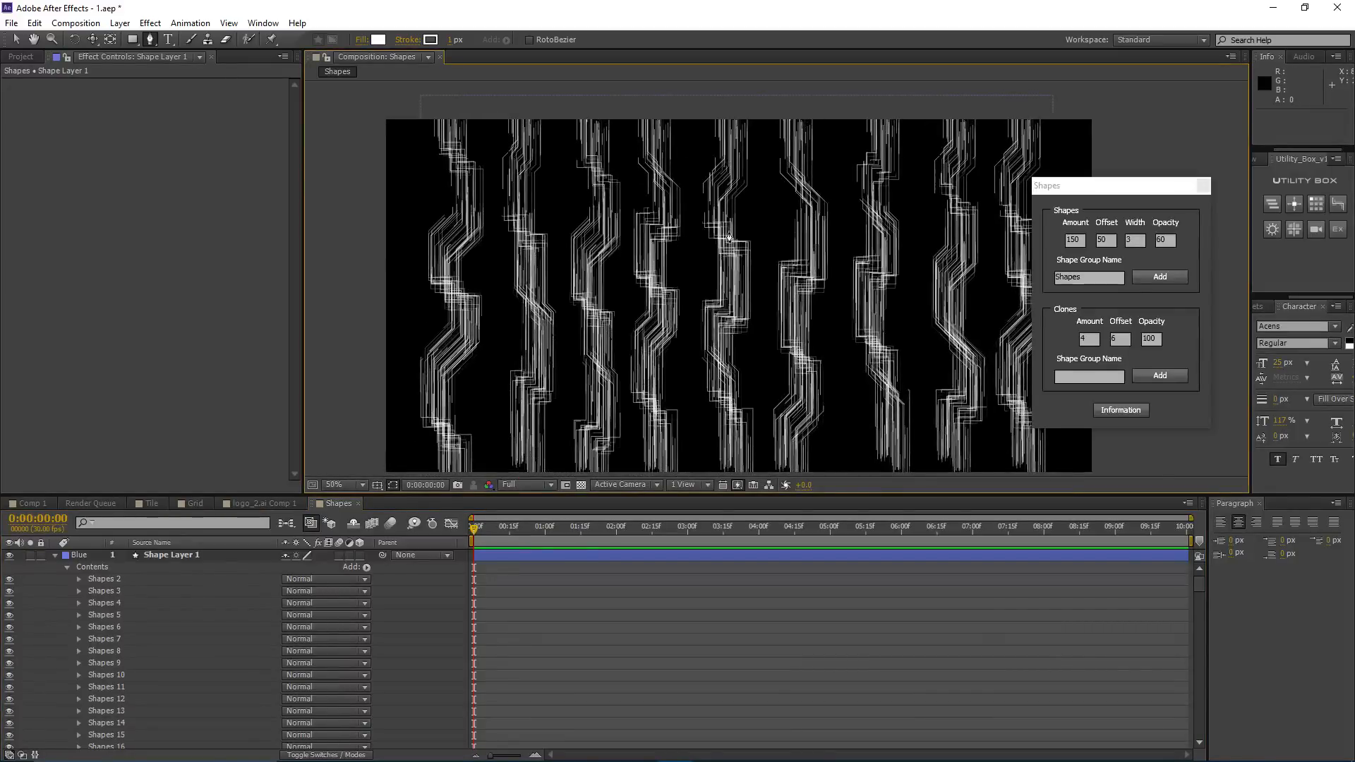
pyautogui.moveTo(729, 244); pyautogui.dragTo(573, 245)
pyautogui.scroll(2, 635, 244)
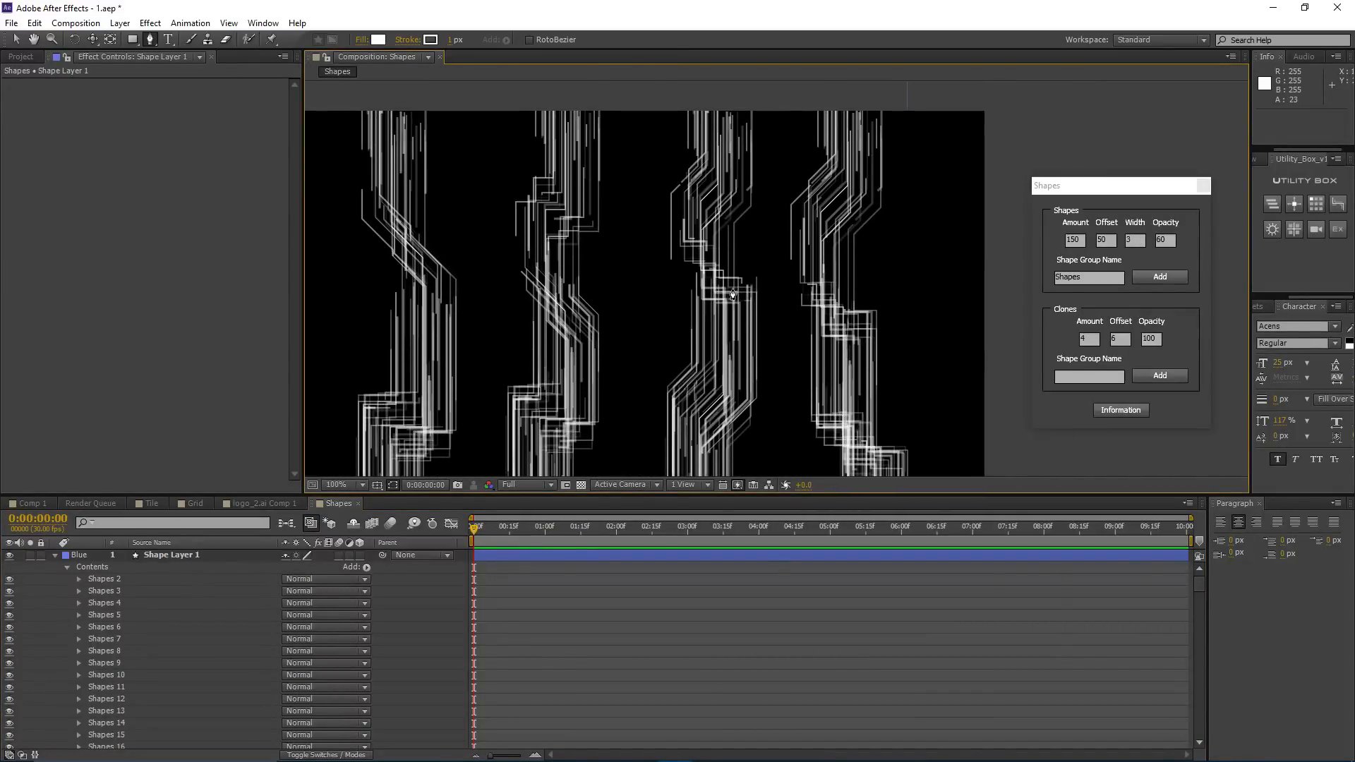
pyautogui.moveTo(606, 290); pyautogui.dragTo(759, 177)
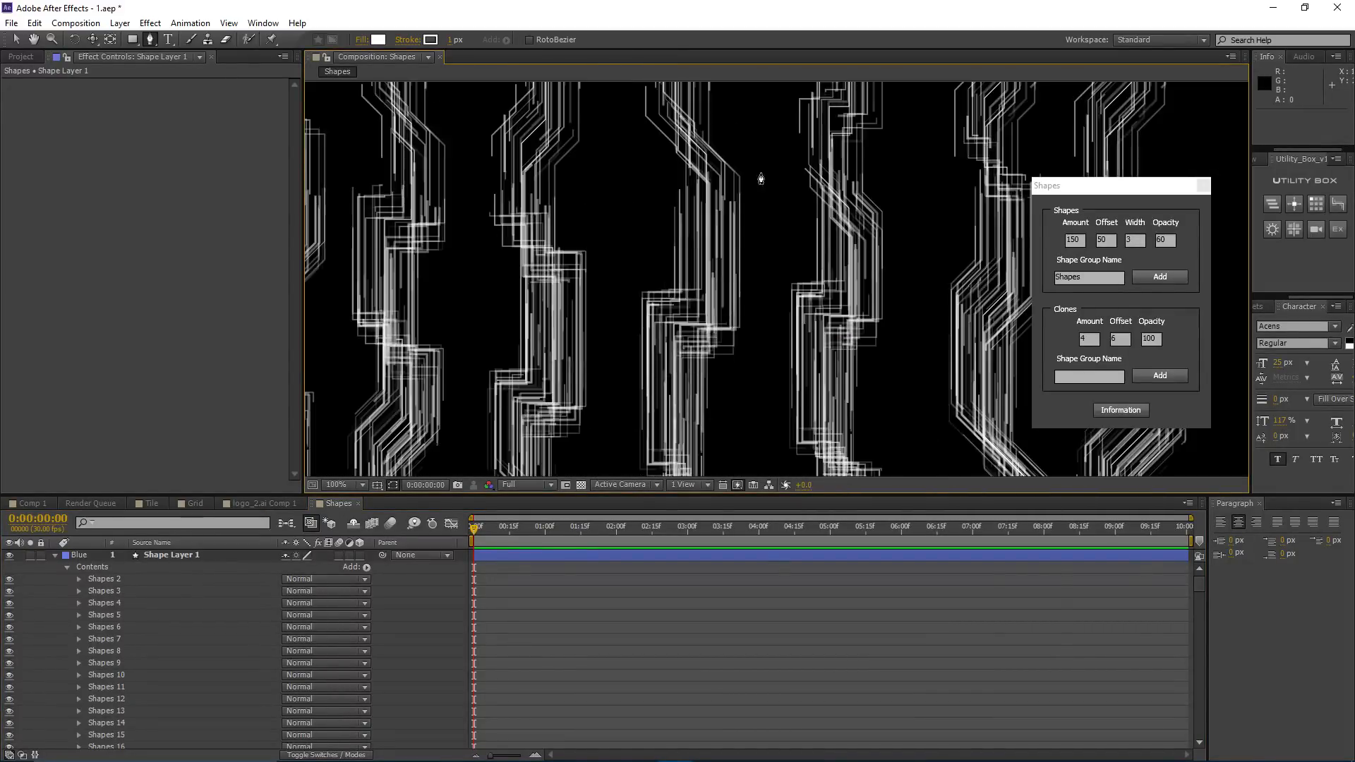
pyautogui.scroll(-1, 607, 284)
pyautogui.moveTo(607, 284); pyautogui.dragTo(732, 279)
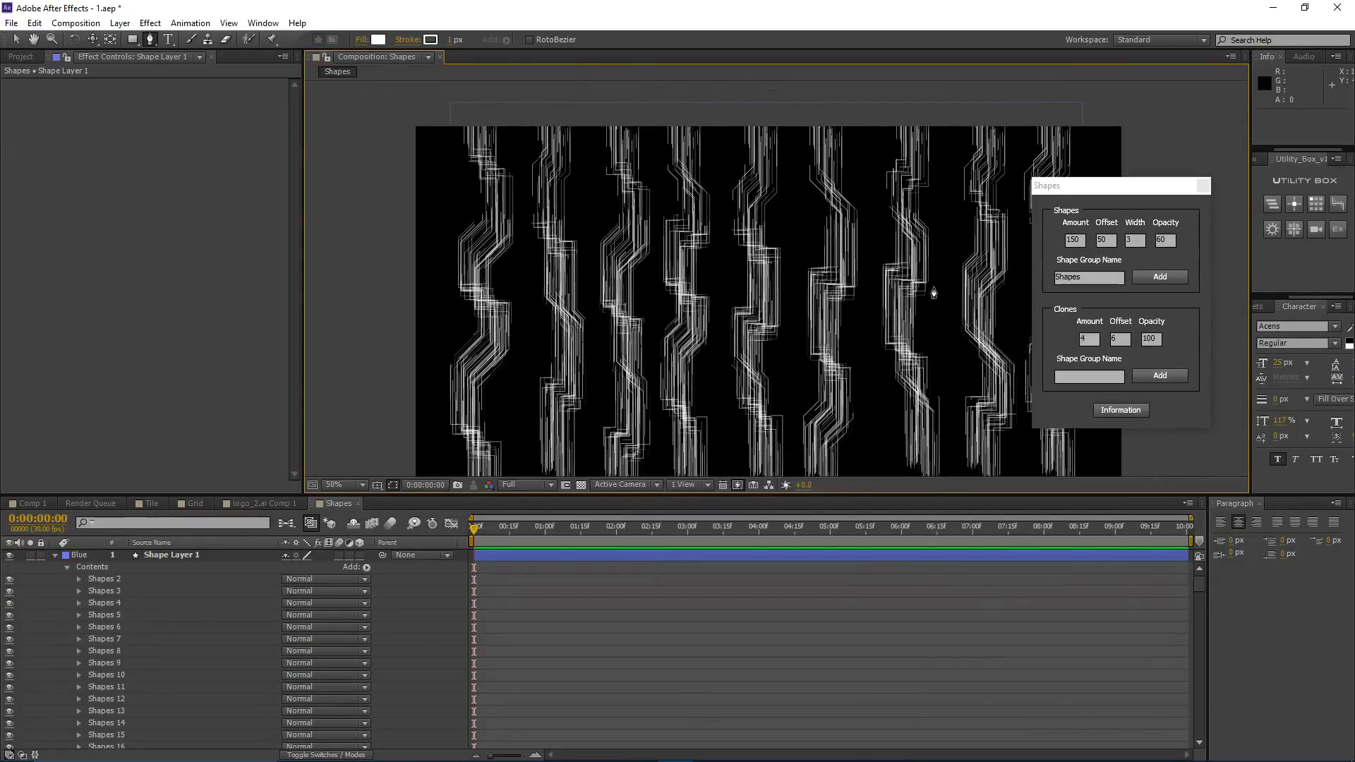
pyautogui.hotkey('ctrl', 'z')
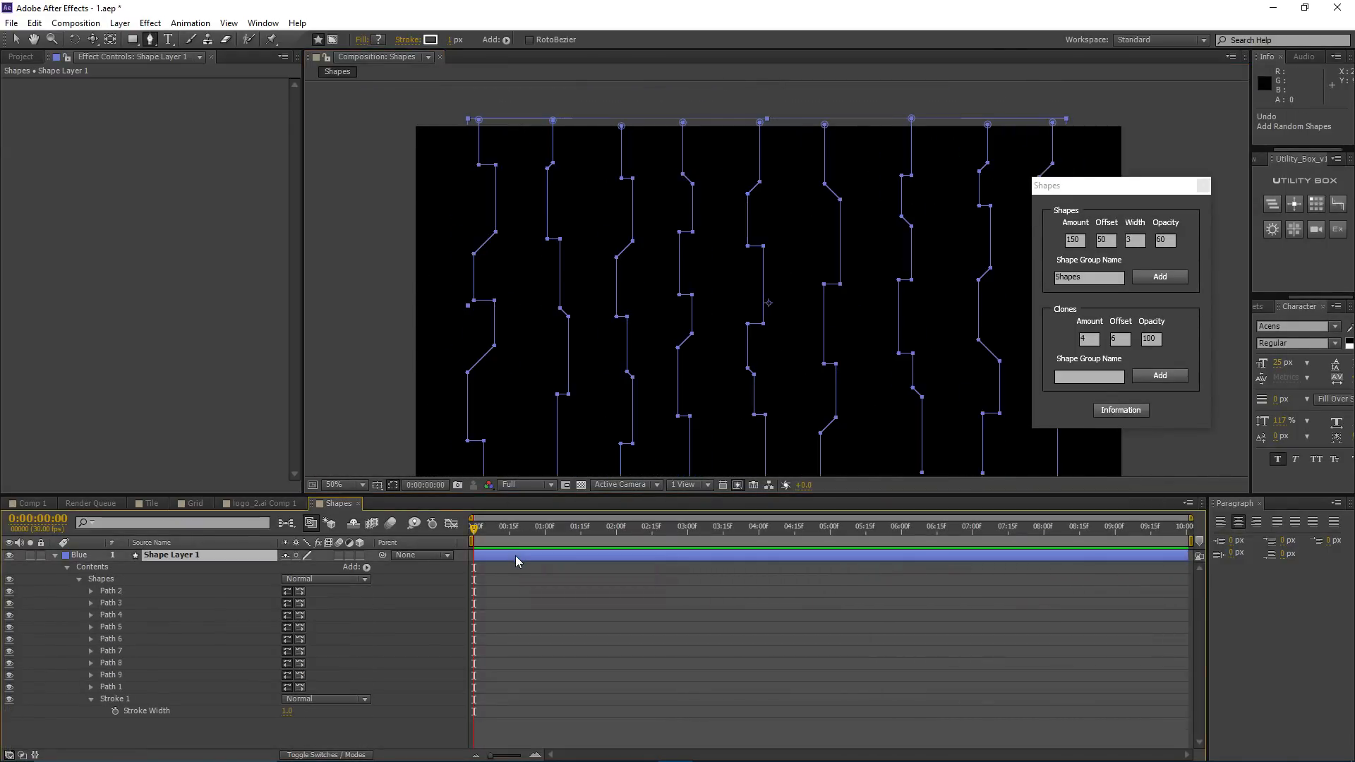
# Step: Set the random shapes' Offset to 120, add them to Shape Layer 1, and inspect the line pattern
pyautogui.click(1101, 240)
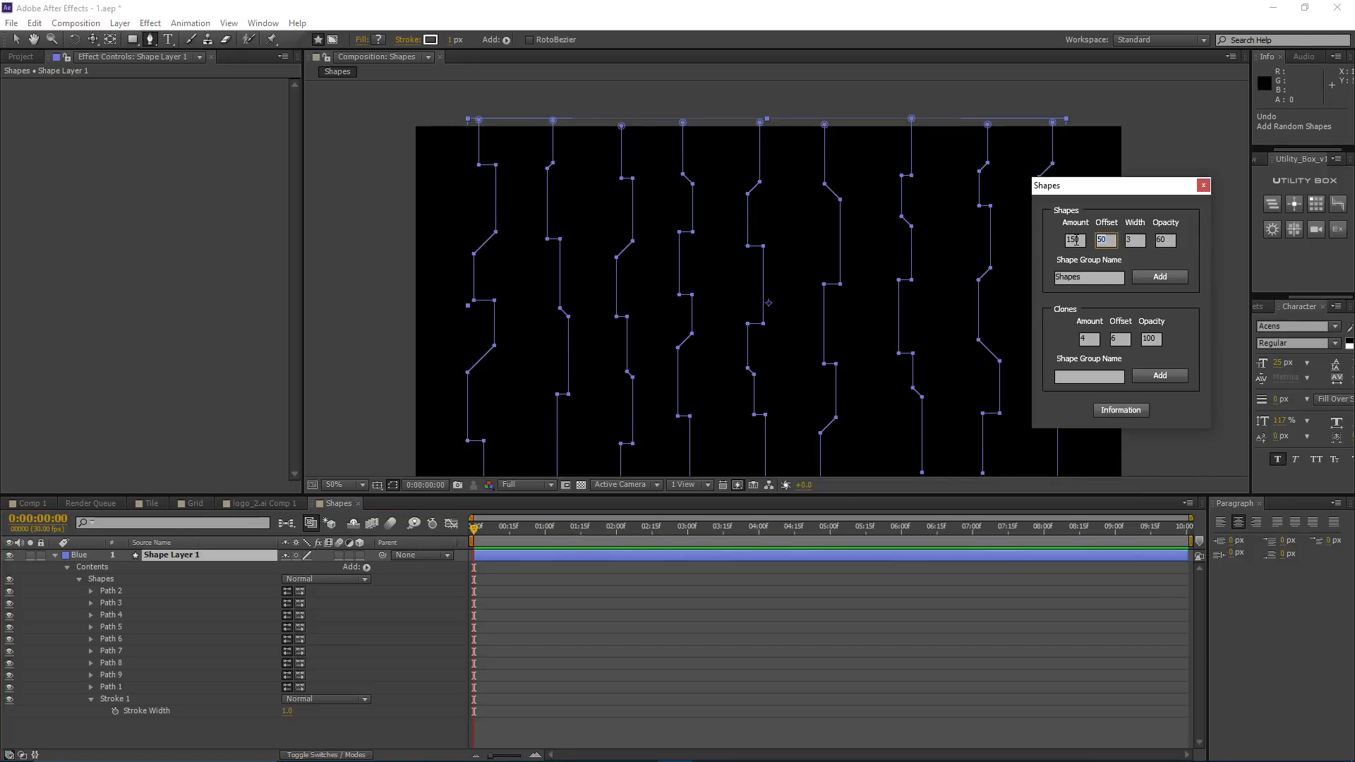
pyautogui.click(1142, 279)
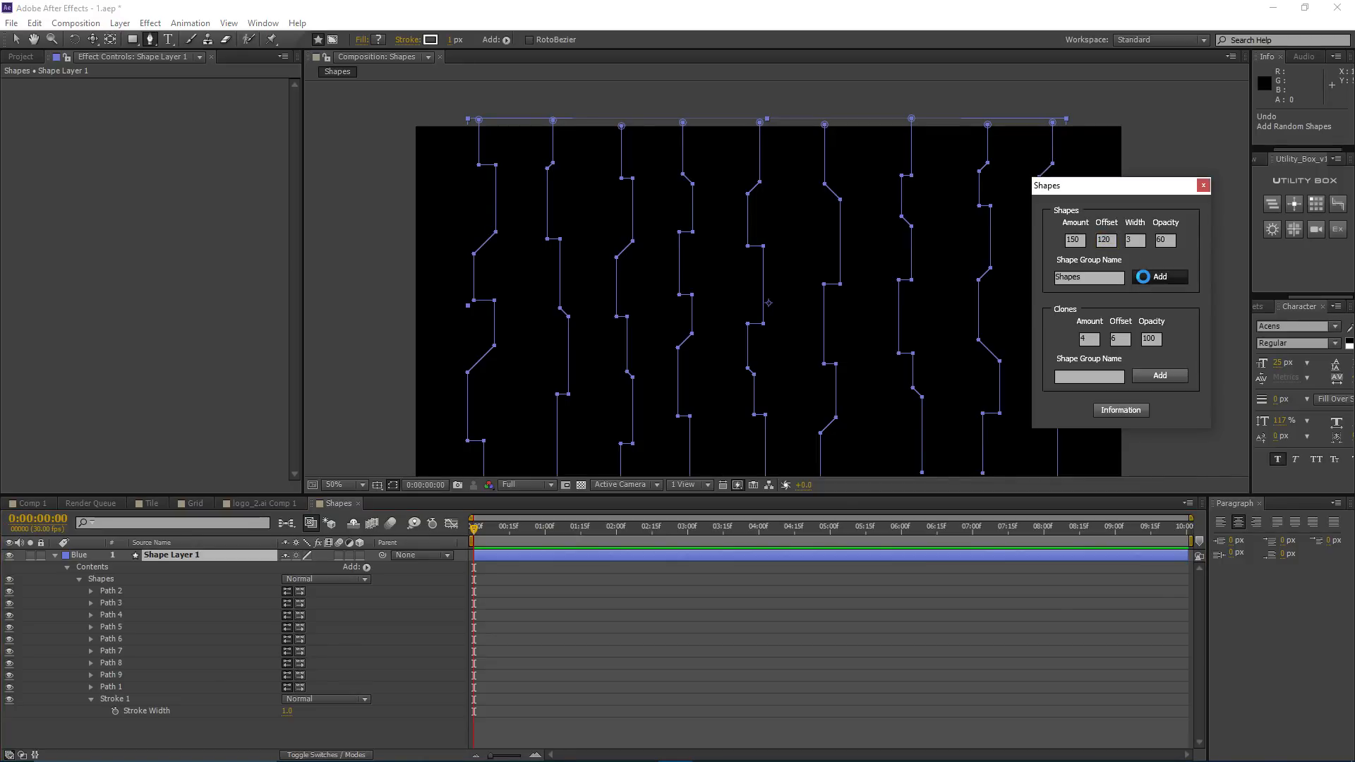
pyautogui.click(528, 633)
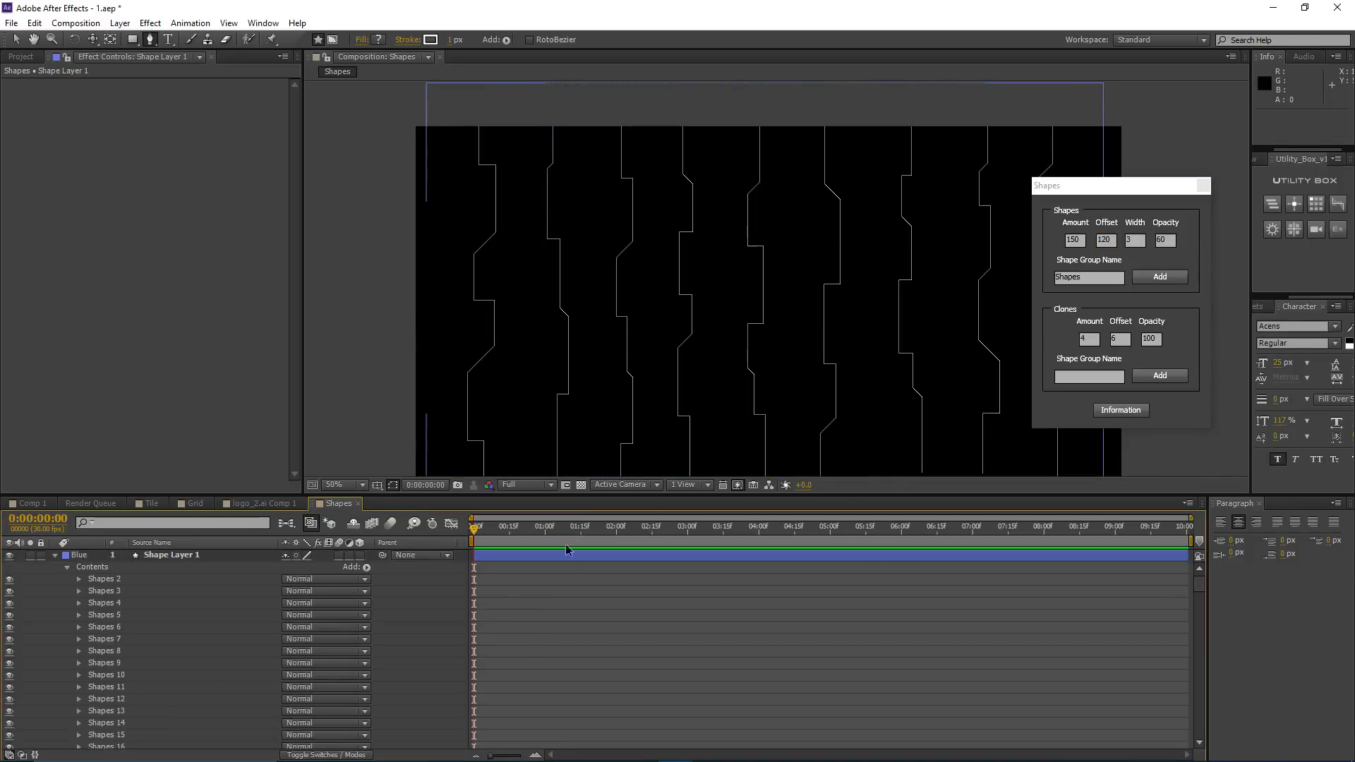
pyautogui.scroll(2, 553, 250)
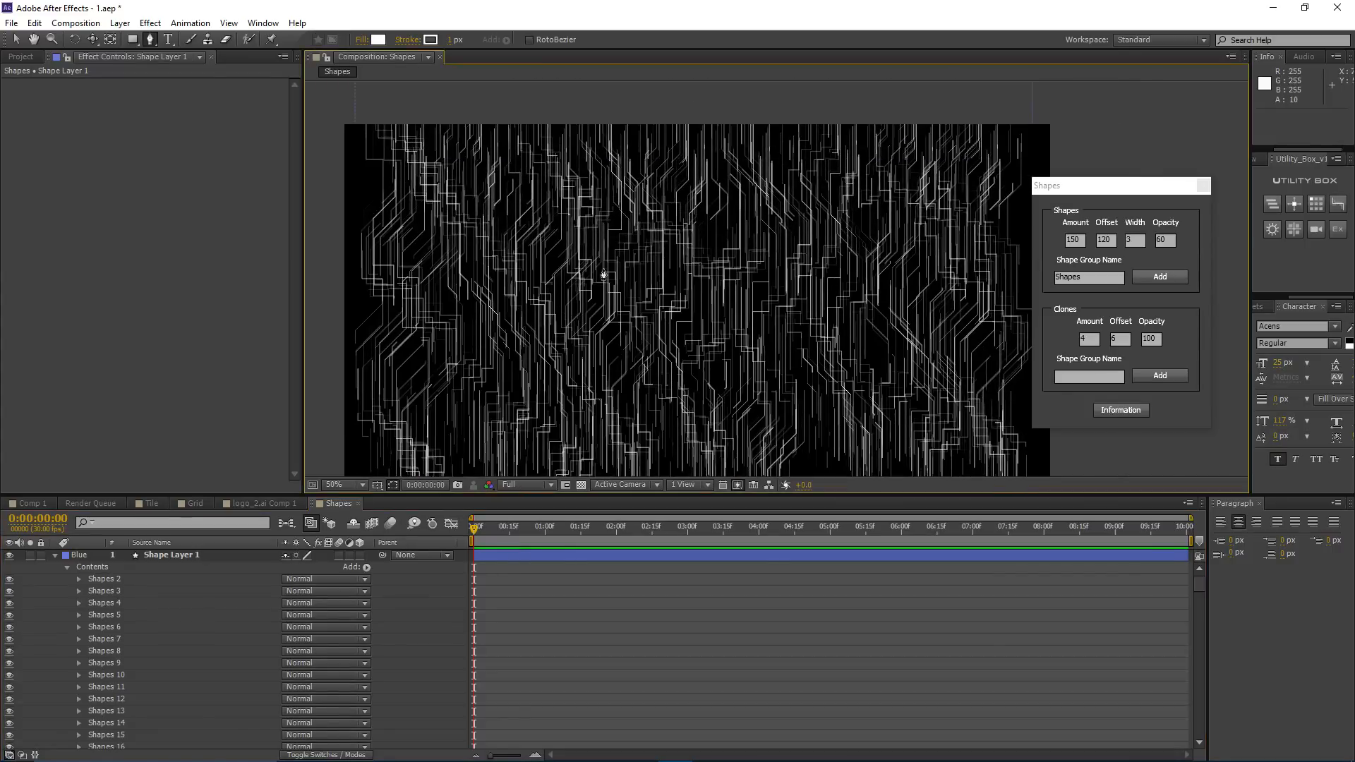
pyautogui.moveTo(570, 274); pyautogui.dragTo(437, 327)
pyautogui.moveTo(580, 263); pyautogui.dragTo(620, 246)
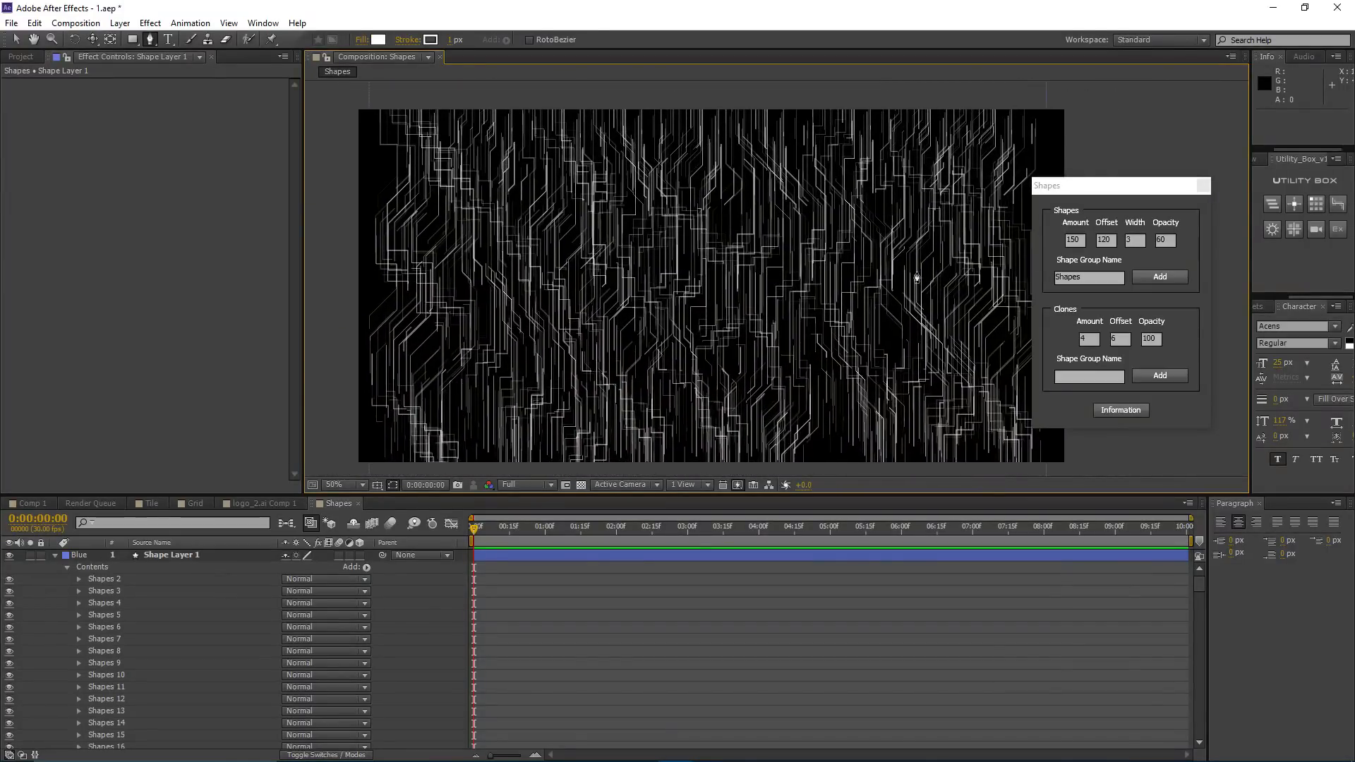
# Step: Undo the last addition of random shapes to Shape Layer 1
pyautogui.moveTo(917, 278); pyautogui.dragTo(900, 269)
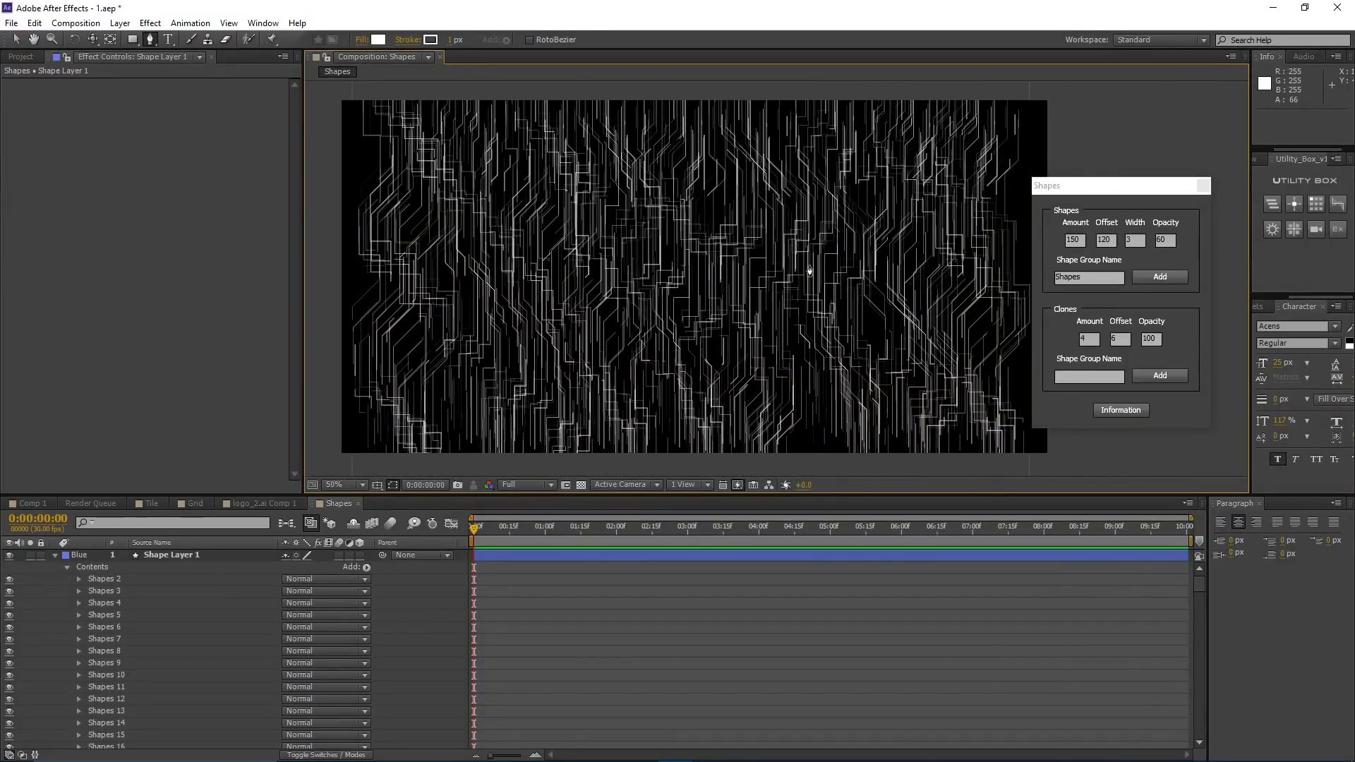
pyautogui.click(549, 556)
pyautogui.hotkey('ctrl', 'z')
# Step: Set the random shapes' Opacity to 40, add them to Shape Layer 1, and inspect the line pattern
pyautogui.click(1175, 240)
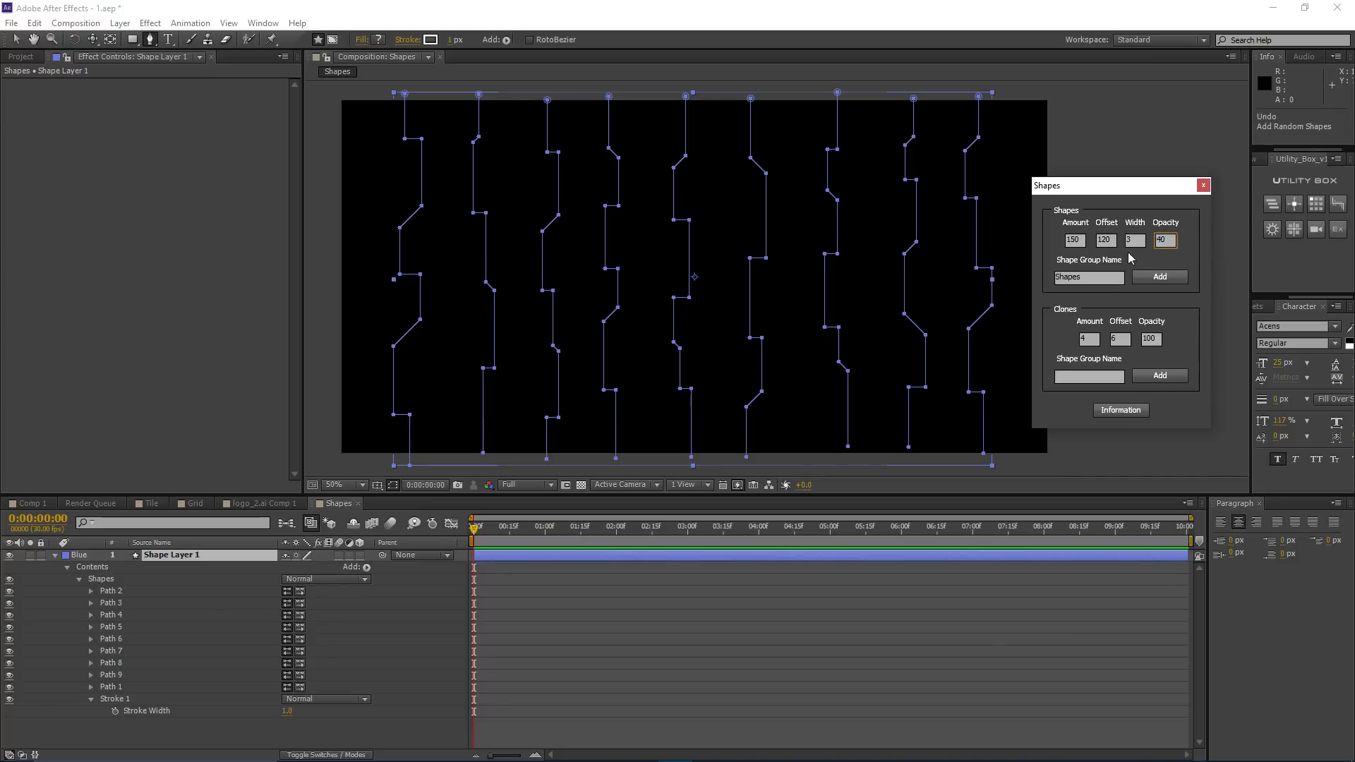
pyautogui.click(1151, 276)
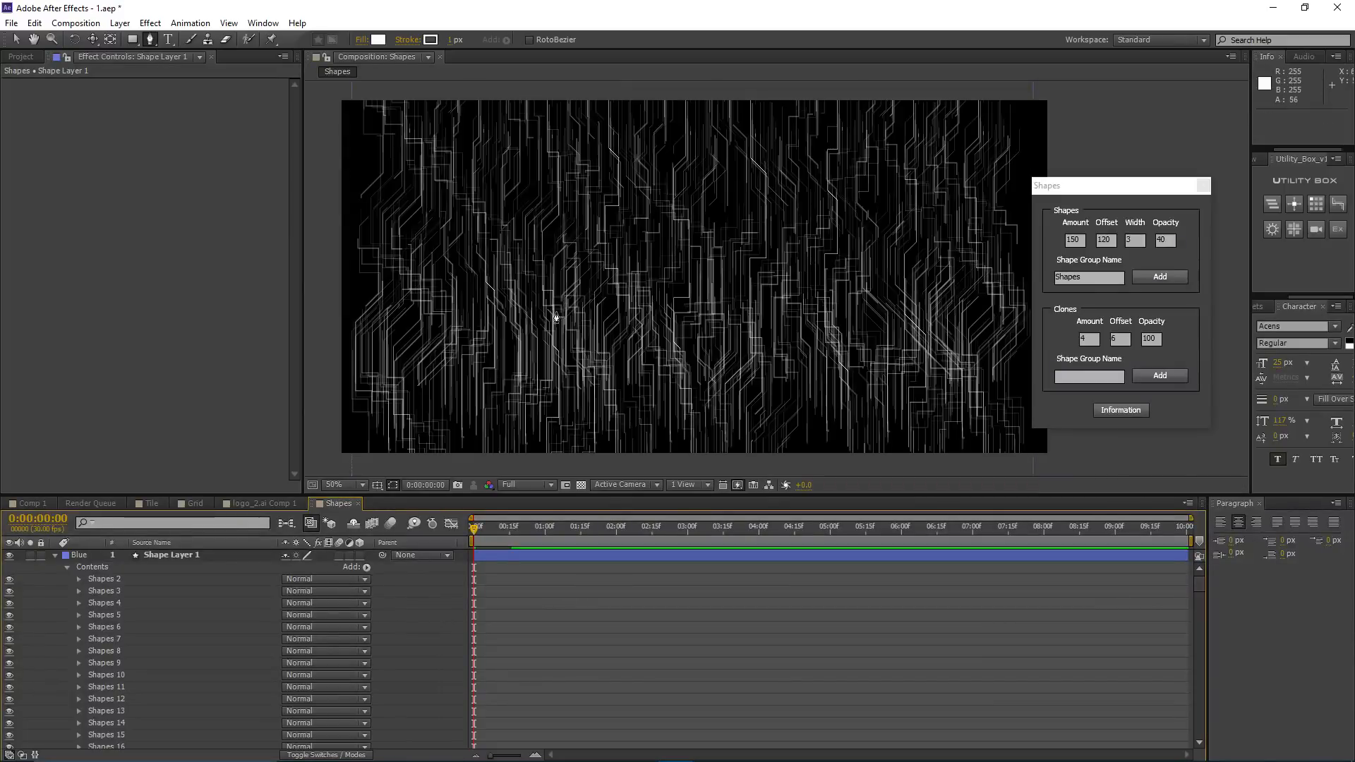
pyautogui.scroll(2, 644, 318)
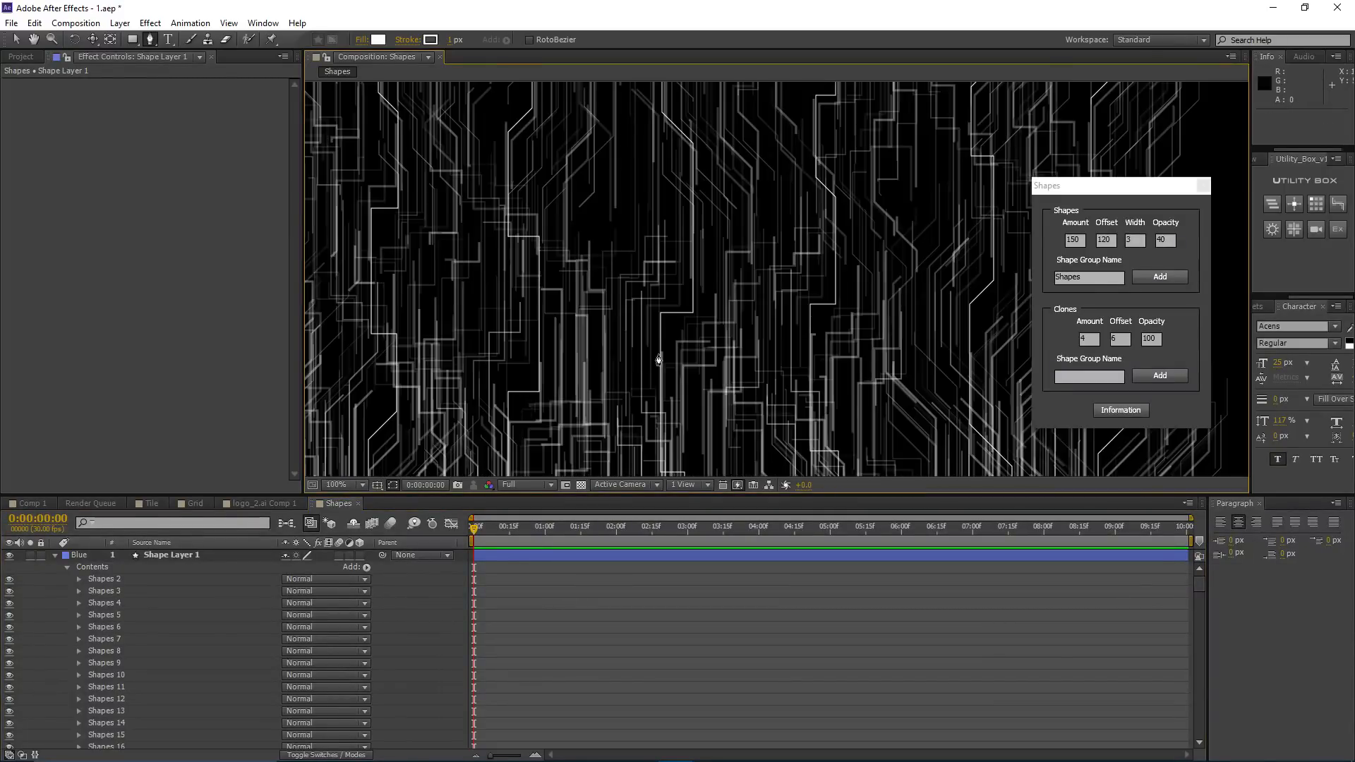
pyautogui.scroll(-2, 659, 360)
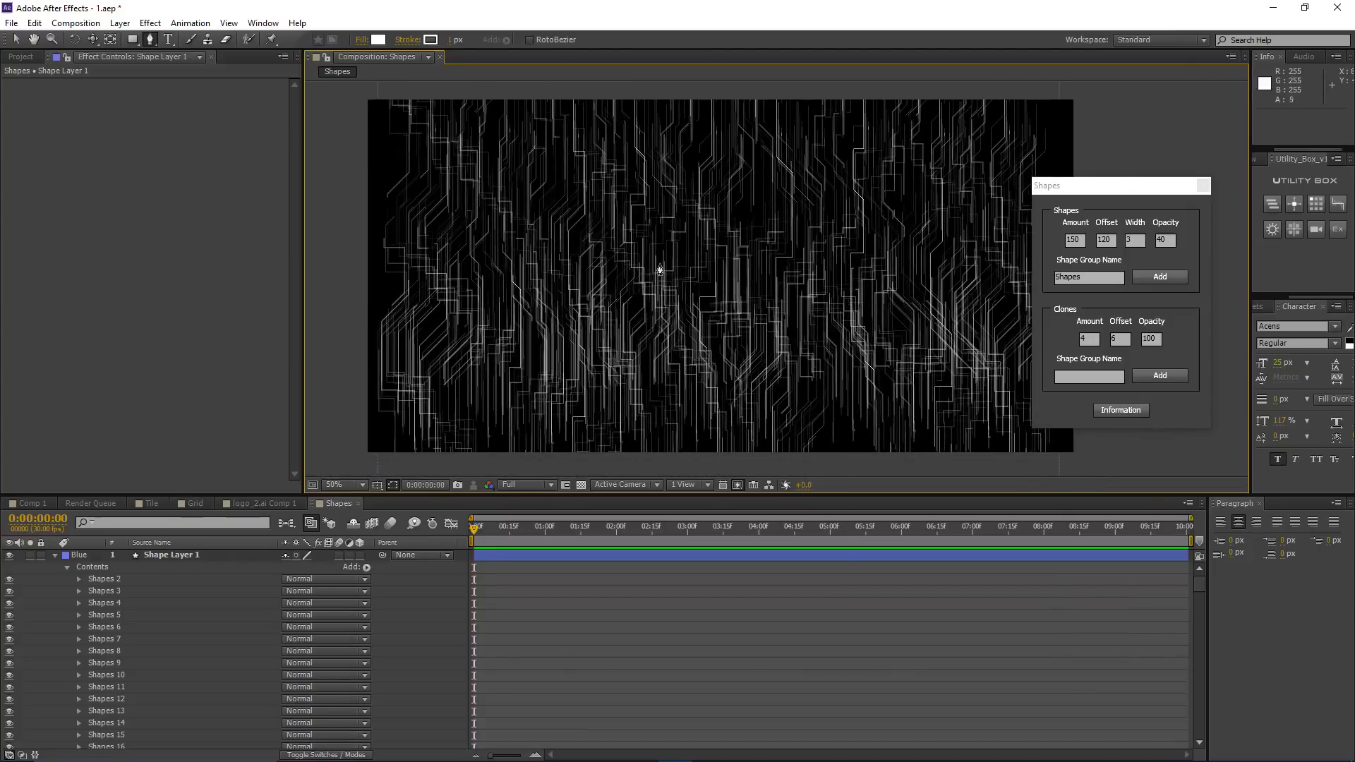
pyautogui.moveTo(660, 270); pyautogui.dragTo(628, 283)
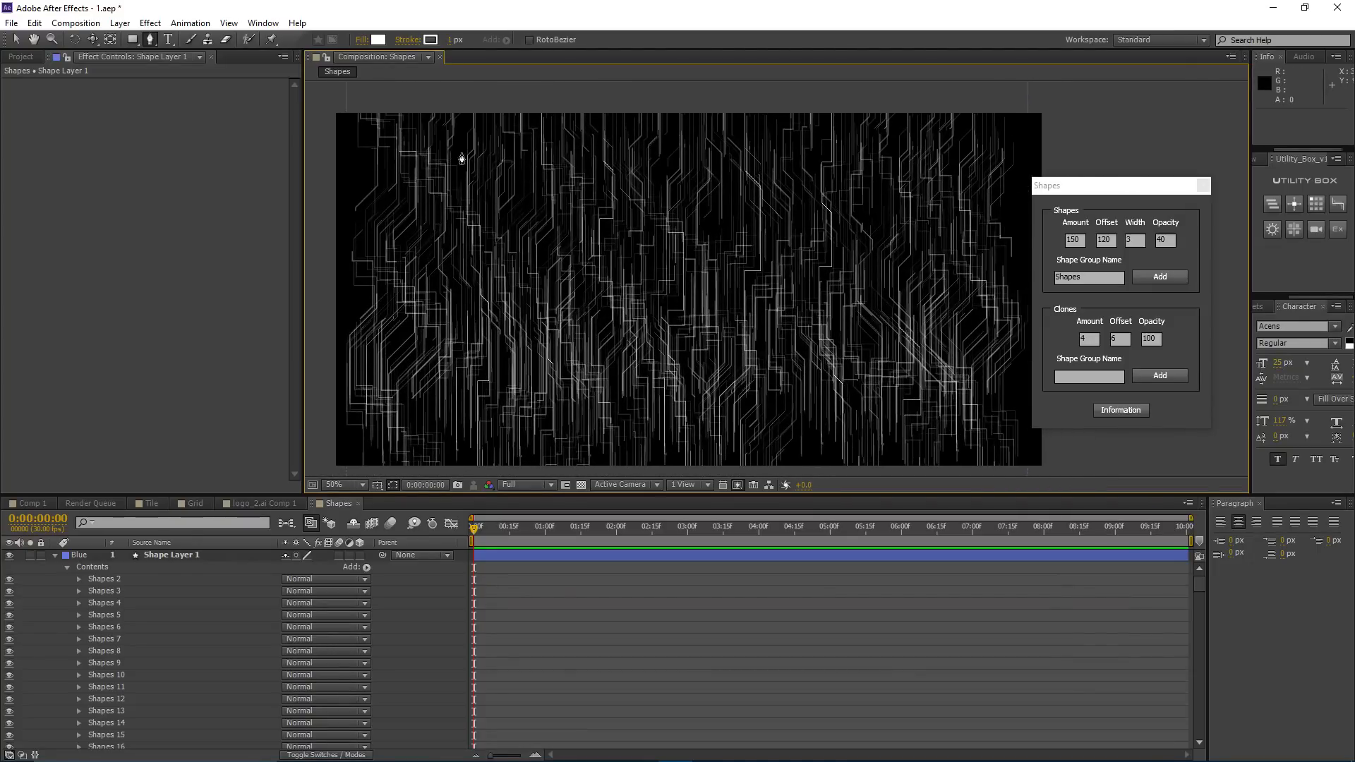
pyautogui.moveTo(623, 341); pyautogui.dragTo(649, 329)
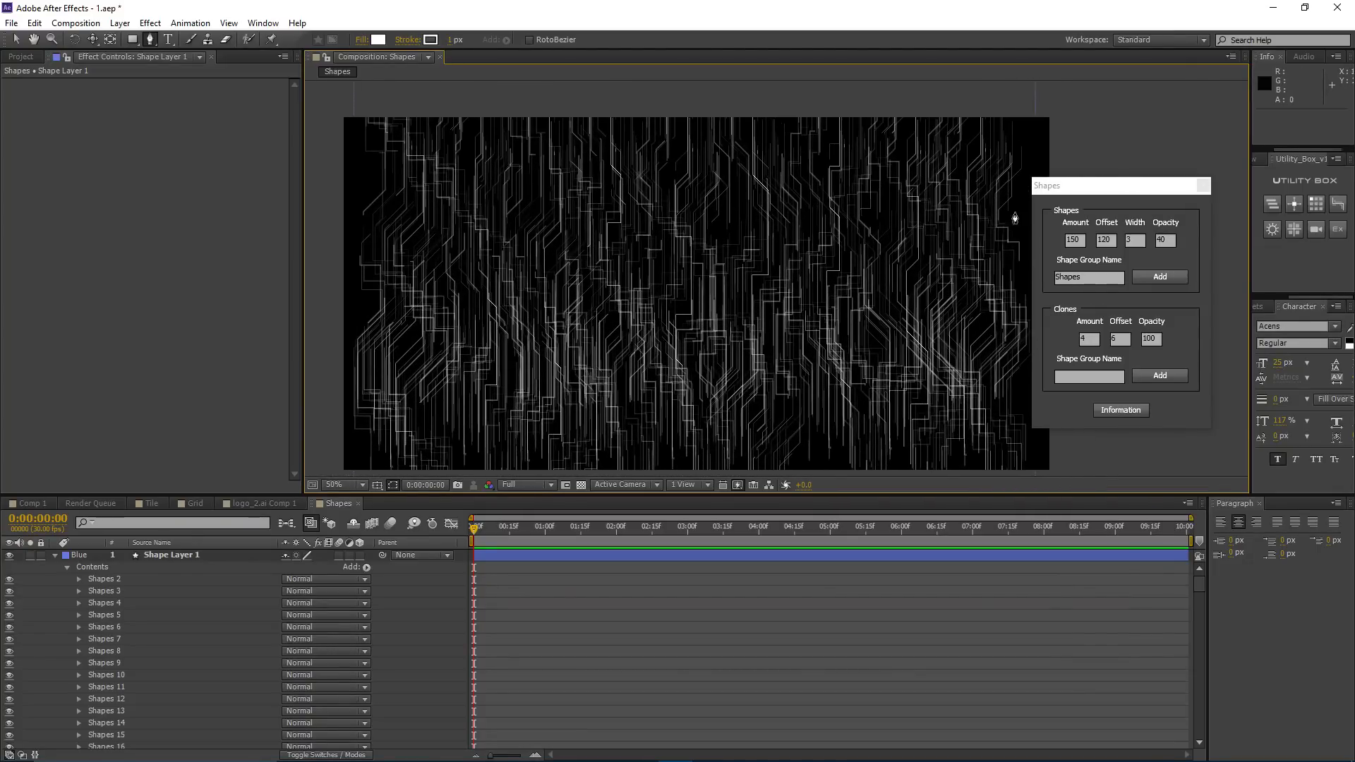
pyautogui.moveTo(1078, 191); pyautogui.dragTo(1112, 180)
pyautogui.moveTo(709, 274); pyautogui.dragTo(735, 264)
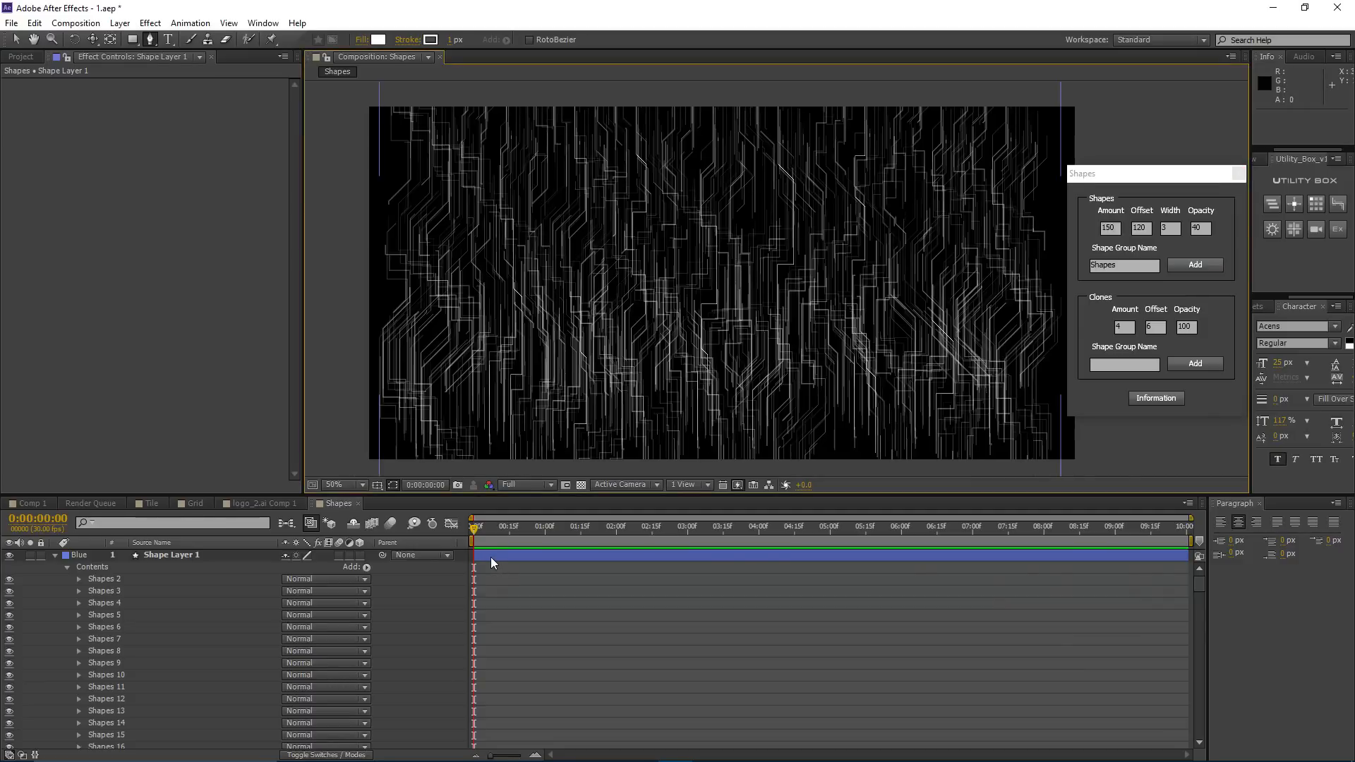
# Step: Undo the addition and add the random shapes to Shape Layer 1 again to generate a different pattern
pyautogui.click(489, 557)
pyautogui.hotkey('ctrl', 'z')
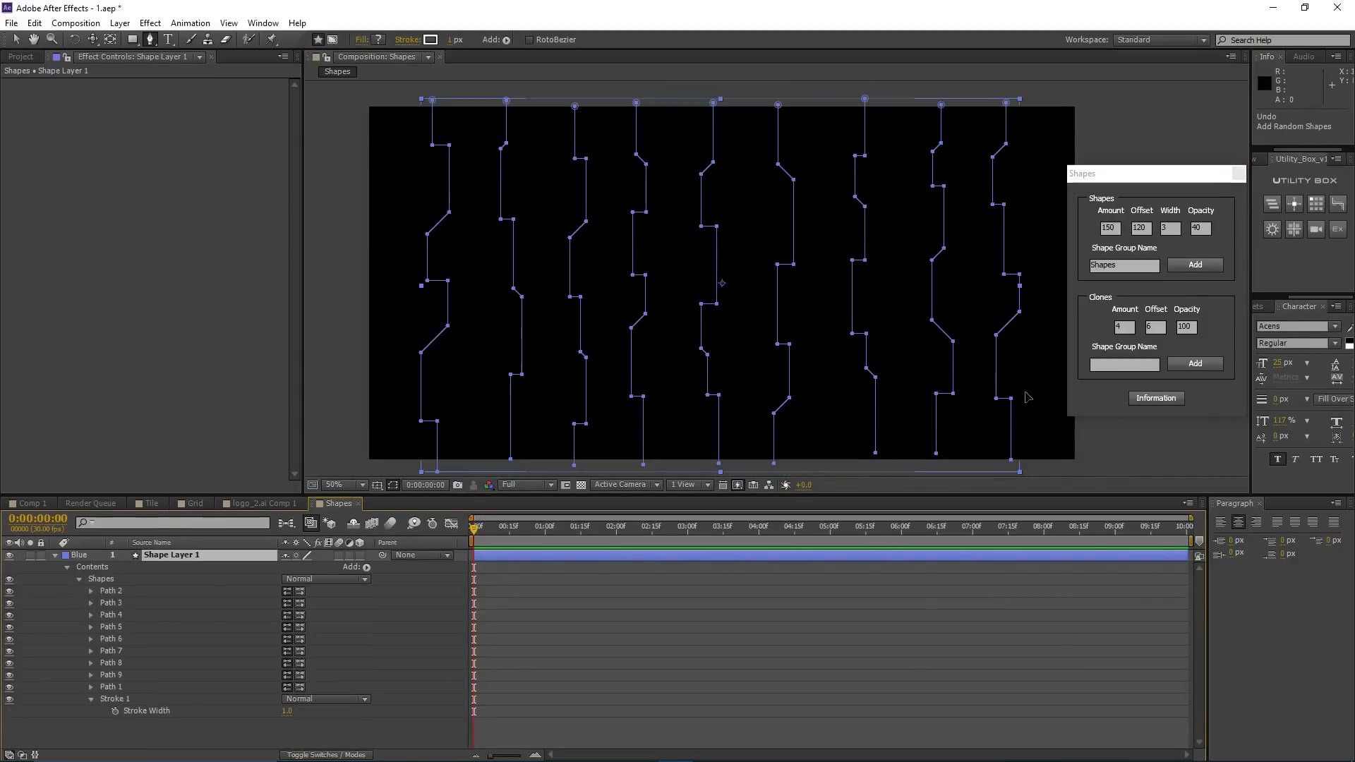
pyautogui.click(1193, 266)
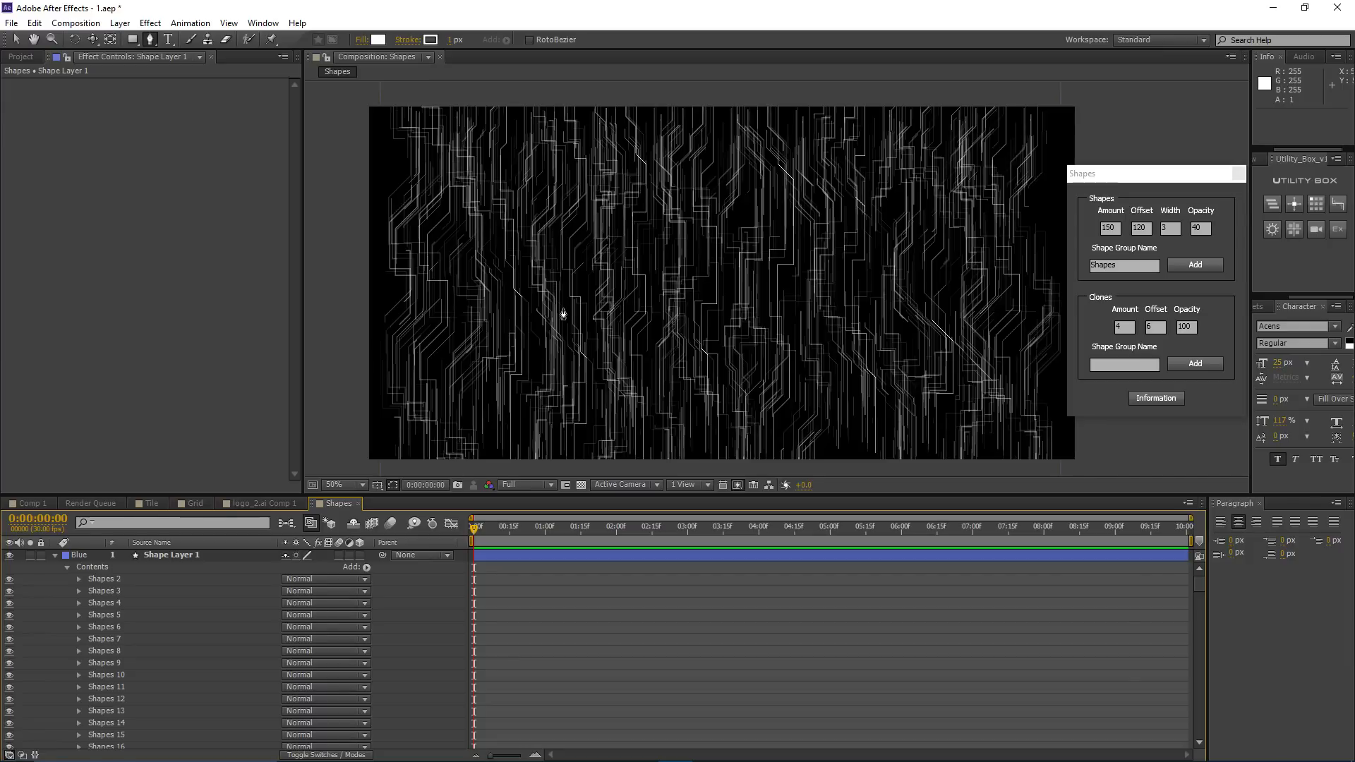
pyautogui.moveTo(592, 257); pyautogui.dragTo(562, 245)
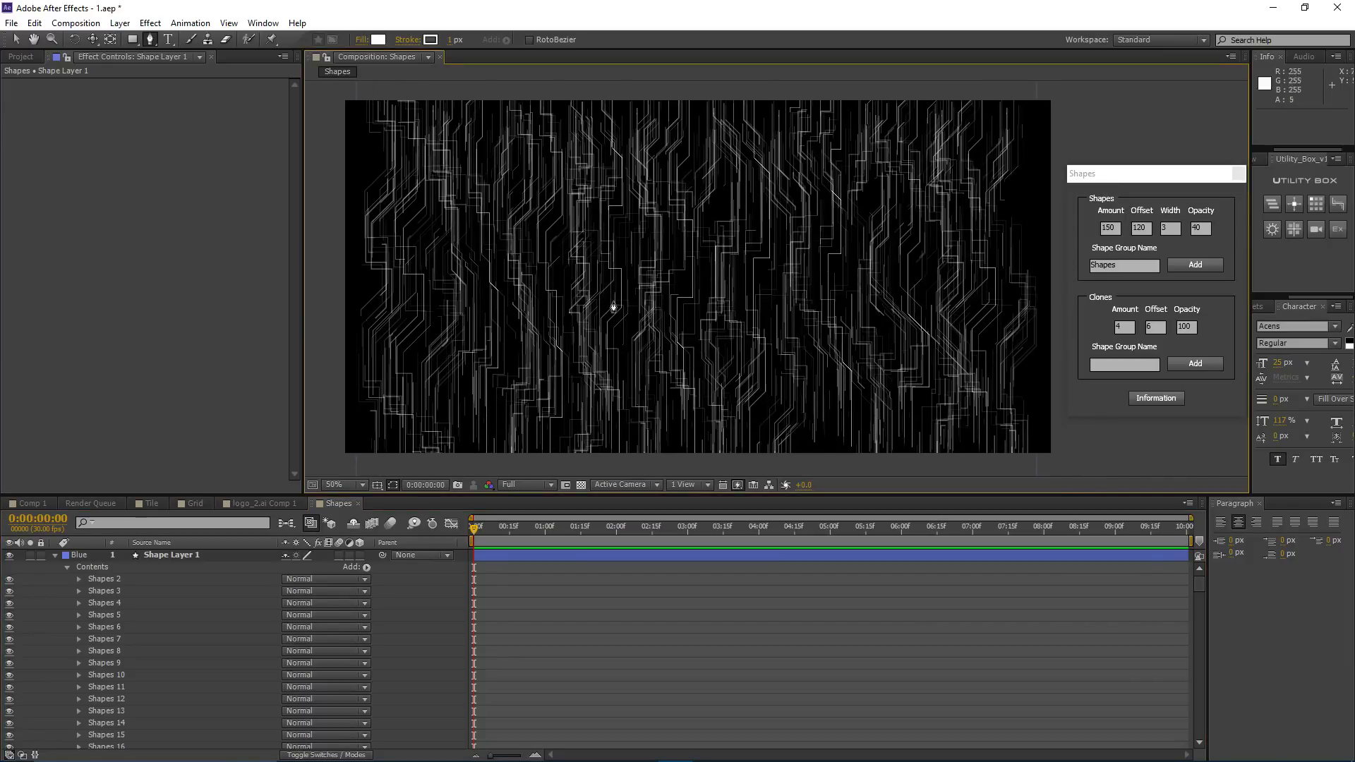
# Step: Select Shape Layer 1 and hide the mask and shape path outlines in the composition view
pyautogui.click(485, 554)
pyautogui.press(',')
pyautogui.press(',')
pyautogui.press(',')
pyautogui.press(',')
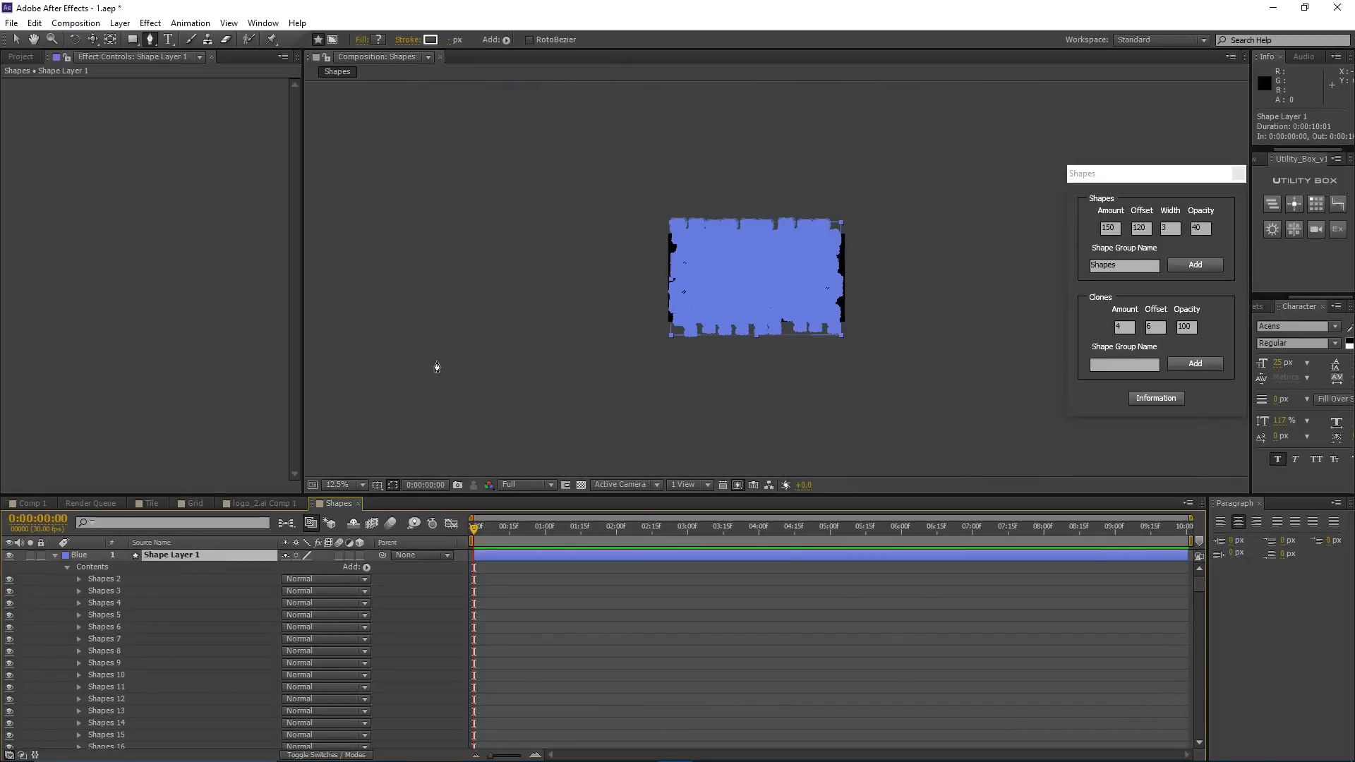
pyautogui.press('.')
pyautogui.press('.')
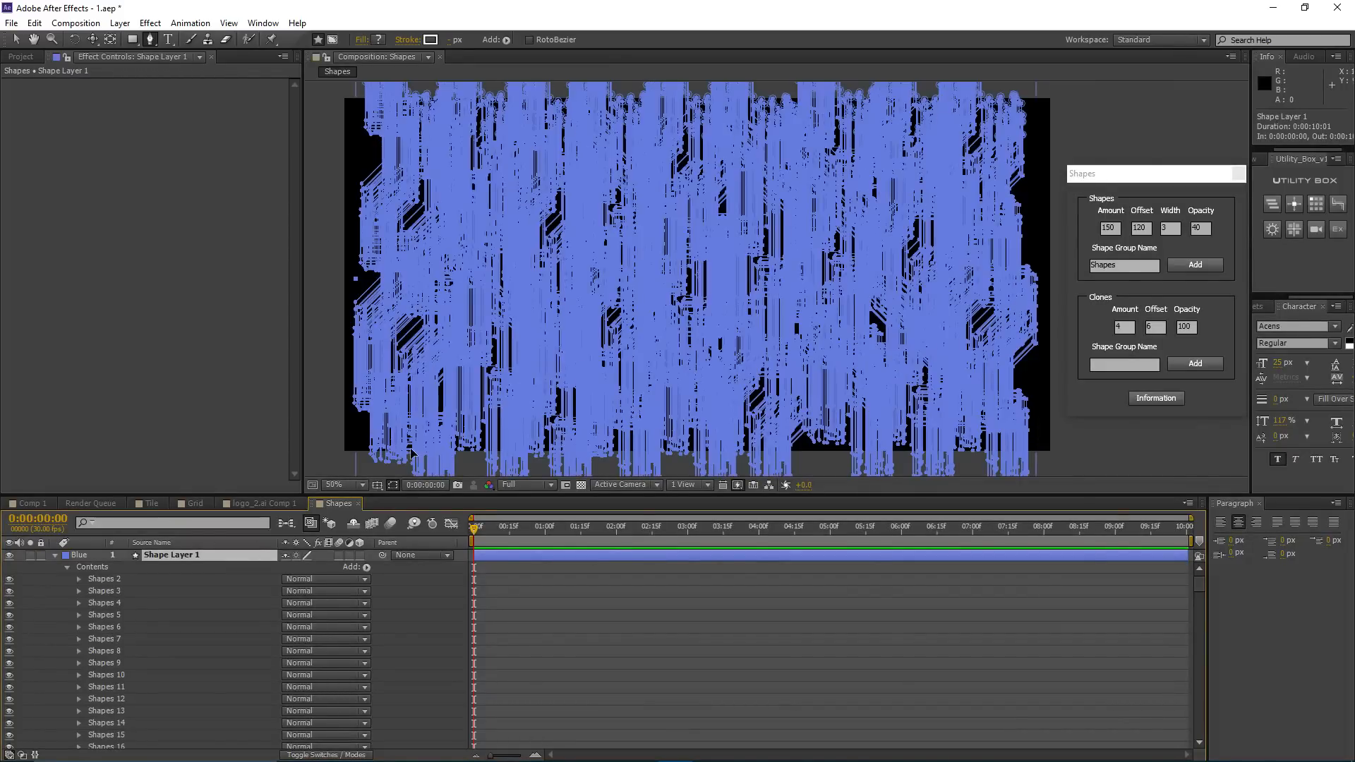
pyautogui.click(394, 485)
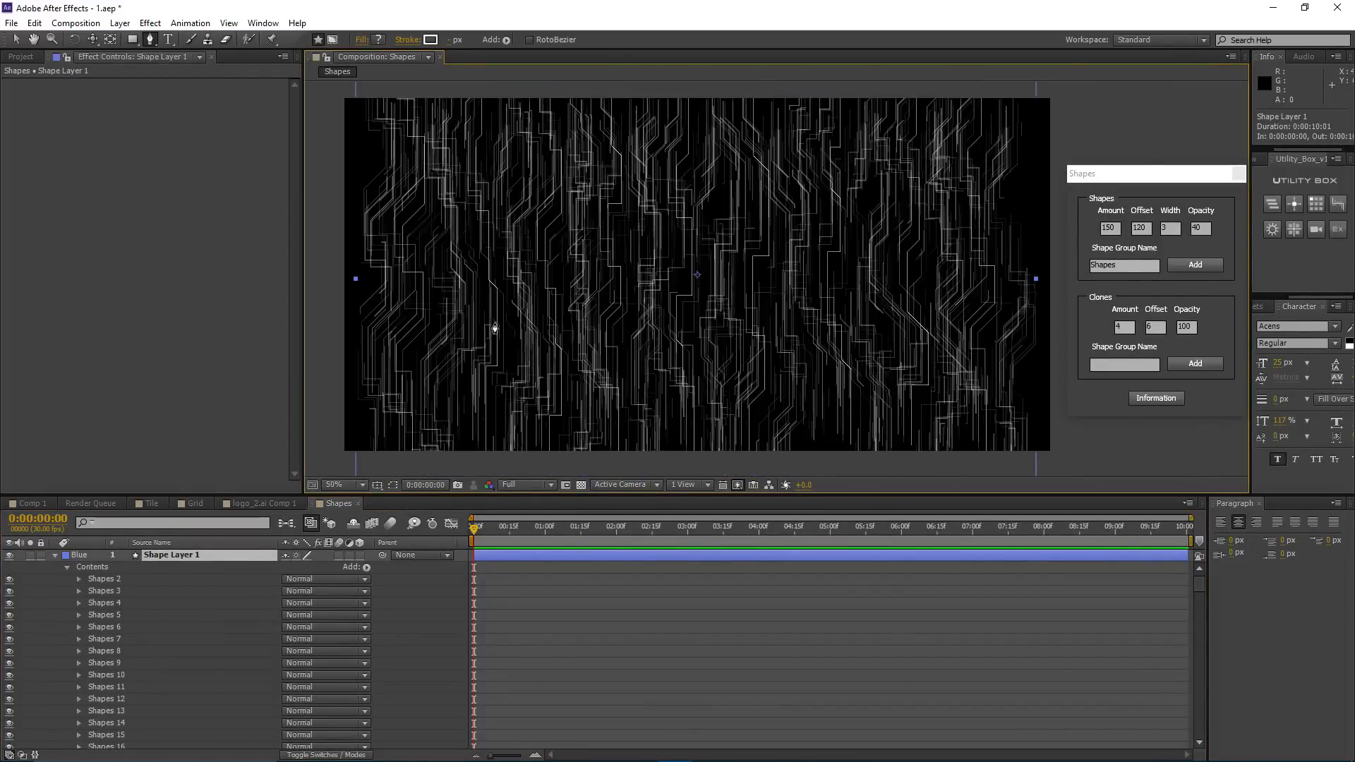
pyautogui.moveTo(608, 281); pyautogui.dragTo(641, 281)
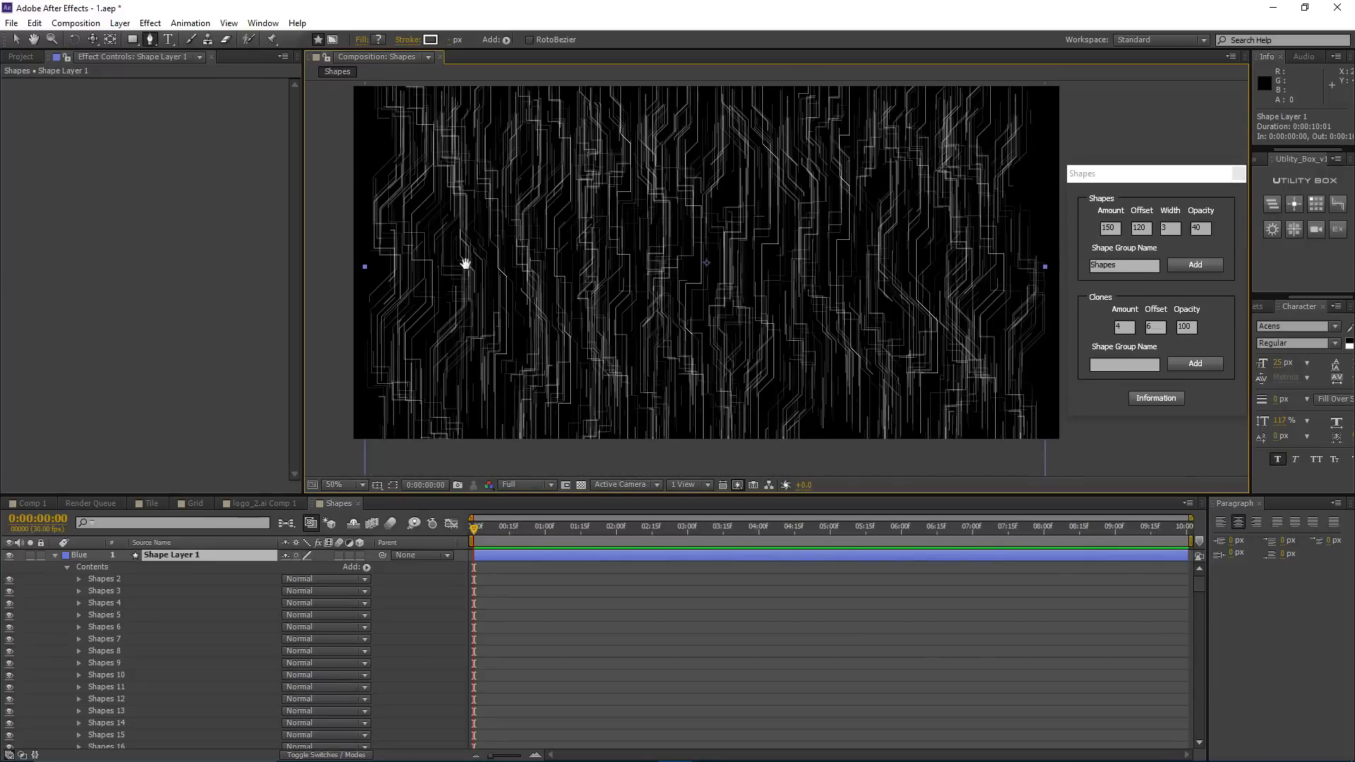
pyautogui.moveTo(463, 263); pyautogui.dragTo(473, 276)
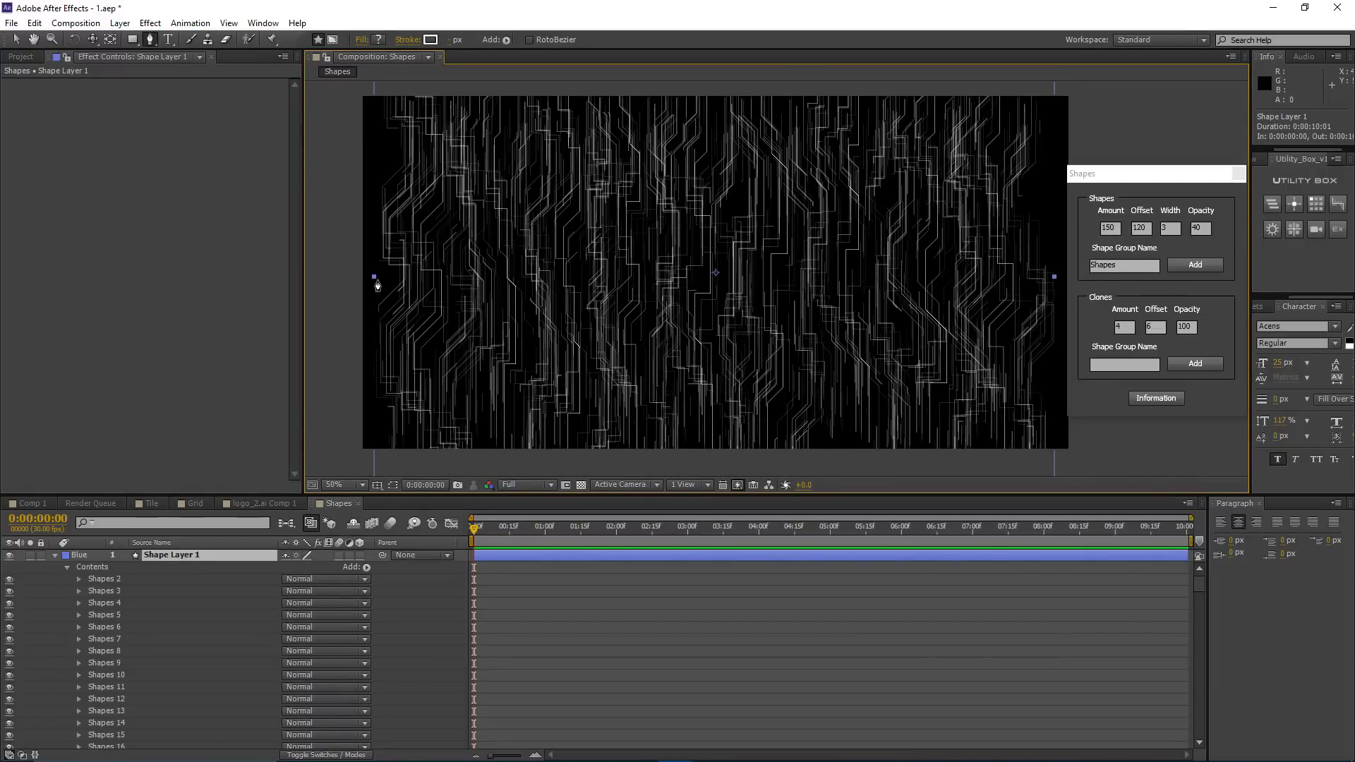
# Step: Close the Shapes dialog, stretch Shape Layer 1 horizontally to 105% with the Selection tool, and collapse its contents
pyautogui.press('v')
pyautogui.click(1238, 174)
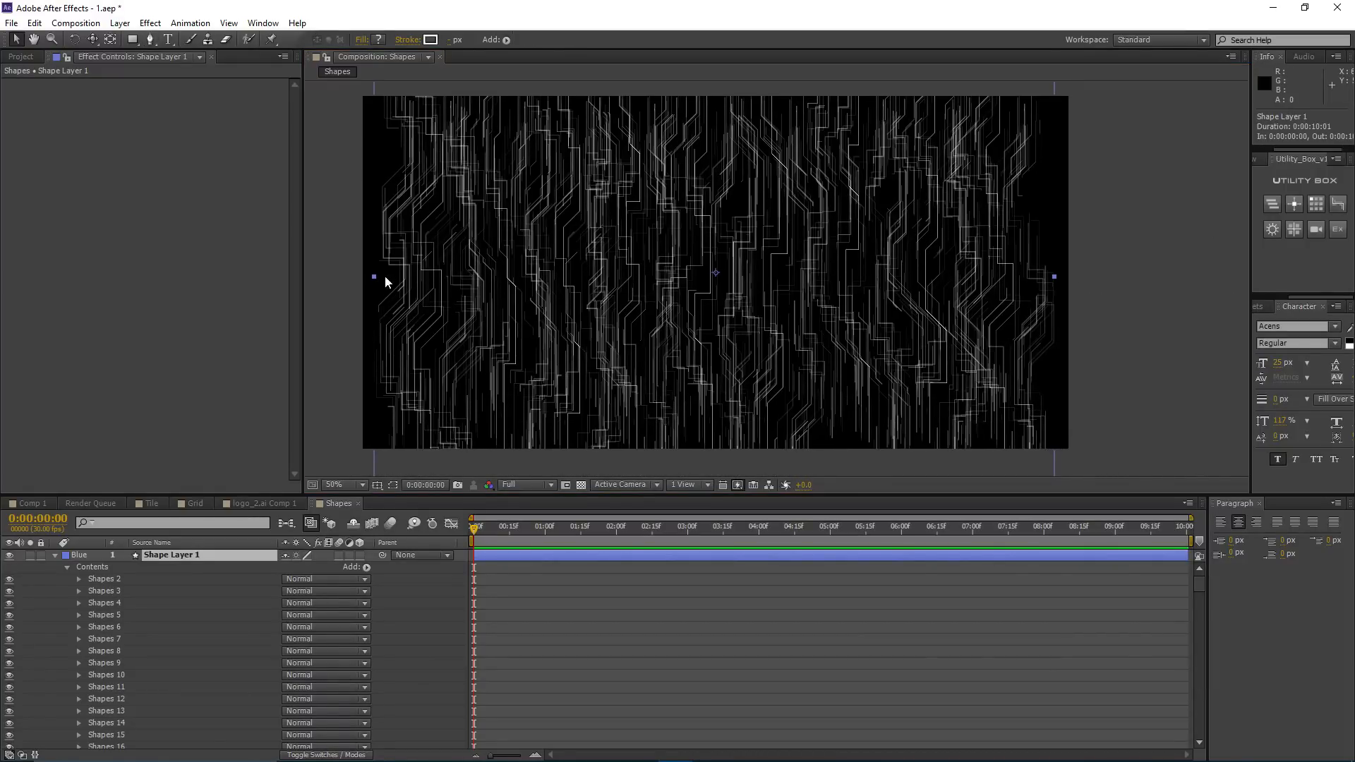
pyautogui.moveTo(374, 277); pyautogui.dragTo(357, 280)
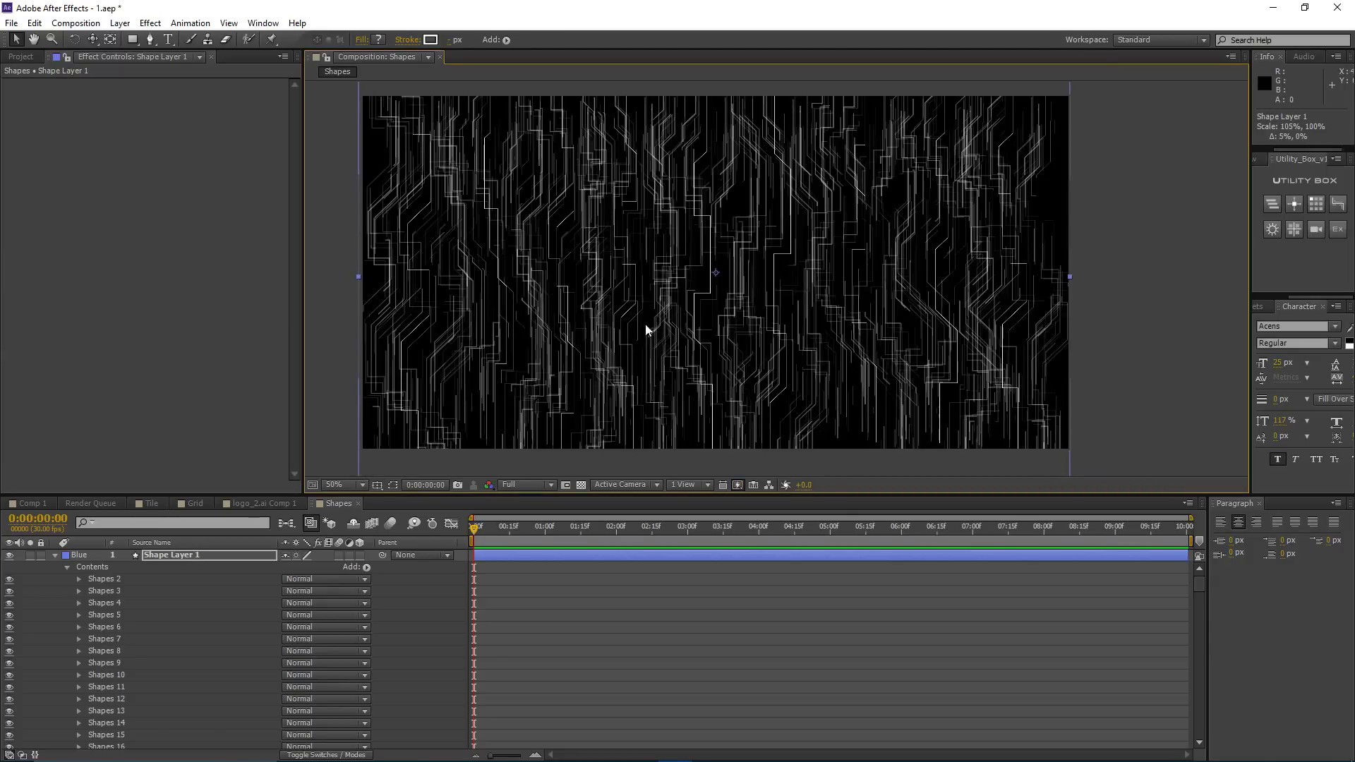
pyautogui.click(55, 556)
pyautogui.click(620, 627)
pyautogui.scroll(-1, 620, 283)
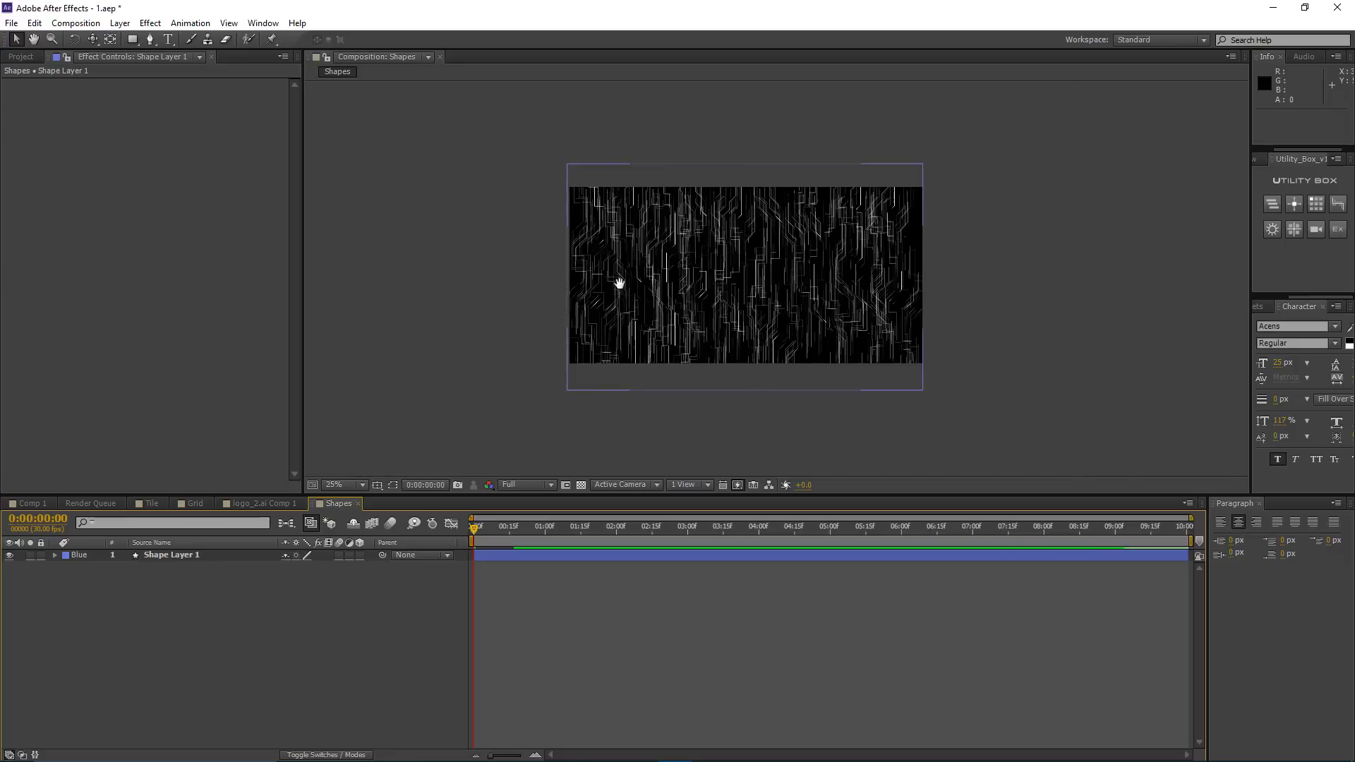
# Step: Create a new composition named Shapes_duplicate with its width doubled to 4000 px
pyautogui.click(76, 23)
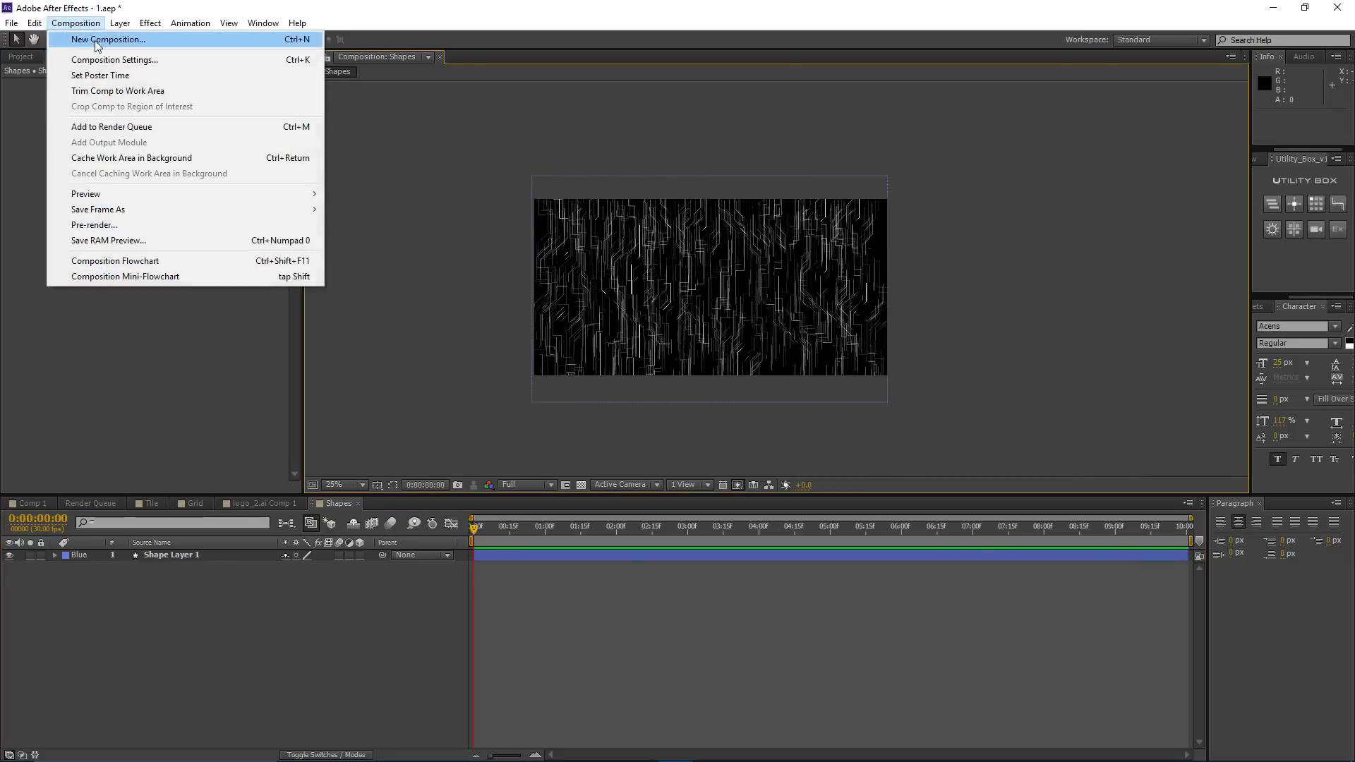
pyautogui.click(135, 39)
pyautogui.moveTo(392, 133); pyautogui.dragTo(1050, 127)
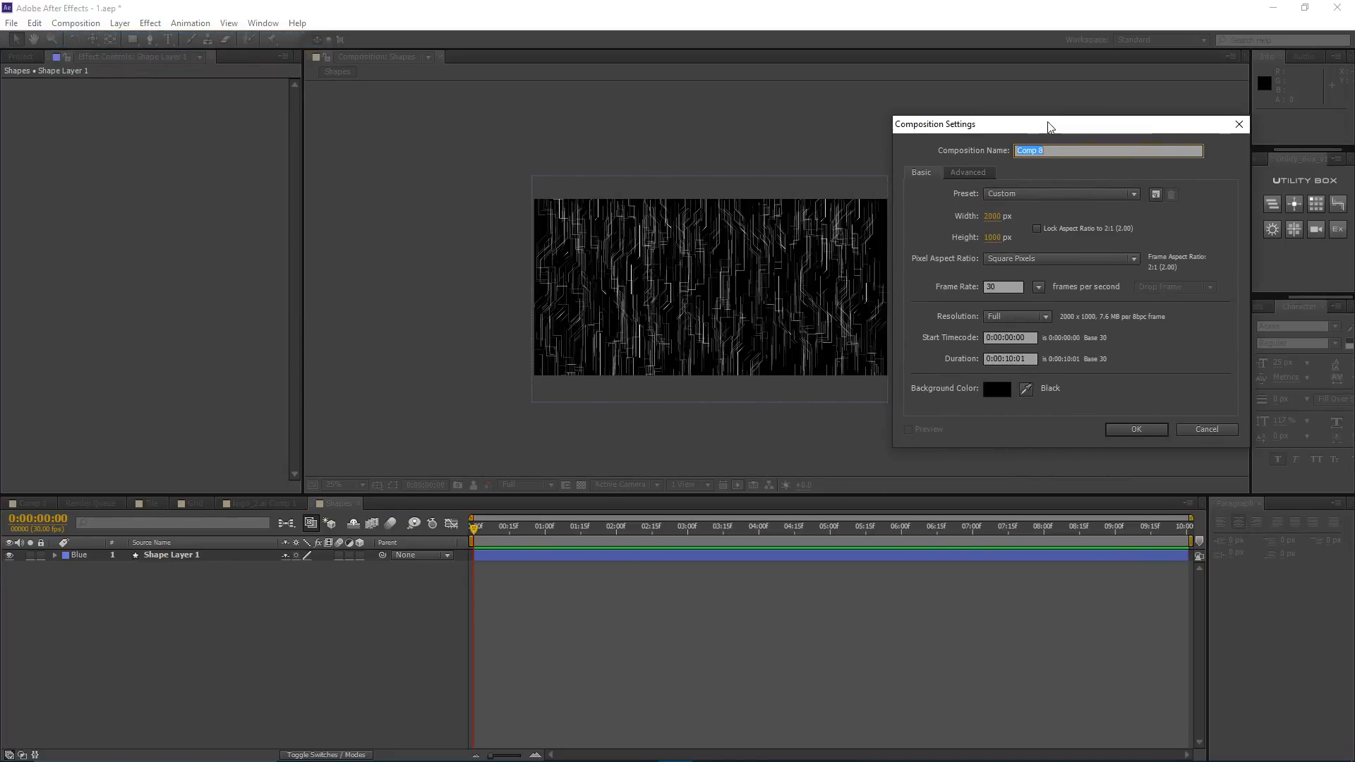
pyautogui.write('Shapes_duplicate')
pyautogui.click(995, 216)
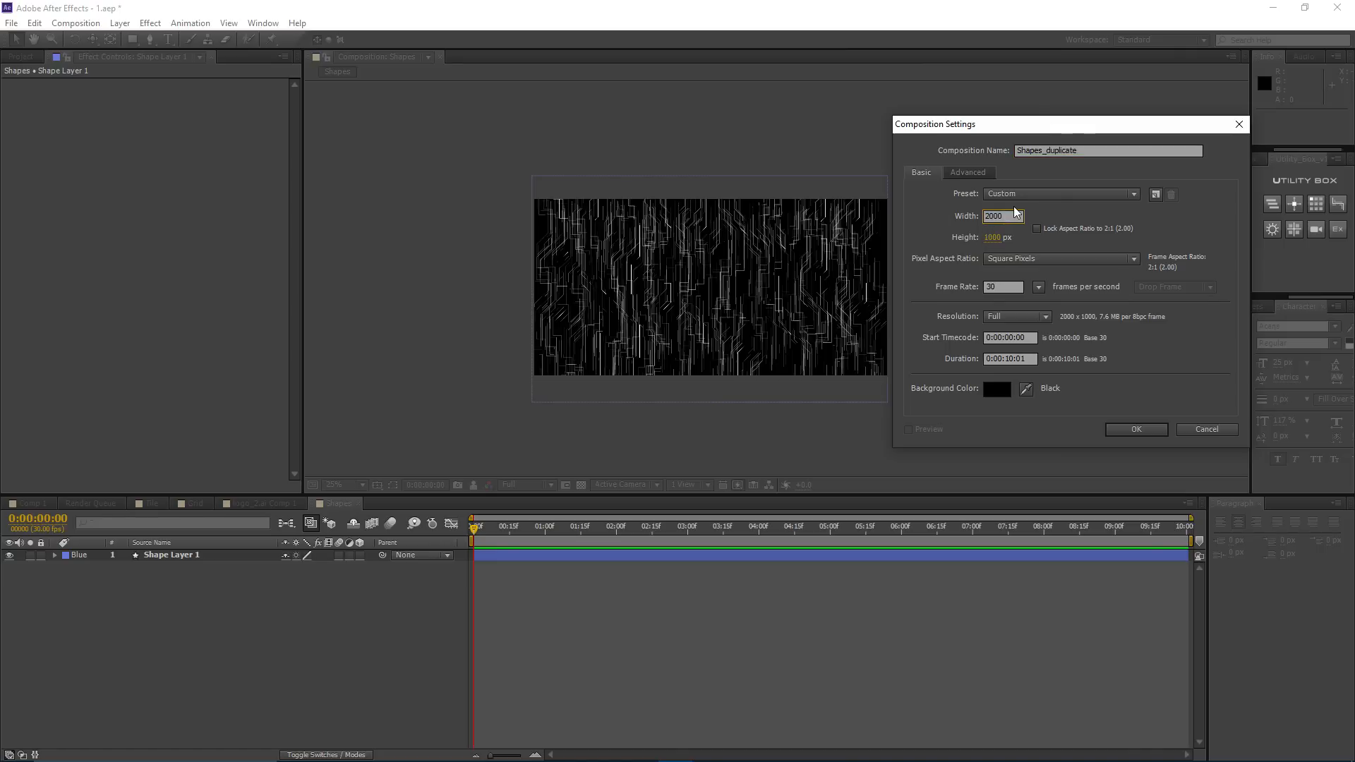
pyautogui.write('*2')
pyautogui.press('Return')
pyautogui.click(1138, 430)
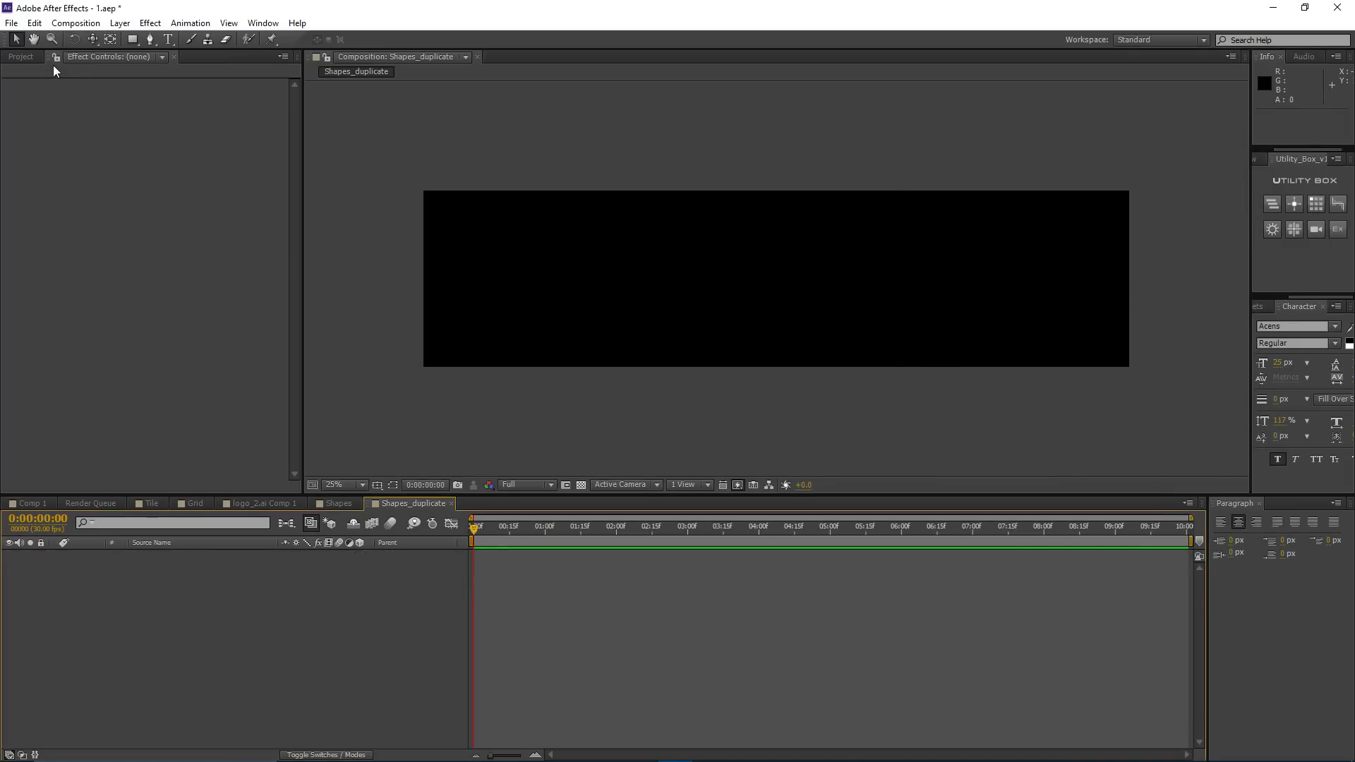
# Step: Add the Shapes composition from the project as a layer in Shapes_duplicate
pyautogui.click(21, 57)
pyautogui.press('Up')
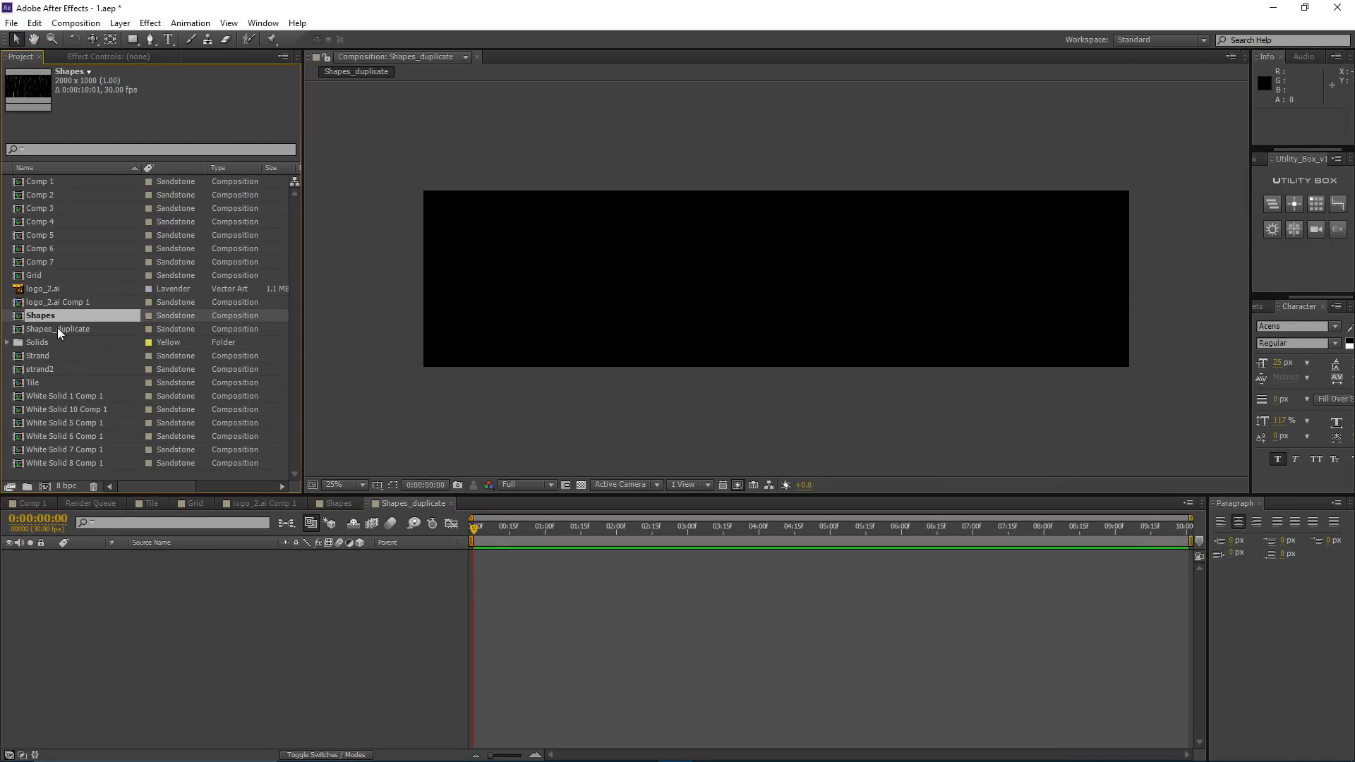
pyautogui.moveTo(41, 316); pyautogui.dragTo(248, 595)
# Step: Apply the Motion Tile effect to the Shapes layer
pyautogui.click(129, 57)
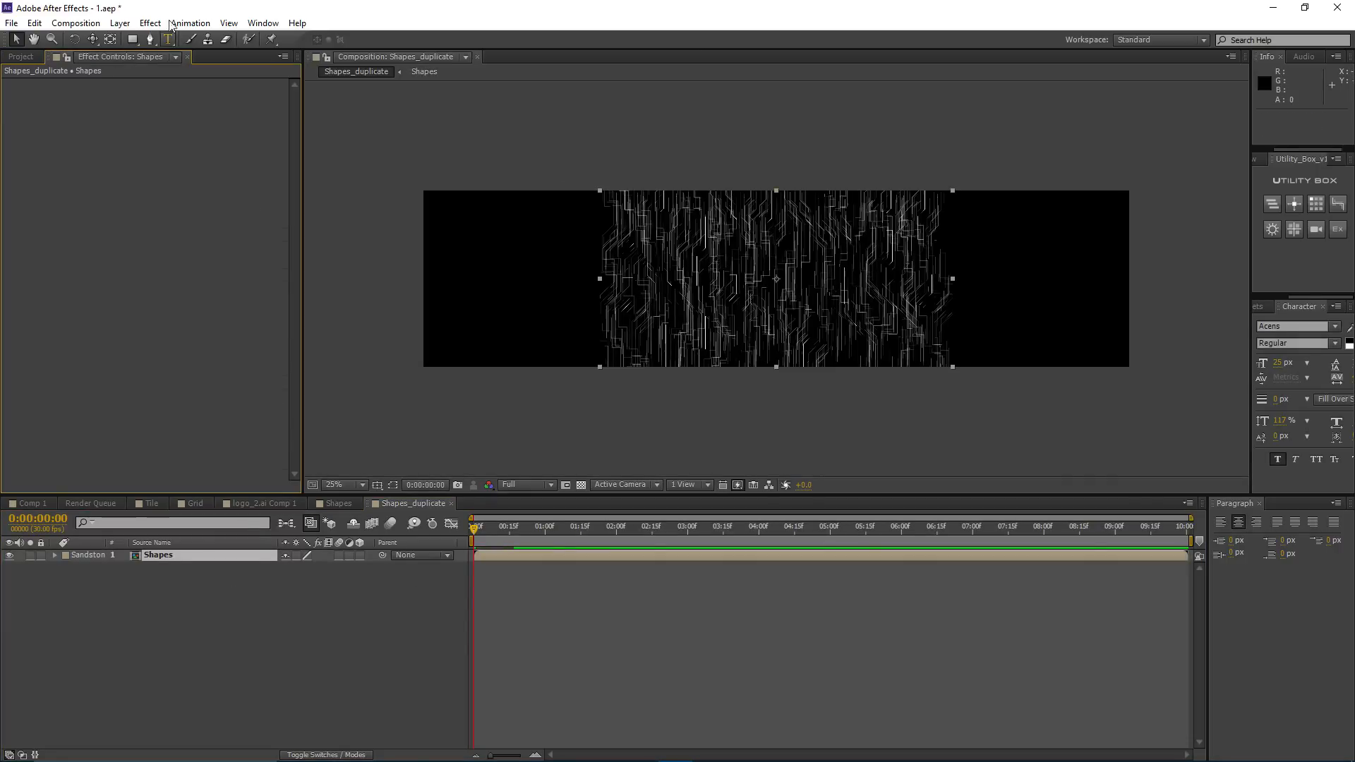
pyautogui.click(148, 23)
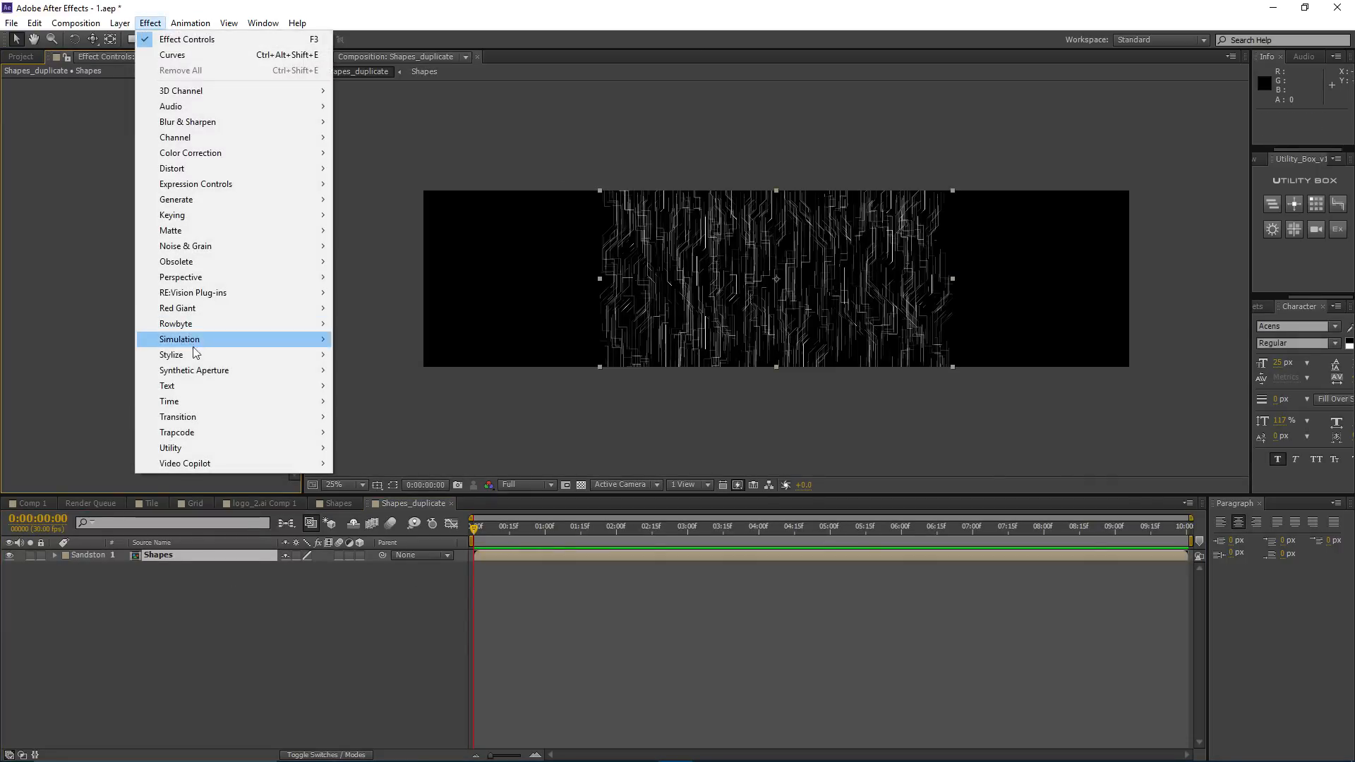
pyautogui.moveTo(192, 354)
pyautogui.click(409, 604)
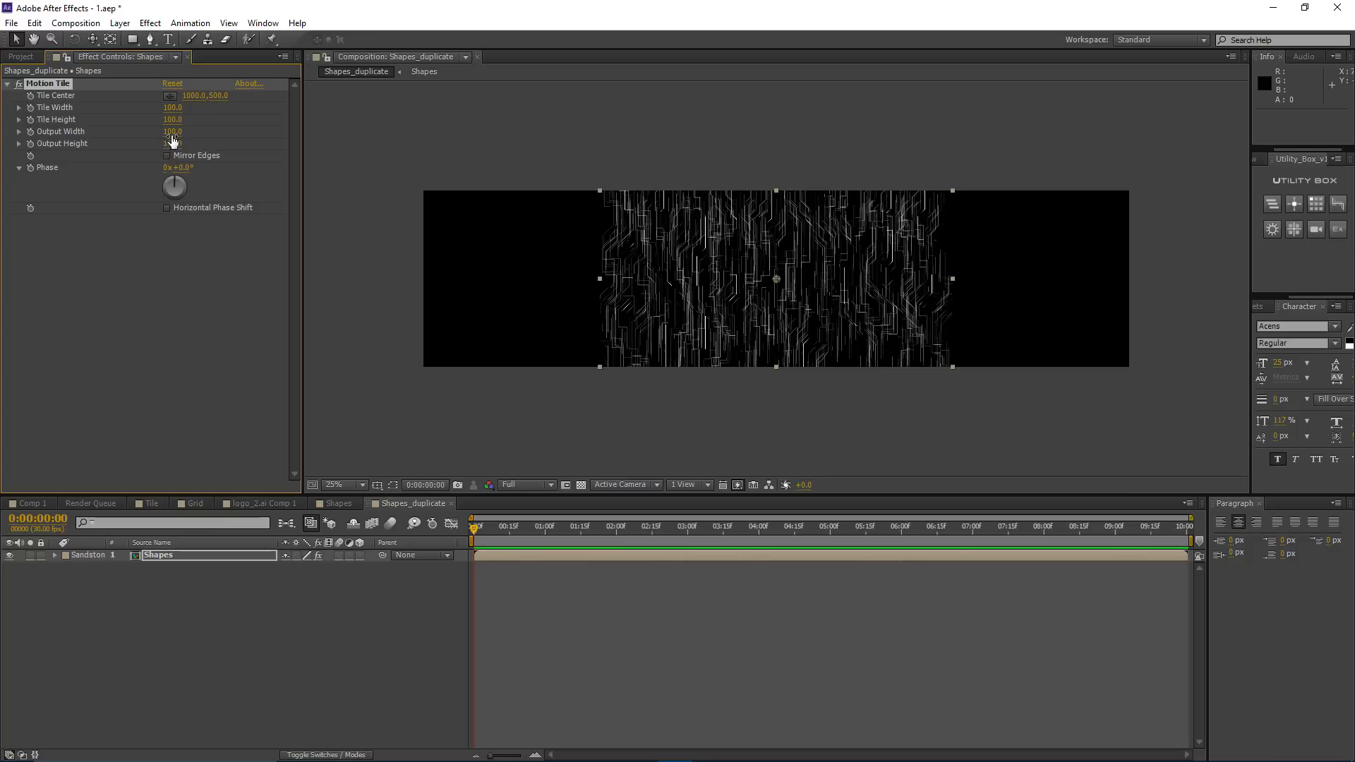
# Step: Set Motion Tile's Output Width to 200 so the line pattern fills the whole composition
pyautogui.moveTo(174, 131)
pyautogui.mouseDown()
pyautogui.moveTo(186, 129)
pyautogui.moveTo(171, 132)
pyautogui.mouseUp()
pyautogui.scroll(1, 583, 257)
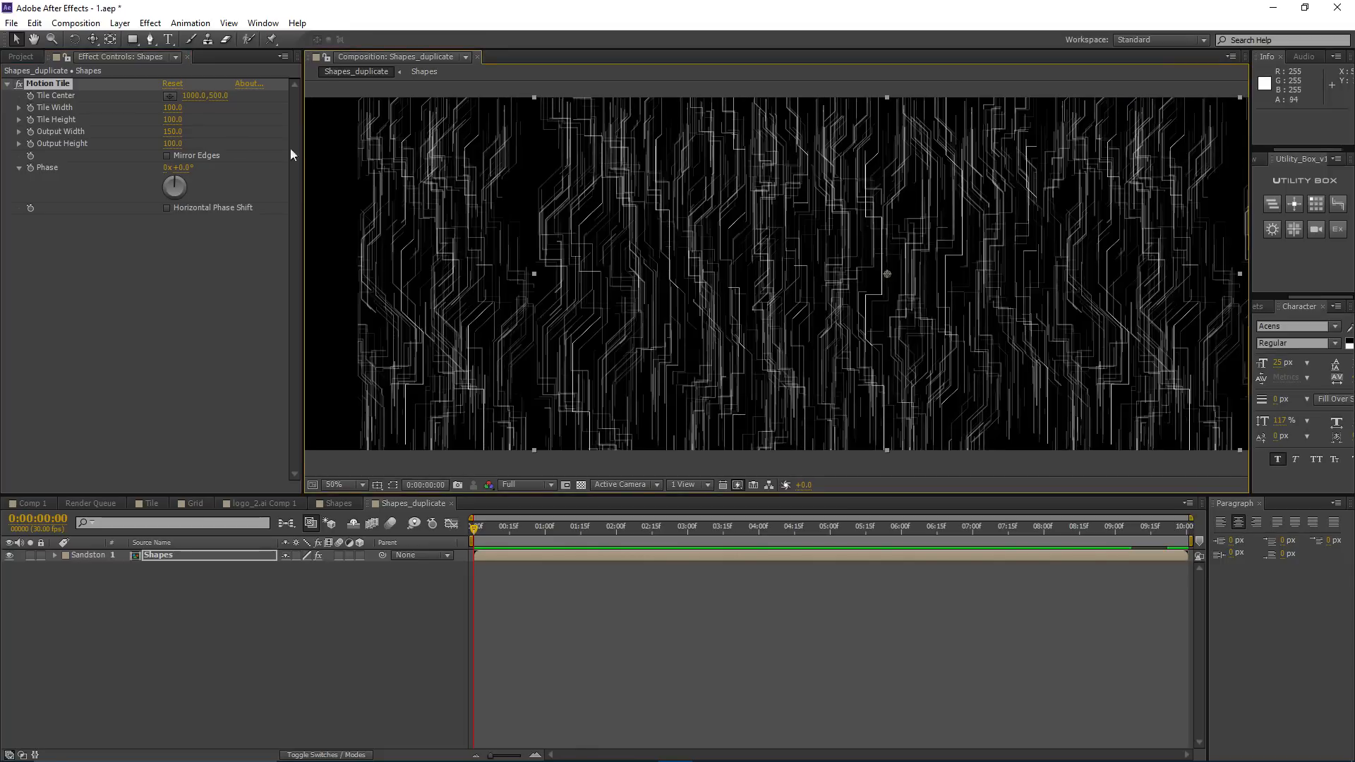
pyautogui.scroll(-2, 678, 265)
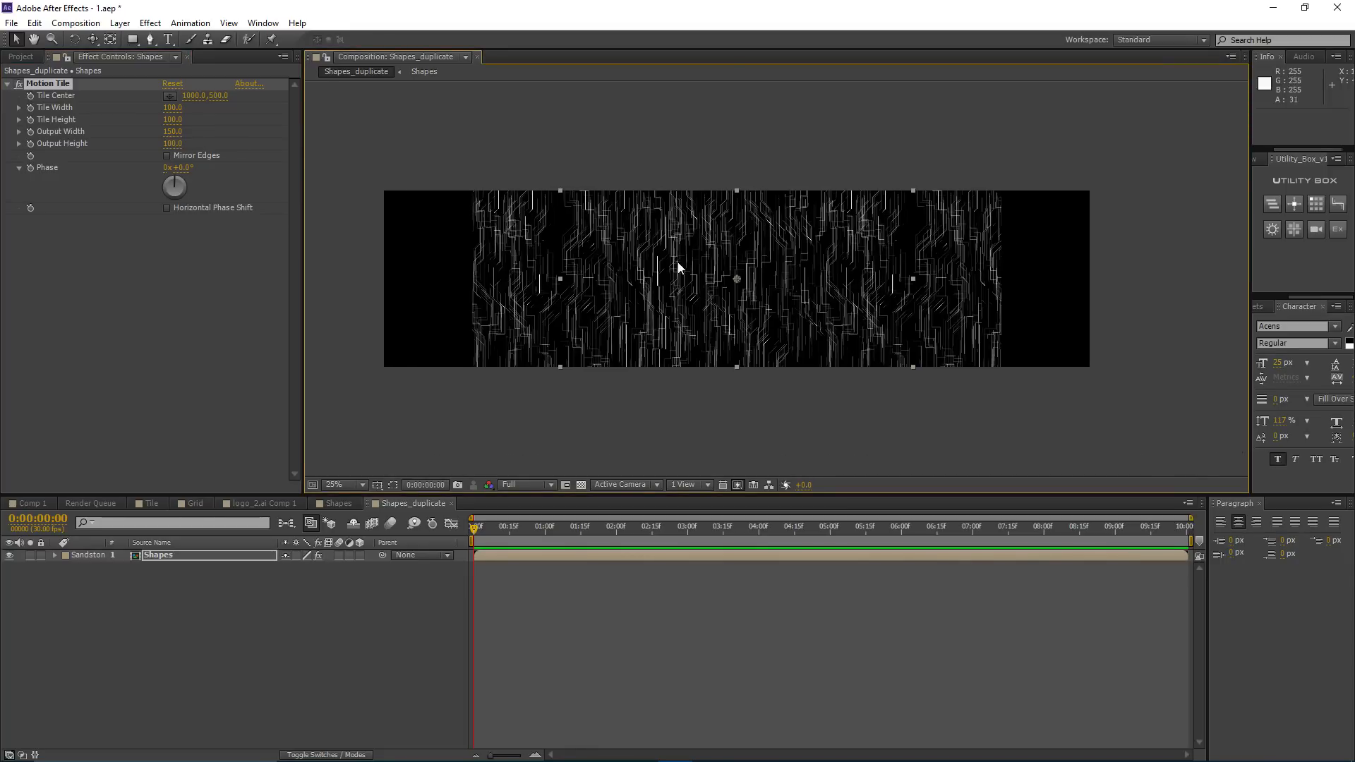
pyautogui.click(173, 132)
pyautogui.write('200')
pyautogui.press('Return')
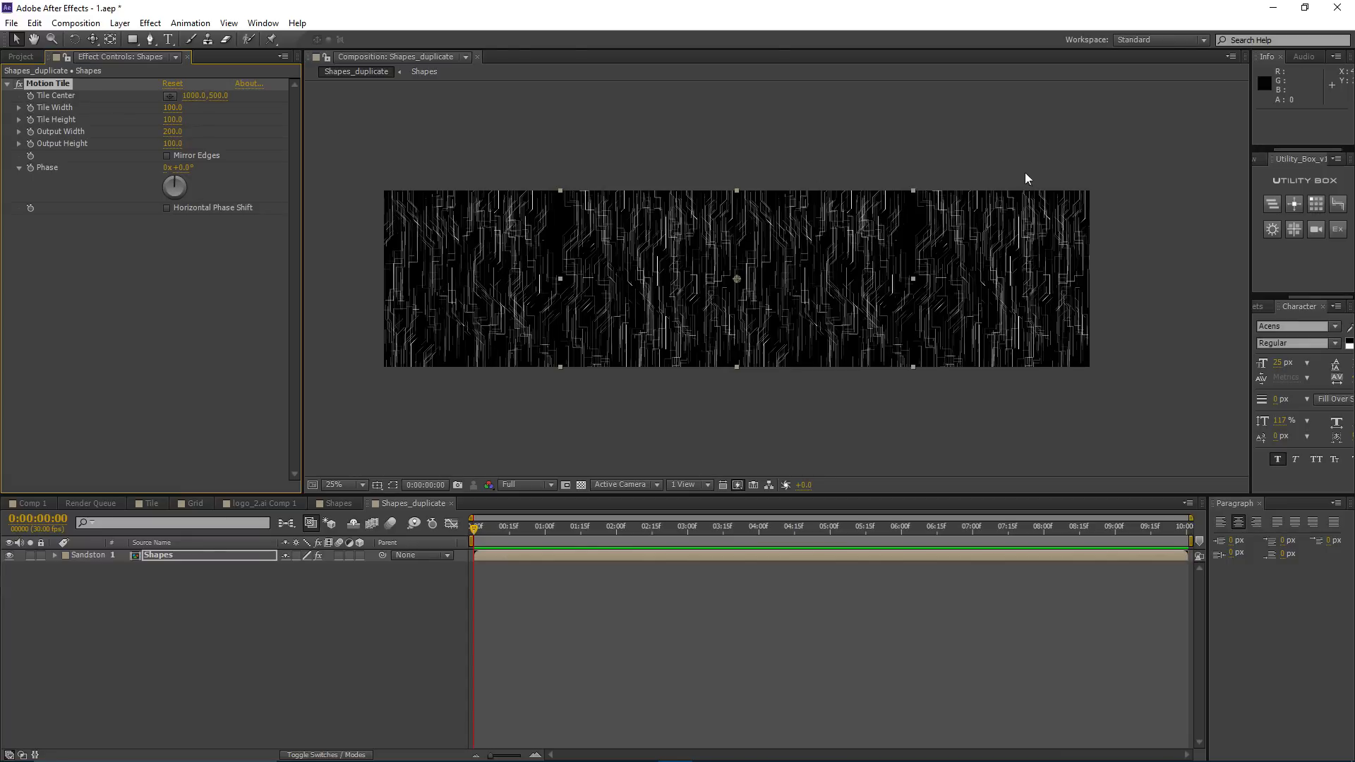
# Step: Examine the tiled line pattern across the composition, especially the seams between the repeated tiles
pyautogui.moveTo(683, 252); pyautogui.dragTo(694, 252)
pyautogui.scroll(2, 552, 261)
pyautogui.moveTo(552, 262); pyautogui.dragTo(358, 287)
pyautogui.moveTo(761, 202); pyautogui.dragTo(627, 169)
pyautogui.moveTo(737, 164); pyautogui.dragTo(877, 200)
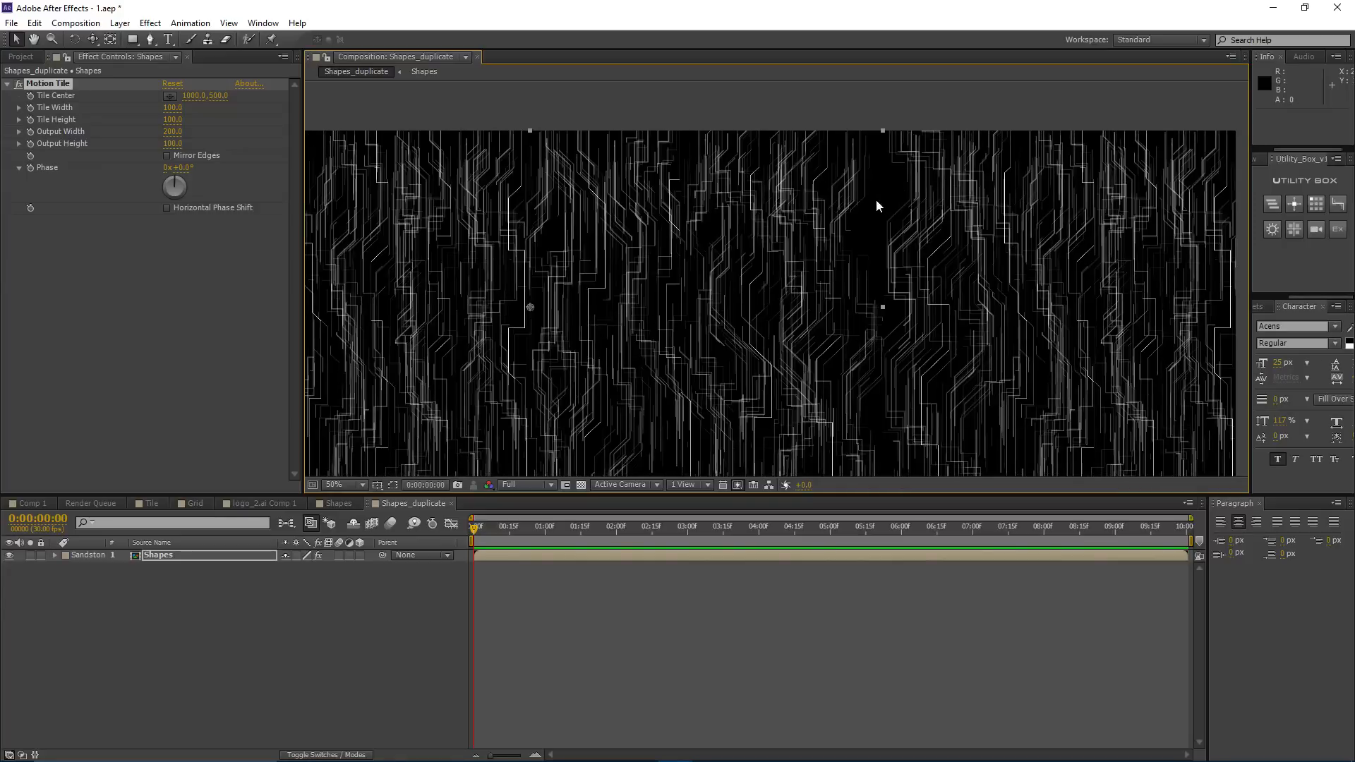
pyautogui.moveTo(874, 304); pyautogui.dragTo(634, 202)
pyautogui.press(',')
pyautogui.moveTo(690, 236); pyautogui.dragTo(534, 226)
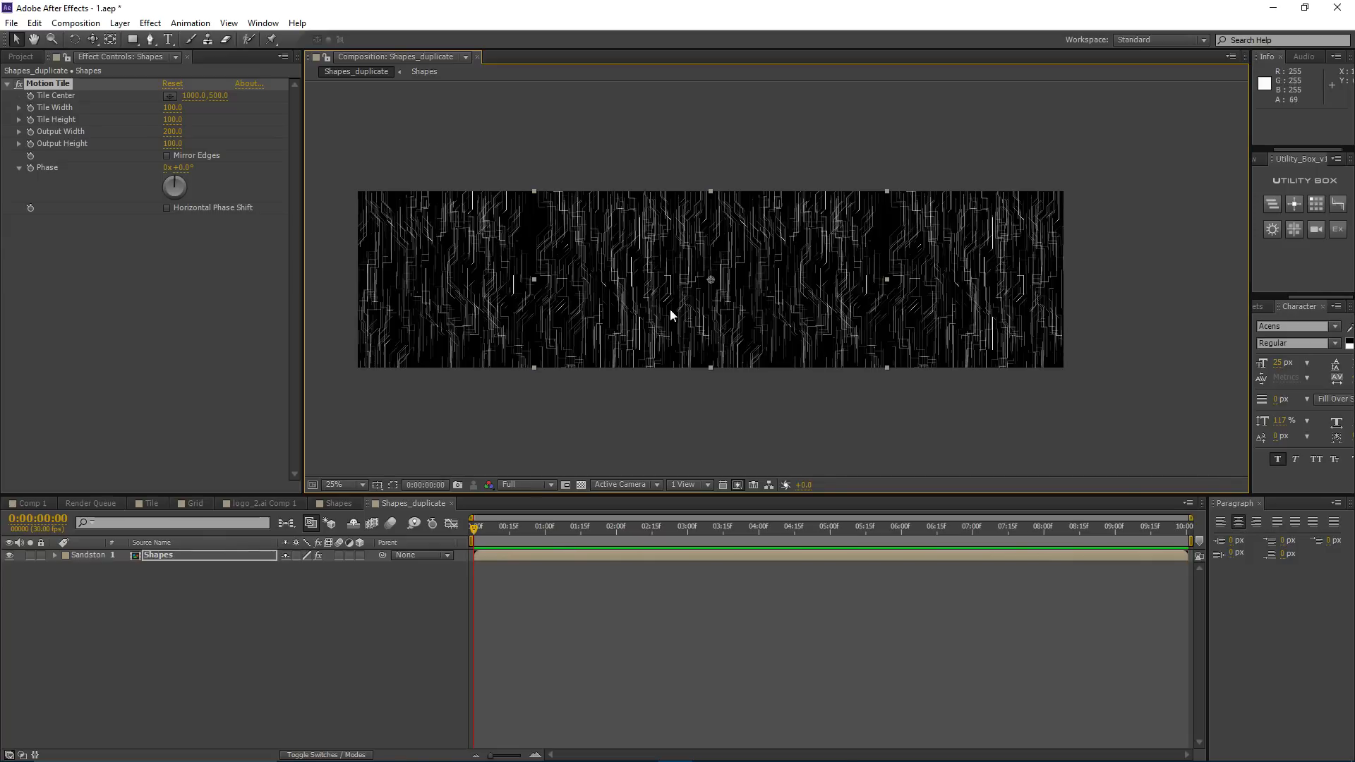
pyautogui.click(520, 587)
pyautogui.moveTo(475, 530); pyautogui.dragTo(439, 540)
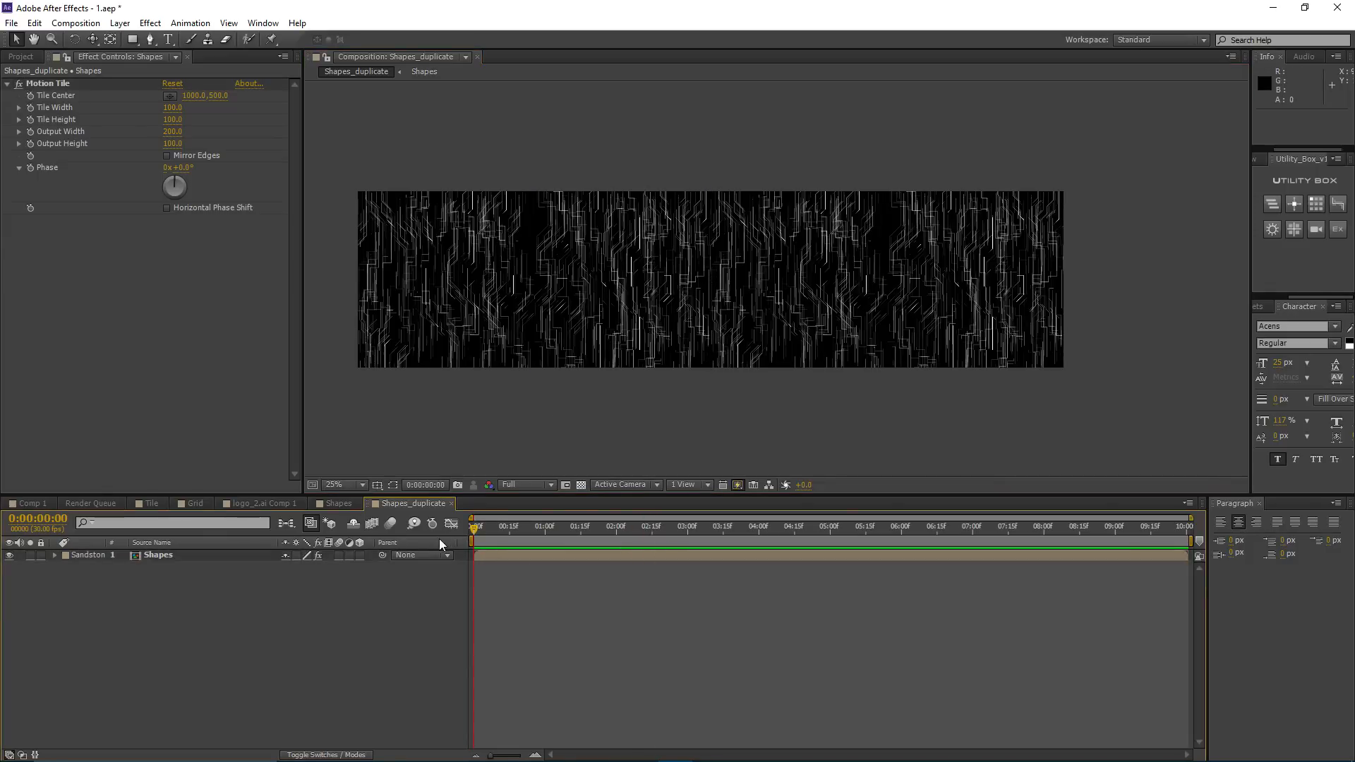
# Step: Create a new composition named Main_Comp with a size of 1920 by 1080 px
pyautogui.click(63, 23)
pyautogui.click(88, 40)
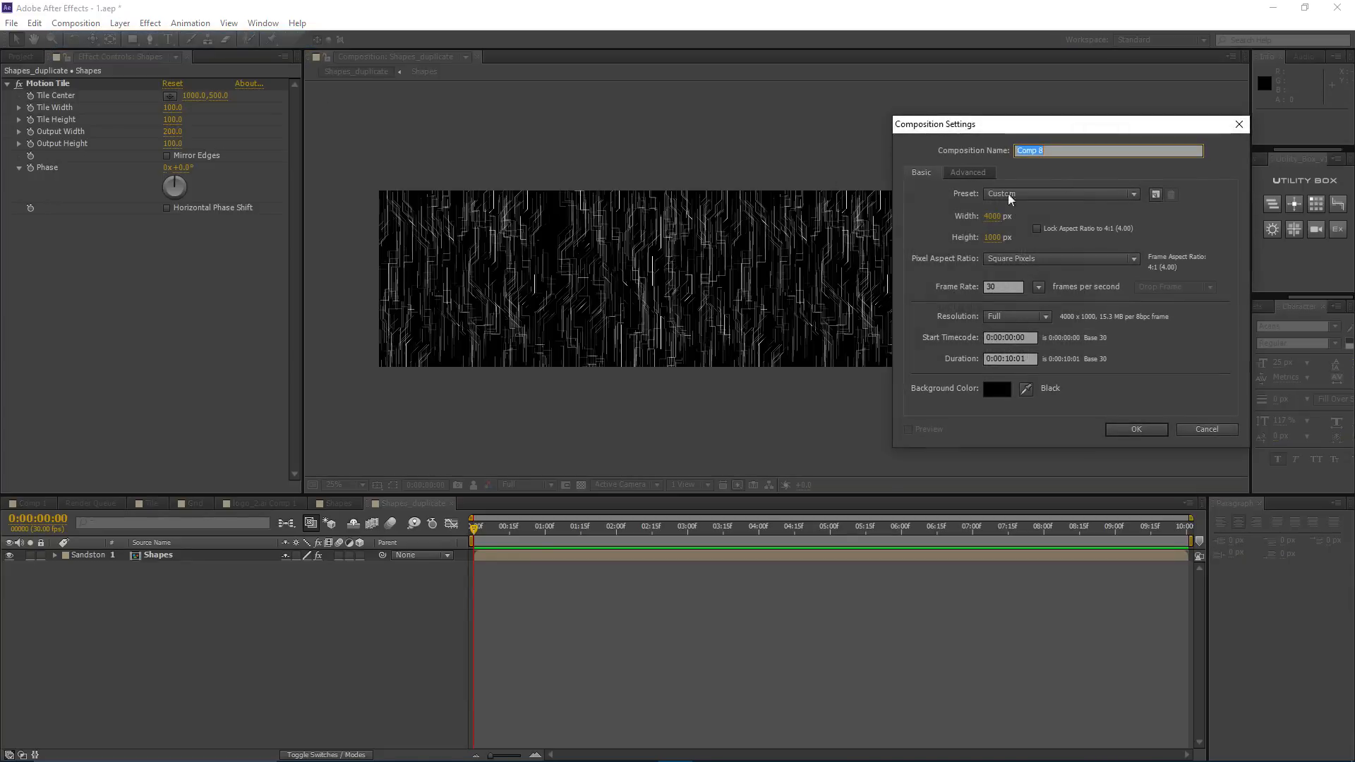
pyautogui.write('Main_')
pyautogui.click(992, 216)
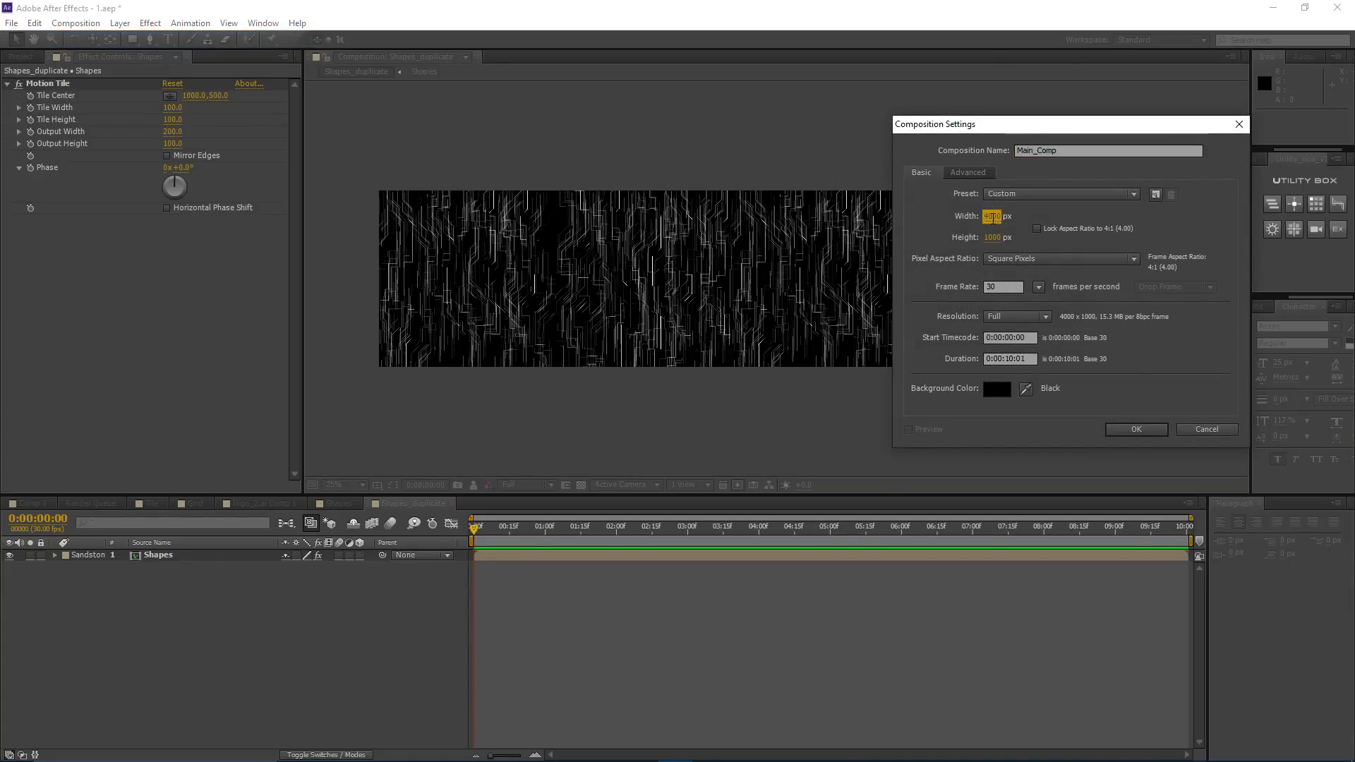
pyautogui.write('1920')
pyautogui.press('Tab')
pyautogui.write('1080')
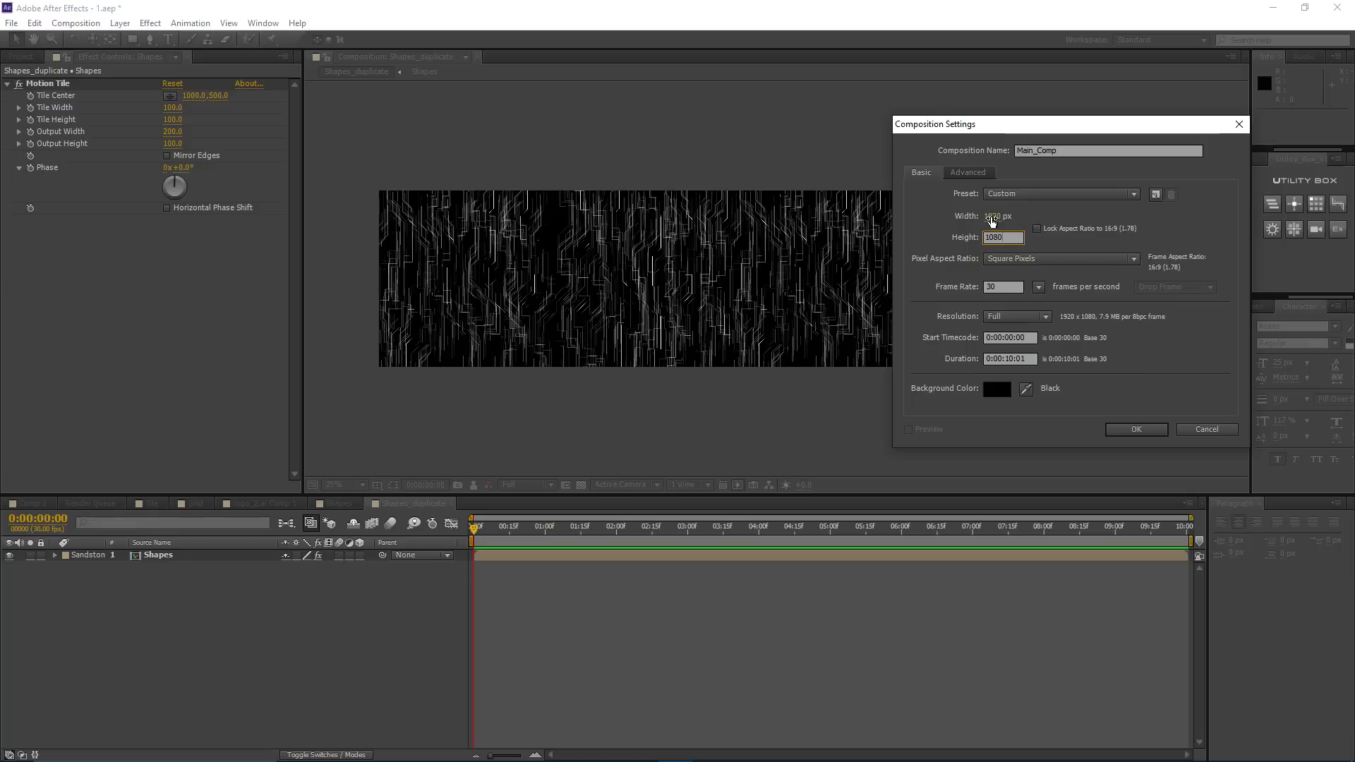
pyautogui.click(1124, 427)
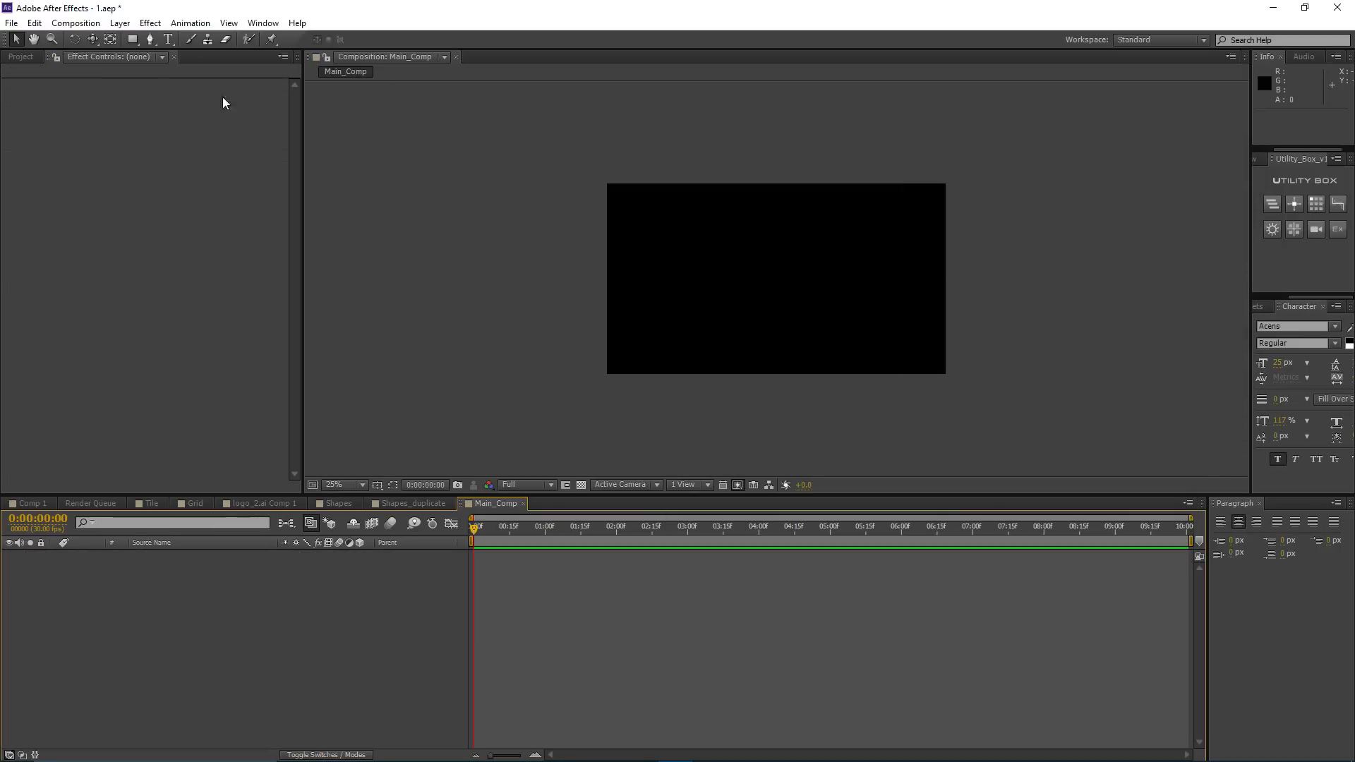
# Step: Add Shapes_duplicate from the project as a layer in Main_Comp and apply the Polar Coordinates effect to it
pyautogui.click(28, 57)
pyautogui.moveTo(62, 342); pyautogui.dragTo(120, 592)
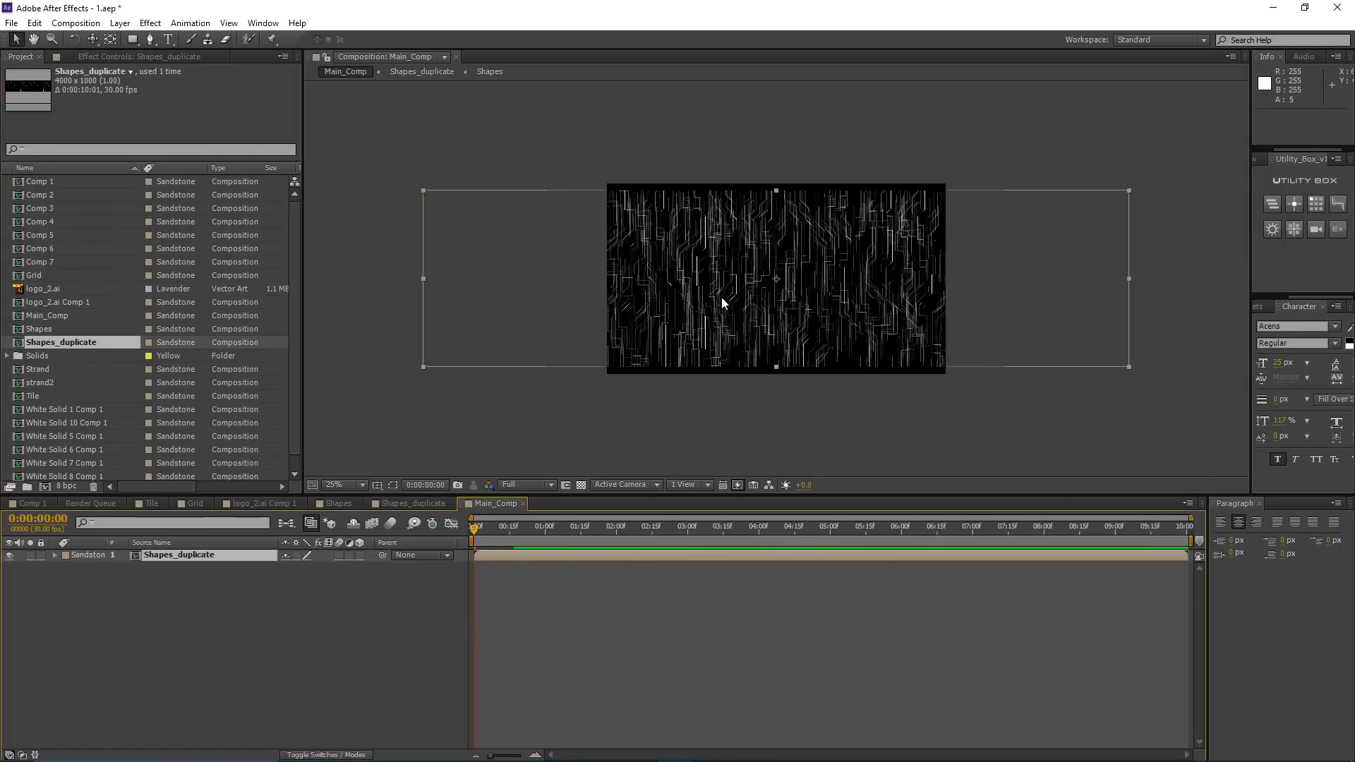
pyautogui.click(145, 24)
pyautogui.moveTo(205, 169)
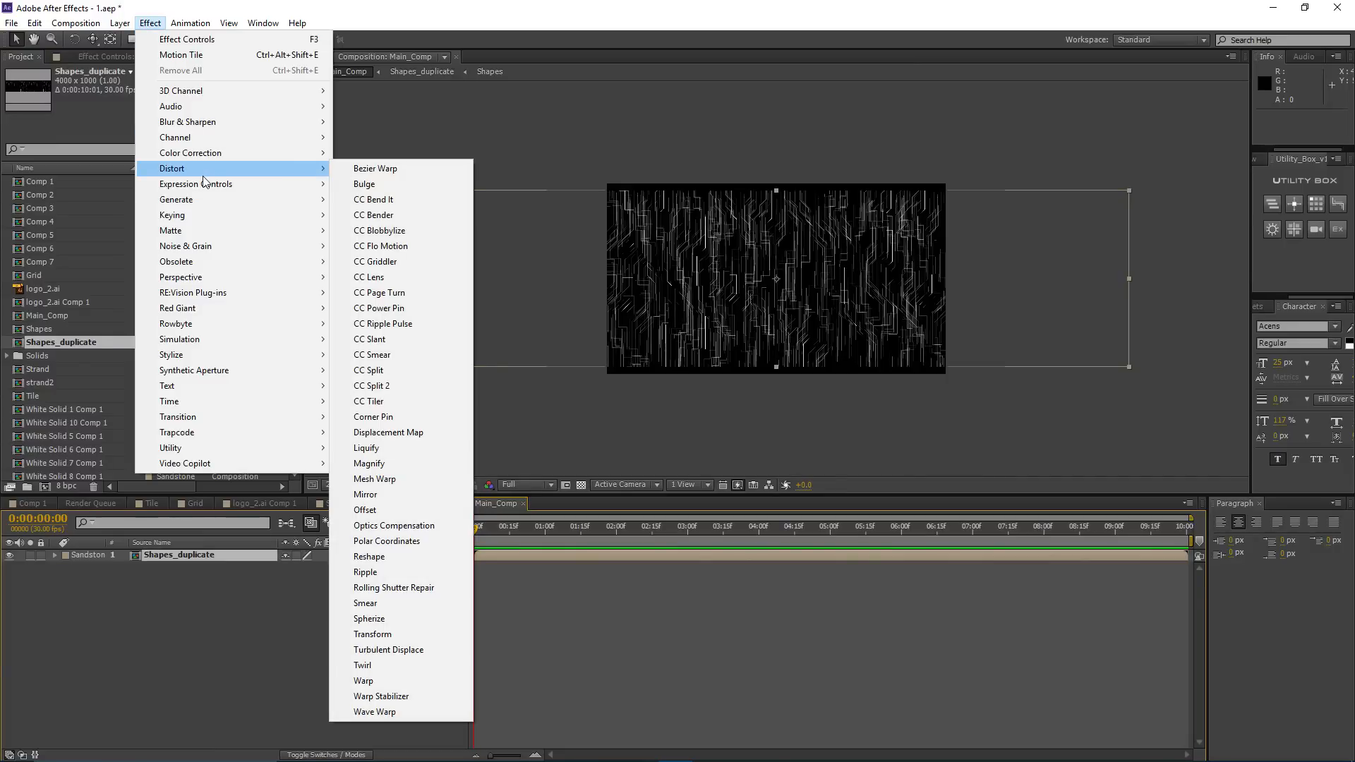
pyautogui.click(390, 542)
# Step: Set Polar Coordinates to Rect to Polar conversion with Interpolation at 100%
pyautogui.click(197, 109)
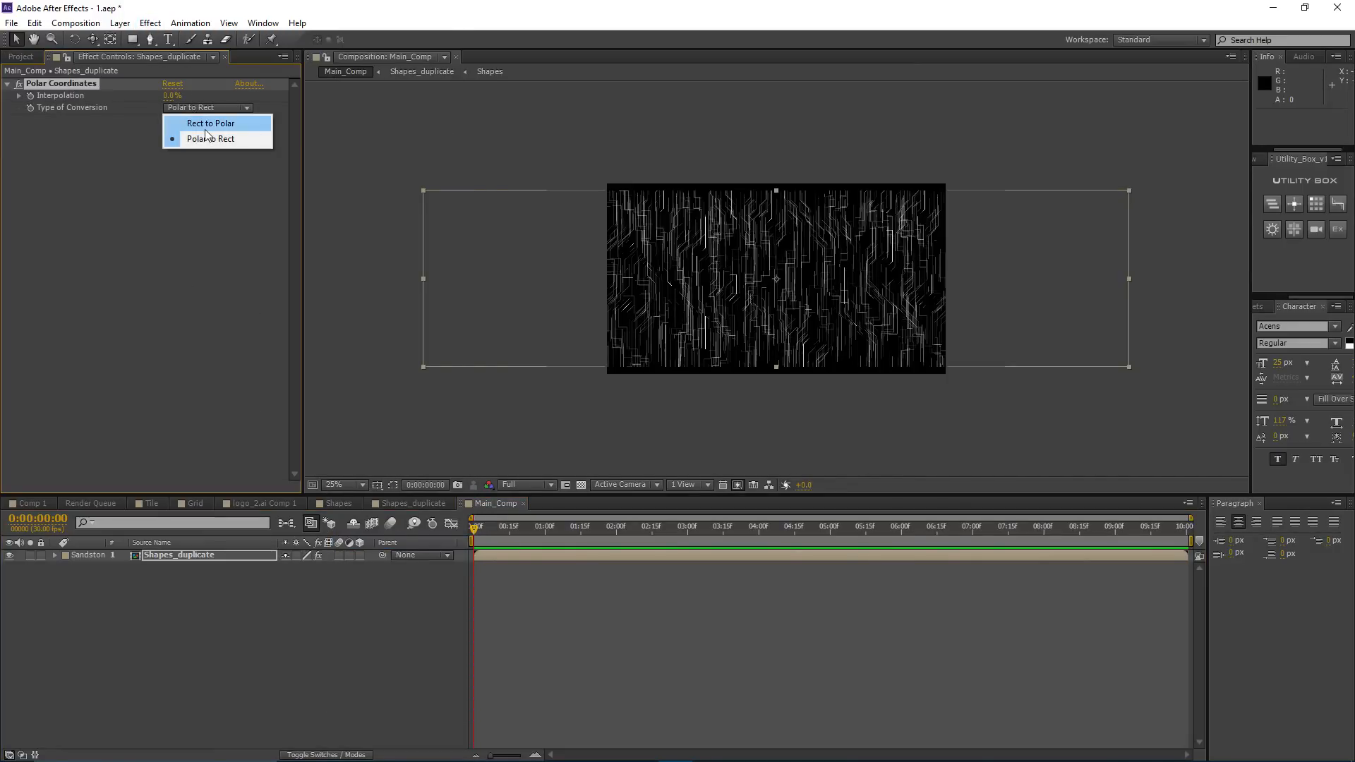
pyautogui.click(206, 126)
pyautogui.click(172, 96)
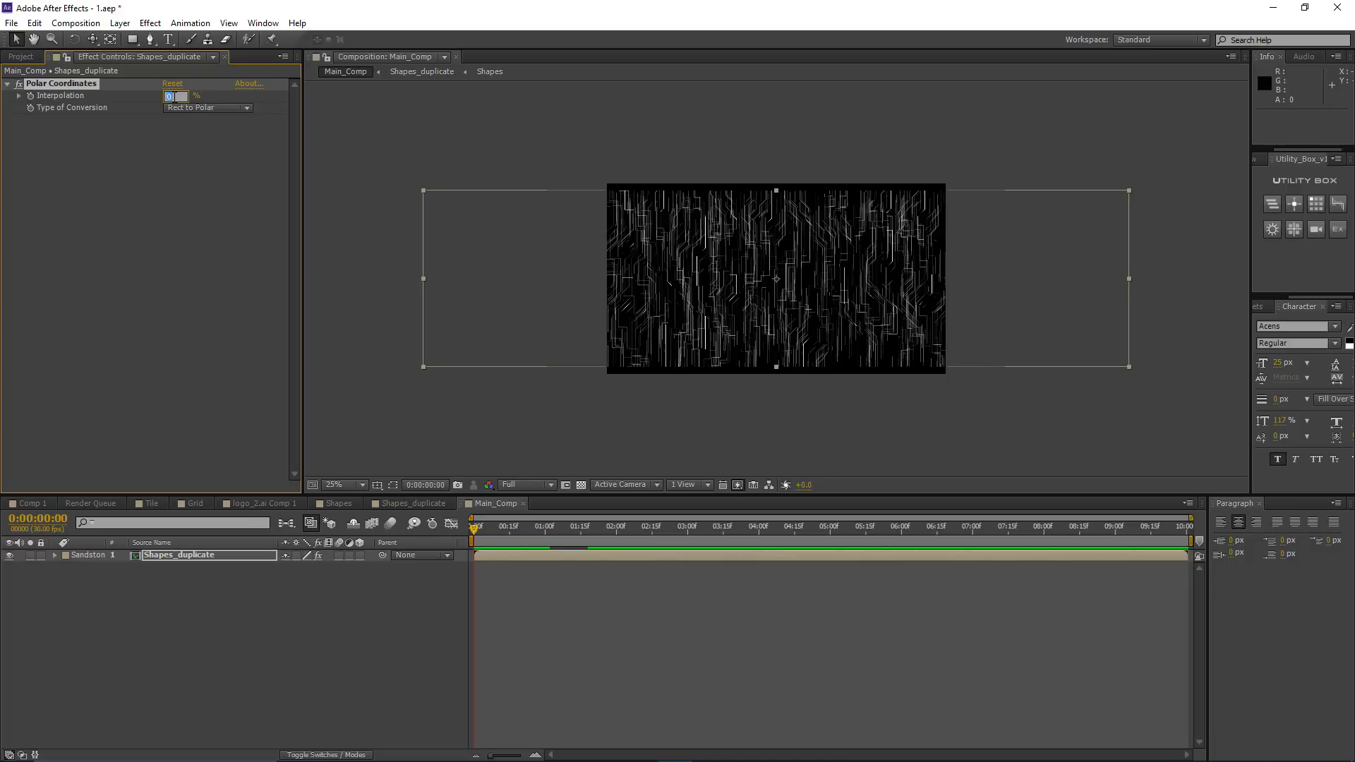
pyautogui.write('100')
pyautogui.press('Return')
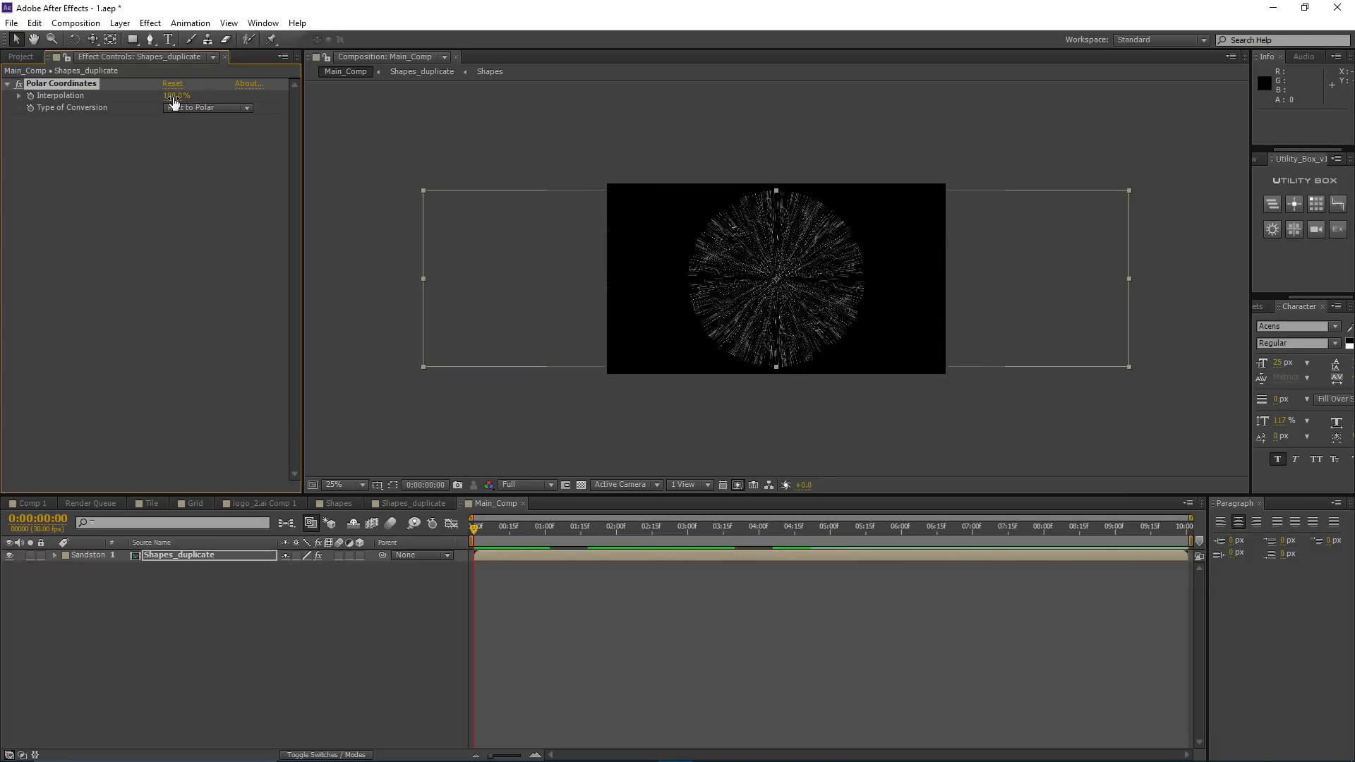
pyautogui.press('.')
pyautogui.moveTo(765, 260); pyautogui.dragTo(687, 249)
pyautogui.scroll(2, 687, 249)
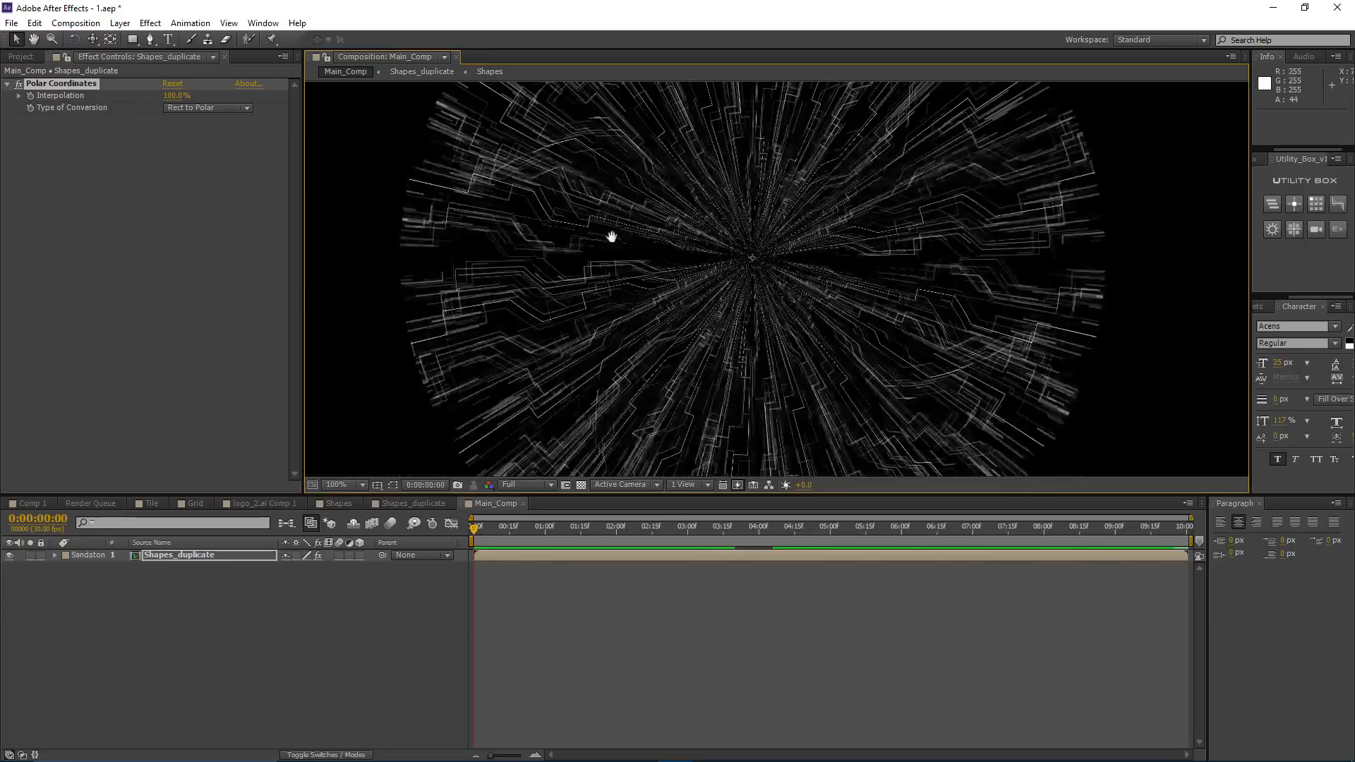
pyautogui.scroll(-2, 642, 254)
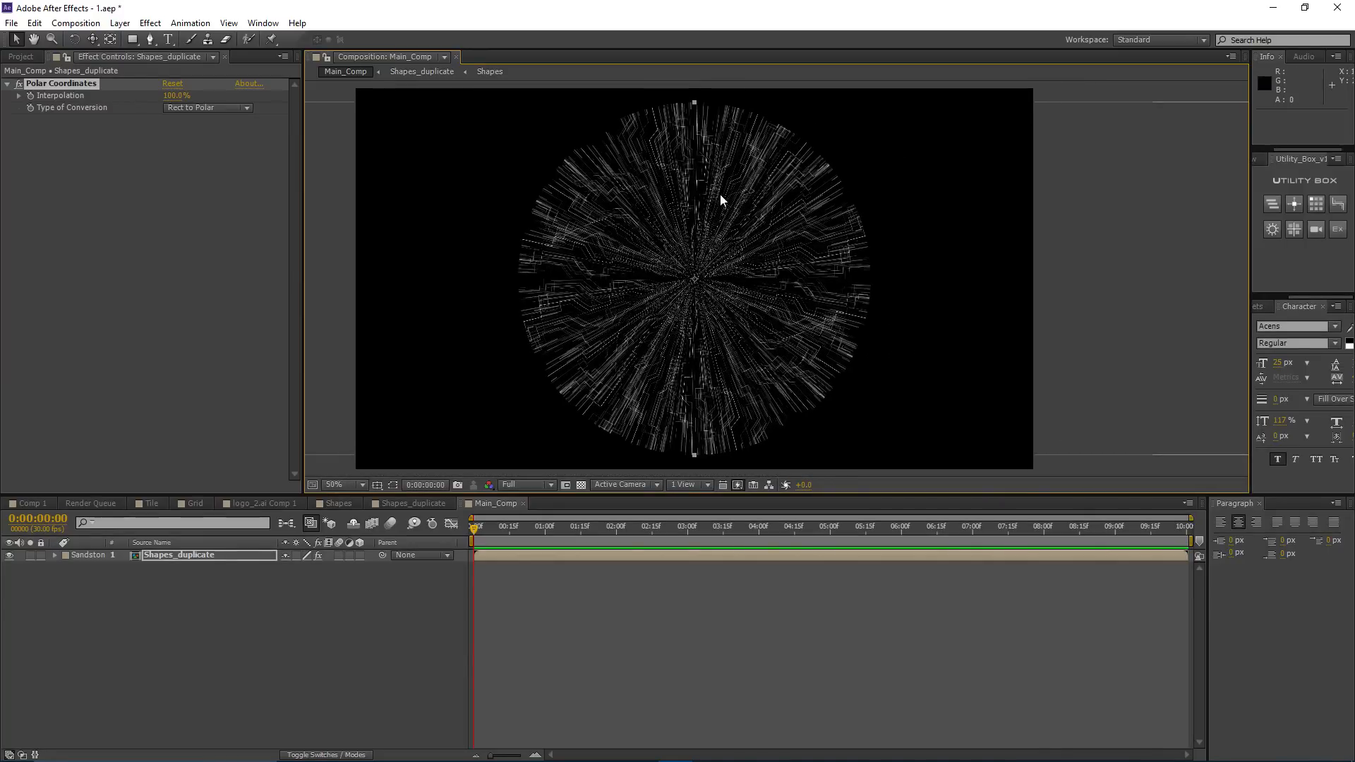
# Step: Scale the Shapes_duplicate layer up to 206% so the radial line pattern fills the Main_Comp frame
pyautogui.click(226, 561)
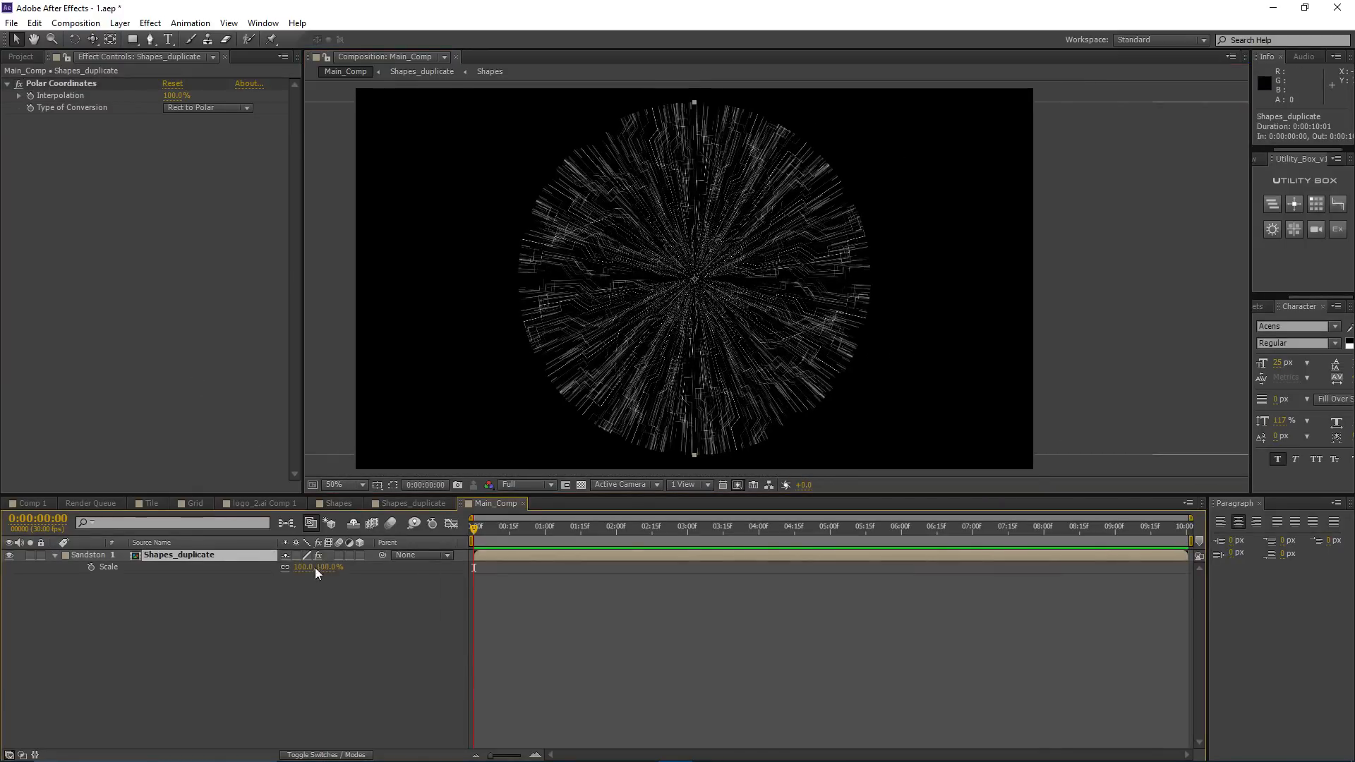
pyautogui.moveTo(315, 568)
pyautogui.mouseDown()
pyautogui.moveTo(366, 566)
pyautogui.moveTo(313, 569)
pyautogui.mouseUp()
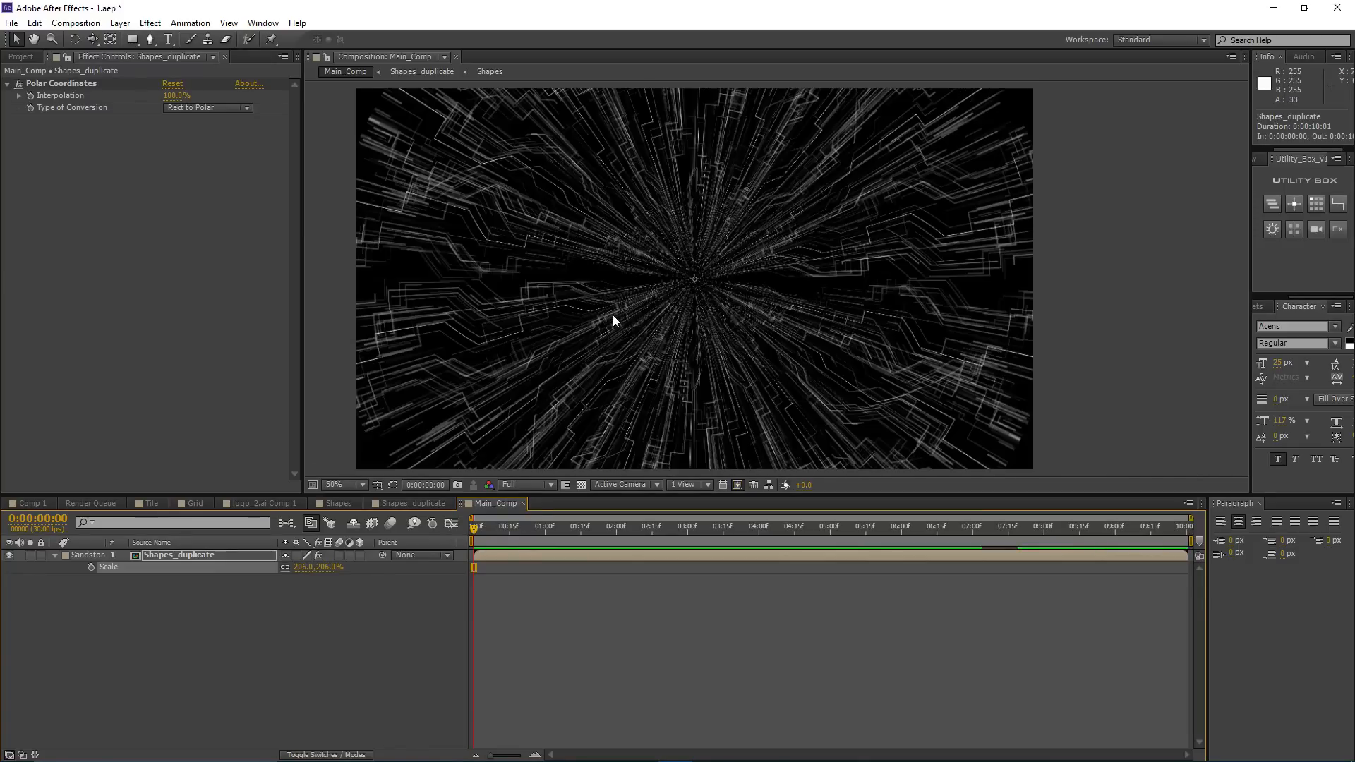
pyautogui.moveTo(626, 299); pyautogui.dragTo(641, 294)
pyautogui.scroll(-1, 600, 310)
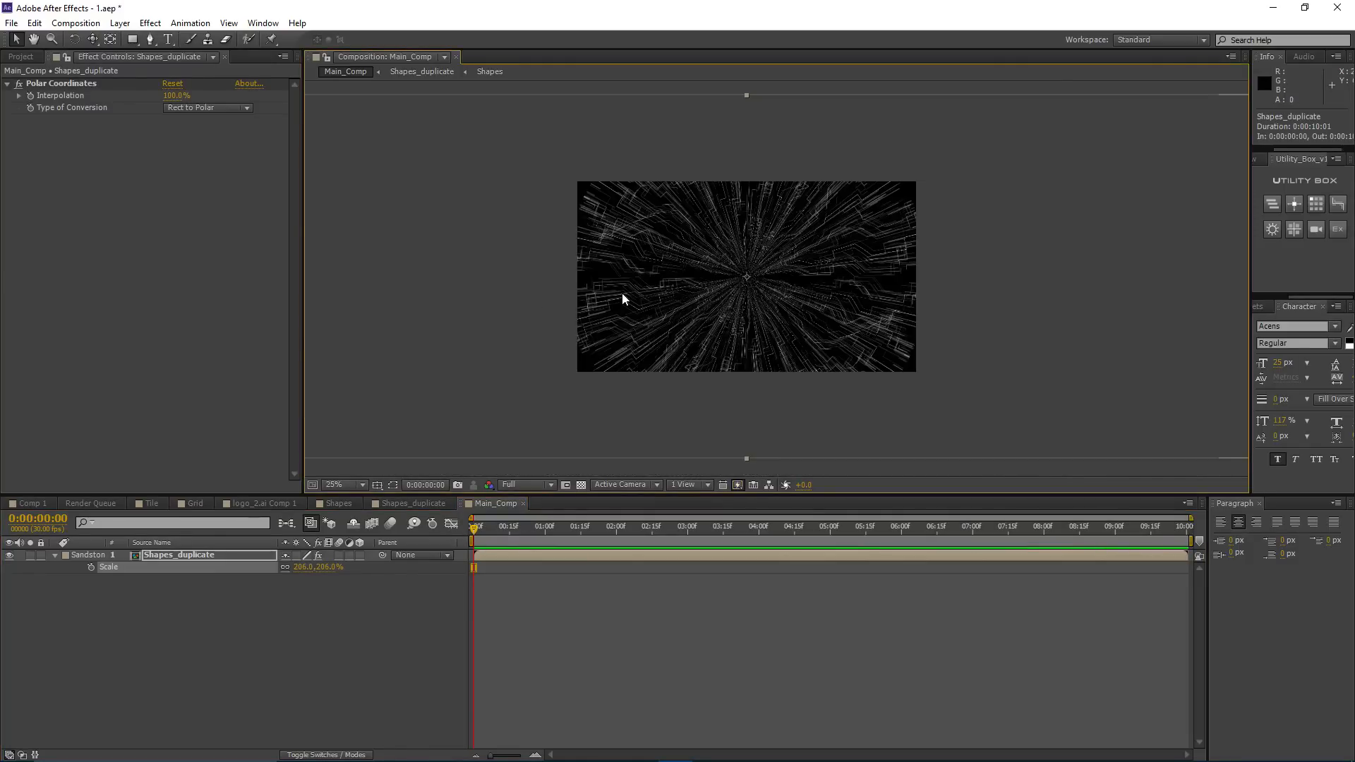
pyautogui.scroll(1, 588, 304)
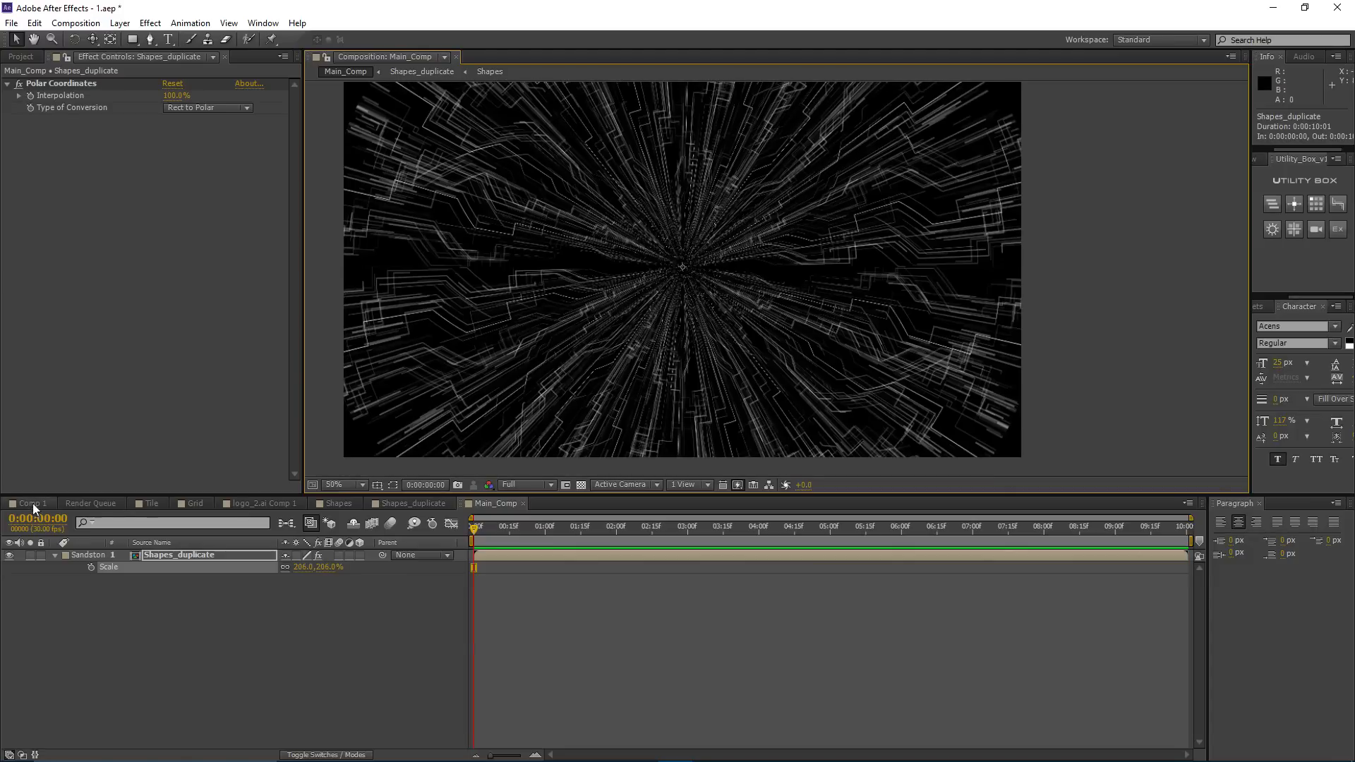
# Step: Open the nested Shapes_duplicate composition from its layer in Main_Comp and inspect the tiled line pattern
pyautogui.moveTo(477, 528)
pyautogui.mouseDown()
pyautogui.moveTo(641, 529)
pyautogui.moveTo(474, 529)
pyautogui.mouseUp()
pyautogui.click(494, 555)
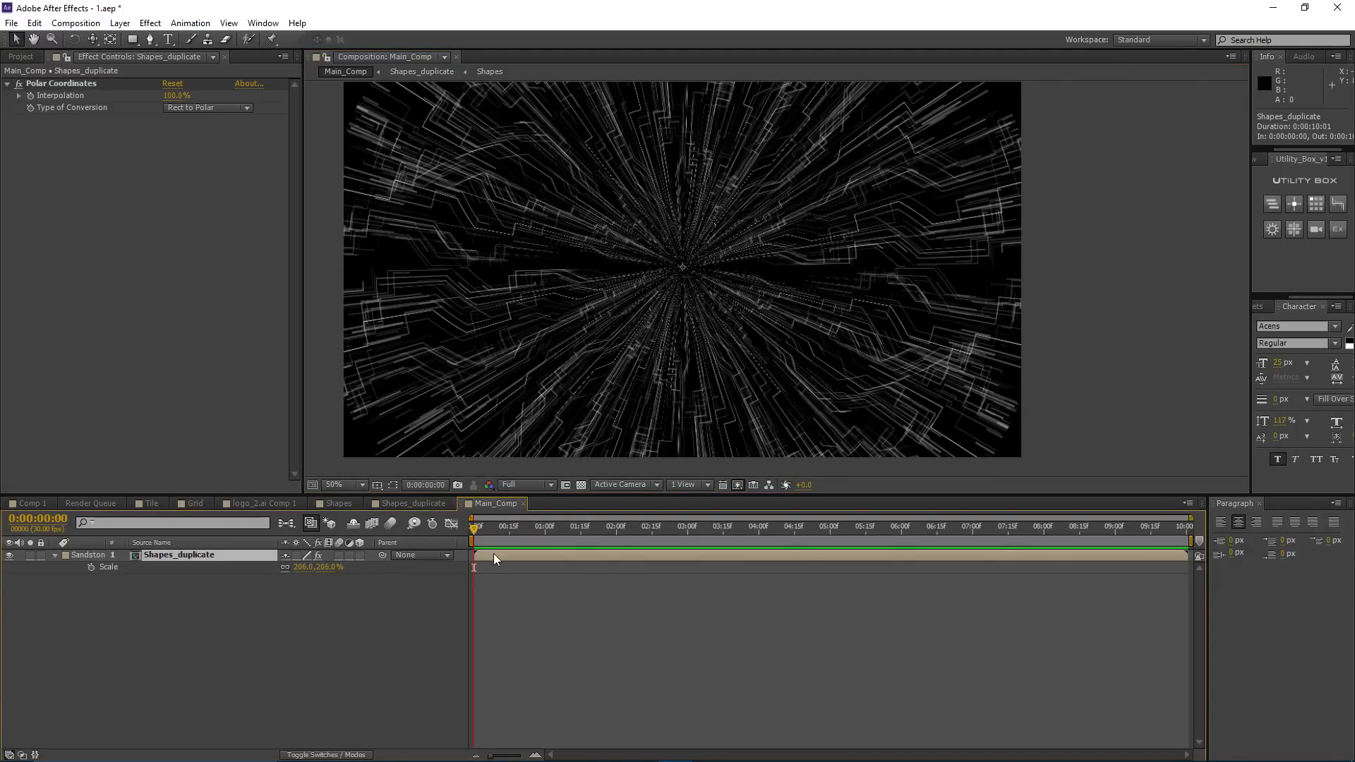
pyautogui.doubleClick(486, 556)
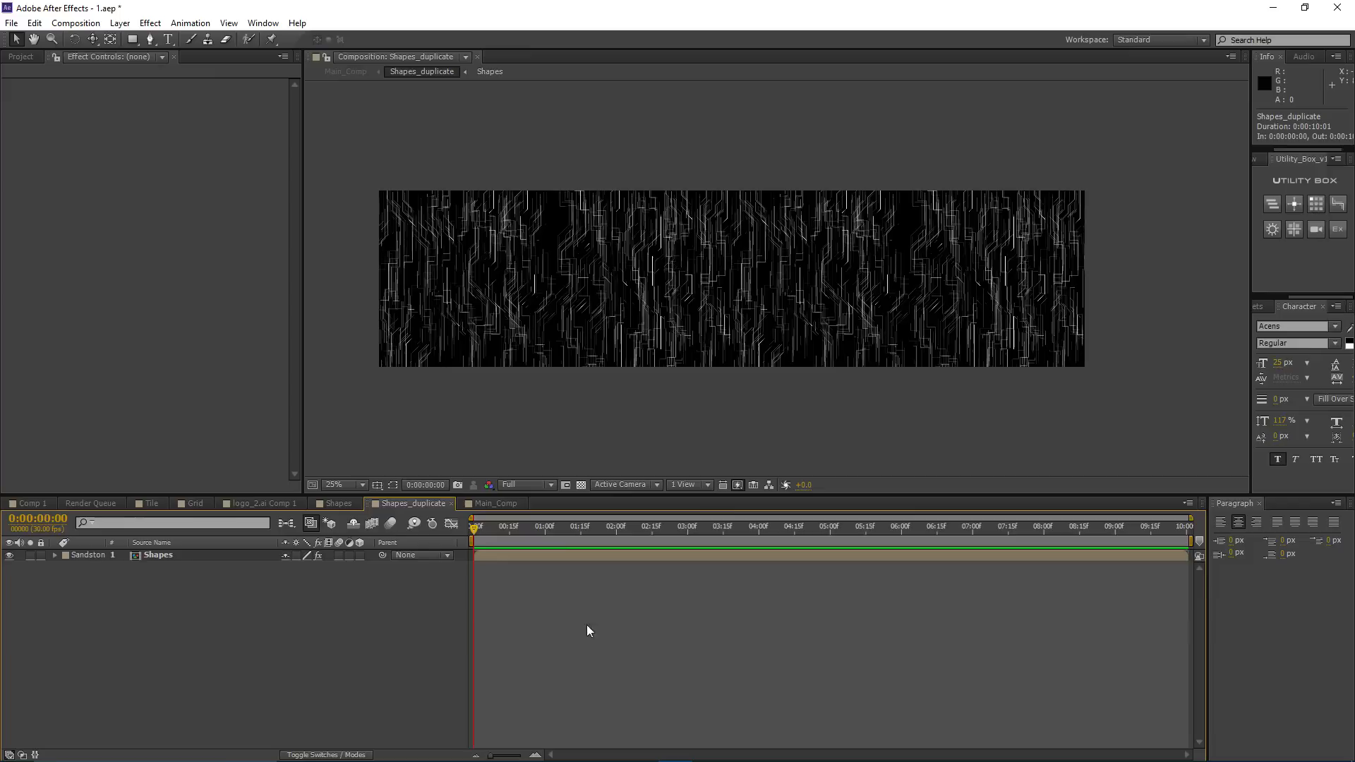
pyautogui.click(175, 552)
pyautogui.scroll(2, 612, 275)
pyautogui.moveTo(611, 275); pyautogui.dragTo(676, 294)
pyautogui.scroll(-2, 727, 278)
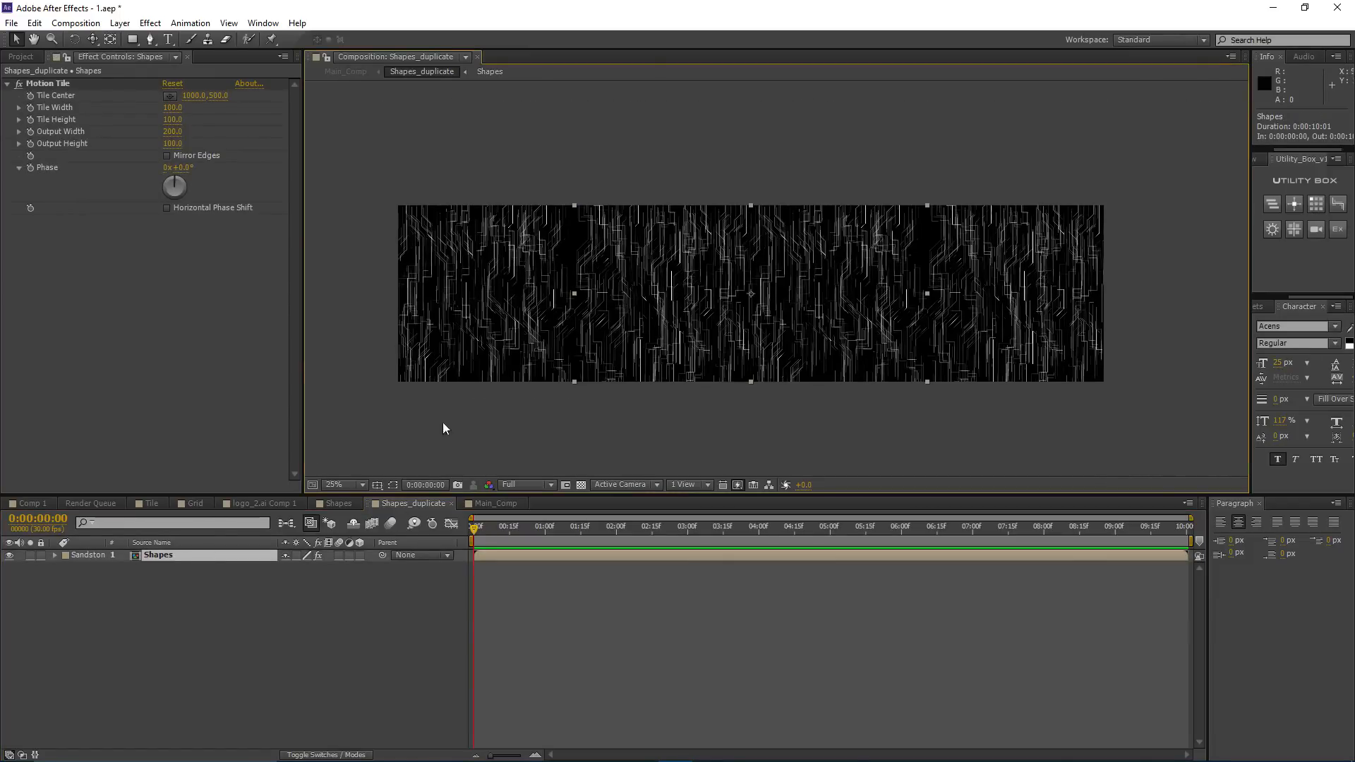
# Step: Add a white 4000 by 1000 px solid named Noise_pattern above the Shapes layer
pyautogui.click(97, 24)
pyautogui.moveTo(120, 23)
pyautogui.moveTo(211, 39)
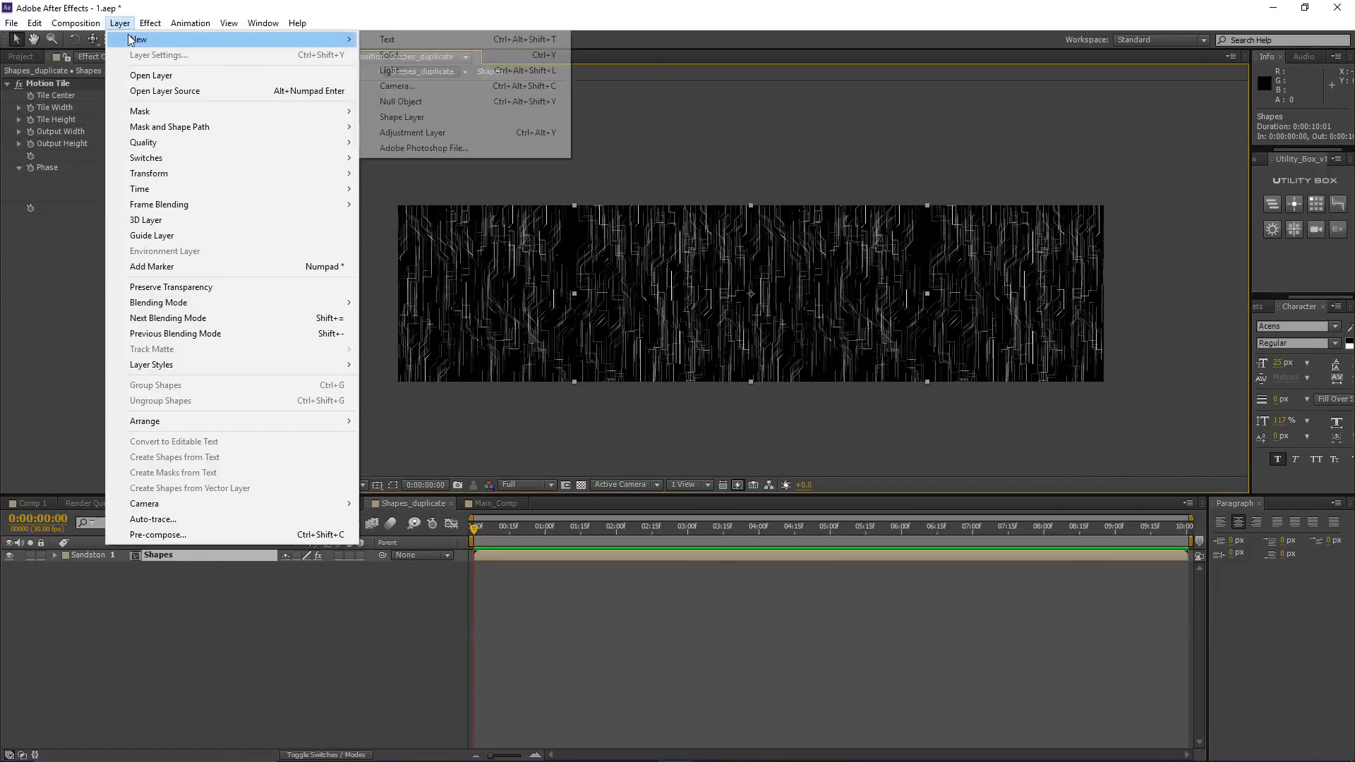
pyautogui.click(438, 55)
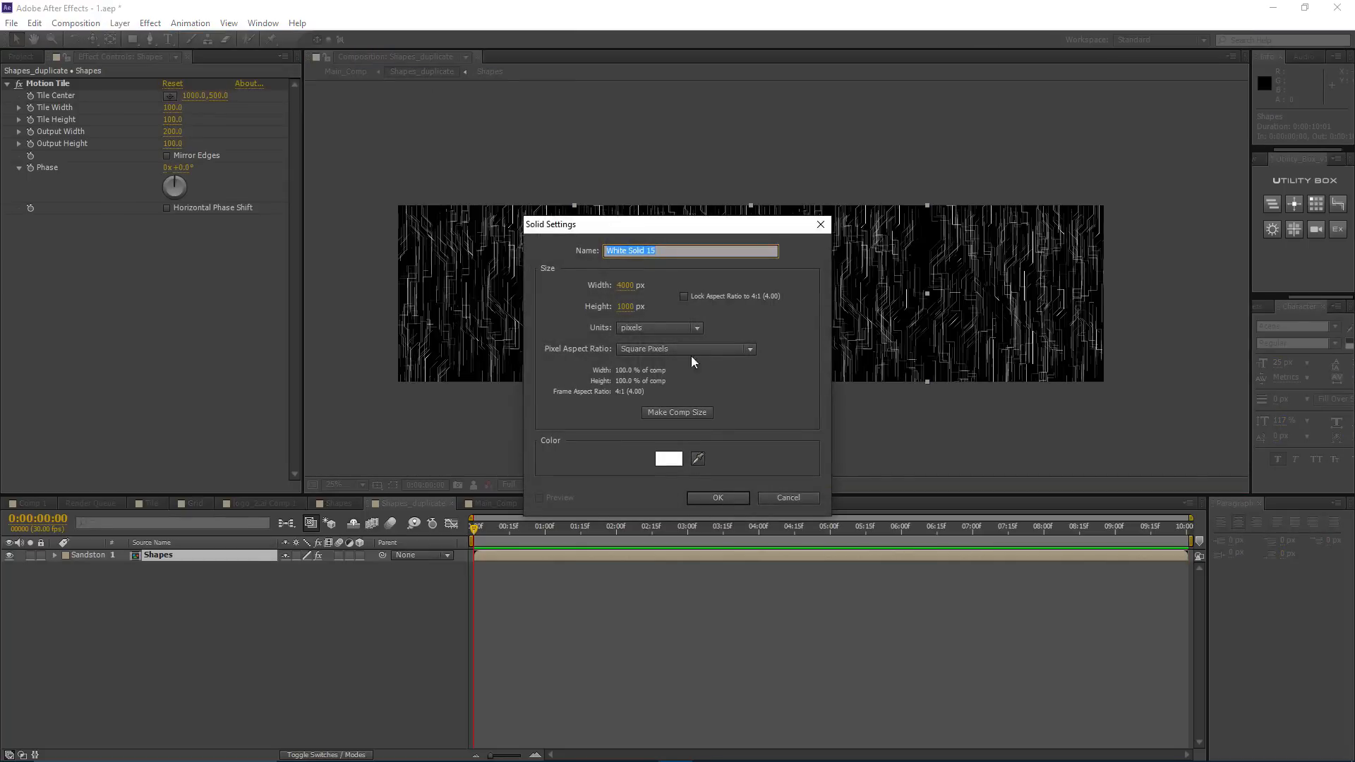
pyautogui.write('Noise_pattern')
pyautogui.press('Return')
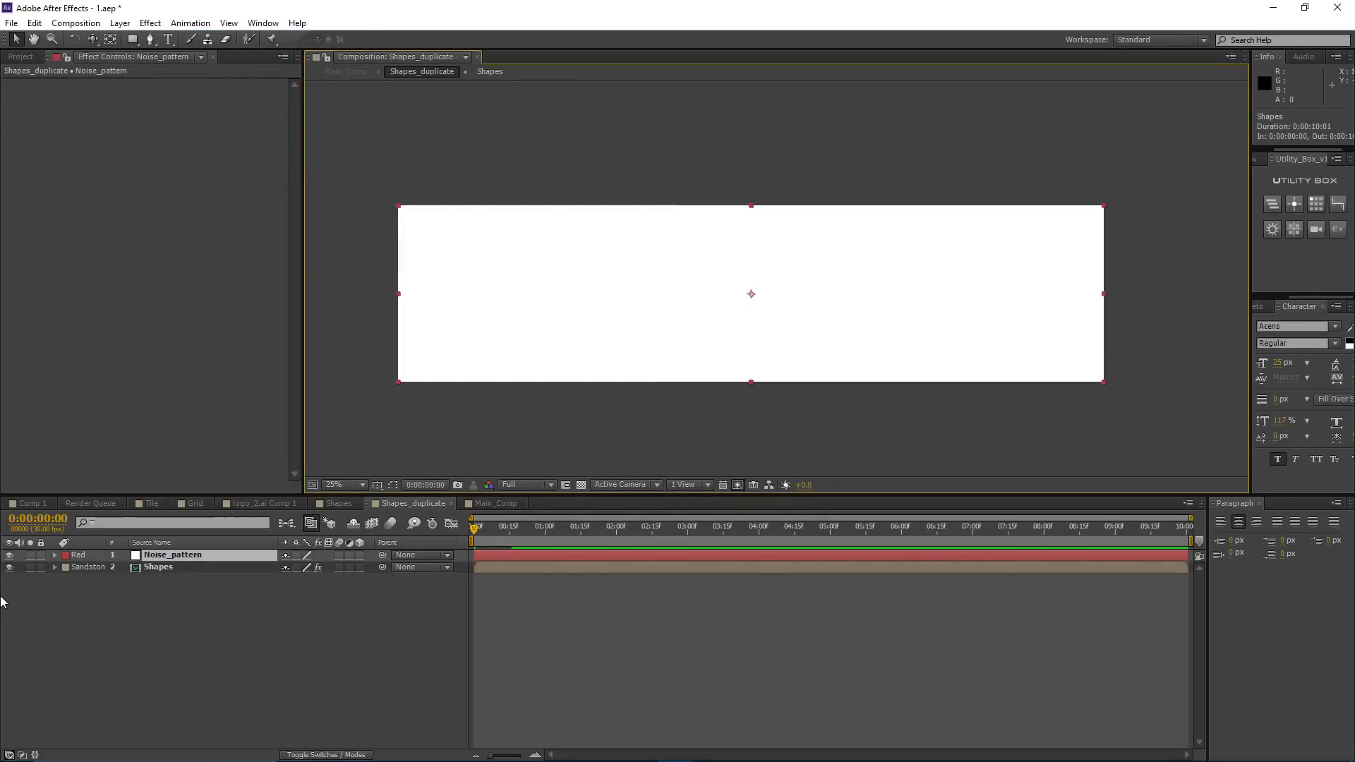
# Step: Apply Fractal Noise to the Noise_pattern layer with the Block noise type and a Complexity of 2
pyautogui.click(151, 23)
pyautogui.moveTo(221, 251)
pyautogui.click(418, 277)
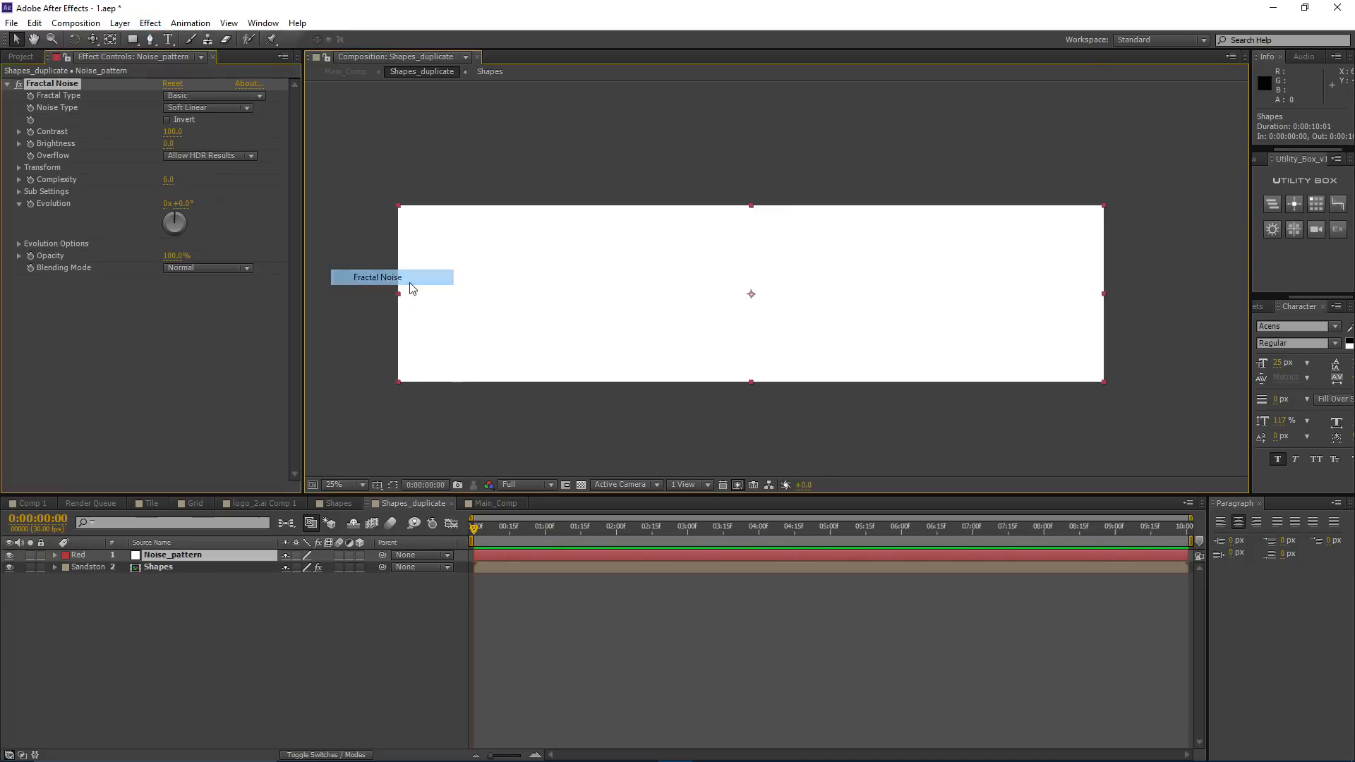
pyautogui.click(182, 108)
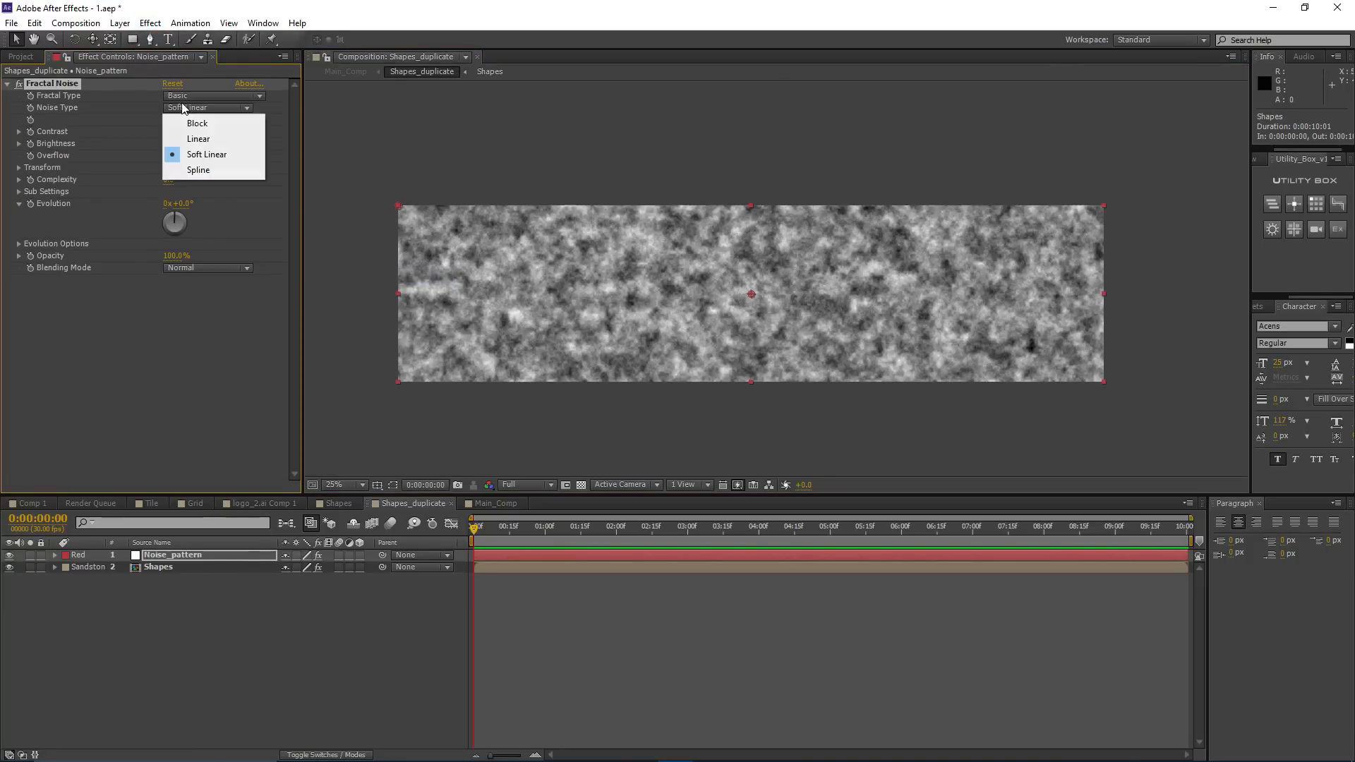
pyautogui.click(212, 123)
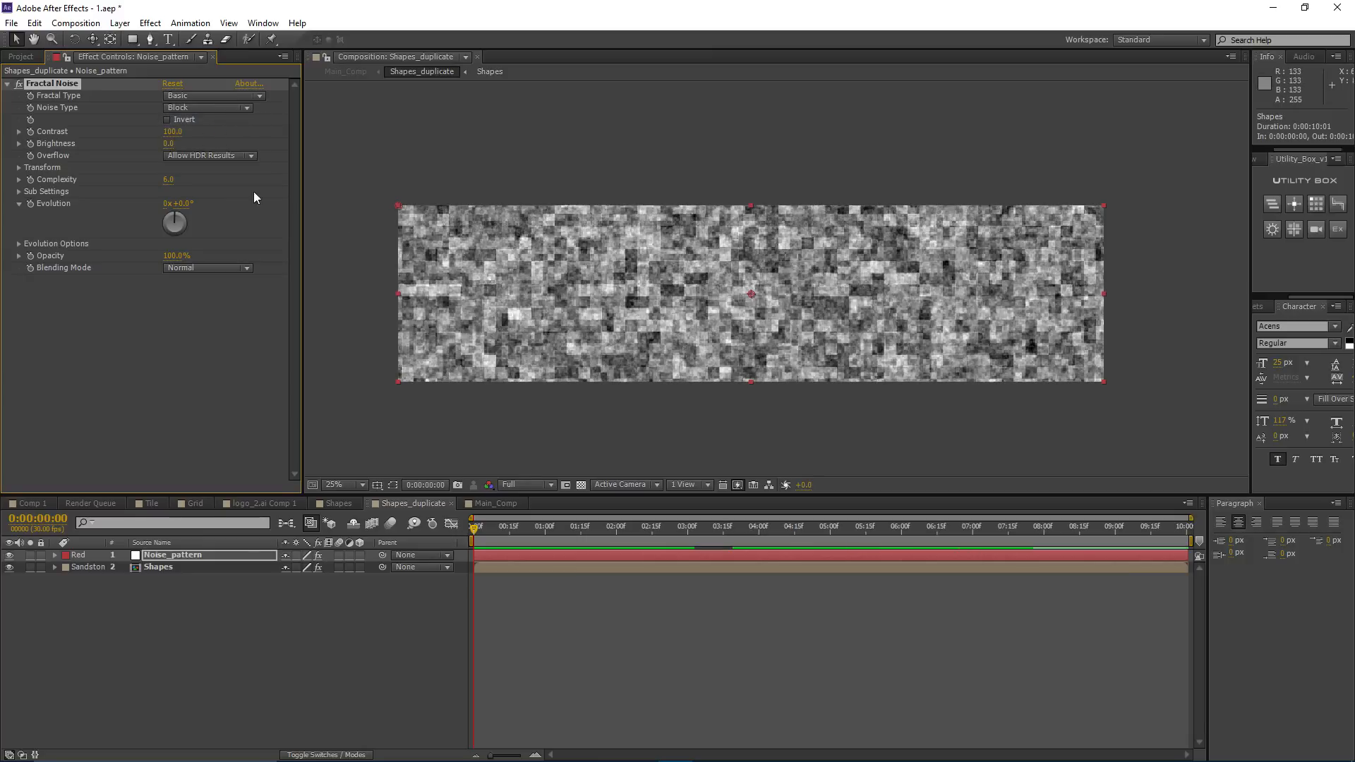
pyautogui.click(172, 181)
pyautogui.write('2')
pyautogui.press('Return')
# Step: Set the Noise_pattern layer's blending mode to Stencil Luma so the block noise masks the lines below
pyautogui.click(210, 558)
pyautogui.press('F4')
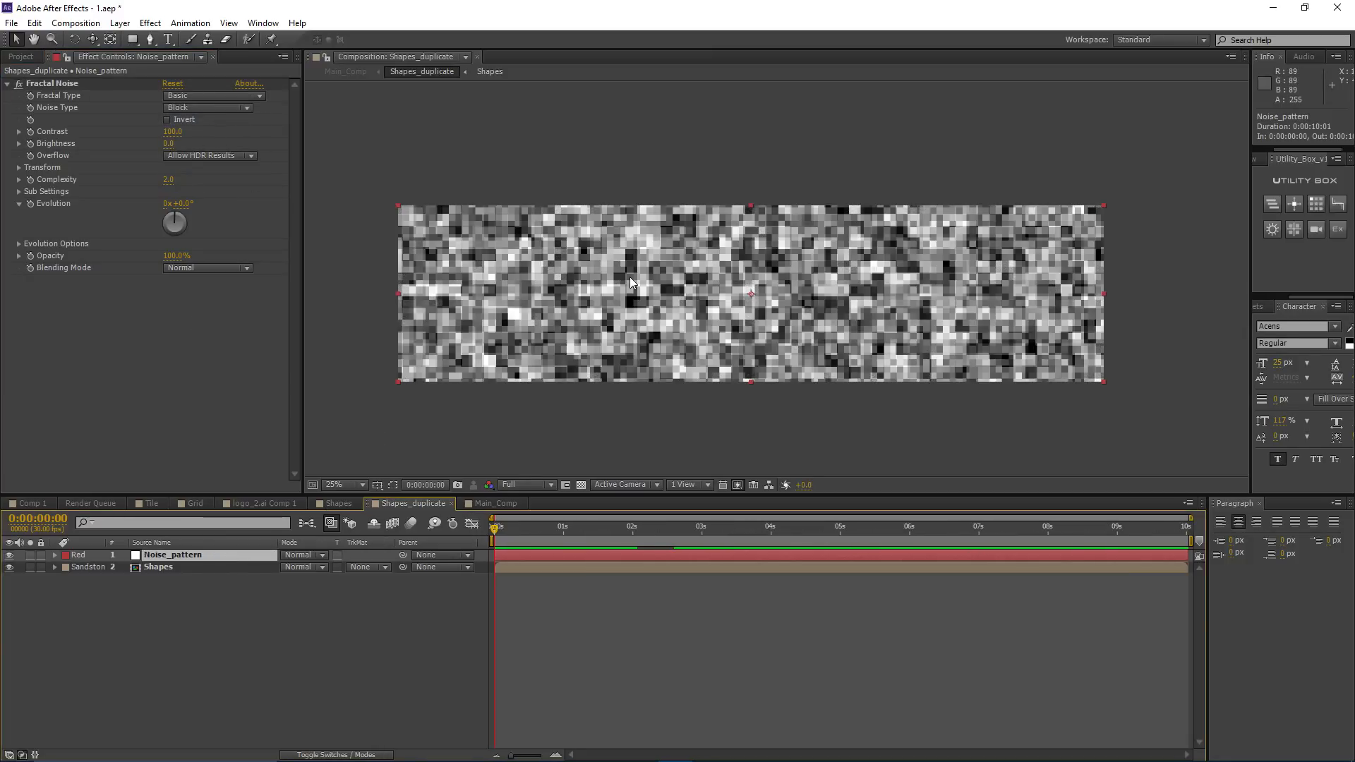
pyautogui.moveTo(630, 277); pyautogui.dragTo(666, 269)
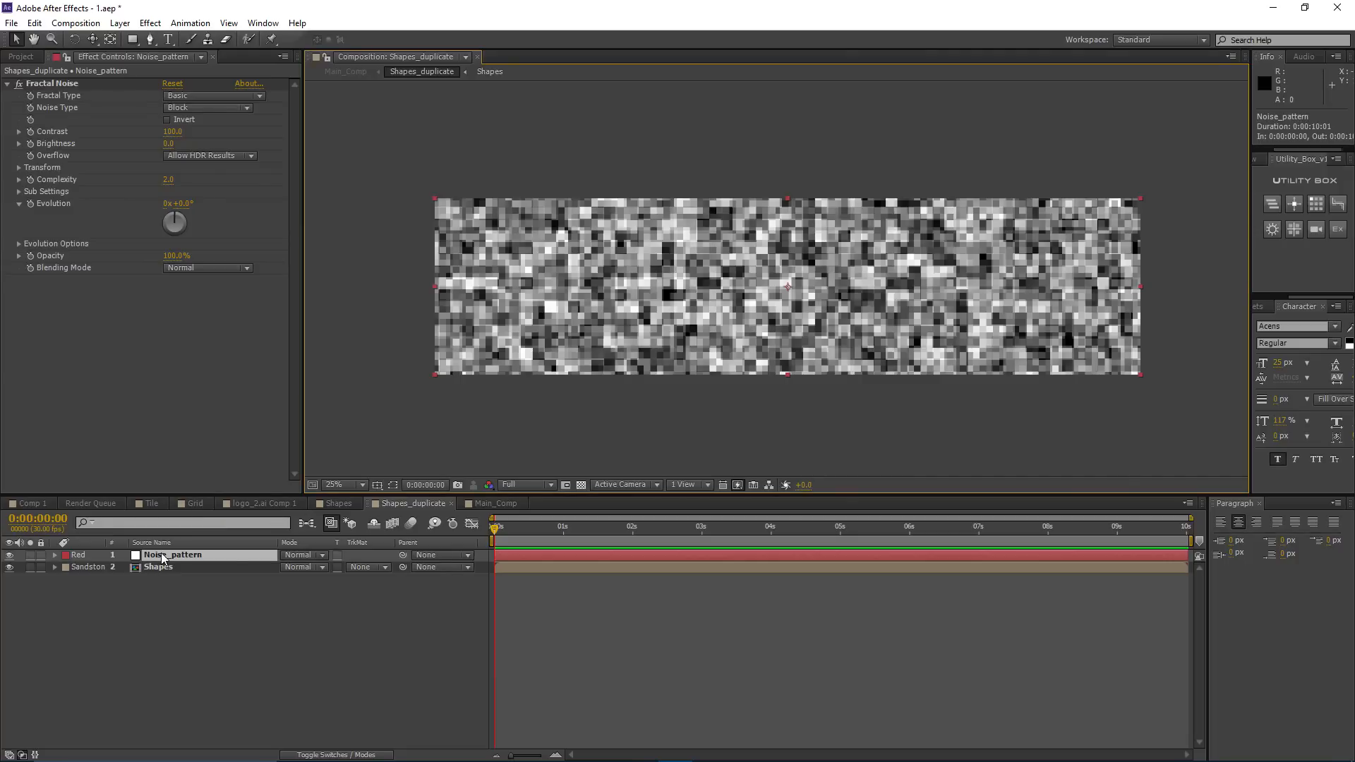
pyautogui.click(302, 556)
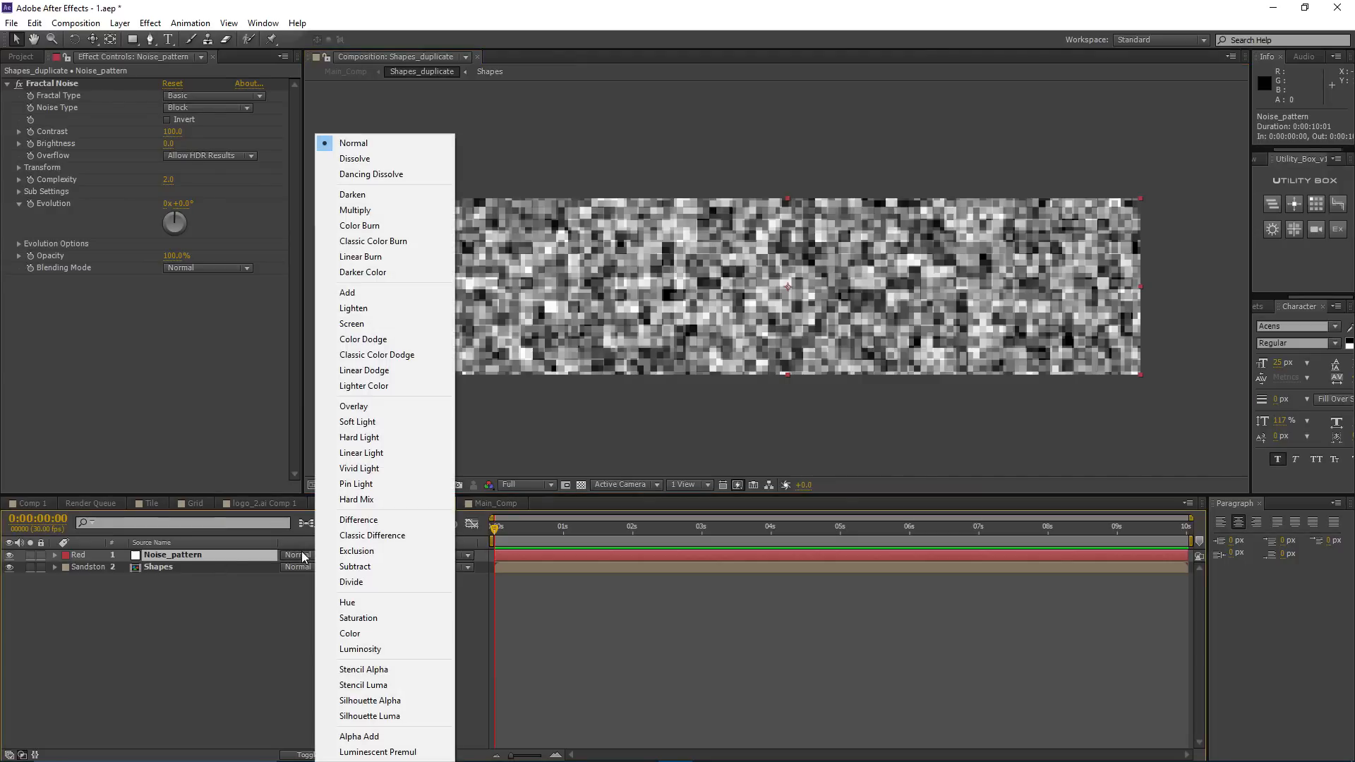
pyautogui.click(381, 686)
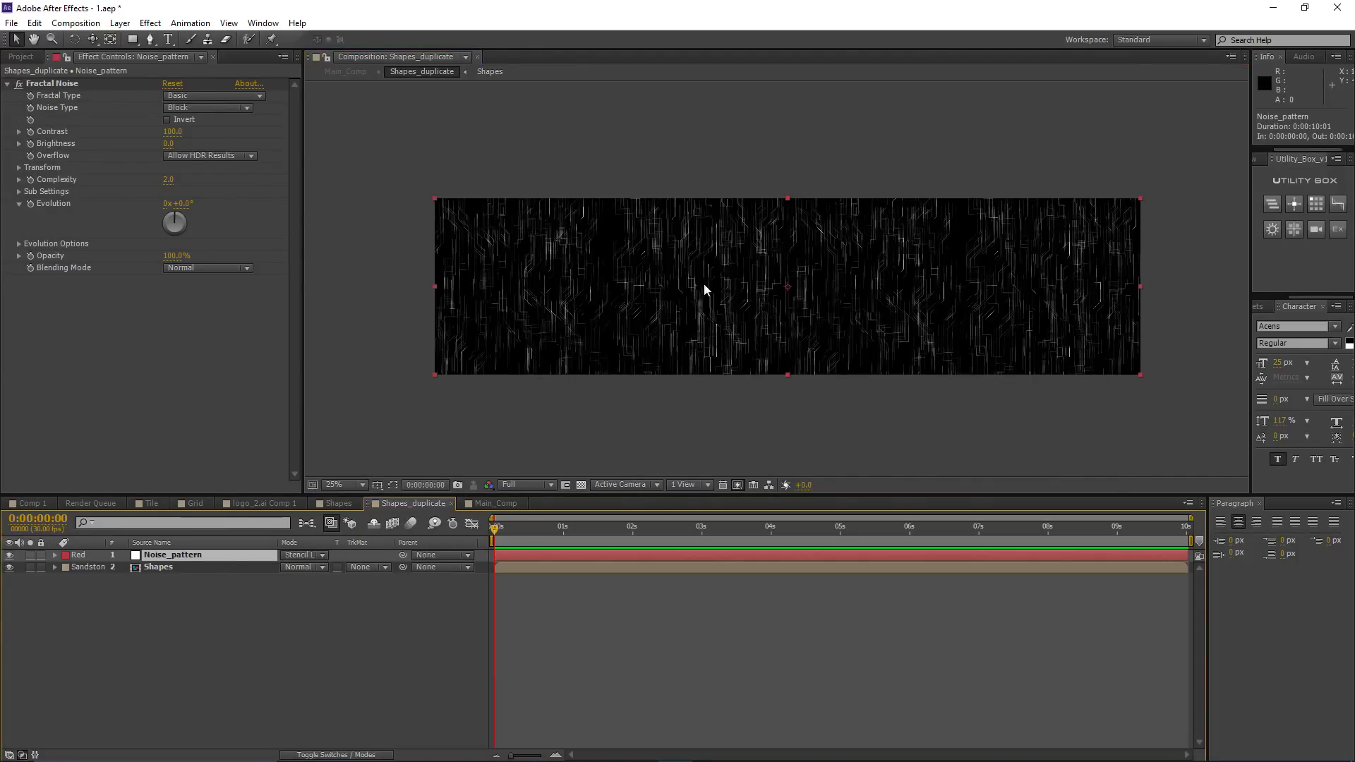
# Step: Examine the stencilled line pattern up close, comparing it with the Noise_pattern layer hidden and shown
pyautogui.scroll(1, 704, 282)
pyautogui.moveTo(487, 322); pyautogui.dragTo(698, 307)
pyautogui.moveTo(452, 252)
pyautogui.mouseDown()
pyautogui.moveTo(695, 269)
pyautogui.moveTo(696, 294)
pyautogui.moveTo(468, 282)
pyautogui.mouseUp()
pyautogui.click(195, 567)
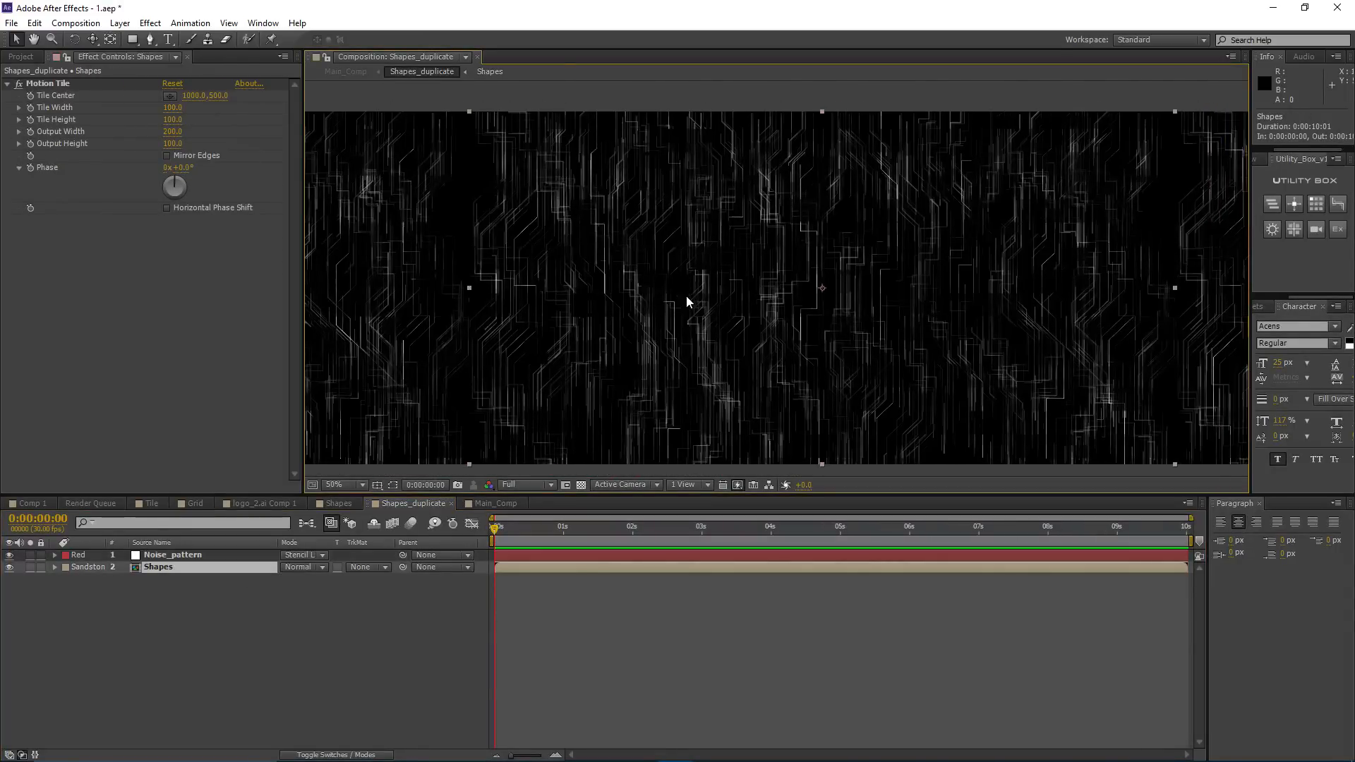
pyautogui.scroll(-1, 608, 321)
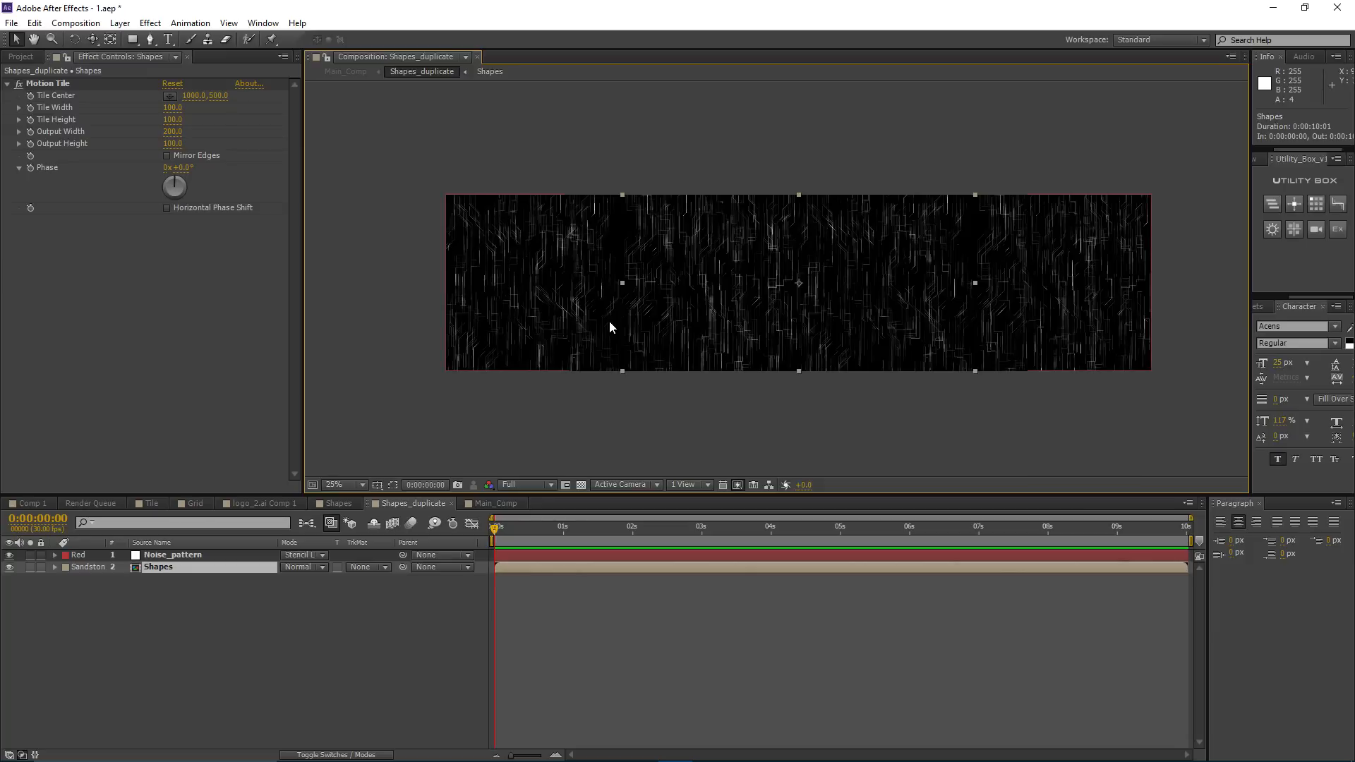
pyautogui.moveTo(743, 333); pyautogui.dragTo(661, 350)
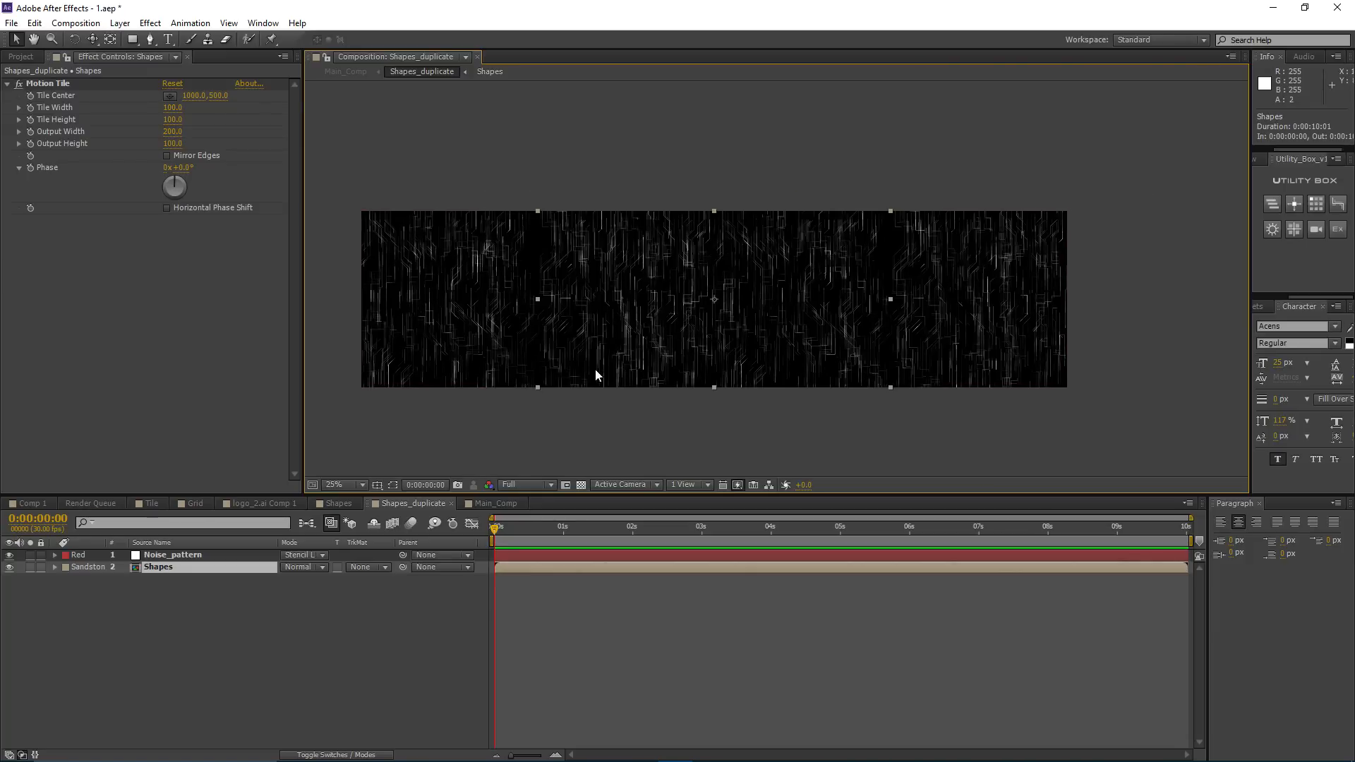
pyautogui.click(167, 556)
pyautogui.click(8, 557)
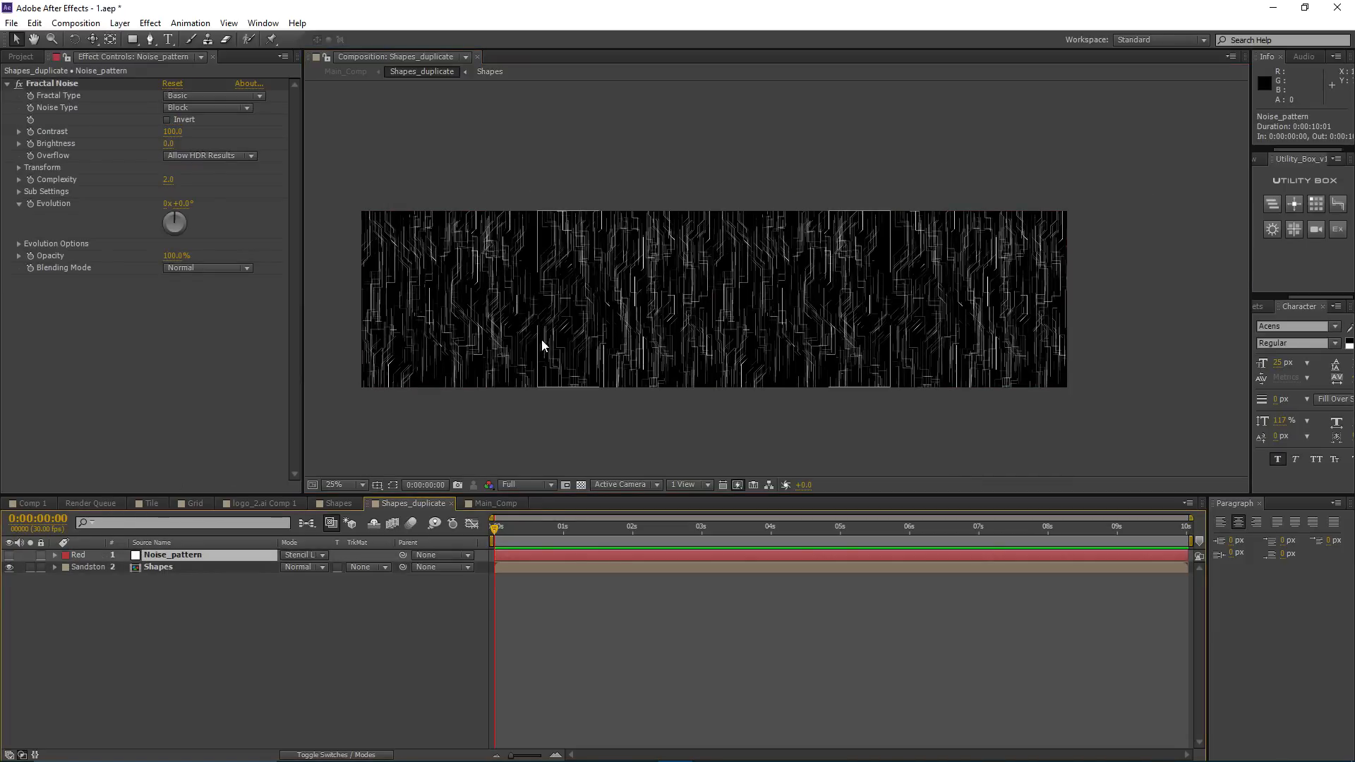
pyautogui.scroll(1, 590, 312)
pyautogui.moveTo(871, 339); pyautogui.dragTo(724, 316)
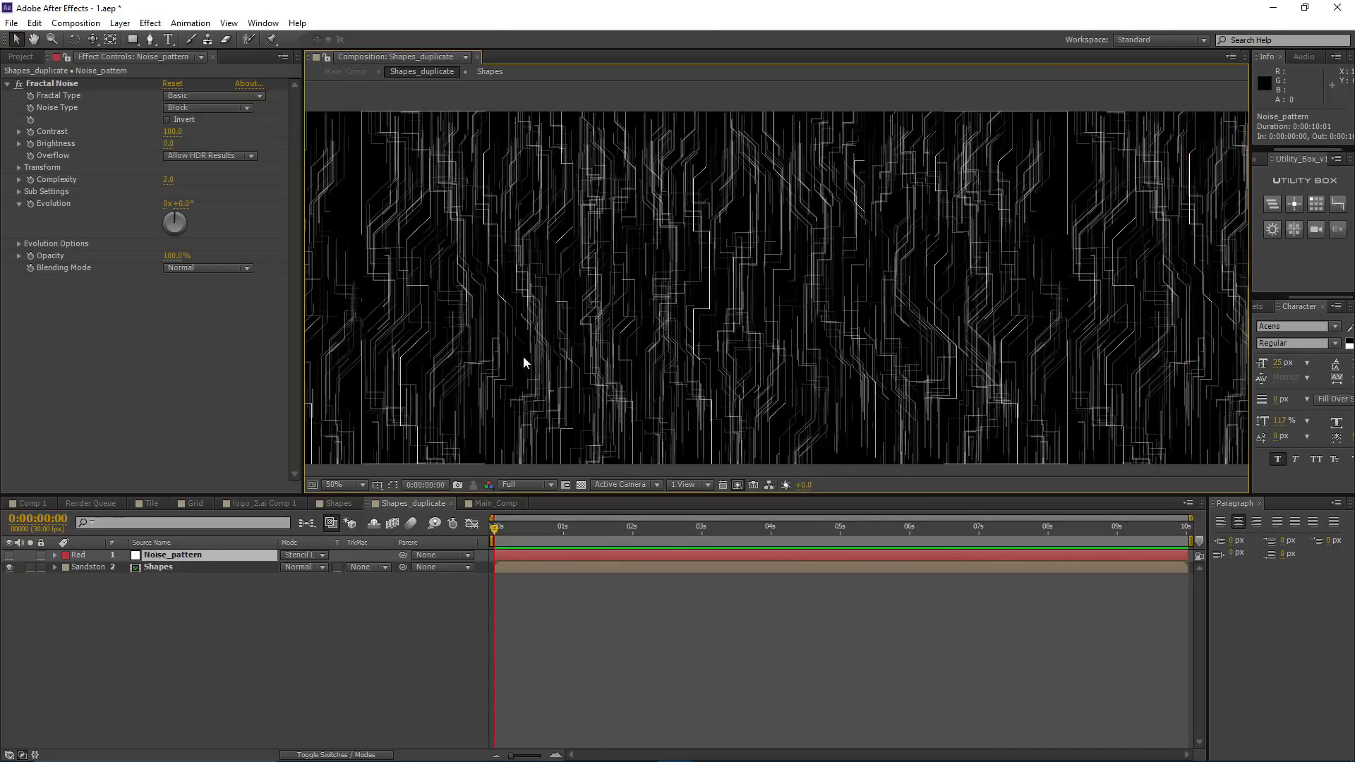
pyautogui.click(9, 557)
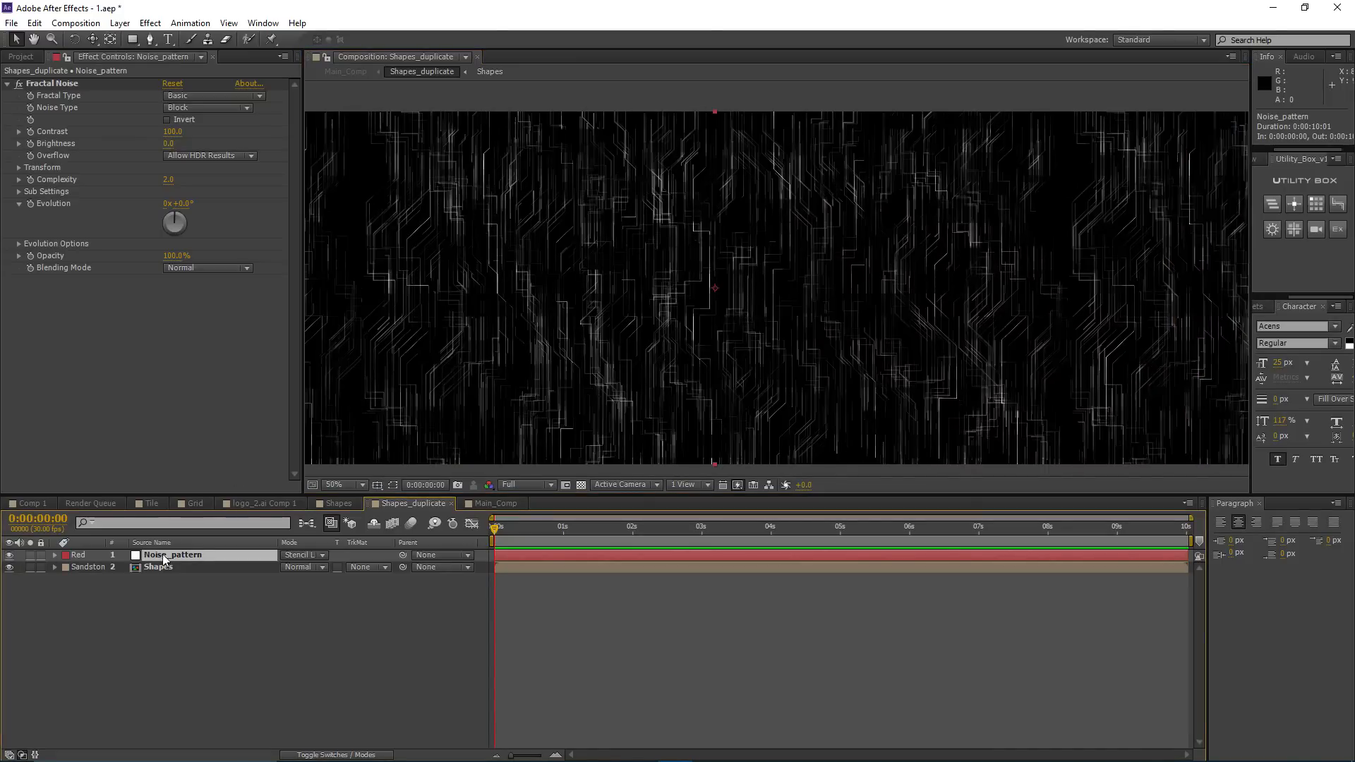
pyautogui.moveTo(608, 344); pyautogui.dragTo(680, 342)
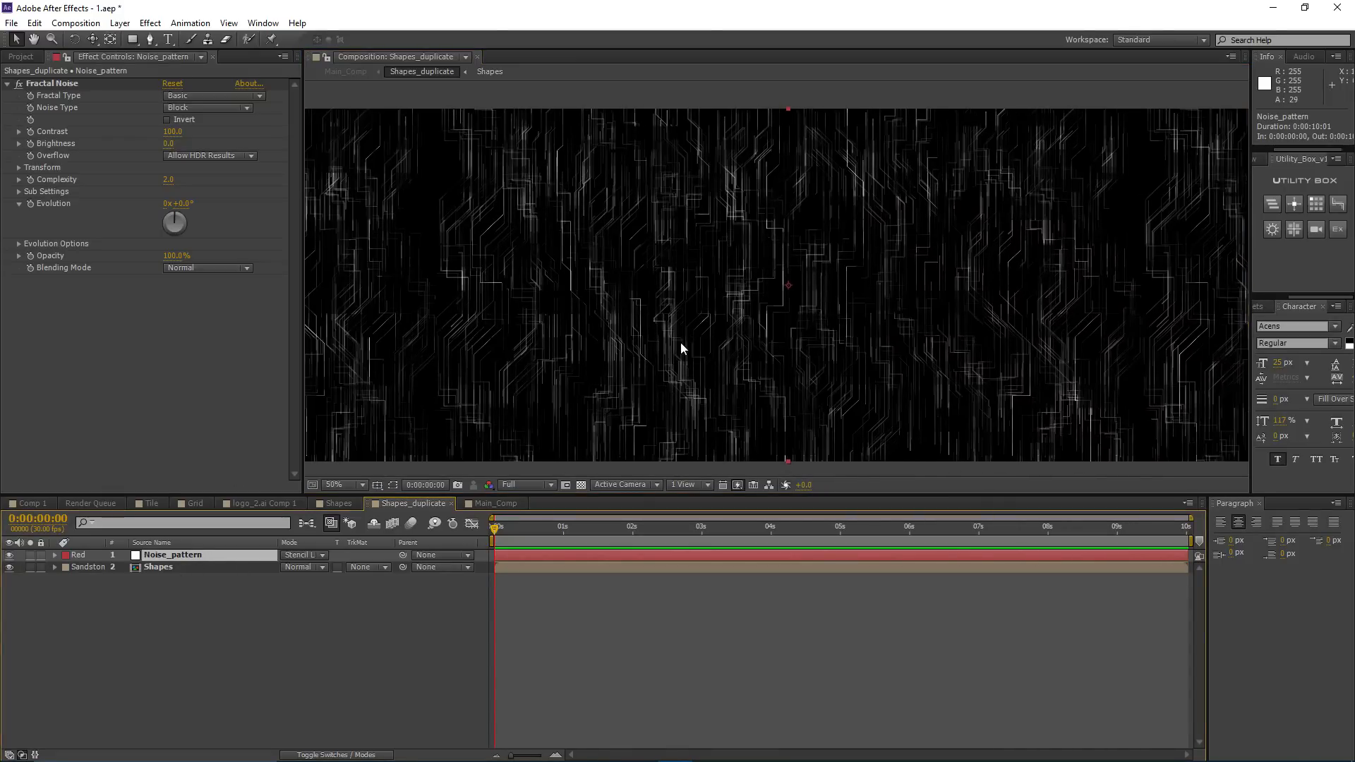
# Step: Turn off Uniform Scaling in the Noise_pattern layer's Fractal Noise transform and set Scale Height to 218
pyautogui.click(19, 167)
pyautogui.click(167, 192)
pyautogui.click(31, 216)
pyautogui.click(31, 247)
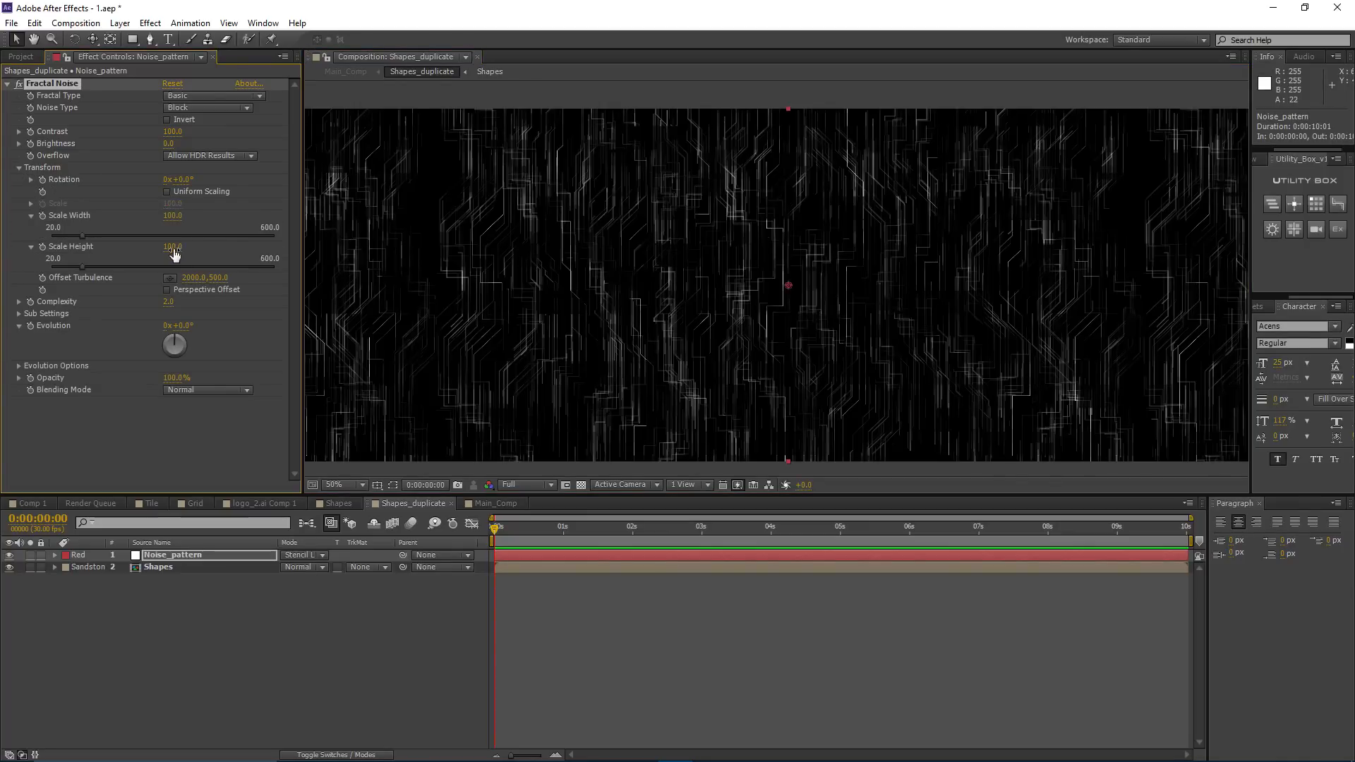
pyautogui.moveTo(173, 246); pyautogui.dragTo(259, 248)
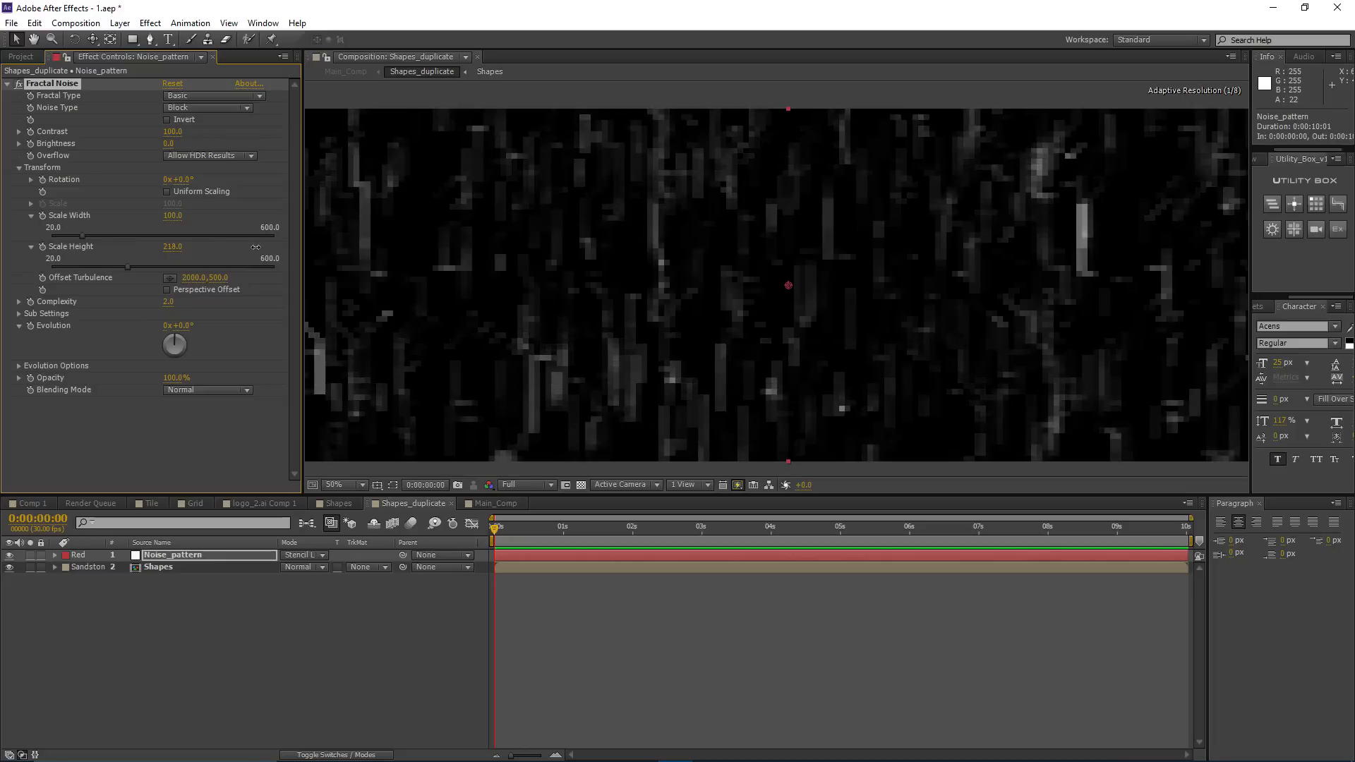
pyautogui.scroll(-2, 681, 328)
pyautogui.moveTo(687, 330); pyautogui.dragTo(658, 329)
pyautogui.press('.')
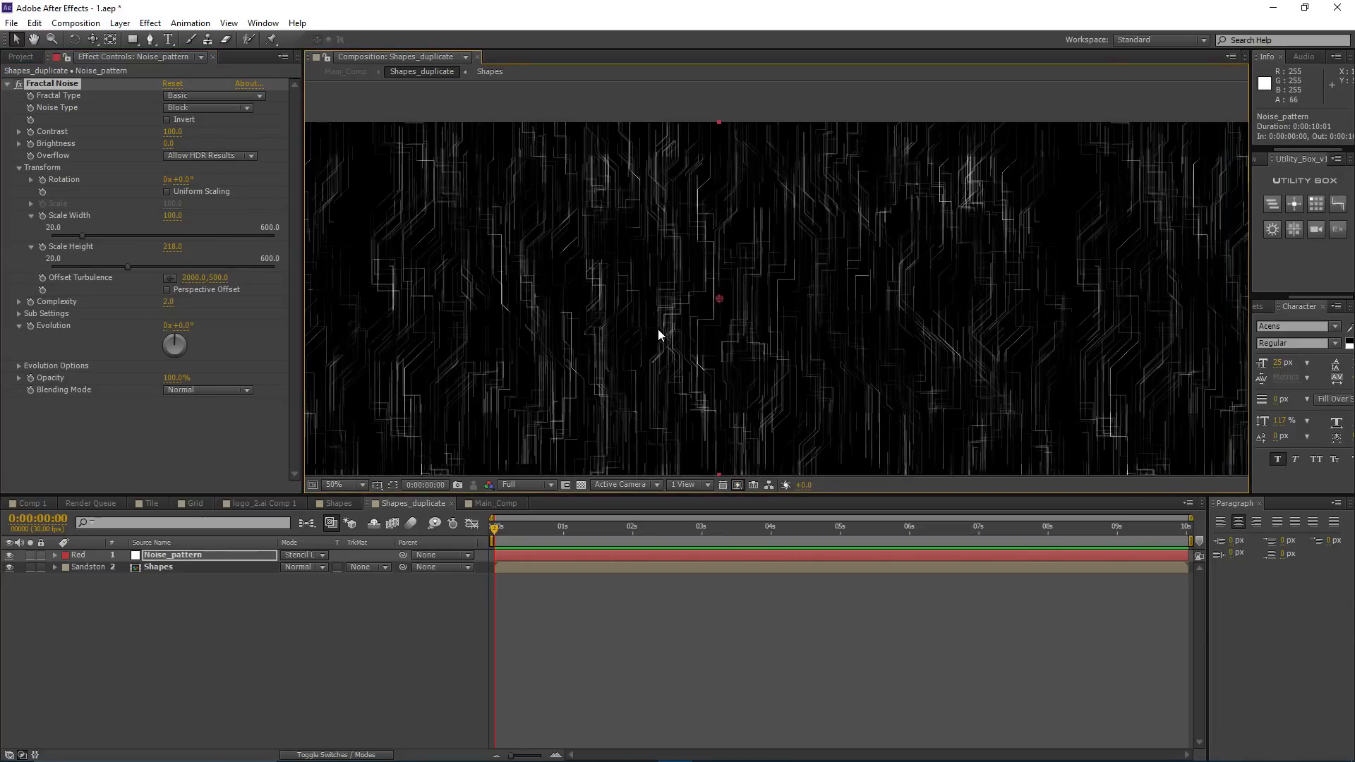
pyautogui.press(',')
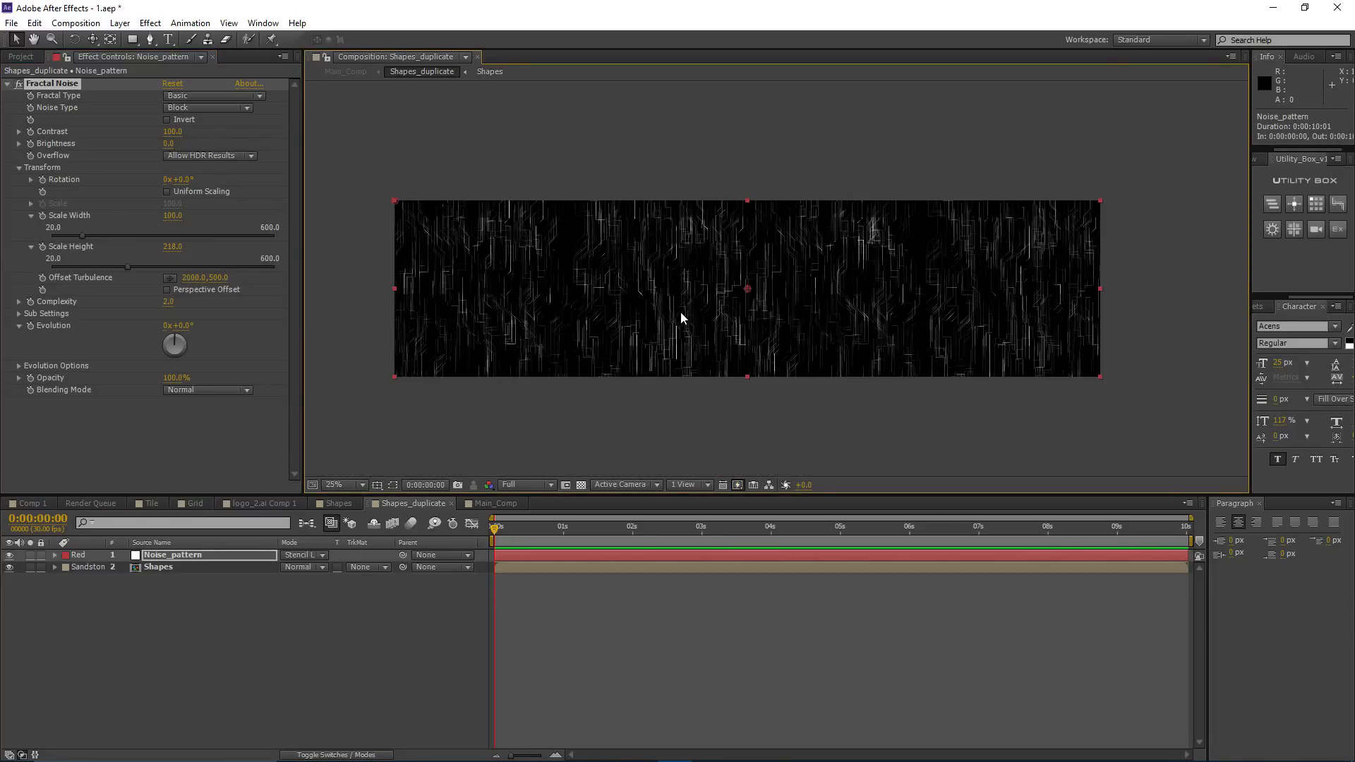
pyautogui.press('.')
pyautogui.moveTo(680, 303); pyautogui.dragTo(804, 294)
pyautogui.moveTo(549, 324); pyautogui.dragTo(661, 333)
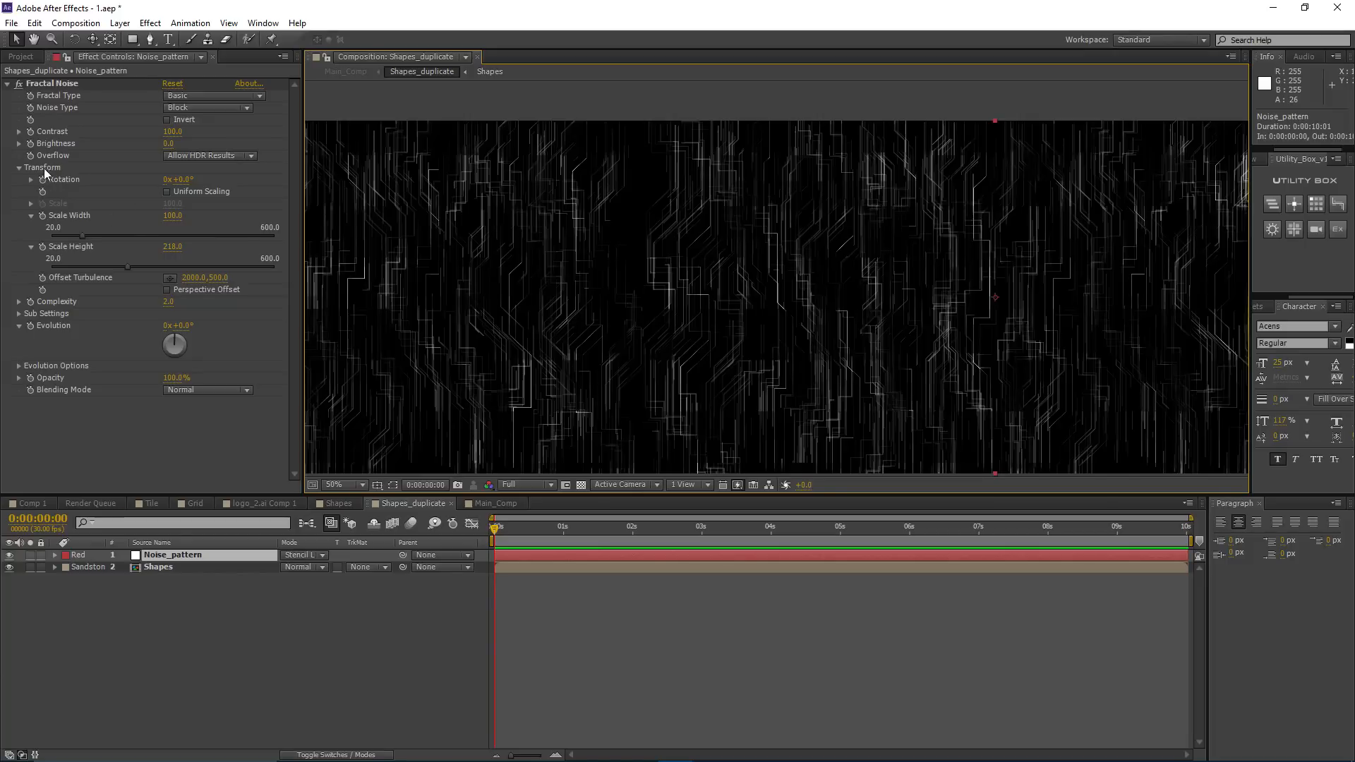
# Step: Set the Fractal Noise Scale Height to 265 and Scale Width to 92, keeping Uniform Scaling off
pyautogui.click(117, 182)
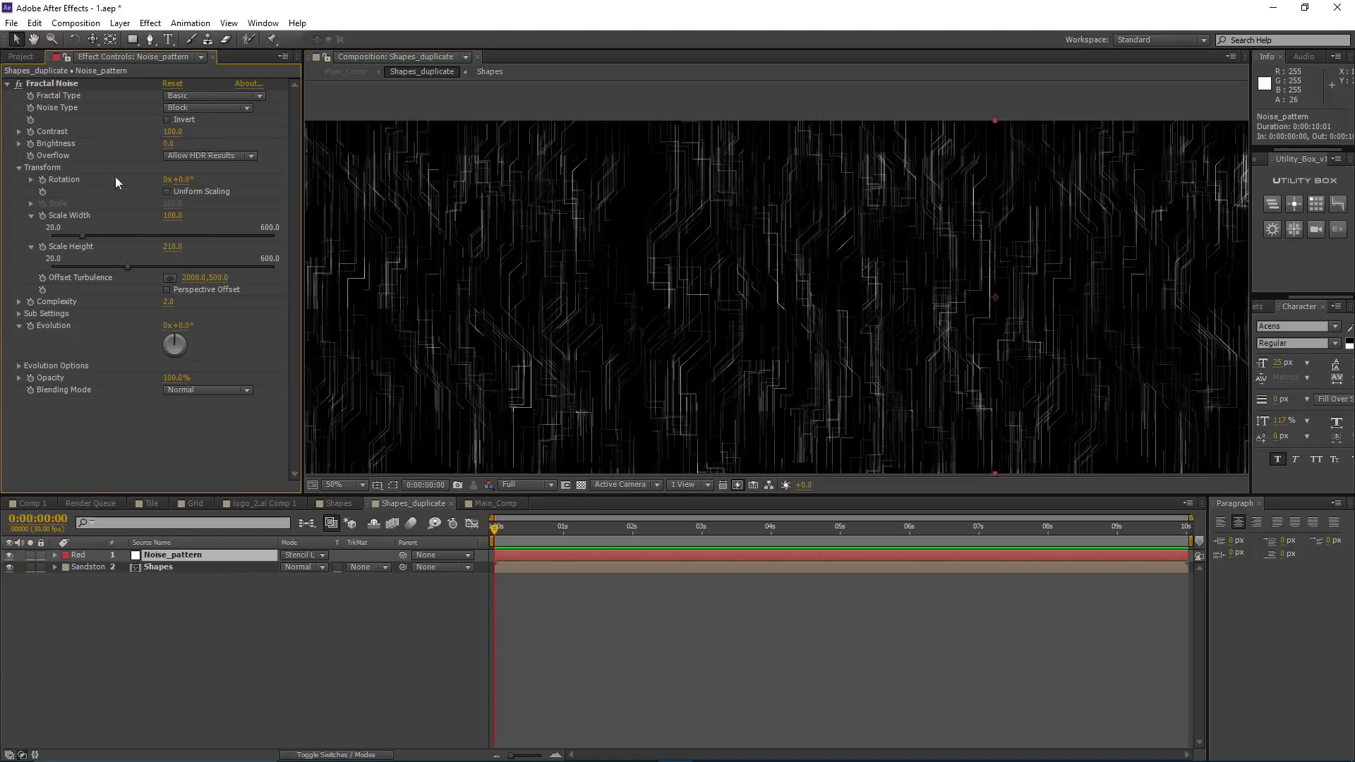
pyautogui.click(167, 192)
pyautogui.click(167, 192)
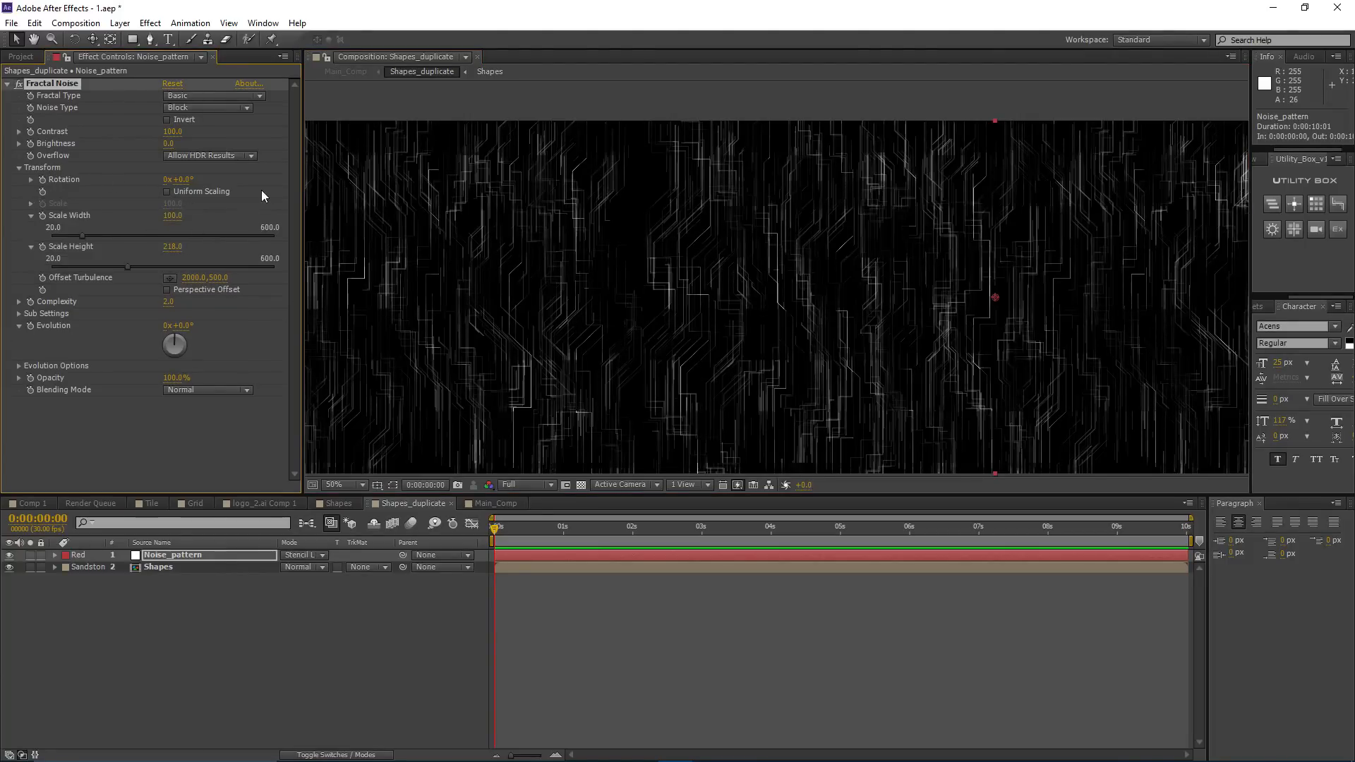
pyautogui.moveTo(170, 248); pyautogui.dragTo(181, 216)
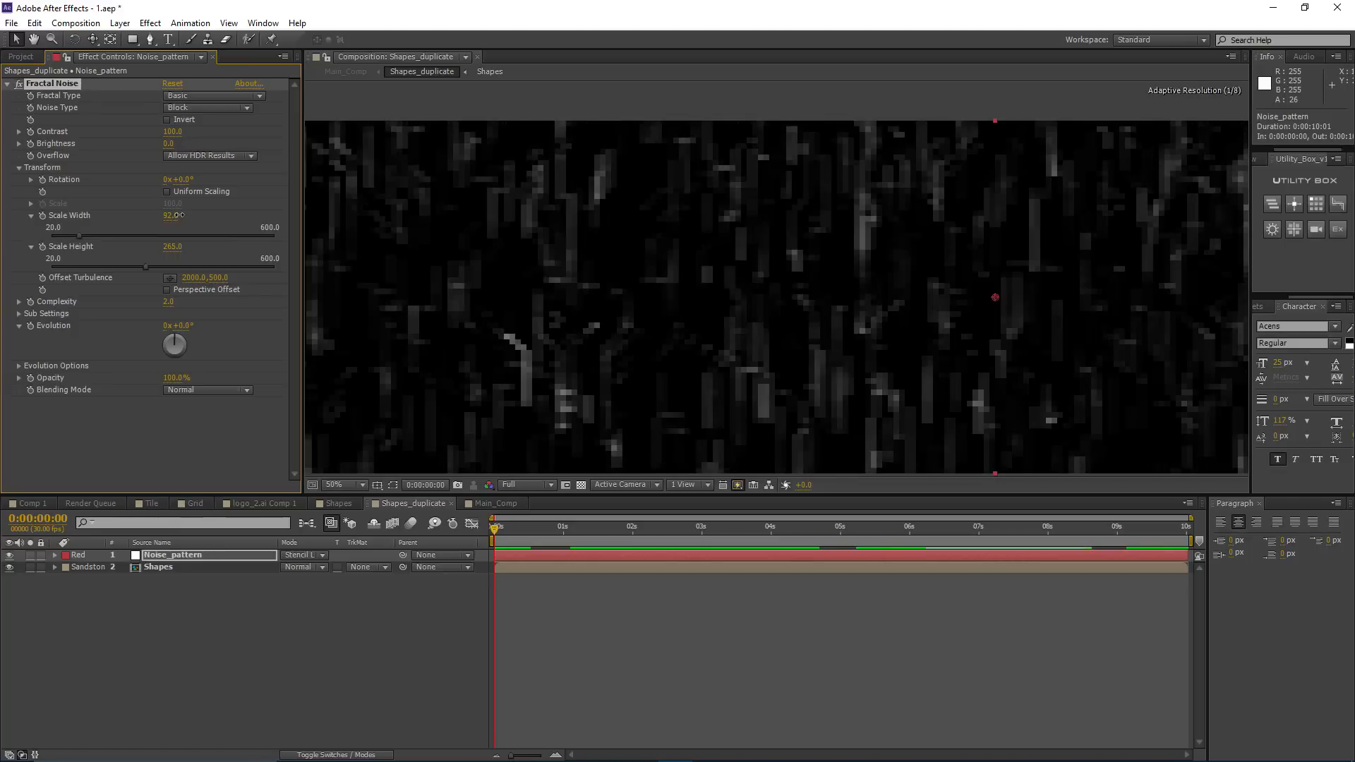
pyautogui.scroll(-2, 695, 326)
pyautogui.moveTo(717, 317); pyautogui.dragTo(477, 259)
pyautogui.scroll(2, 651, 254)
pyautogui.moveTo(649, 225); pyautogui.dragTo(818, 363)
pyautogui.moveTo(487, 310); pyautogui.dragTo(647, 286)
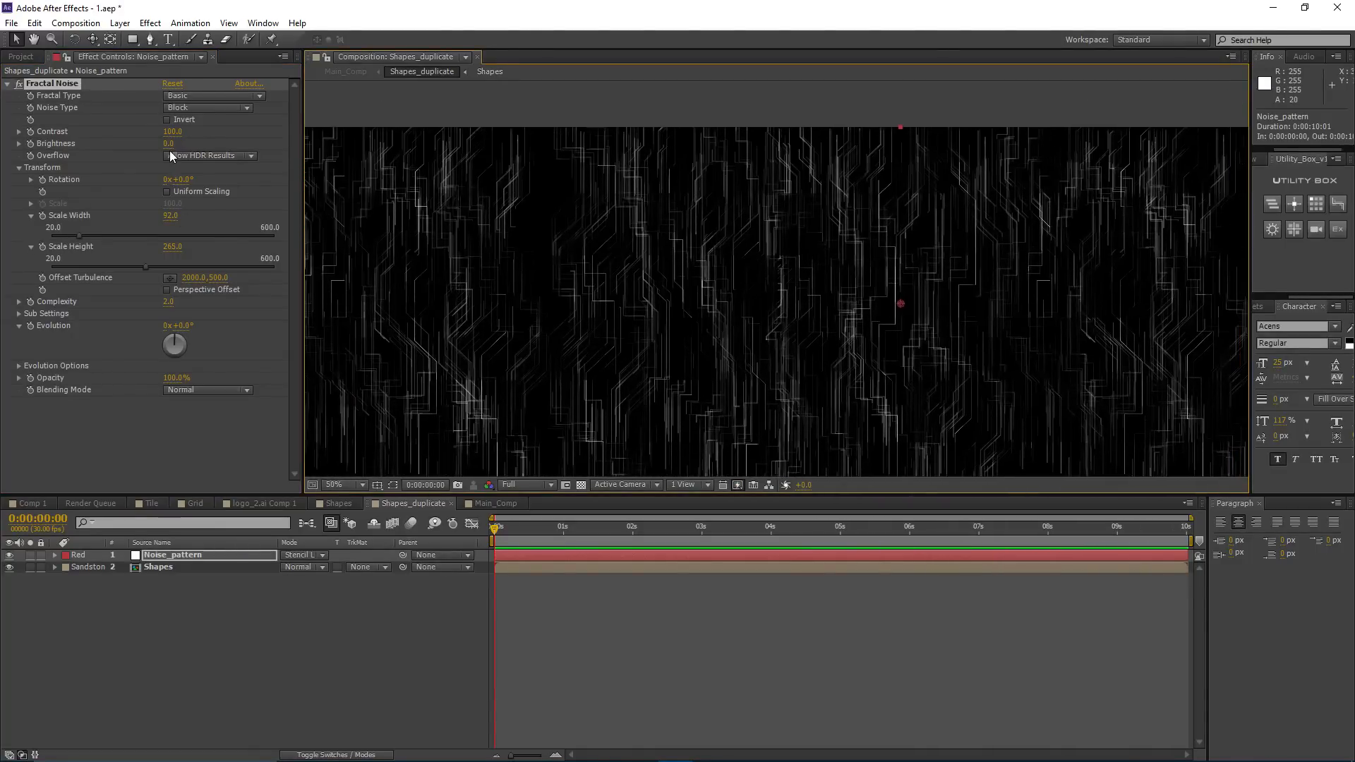
# Step: Set the Fractal Noise Brightness to -12 and Contrast to 152 on the Noise_pattern layer
pyautogui.moveTo(170, 143); pyautogui.dragTo(211, 131)
pyautogui.scroll(-2, 705, 309)
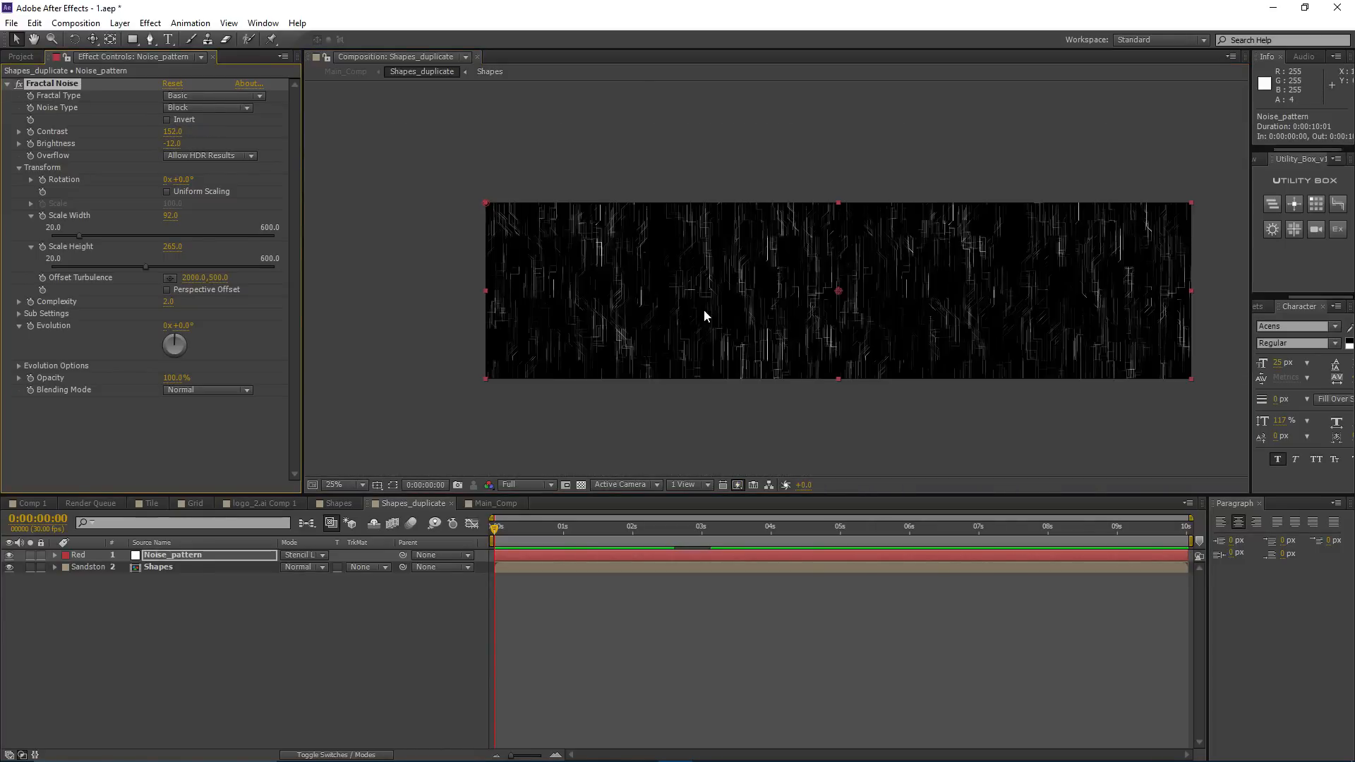
pyautogui.moveTo(705, 309); pyautogui.dragTo(584, 268)
pyautogui.scroll(2, 654, 278)
# Step: Examine the stencilled line pattern in an enlarged view, checking the gaps and bright areas along its width
pyautogui.press('`')
pyautogui.moveTo(500, 296); pyautogui.dragTo(324, 360)
pyautogui.scroll(1, 812, 326)
pyautogui.scroll(-1, 624, 360)
pyautogui.moveTo(637, 362); pyautogui.dragTo(682, 369)
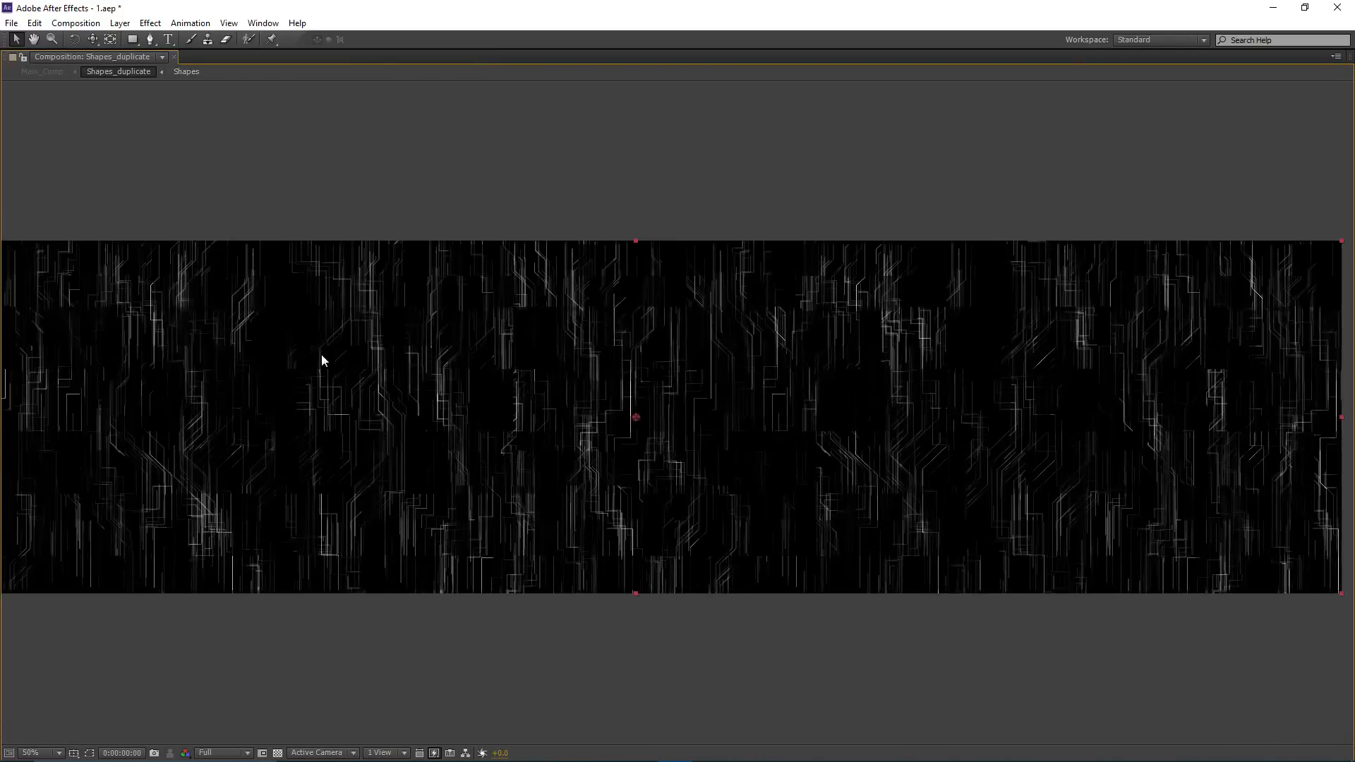
pyautogui.scroll(1, 360, 336)
pyautogui.moveTo(322, 357); pyautogui.dragTo(473, 360)
pyautogui.scroll(-1, 815, 353)
pyautogui.press('`')
pyautogui.scroll(-1, 790, 348)
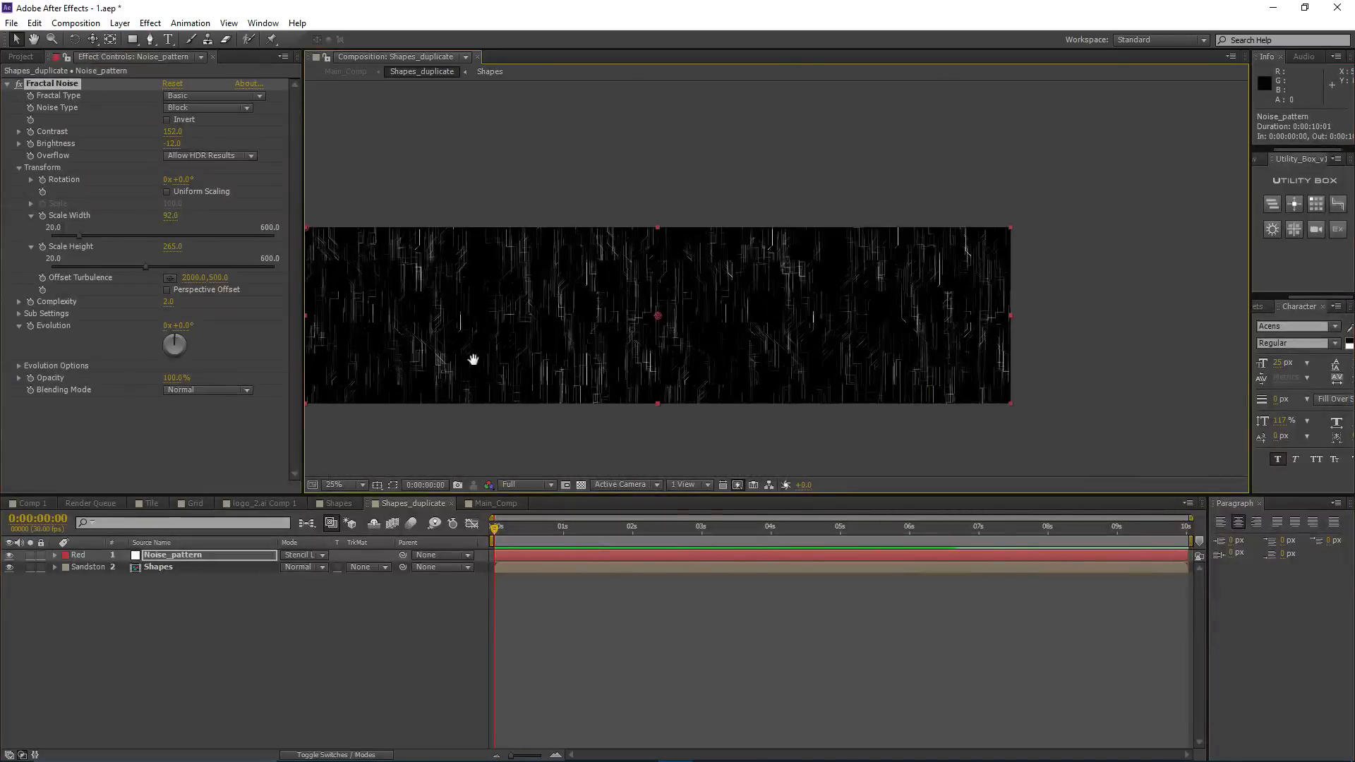
pyautogui.moveTo(597, 340); pyautogui.dragTo(699, 303)
pyautogui.press('.')
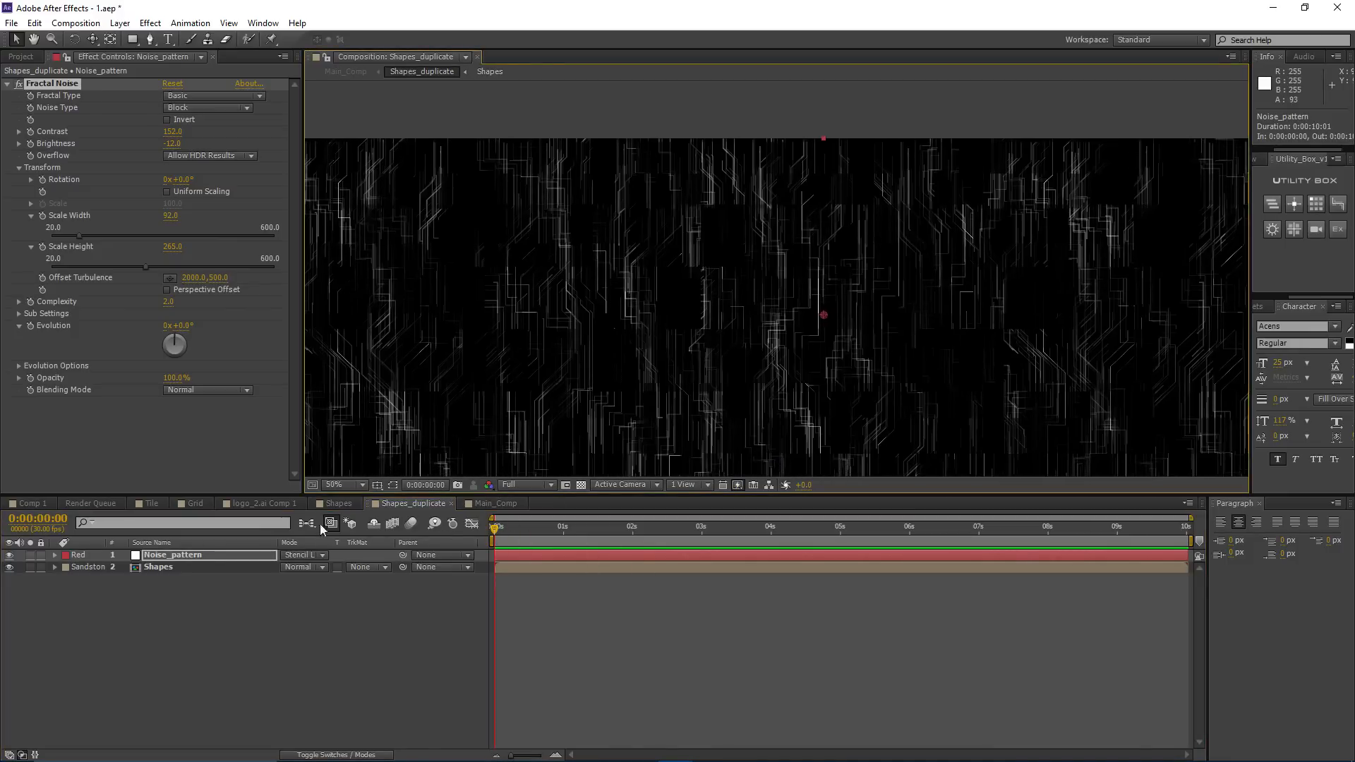
# Step: Add a white 2000 by 1000 px solid above Shape Layer 1 in the Shapes composition
pyautogui.click(328, 505)
pyautogui.press('.')
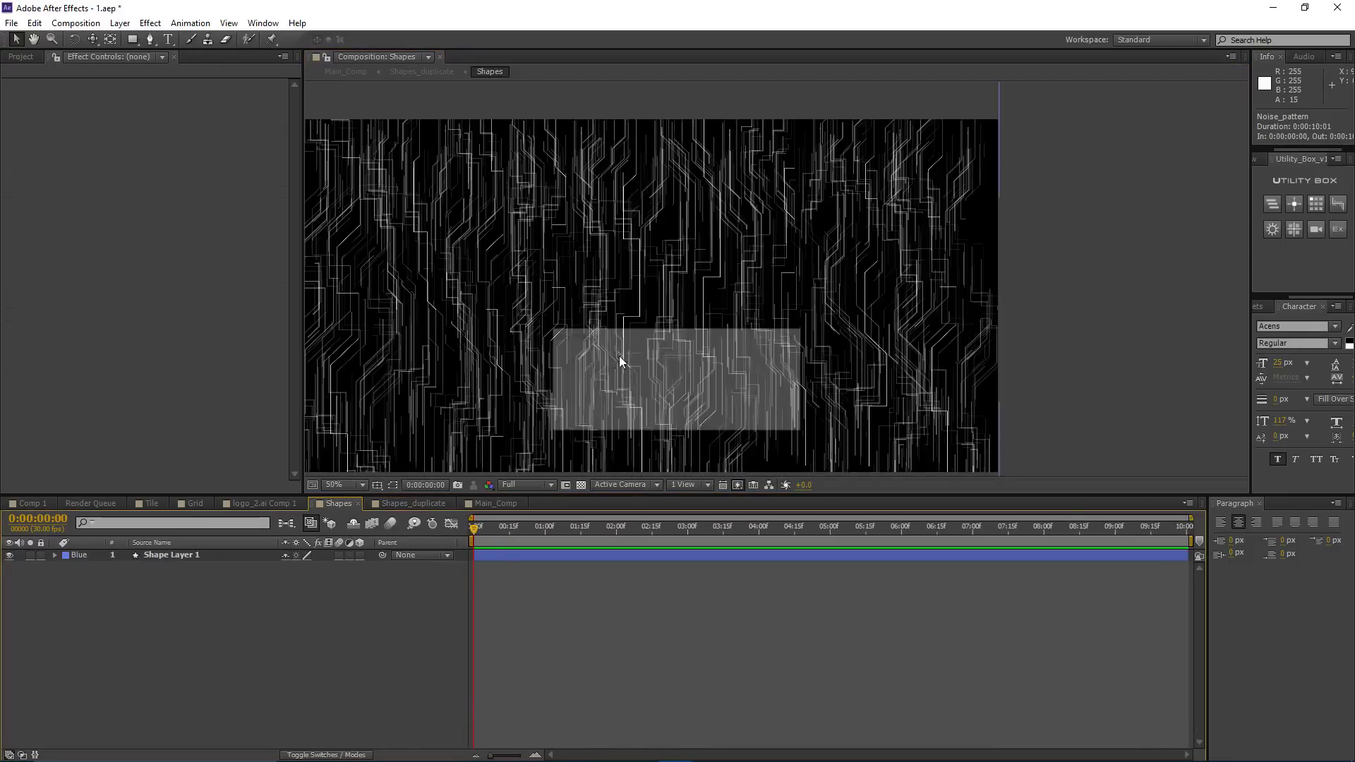
pyautogui.moveTo(531, 329); pyautogui.dragTo(603, 344)
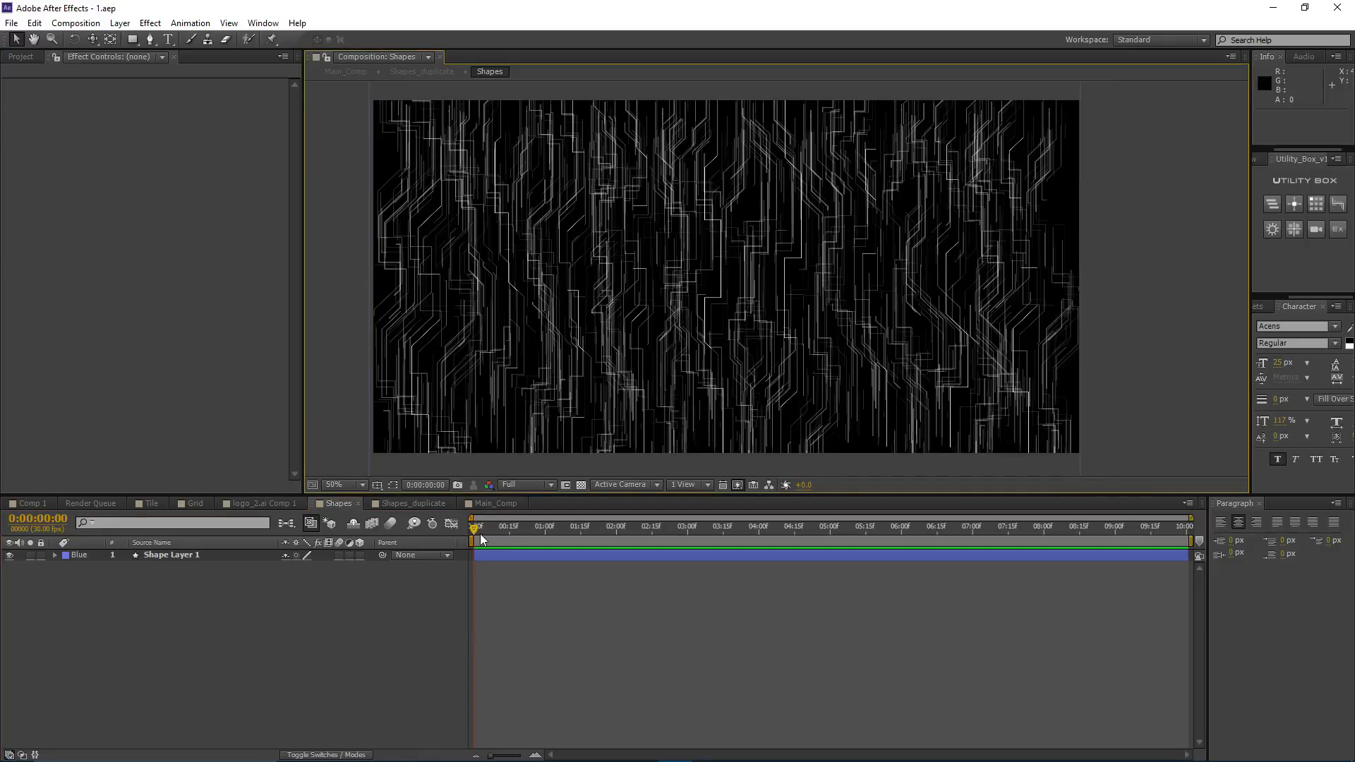
pyautogui.click(120, 23)
pyautogui.moveTo(134, 40)
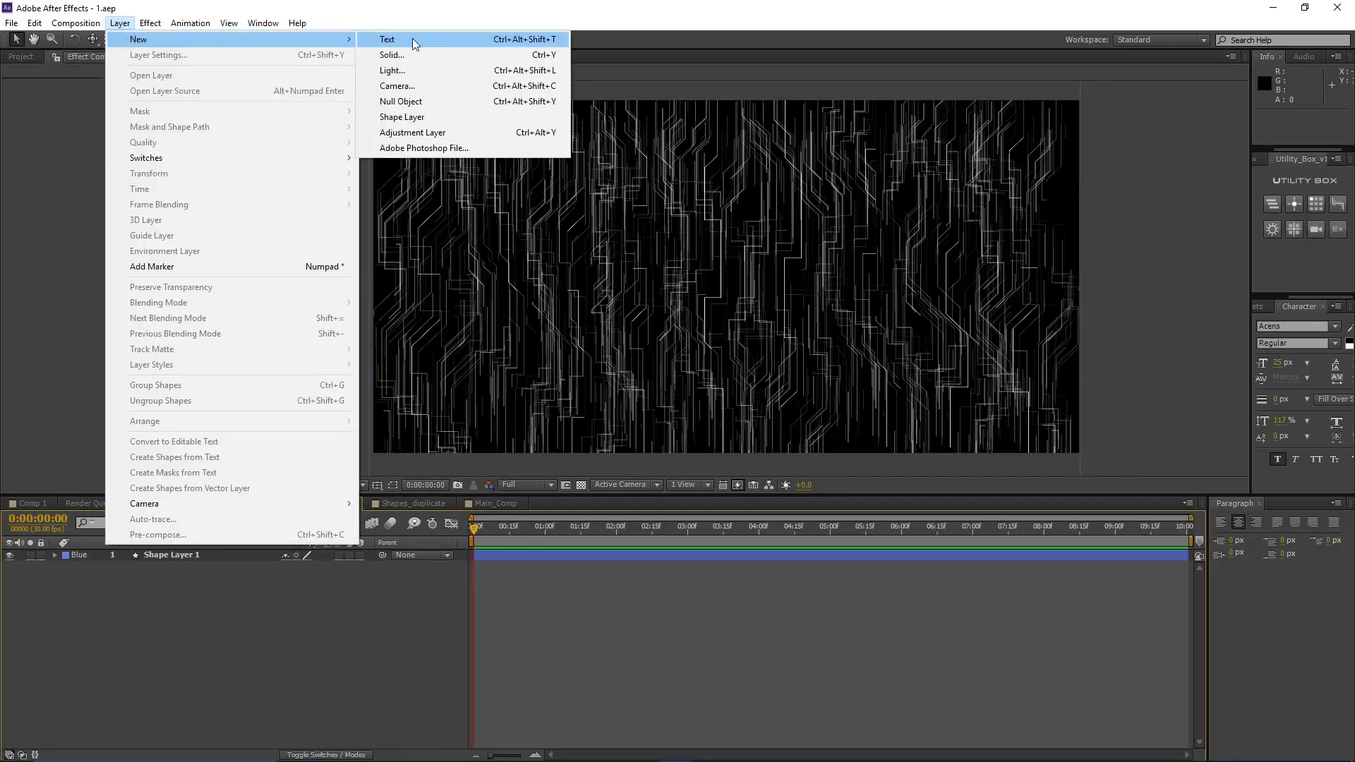
pyautogui.click(414, 56)
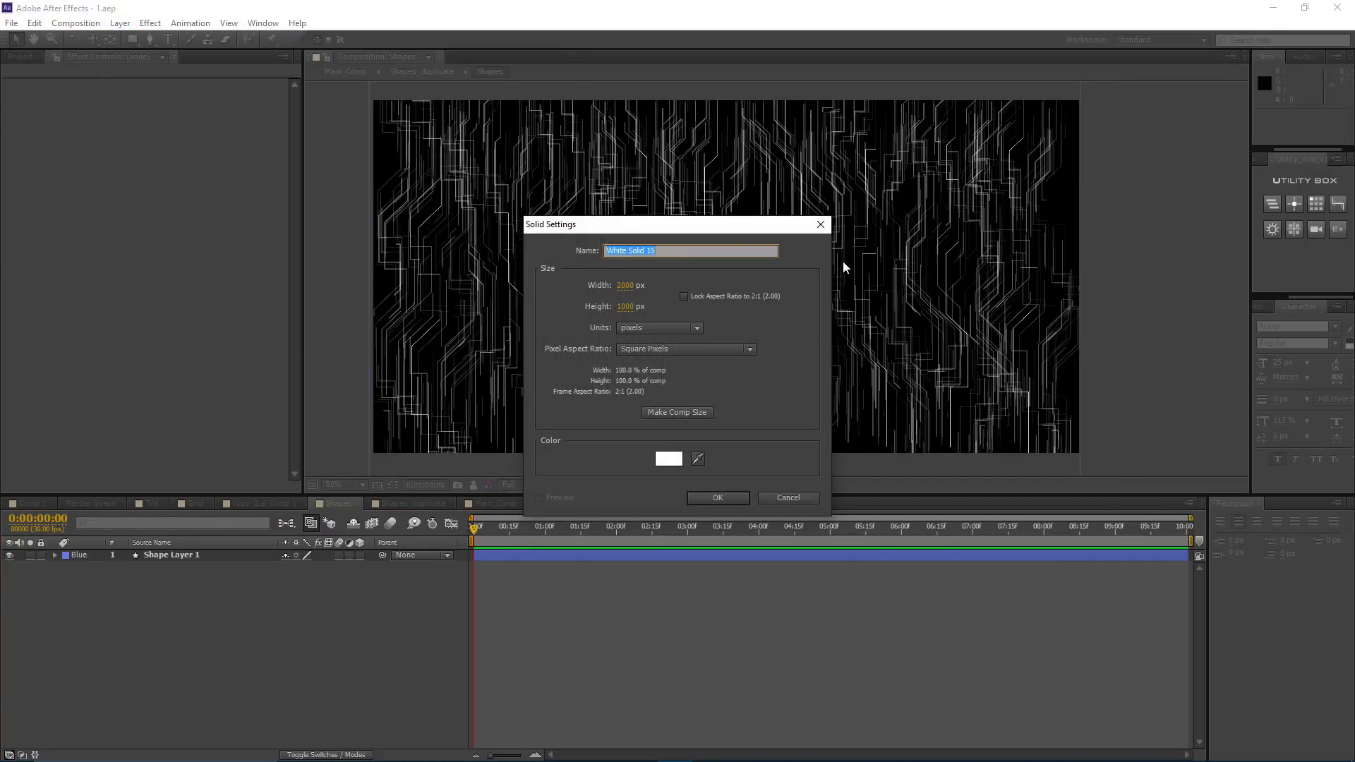
pyautogui.click(717, 497)
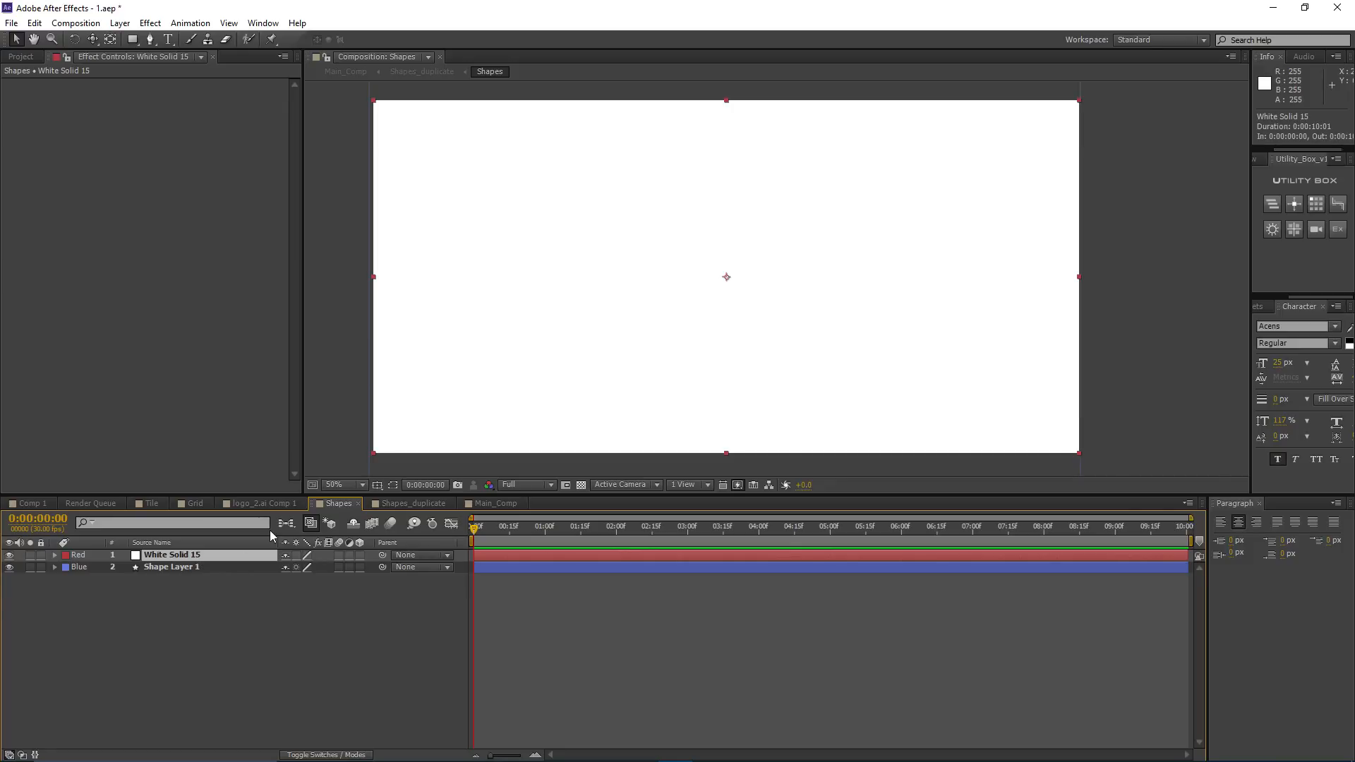
# Step: Draw the upper edge of a Pen tool mask on the white solid as an irregular right-angled staircase across its full width
pyautogui.moveTo(430, 367); pyautogui.dragTo(478, 379)
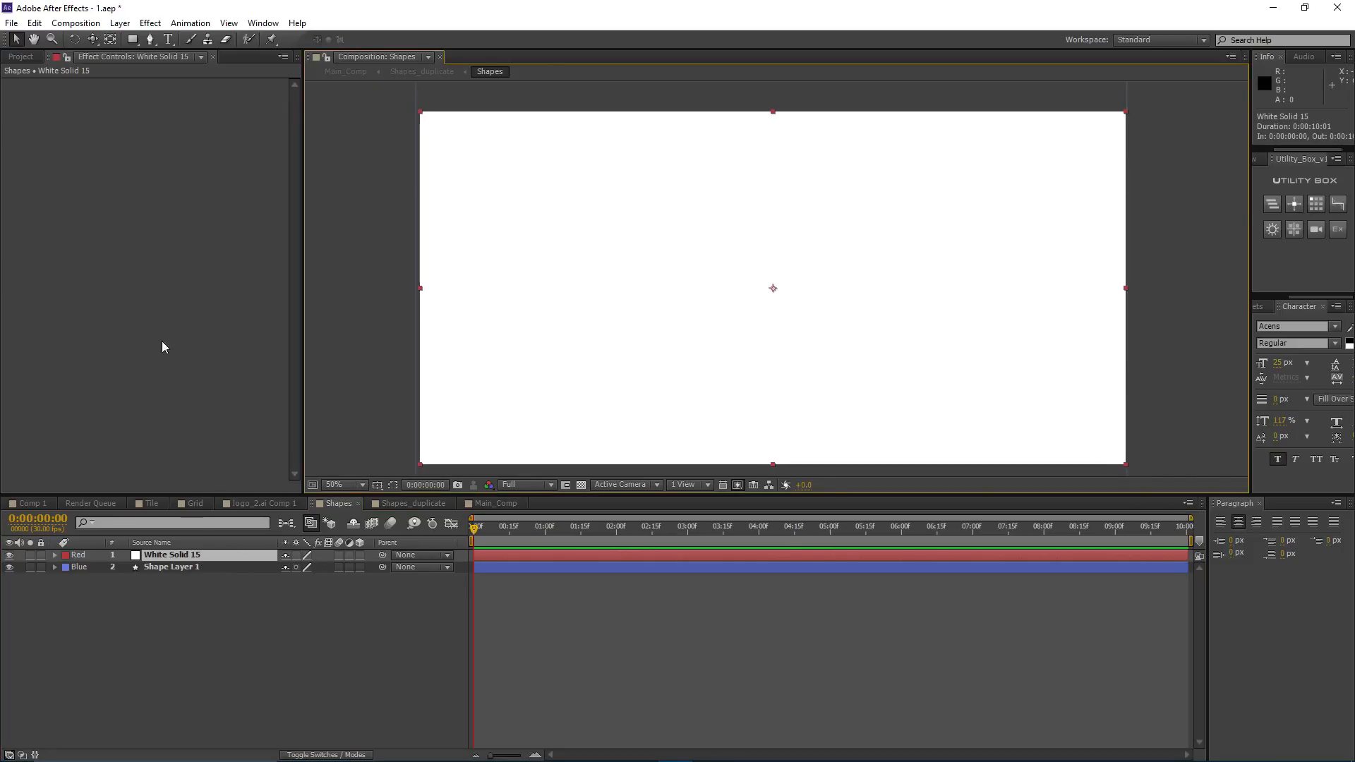
pyautogui.moveTo(445, 423); pyautogui.dragTo(429, 414)
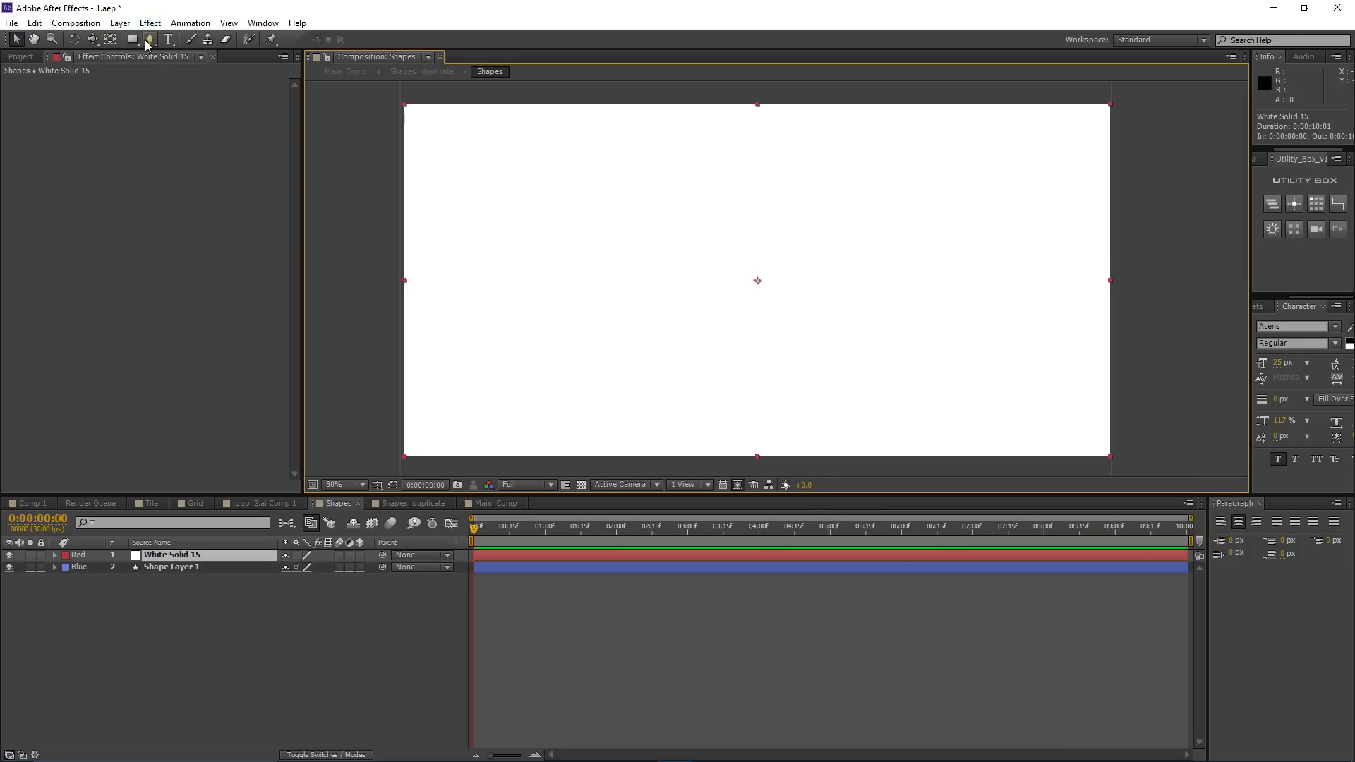
pyautogui.click(149, 40)
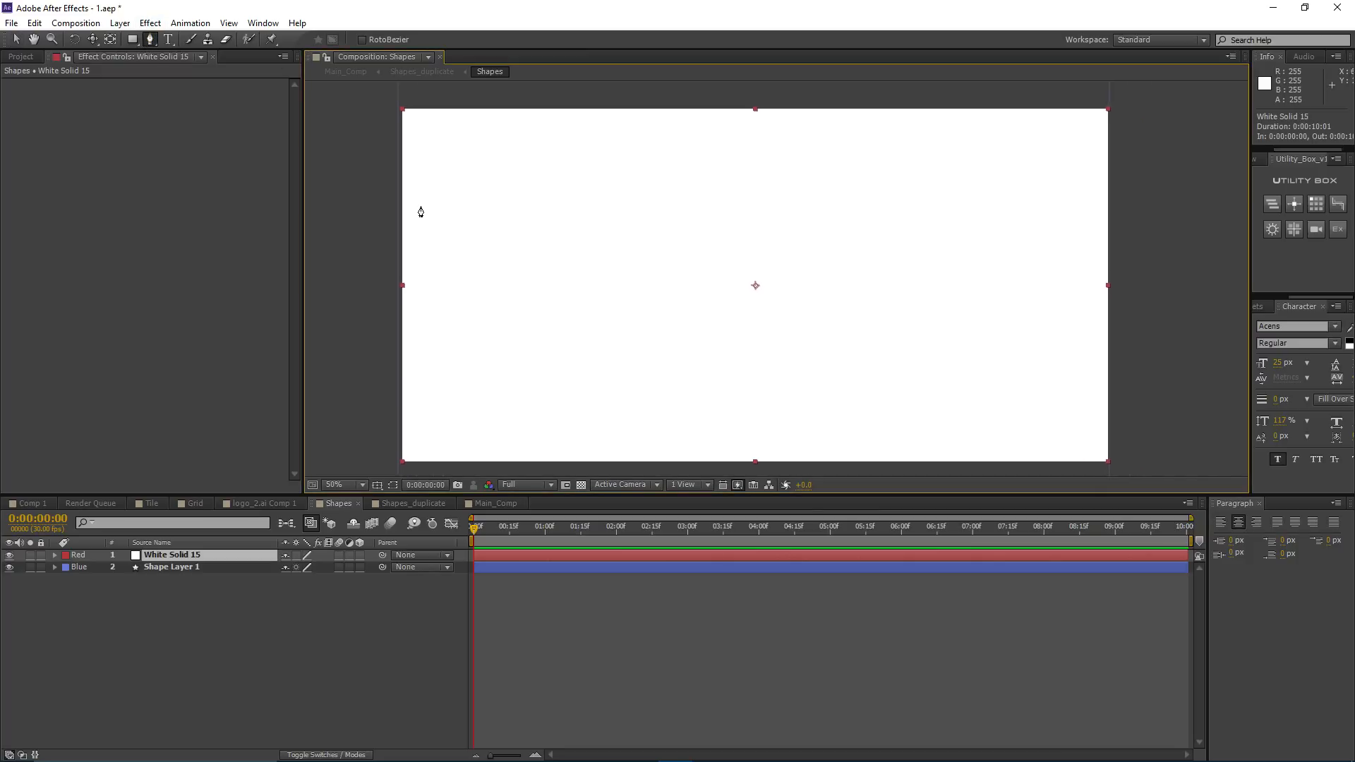
pyautogui.click(399, 206)
pyautogui.click(417, 205)
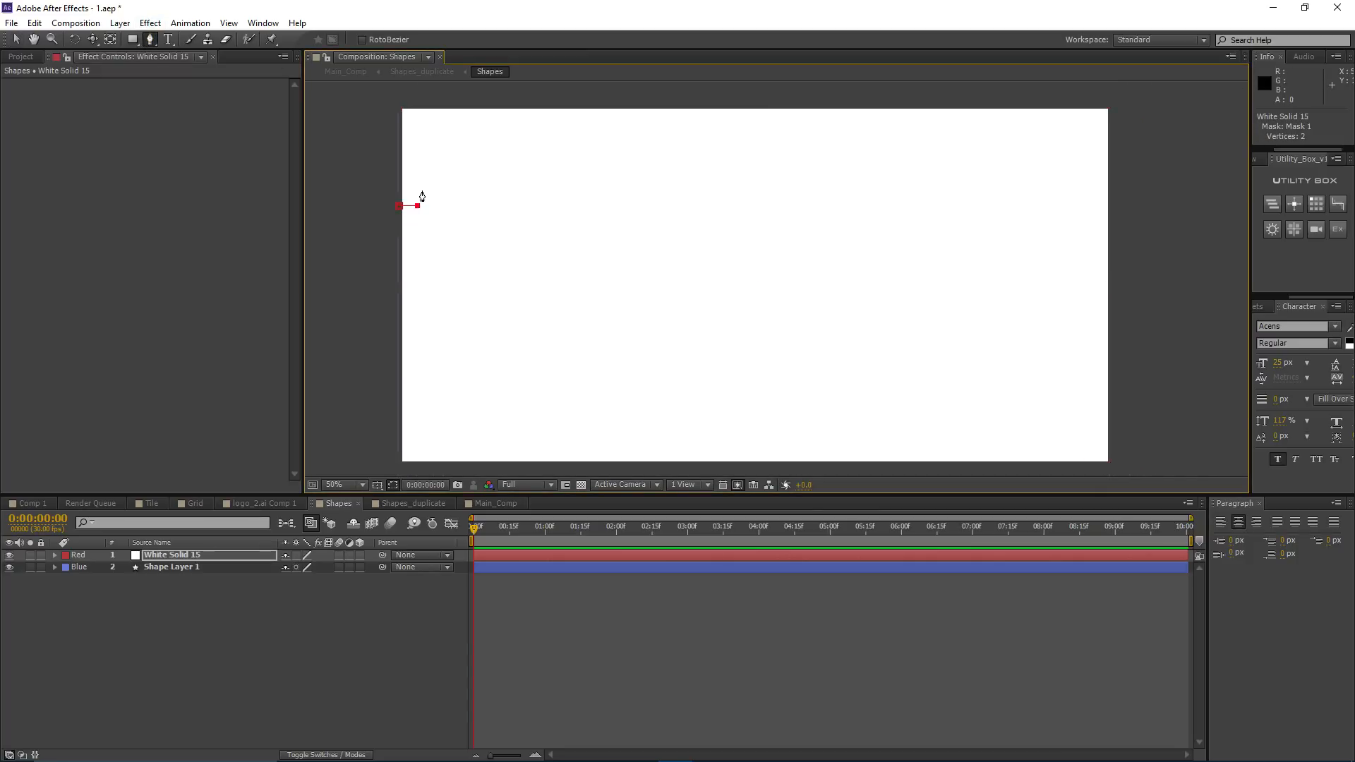
pyautogui.click(449, 187)
pyautogui.click(449, 199)
pyautogui.click(491, 169)
pyautogui.click(537, 169)
pyautogui.click(574, 187)
pyautogui.click(574, 152)
pyautogui.click(628, 152)
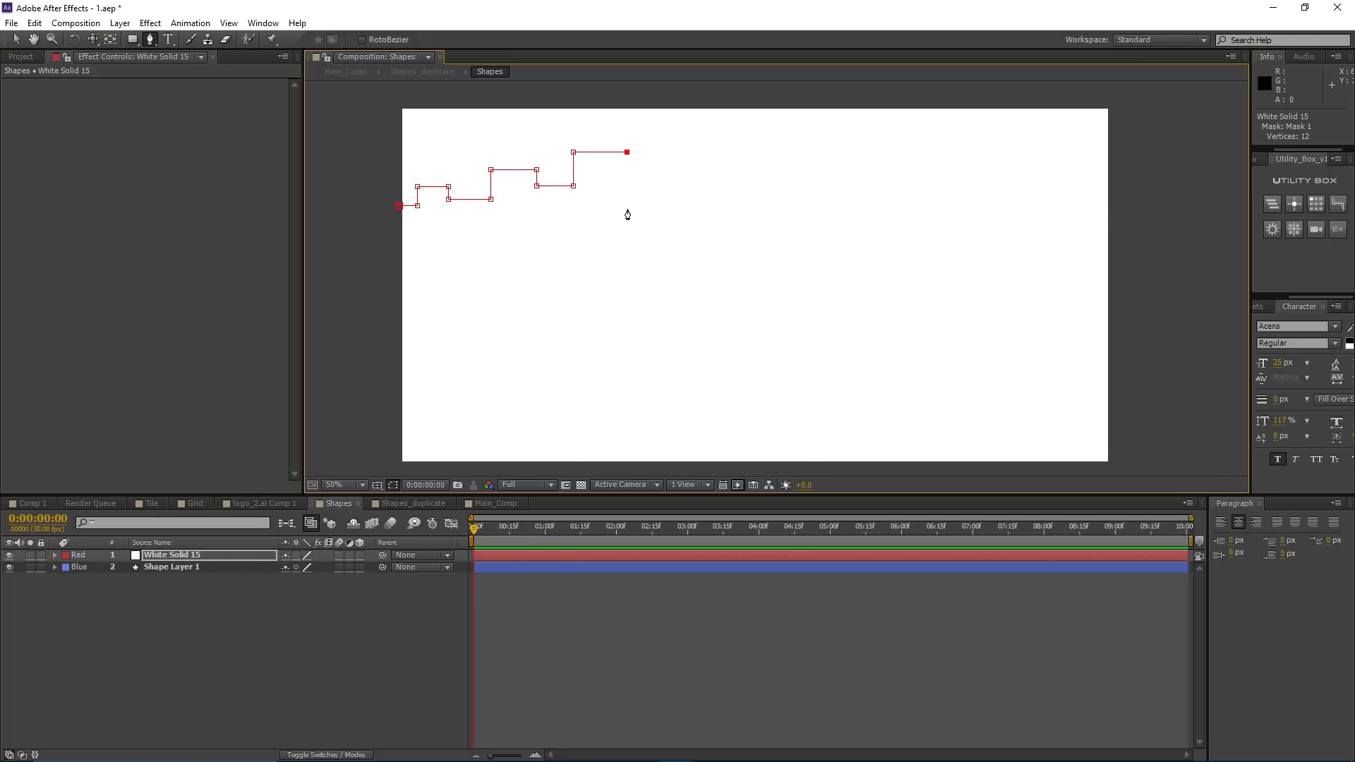
pyautogui.click(627, 223)
pyautogui.click(662, 223)
pyautogui.click(663, 202)
pyautogui.click(701, 201)
pyautogui.click(701, 216)
pyautogui.click(757, 216)
pyautogui.click(756, 199)
pyautogui.click(811, 199)
pyautogui.click(862, 211)
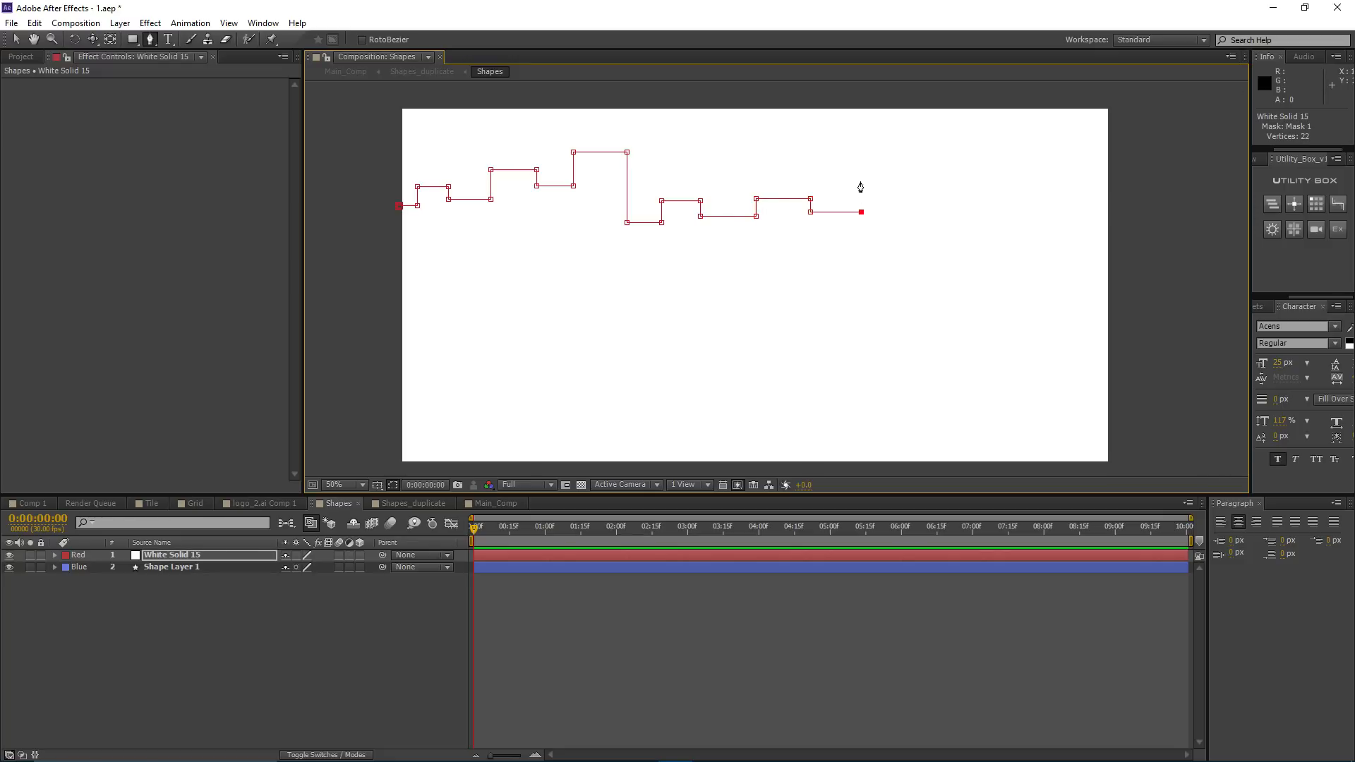
pyautogui.click(862, 182)
pyautogui.click(921, 181)
pyautogui.click(960, 196)
pyautogui.click(960, 227)
pyautogui.click(1000, 227)
pyautogui.click(1000, 192)
pyautogui.click(1025, 191)
pyautogui.click(1024, 174)
pyautogui.click(1072, 173)
pyautogui.click(1072, 190)
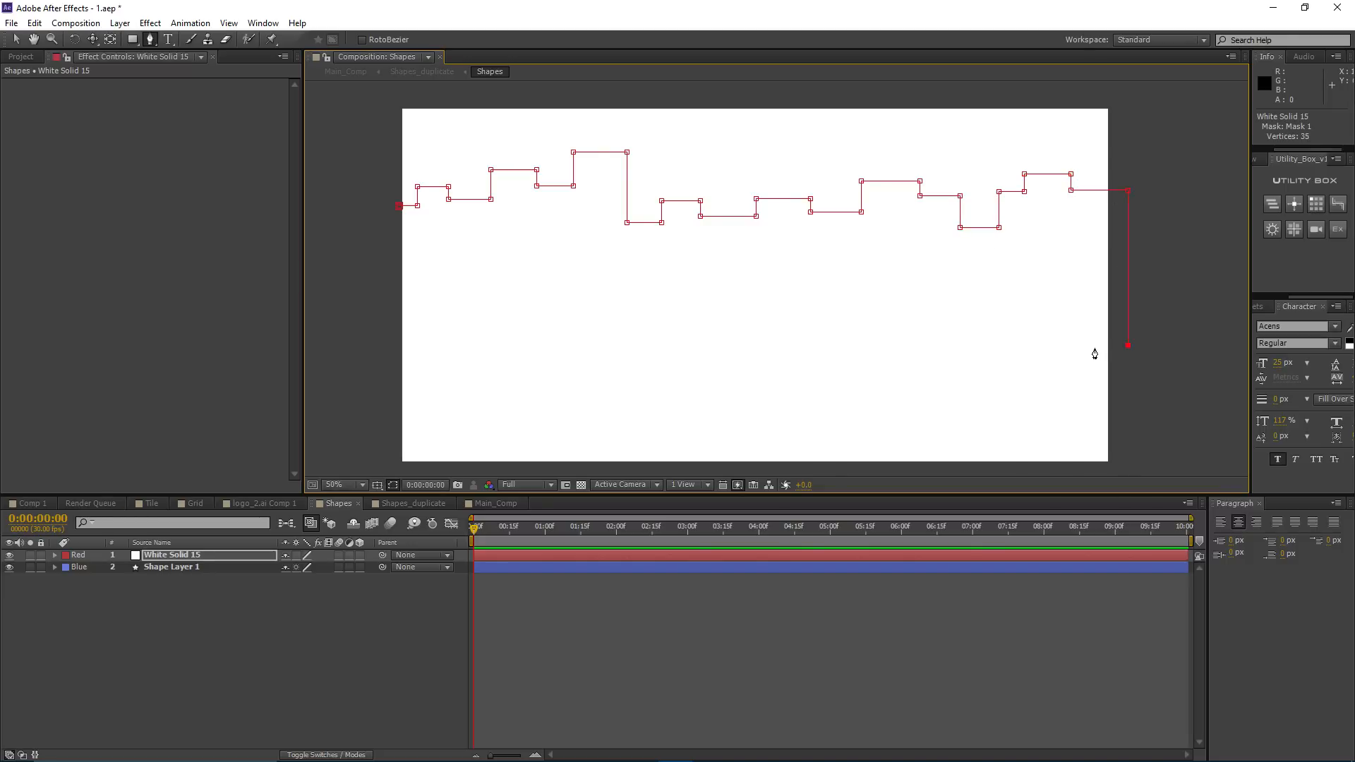
# Step: Continue the mask back along the solid's lower part with an irregular stepped edge and close it at the first point
pyautogui.click(1094, 371)
pyautogui.click(1059, 370)
pyautogui.click(1059, 406)
pyautogui.click(992, 406)
pyautogui.click(921, 393)
pyautogui.click(856, 379)
pyautogui.click(856, 407)
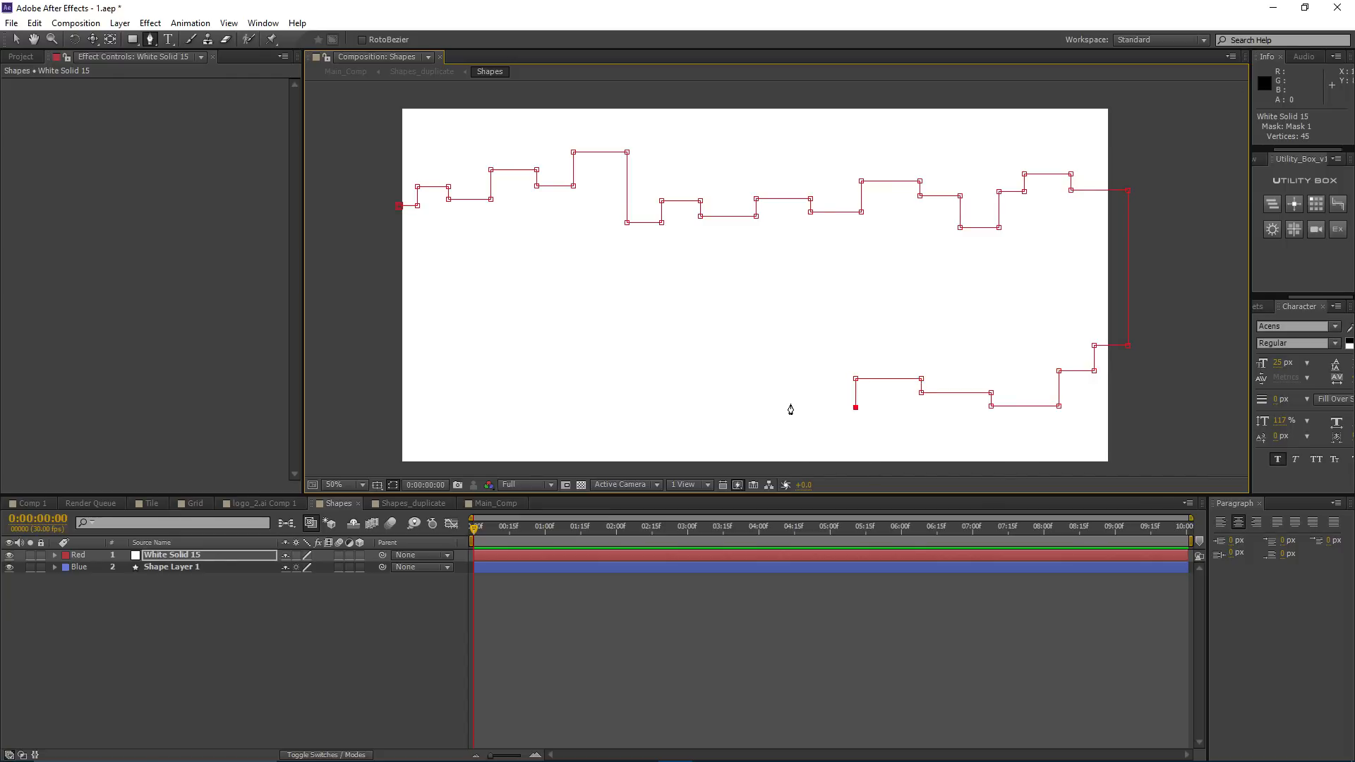
pyautogui.click(787, 407)
pyautogui.click(787, 351)
pyautogui.click(760, 351)
pyautogui.click(698, 372)
pyautogui.click(698, 327)
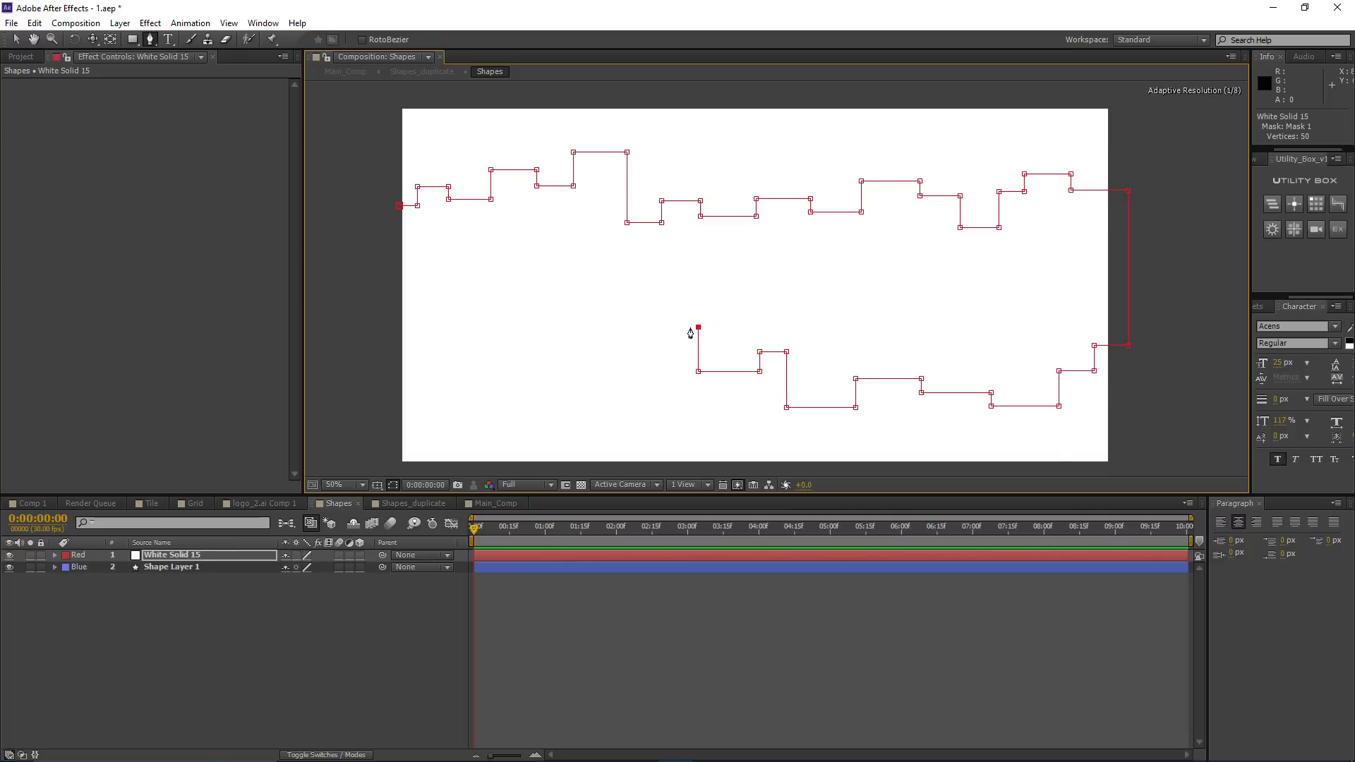
pyautogui.click(675, 327)
pyautogui.click(674, 408)
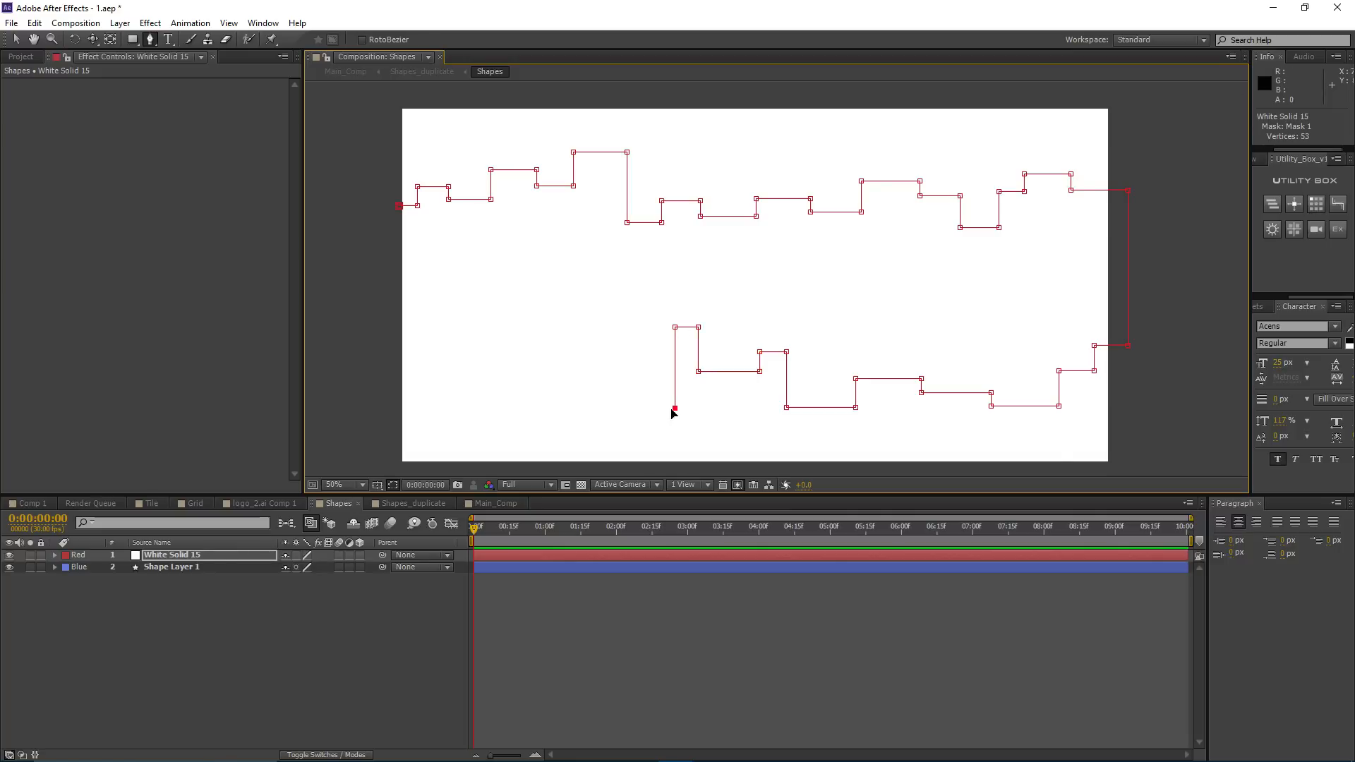
pyautogui.click(606, 408)
pyautogui.click(547, 421)
pyautogui.click(547, 360)
pyautogui.click(470, 379)
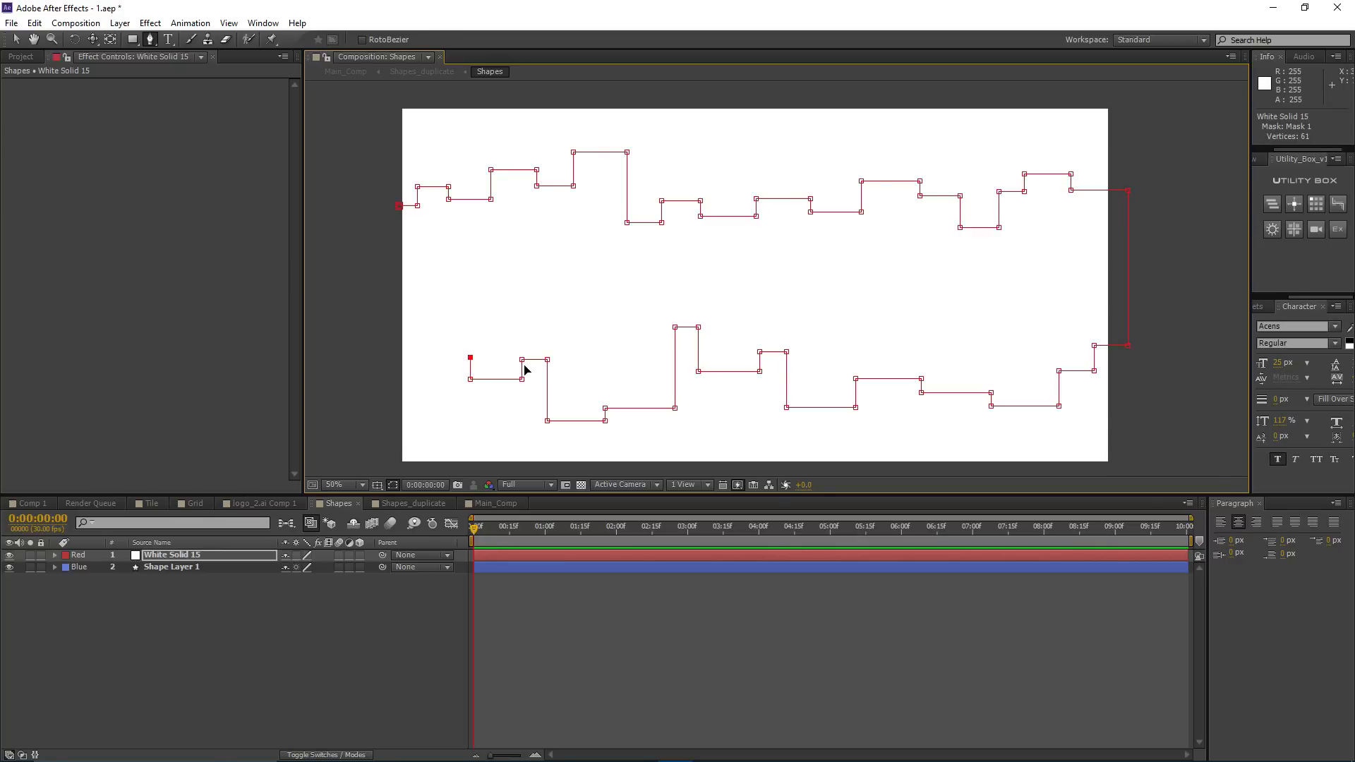
pyautogui.click(439, 371)
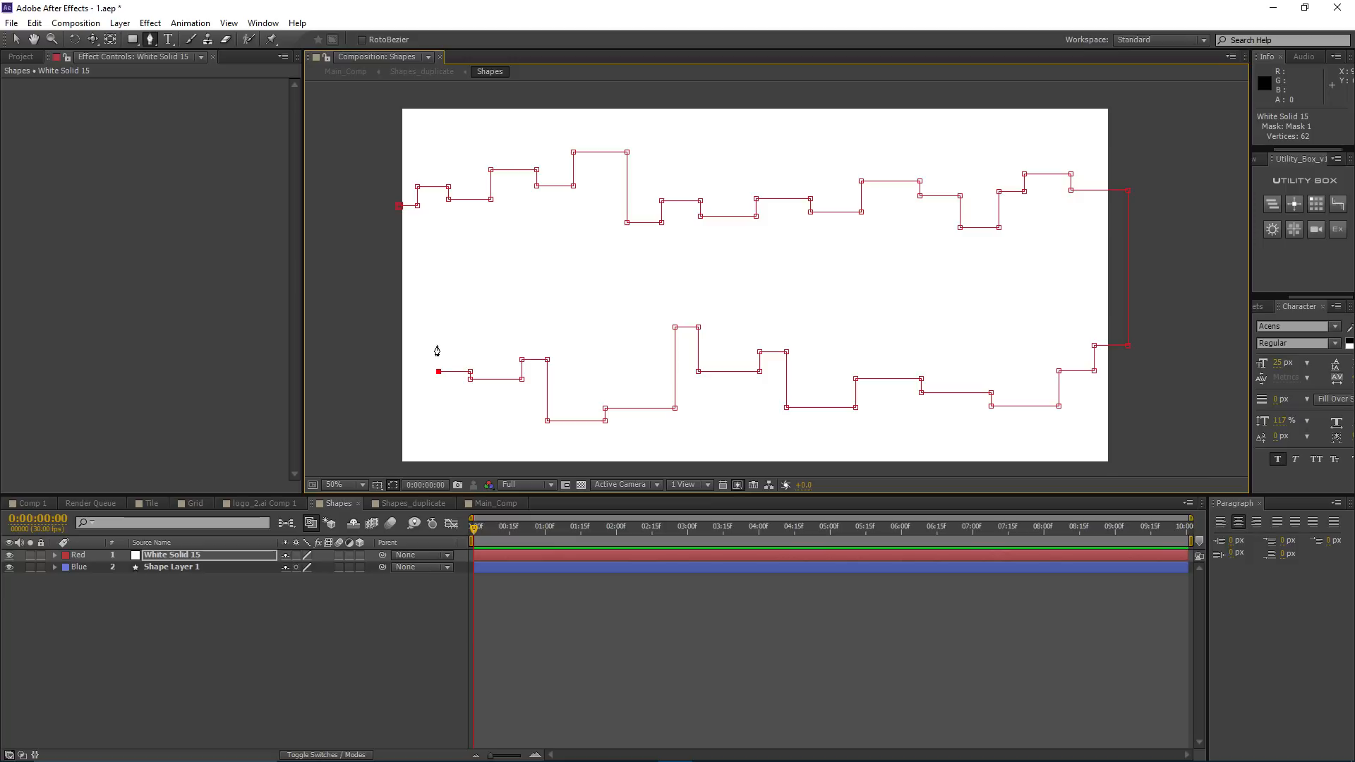
pyautogui.click(391, 345)
pyautogui.click(400, 206)
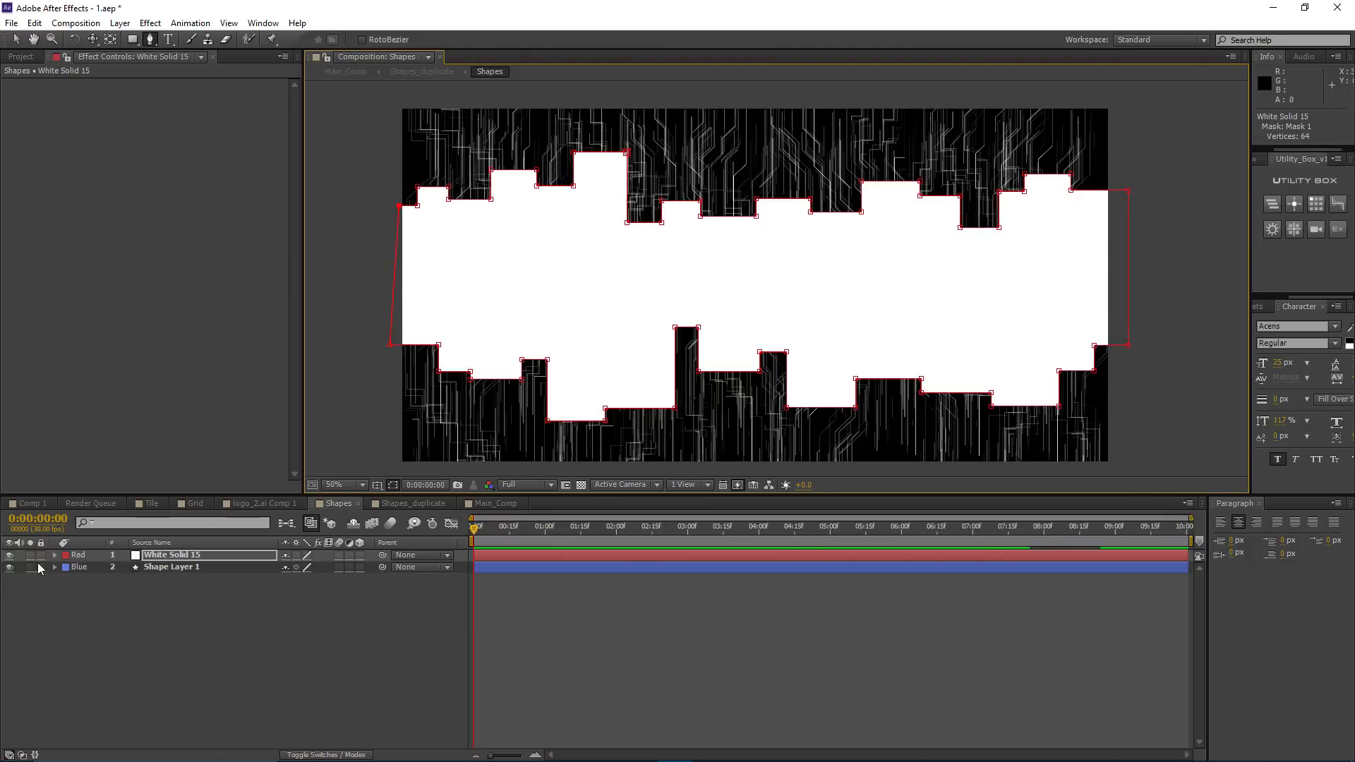
# Step: Hide Shape Layer 1 and the mask and shape path outlines to show only the stepped white band
pyautogui.click(95, 559)
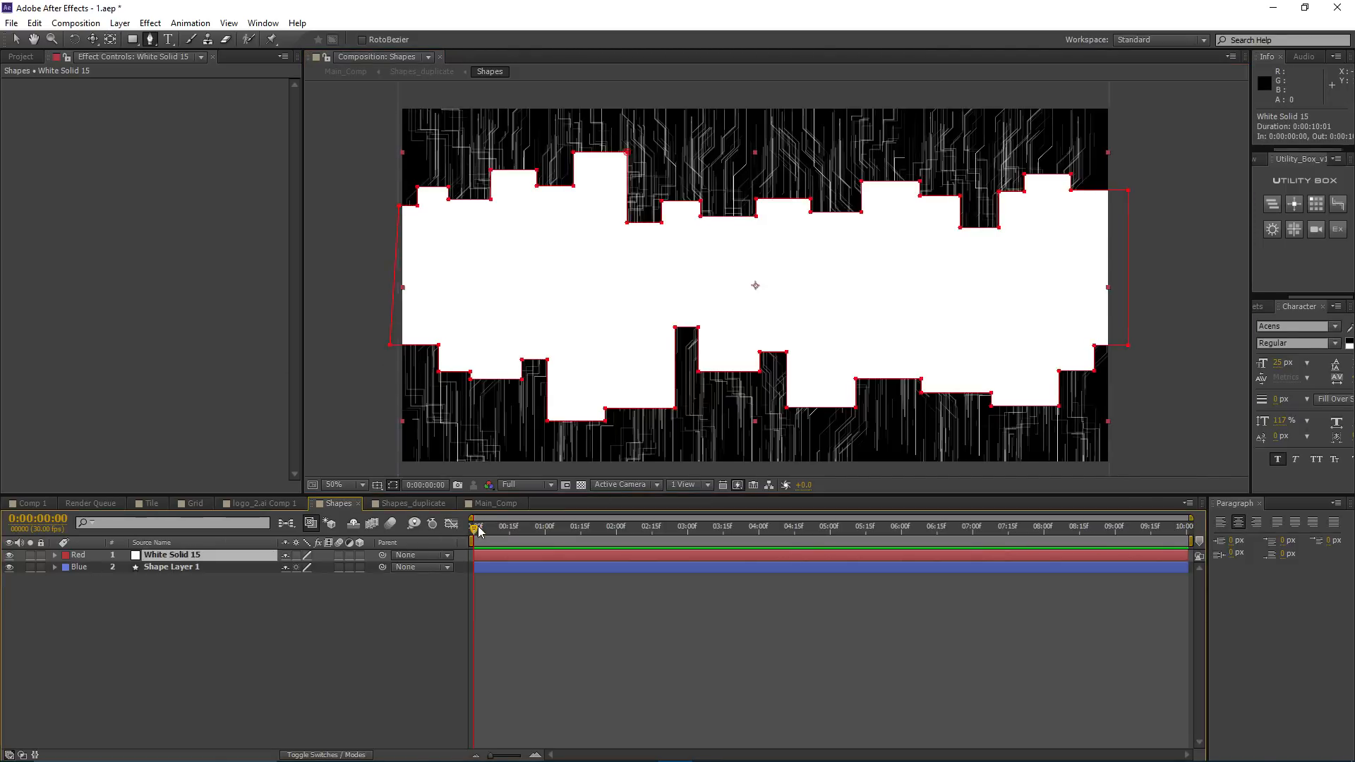
pyautogui.click(9, 567)
pyautogui.click(182, 568)
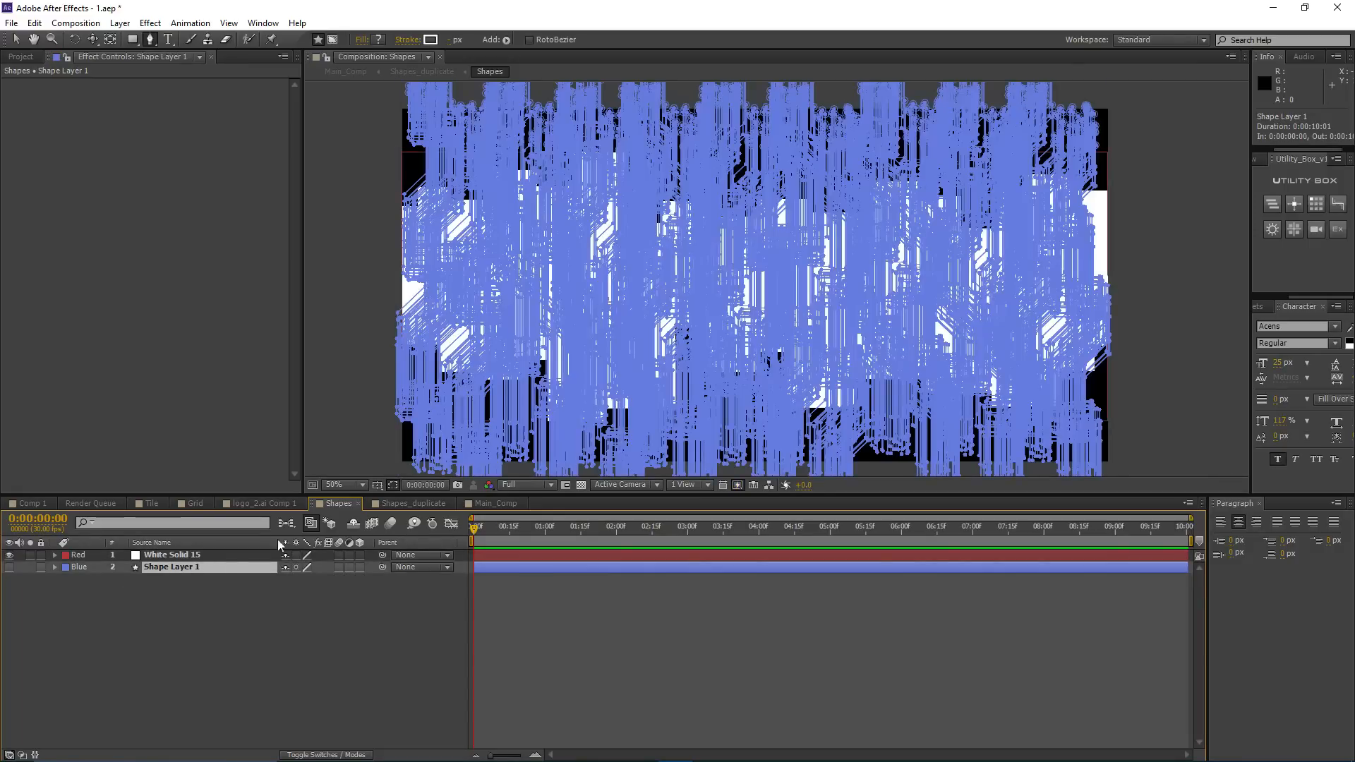
pyautogui.click(393, 485)
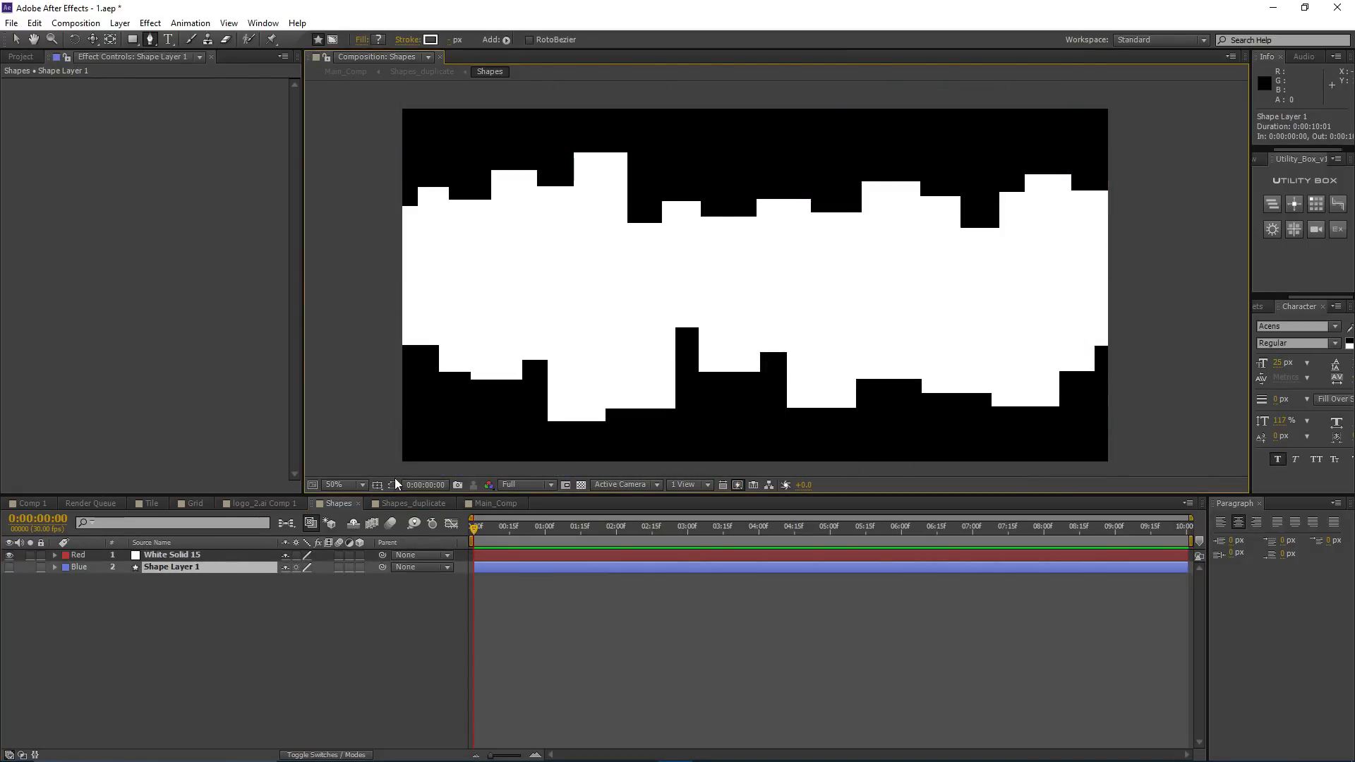
pyautogui.press(',')
pyautogui.moveTo(588, 322); pyautogui.dragTo(537, 321)
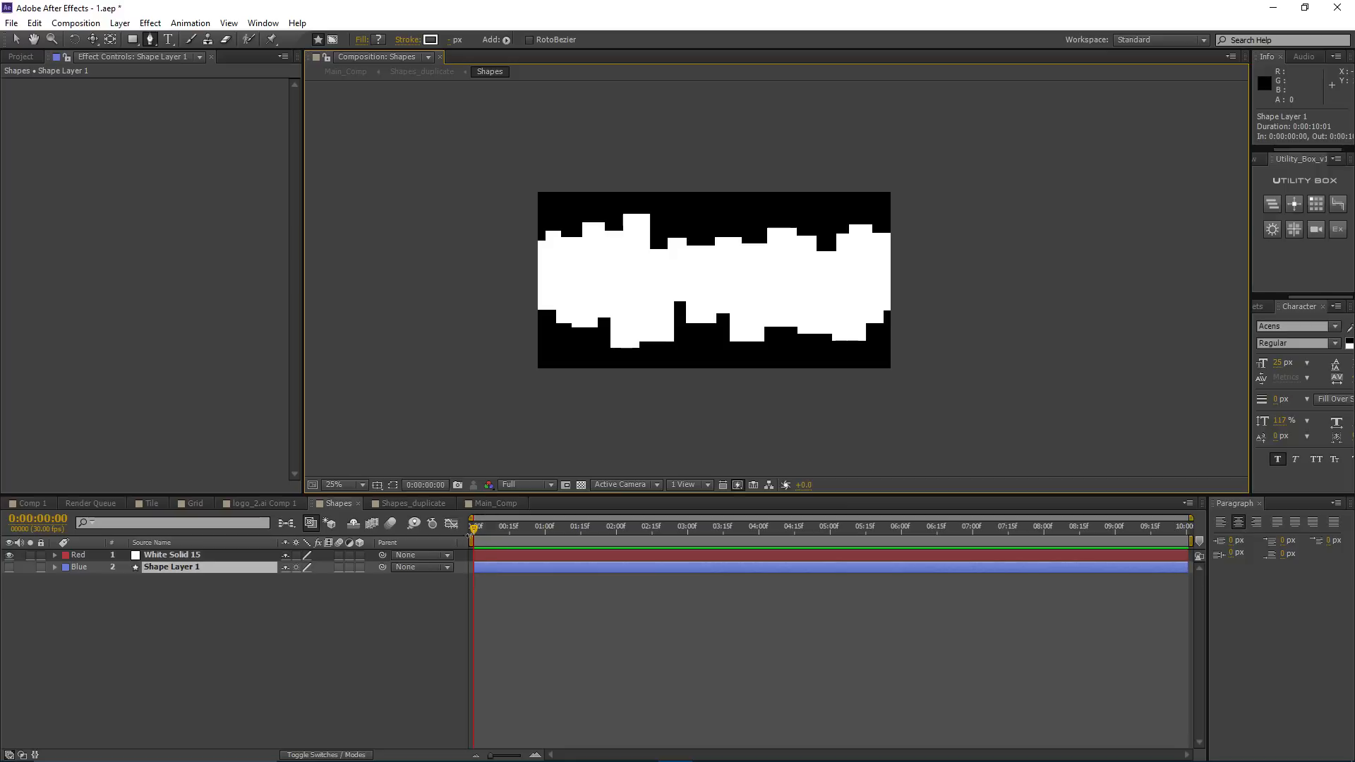
# Step: Reveal Mask 1's properties on White Solid 15 and start keyframing its Mask Path at 0:00
pyautogui.click(493, 556)
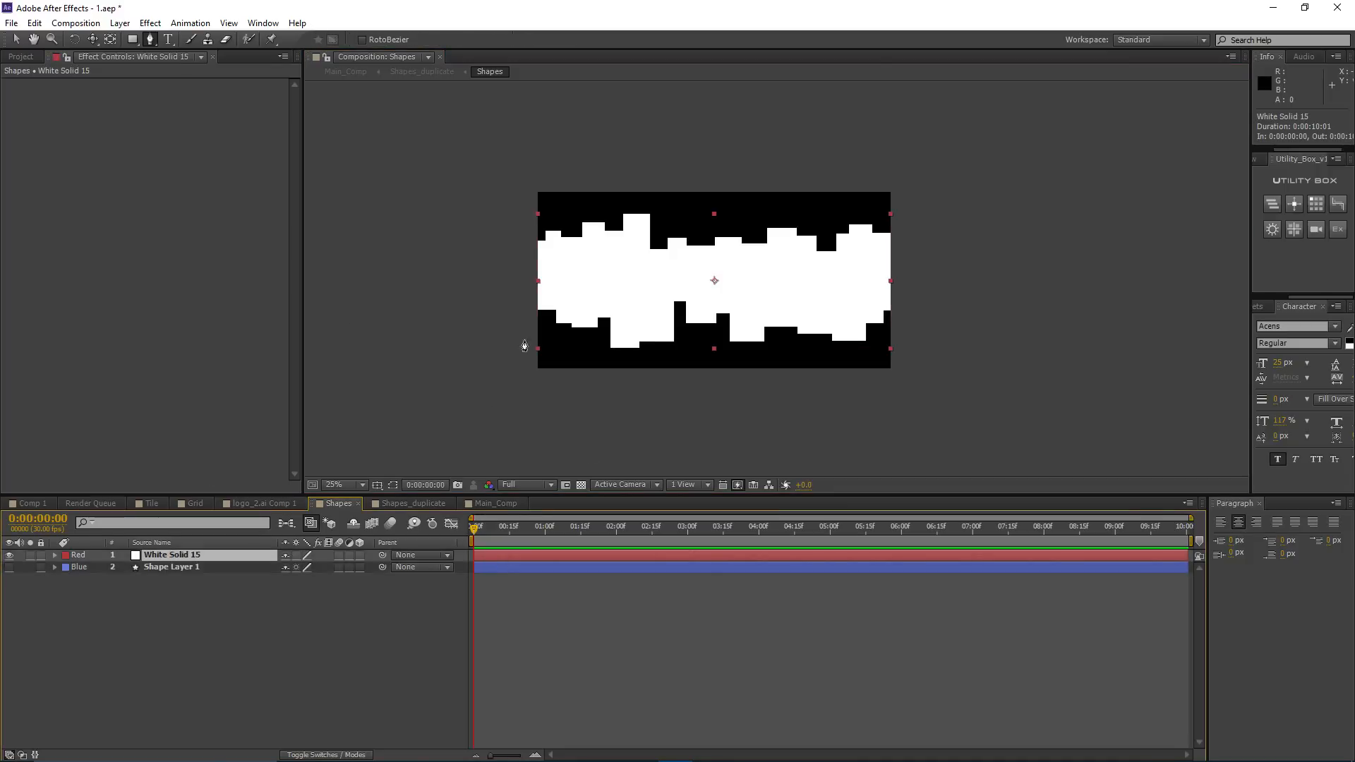
pyautogui.press('.')
pyautogui.click(378, 487)
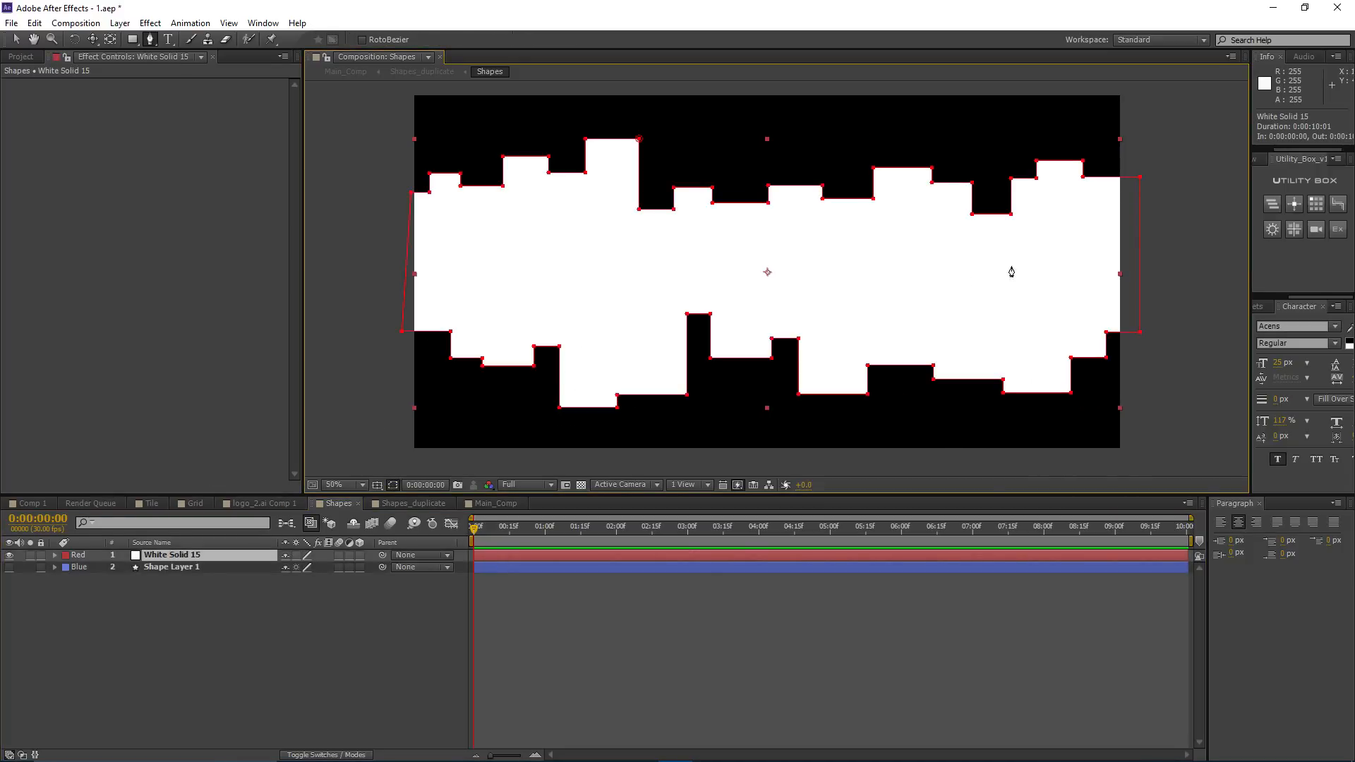
pyautogui.click(55, 556)
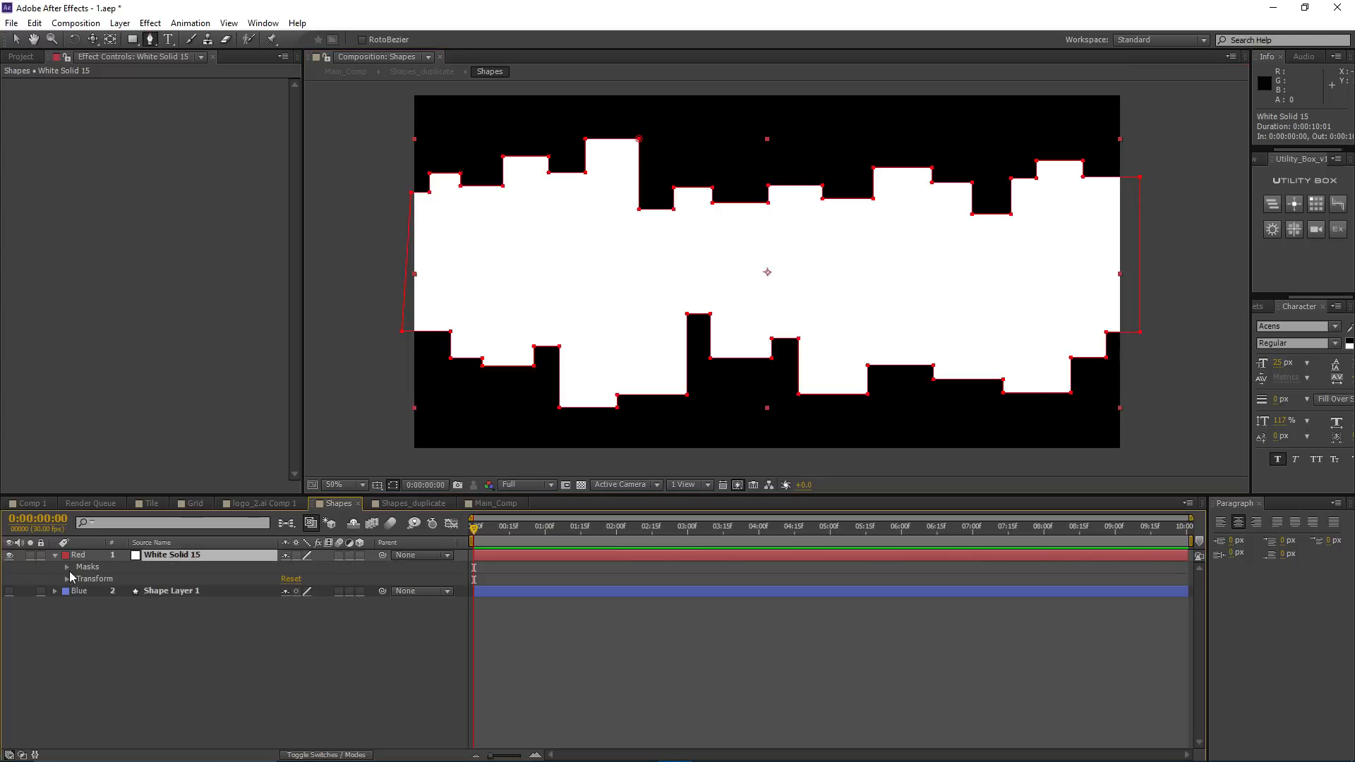
pyautogui.click(67, 568)
pyautogui.click(78, 579)
pyautogui.click(221, 580)
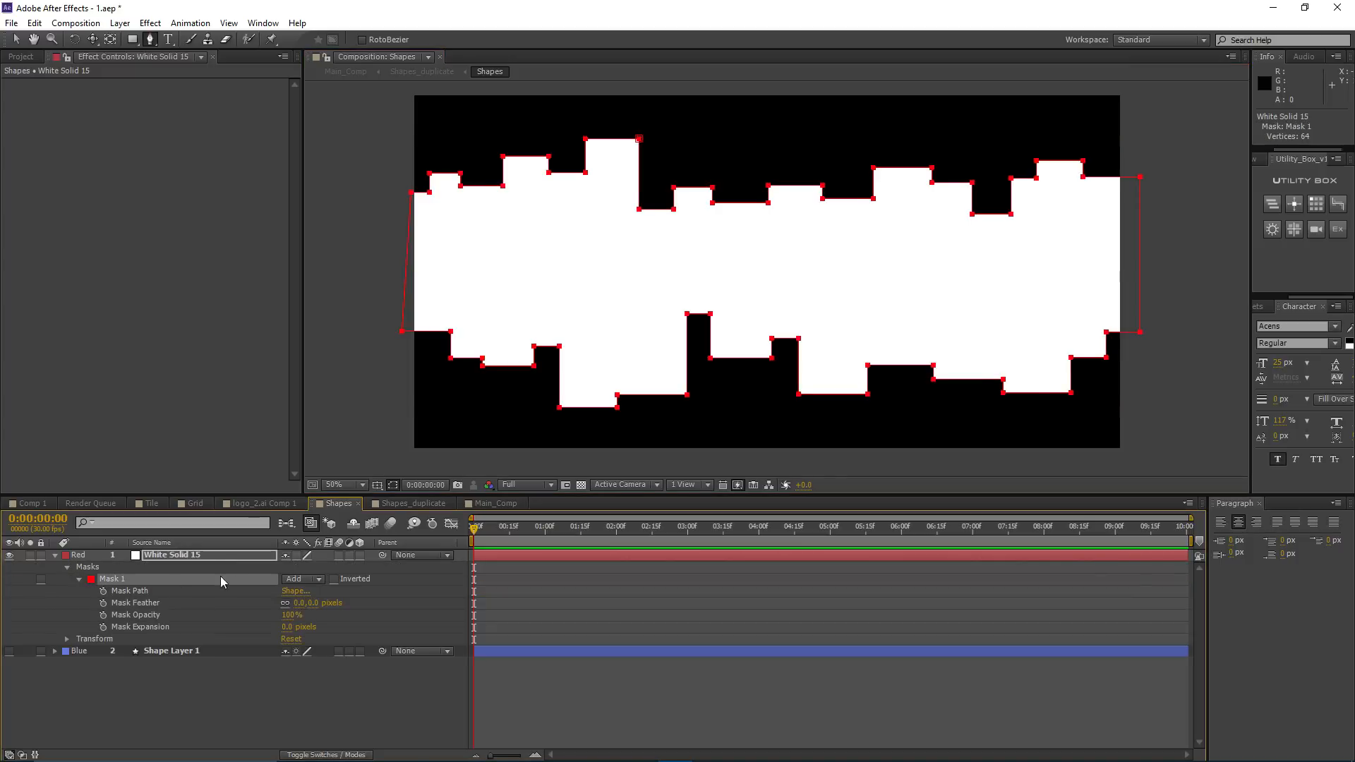
pyautogui.click(142, 592)
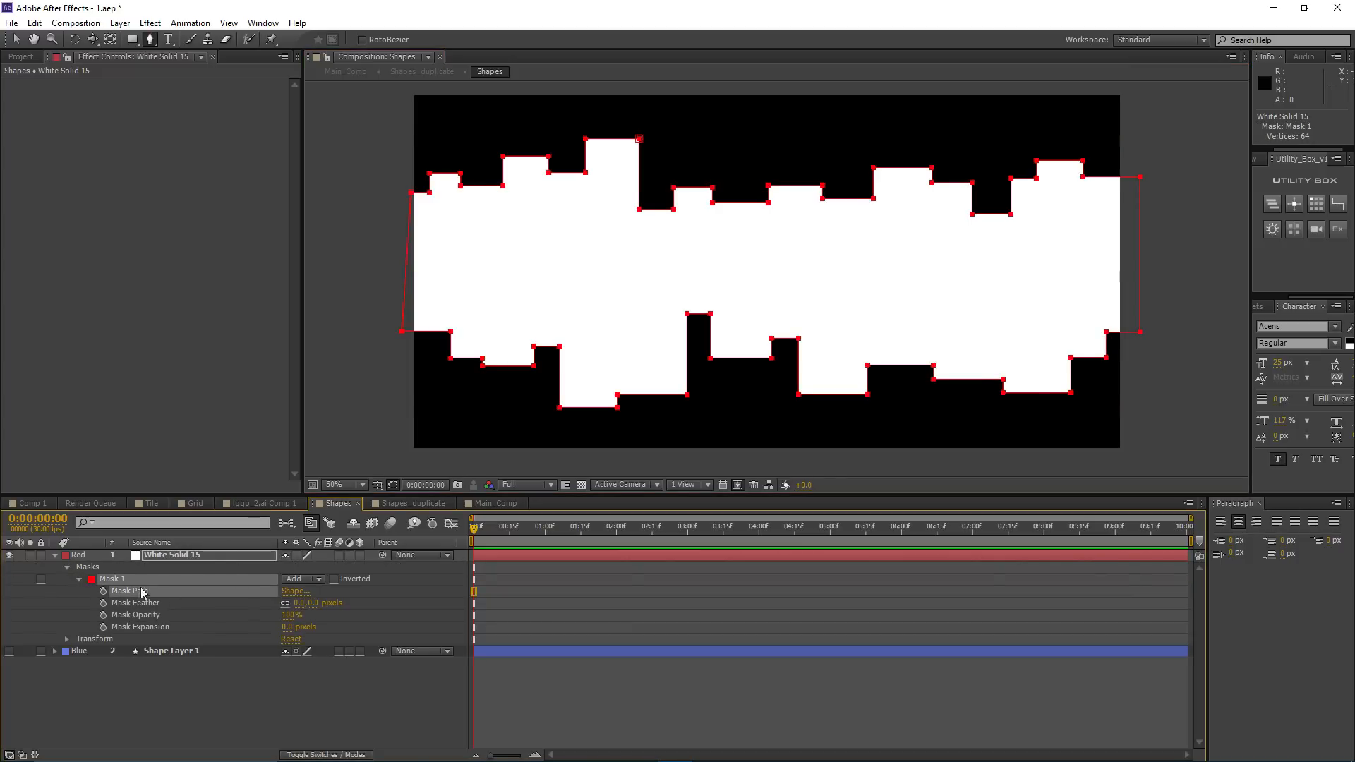
pyautogui.click(103, 592)
# Step: Move the whole mask path 900 px straight down, so it sits just below the composition frame at 0:00
pyautogui.hotkey('ctrl', 't')
pyautogui.press(',')
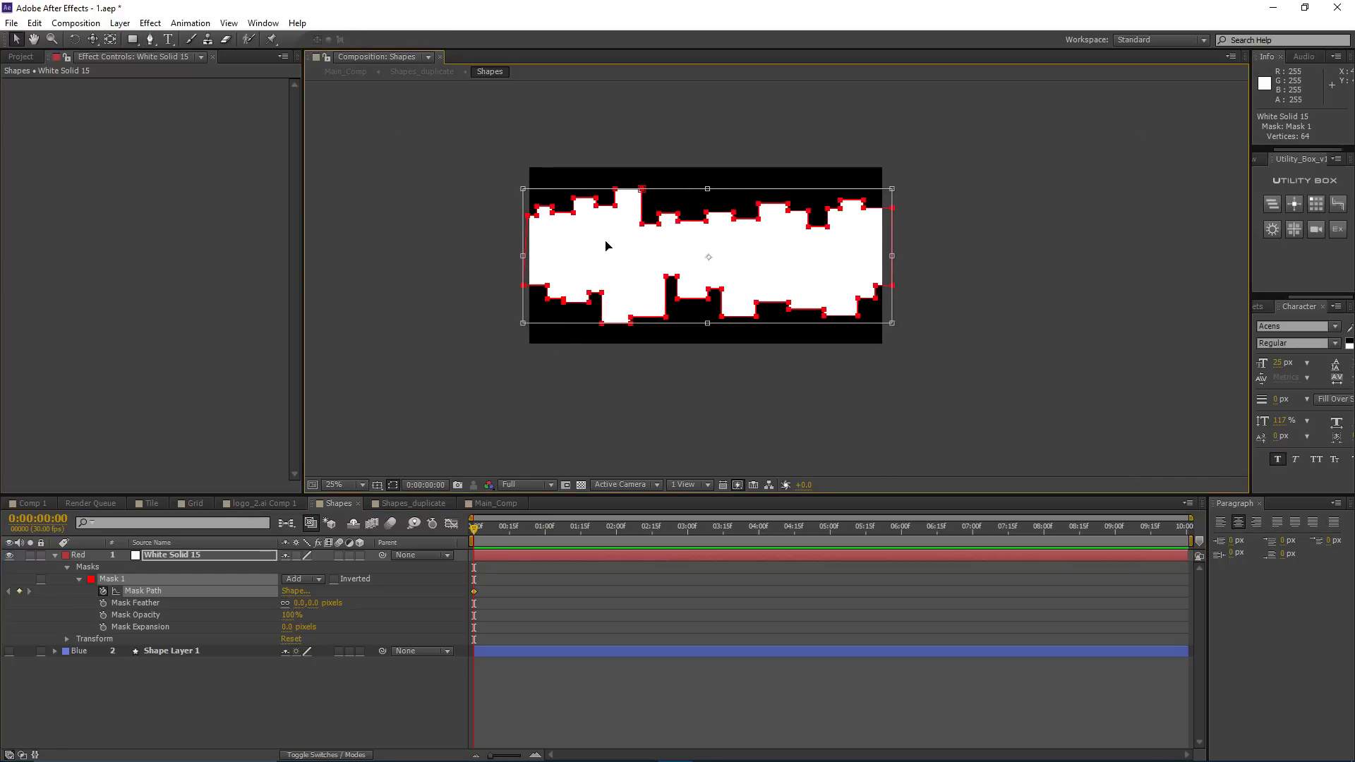
pyautogui.moveTo(617, 253); pyautogui.dragTo(616, 415)
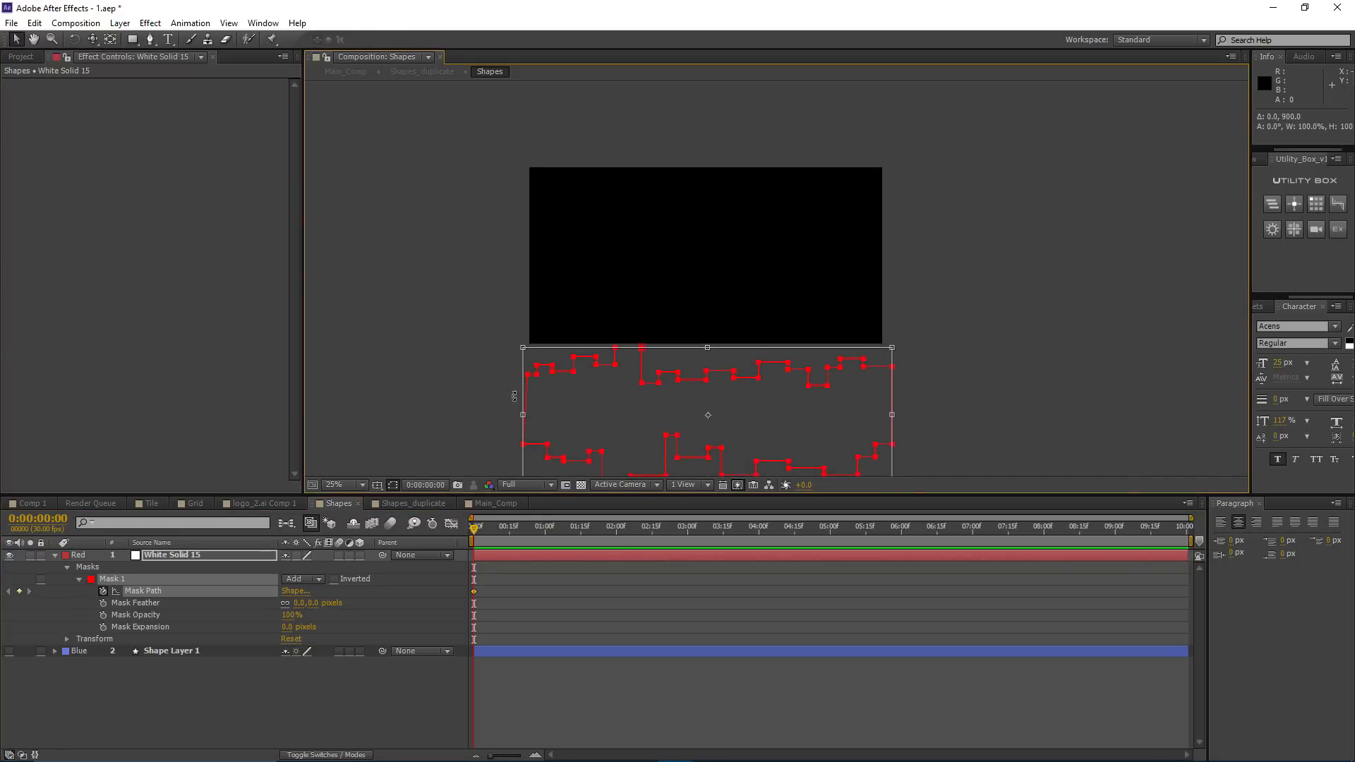
pyautogui.press('.')
pyautogui.press(',')
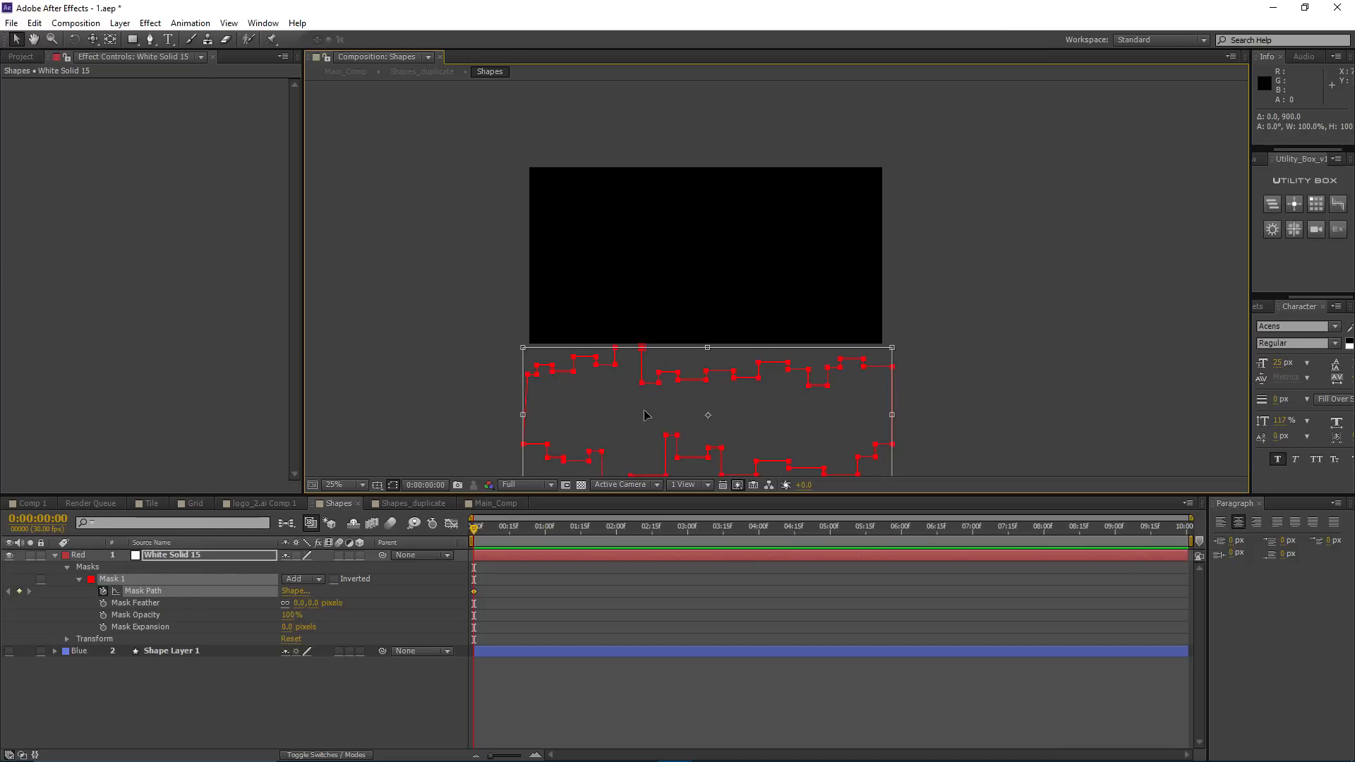
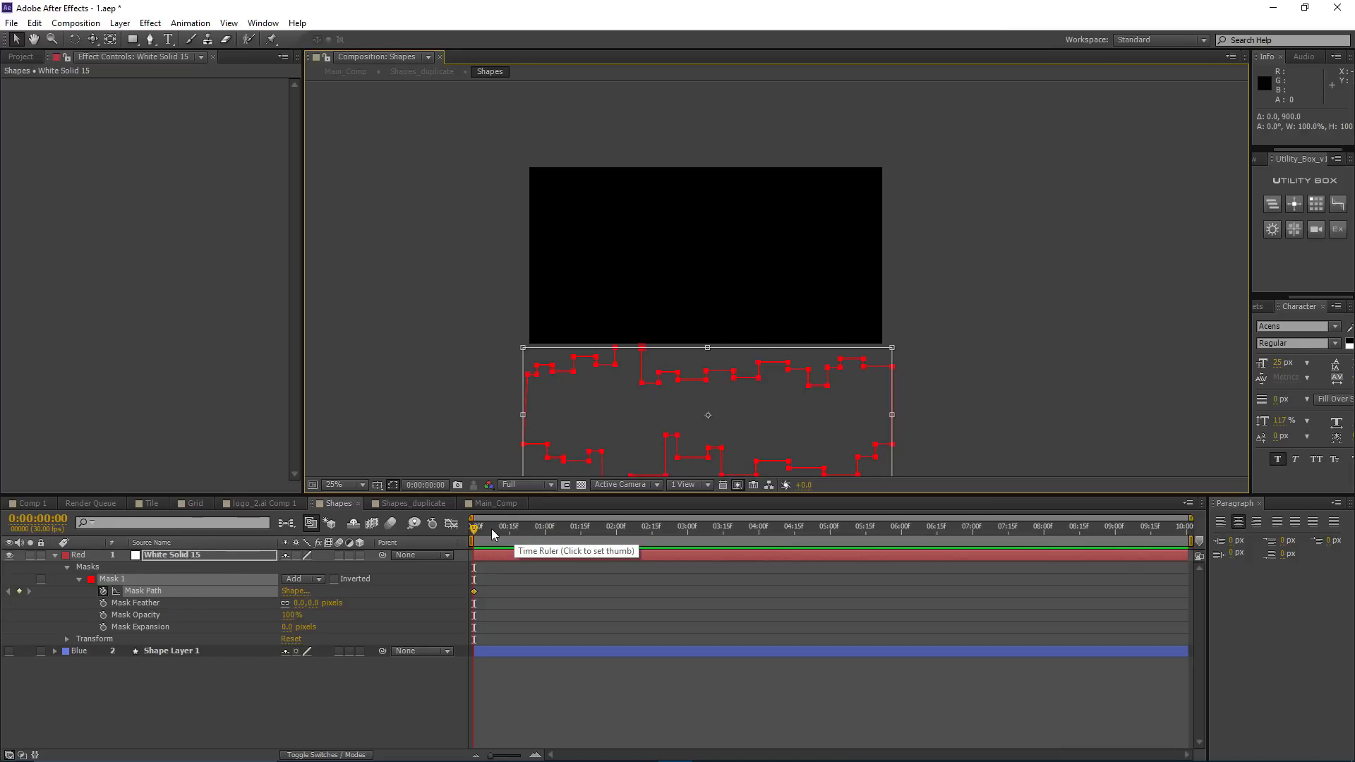
# Step: At 0:00:02:00, move the whole mask path 1792 px straight up, just above the composition frame
pyautogui.moveTo(492, 528); pyautogui.dragTo(535, 527)
pyautogui.click(618, 539)
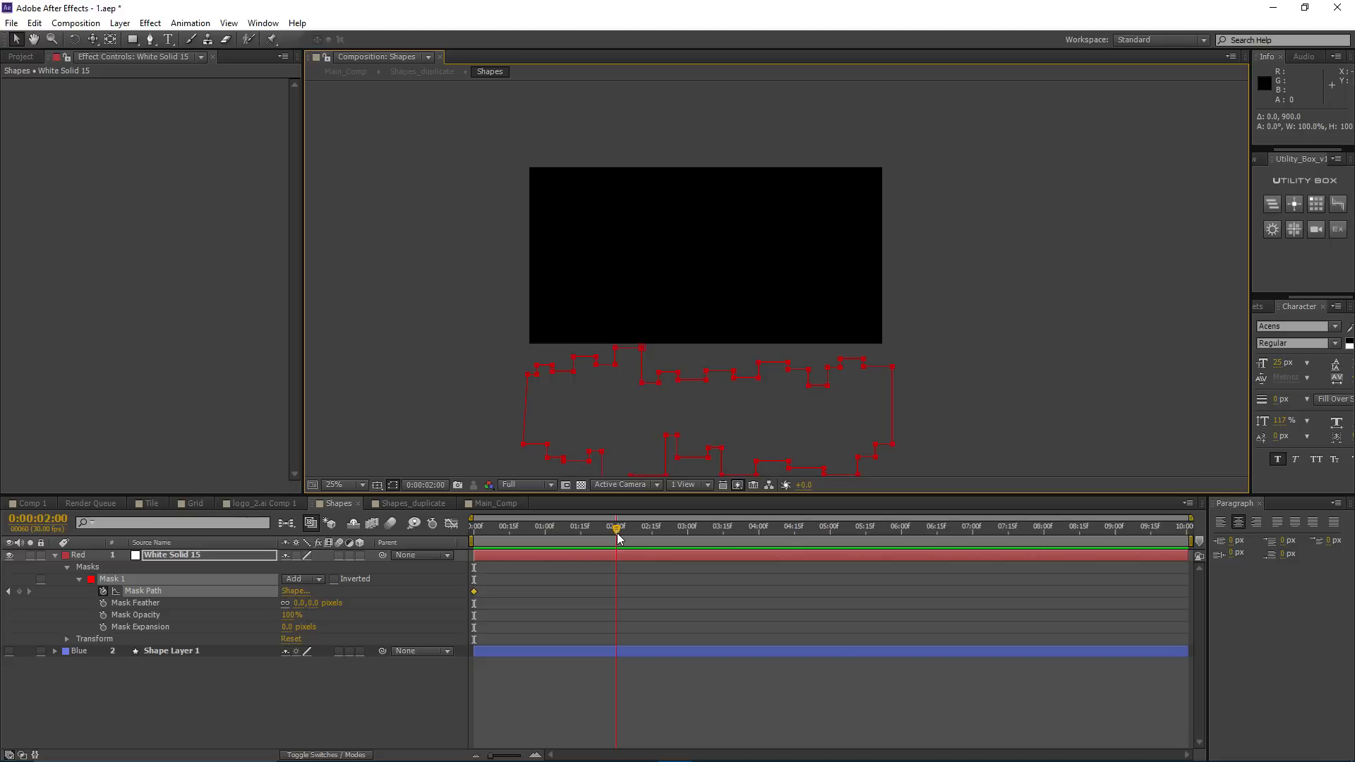
pyautogui.doubleClick(668, 437)
pyautogui.moveTo(591, 422); pyautogui.dragTo(564, 103)
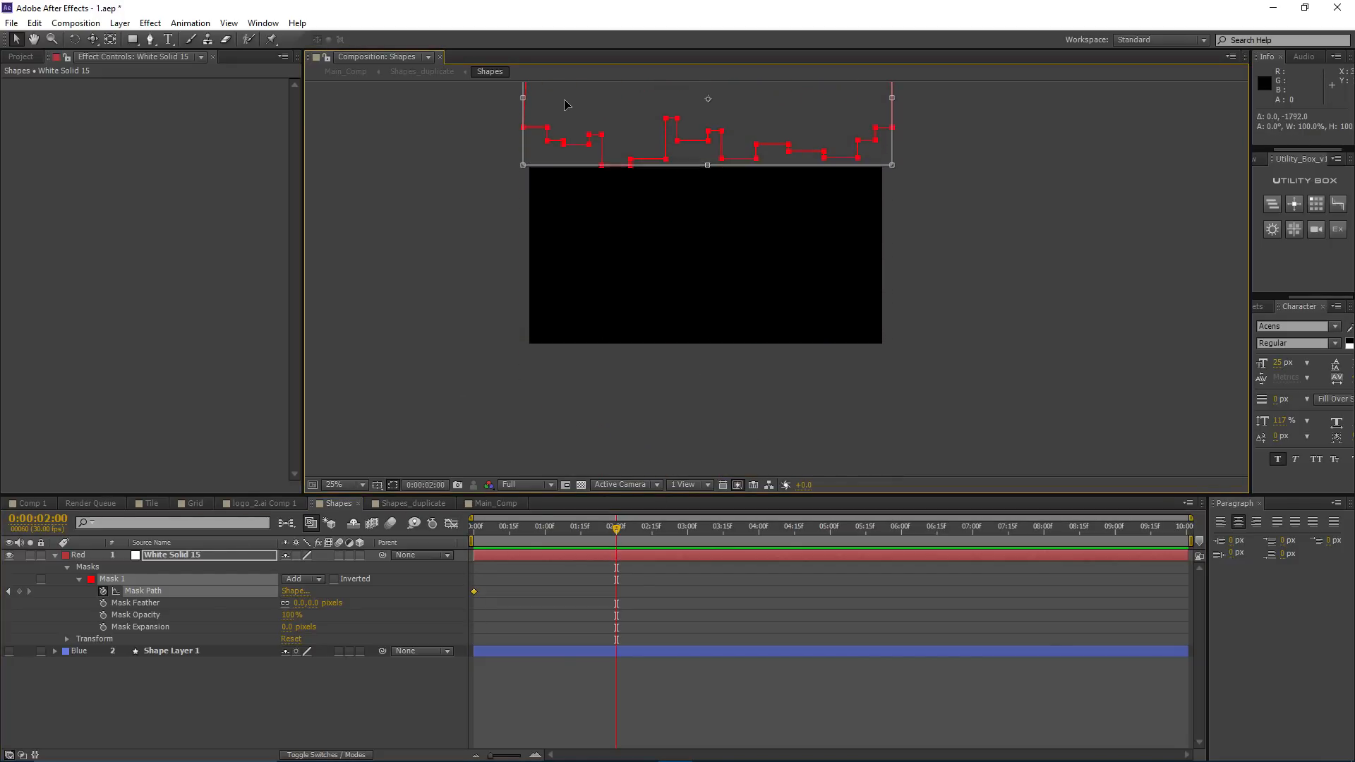
pyautogui.click(676, 563)
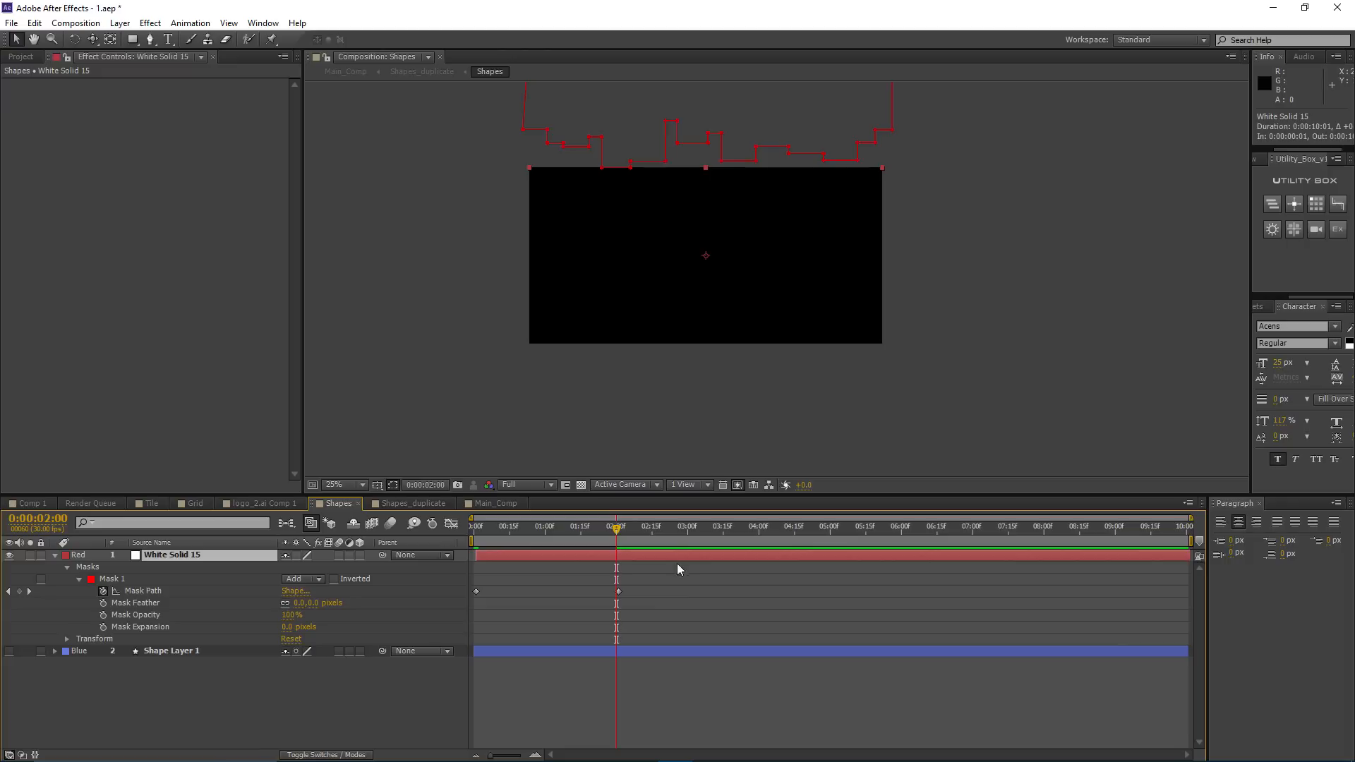
# Step: Check the band's upward travel at 0:00:00:26 and collapse White Solid 15's properties
pyautogui.click(569, 556)
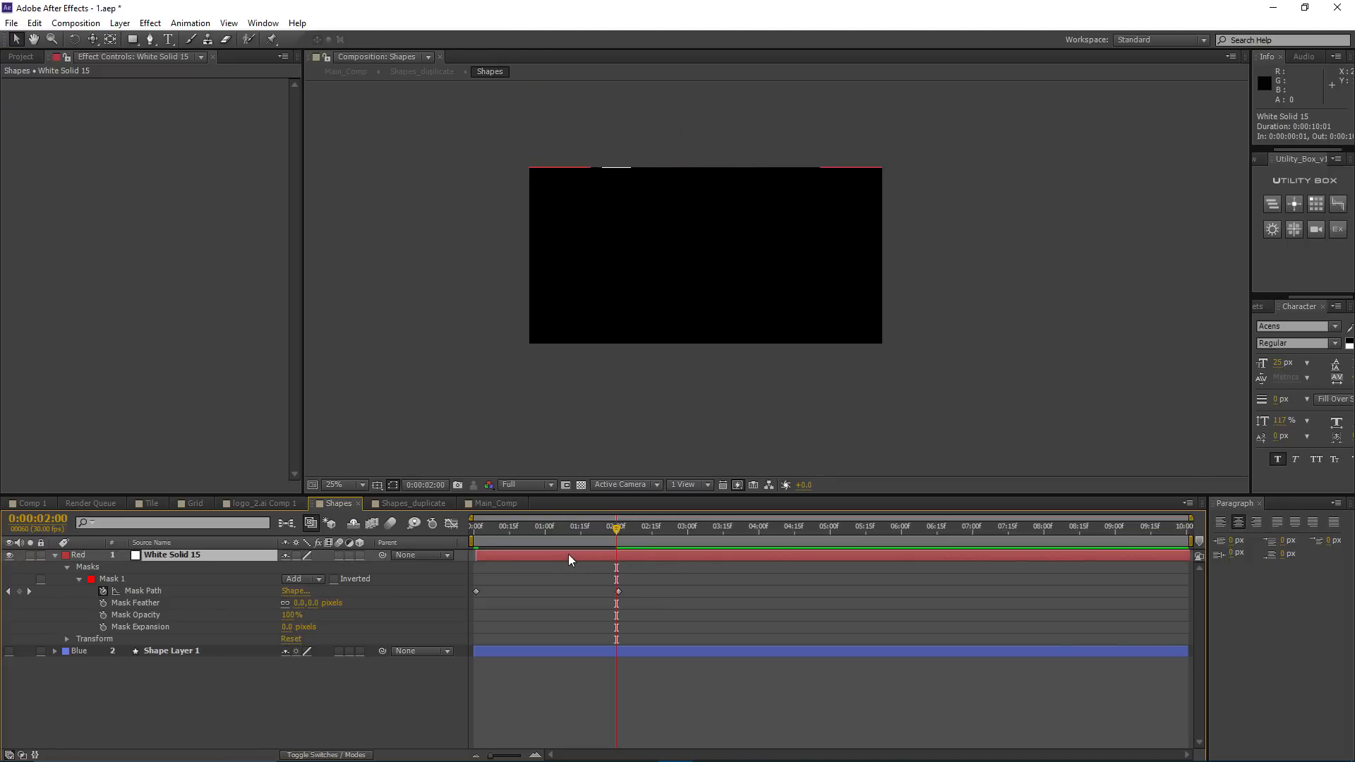
pyautogui.moveTo(569, 556); pyautogui.dragTo(536, 554)
pyautogui.click(456, 563)
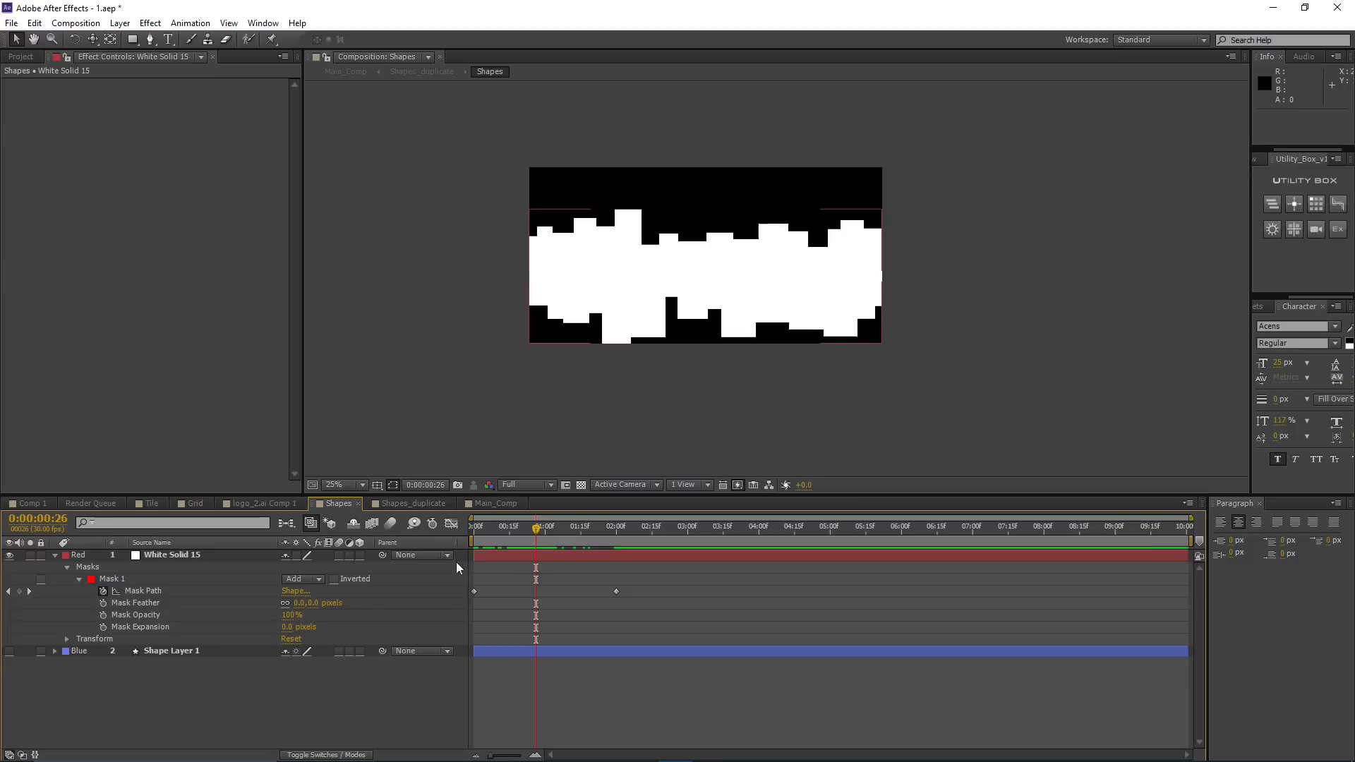
pyautogui.click(56, 555)
pyautogui.scroll(2, 584, 296)
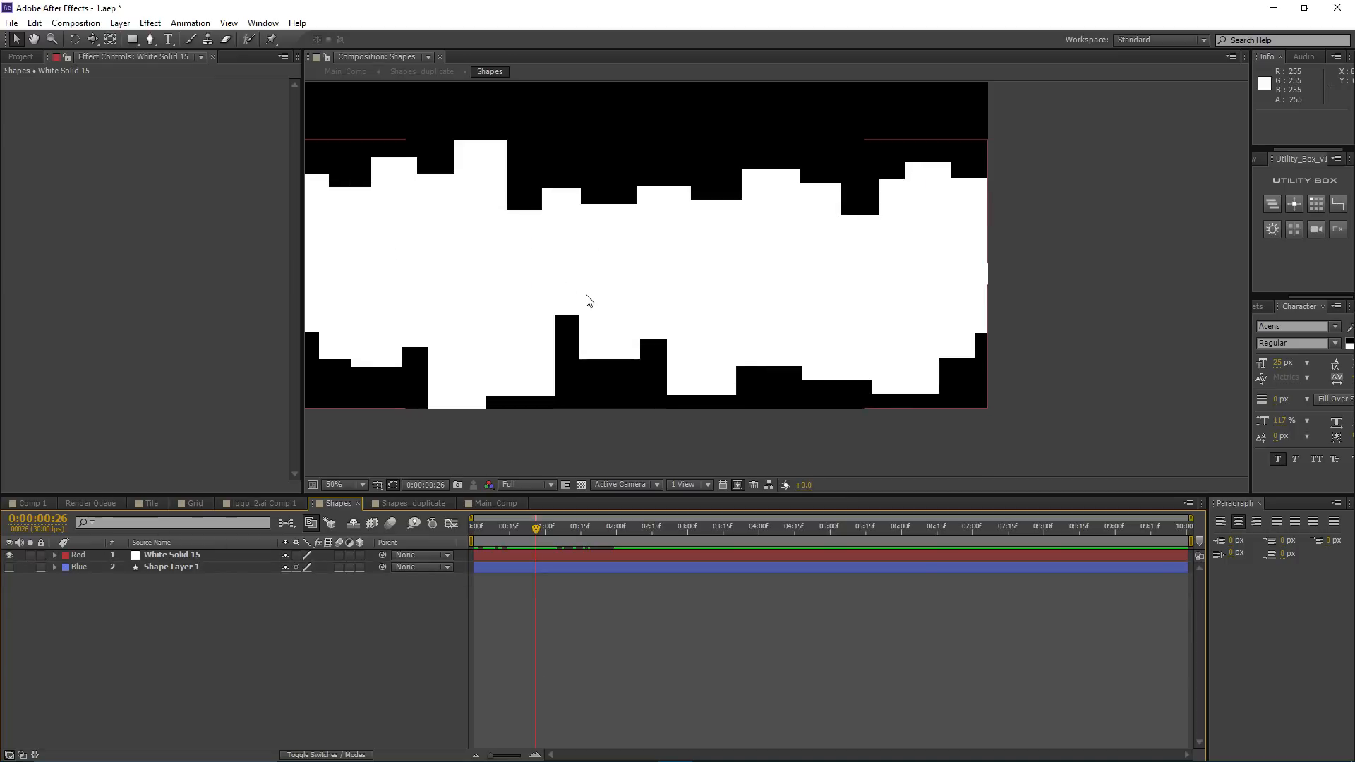
# Step: Add another white solid above White Solid 15 and apply Fractal Noise to it
pyautogui.click(144, 558)
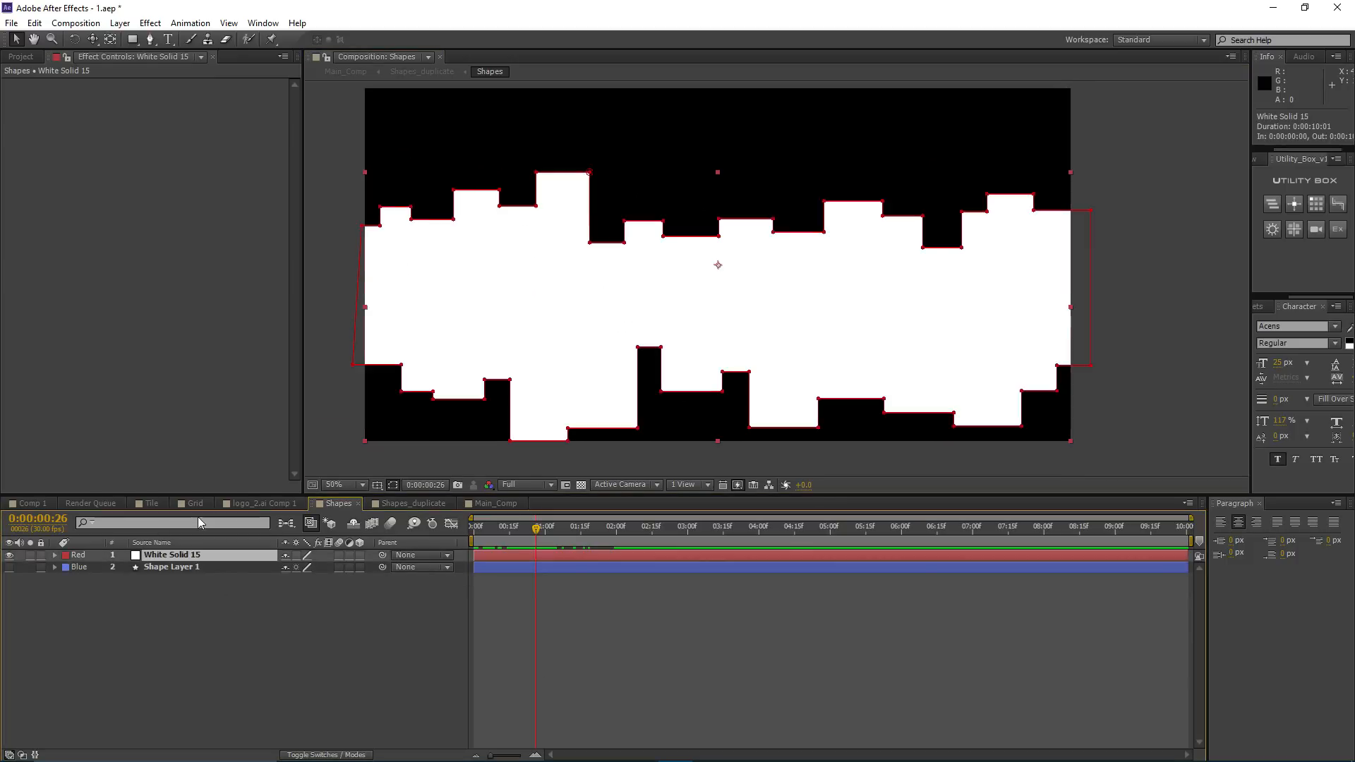
pyautogui.click(120, 23)
pyautogui.moveTo(141, 33)
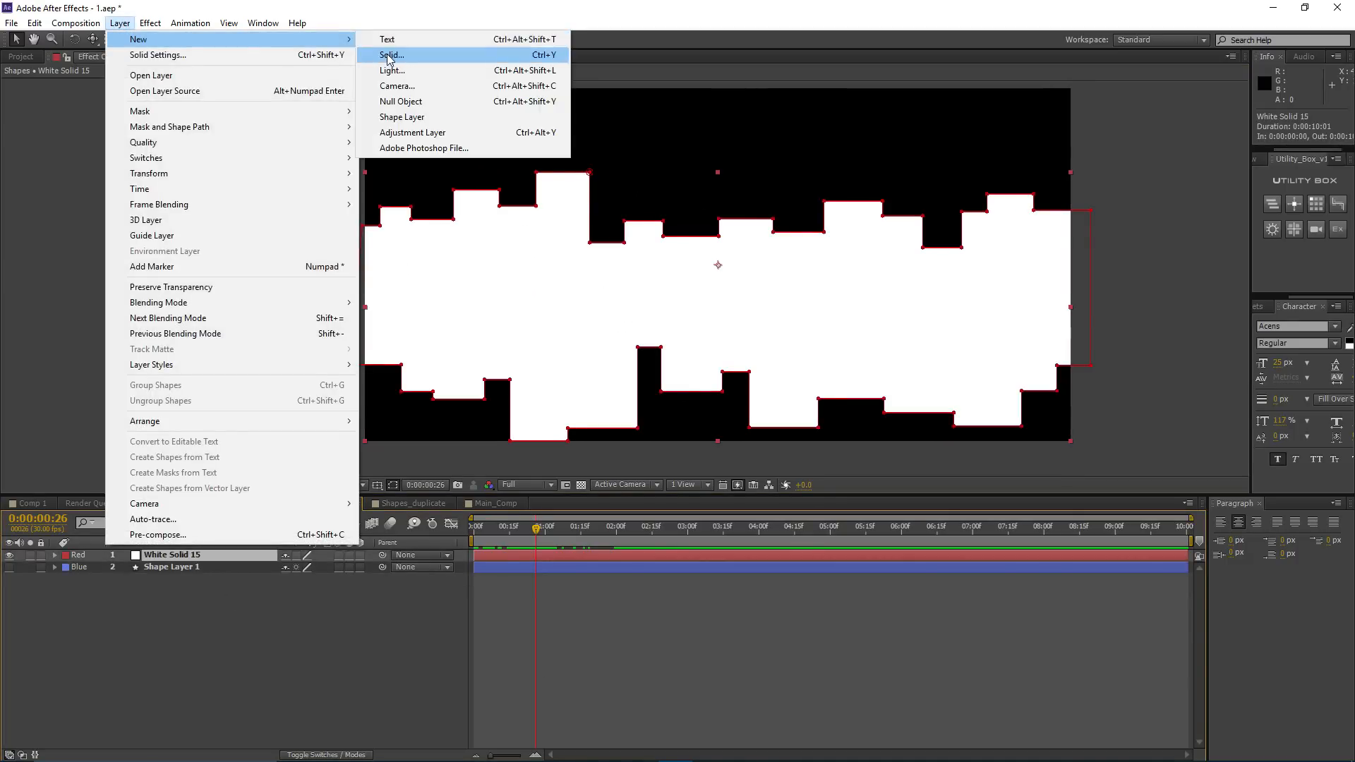
pyautogui.click(385, 54)
pyautogui.press('Return')
pyautogui.click(150, 23)
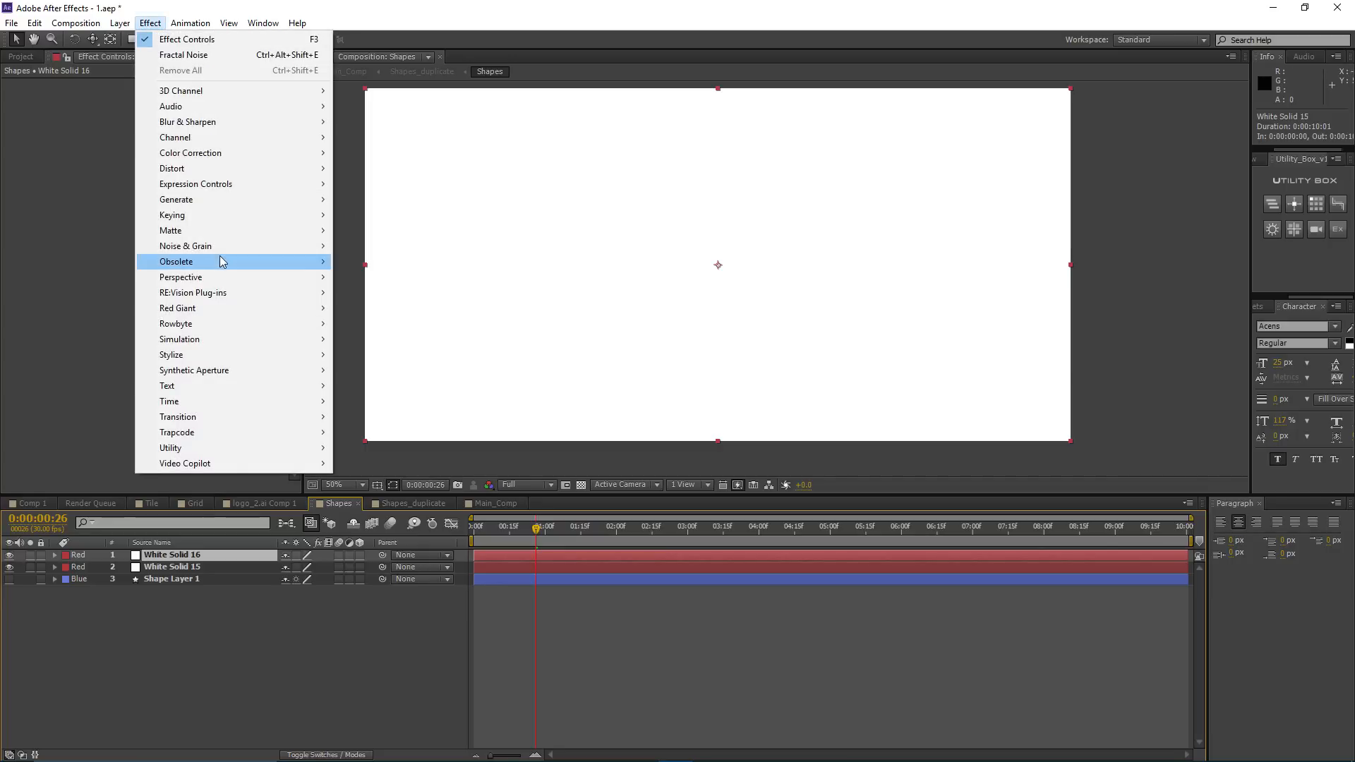
pyautogui.moveTo(214, 249)
pyautogui.click(377, 276)
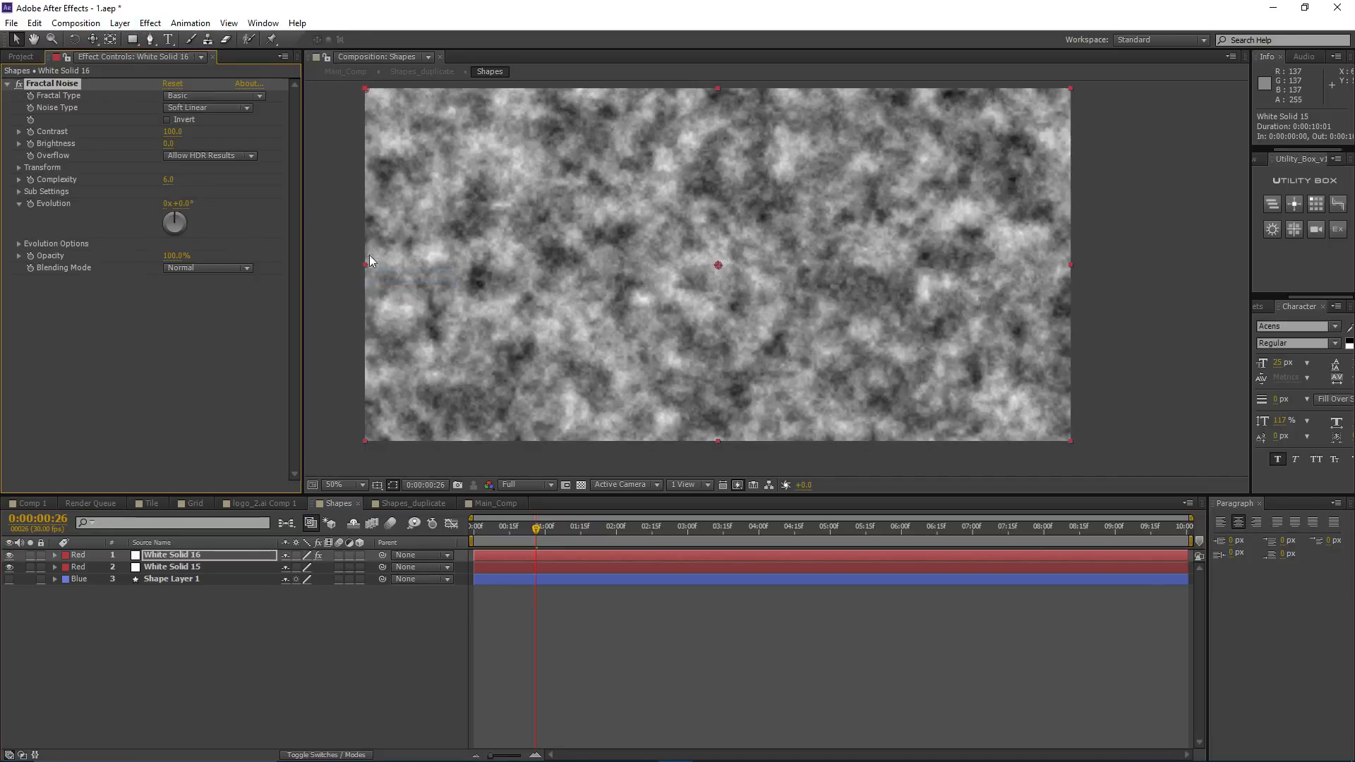
# Step: Set the Fractal Noise's noise type to Block and its complexity to 2
pyautogui.click(205, 107)
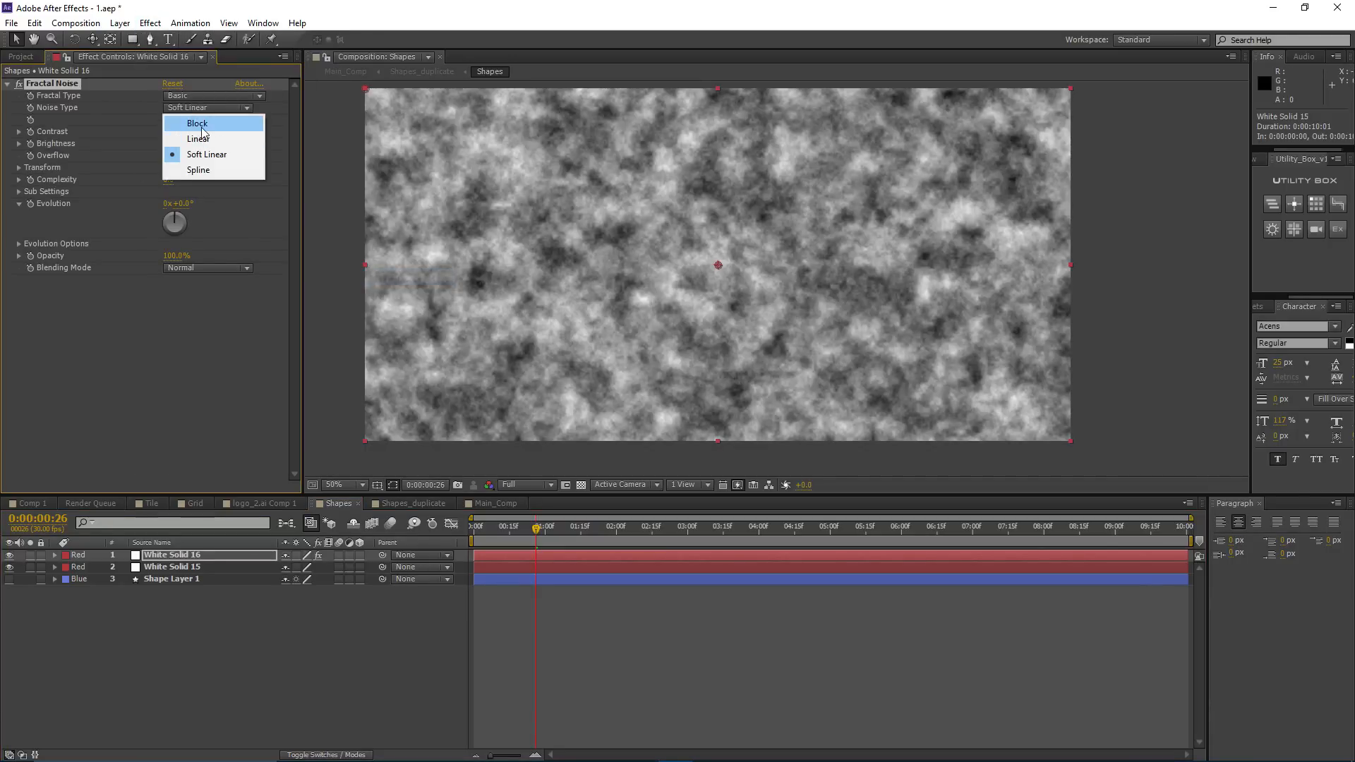
pyautogui.click(192, 117)
pyautogui.click(168, 179)
pyautogui.write('2')
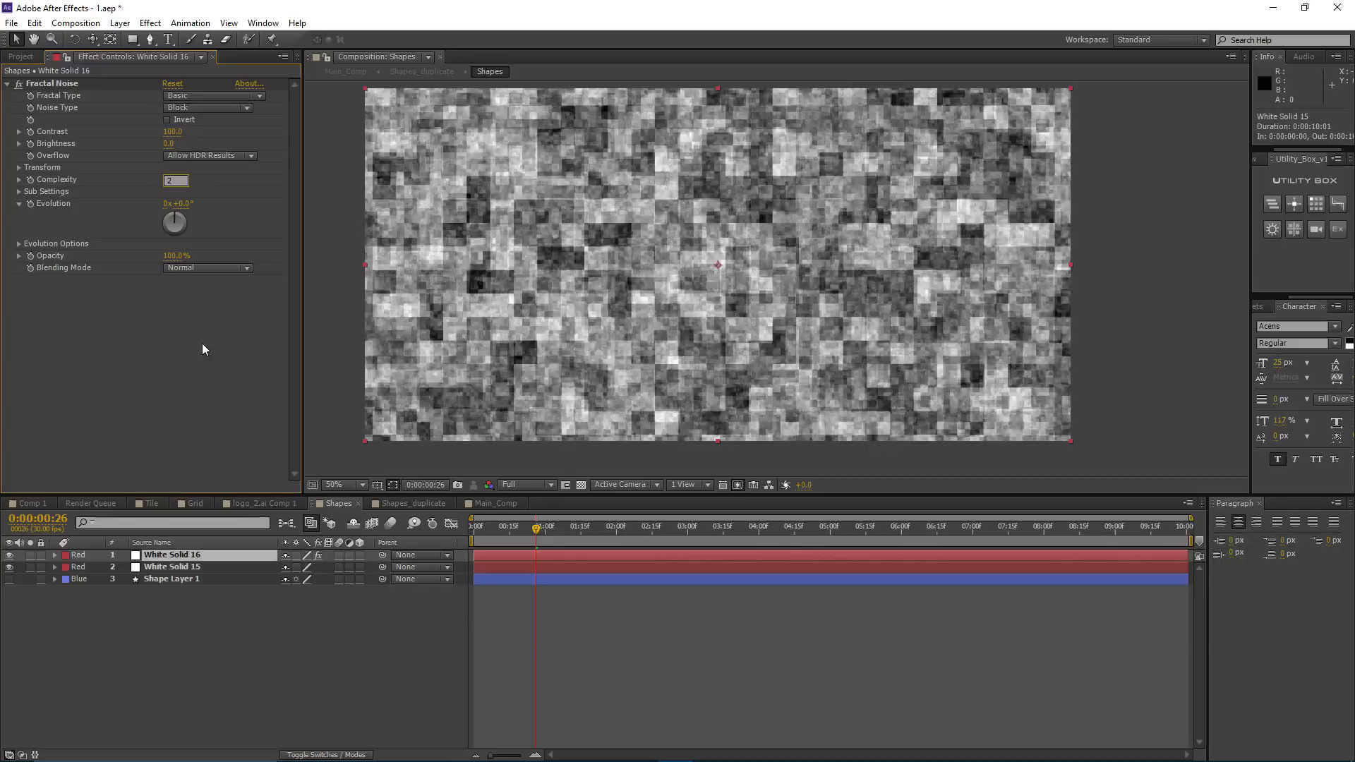
pyautogui.click(202, 343)
# Step: Turn off the noise's Uniform Scaling and stretch the blocks vertically with a Scale Height of 172
pyautogui.click(19, 167)
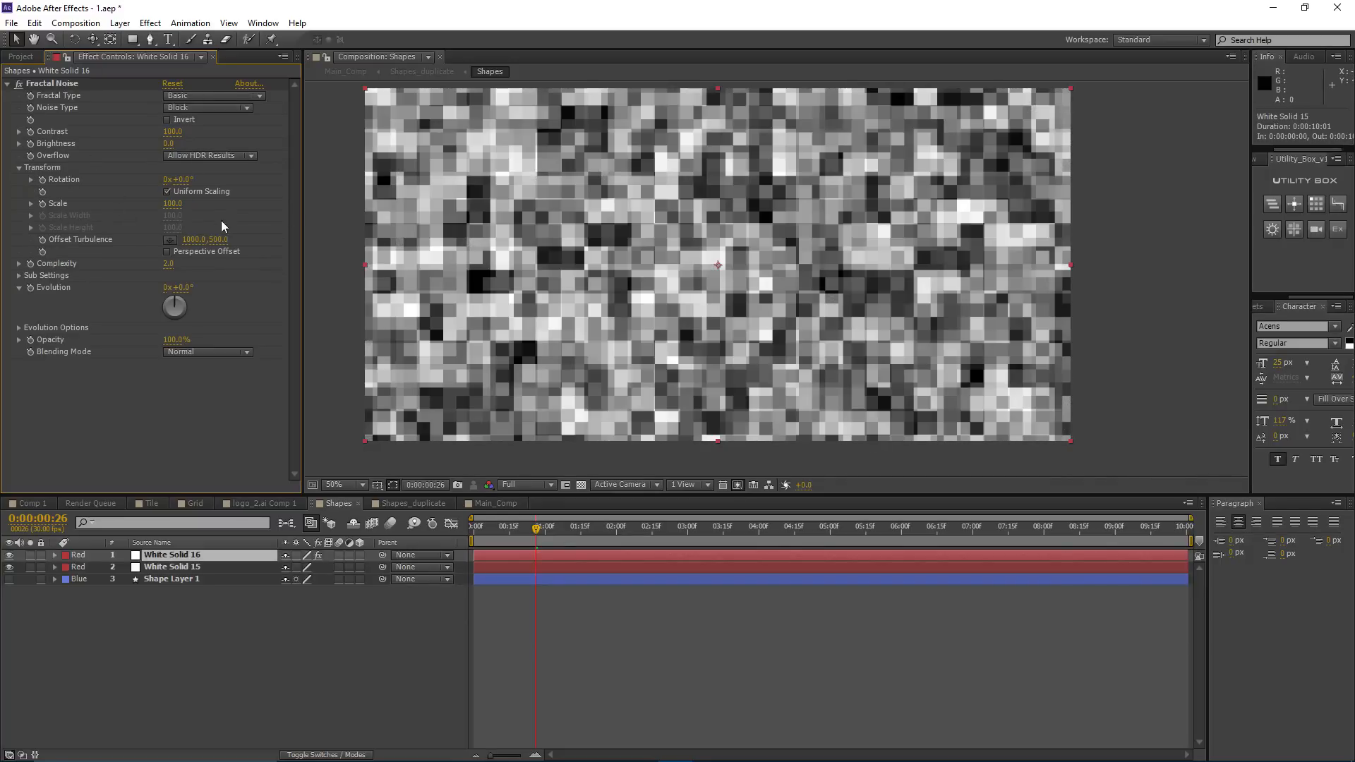
pyautogui.click(167, 191)
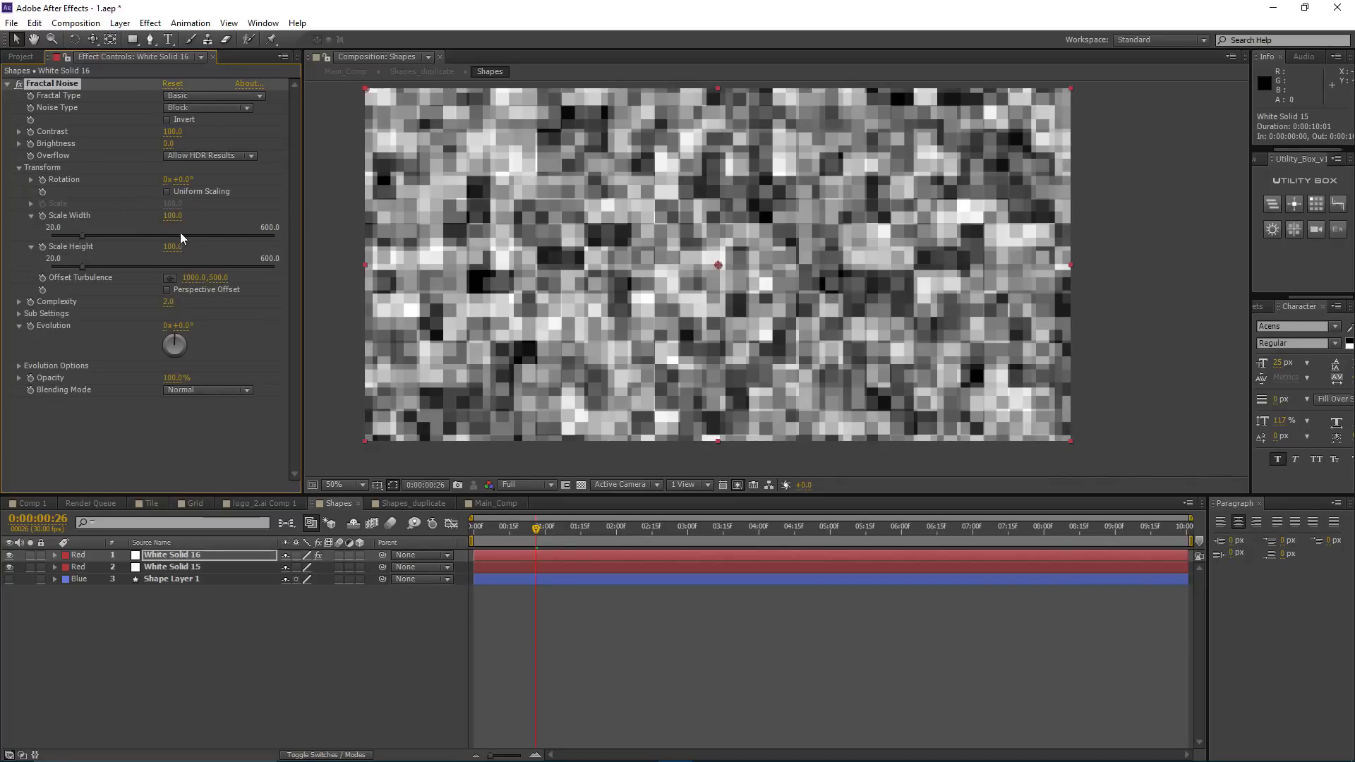
pyautogui.moveTo(179, 247); pyautogui.dragTo(243, 247)
pyautogui.moveTo(185, 212); pyautogui.dragTo(168, 247)
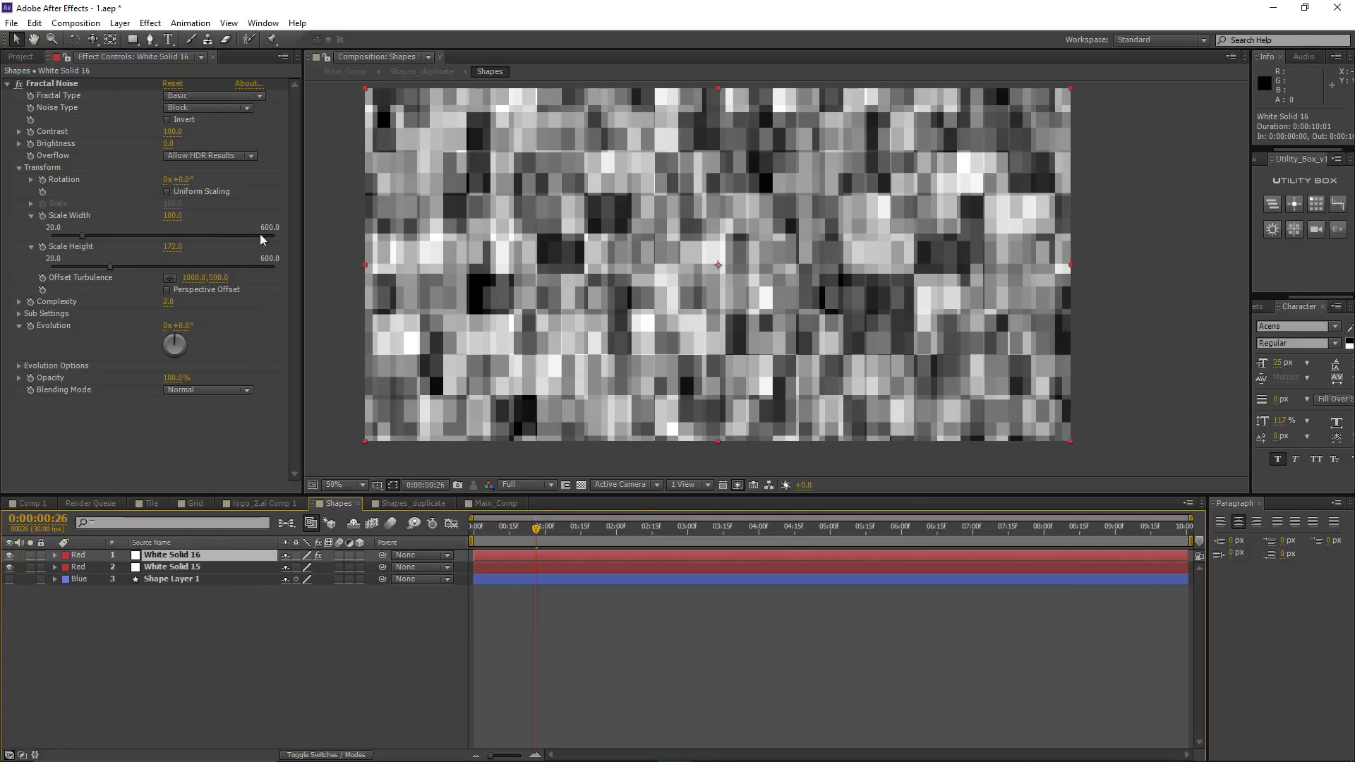
# Step: Pre-compose the noise solid as noise_texture with all attributes moved into it, and hide that layer
pyautogui.hotkey('ctrl', 'shift', 'c')
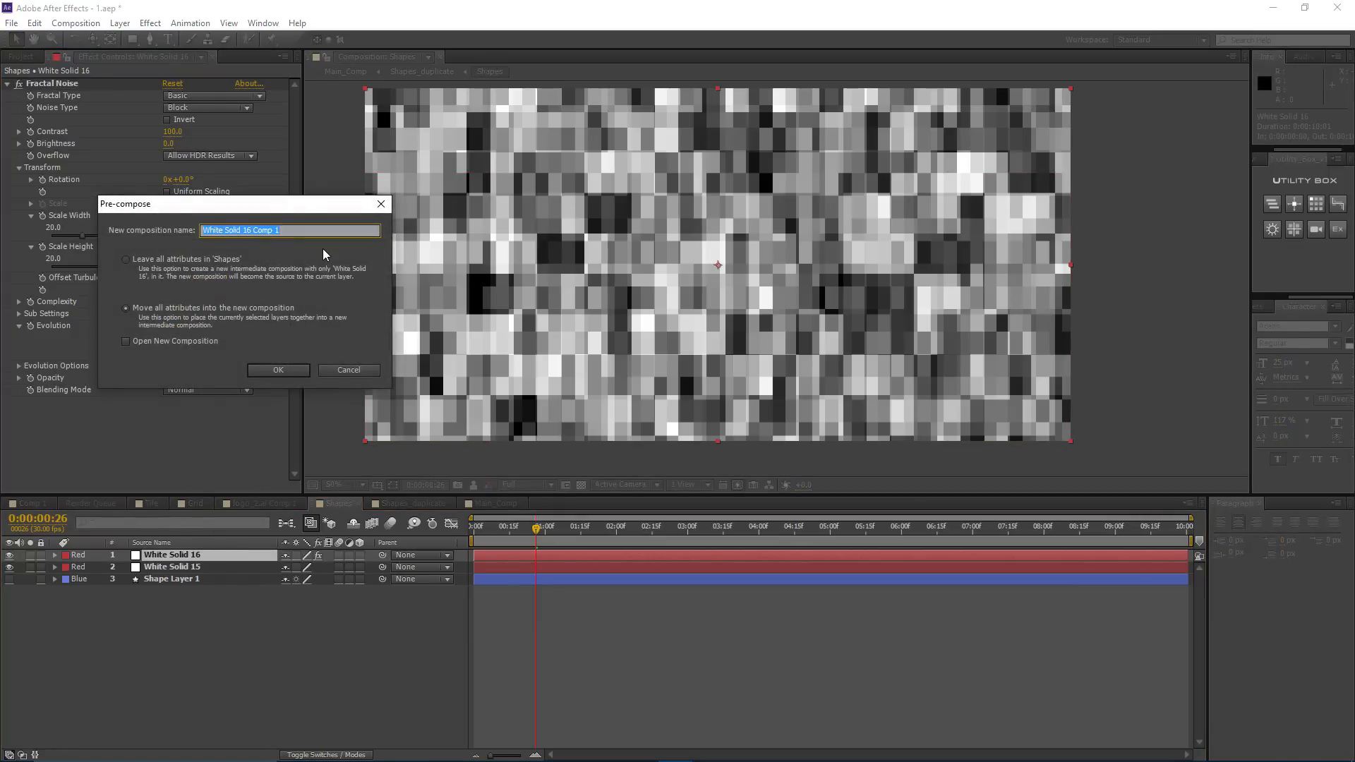
pyautogui.write('noise_texture')
pyautogui.press('Return')
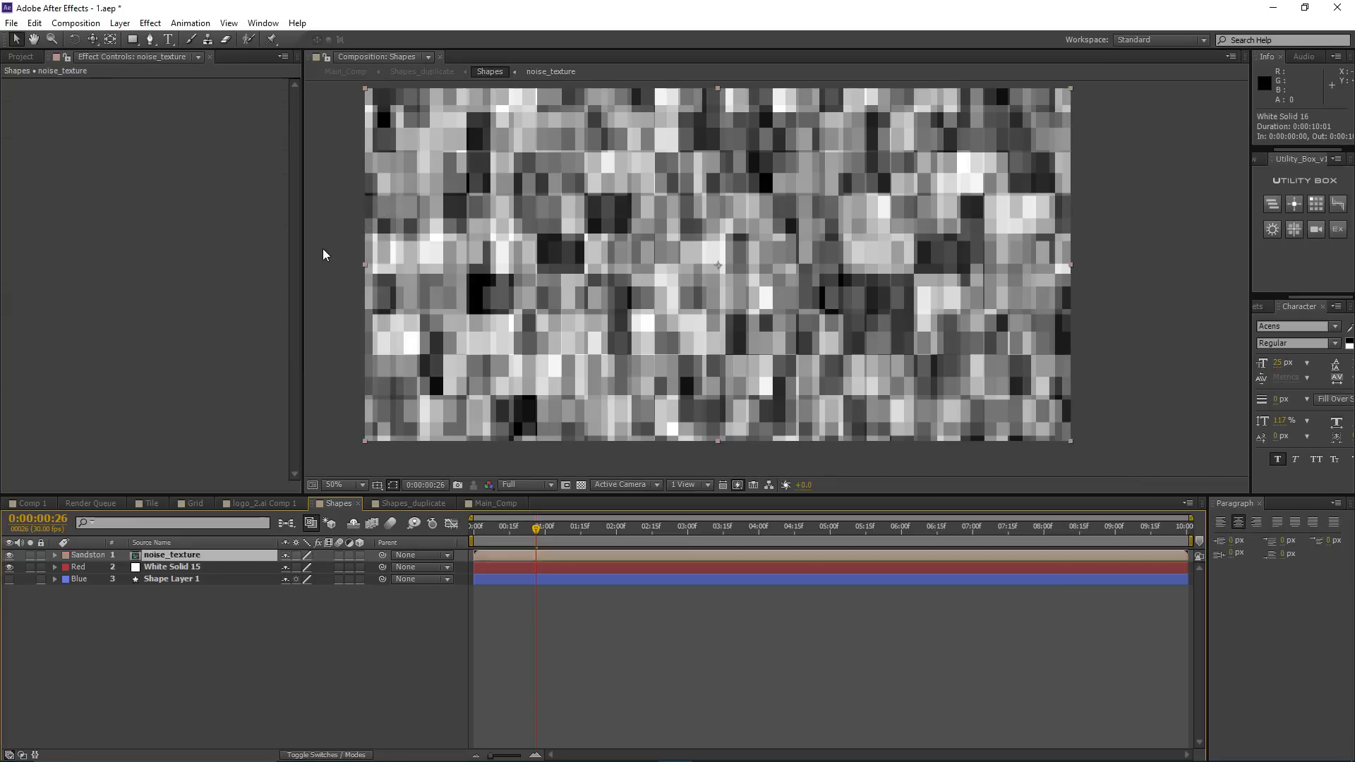
pyautogui.click(9, 555)
# Step: Apply a Displacement Map to White Solid 15 using noise_texture as the displacement map layer
pyautogui.click(152, 568)
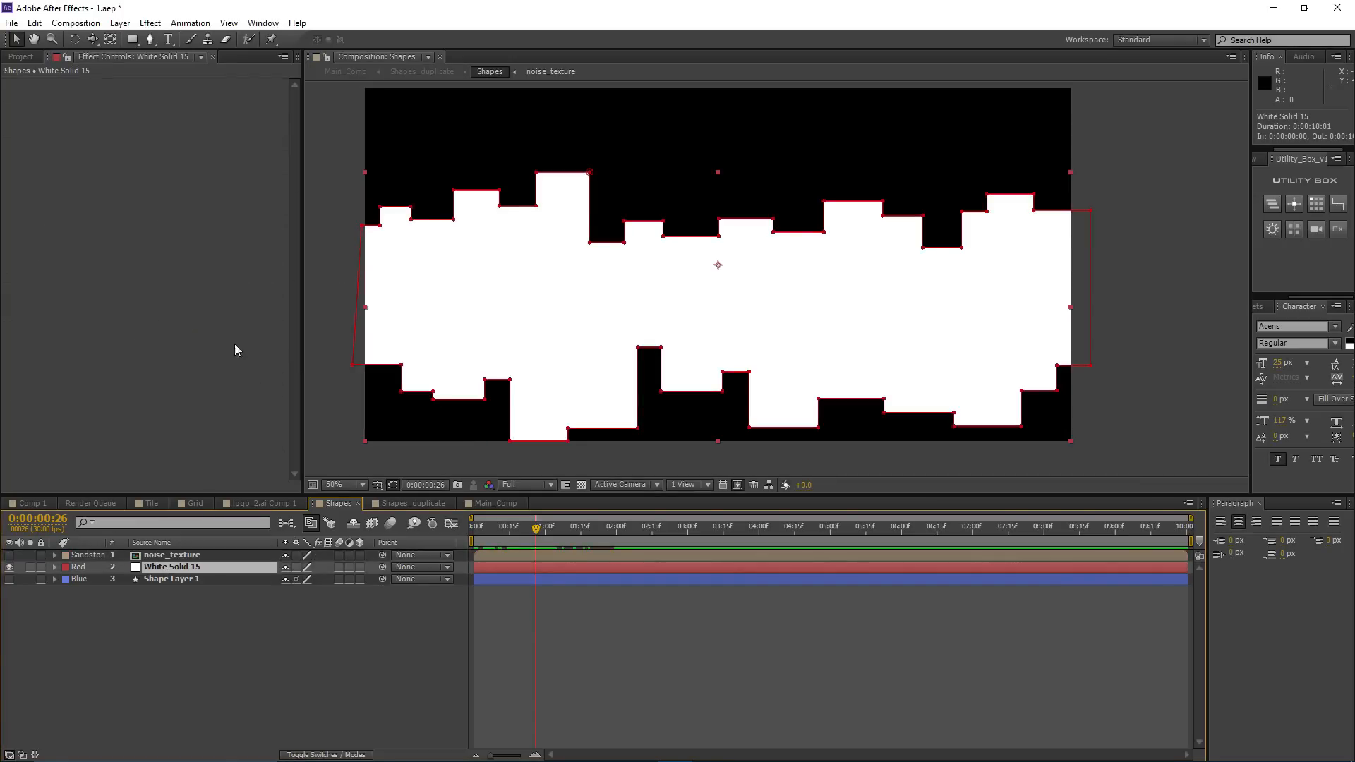
pyautogui.click(150, 23)
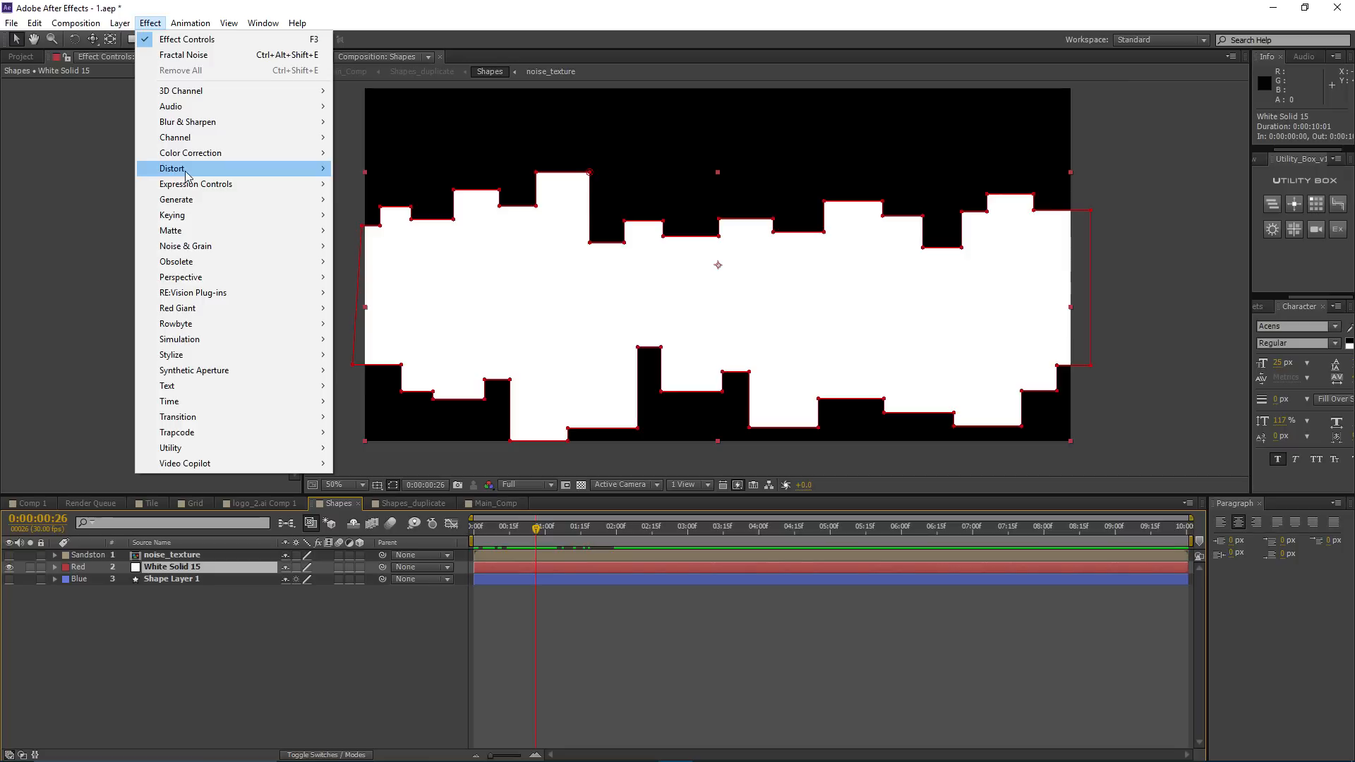
pyautogui.moveTo(297, 168)
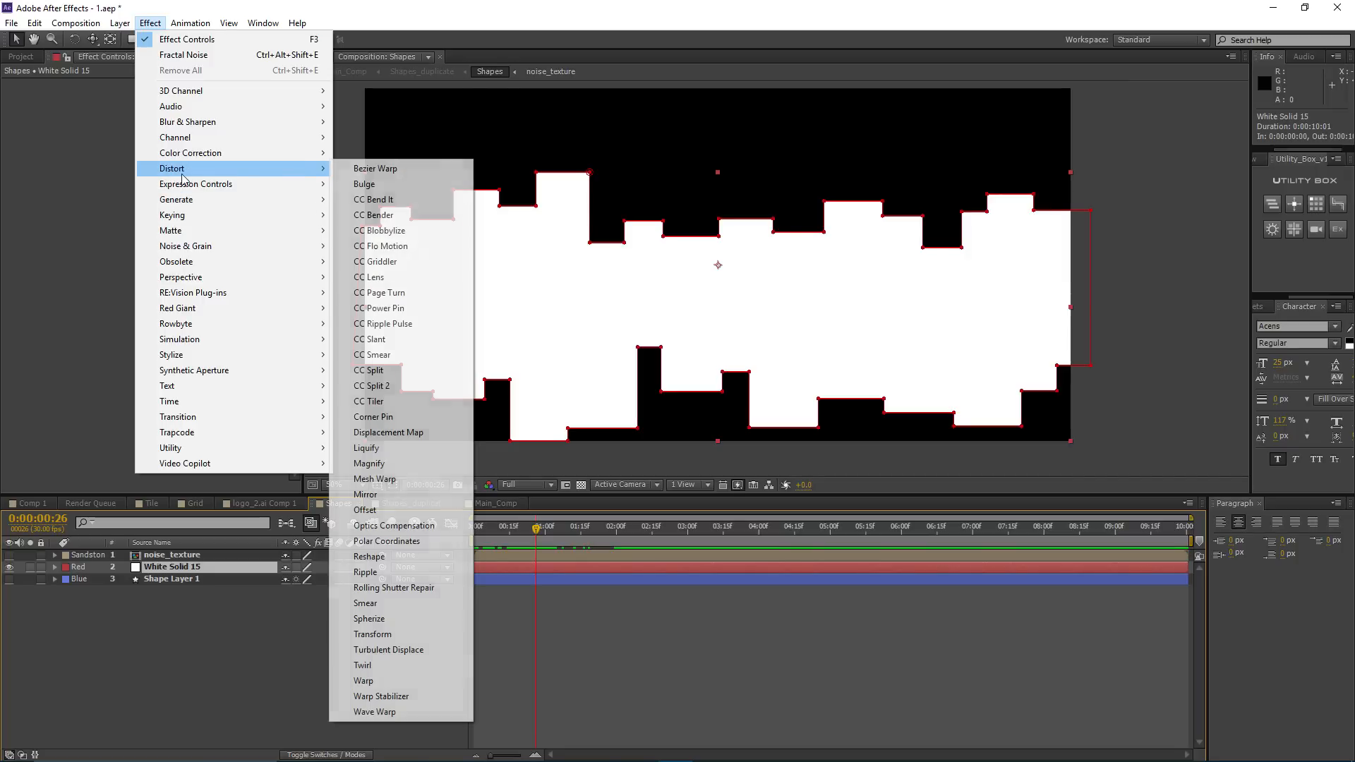
pyautogui.click(422, 436)
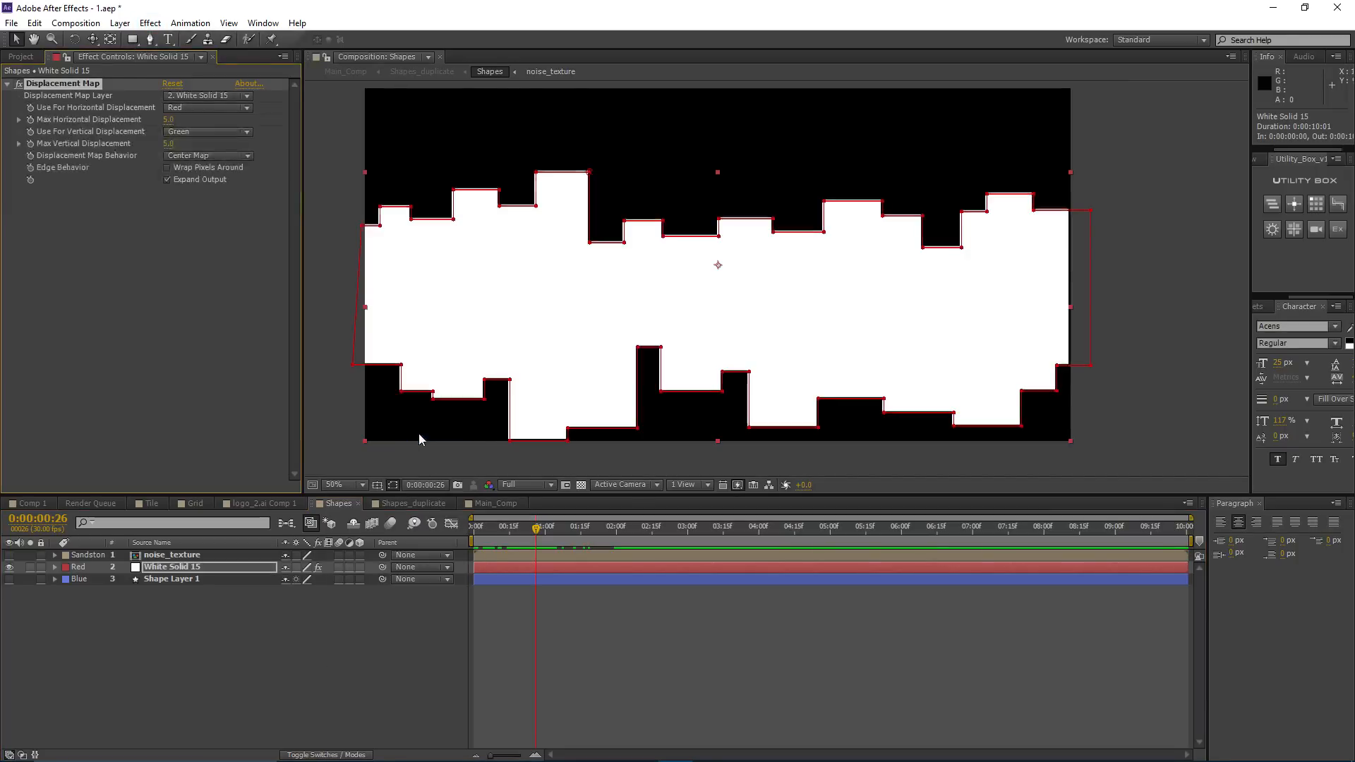
pyautogui.click(189, 97)
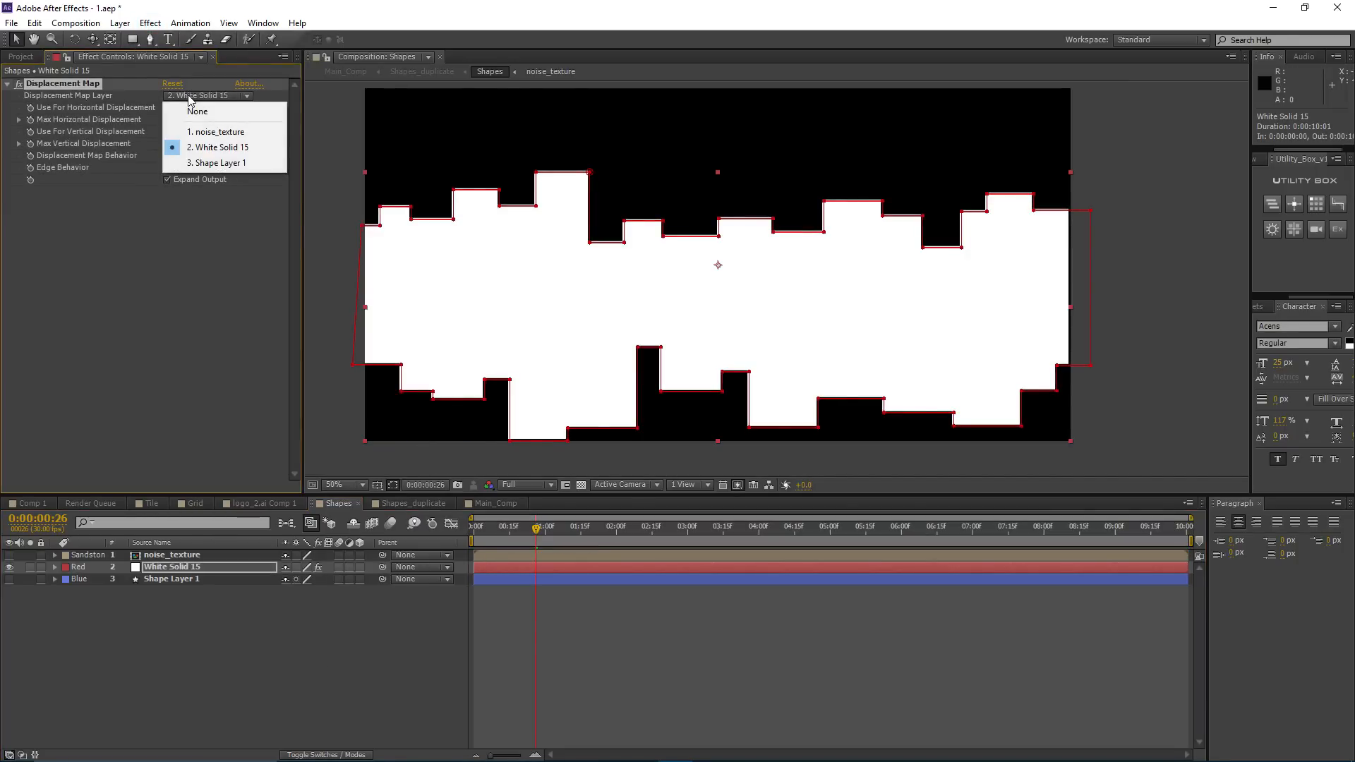
pyautogui.click(217, 133)
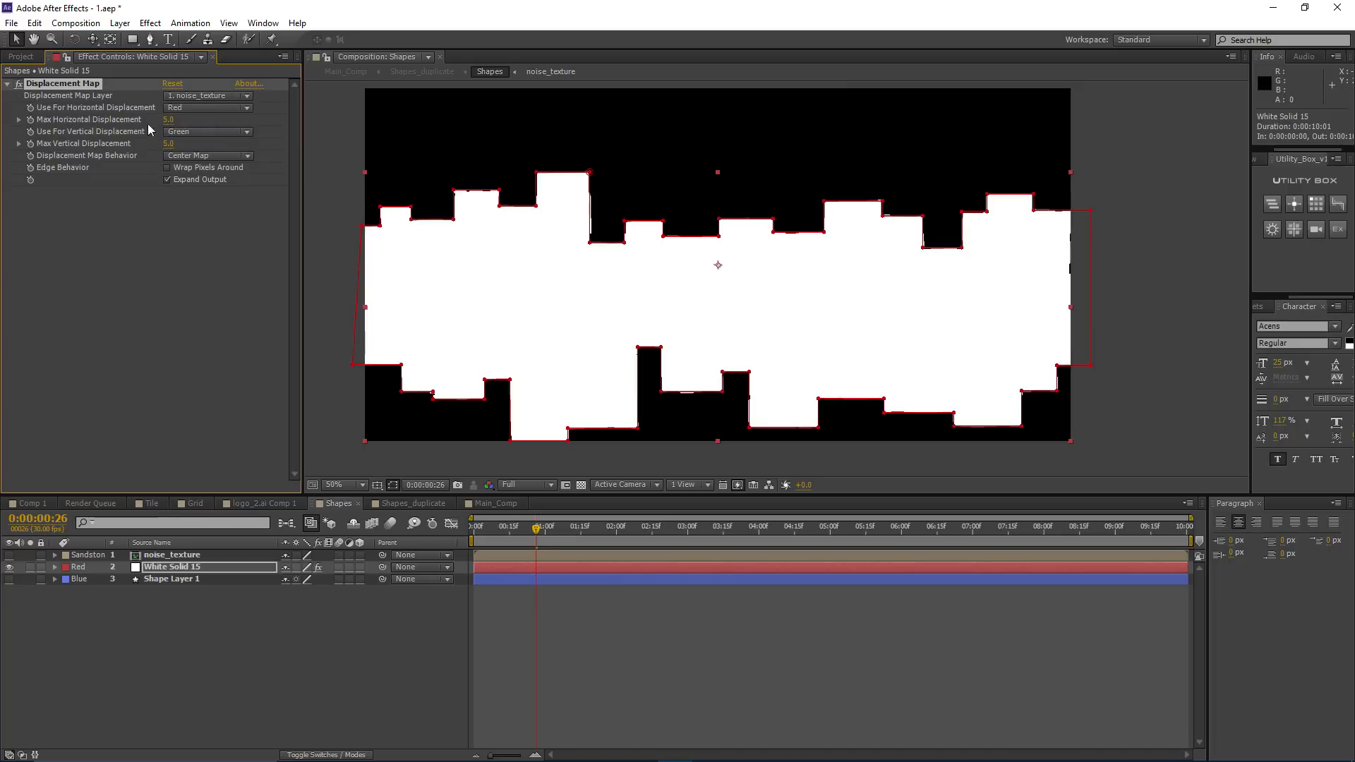
# Step: Set the Displacement Map's maximum horizontal displacement to 0 and maximum vertical displacement to 141
pyautogui.write('0')
pyautogui.press('Return')
pyautogui.moveTo(168, 145); pyautogui.dragTo(255, 136)
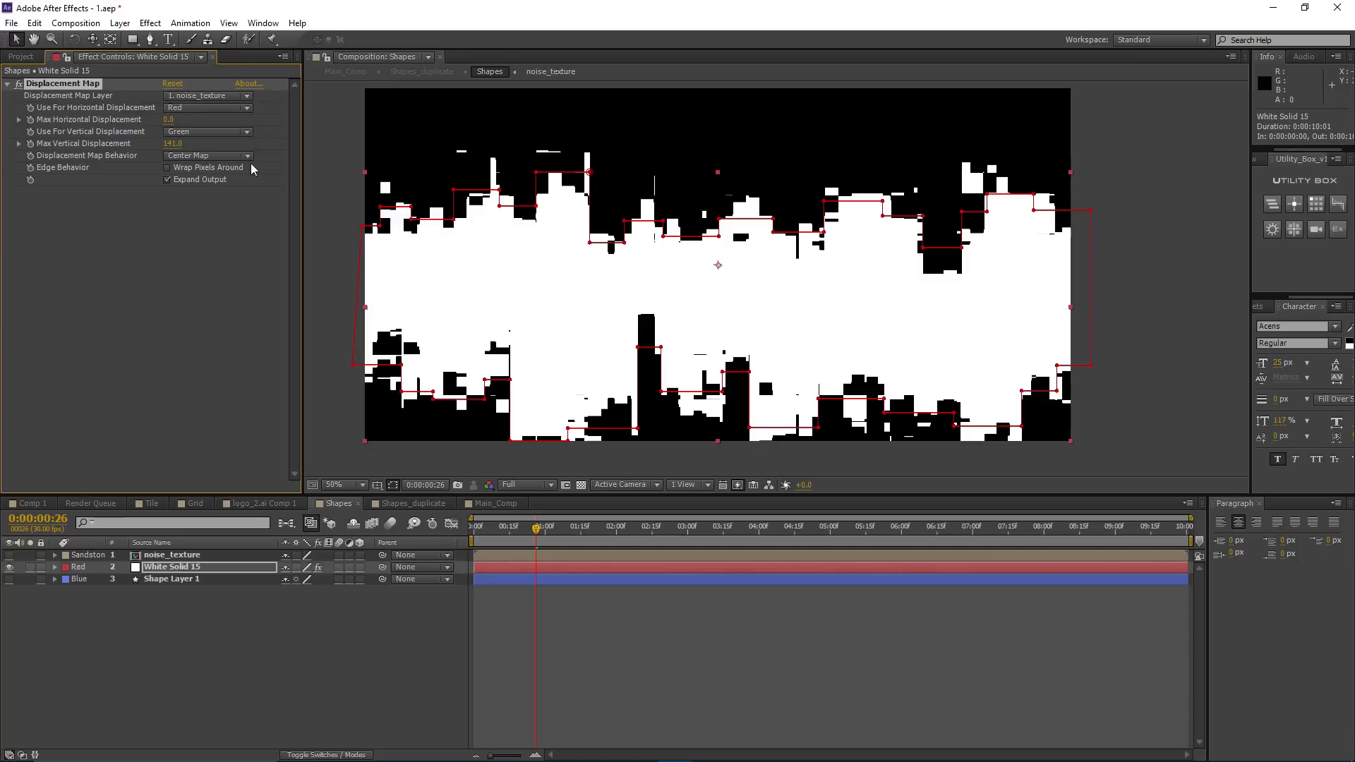
pyautogui.click(182, 557)
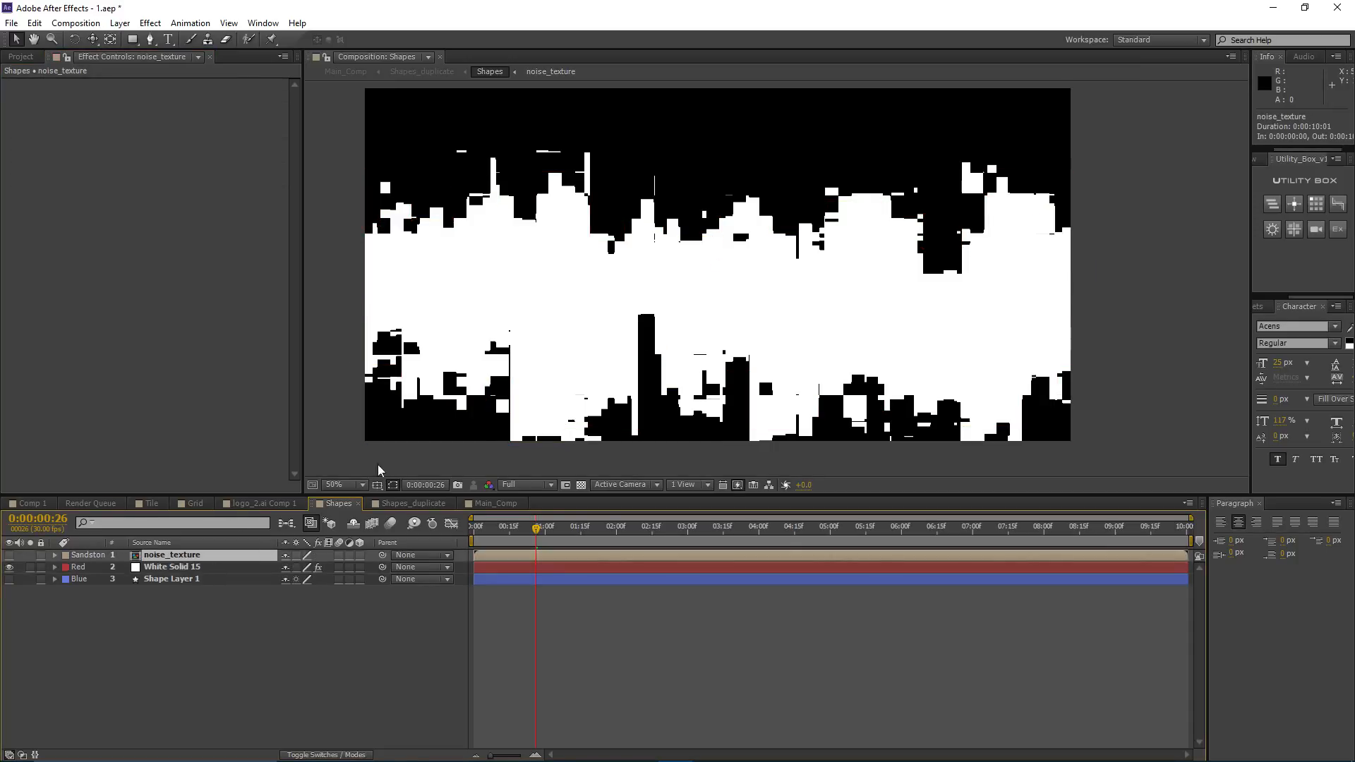
pyautogui.click(526, 566)
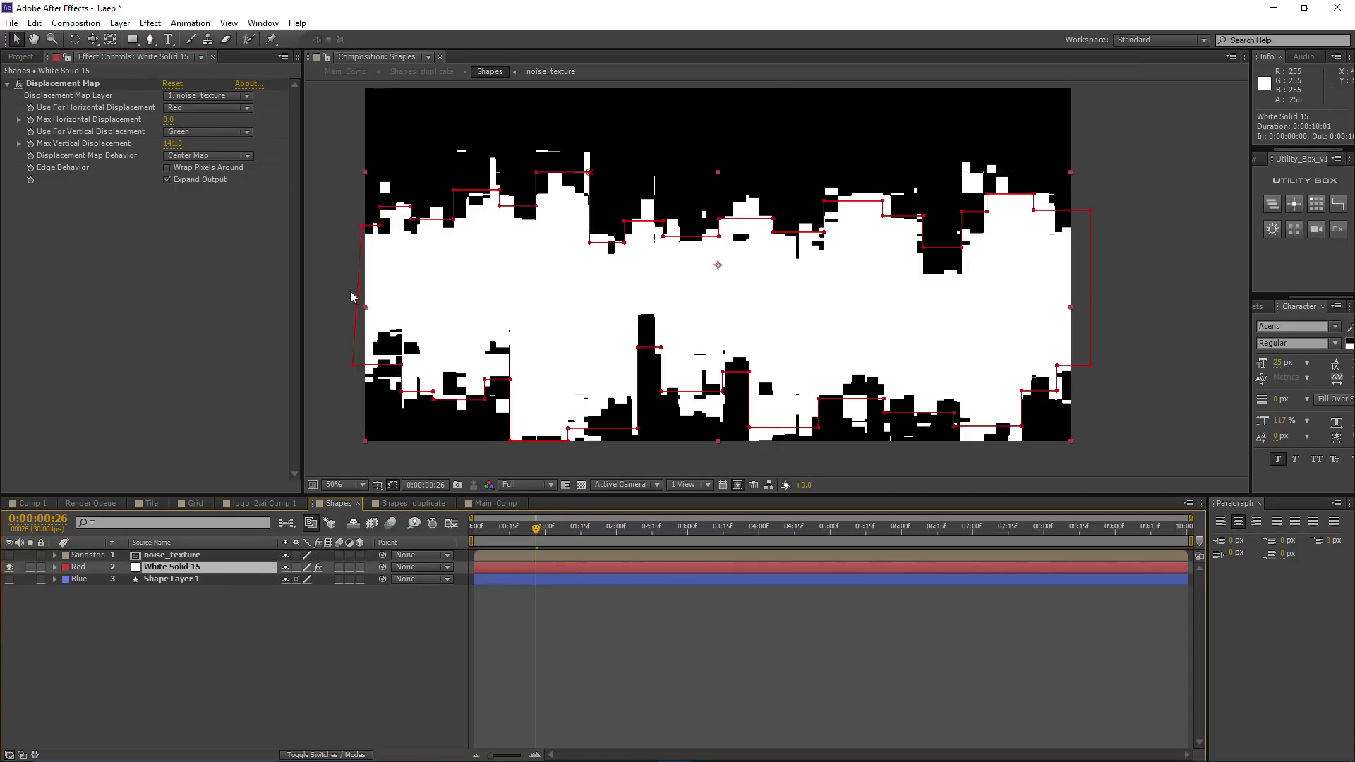
# Step: Hide the mask outline and scrub through the displaced shape's movement over the first second
pyautogui.click(394, 486)
pyautogui.scroll(-2, 635, 296)
pyautogui.moveTo(636, 296); pyautogui.dragTo(575, 303)
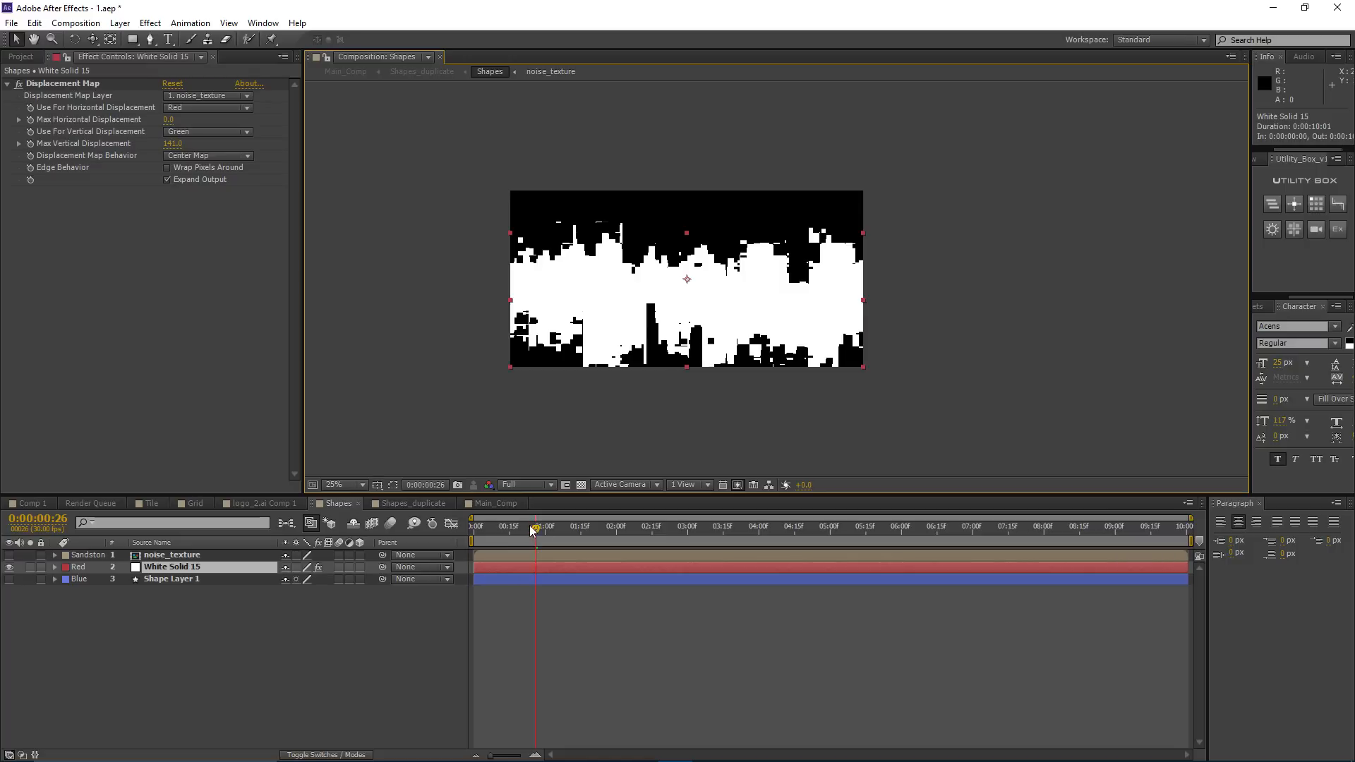
pyautogui.moveTo(529, 525); pyautogui.dragTo(517, 564)
pyautogui.press('.')
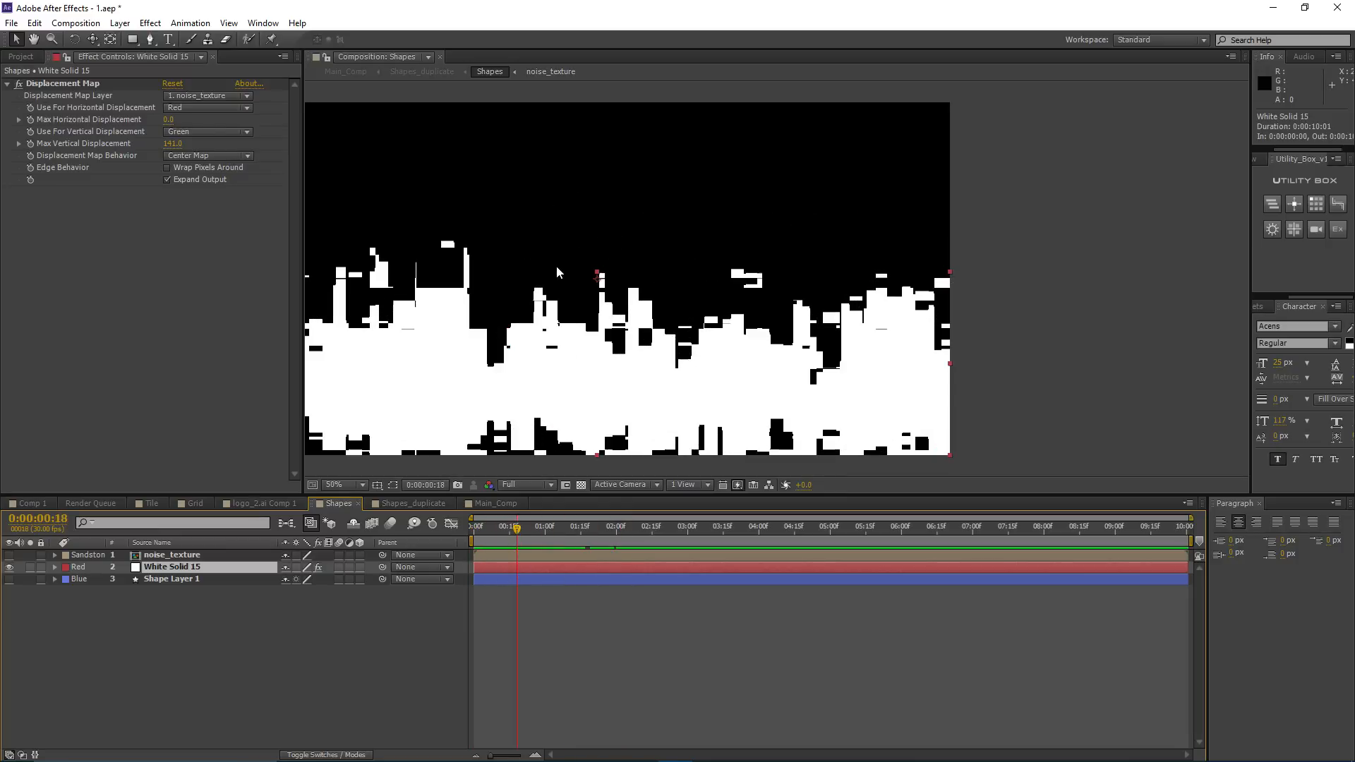
pyautogui.moveTo(493, 276); pyautogui.dragTo(636, 264)
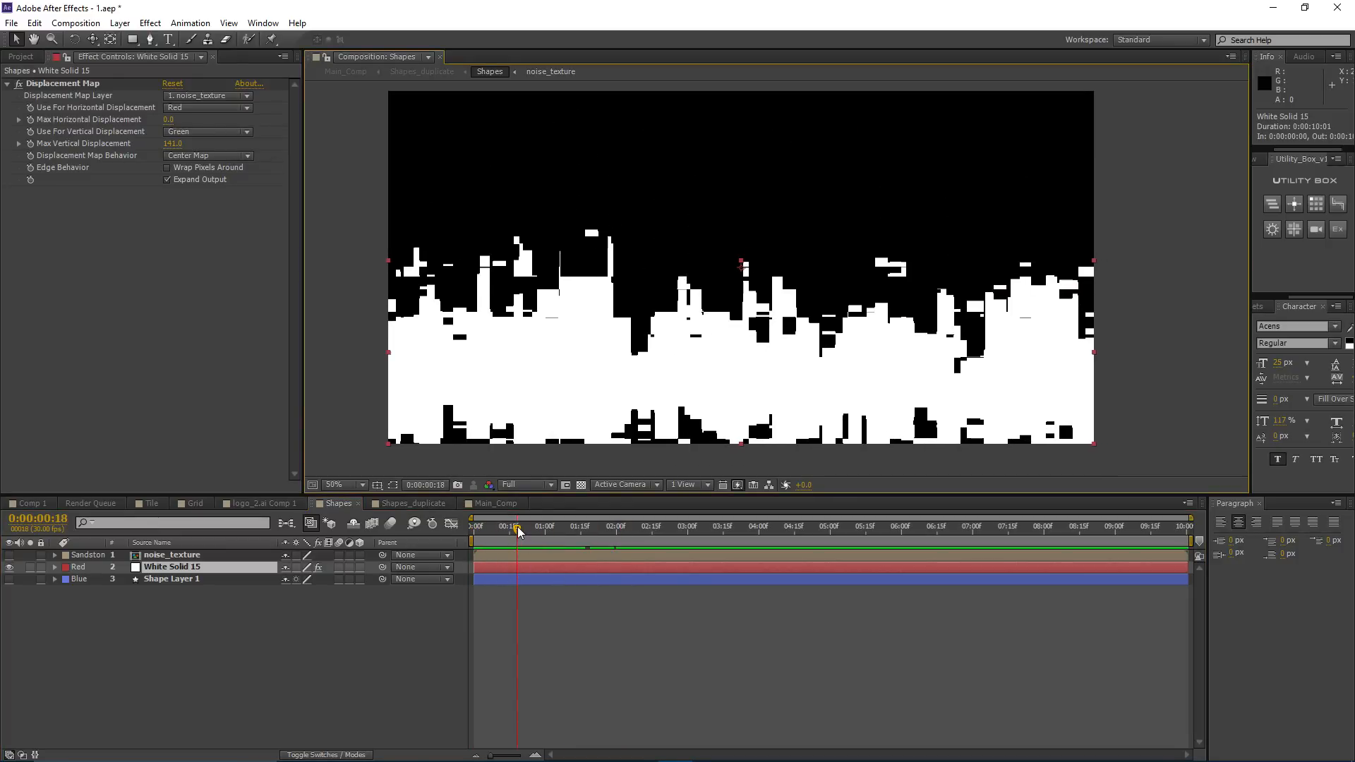
# Step: Keyframe White Solid 15's Max Vertical Displacement at 150 at 1 second and 25 at 0 seconds
pyautogui.moveTo(518, 529); pyautogui.dragTo(545, 531)
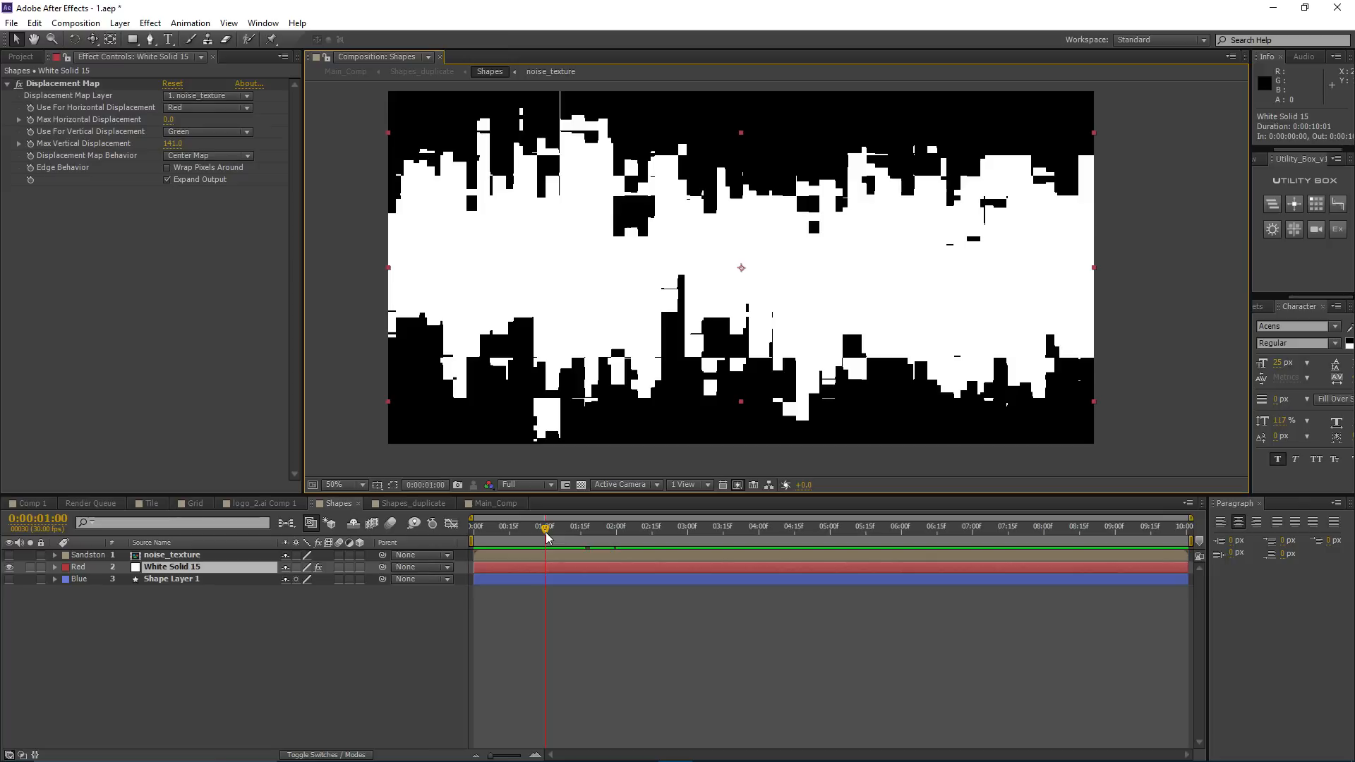
pyautogui.click(175, 144)
pyautogui.write('150')
pyautogui.press('Return')
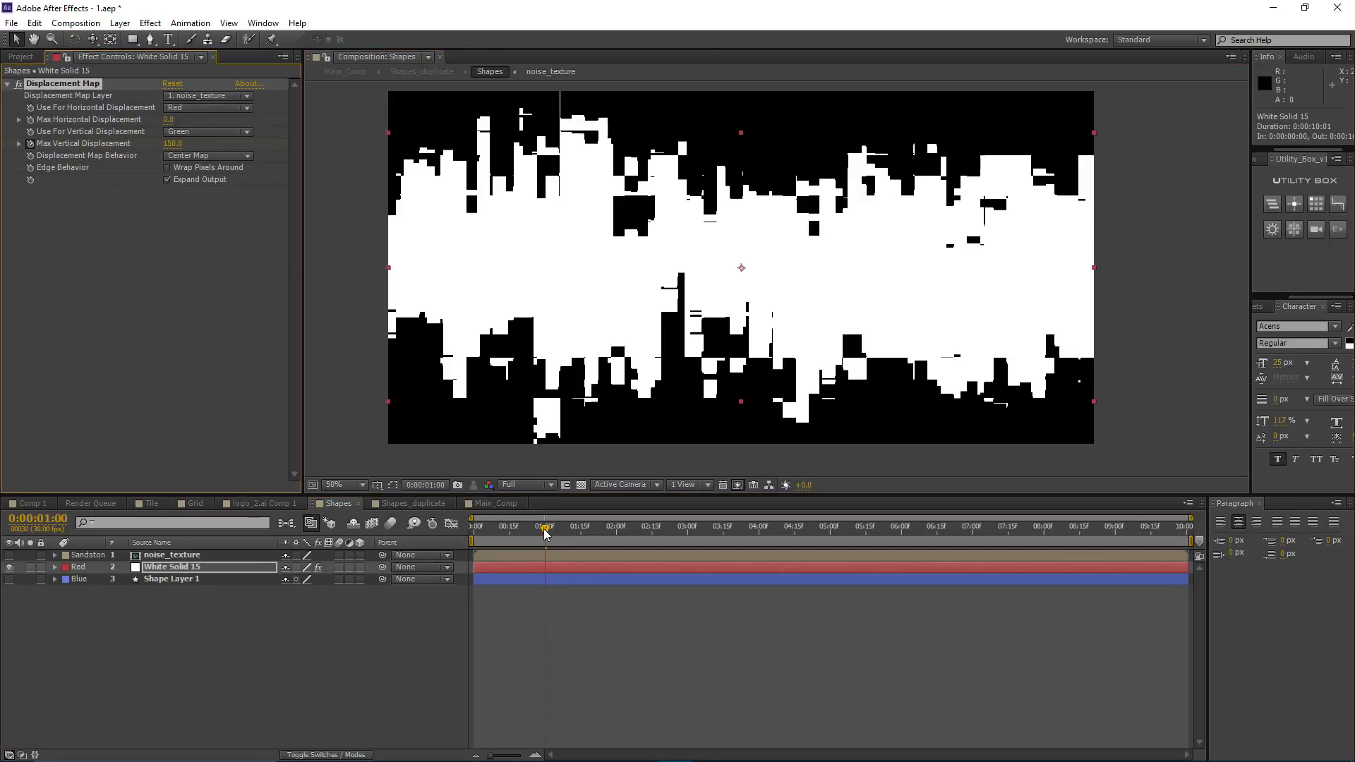
pyautogui.moveTo(545, 531); pyautogui.dragTo(474, 530)
pyautogui.click(172, 144)
pyautogui.write('25')
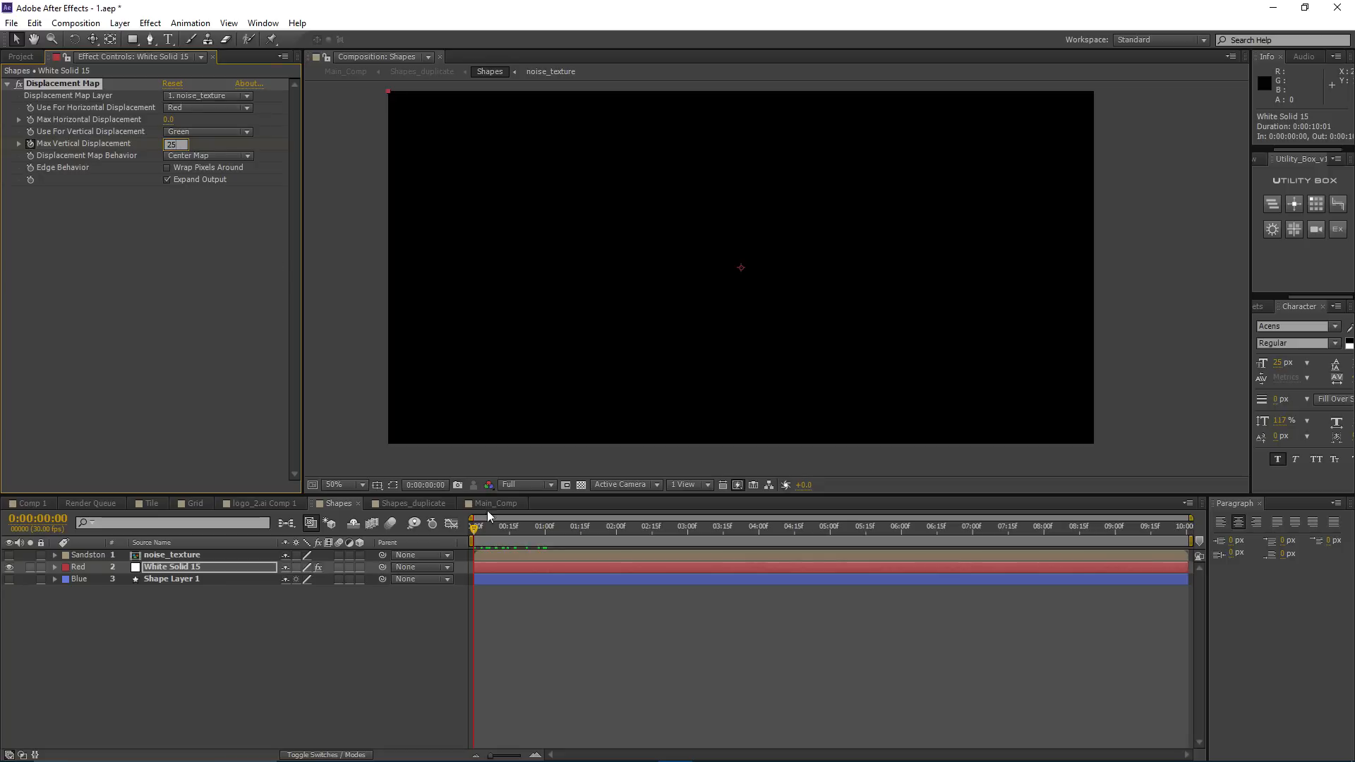
pyautogui.press('Return')
# Step: Keyframe Max Vertical Displacement at 25 at 2 seconds, list the layer's keyframed properties and check the motion just past 1 second
pyautogui.moveTo(483, 524); pyautogui.dragTo(617, 531)
pyautogui.click(176, 145)
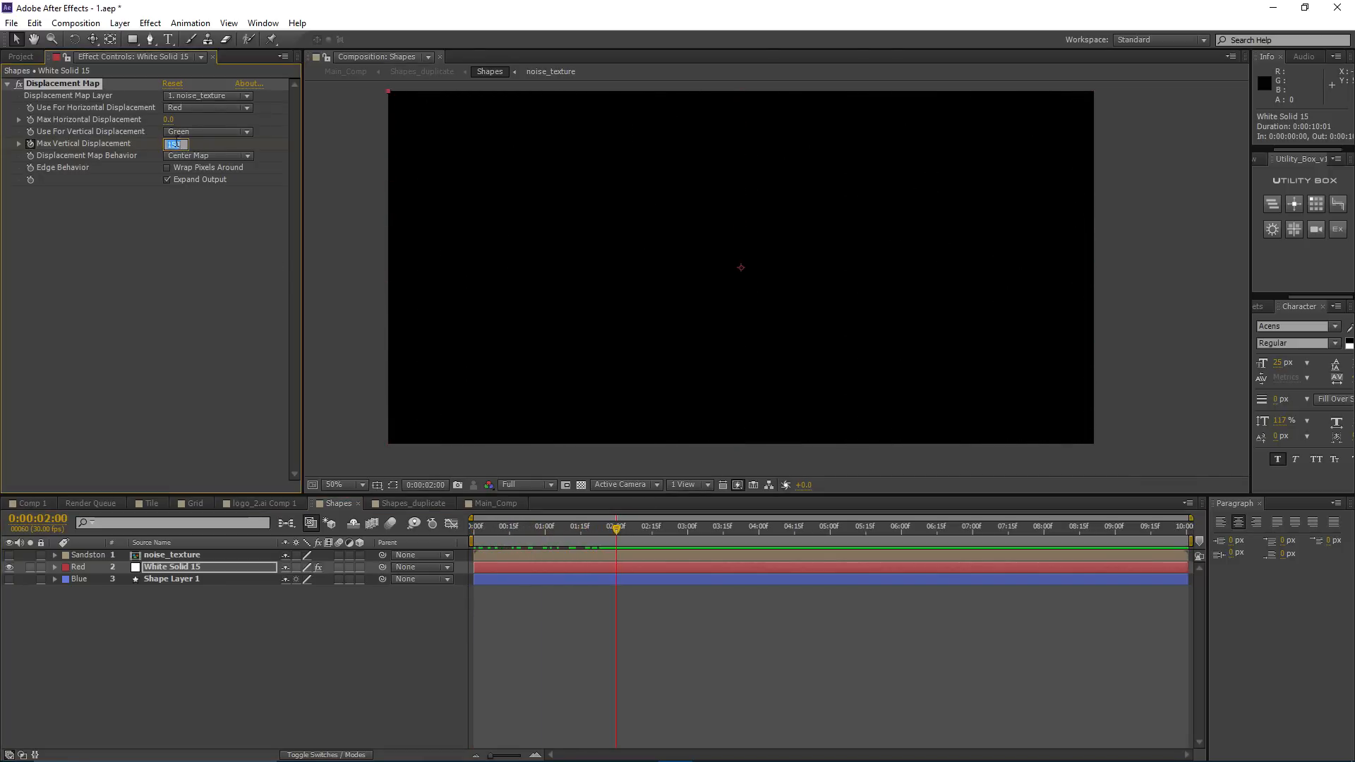
pyautogui.click(576, 565)
pyautogui.press('u')
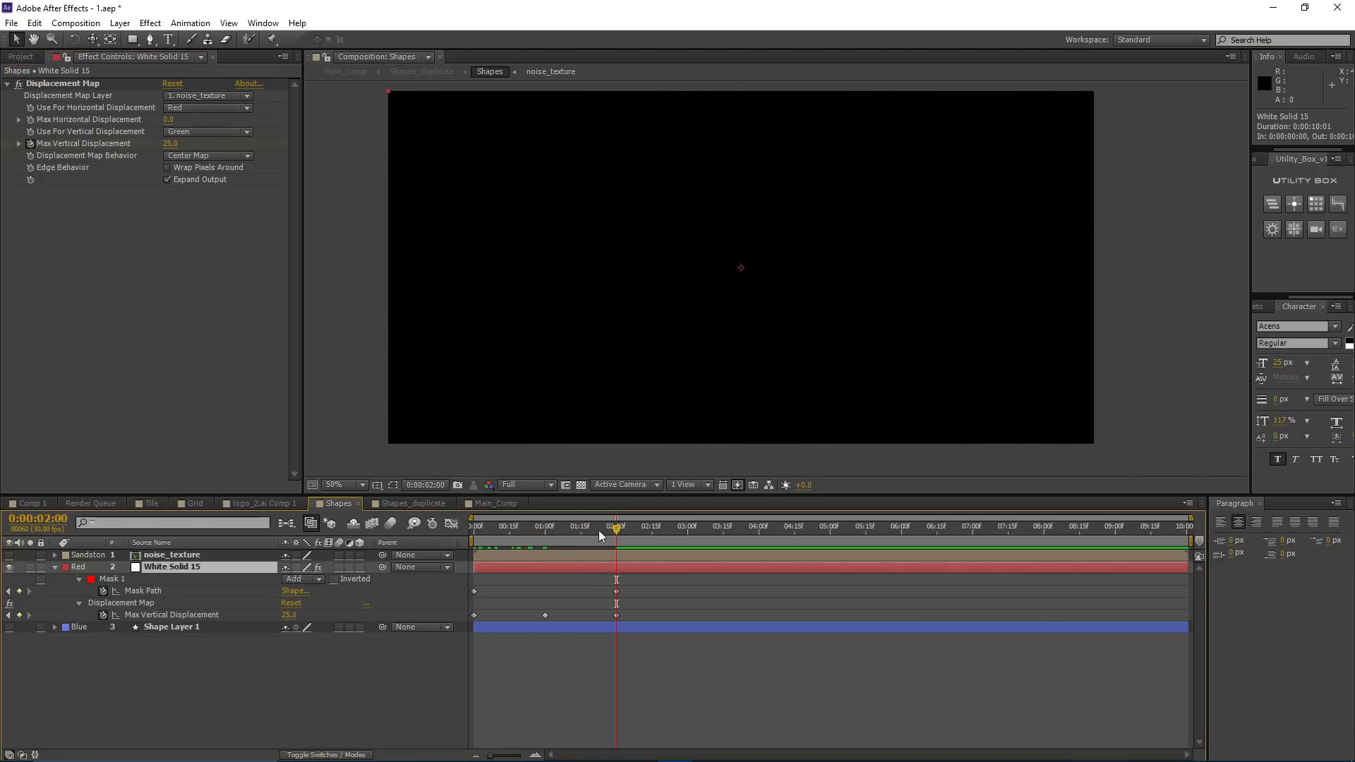
pyautogui.click(555, 530)
pyautogui.moveTo(554, 537)
pyautogui.mouseDown()
pyautogui.moveTo(476, 547)
pyautogui.moveTo(613, 552)
pyautogui.moveTo(535, 559)
pyautogui.moveTo(524, 537)
pyautogui.moveTo(562, 544)
pyautogui.mouseUp()
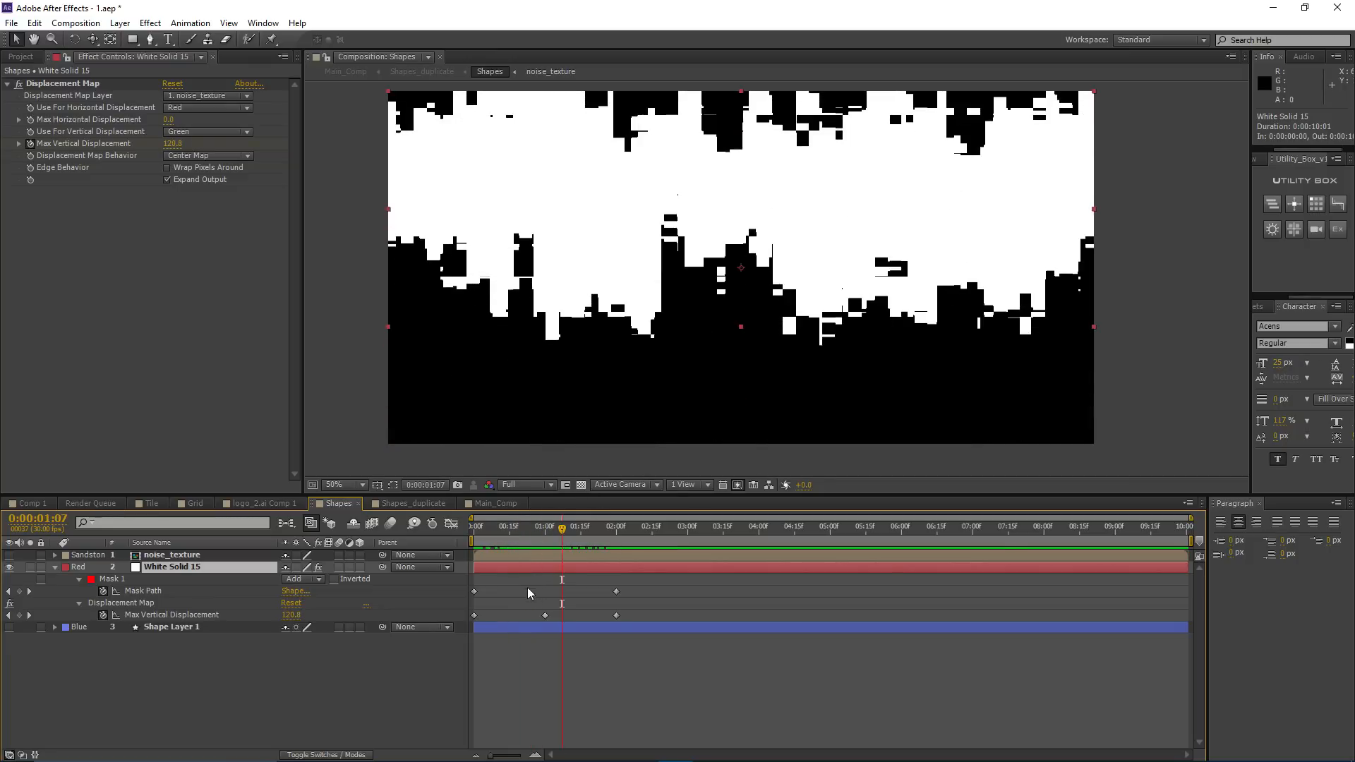
# Step: Collapse White Solid 15's properties, hide that layer and show Shape Layer 1 with the line pattern
pyautogui.click(68, 568)
pyautogui.click(56, 569)
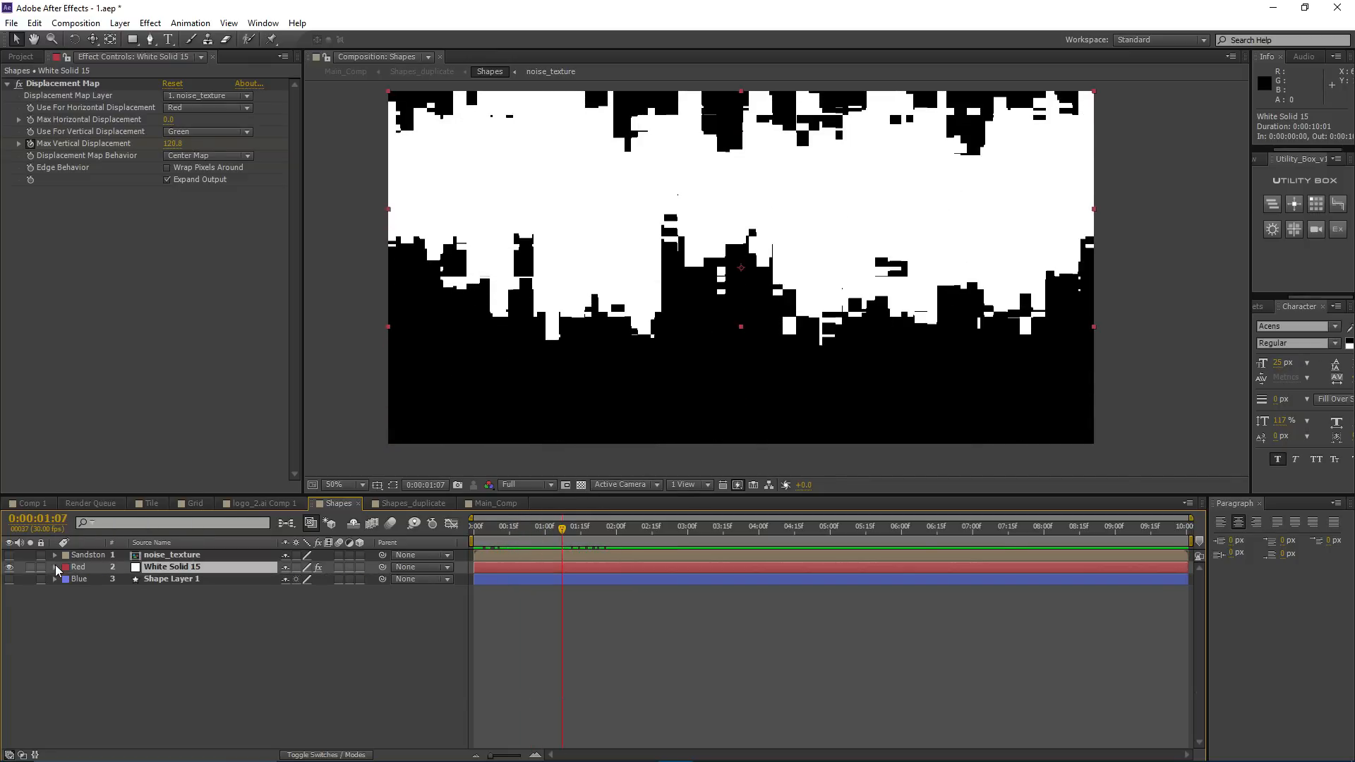
pyautogui.click(9, 567)
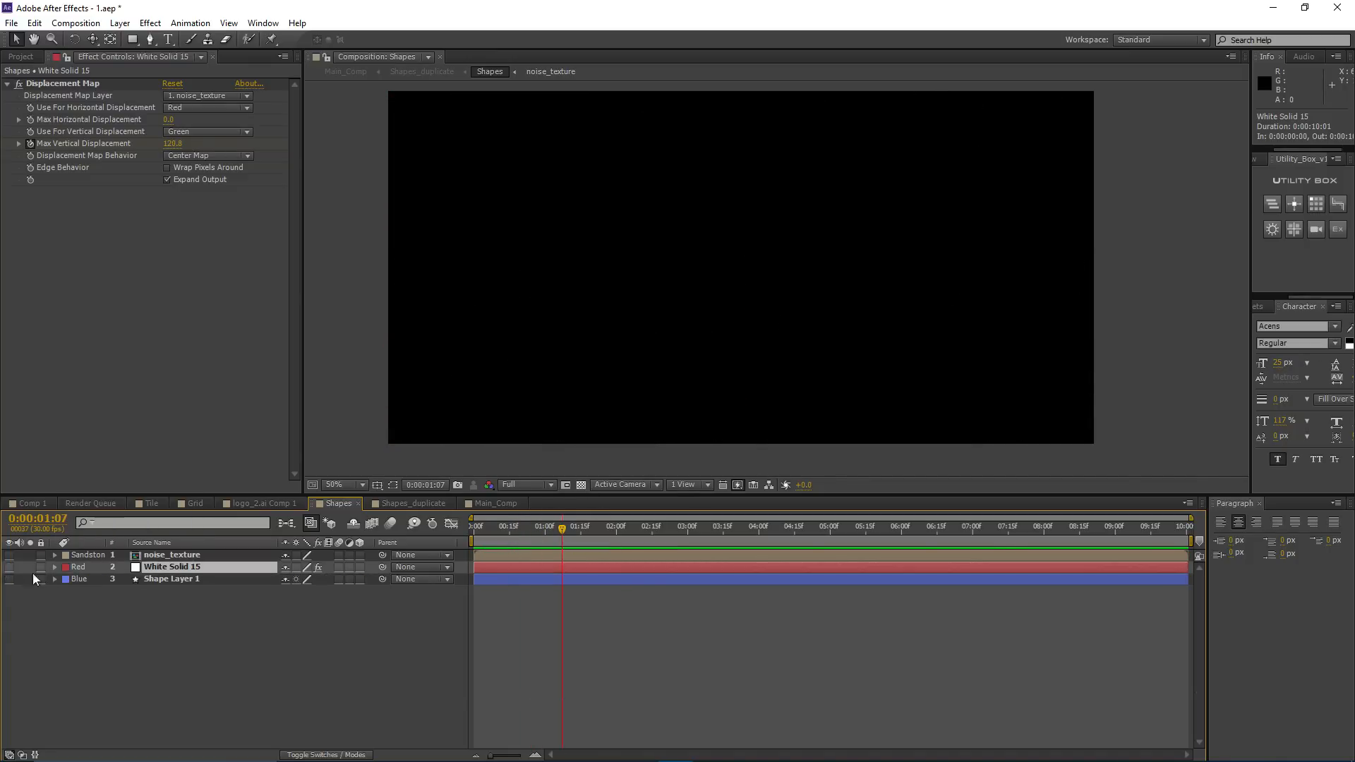
pyautogui.click(171, 579)
pyautogui.click(9, 579)
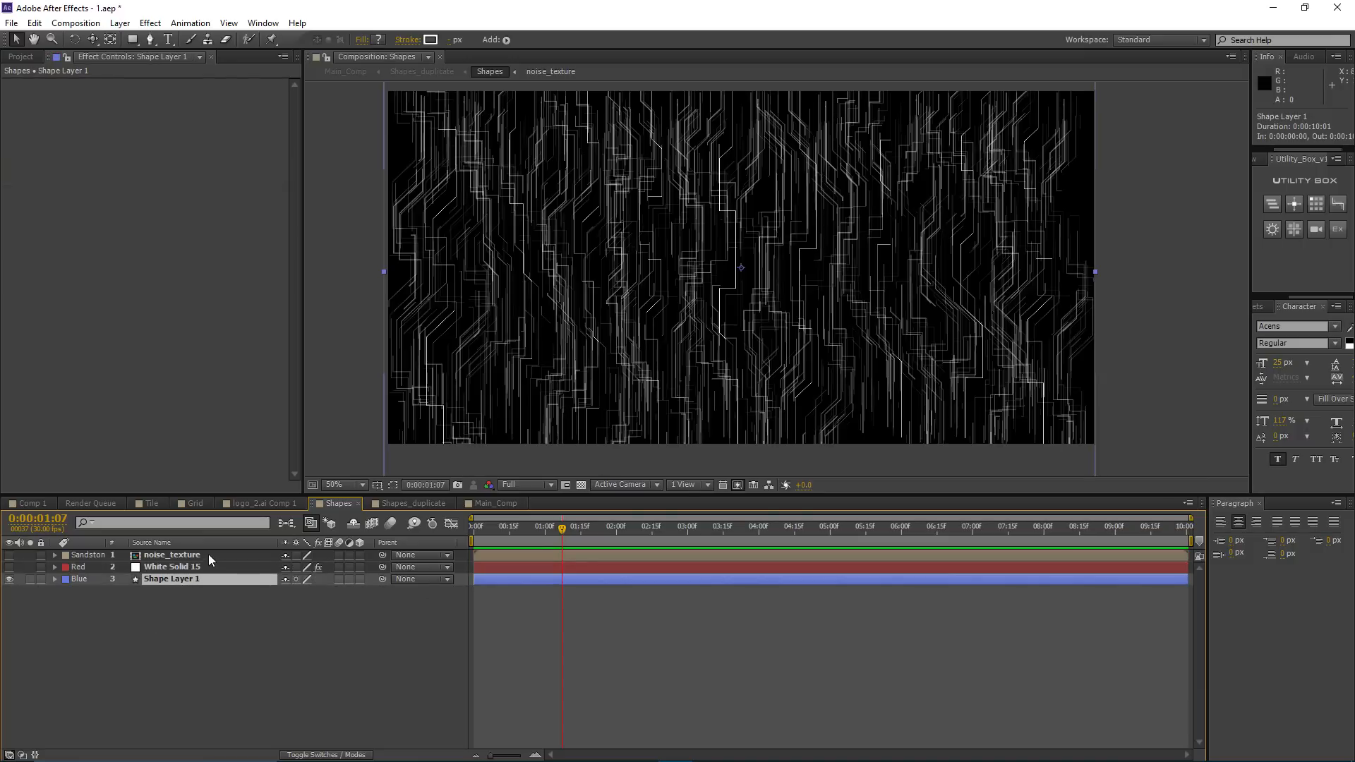
# Step: Set Shape Layer 1's track matte to Luma Matte using White Solid 15
pyautogui.press('F4')
pyautogui.click(371, 579)
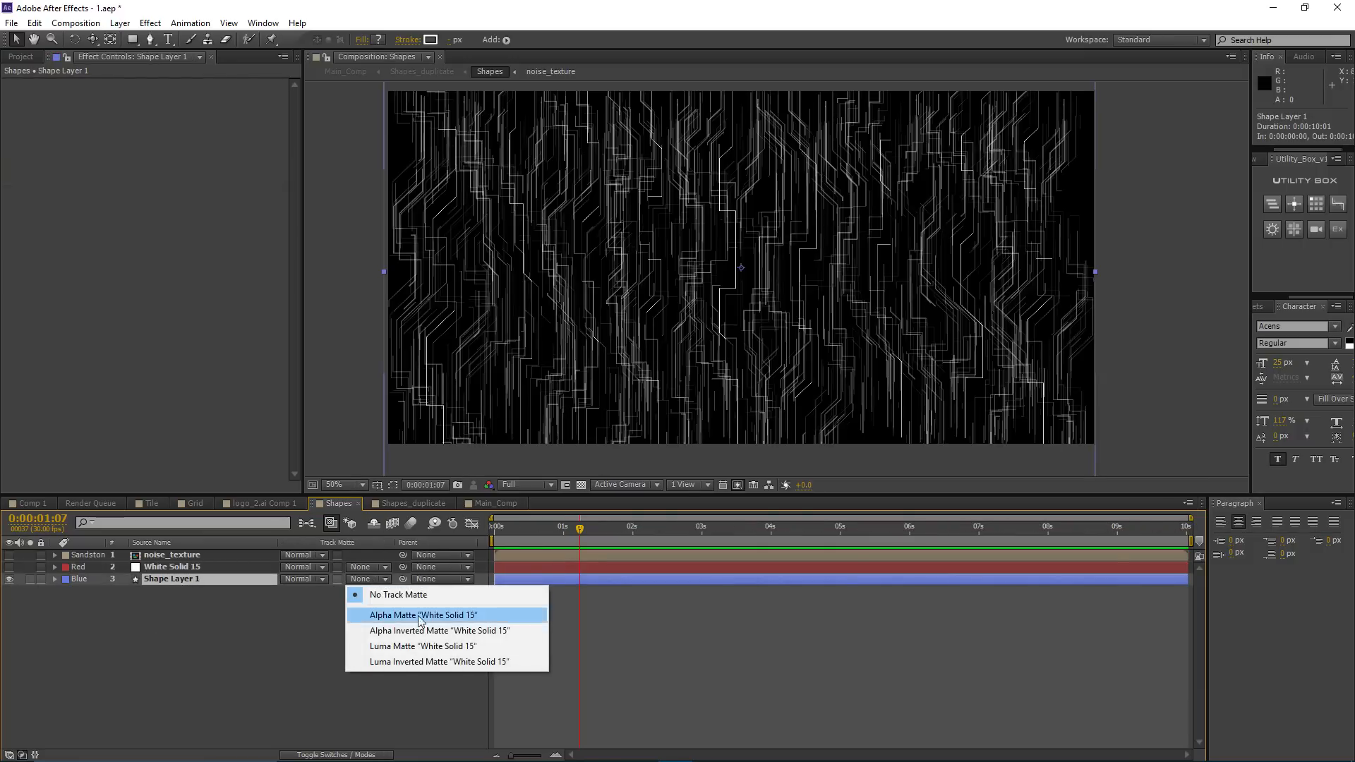
pyautogui.click(432, 645)
pyautogui.click(533, 611)
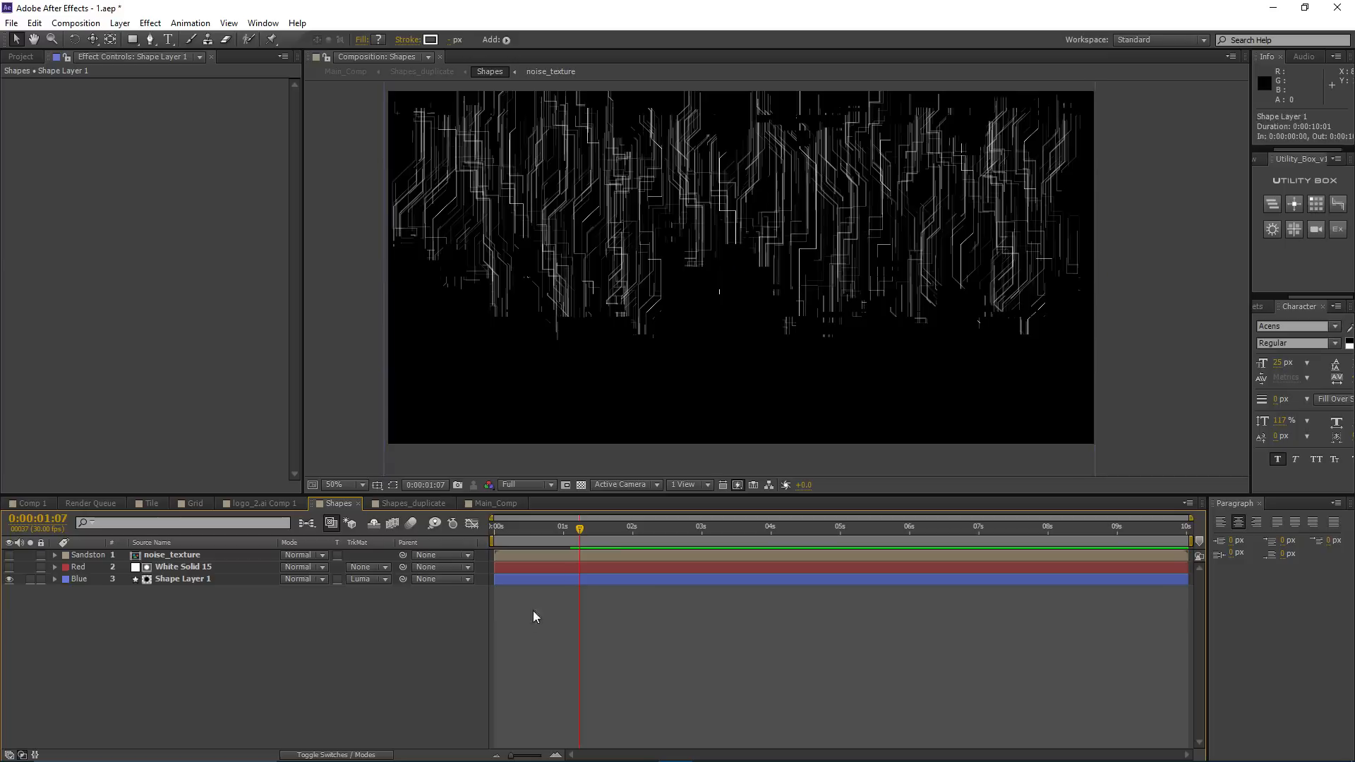
# Step: Scrub through the matted line pattern to examine how the displaced solid reveals it
pyautogui.click(168, 569)
pyautogui.moveTo(571, 265); pyautogui.dragTo(552, 272)
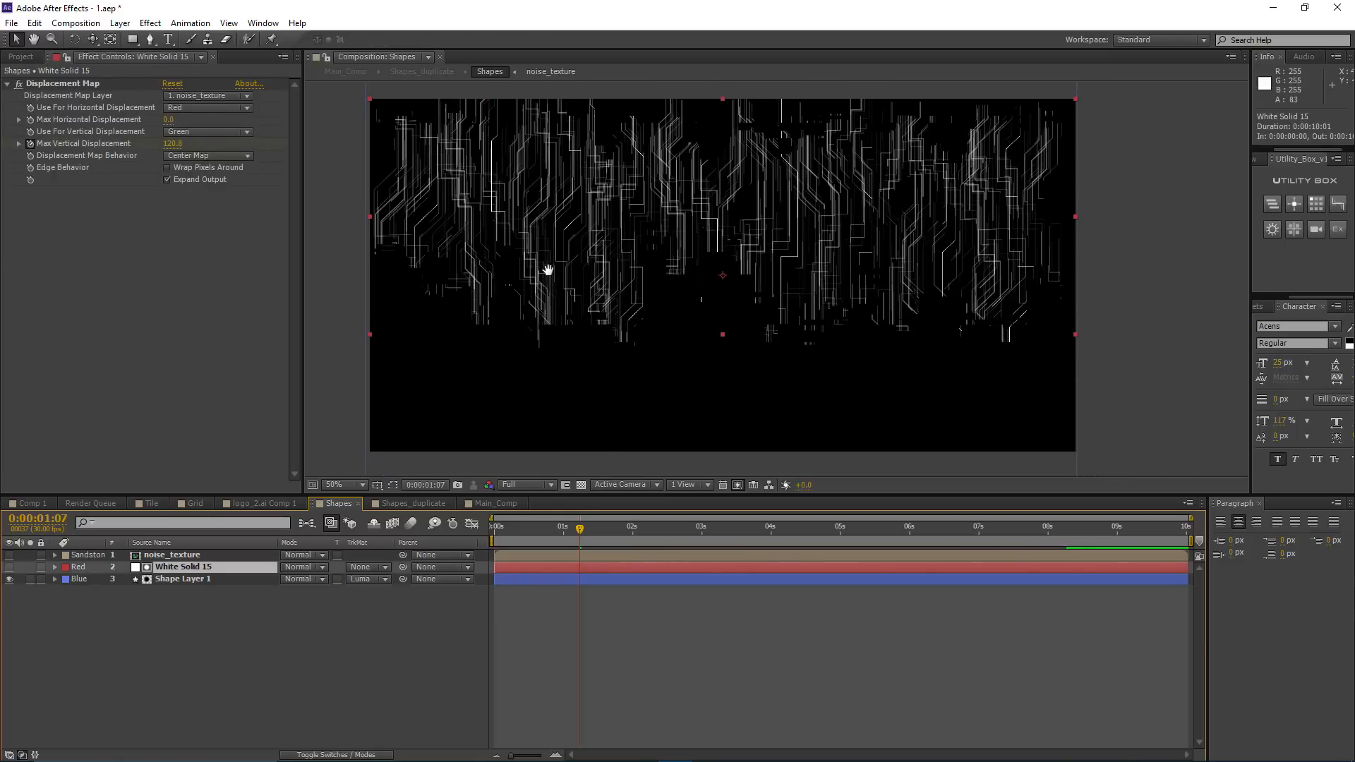
pyautogui.moveTo(478, 303); pyautogui.dragTo(502, 293)
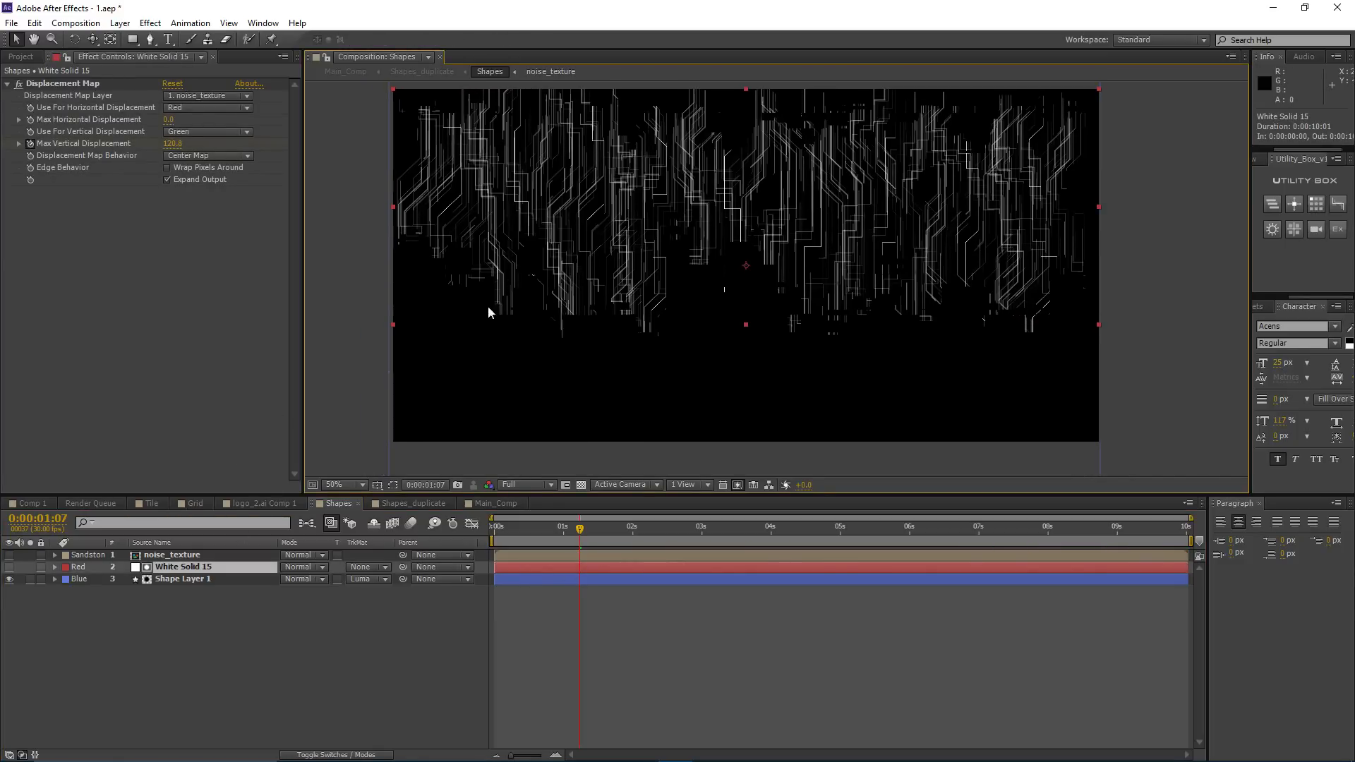
pyautogui.moveTo(556, 534); pyautogui.dragTo(544, 563)
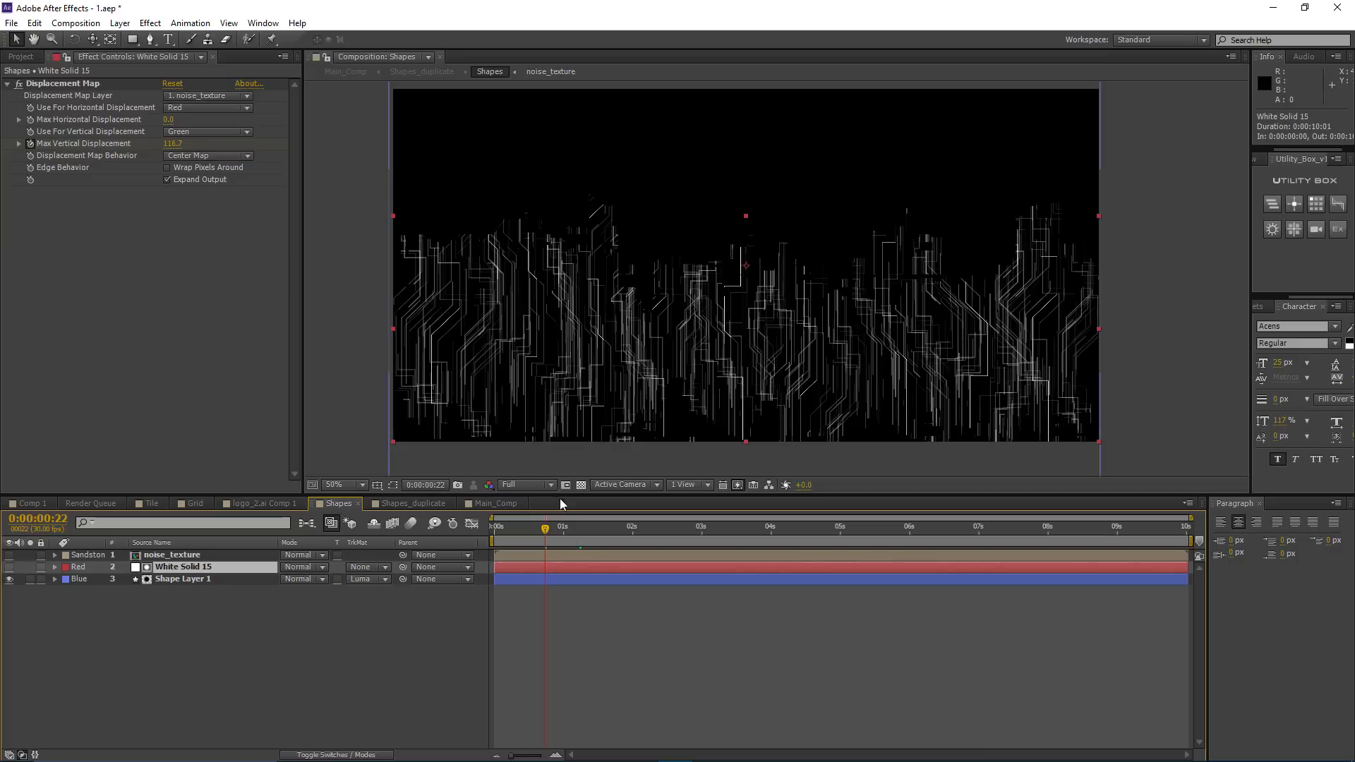
pyautogui.moveTo(541, 530)
pyautogui.mouseDown()
pyautogui.moveTo(514, 545)
pyautogui.moveTo(531, 528)
pyautogui.moveTo(593, 527)
pyautogui.moveTo(553, 540)
pyautogui.mouseUp()
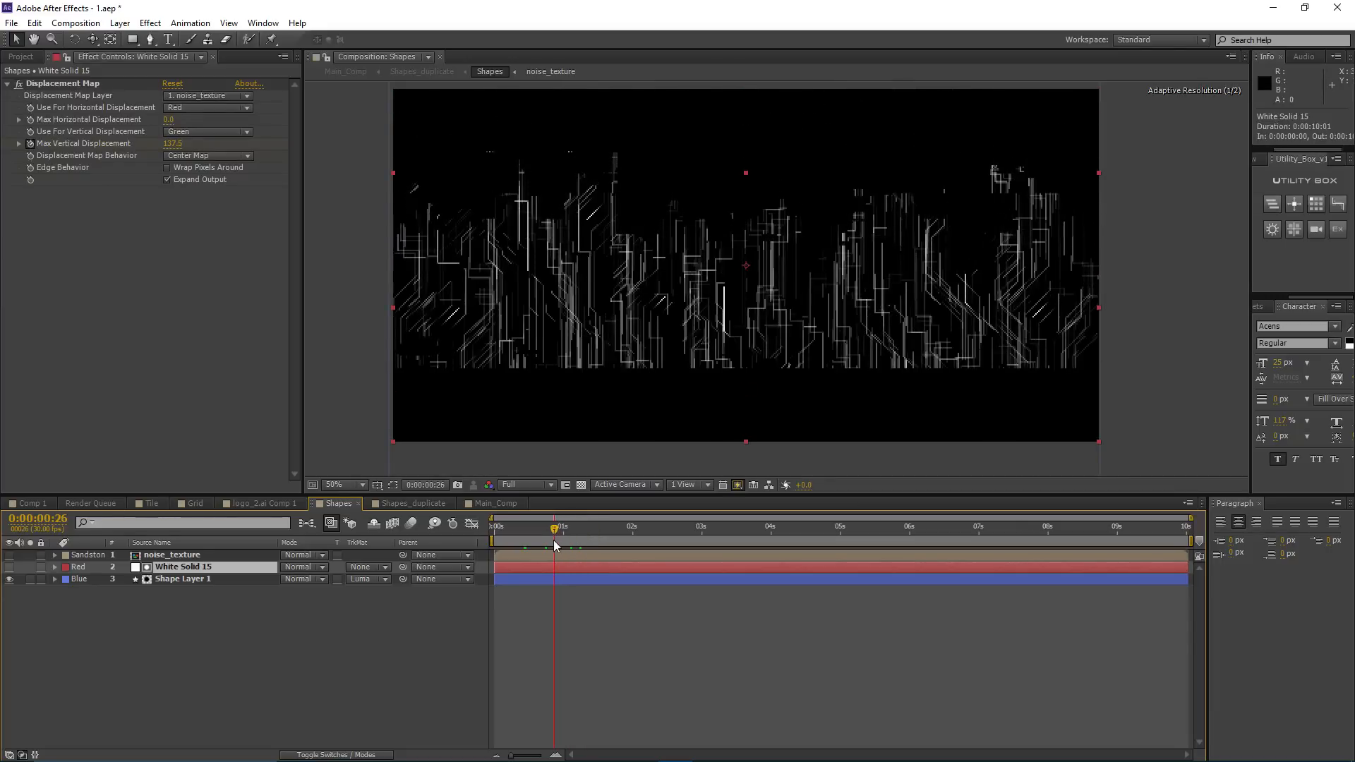
pyautogui.moveTo(585, 258)
pyautogui.mouseDown()
pyautogui.moveTo(574, 276)
pyautogui.moveTo(596, 267)
pyautogui.mouseUp()
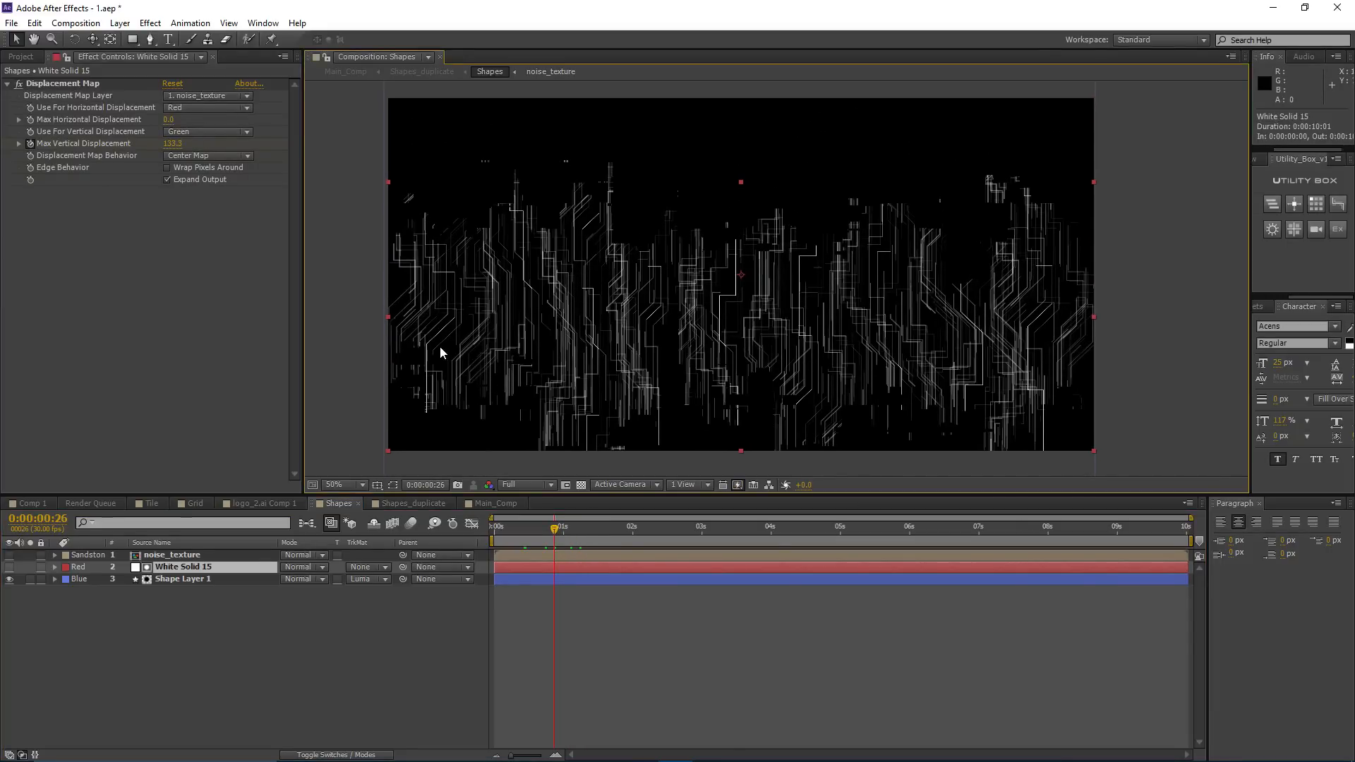
# Step: Raise White Solid 15's Max Vertical Displacement keyframe at 1 second to 200 and check the result just past it
pyautogui.press('u')
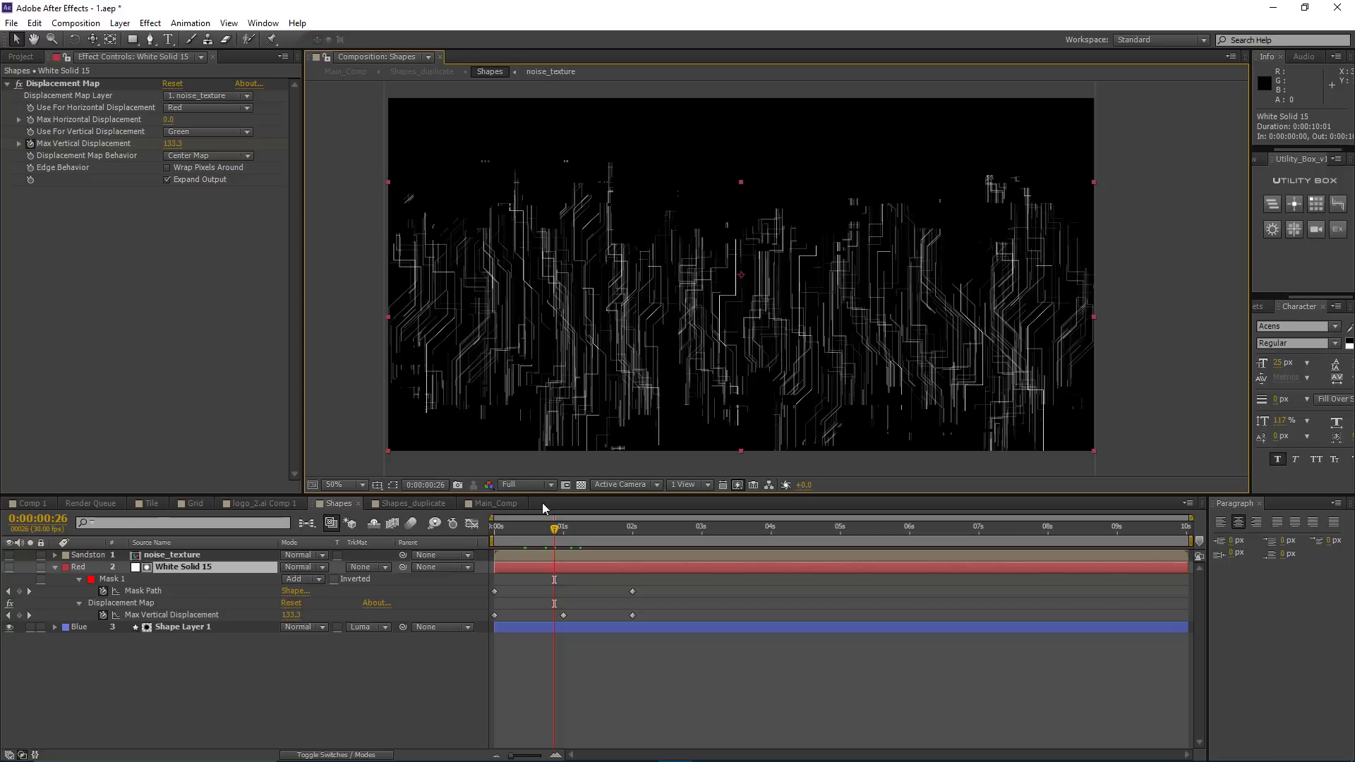
pyautogui.moveTo(555, 528); pyautogui.dragTo(563, 532)
pyautogui.click(172, 143)
pyautogui.write('2')
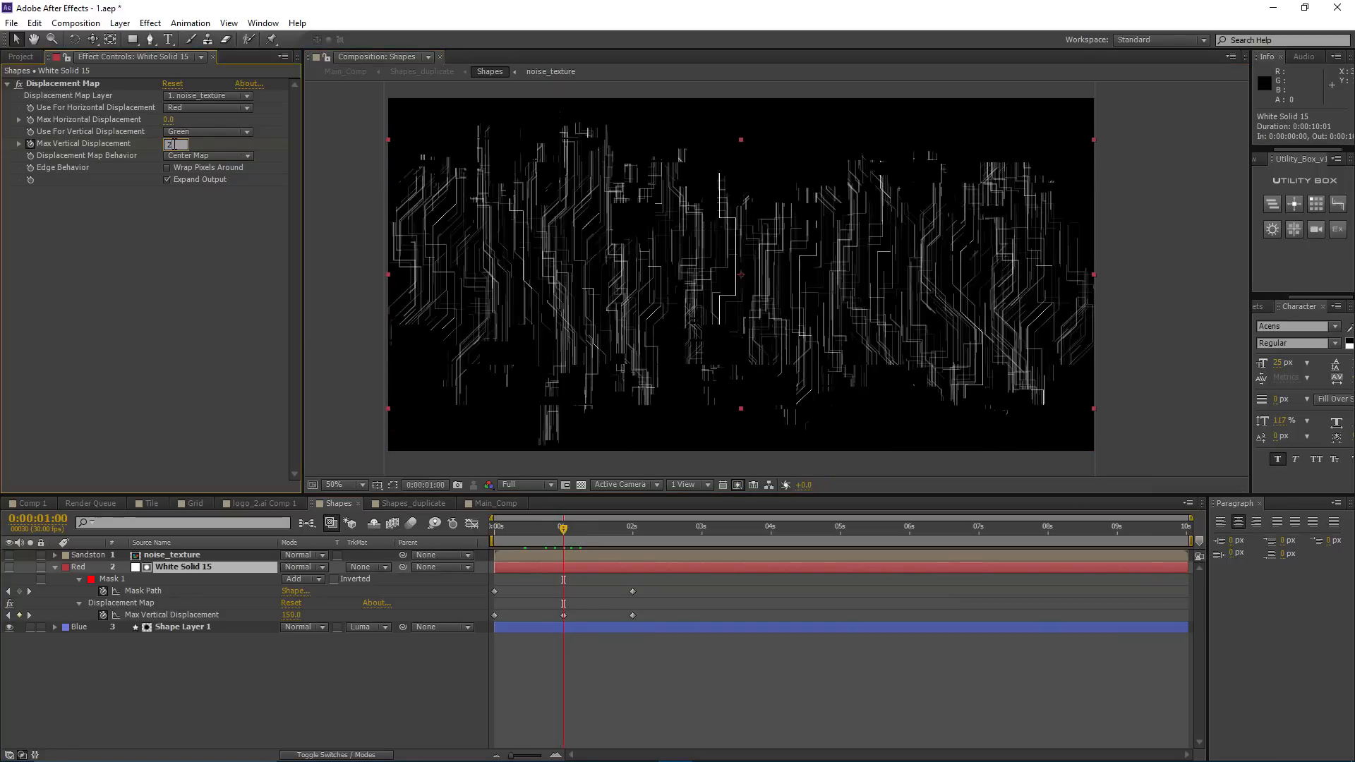
pyautogui.write('00')
pyautogui.press('Return')
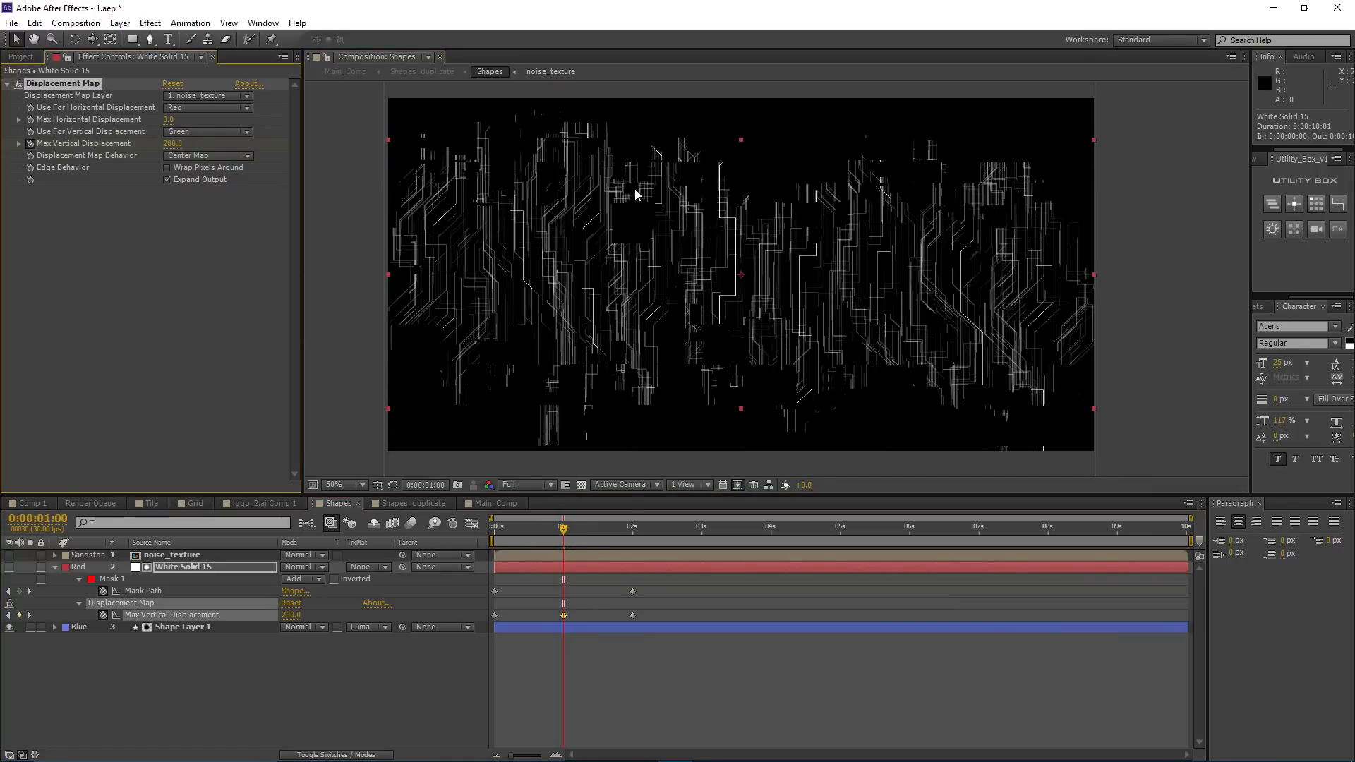
pyautogui.moveTo(567, 531)
pyautogui.mouseDown()
pyautogui.moveTo(594, 527)
pyautogui.moveTo(536, 546)
pyautogui.moveTo(583, 539)
pyautogui.mouseUp()
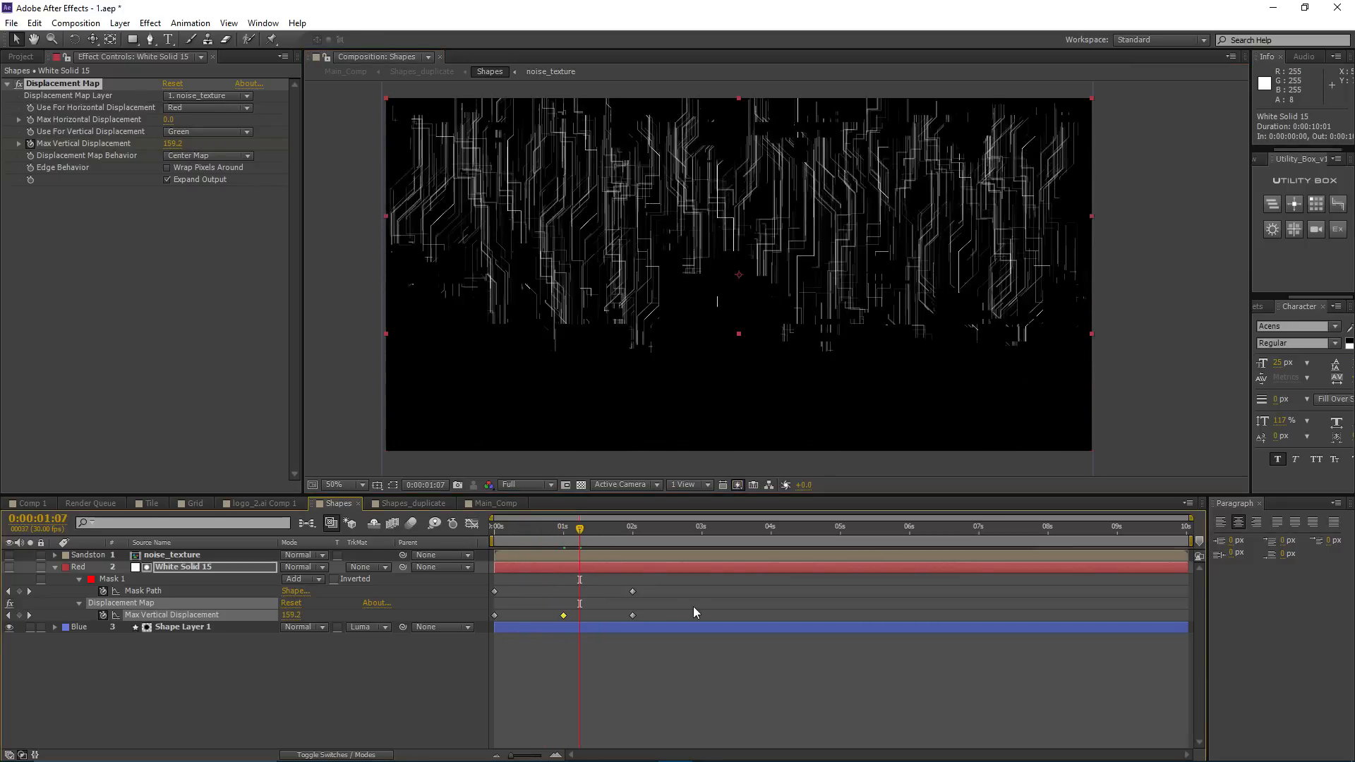
# Step: Preview the revealed lines in Shapes_duplicate and as the radial burst in Main_Comp
pyautogui.click(382, 504)
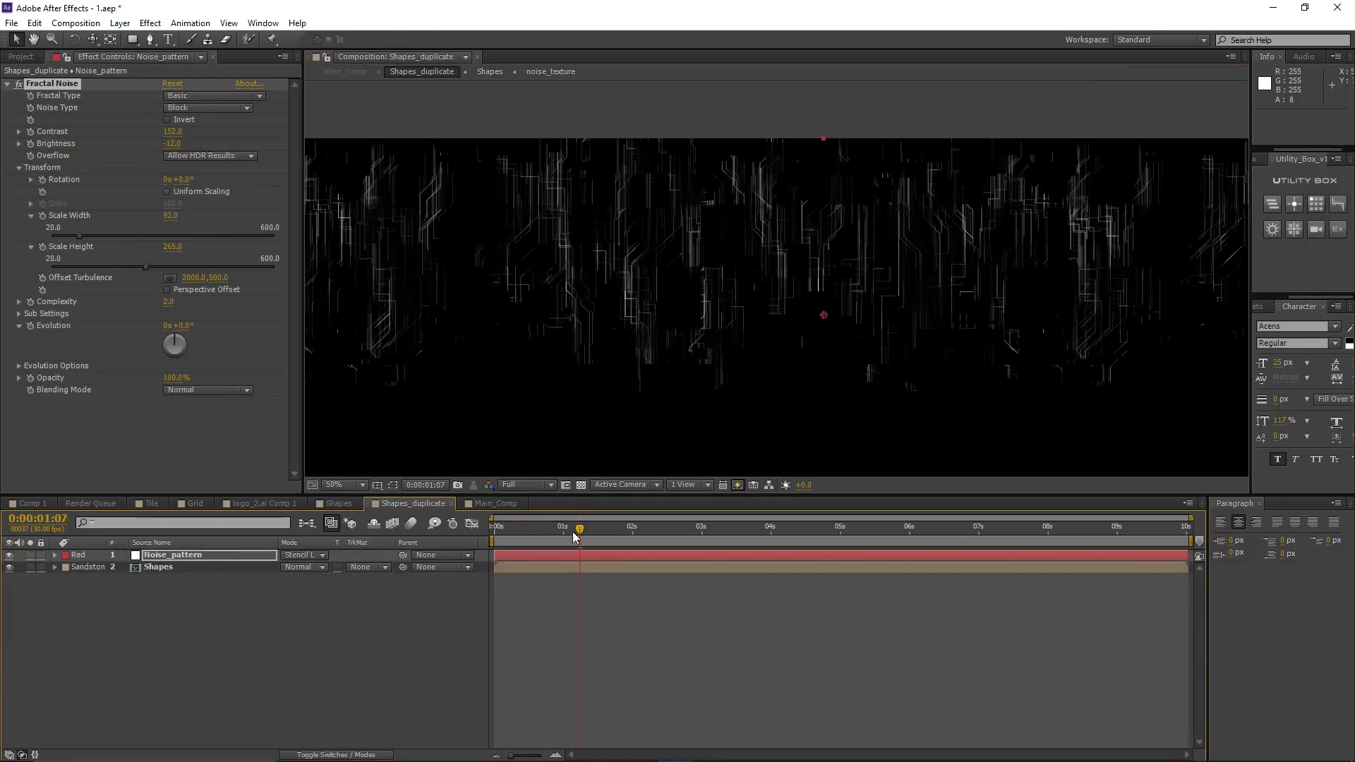
pyautogui.moveTo(573, 536); pyautogui.dragTo(506, 568)
pyautogui.press(',')
pyautogui.click(487, 503)
pyautogui.press('space')
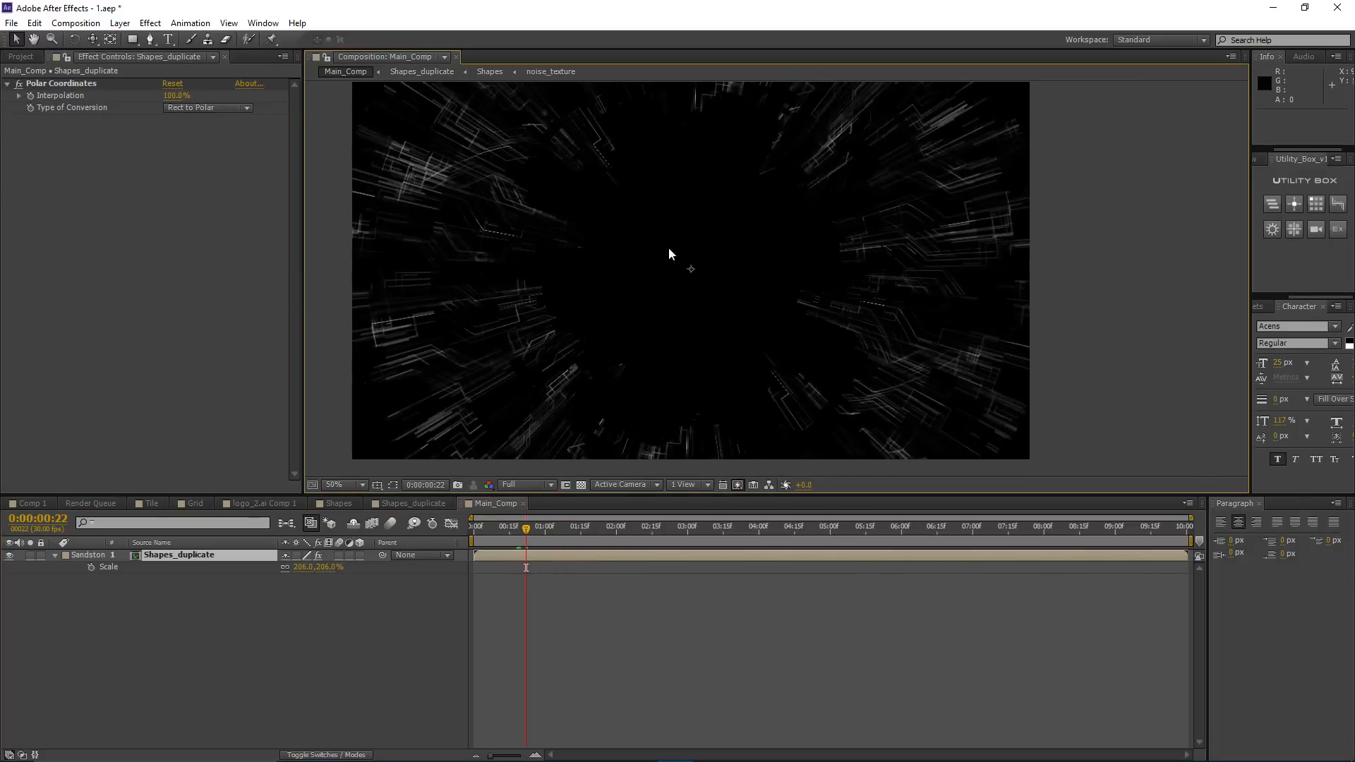
# Step: Return to the Shapes composition, make White Solid 15 visible and check its displaced shape at 0 and 1 seconds
pyautogui.click(326, 498)
pyautogui.moveTo(565, 528); pyautogui.dragTo(494, 541)
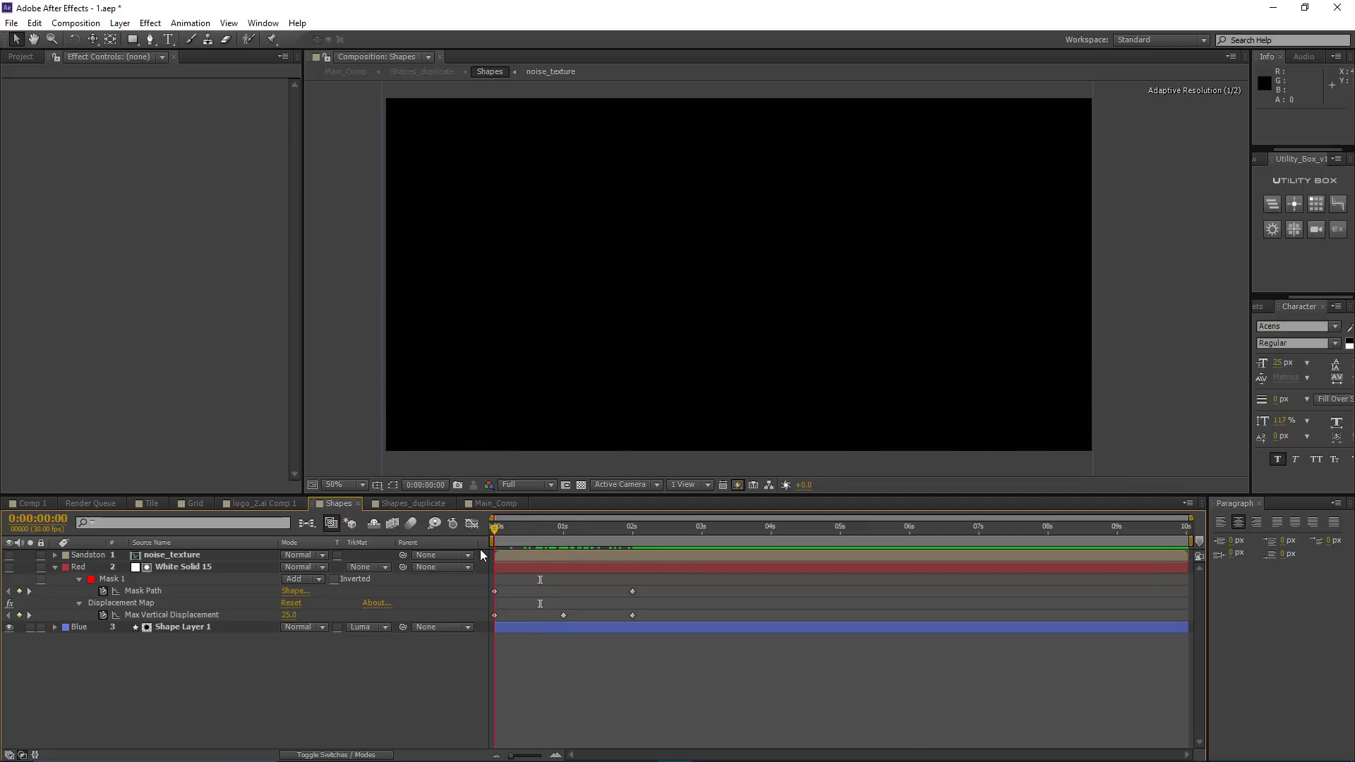
pyautogui.click(210, 569)
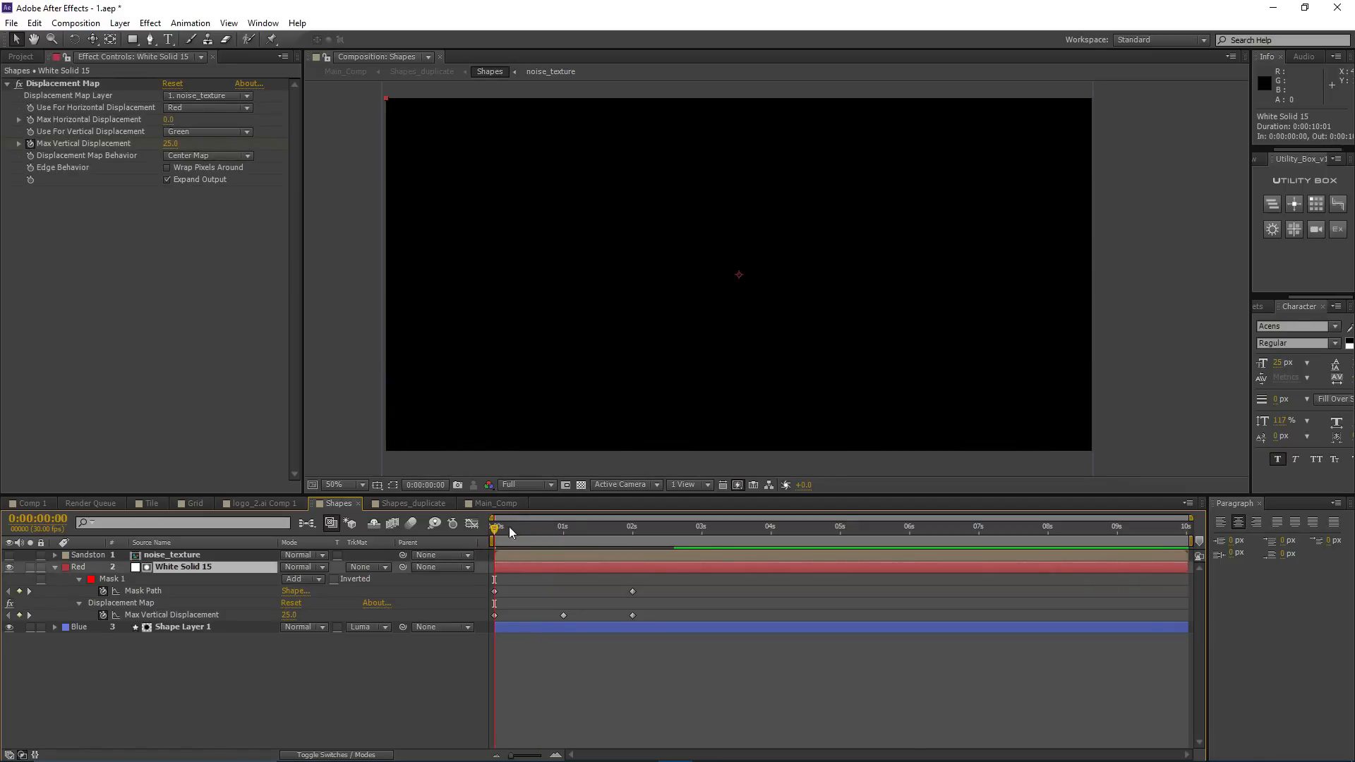
pyautogui.click(562, 541)
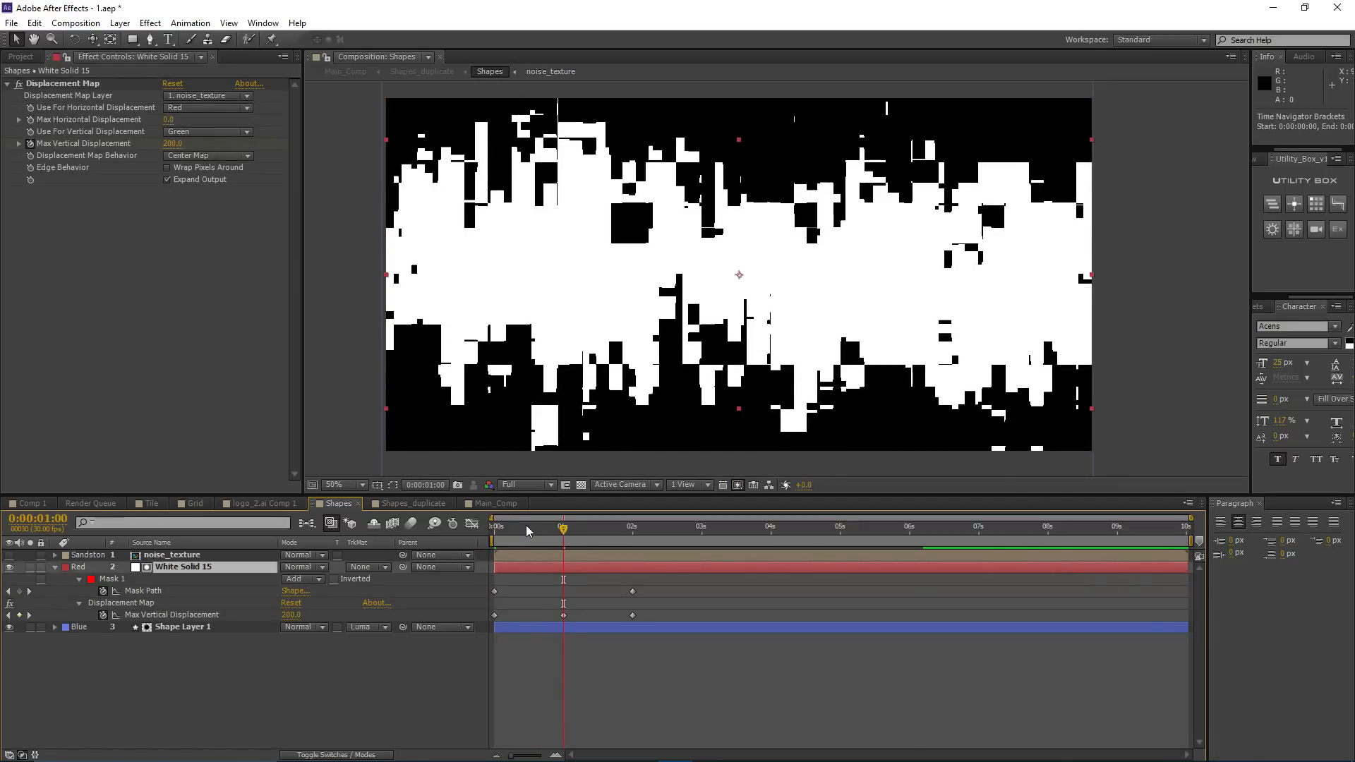
pyautogui.moveTo(563, 528); pyautogui.dragTo(485, 537)
pyautogui.scroll(-2, 578, 264)
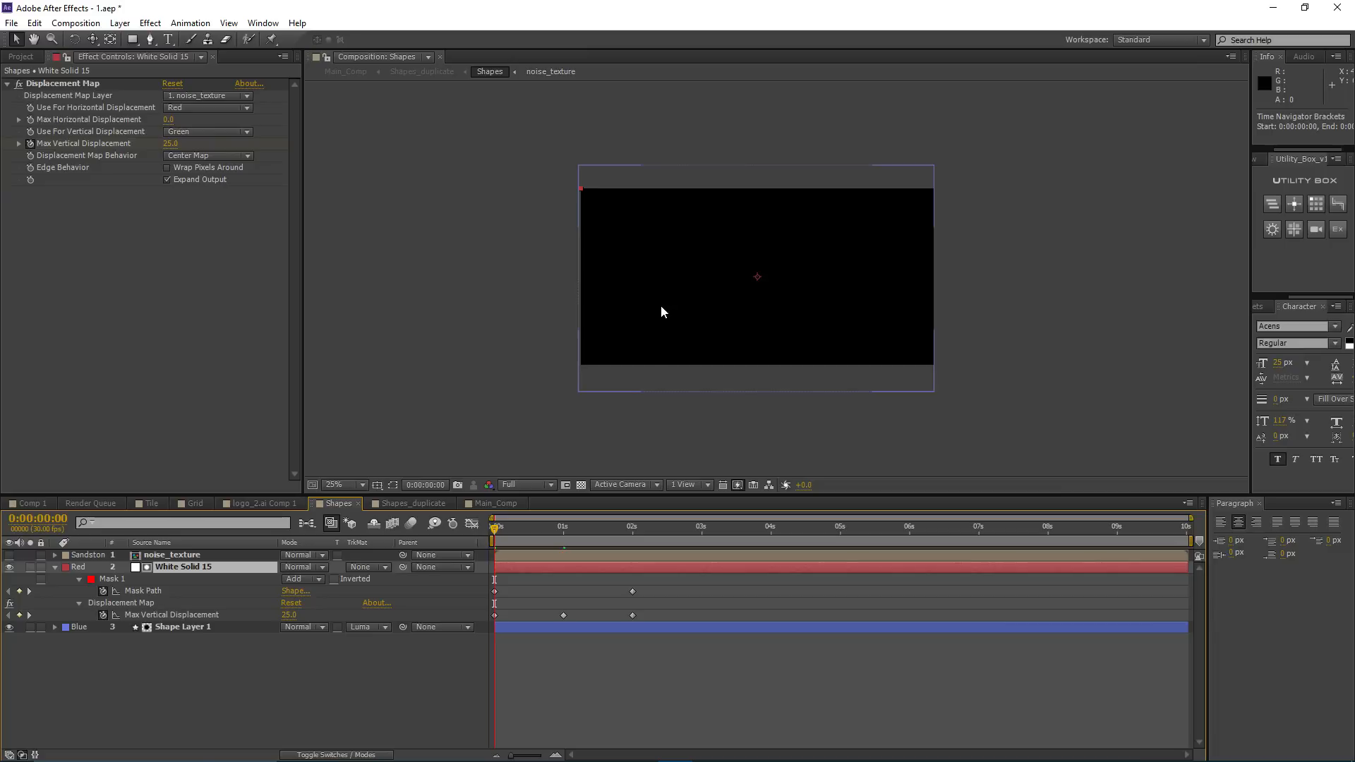
# Step: Show White Solid 15's mask outline and select the whole mask at 0 seconds
pyautogui.click(158, 595)
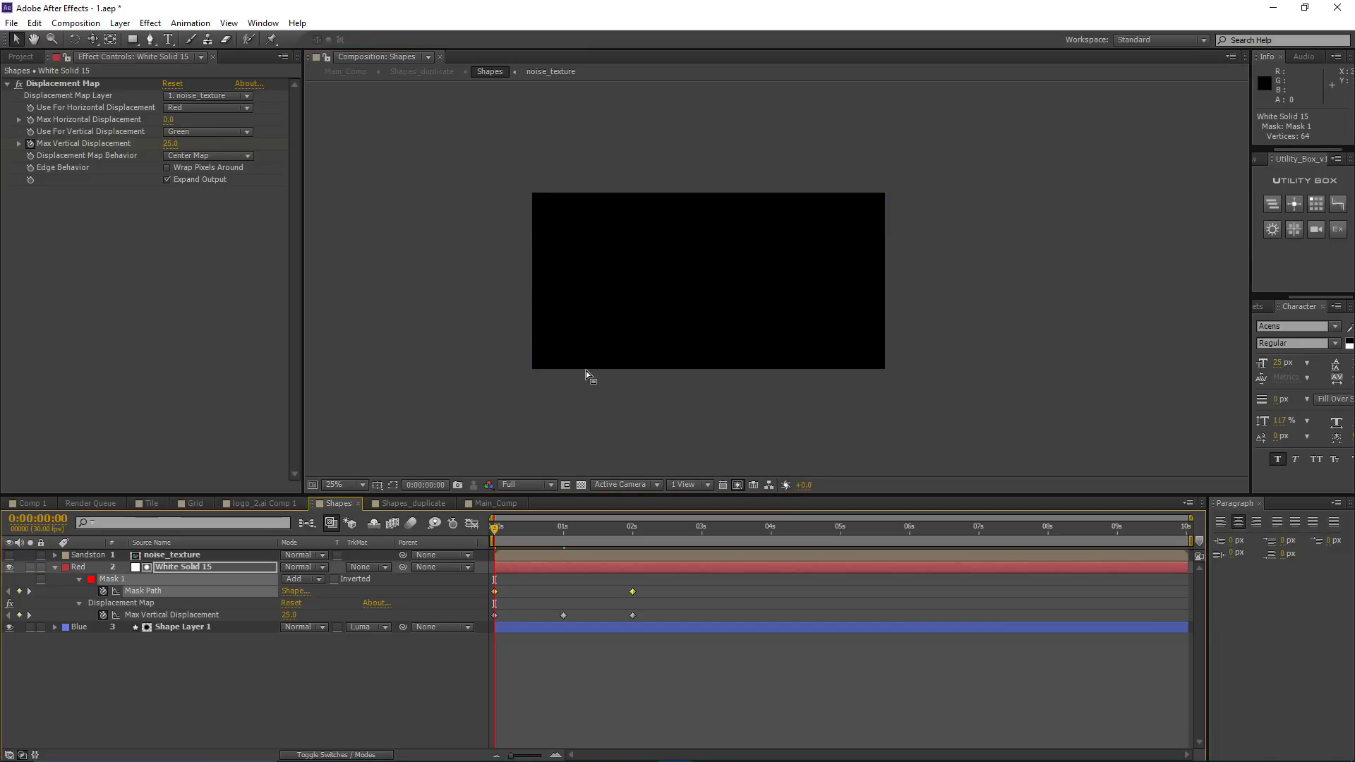
pyautogui.scroll(2, 517, 319)
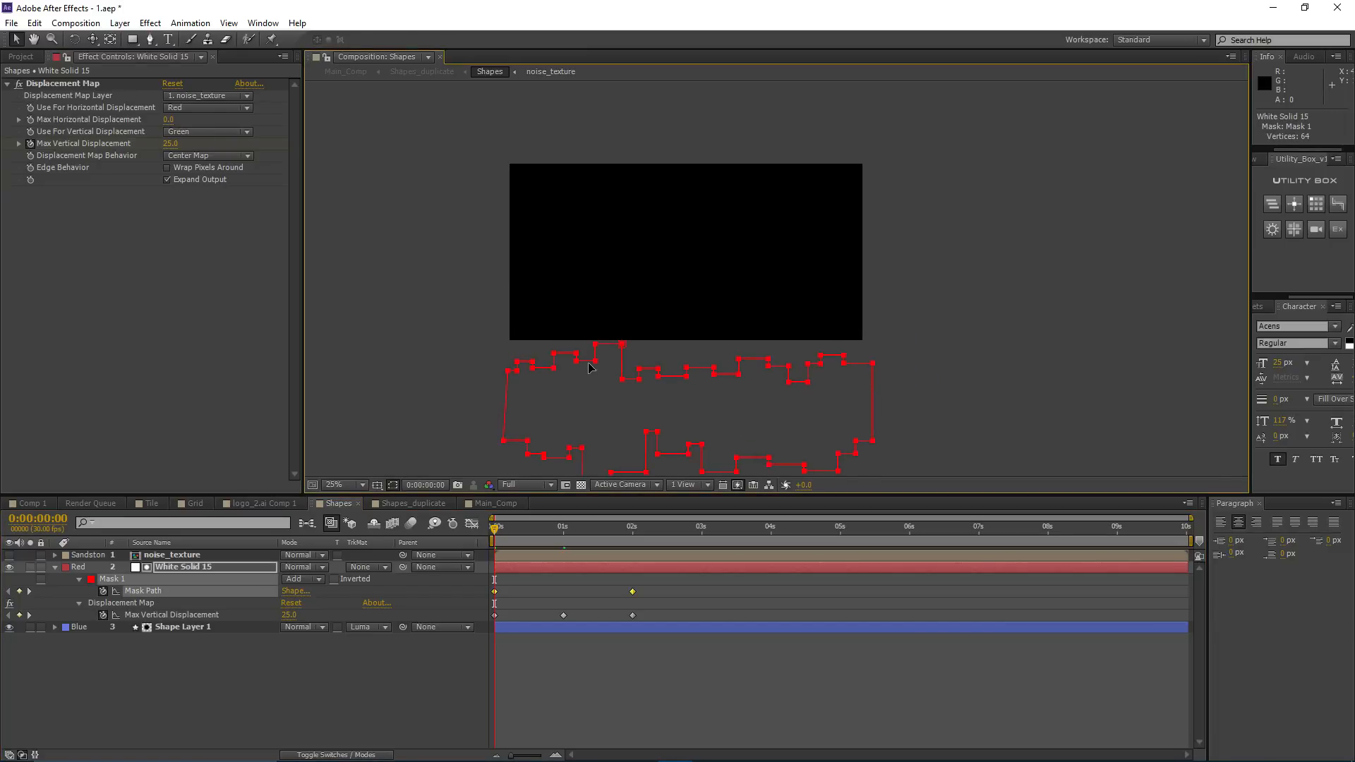
pyautogui.click(506, 593)
pyautogui.click(503, 572)
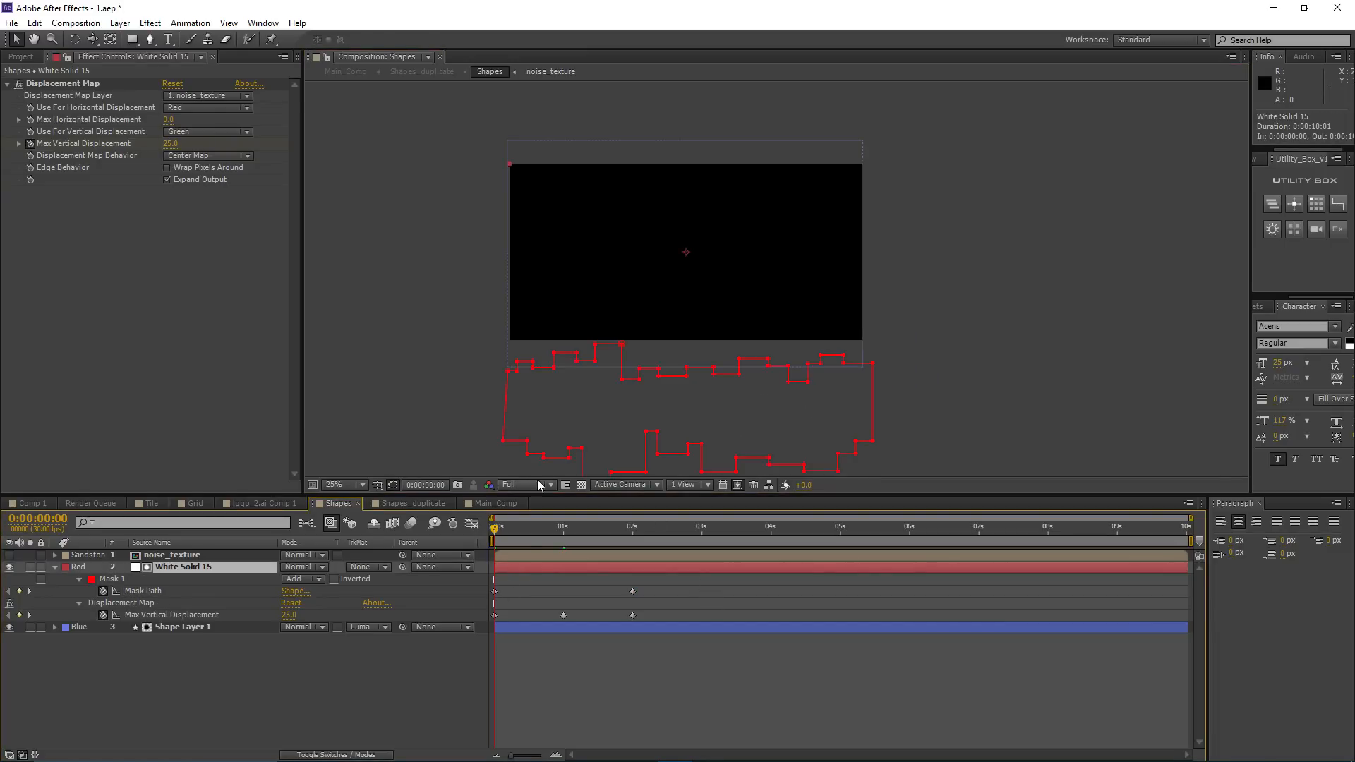
pyautogui.scroll(2, 572, 356)
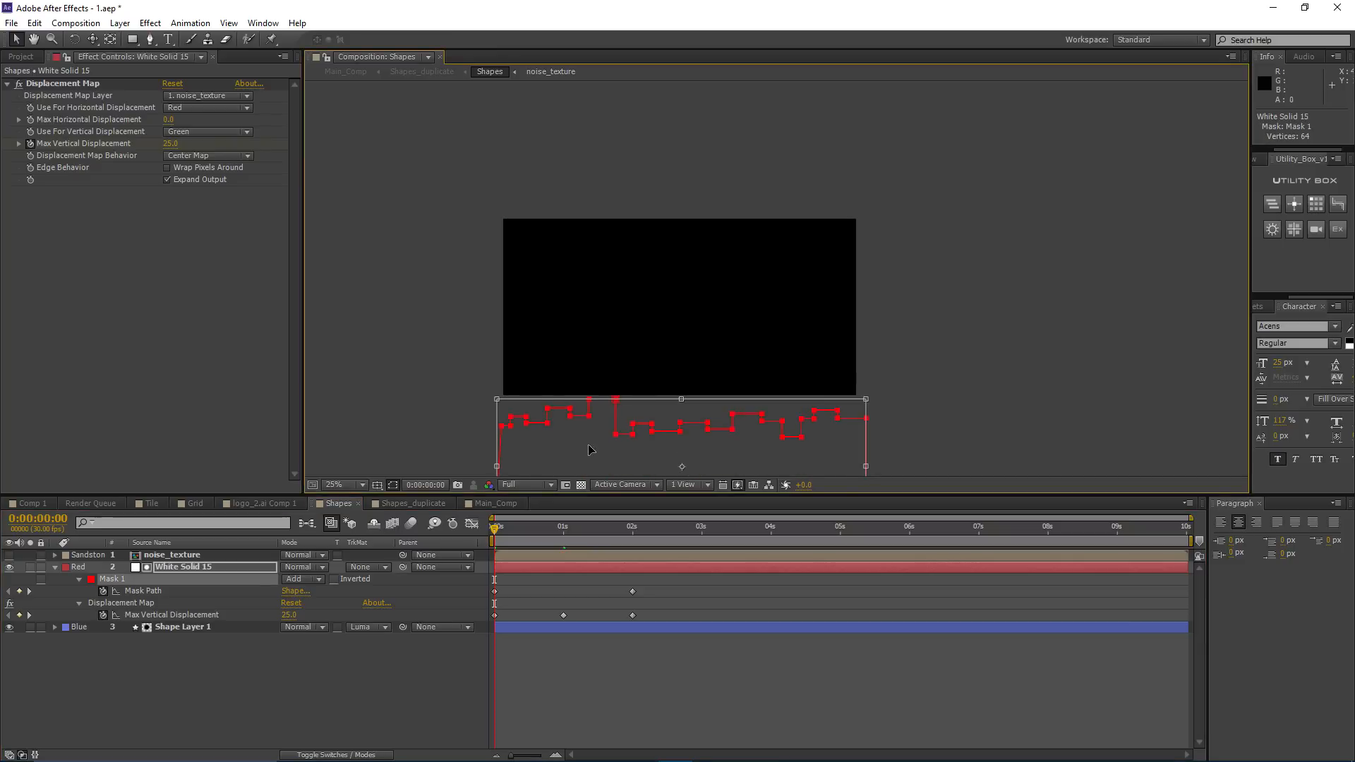
# Step: Try moving the mask vertically at 0 and 2 seconds and check its position around 1 second
pyautogui.moveTo(572, 356); pyautogui.dragTo(572, 145)
pyautogui.moveTo(604, 527); pyautogui.dragTo(633, 529)
pyautogui.doubleClick(610, 213)
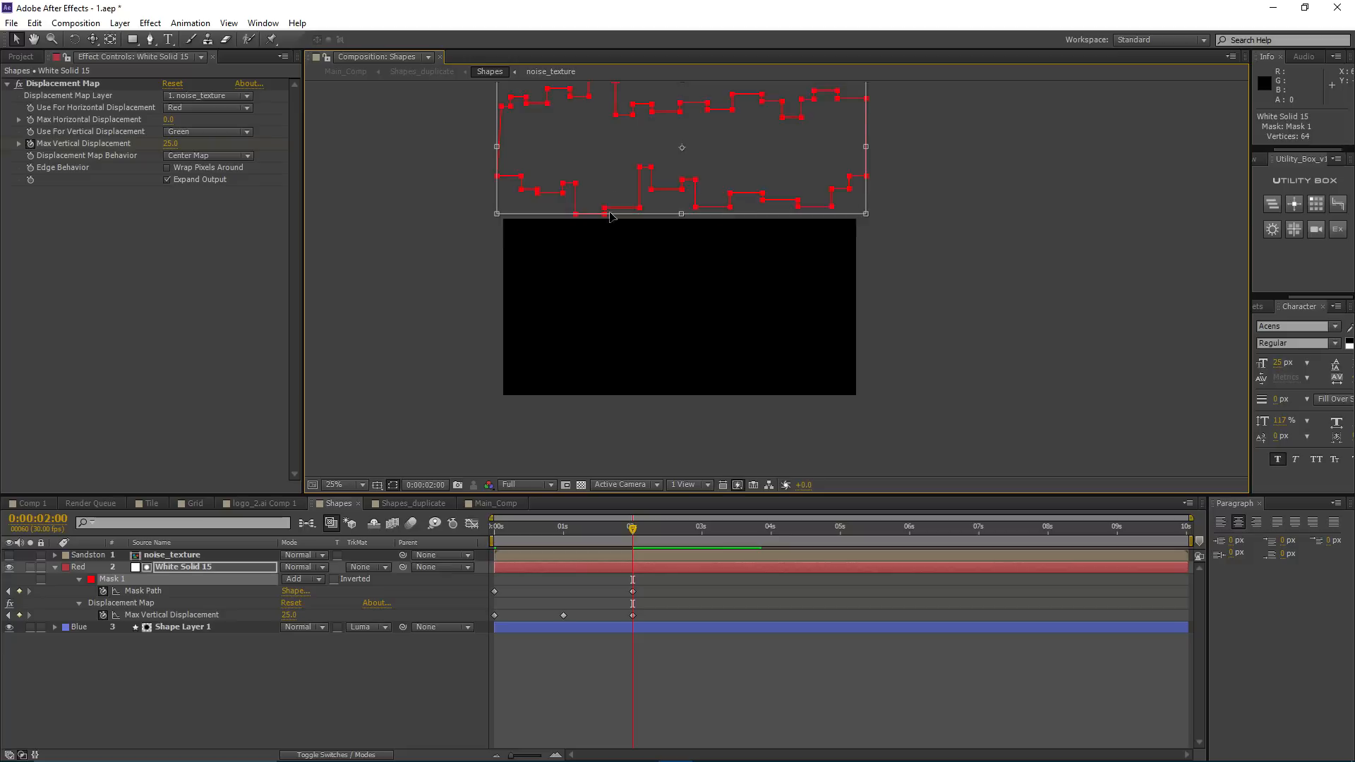
pyautogui.moveTo(610, 216); pyautogui.dragTo(615, 471)
pyautogui.moveTo(611, 529); pyautogui.dragTo(560, 566)
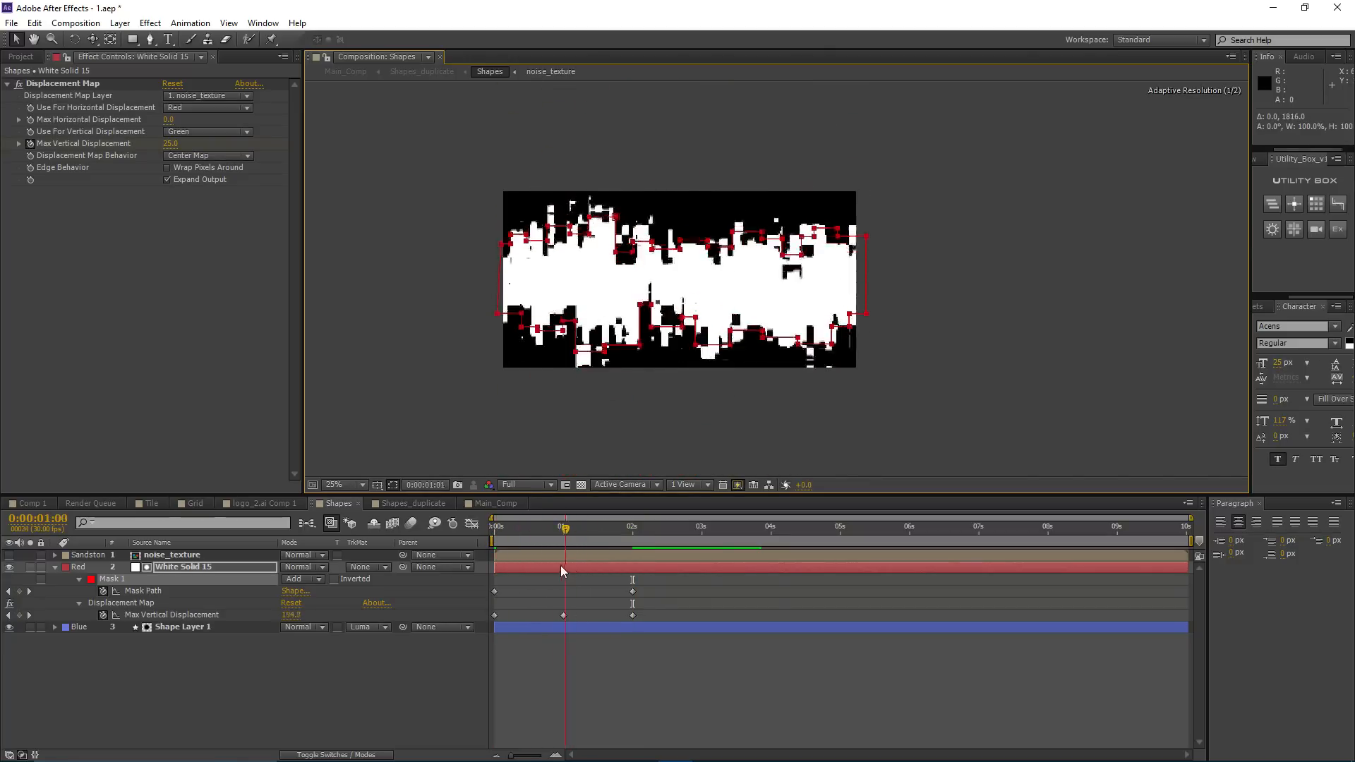
# Step: Switch back to Main_Comp and check the radial burst at frame 26
pyautogui.click(690, 595)
pyautogui.scroll(2, 704, 376)
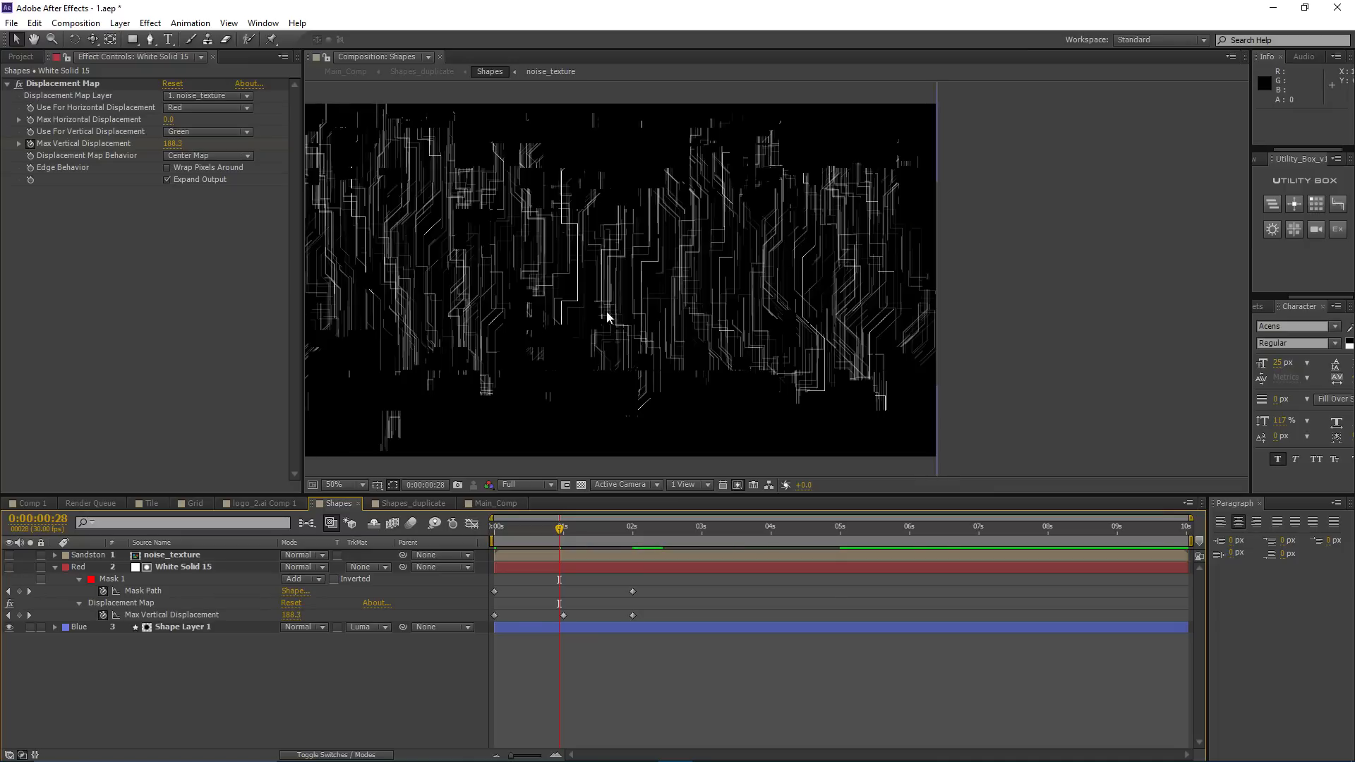
pyautogui.click(495, 504)
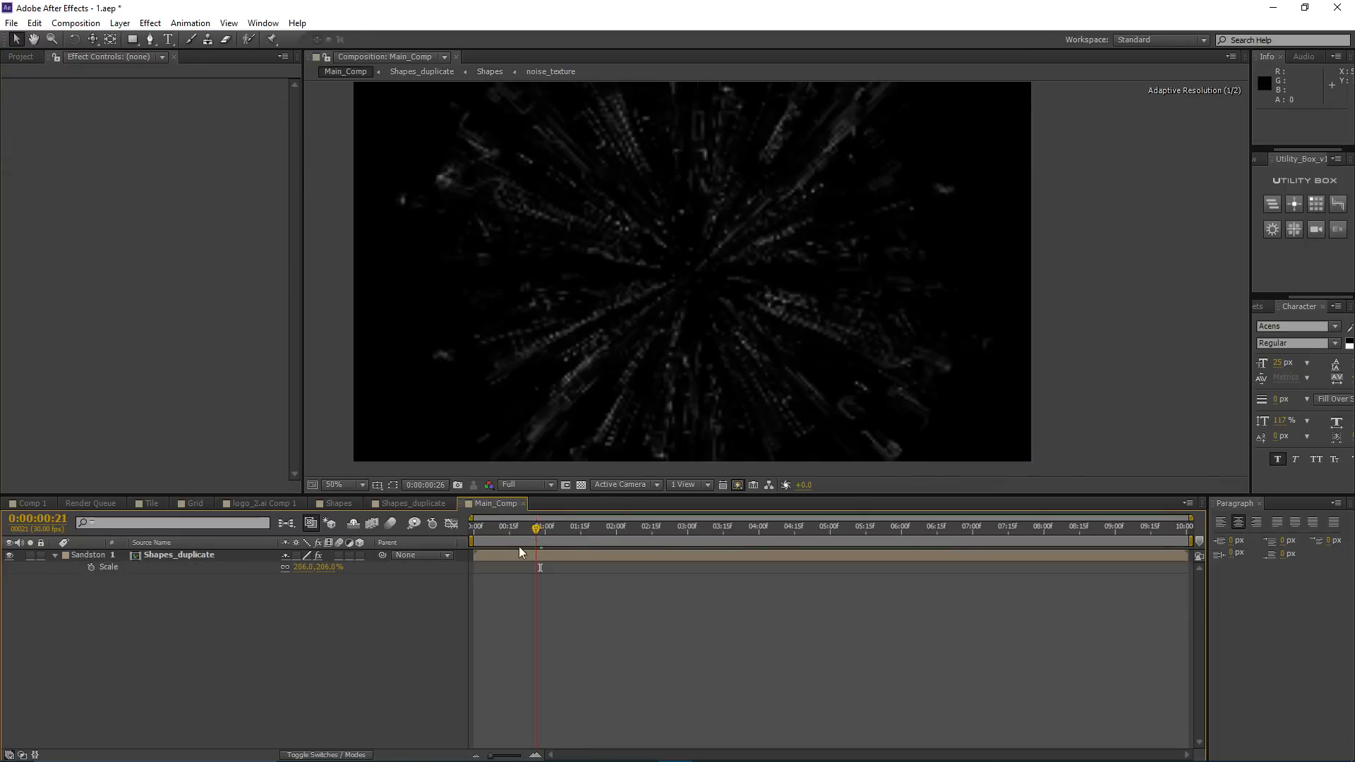
pyautogui.moveTo(519, 546)
pyautogui.mouseDown()
pyautogui.moveTo(486, 560)
pyautogui.moveTo(540, 559)
pyautogui.mouseUp()
pyautogui.moveTo(744, 310)
pyautogui.mouseDown()
pyautogui.moveTo(756, 293)
pyautogui.moveTo(755, 322)
pyautogui.mouseUp()
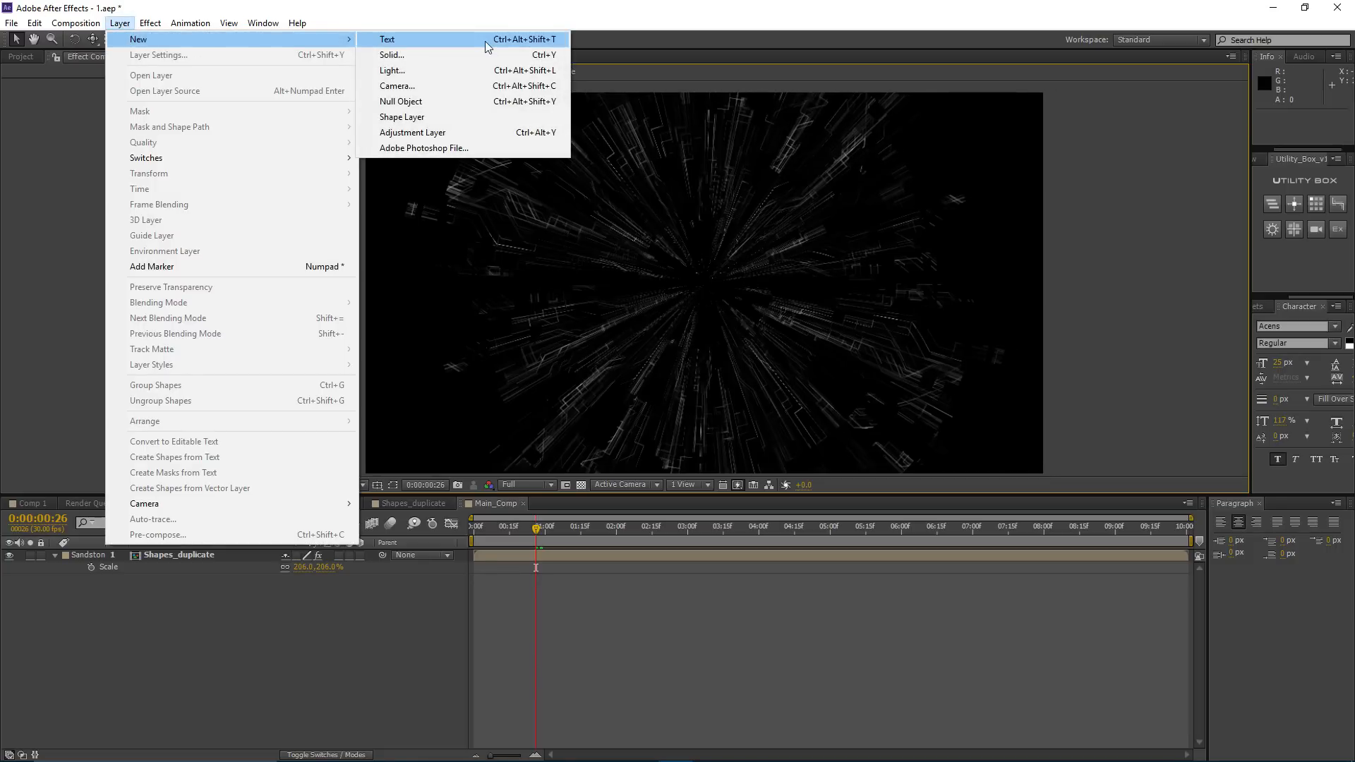
# Step: Create a white 1920 x 1080 solid named BG and place it below the Shapes_duplicate layer
pyautogui.click(484, 53)
pyautogui.write('BG')
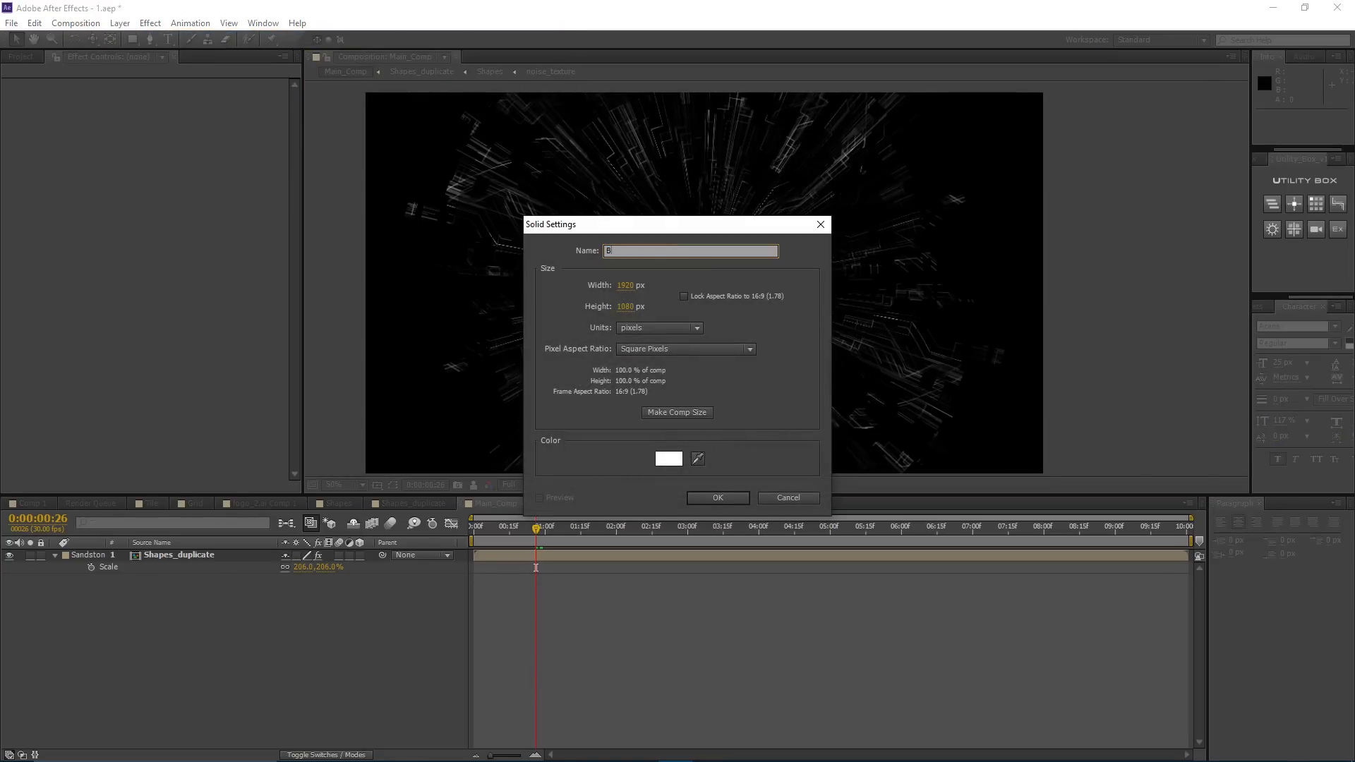
pyautogui.press('Return')
pyautogui.moveTo(172, 556); pyautogui.dragTo(242, 589)
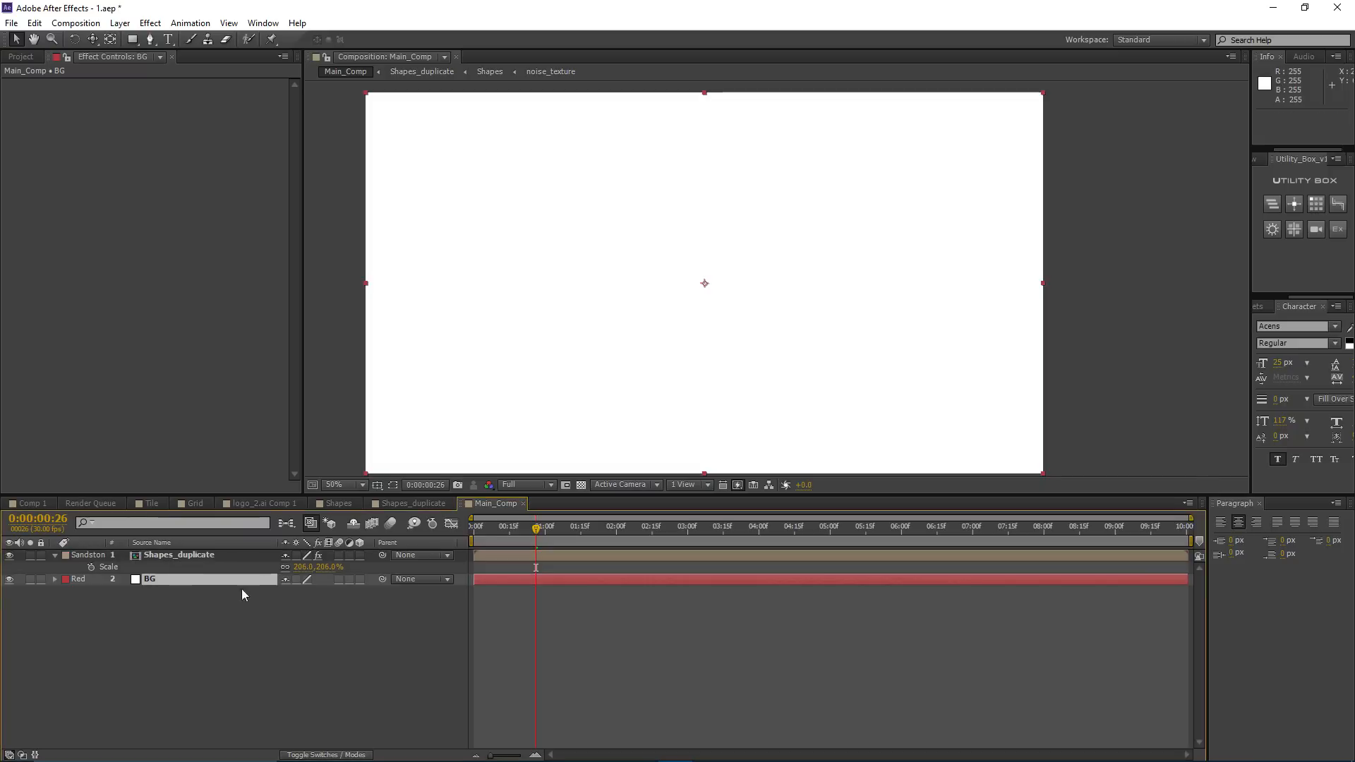
# Step: Apply the Ramp effect to BG and set its shape to Radial Ramp
pyautogui.click(150, 23)
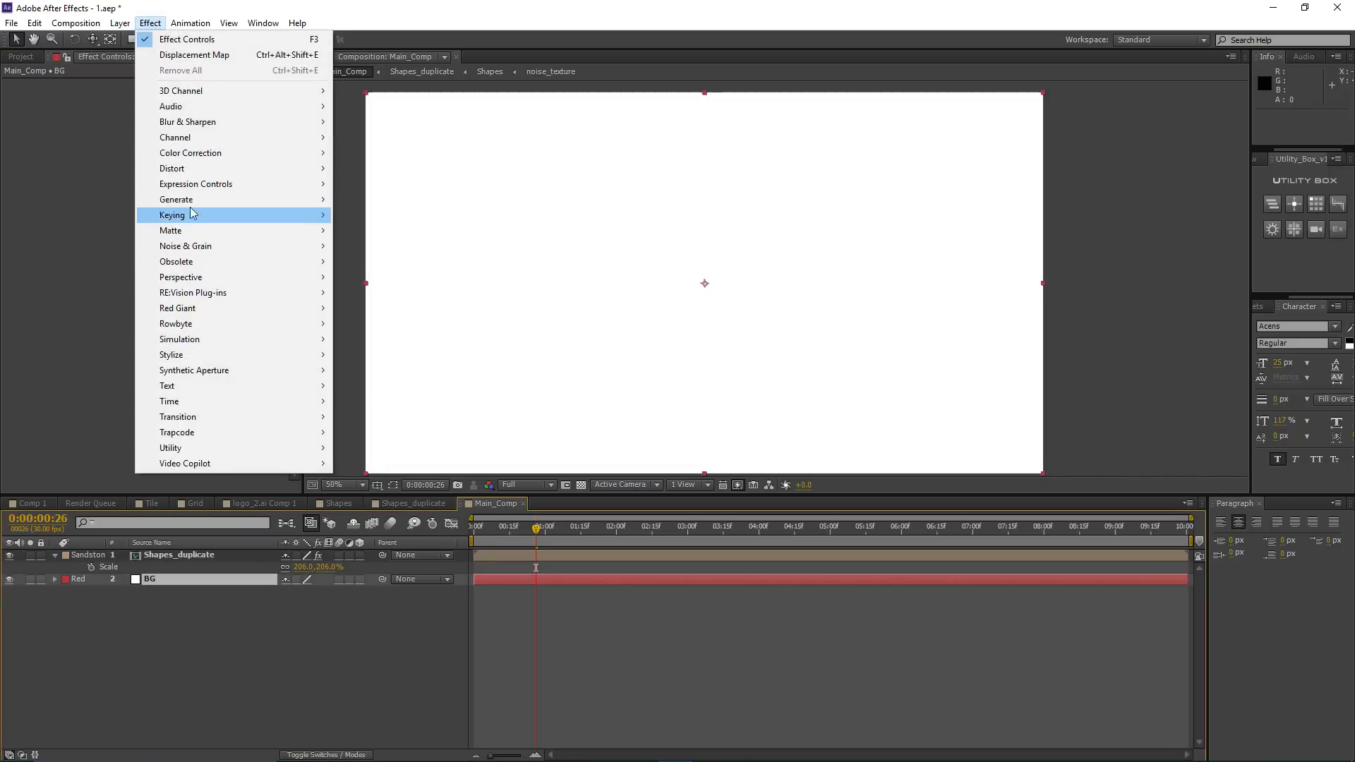
pyautogui.moveTo(226, 200)
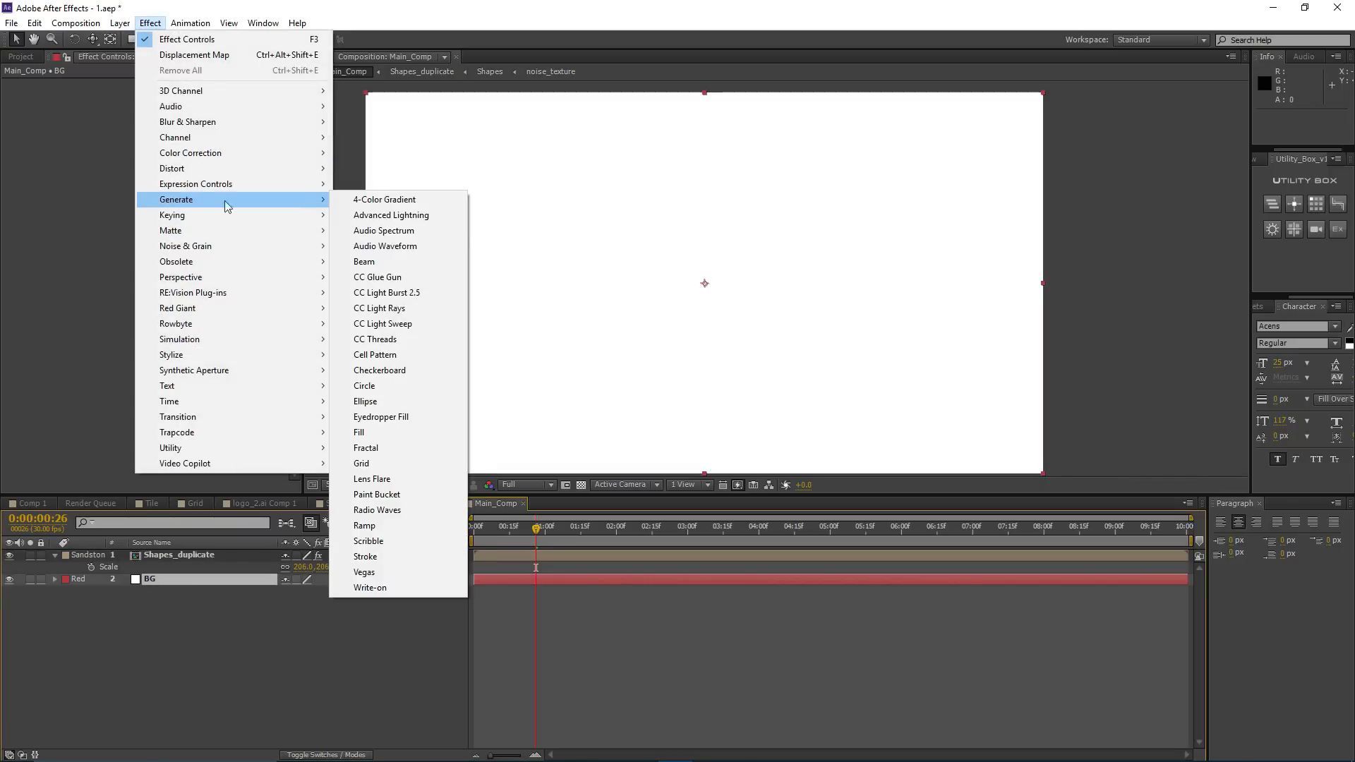
pyautogui.click(387, 528)
pyautogui.click(189, 147)
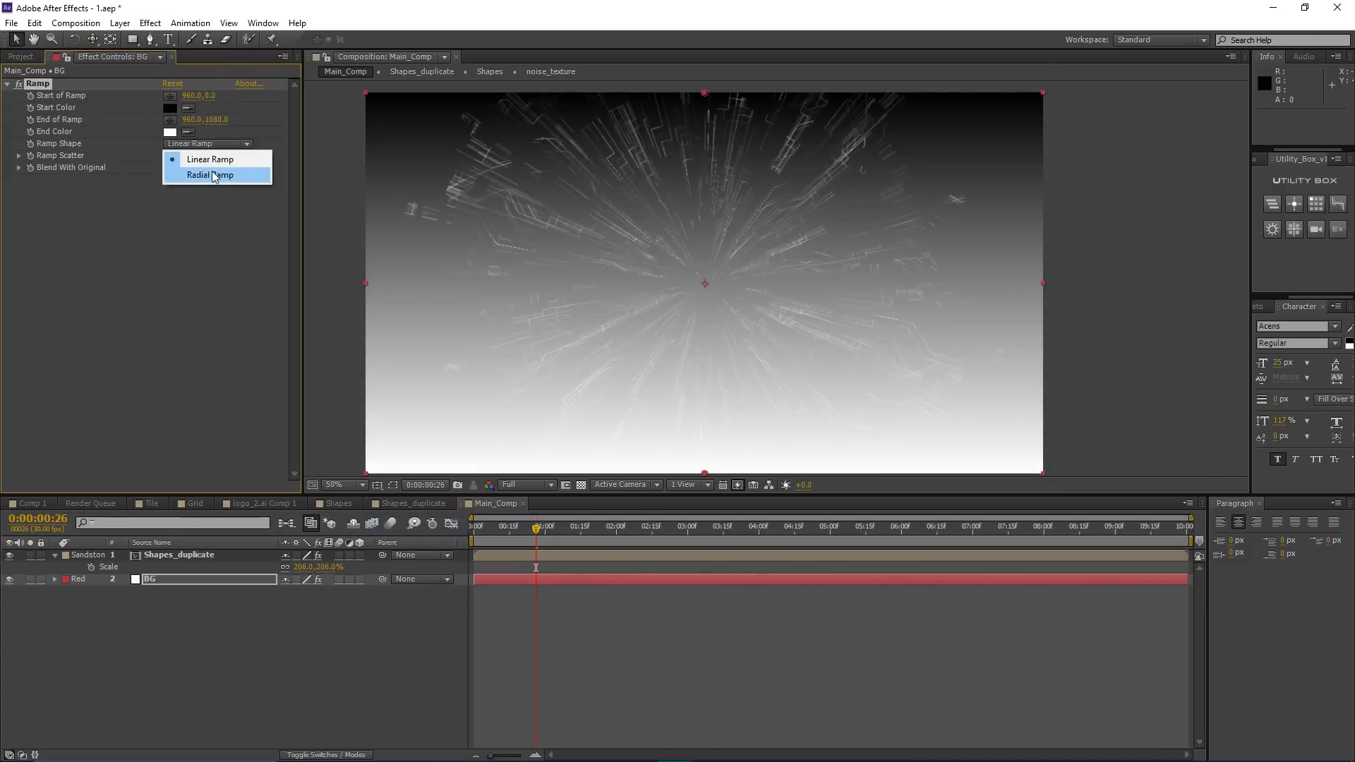
pyautogui.click(211, 173)
# Step: Set the ramp's start color to dark blue 133772 and its end color to black
pyautogui.click(169, 107)
pyautogui.click(183, 493)
pyautogui.click(252, 483)
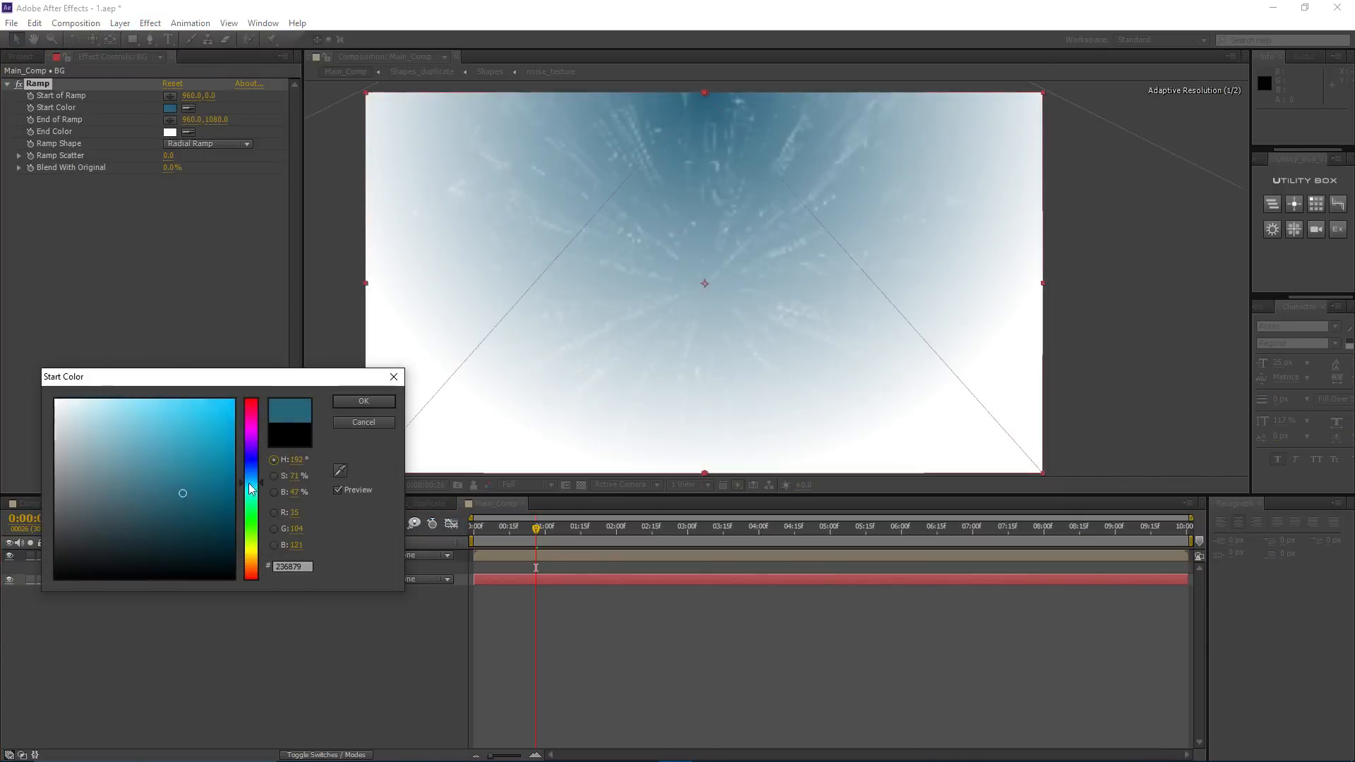
pyautogui.click(205, 499)
pyautogui.click(252, 475)
pyautogui.click(364, 401)
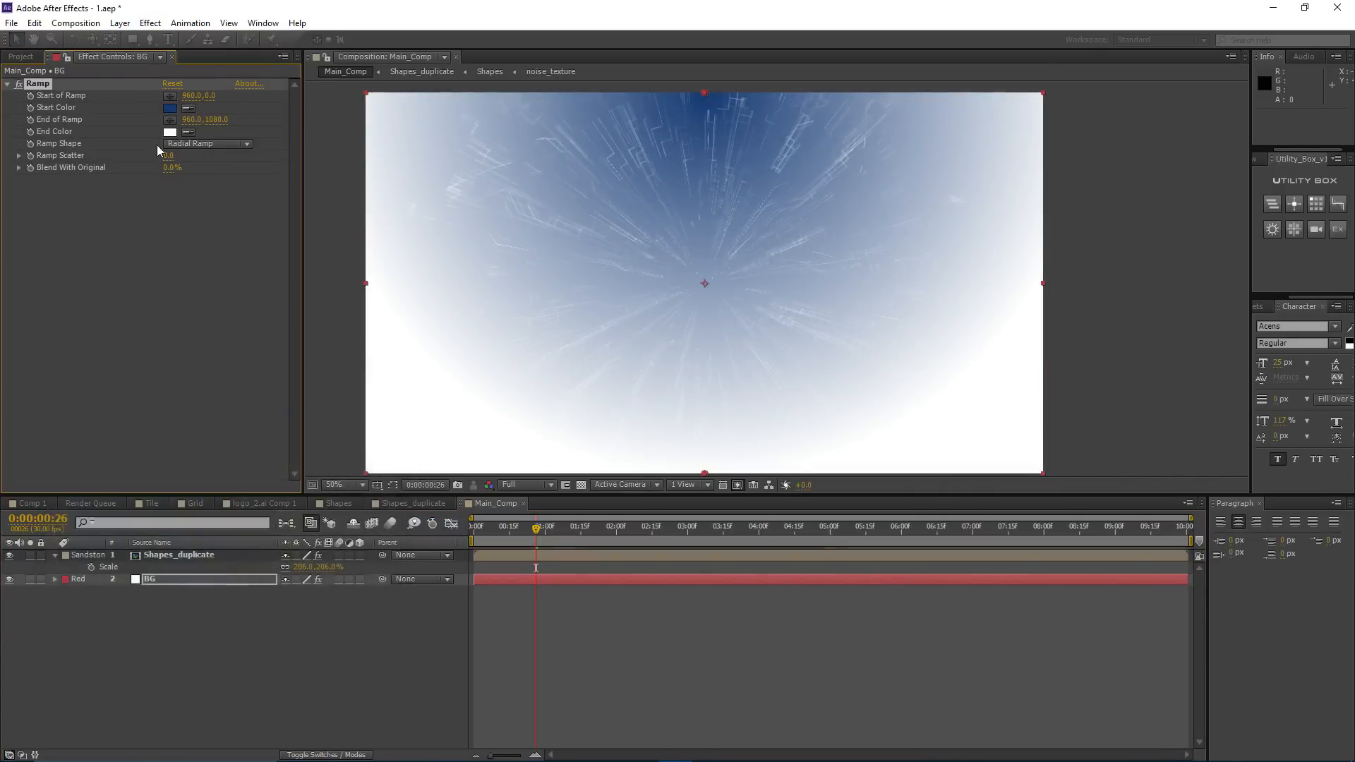
pyautogui.click(170, 131)
pyautogui.moveTo(212, 557); pyautogui.dragTo(303, 615)
pyautogui.click(363, 401)
# Step: Move BG's ramp end point to 960, 1580 and its start point to 960, -156, beyond the frame
pyautogui.press(',')
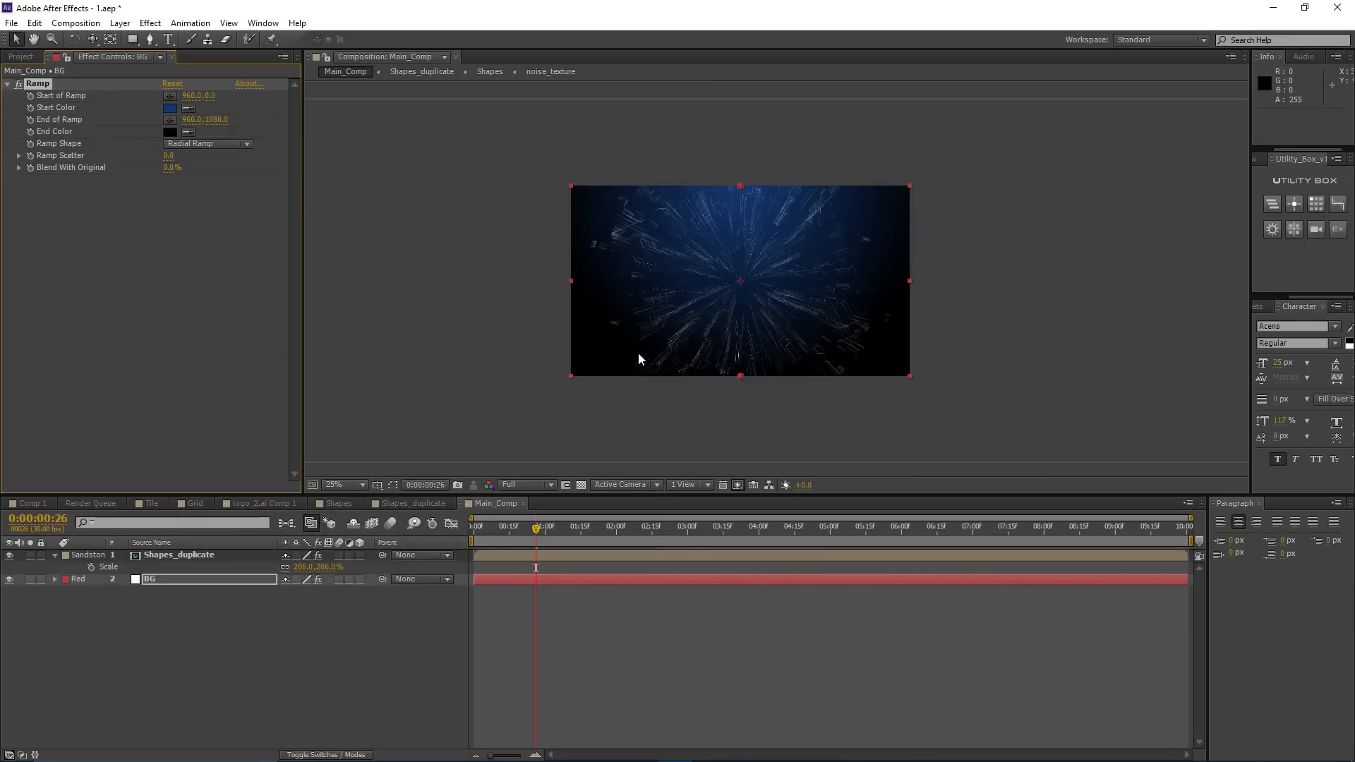
pyautogui.moveTo(734, 379); pyautogui.dragTo(740, 468)
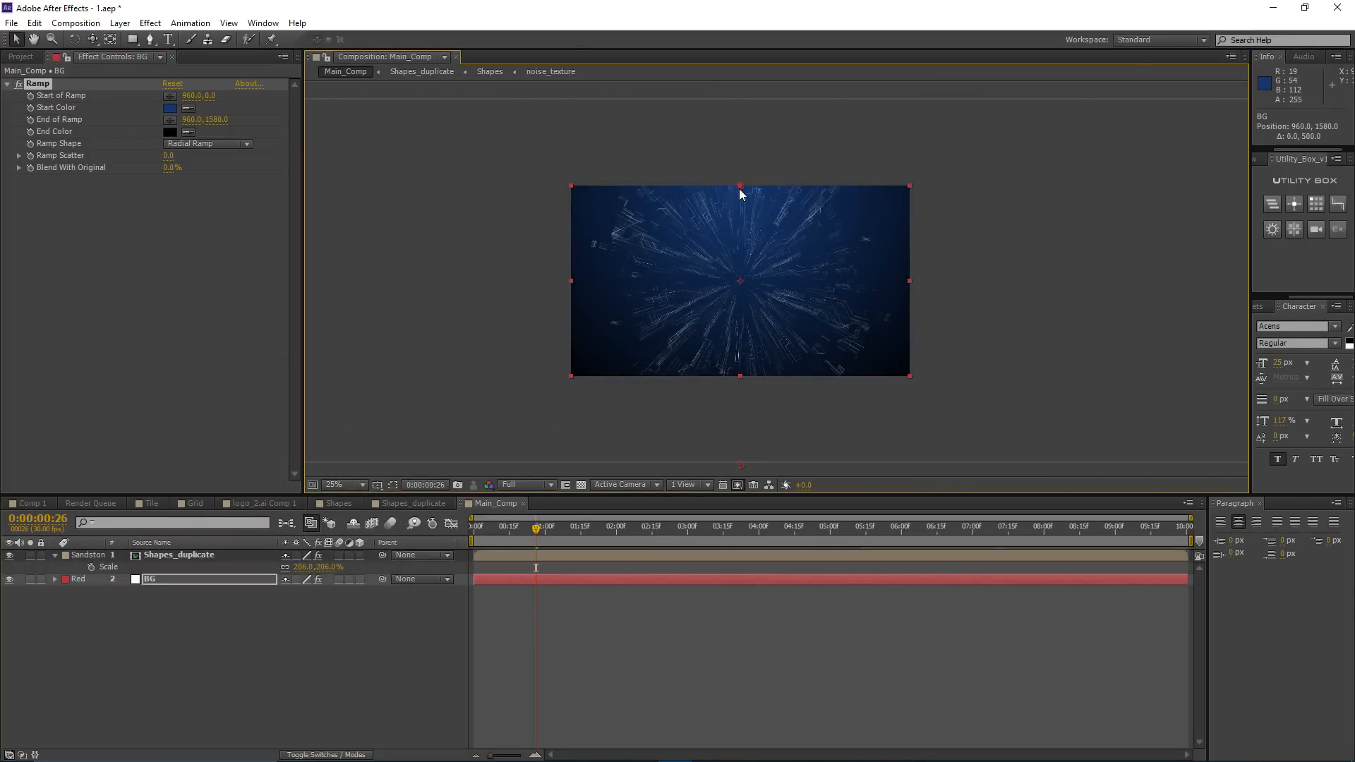
pyautogui.moveTo(739, 187); pyautogui.dragTo(738, 163)
# Step: Change the ramp's start color to the more muted dark blue 1C355D
pyautogui.click(169, 108)
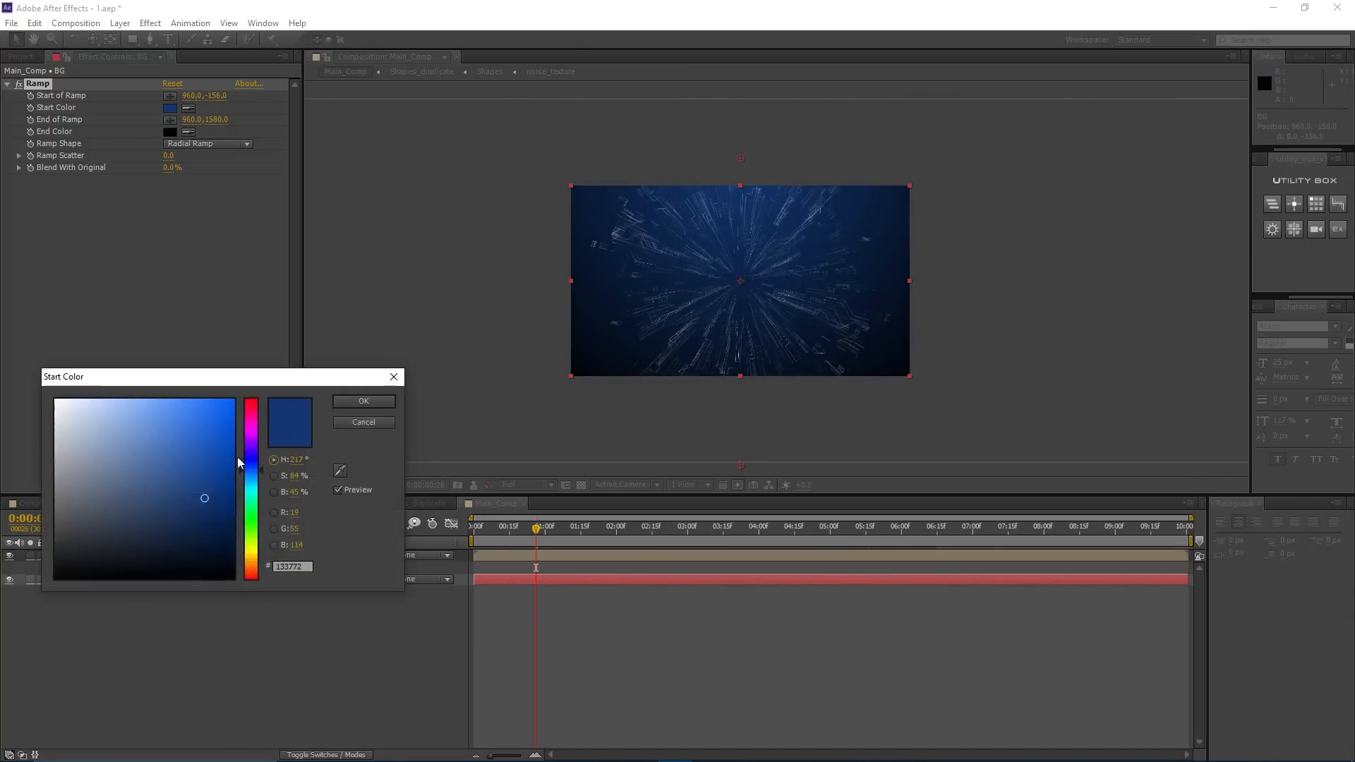
pyautogui.moveTo(188, 489)
pyautogui.mouseDown()
pyautogui.moveTo(177, 489)
pyautogui.moveTo(180, 514)
pyautogui.mouseUp()
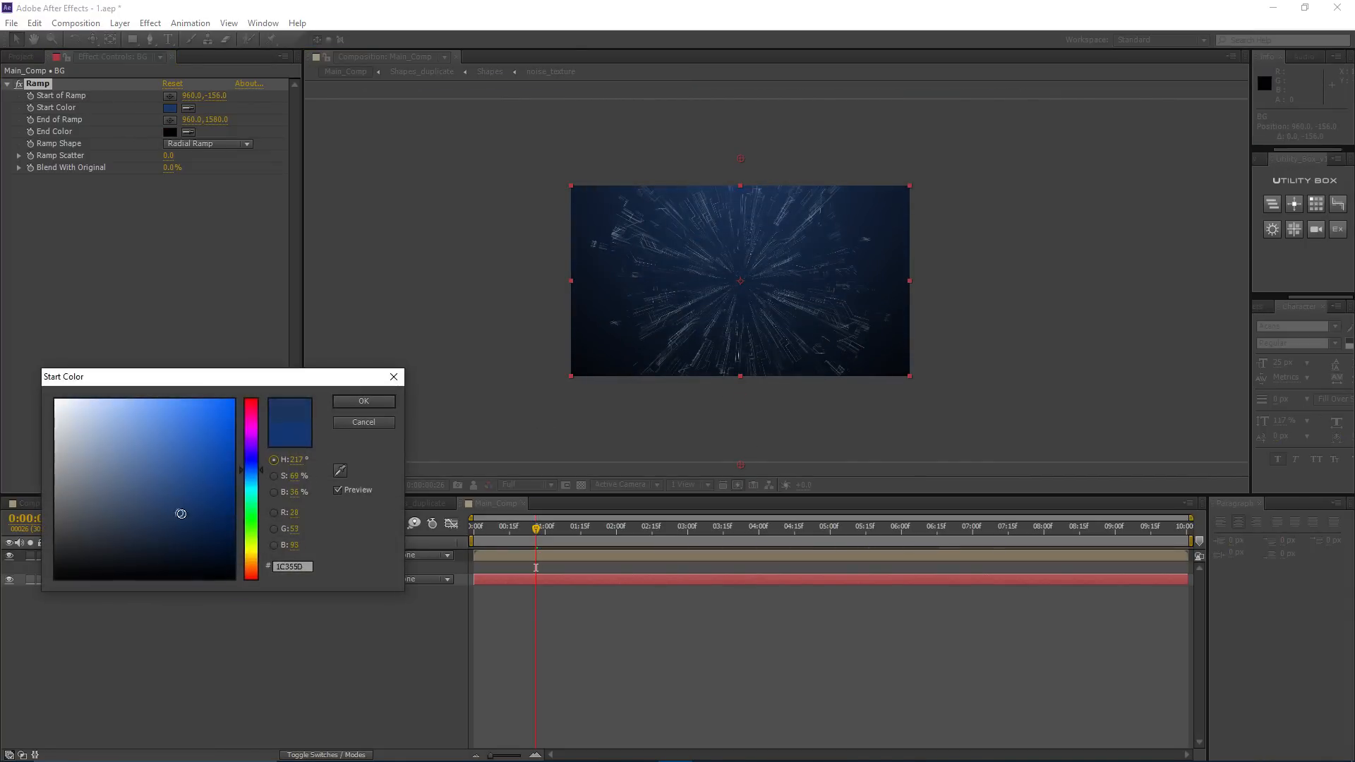
pyautogui.click(363, 401)
# Step: Extend BG's ramp end point farther below the frame to 960, 2124
pyautogui.press(',')
pyautogui.moveTo(757, 371); pyautogui.dragTo(766, 420)
pyautogui.press('.')
pyautogui.press('.')
pyautogui.press('.')
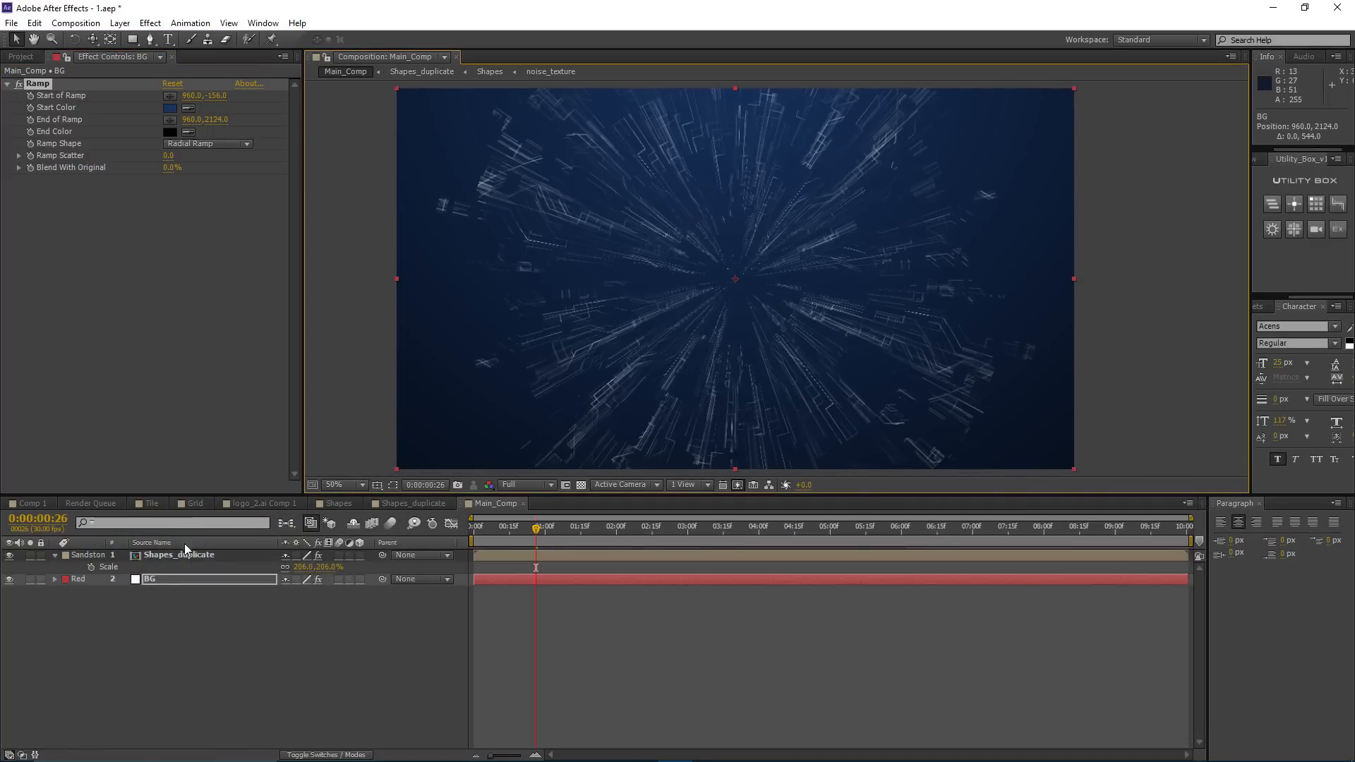
# Step: Set the Shapes_duplicate layer's blending mode to Add
pyautogui.click(192, 557)
pyautogui.press('F4')
pyautogui.click(297, 555)
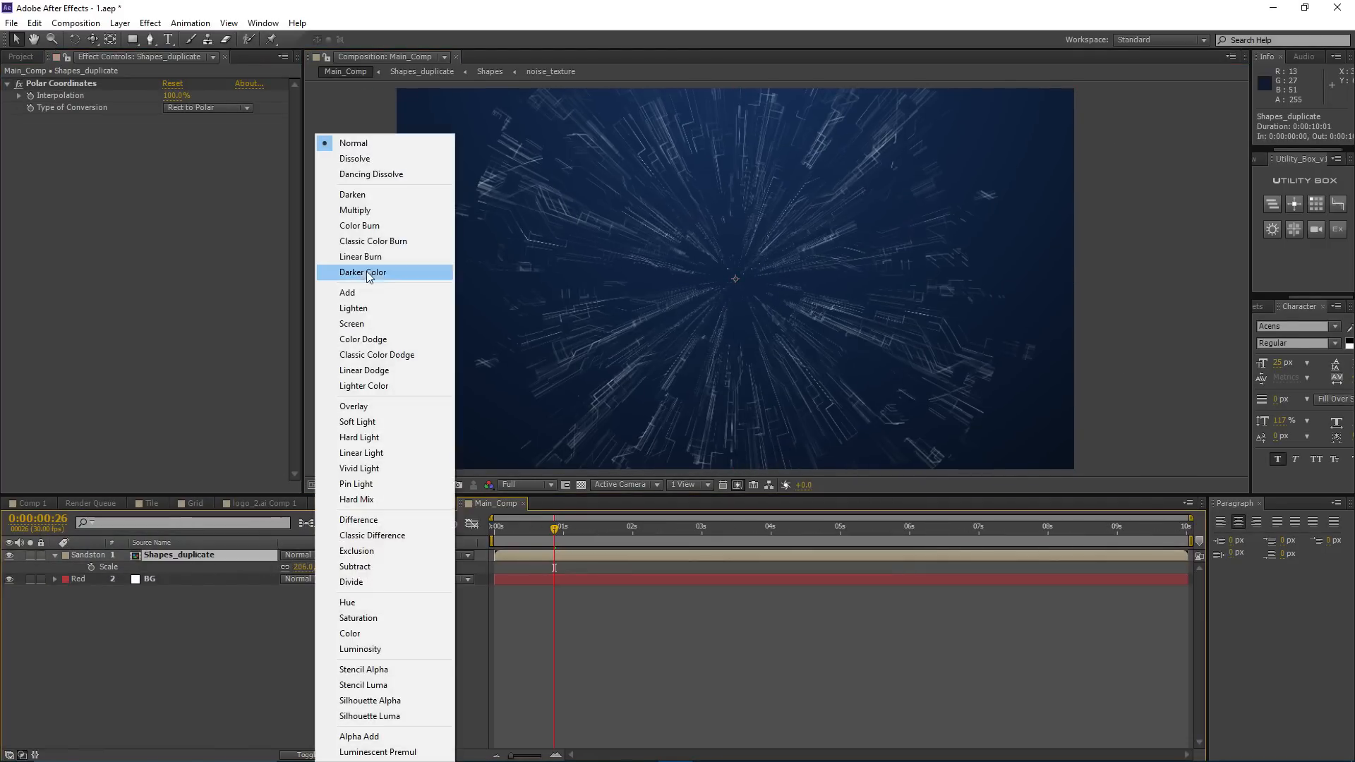
pyautogui.click(347, 292)
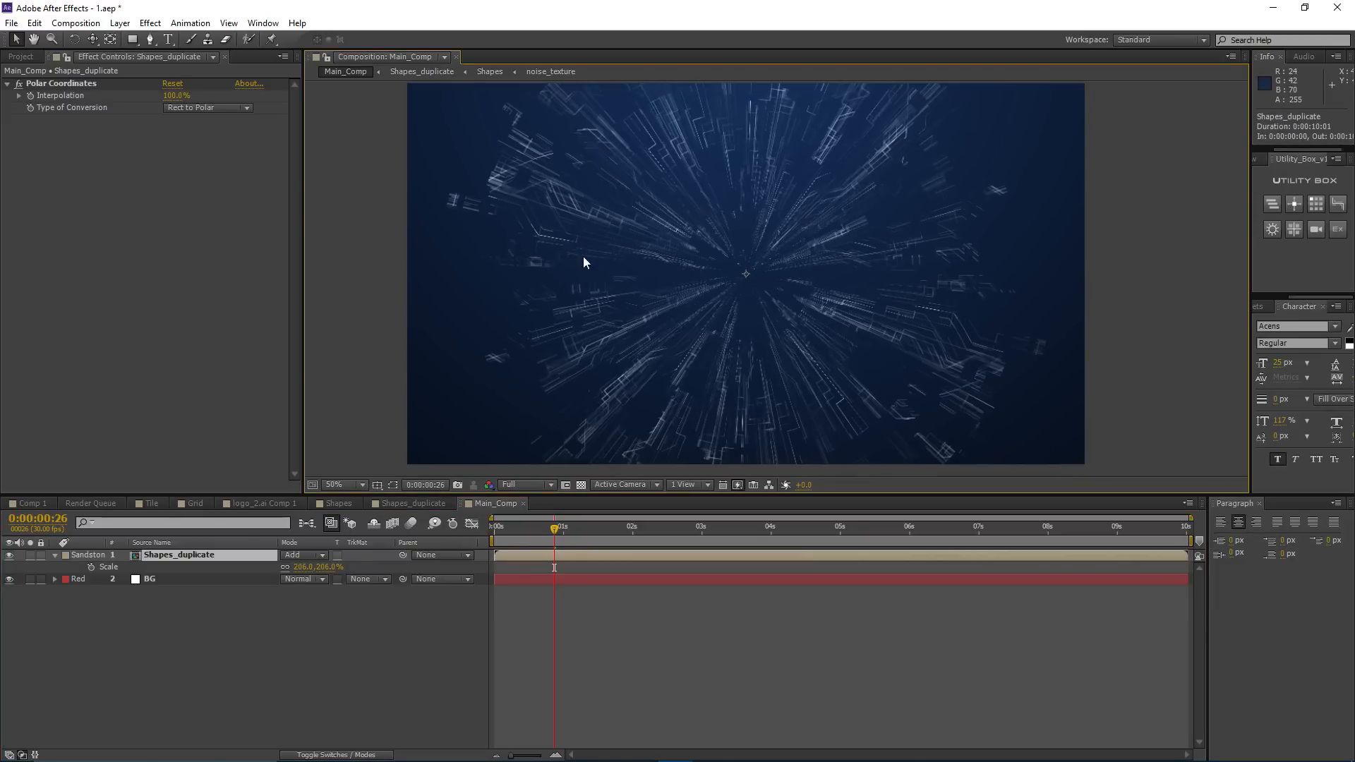
# Step: Apply Curves to Shapes_duplicate and pull the Red channel's white point far down to tint the lines teal
pyautogui.click(150, 23)
pyautogui.moveTo(211, 153)
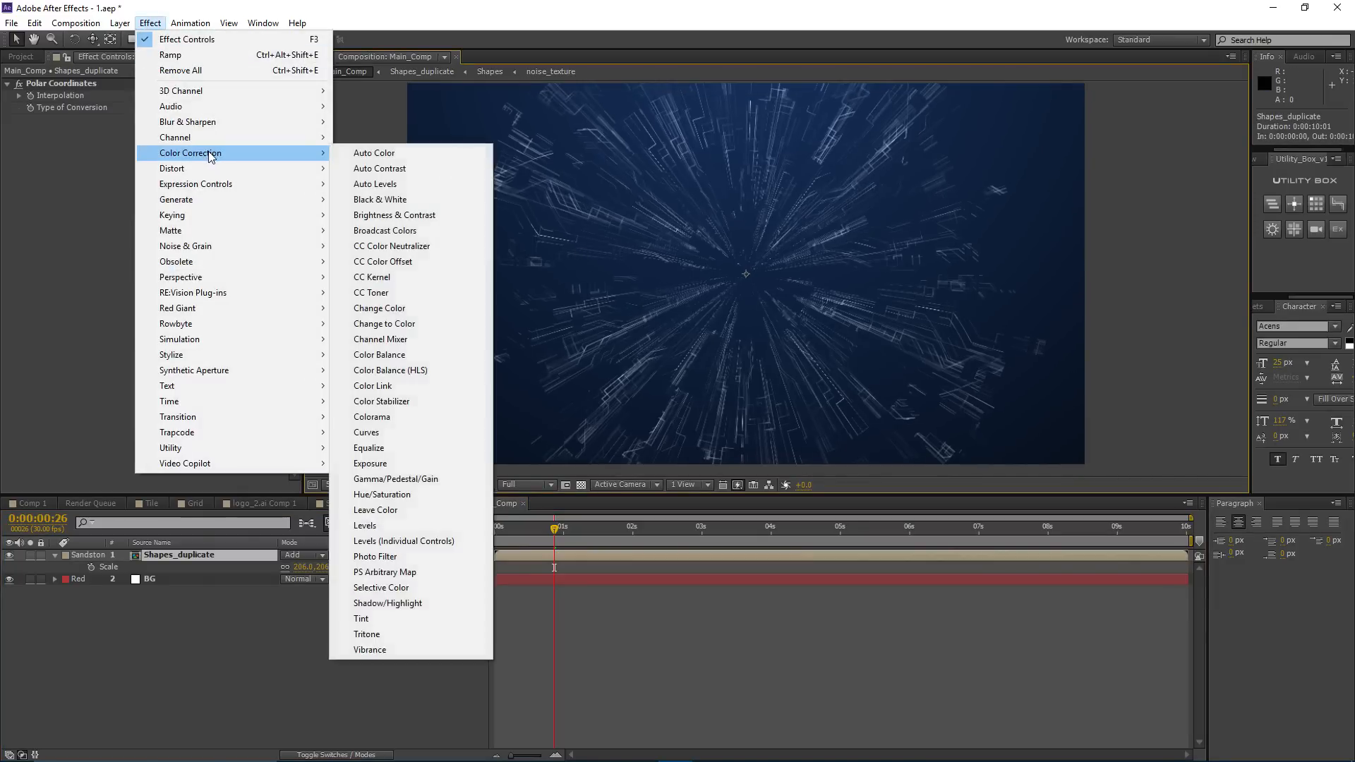
pyautogui.click(368, 432)
pyautogui.click(196, 132)
pyautogui.click(205, 164)
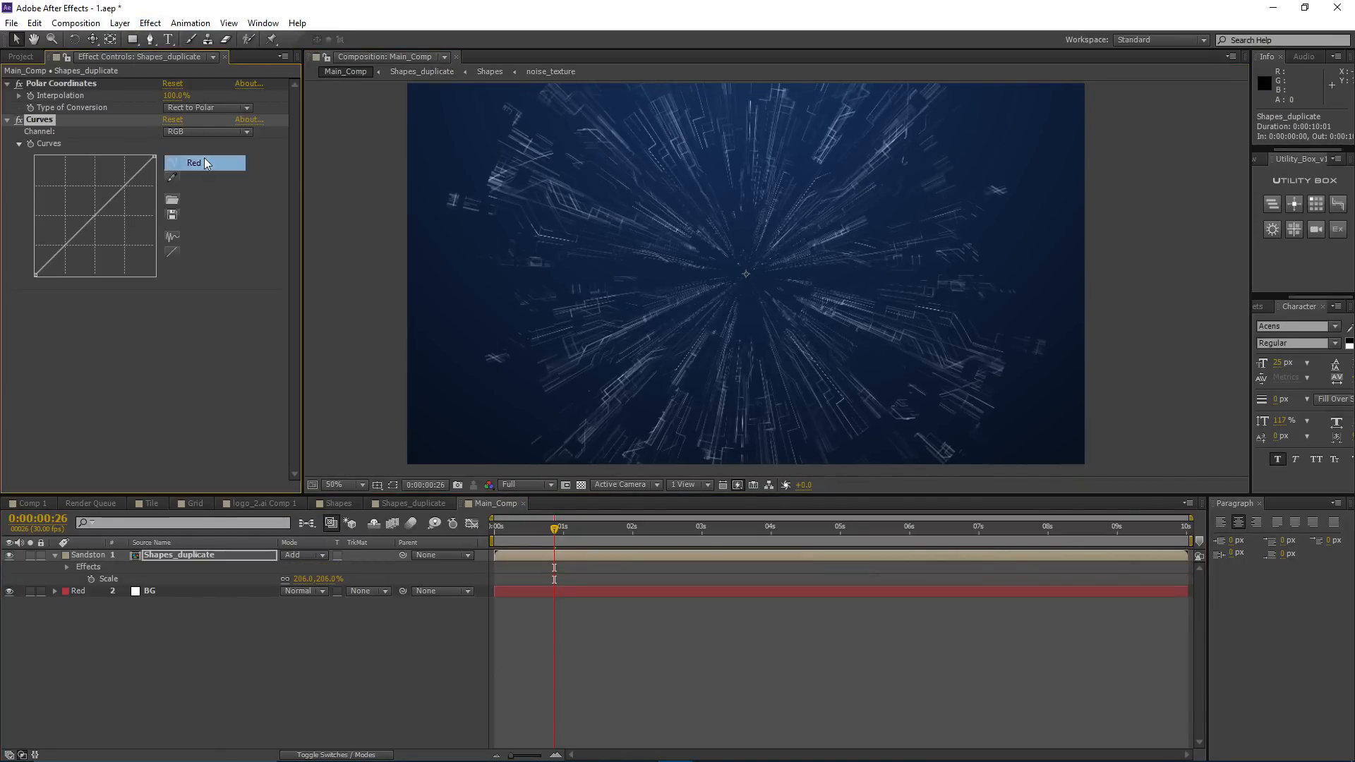
pyautogui.moveTo(155, 156); pyautogui.dragTo(167, 257)
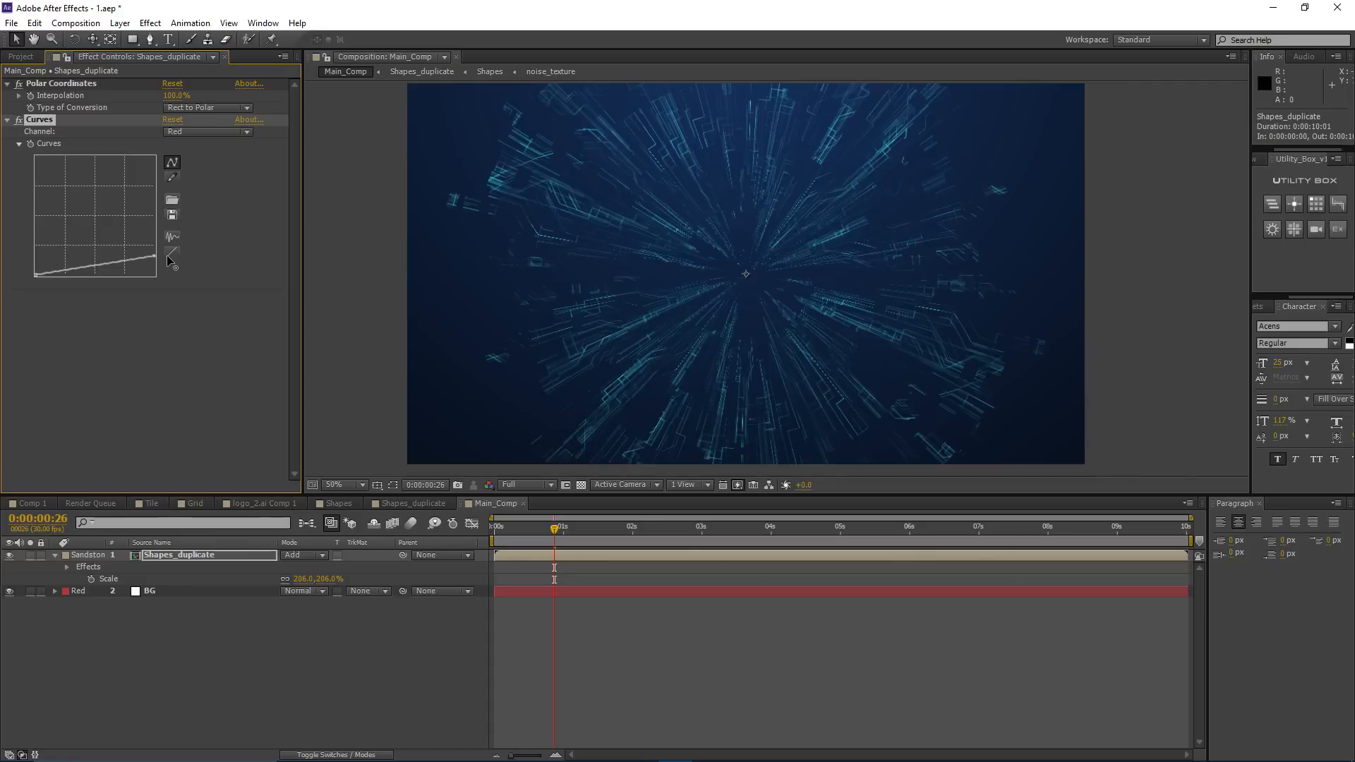
# Step: Lower the Green channel's curve slightly to shift the lines toward blue
pyautogui.click(205, 132)
pyautogui.click(194, 178)
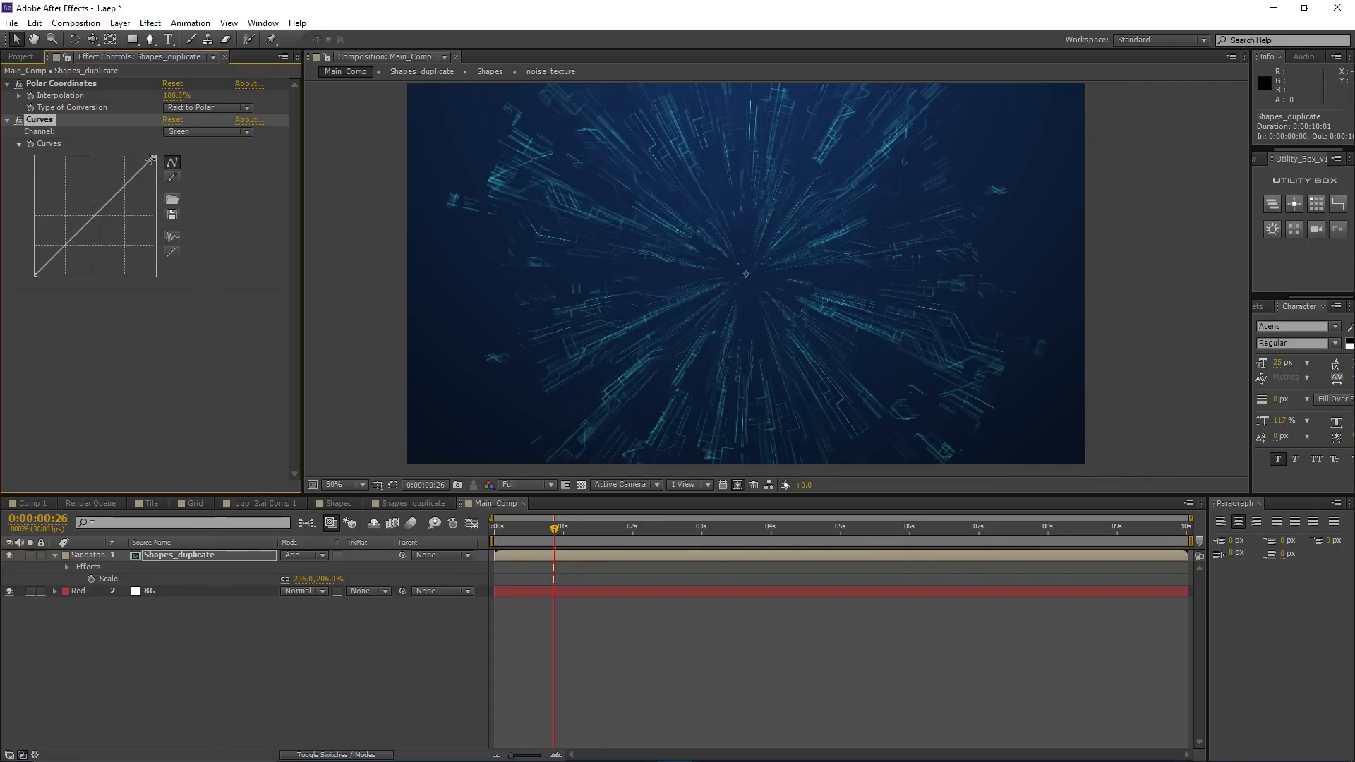
pyautogui.moveTo(156, 158); pyautogui.dragTo(115, 181)
# Step: Shape the RGB curve into a gentle S by lowering the shadows and raising the highlights
pyautogui.click(192, 133)
pyautogui.click(206, 144)
pyautogui.moveTo(59, 254); pyautogui.dragTo(64, 256)
pyautogui.moveTo(115, 180); pyautogui.dragTo(120, 185)
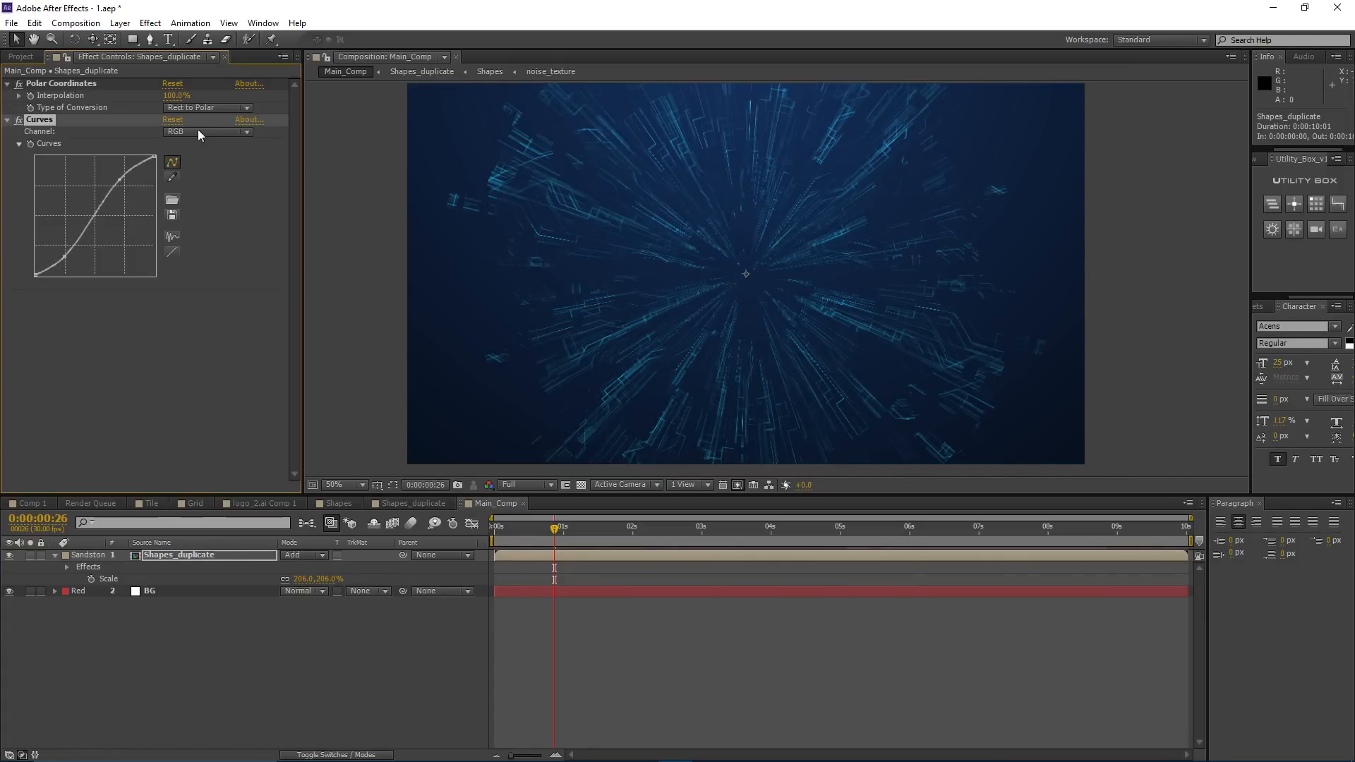
# Step: Raise the upper part of the Alpha channel's curve to strengthen the lines
pyautogui.click(198, 135)
pyautogui.click(191, 201)
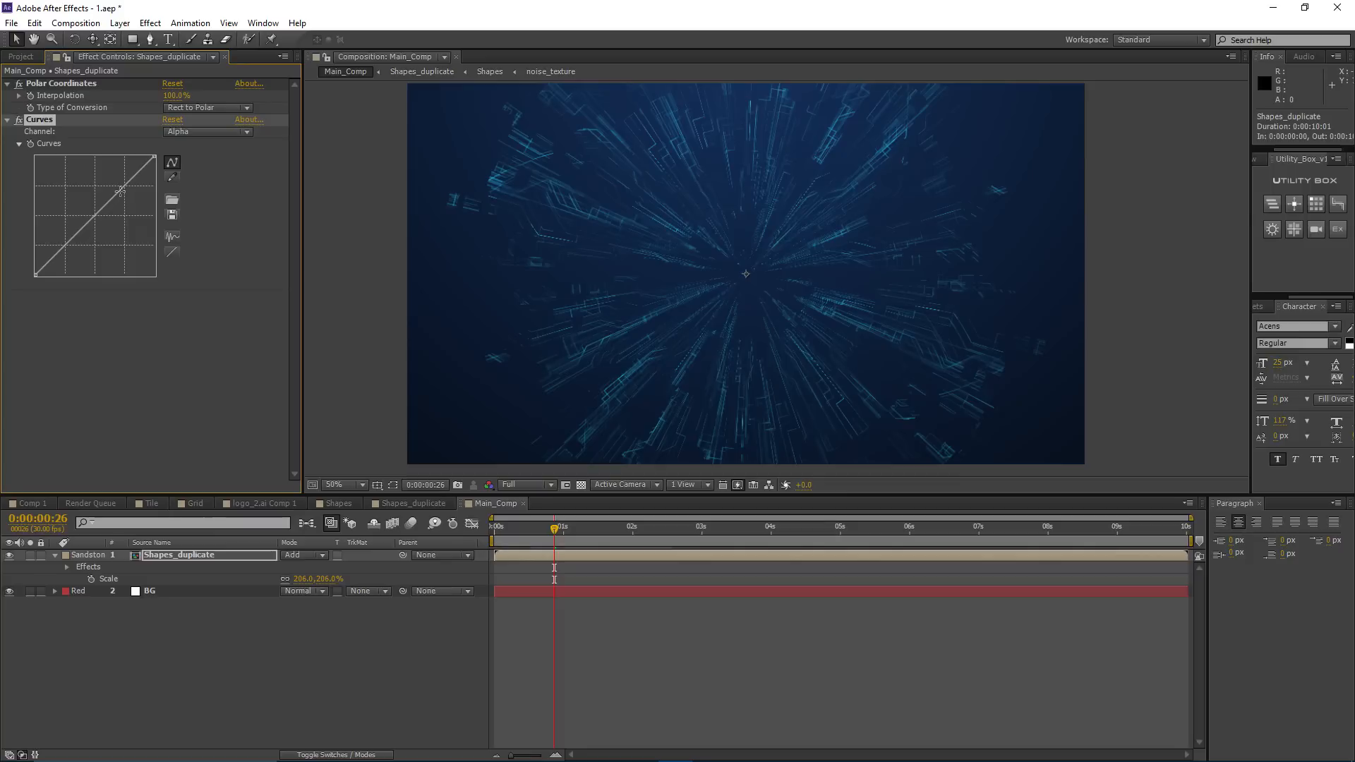
pyautogui.moveTo(121, 189); pyautogui.dragTo(107, 184)
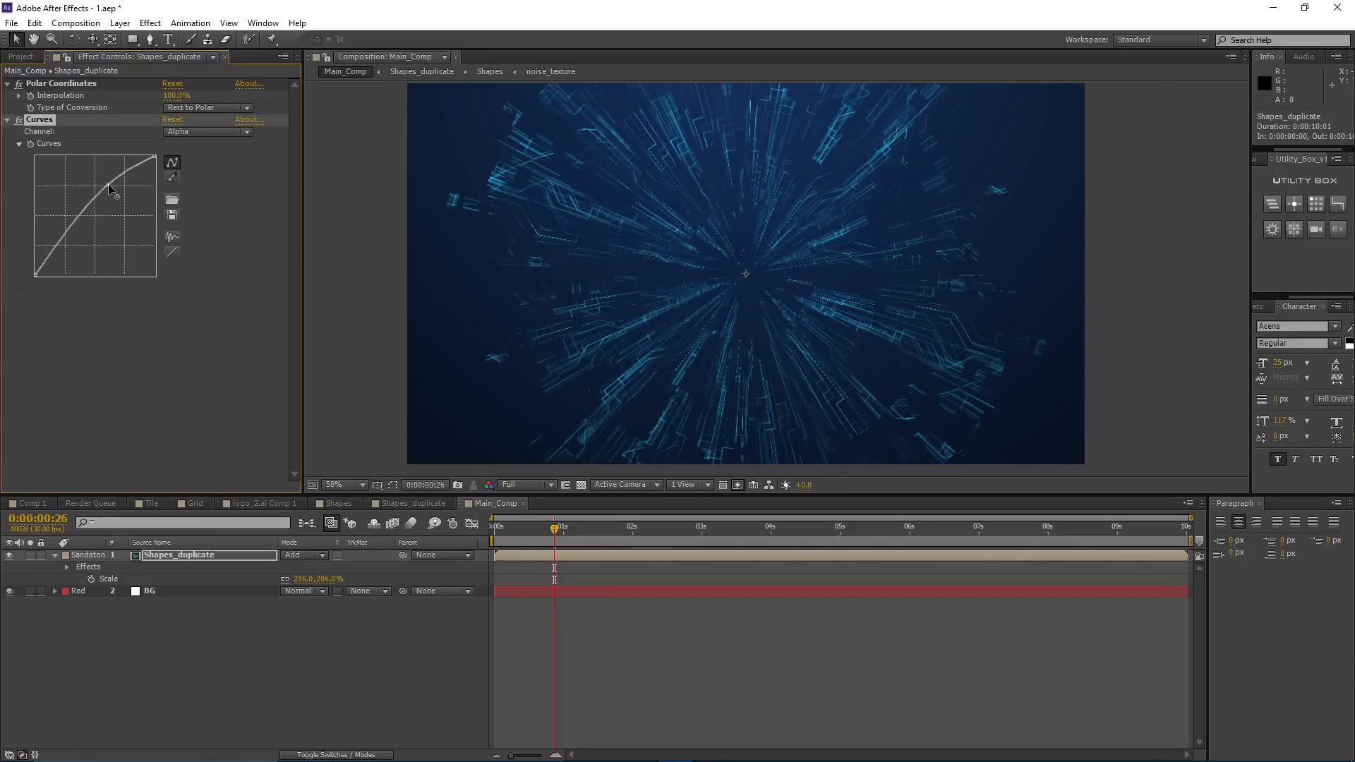
pyautogui.moveTo(602, 314); pyautogui.dragTo(580, 321)
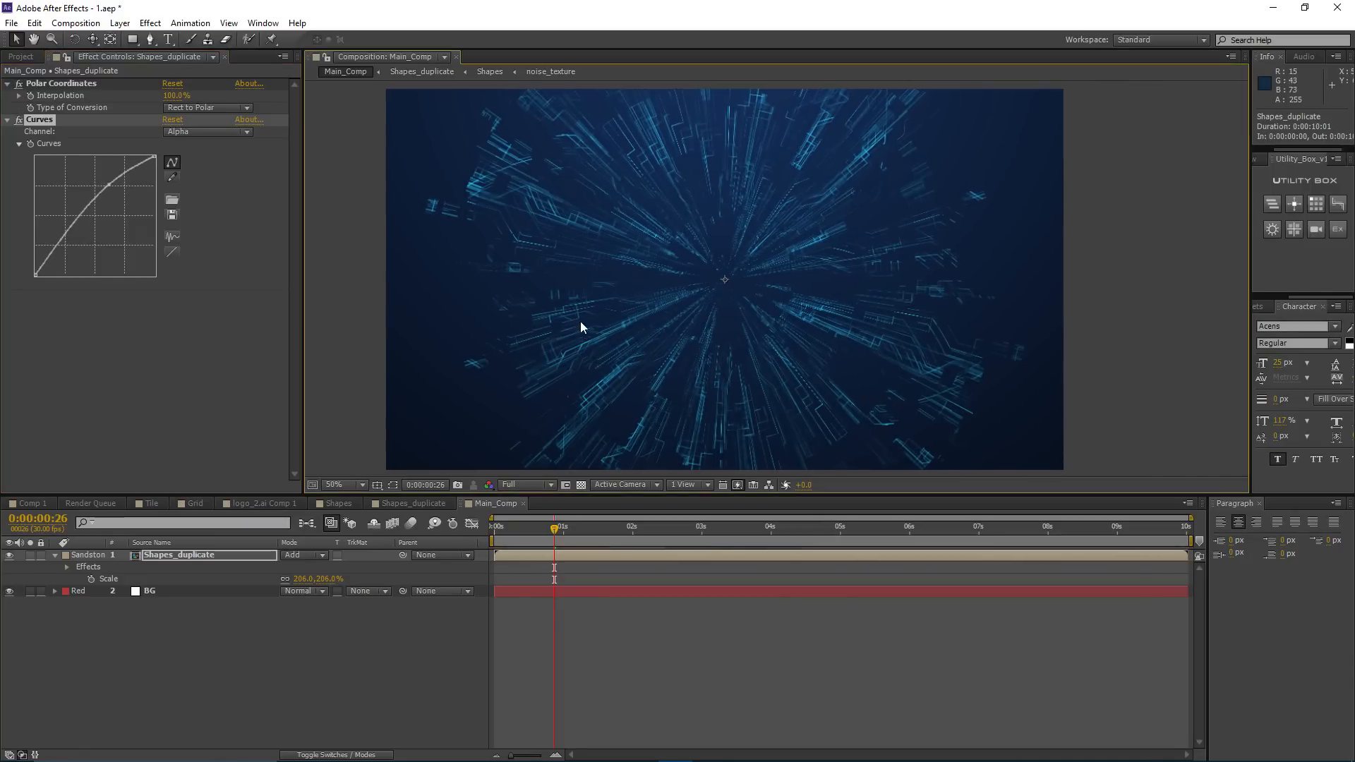
# Step: Duplicate the Shapes_duplicate layer and solo the upper copy
pyautogui.click(153, 568)
pyautogui.click(173, 556)
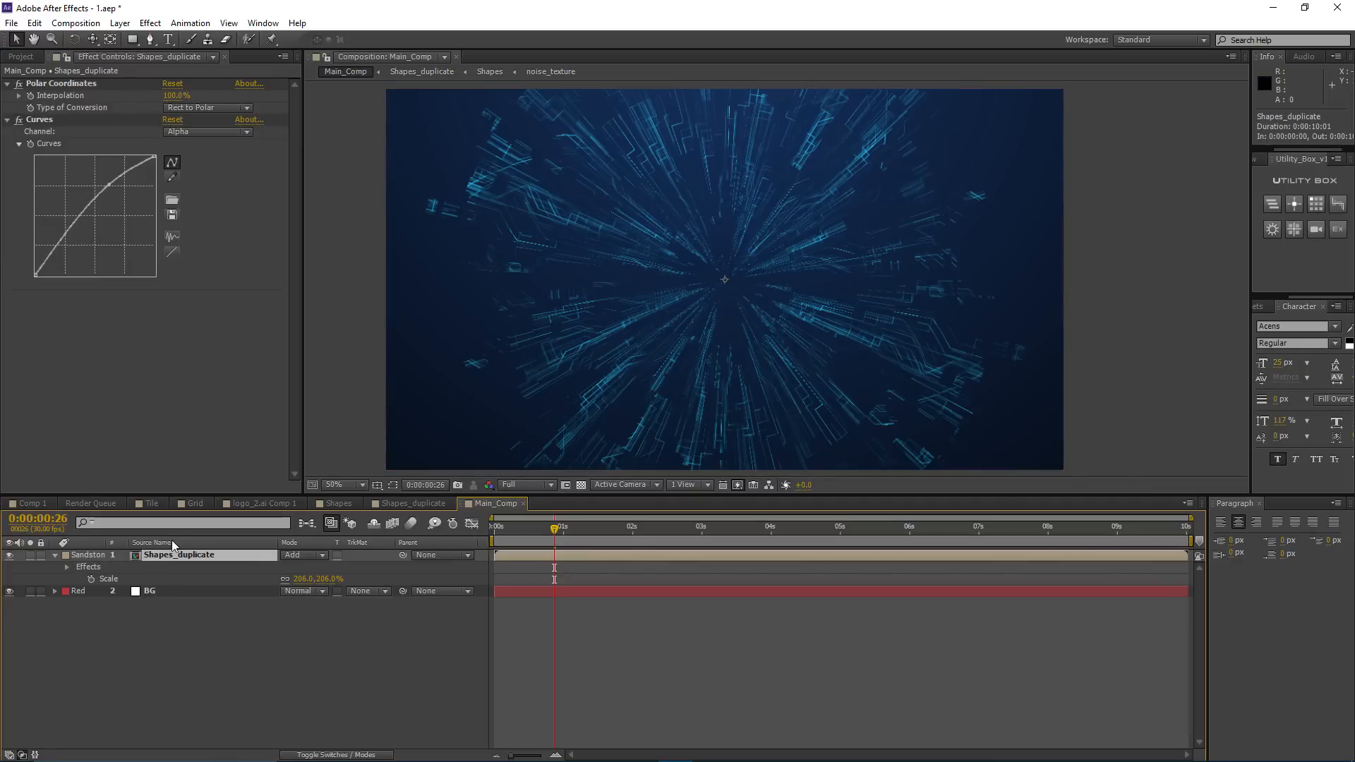
pyautogui.hotkey('ctrl', 'd')
pyautogui.click(30, 555)
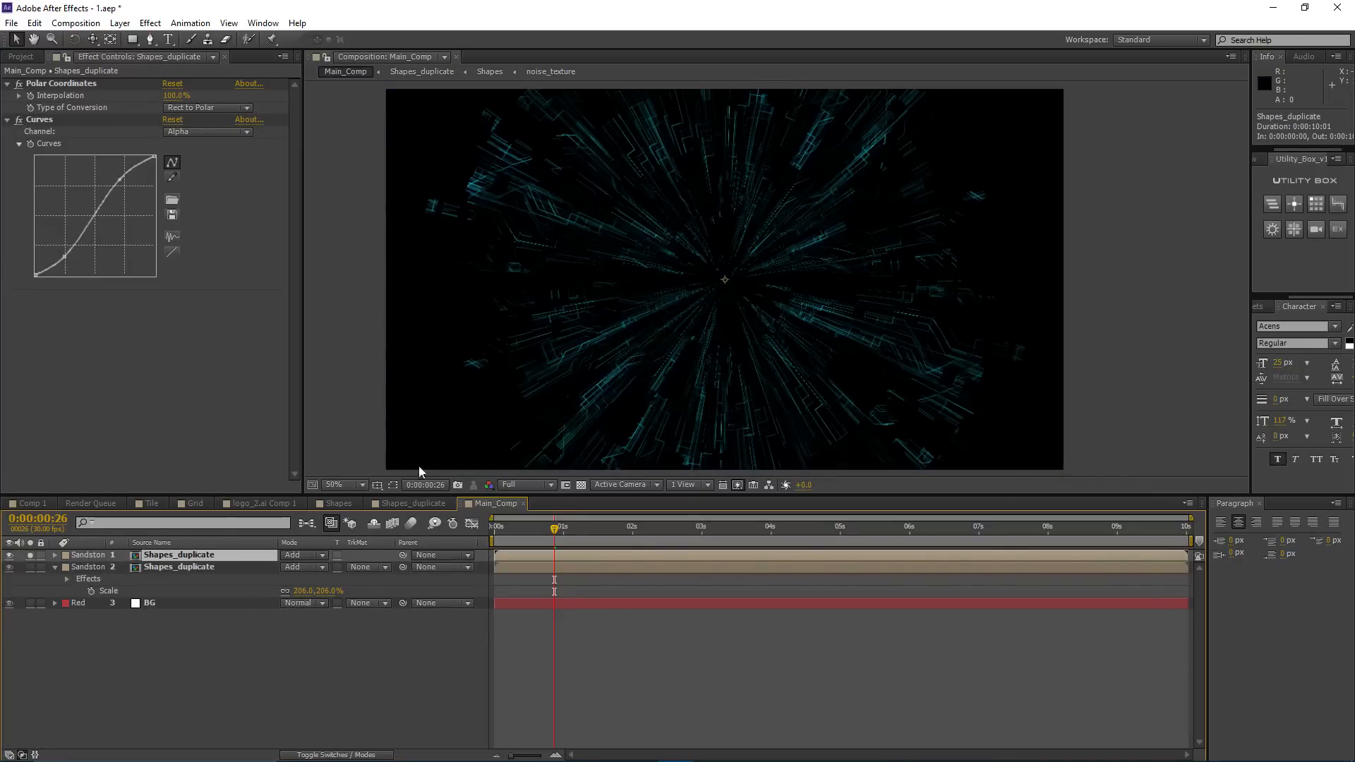
# Step: Reshape the soloed copy's Alpha curve into a steep S, lowering the shadows and raising the highlights to isolate the brightest lines
pyautogui.click(198, 132)
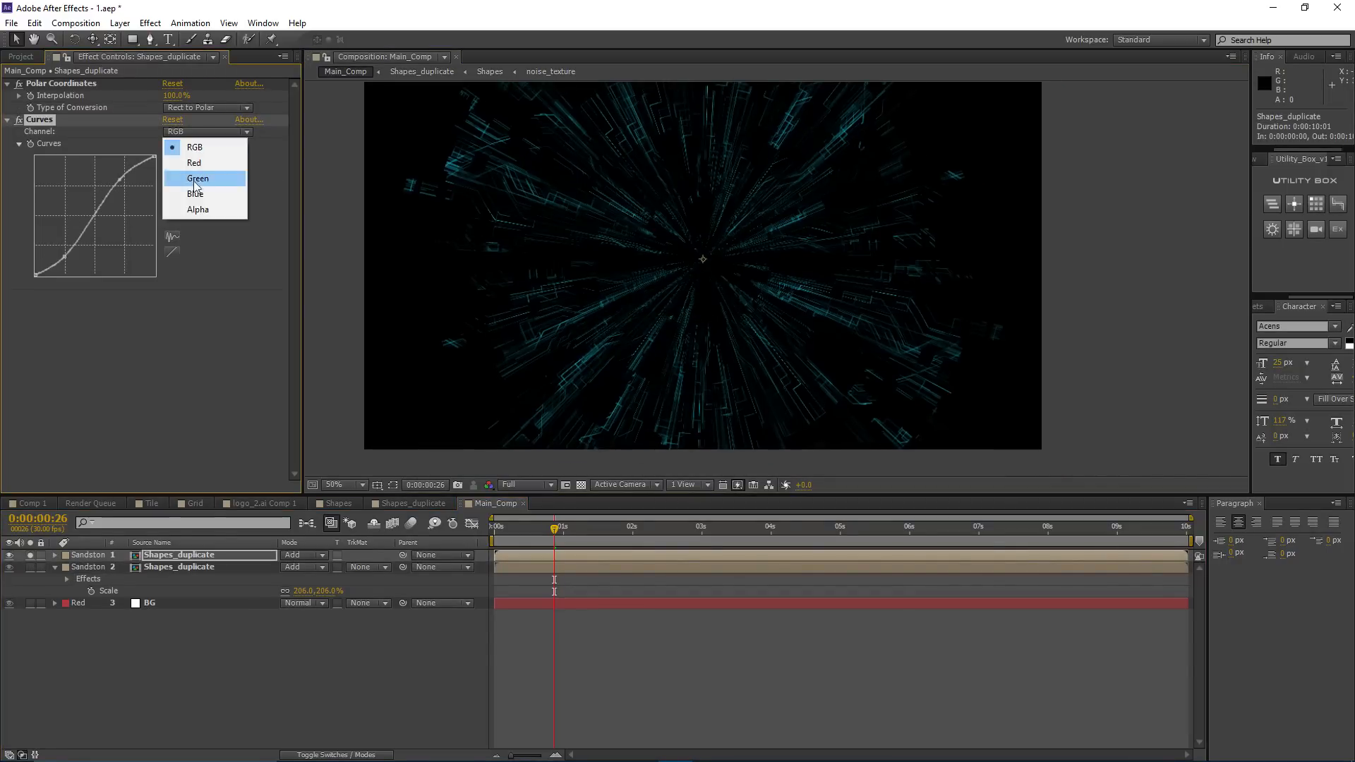
pyautogui.click(194, 212)
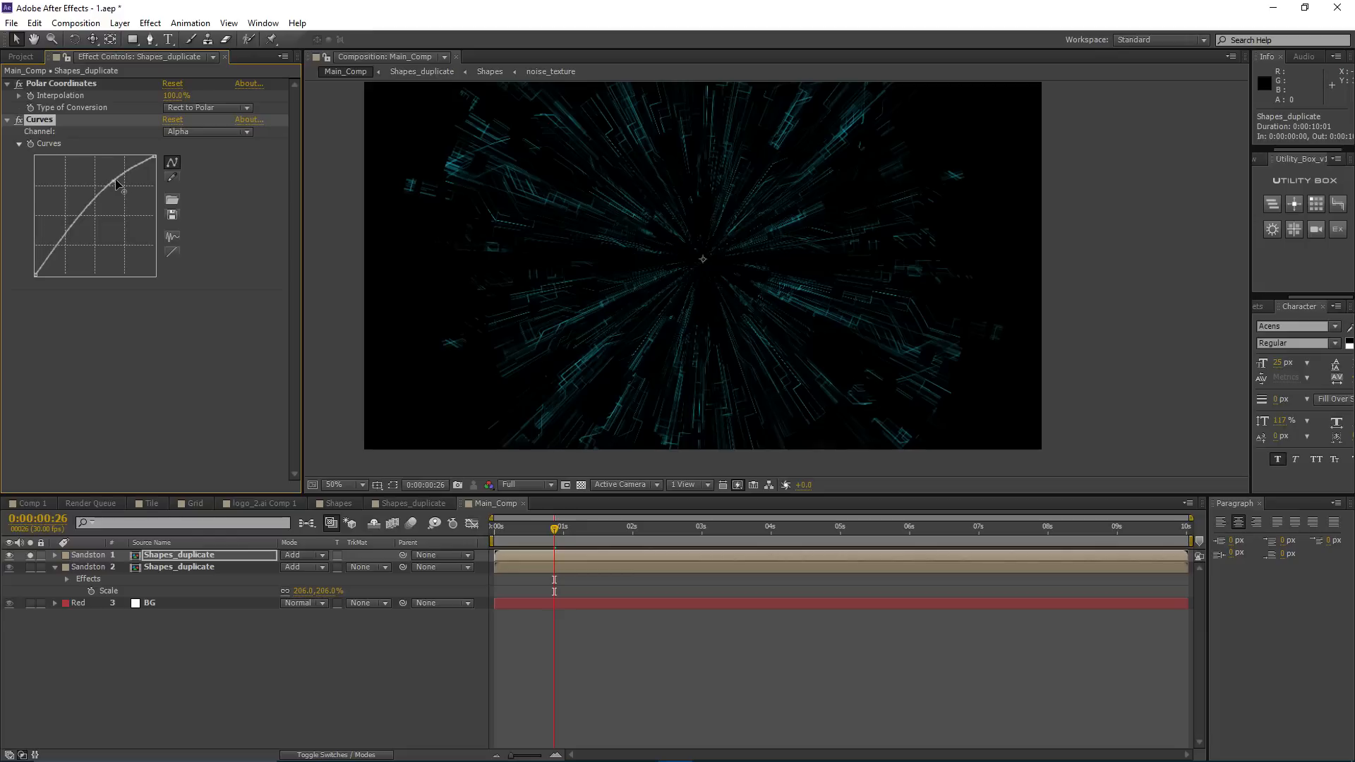
pyautogui.moveTo(118, 185); pyautogui.dragTo(125, 173)
pyautogui.moveTo(52, 260); pyautogui.dragTo(65, 265)
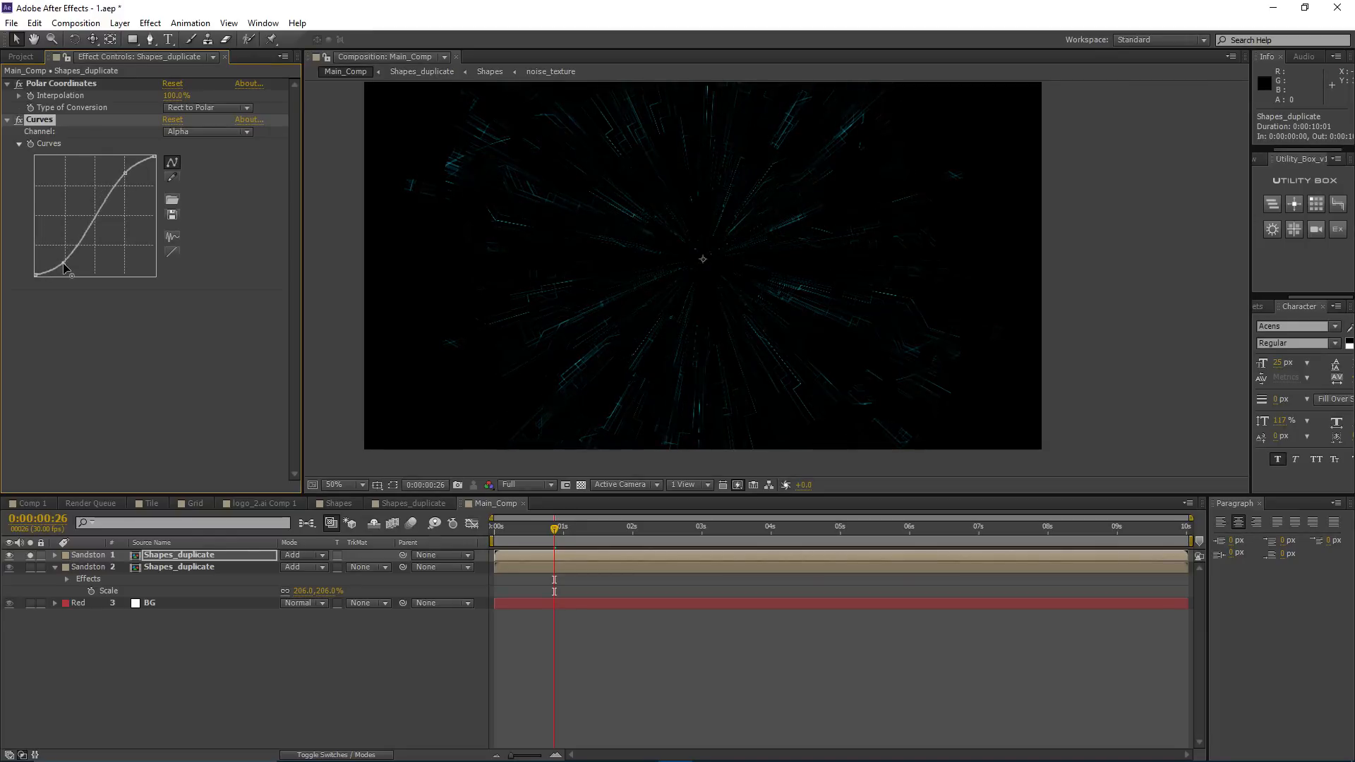
pyautogui.moveTo(112, 190); pyautogui.dragTo(118, 174)
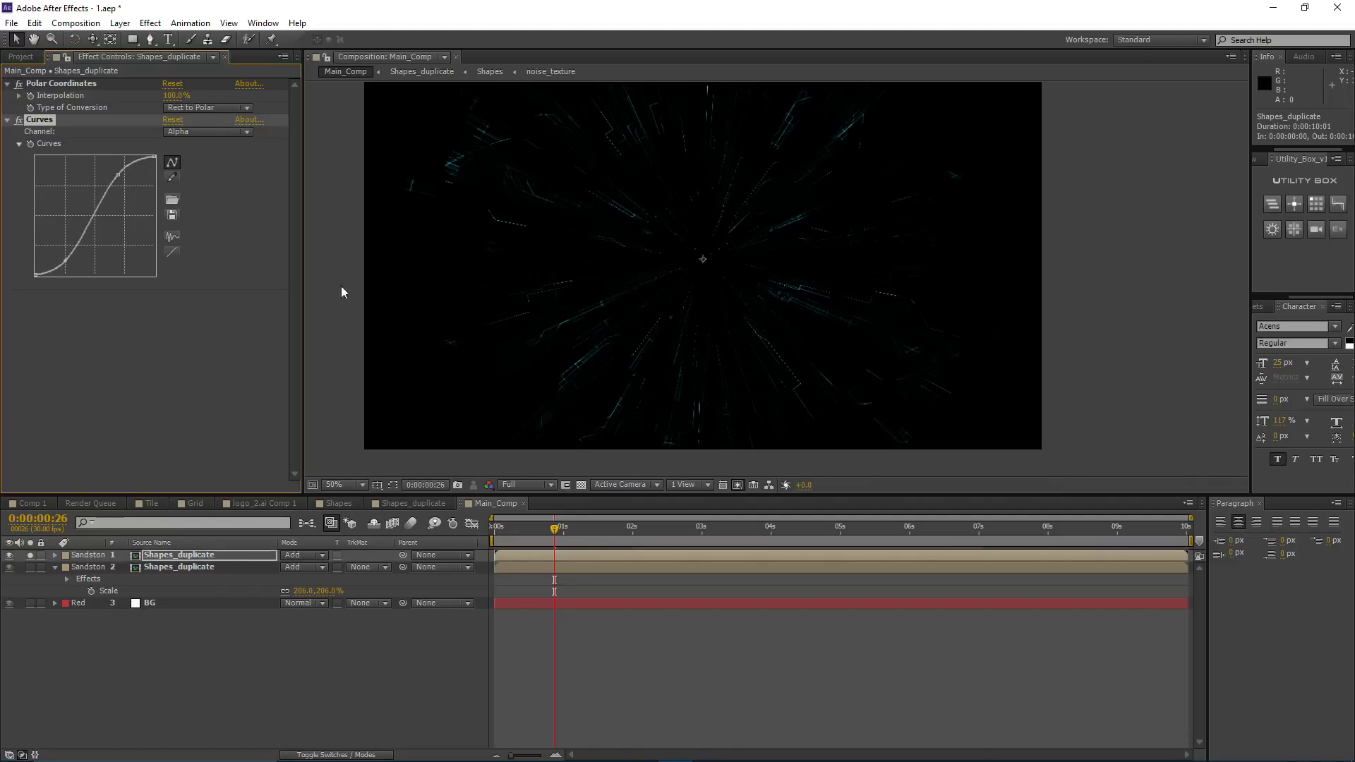
pyautogui.scroll(2, 521, 253)
pyautogui.moveTo(62, 263); pyautogui.dragTo(67, 267)
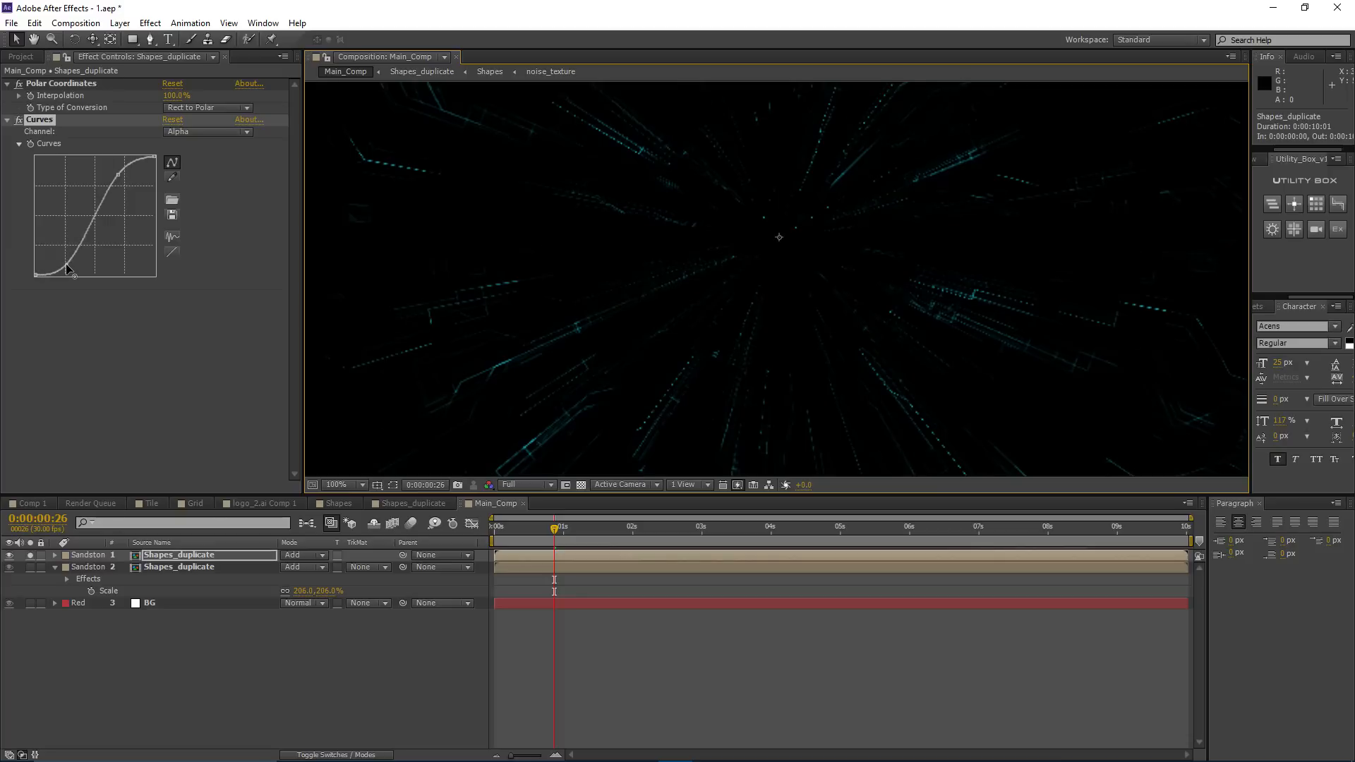
pyautogui.scroll(-2, 593, 248)
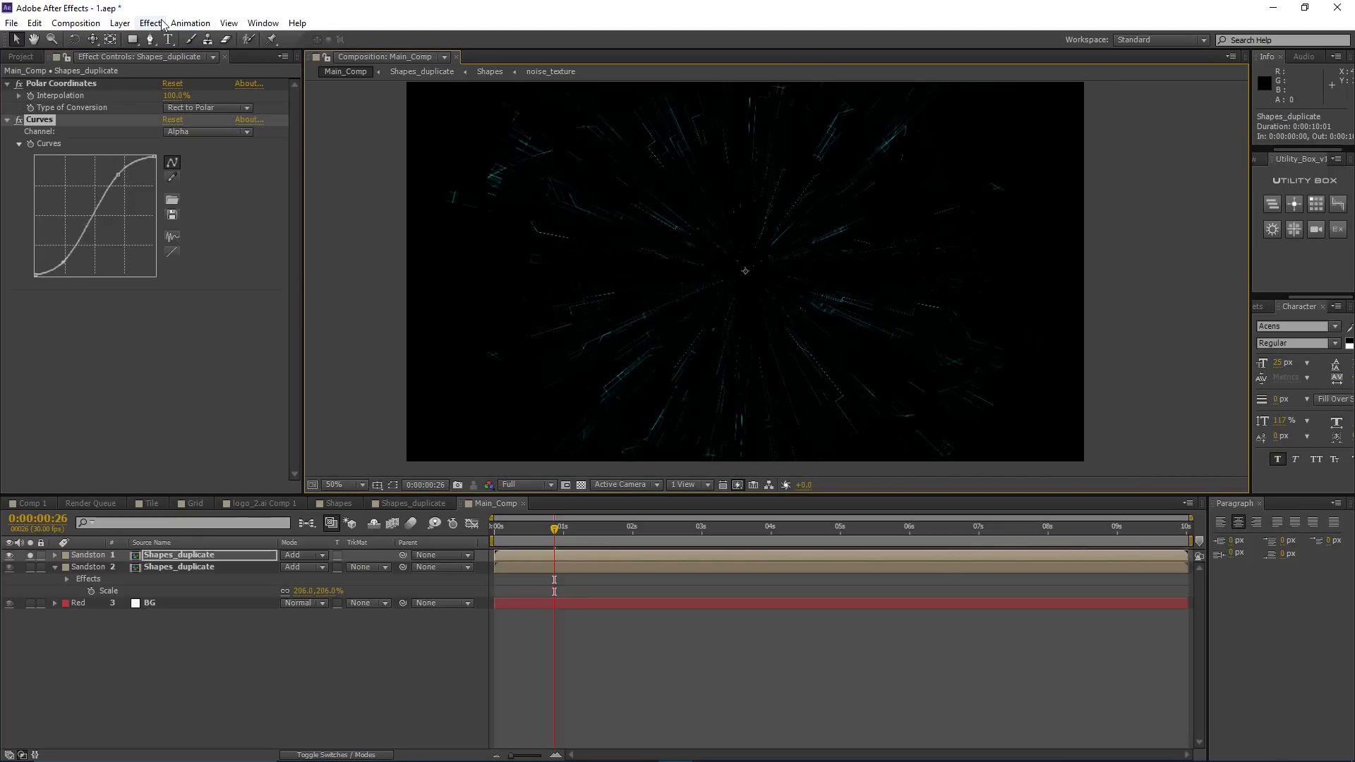
# Step: Apply Glow to the soloed copy with a threshold of about 87.8% and a radius of 25
pyautogui.click(150, 22)
pyautogui.moveTo(212, 354)
pyautogui.click(374, 570)
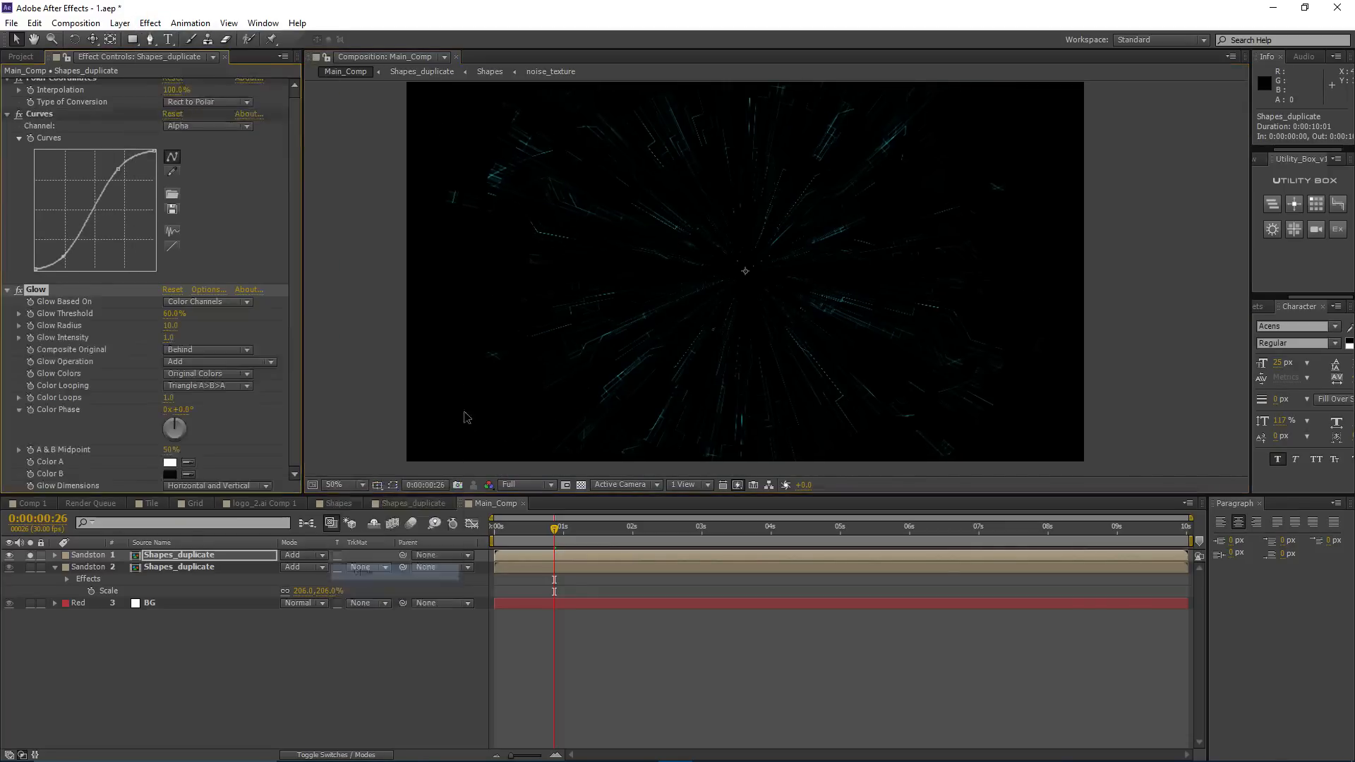
pyautogui.scroll(2, 553, 298)
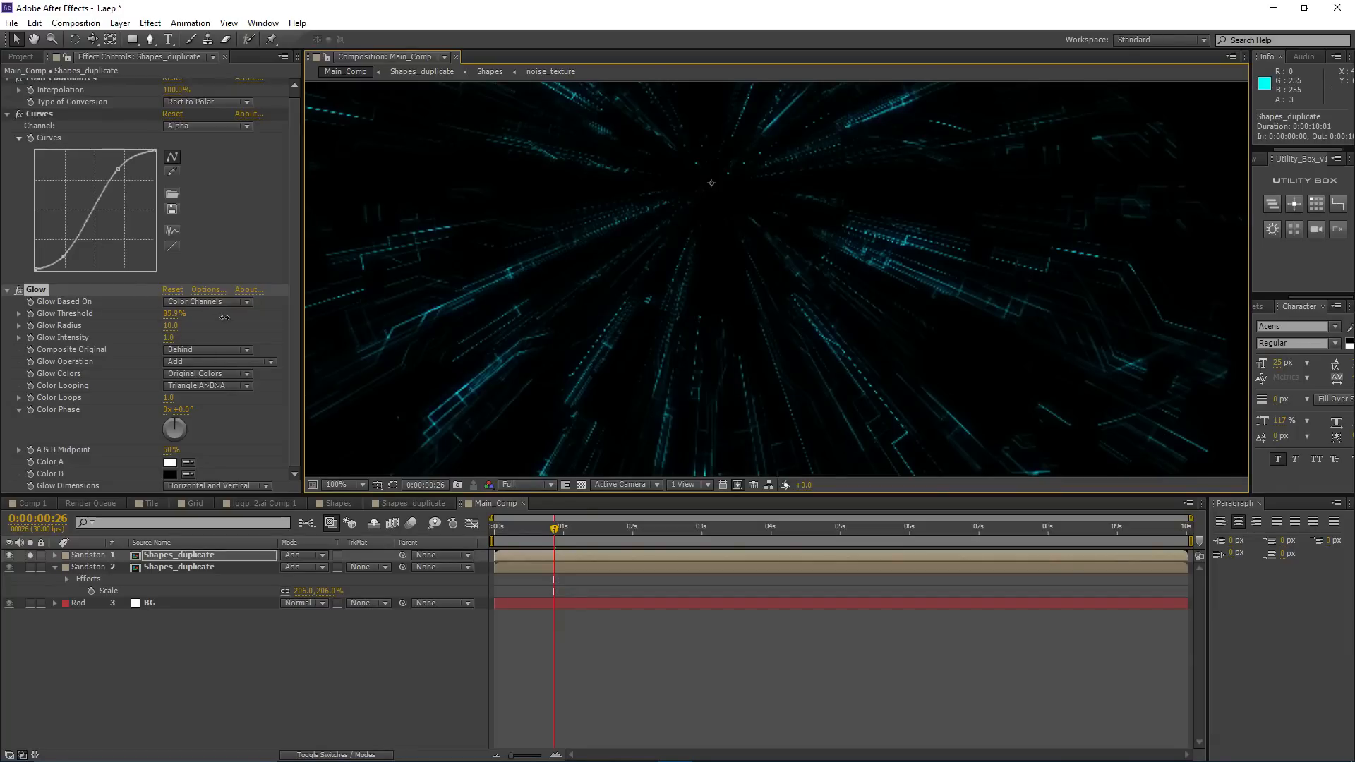
pyautogui.moveTo(229, 319); pyautogui.dragTo(180, 326)
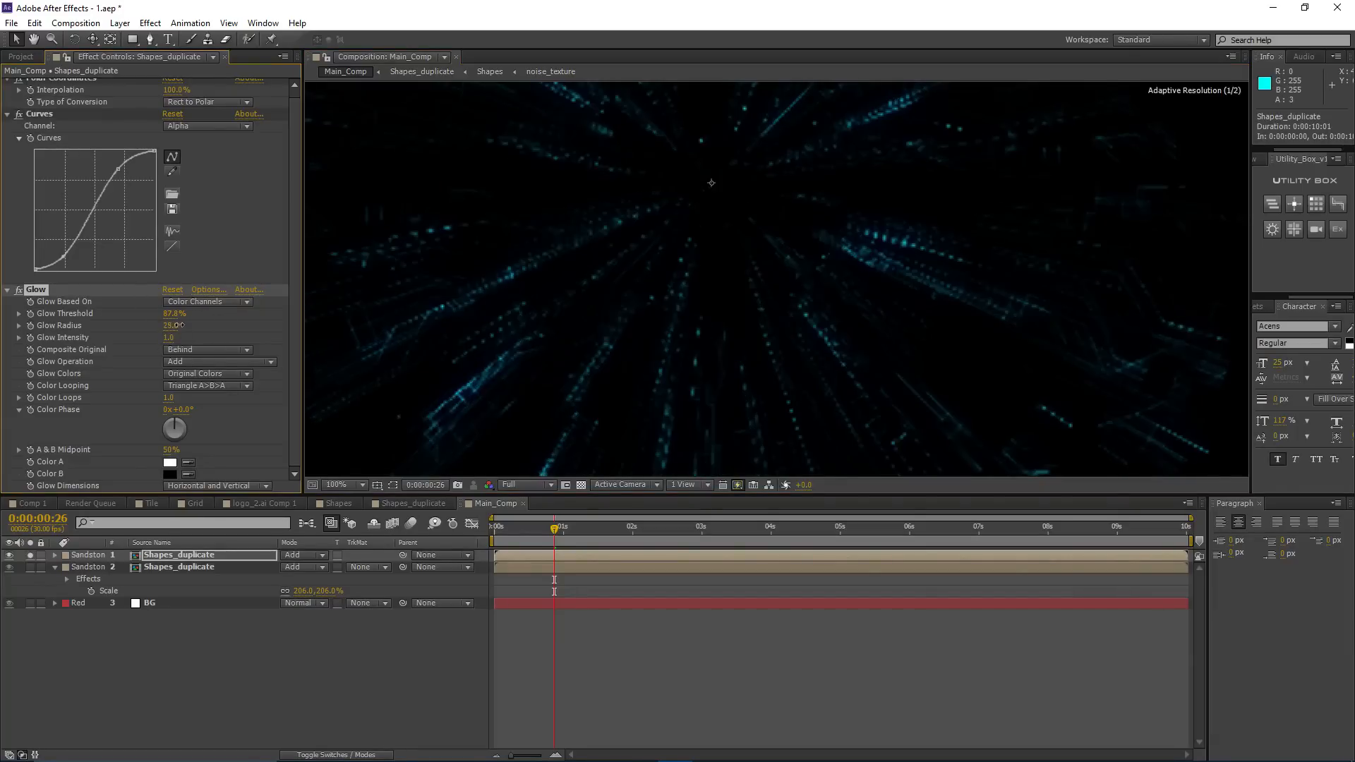
# Step: Duplicate the Glow effect and set the second glow's threshold to about 84.3%
pyautogui.hotkey('ctrl', 'd')
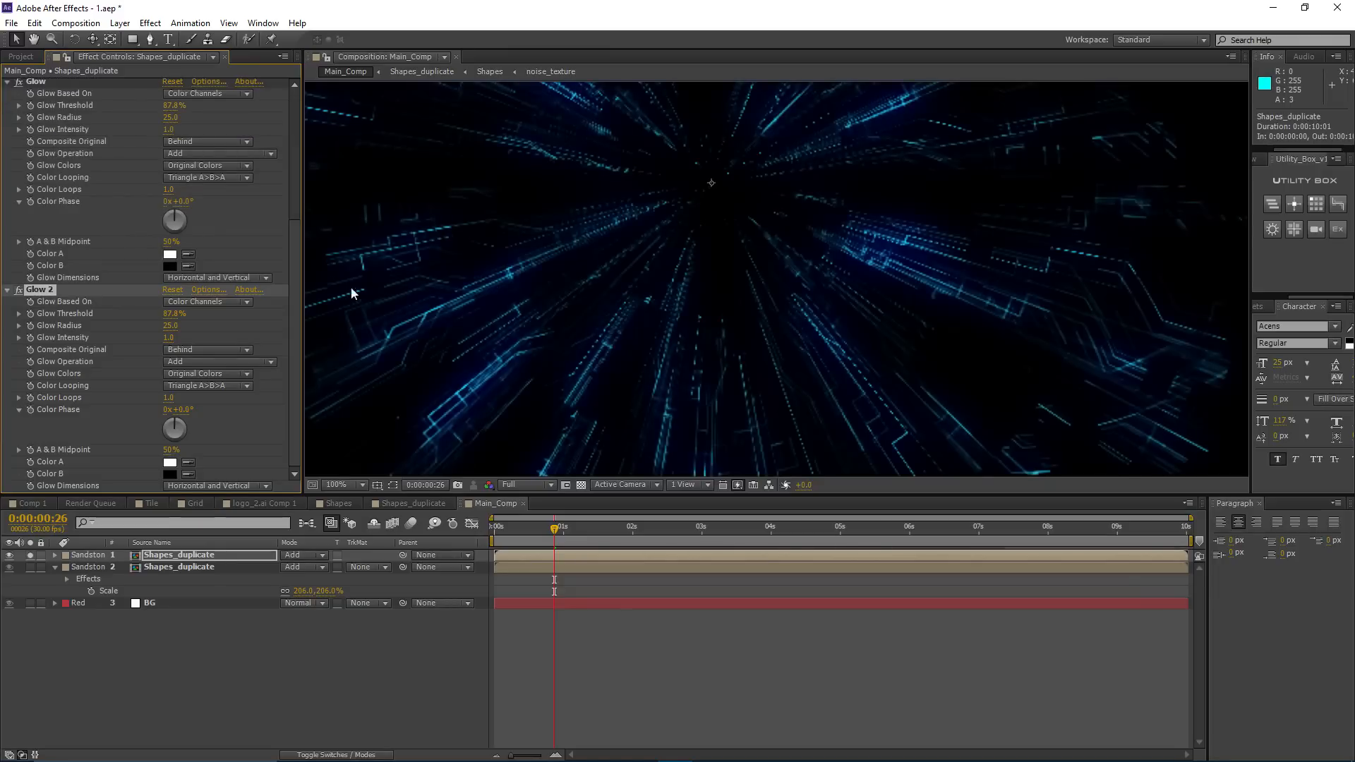
pyautogui.moveTo(350, 287); pyautogui.dragTo(593, 142)
pyautogui.moveTo(174, 315)
pyautogui.mouseDown()
pyautogui.moveTo(152, 320)
pyautogui.moveTo(167, 322)
pyautogui.mouseUp()
pyautogui.scroll(-1, 621, 223)
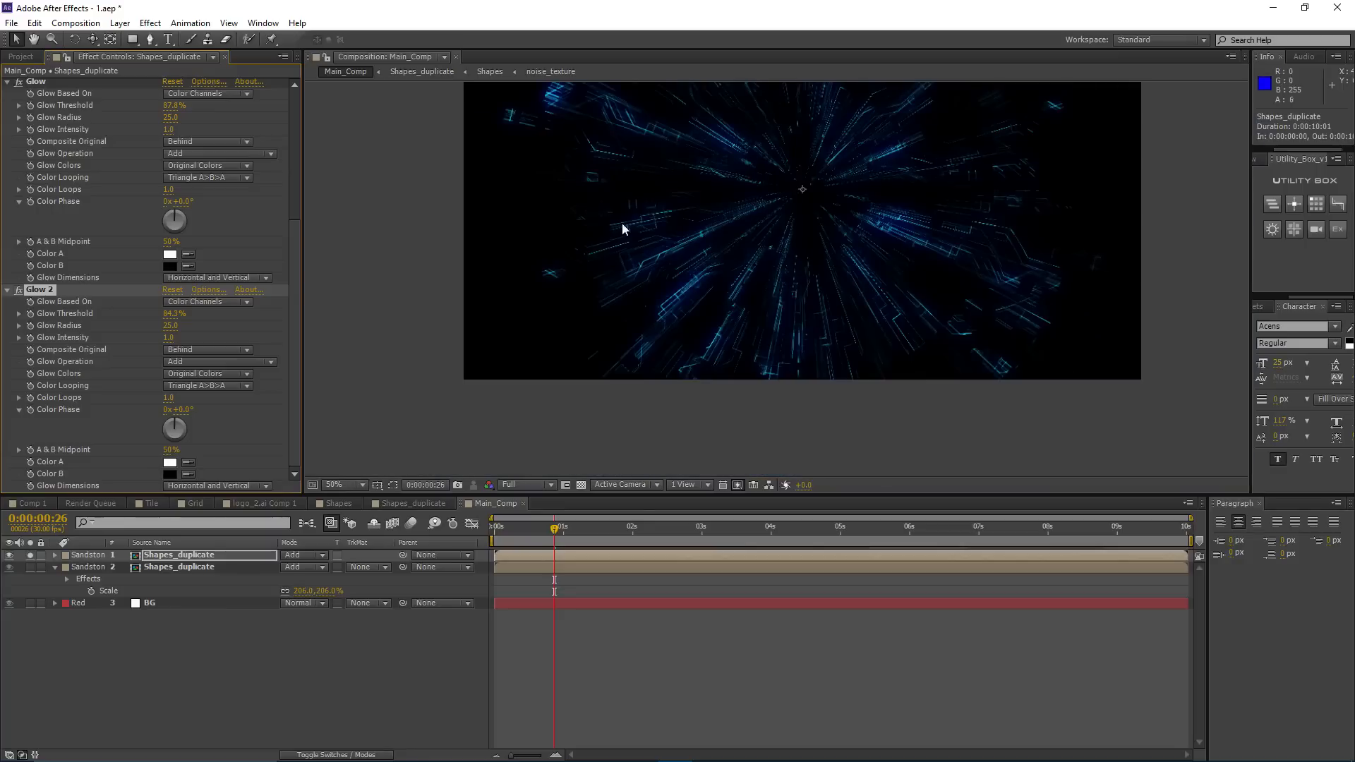
# Step: Examine the soloed Shapes_duplicate layer up close along with its Glow and Glow 2 effect settings
pyautogui.moveTo(648, 213); pyautogui.dragTo(562, 294)
pyautogui.scroll(1, 551, 281)
pyautogui.moveTo(507, 232); pyautogui.dragTo(642, 248)
pyautogui.scroll(2, 139, 251)
pyautogui.click(41, 355)
pyautogui.scroll(-1, 593, 234)
pyautogui.scroll(1, 597, 238)
pyautogui.scroll(-2, 697, 254)
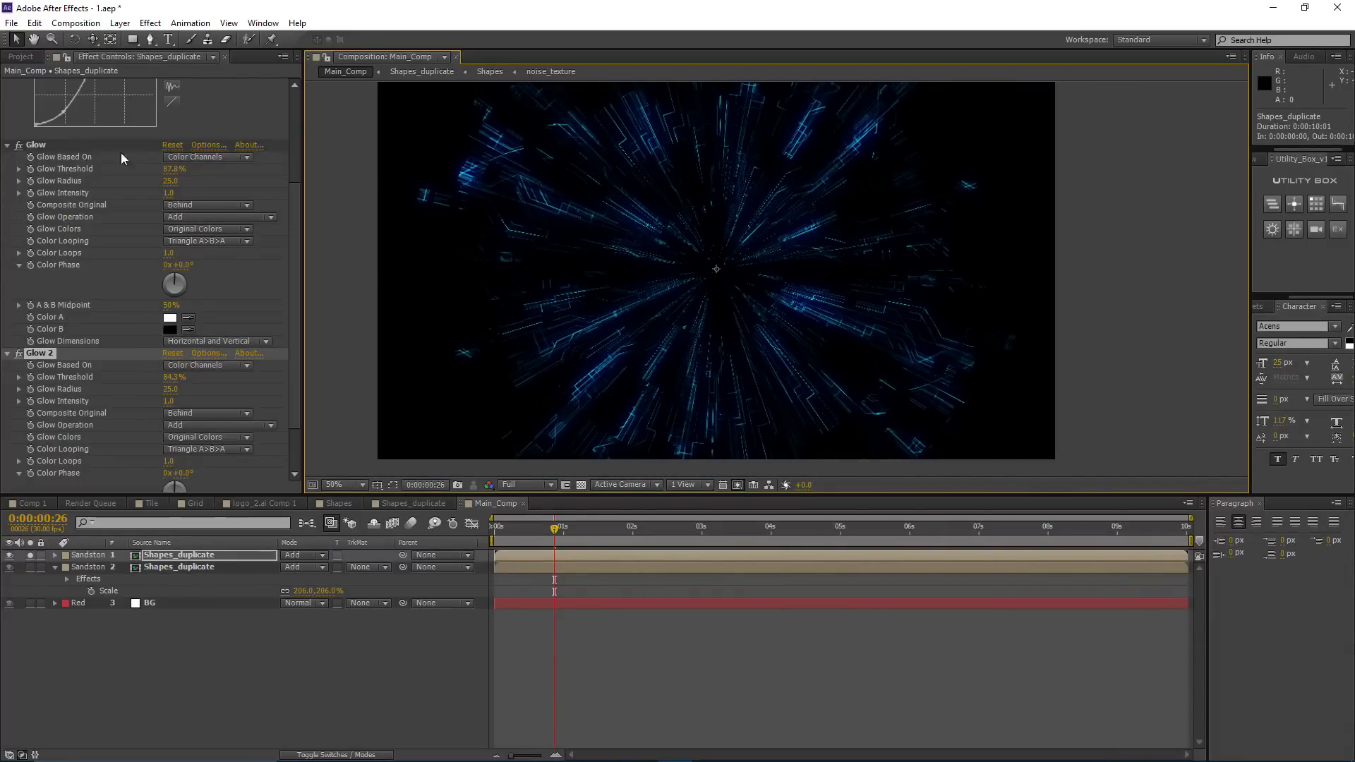
pyautogui.click(120, 151)
pyautogui.click(44, 357)
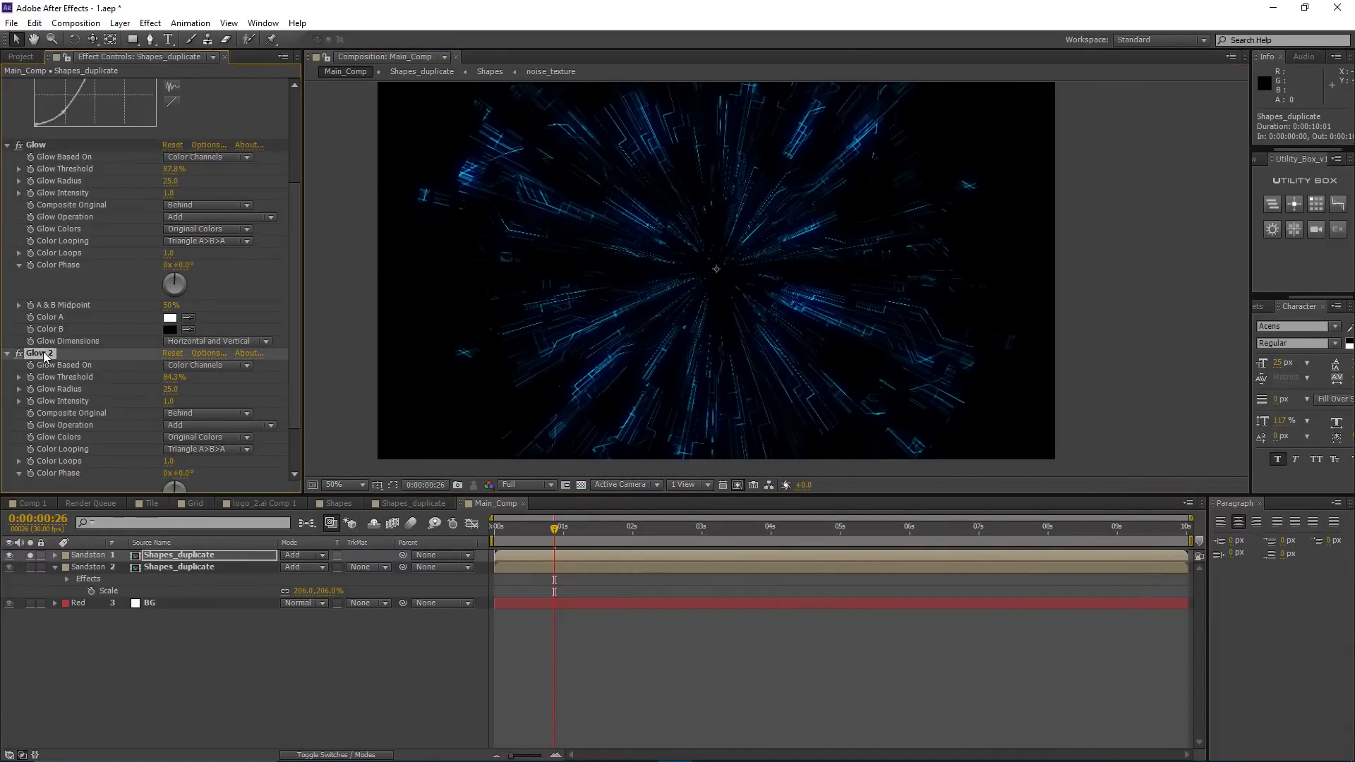
pyautogui.scroll(2, 565, 324)
pyautogui.moveTo(565, 324); pyautogui.dragTo(557, 228)
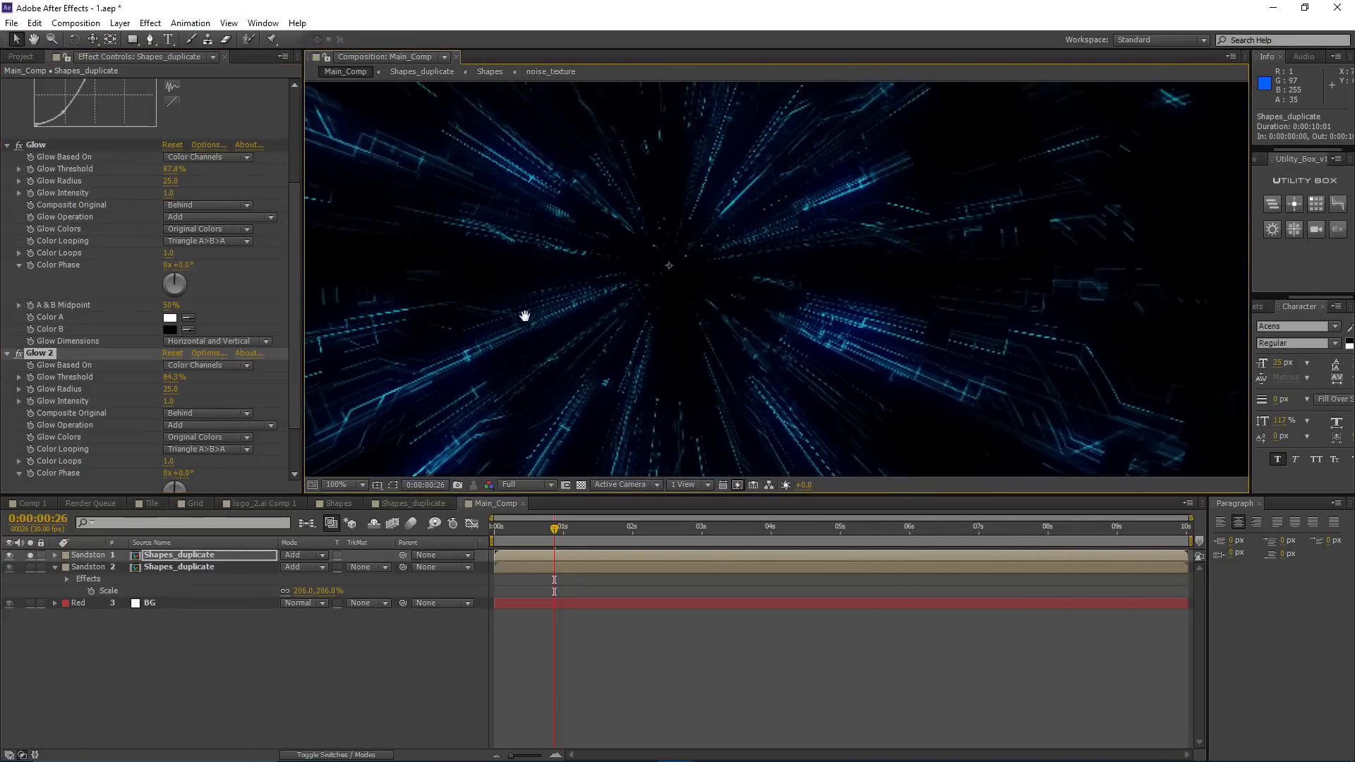
pyautogui.scroll(-2, 566, 312)
# Step: Turn off solo on the upper Shapes_duplicate layer and toggle its visibility to compare the glow, leaving it visible
pyautogui.click(31, 555)
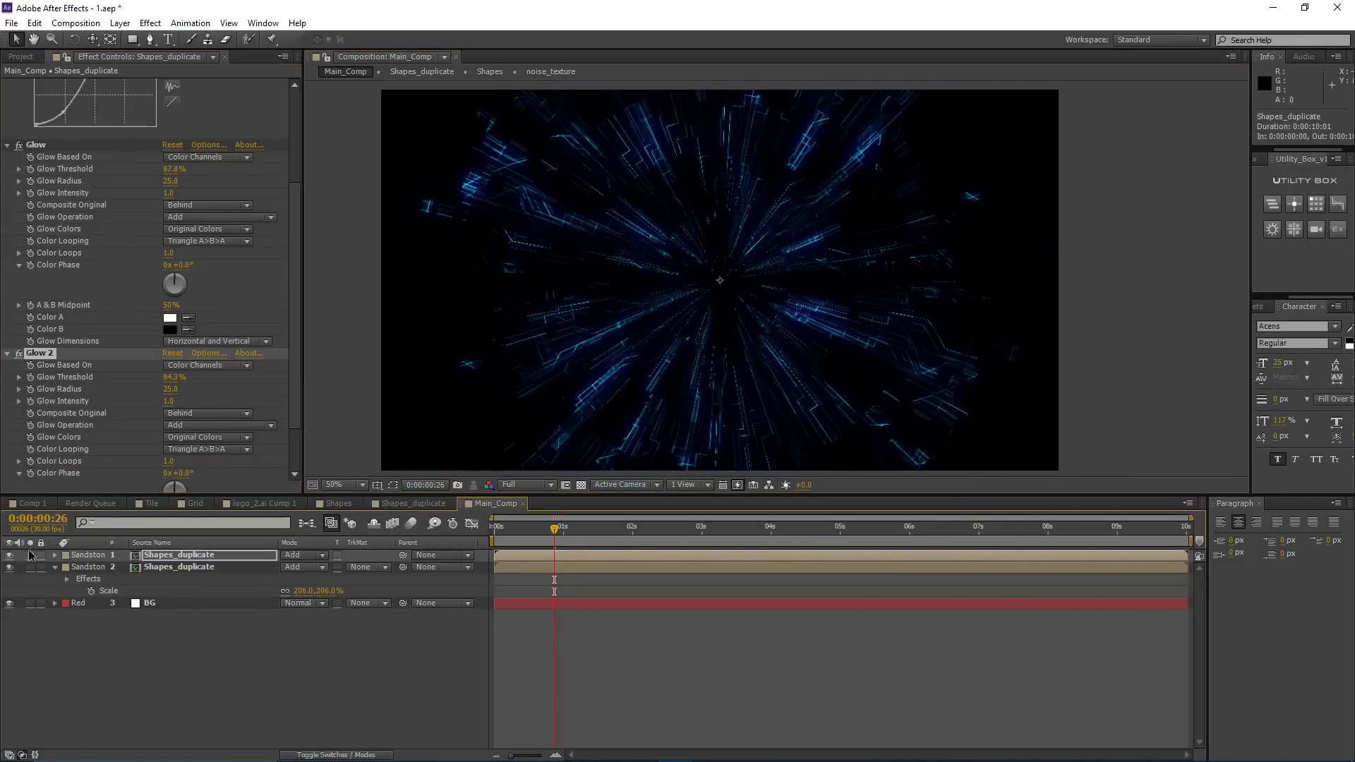
pyautogui.click(10, 556)
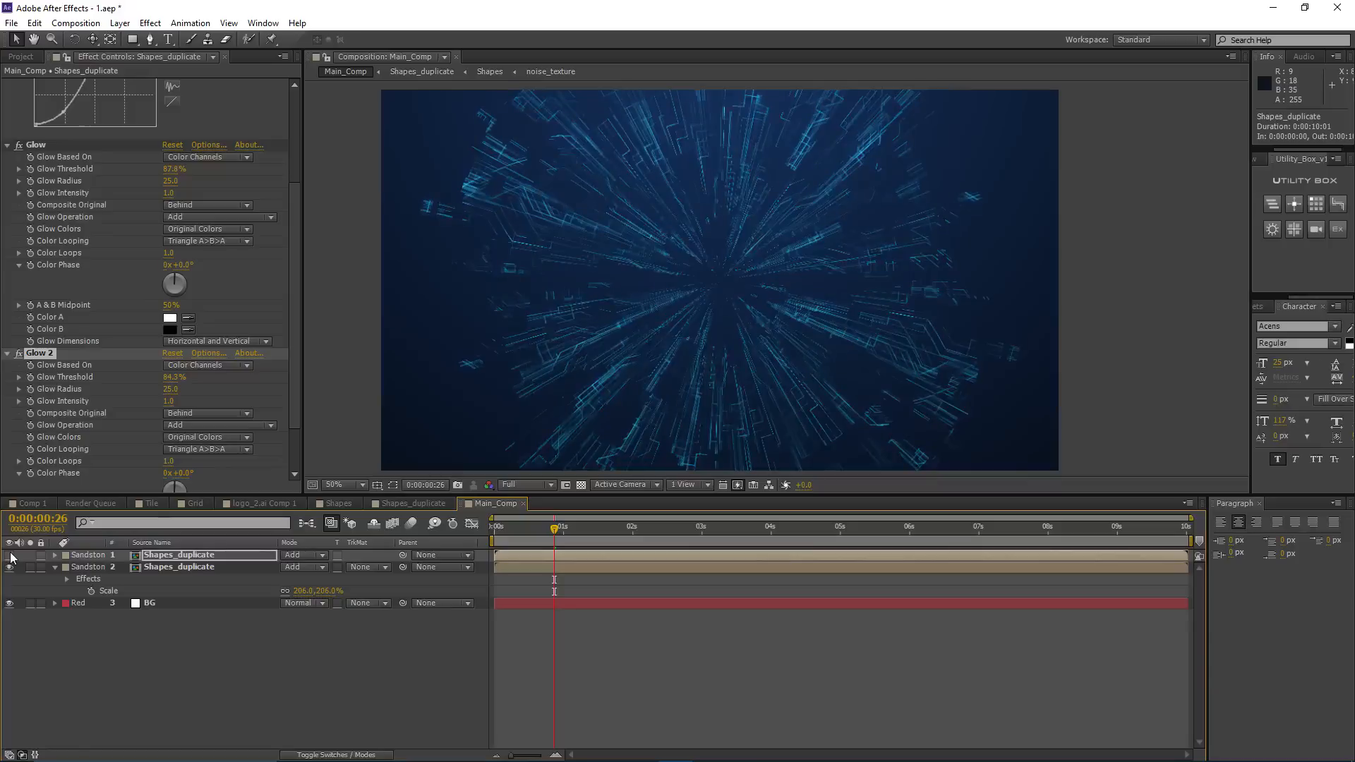
pyautogui.click(10, 556)
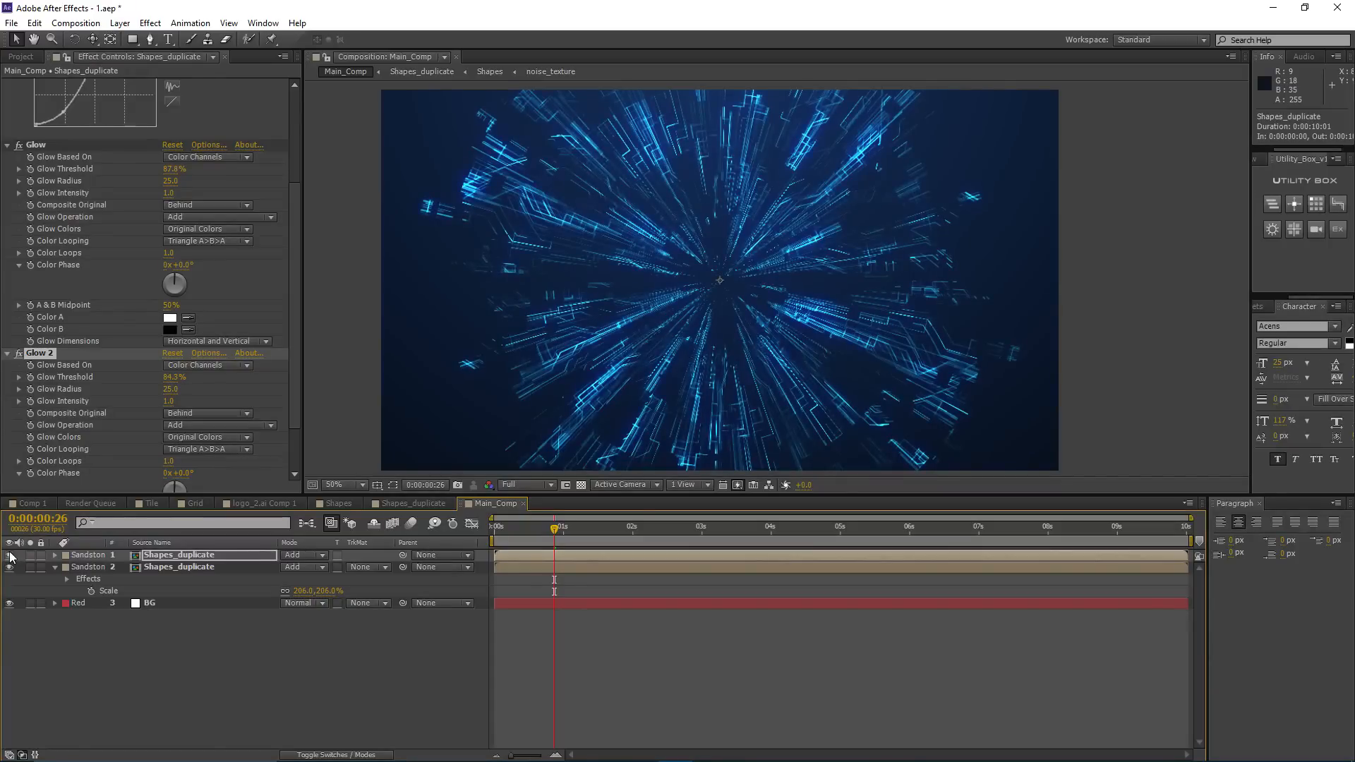
pyautogui.click(10, 556)
pyautogui.click(10, 556)
pyautogui.click(10, 556)
pyautogui.click(9, 556)
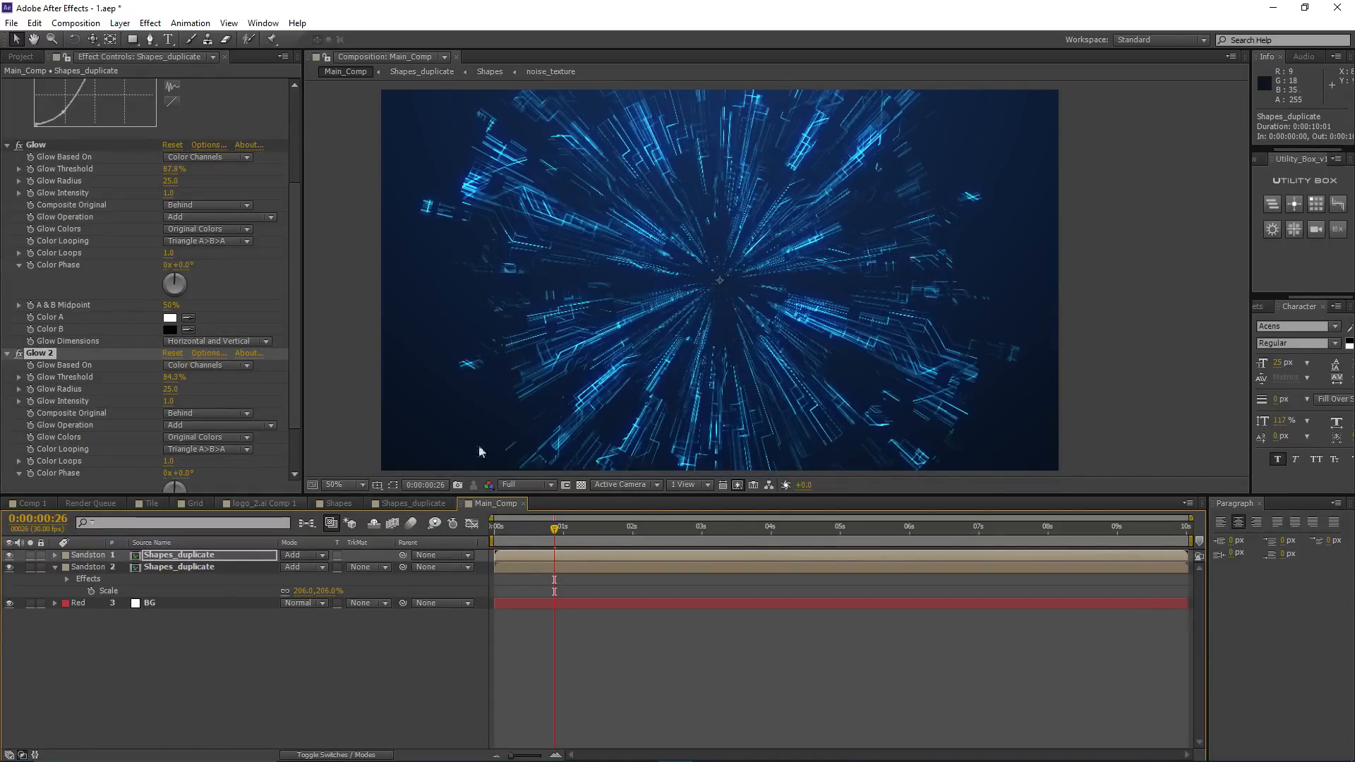
# Step: Scrub Main_Comp between about 0:00:00:19 and 0:00:01:08 to preview the expanding line burst
pyautogui.click(581, 527)
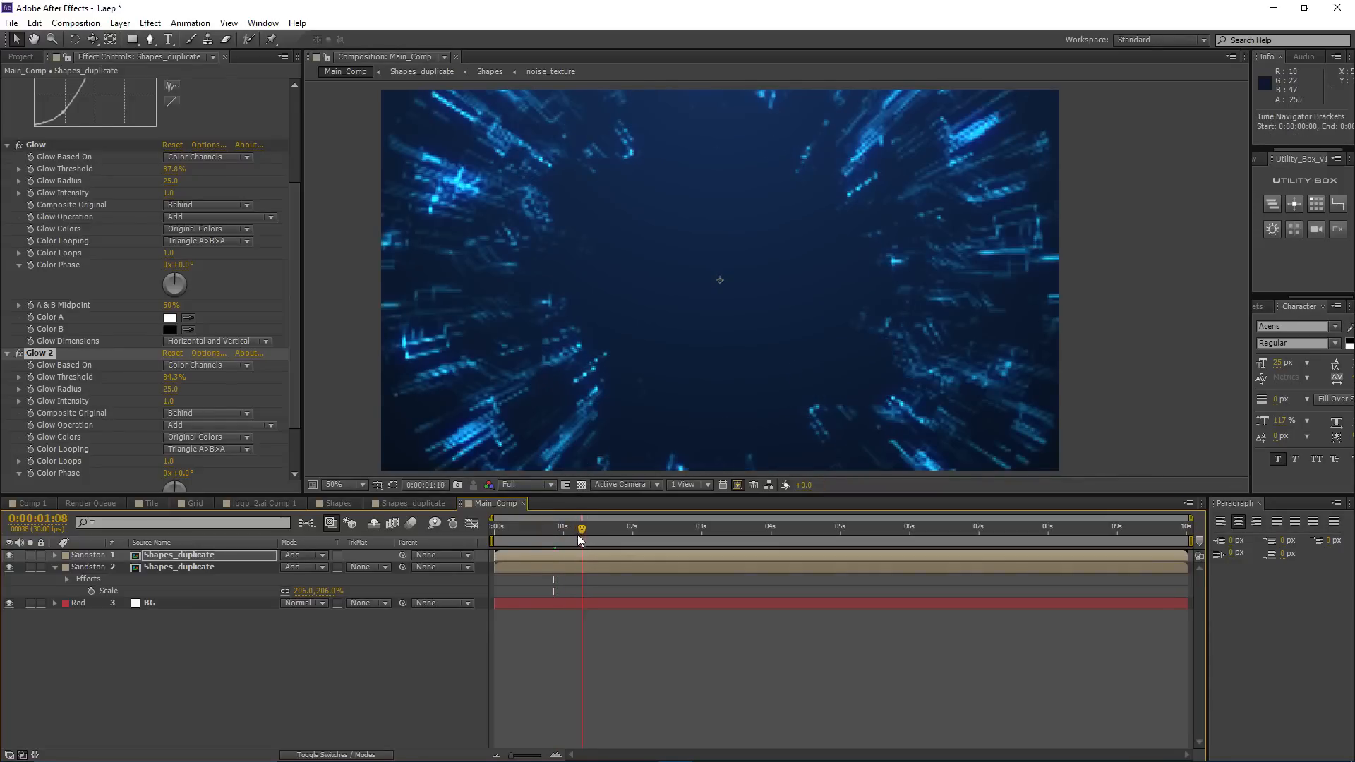
pyautogui.moveTo(580, 540); pyautogui.dragTo(548, 539)
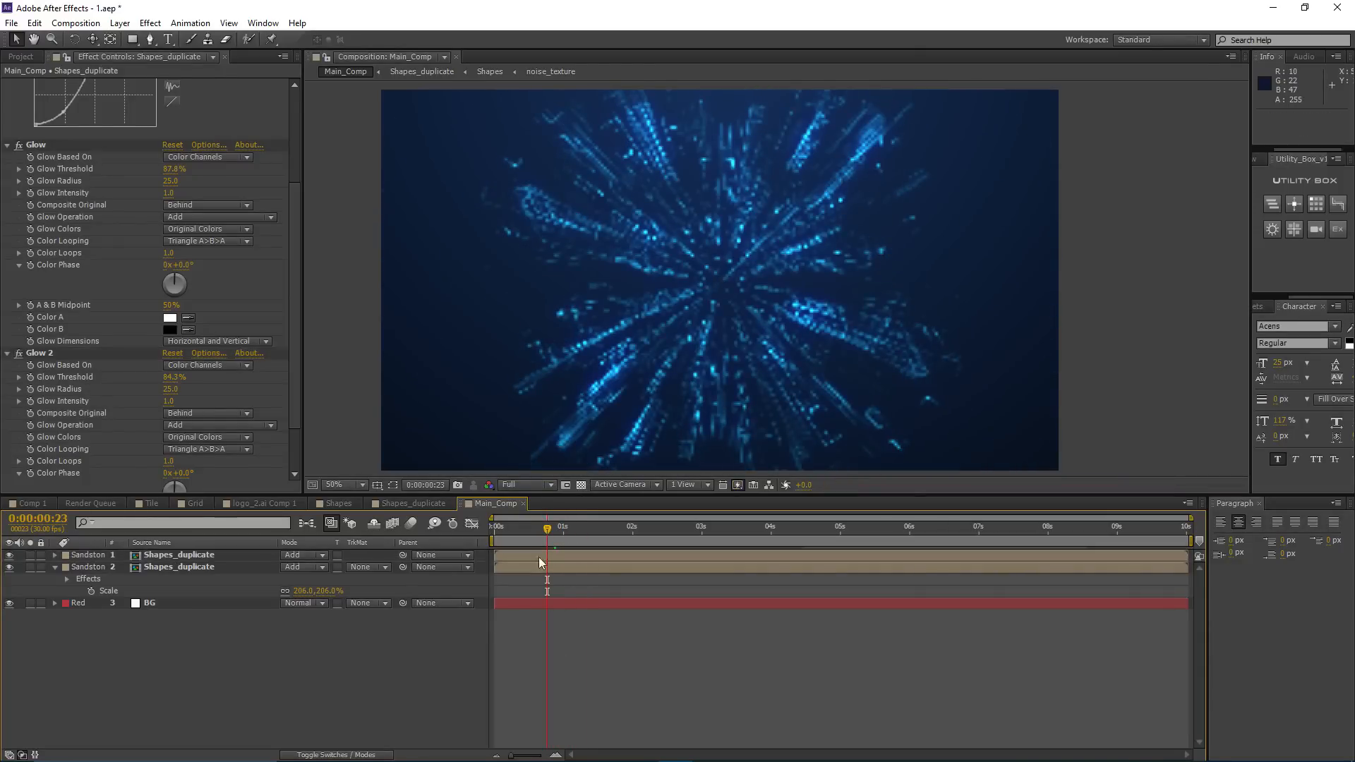
pyautogui.moveTo(576, 528); pyautogui.dragTo(579, 528)
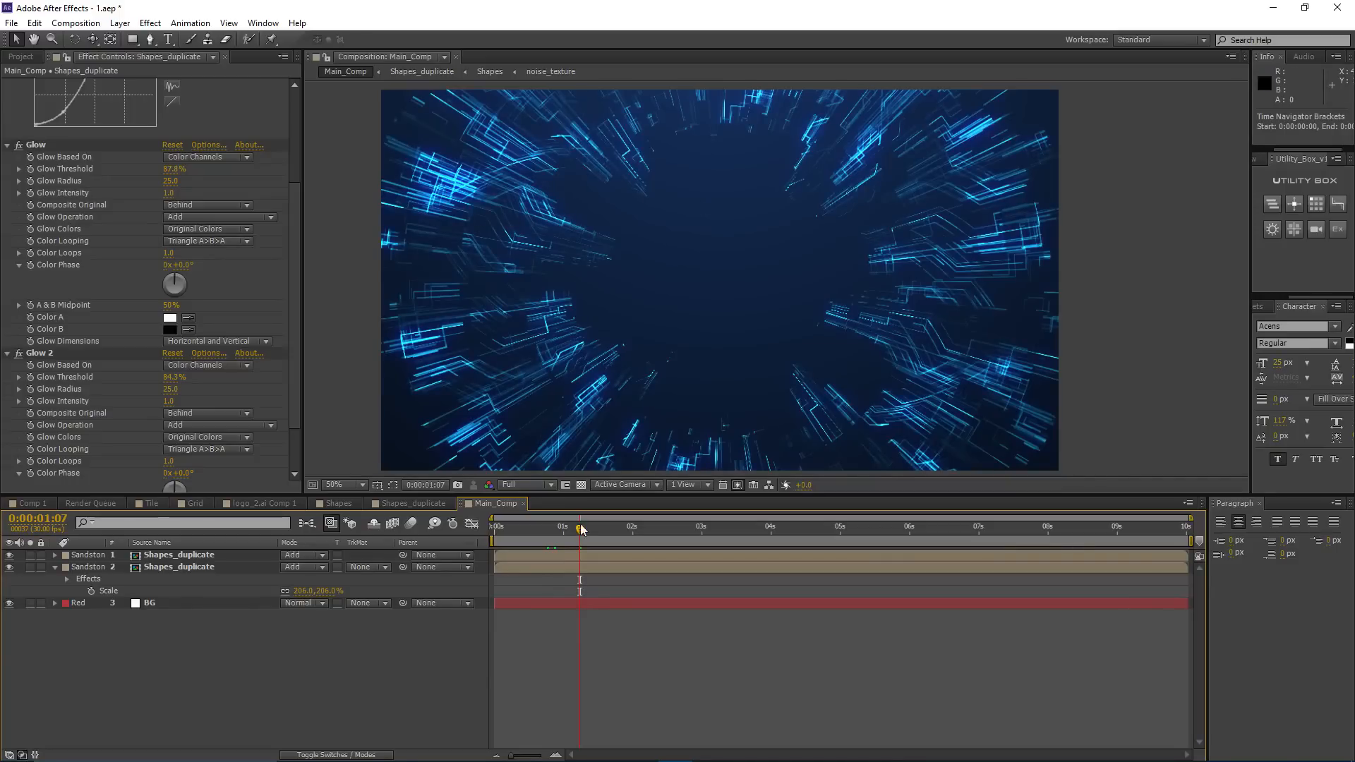
pyautogui.moveTo(565, 540); pyautogui.dragTo(537, 535)
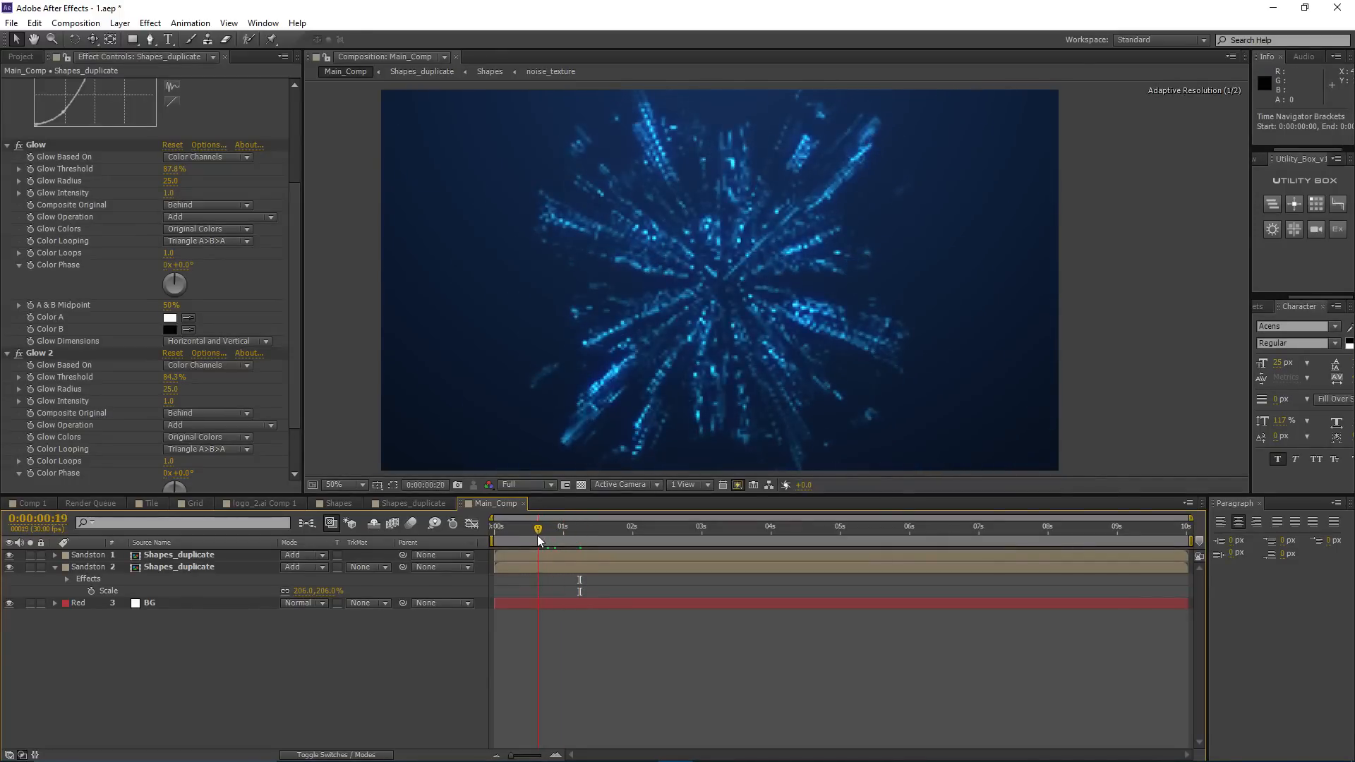
# Step: In the Shapes_duplicate composition, set the Noise_pattern layer's Fractal Noise scale width to 66 and scale height to 199
pyautogui.click(408, 506)
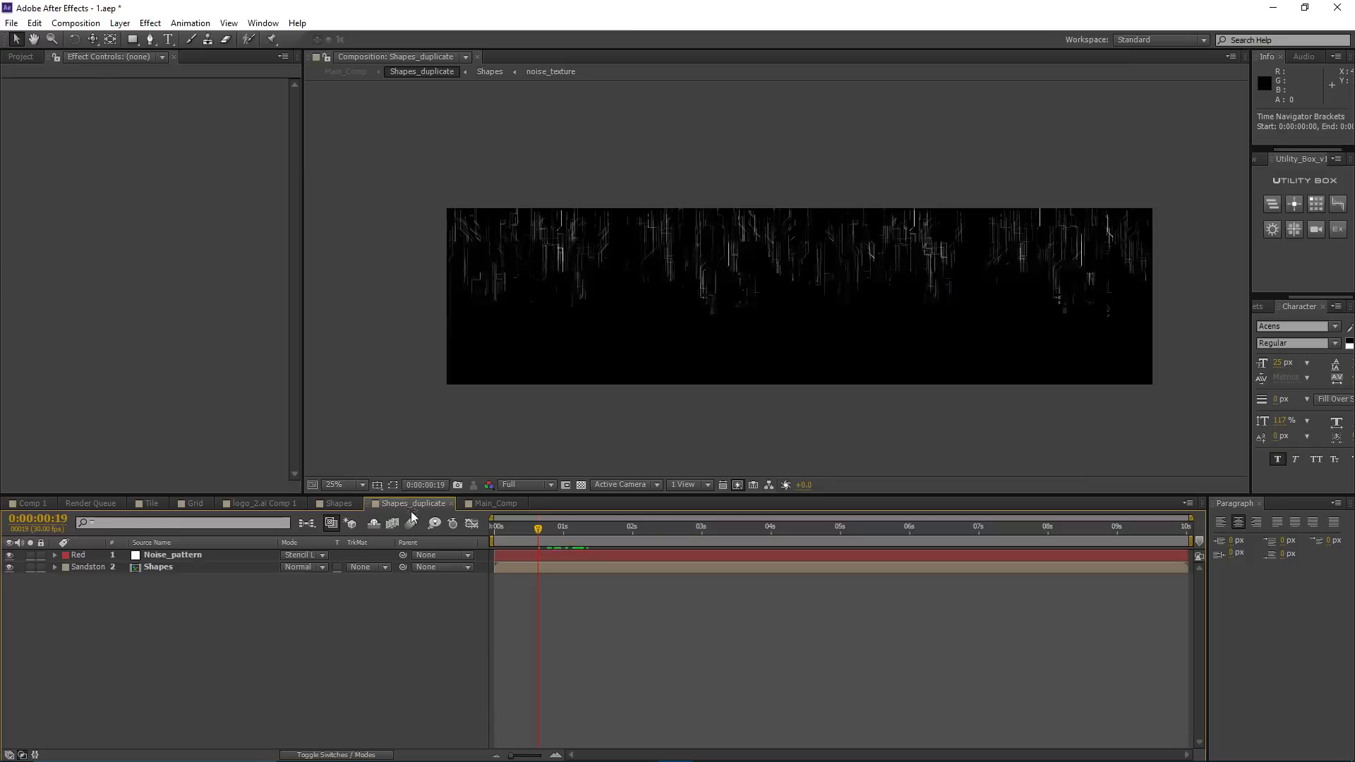
pyautogui.click(167, 556)
pyautogui.press('.')
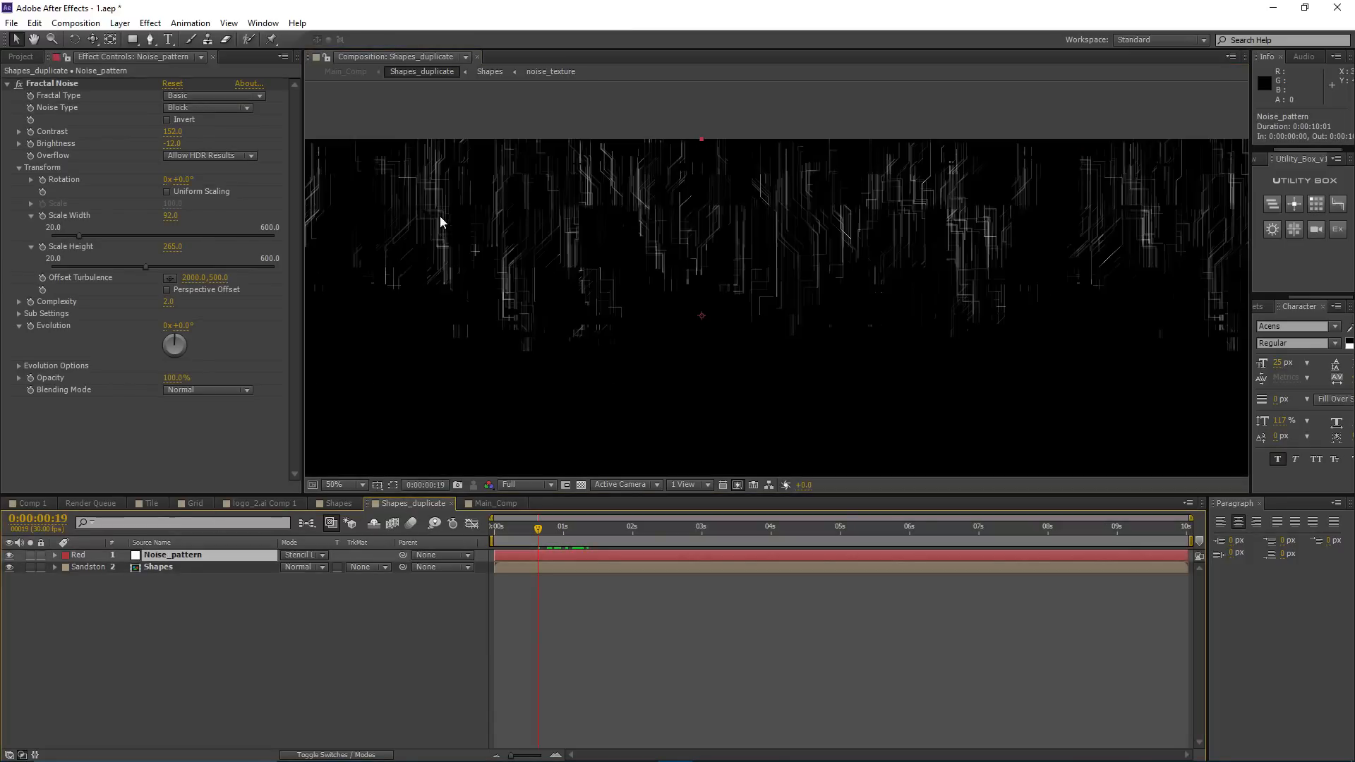
pyautogui.moveTo(173, 246)
pyautogui.mouseDown()
pyautogui.moveTo(144, 239)
pyautogui.moveTo(184, 207)
pyautogui.moveTo(164, 227)
pyautogui.mouseUp()
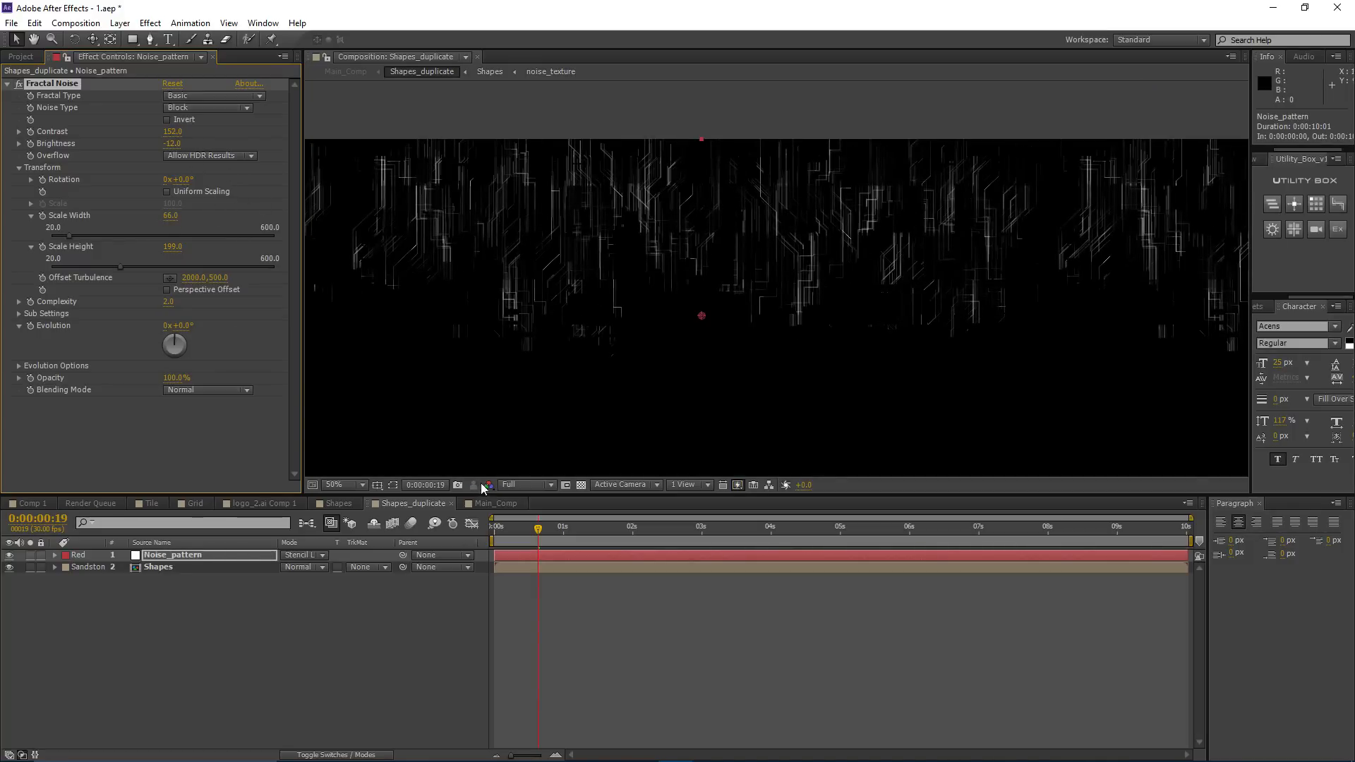
# Step: Lower the Fractal Noise brightness of the Noise_pattern layer to -36
pyautogui.moveTo(170, 144); pyautogui.dragTo(163, 145)
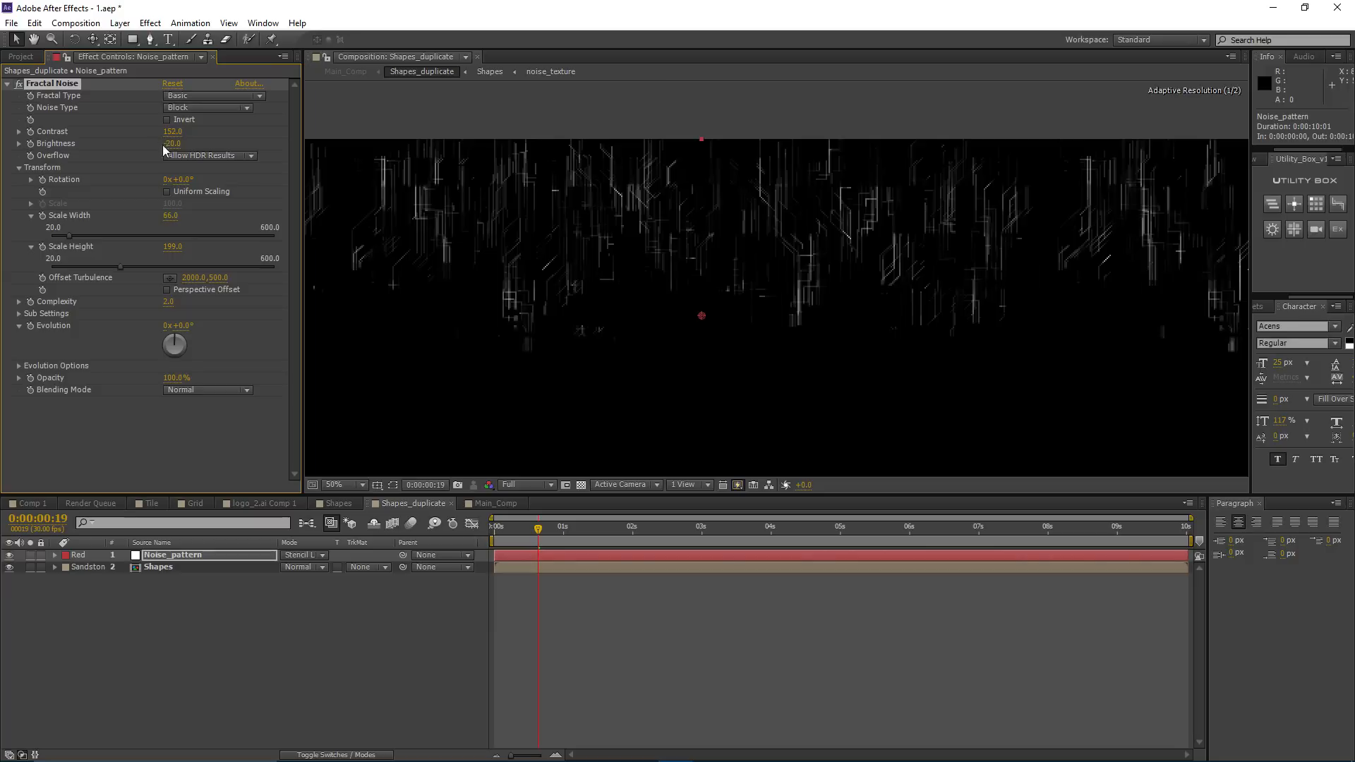
pyautogui.moveTo(577, 204); pyautogui.dragTo(514, 178)
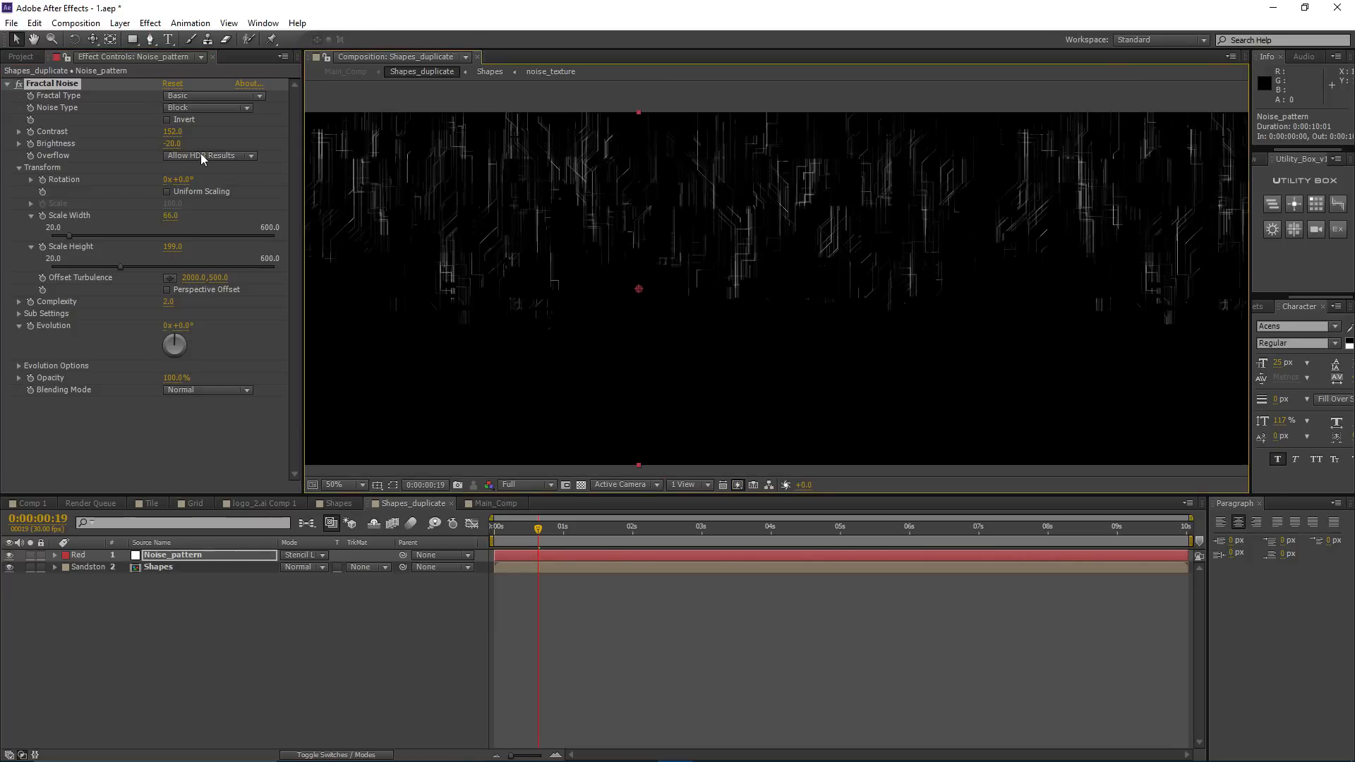
pyautogui.moveTo(178, 145); pyautogui.dragTo(169, 146)
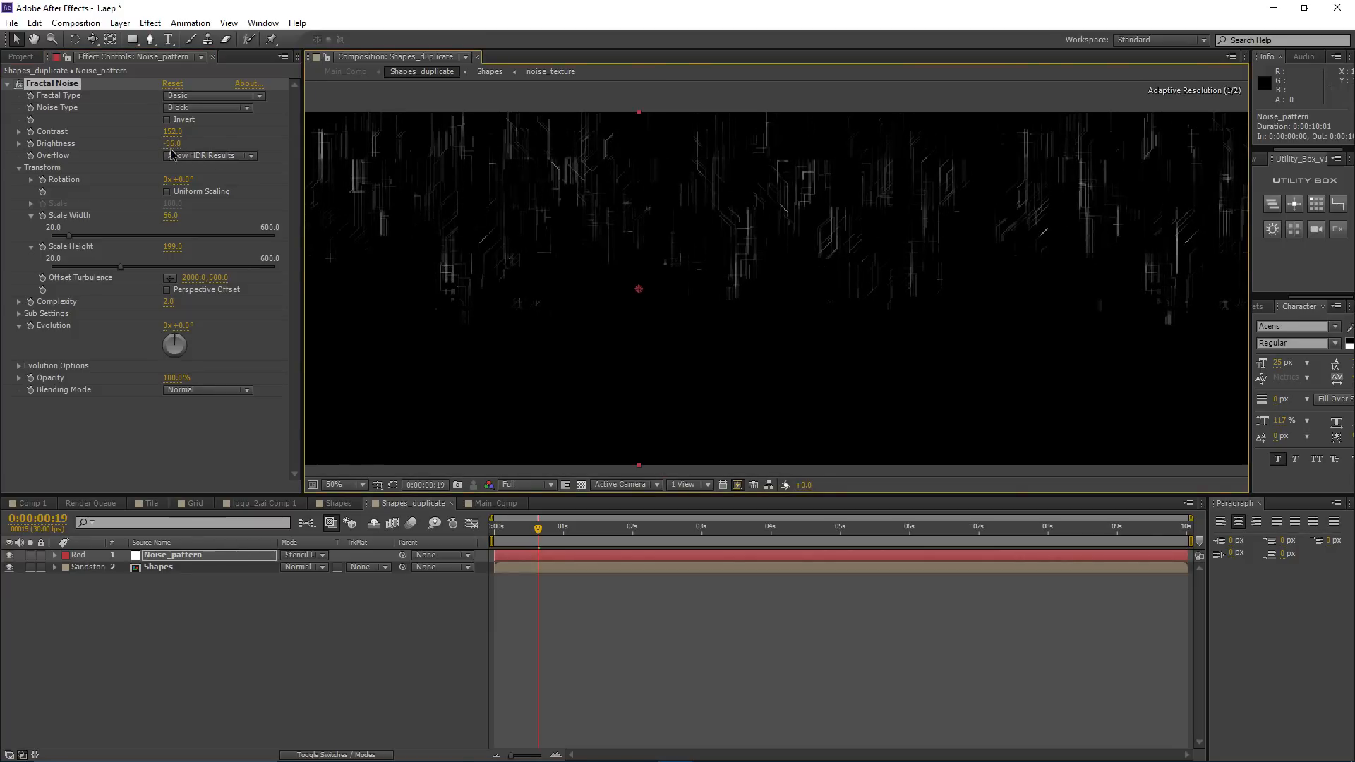
# Step: Check the altered noise pattern in Main_Comp up close and at about 0:00:01:01
pyautogui.click(495, 503)
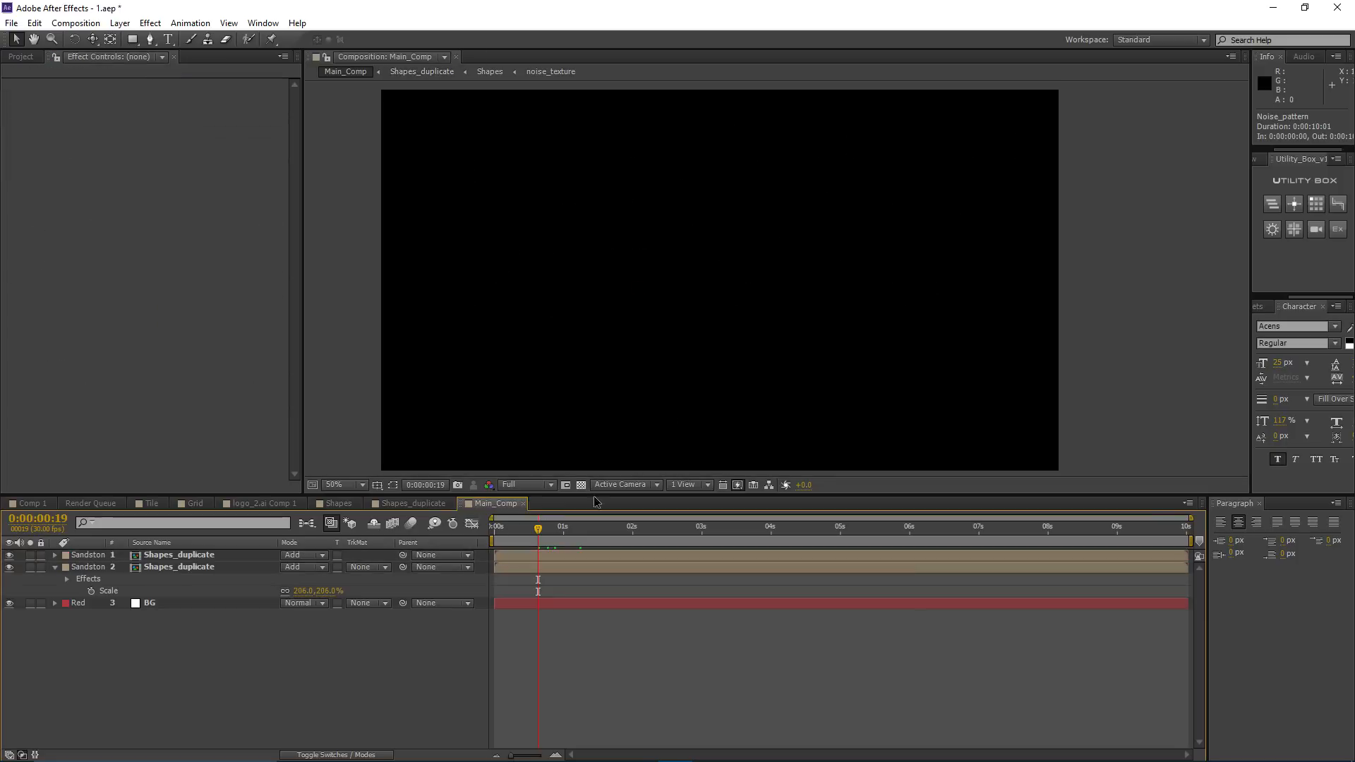
pyautogui.scroll(2, 617, 274)
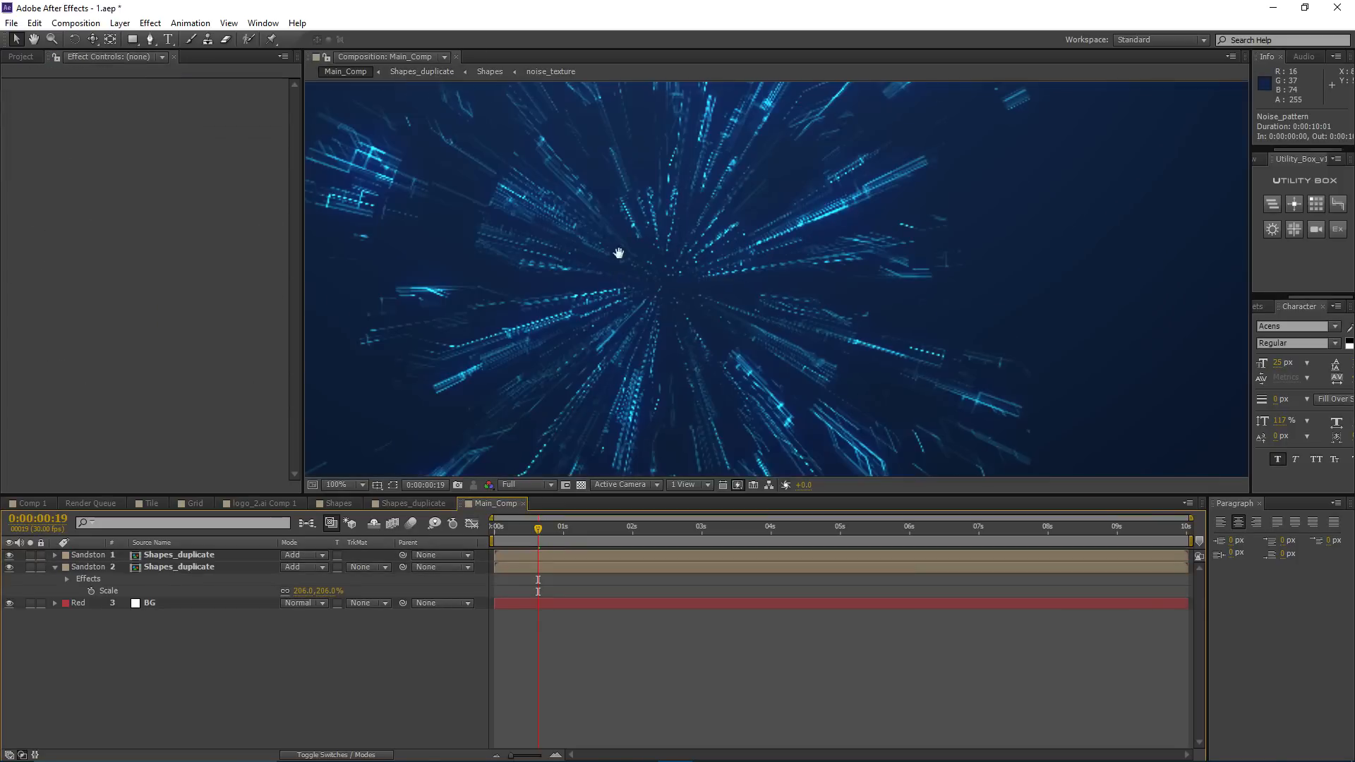
pyautogui.scroll(-2, 630, 242)
pyautogui.press('space')
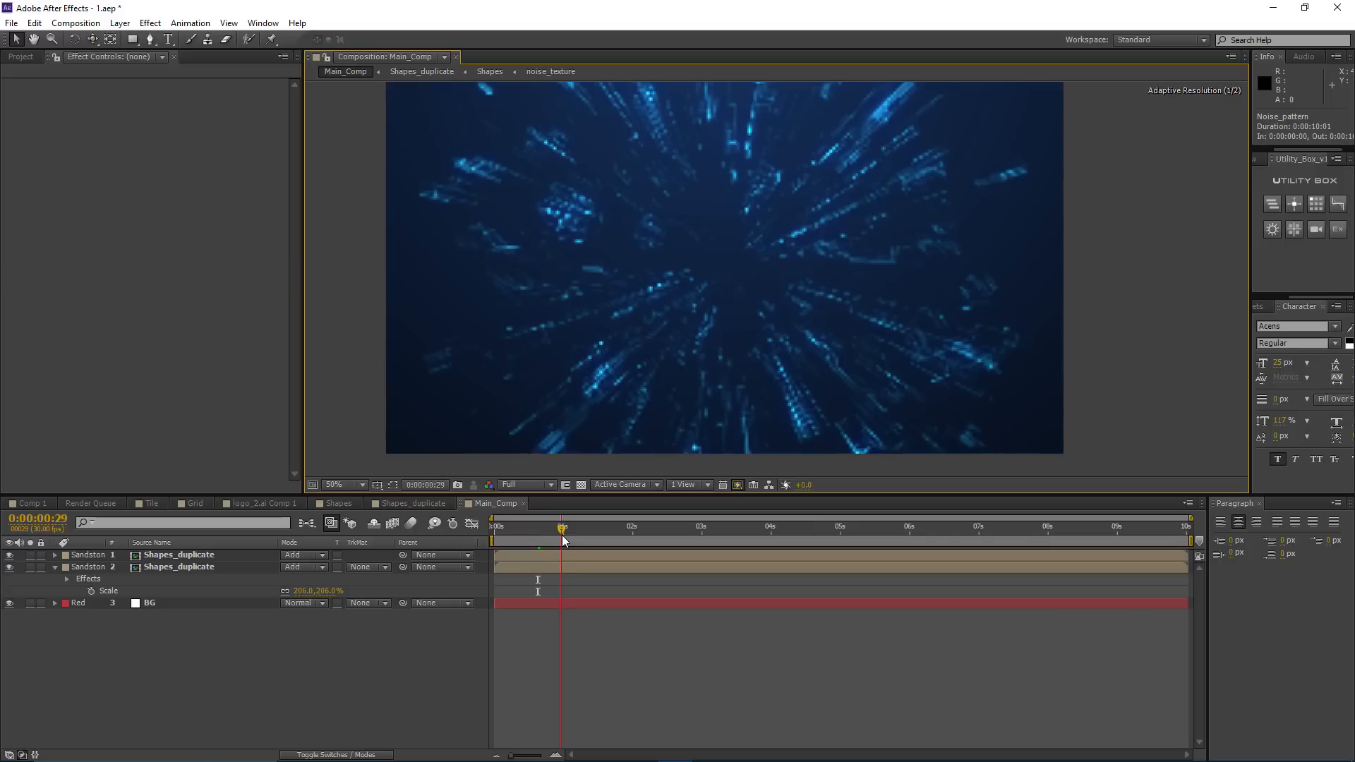
pyautogui.moveTo(672, 281); pyautogui.dragTo(657, 299)
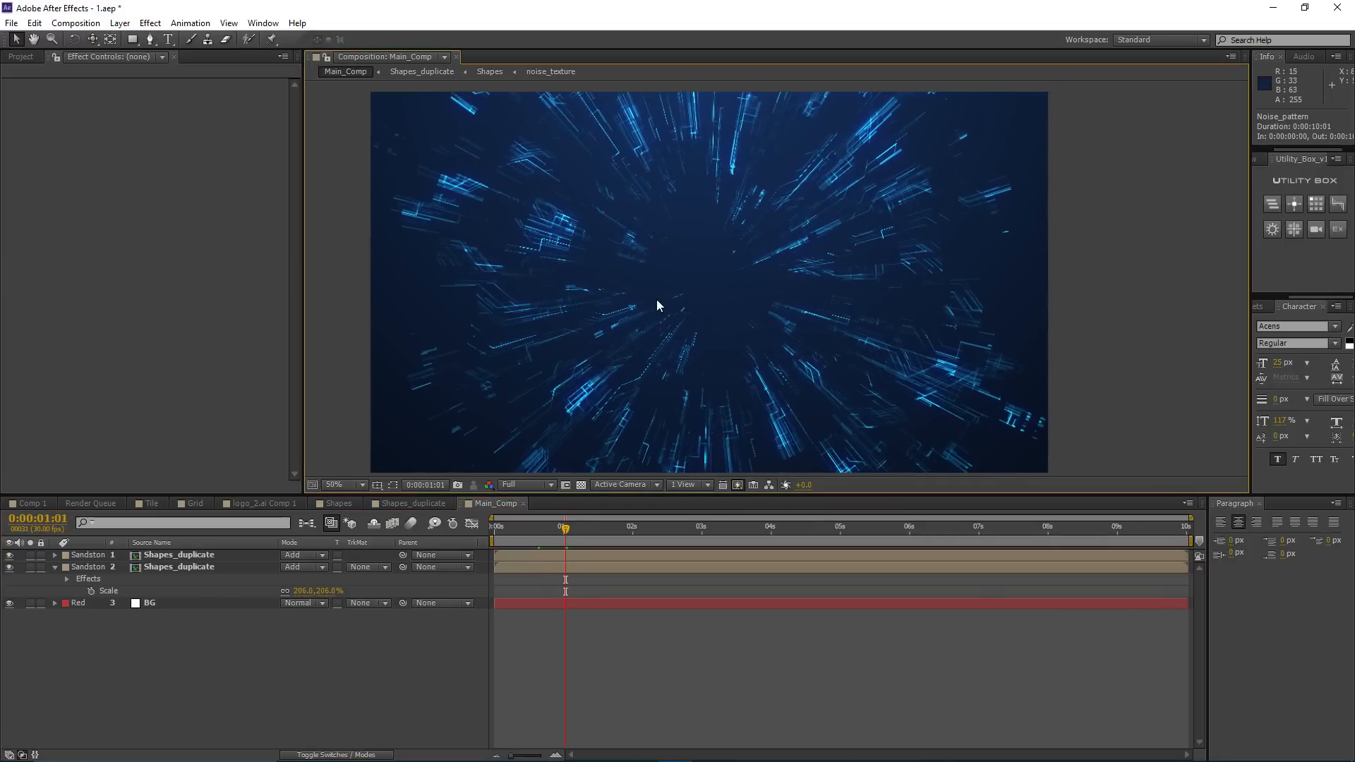
# Step: Undo the Fractal Noise brightness and scale width changes, keeping the new scale height, and return to Main_Comp
pyautogui.hotkey('ctrl', 'z')
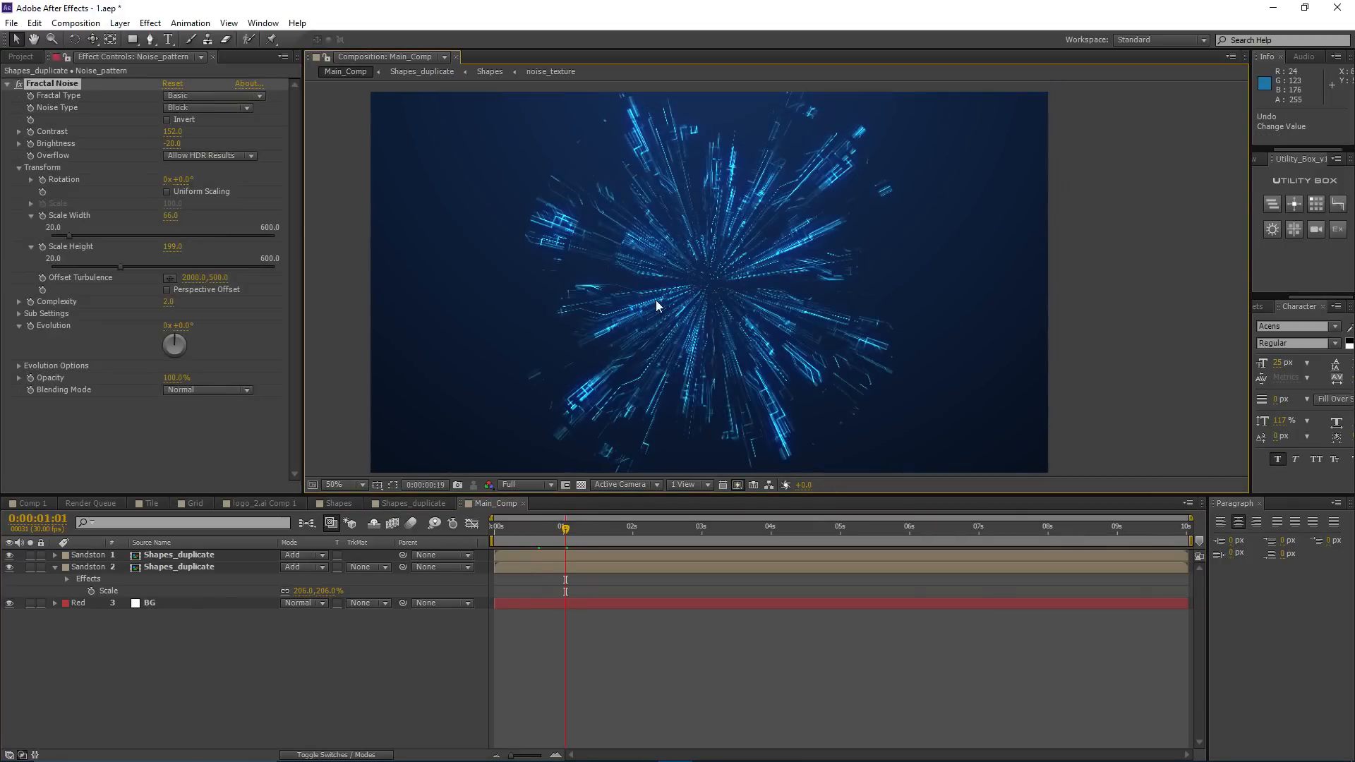
pyautogui.hotkey('ctrl', 'z')
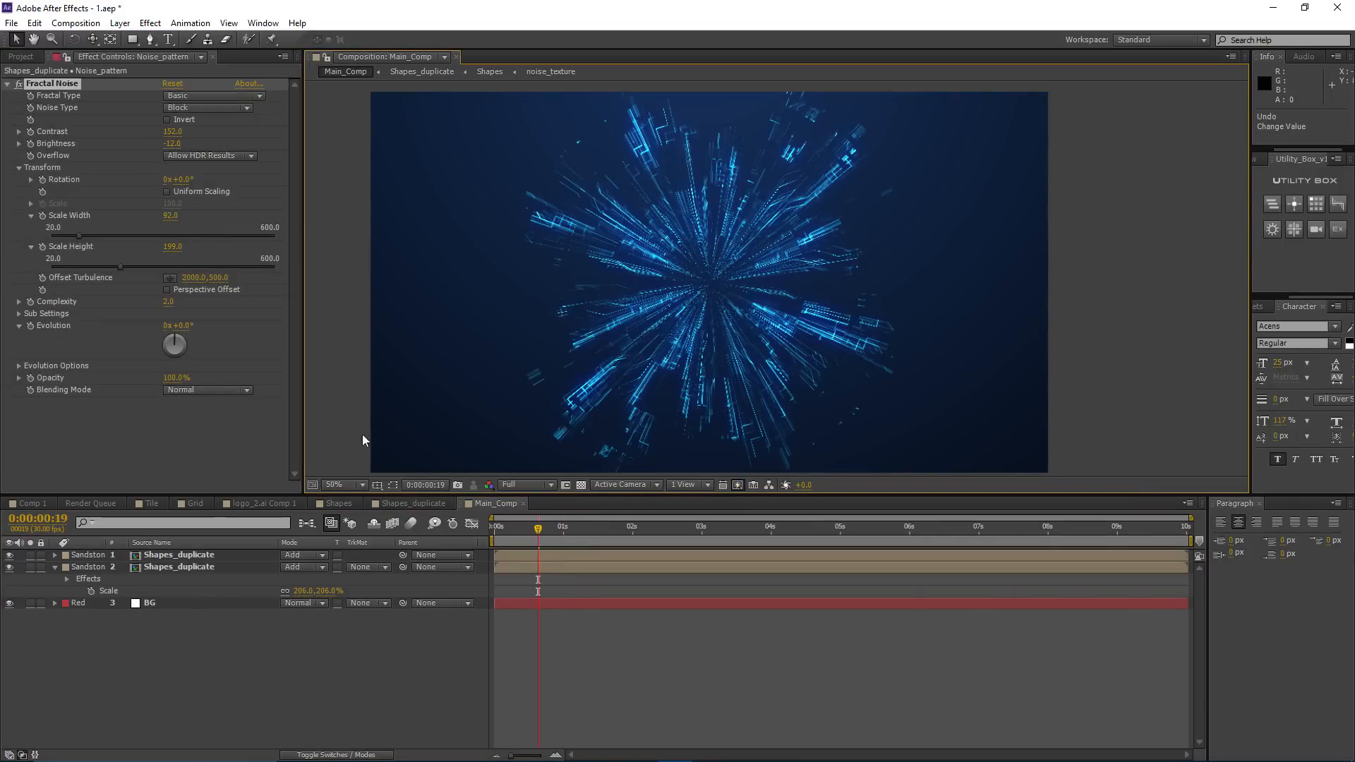
pyautogui.click(399, 507)
pyautogui.click(496, 504)
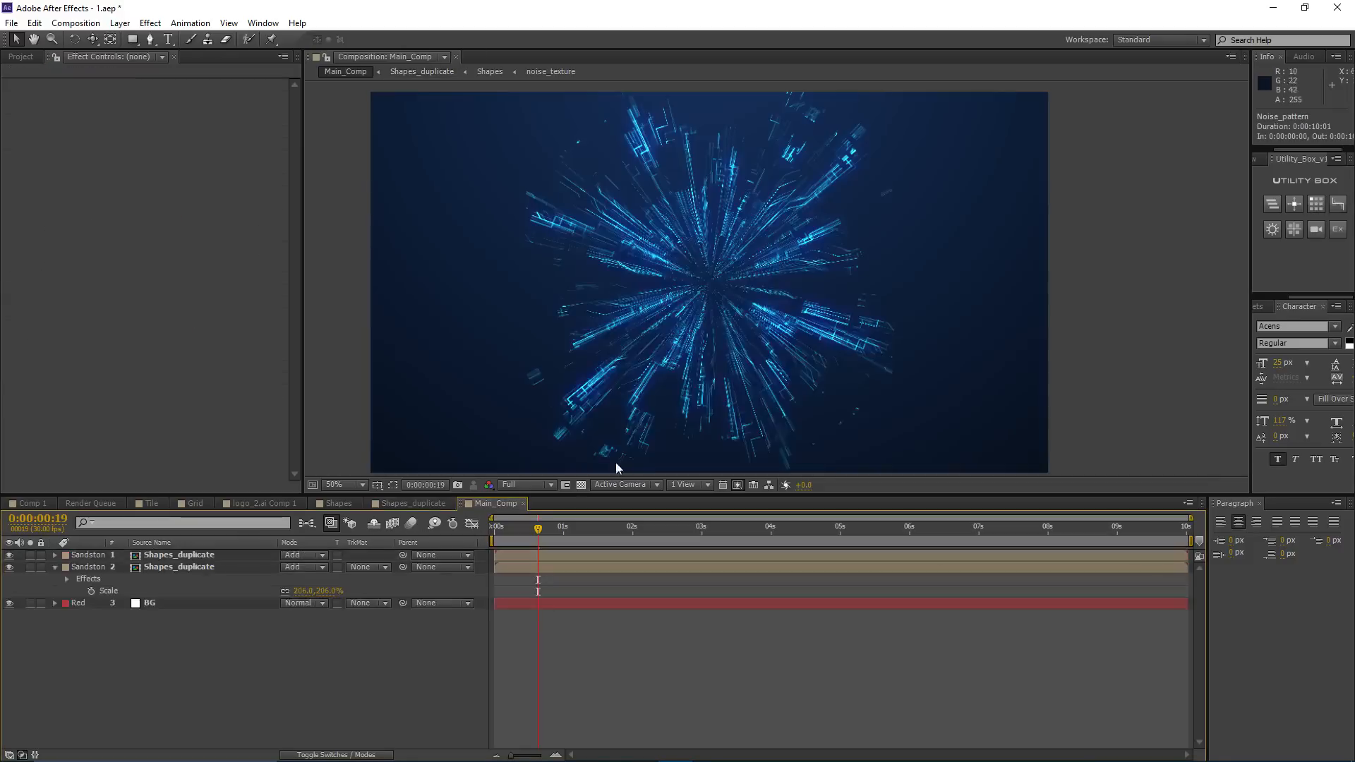
# Step: Scrub Main_Comp from 0:00:00:21 to about 0:00:01:04 to review how the line burst spreads
pyautogui.click(542, 528)
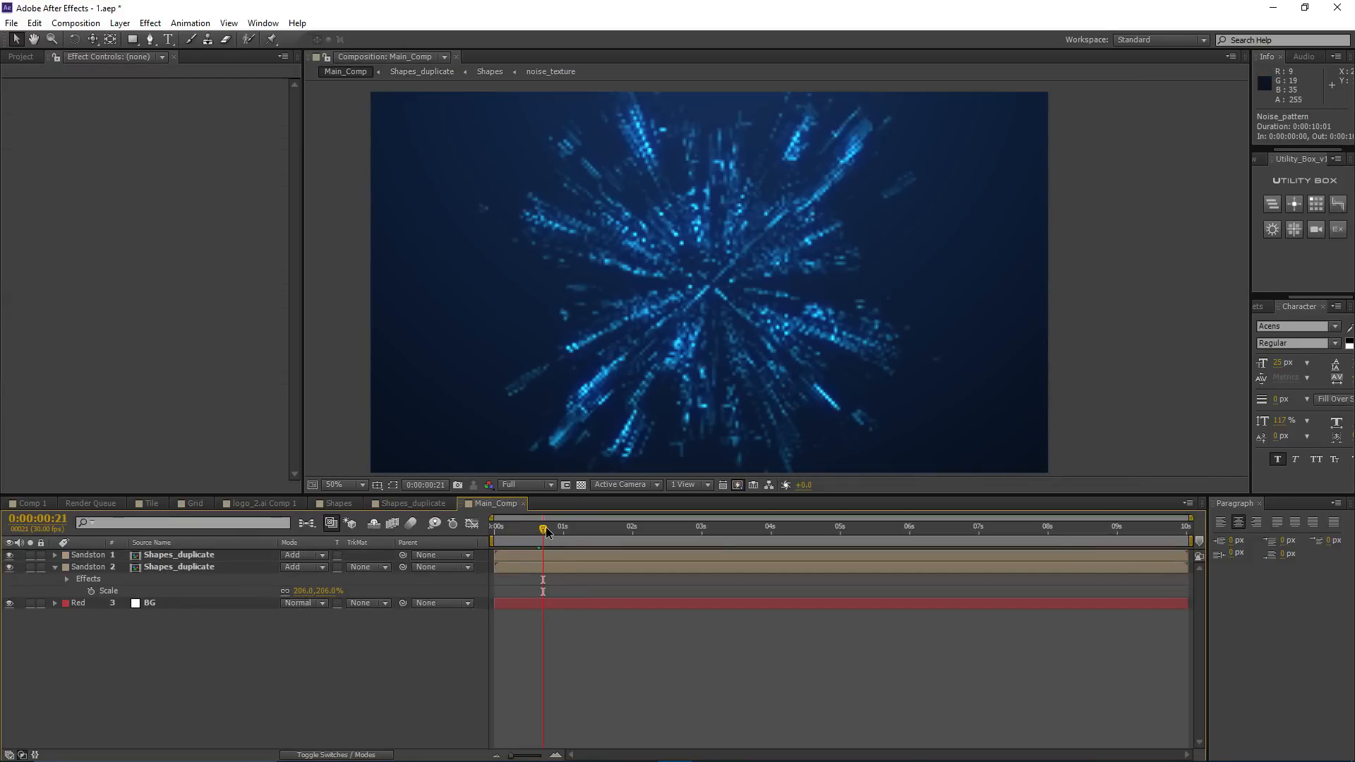
pyautogui.click(556, 537)
pyautogui.click(571, 535)
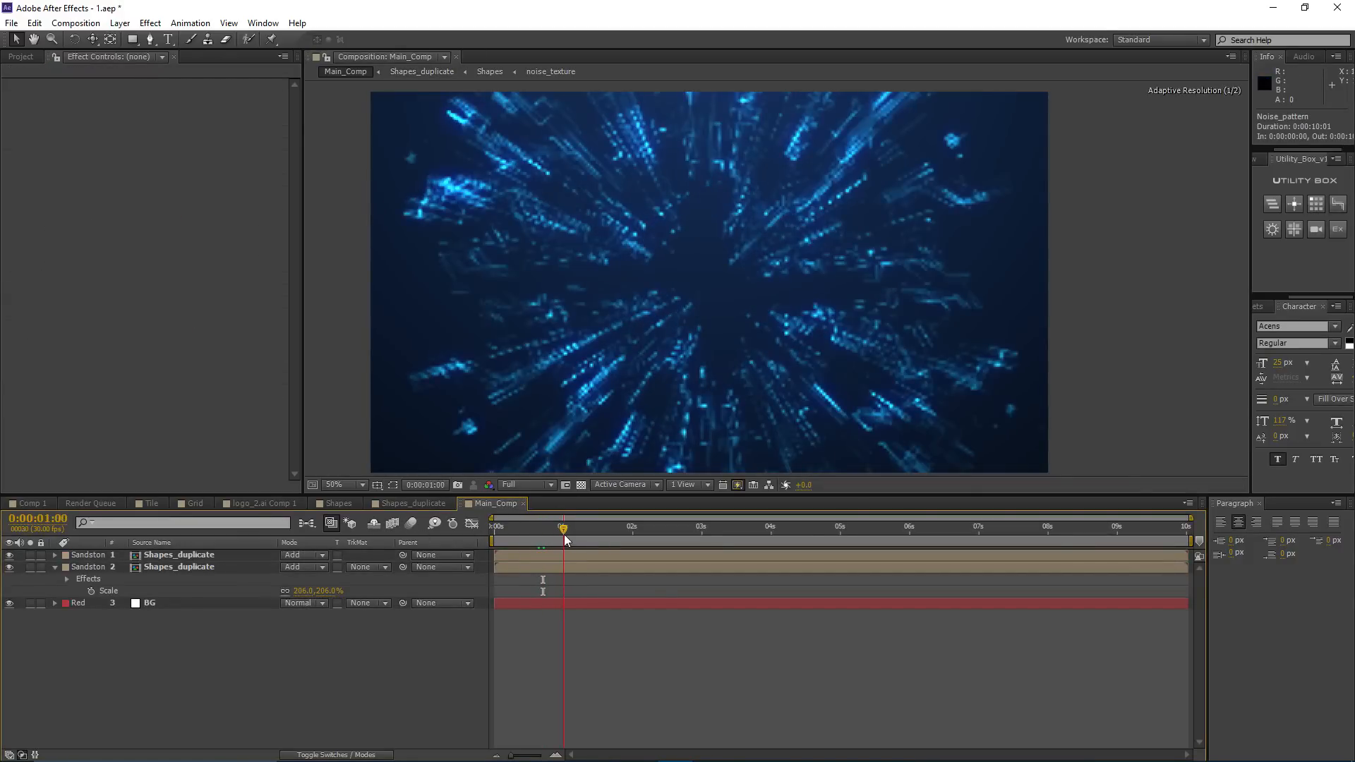
pyautogui.moveTo(539, 302); pyautogui.dragTo(569, 278)
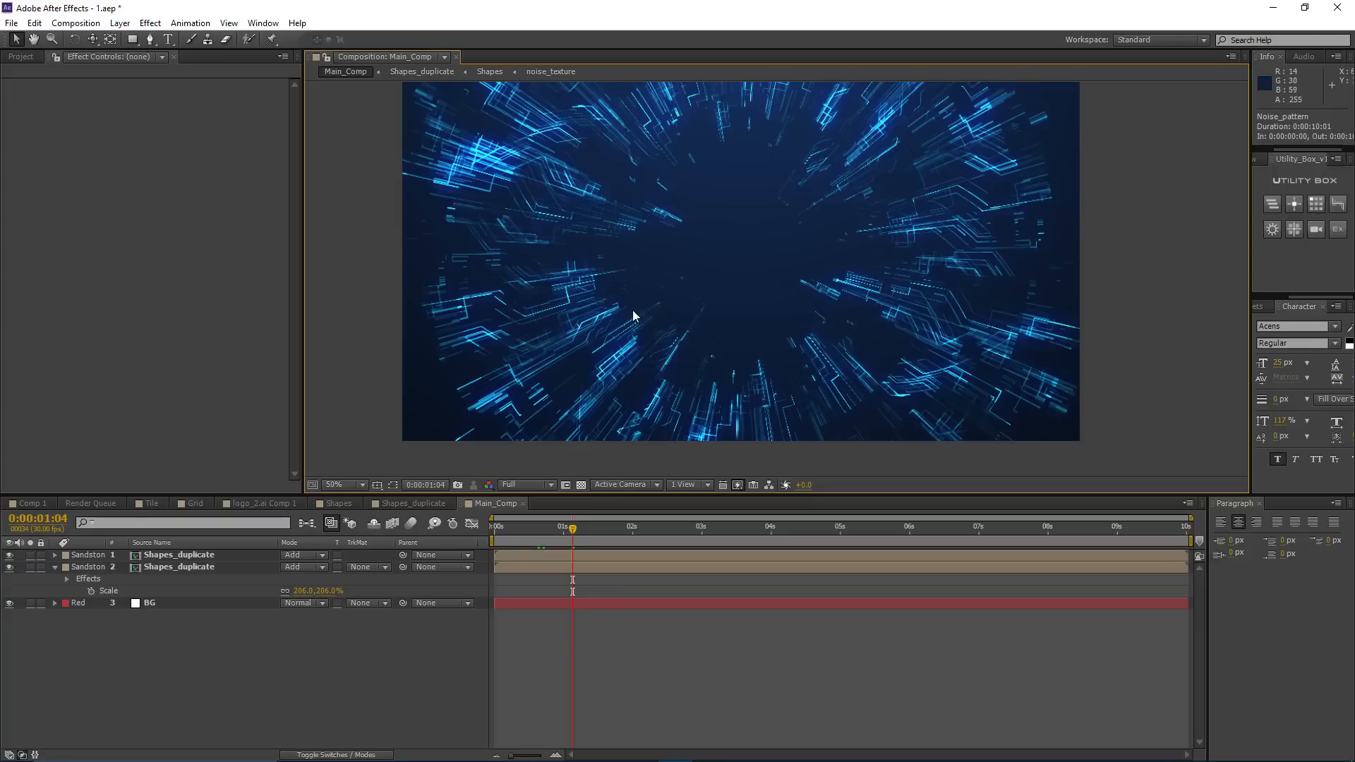
pyautogui.moveTo(633, 311); pyautogui.dragTo(605, 313)
pyautogui.moveTo(575, 528)
pyautogui.mouseDown()
pyautogui.moveTo(595, 528)
pyautogui.moveTo(573, 531)
pyautogui.mouseUp()
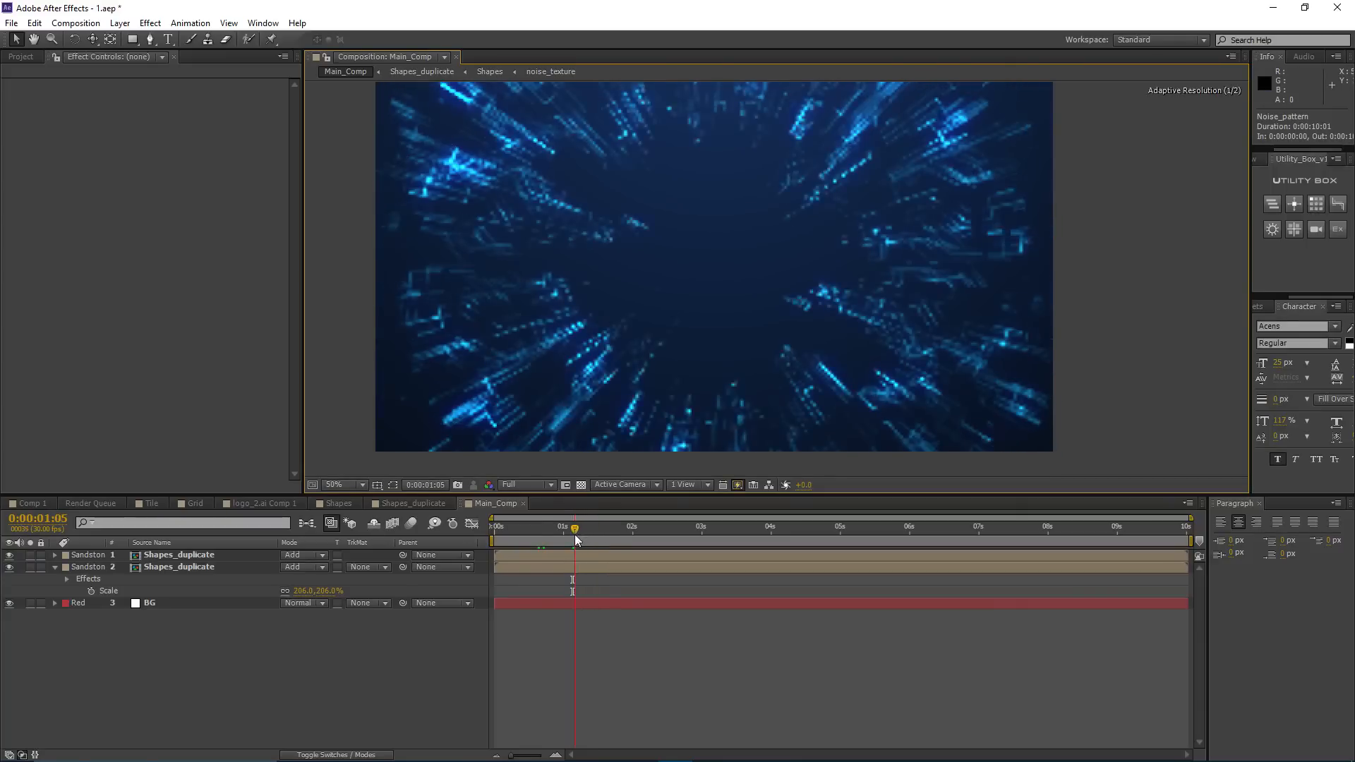
# Step: Inspect the glowing line details across the 0:00:01:04 frame in a maximized composition viewer, and restore the normal layout
pyautogui.scroll(2, 541, 281)
pyautogui.press('`')
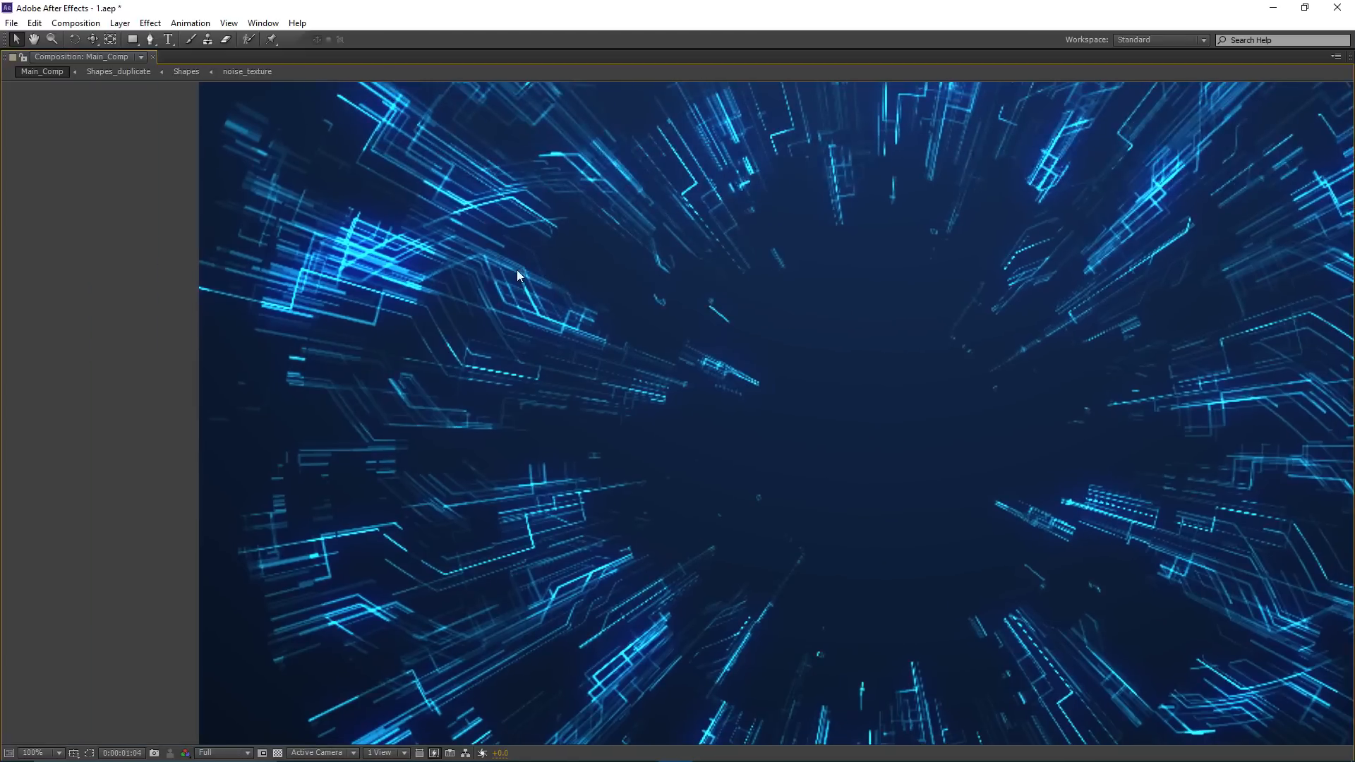
pyautogui.scroll(-2, 588, 293)
pyautogui.moveTo(588, 293); pyautogui.dragTo(456, 269)
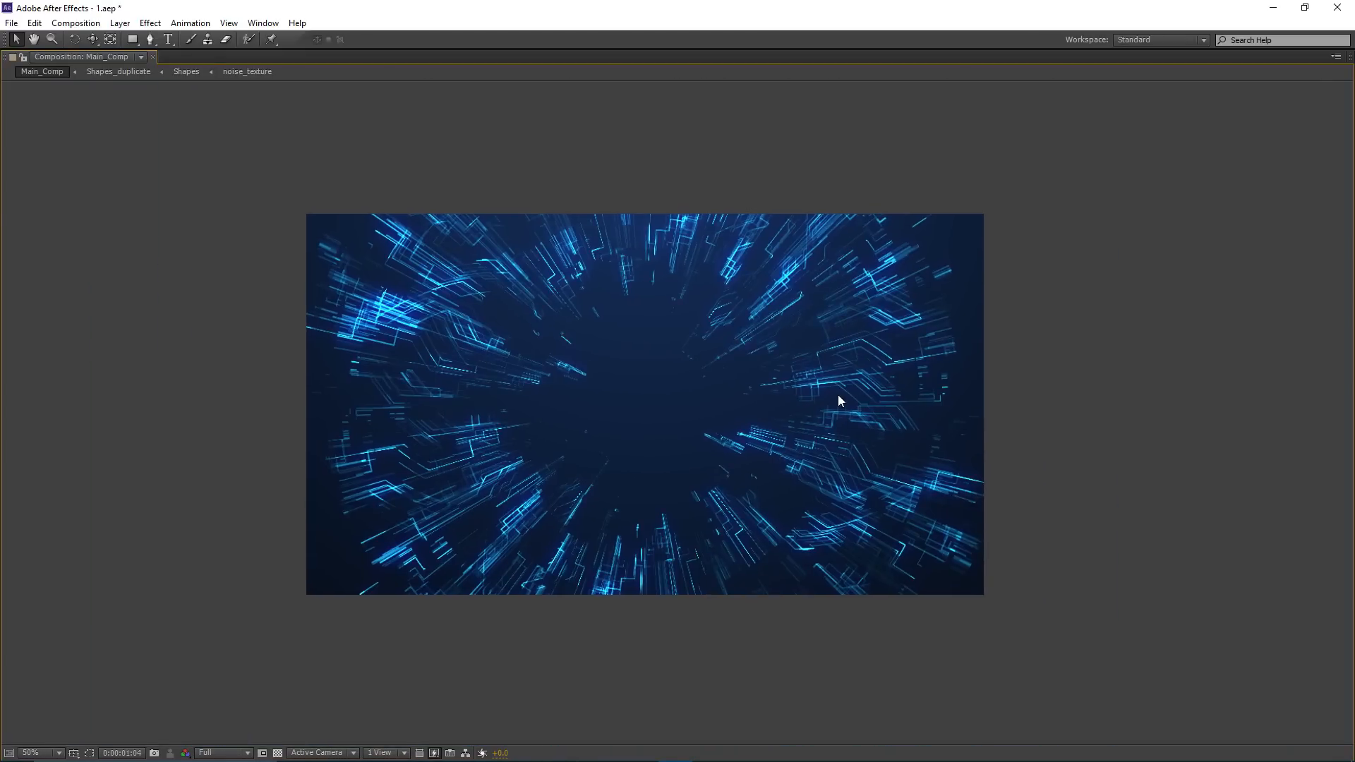
pyautogui.scroll(2, 839, 401)
pyautogui.moveTo(877, 447); pyautogui.dragTo(836, 438)
pyautogui.moveTo(598, 330); pyautogui.dragTo(883, 360)
pyautogui.moveTo(540, 335); pyautogui.dragTo(479, 406)
pyautogui.scroll(-1, 480, 404)
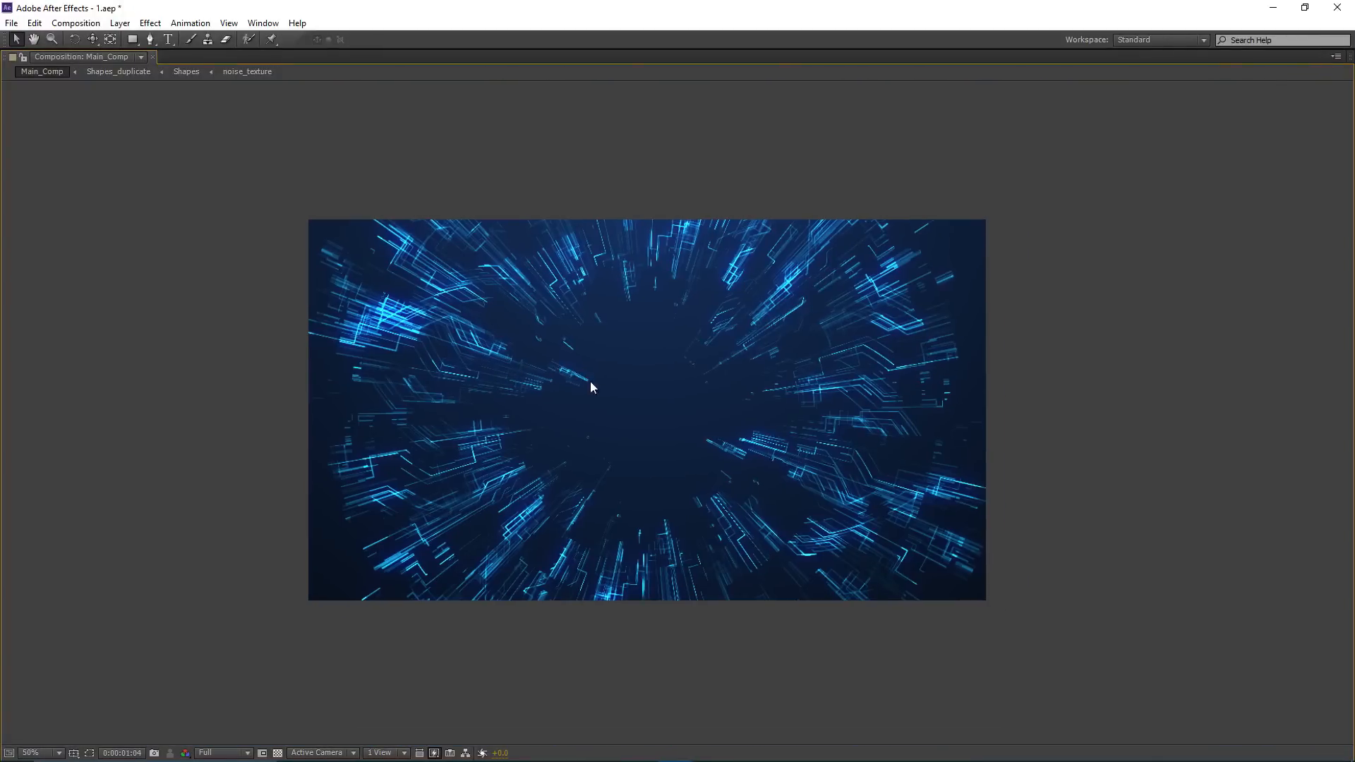
pyautogui.scroll(1, 582, 387)
pyautogui.press('`')
pyautogui.scroll(-1, 645, 337)
pyautogui.moveTo(645, 332); pyautogui.dragTo(641, 370)
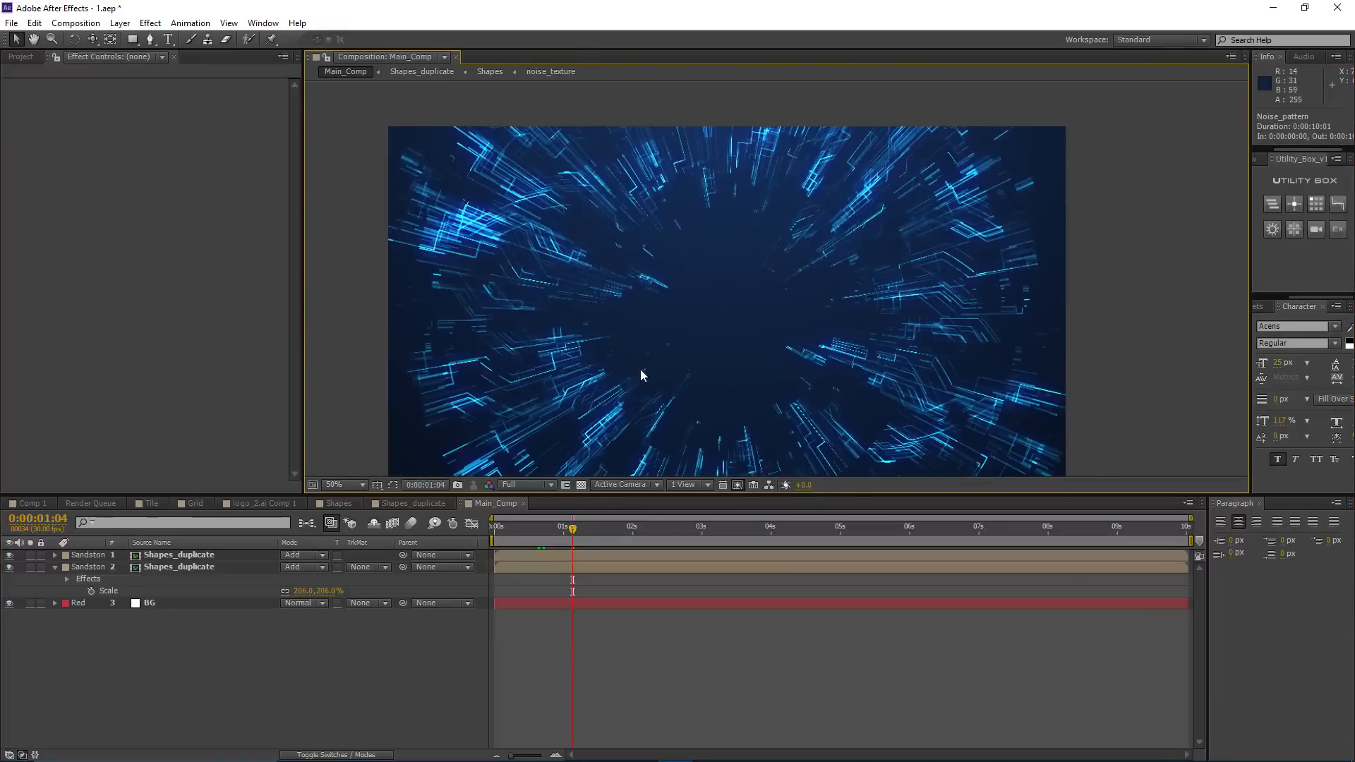
# Step: Review the full line burst in Main_Comp at 0:00:00:23
pyautogui.moveTo(574, 529); pyautogui.dragTo(548, 530)
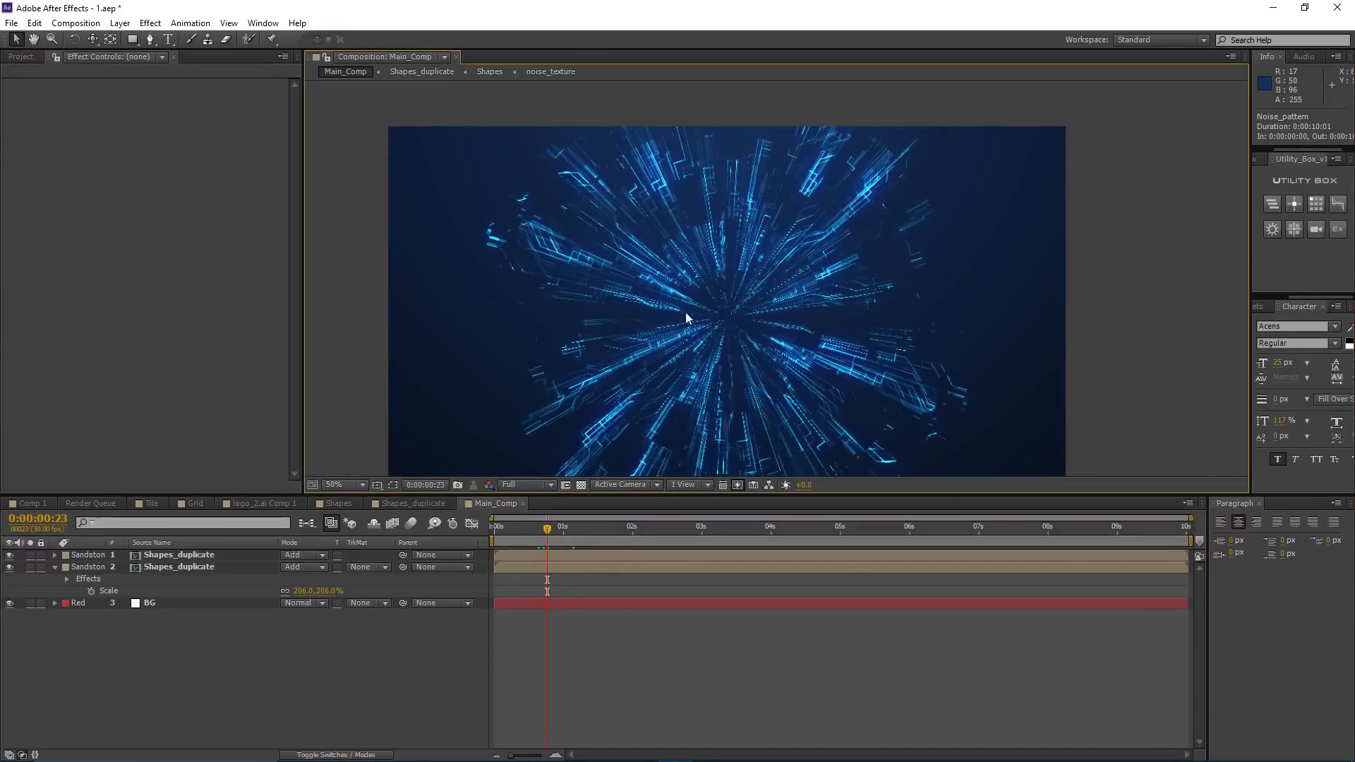
pyautogui.moveTo(690, 315); pyautogui.dragTo(664, 265)
pyautogui.click(554, 630)
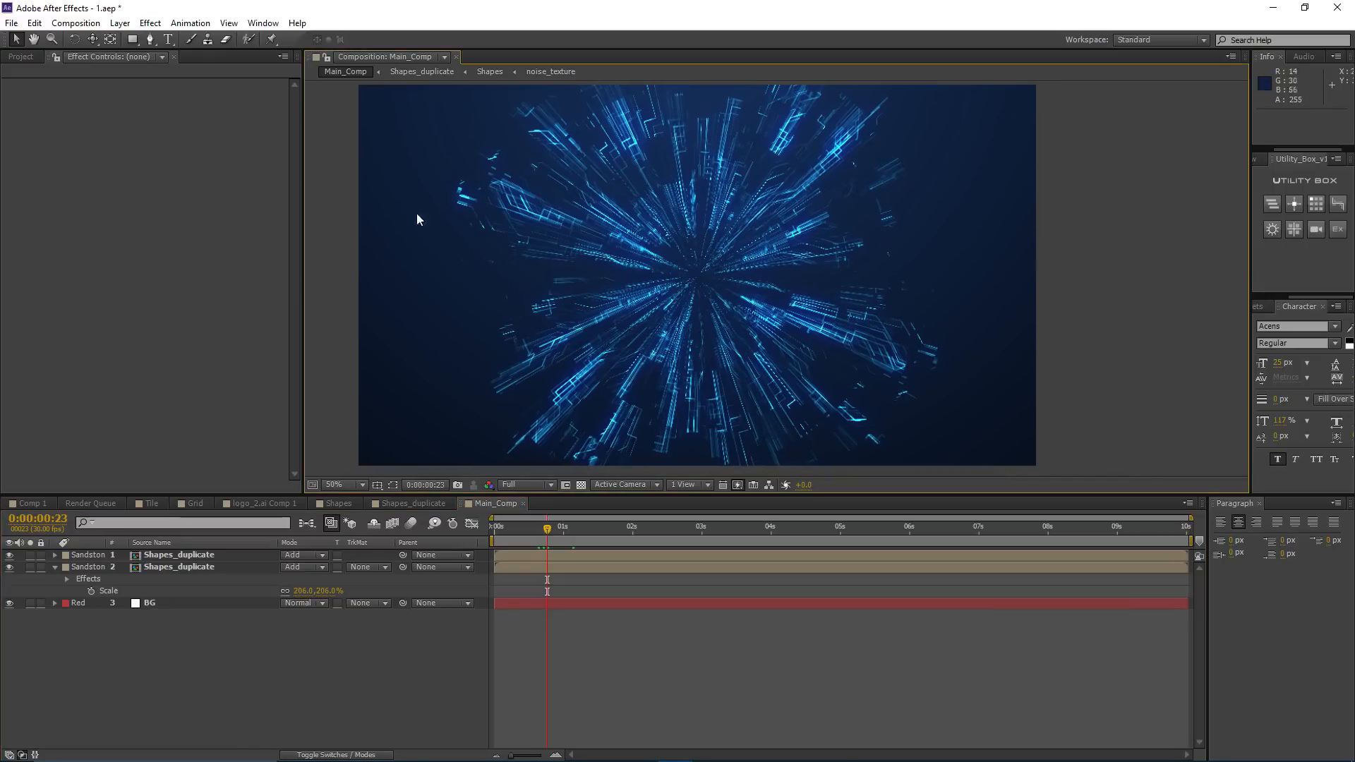
# Step: Create a new composition named Tile, 50 px wide and 50 px high
pyautogui.click(70, 23)
pyautogui.click(85, 36)
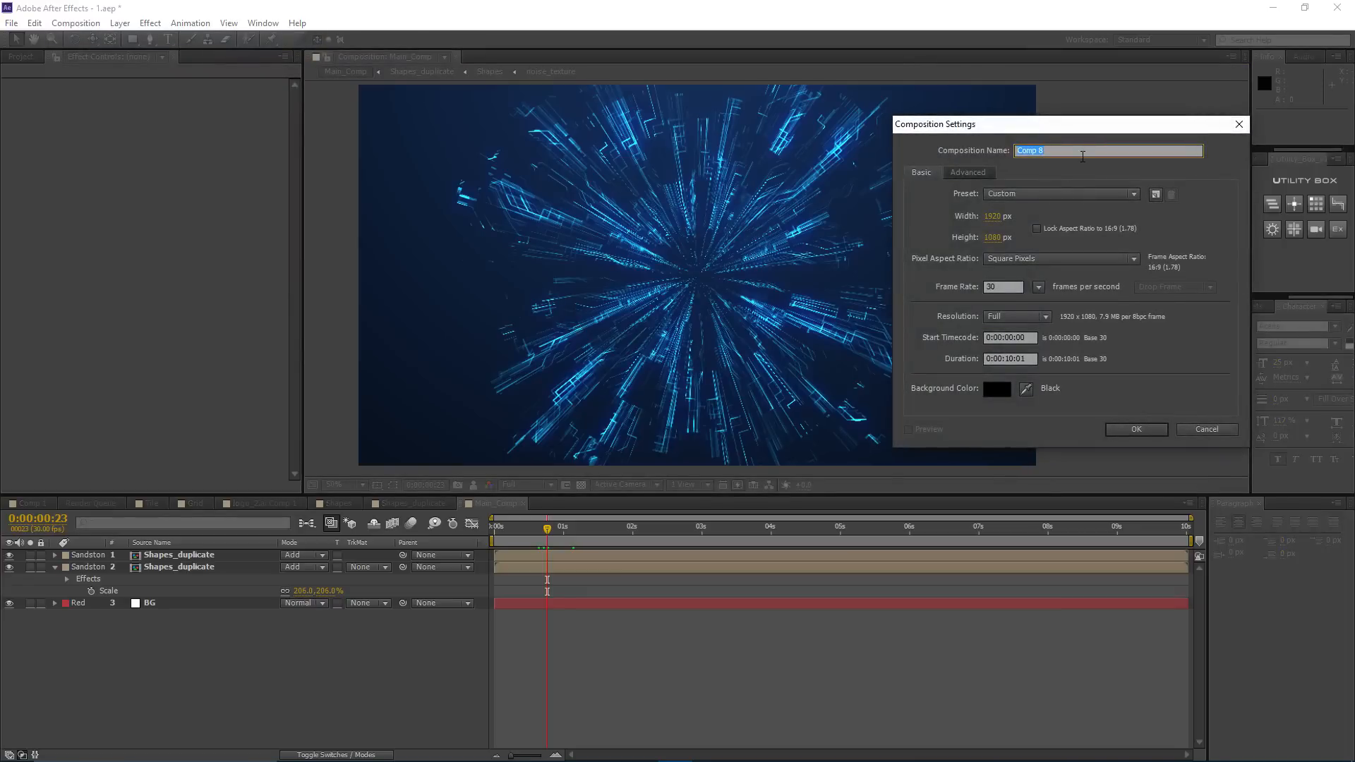
pyautogui.write('Tile')
pyautogui.press('Tab')
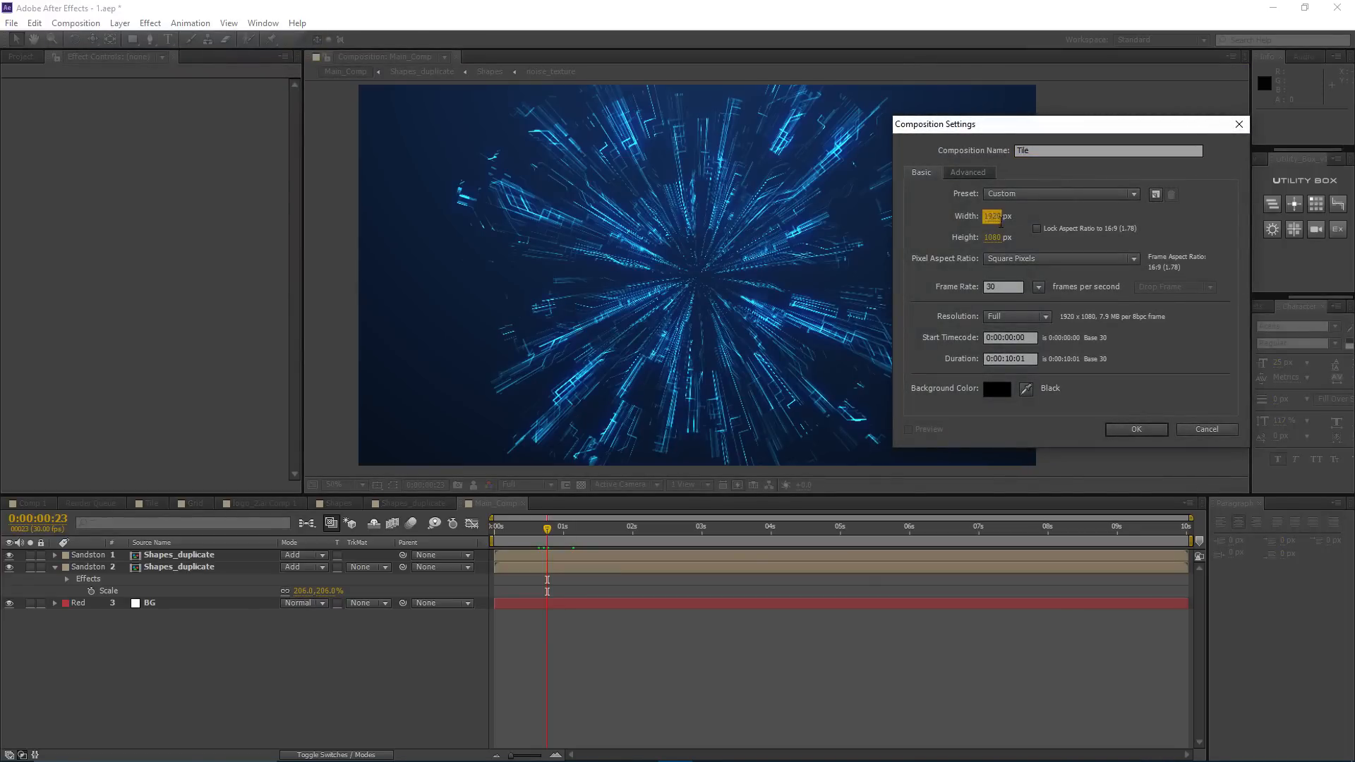
pyautogui.write('50')
pyautogui.press('Tab')
pyautogui.write('50')
pyautogui.press('Return')
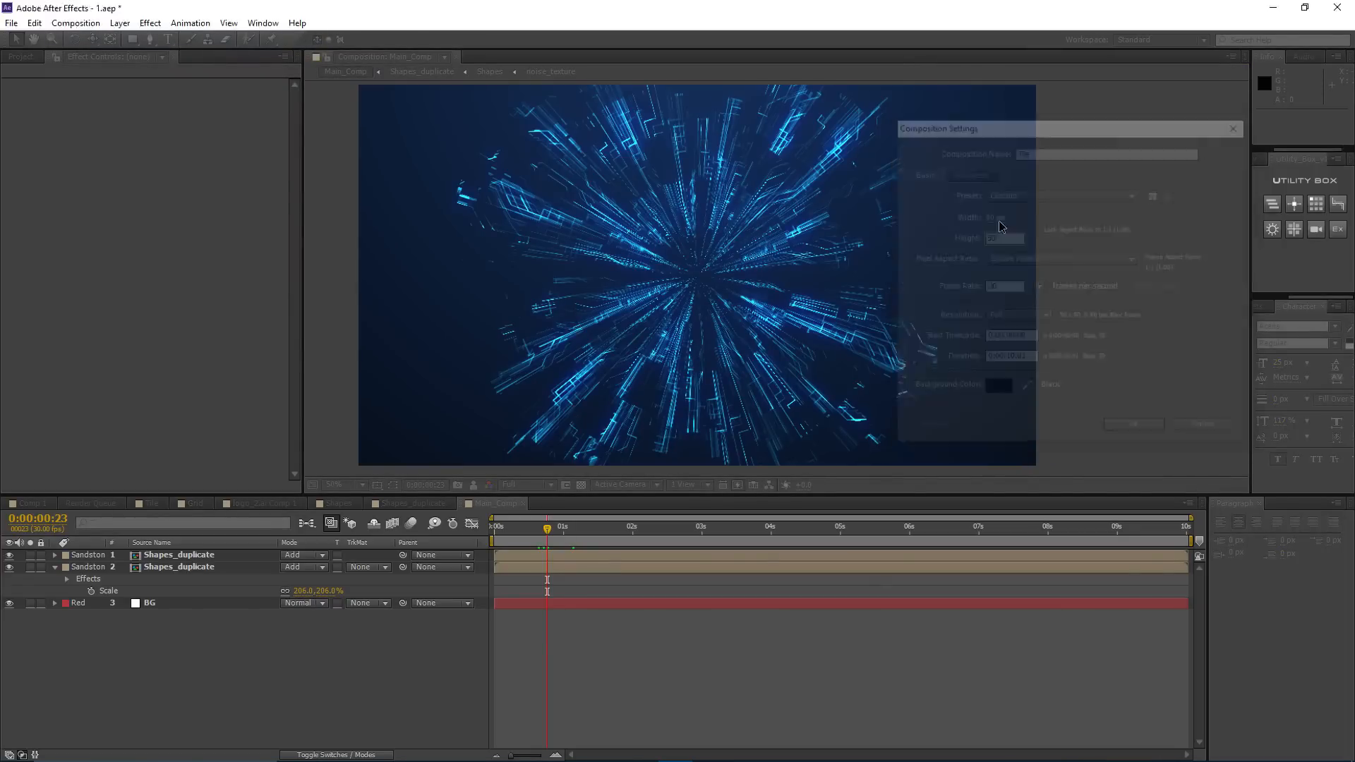
# Step: Add a white 50 x 50 px solid that fills the Tile composition
pyautogui.hotkey('ctrl', 'y')
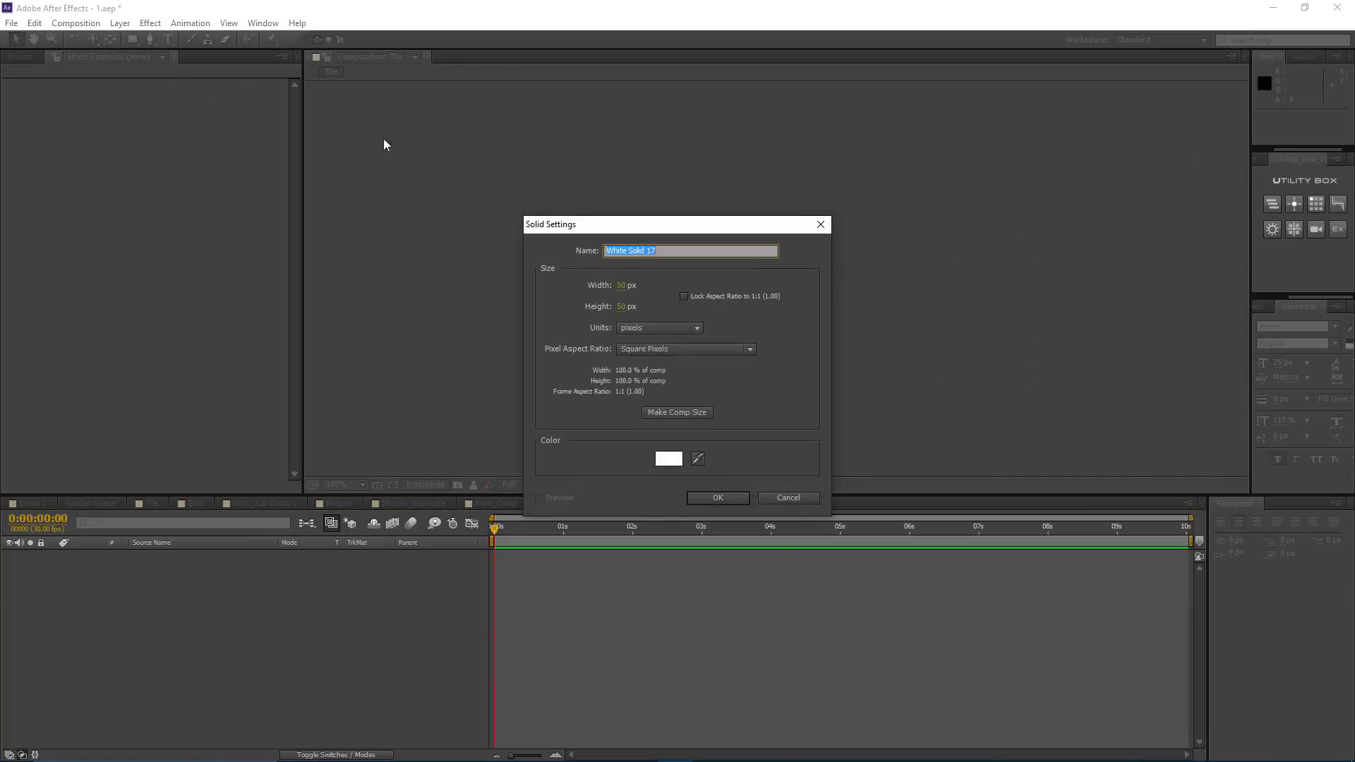
pyautogui.press('Return')
pyautogui.scroll(1, 801, 268)
pyautogui.scroll(1, 801, 269)
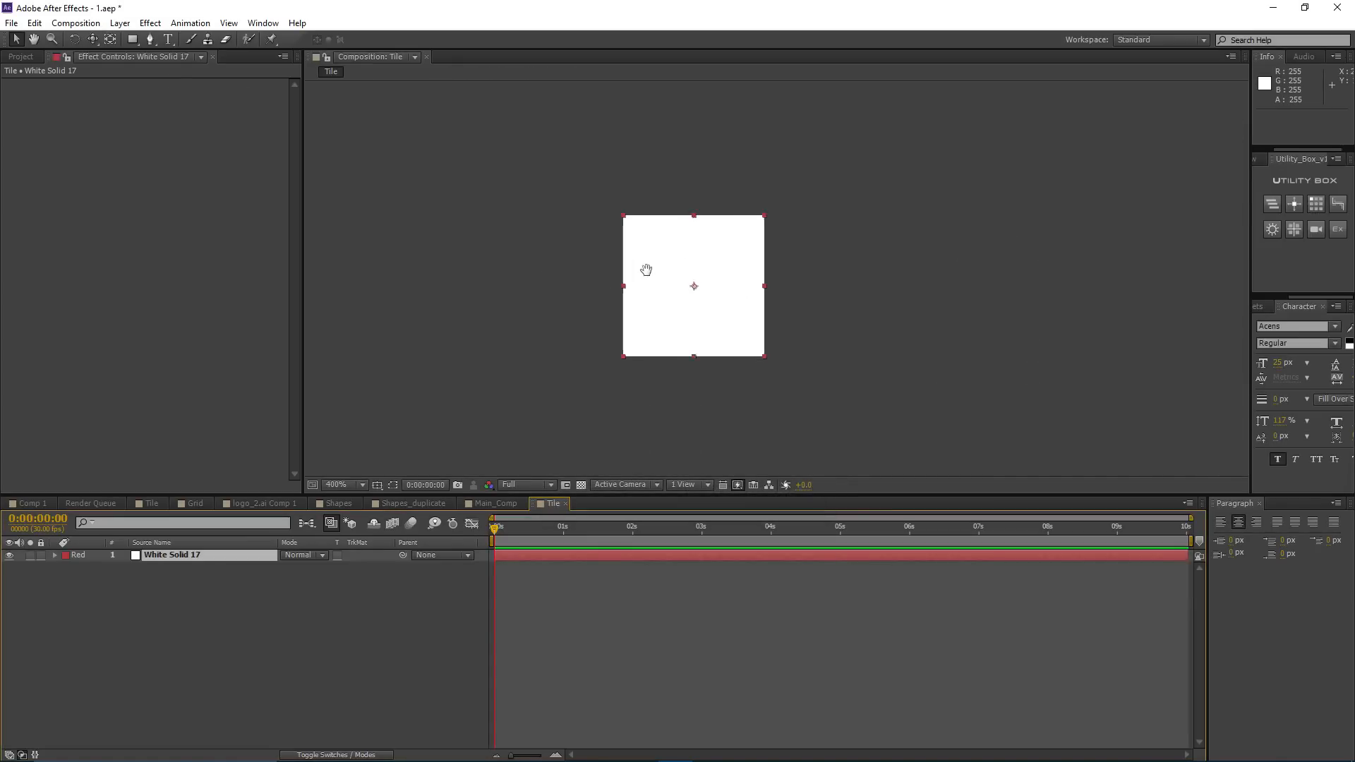
# Step: Keyframe the white solid's opacity at 100% at 0:00:00:17 and at 0% at 0:00:00:00
pyautogui.press('t')
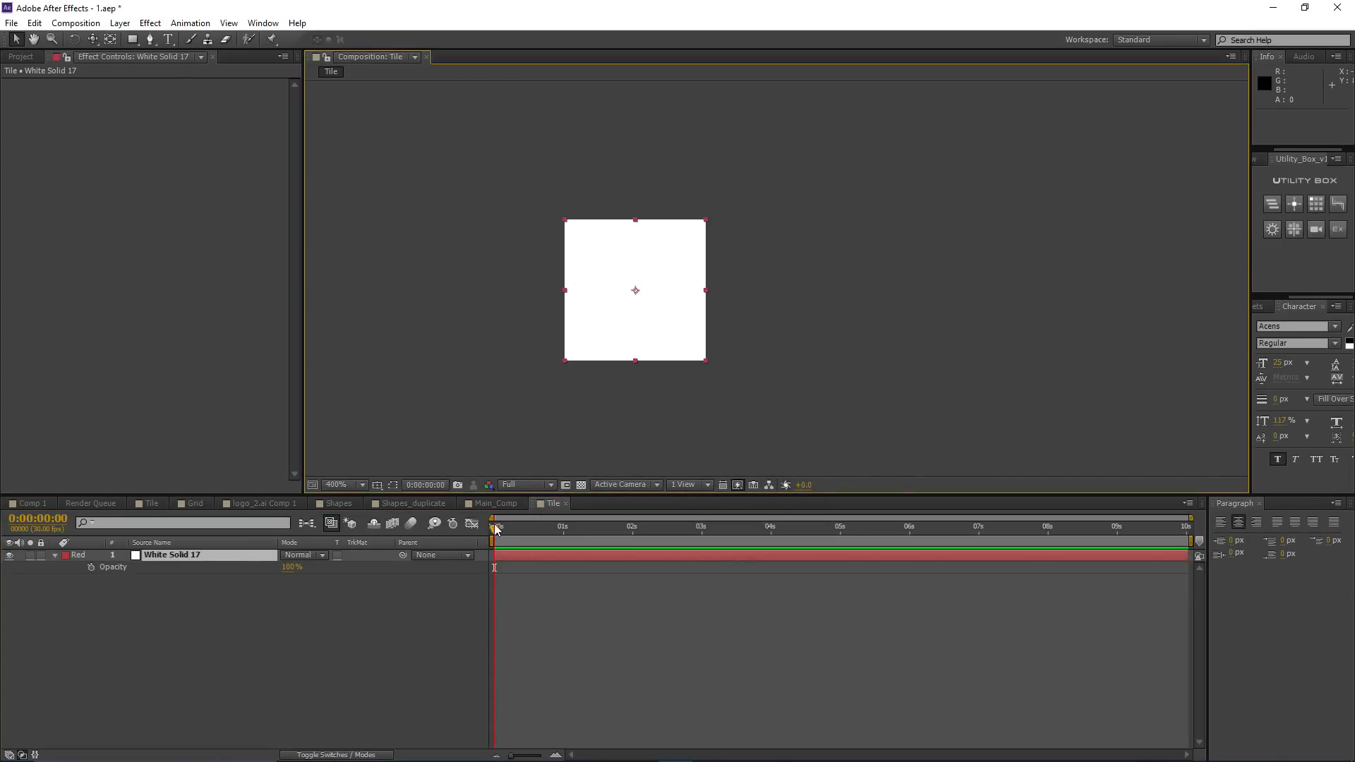
pyautogui.moveTo(494, 528); pyautogui.dragTo(448, 542)
pyautogui.click(92, 567)
pyautogui.click(534, 529)
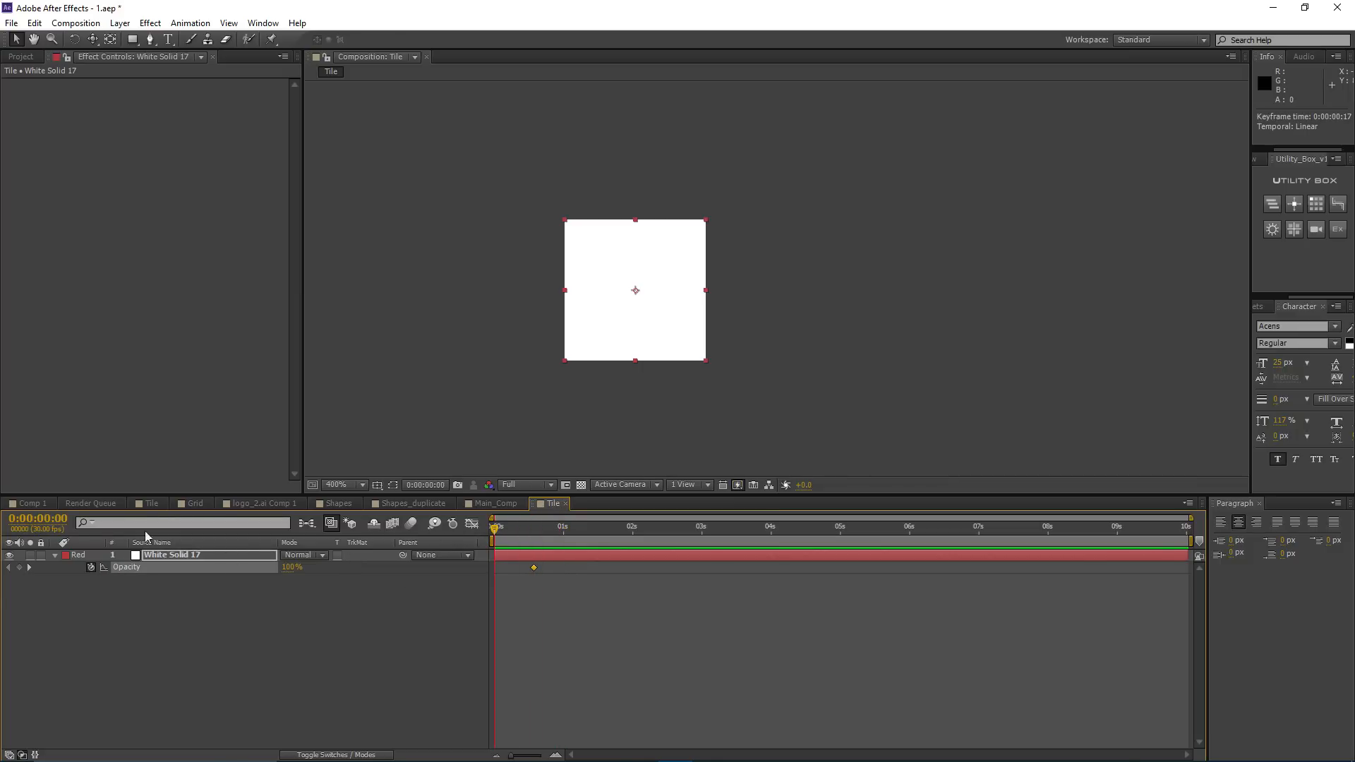
pyautogui.write('0')
pyautogui.press('Return')
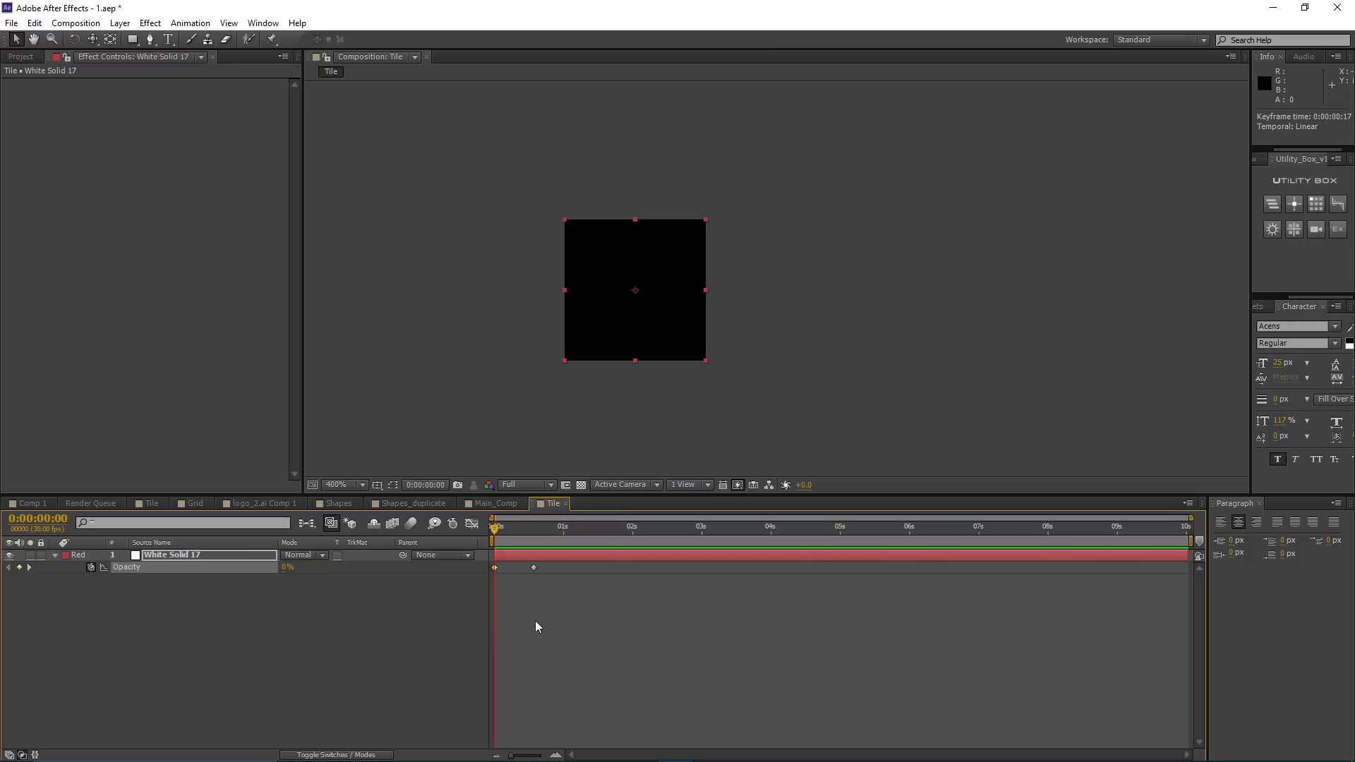
# Step: Add a 0% opacity keyframe to the white solid at about 0:00:01:18 and preview the fade
pyautogui.click(535, 620)
pyautogui.moveTo(497, 527); pyautogui.dragTo(522, 555)
pyautogui.click(289, 567)
pyautogui.write('0')
pyautogui.press('Return')
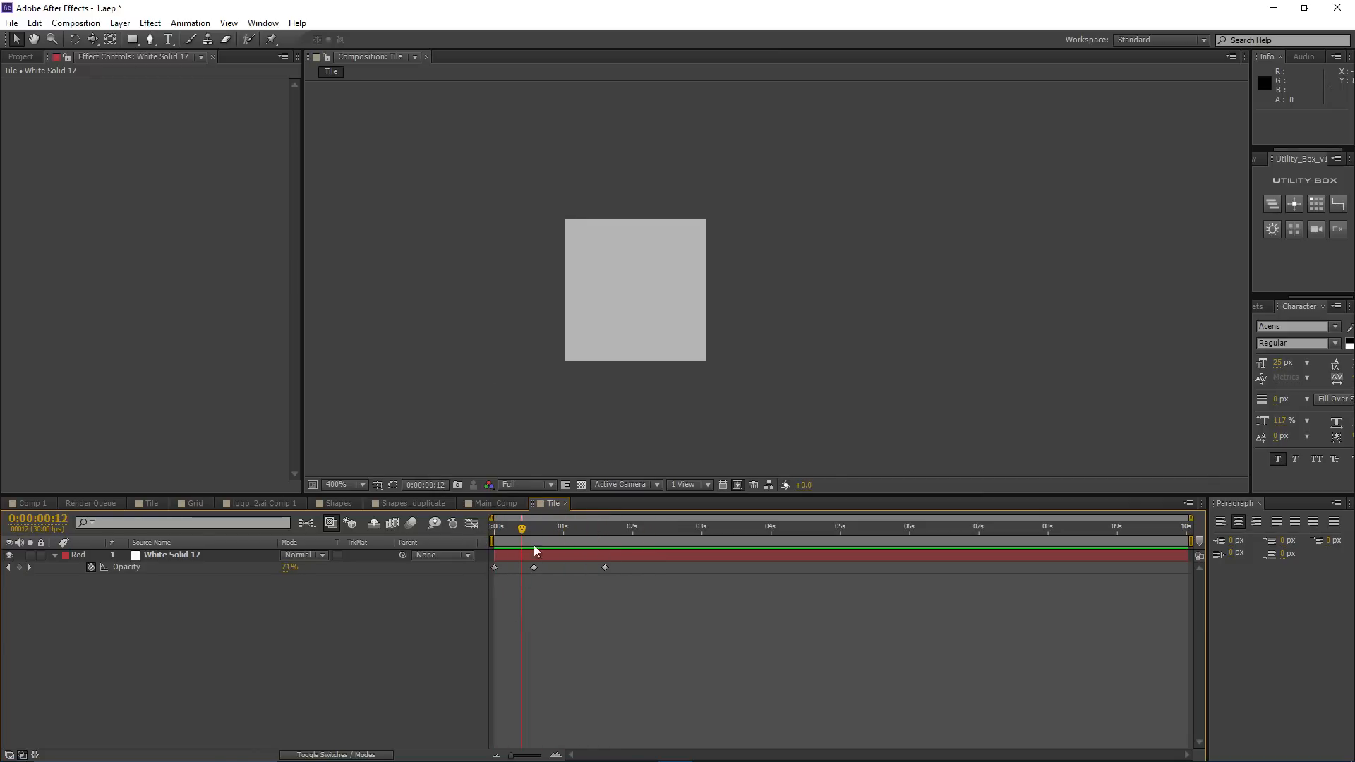
pyautogui.click(75, 23)
pyautogui.click(99, 39)
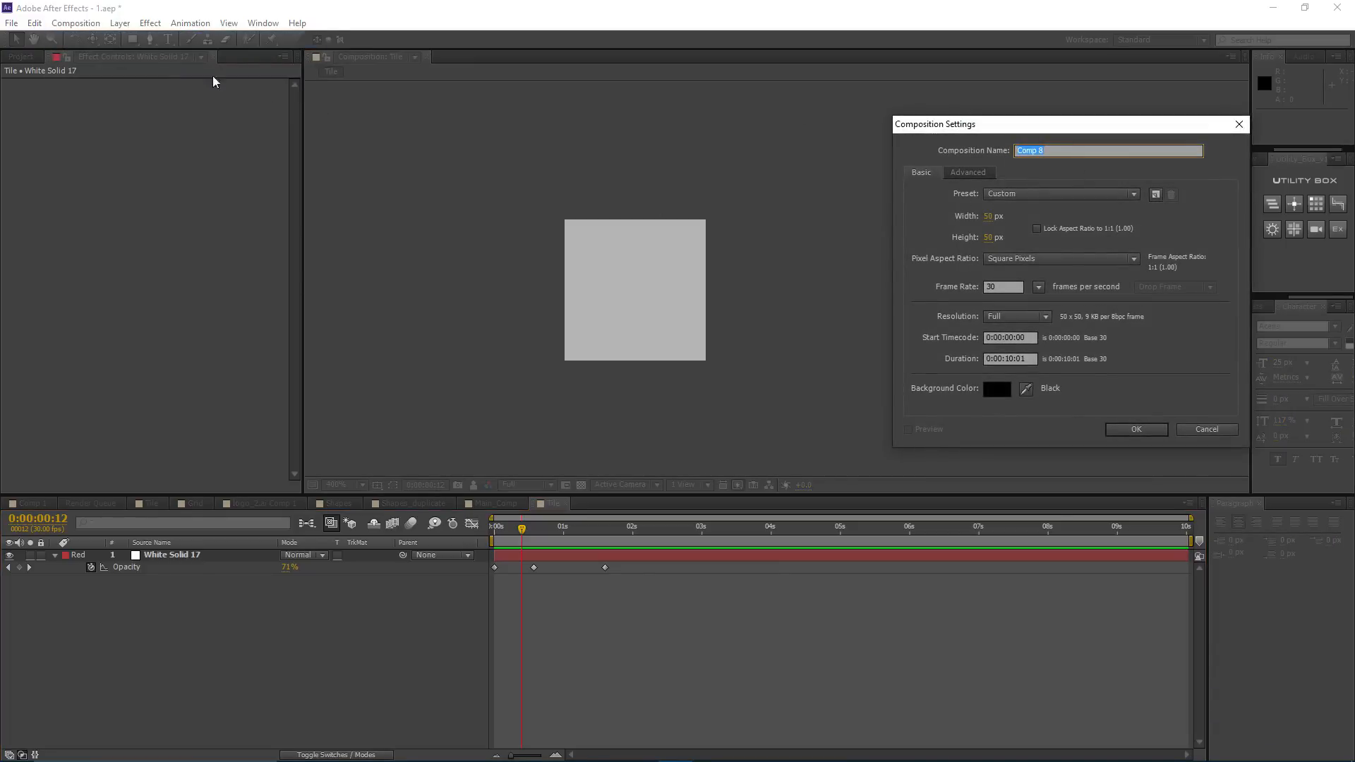
pyautogui.press('Escape')
# Step: Create a new composition named Strand, 50 px wide and 1000 px high
pyautogui.click(76, 23)
pyautogui.click(98, 39)
pyautogui.write('Strand')
pyautogui.click(989, 238)
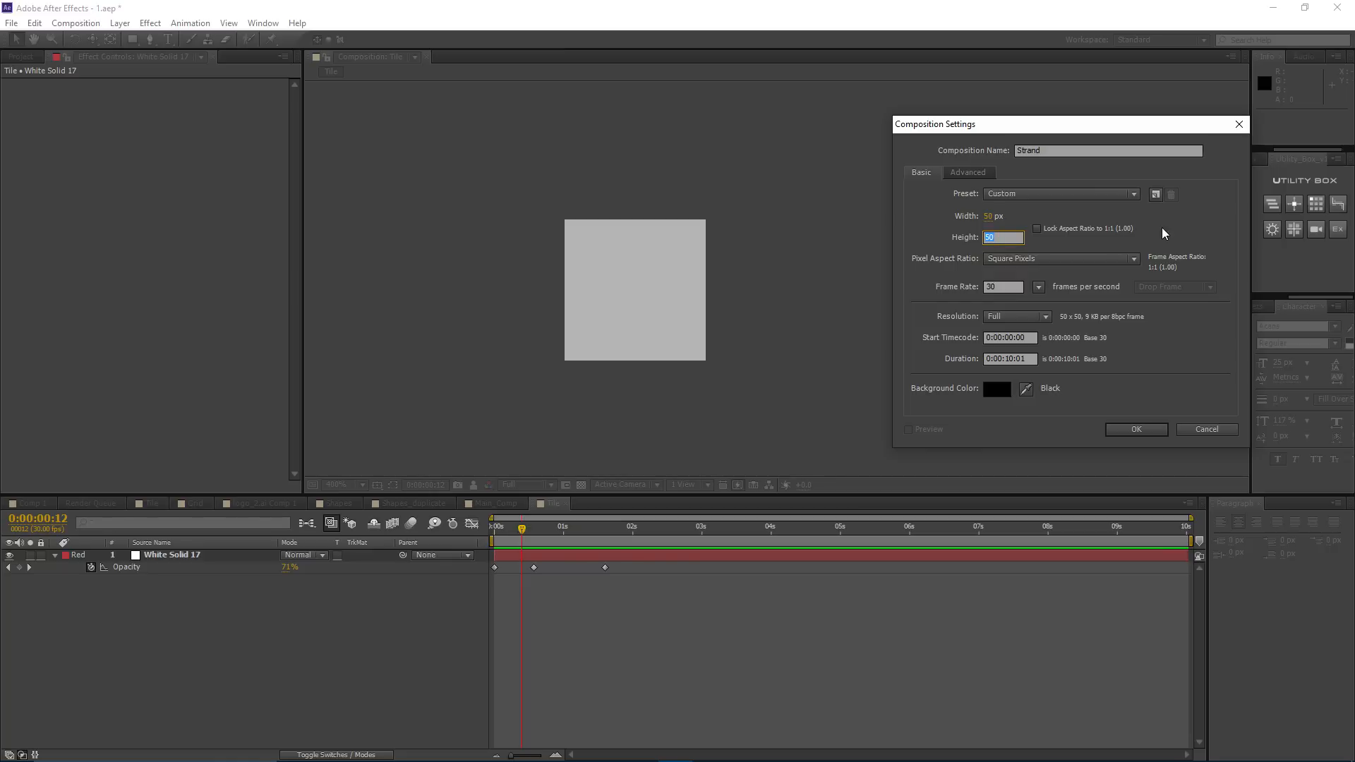
pyautogui.write('1000')
pyautogui.click(1137, 428)
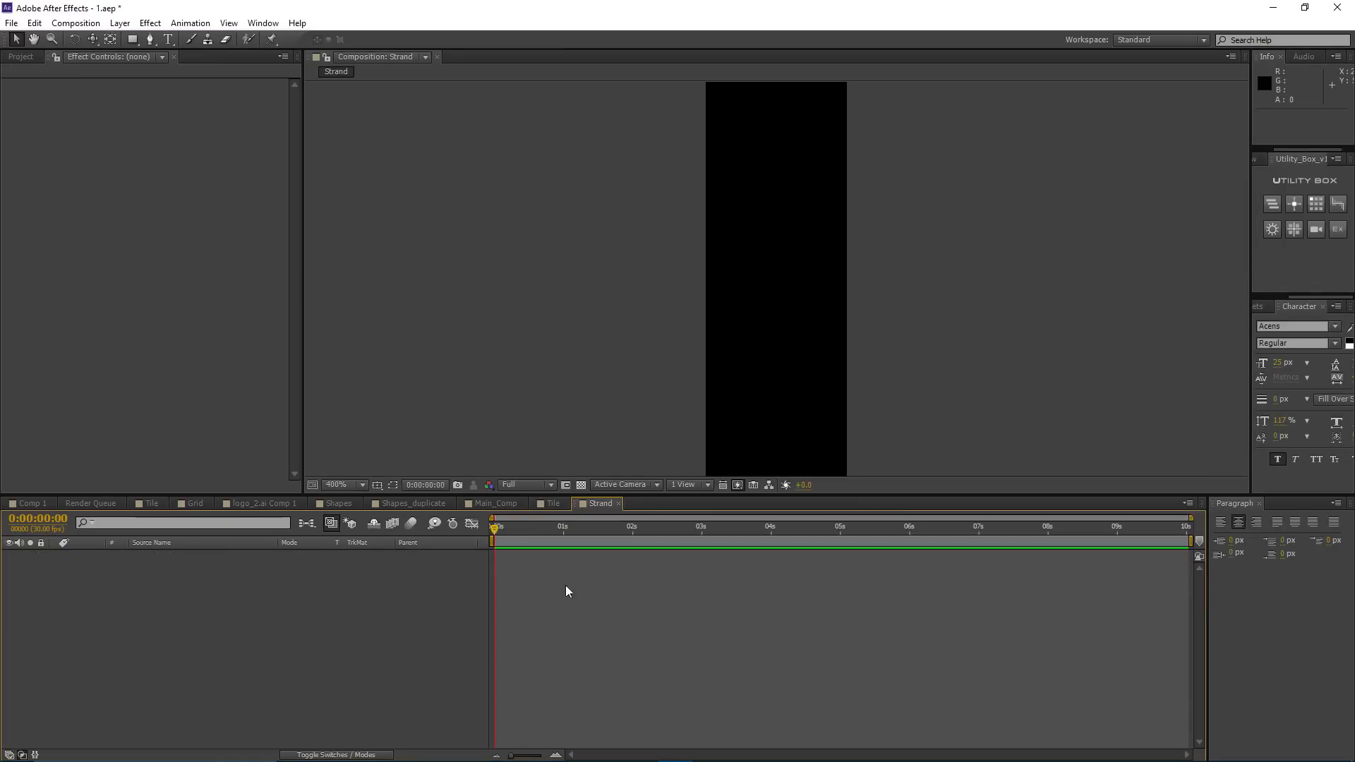
# Step: Add the new 50 x 50 Tile composition as a layer in Strand
pyautogui.scroll(-4, 731, 281)
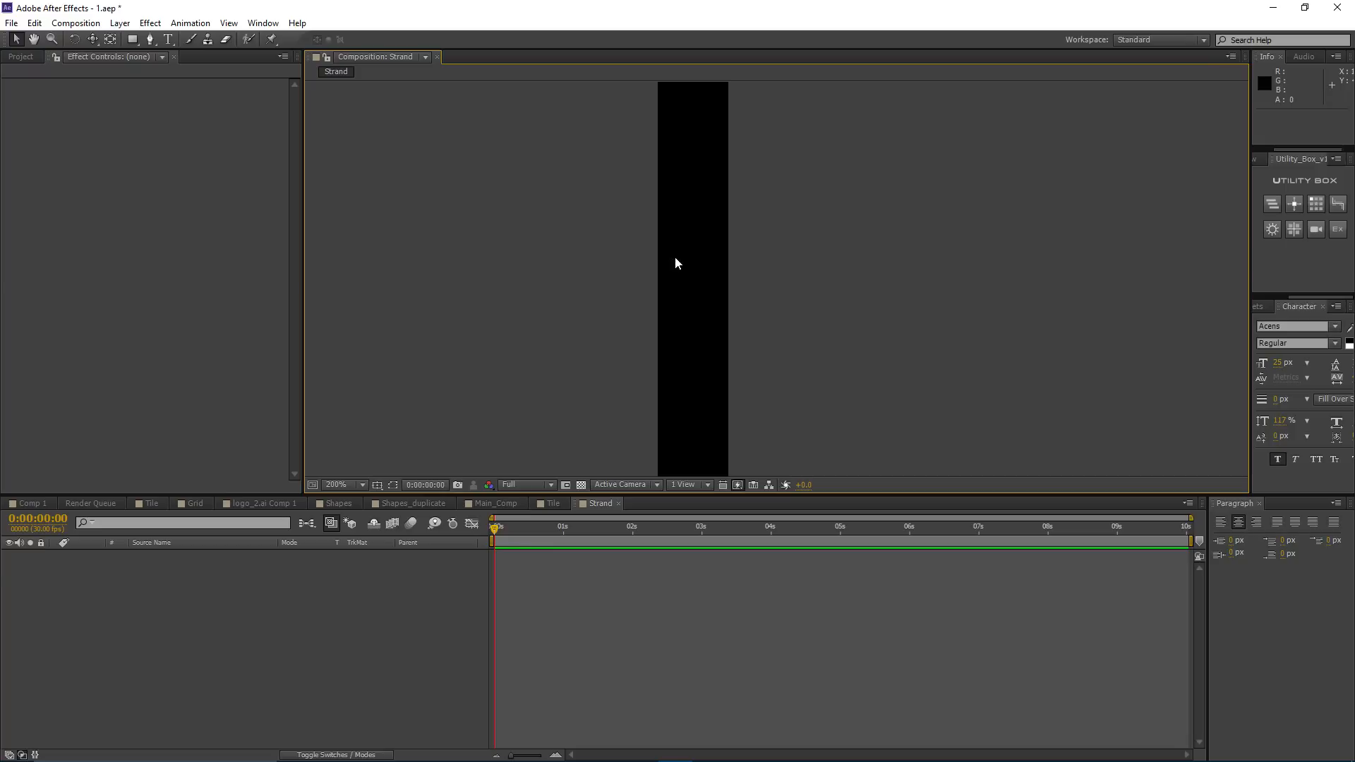
pyautogui.click(20, 56)
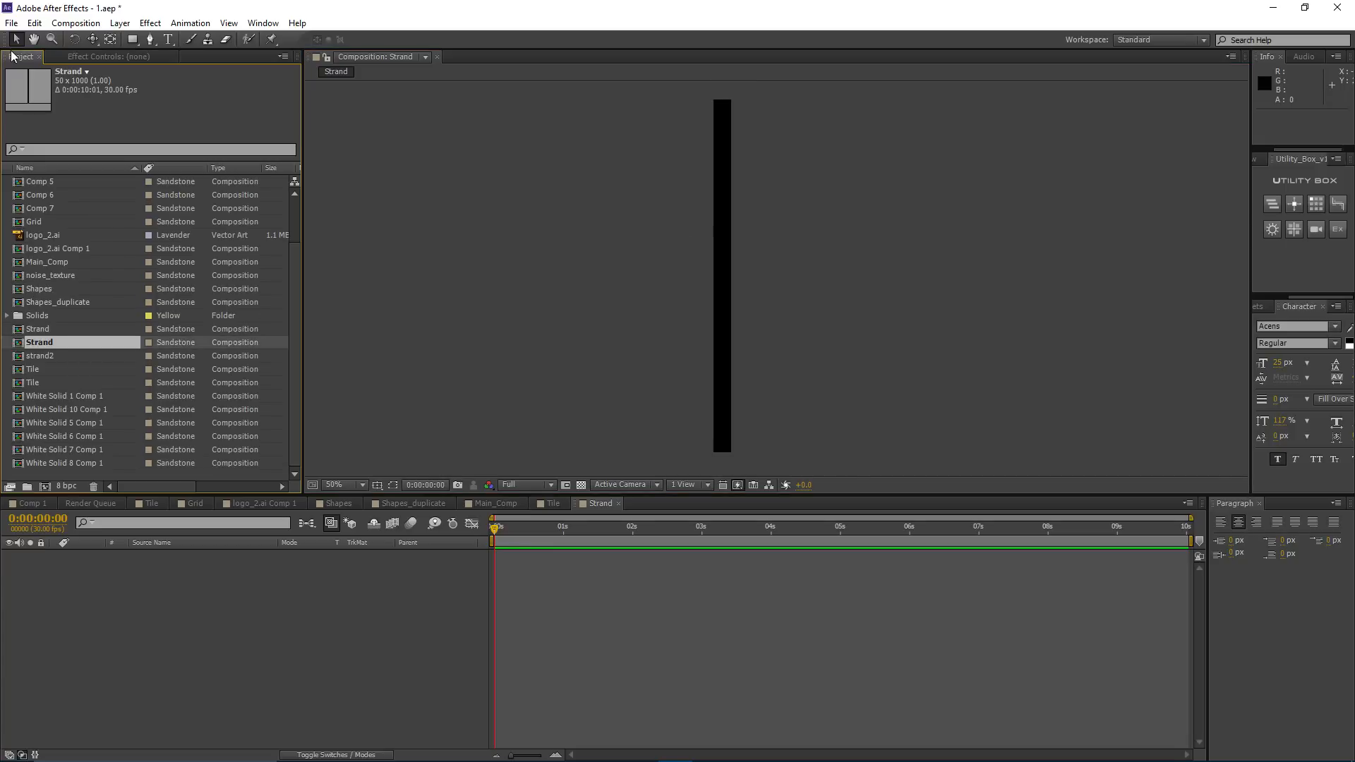
pyautogui.click(44, 373)
pyautogui.click(41, 381)
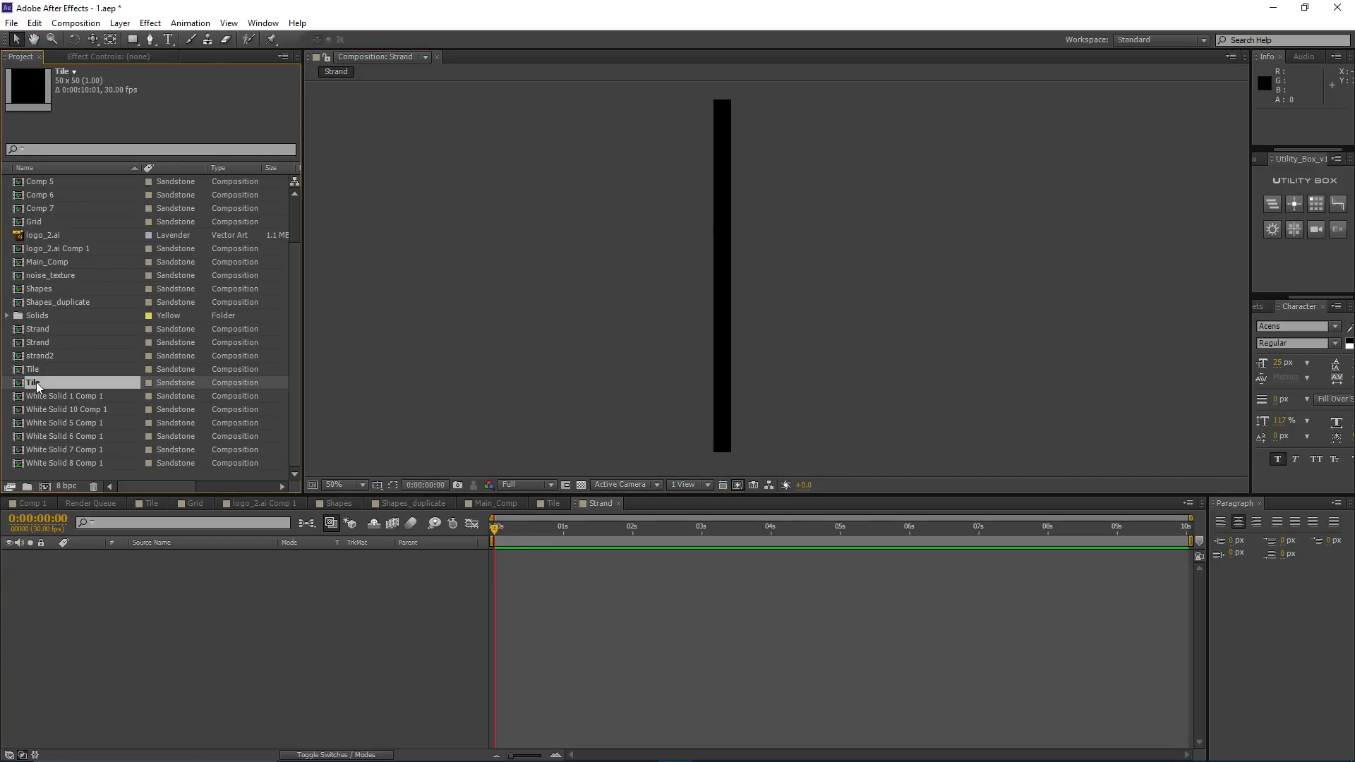
pyautogui.moveTo(36, 383); pyautogui.dragTo(95, 625)
pyautogui.scroll(2, 682, 298)
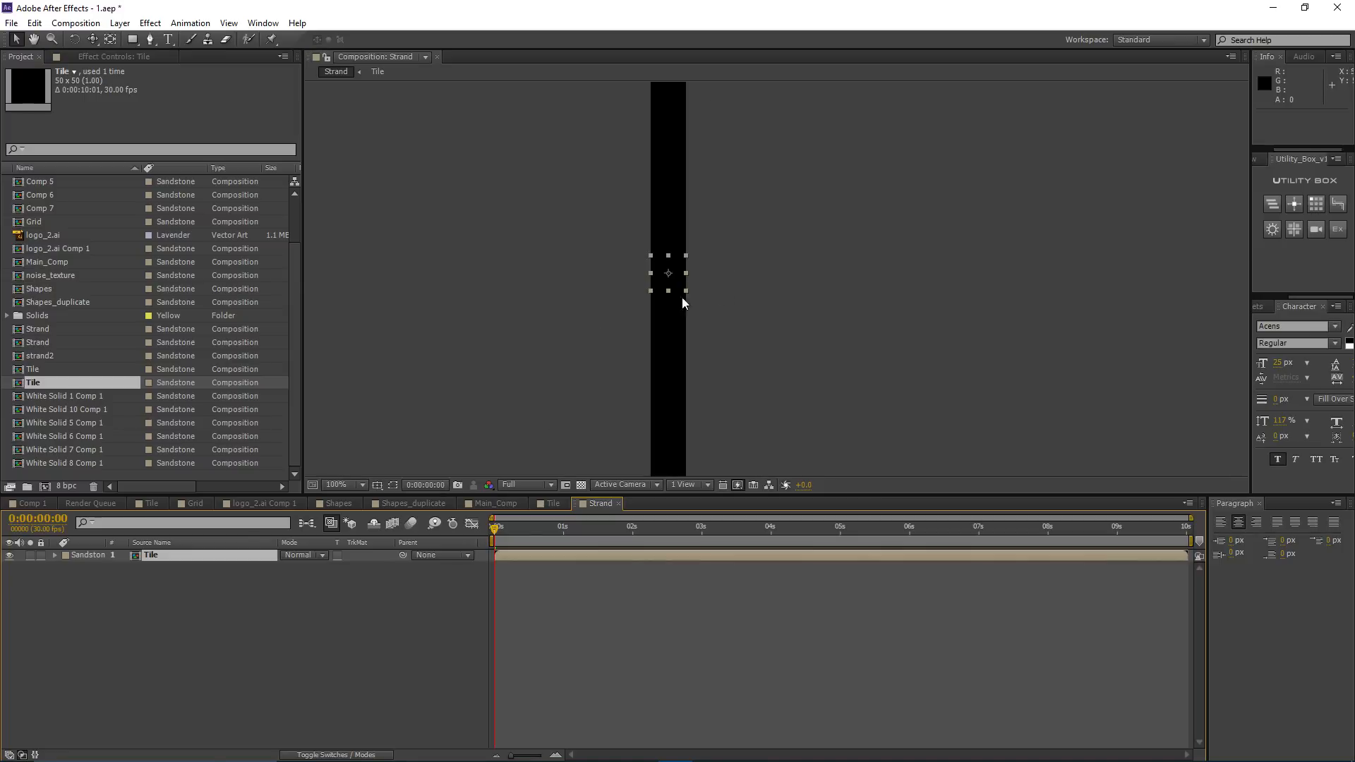
# Step: Go to 0:00:00:17 in Strand and set the Tile layer's anchor point to 0, 0
pyautogui.moveTo(499, 521); pyautogui.dragTo(532, 532)
pyautogui.scroll(-2, 641, 297)
pyautogui.moveTo(697, 297); pyautogui.dragTo(725, 265)
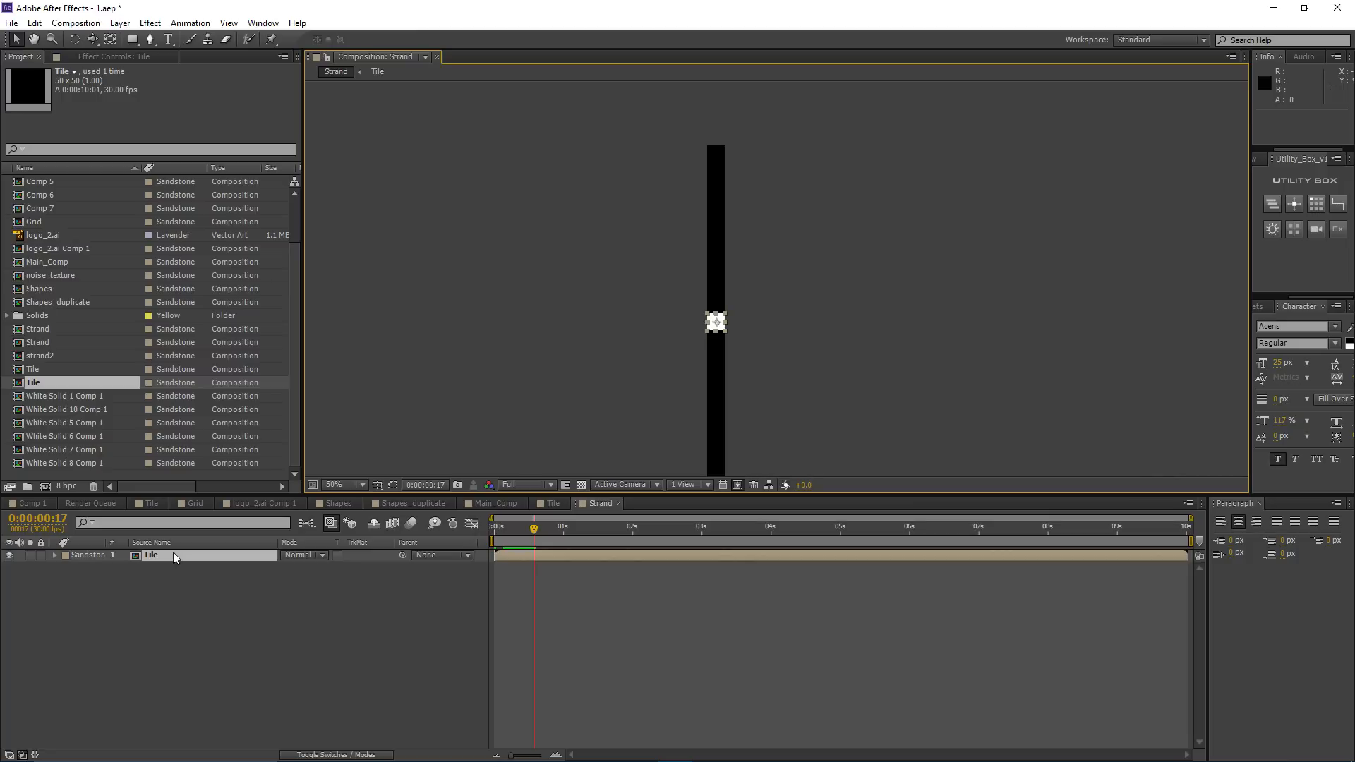
pyautogui.press('a')
pyautogui.scroll(1, 500, 445)
pyautogui.moveTo(500, 445); pyautogui.dragTo(497, 338)
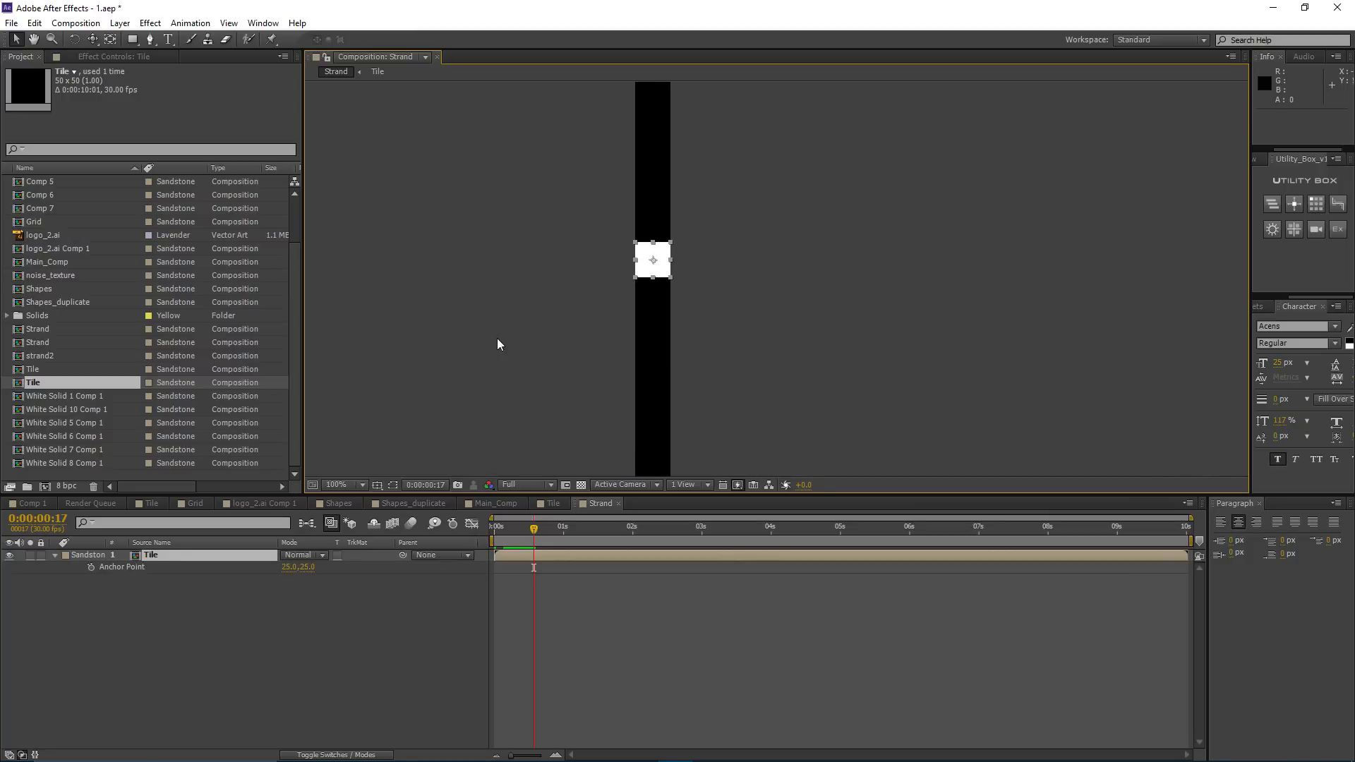
pyautogui.click(288, 569)
pyautogui.write('0')
pyautogui.press('Return')
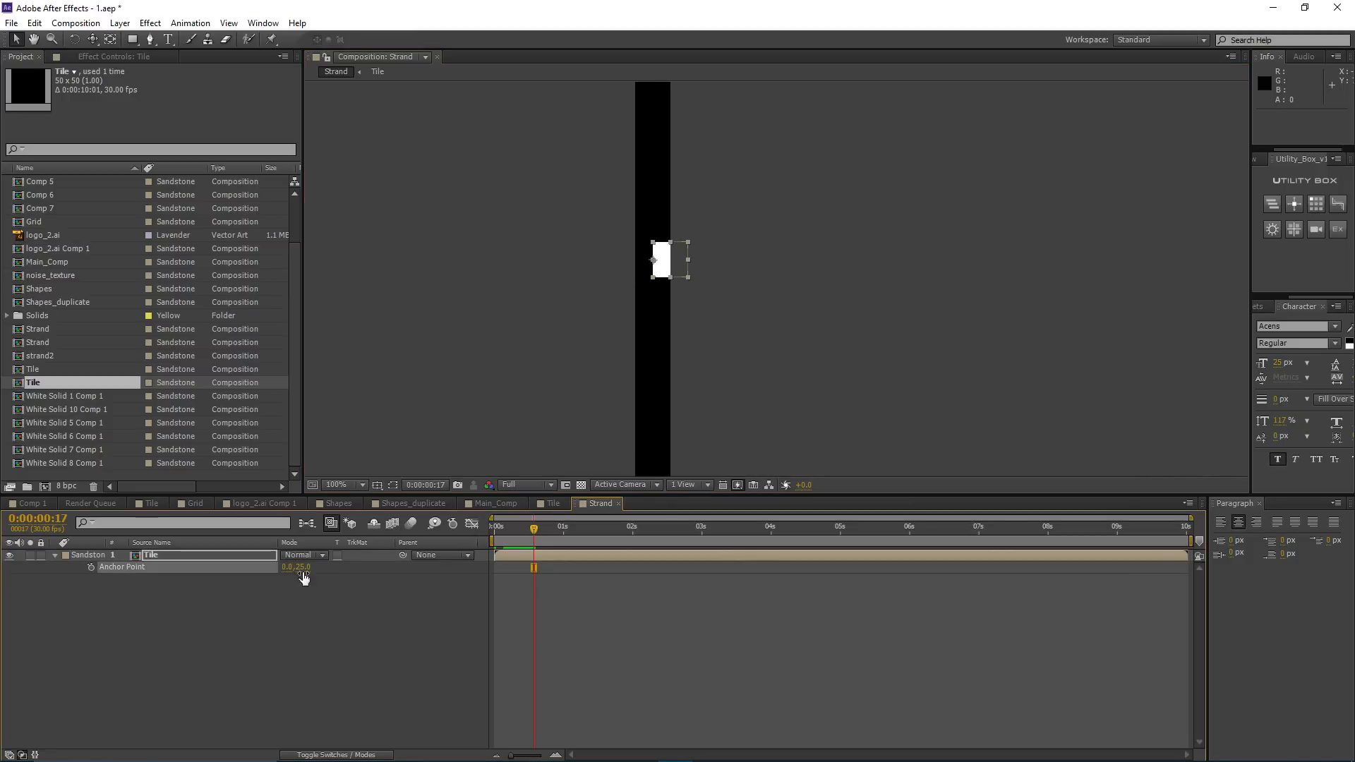
pyautogui.click(301, 569)
pyautogui.write('0')
pyautogui.press('Return')
# Step: Move the Tile layer to the very top of the strand, at position 0, 0
pyautogui.moveTo(715, 186); pyautogui.dragTo(739, 307)
pyautogui.scroll(-1, 711, 283)
pyautogui.moveTo(711, 371); pyautogui.dragTo(703, 191)
pyautogui.press('.')
pyautogui.moveTo(619, 188); pyautogui.dragTo(653, 366)
pyautogui.scroll(1, 626, 292)
pyautogui.scroll(1, 624, 289)
pyautogui.moveTo(582, 258); pyautogui.dragTo(986, 284)
pyautogui.scroll(-2, 629, 243)
pyautogui.scroll(1, 628, 243)
pyautogui.moveTo(665, 338); pyautogui.dragTo(518, 285)
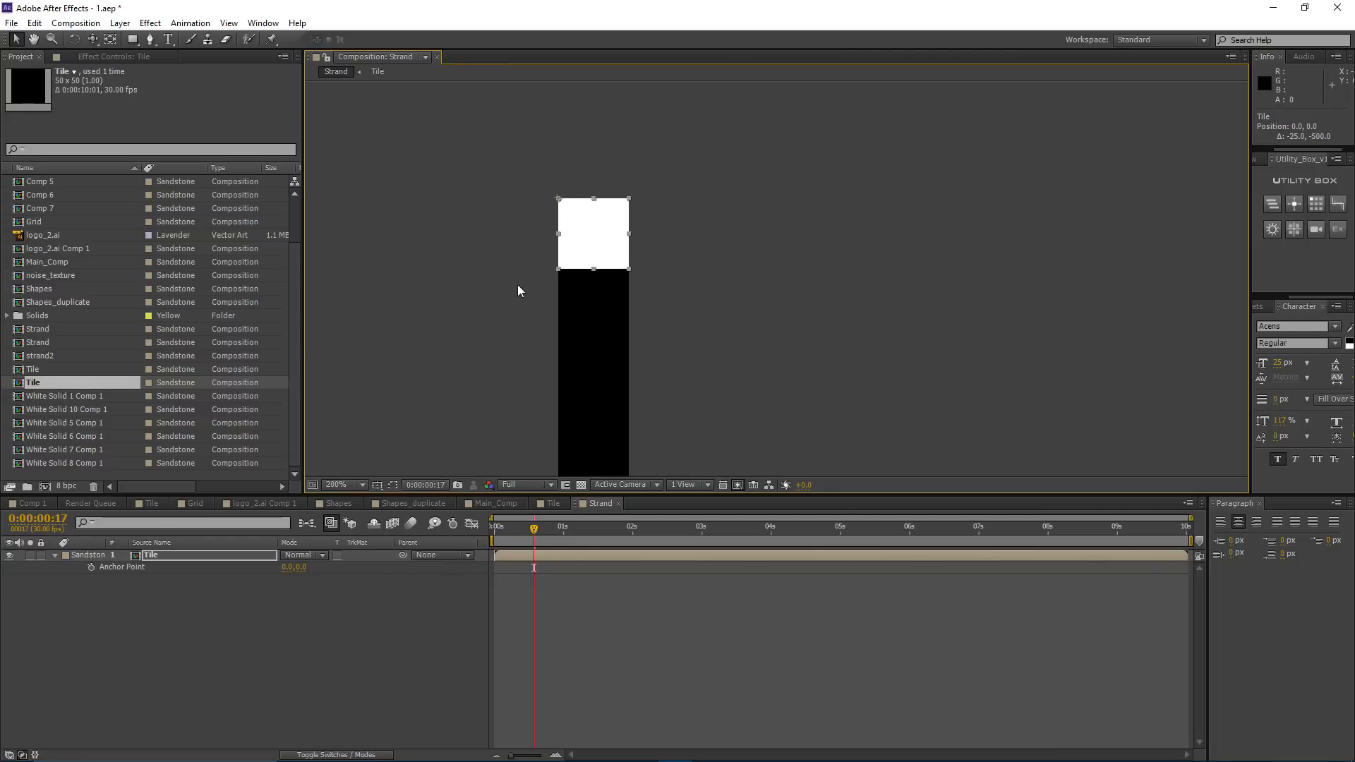
pyautogui.scroll(-1, 536, 328)
pyautogui.moveTo(624, 353); pyautogui.dragTo(592, 291)
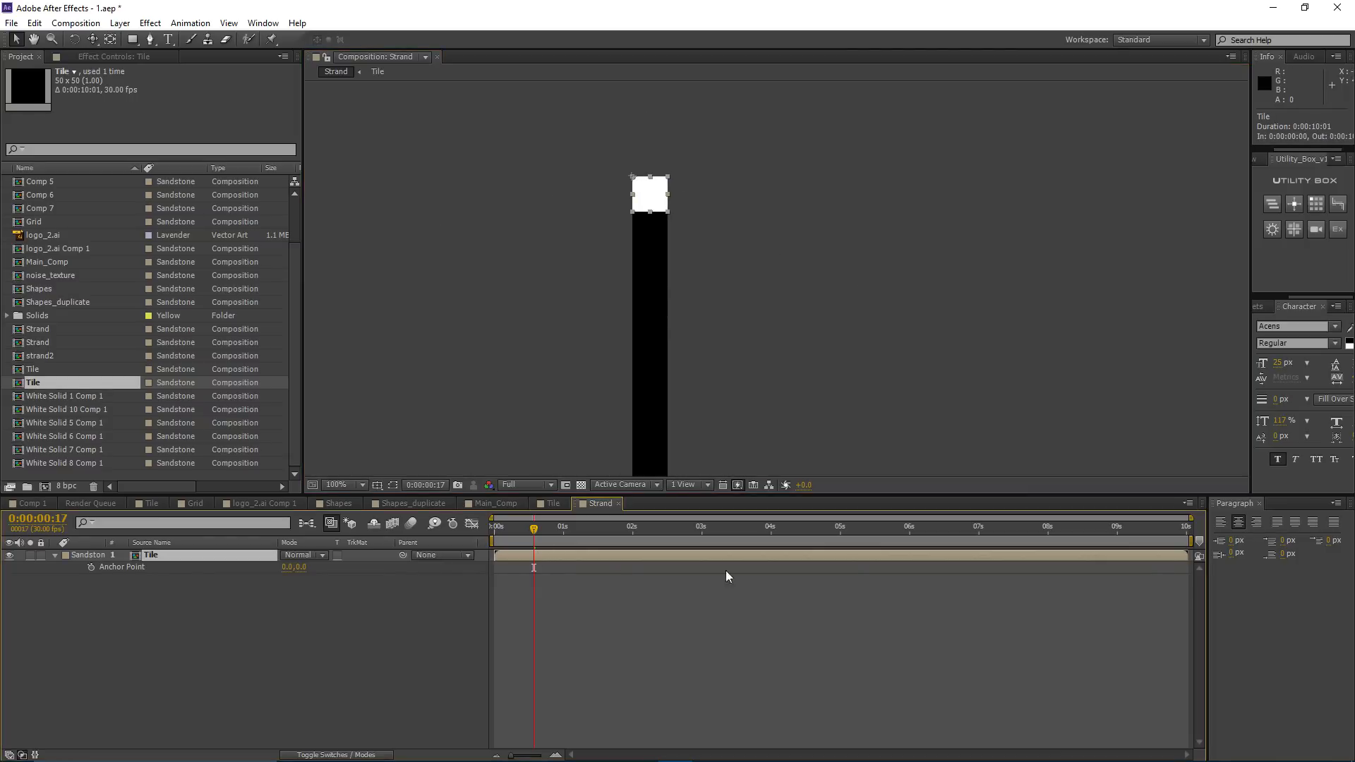
# Step: Clone the Tile layer in a vertical grid array with an amount of 20 and a distance of 50
pyautogui.click(1317, 204)
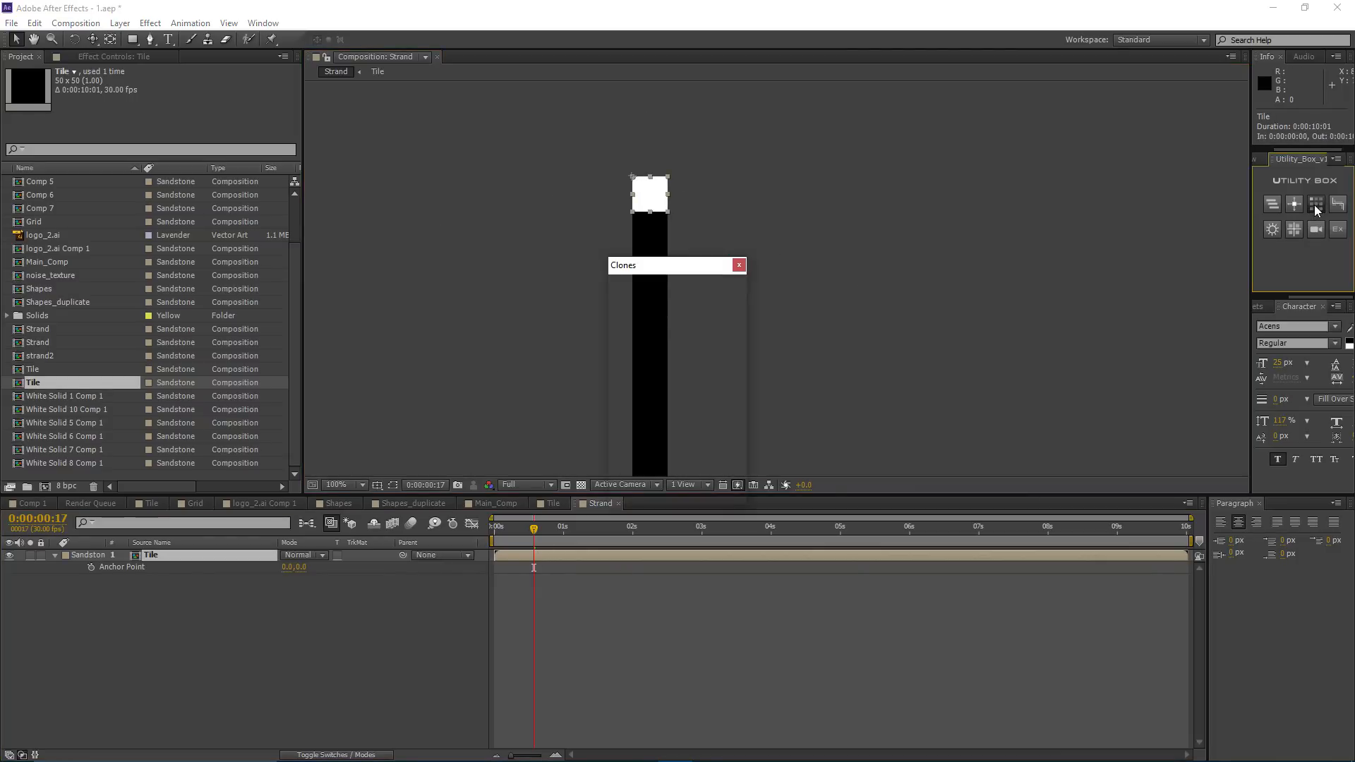
pyautogui.moveTo(670, 269); pyautogui.dragTo(938, 188)
pyautogui.scroll(-2, 668, 310)
pyautogui.moveTo(713, 346); pyautogui.dragTo(635, 290)
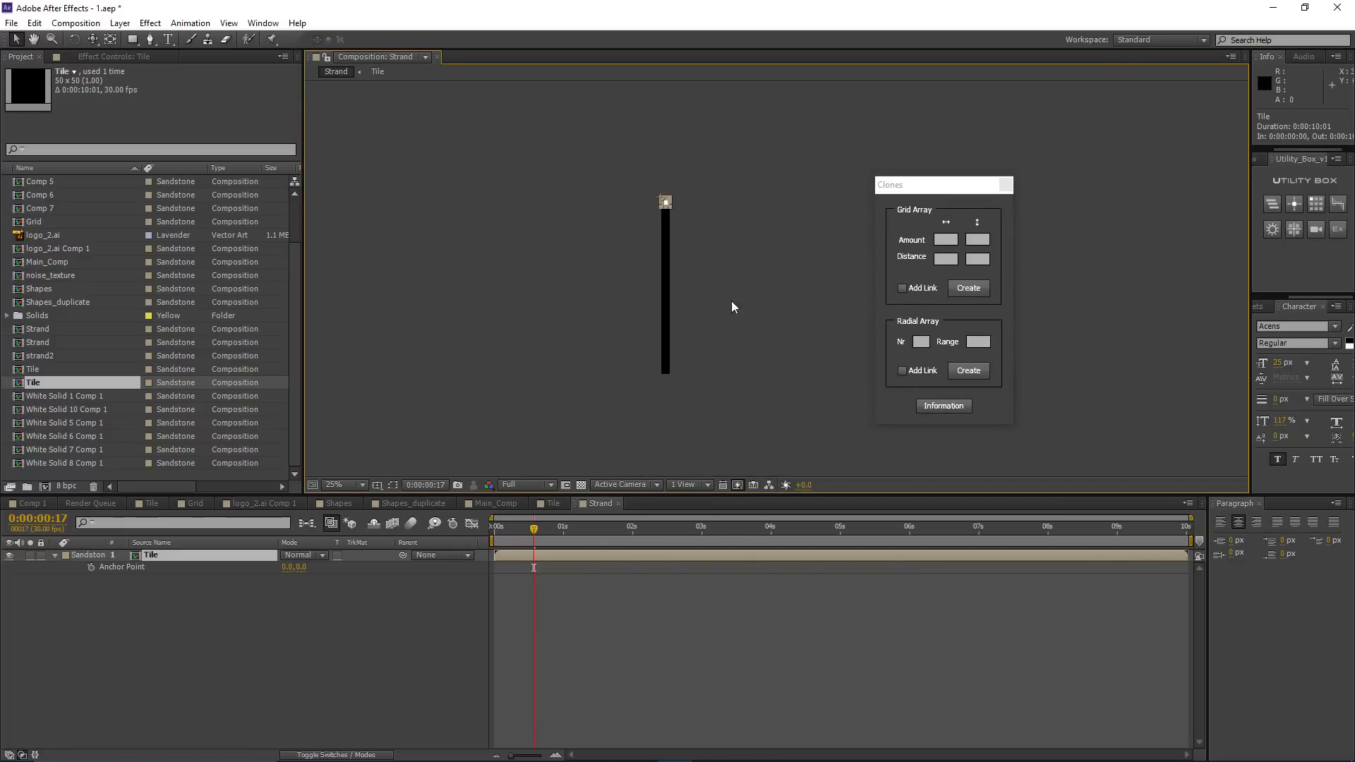
pyautogui.click(967, 240)
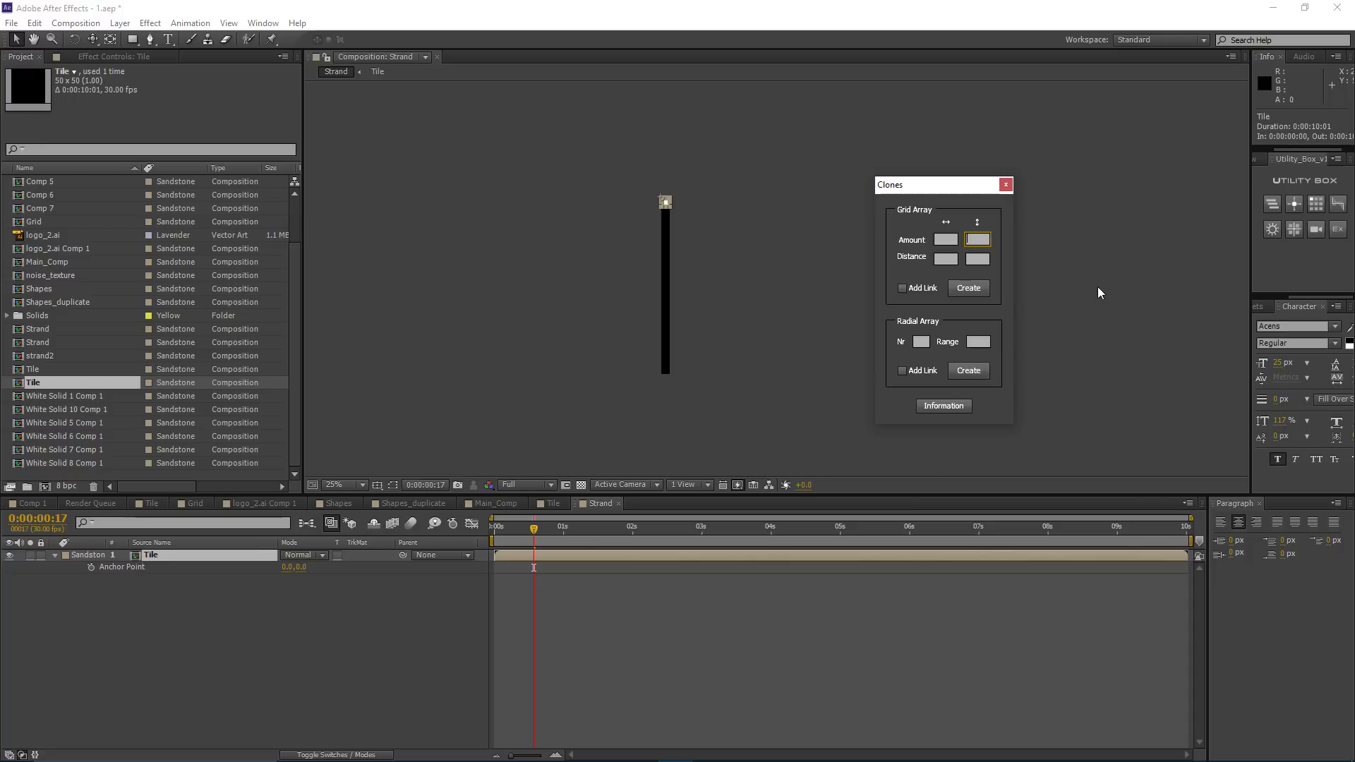
pyautogui.write('20')
pyautogui.scroll(4, 678, 191)
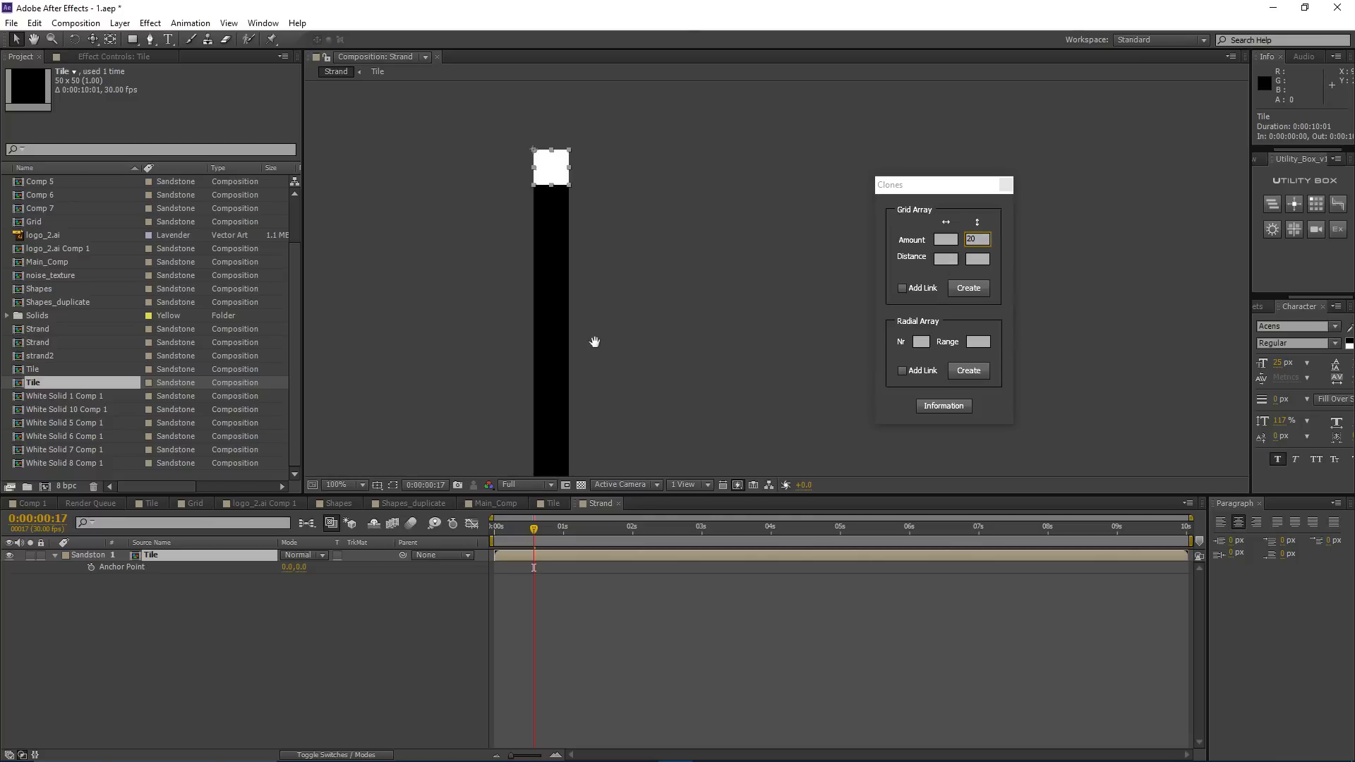
pyautogui.click(978, 259)
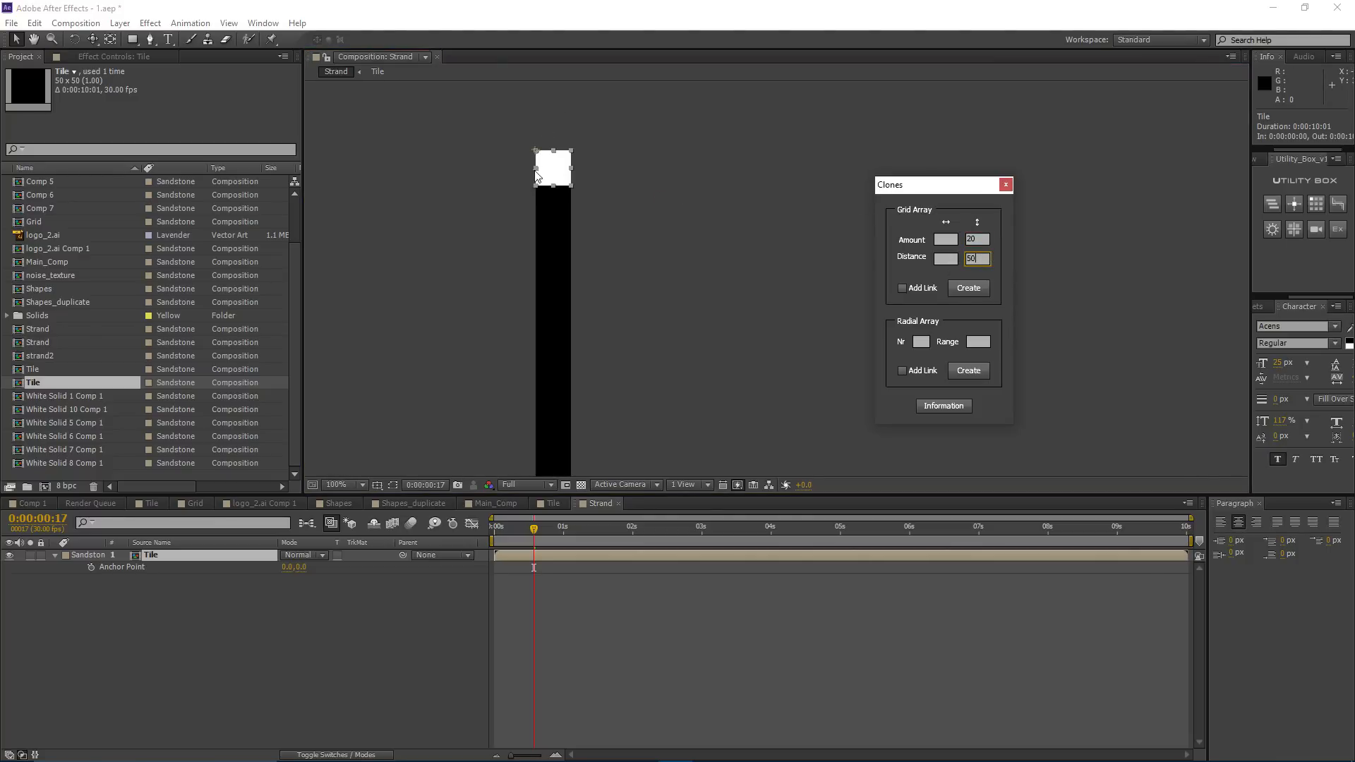
pyautogui.write('50')
pyautogui.click(964, 287)
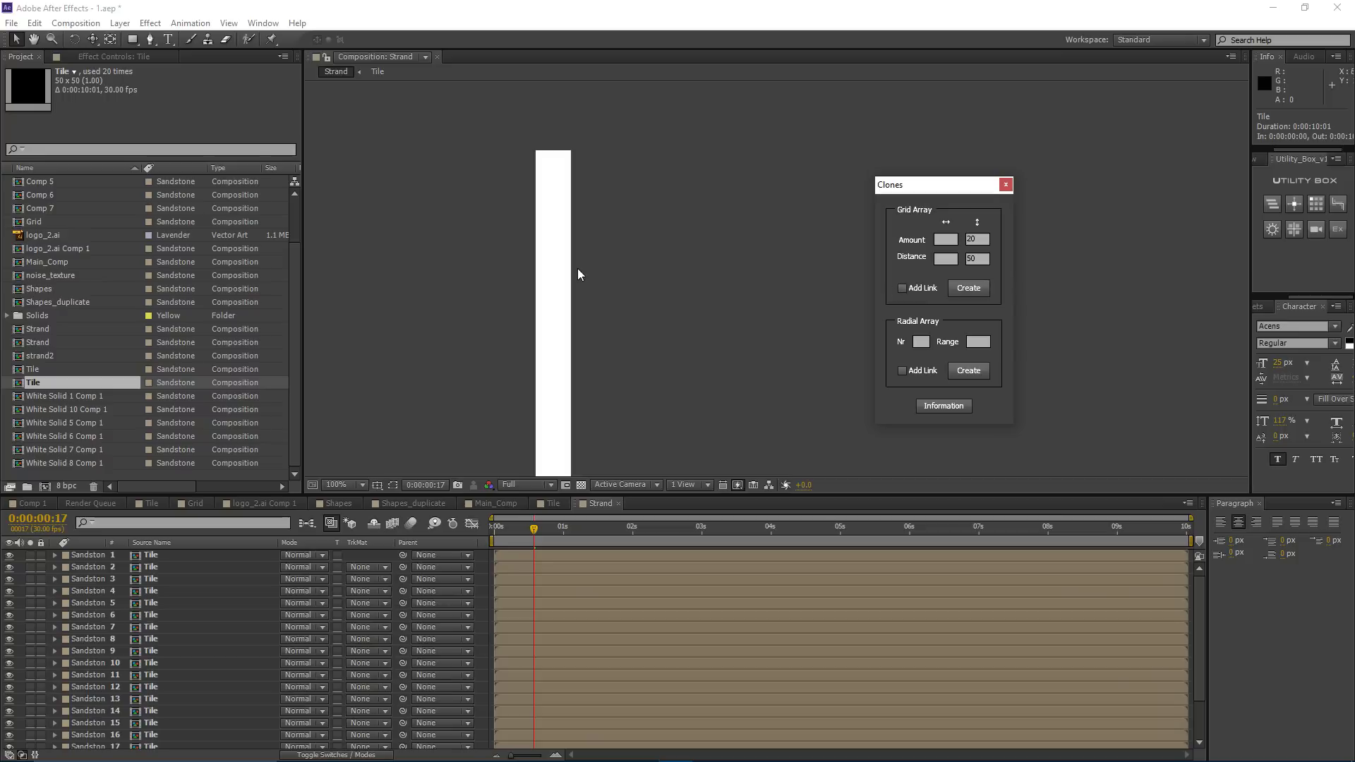
# Step: Check the column of cloned tiles against its layers, and close the Clones dialog
pyautogui.scroll(-2, 577, 268)
pyautogui.moveTo(601, 396); pyautogui.dragTo(558, 240)
pyautogui.scroll(-1, 664, 230)
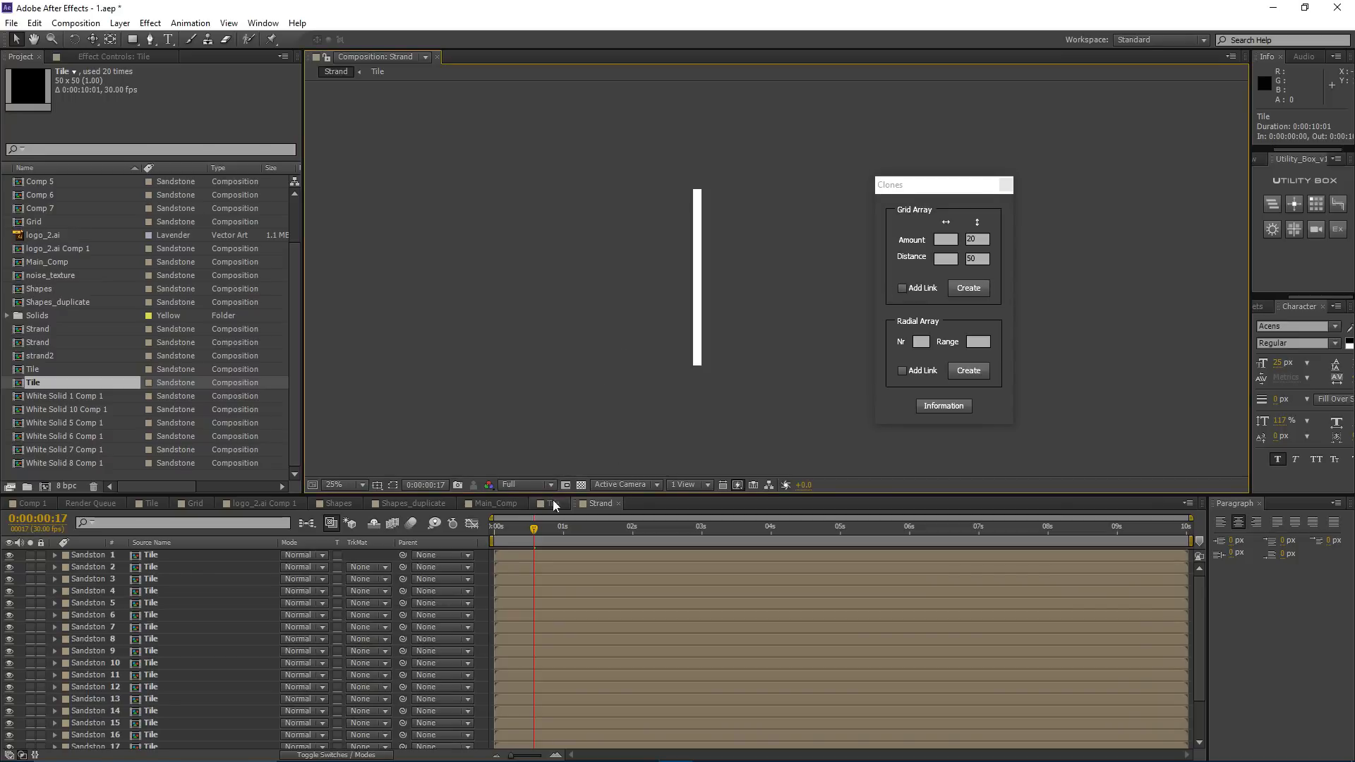
pyautogui.click(528, 554)
pyautogui.click(532, 580)
pyautogui.click(893, 188)
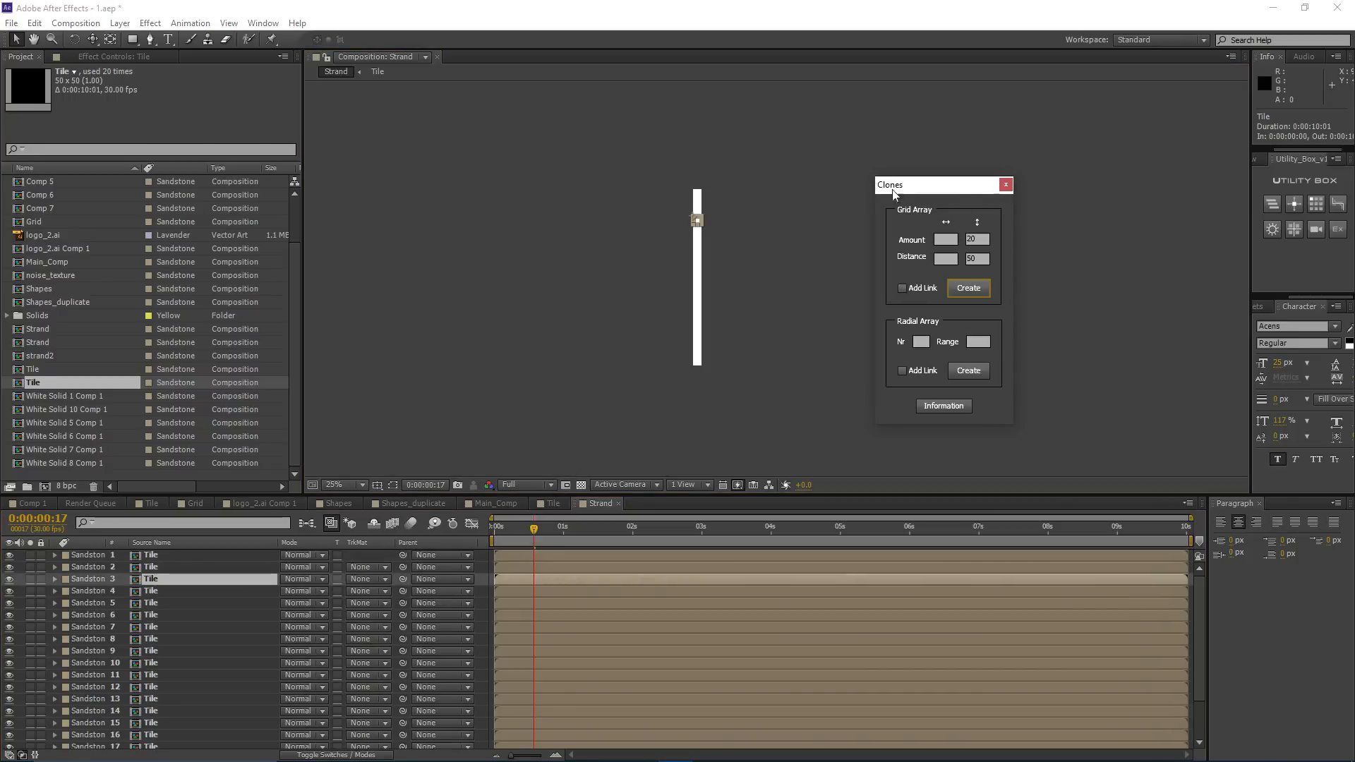
pyautogui.click(1006, 184)
# Step: Inspect where individual cloned Tile layers, such as layers 5 and 11, sit along the strand
pyautogui.scroll(4, 563, 154)
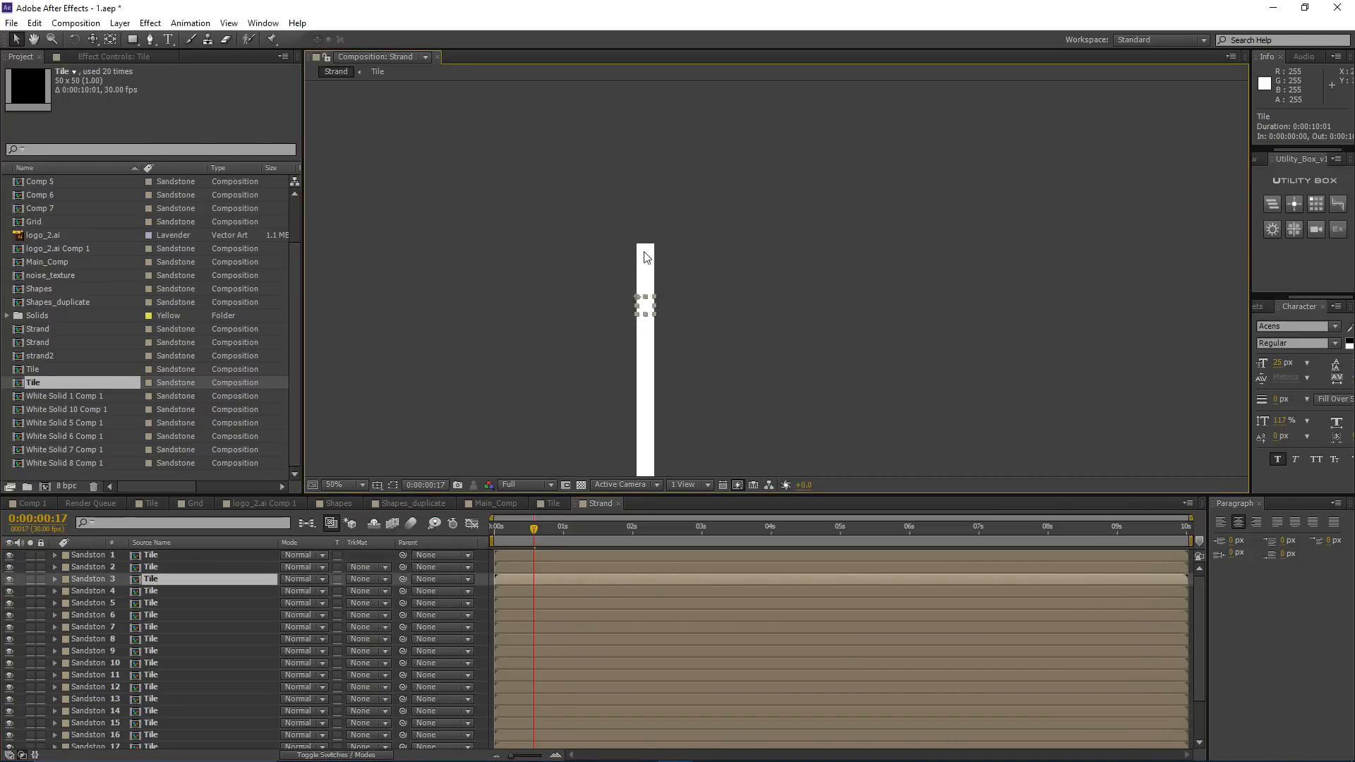
pyautogui.moveTo(518, 142); pyautogui.dragTo(605, 221)
pyautogui.click(528, 604)
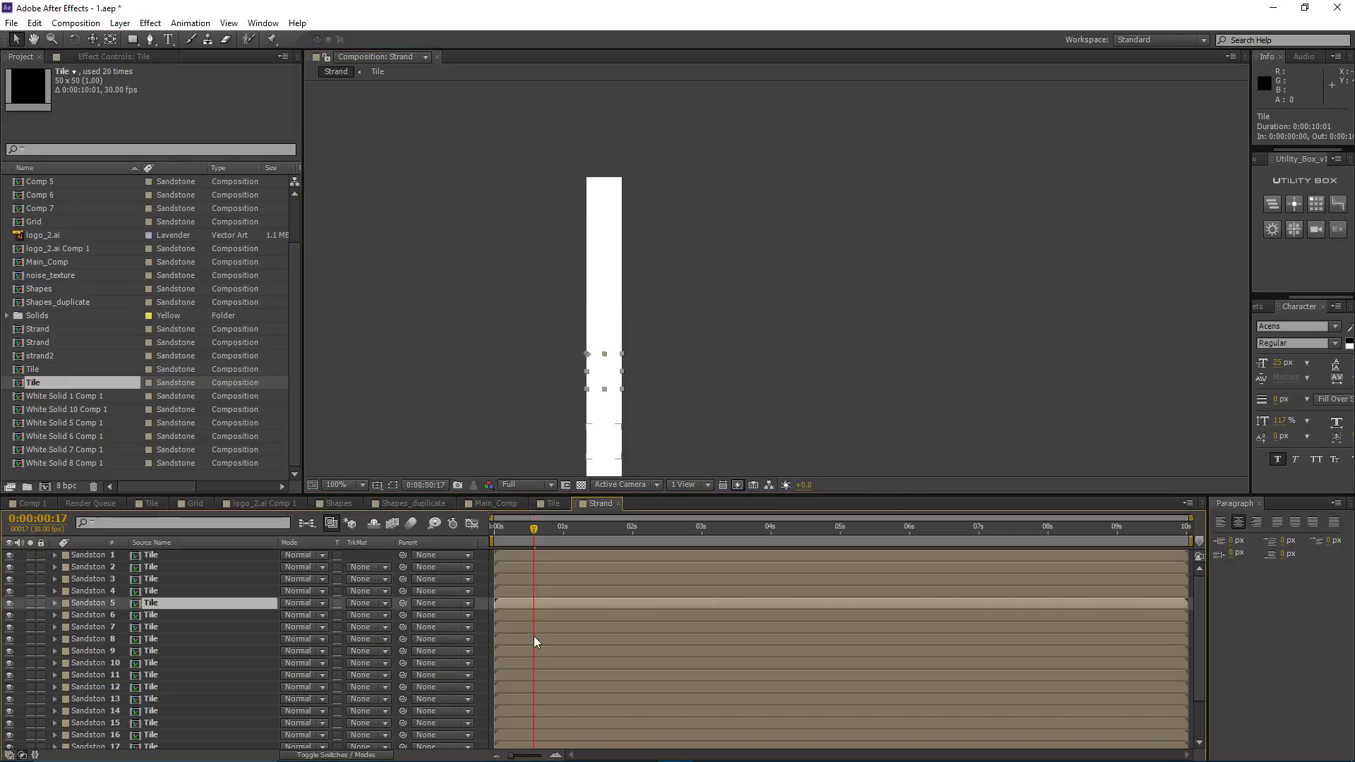
pyautogui.click(534, 638)
pyautogui.click(539, 609)
pyautogui.scroll(-4, 586, 249)
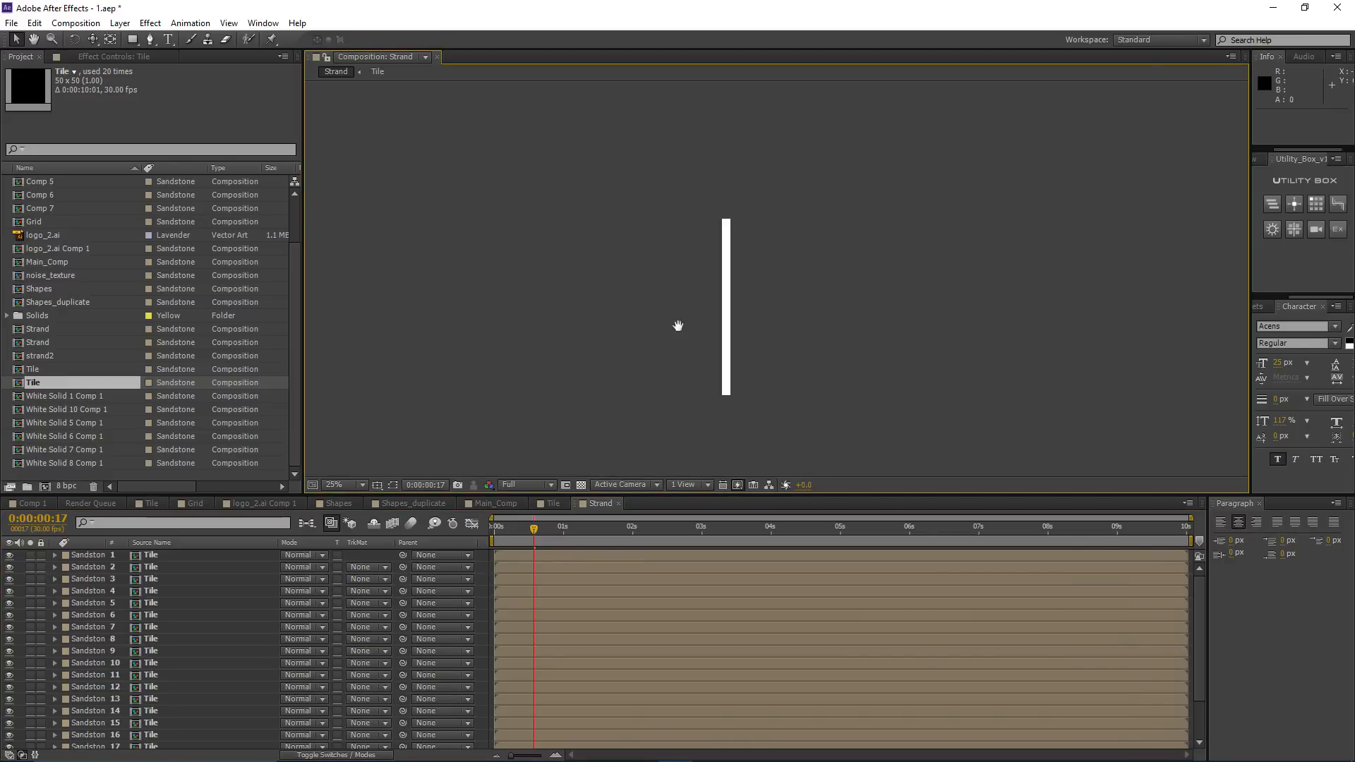
pyautogui.click(540, 604)
pyautogui.click(545, 672)
pyautogui.scroll(2, 657, 285)
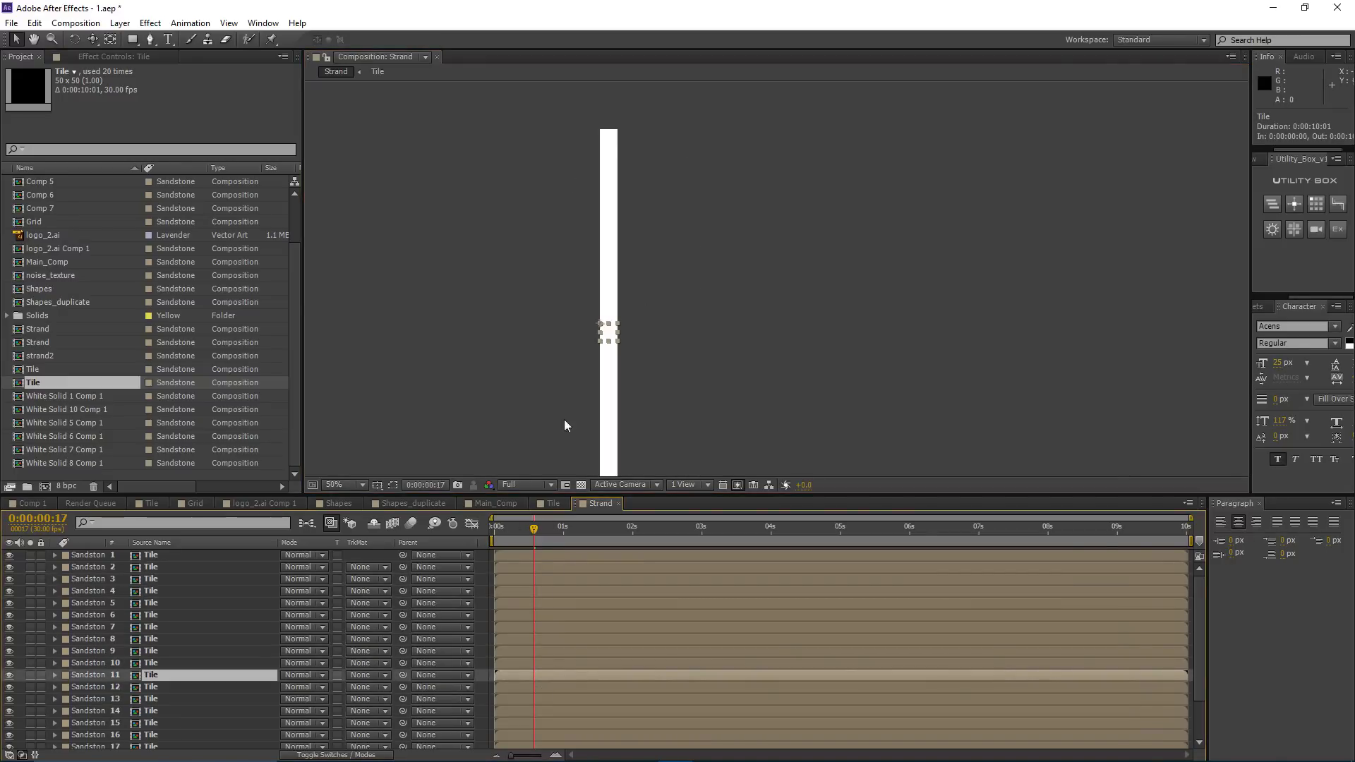
# Step: Move the bottom Tile layer, number 20, to the top of the Strand composition's layer stack
pyautogui.click(189, 558)
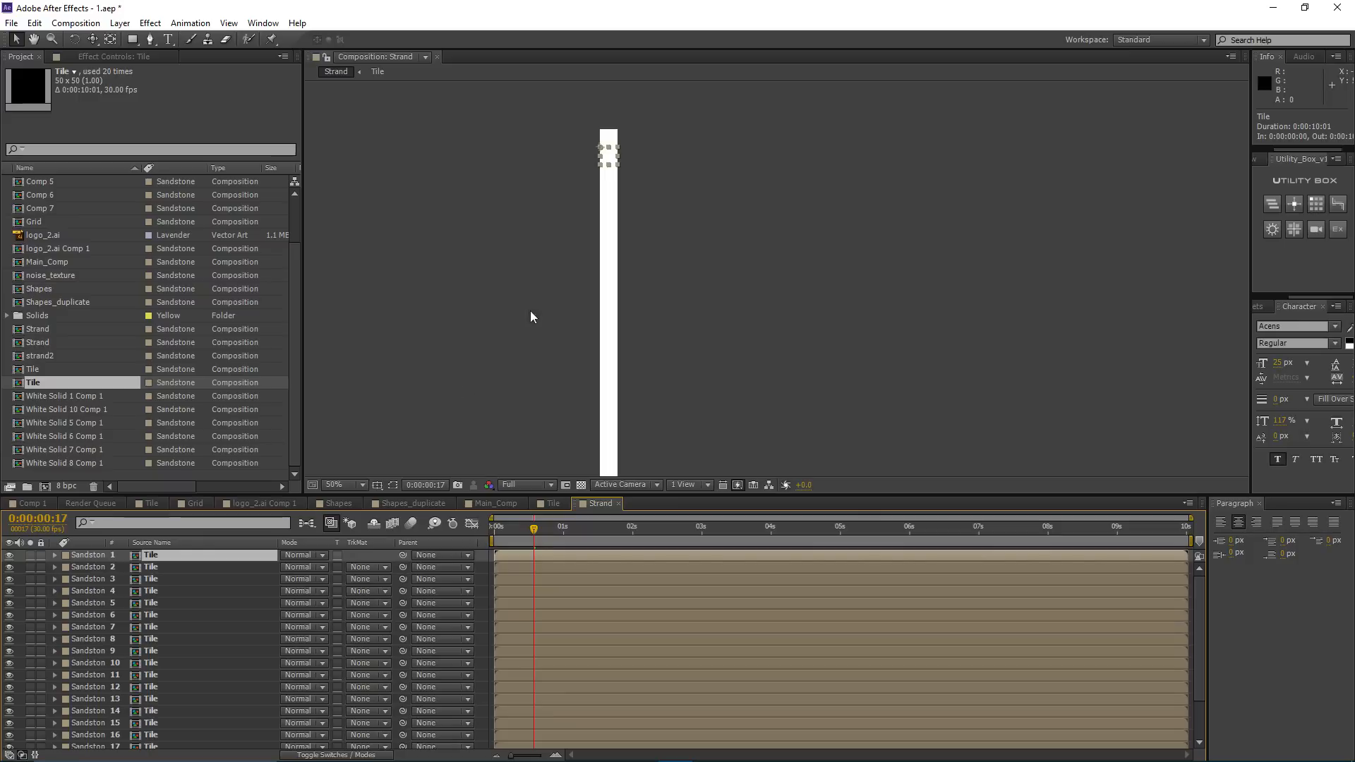
pyautogui.scroll(-3, 177, 612)
pyautogui.click(152, 731)
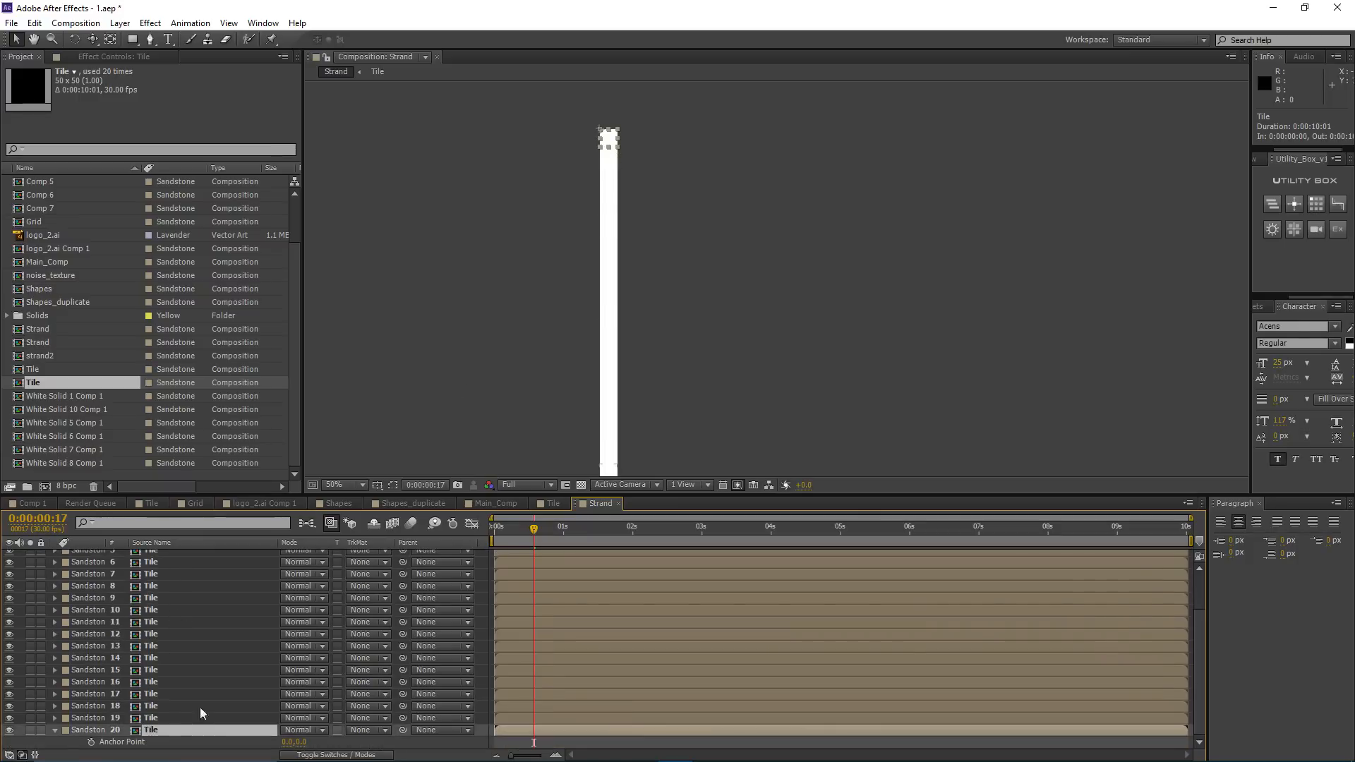
pyautogui.moveTo(160, 731); pyautogui.dragTo(158, 552)
pyautogui.press('a')
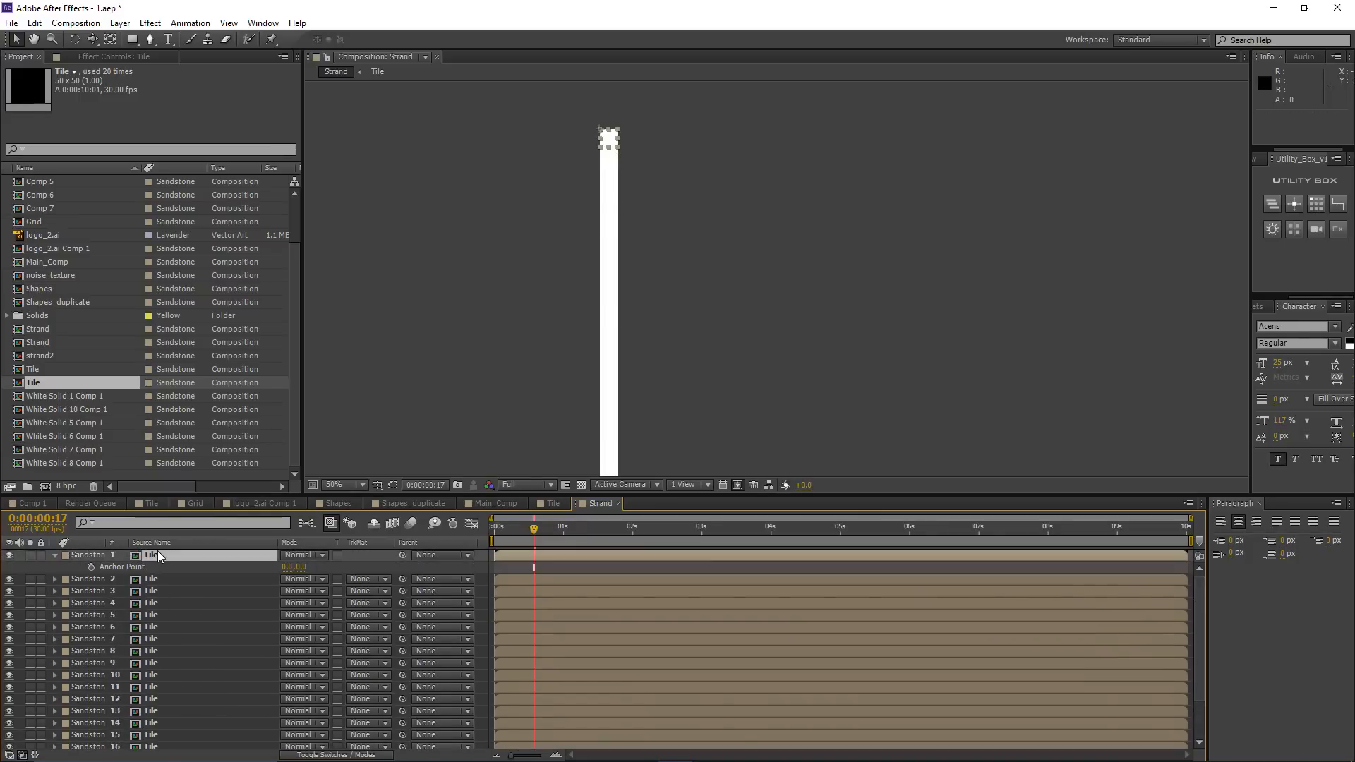
pyautogui.scroll(1, 572, 185)
pyautogui.moveTo(493, 234); pyautogui.dragTo(603, 232)
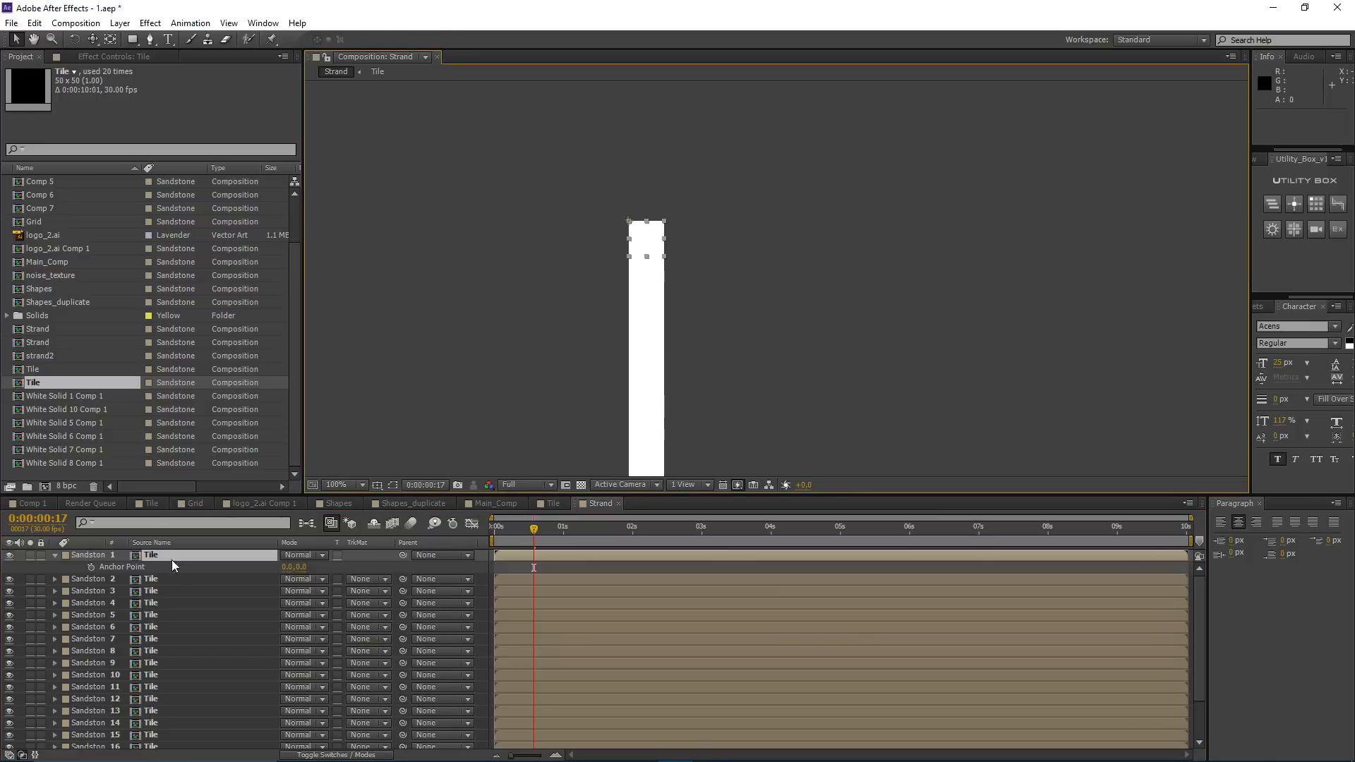
# Step: Check the first five Tile layers one by one, comparing their stacking order with their positions down the strand
pyautogui.click(161, 582)
pyautogui.click(164, 591)
pyautogui.click(164, 601)
pyautogui.click(159, 554)
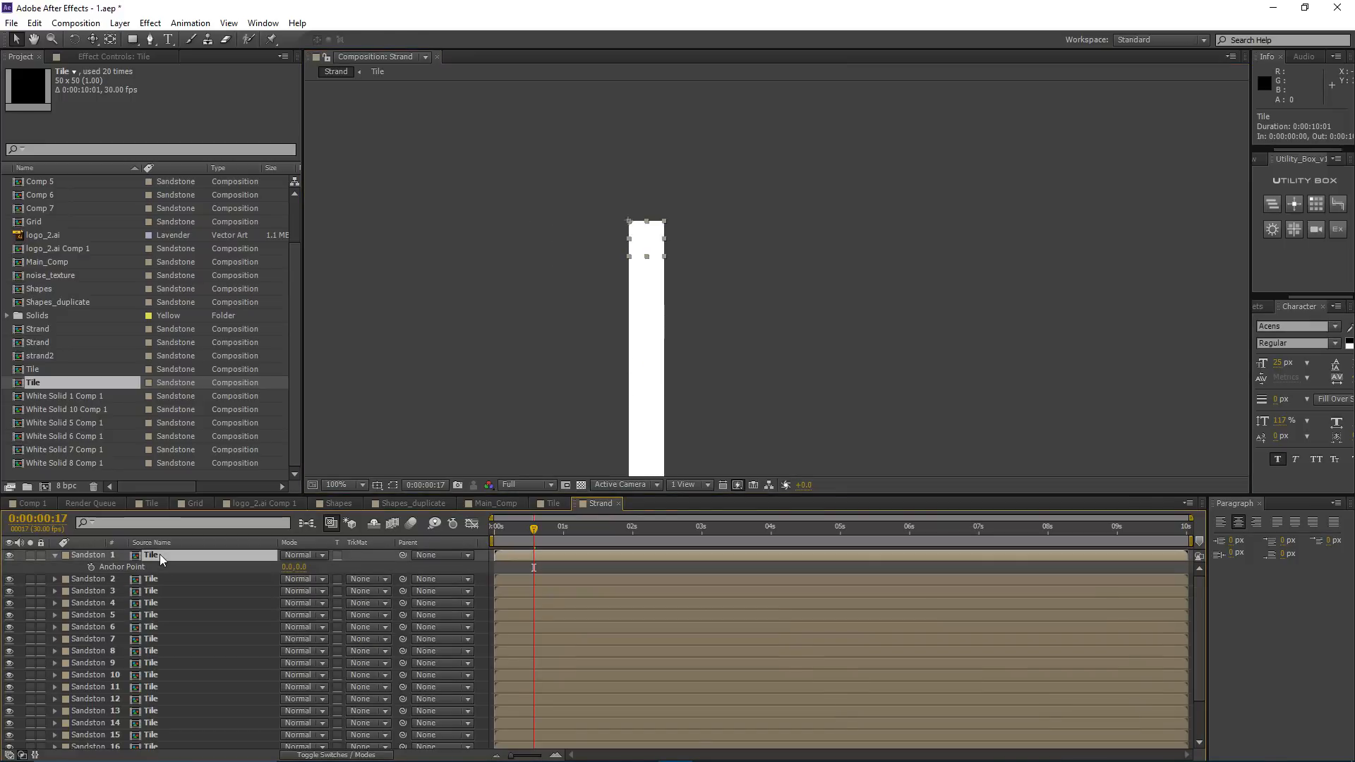
pyautogui.click(159, 579)
pyautogui.click(160, 590)
pyautogui.click(162, 603)
pyautogui.click(163, 615)
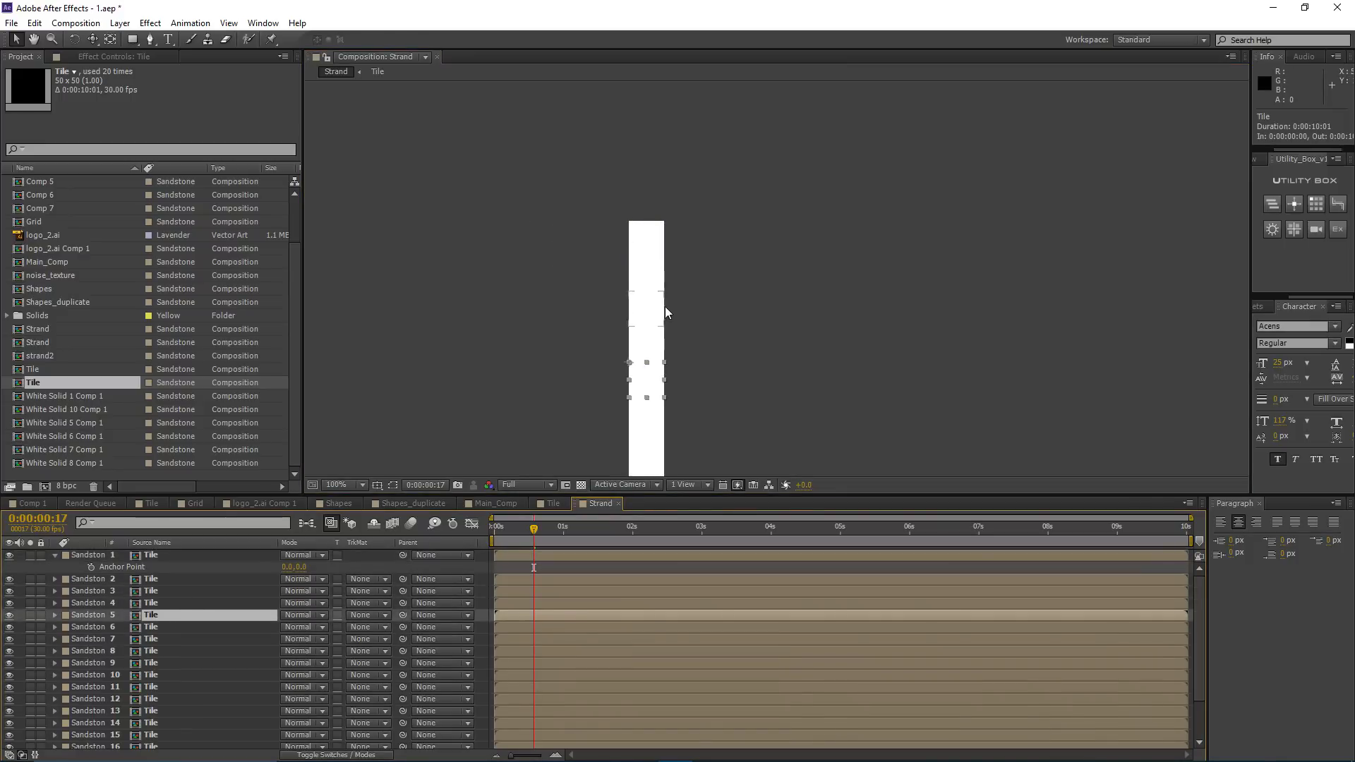
# Step: Sequence all the Tile layers in time with a shift amount of 2, and close the Layers dialog
pyautogui.scroll(-2, 621, 296)
pyautogui.moveTo(620, 297); pyautogui.dragTo(598, 293)
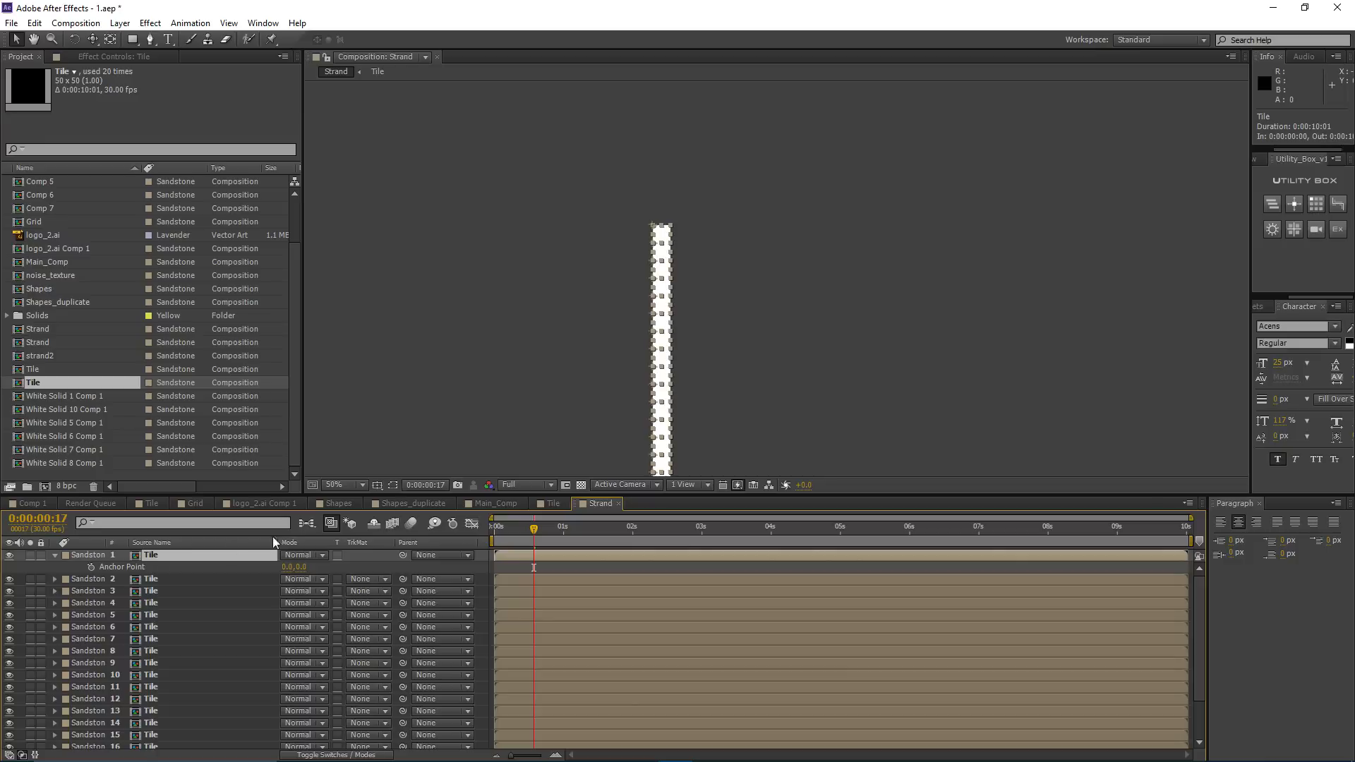
pyautogui.hotkey('ctrl', 'a')
pyautogui.click(1272, 204)
pyautogui.moveTo(637, 274); pyautogui.dragTo(924, 194)
pyautogui.scroll(1, 621, 296)
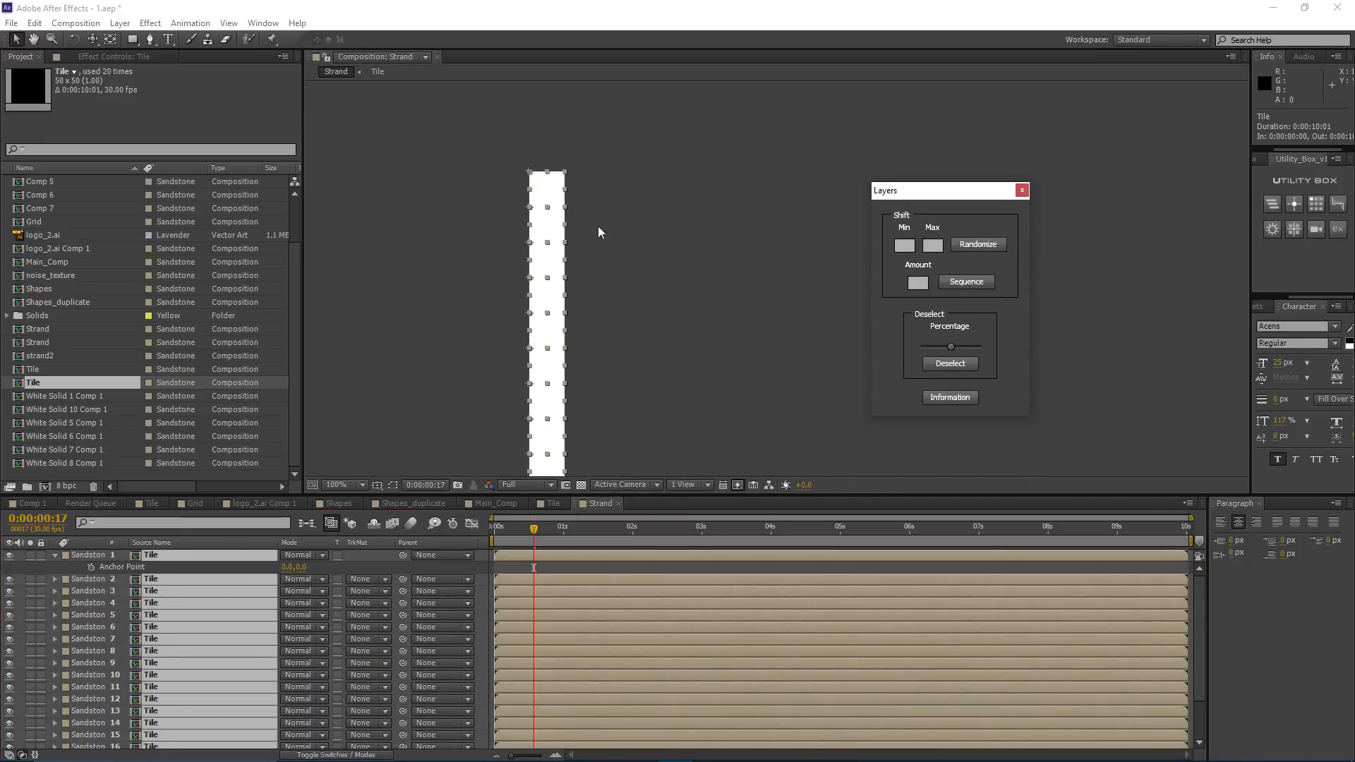
pyautogui.moveTo(598, 227); pyautogui.dragTo(653, 260)
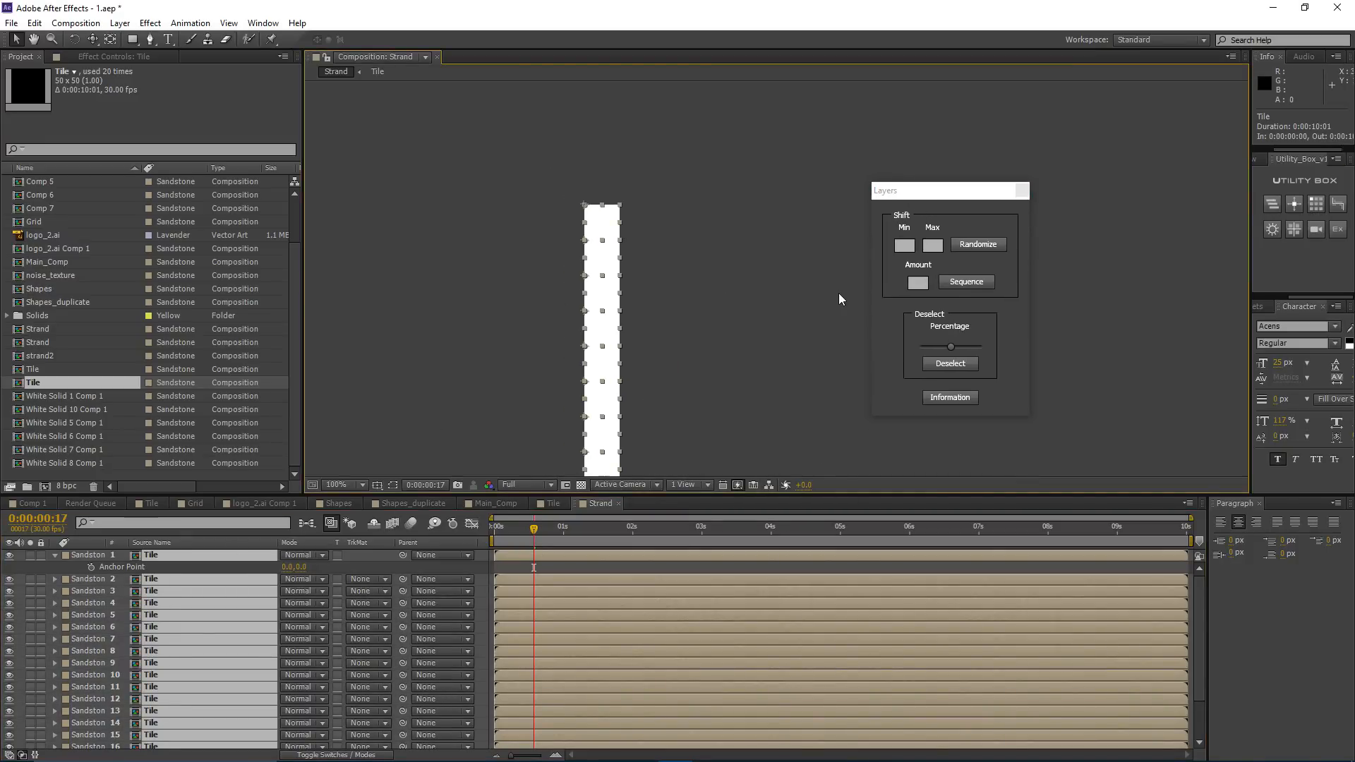
pyautogui.click(911, 283)
pyautogui.write('2')
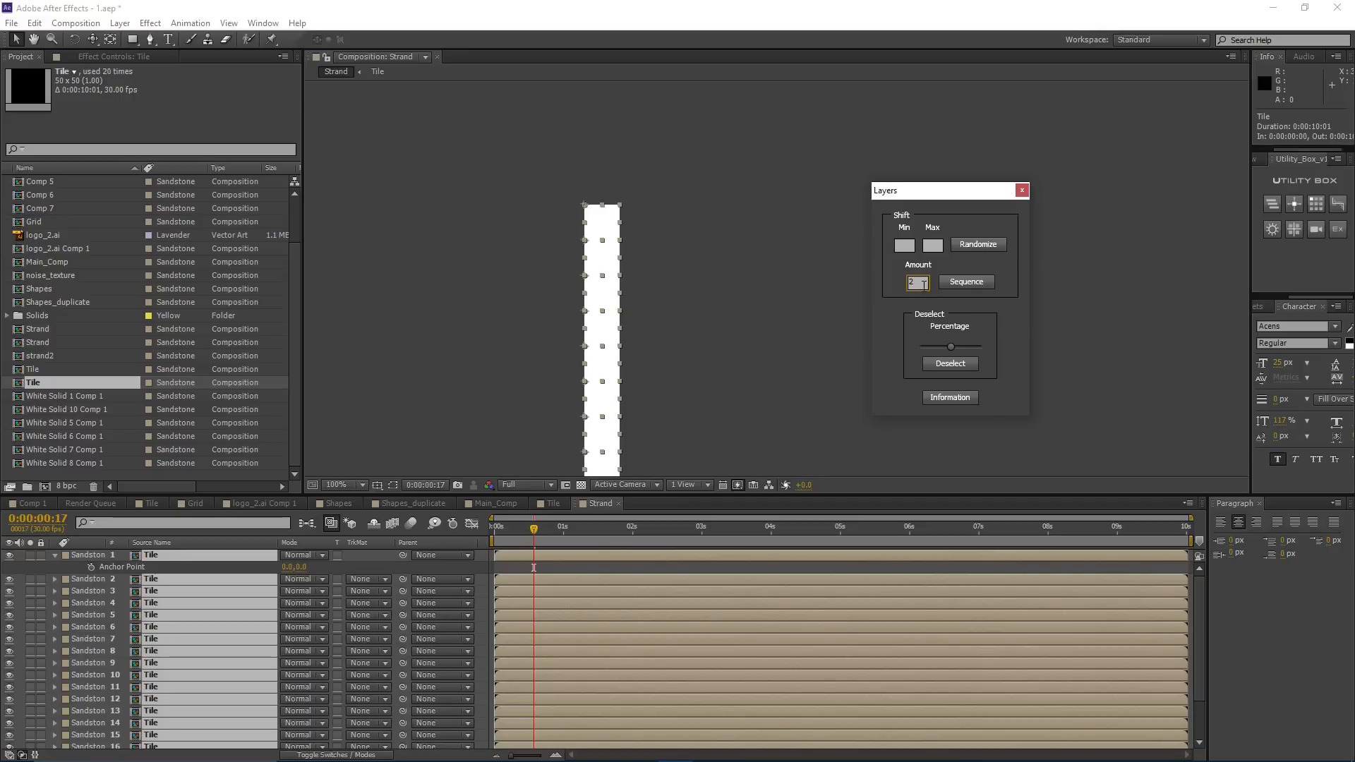
pyautogui.click(964, 283)
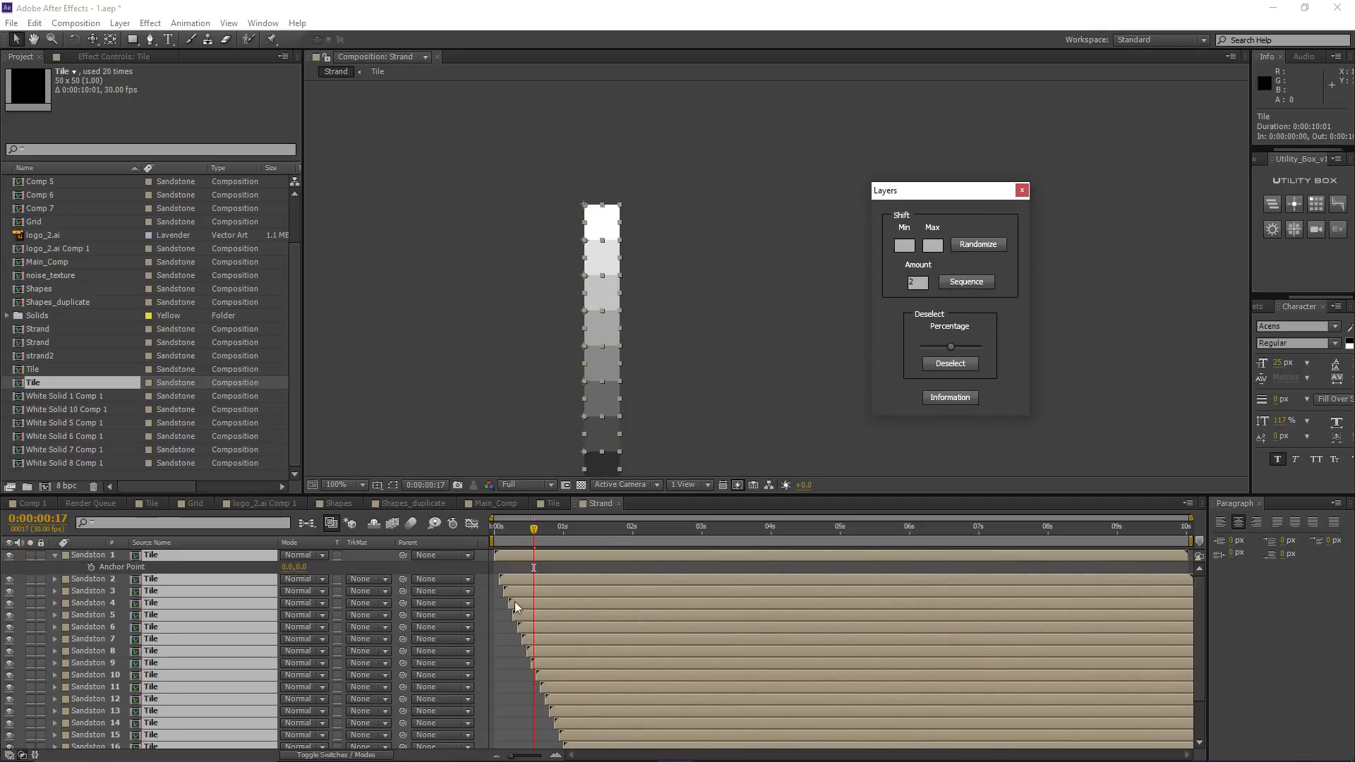
pyautogui.click(1020, 192)
# Step: Review the staggered opacity fade along the strand at earlier frames, around 0:00:00:12
pyautogui.scroll(-2, 688, 315)
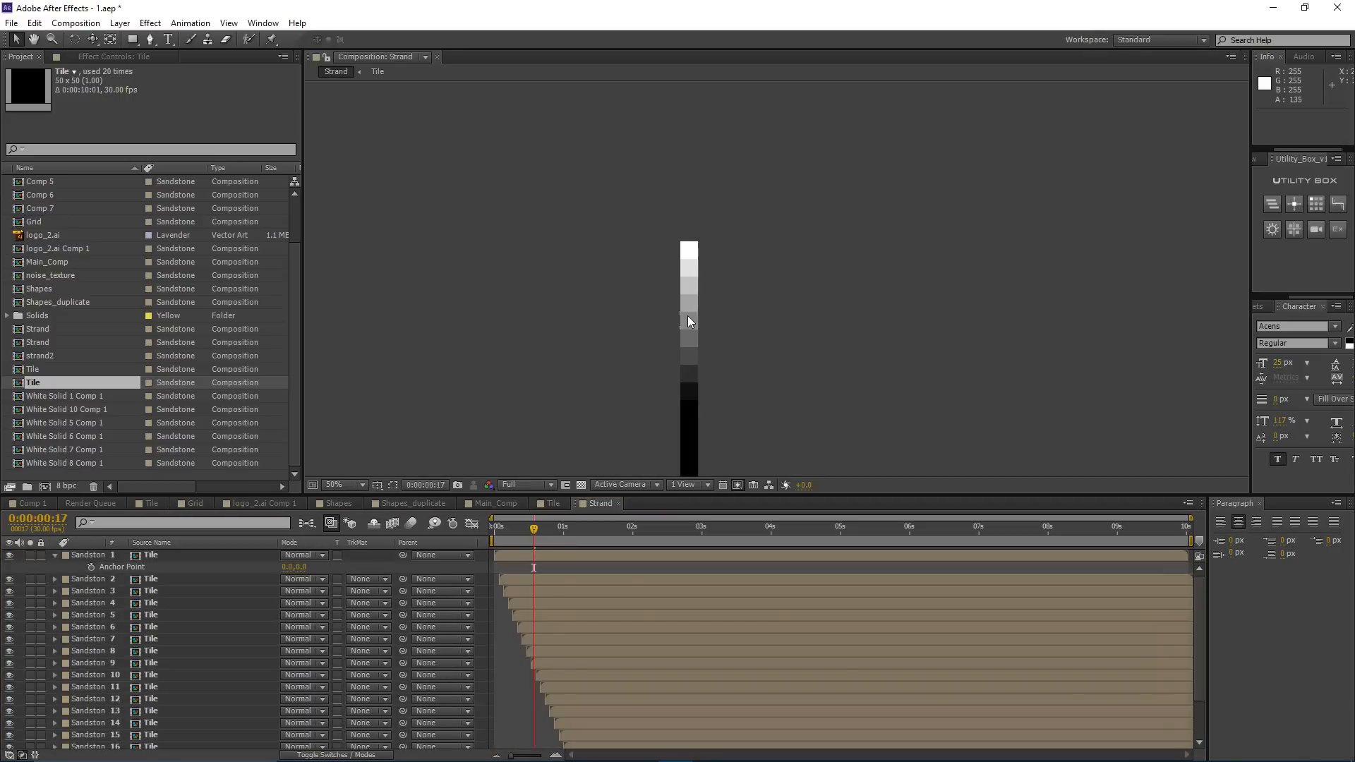
pyautogui.moveTo(534, 528)
pyautogui.mouseDown()
pyautogui.moveTo(515, 540)
pyautogui.moveTo(665, 529)
pyautogui.moveTo(521, 529)
pyautogui.mouseUp()
pyautogui.press(',')
pyautogui.press(',')
pyautogui.press(',')
pyautogui.scroll(4, 700, 278)
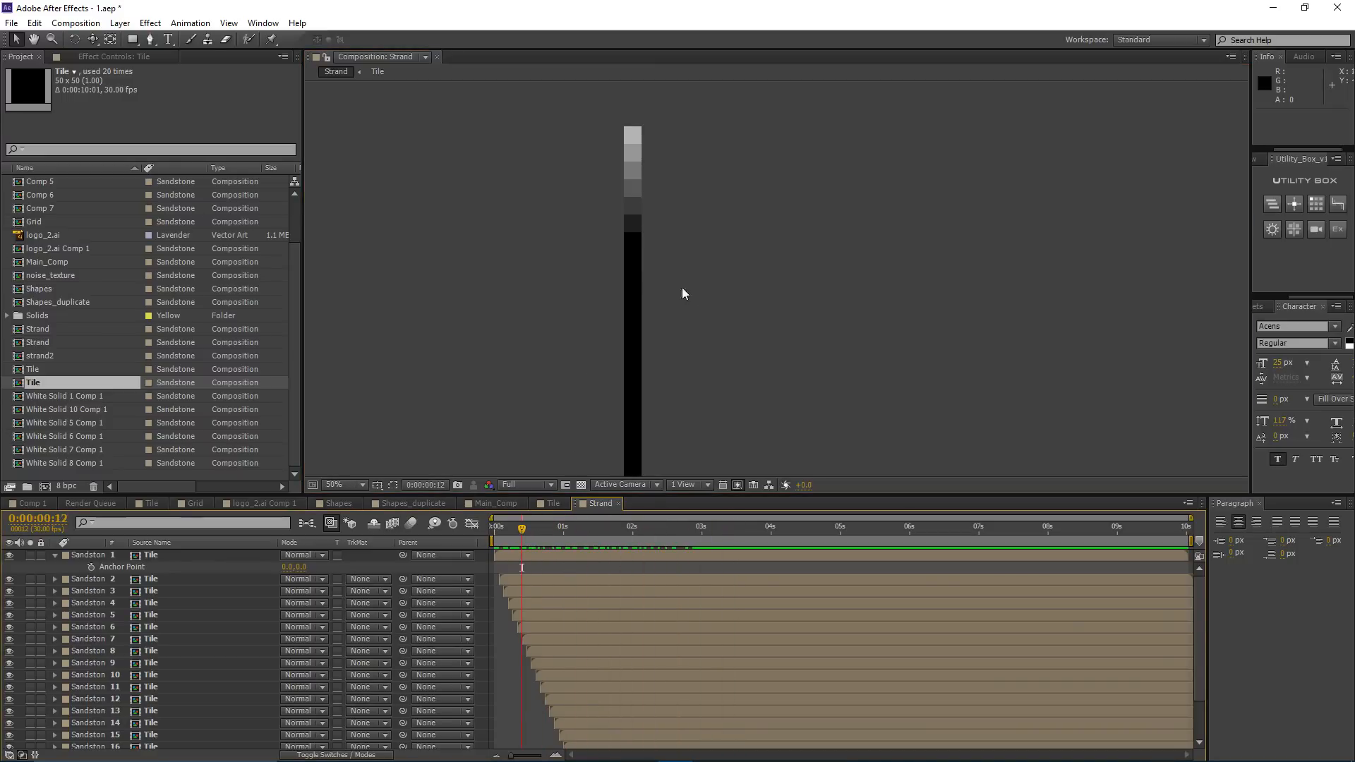
pyautogui.scroll(1, 682, 286)
pyautogui.scroll(-2, 657, 236)
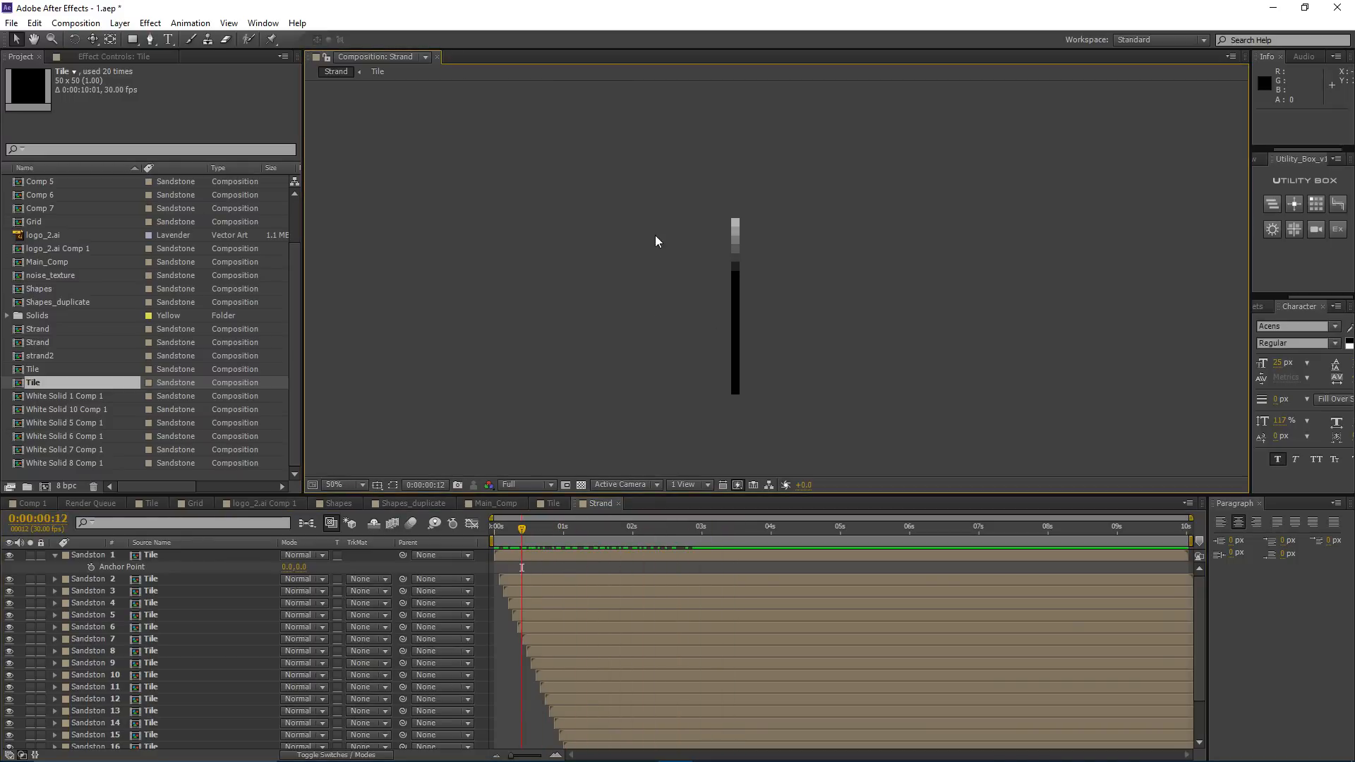
# Step: Create a new composition named Circle_2 with a width and height of 2000 px
pyautogui.click(76, 23)
pyautogui.click(92, 36)
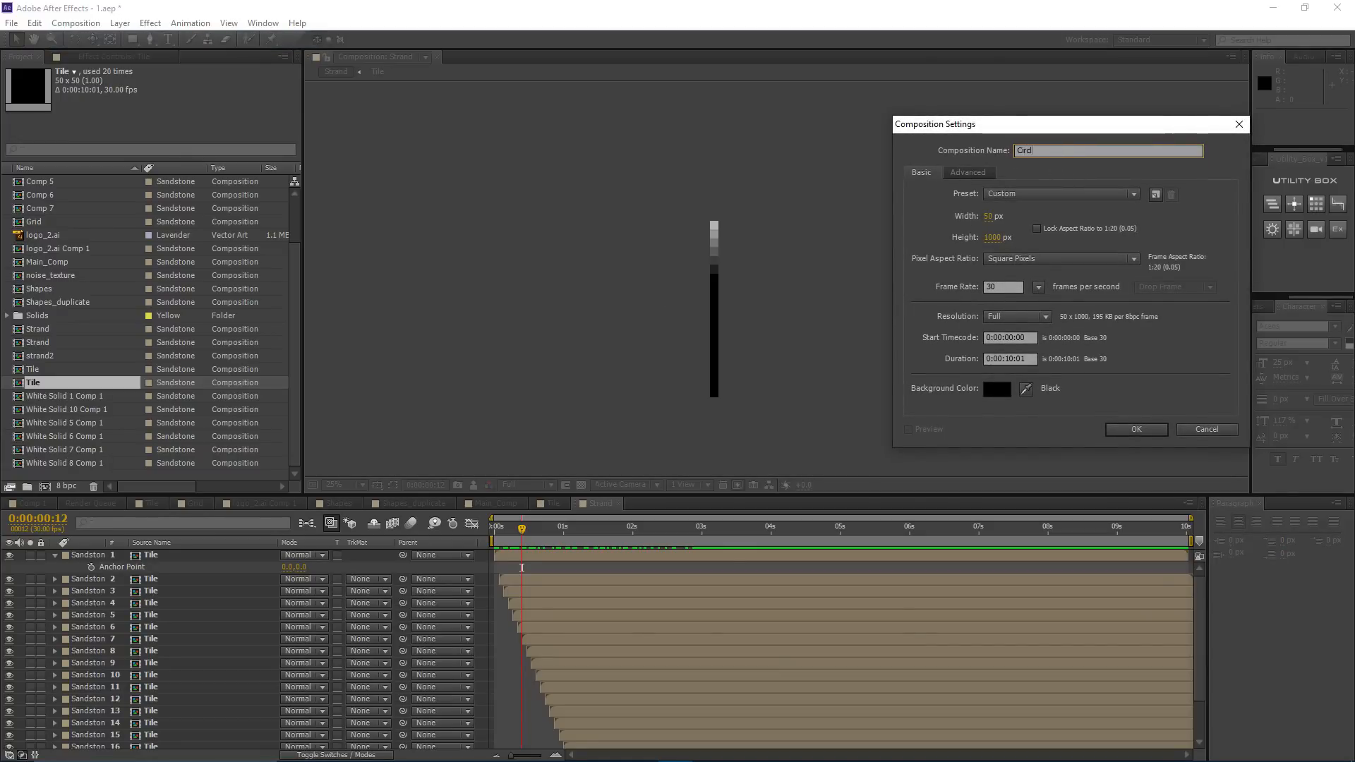
pyautogui.click(990, 216)
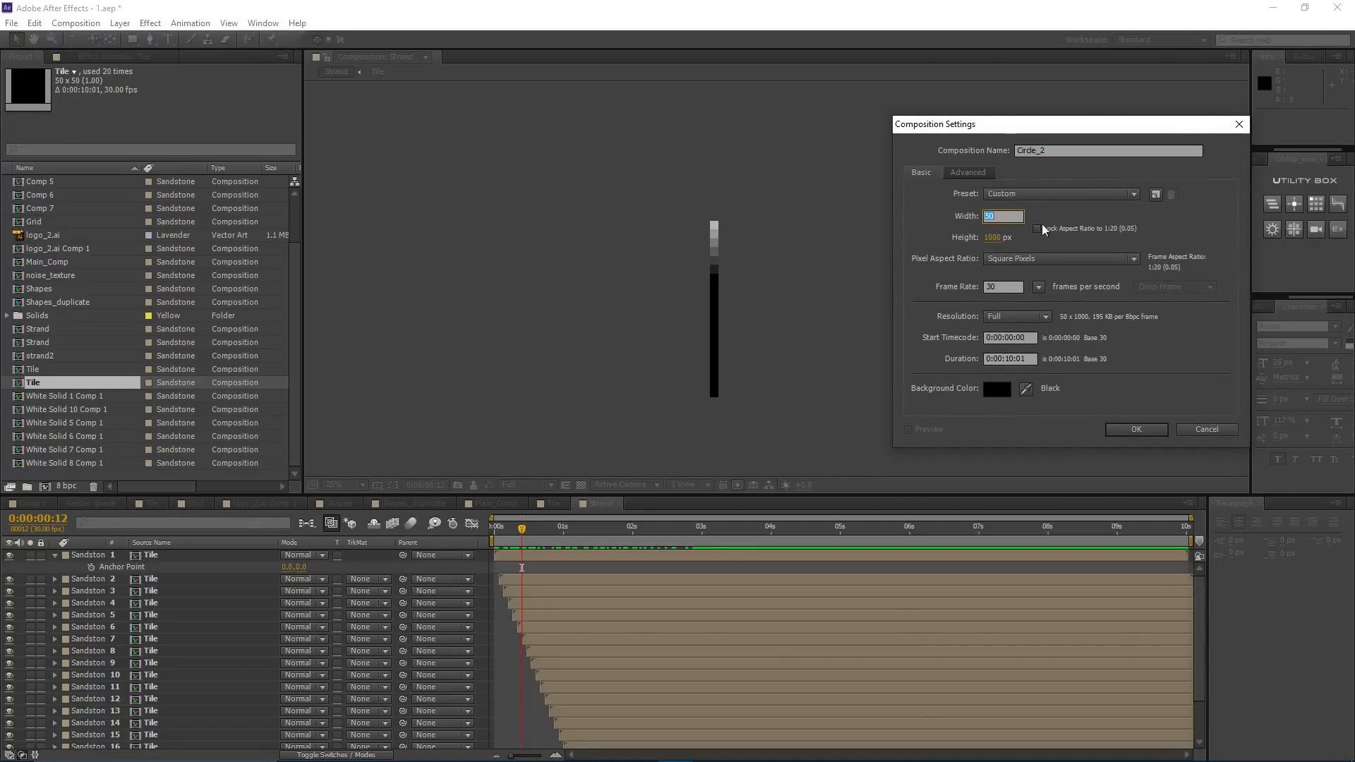
pyautogui.write('2000')
pyautogui.press('Tab')
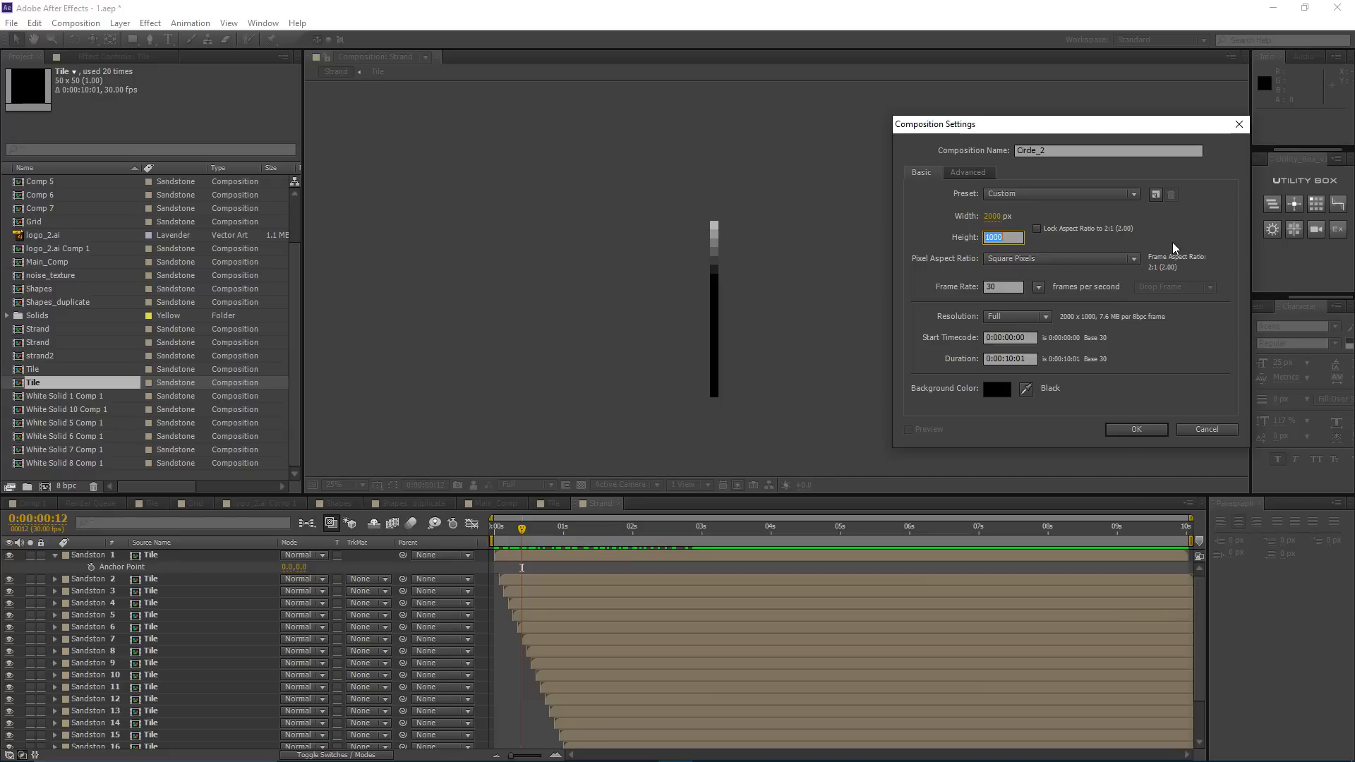
pyautogui.write('2000')
pyautogui.press('Return')
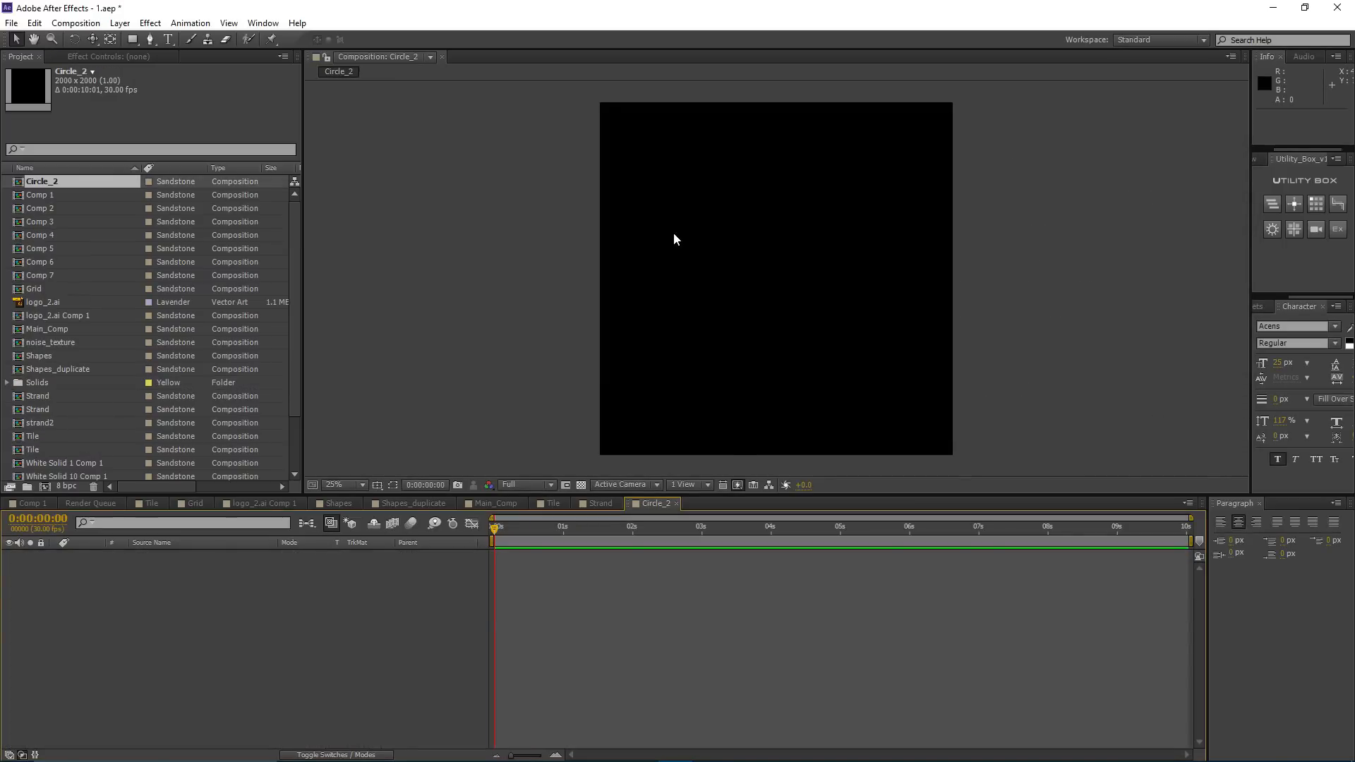
# Step: Add the newly built Strand composition to Circle_2 and set the current time to 0:00:01:02
pyautogui.scroll(-1, 781, 250)
pyautogui.click(40, 396)
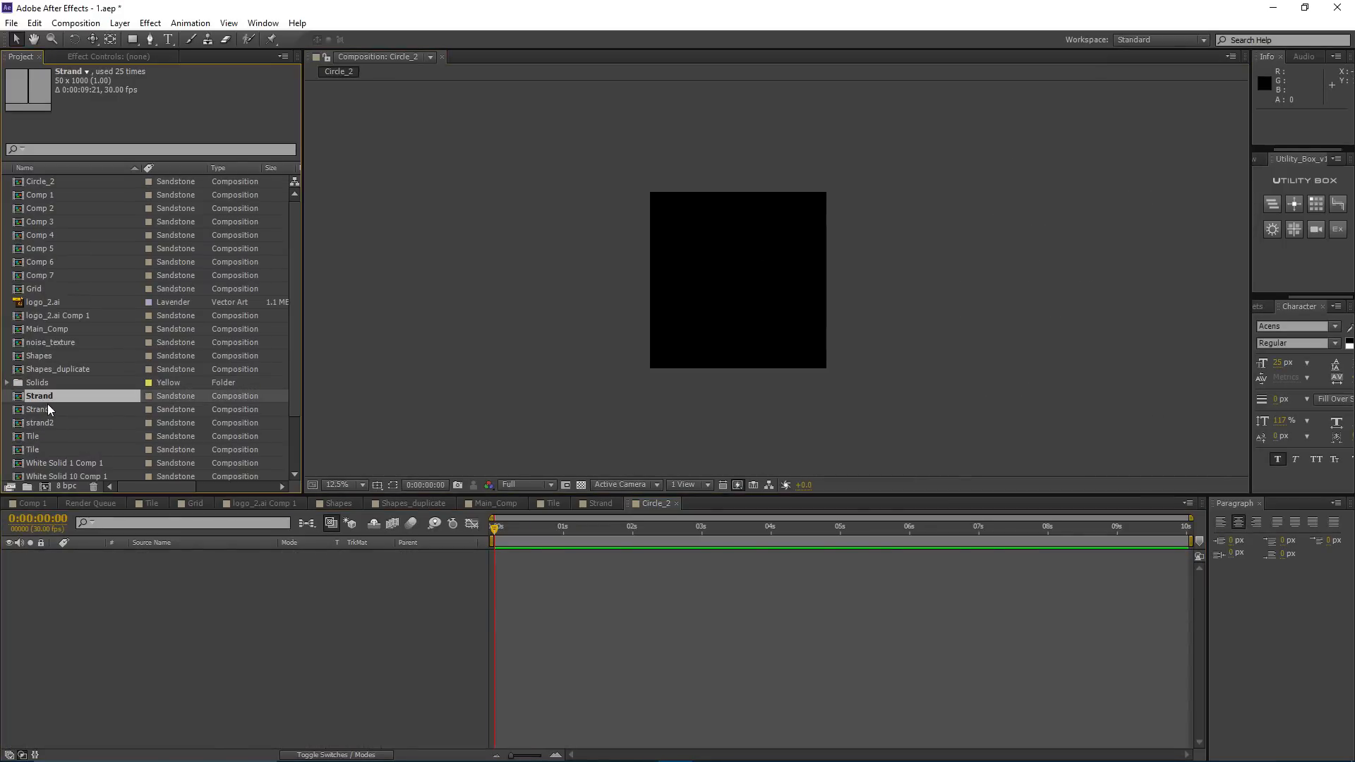
pyautogui.moveTo(49, 406); pyautogui.dragTo(176, 561)
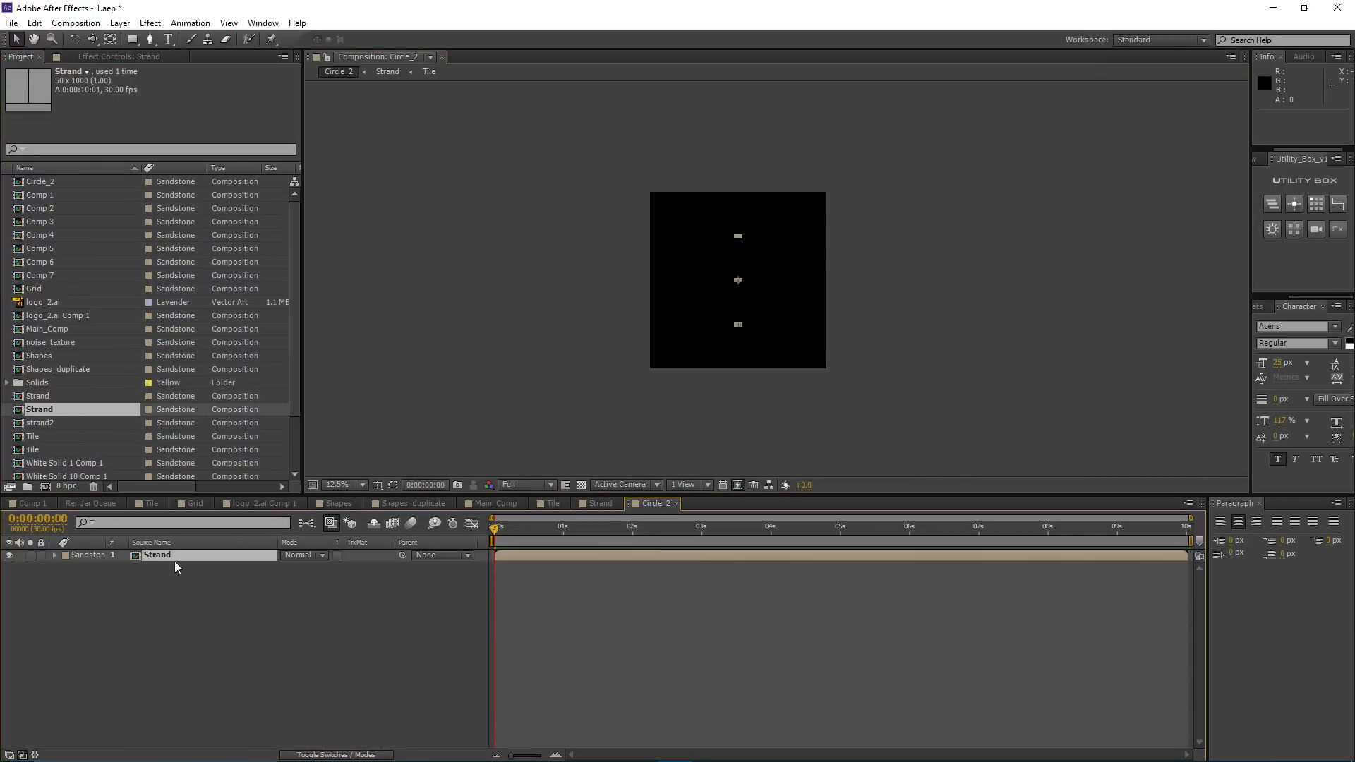
pyautogui.scroll(1, 637, 353)
pyautogui.moveTo(499, 528); pyautogui.dragTo(569, 540)
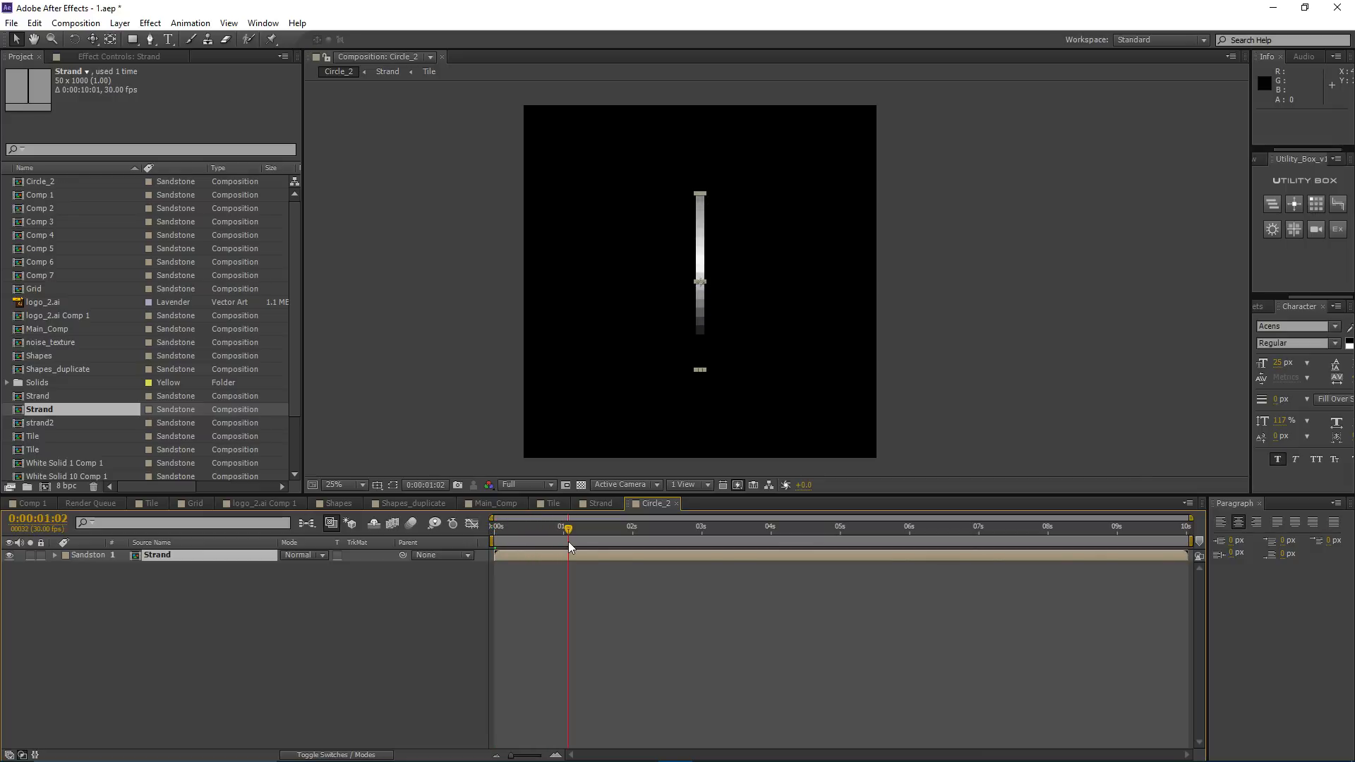
pyautogui.scroll(-1, 665, 280)
pyautogui.scroll(1, 699, 278)
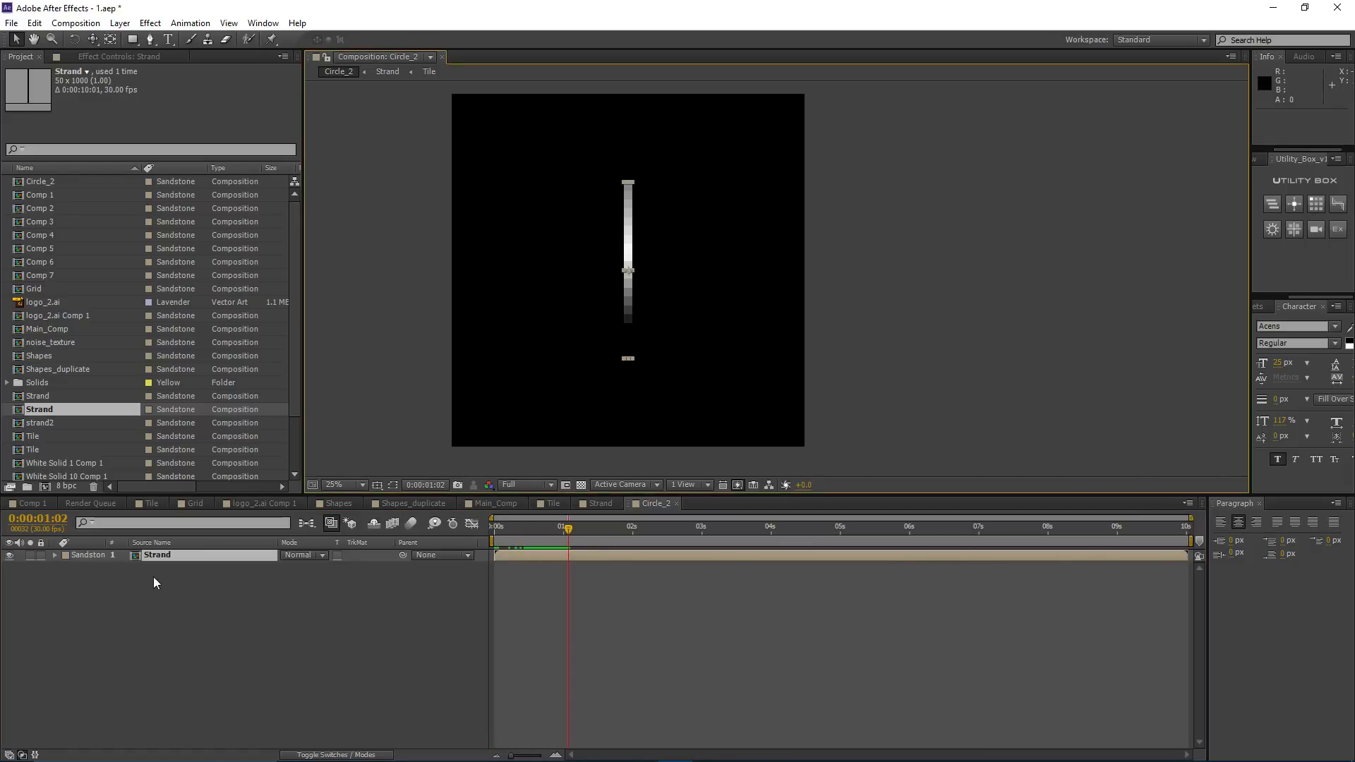
# Step: Set the Strand layer's vertical anchor point to 0 so it pivots from its top end
pyautogui.press('a')
pyautogui.click(311, 567)
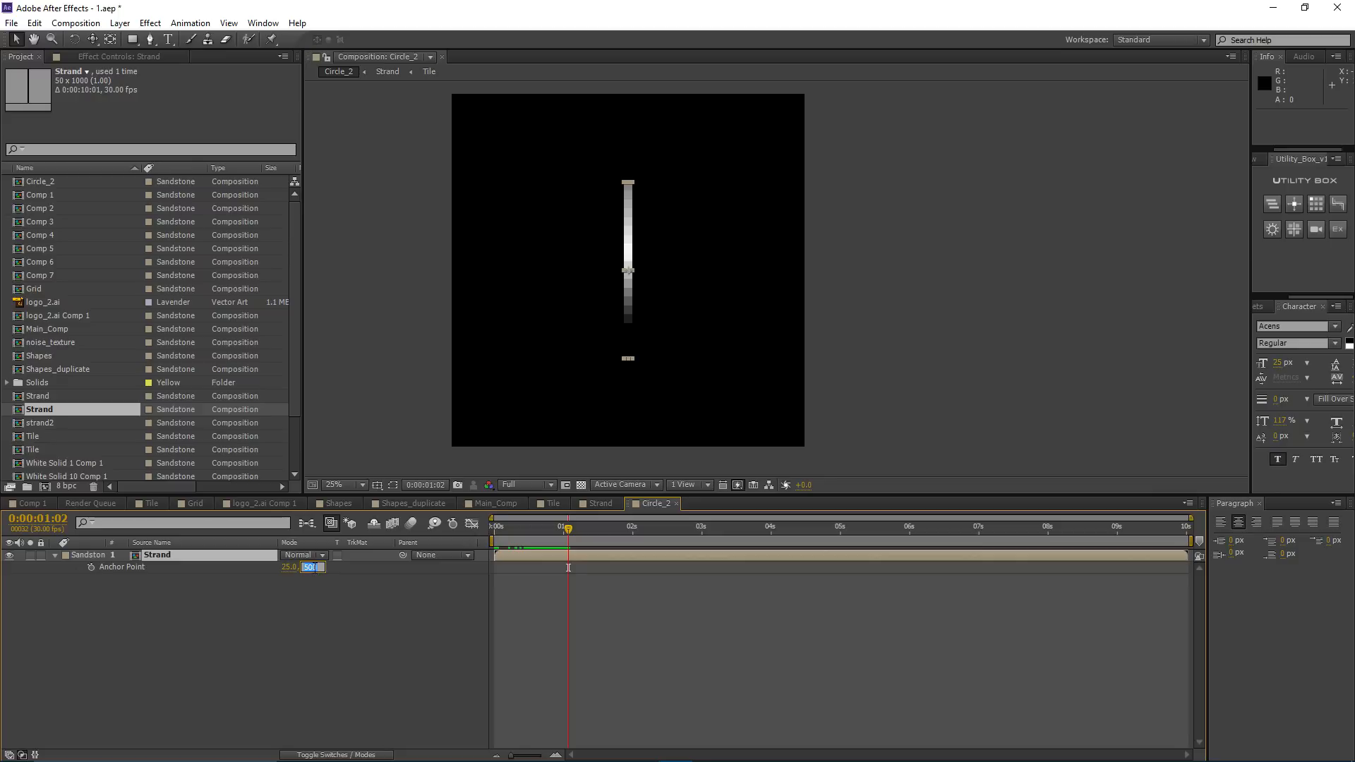
pyautogui.write('0')
pyautogui.press('Return')
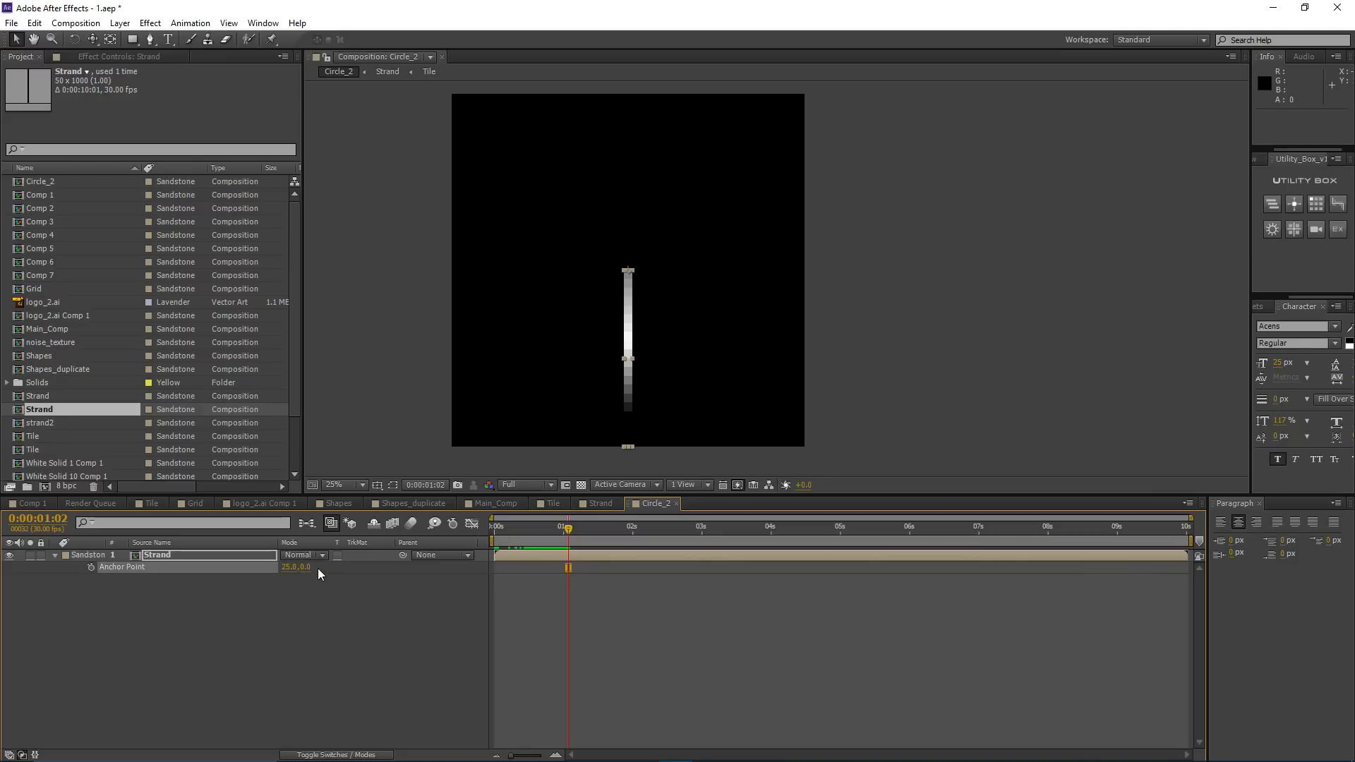
# Step: Clone the Strand layer in a radial array with a number of 80 and a range of 50
pyautogui.click(1317, 204)
pyautogui.moveTo(655, 258); pyautogui.dragTo(904, 218)
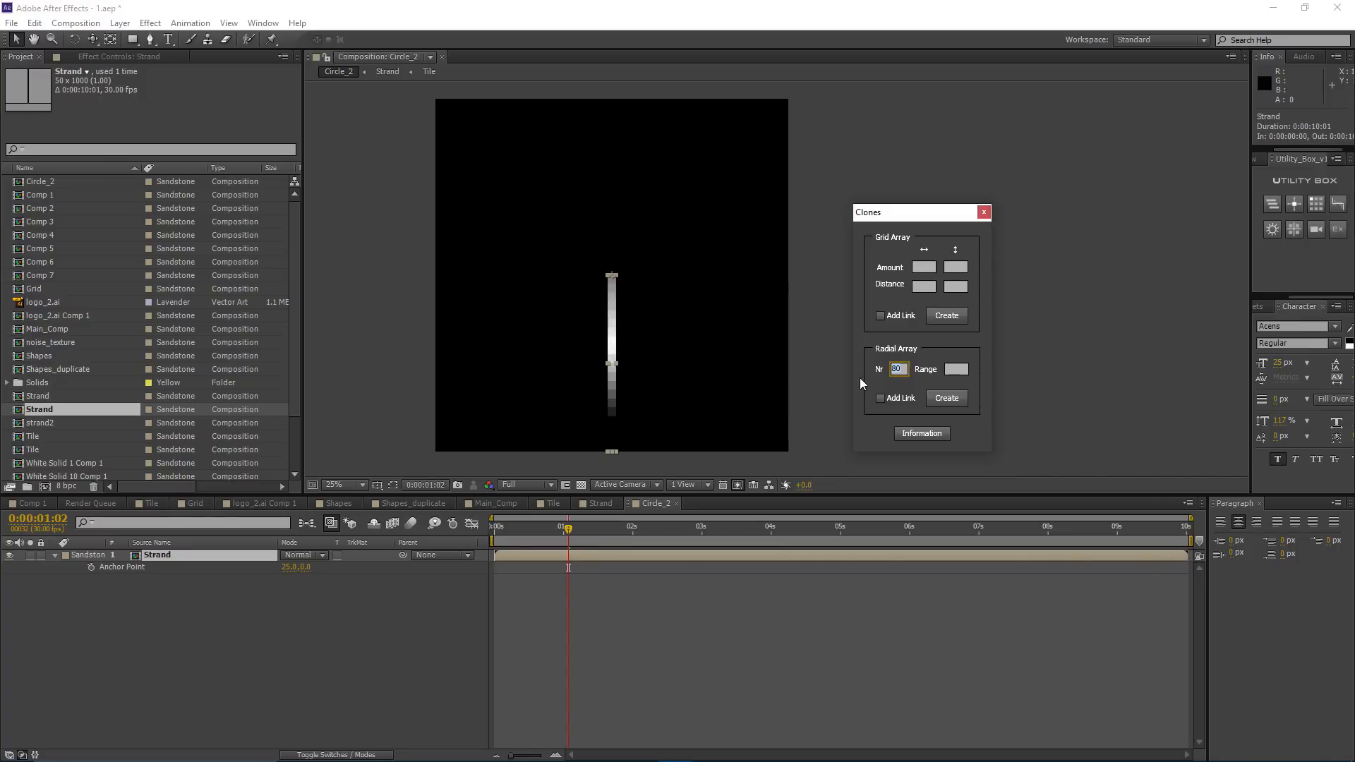
pyautogui.click(961, 370)
pyautogui.click(947, 400)
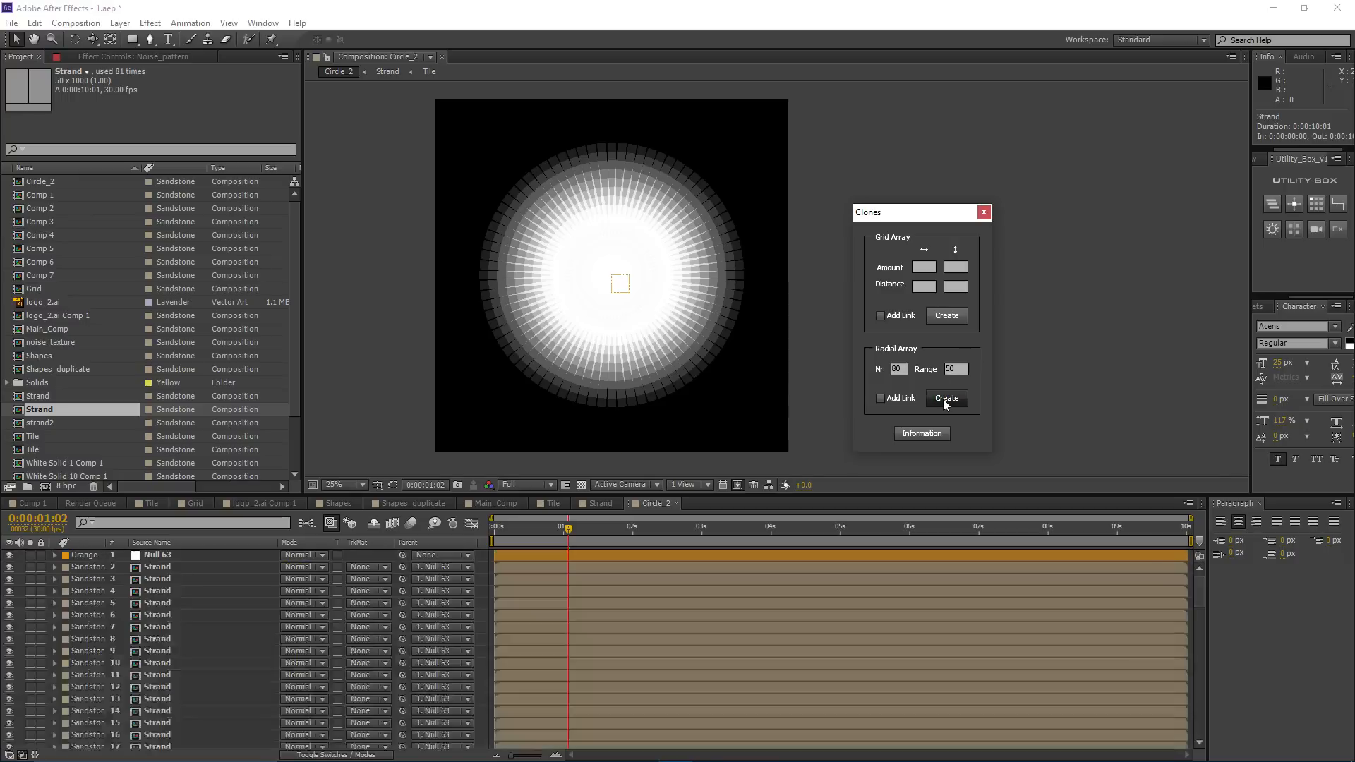
# Step: Inspect individual Strand clones, such as layer 11, and how they sit around the circle's centre
pyautogui.click(545, 579)
pyautogui.click(554, 615)
pyautogui.click(562, 651)
pyautogui.click(571, 675)
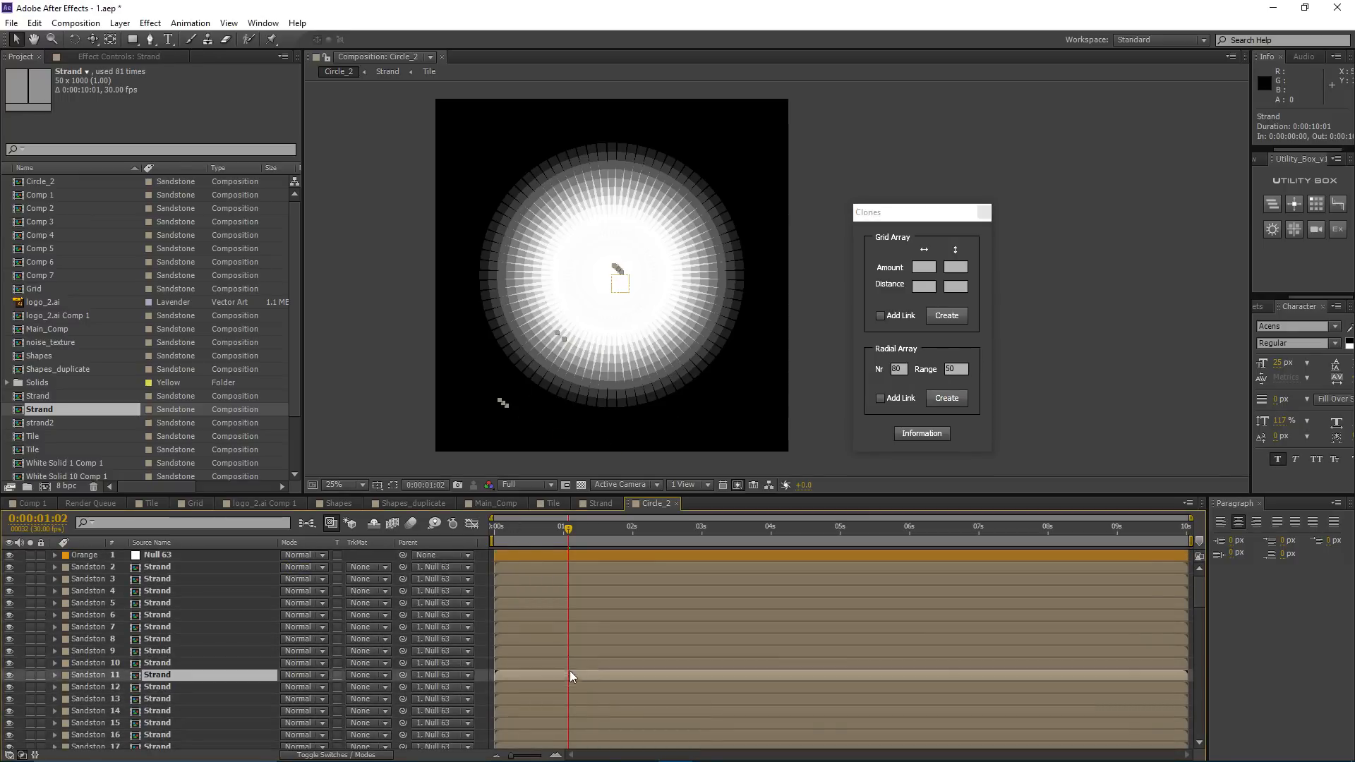
pyautogui.scroll(4, 562, 218)
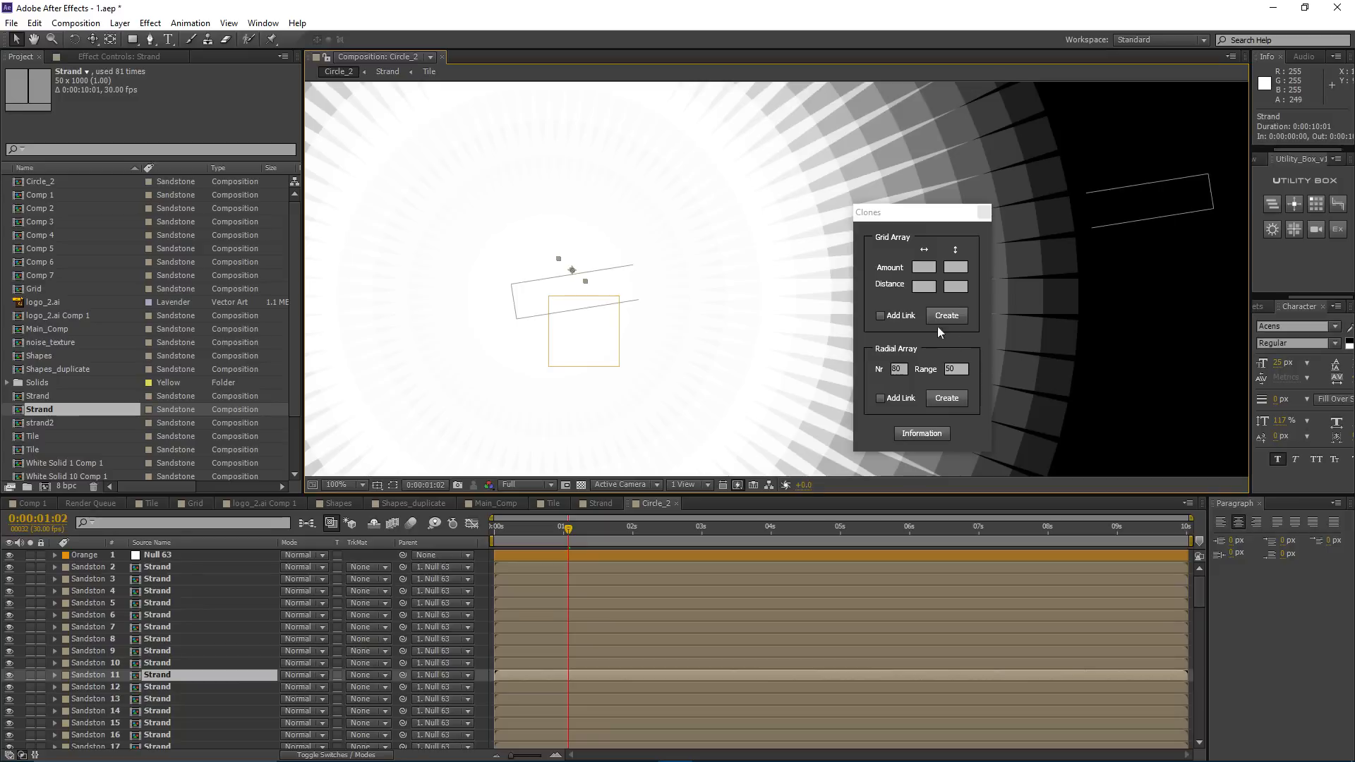
# Step: Undo the radial array, re-create it with 80 clones and a range of 0, and close the Clones dialog
pyautogui.hotkey('ctrl', 'z')
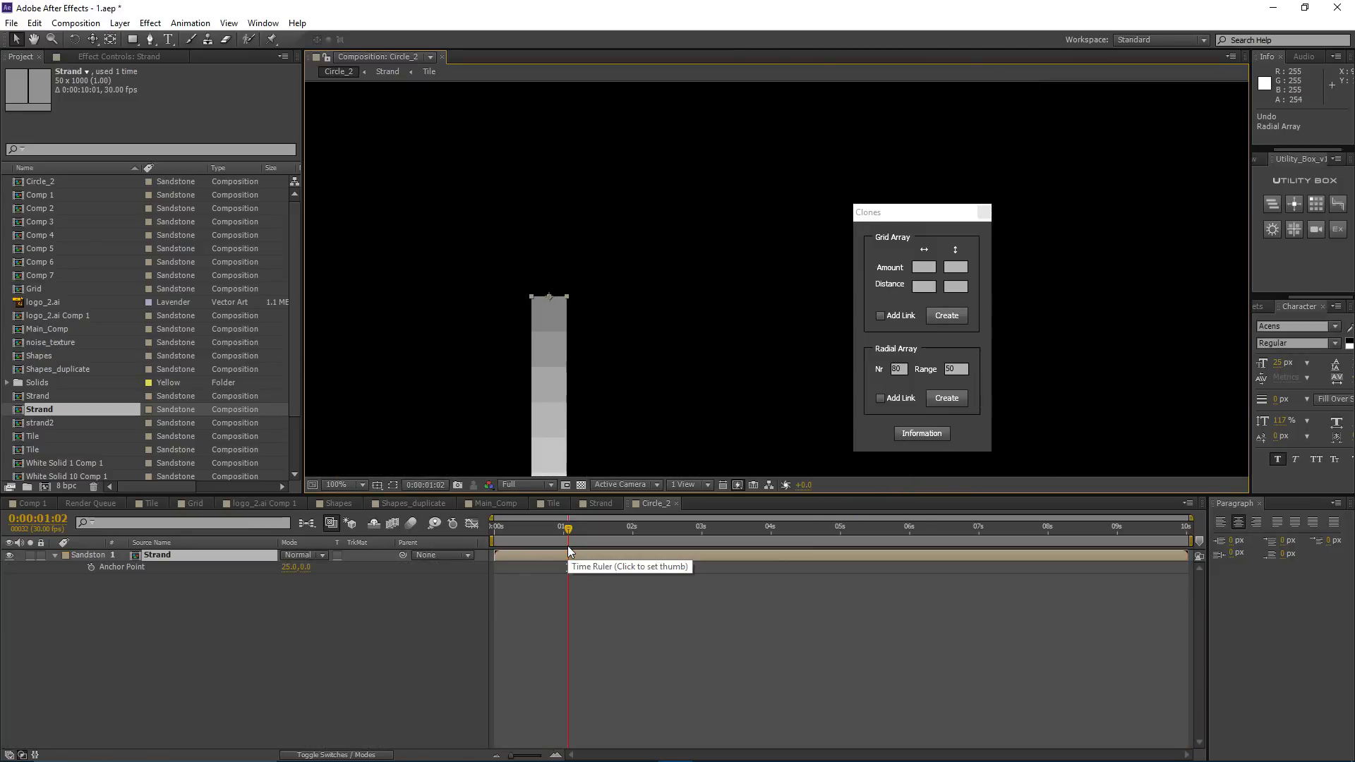
pyautogui.scroll(-4, 535, 346)
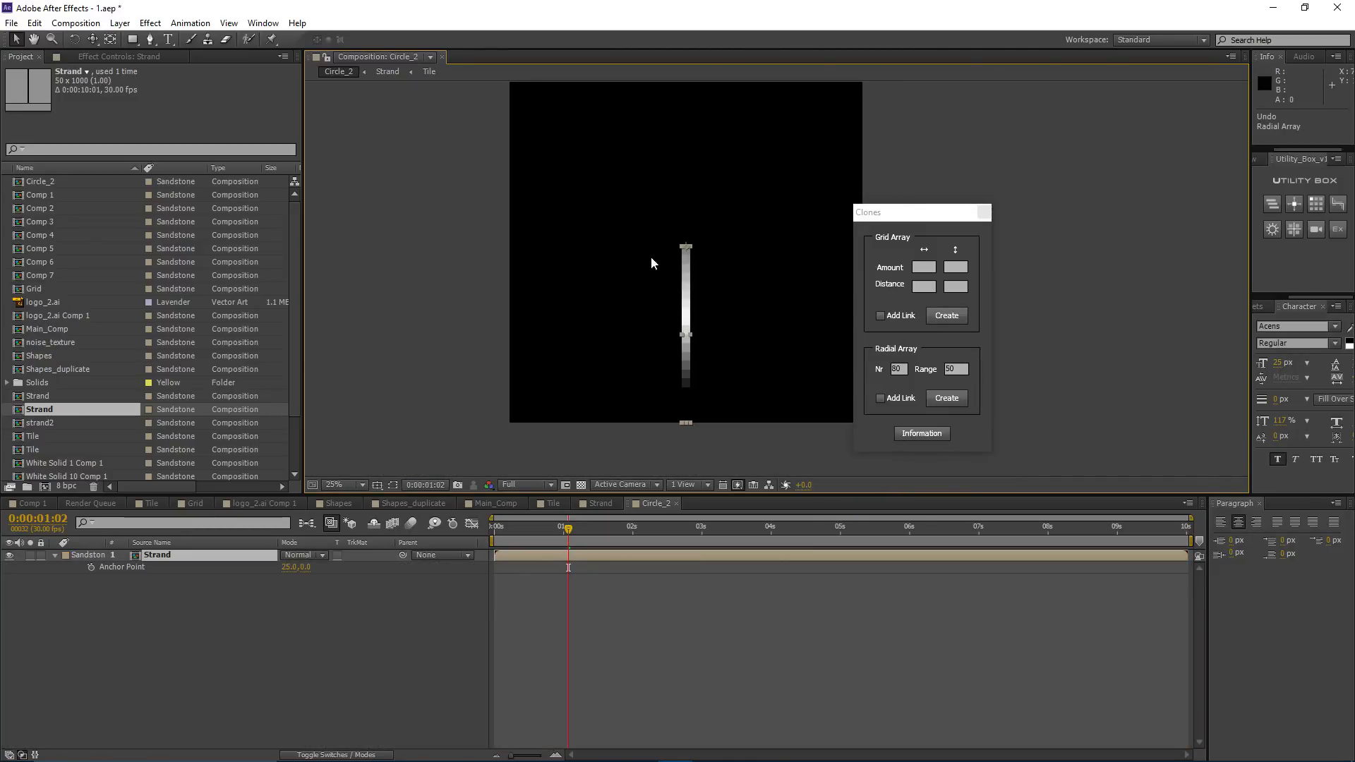
pyautogui.click(962, 369)
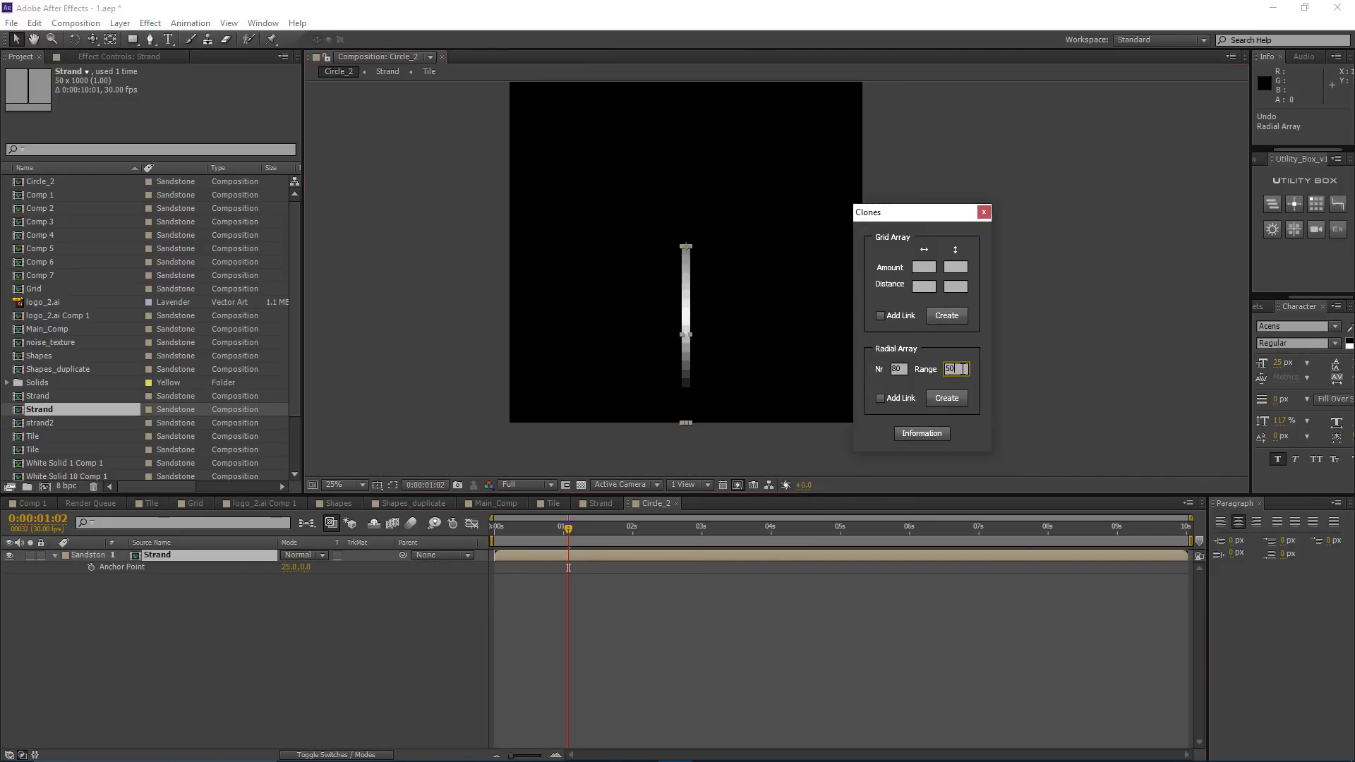
pyautogui.write('0')
pyautogui.click(954, 399)
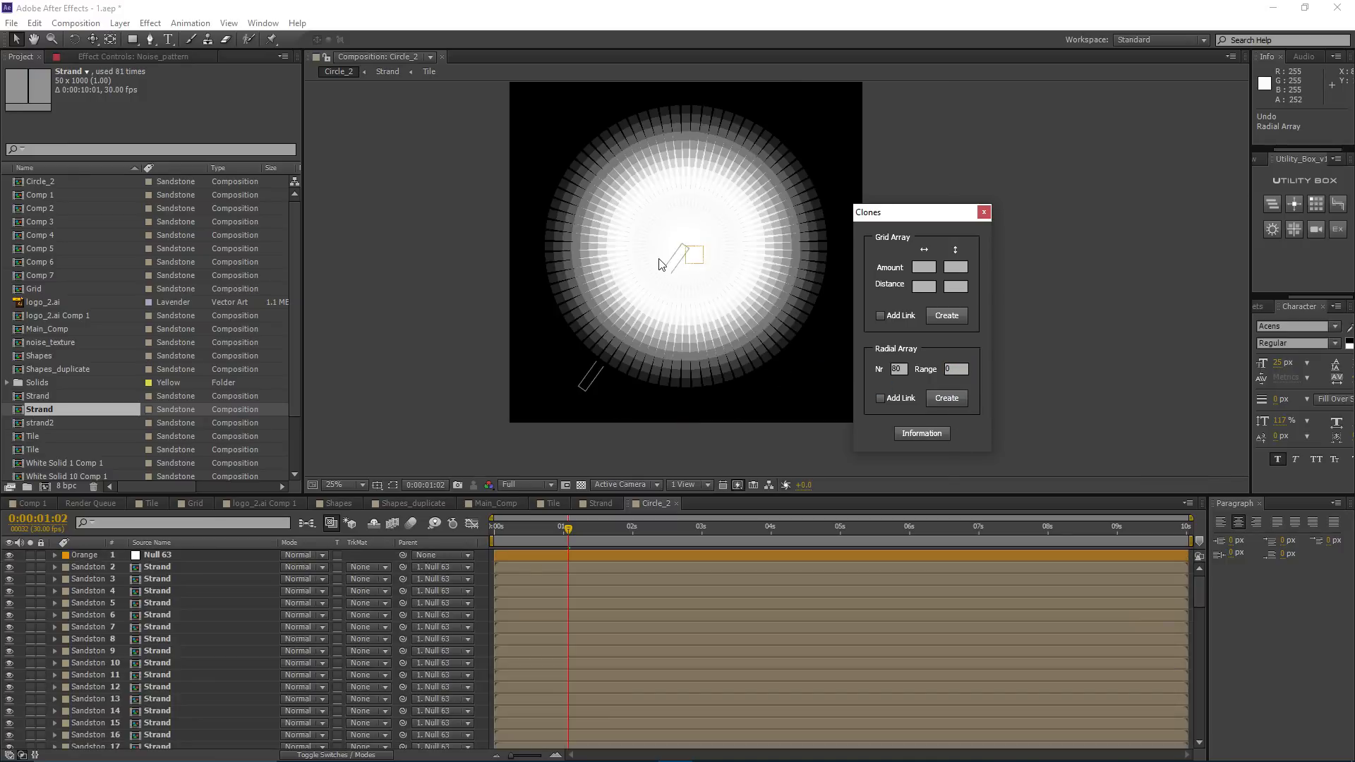
pyautogui.scroll(2, 759, 262)
pyautogui.click(985, 213)
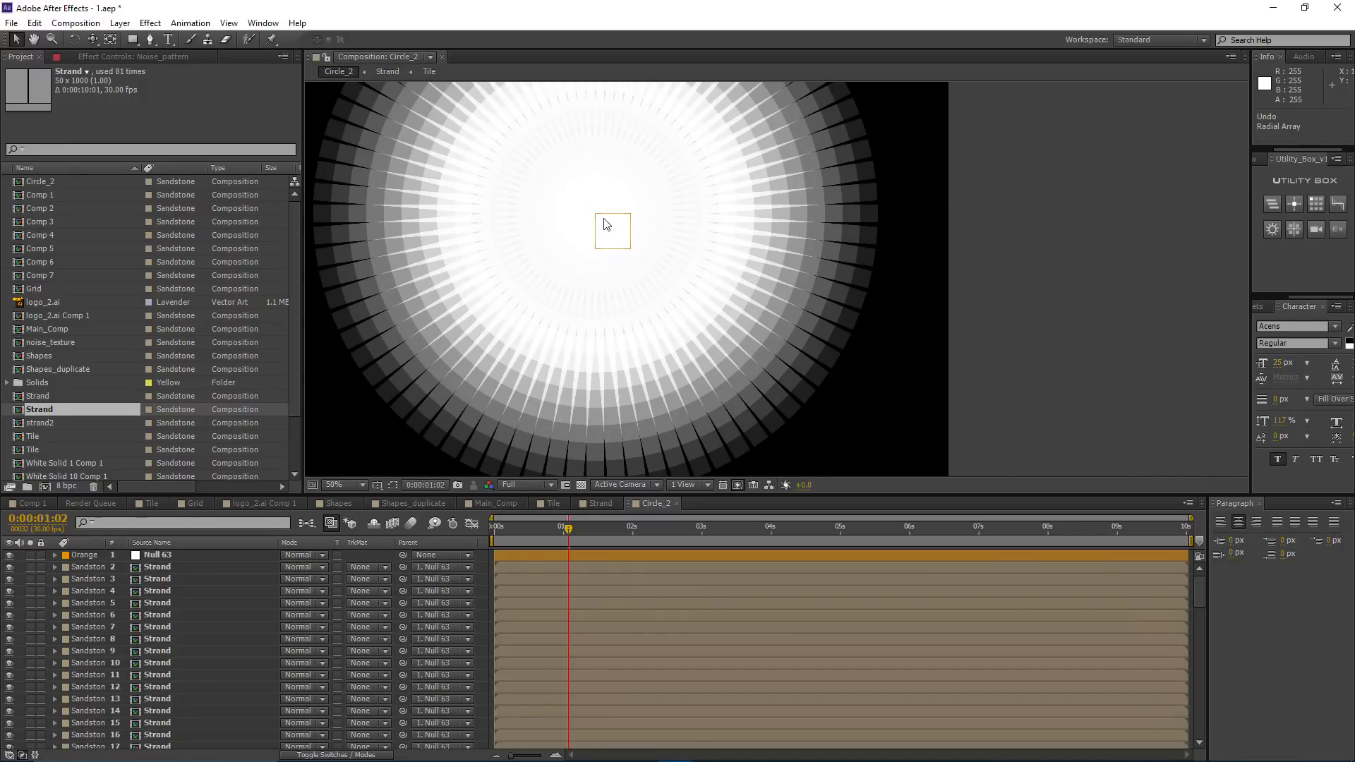
# Step: Show layer names instead of source names in Circle_2, and delete the Radial_Group null layer
pyautogui.click(166, 542)
pyautogui.click(175, 555)
pyautogui.scroll(-2, 697, 245)
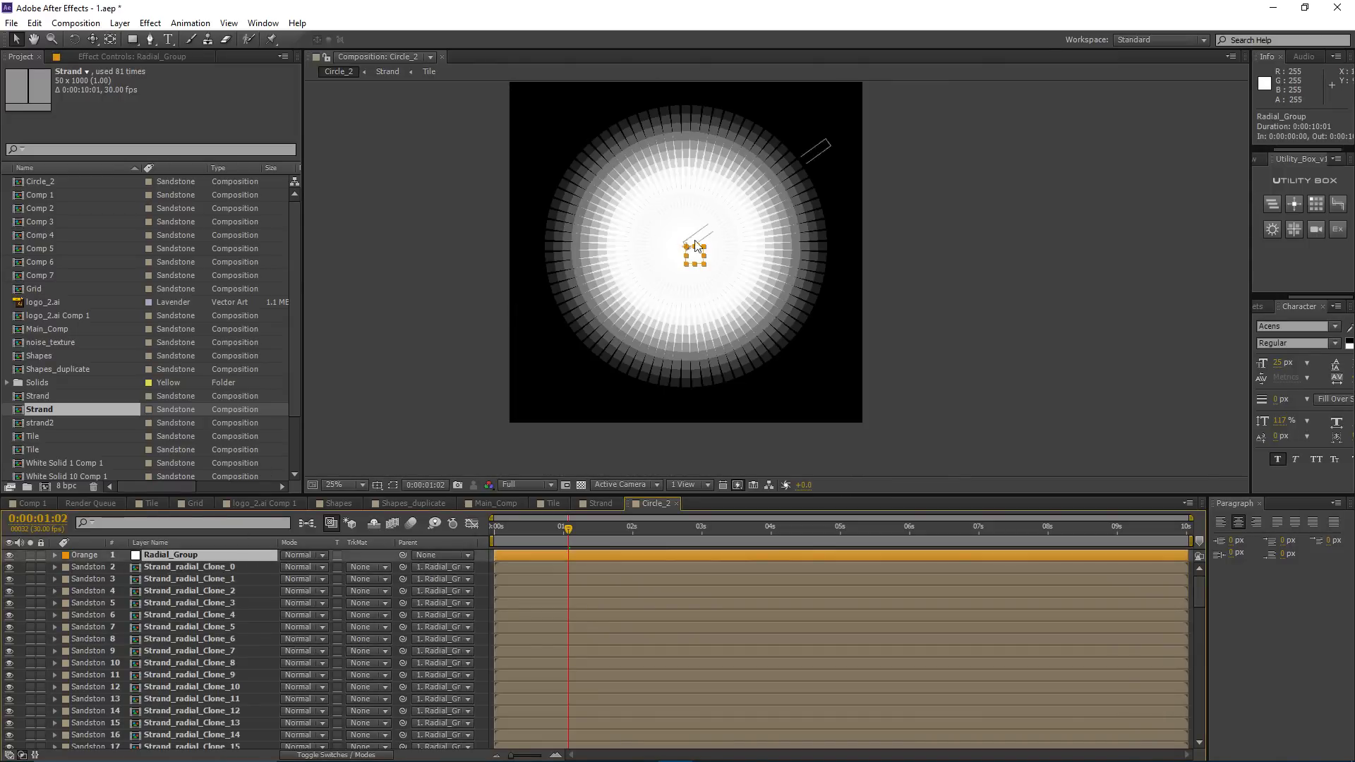
pyautogui.moveTo(696, 246); pyautogui.dragTo(719, 196)
pyautogui.moveTo(650, 282); pyautogui.dragTo(678, 247)
pyautogui.press('Delete')
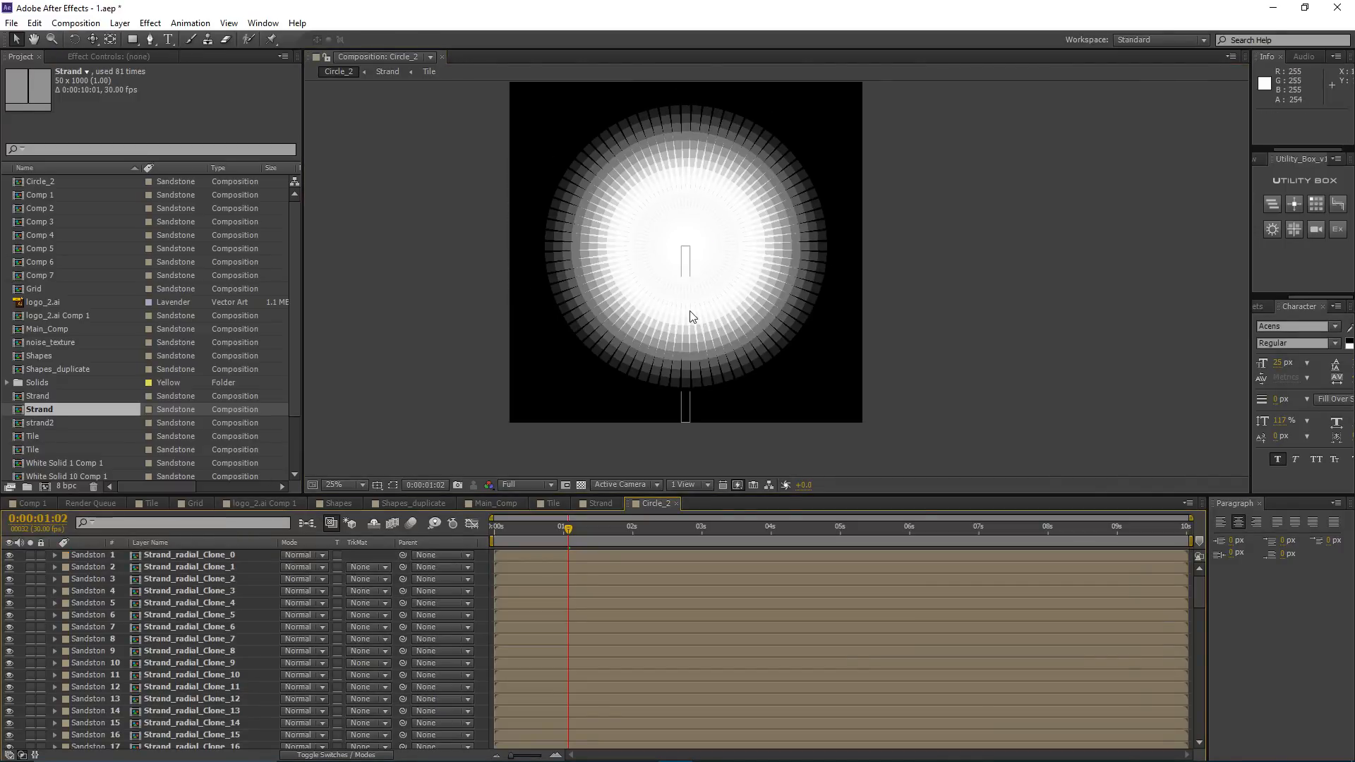
# Step: Scrub through the Circle_2 animation and examine how the Strand clones overlap around the circle's centre
pyautogui.moveTo(576, 530)
pyautogui.mouseDown()
pyautogui.moveTo(651, 528)
pyautogui.moveTo(524, 528)
pyautogui.moveTo(684, 528)
pyautogui.moveTo(562, 542)
pyautogui.moveTo(616, 544)
pyautogui.moveTo(595, 542)
pyautogui.mouseUp()
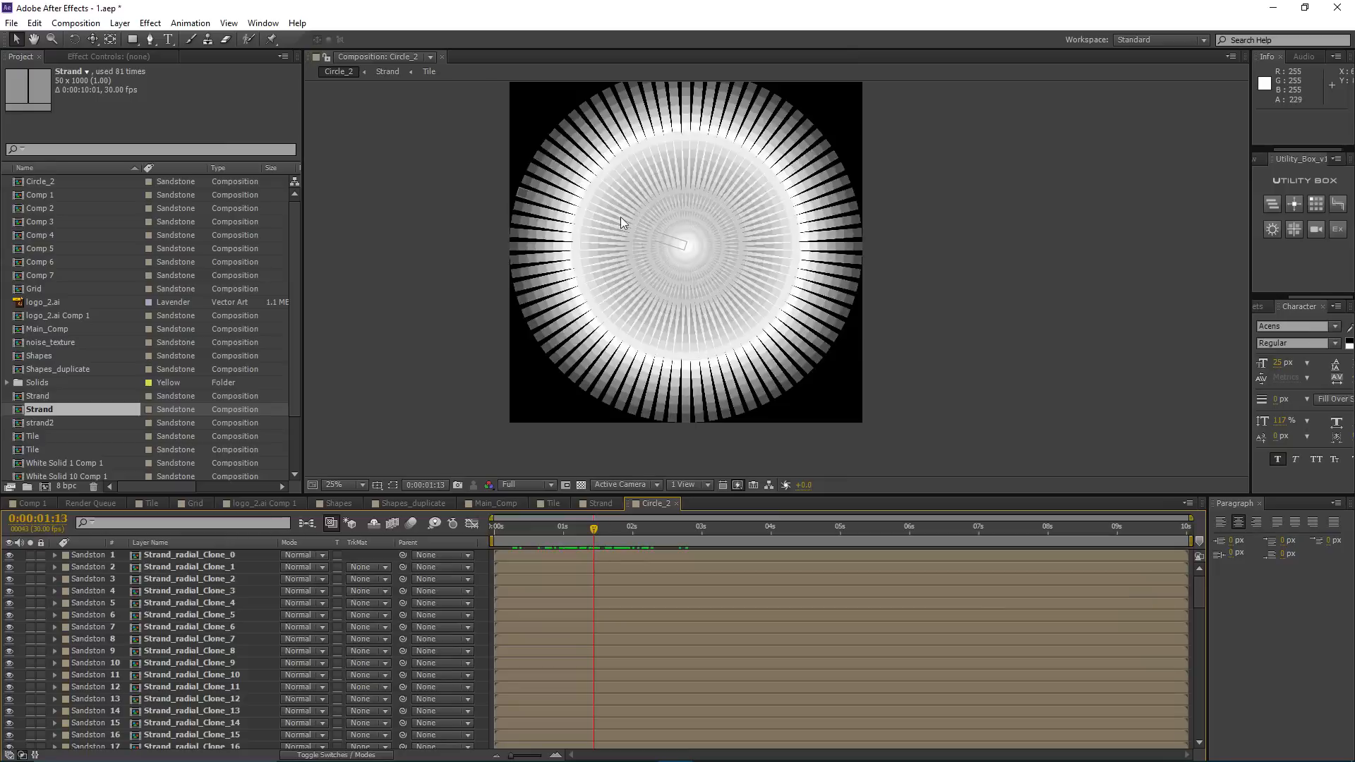
pyautogui.scroll(2, 620, 217)
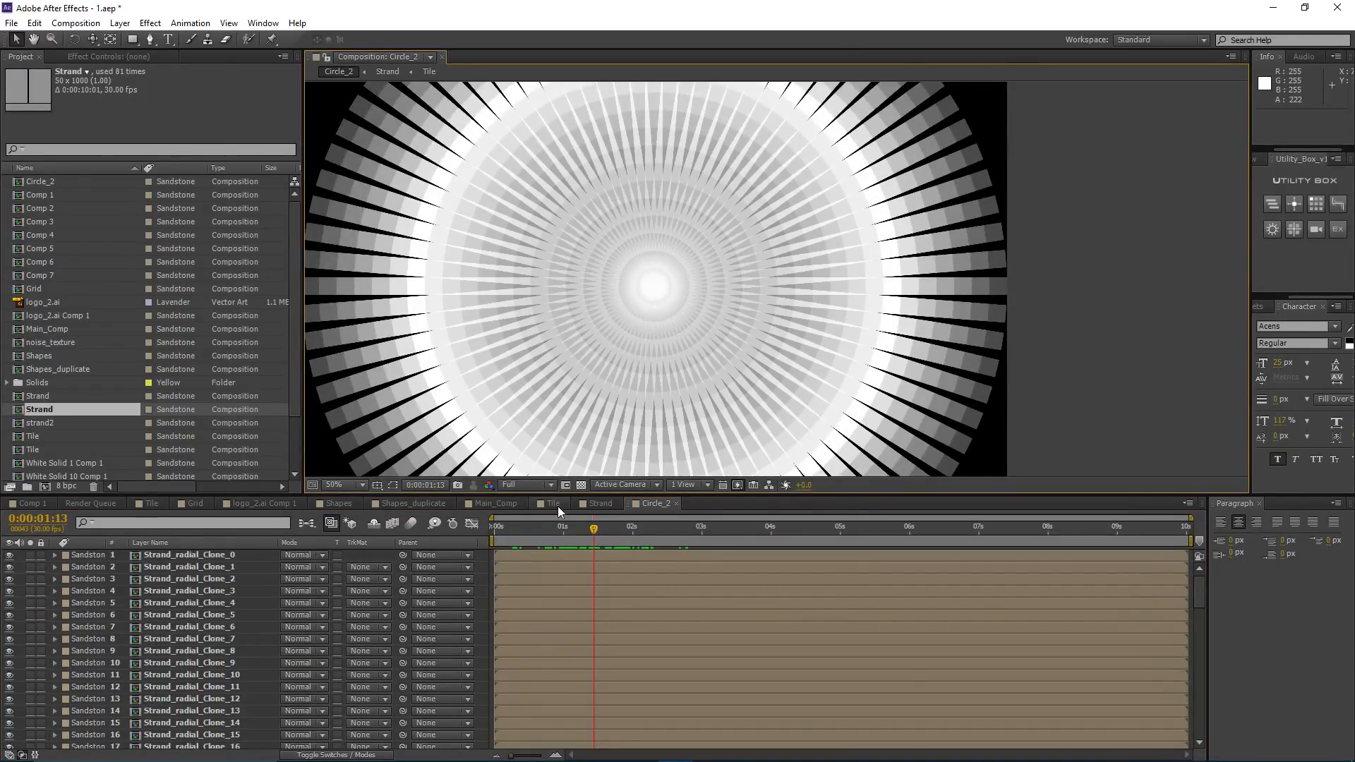
pyautogui.moveTo(552, 528)
pyautogui.mouseDown()
pyautogui.moveTo(545, 552)
pyautogui.moveTo(513, 549)
pyautogui.moveTo(549, 548)
pyautogui.mouseUp()
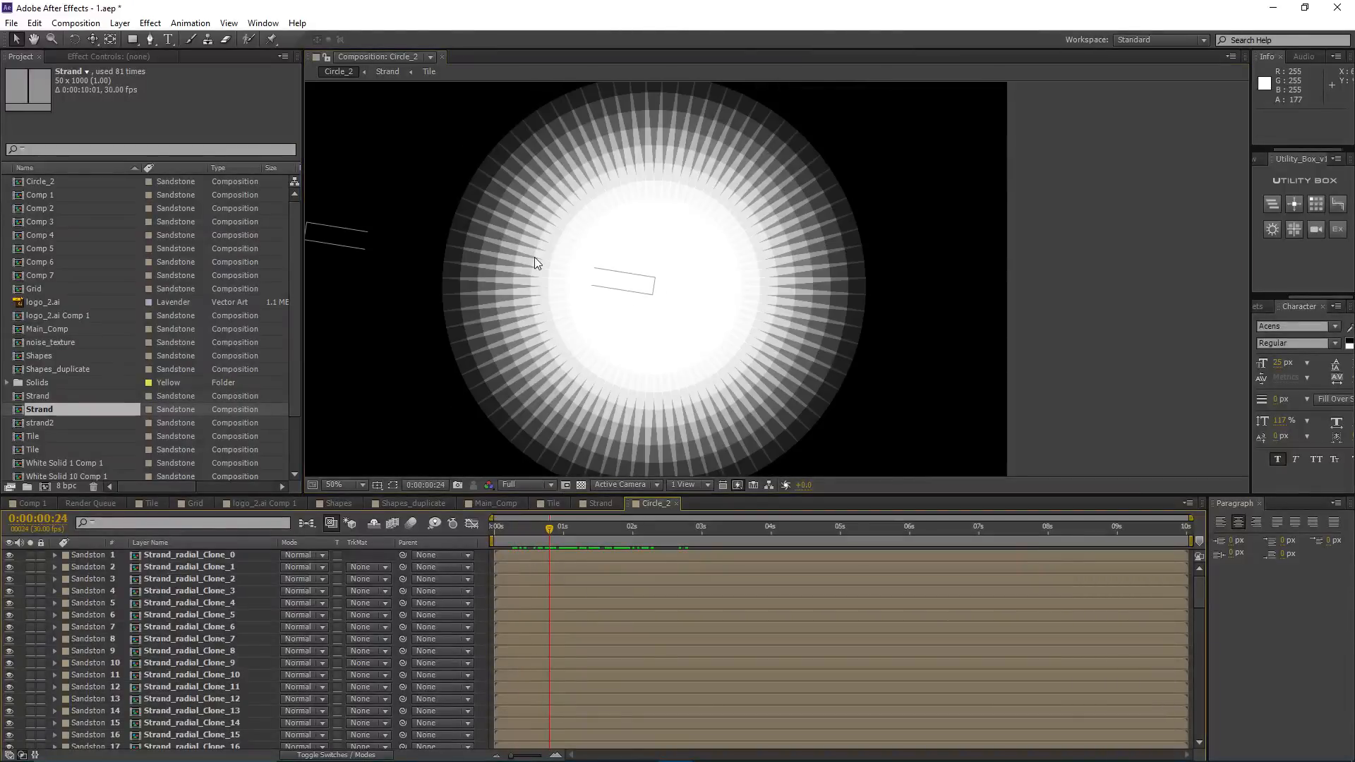
pyautogui.click(586, 526)
pyautogui.press(',')
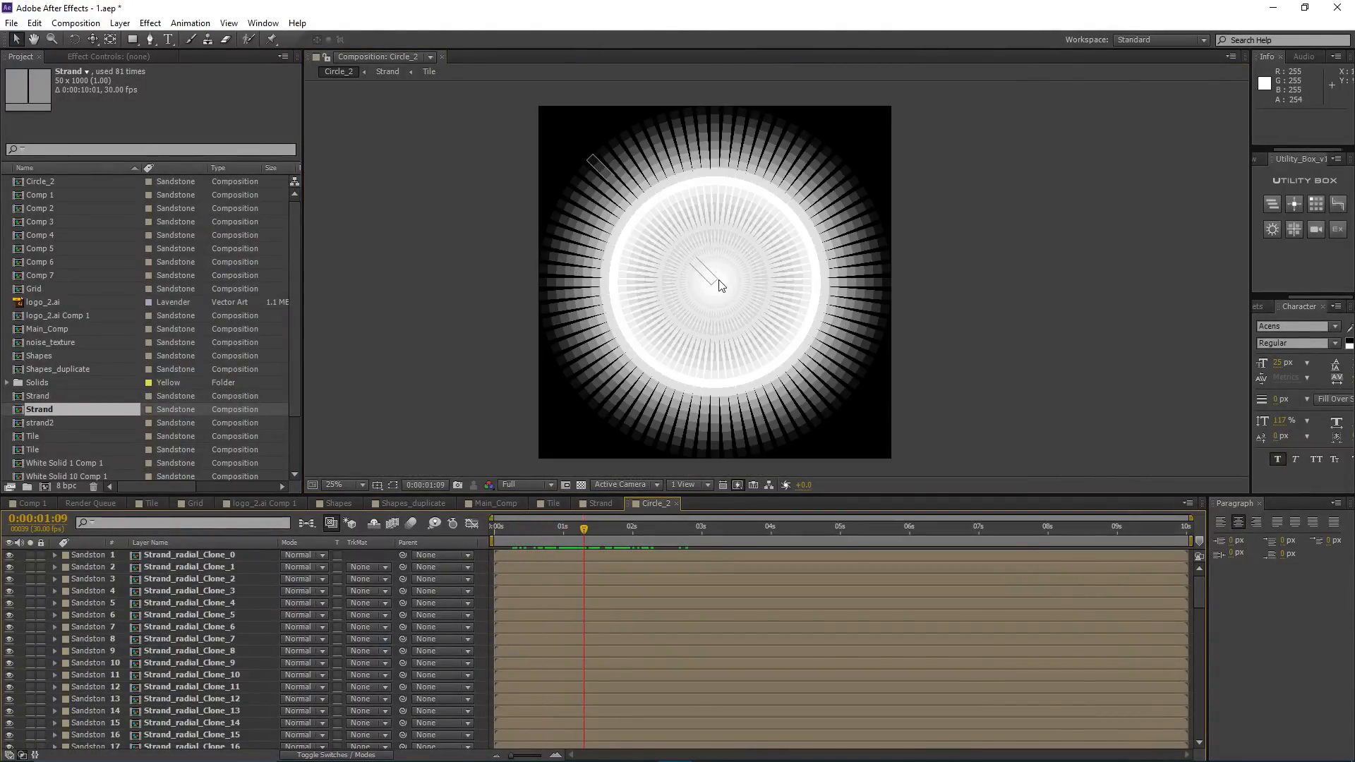
pyautogui.press('.')
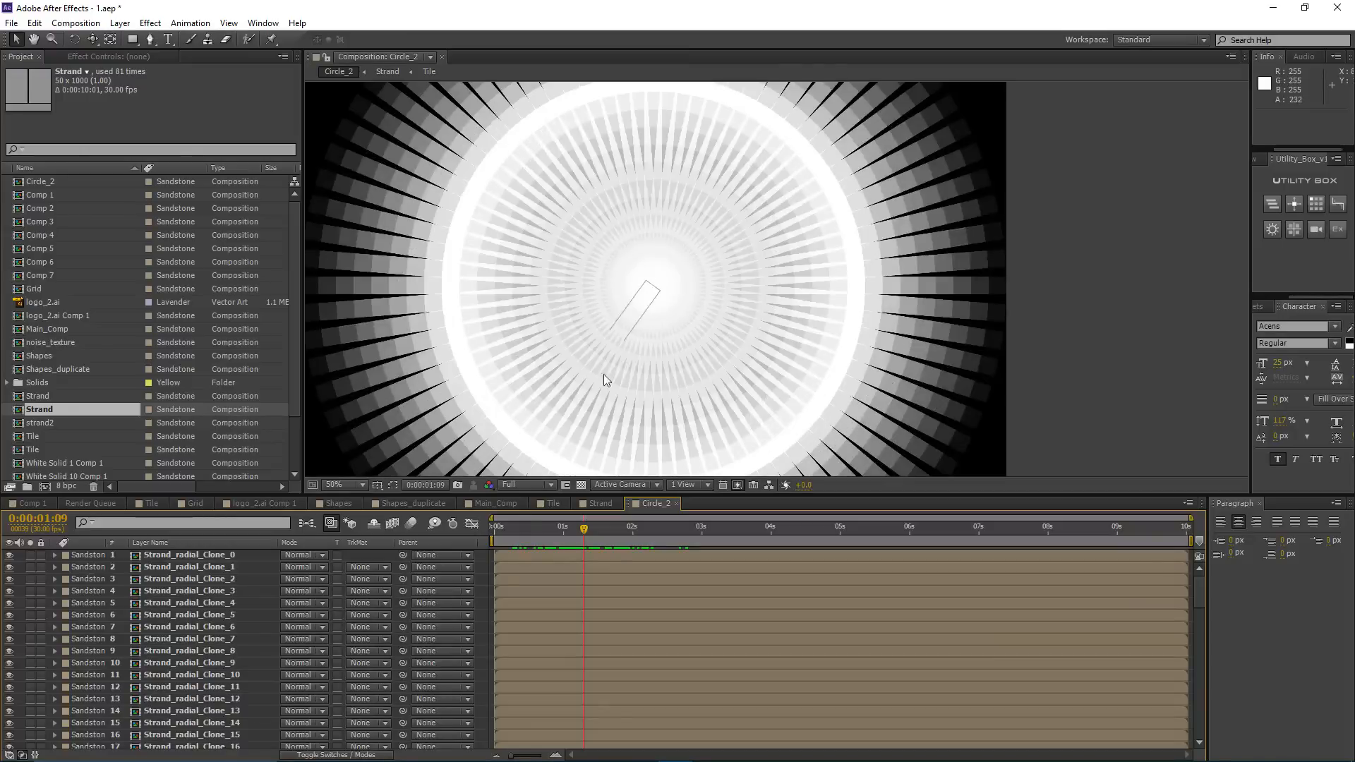
pyautogui.press(',')
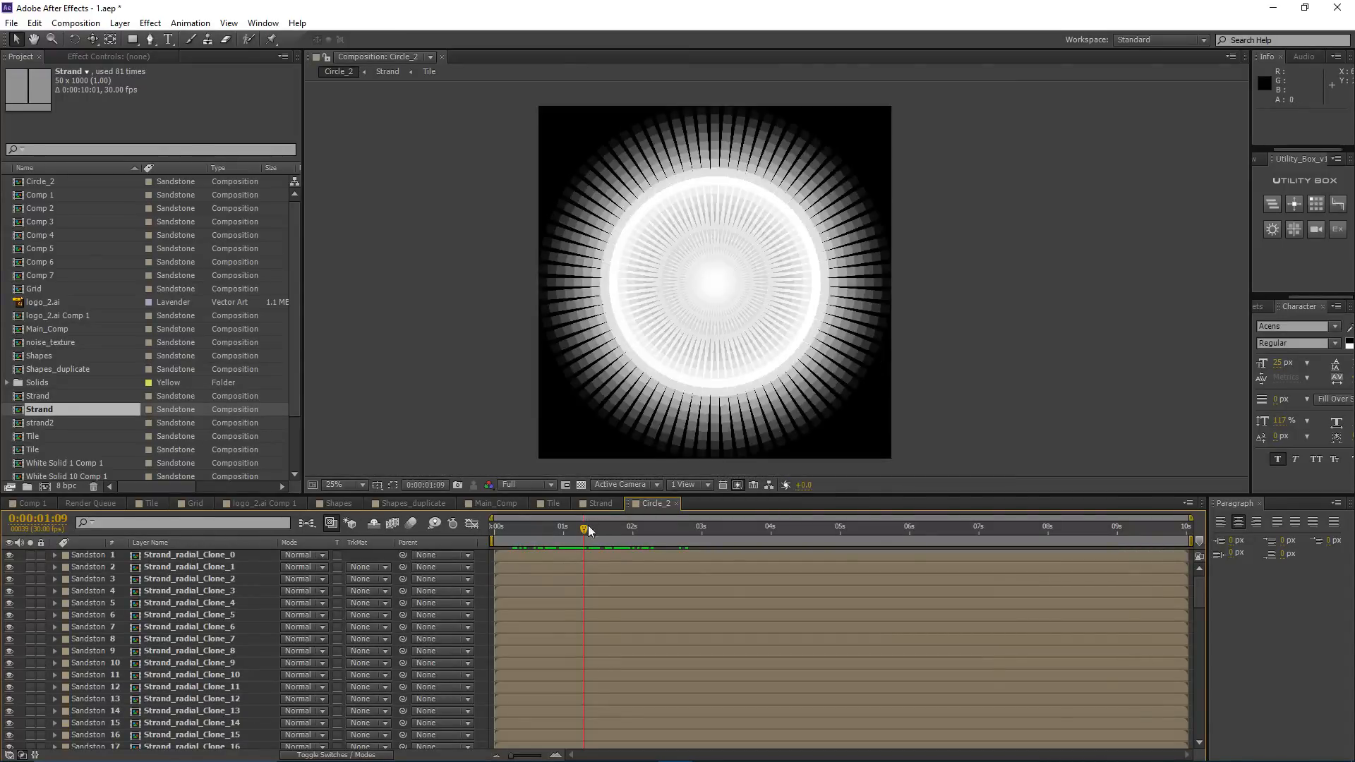
pyautogui.moveTo(587, 525)
pyautogui.mouseDown()
pyautogui.moveTo(618, 528)
pyautogui.moveTo(601, 532)
pyautogui.mouseUp()
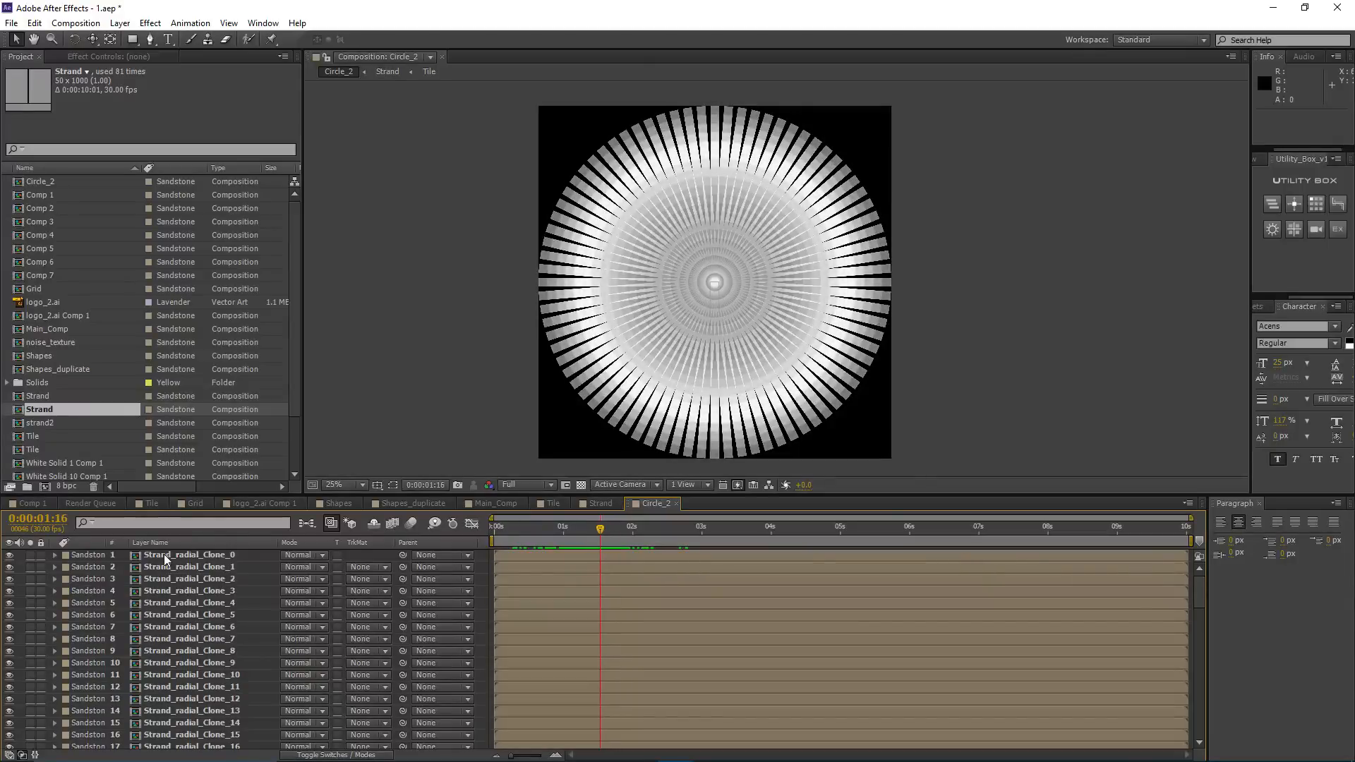
# Step: Add an adjustment layer above the tiles in the Strand composition and apply the Corner Pin effect to it
pyautogui.doubleClick(165, 558)
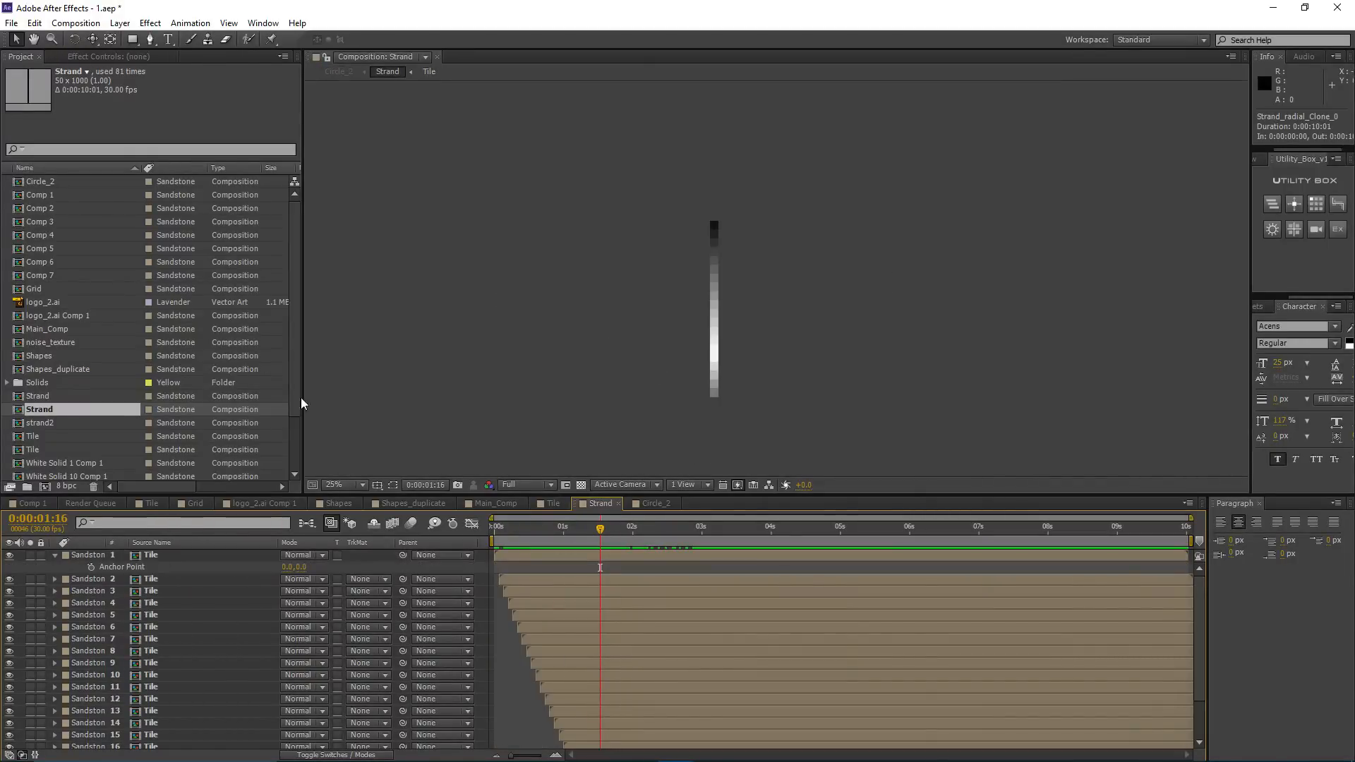
pyautogui.press('.')
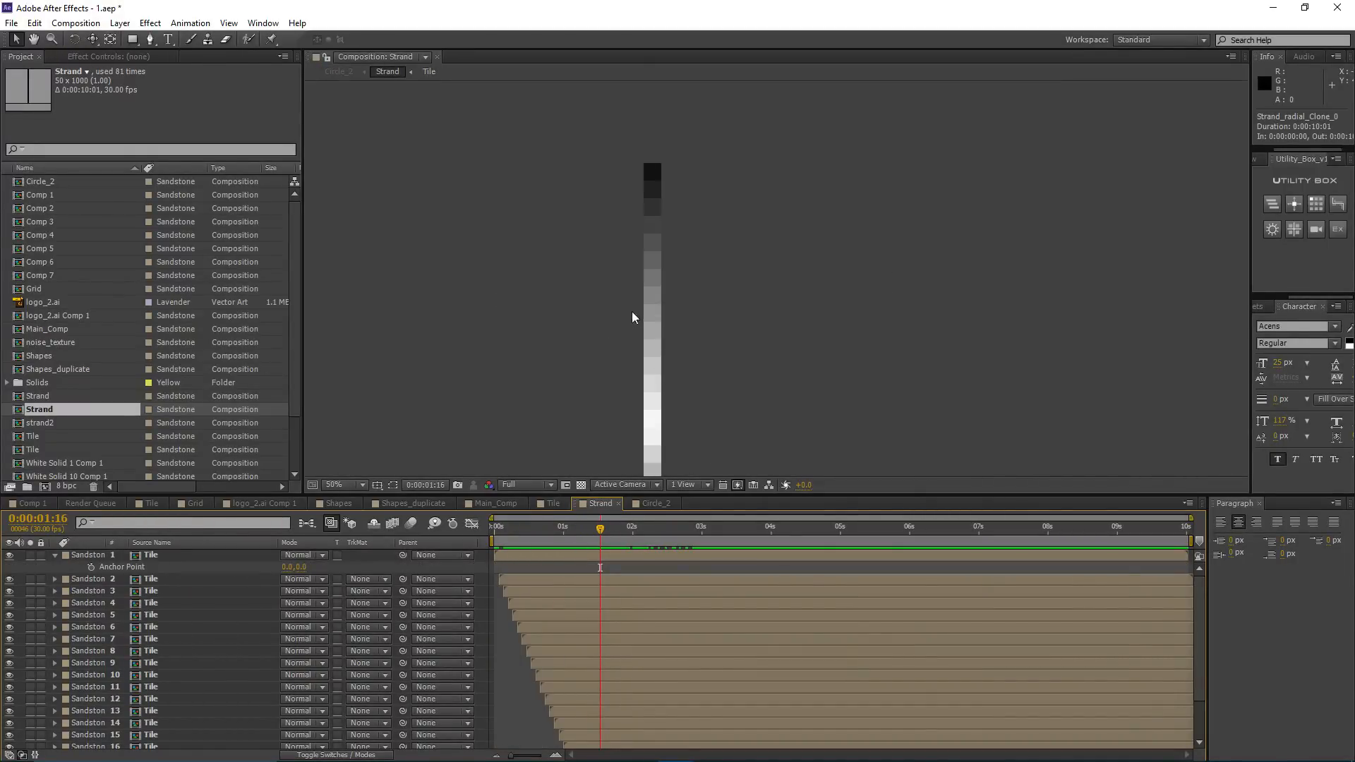
pyautogui.moveTo(632, 311); pyautogui.dragTo(630, 236)
pyautogui.click(120, 23)
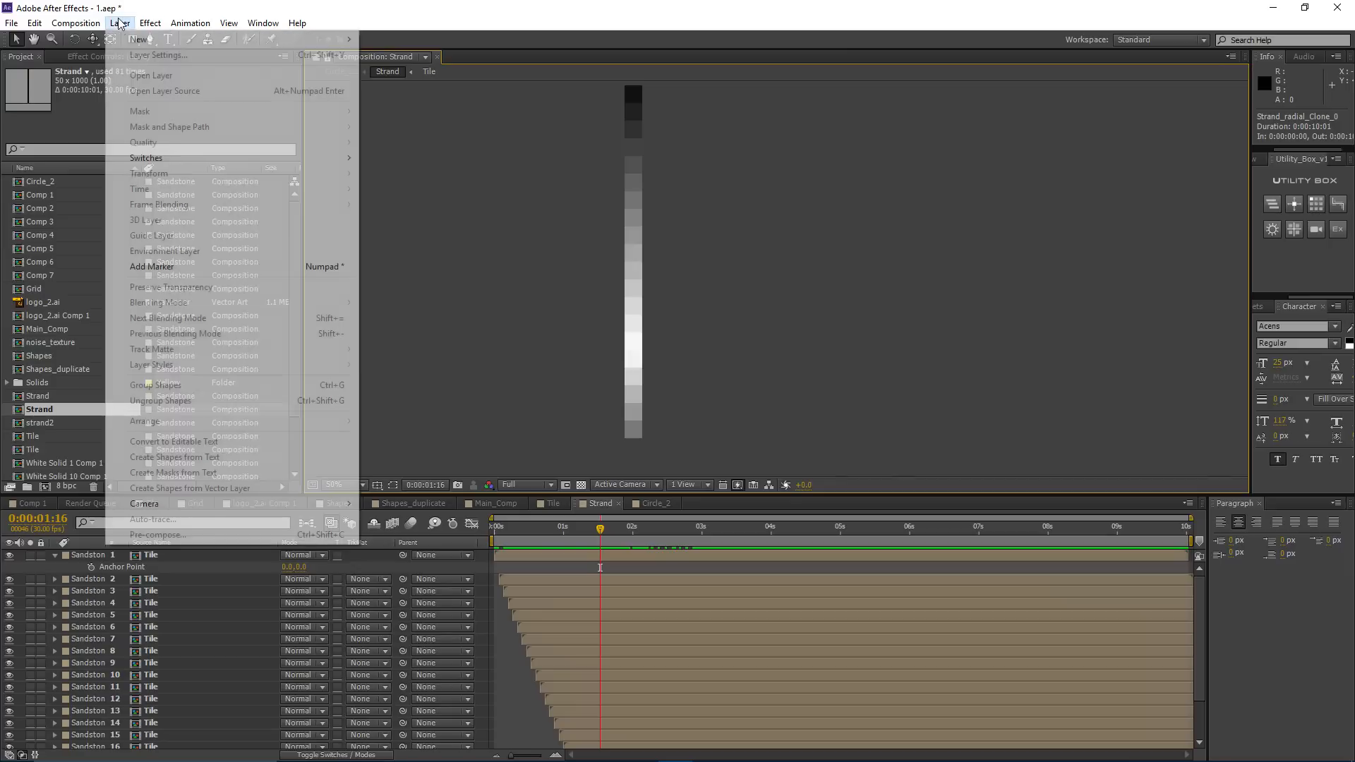
pyautogui.moveTo(138, 39)
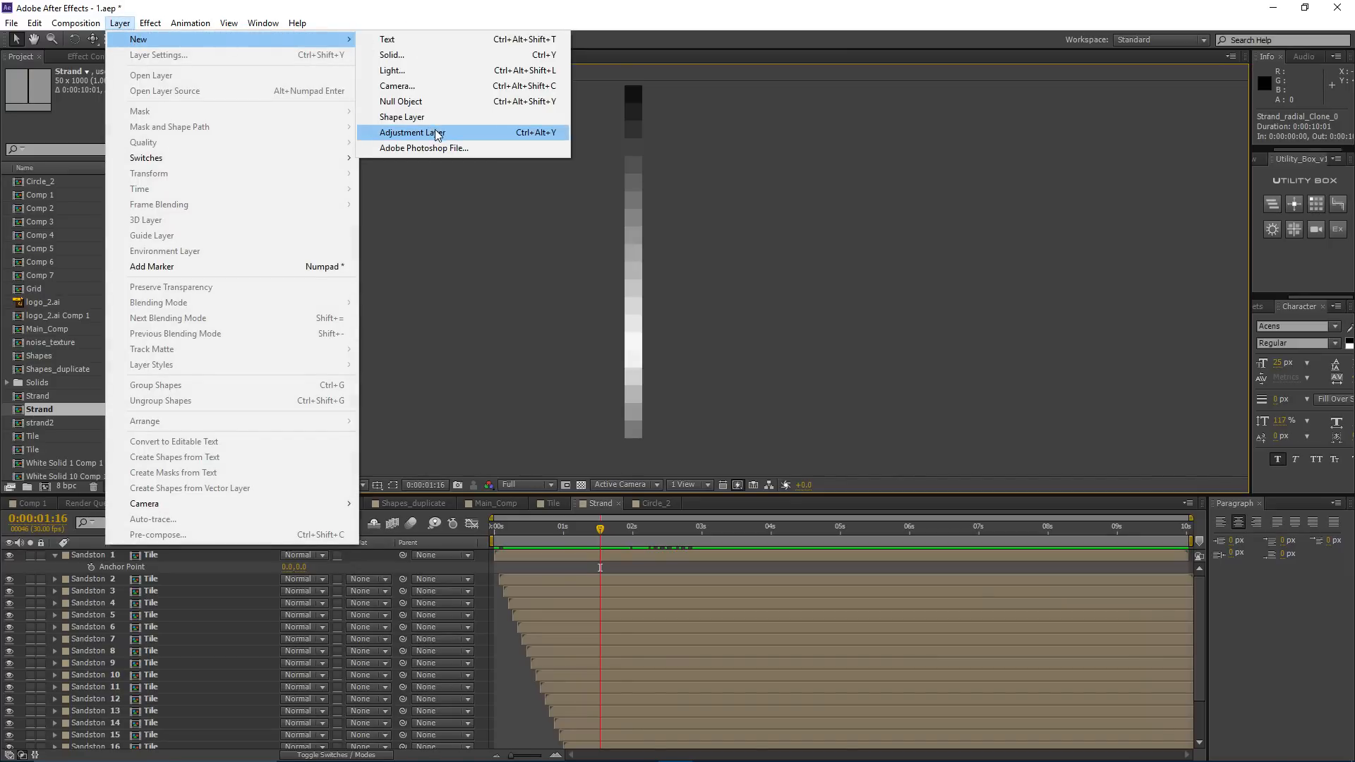
pyautogui.click(434, 132)
pyautogui.click(151, 22)
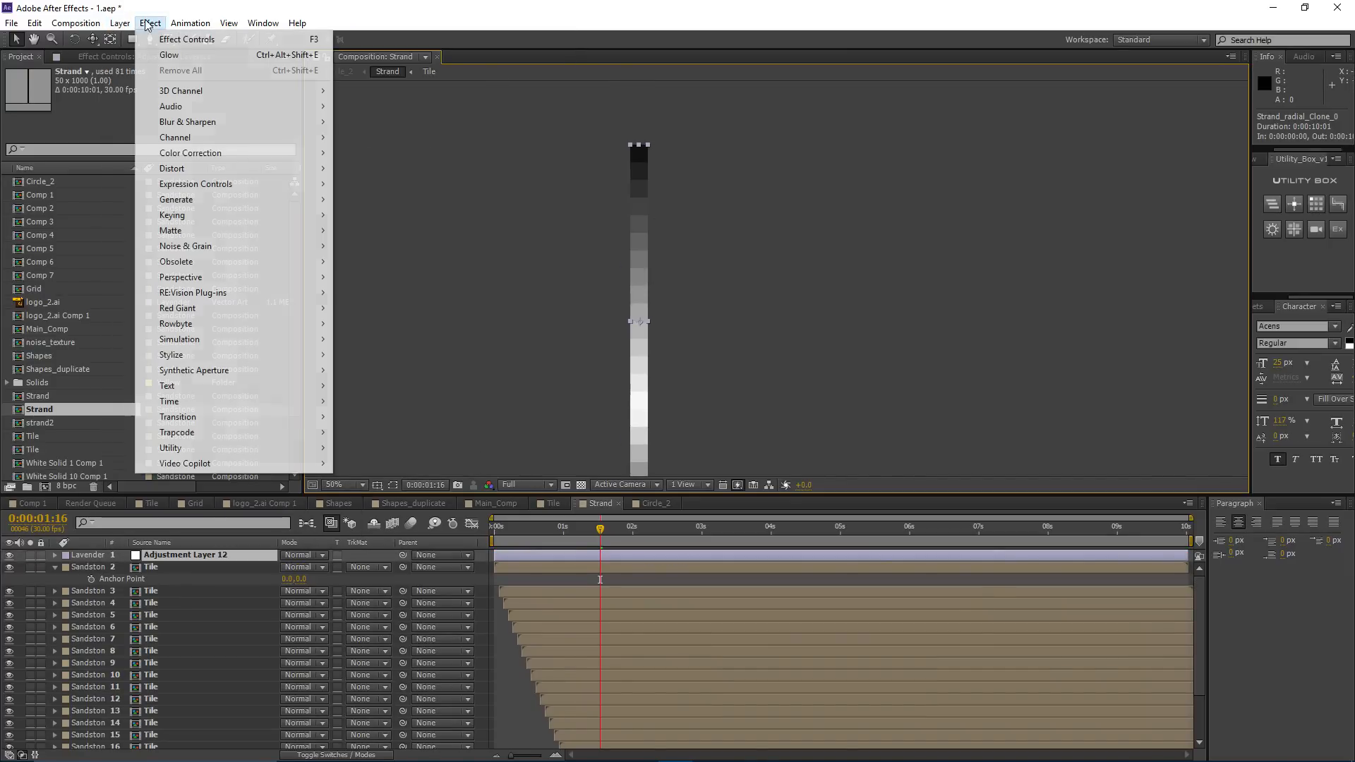
pyautogui.moveTo(283, 168)
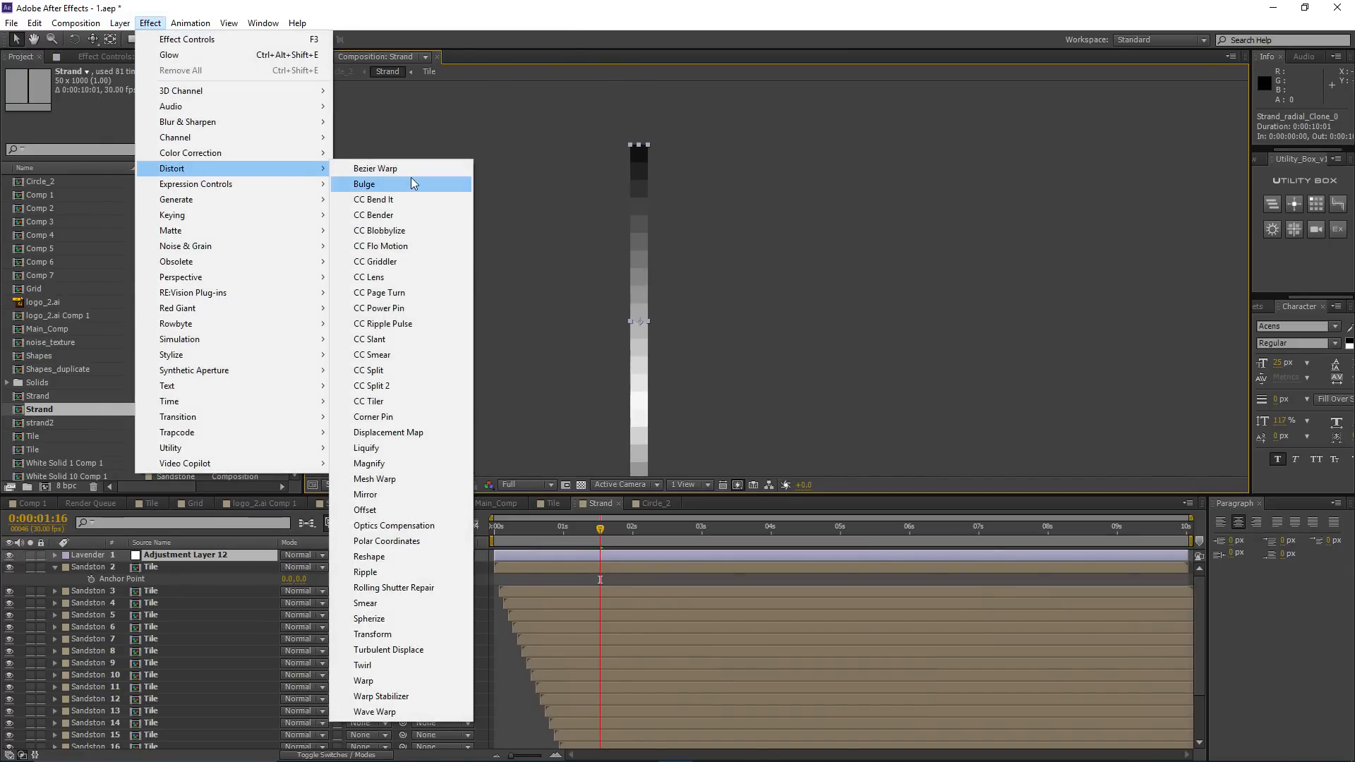
pyautogui.click(409, 416)
# Step: Set the horizontal position of the Corner Pin's Upper Left point to 25
pyautogui.scroll(-2, 571, 163)
pyautogui.moveTo(580, 190); pyautogui.dragTo(548, 142)
pyautogui.scroll(2, 548, 142)
pyautogui.moveTo(489, 191); pyautogui.dragTo(501, 343)
pyautogui.scroll(1, 494, 310)
pyautogui.moveTo(404, 167); pyautogui.dragTo(692, 298)
pyautogui.scroll(1, 637, 244)
pyautogui.moveTo(495, 207); pyautogui.dragTo(627, 239)
pyautogui.click(189, 95)
pyautogui.write('25')
pyautogui.press('Return')
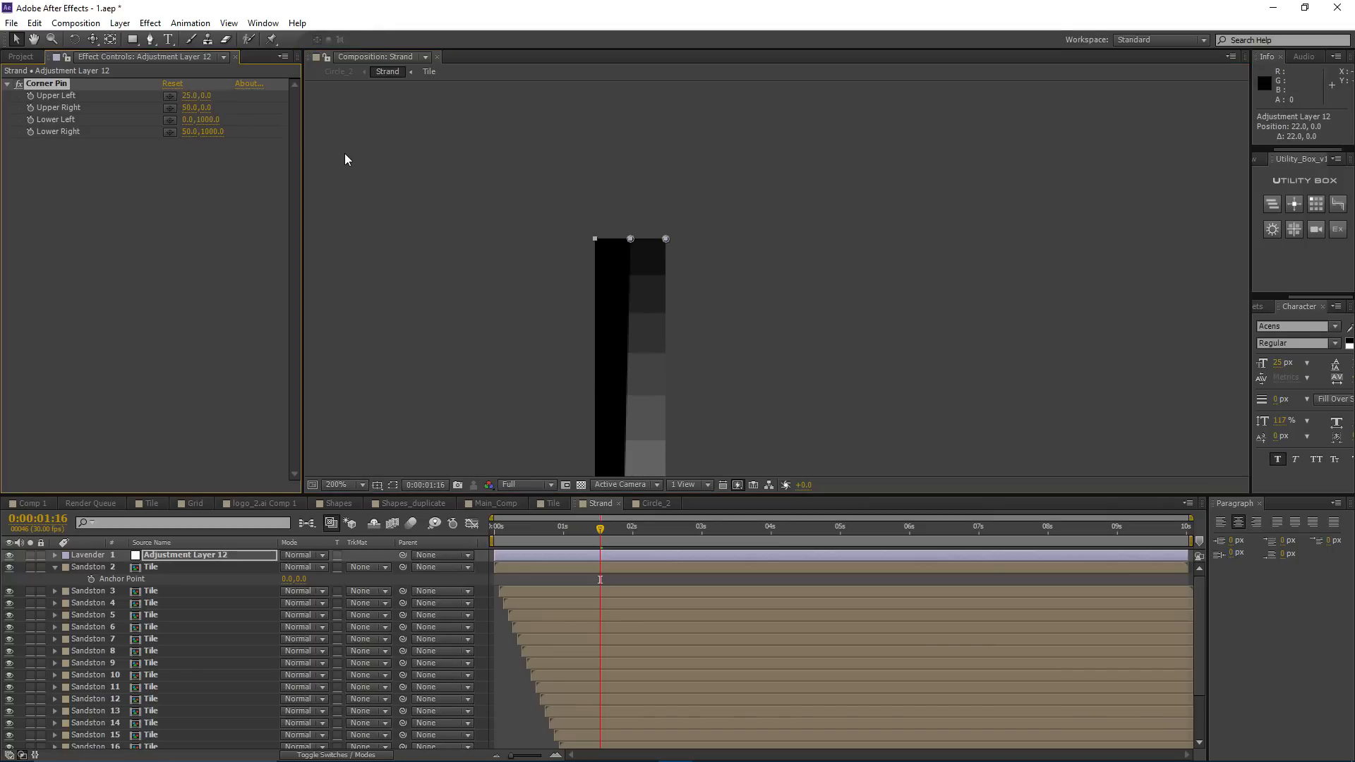
# Step: Set the horizontal position of the Corner Pin's Upper Right point to 25 and deselect the adjustment layer
pyautogui.moveTo(665, 238); pyautogui.dragTo(652, 239)
pyautogui.click(191, 107)
pyautogui.write('25')
pyautogui.press('Return')
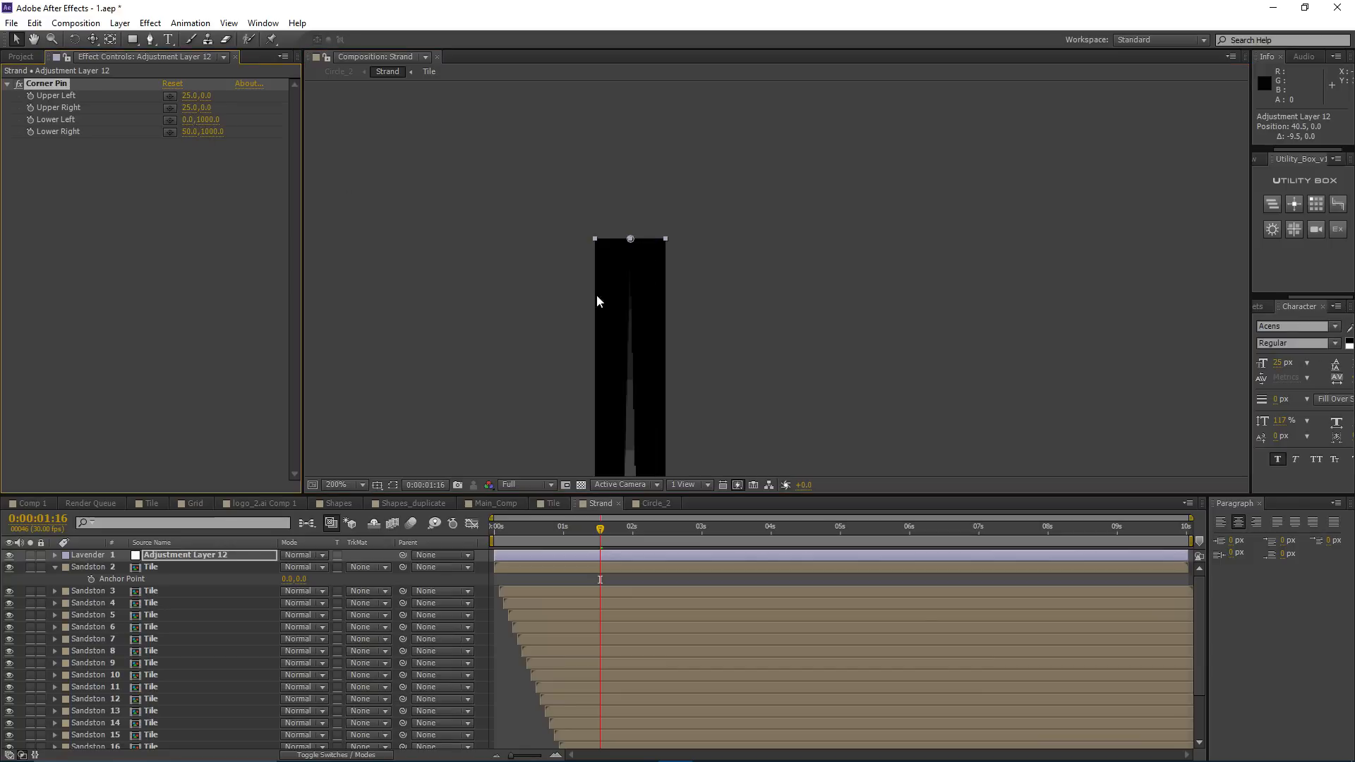
pyautogui.scroll(-5, 596, 294)
pyautogui.click(503, 675)
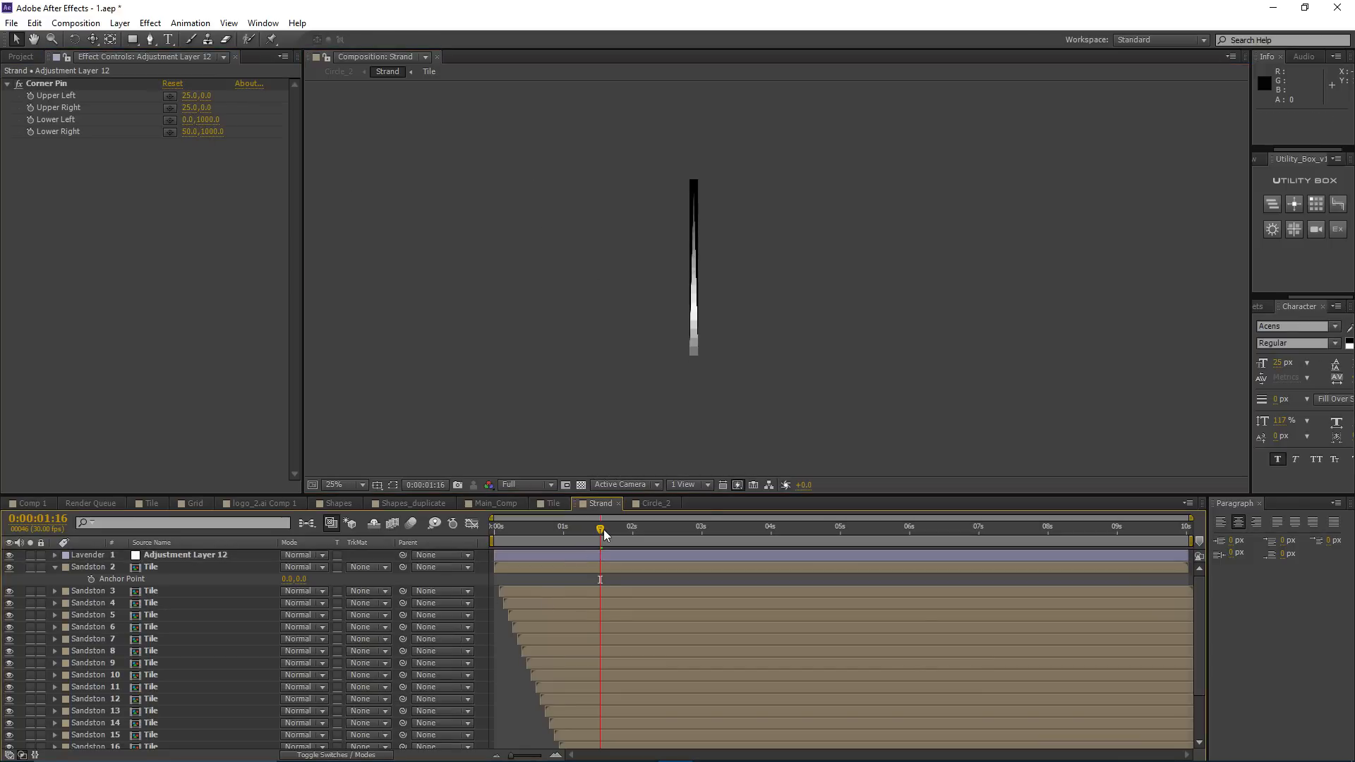
# Step: Scrub through the Strand and Circle_2 compositions to examine how the tapered strands animate
pyautogui.moveTo(600, 528); pyautogui.dragTo(635, 529)
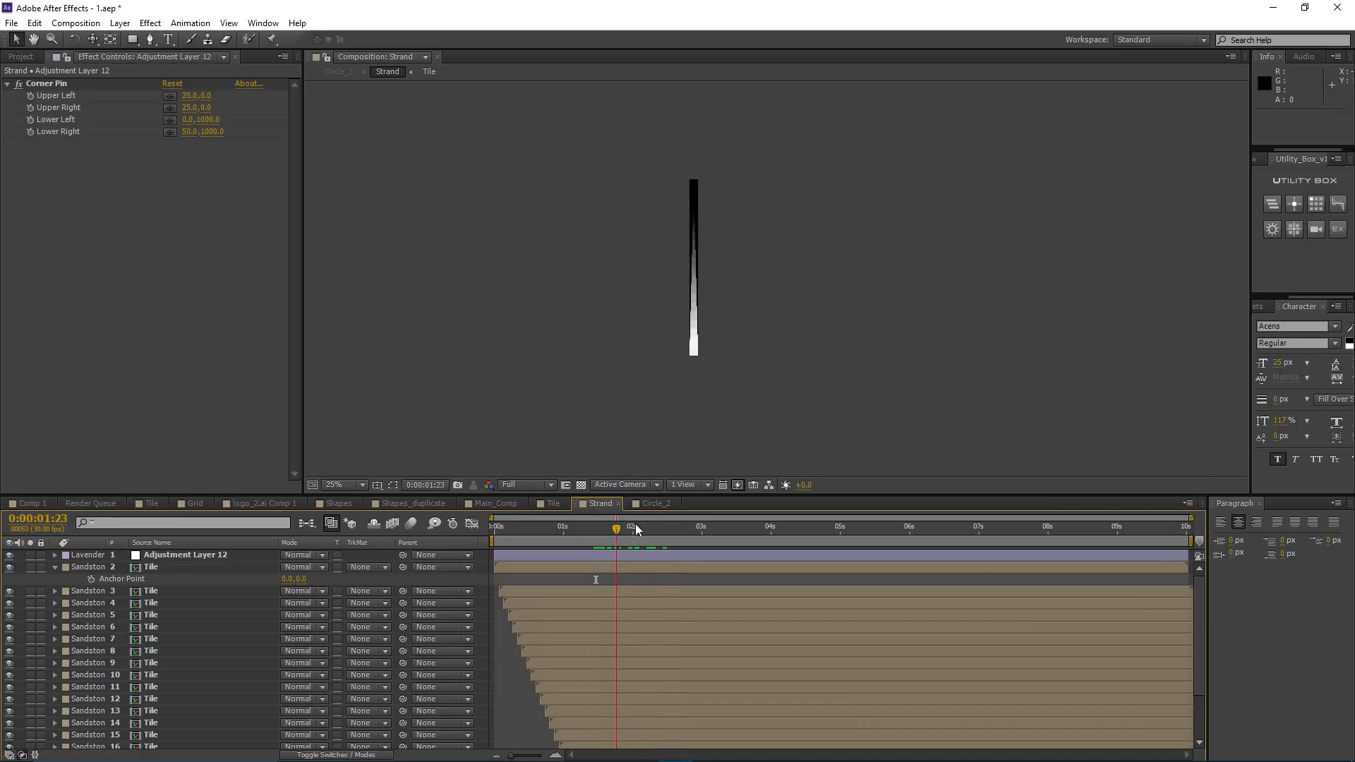
pyautogui.click(655, 504)
pyautogui.scroll(2, 608, 294)
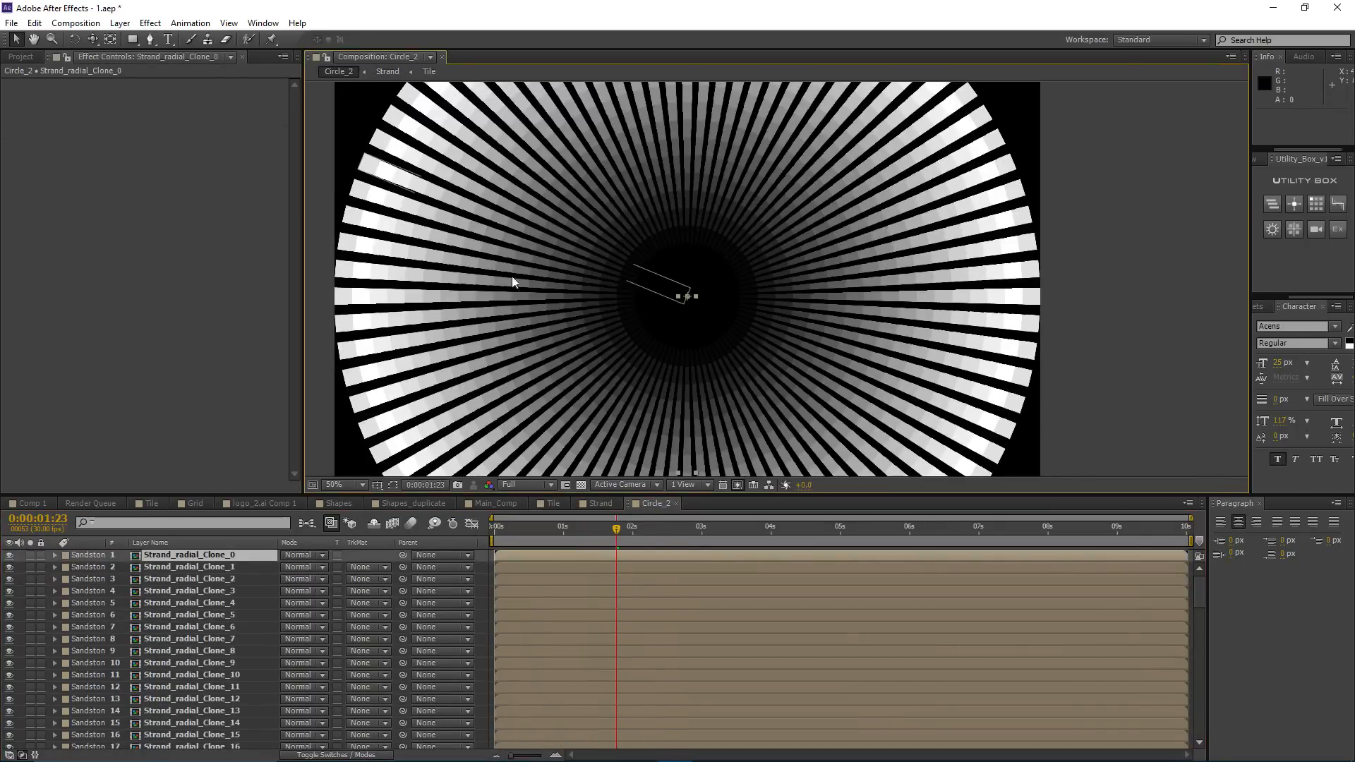
pyautogui.moveTo(583, 528); pyautogui.dragTo(557, 540)
pyautogui.scroll(-2, 614, 306)
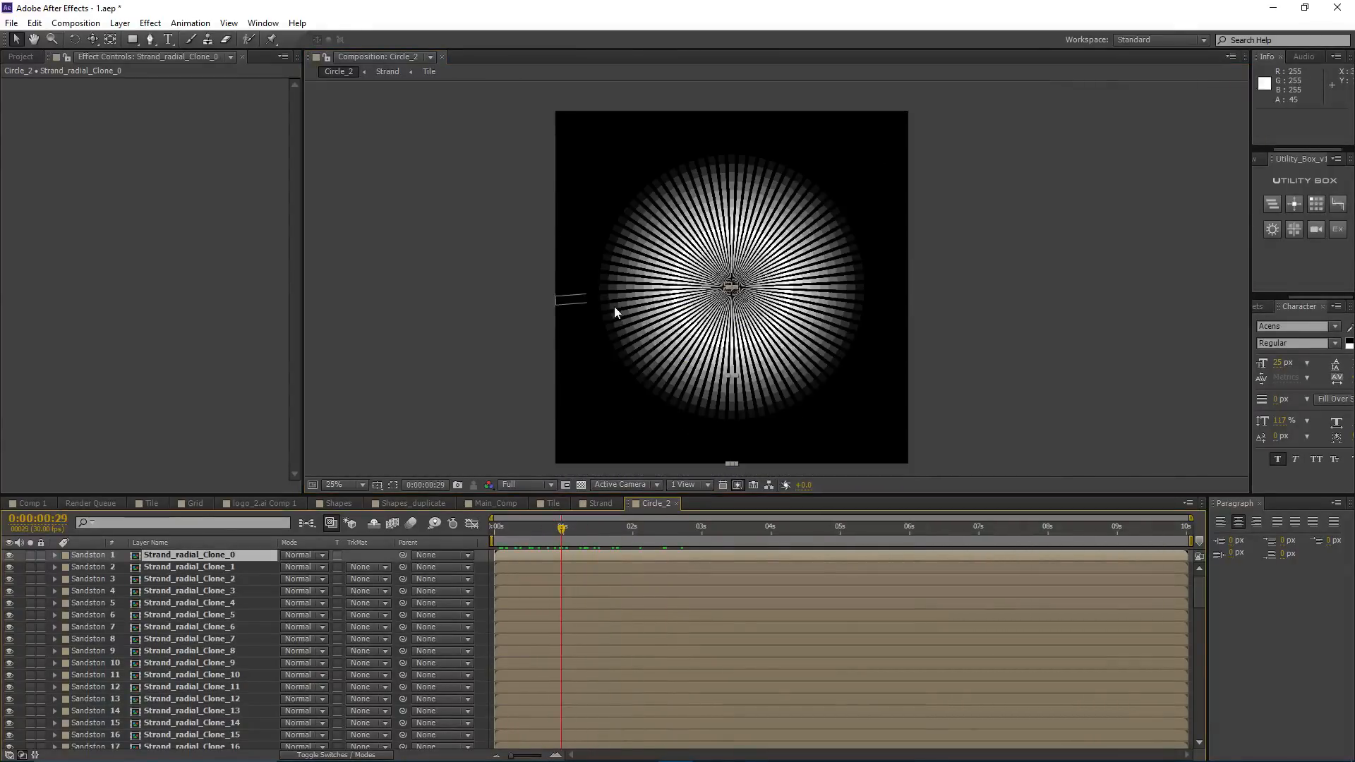
# Step: Place the Circle_2 composition as the uppermost layer in Main_Comp
pyautogui.click(496, 503)
pyautogui.click(21, 57)
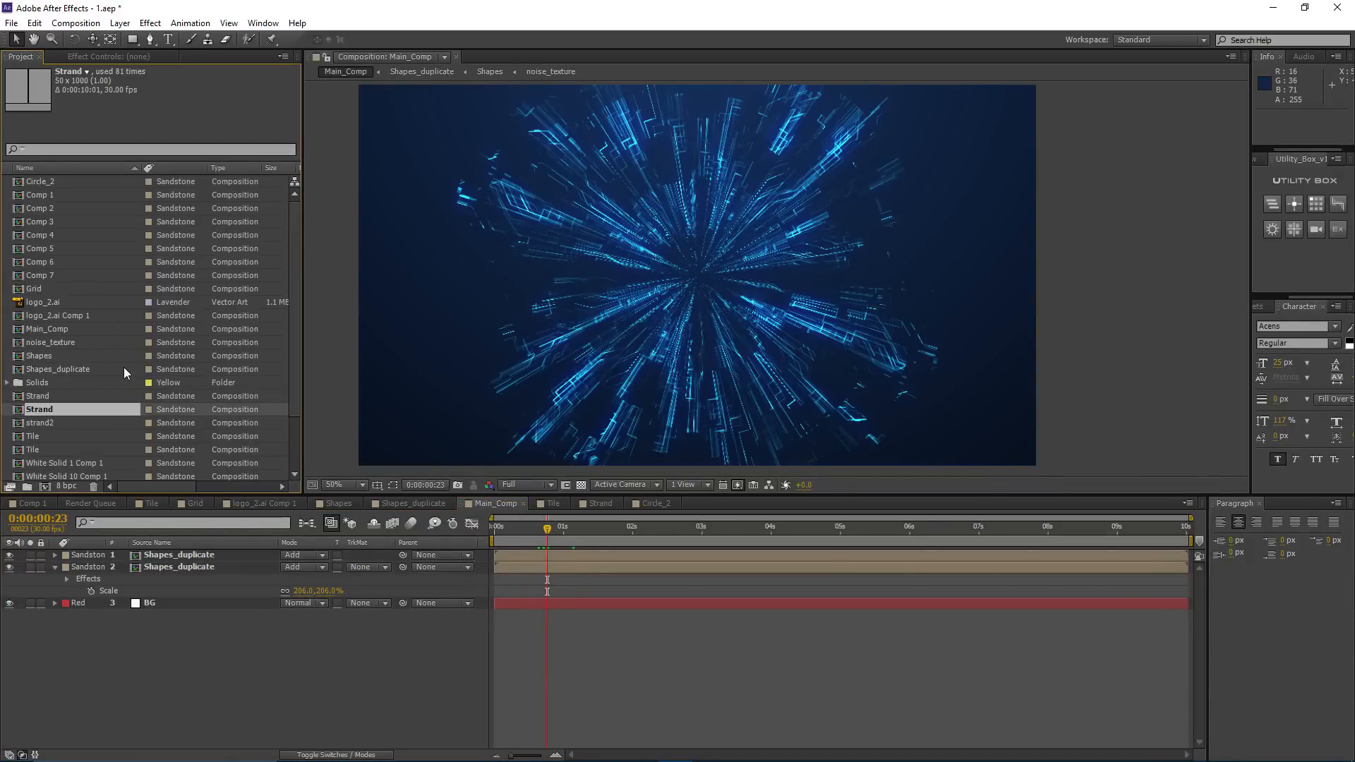
pyautogui.click(57, 168)
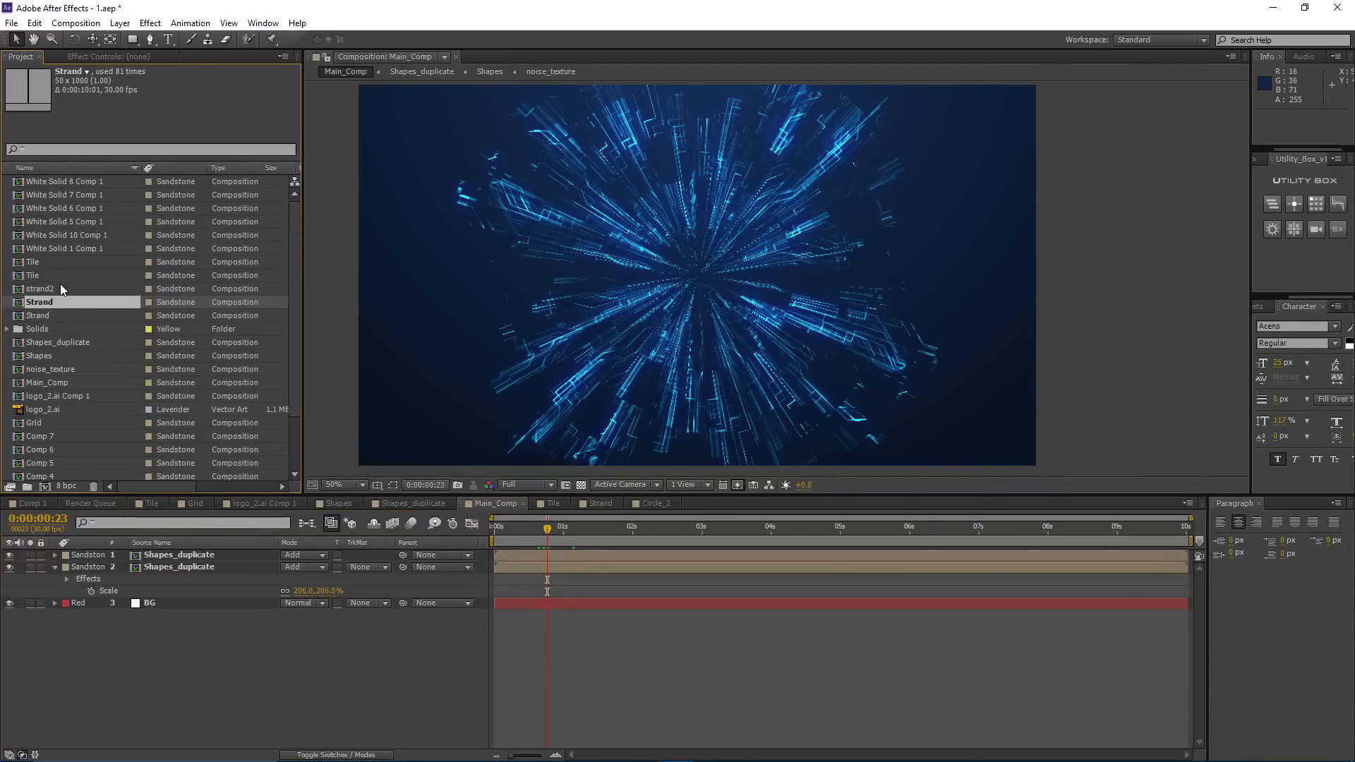
pyautogui.click(43, 167)
pyautogui.scroll(3, 51, 205)
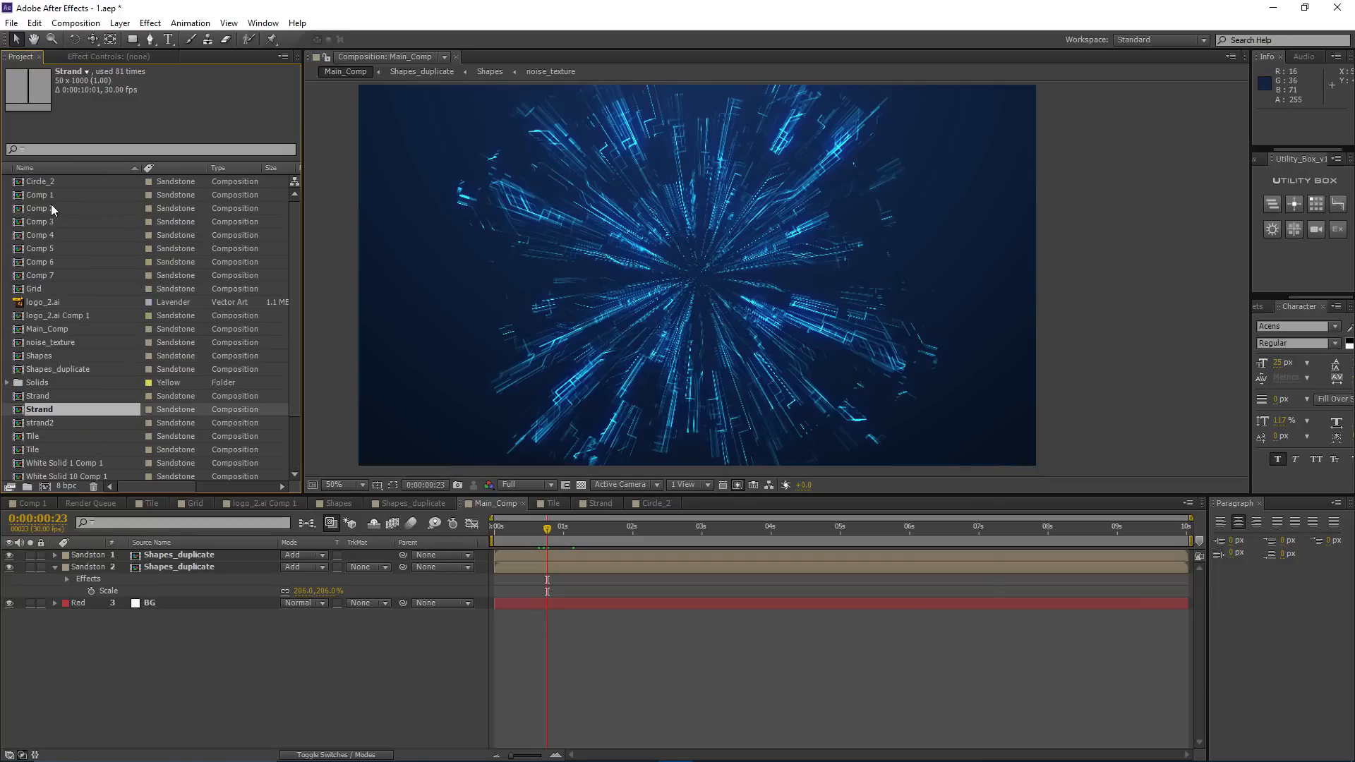
pyautogui.click(43, 187)
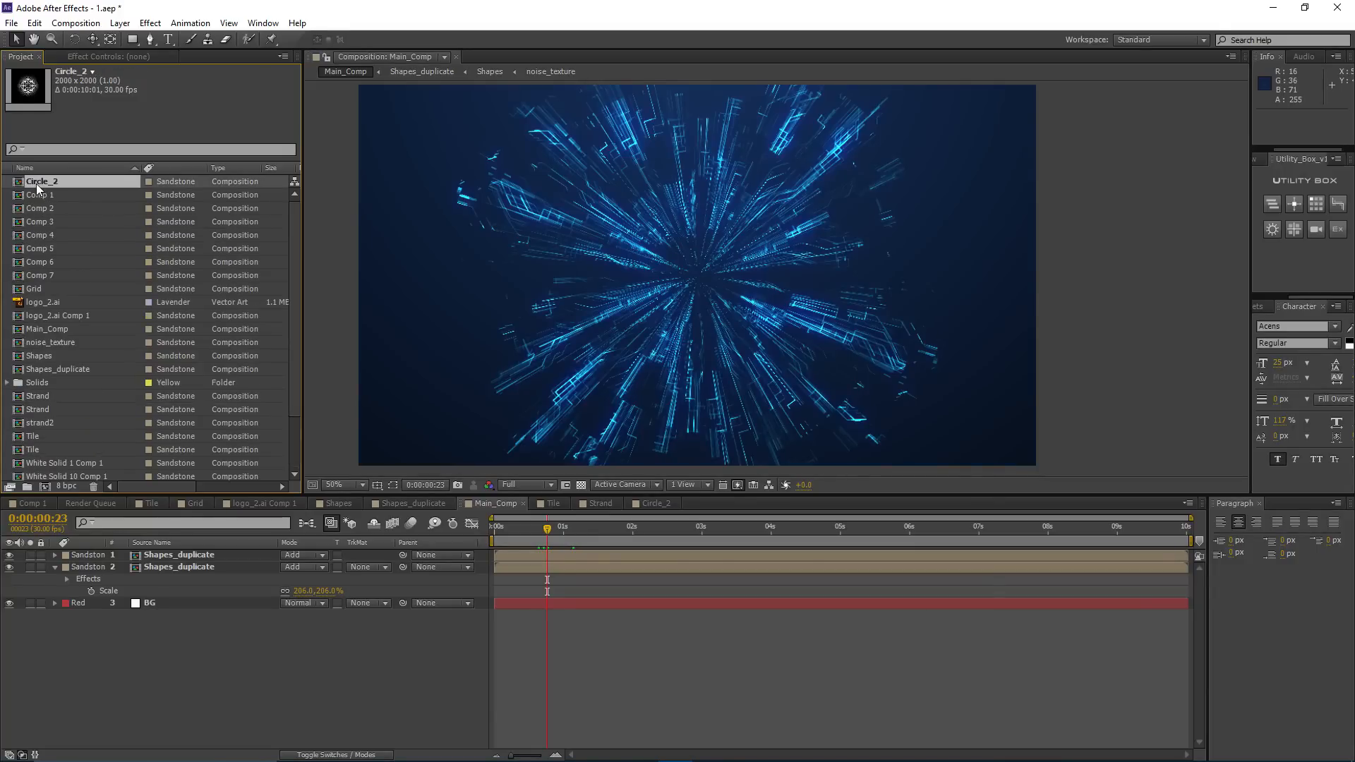
pyautogui.moveTo(36, 184); pyautogui.dragTo(149, 559)
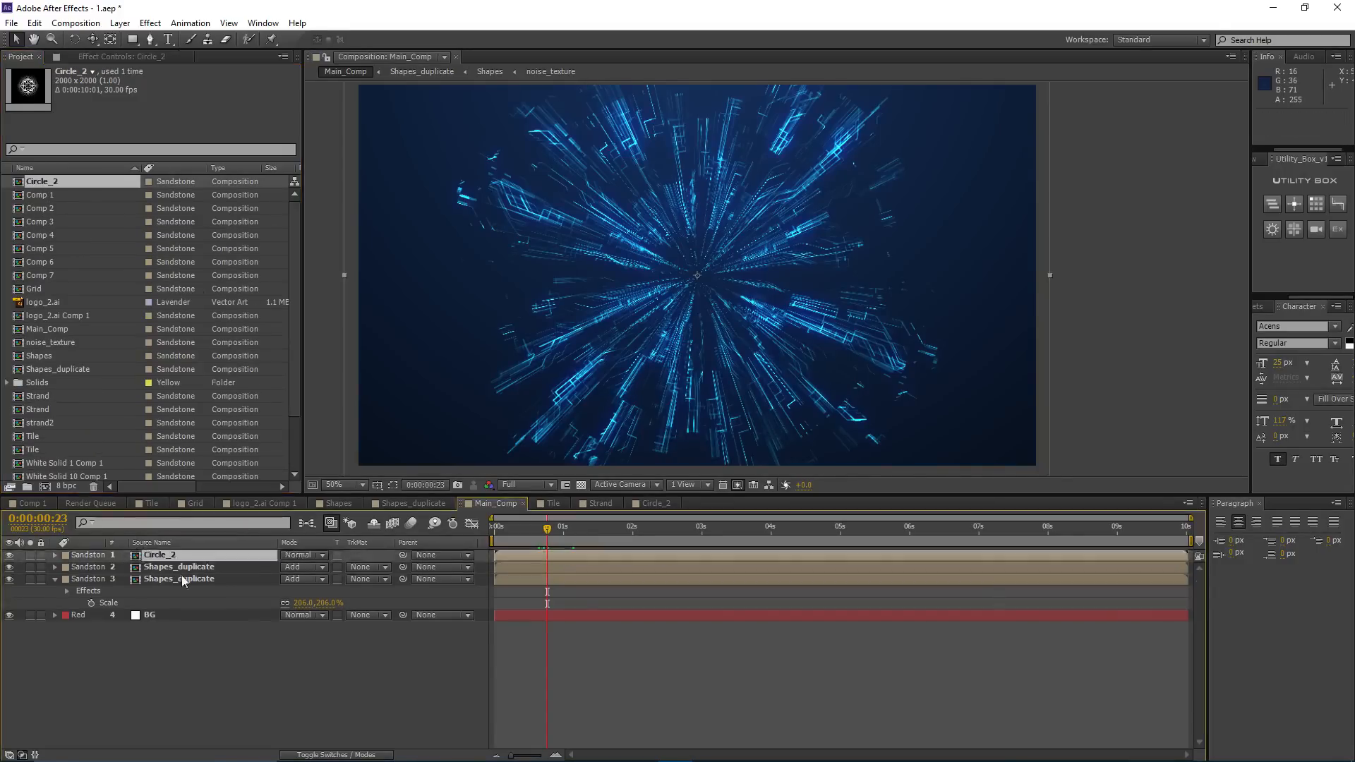
# Step: Move the current time to 0:00:01:06 and set the Circle_2 layer's blending mode to Add
pyautogui.moveTo(558, 530)
pyautogui.mouseDown()
pyautogui.moveTo(595, 532)
pyautogui.moveTo(578, 530)
pyautogui.mouseUp()
pyautogui.scroll(-2, 549, 234)
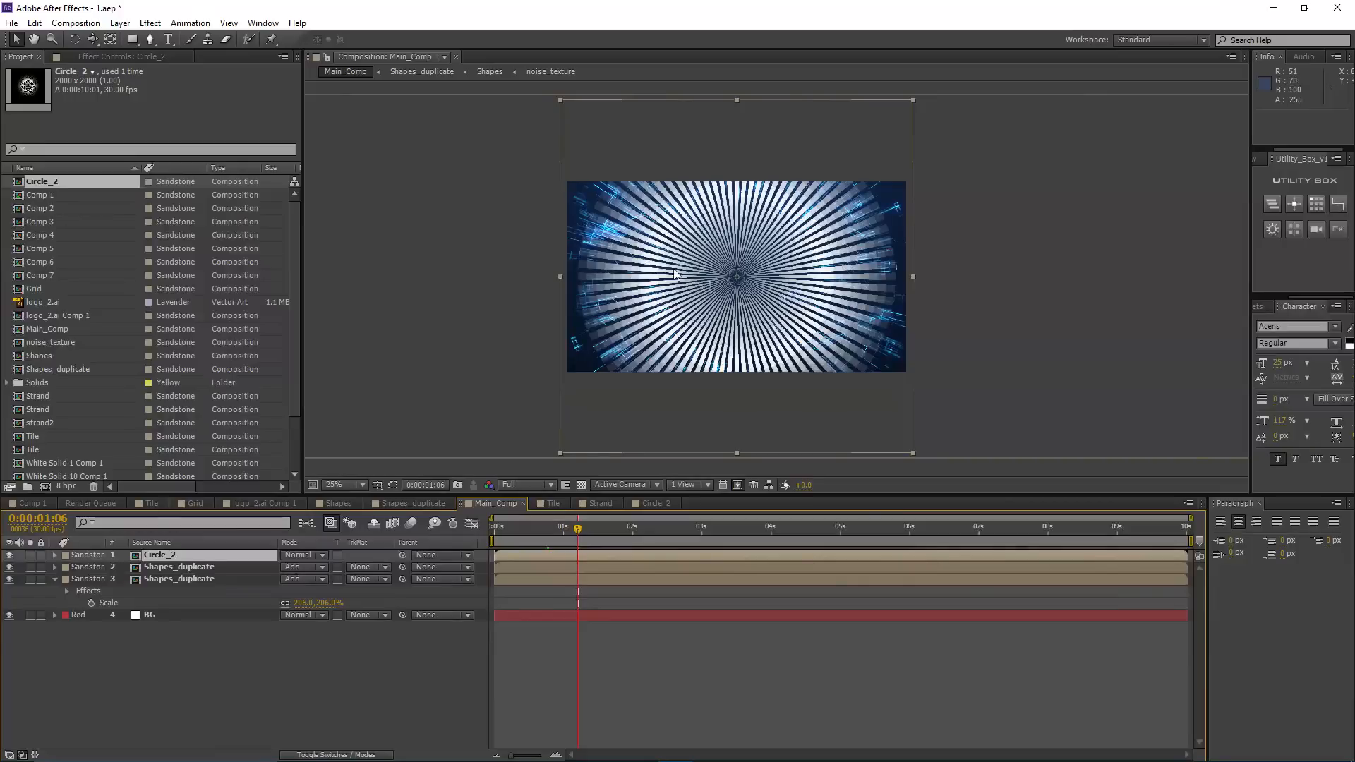
pyautogui.moveTo(596, 279); pyautogui.dragTo(573, 282)
pyautogui.scroll(2, 573, 282)
pyautogui.click(302, 556)
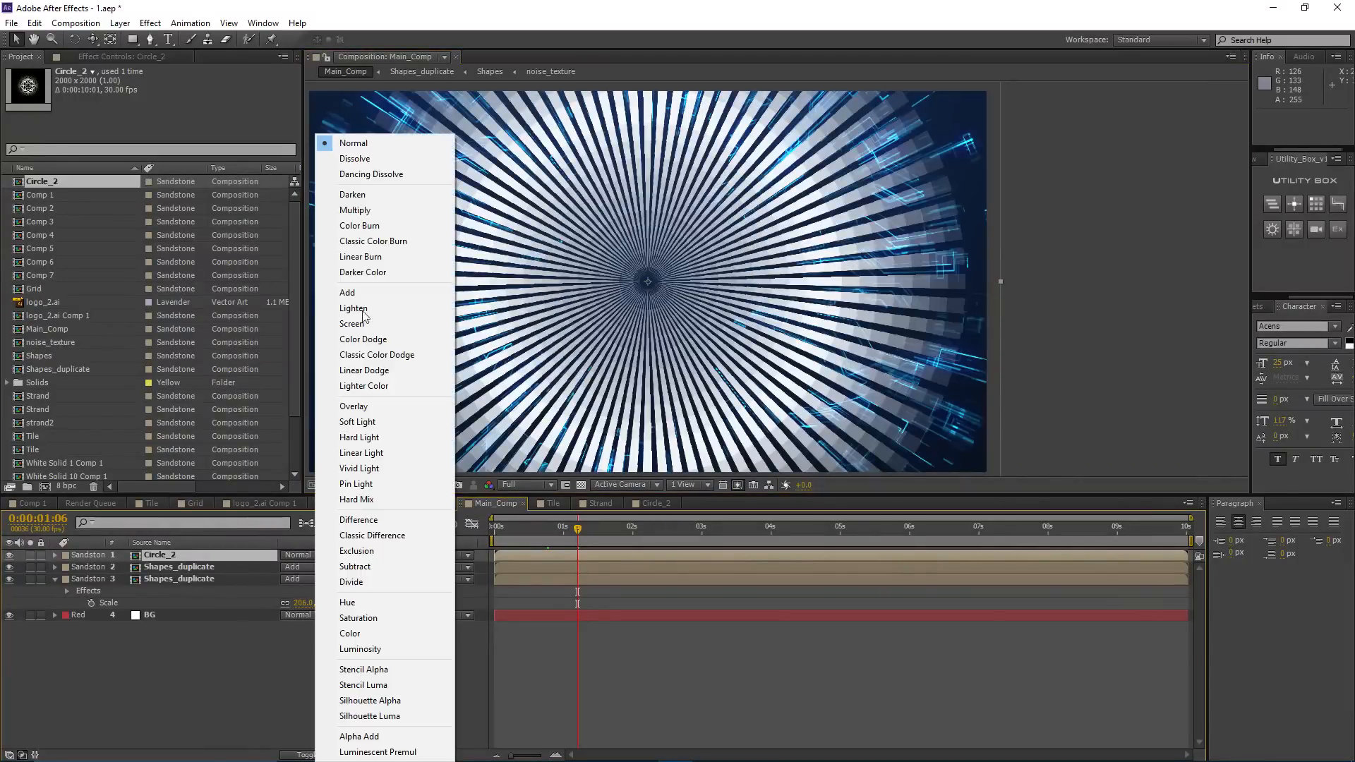
pyautogui.click(364, 300)
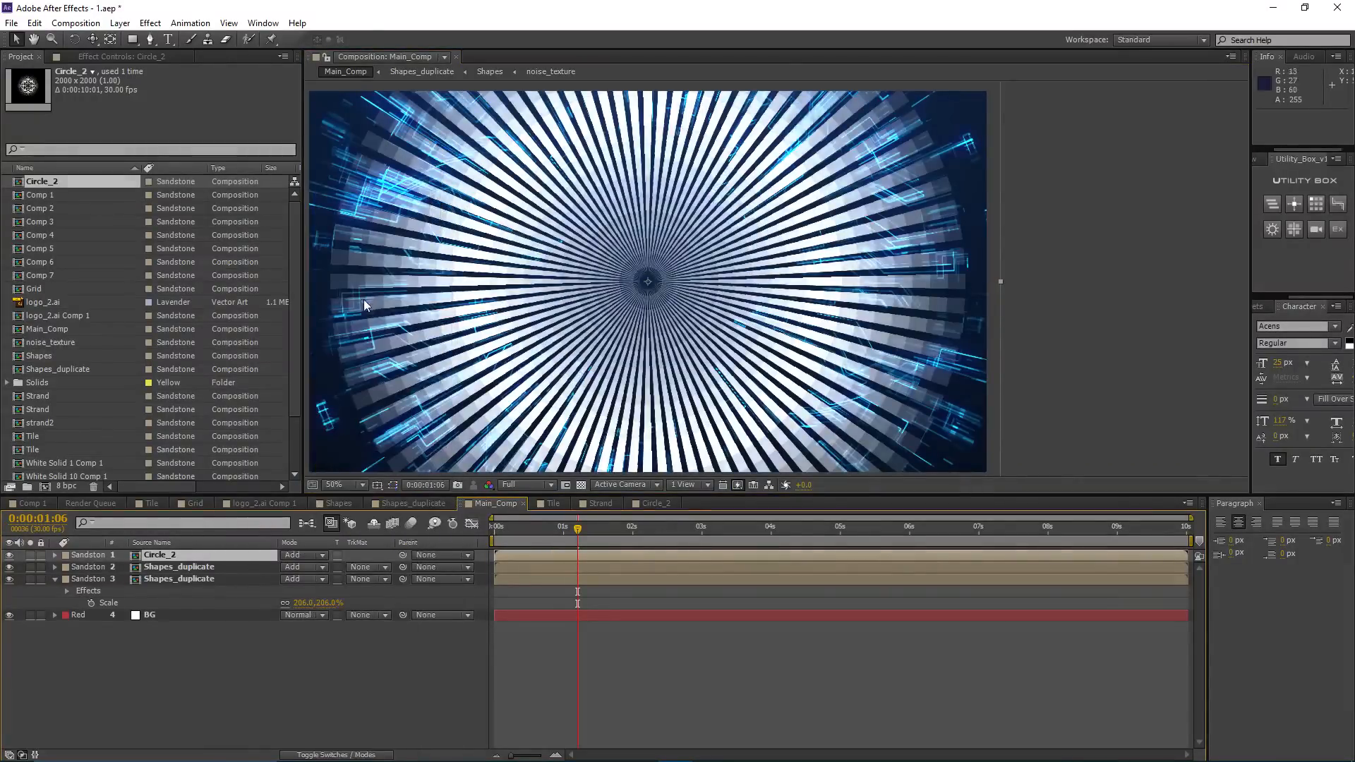
# Step: Open Circle_2, enlarge the timeline area, and delete the original Strand layer below the radial clones
pyautogui.doubleClick(175, 555)
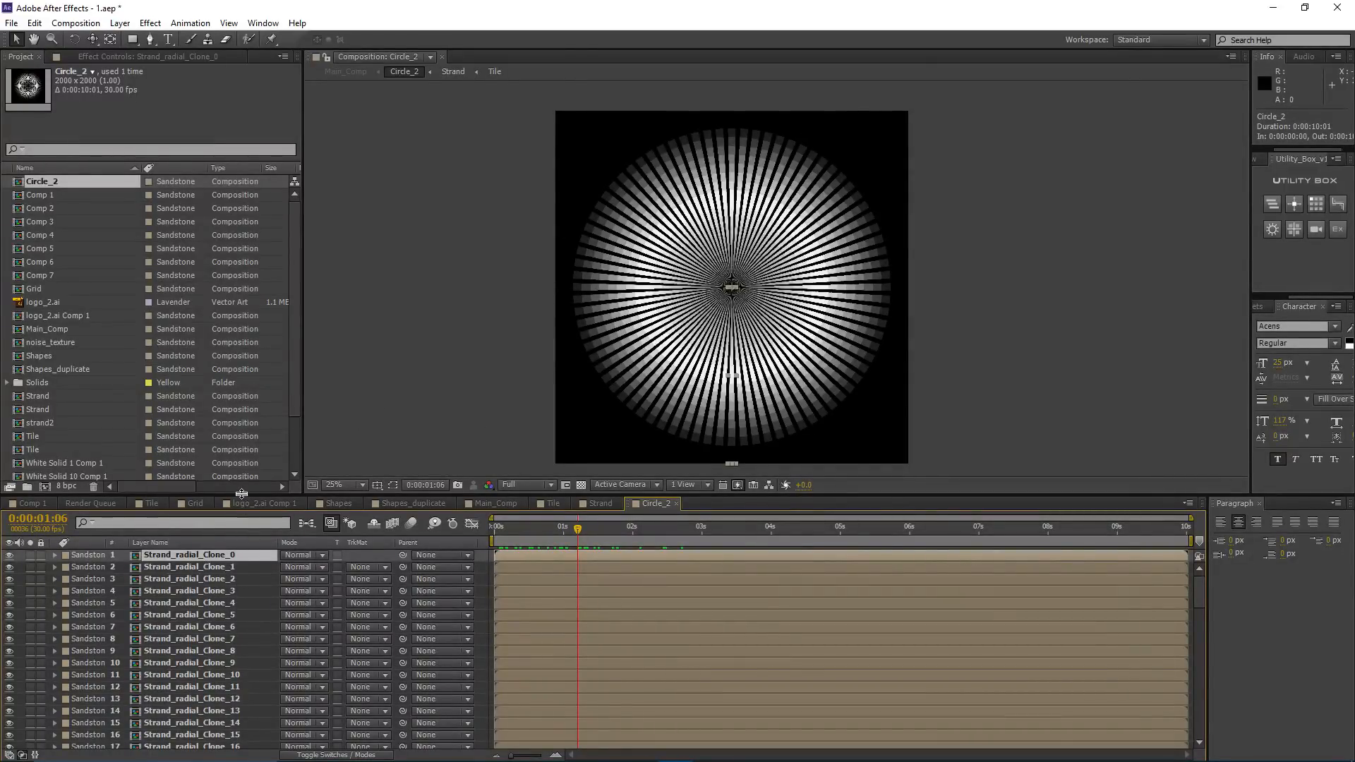
pyautogui.moveTo(295, 497); pyautogui.dragTo(296, 454)
pyautogui.scroll(-15, 192, 642)
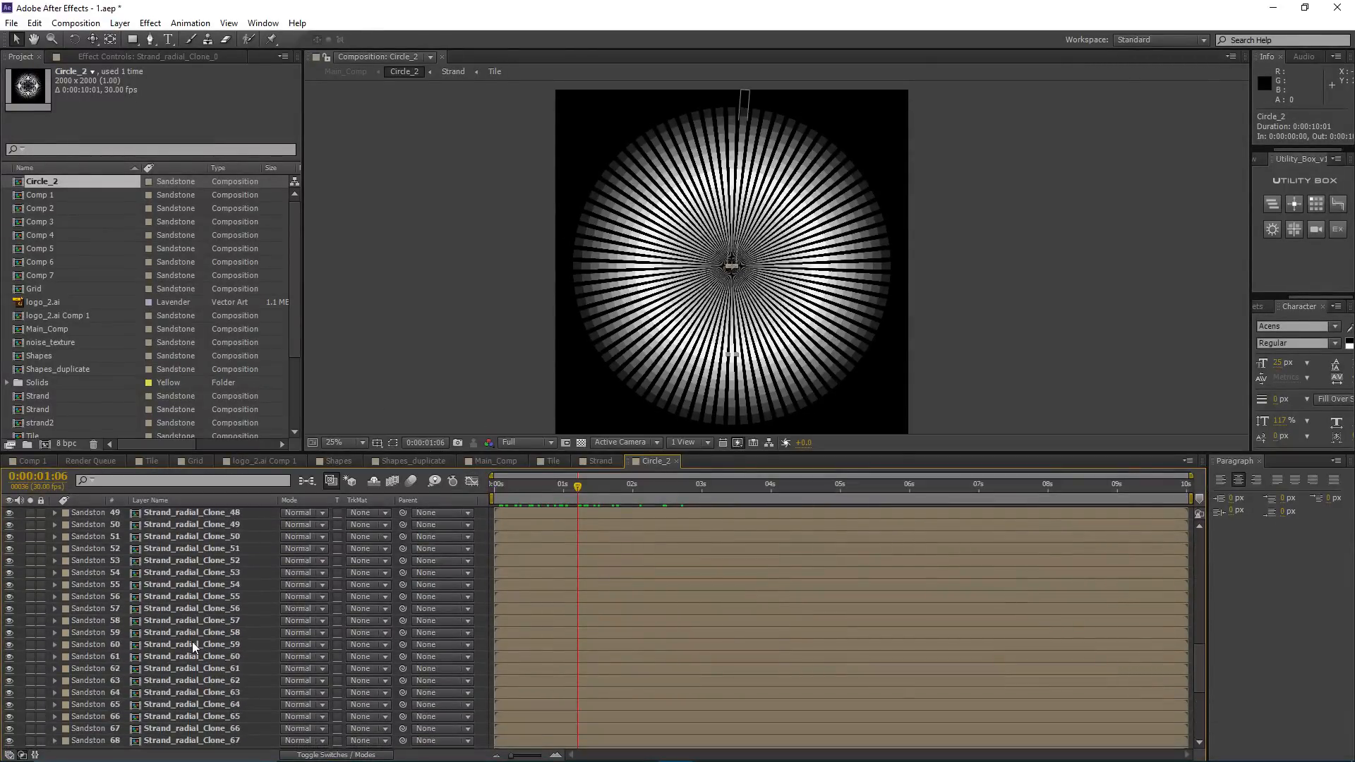
pyautogui.click(201, 658)
pyautogui.hotkey('ctrl', 'a')
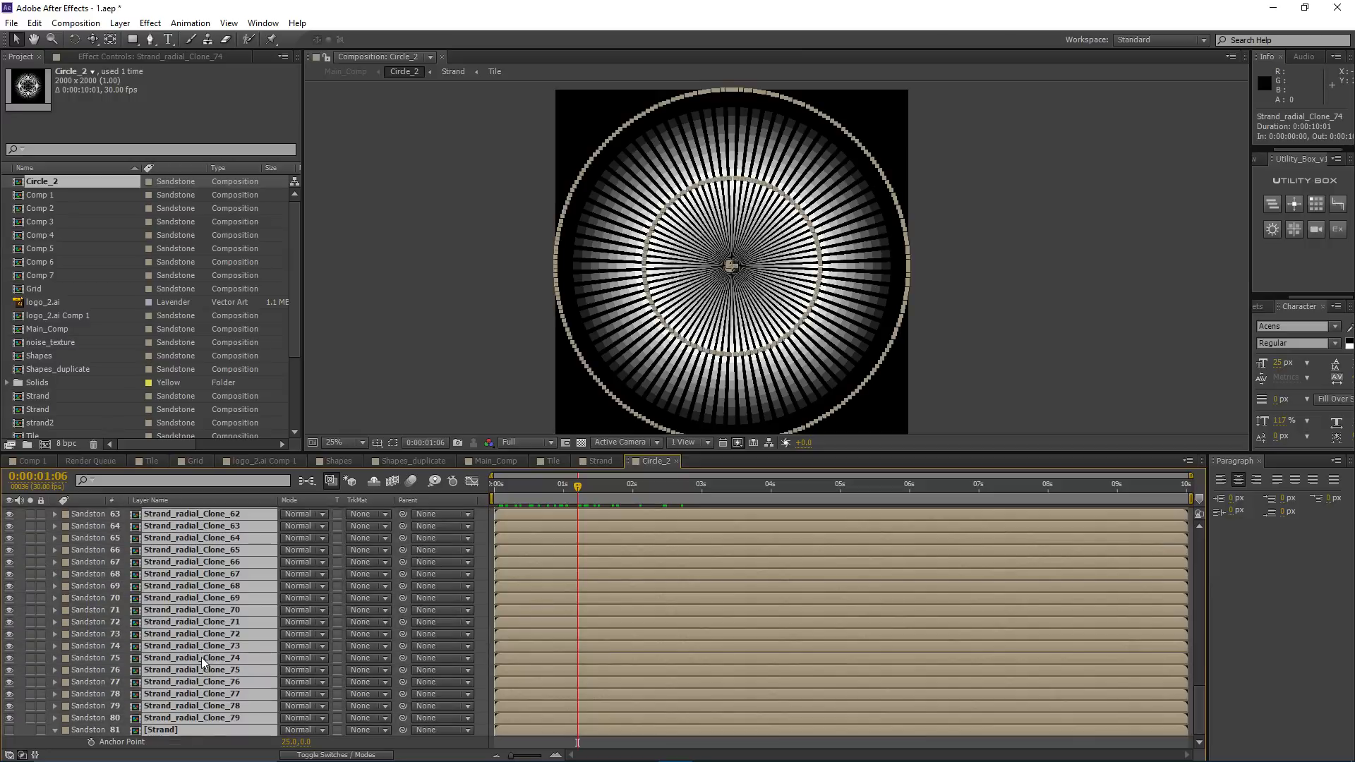
pyautogui.click(516, 744)
pyautogui.click(188, 729)
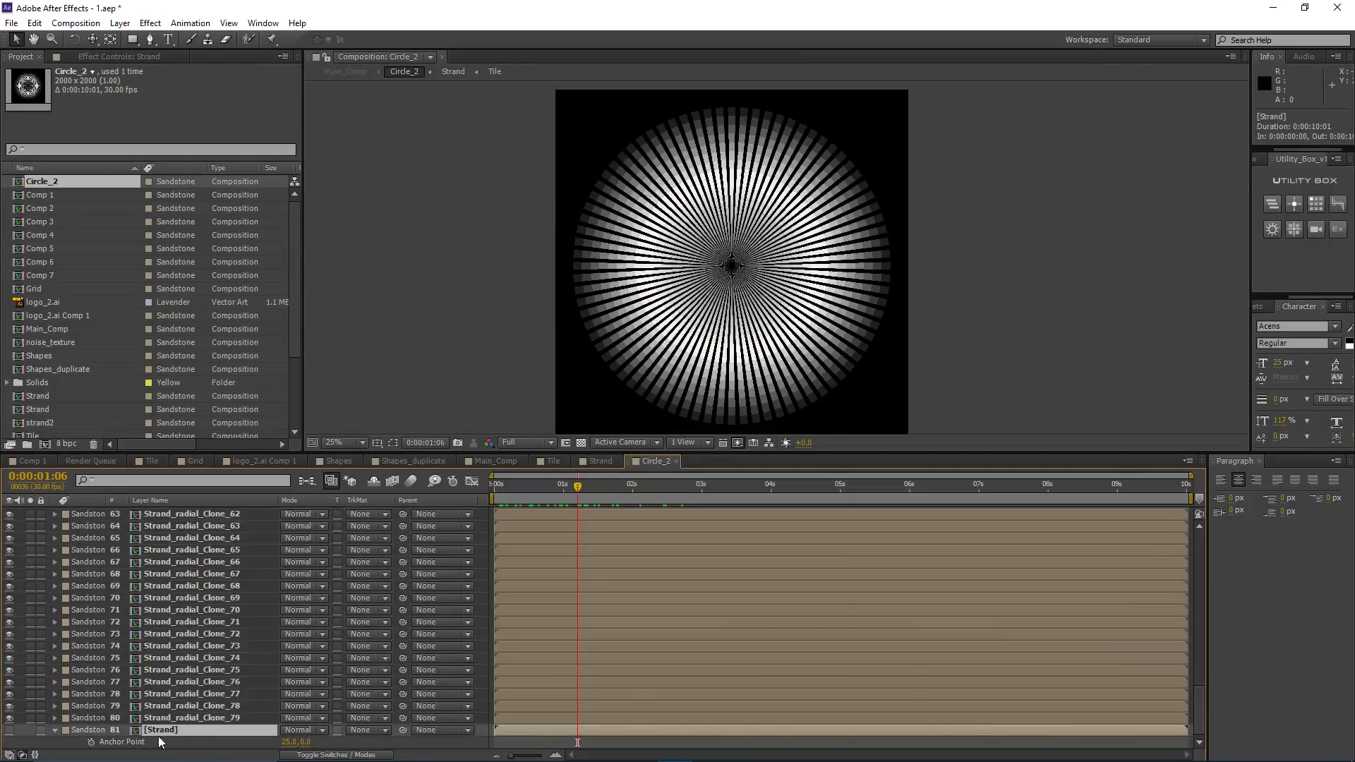
pyautogui.click(9, 731)
pyautogui.press('Delete')
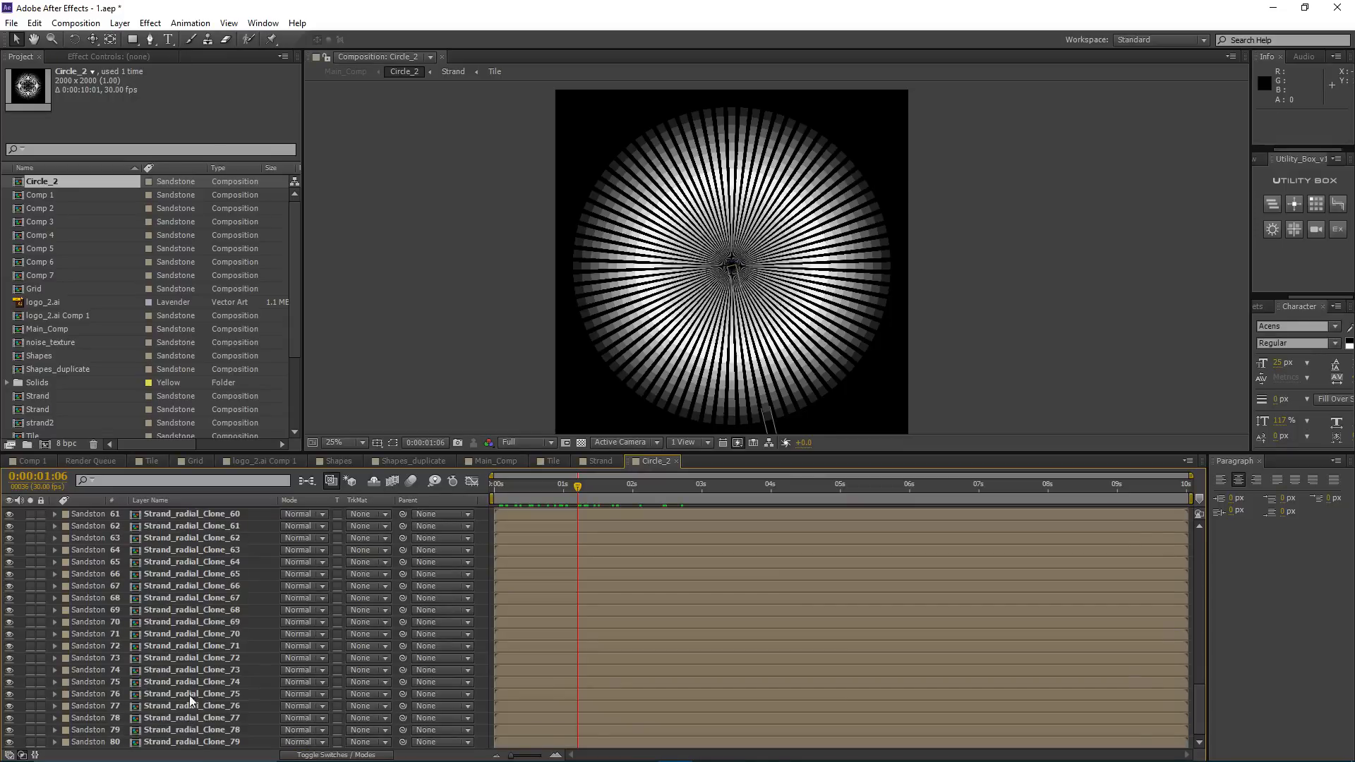
# Step: Select all the Strand radial clone layers in Circle_2 and shrink the timeline area to enlarge the composition view
pyautogui.scroll(15, 244, 634)
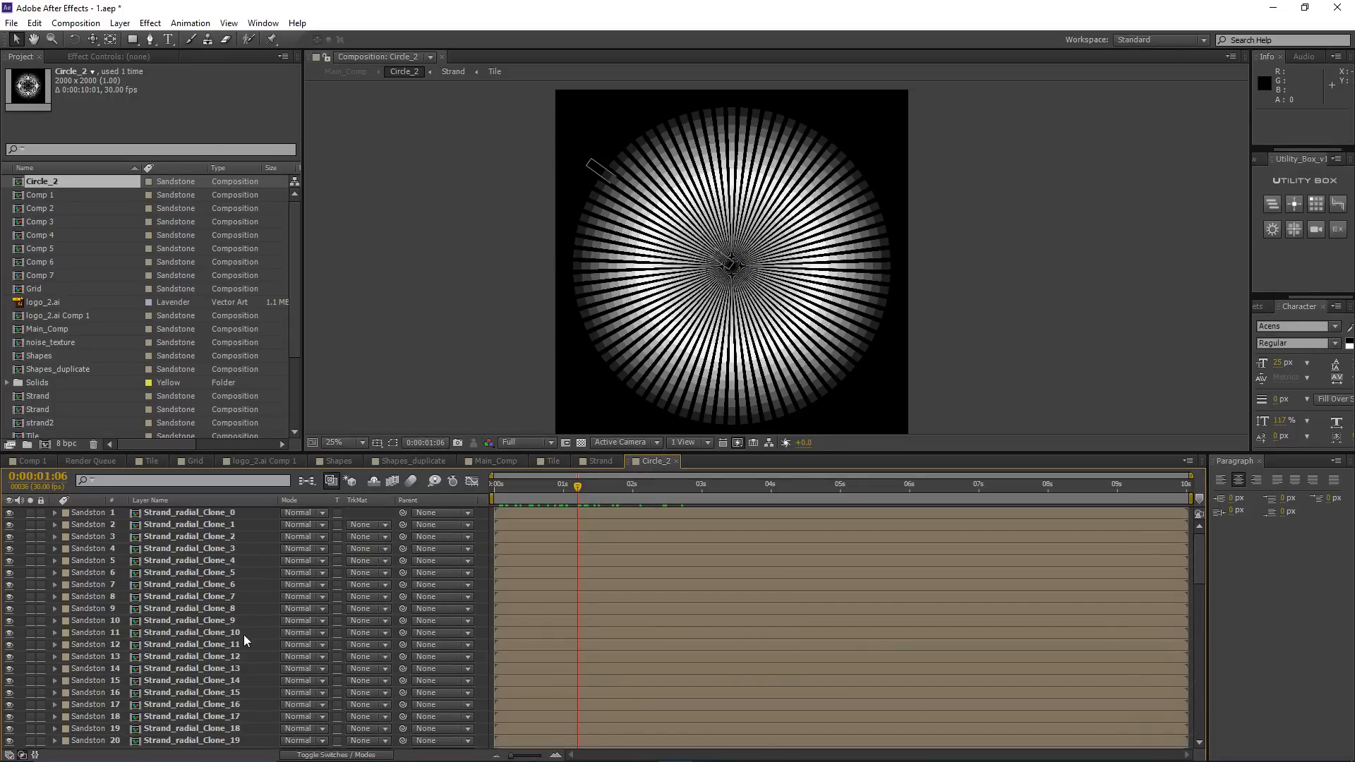
pyautogui.click(218, 538)
pyautogui.scroll(-5, 225, 672)
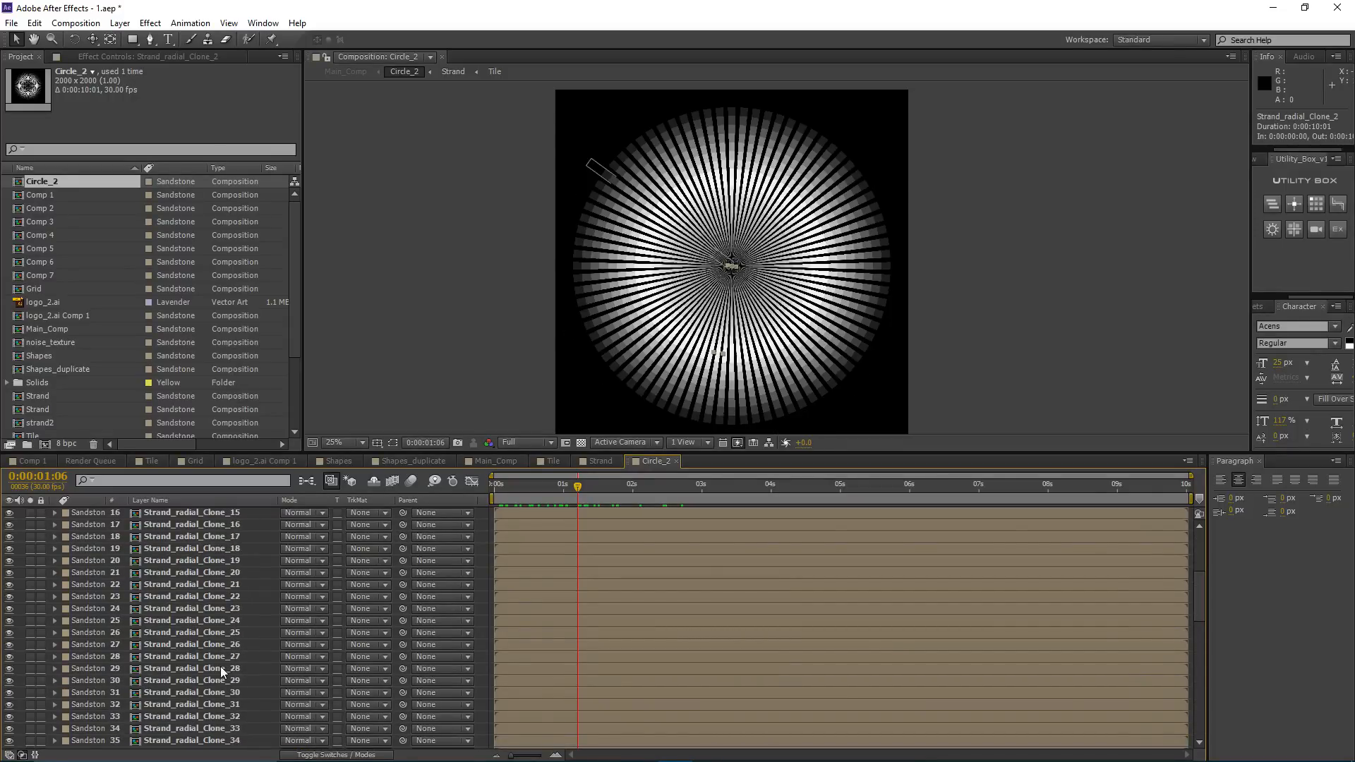
pyautogui.scroll(5, 227, 632)
pyautogui.hotkey('ctrl', 'a')
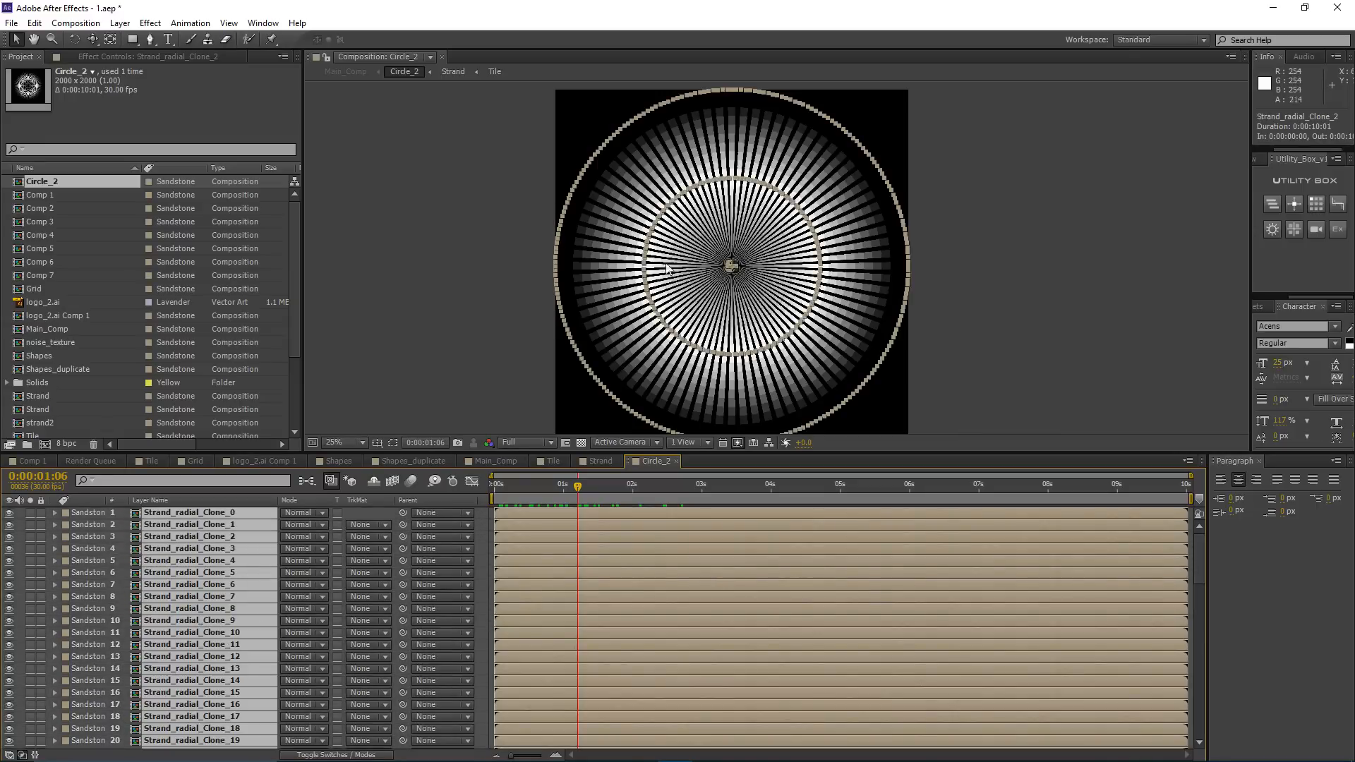
pyautogui.scroll(2, 662, 242)
pyautogui.moveTo(548, 221); pyautogui.dragTo(537, 201)
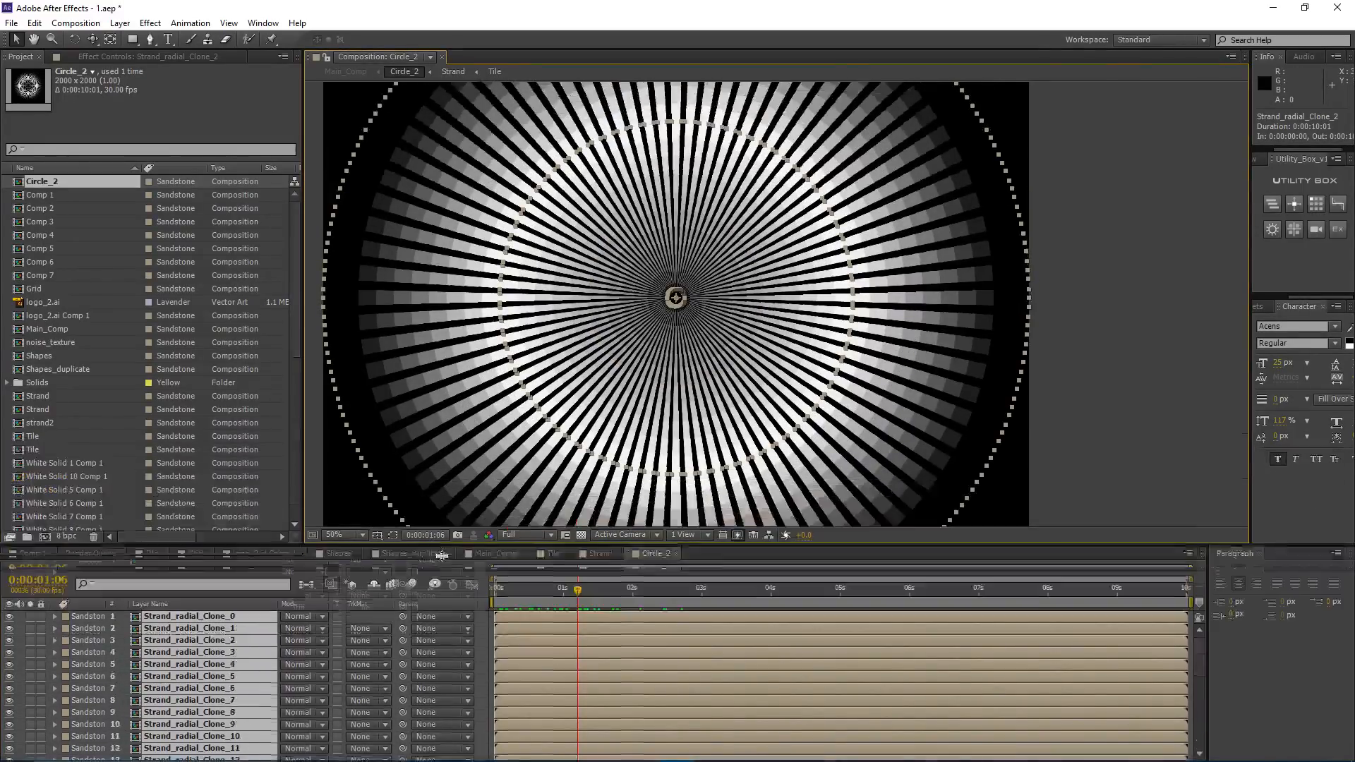
pyautogui.moveTo(433, 451); pyautogui.dragTo(434, 555)
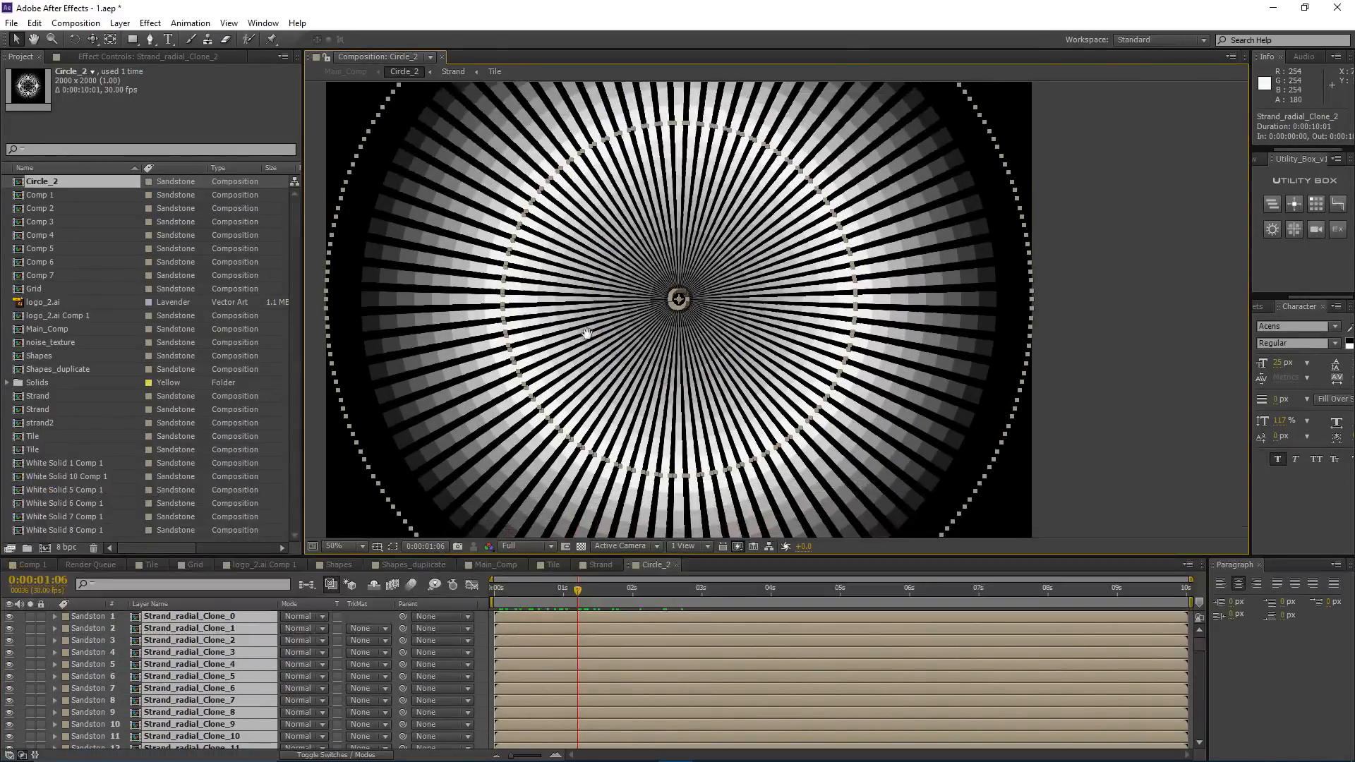
pyautogui.scroll(-2, 916, 273)
# Step: Open the Utility Box Transform tool for the selected clones and move its window clear of the circle
pyautogui.click(1294, 205)
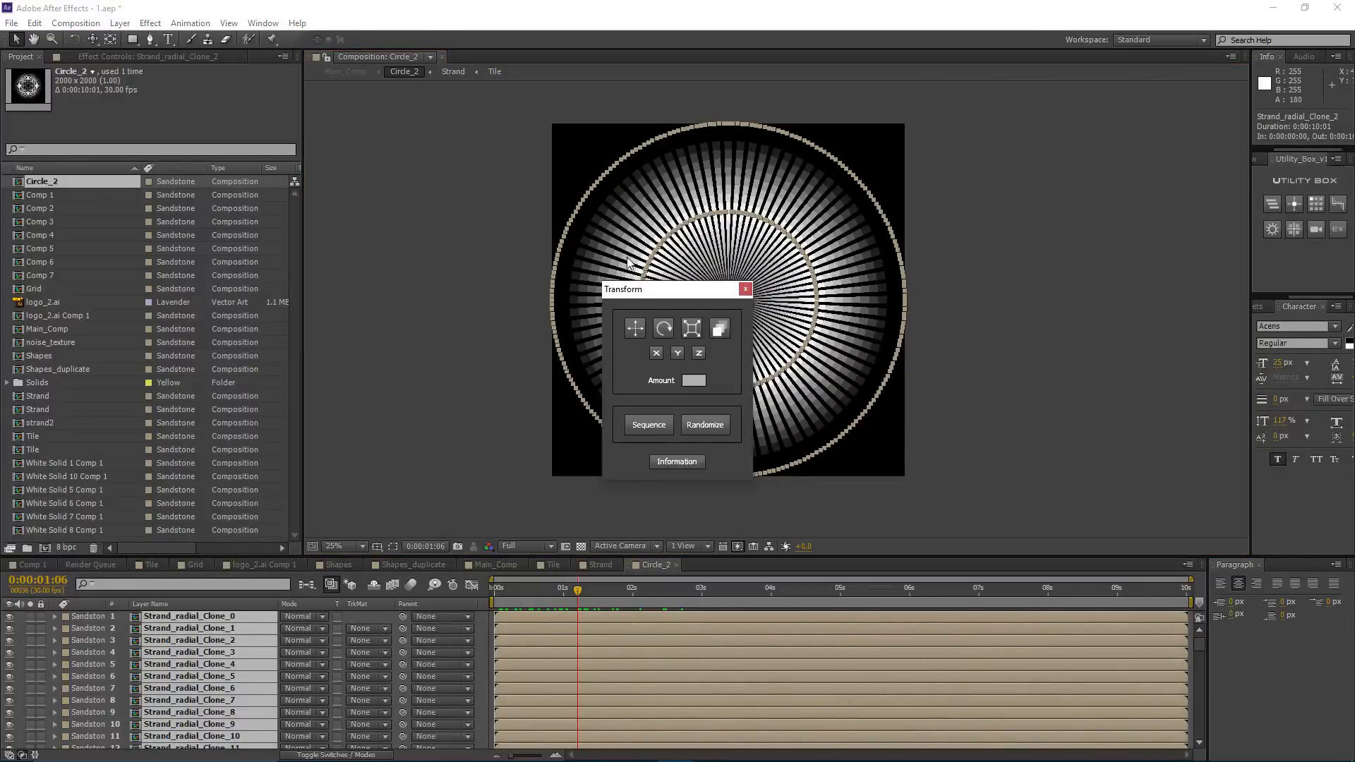
pyautogui.moveTo(706, 280); pyautogui.dragTo(1068, 200)
pyautogui.scroll(2, 720, 272)
pyautogui.moveTo(693, 259); pyautogui.dragTo(756, 277)
pyautogui.scroll(-2, 738, 311)
pyautogui.scroll(2, 681, 278)
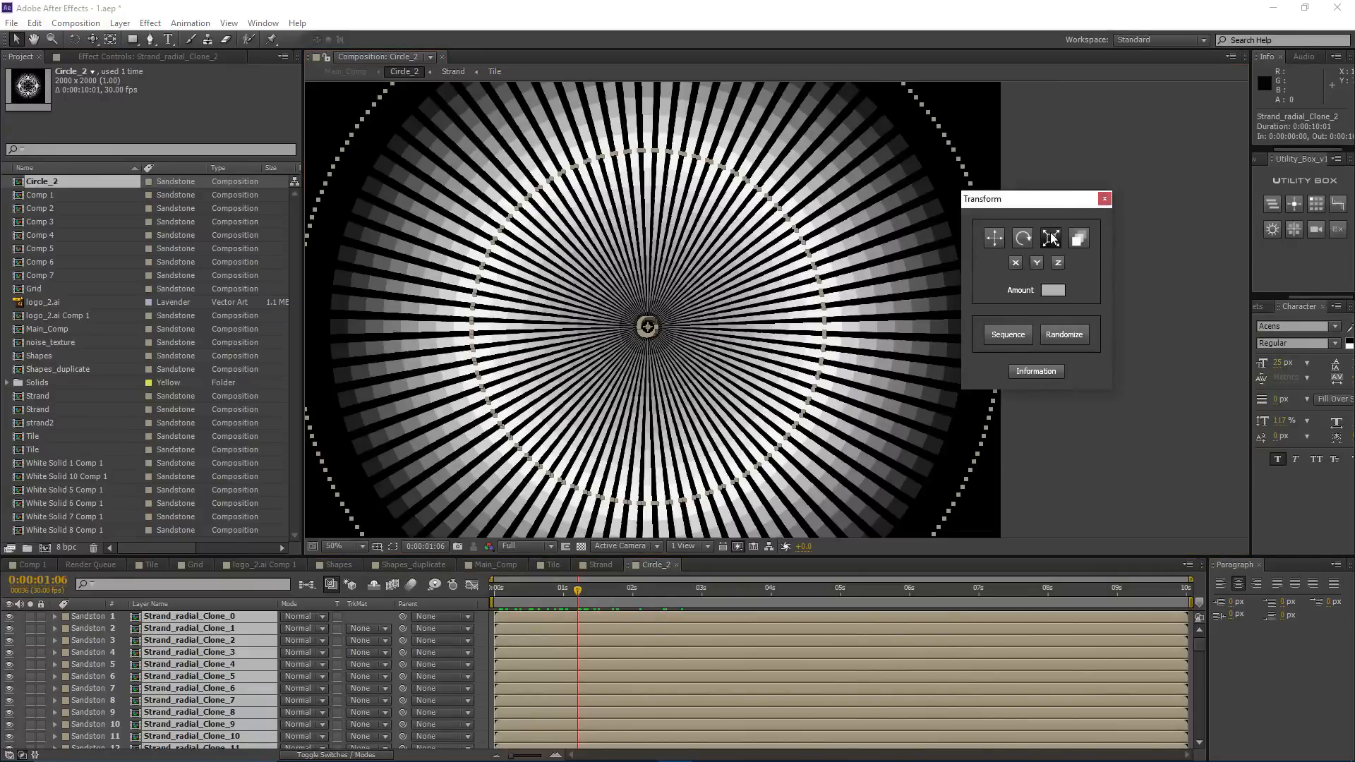
pyautogui.moveTo(1051, 238); pyautogui.dragTo(1112, 216)
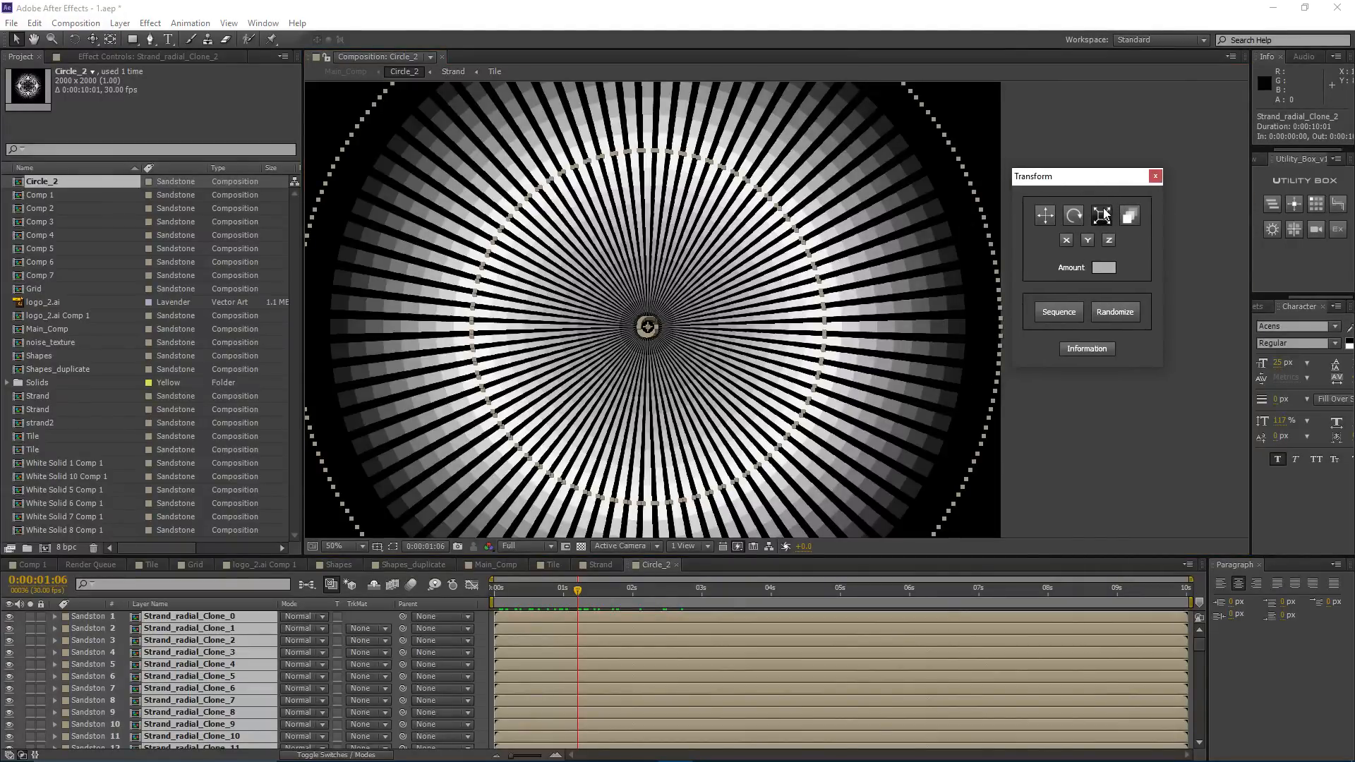
# Step: Randomize the Y scale of all selected strand clones with an amount of 15
pyautogui.click(1103, 212)
pyautogui.moveTo(593, 306); pyautogui.dragTo(631, 301)
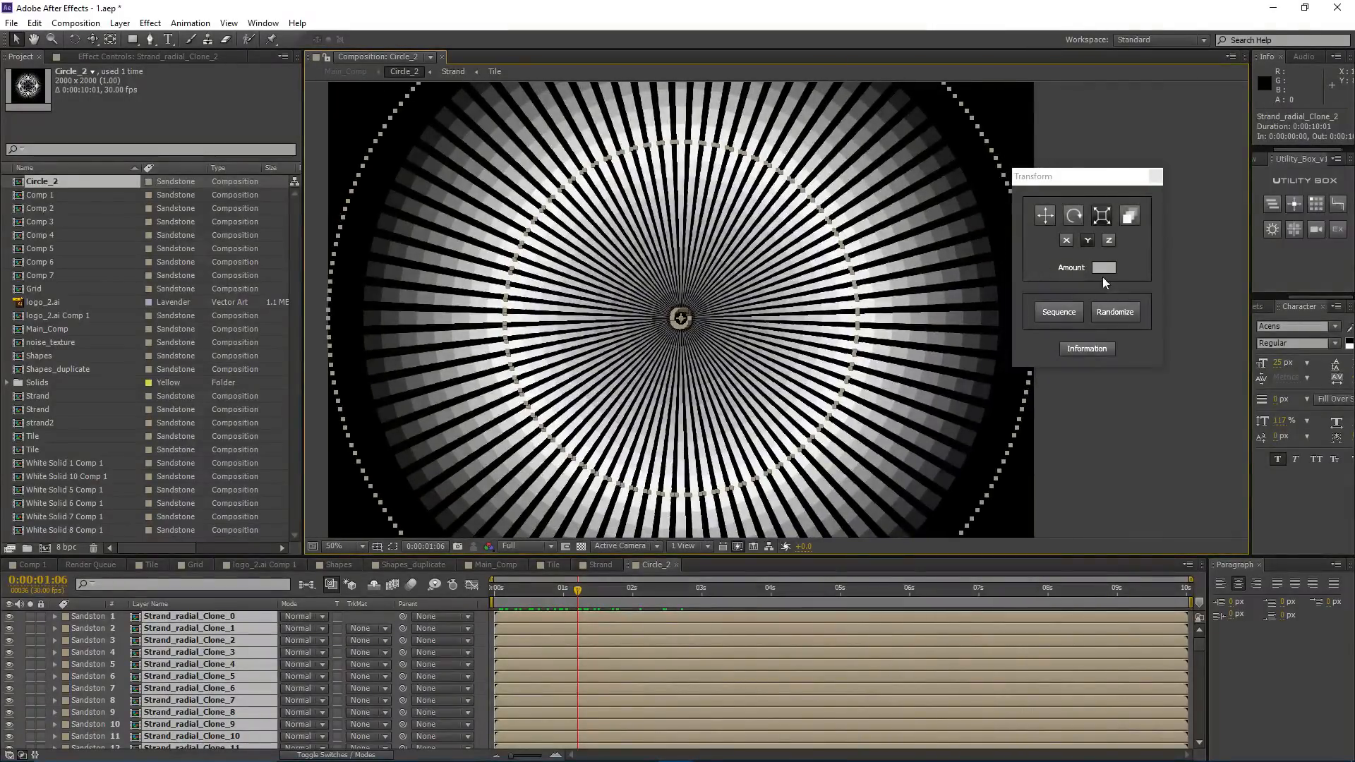
pyautogui.click(1104, 271)
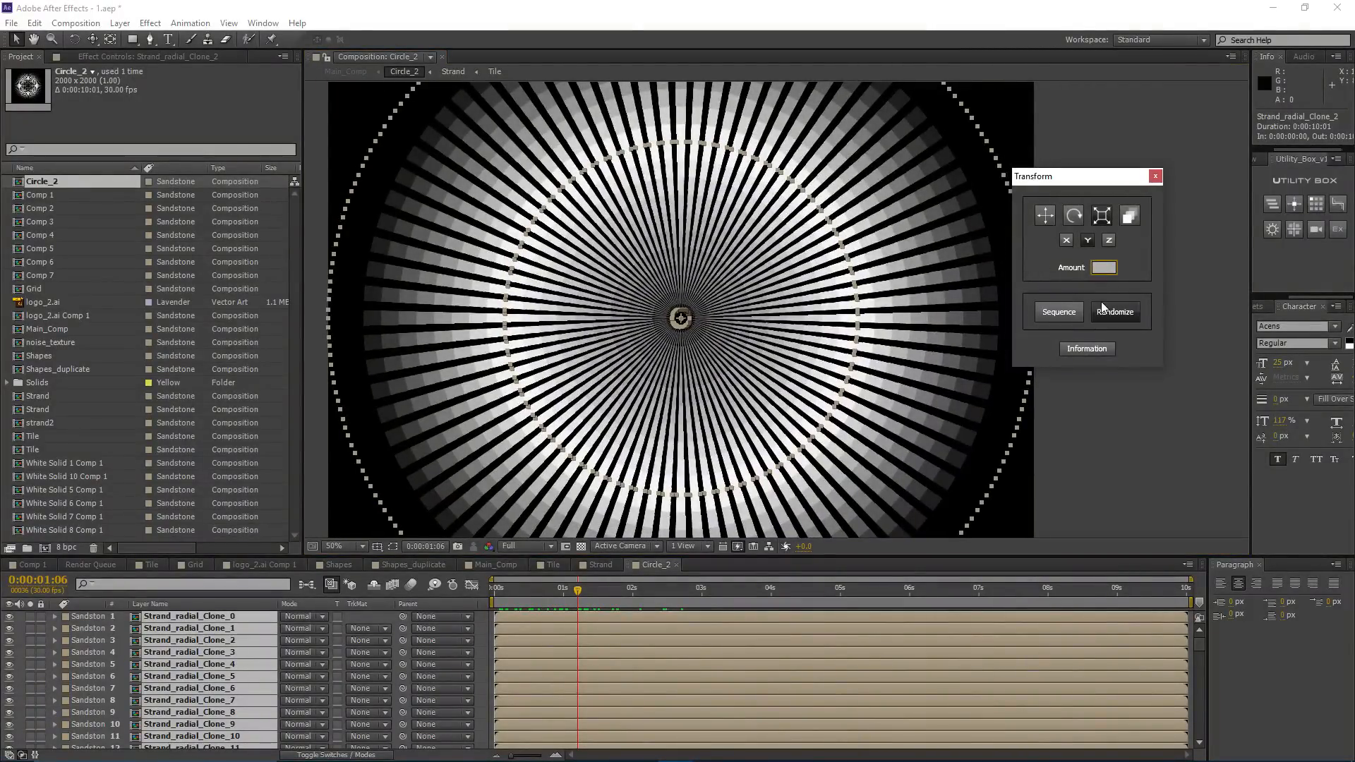
pyautogui.click(1103, 306)
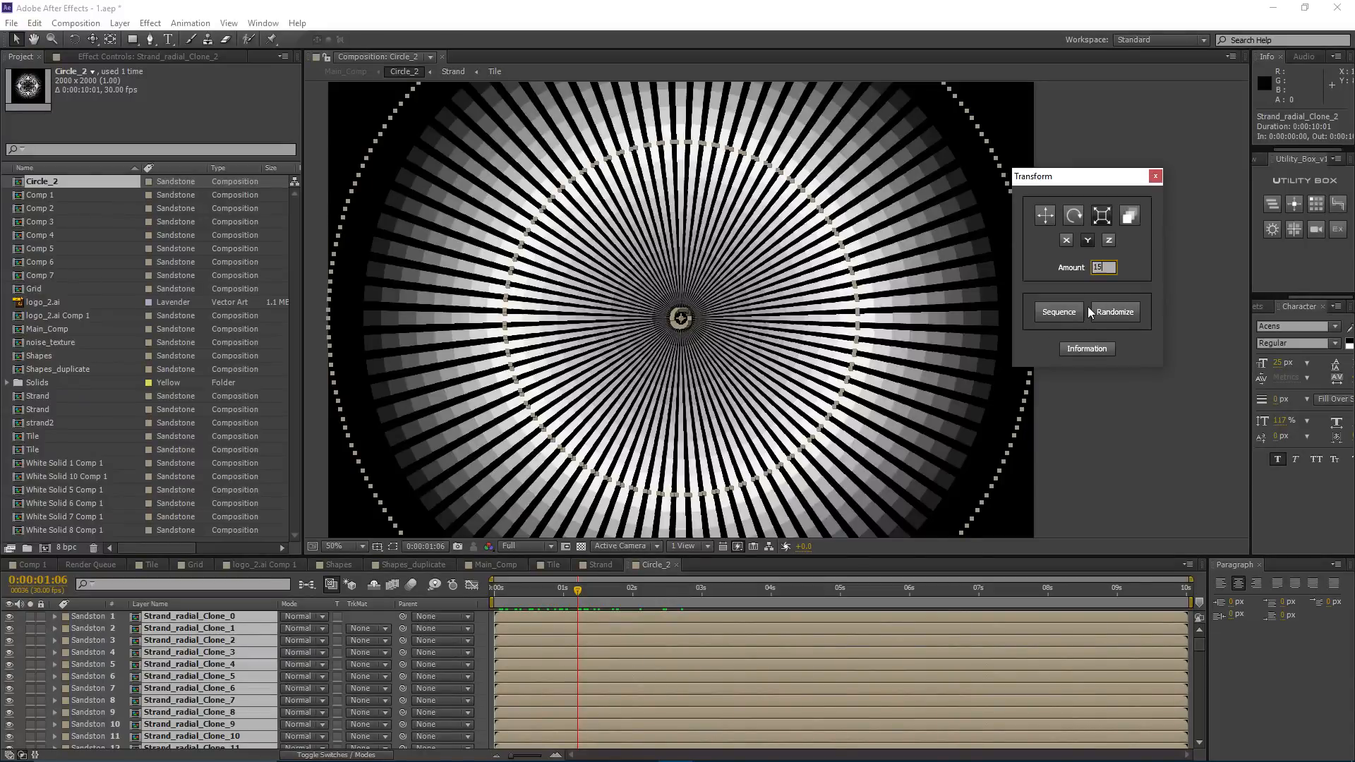
pyautogui.click(1113, 313)
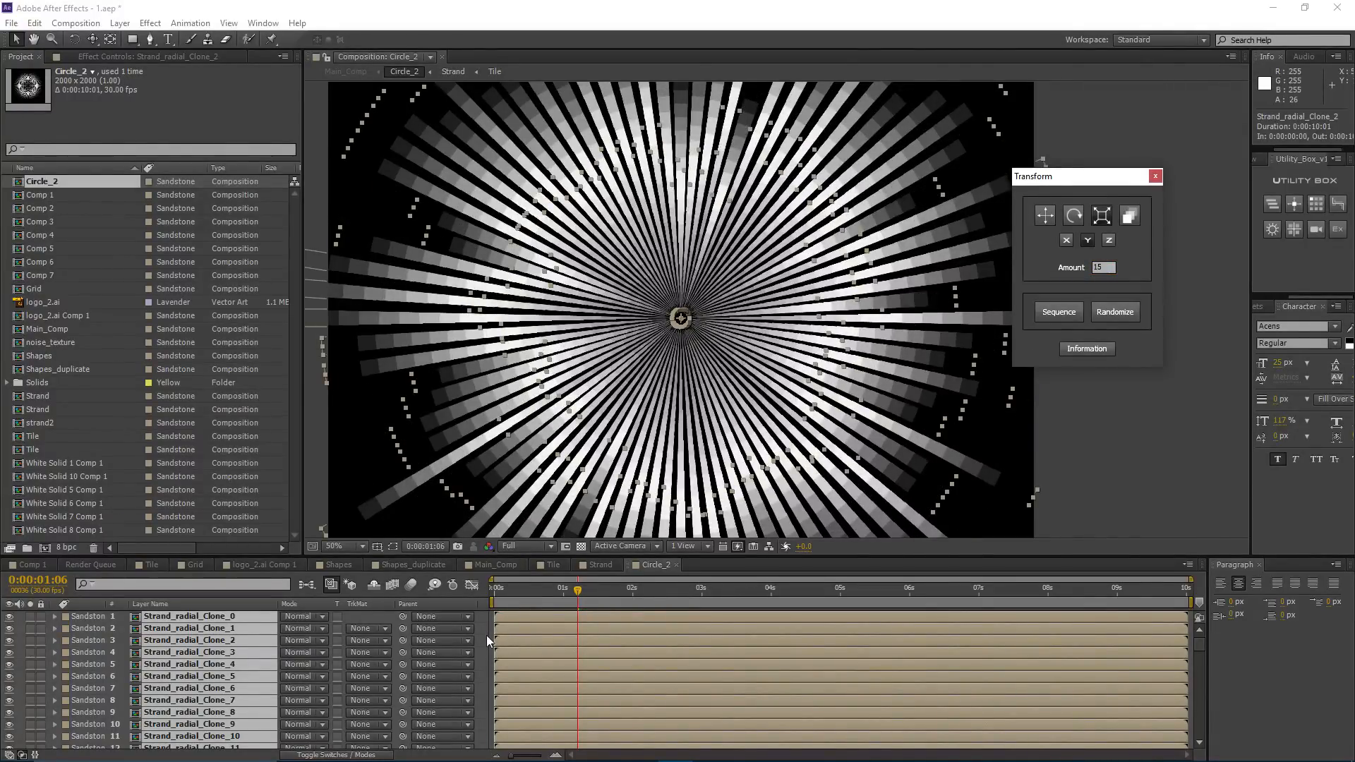
pyautogui.scroll(-2, 536, 362)
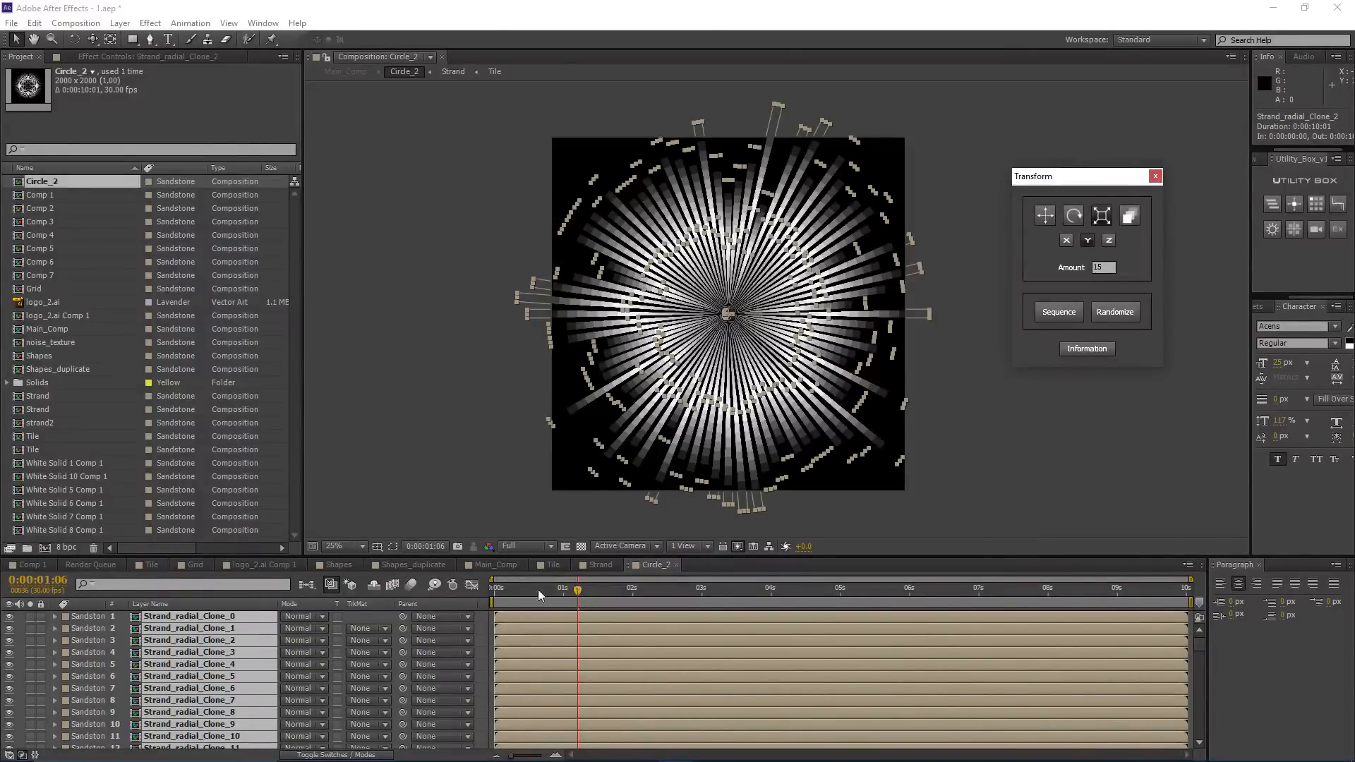
pyautogui.press('.')
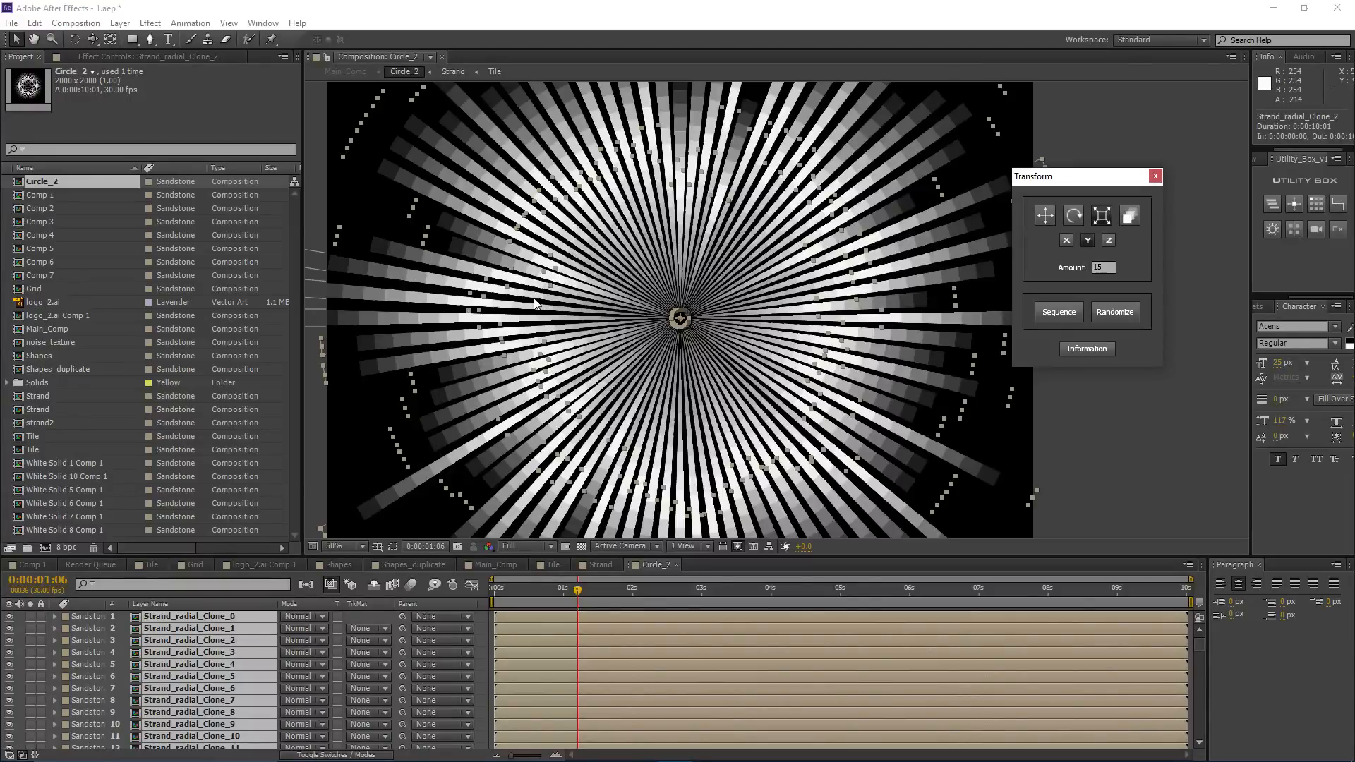
# Step: Reveal the Scale property of Strand_radial_Clone_3, 6, 8, 14 and 19 to examine how the clones' scale was randomized
pyautogui.click(486, 631)
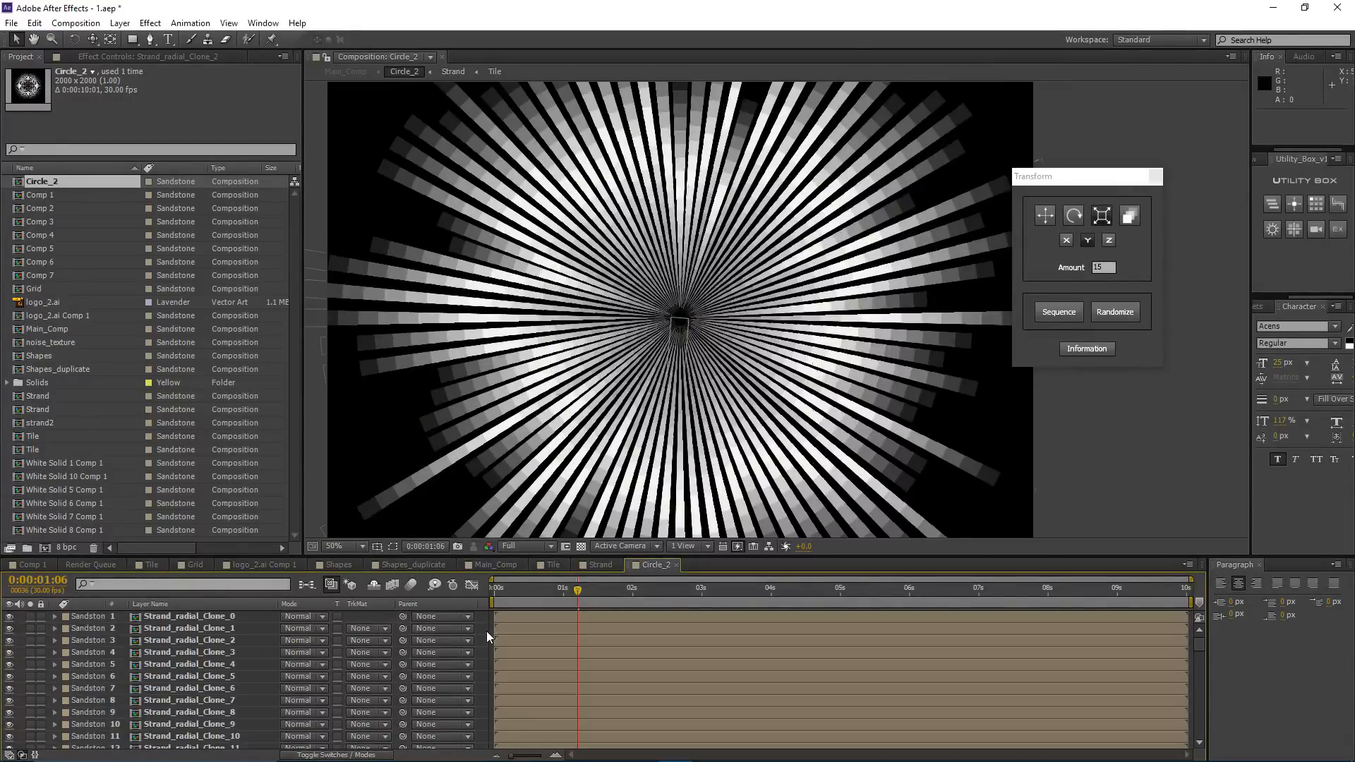
pyautogui.click(219, 649)
pyautogui.press('s')
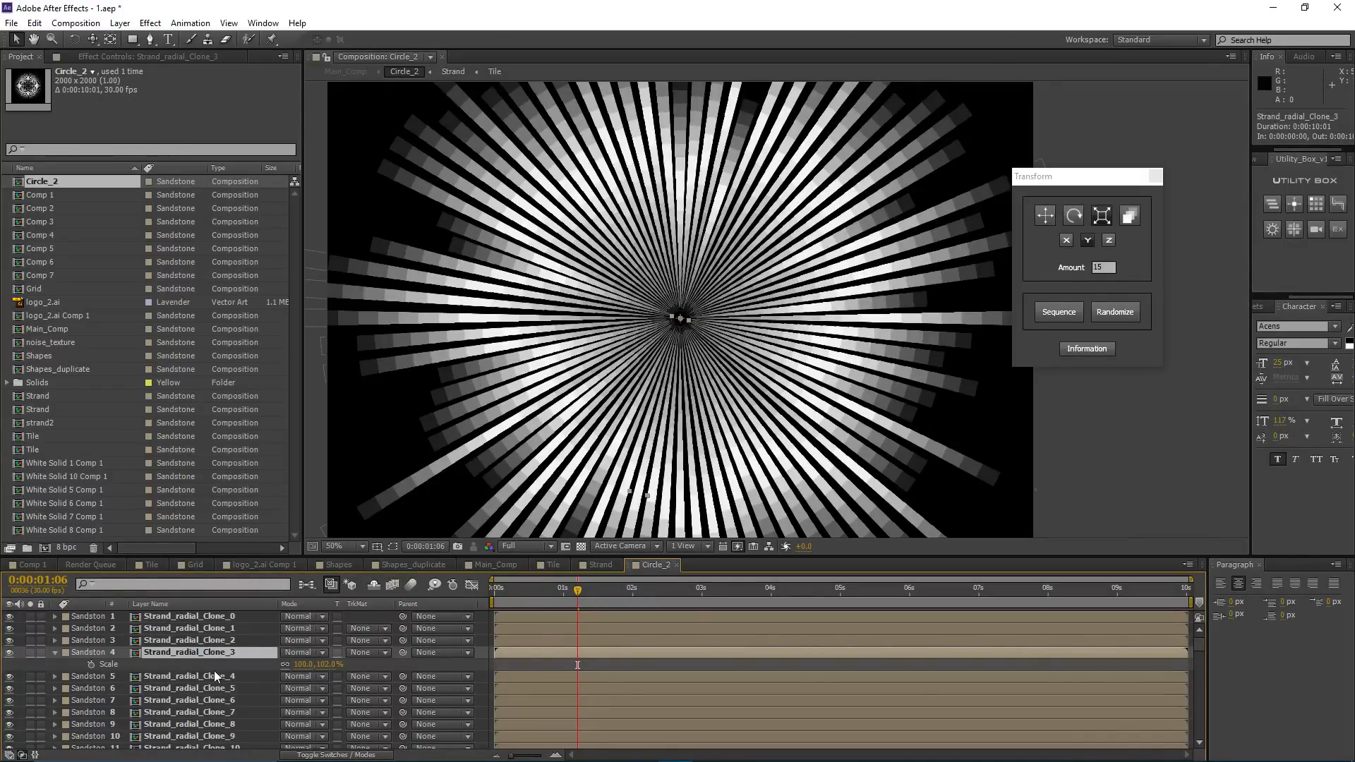
pyautogui.scroll(-1, 213, 689)
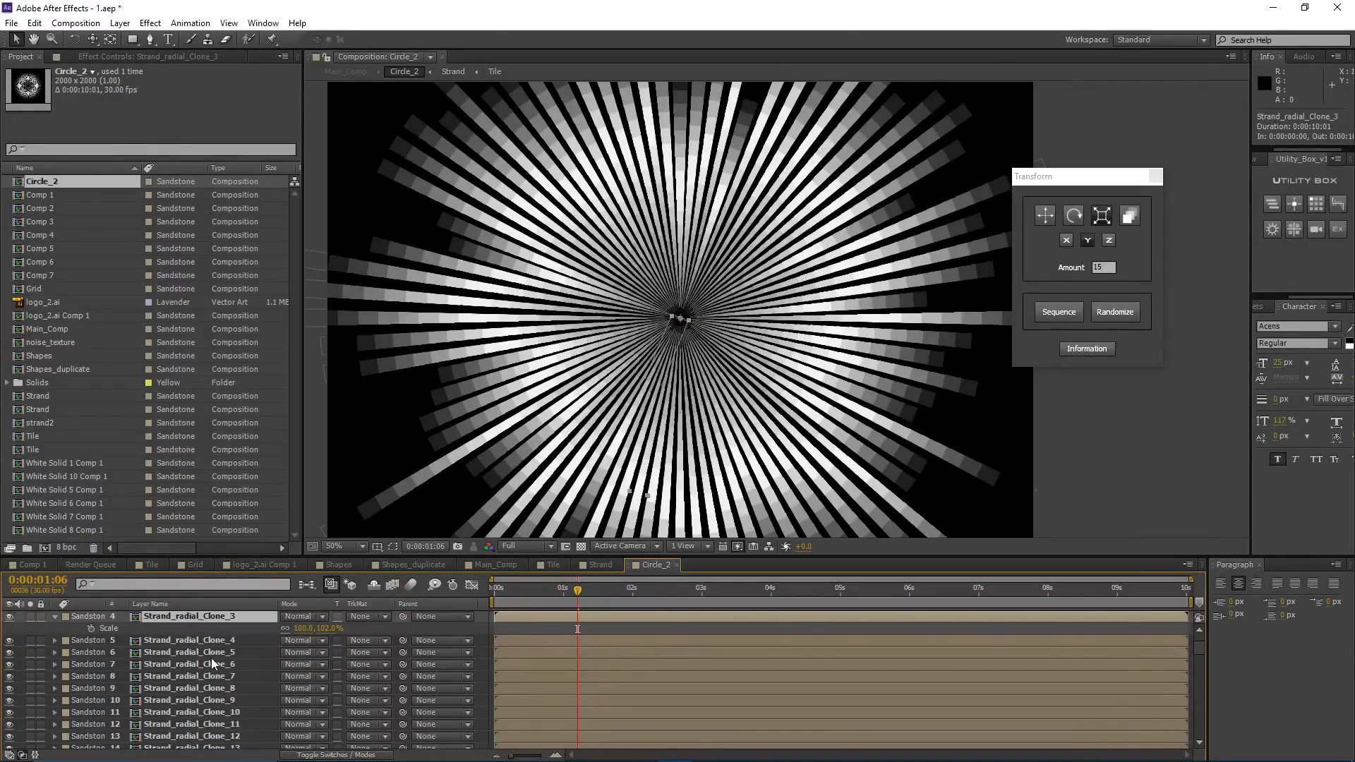
pyautogui.click(213, 664)
pyautogui.press('s')
pyautogui.click(218, 702)
pyautogui.press('s')
pyautogui.scroll(-2, 221, 716)
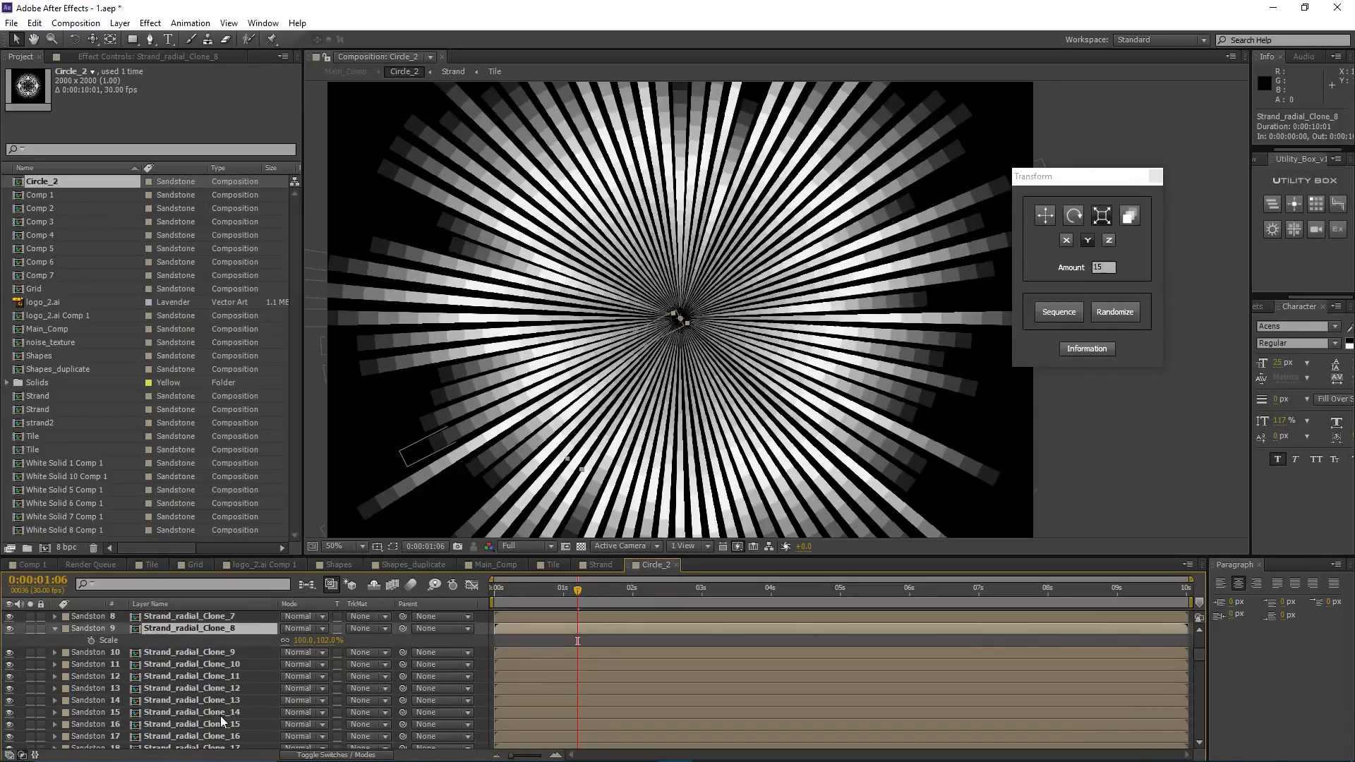
pyautogui.click(221, 714)
pyautogui.press('s')
pyautogui.scroll(-2, 221, 717)
pyautogui.click(222, 712)
pyautogui.press('s')
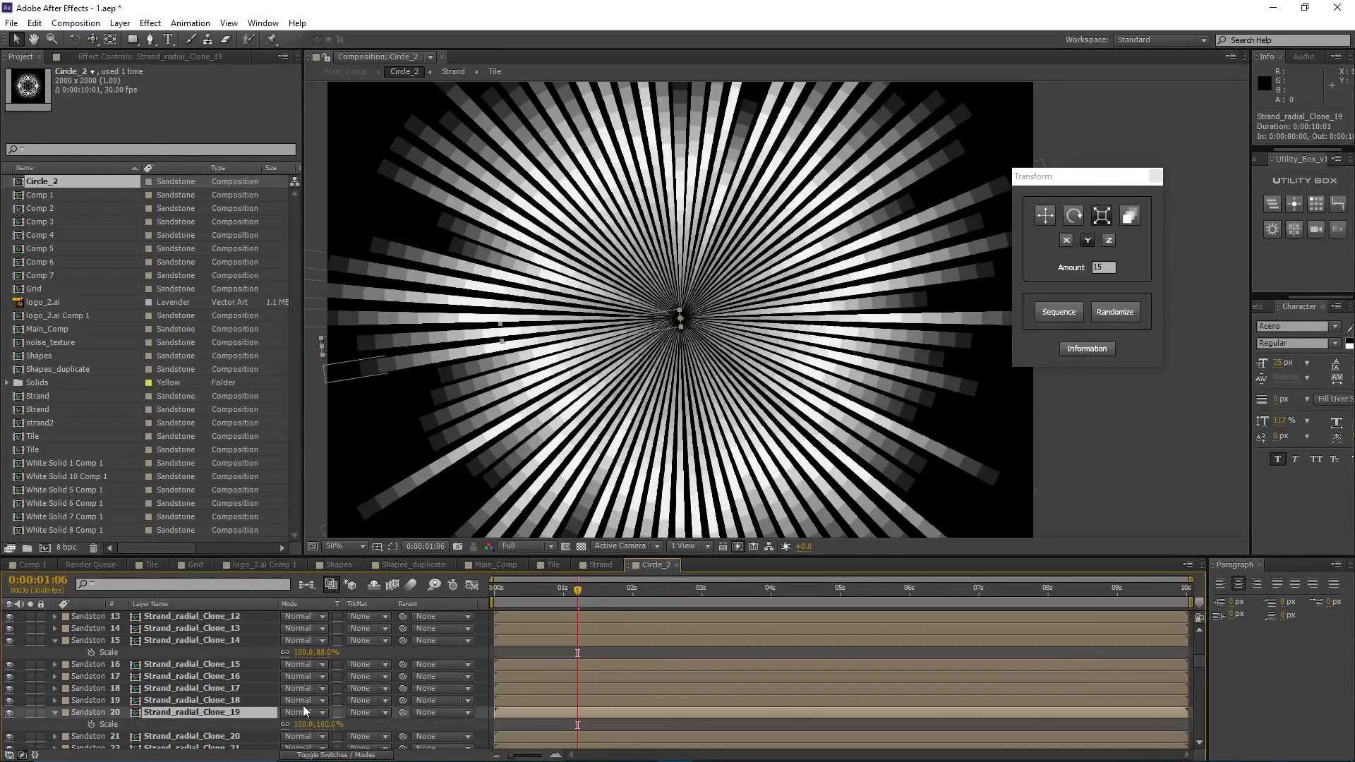
pyautogui.scroll(5, 324, 689)
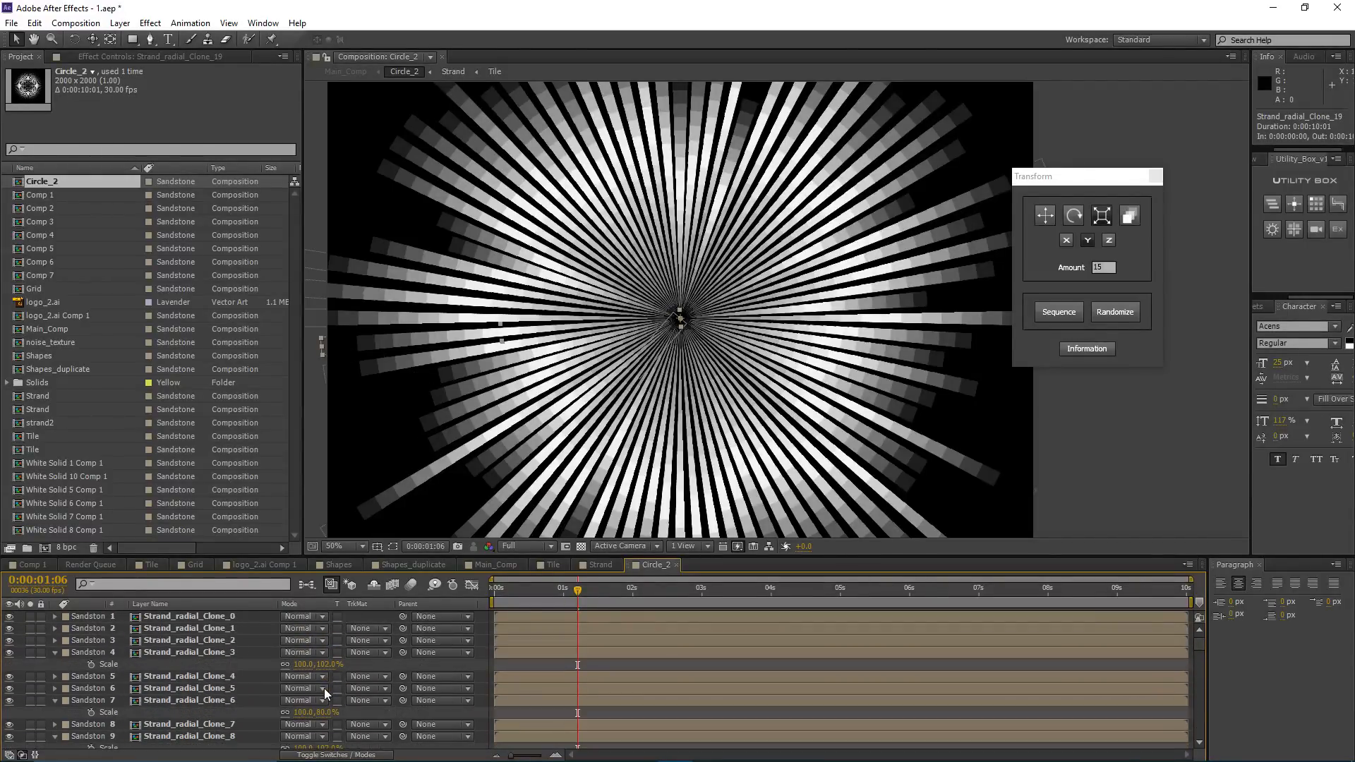
pyautogui.click(1105, 267)
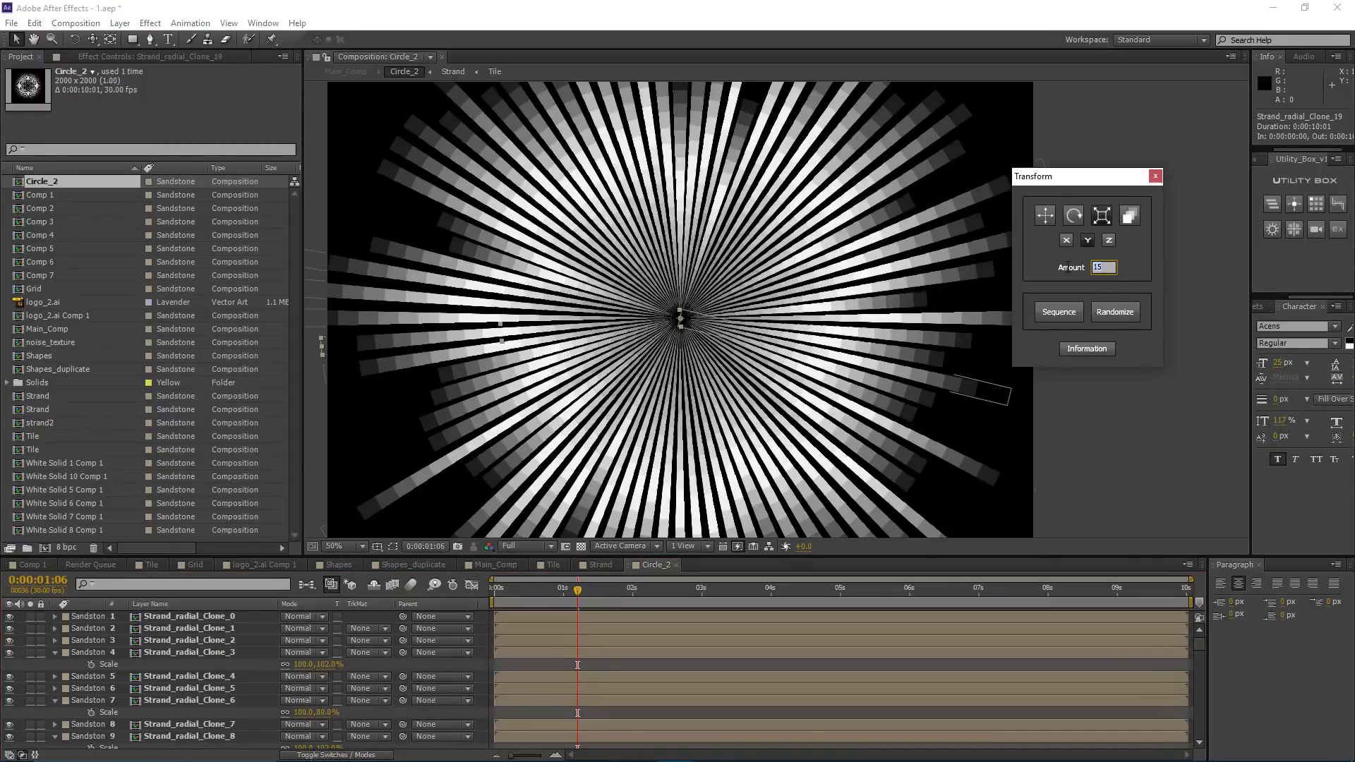
# Step: Select all strand clone layers and set their opacity to 50%
pyautogui.click(552, 652)
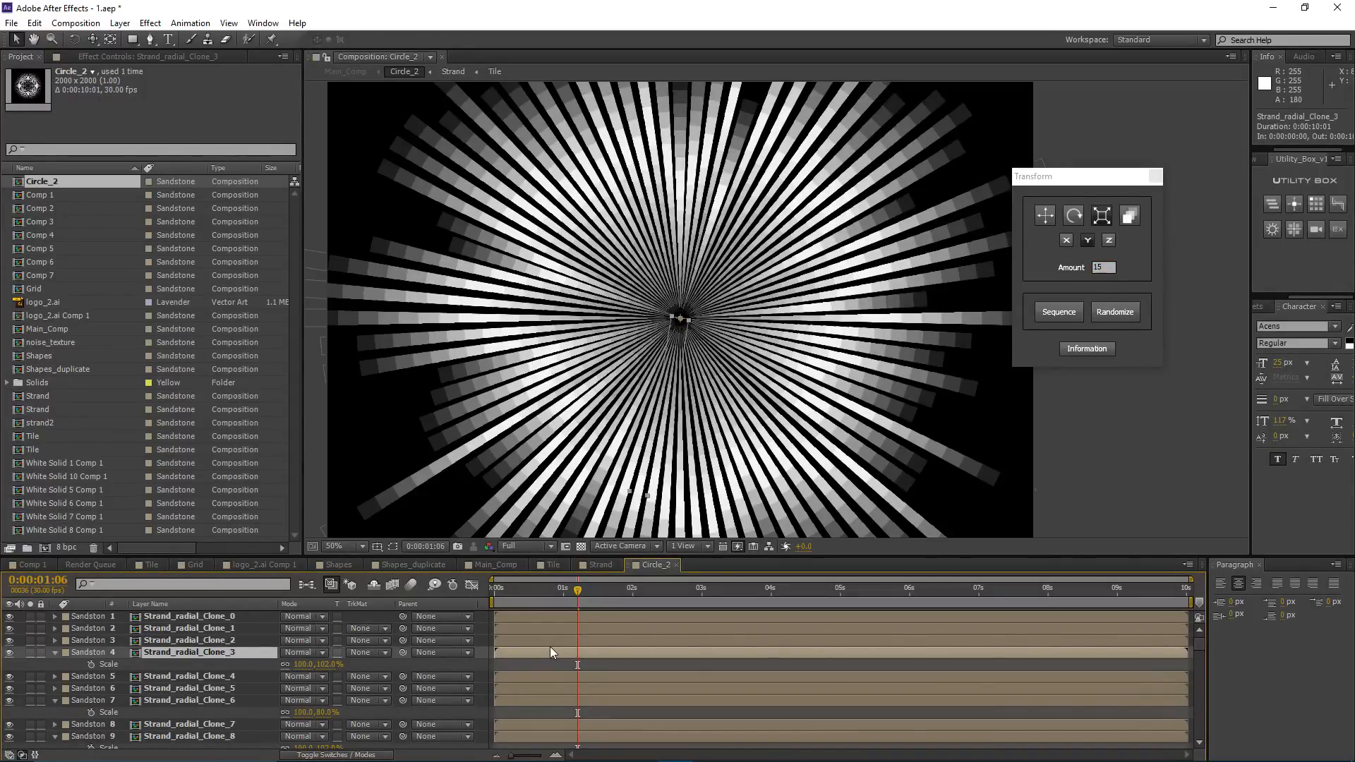
pyautogui.hotkey('ctrl', 'a')
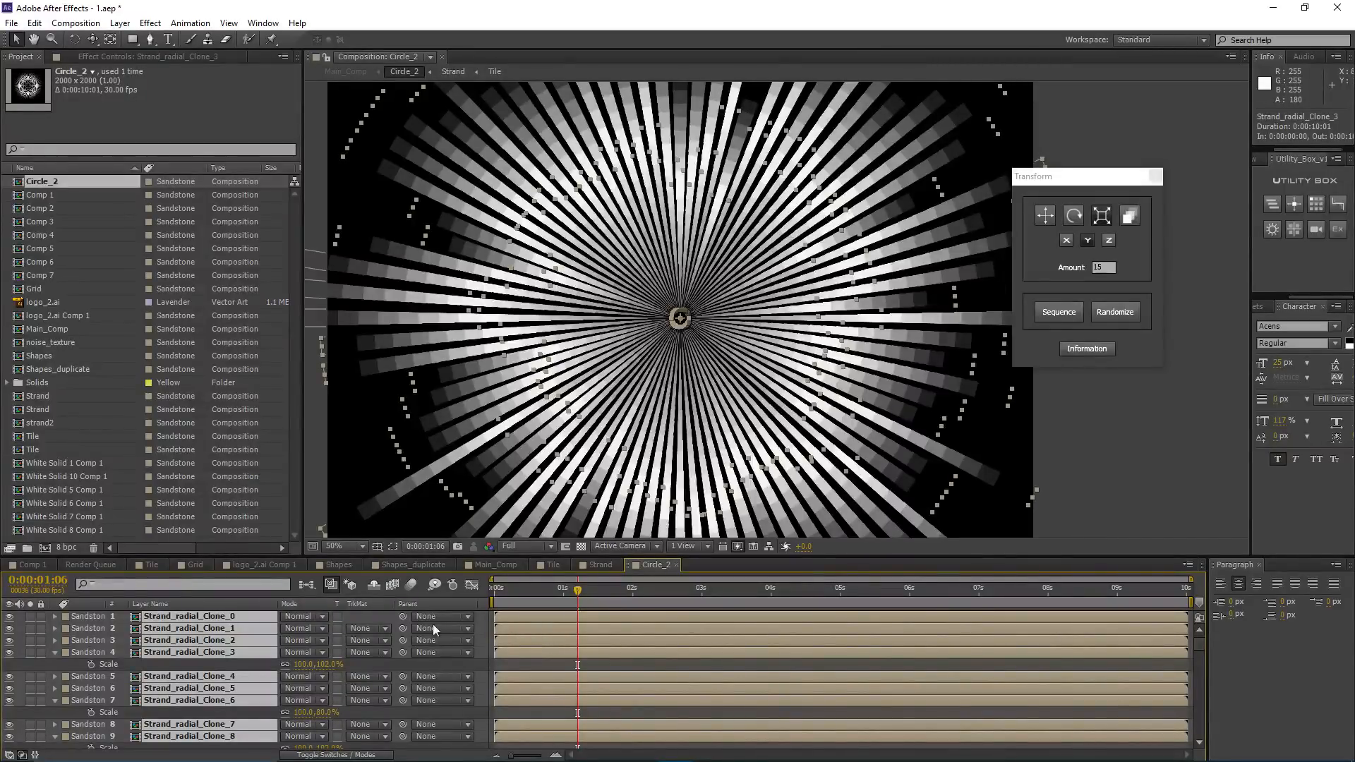
pyautogui.press('t')
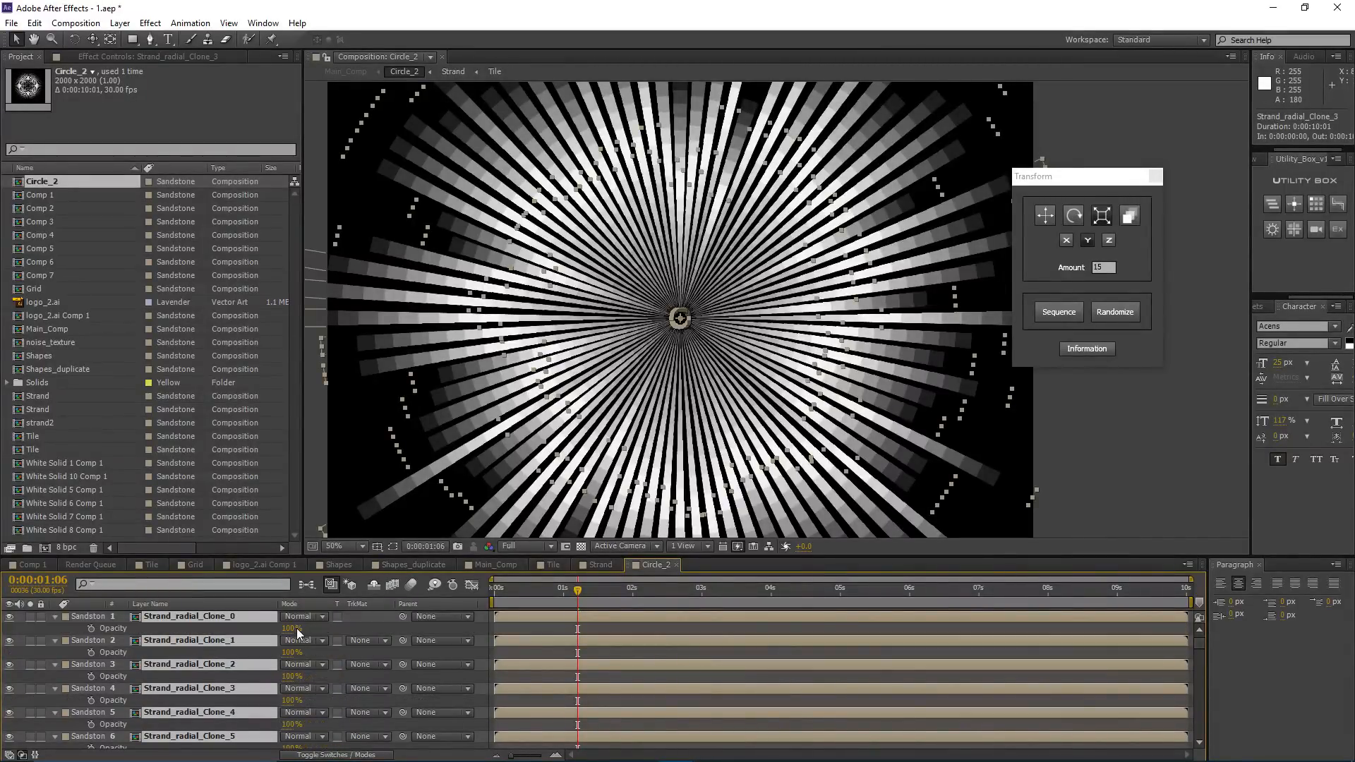
pyautogui.click(297, 628)
pyautogui.write('50')
pyautogui.press('Return')
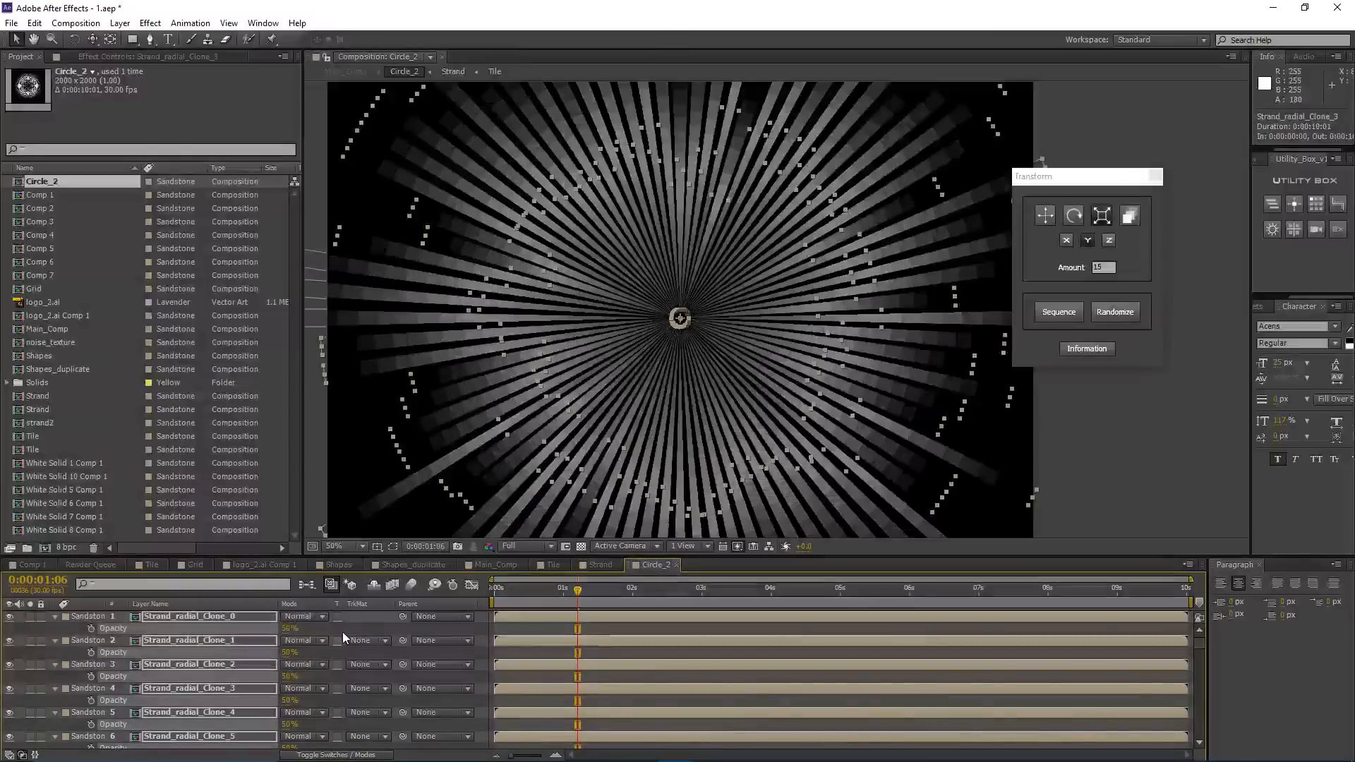
# Step: Randomize the opacity of all selected strand clones with an amount of 35
pyautogui.click(1107, 220)
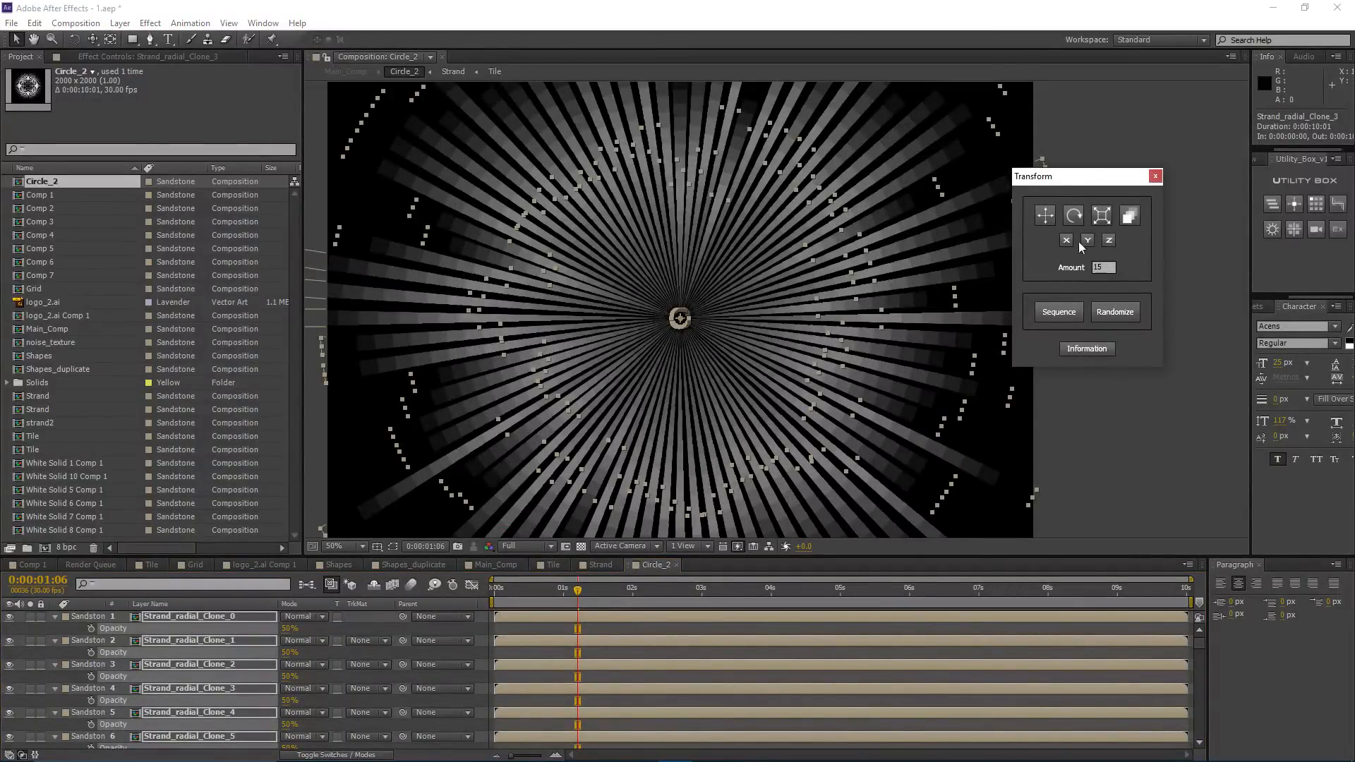
pyautogui.moveTo(1051, 181); pyautogui.dragTo(1084, 173)
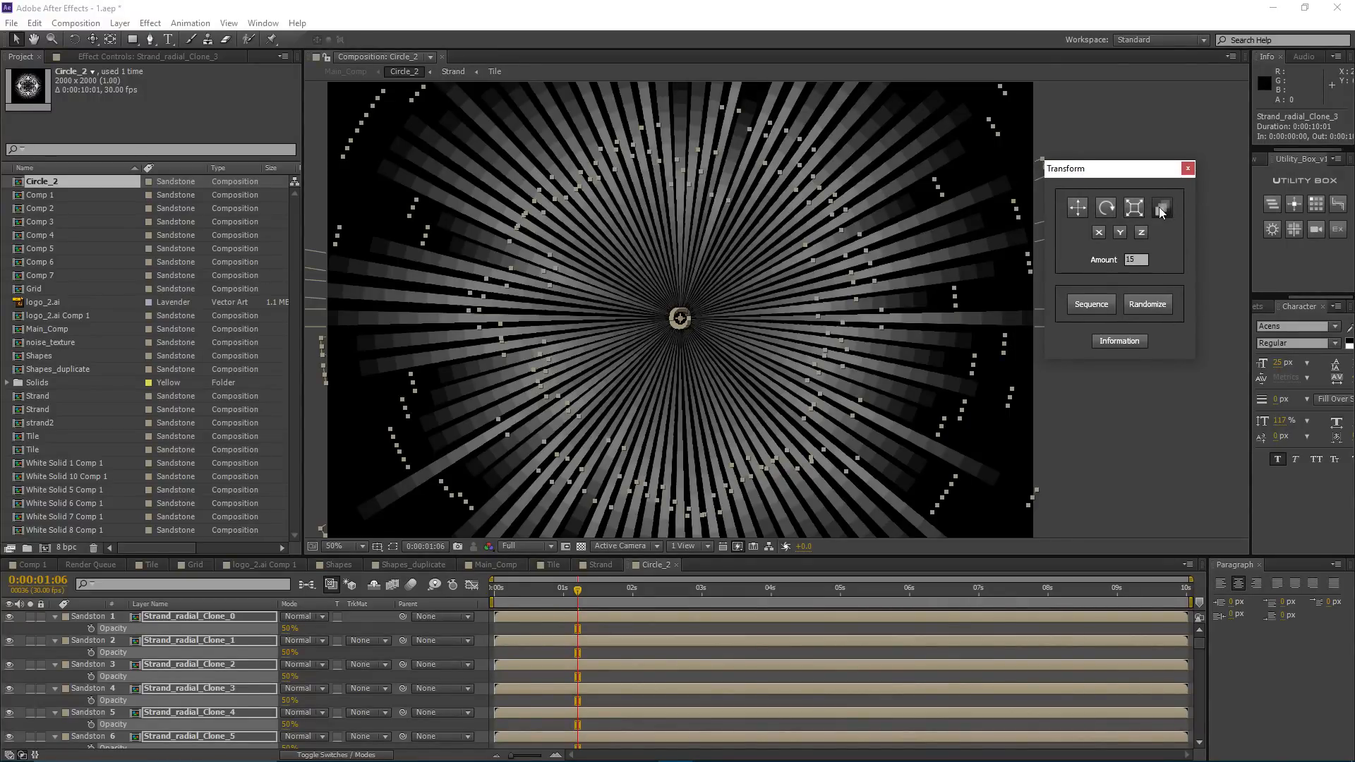
pyautogui.click(1148, 261)
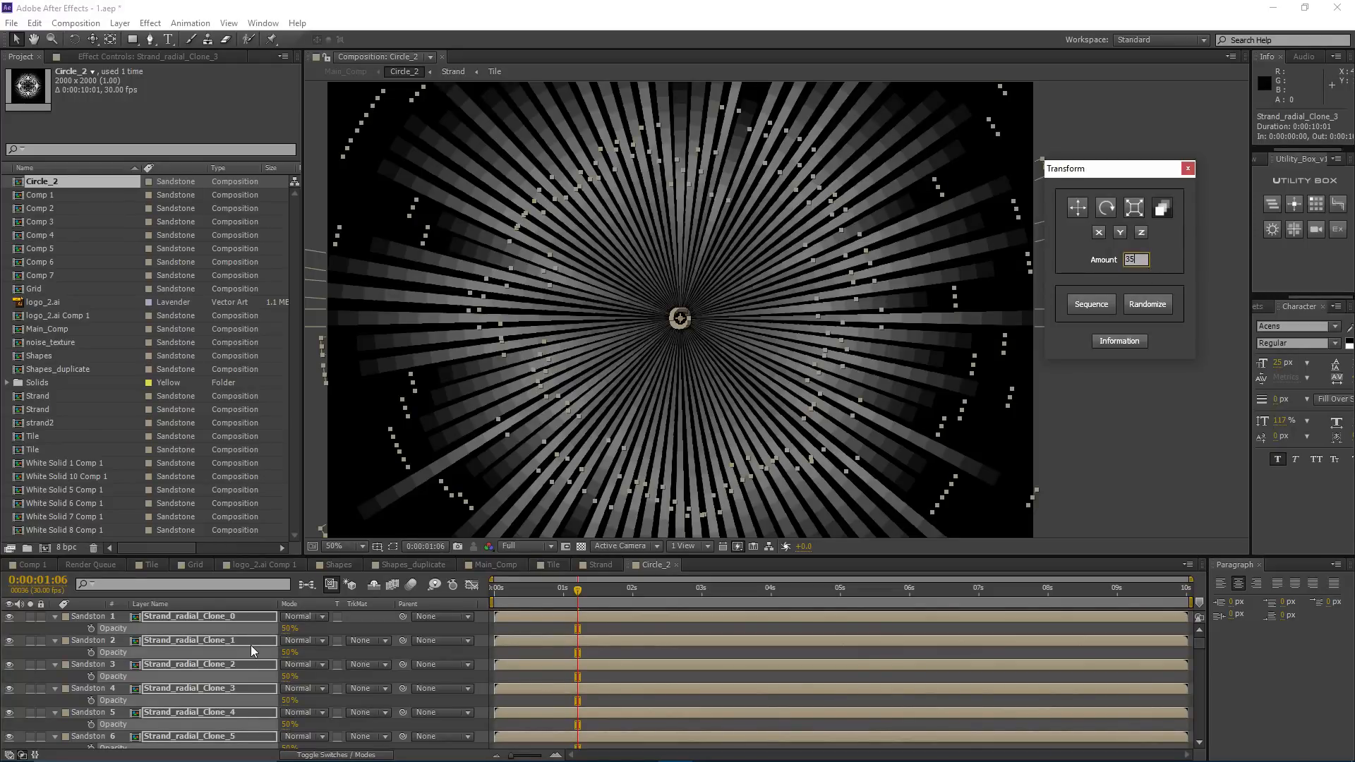
pyautogui.click(1139, 310)
# Step: Examine the brightness variation of the strands across the whole circle and up close
pyautogui.press(',')
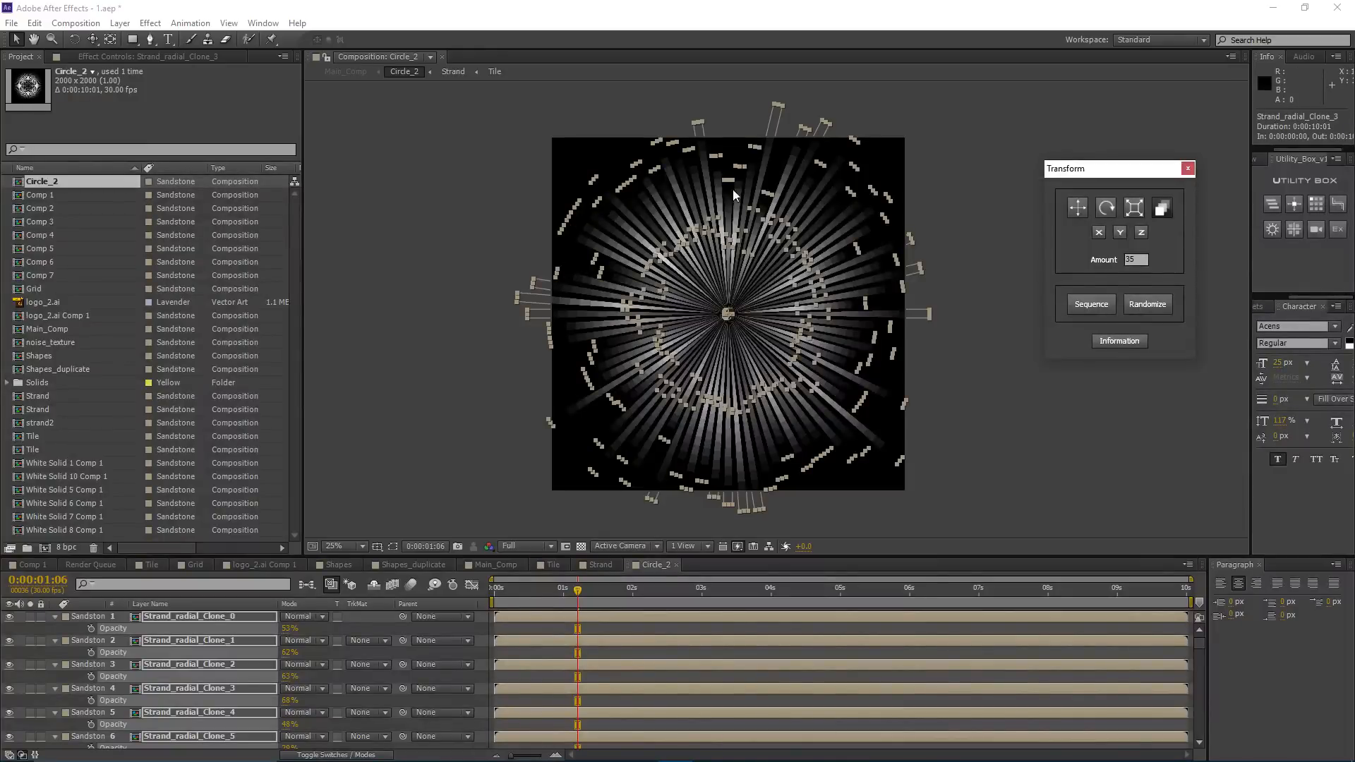
pyautogui.scroll(1, 741, 244)
pyautogui.moveTo(569, 196); pyautogui.dragTo(599, 226)
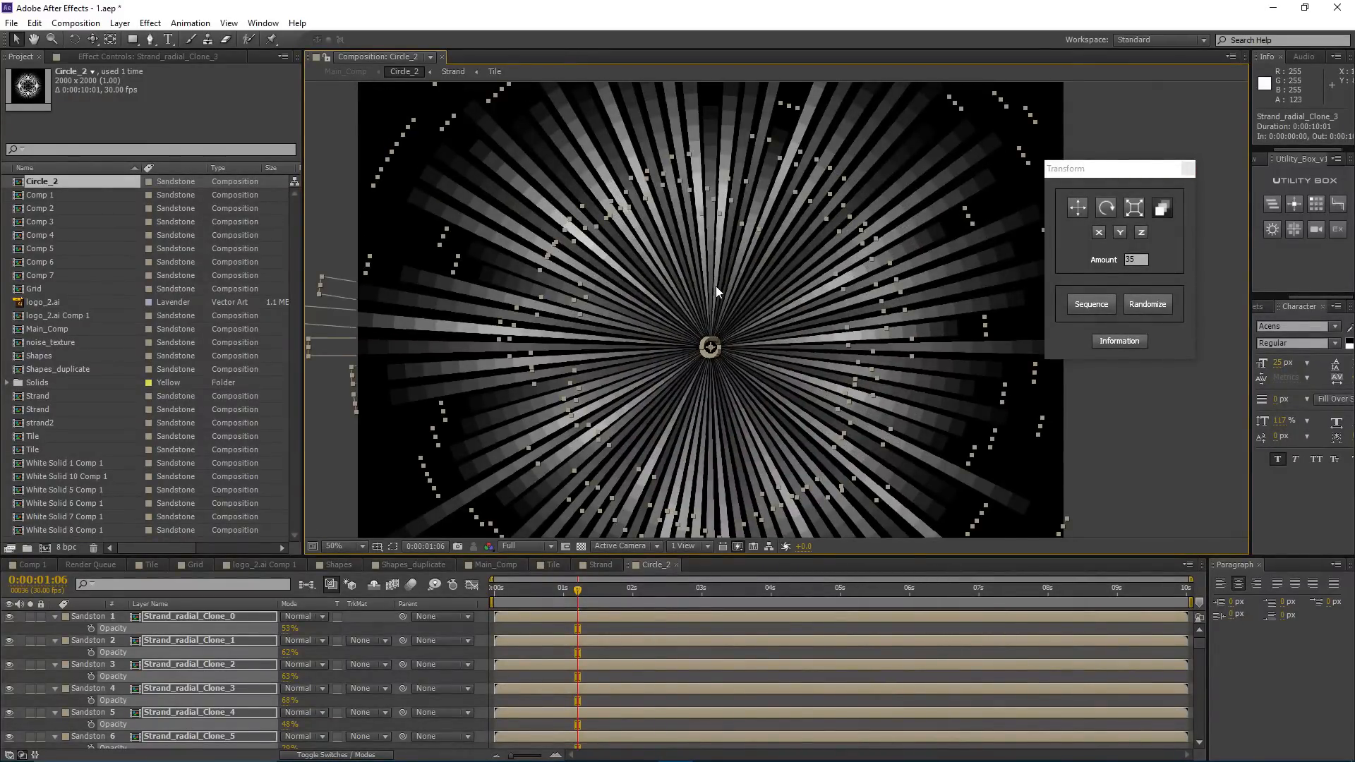
pyautogui.scroll(-1, 716, 286)
pyautogui.scroll(1, 645, 270)
pyautogui.moveTo(569, 293); pyautogui.dragTo(600, 303)
pyautogui.scroll(-1, 610, 303)
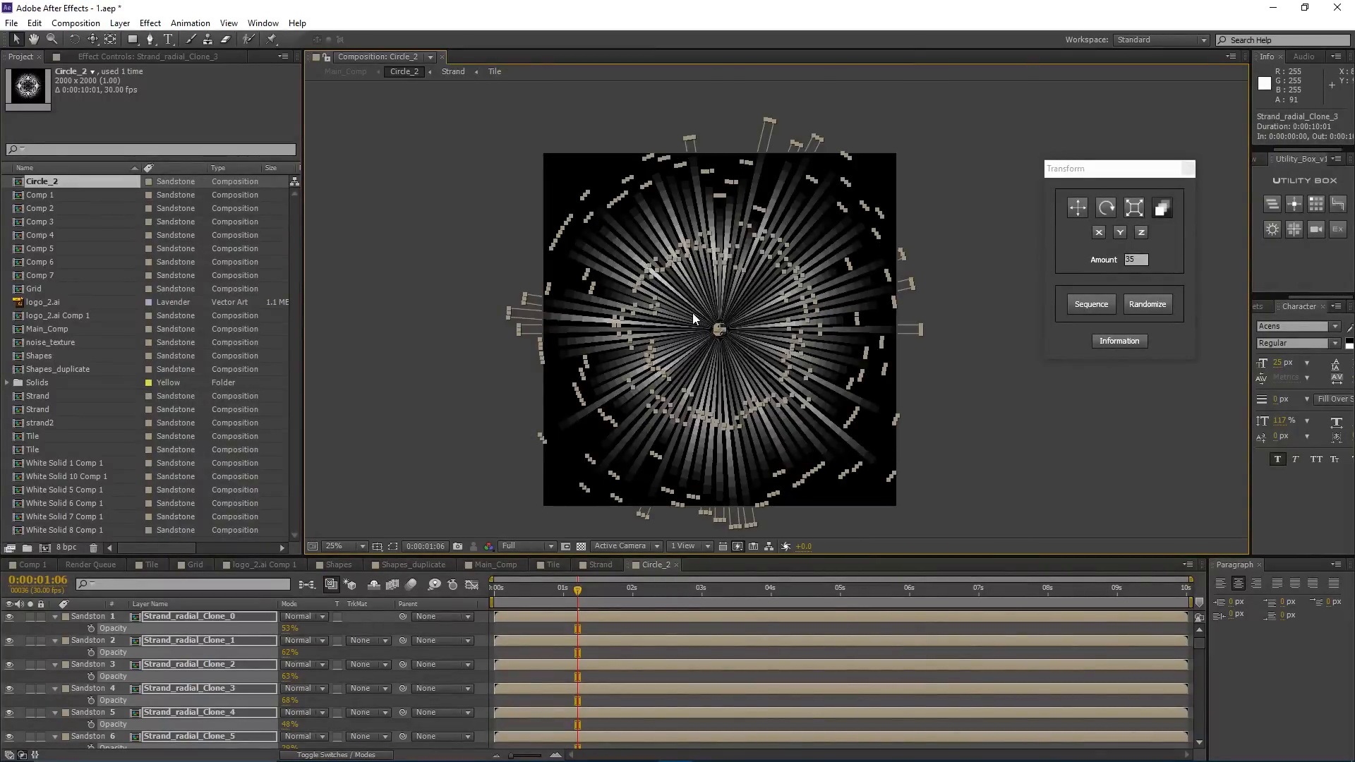
pyautogui.scroll(1, 699, 294)
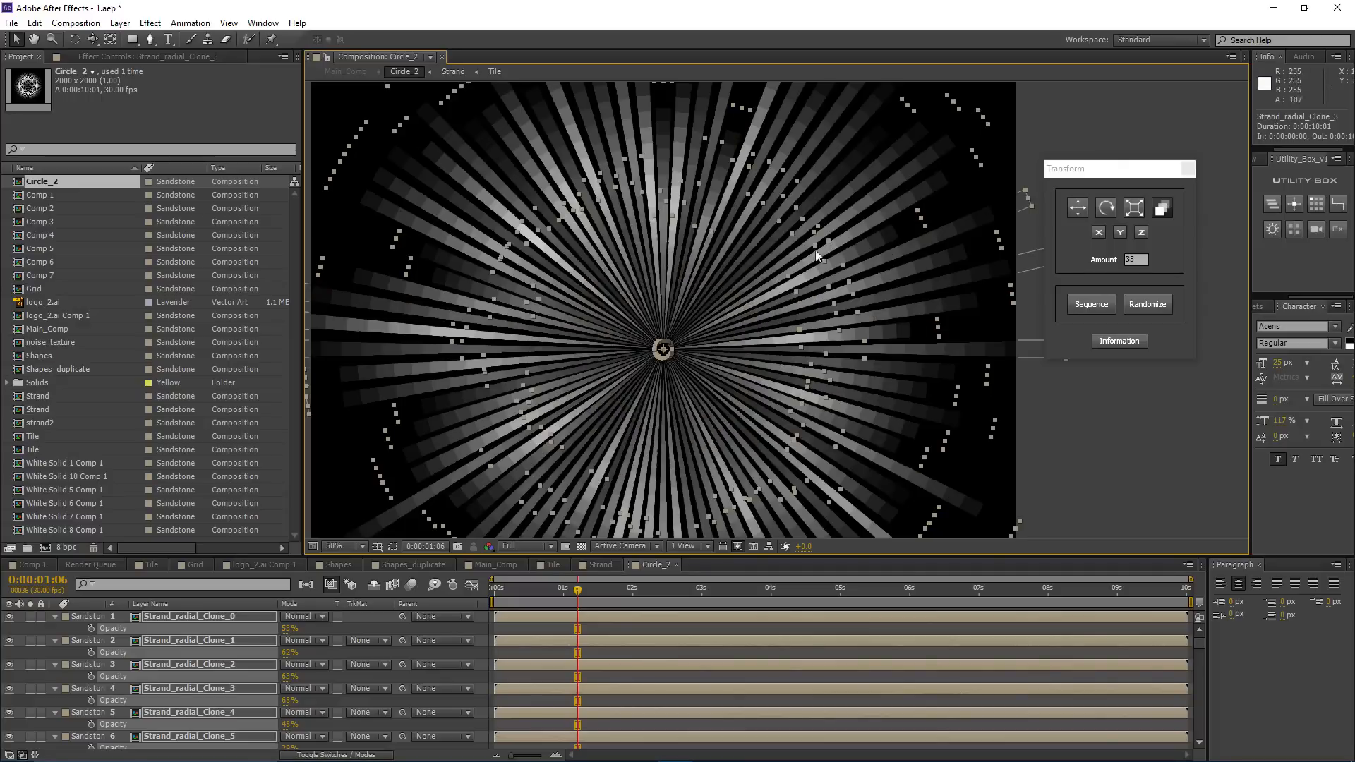
# Step: Randomly shift the timing of all selected strand clones with a minimum of -5 and a maximum of 5
pyautogui.click(1188, 168)
pyautogui.scroll(-1, 676, 270)
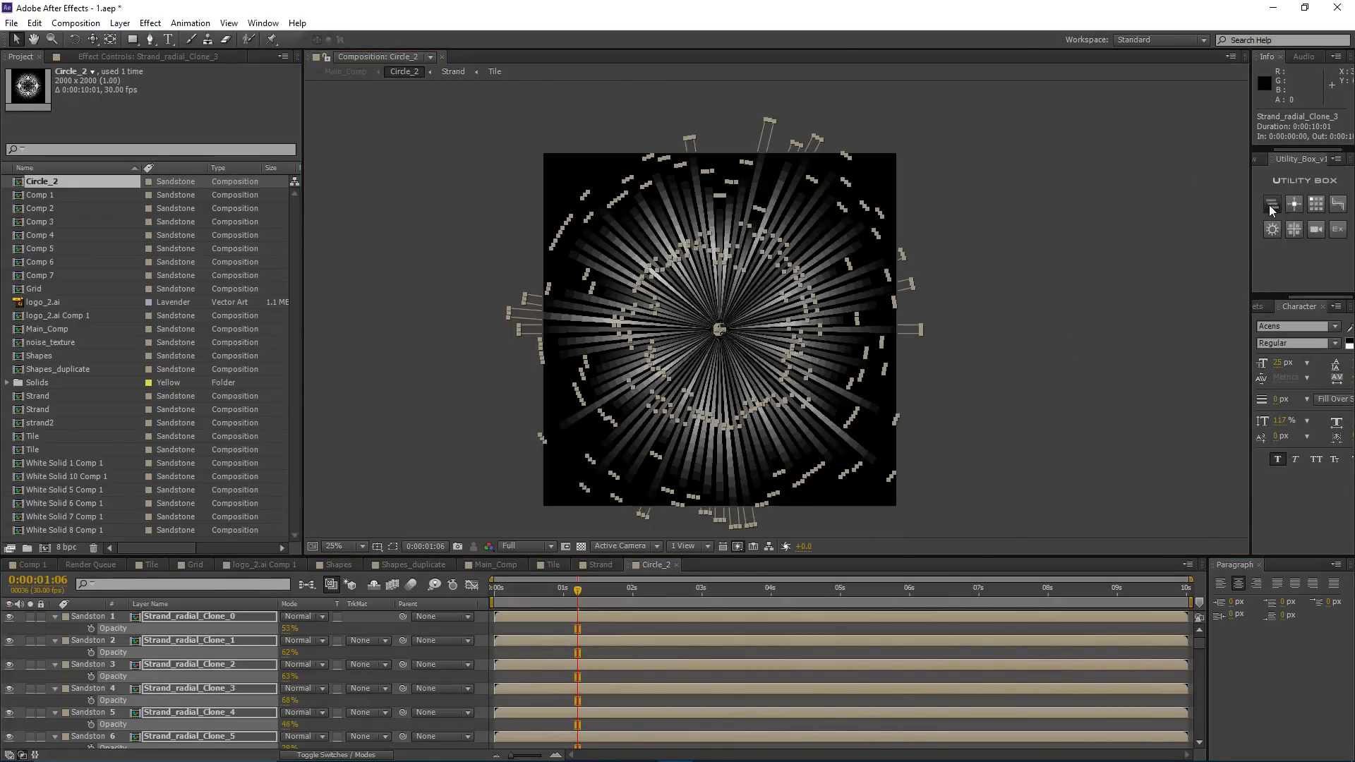
pyautogui.click(1272, 204)
pyautogui.moveTo(662, 267); pyautogui.dragTo(1038, 233)
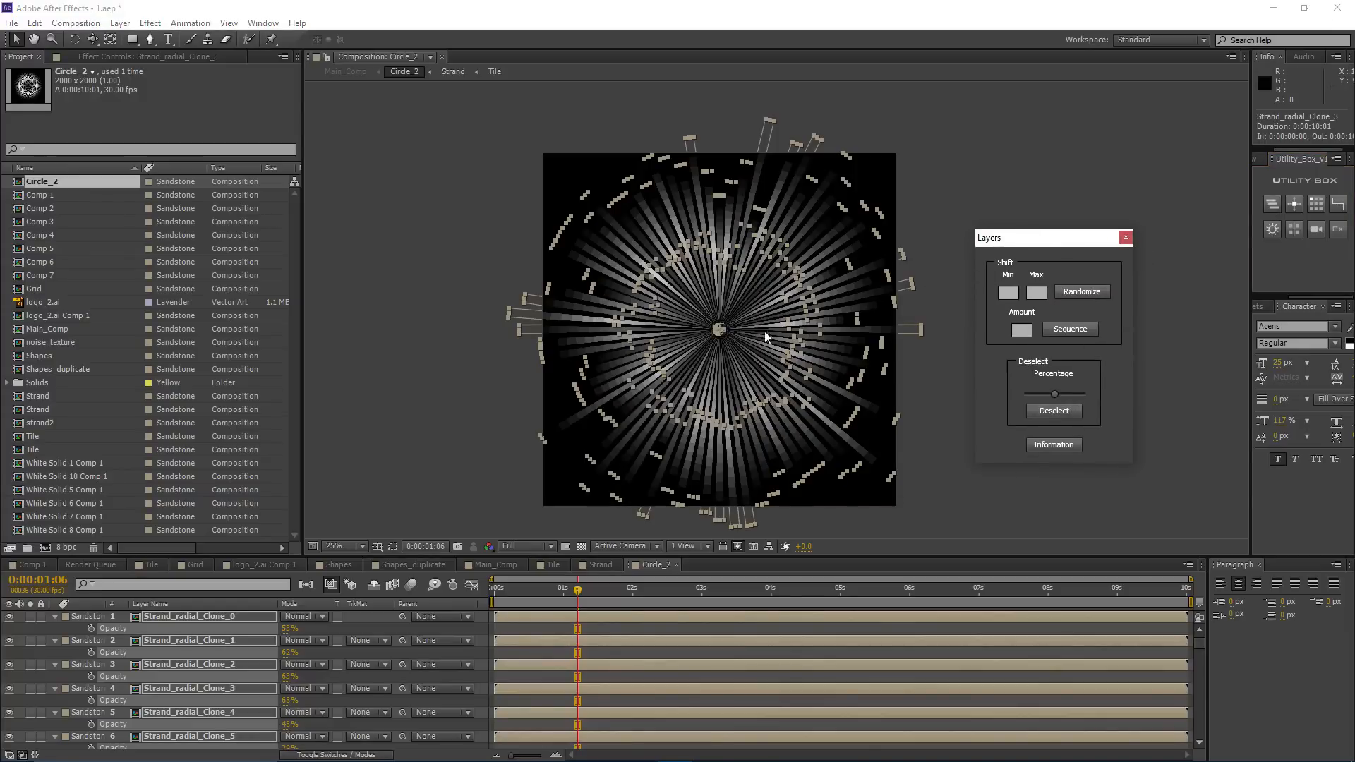
pyautogui.scroll(1, 777, 311)
pyautogui.moveTo(647, 326); pyautogui.dragTo(673, 321)
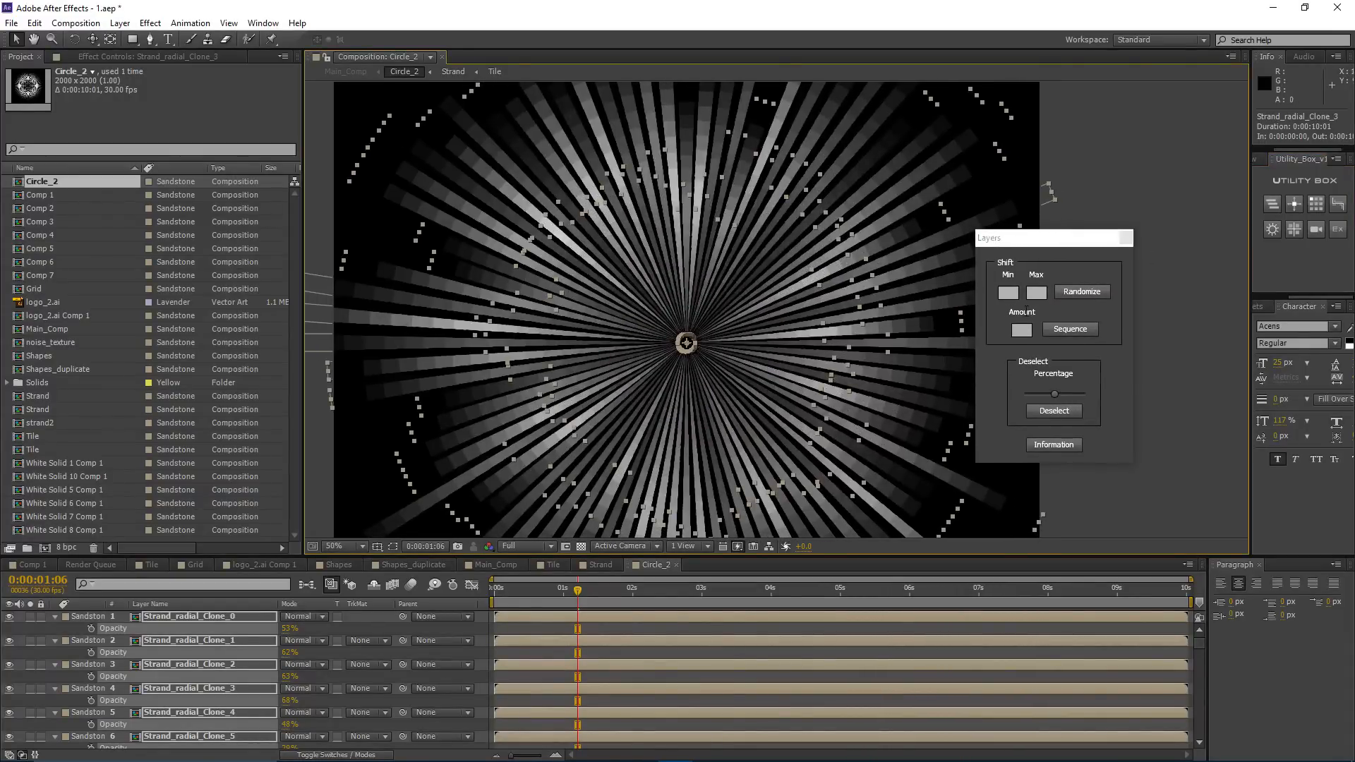
pyautogui.click(1027, 332)
pyautogui.click(1014, 293)
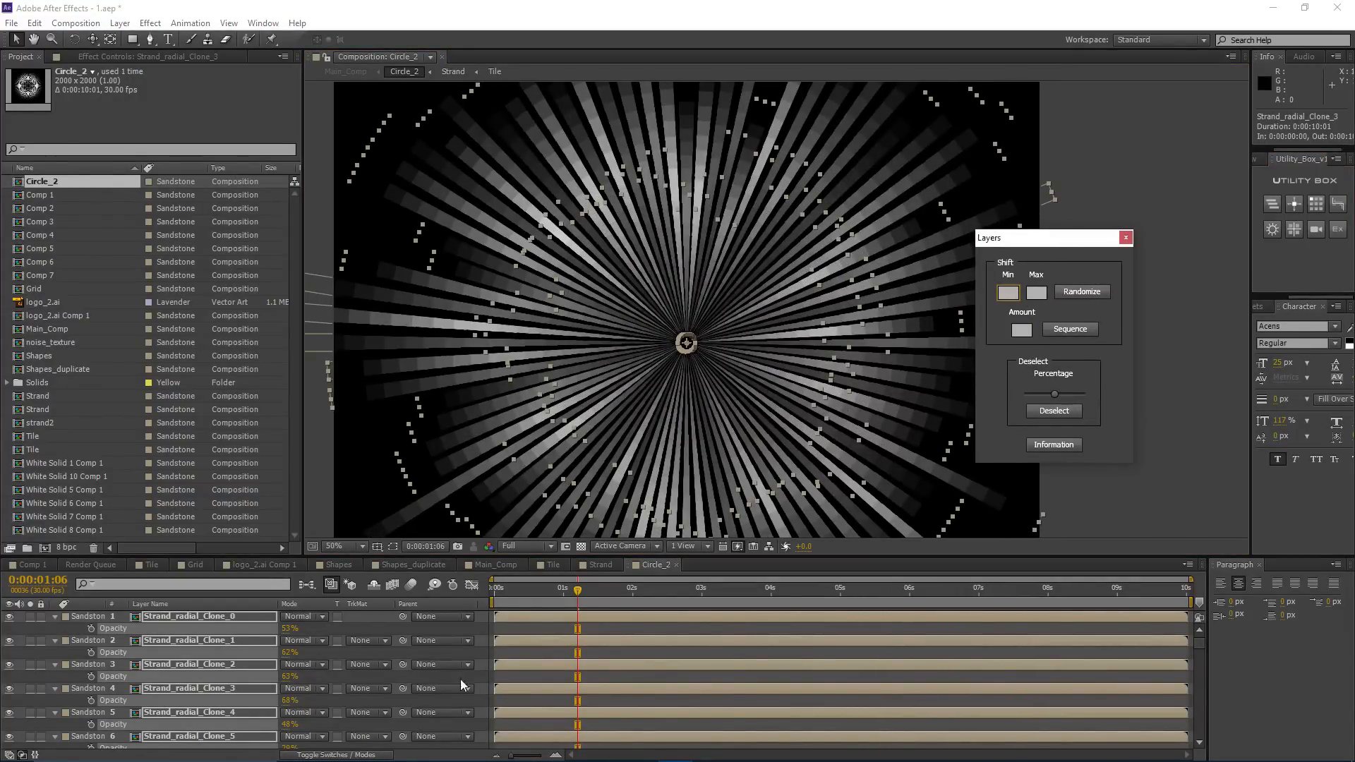
pyautogui.scroll(-3, 515, 642)
pyautogui.scroll(3, 515, 643)
pyautogui.press('Tab')
pyautogui.click(1082, 294)
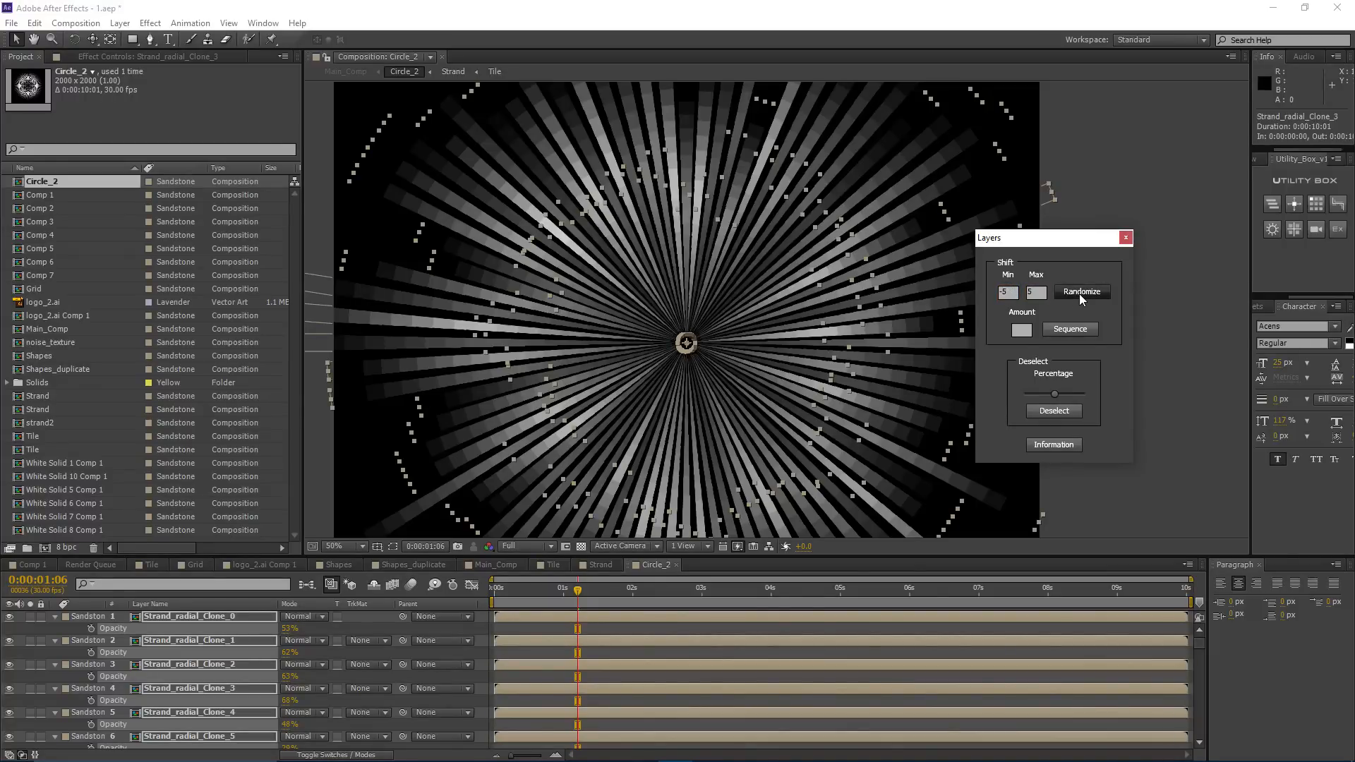
# Step: Examine the staggered start times of the strand clones in the timeline and the resulting circle pattern
pyautogui.click(531, 638)
pyautogui.scroll(-5, 539, 656)
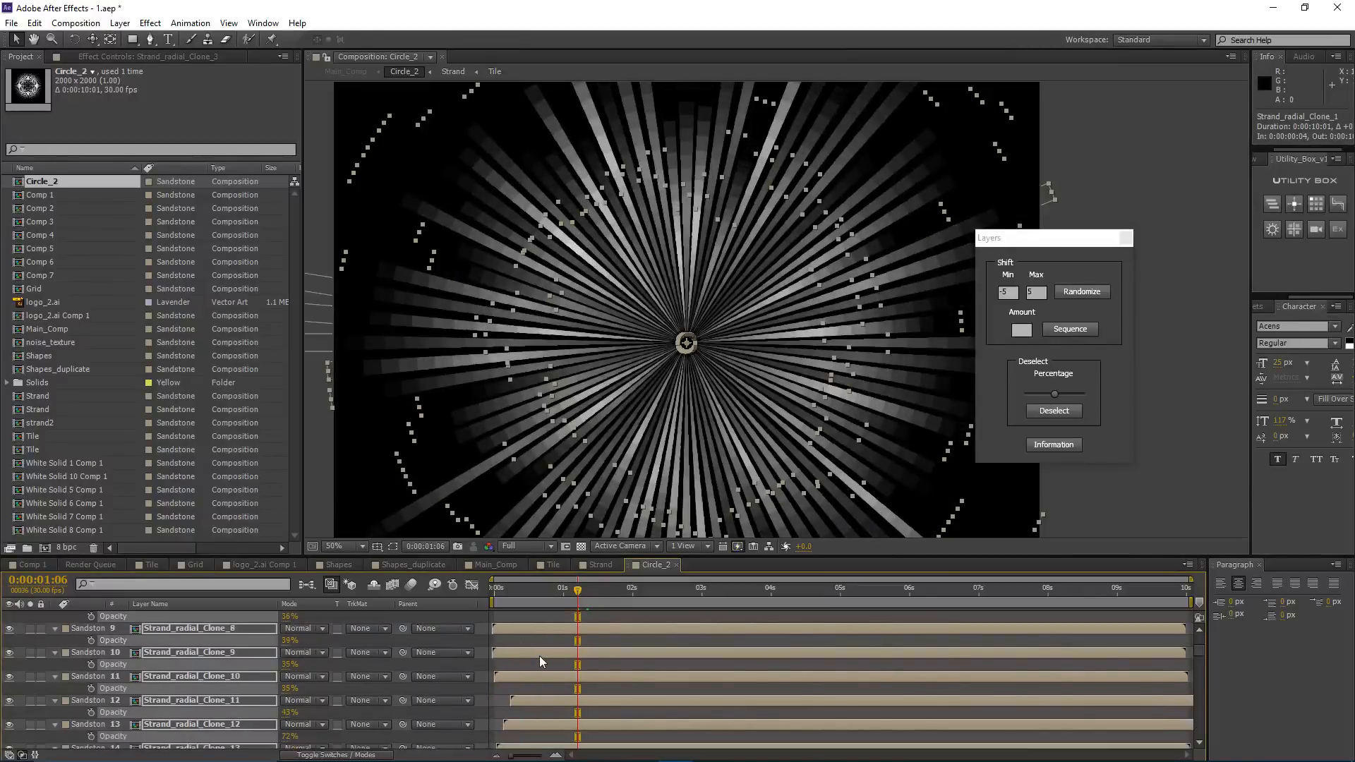
pyautogui.scroll(-3, 539, 655)
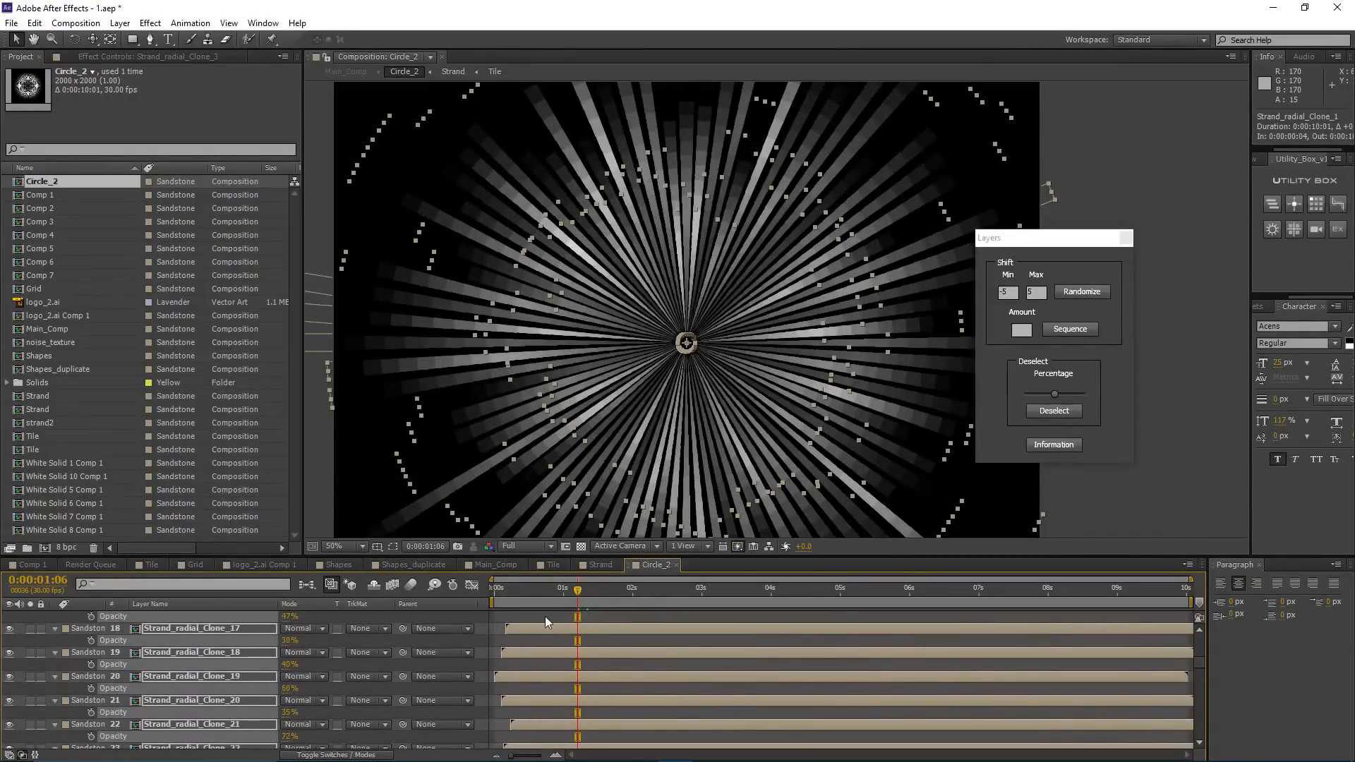
pyautogui.scroll(-2, 568, 409)
pyautogui.moveTo(635, 406); pyautogui.dragTo(568, 358)
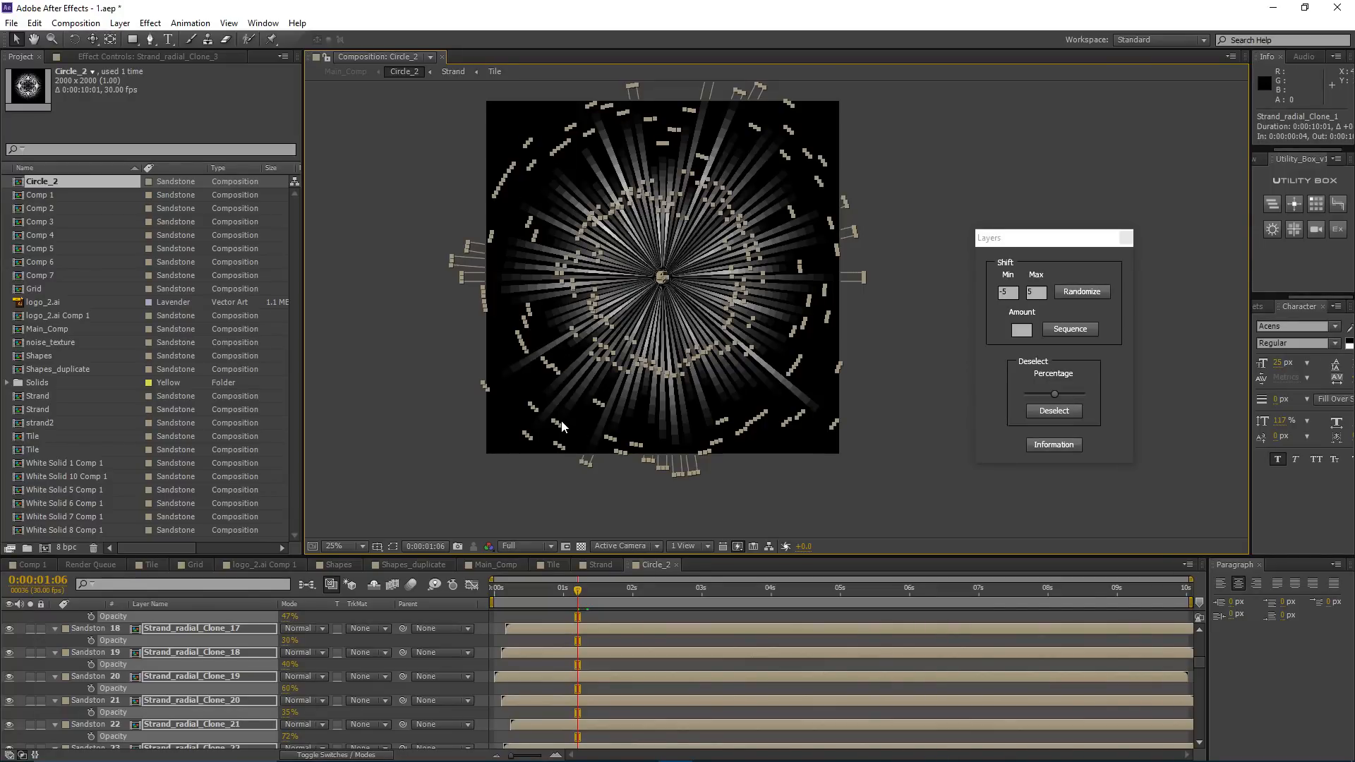
pyautogui.scroll(1, 565, 427)
pyautogui.moveTo(526, 247); pyautogui.dragTo(628, 320)
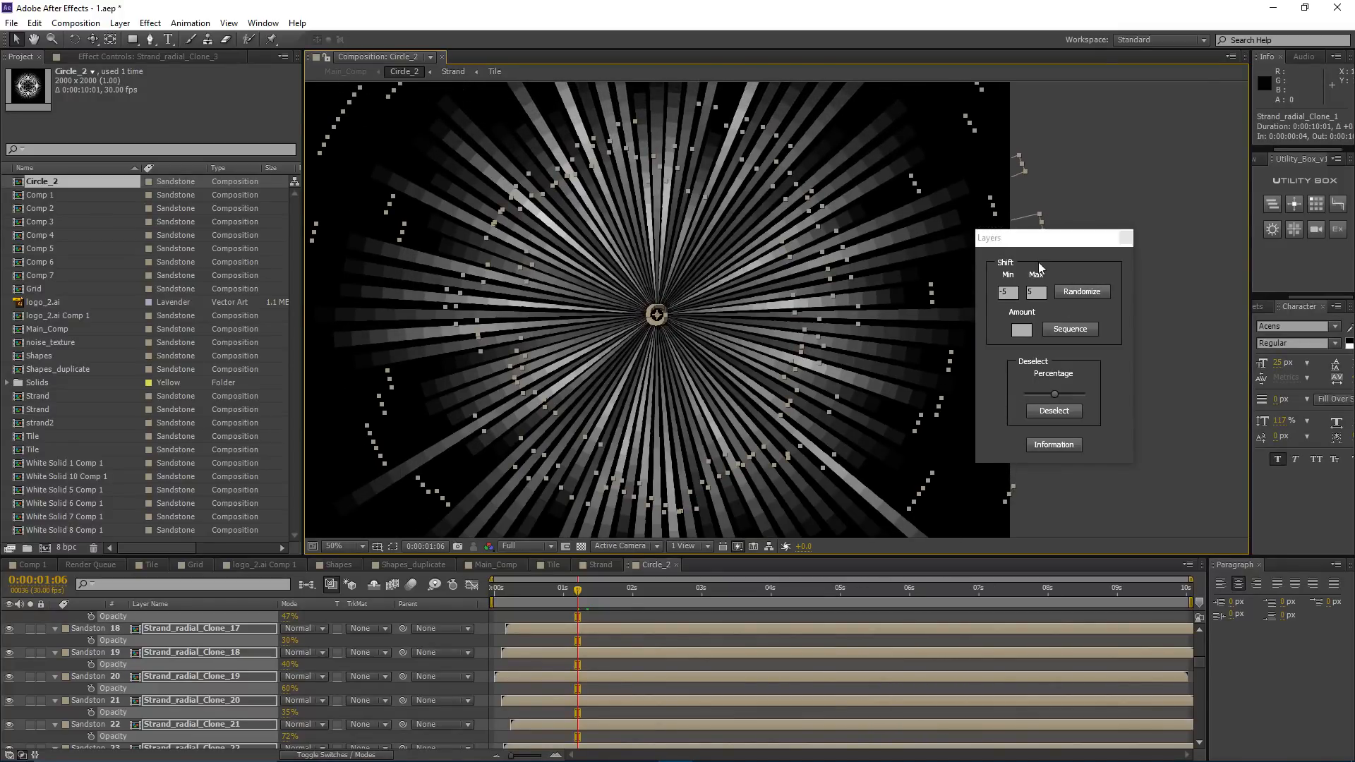
# Step: Randomly deselect part of the strand clones using a reduced percentage and delete the clones that stay selected
pyautogui.moveTo(1035, 240); pyautogui.dragTo(1066, 227)
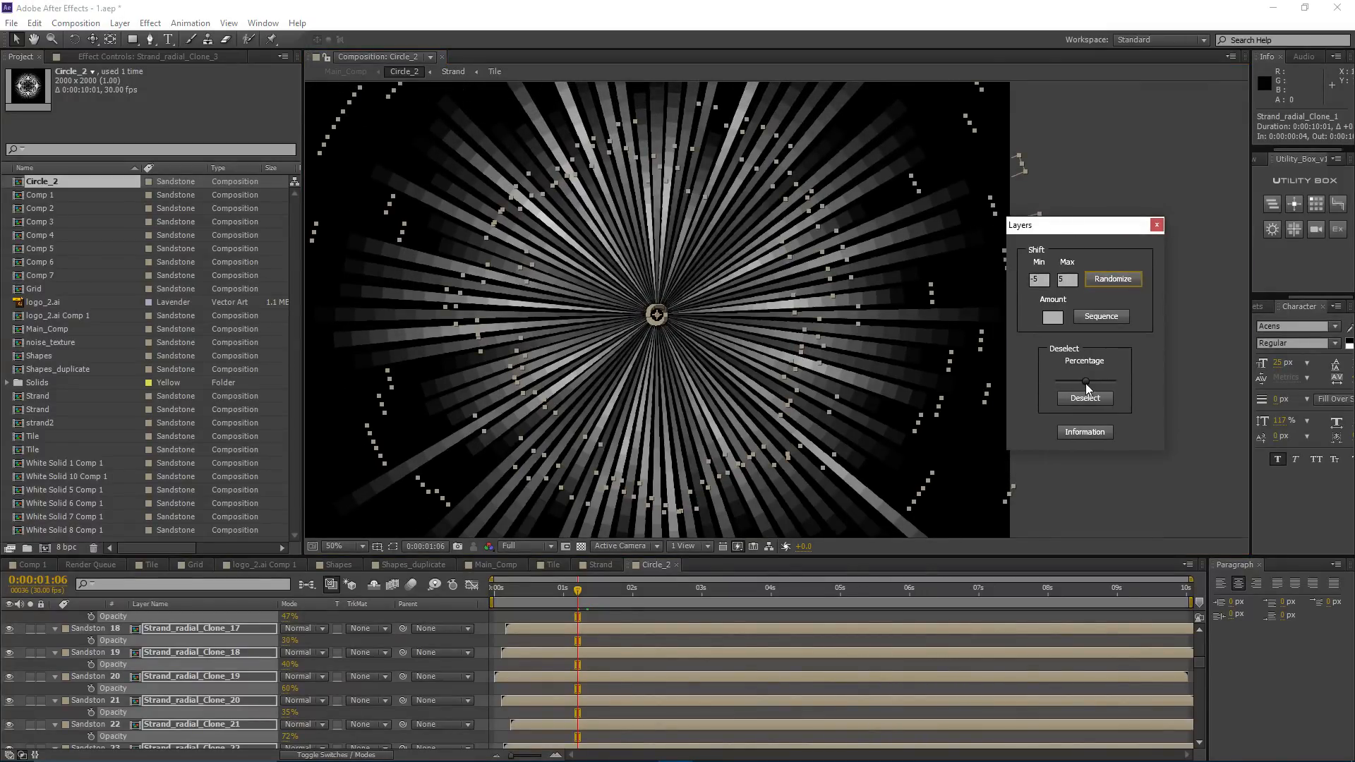
pyautogui.moveTo(1086, 384); pyautogui.dragTo(1081, 385)
pyautogui.click(1105, 398)
pyautogui.click(1091, 399)
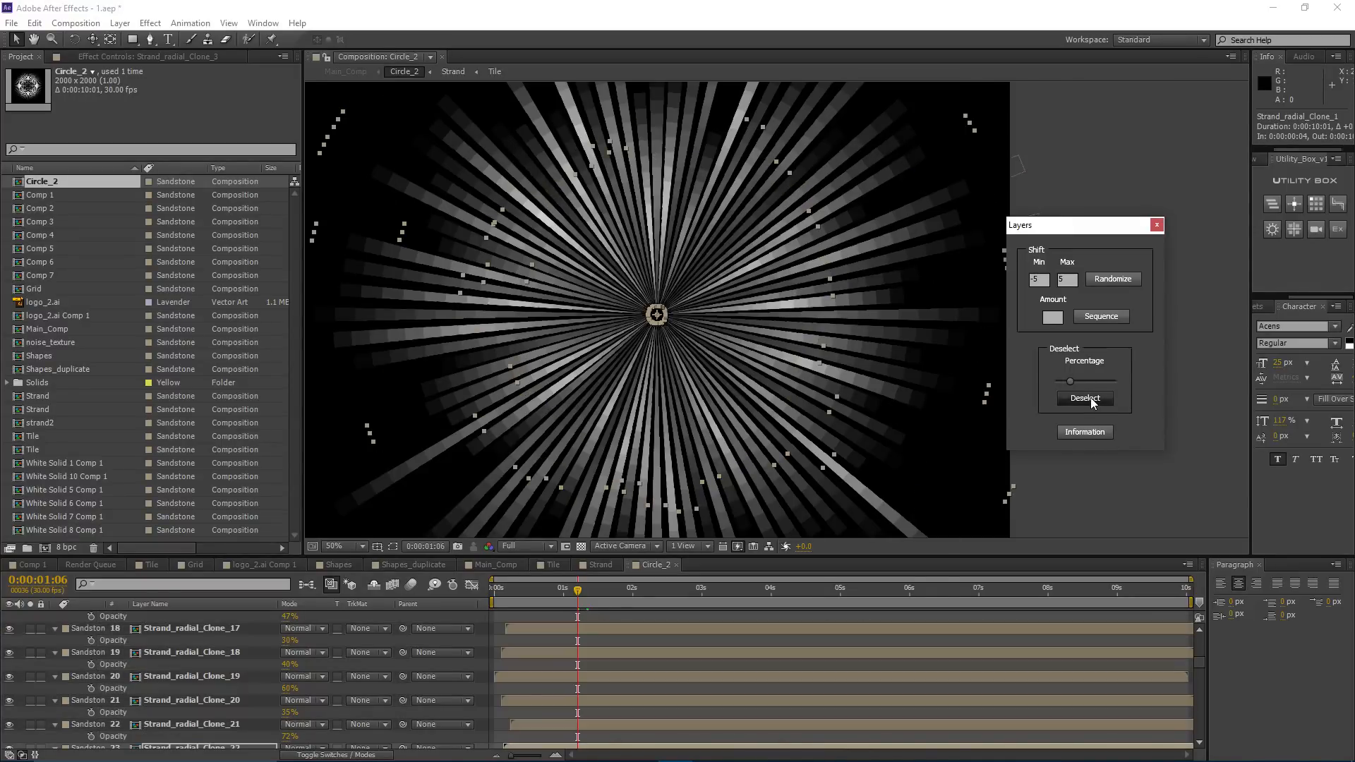
pyautogui.scroll(-5, 528, 694)
pyautogui.scroll(-15, 530, 689)
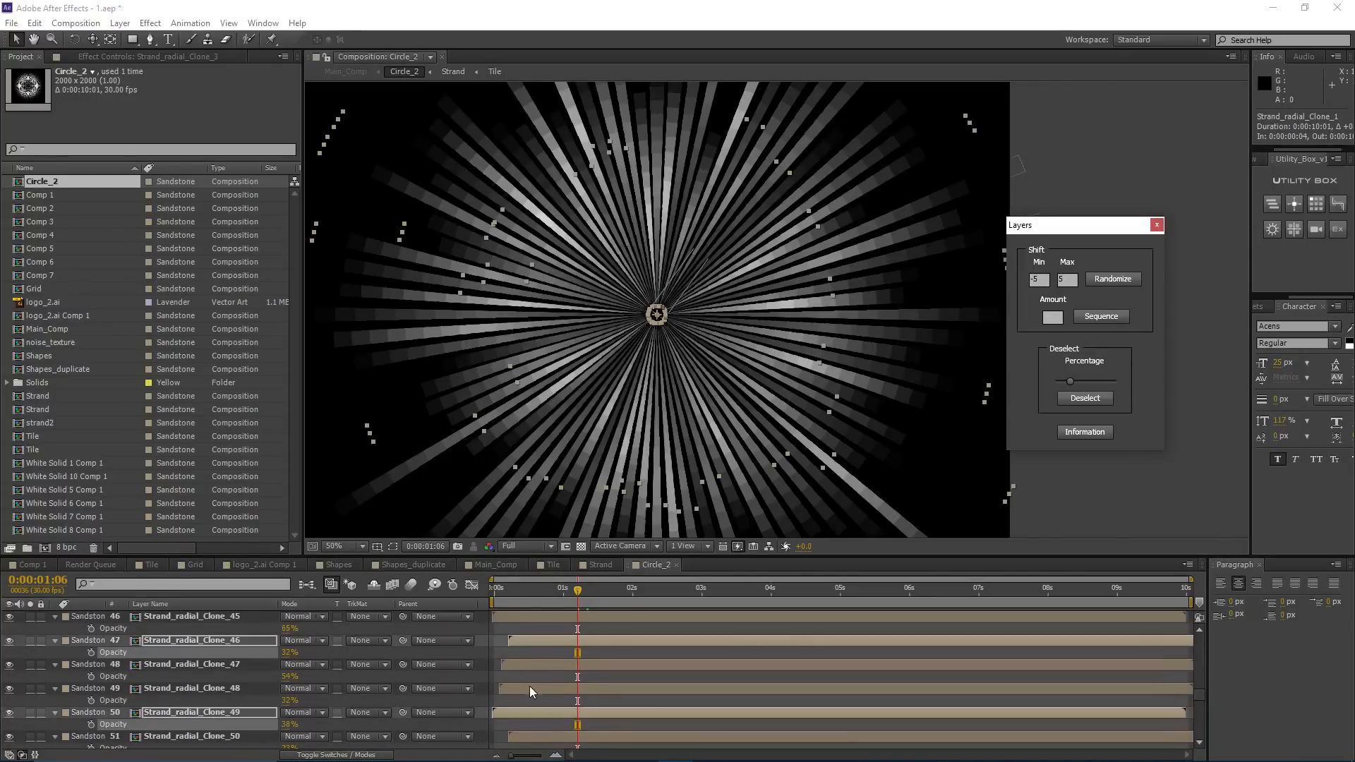
pyautogui.press('Delete')
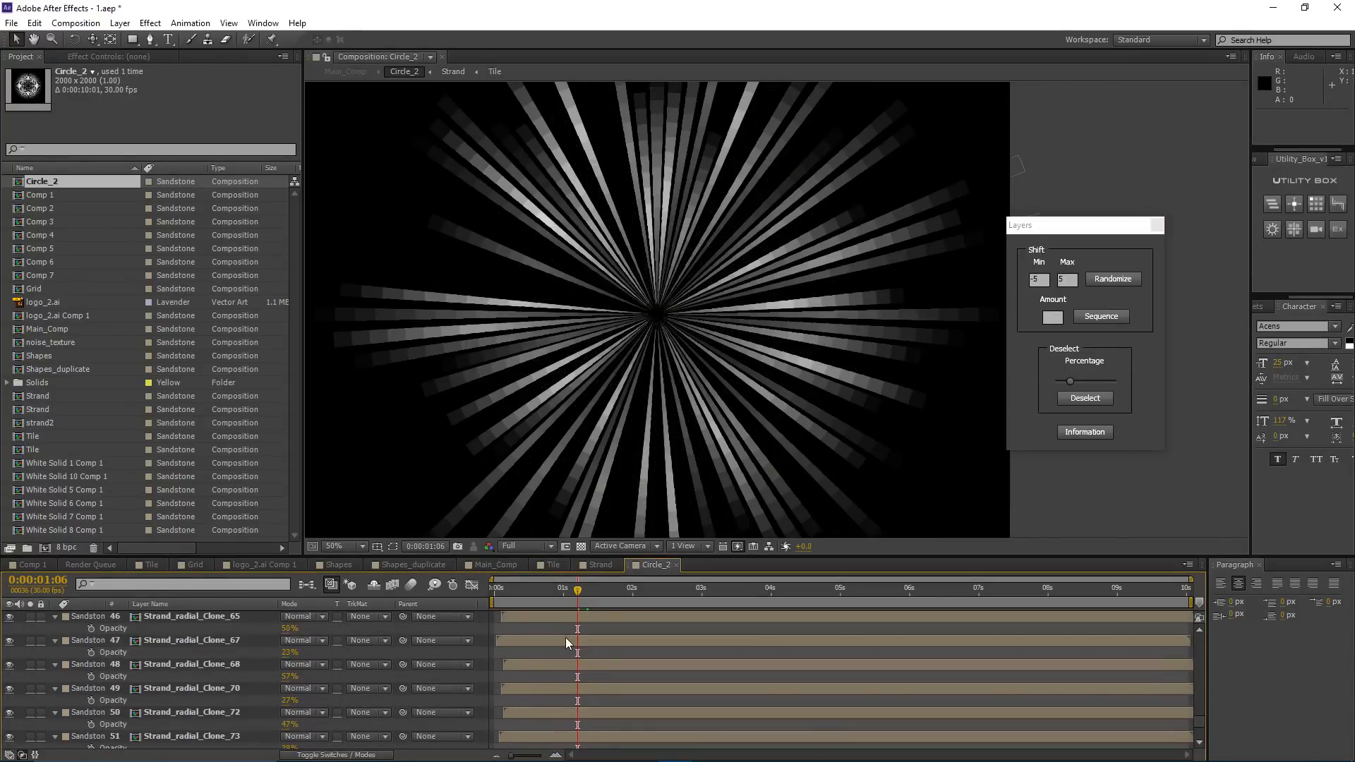
# Step: Delete one more strand just below the horizontal on the circle's left side and collapse the clones' opacity properties
pyautogui.press(',')
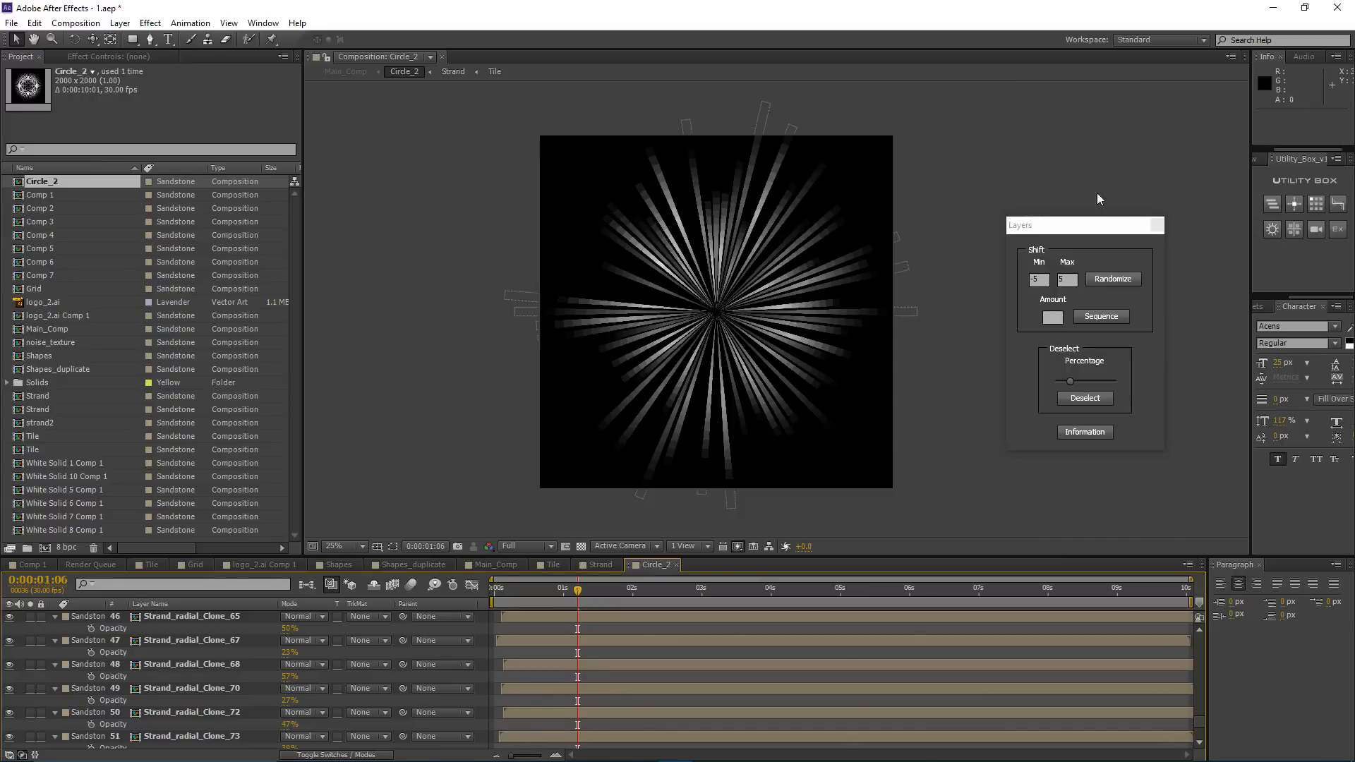
pyautogui.press('.')
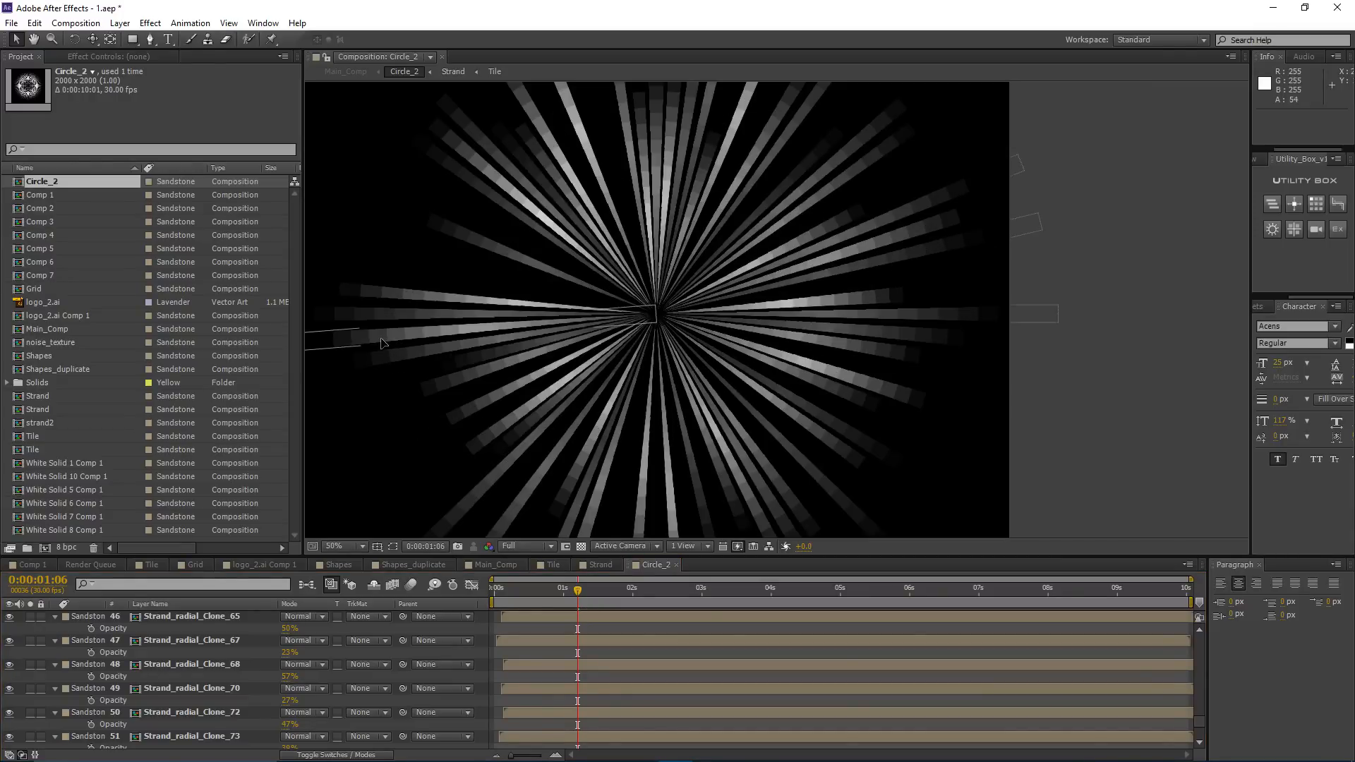
pyautogui.press('Delete')
pyautogui.click(794, 195)
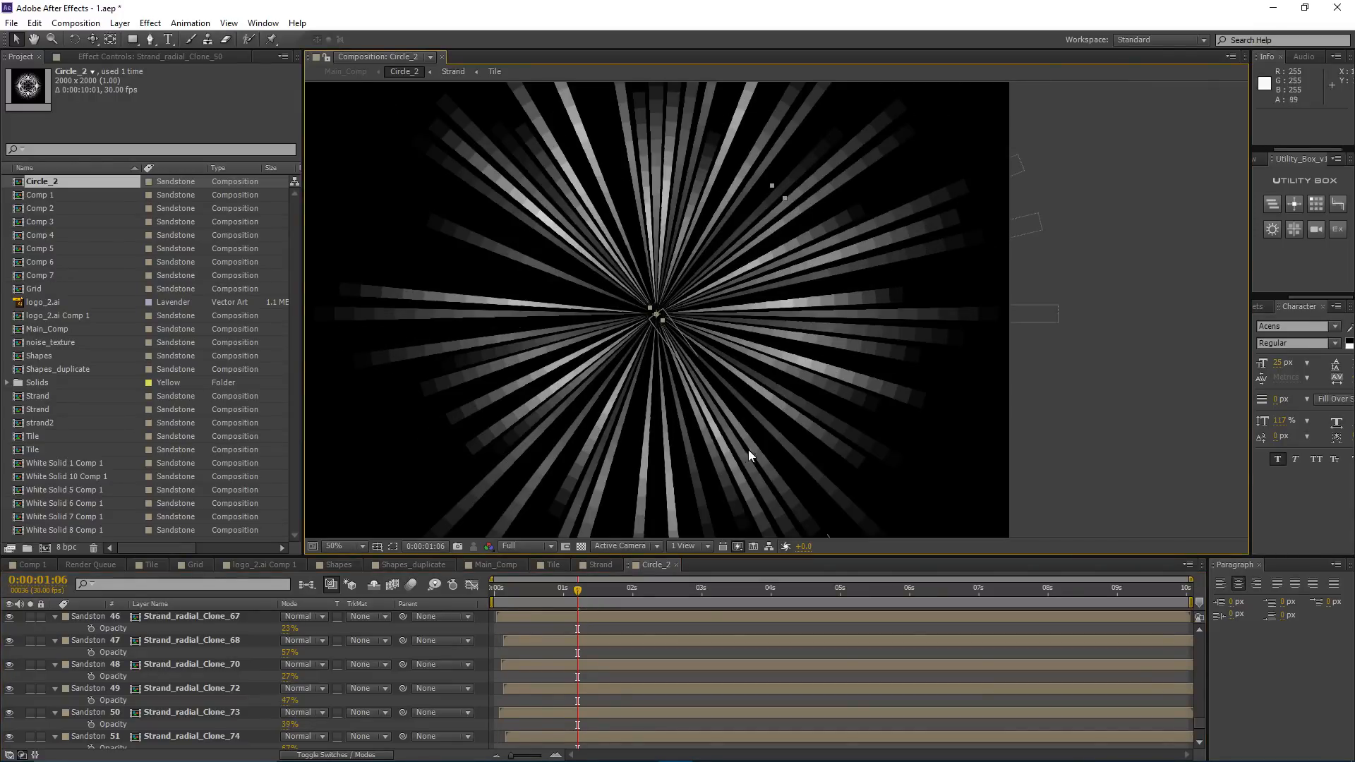
pyautogui.scroll(-2, 742, 424)
pyautogui.click(492, 643)
pyautogui.press('t')
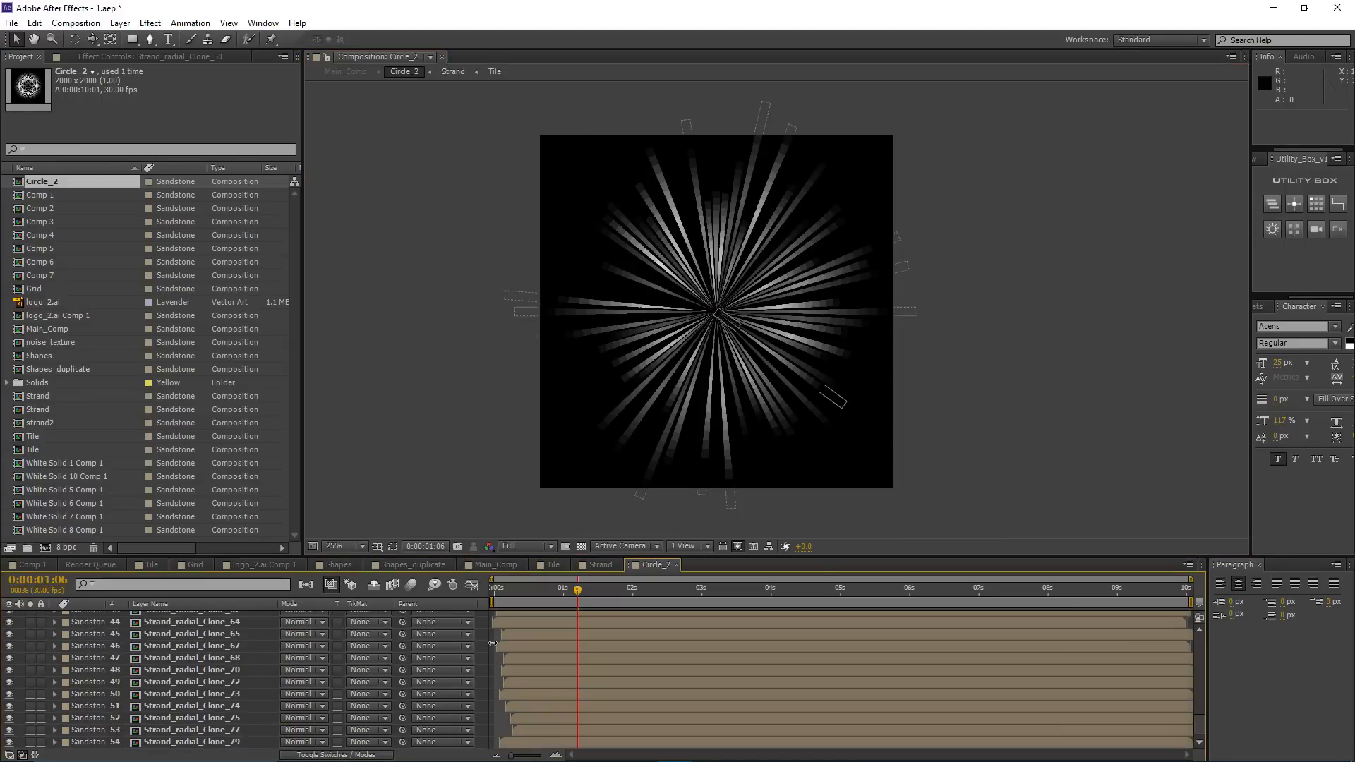
pyautogui.press('.')
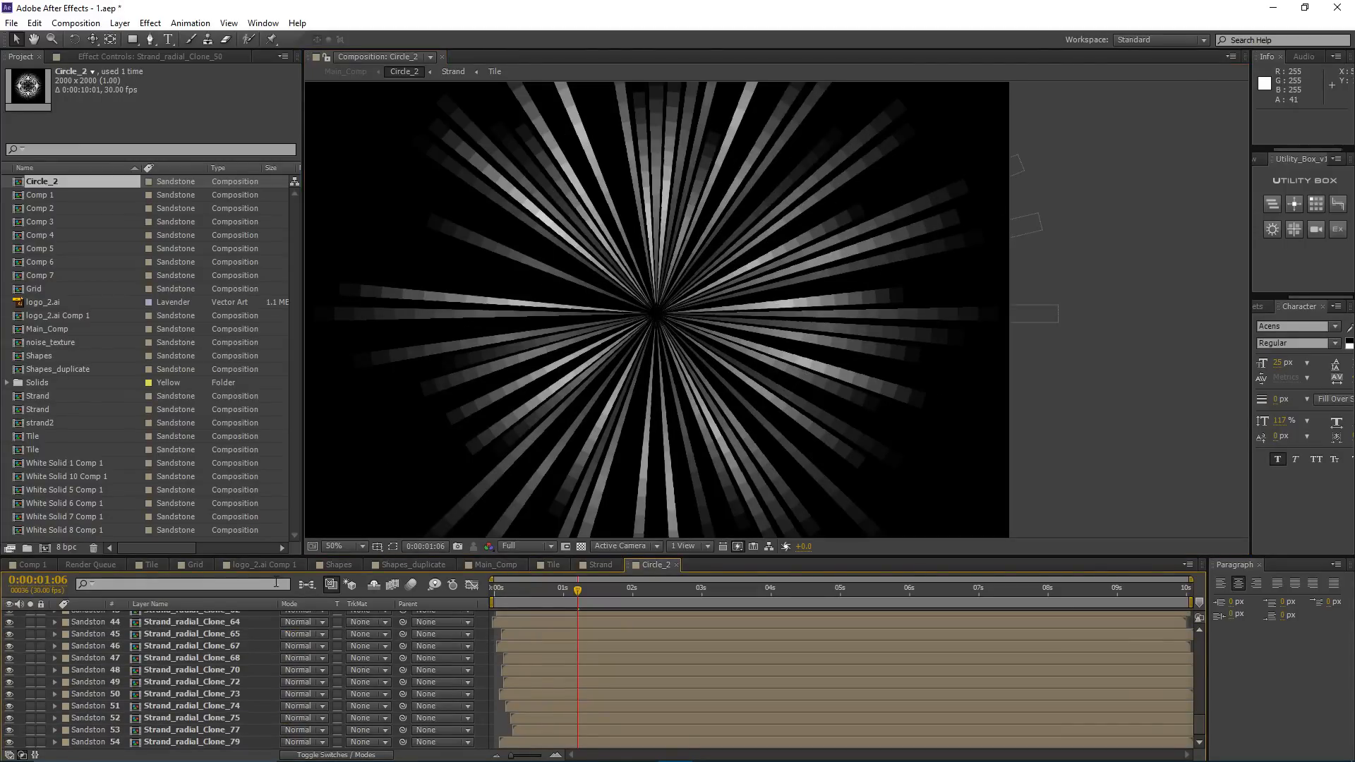
# Step: In Shapes, delay White Solid 15's final Mask Path and Max Vertical Displacement keyframes to 0:00:02:23 and move the middle displacement keyframe slightly later
pyautogui.click(480, 565)
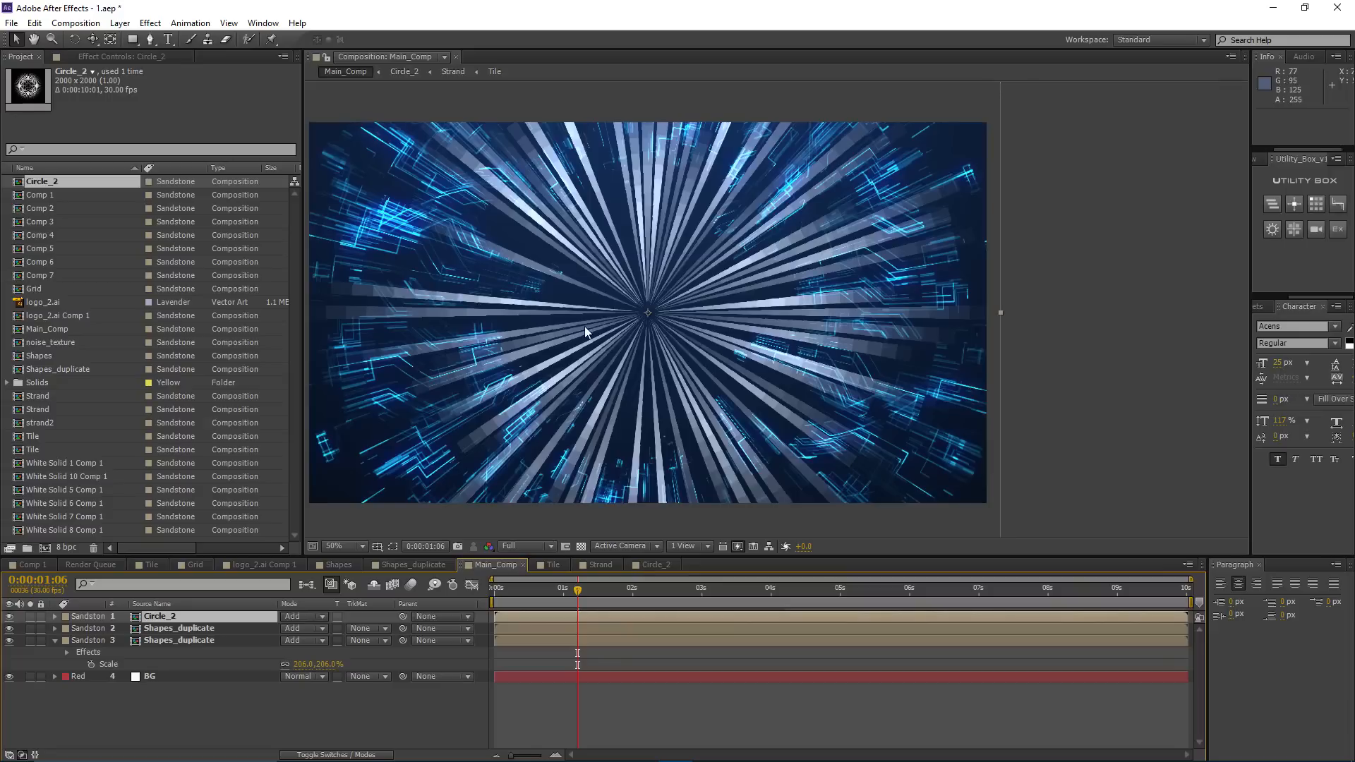
pyautogui.moveTo(586, 593)
pyautogui.mouseDown()
pyautogui.moveTo(618, 595)
pyautogui.moveTo(512, 600)
pyautogui.moveTo(580, 603)
pyautogui.mouseUp()
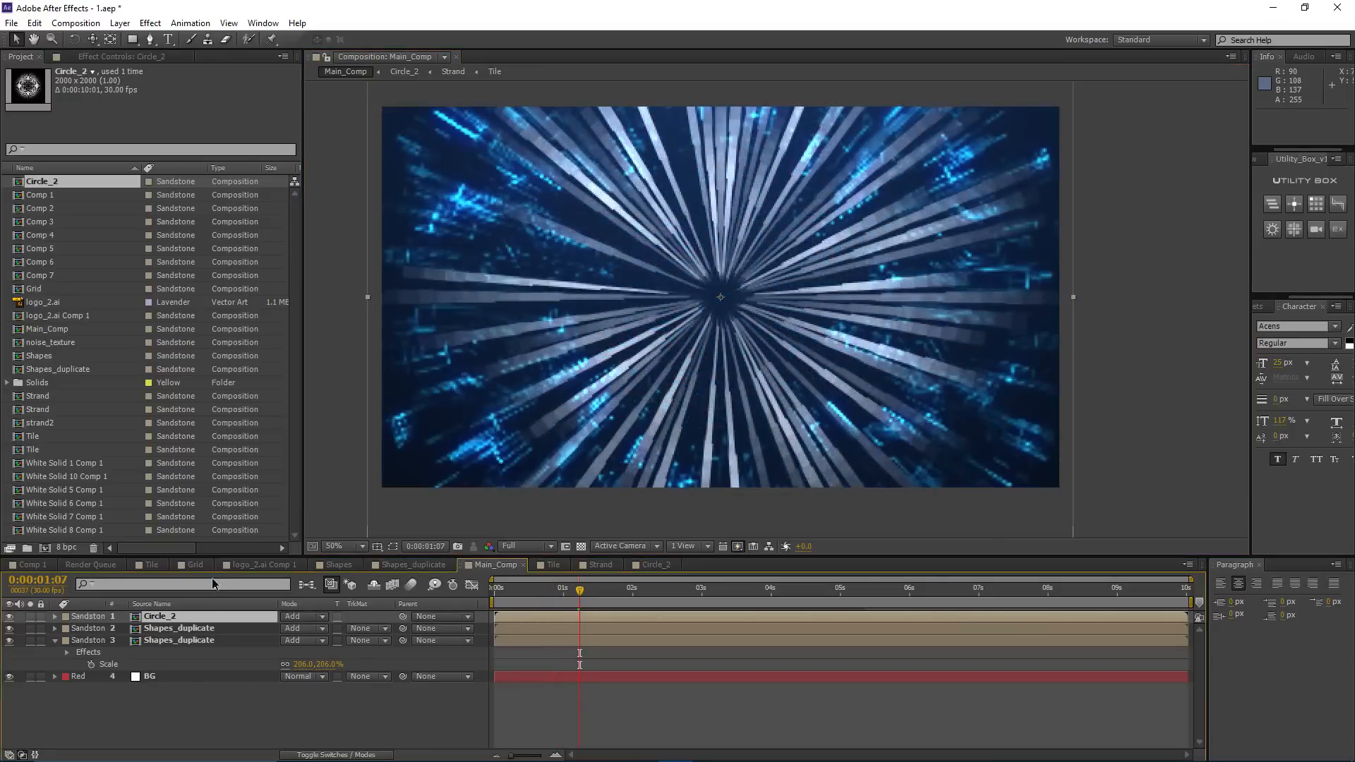
pyautogui.click(336, 567)
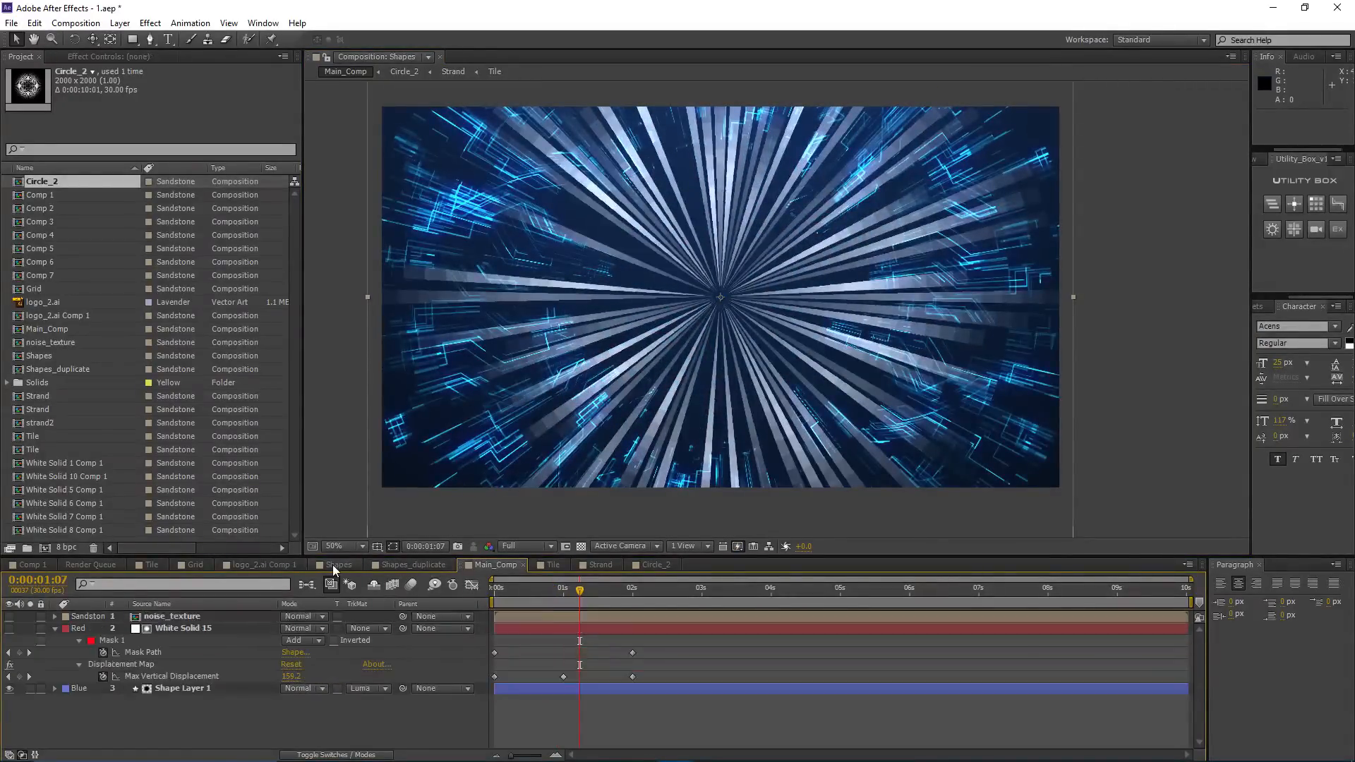
pyautogui.click(550, 628)
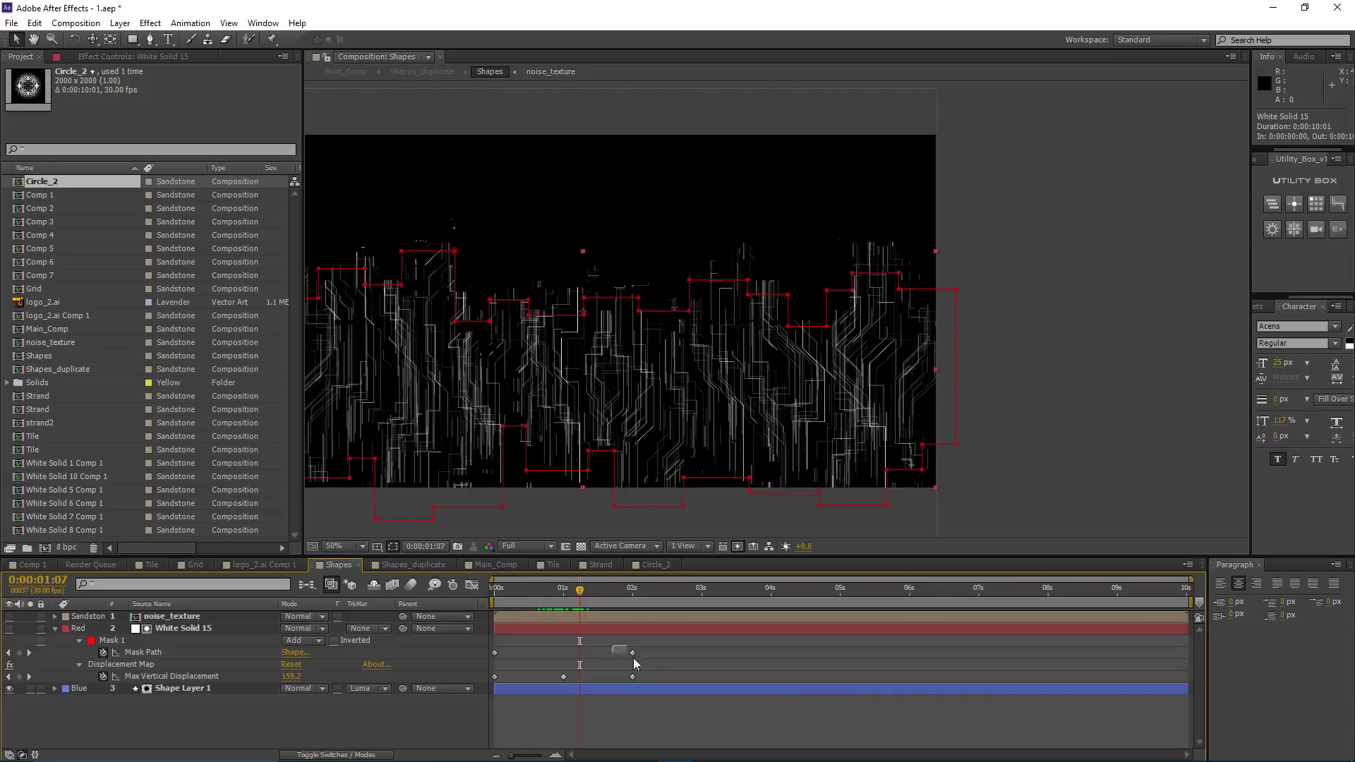
pyautogui.moveTo(635, 664); pyautogui.dragTo(658, 679)
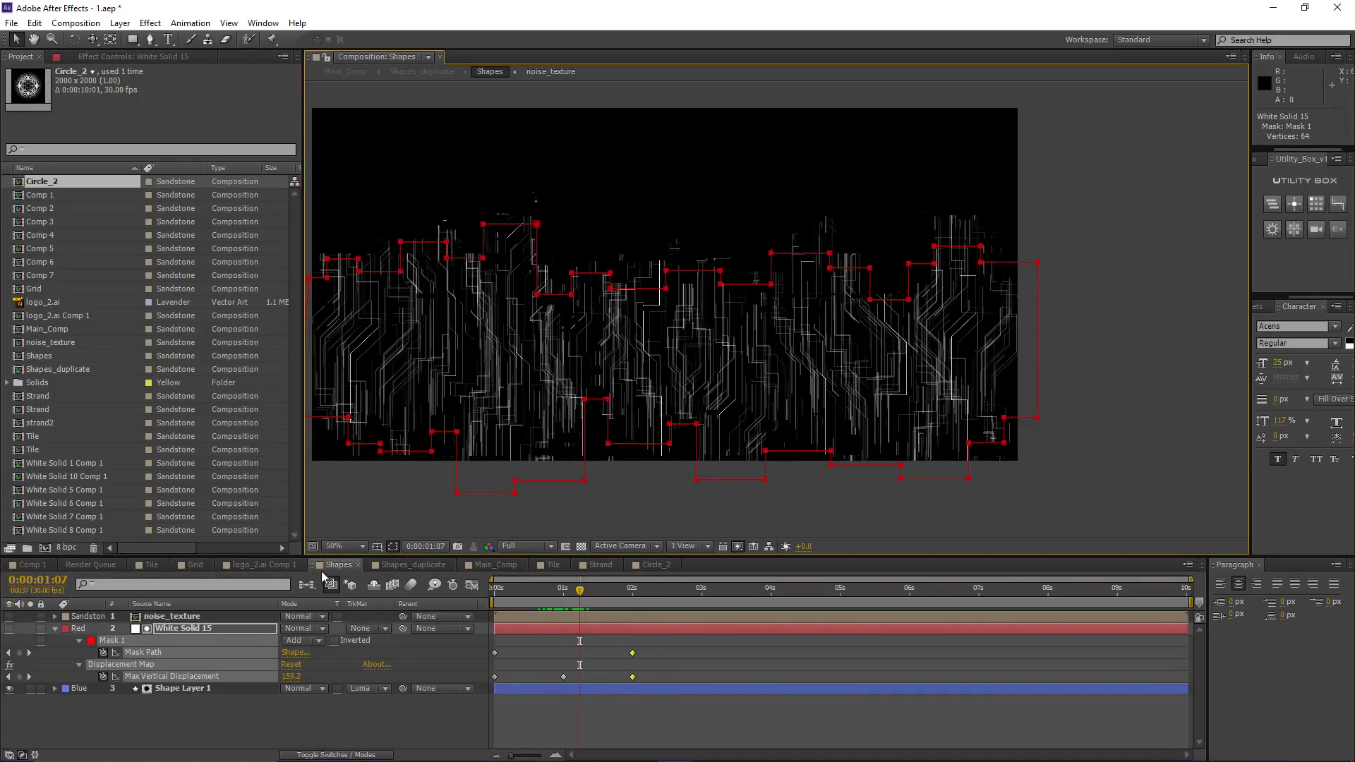
pyautogui.moveTo(524, 359); pyautogui.dragTo(555, 360)
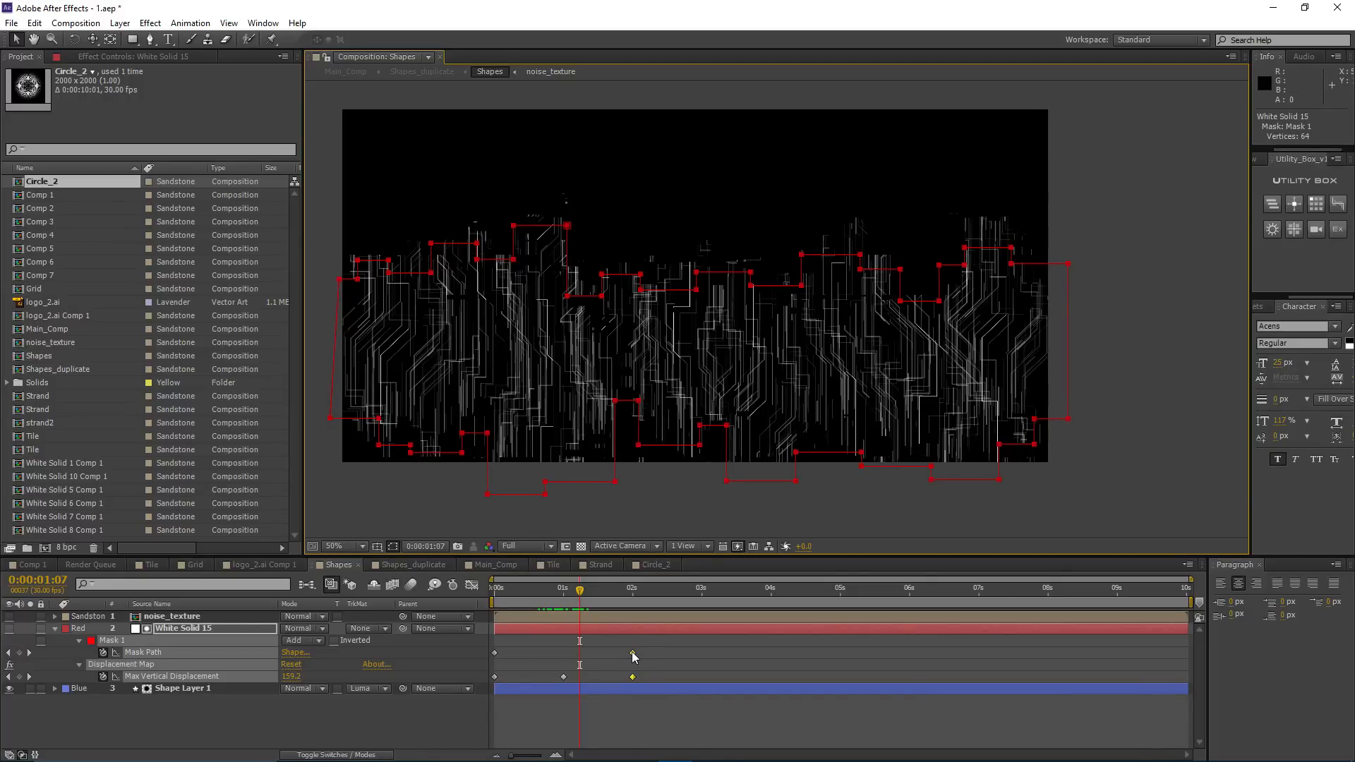
pyautogui.moveTo(632, 652); pyautogui.dragTo(683, 655)
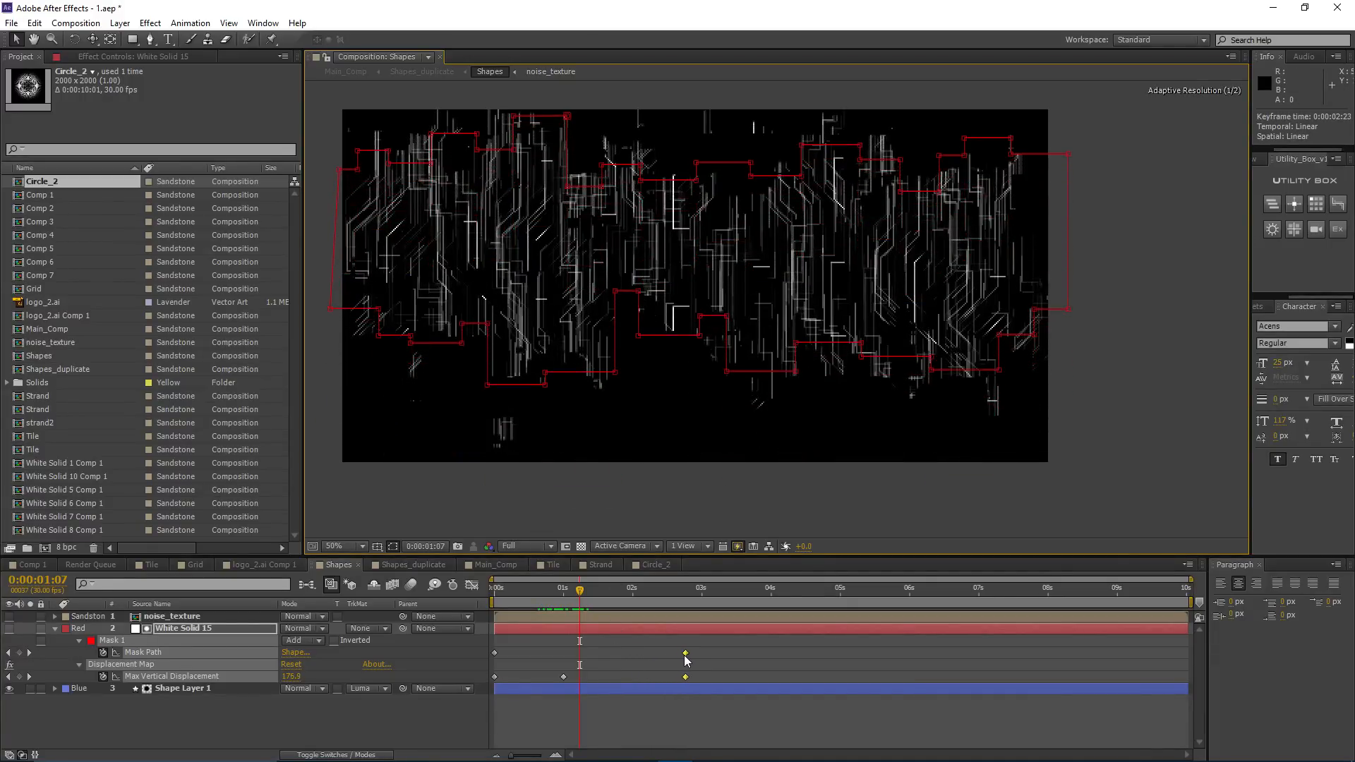
pyautogui.moveTo(563, 677); pyautogui.dragTo(584, 676)
pyautogui.click(614, 663)
pyautogui.click(610, 663)
# Step: Return to Main_Comp and solo the Circle_2 layer
pyautogui.click(479, 565)
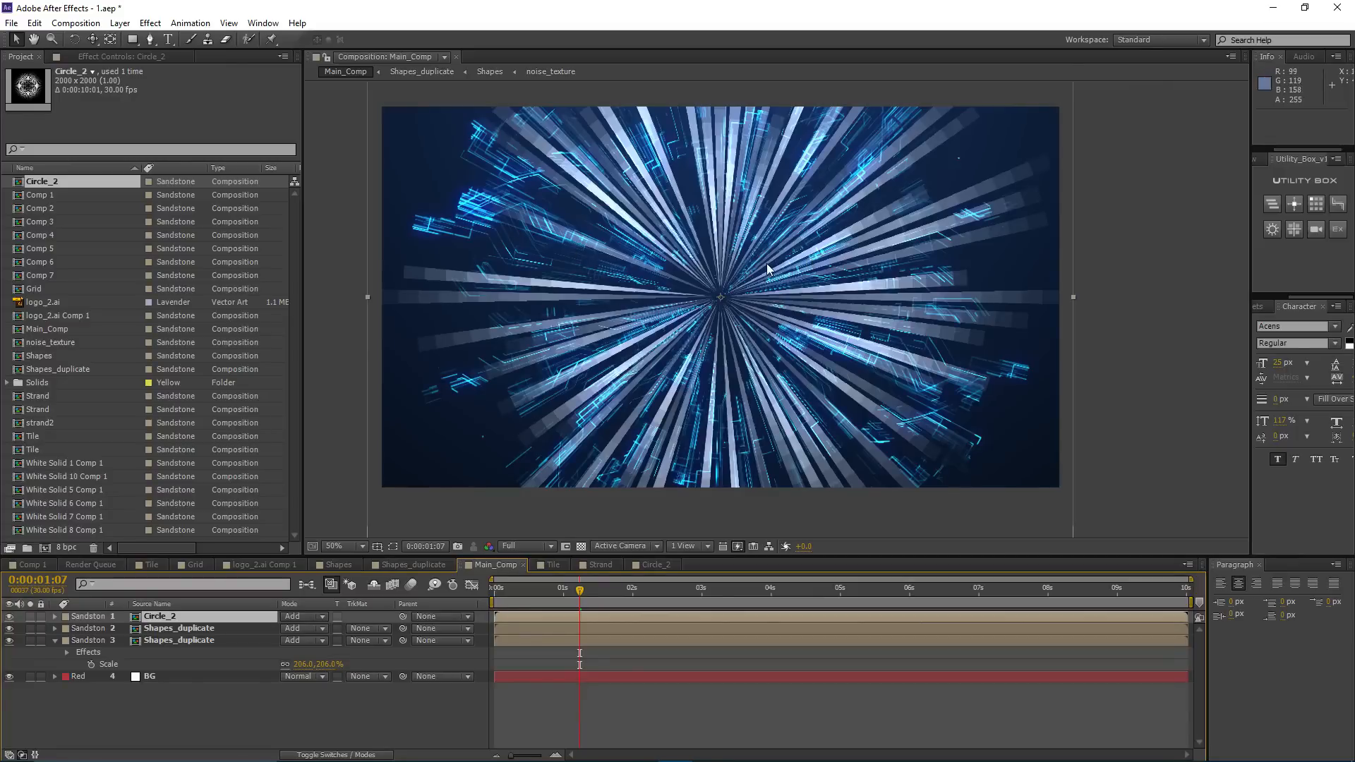
pyautogui.click(31, 616)
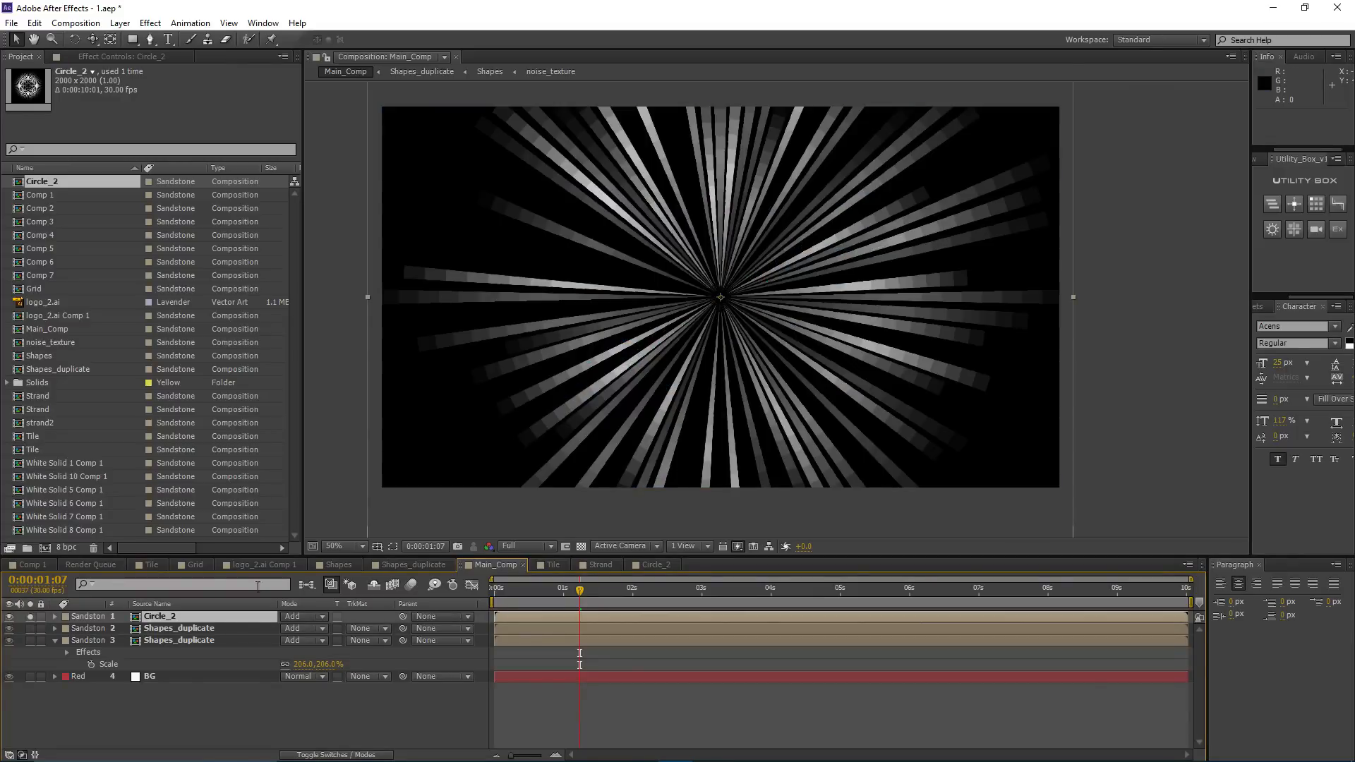
pyautogui.click(122, 56)
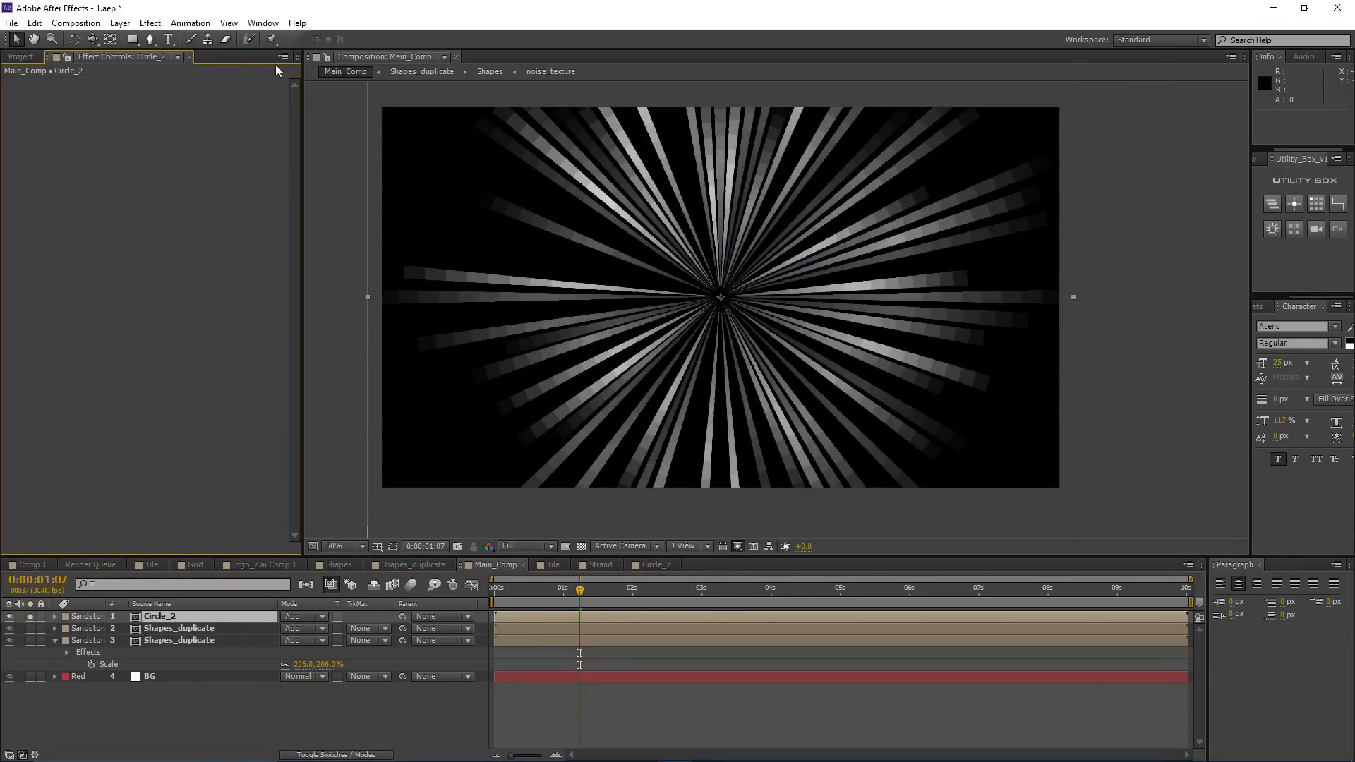
pyautogui.click(150, 23)
pyautogui.moveTo(211, 153)
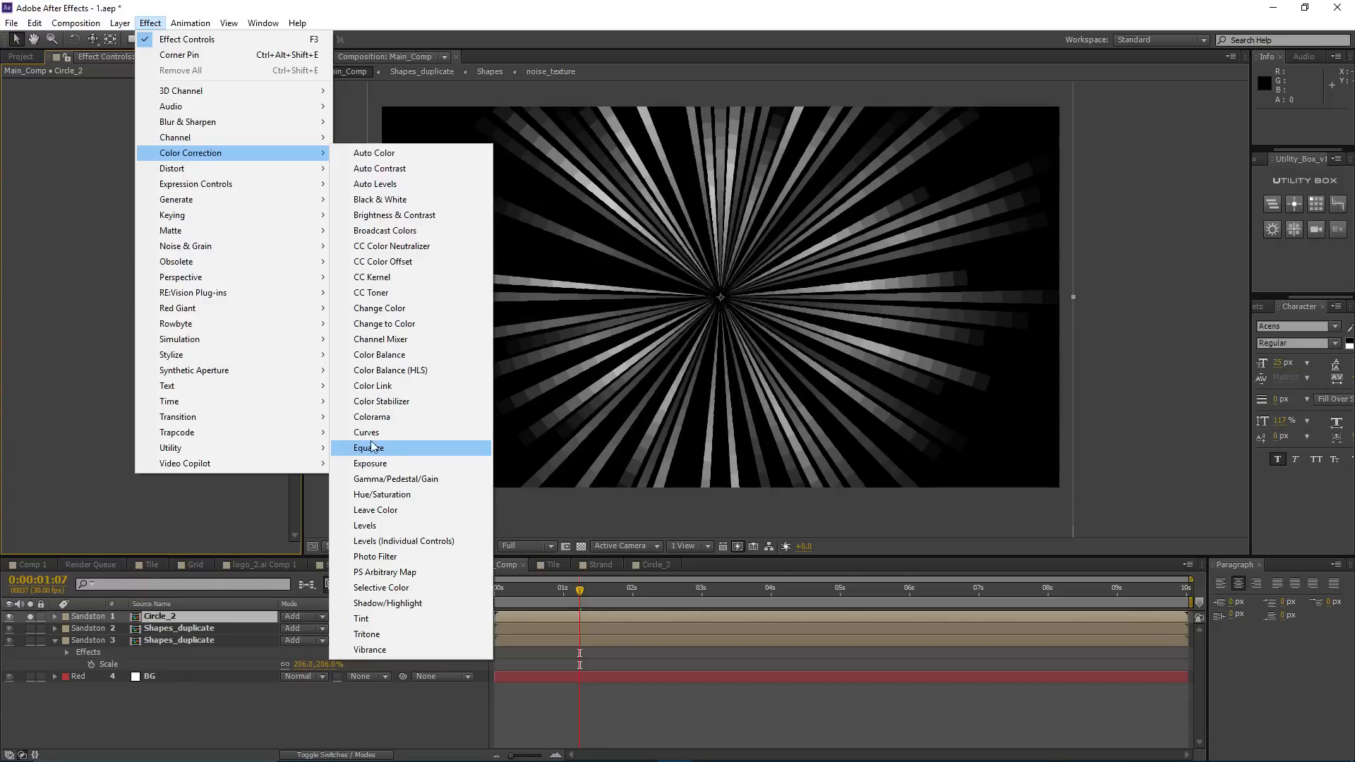
pyautogui.click(344, 5)
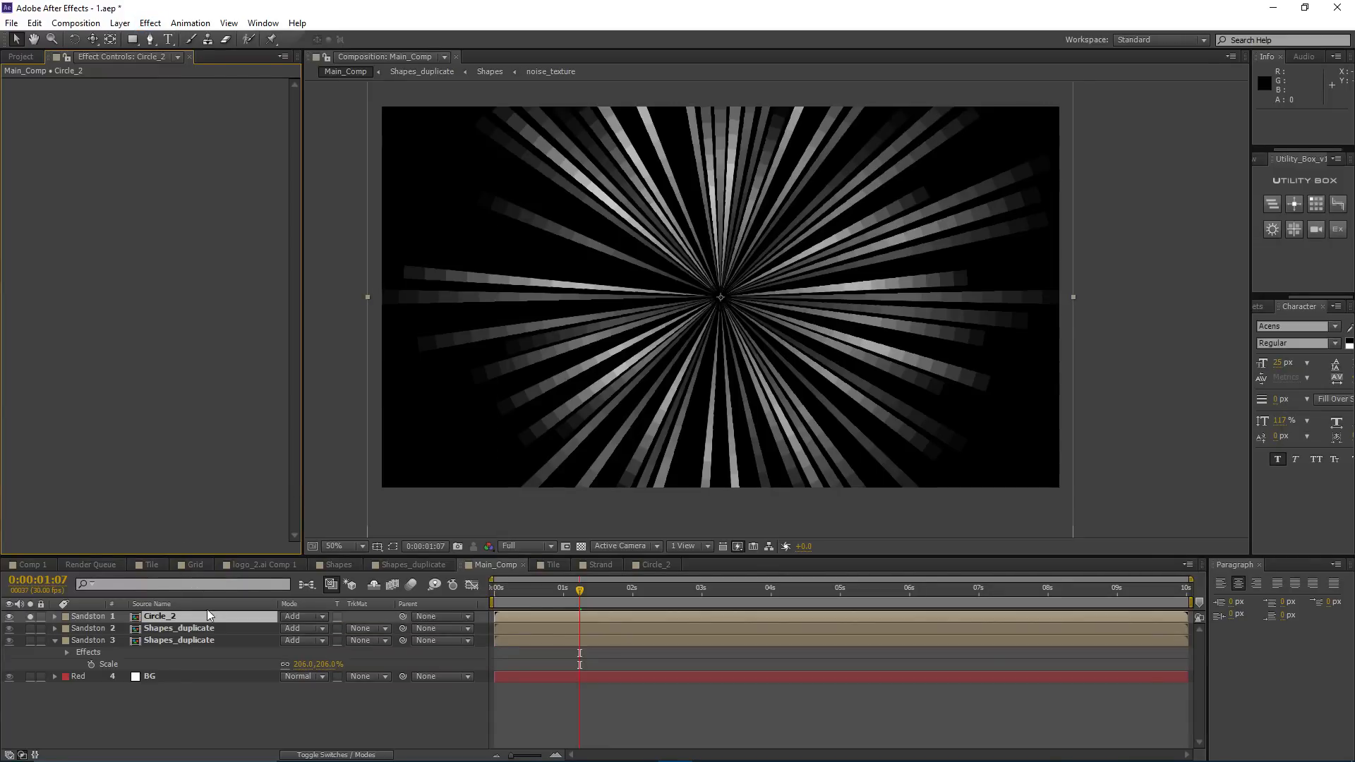
# Step: Copy the Noise_pattern layer from Shapes_duplicate and paste it above the strand clones in Circle_2
pyautogui.doubleClick(179, 615)
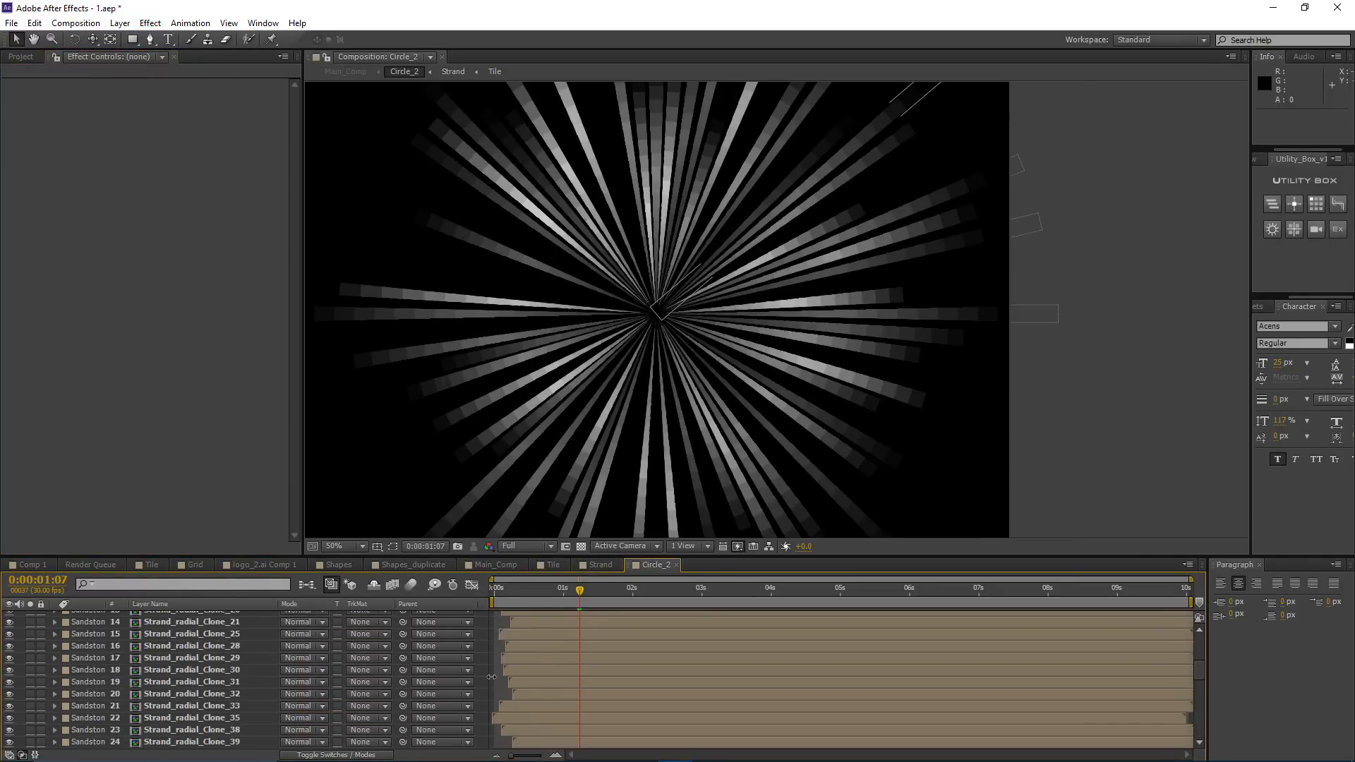
pyautogui.scroll(10, 491, 676)
pyautogui.moveTo(643, 336); pyautogui.dragTo(692, 336)
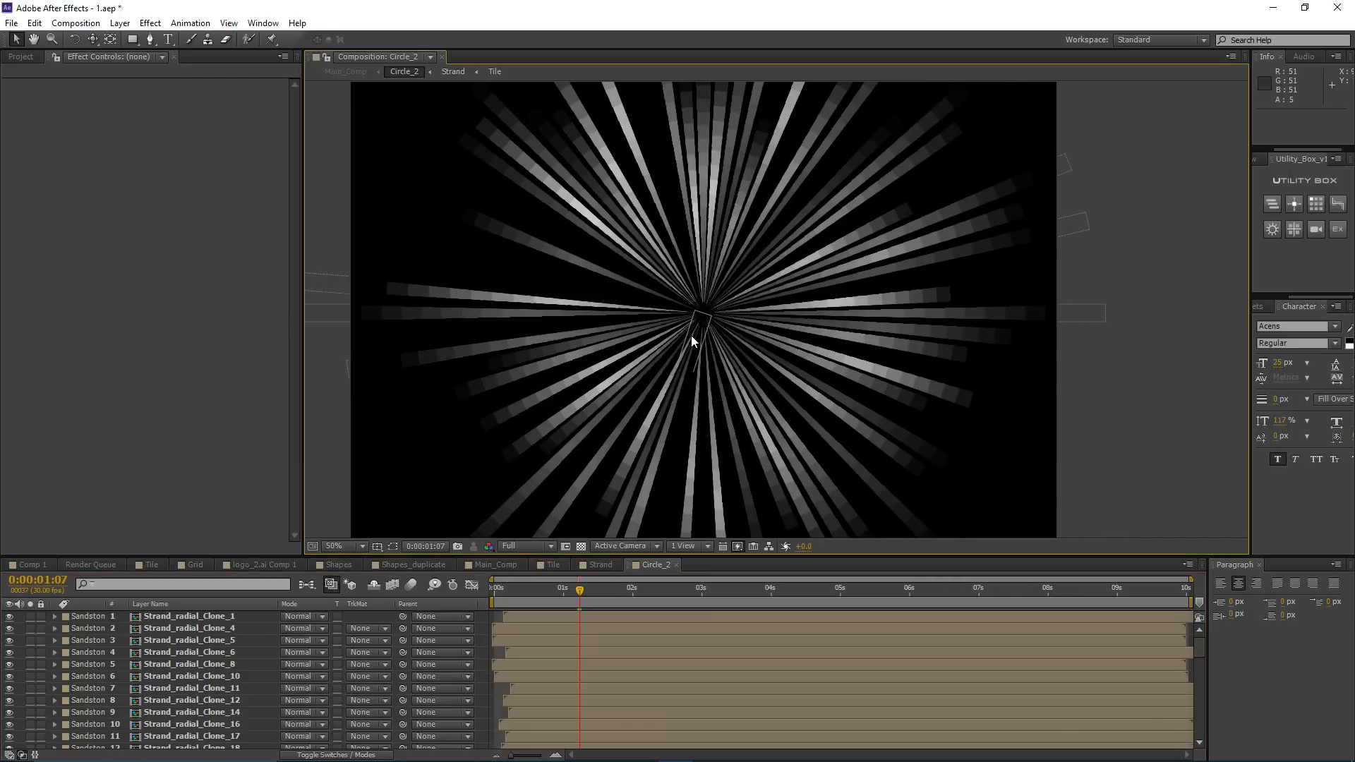
pyautogui.click(409, 569)
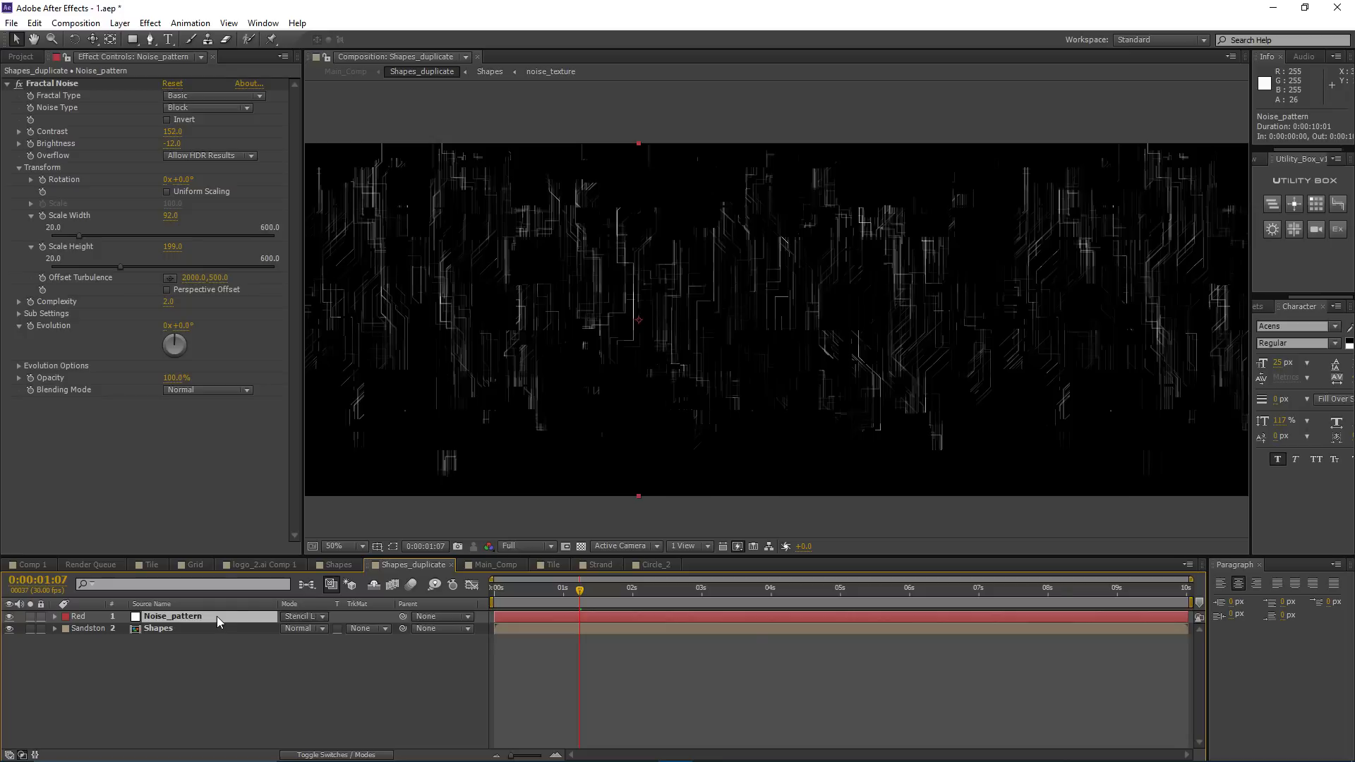
pyautogui.hotkey('ctrl', 'c')
pyautogui.click(650, 565)
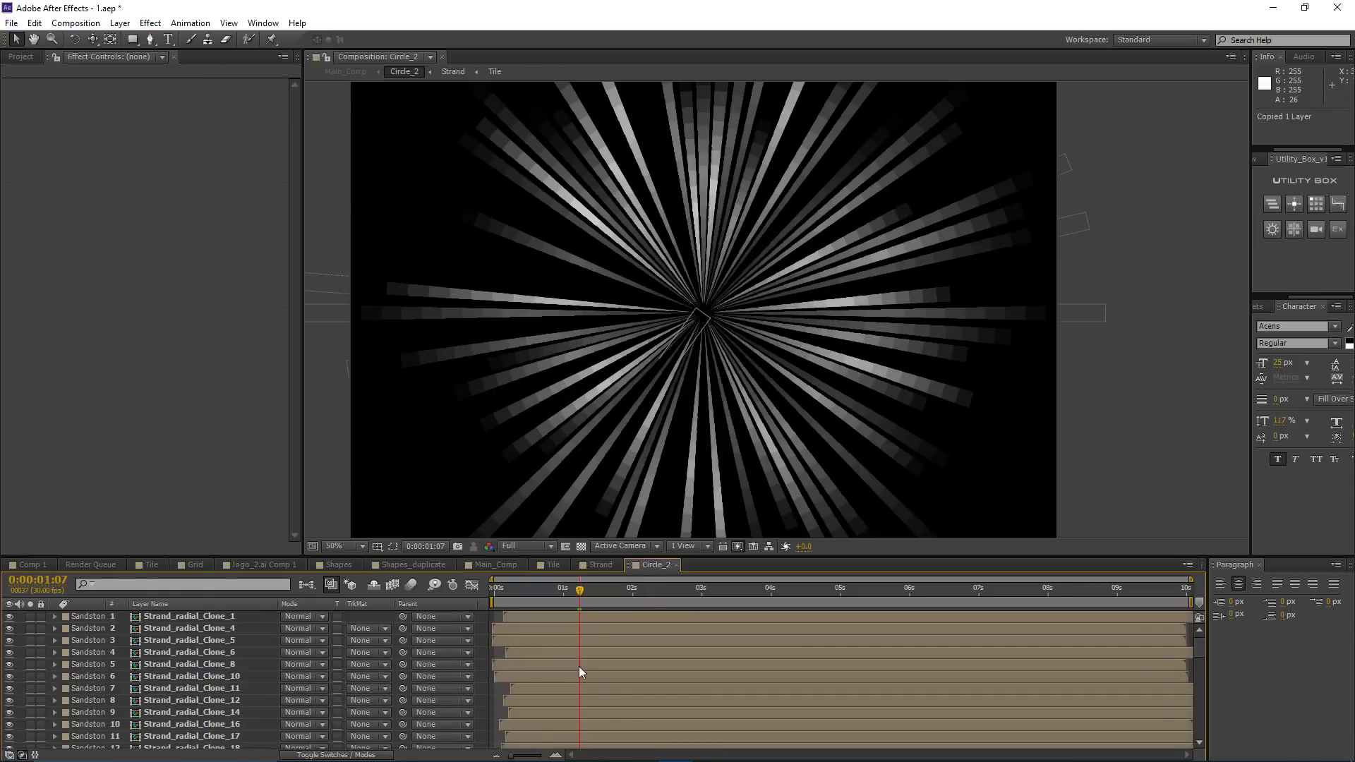
pyautogui.click(518, 613)
pyautogui.hotkey('ctrl', 'v')
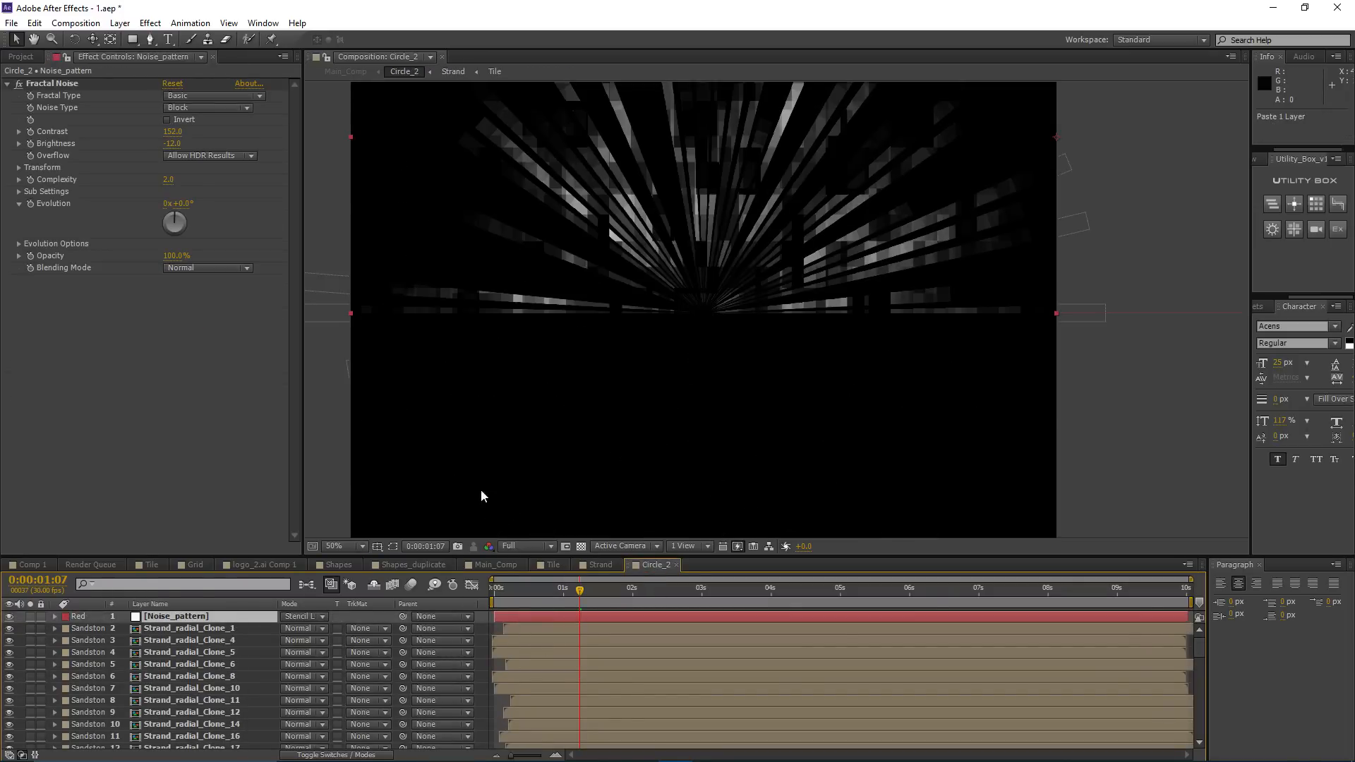
# Step: Resize the Noise_pattern solid to the comp's 2000 x 2000 px and center it at 1000, 1000 over the strand circle
pyautogui.press(',')
pyautogui.click(121, 23)
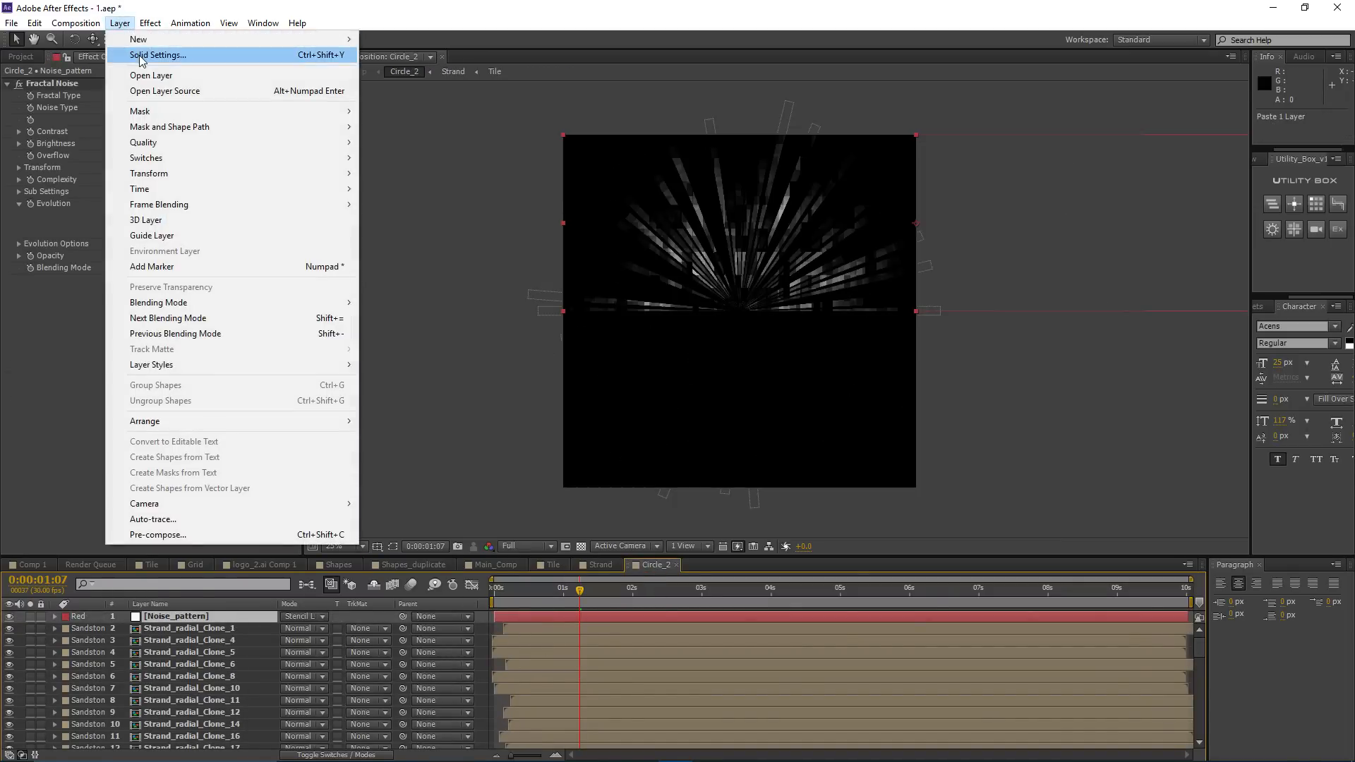
pyautogui.click(145, 52)
pyautogui.click(950, 373)
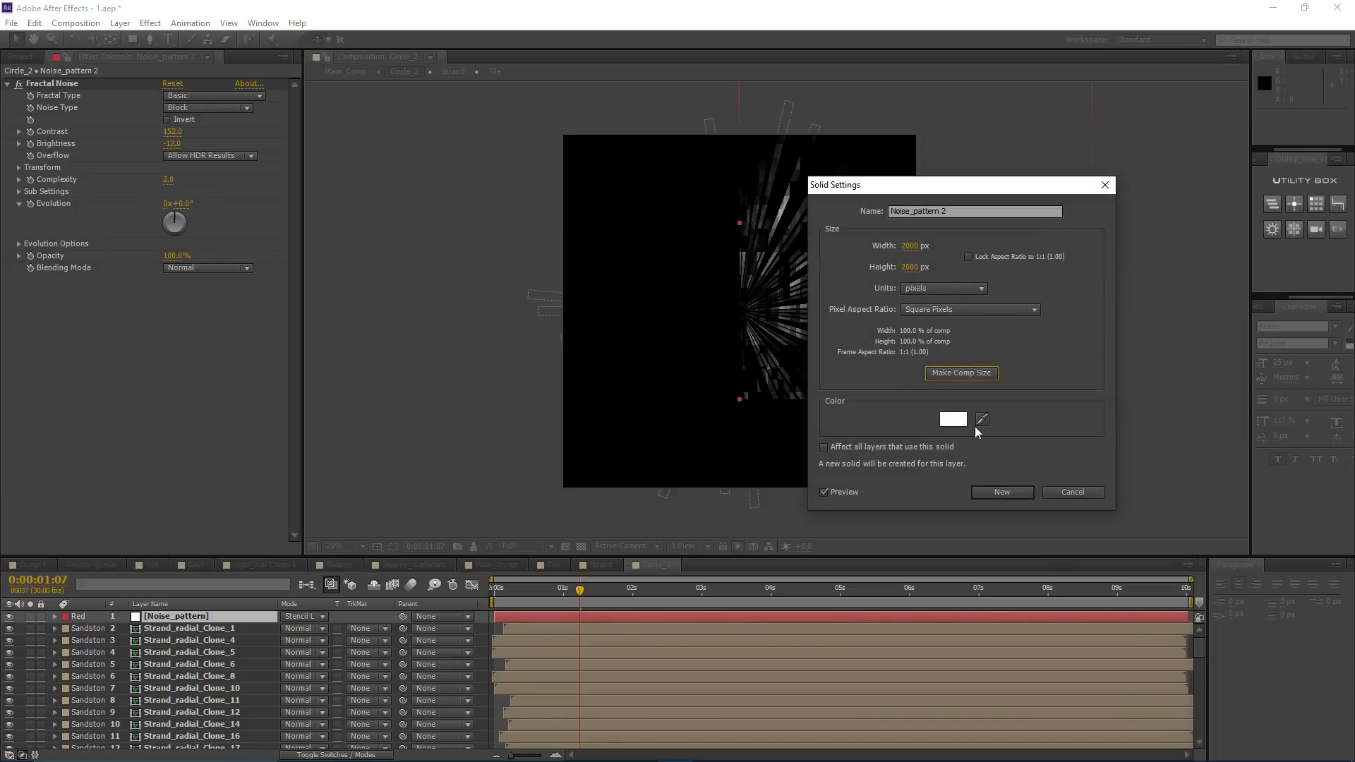
pyautogui.click(1003, 492)
pyautogui.moveTo(889, 297); pyautogui.dragTo(732, 404)
pyautogui.scroll(2, 727, 374)
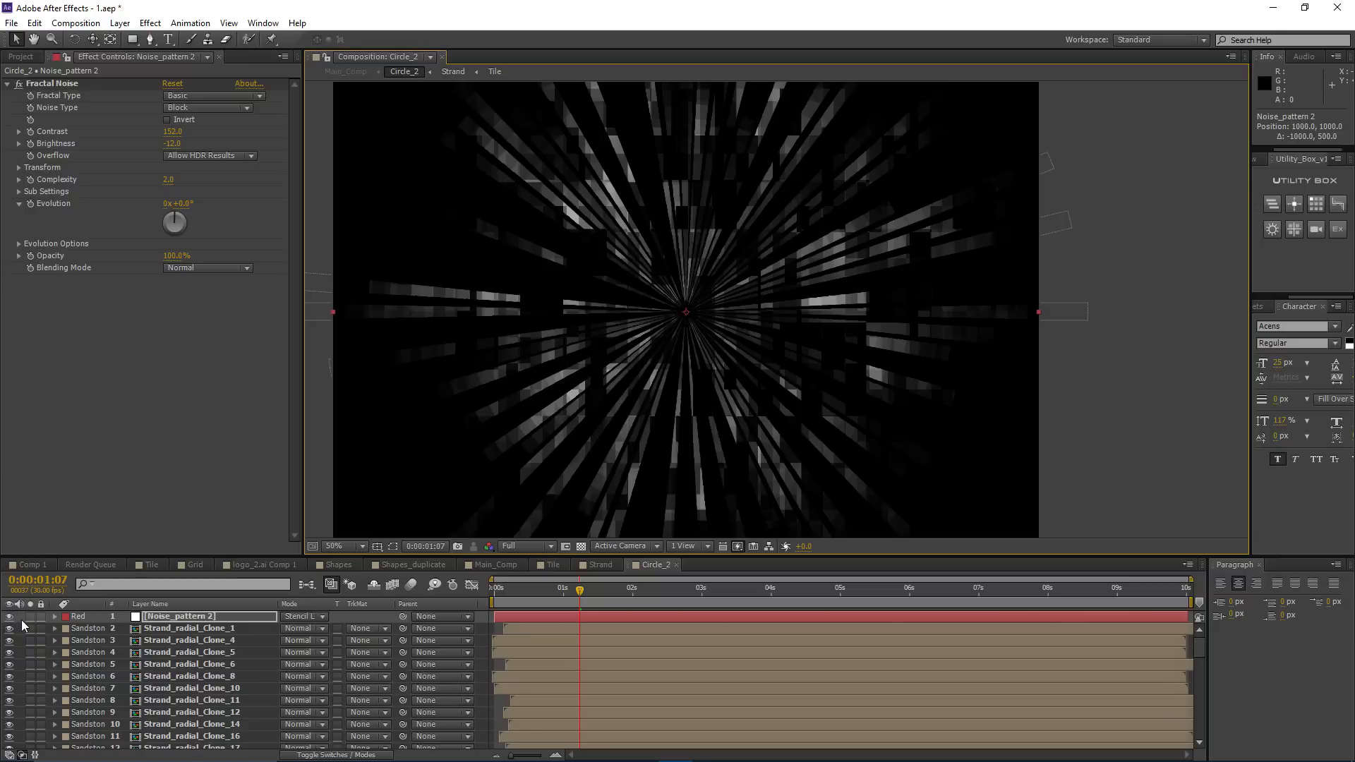
# Step: Solo Noise_pattern 2 in Normal blending mode and add the Polar Coordinates effect below its Fractal Noise
pyautogui.click(30, 617)
pyautogui.click(304, 616)
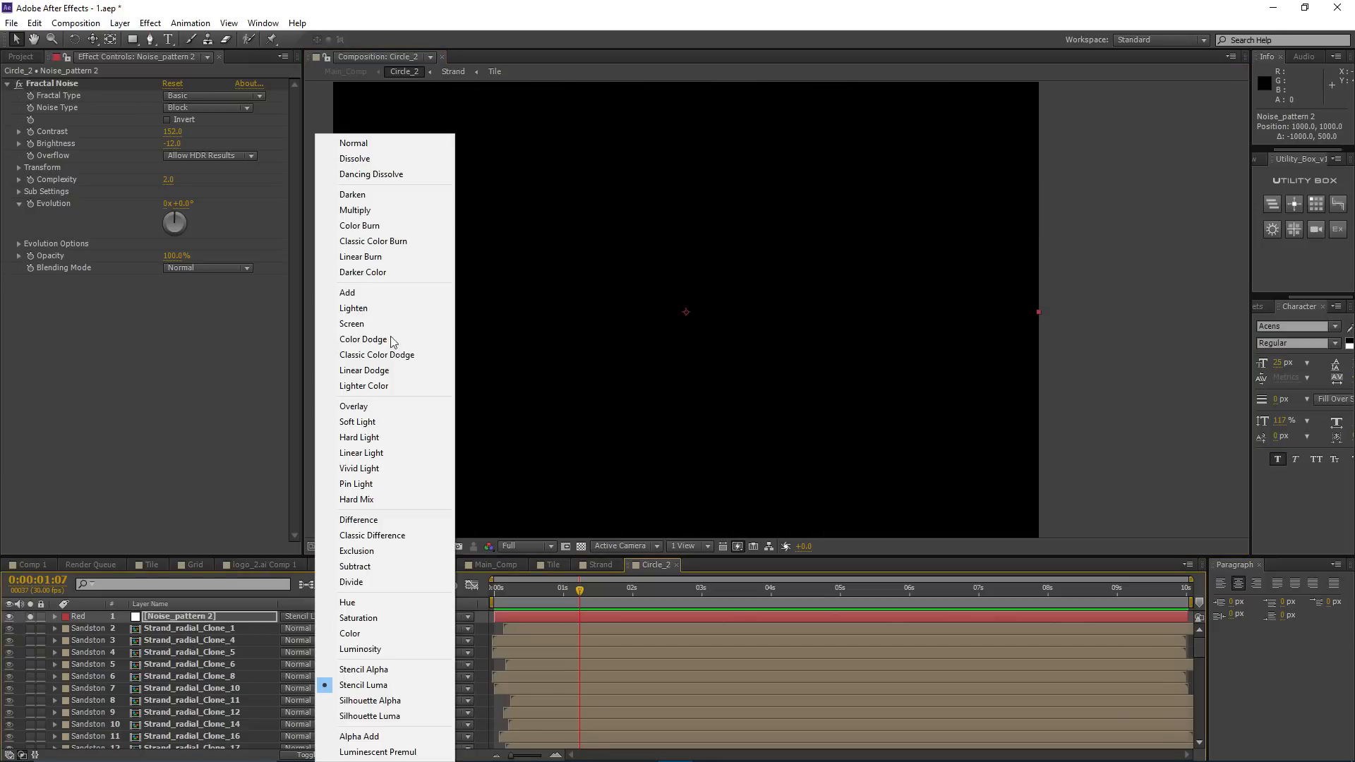
pyautogui.click(379, 144)
pyautogui.scroll(-2, 675, 280)
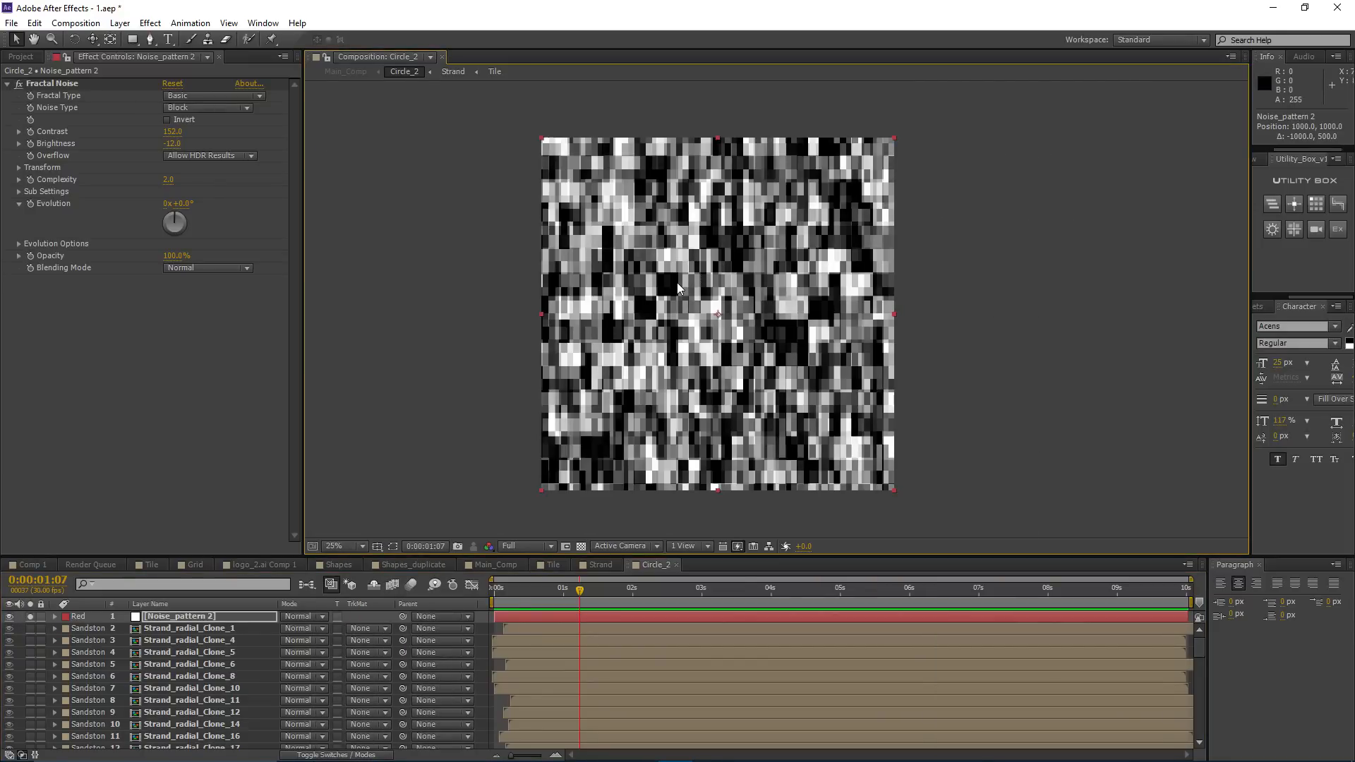
pyautogui.click(47, 86)
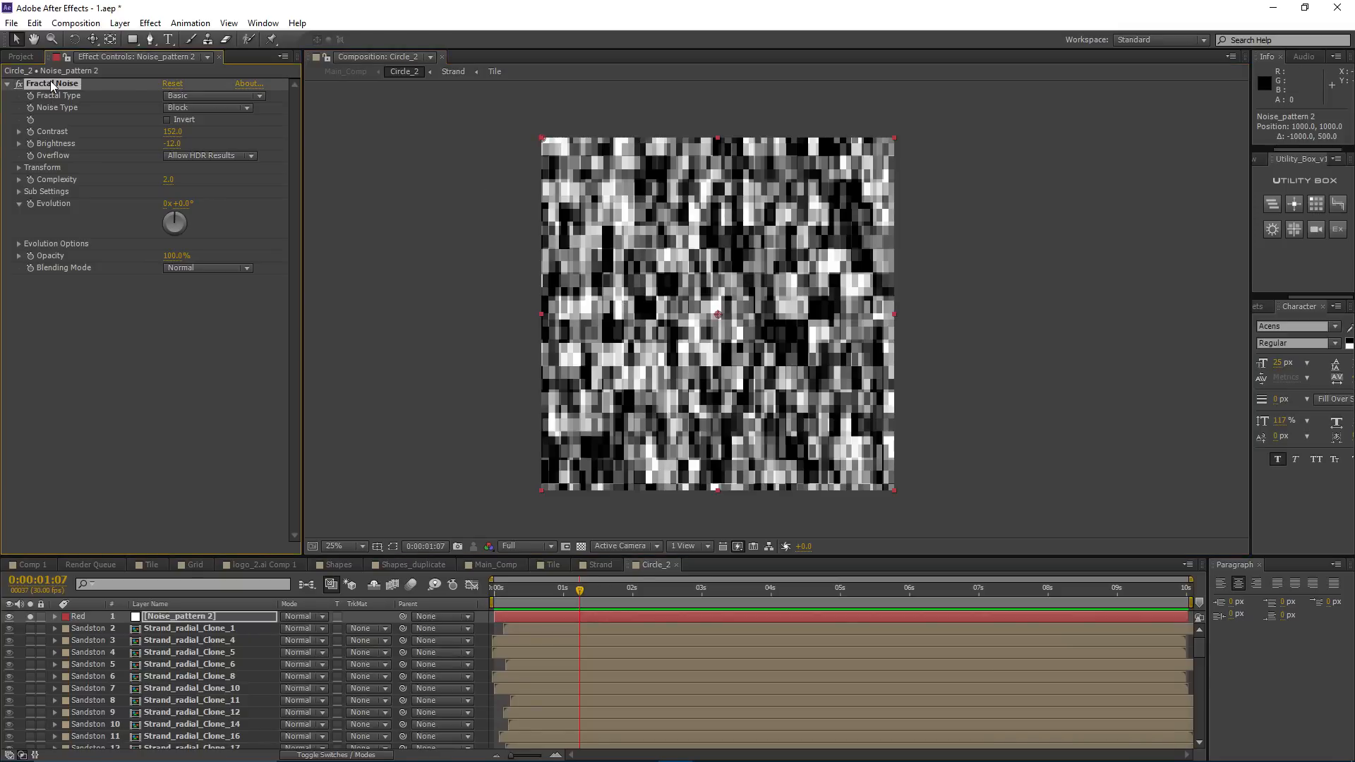
pyautogui.click(151, 23)
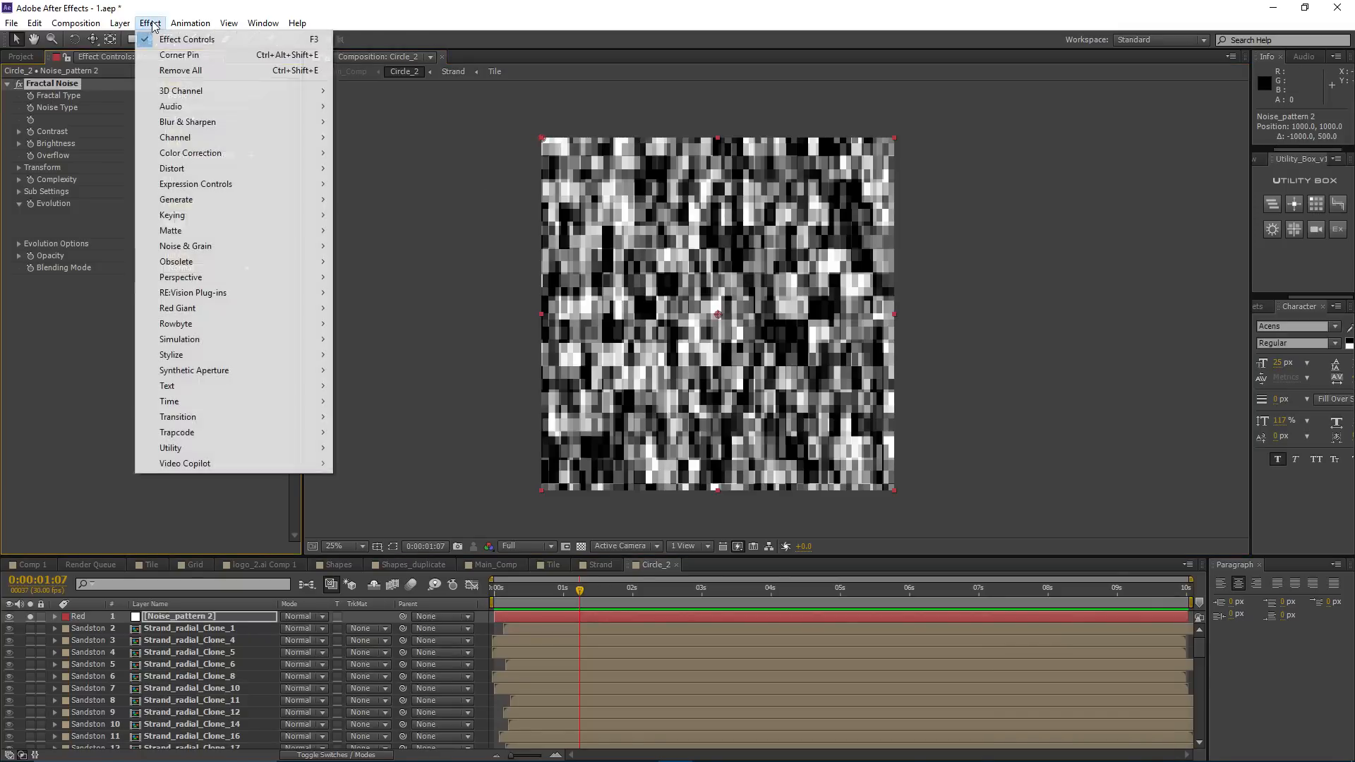
pyautogui.moveTo(233, 169)
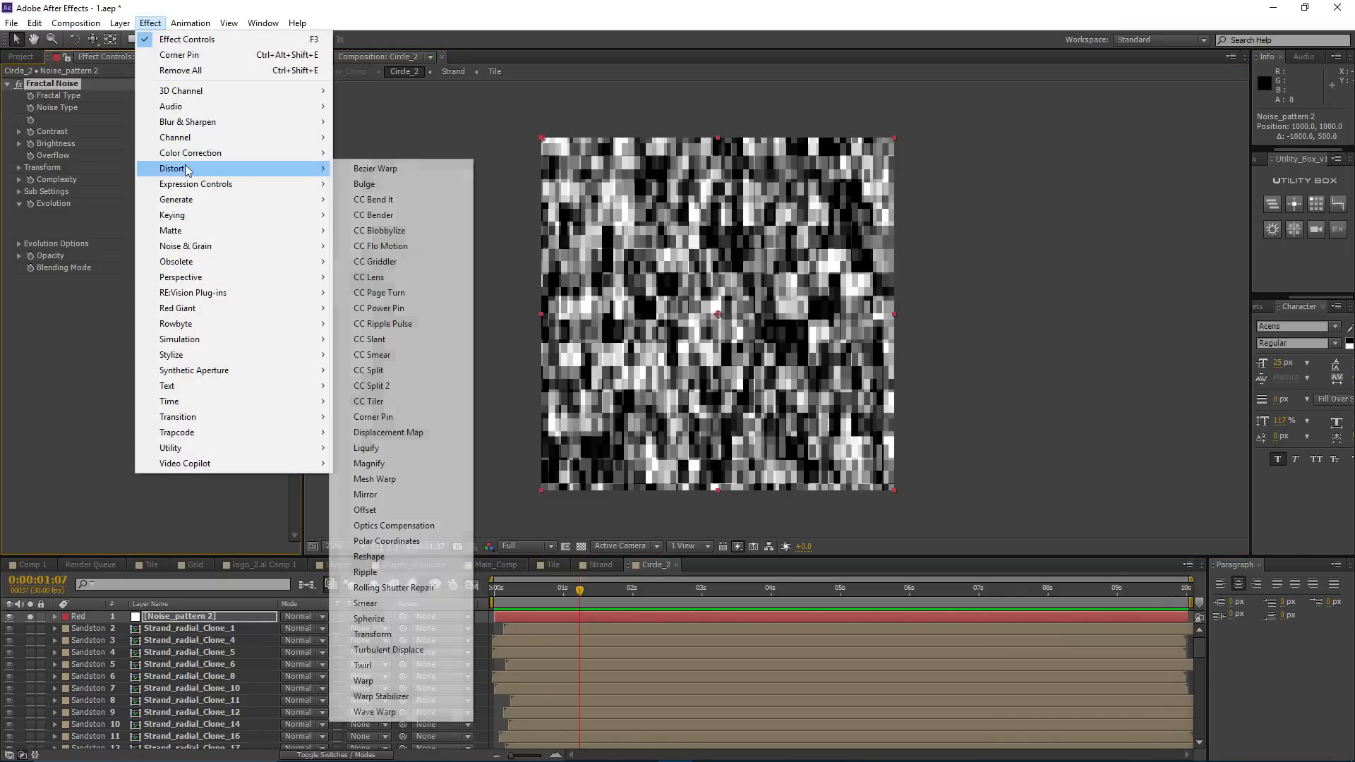
pyautogui.click(413, 542)
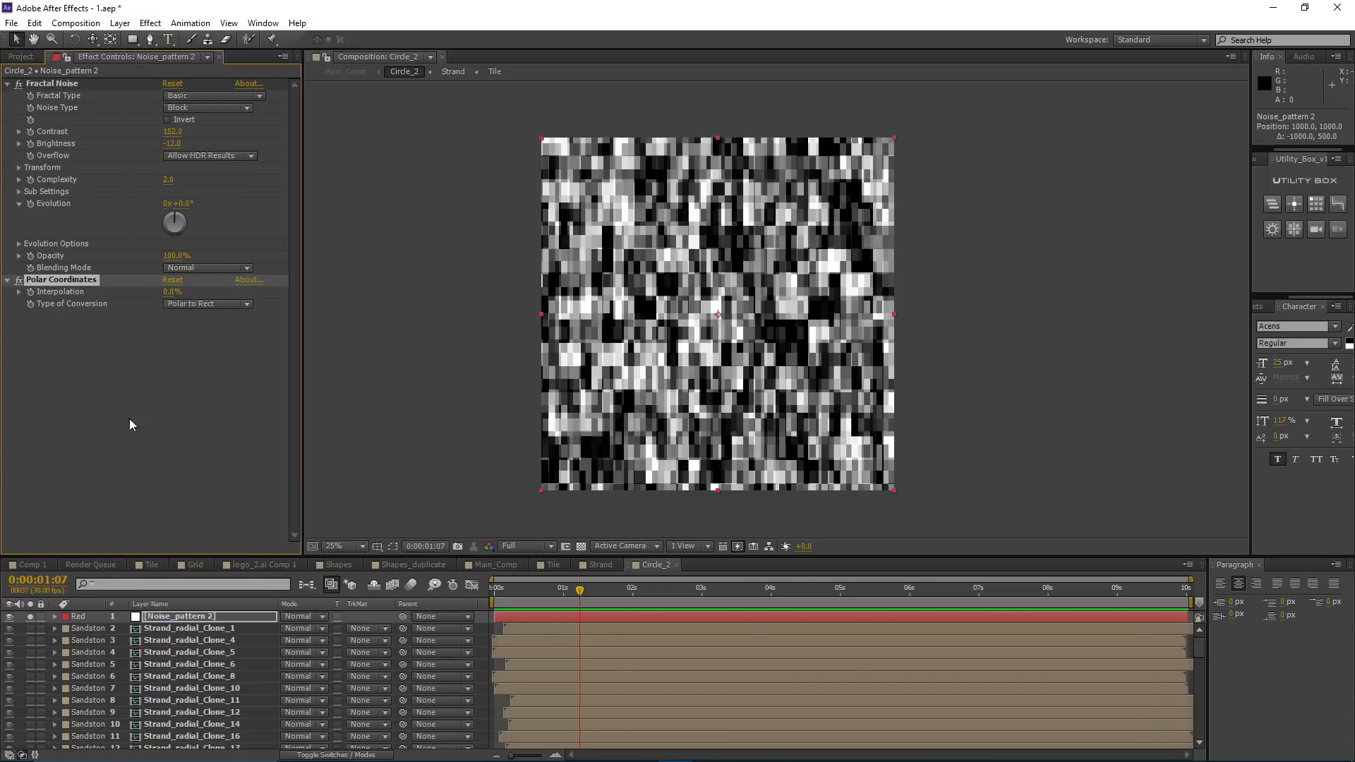
# Step: Set Polar Coordinates to Rect to Polar with 100% interpolation
pyautogui.click(195, 307)
pyautogui.click(187, 317)
pyautogui.moveTo(215, 294); pyautogui.dragTo(2, 252)
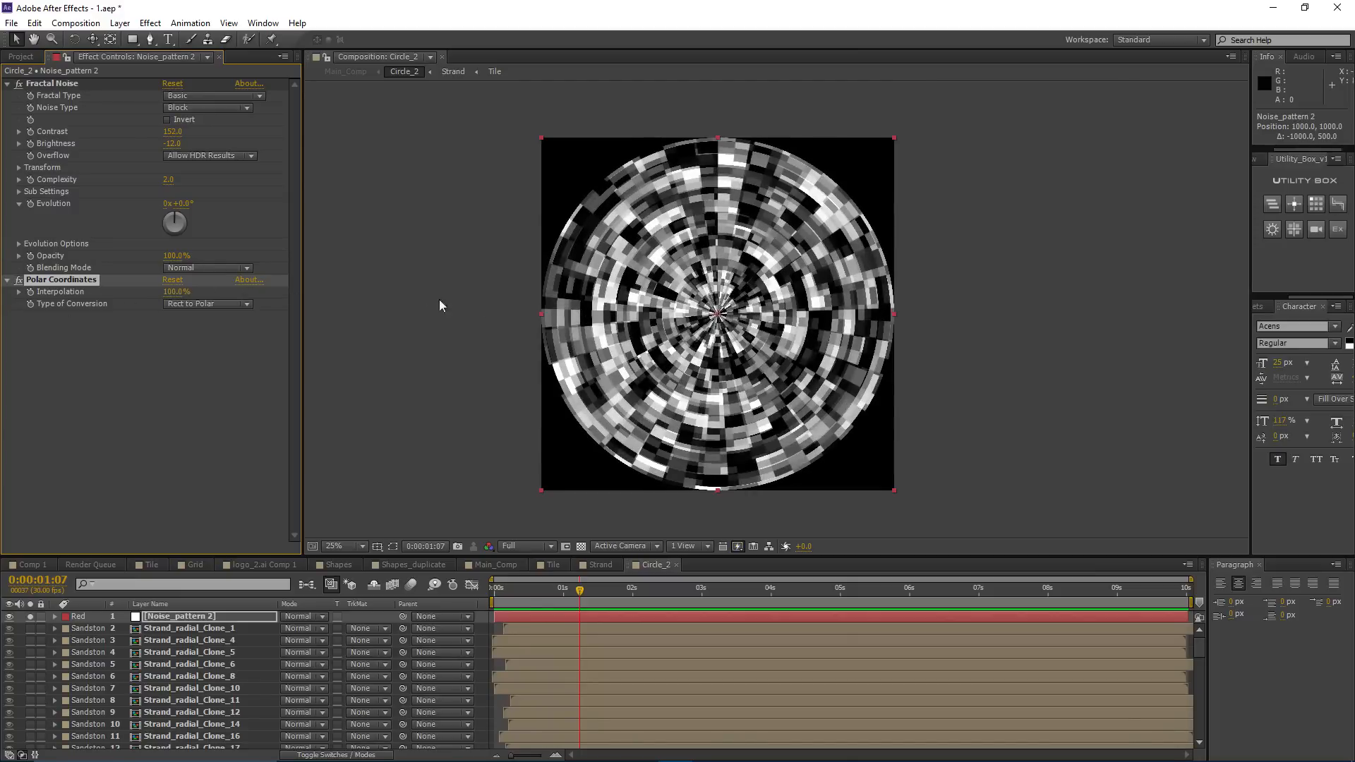
pyautogui.scroll(2, 713, 323)
pyautogui.scroll(-2, 712, 317)
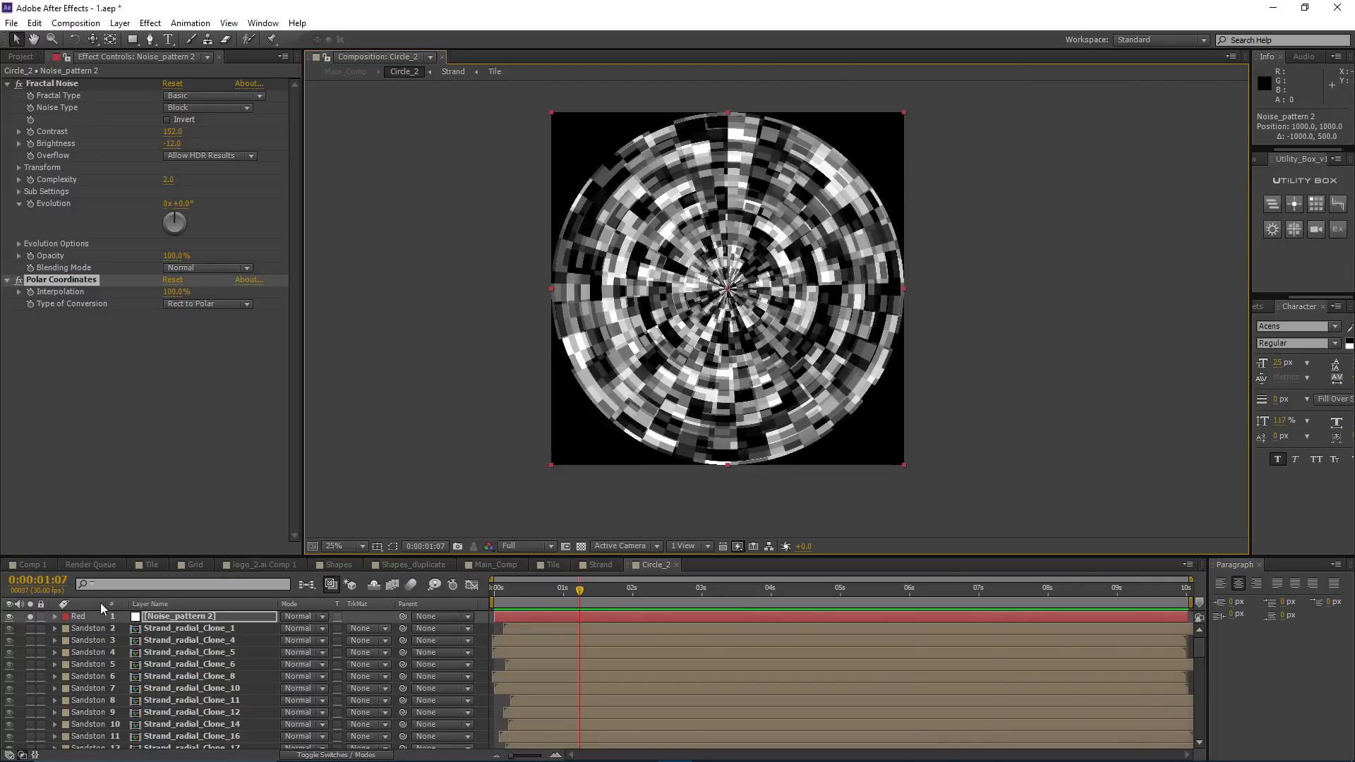
# Step: Unsolo Noise_pattern 2, set its blending mode to Stencil Luma and view the strands at 0:00:01:28
pyautogui.click(171, 619)
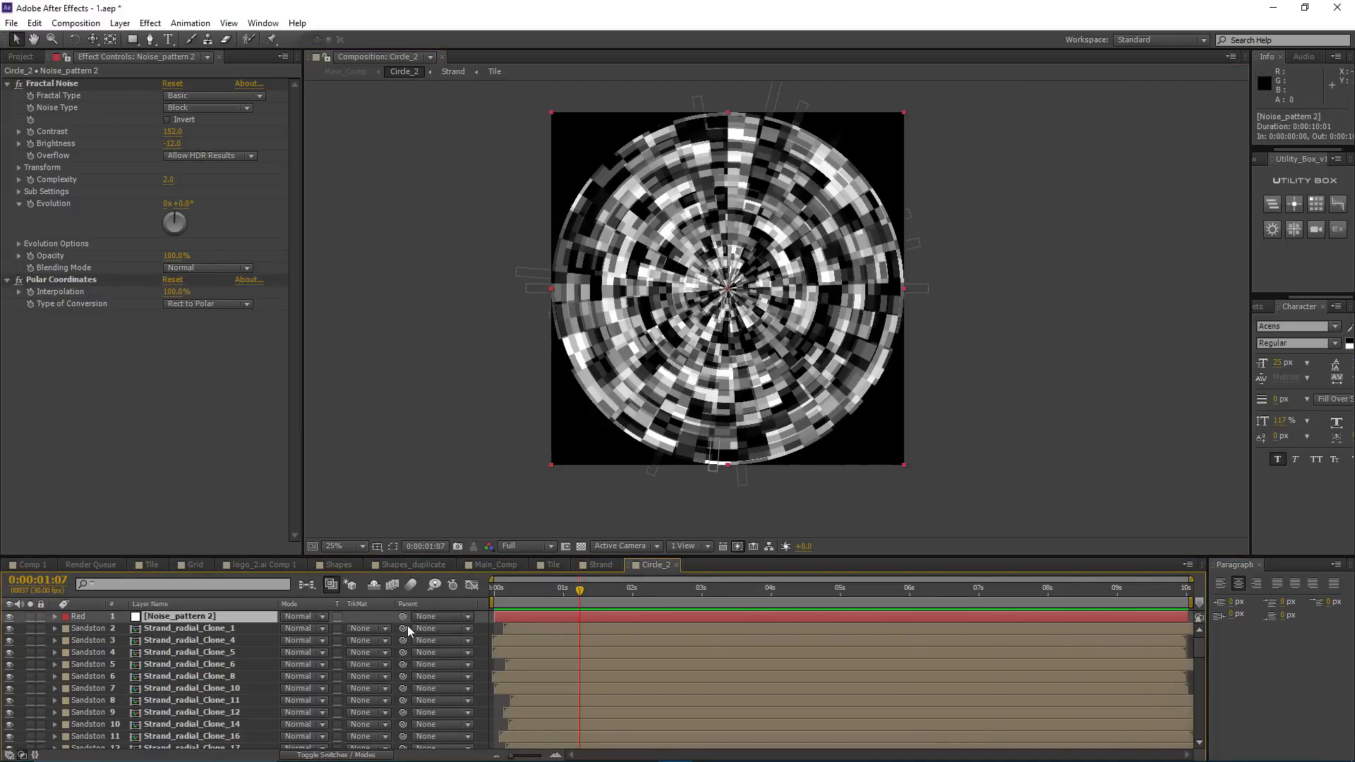
pyautogui.click(318, 616)
pyautogui.click(367, 685)
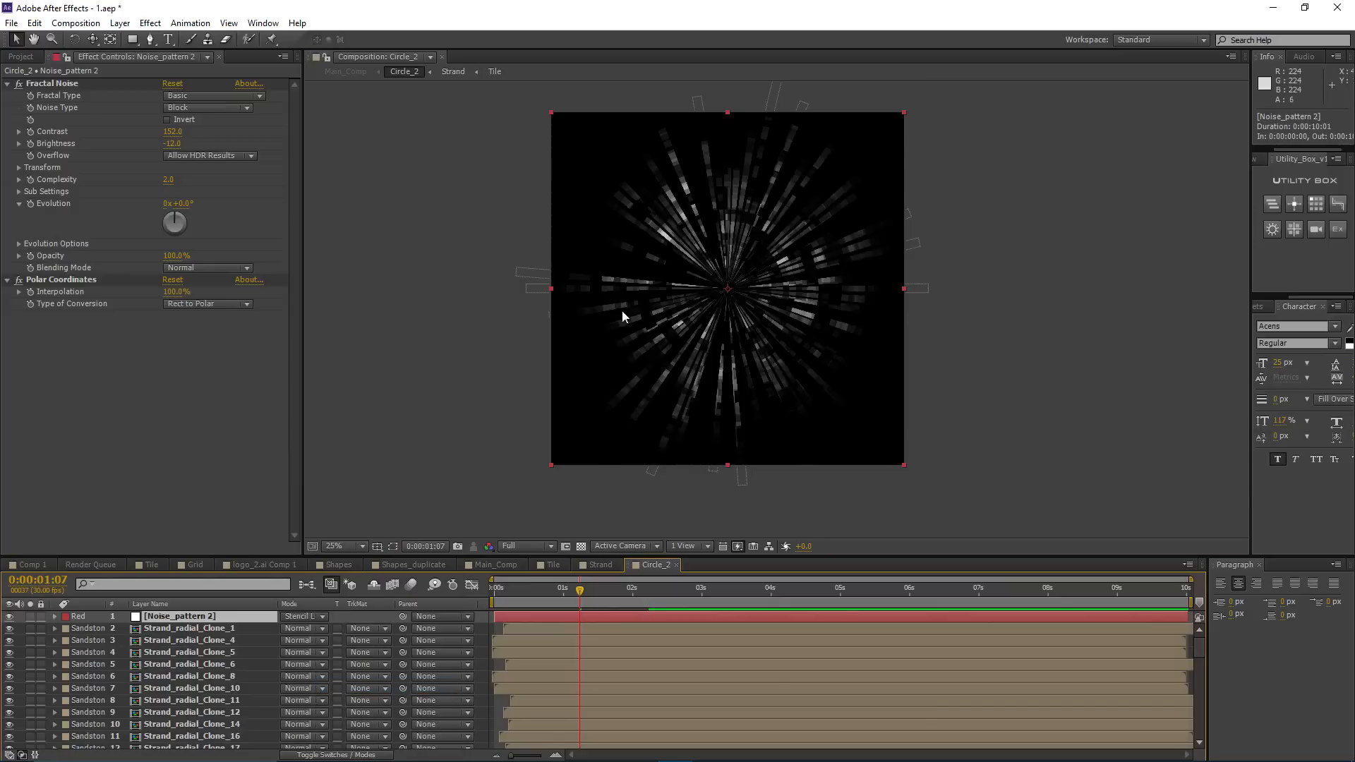
pyautogui.press('.')
pyautogui.moveTo(617, 591); pyautogui.dragTo(629, 591)
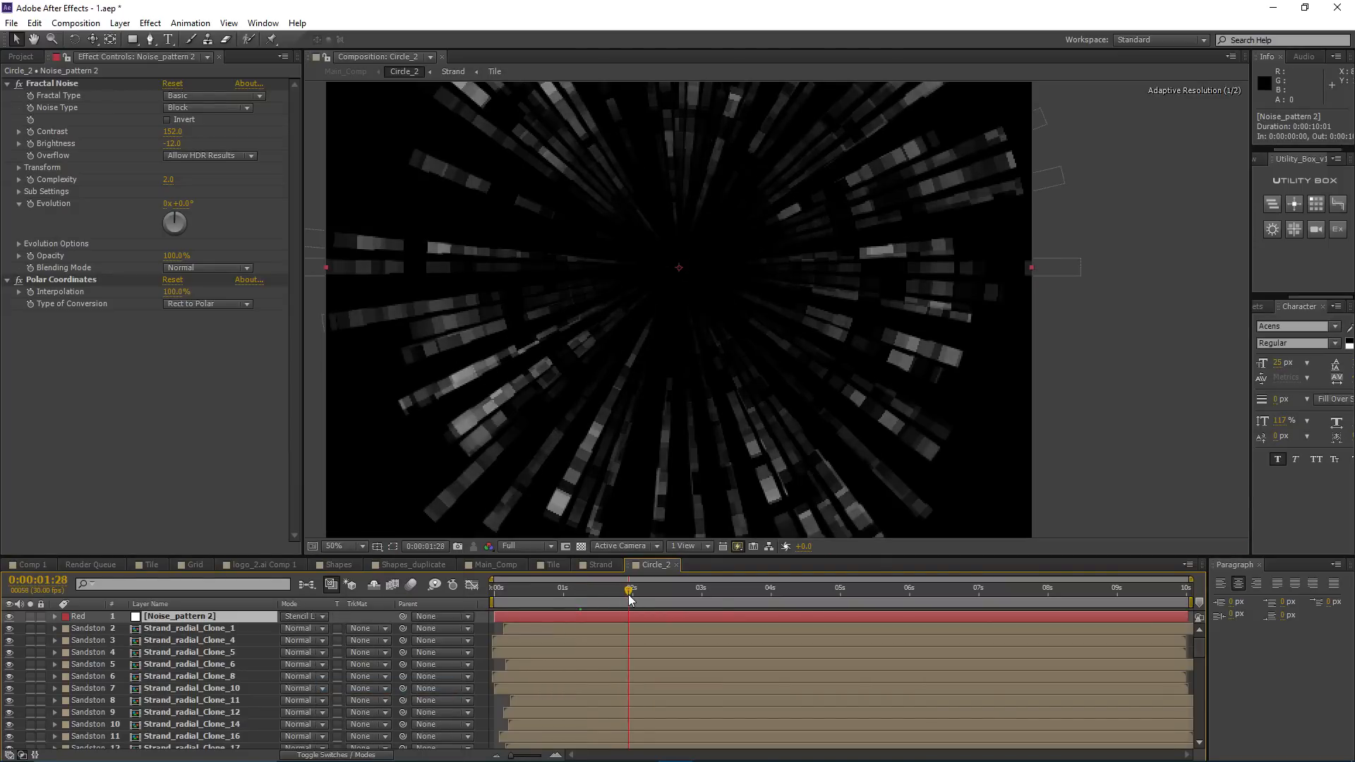
pyautogui.press(',')
pyautogui.press('.')
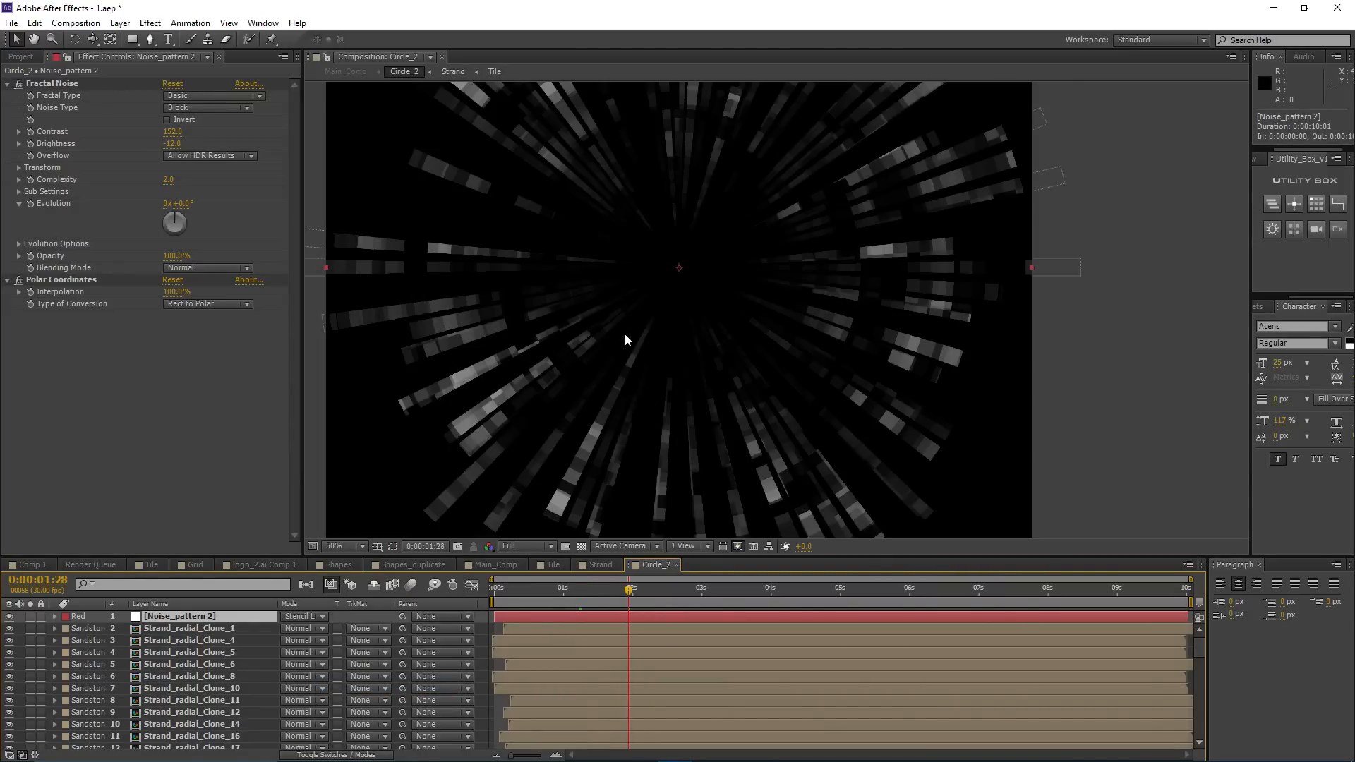
# Step: Set the Fractal Noise contrast to 65 and brightness to 7, and compare the strands with the noise layer hidden and shown
pyautogui.moveTo(180, 146); pyautogui.dragTo(116, 136)
pyautogui.press(',')
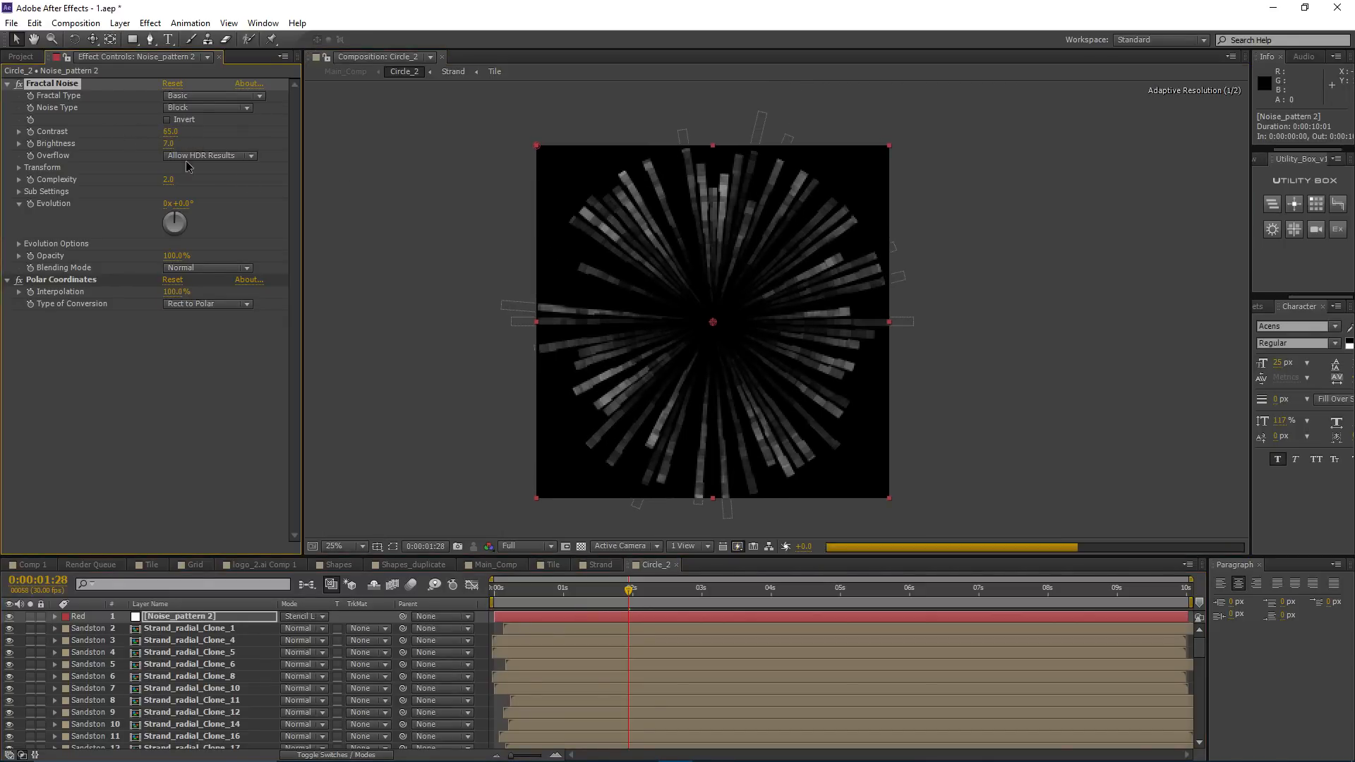
pyautogui.press('.')
pyautogui.click(9, 617)
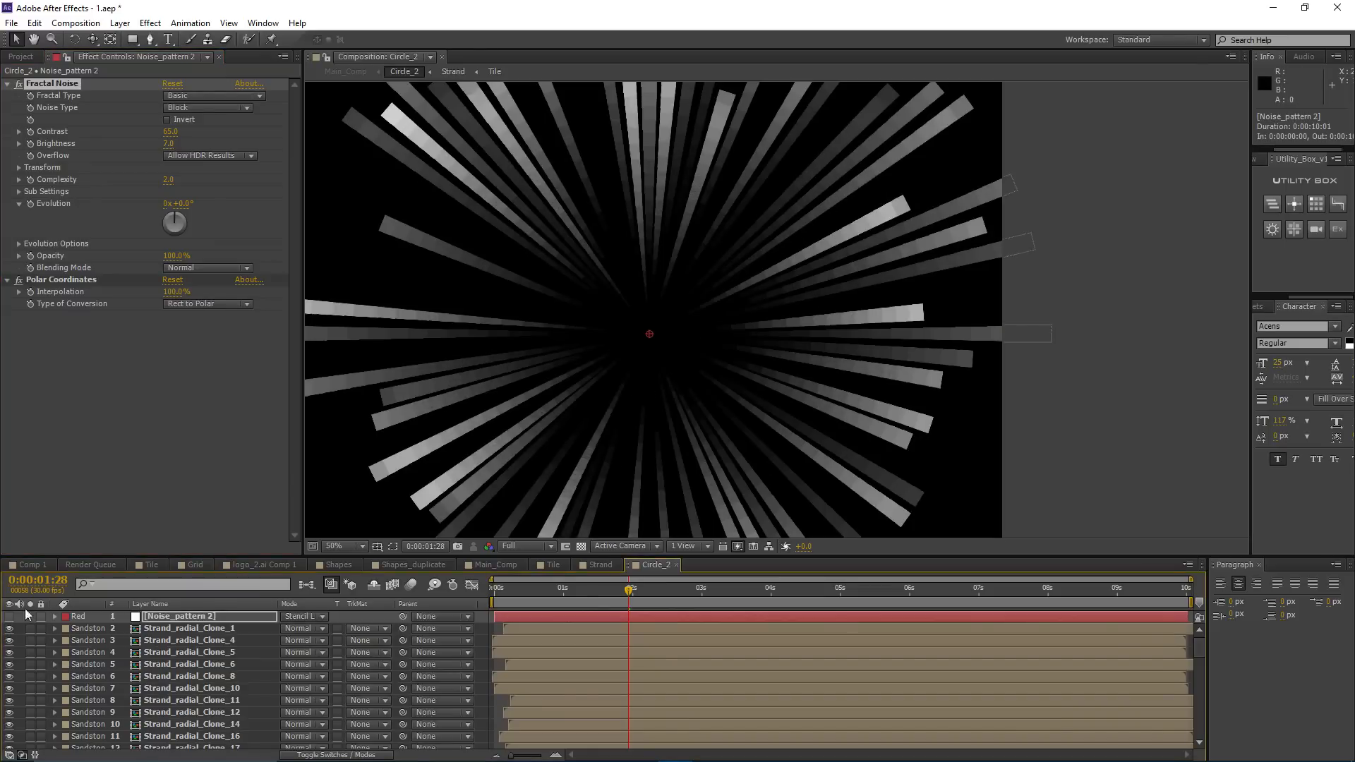
pyautogui.press(',')
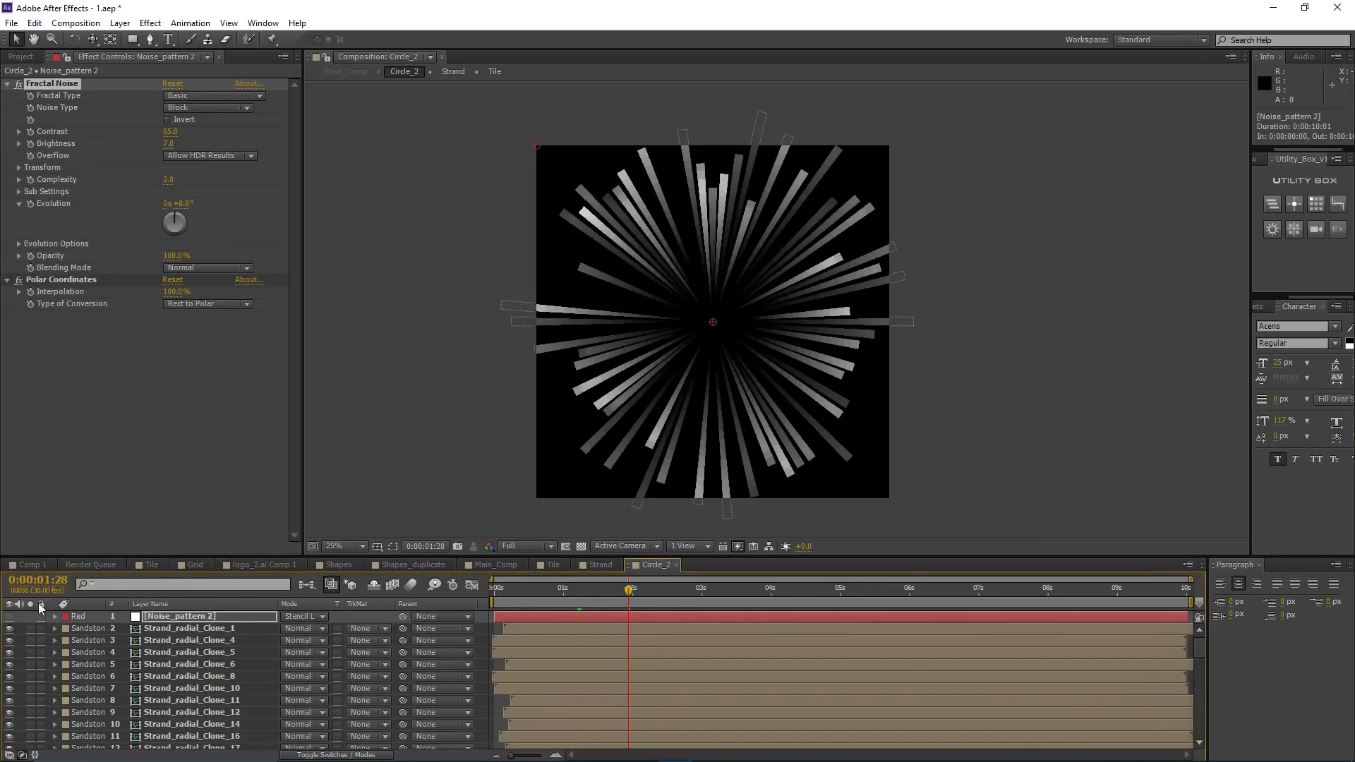
pyautogui.click(9, 617)
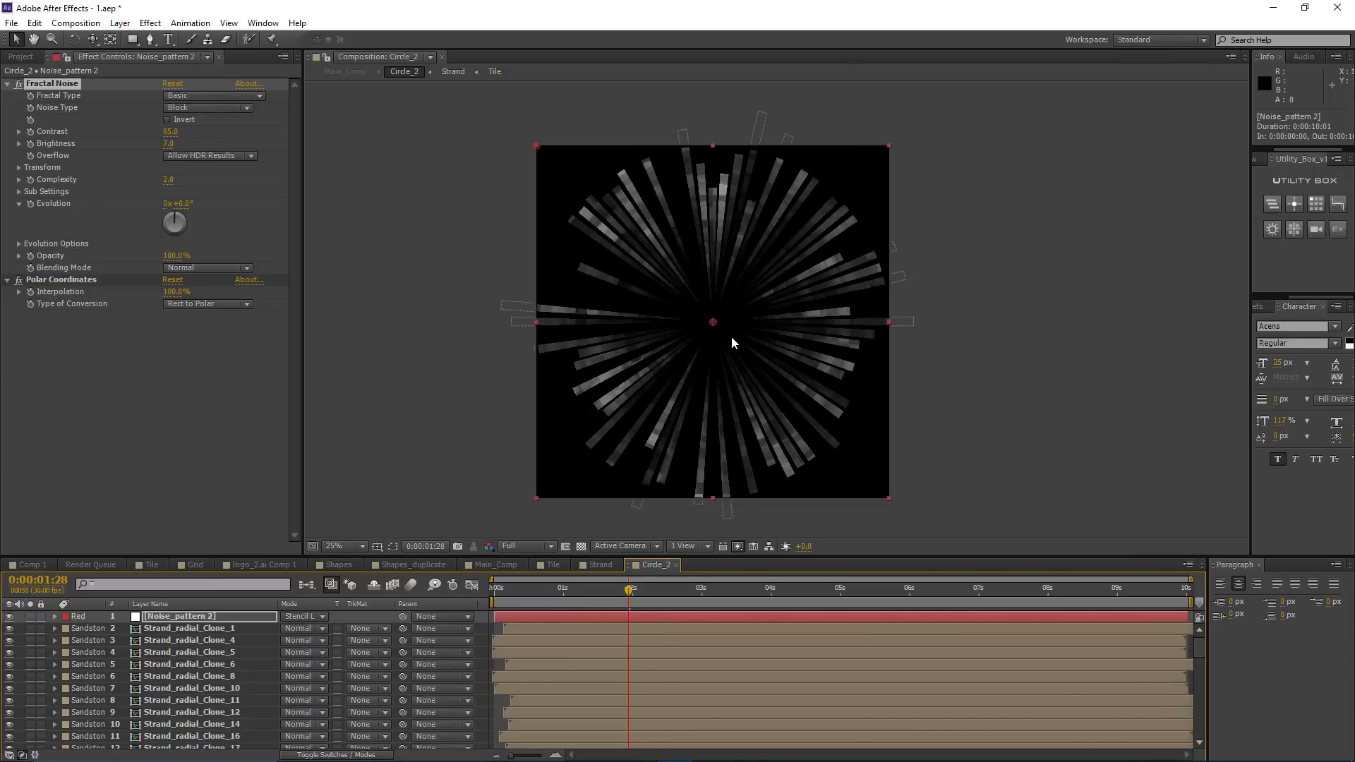
pyautogui.press('.')
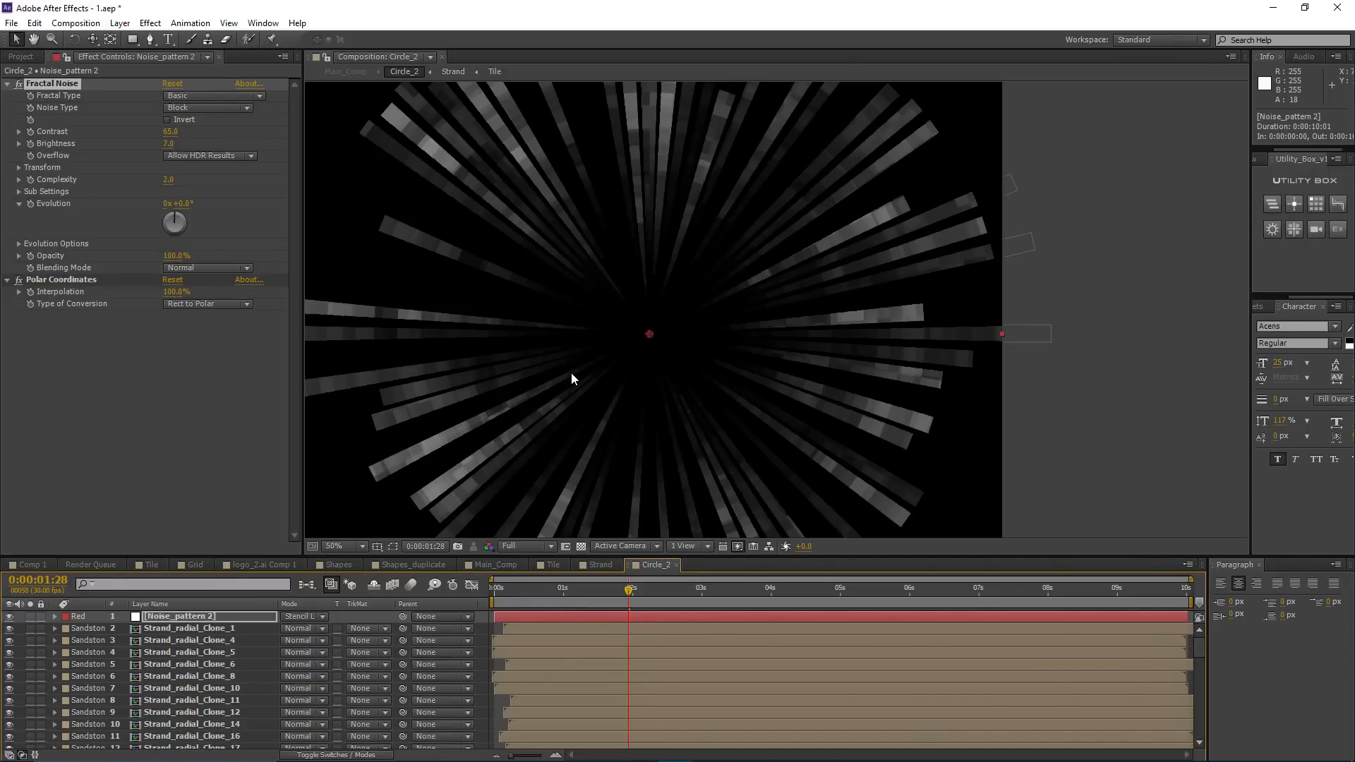
pyautogui.moveTo(570, 372); pyautogui.dragTo(604, 360)
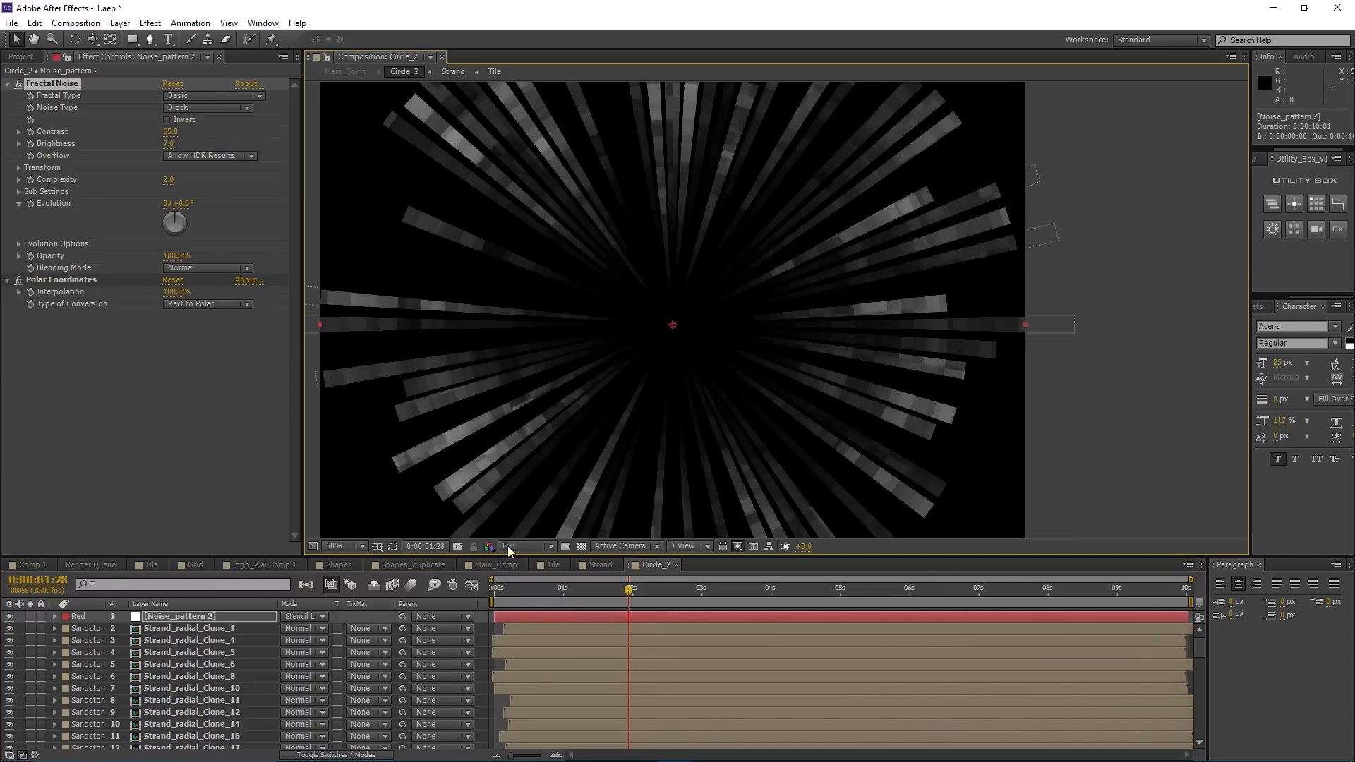
# Step: Return to Main_Comp and apply the Curves effect to the Circle_2 layer
pyautogui.click(496, 564)
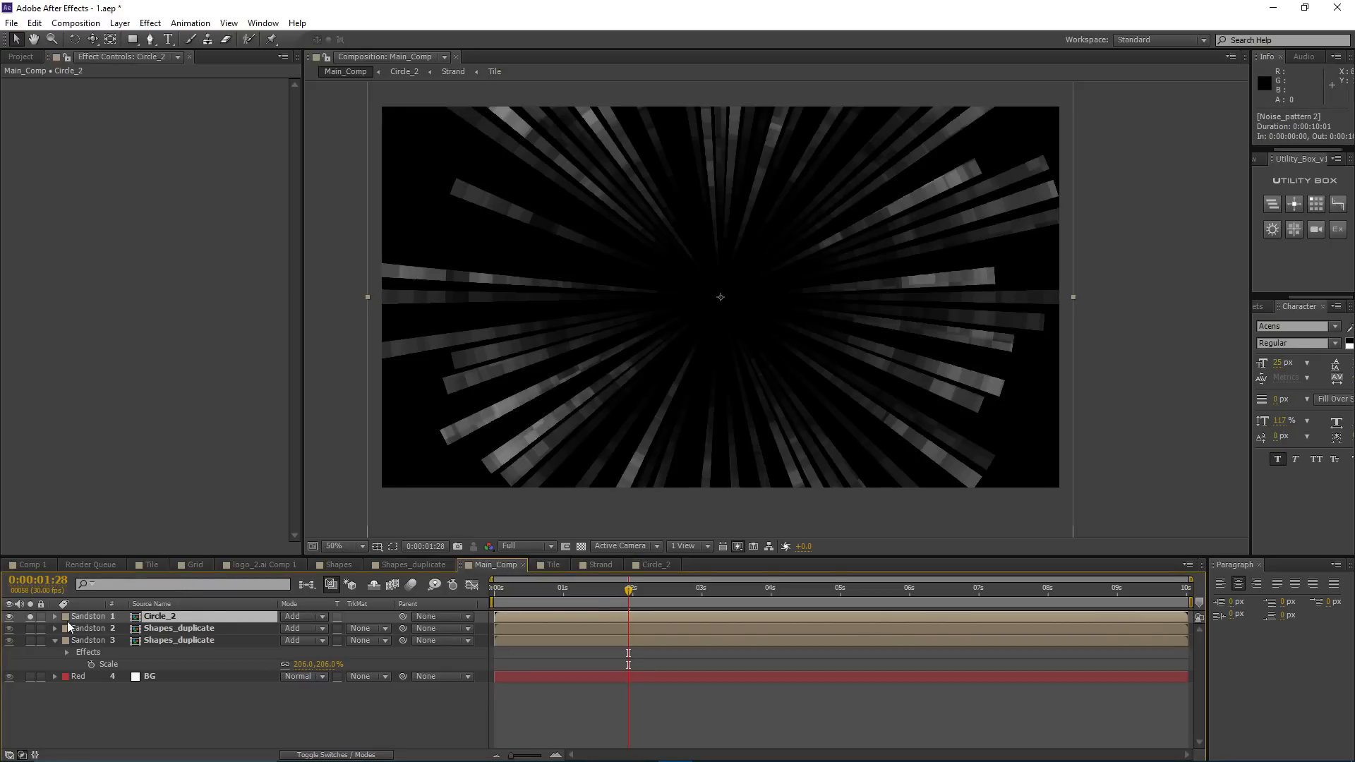
pyautogui.click(146, 620)
pyautogui.click(150, 23)
pyautogui.moveTo(216, 160)
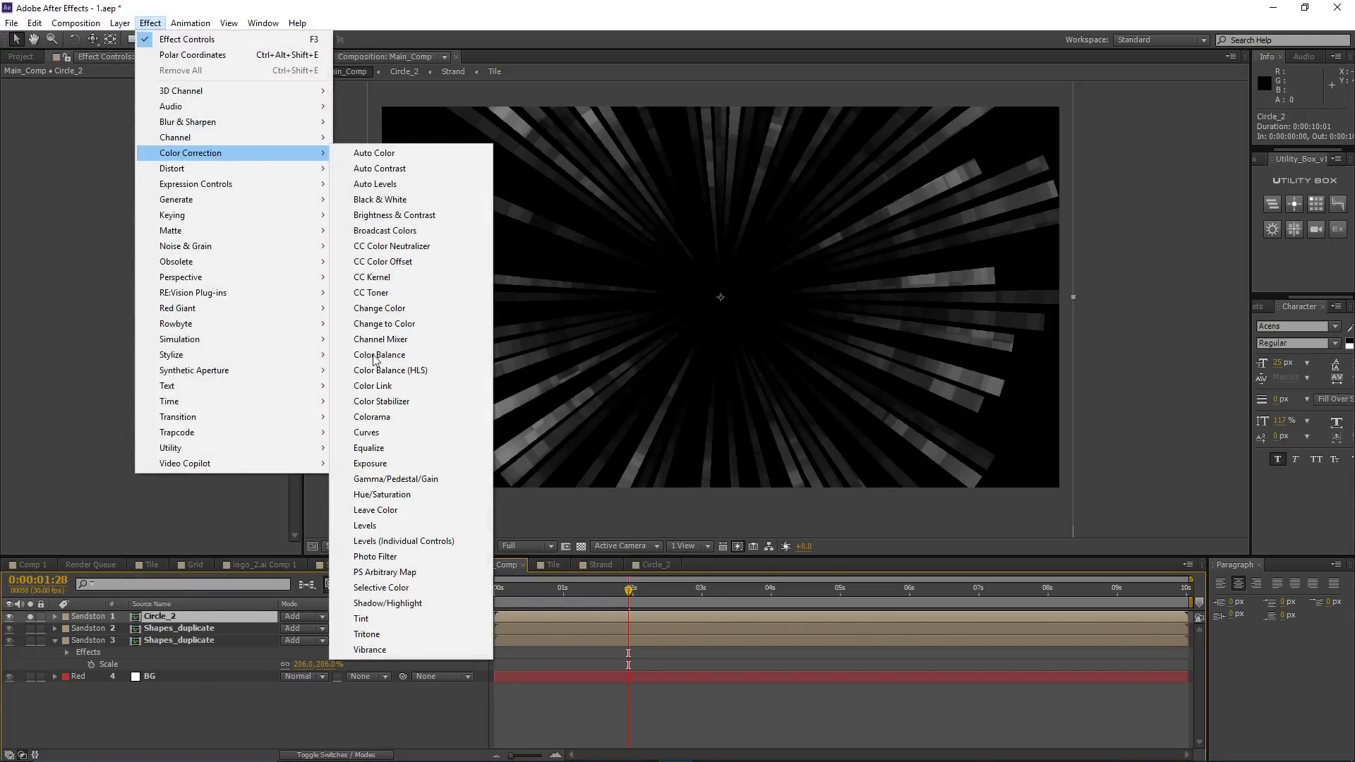
pyautogui.click(363, 432)
# Step: Tint Circle_2 blue by pulling down the highlight end of the Red curve strongly and lowering the Green curve's highlight end
pyautogui.click(196, 97)
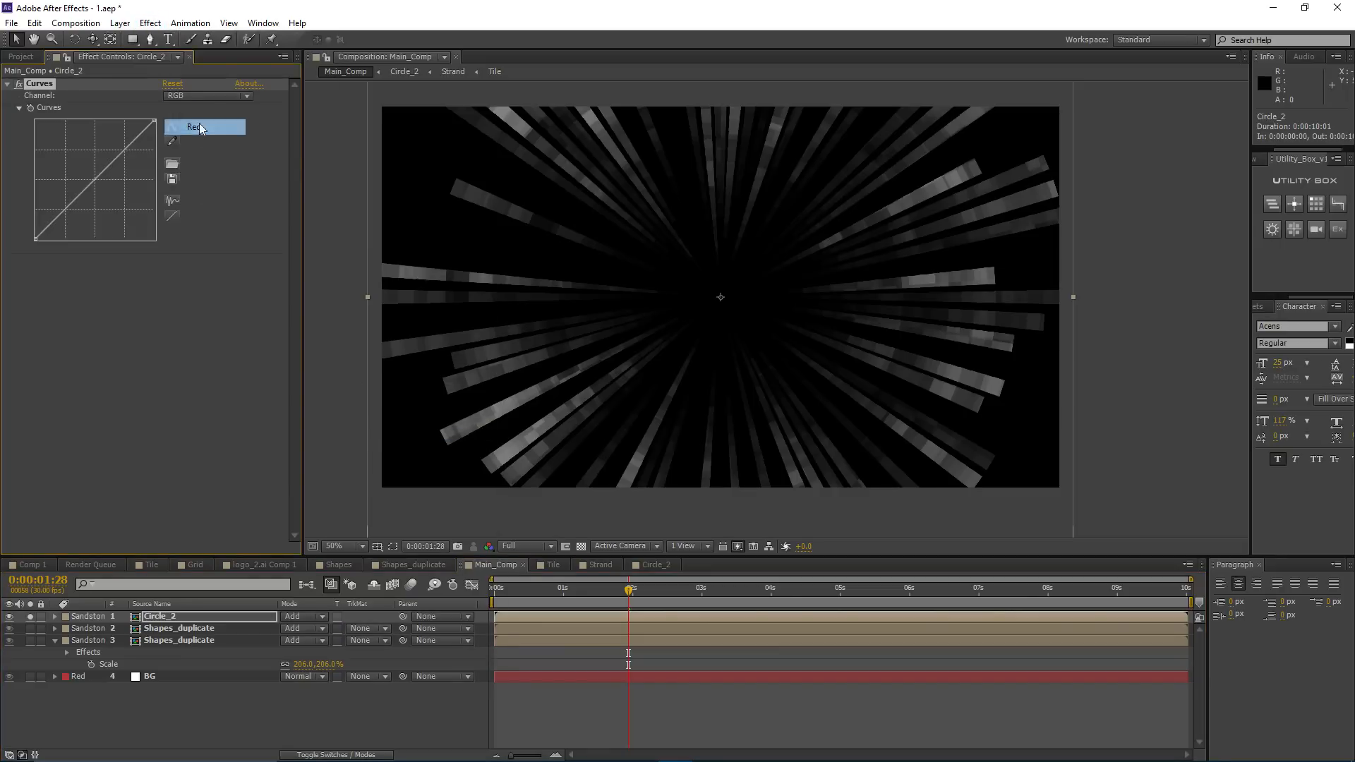
pyautogui.click(199, 125)
pyautogui.moveTo(155, 121); pyautogui.dragTo(158, 219)
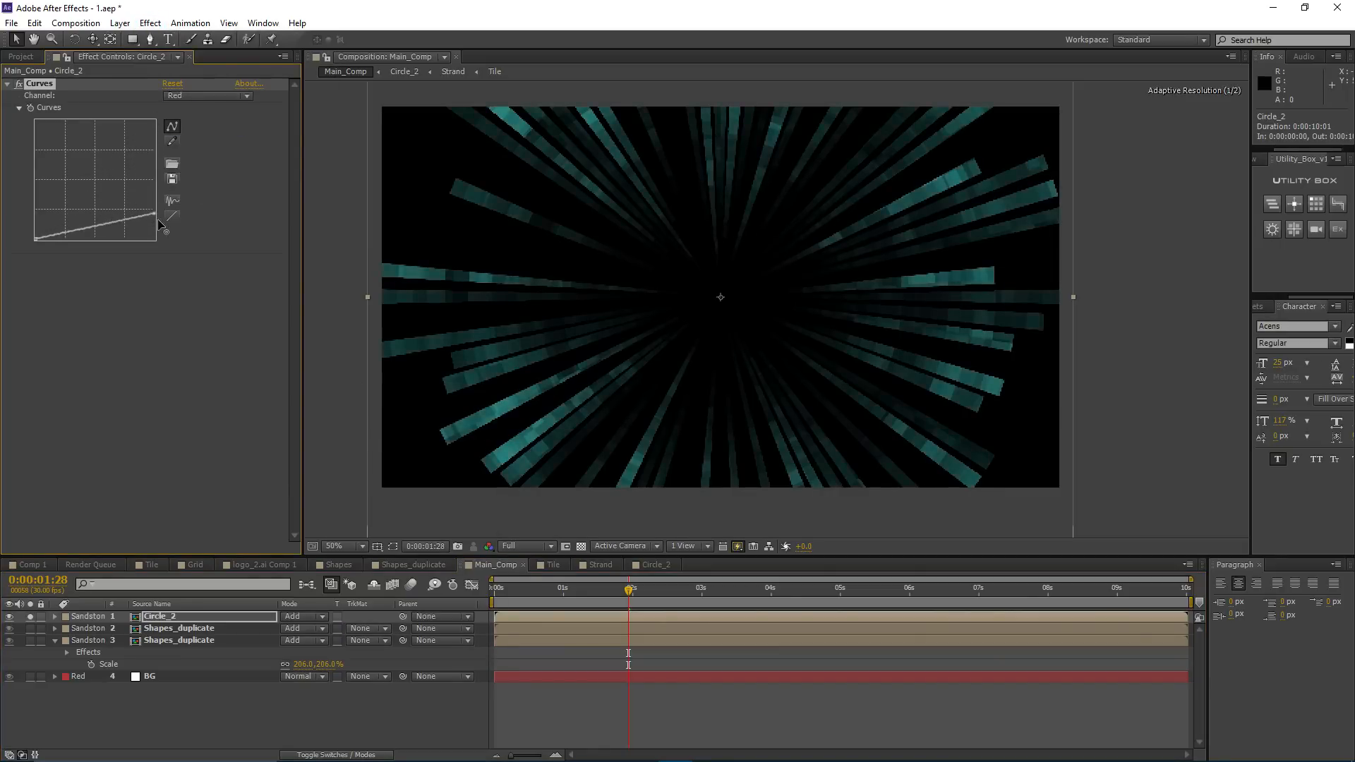
pyautogui.click(205, 96)
pyautogui.click(199, 141)
pyautogui.moveTo(155, 125); pyautogui.dragTo(157, 211)
# Step: Shape the RGB curve into a slight S for contrast, then unsolo Circle_2 and view the full composite at 0:00:00:28
pyautogui.click(205, 96)
pyautogui.click(199, 110)
pyautogui.moveTo(57, 217); pyautogui.dragTo(57, 223)
pyautogui.moveTo(114, 154); pyautogui.dragTo(123, 143)
pyautogui.click(178, 618)
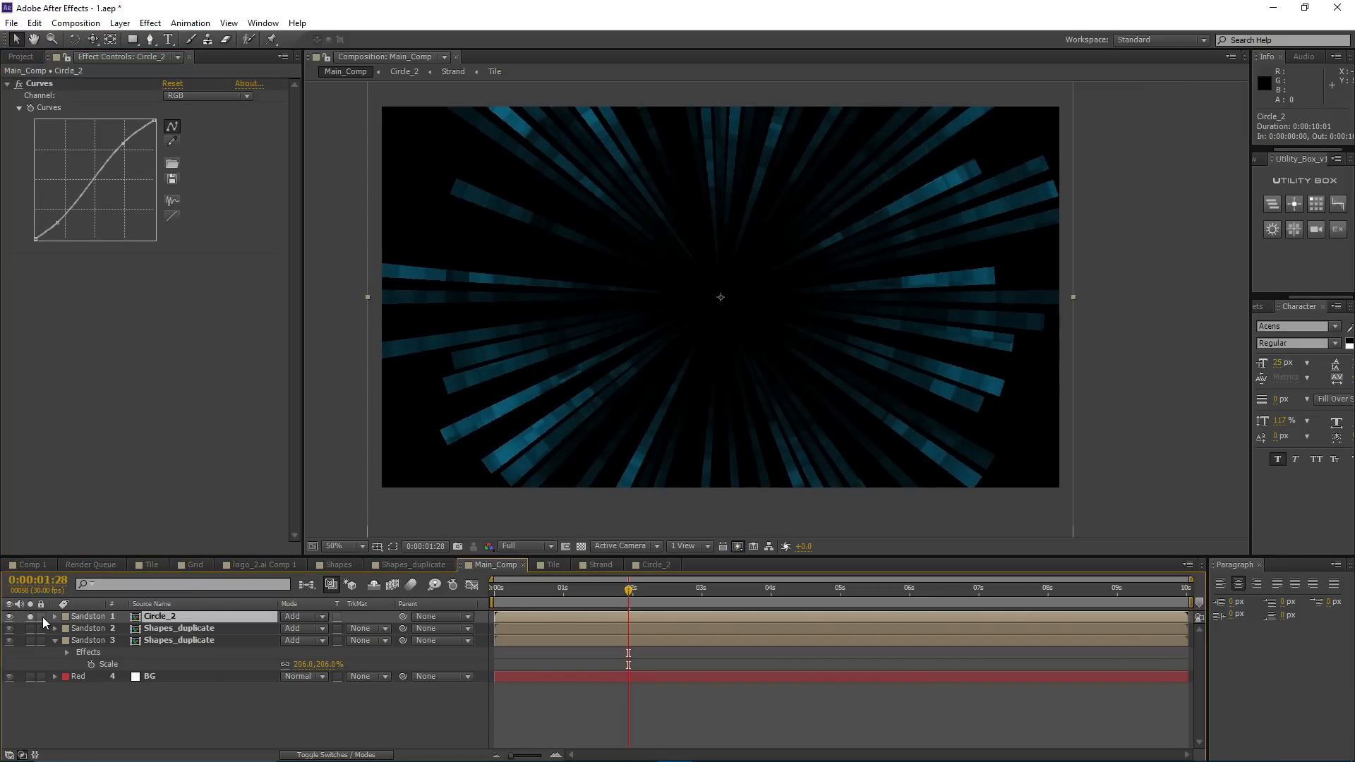
pyautogui.moveTo(545, 586); pyautogui.dragTo(566, 590)
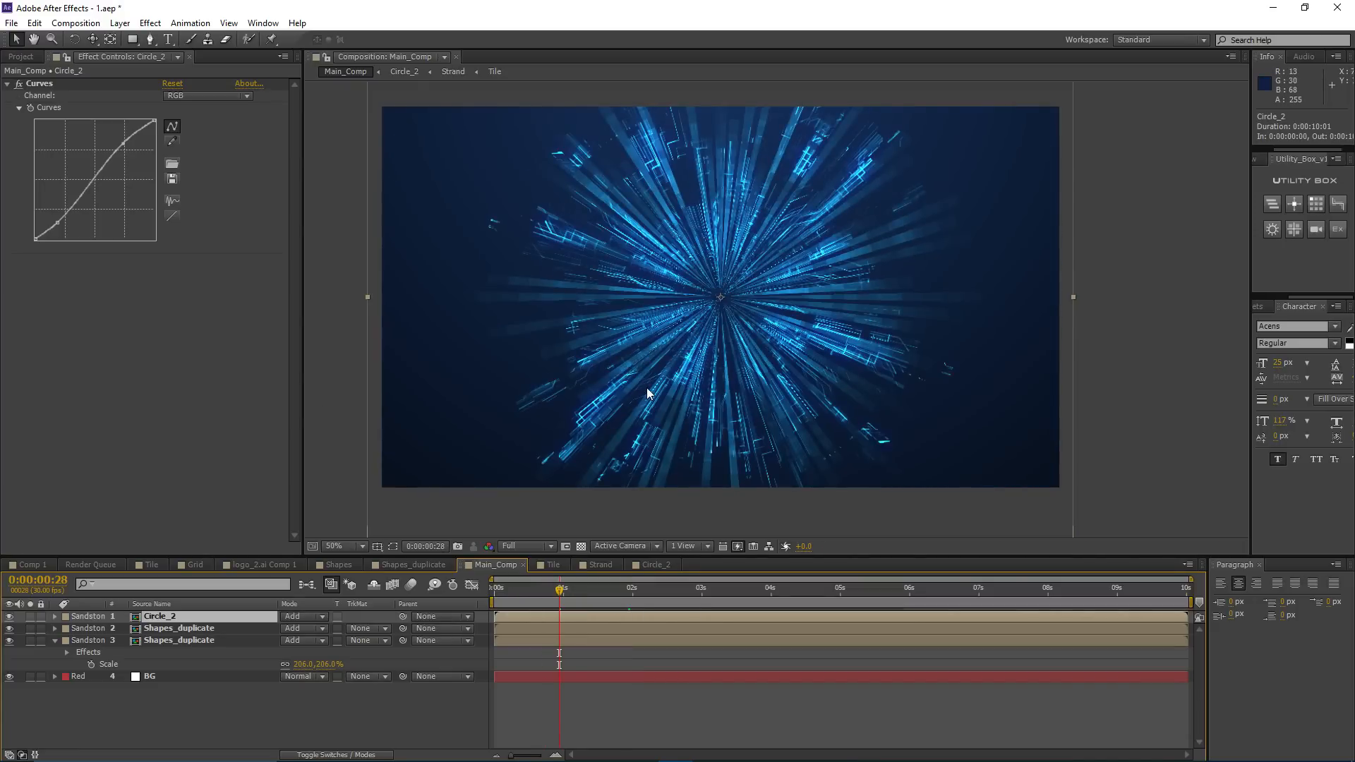
# Step: Duplicate the Circle_2 layer and solo the upper copy
pyautogui.press('.')
pyautogui.hotkey('ctrl', 'd')
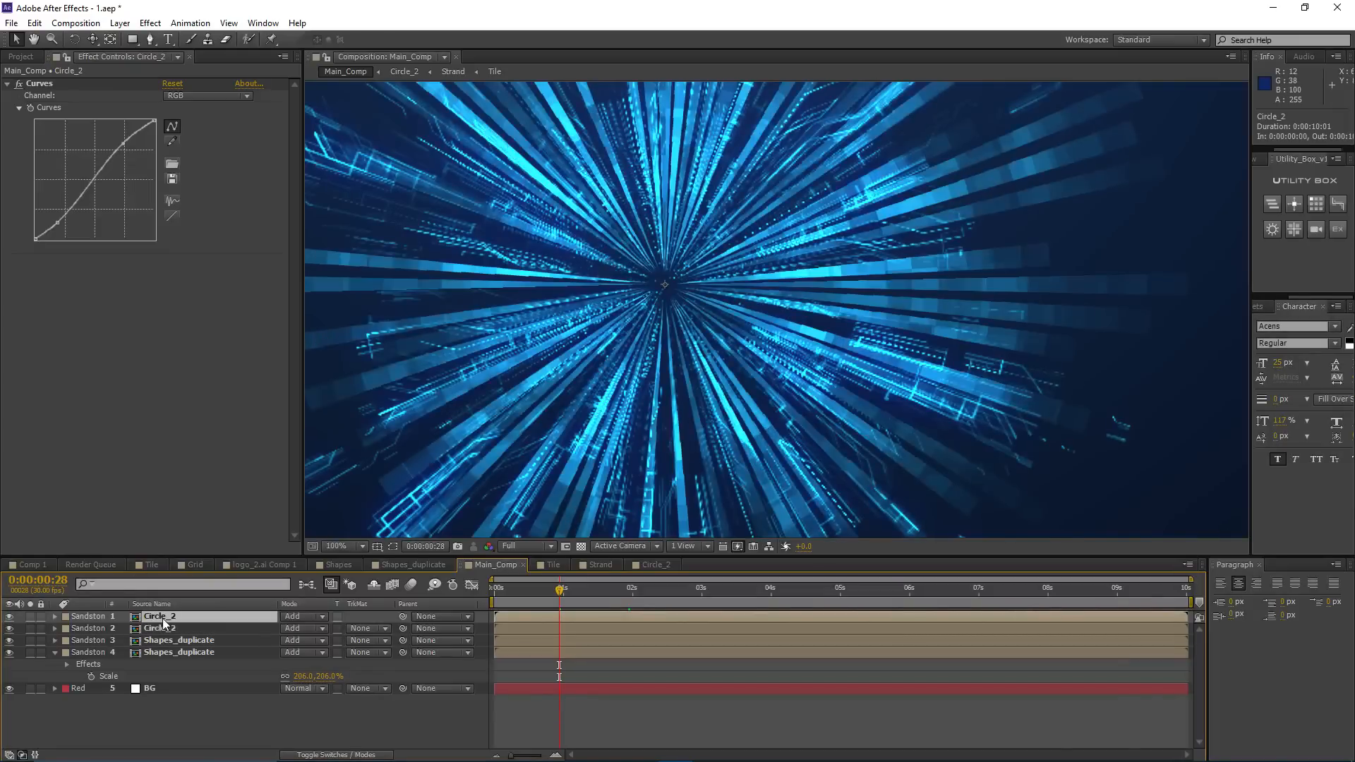
pyautogui.click(29, 617)
pyautogui.press(',')
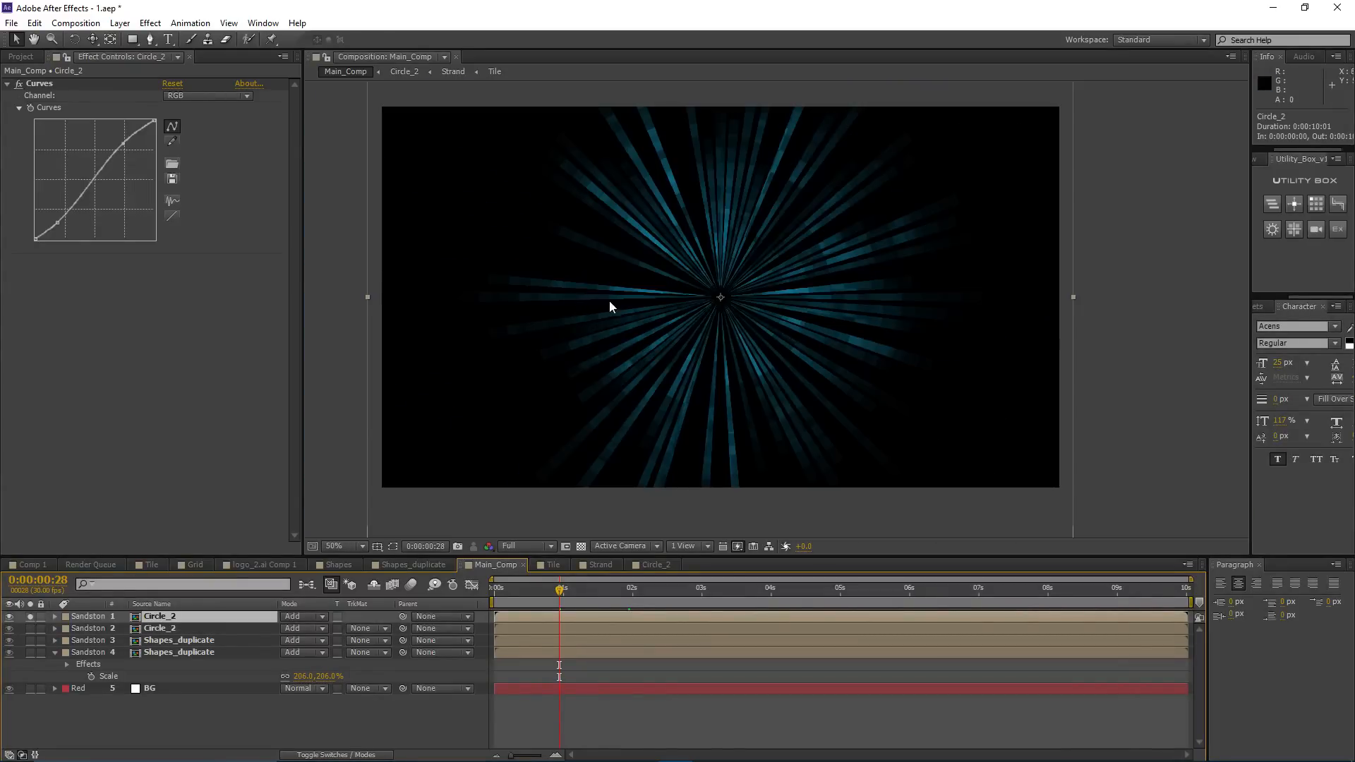
# Step: Bend the Alpha curve of the upper Circle_2 into a steep S so only the most opaque strand segments remain
pyautogui.click(185, 96)
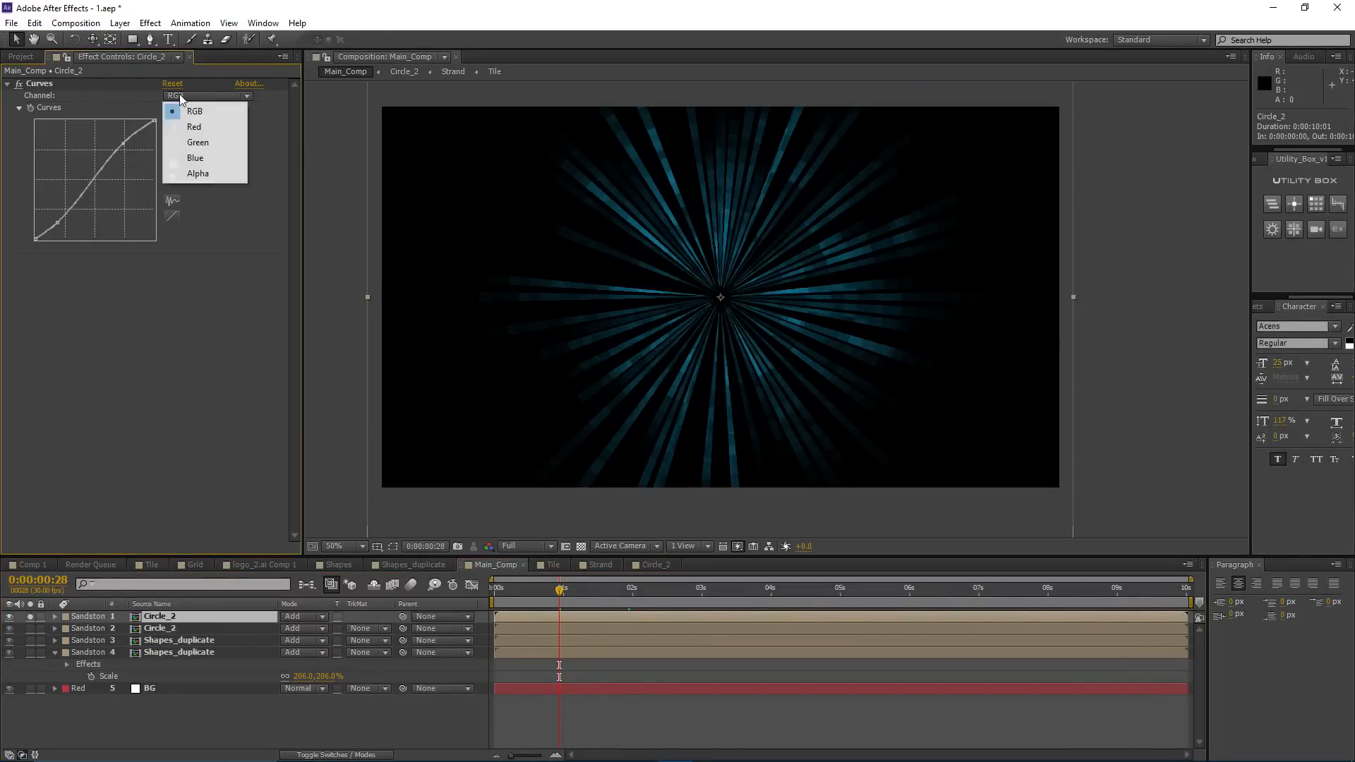
pyautogui.click(202, 175)
pyautogui.moveTo(58, 221); pyautogui.dragTo(78, 229)
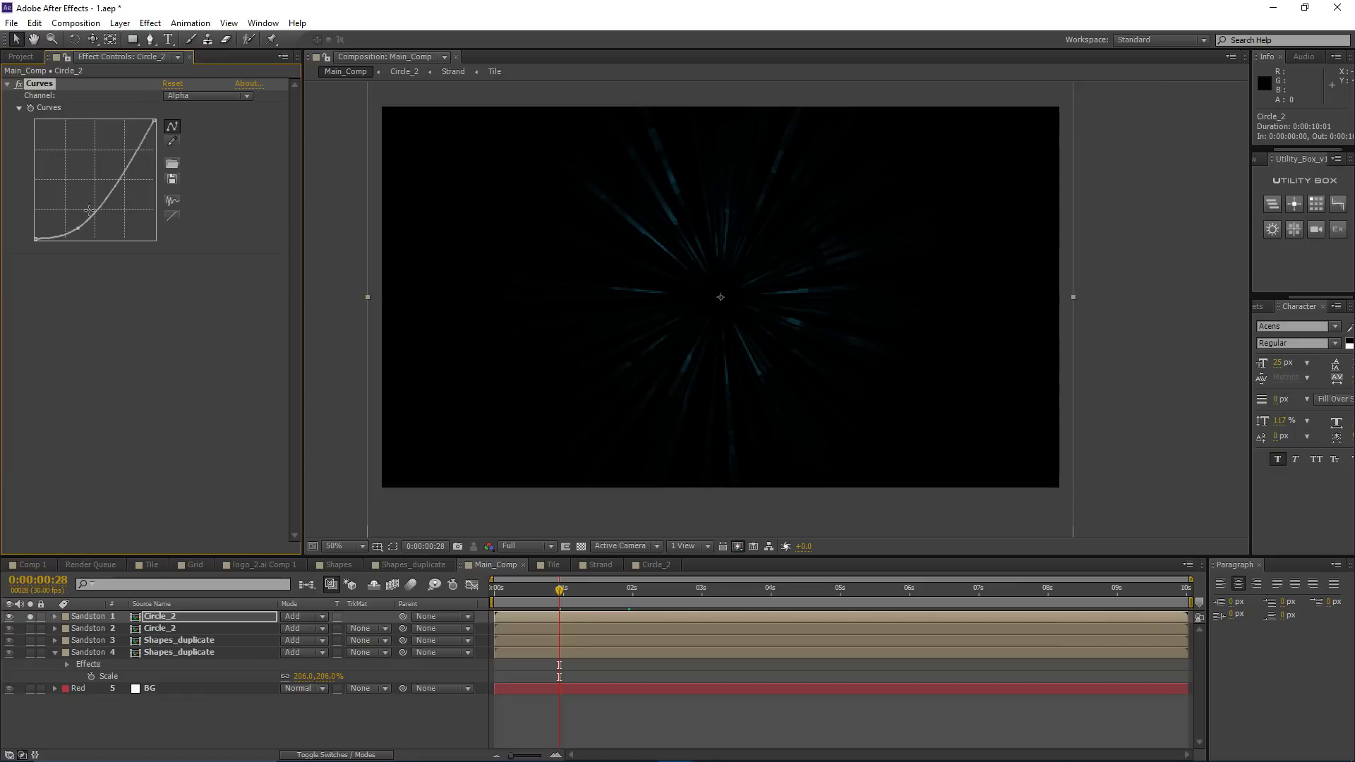
pyautogui.moveTo(125, 159); pyautogui.dragTo(120, 136)
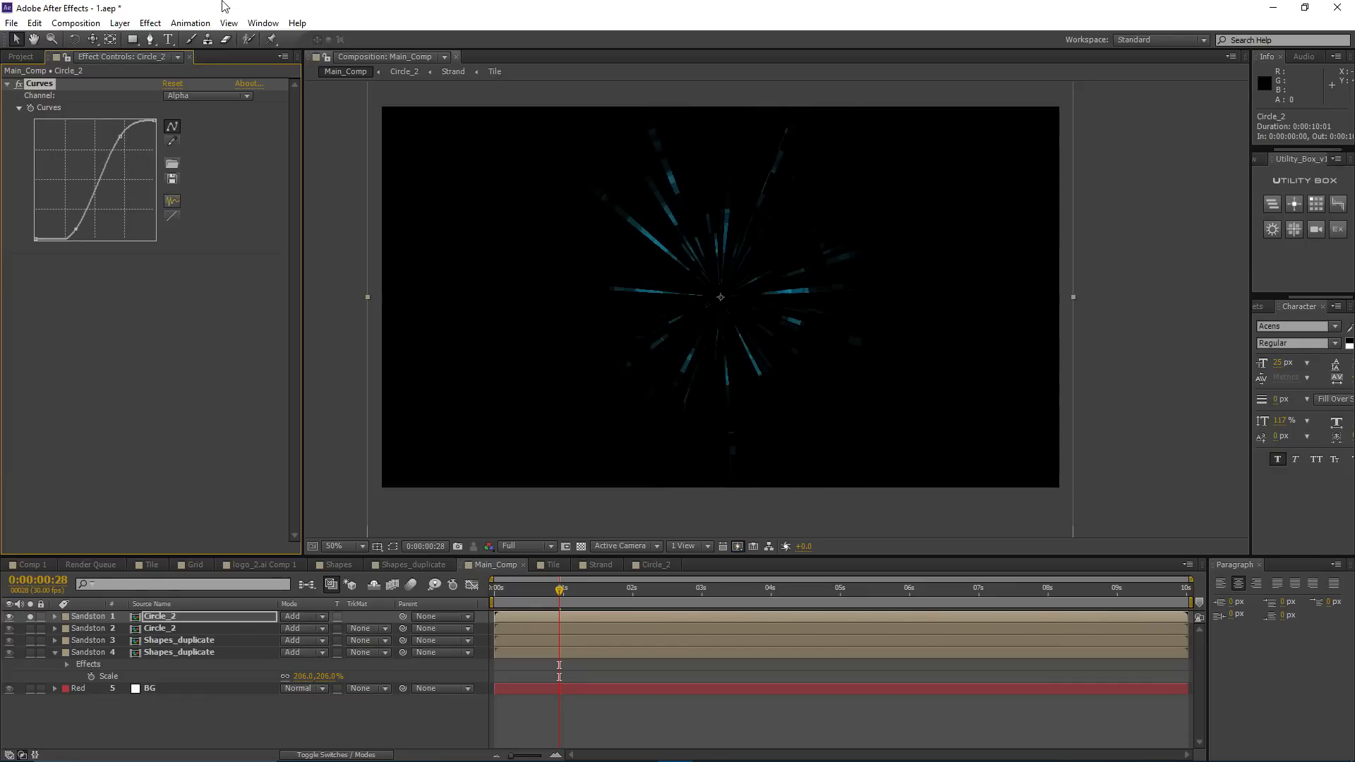
# Step: Add a Glow effect to the upper Circle_2, raise its Glow Threshold and duplicate the effect
pyautogui.click(150, 24)
pyautogui.moveTo(170, 356)
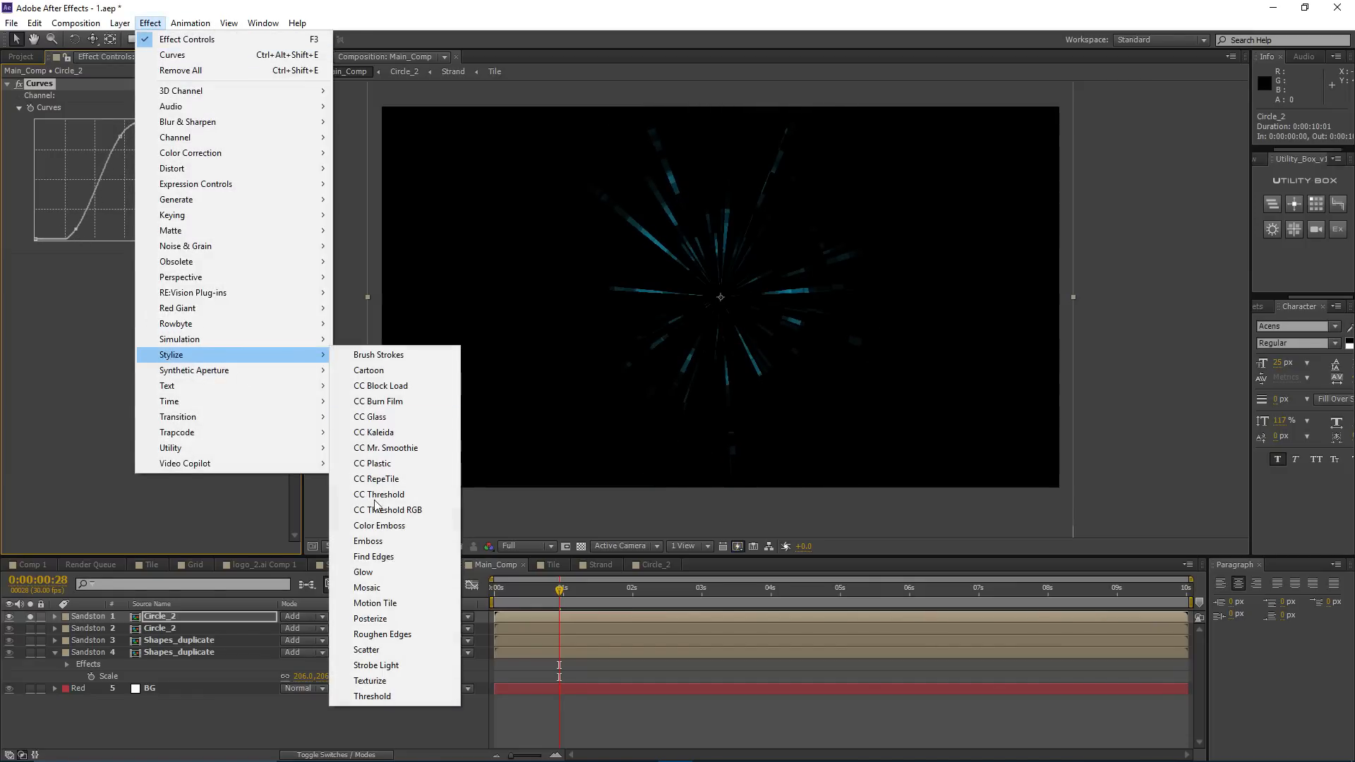
pyautogui.click(363, 572)
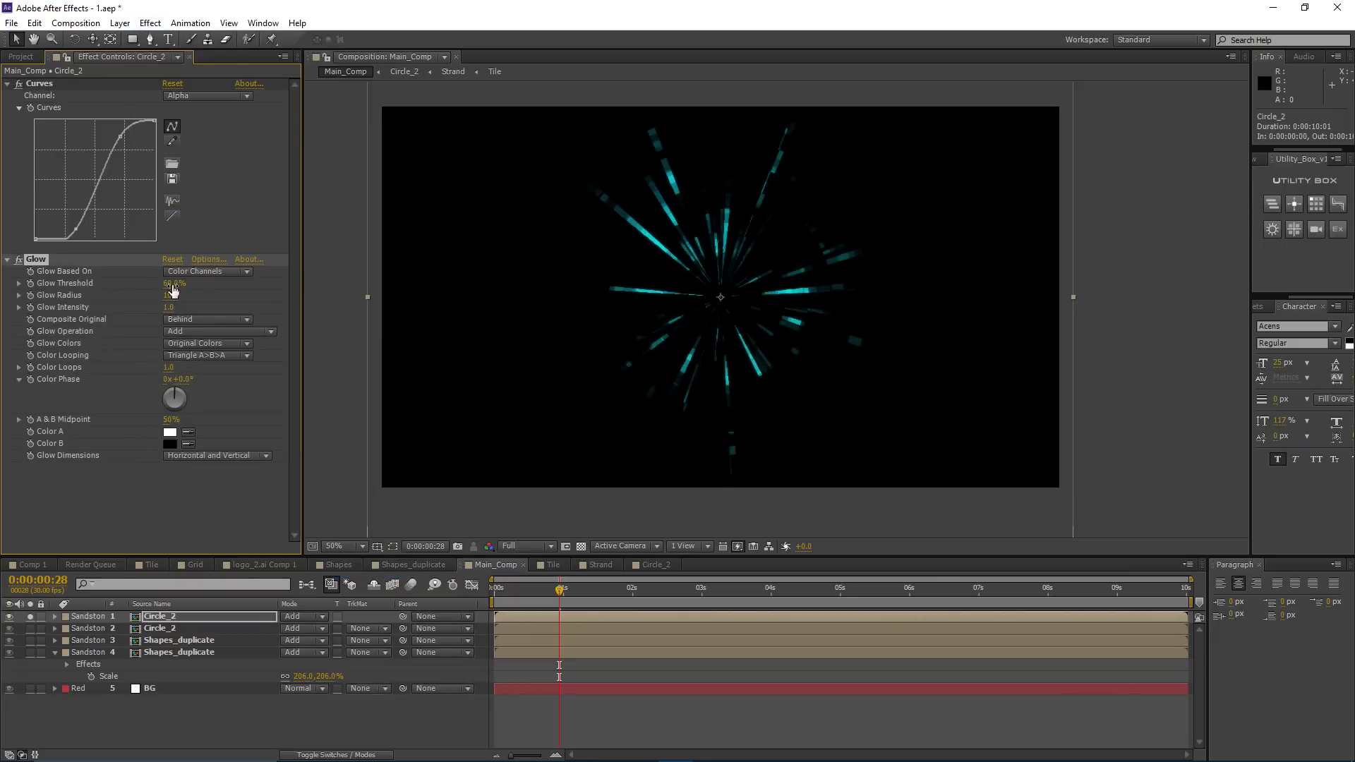
pyautogui.moveTo(173, 290)
pyautogui.mouseDown()
pyautogui.moveTo(213, 290)
pyautogui.moveTo(178, 283)
pyautogui.mouseUp()
pyautogui.hotkey('ctrl', 'd')
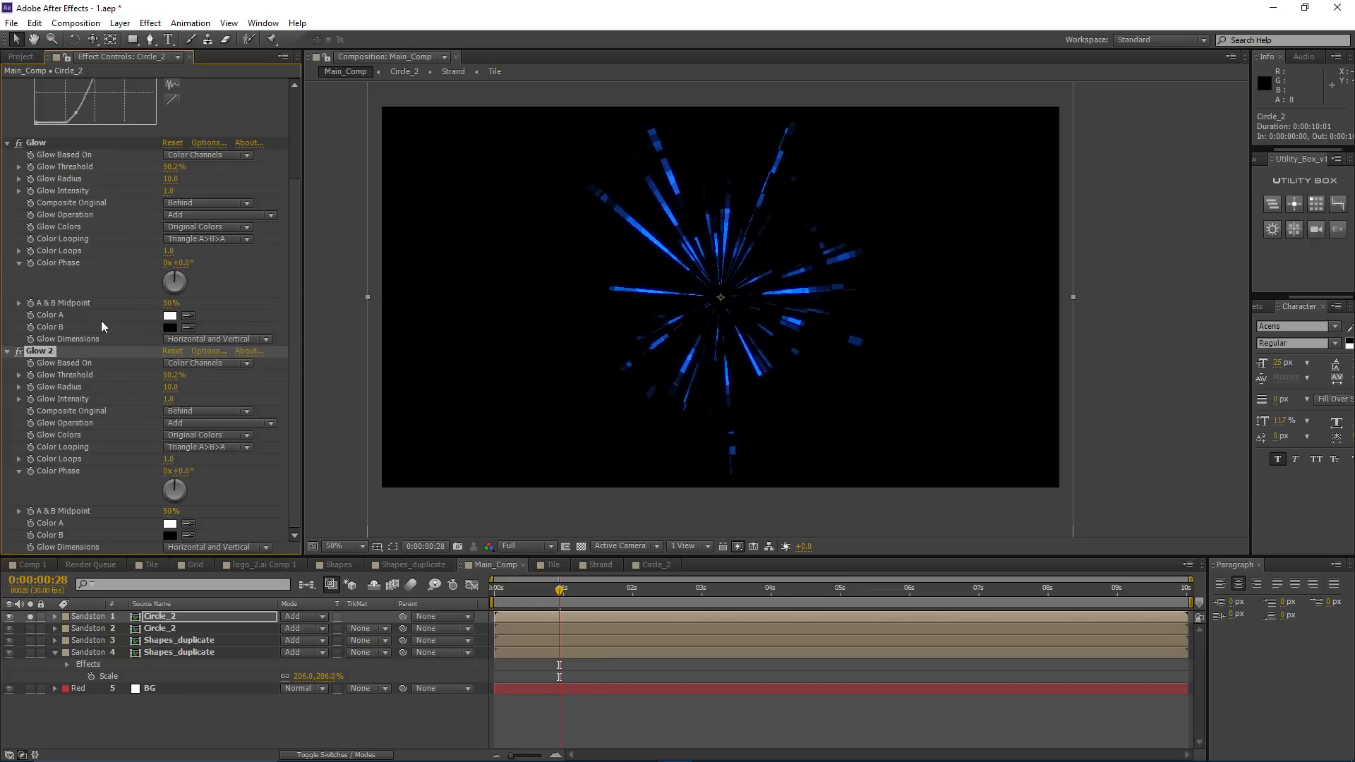
# Step: Set the first Glow's radius to 28, and Glow 2's radius to 49 and threshold to 76.9% on the upper Circle_2
pyautogui.moveTo(177, 386); pyautogui.dragTo(201, 392)
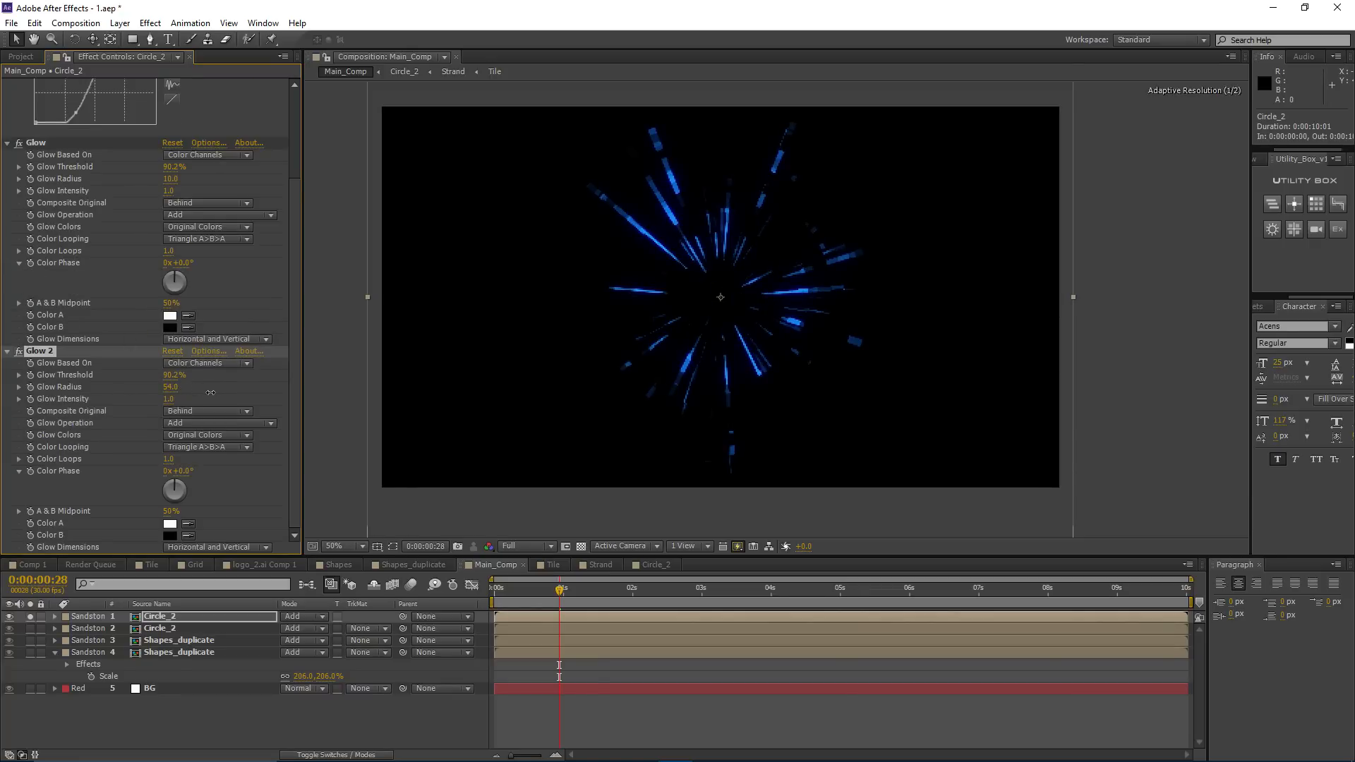
pyautogui.moveTo(171, 187); pyautogui.dragTo(185, 186)
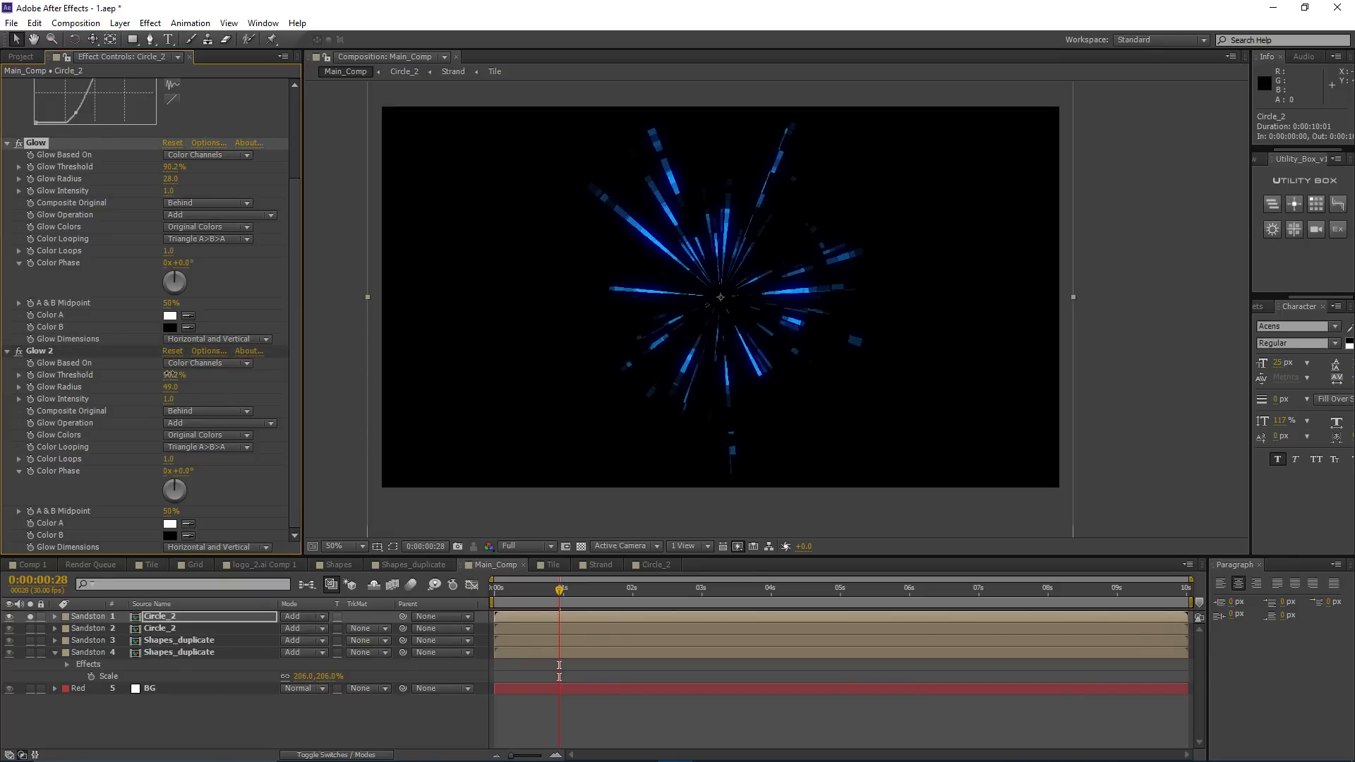
pyautogui.moveTo(170, 375); pyautogui.dragTo(148, 378)
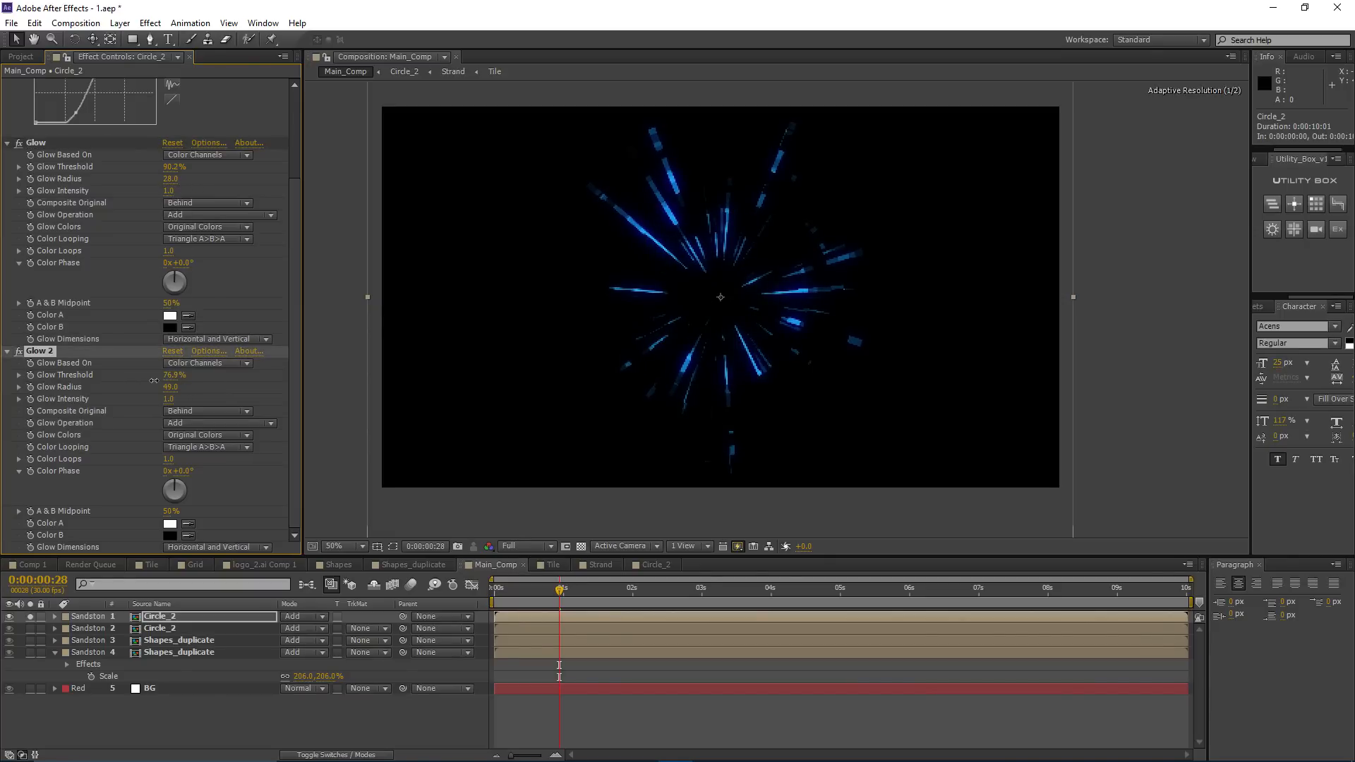
pyautogui.scroll(2, 605, 362)
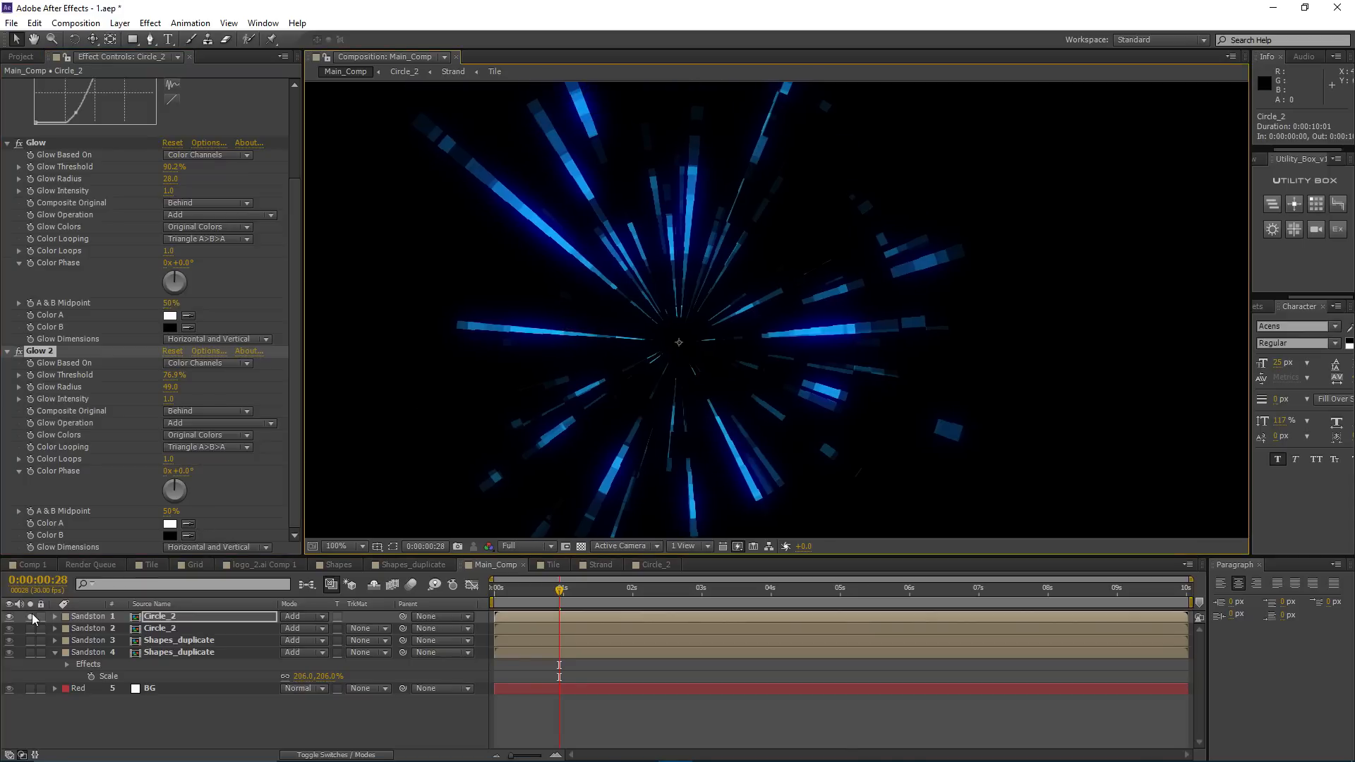
# Step: Unsolo the upper Circle_2 and inspect the full composite at 0:00:01:07
pyautogui.click(32, 616)
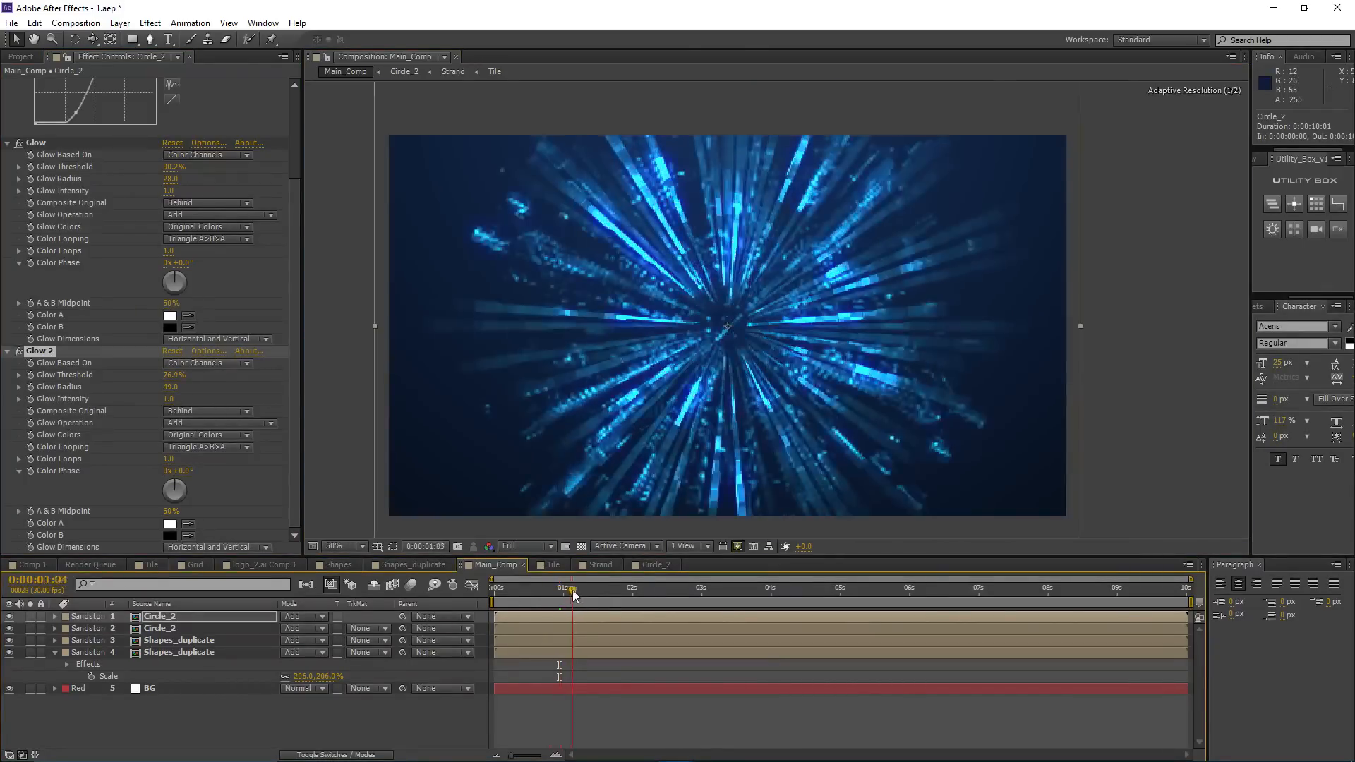
pyautogui.scroll(1, 653, 346)
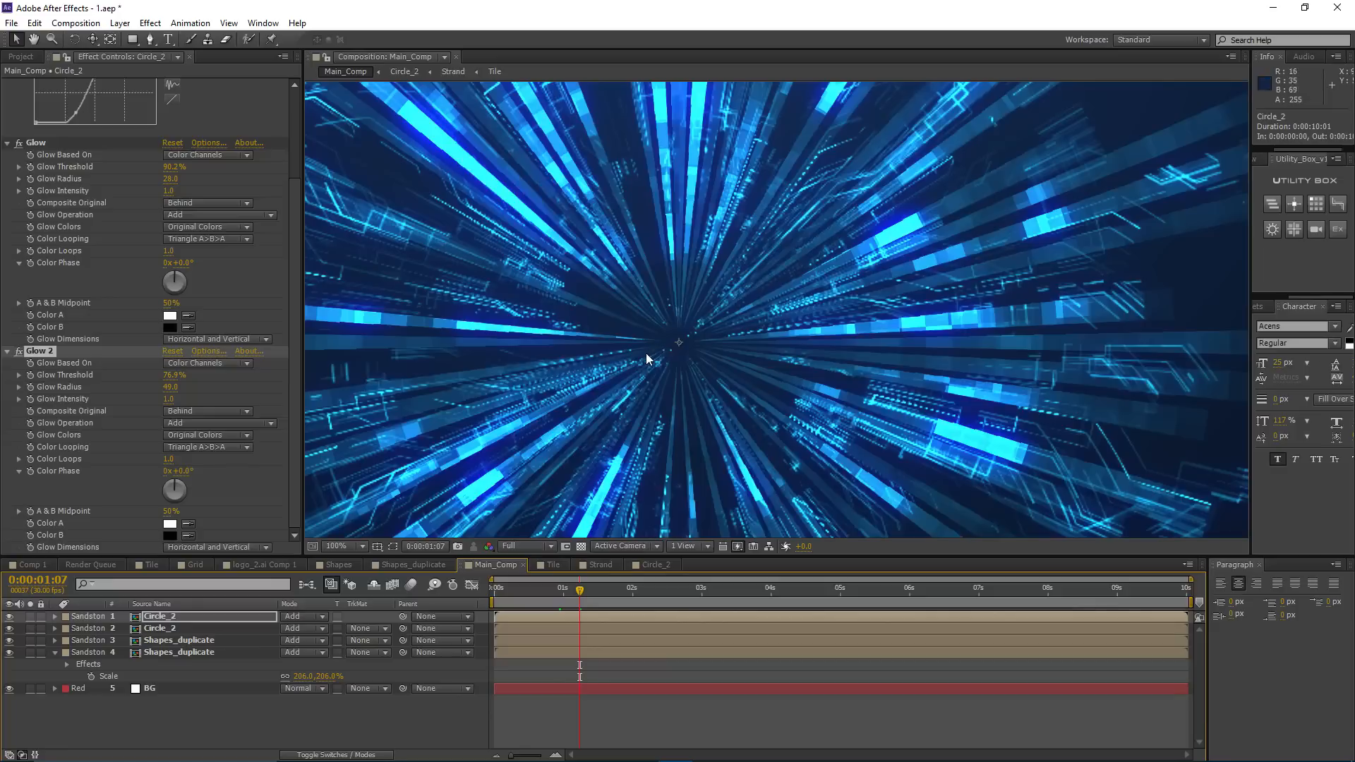
pyautogui.moveTo(642, 357); pyautogui.dragTo(614, 326)
pyautogui.scroll(-1, 613, 325)
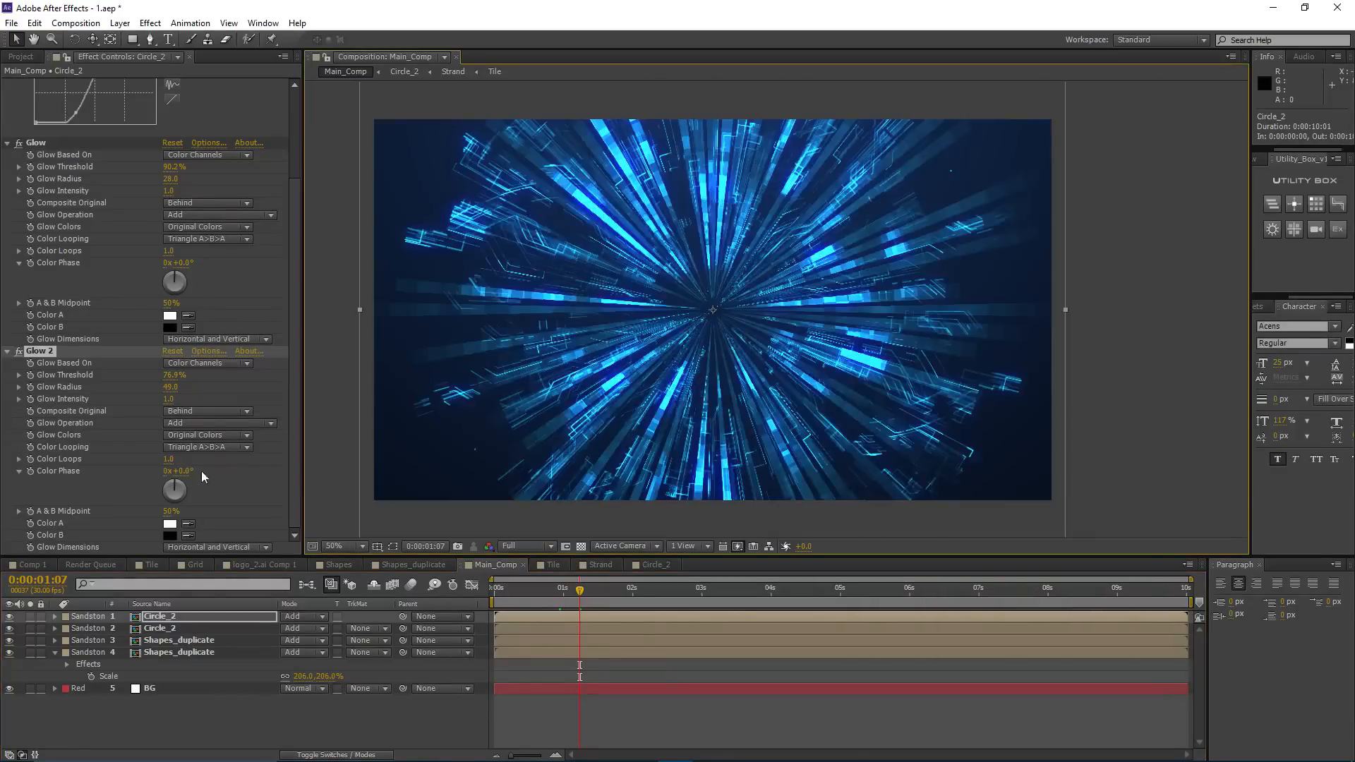
# Step: Look at the finished logo shot in Comp 1 for reference, then return to Main_Comp and select the upper Circle_2
pyautogui.click(166, 627)
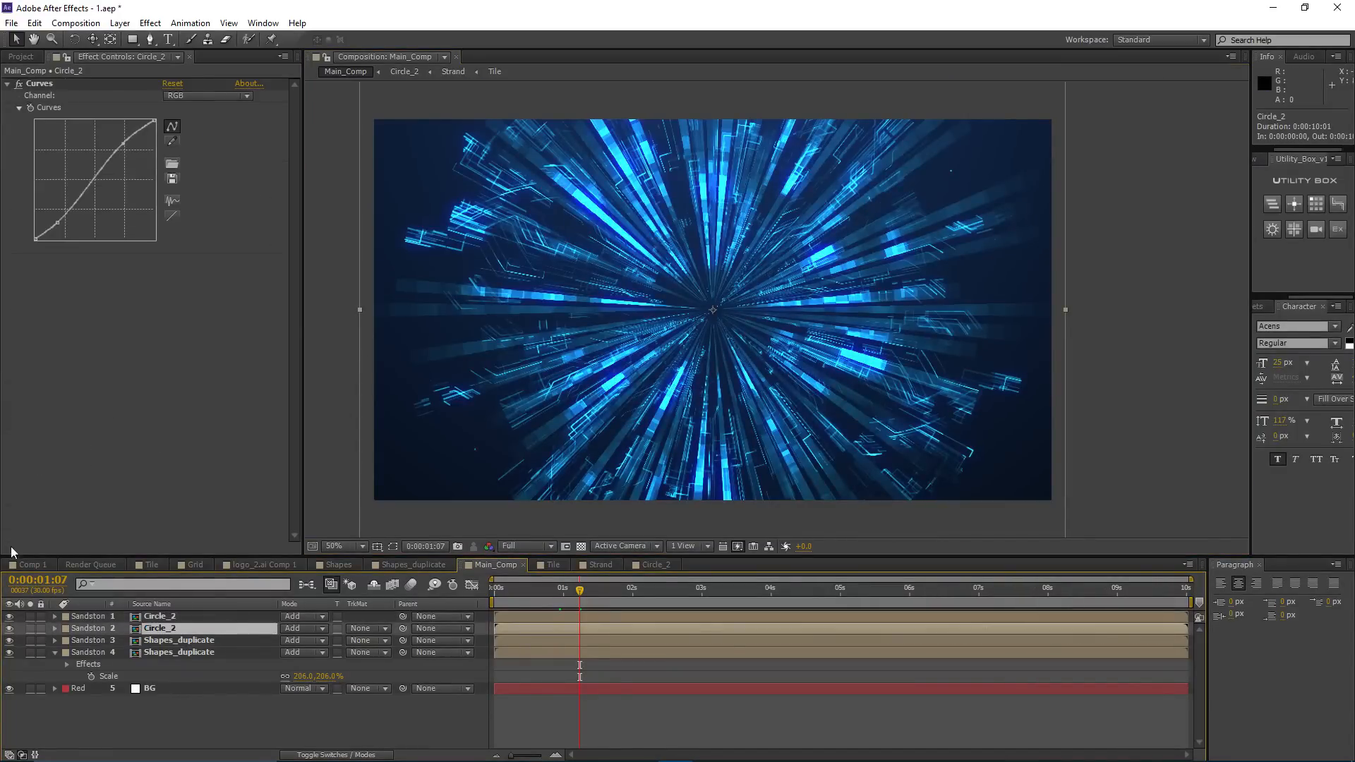
pyautogui.click(32, 565)
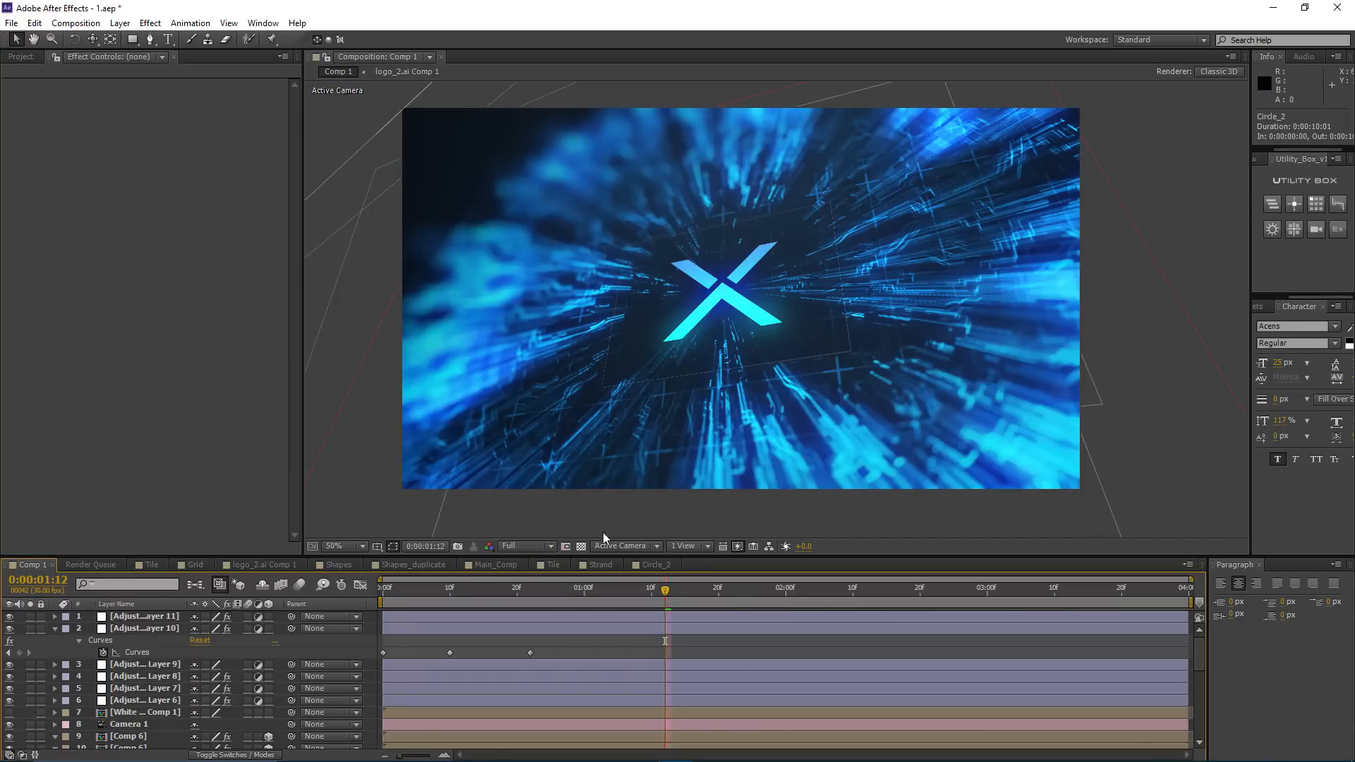
pyautogui.click(588, 565)
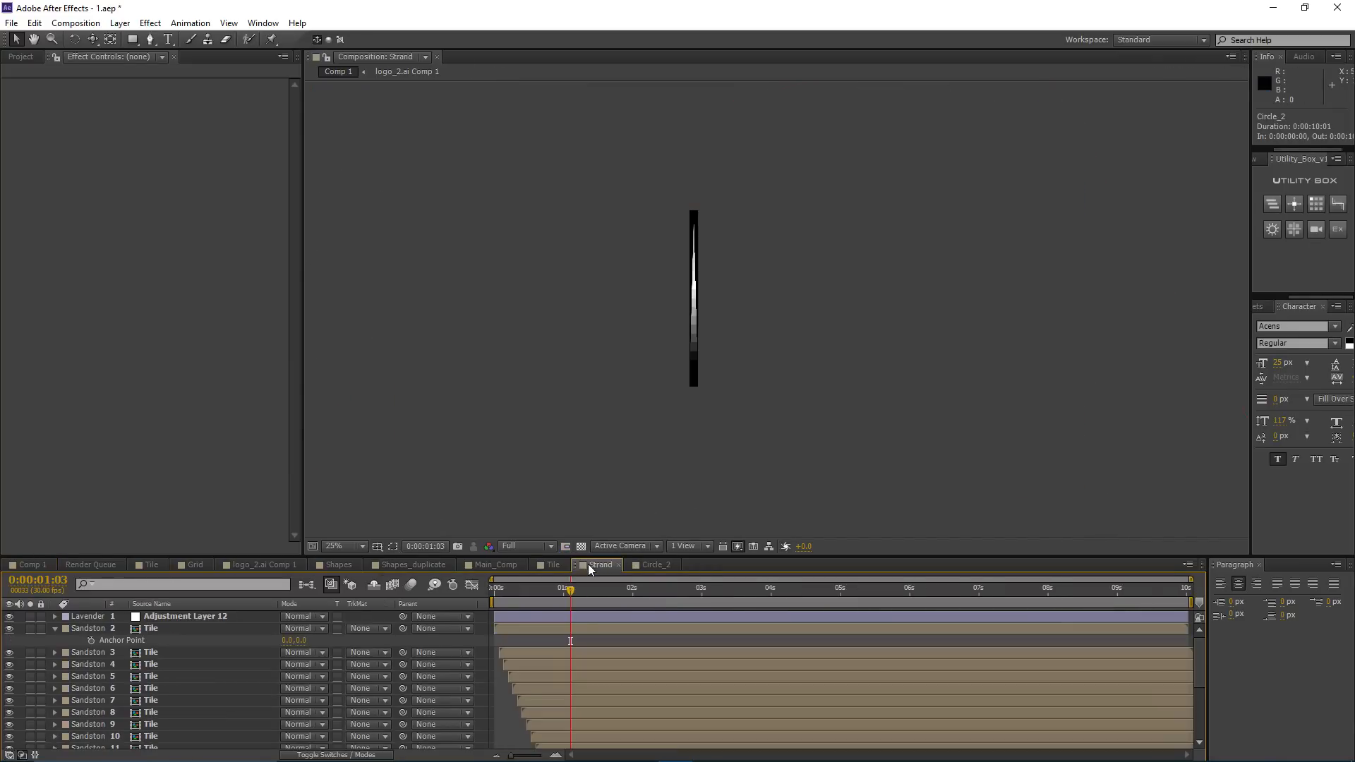
pyautogui.click(497, 565)
pyautogui.click(153, 618)
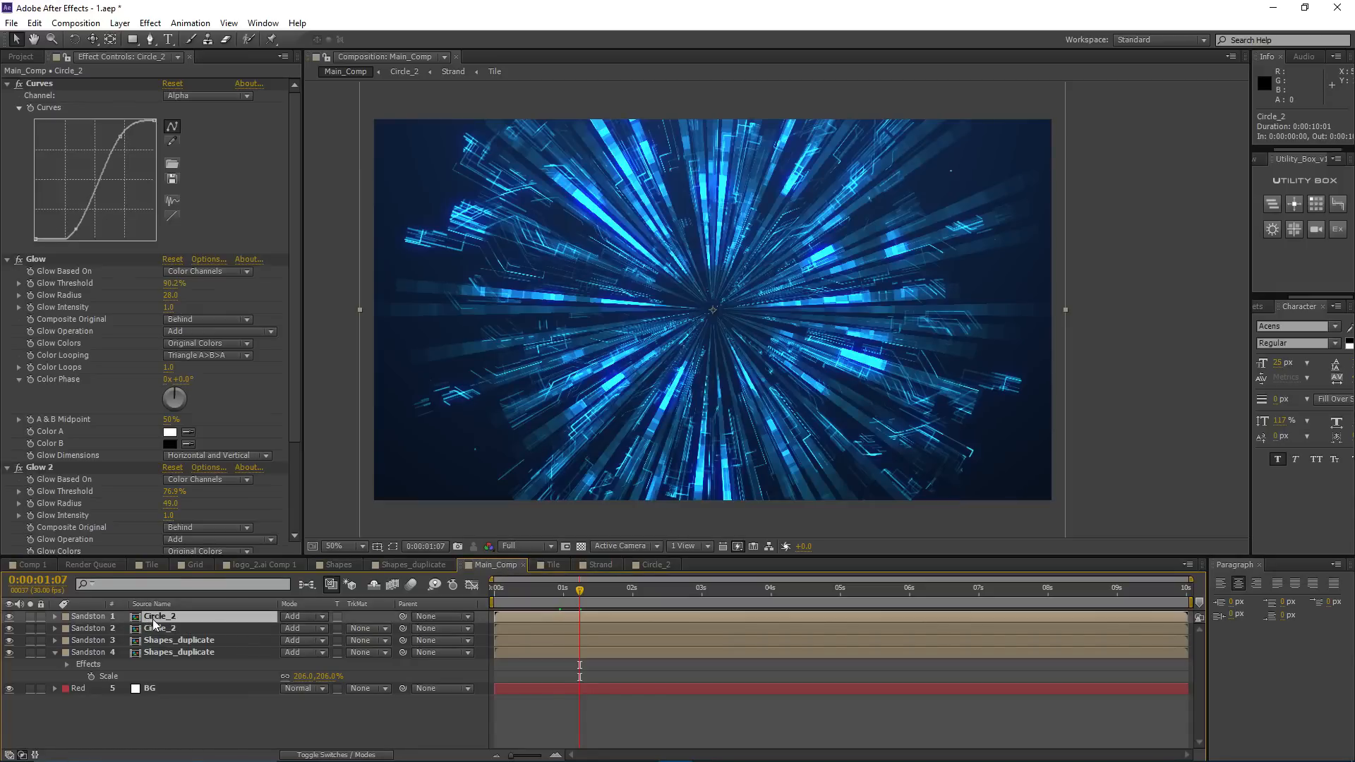
# Step: Duplicate the lower Circle_2 layer and leave only the new middle copy soloed
pyautogui.click(190, 630)
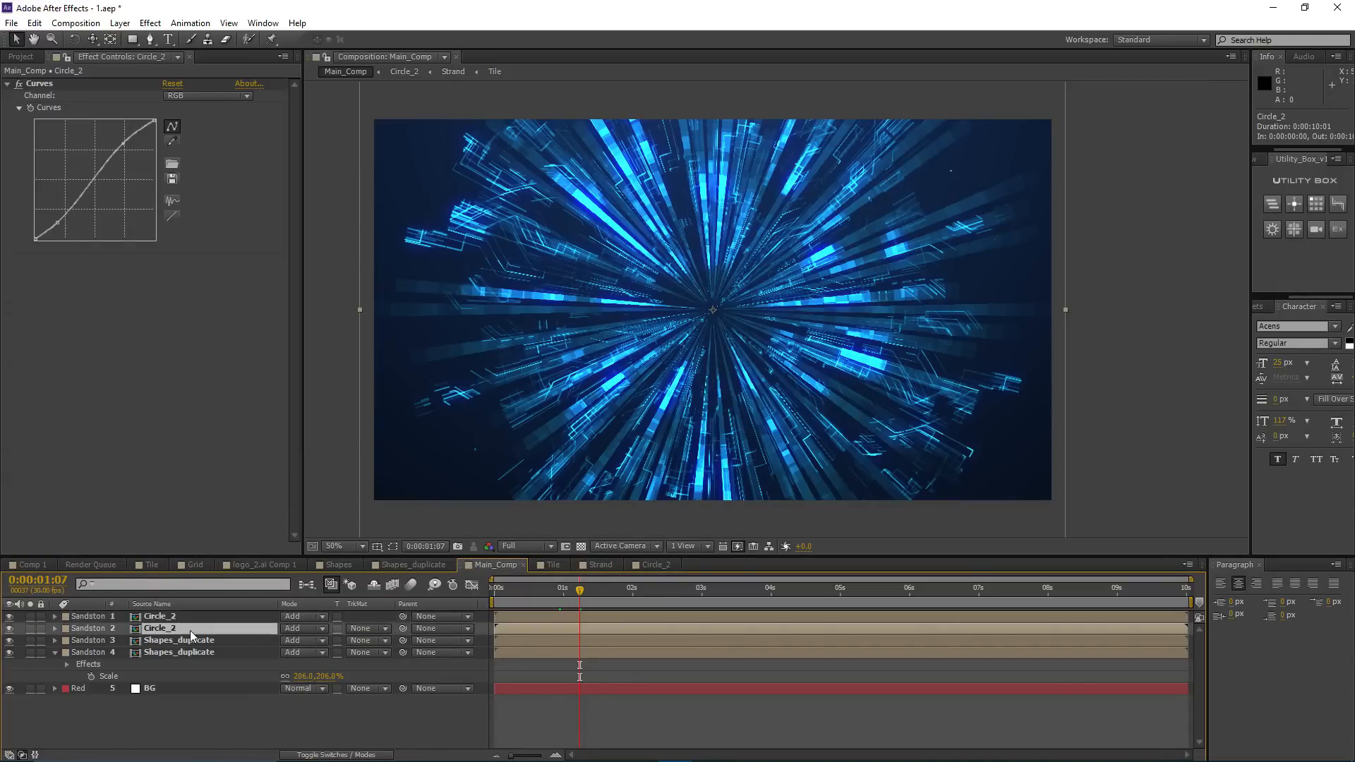
pyautogui.click(29, 629)
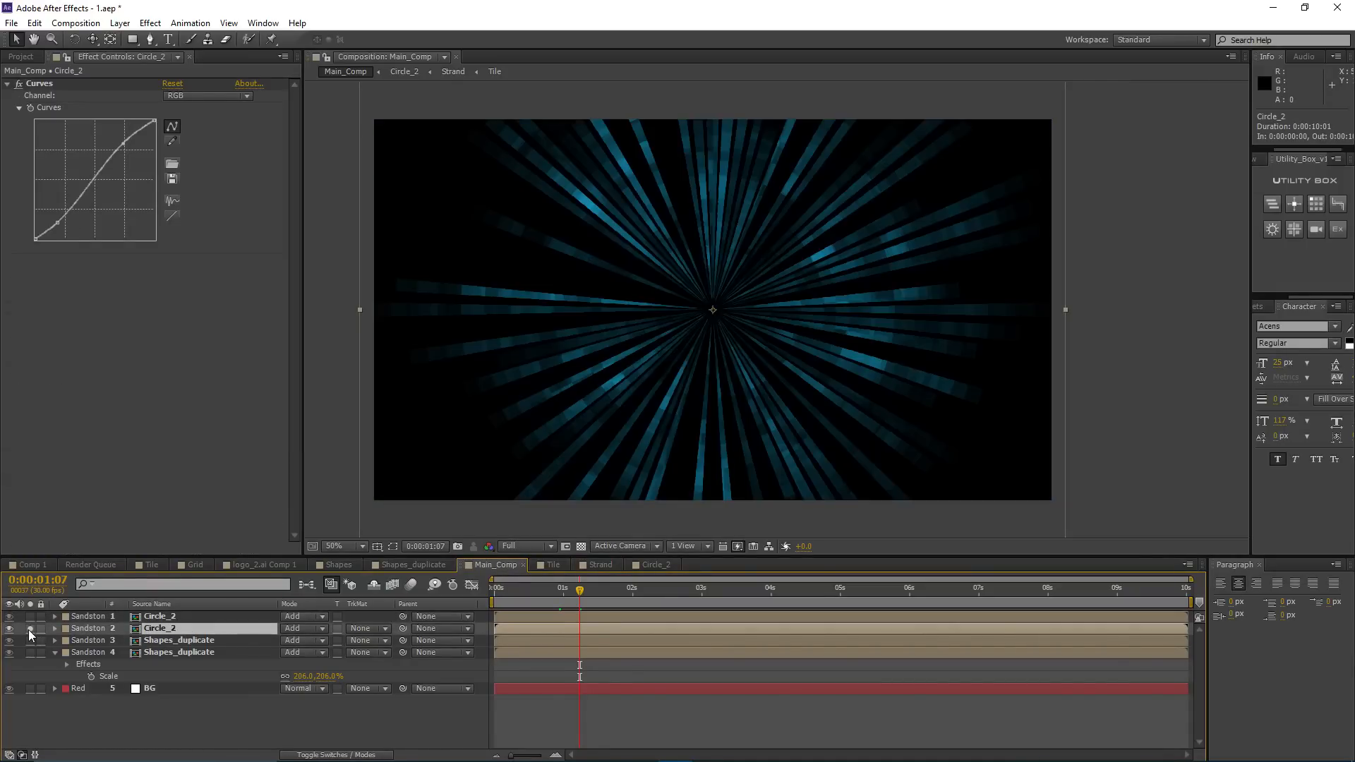
pyautogui.hotkey('ctrl', 'd')
pyautogui.click(30, 640)
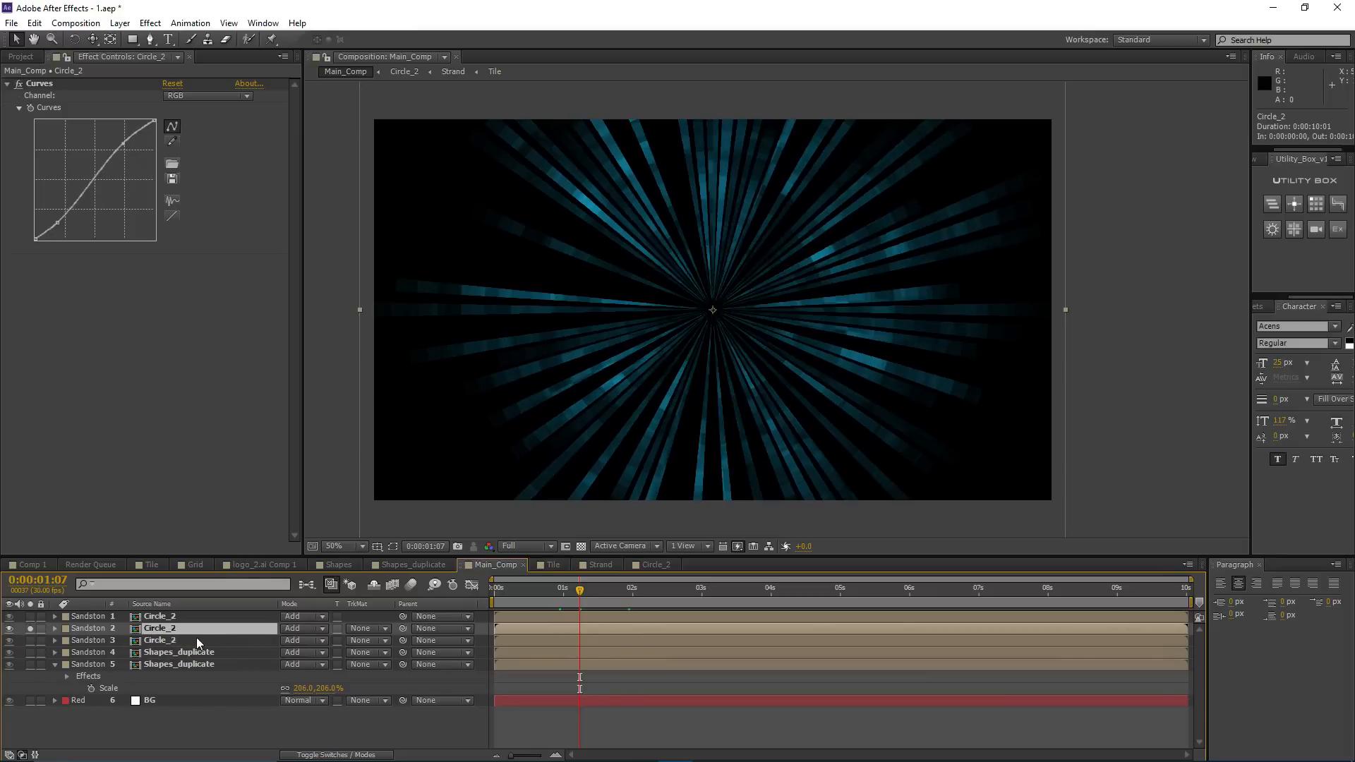
# Step: Apply Find Edges to the middle Circle_2 and invert it so only the outlines of the strand segments show
pyautogui.click(150, 23)
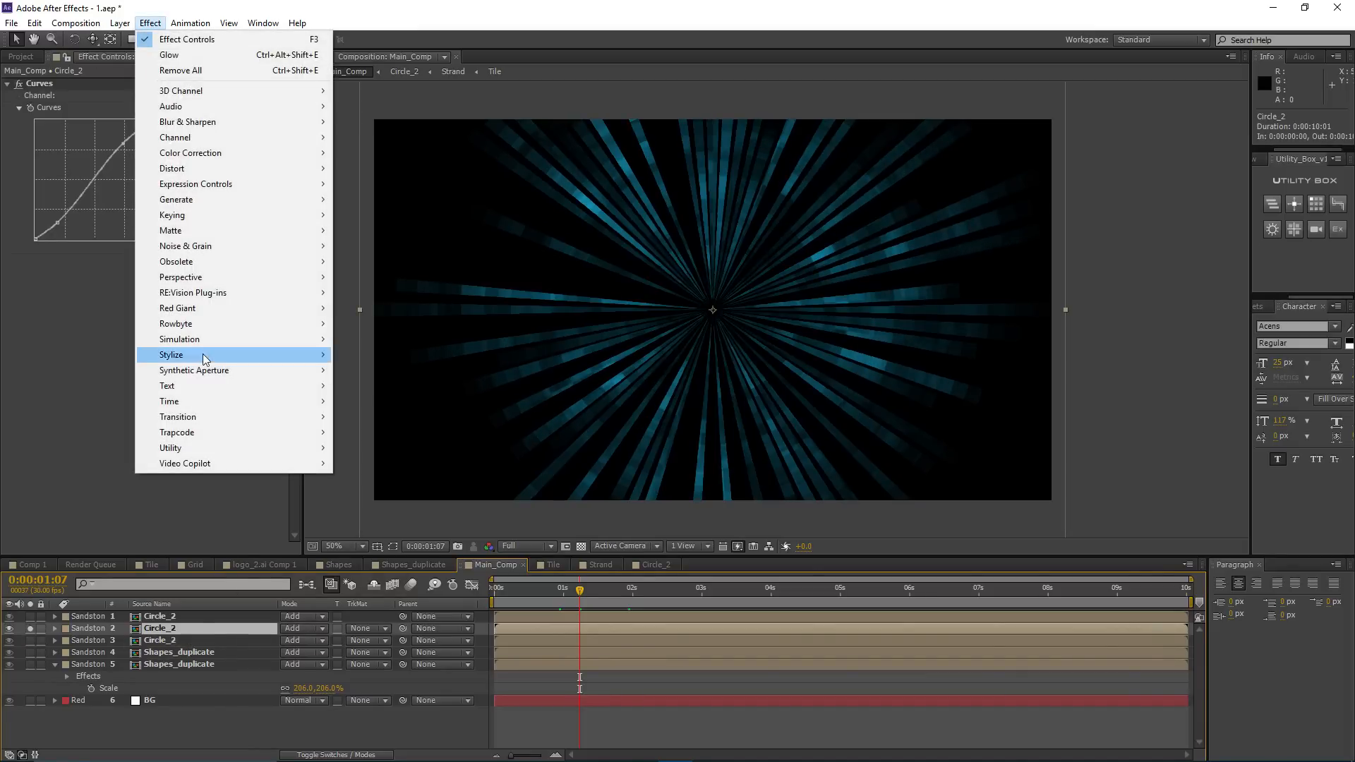
pyautogui.moveTo(211, 354)
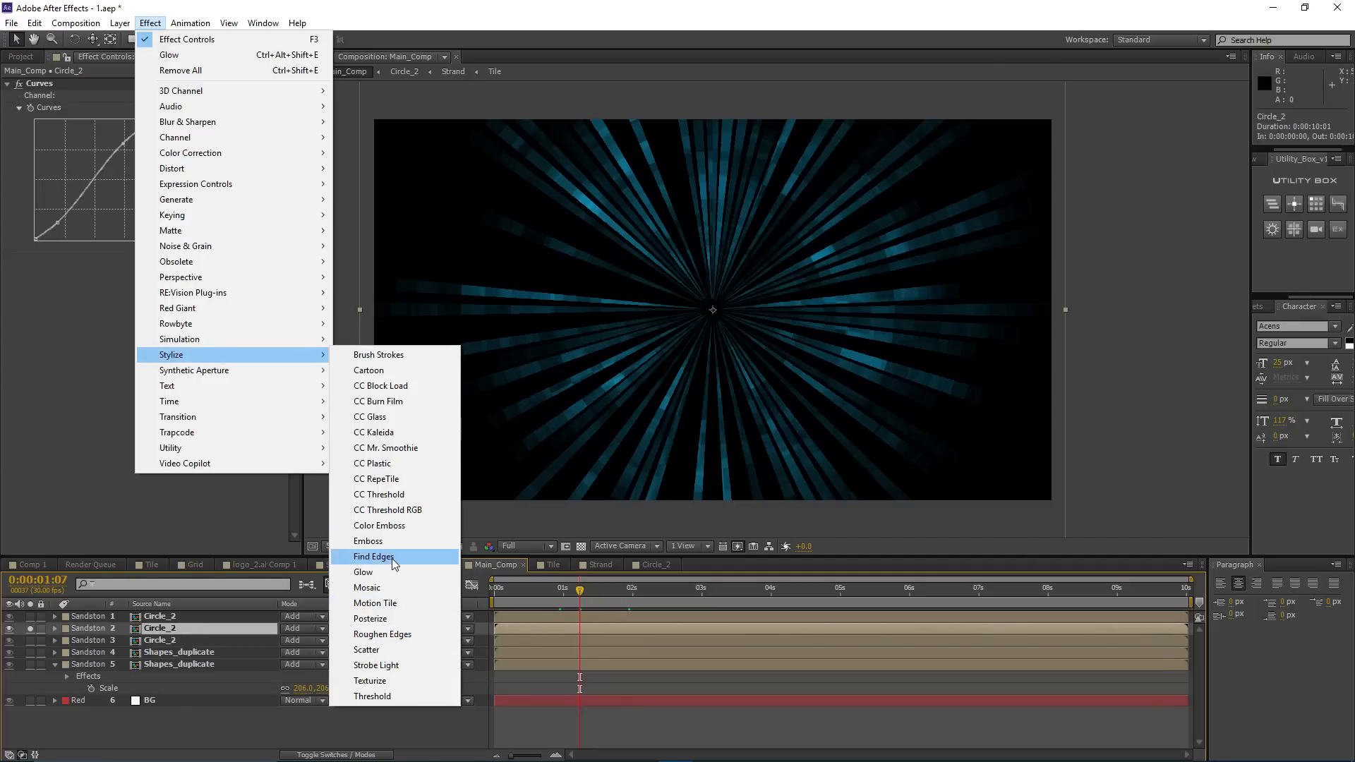
pyautogui.click(375, 557)
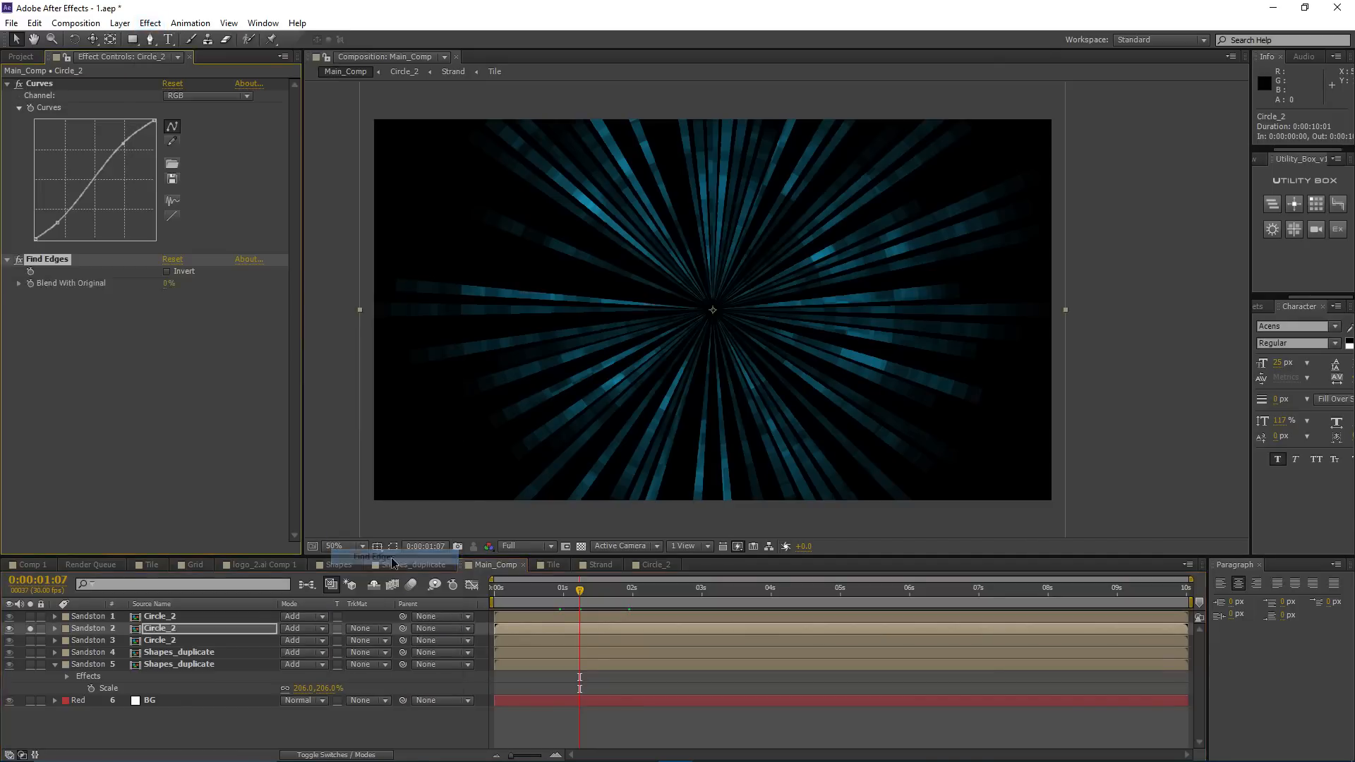
pyautogui.click(167, 273)
pyautogui.scroll(2, 629, 334)
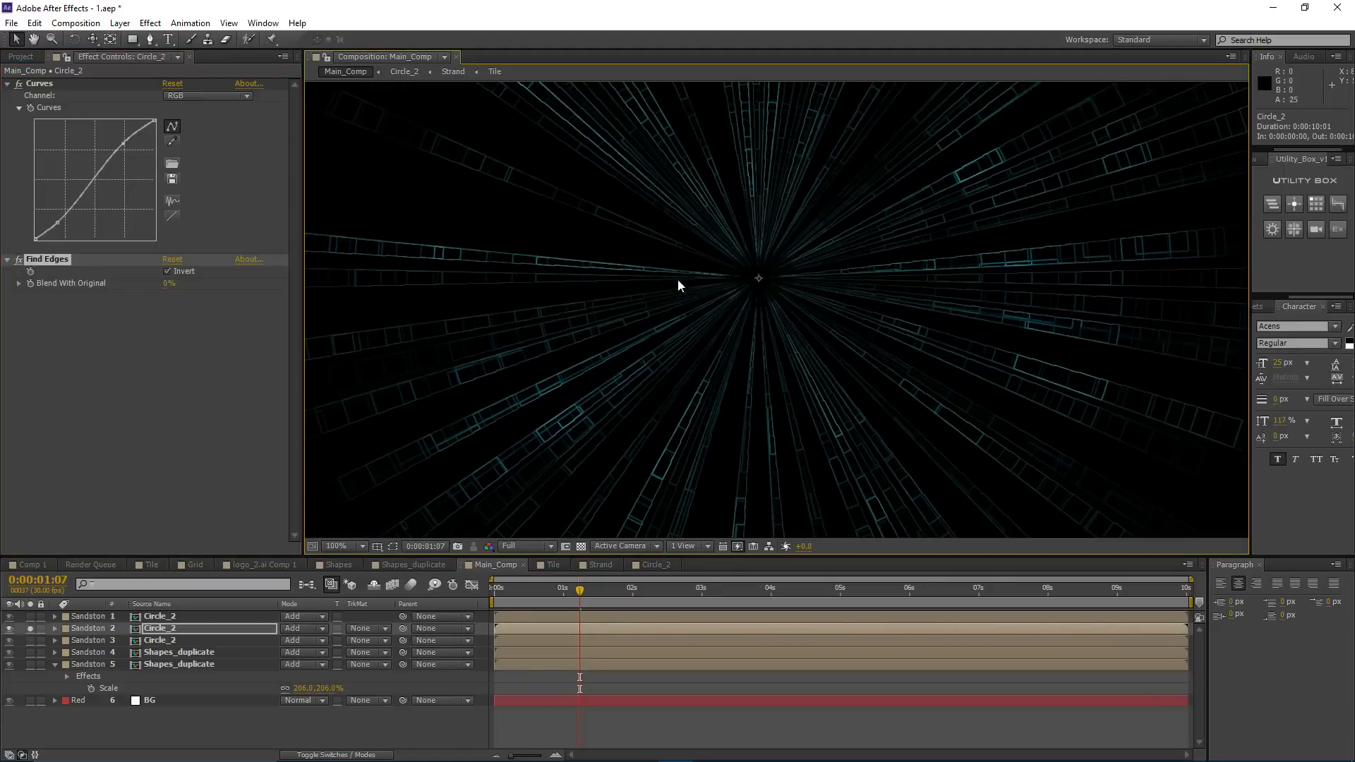
pyautogui.scroll(-2, 650, 235)
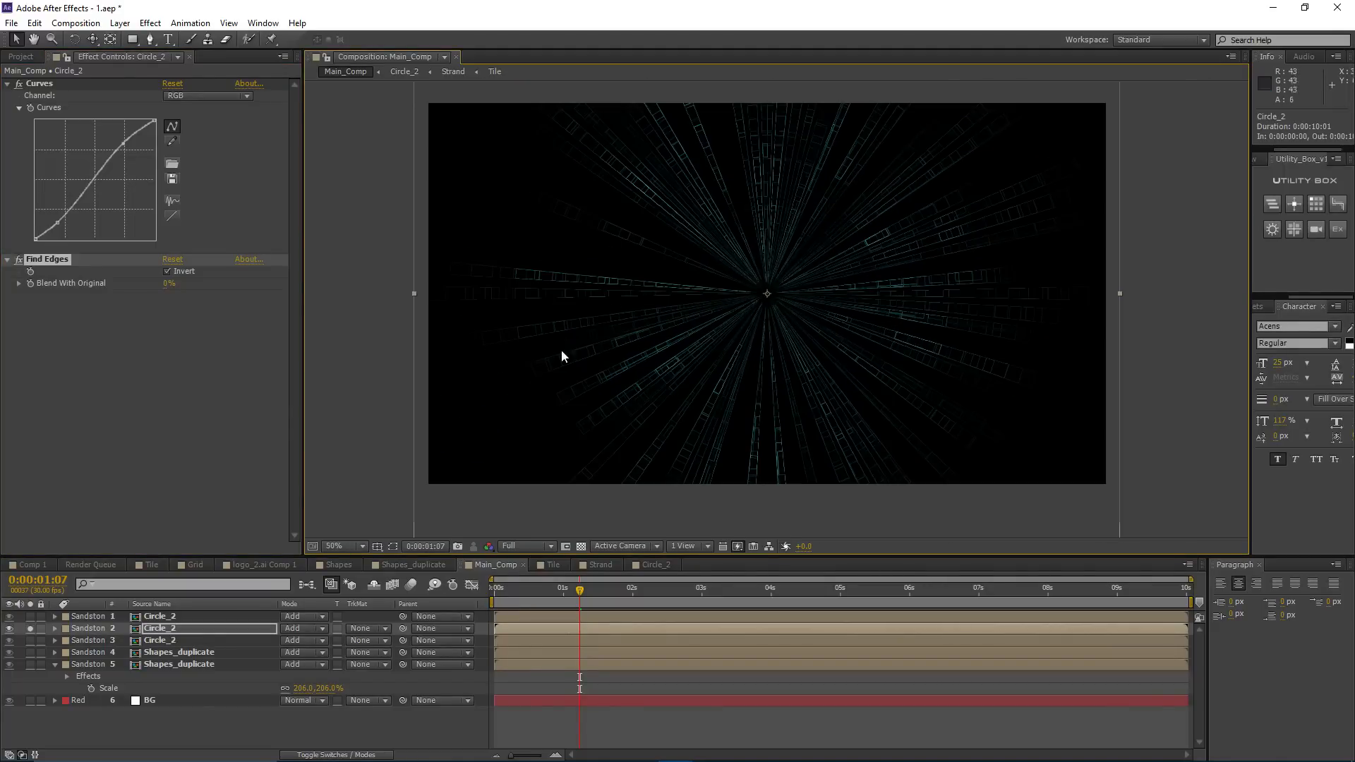
pyautogui.scroll(2, 608, 290)
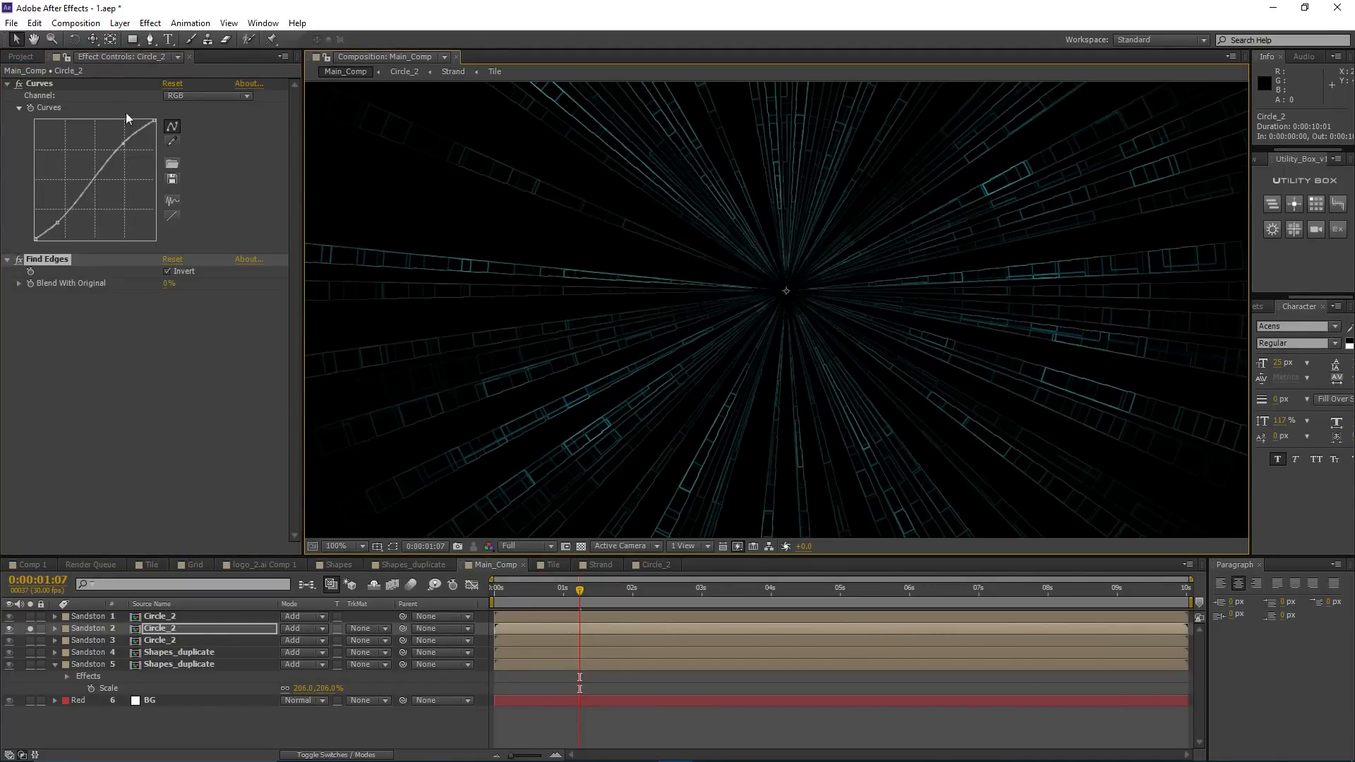
# Step: Add a second Curves effect after Find Edges and bend its Alpha curve into an S to drop the faint outlines
pyautogui.click(151, 23)
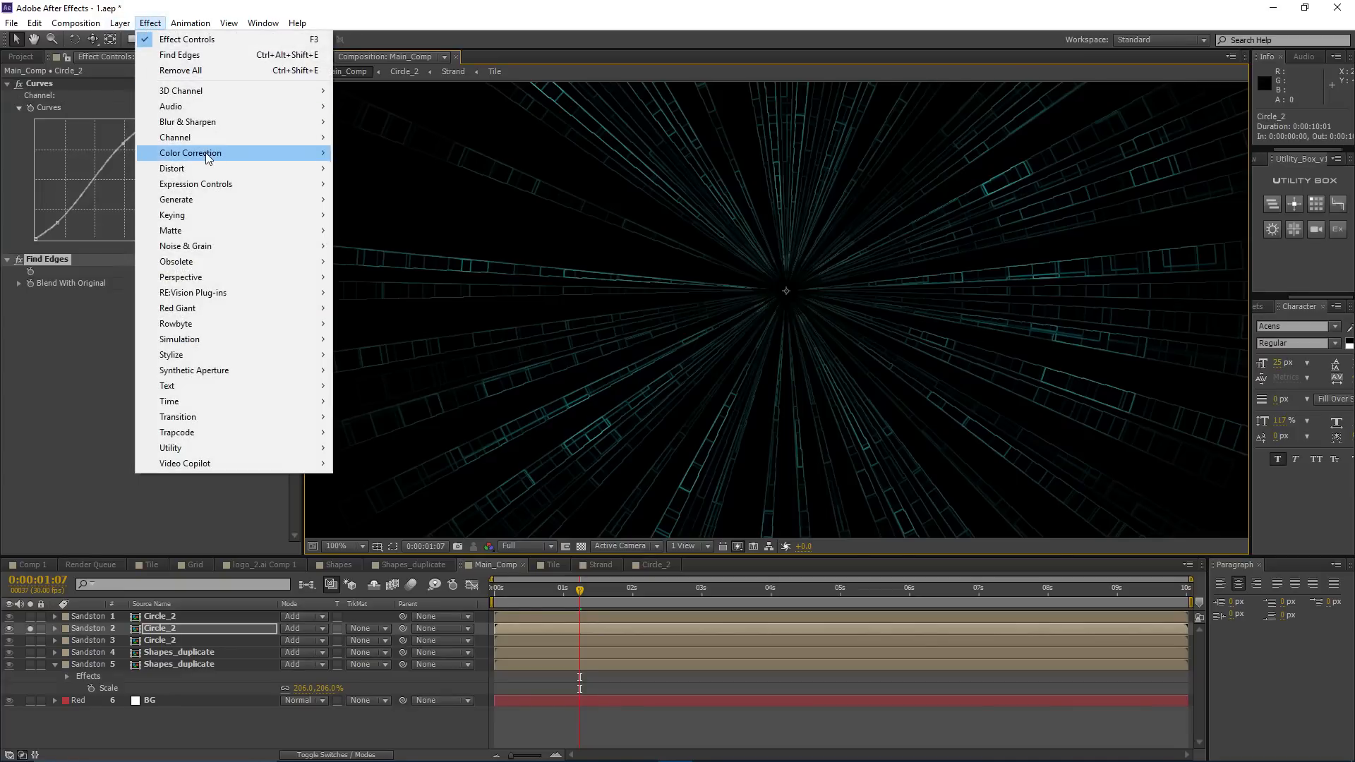
pyautogui.moveTo(233, 152)
pyautogui.click(401, 430)
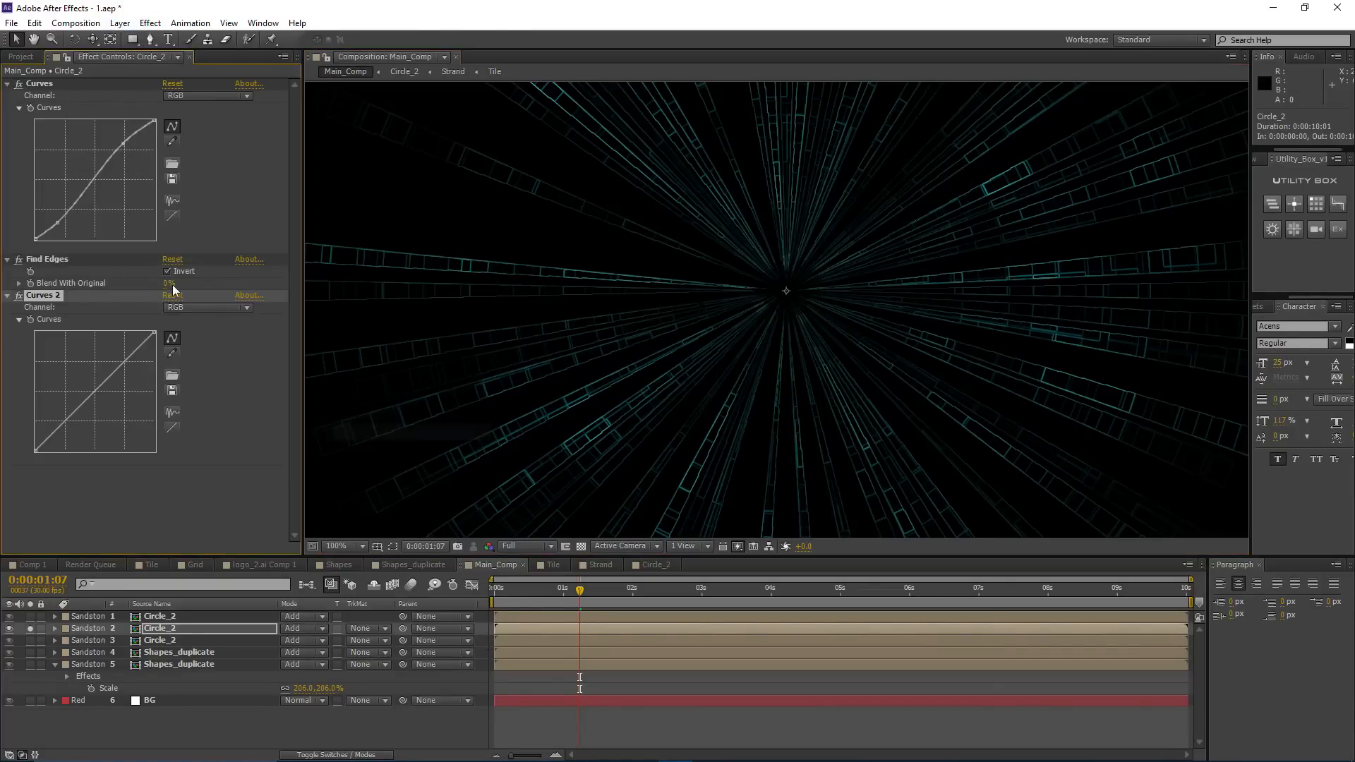
pyautogui.moveTo(41, 434); pyautogui.dragTo(66, 450)
pyautogui.click(206, 307)
pyautogui.click(198, 385)
pyautogui.moveTo(106, 385); pyautogui.dragTo(117, 365)
pyautogui.moveTo(66, 449); pyautogui.dragTo(60, 444)
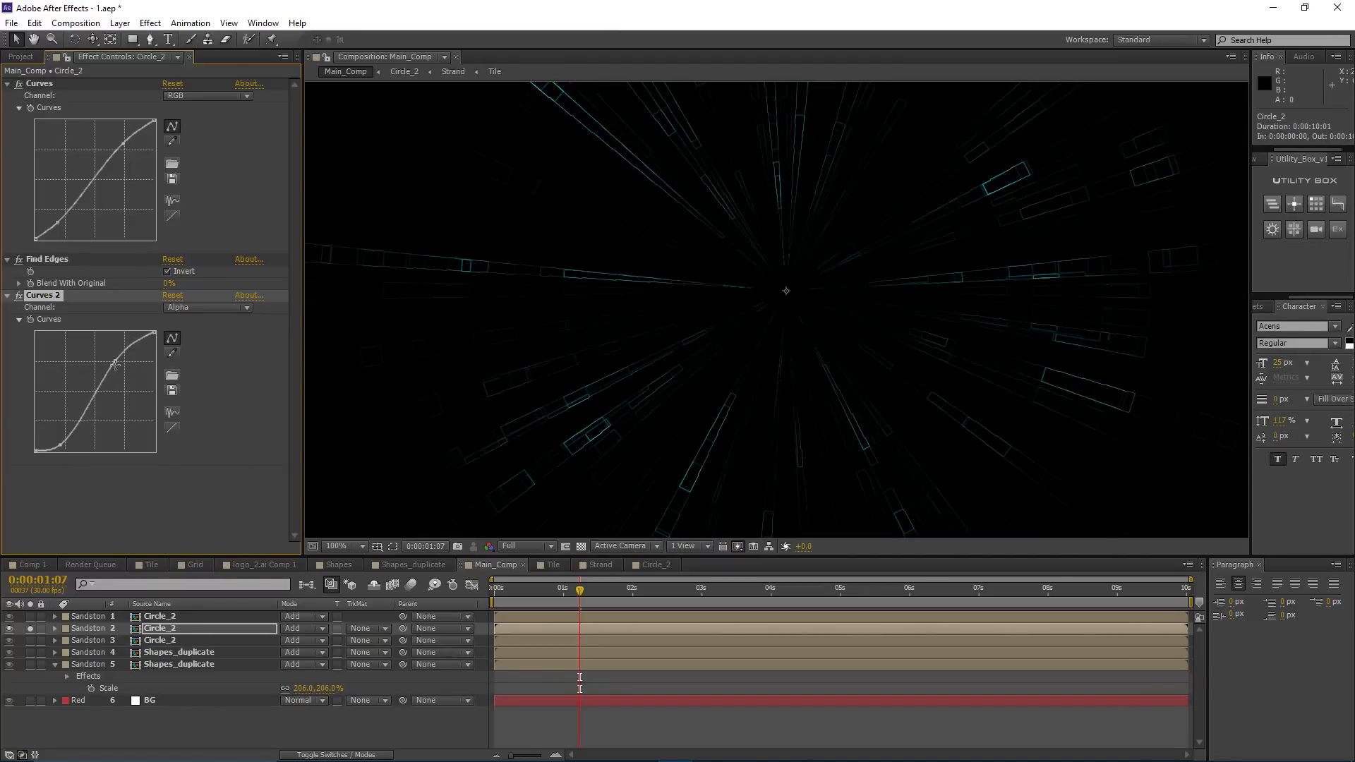
pyautogui.moveTo(114, 358); pyautogui.dragTo(113, 354)
pyautogui.press(',')
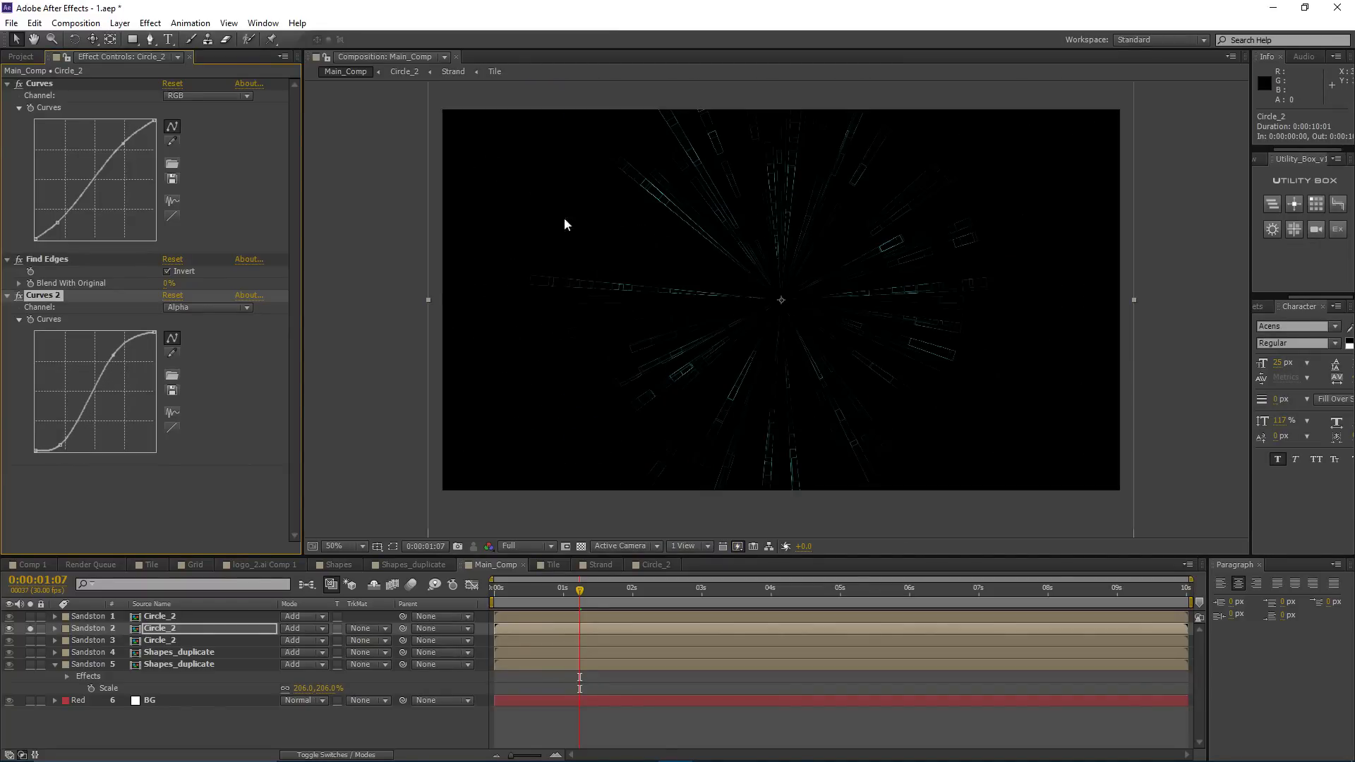
# Step: Add CC Radial Fast Blur with its default settings to the middle Circle_2 to streak the outlines outward
pyautogui.click(150, 23)
pyautogui.moveTo(211, 125)
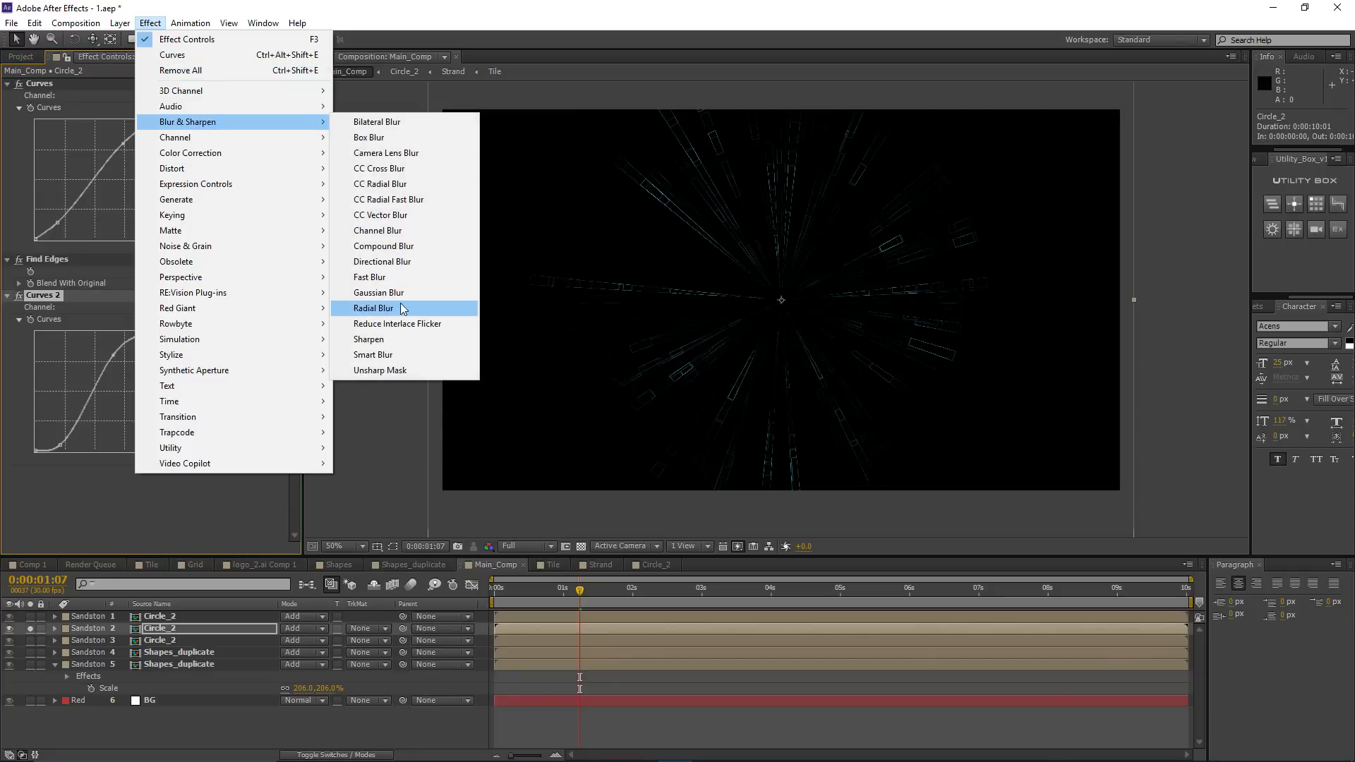
pyautogui.click(416, 200)
pyautogui.scroll(1, 705, 352)
pyautogui.moveTo(704, 351); pyautogui.dragTo(600, 309)
pyautogui.scroll(-1, 565, 296)
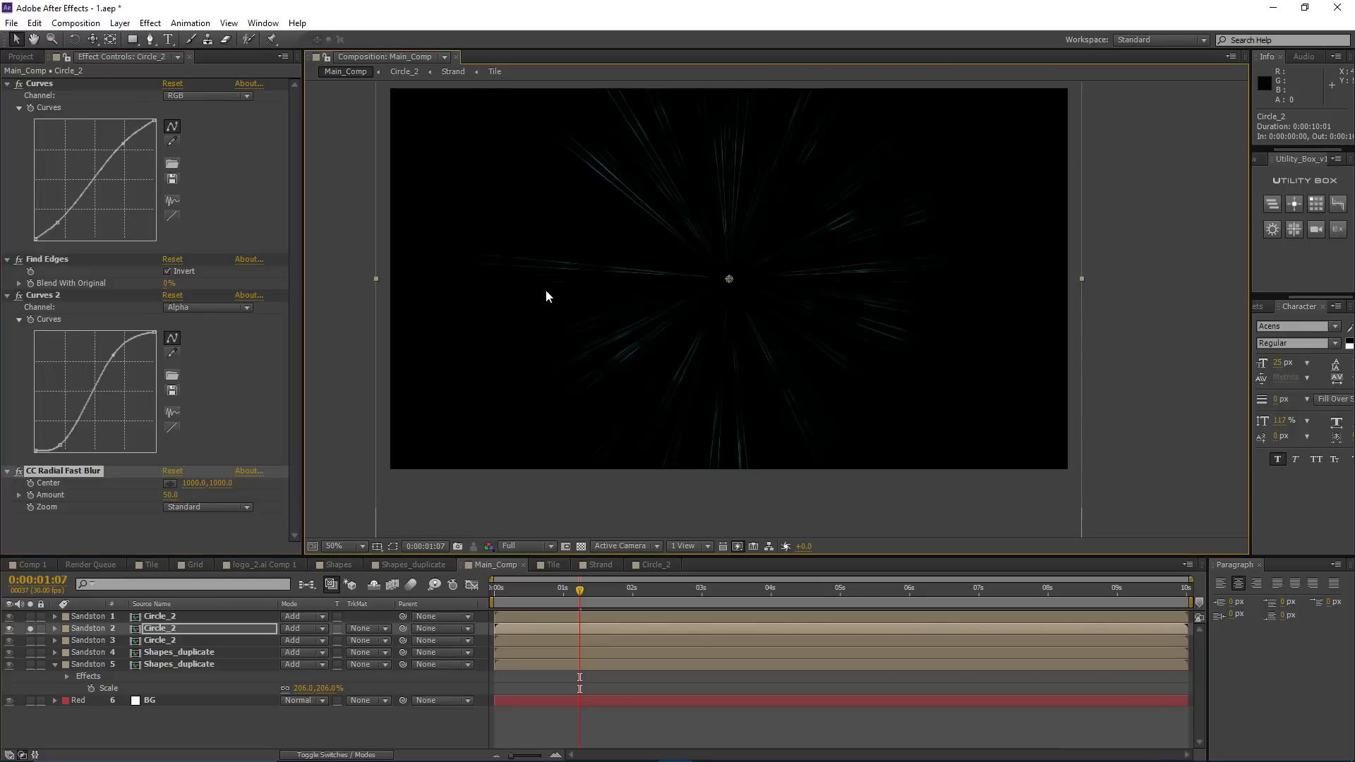
# Step: Add a Glow effect to the middle Circle_2, duplicate it and lower the second Glow's threshold to 88.2%
pyautogui.click(156, 26)
pyautogui.moveTo(203, 355)
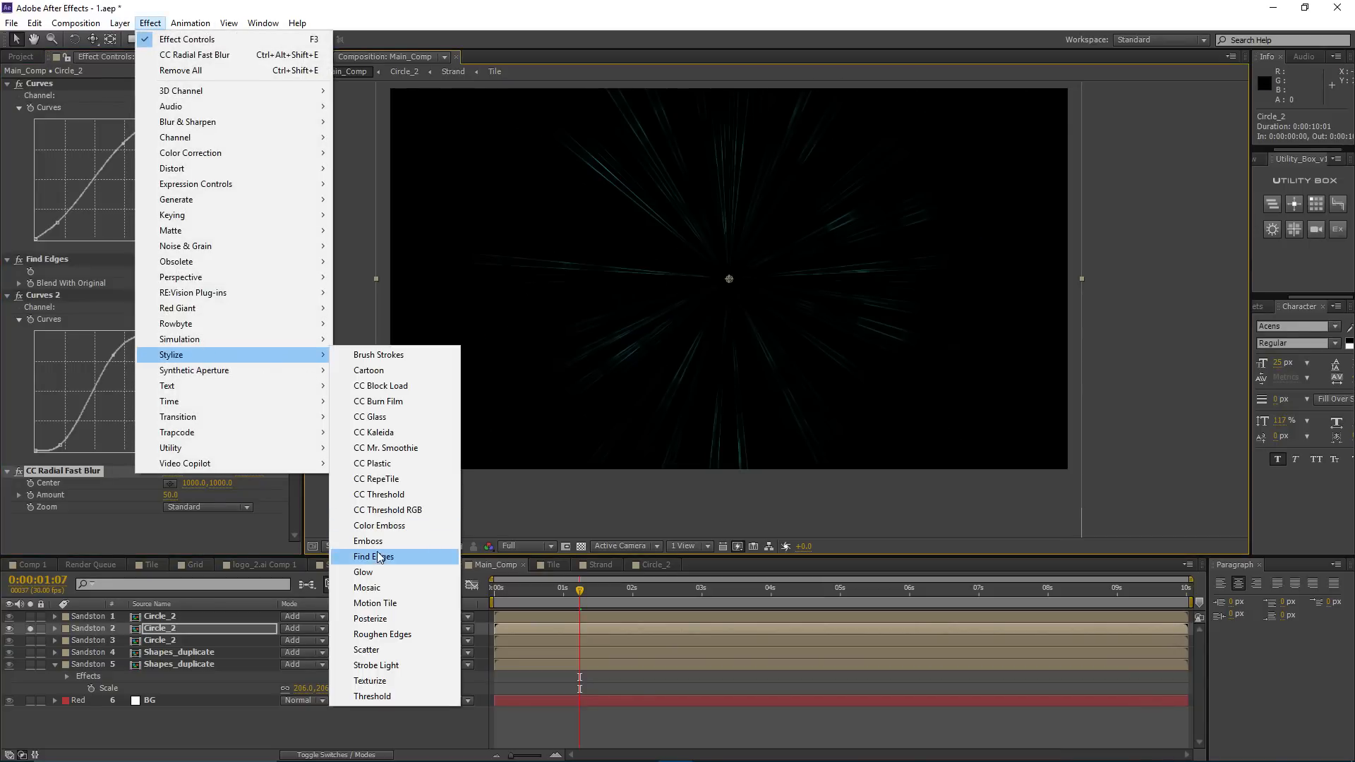
pyautogui.click(384, 572)
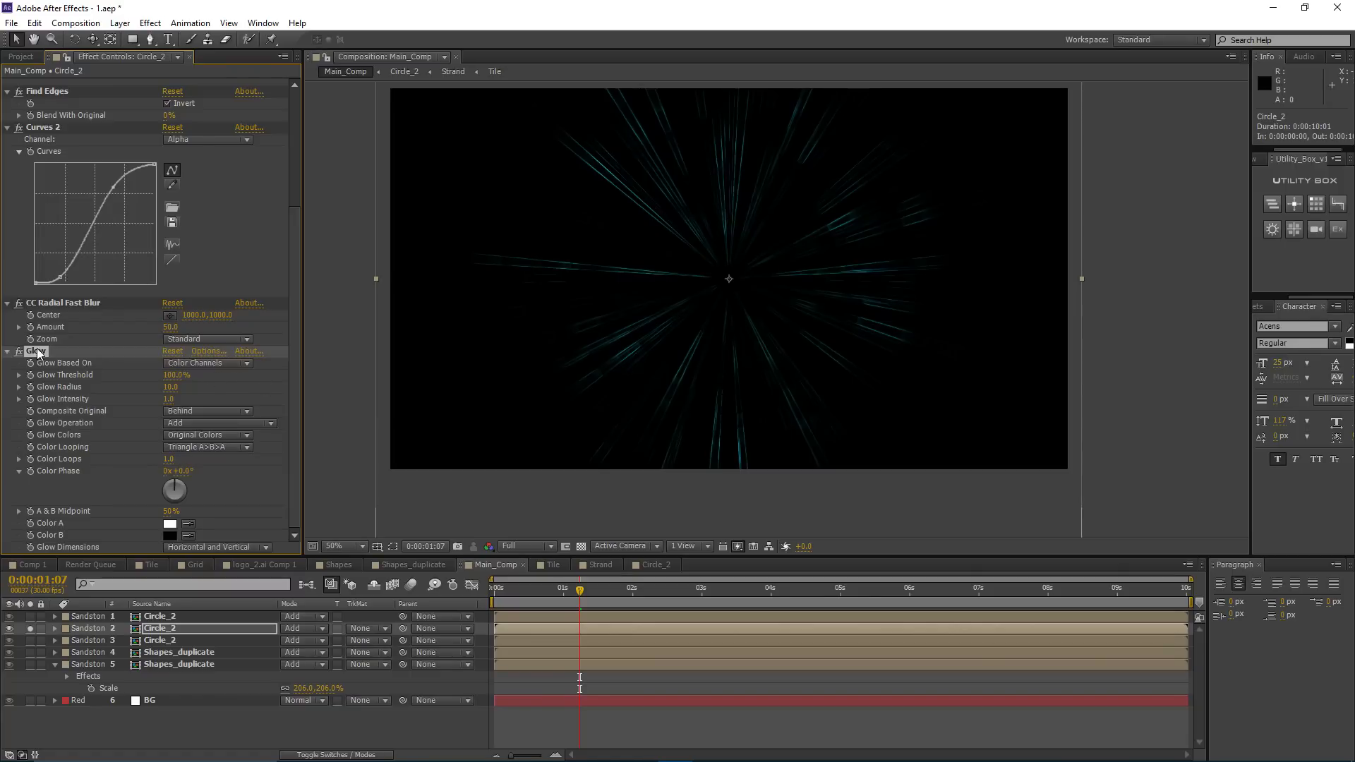
pyautogui.hotkey('ctrl', 'd')
pyautogui.scroll(-2, 37, 352)
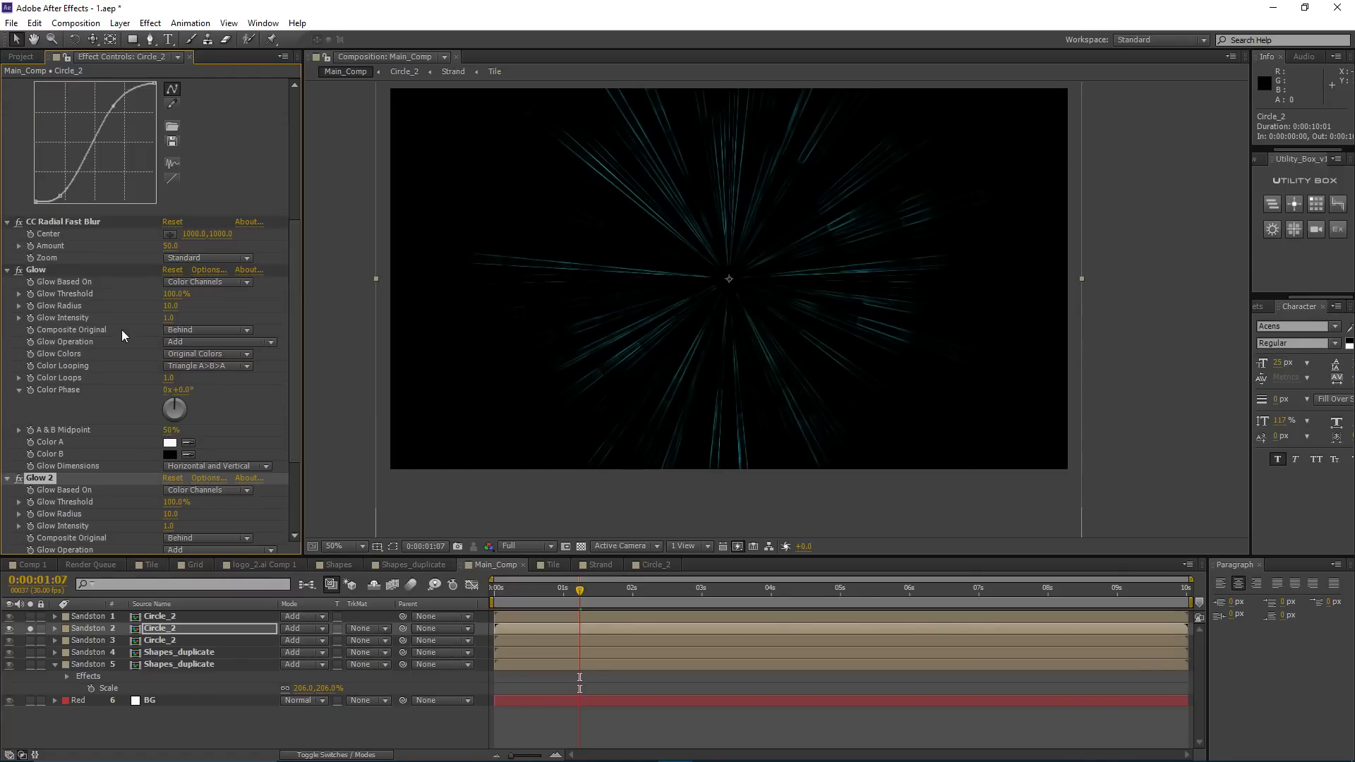
pyautogui.moveTo(165, 504); pyautogui.dragTo(142, 504)
pyautogui.scroll(3, 137, 318)
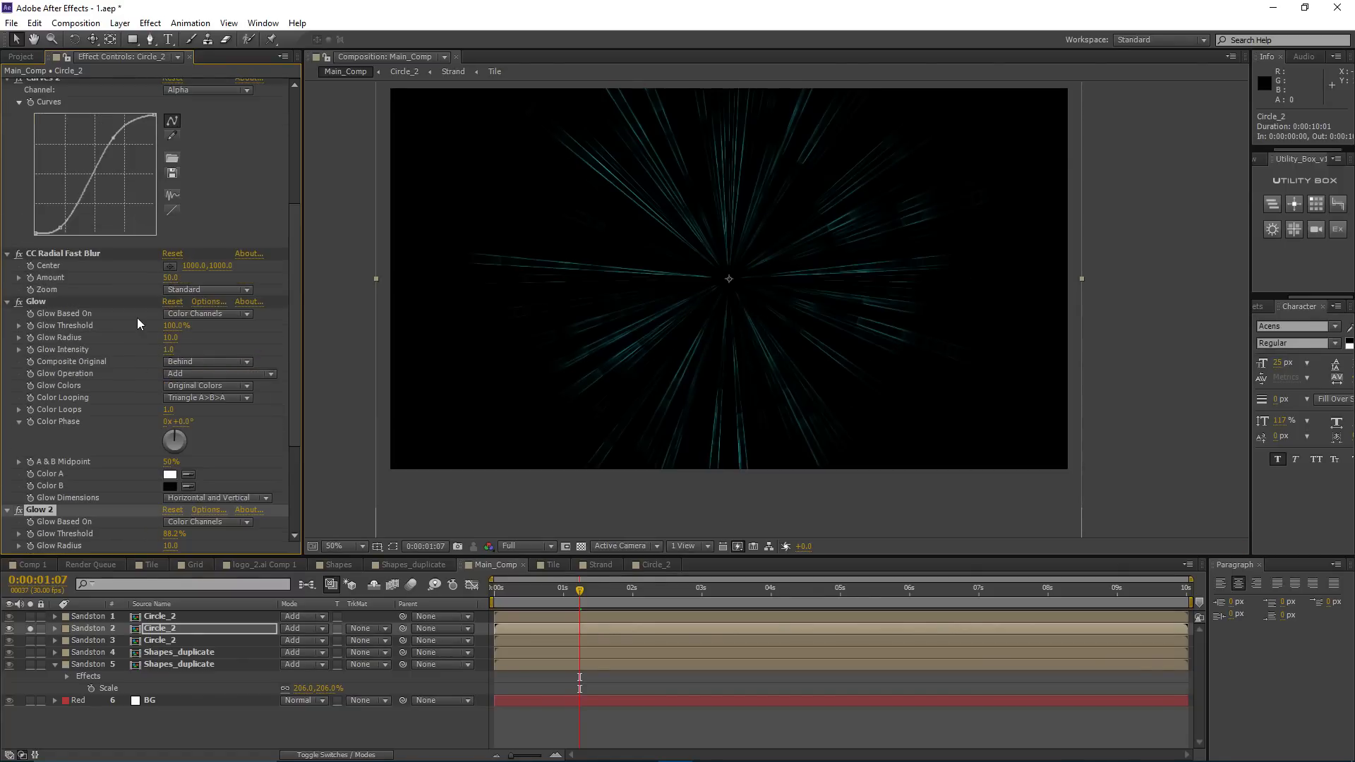
# Step: Lower the highlight end of the Green curve in Curves 2 to shift the streaks from teal toward blue
pyautogui.click(204, 153)
pyautogui.click(191, 129)
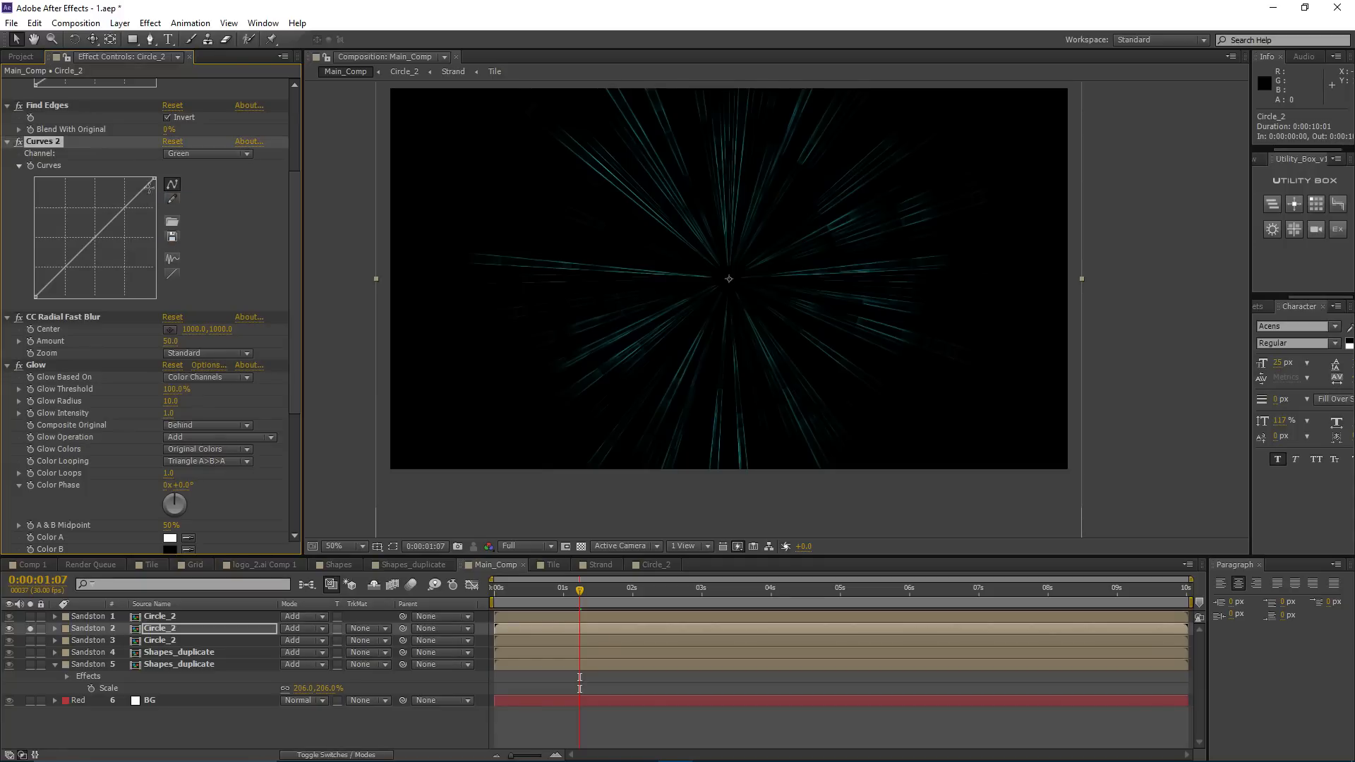
pyautogui.moveTo(155, 180); pyautogui.dragTo(161, 210)
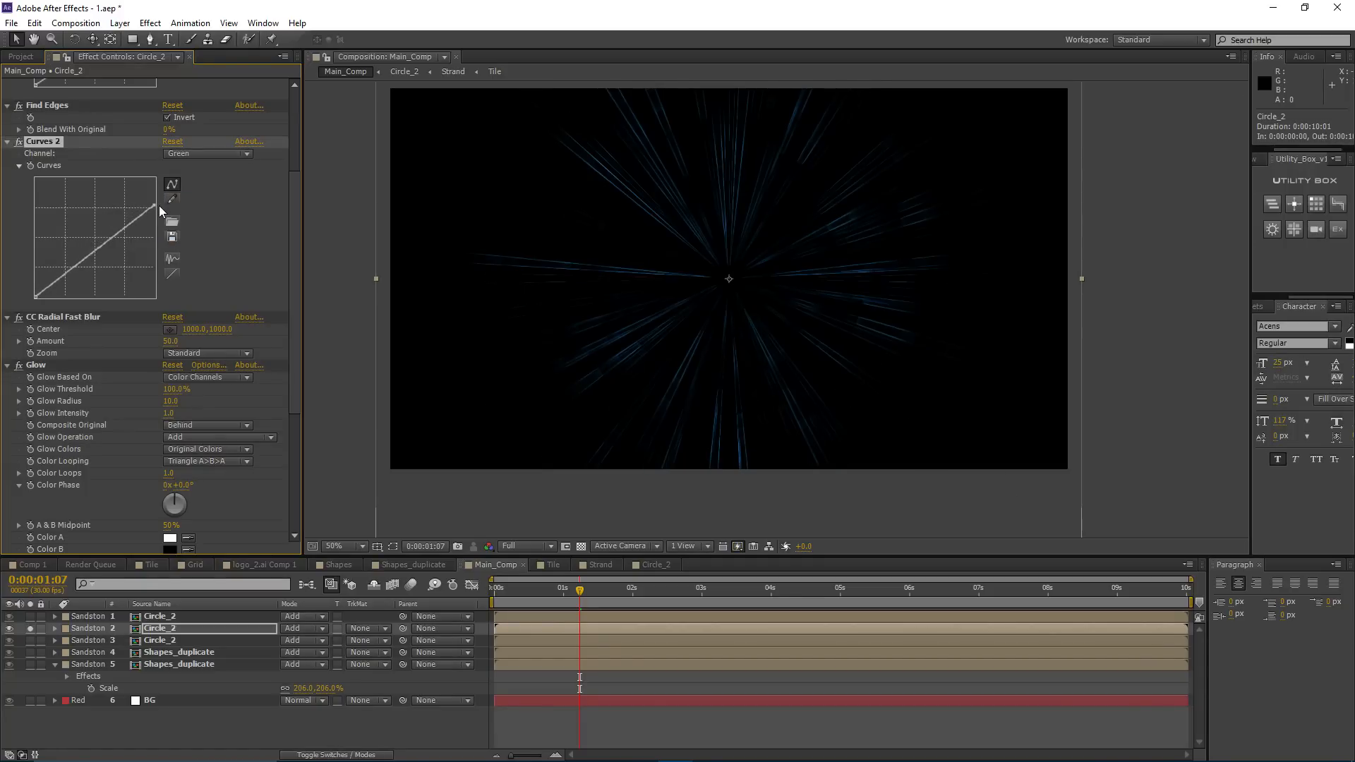
# Step: Steepen the Alpha S-curve in Curves 2 by reshaping its lower and upper points
pyautogui.click(205, 153)
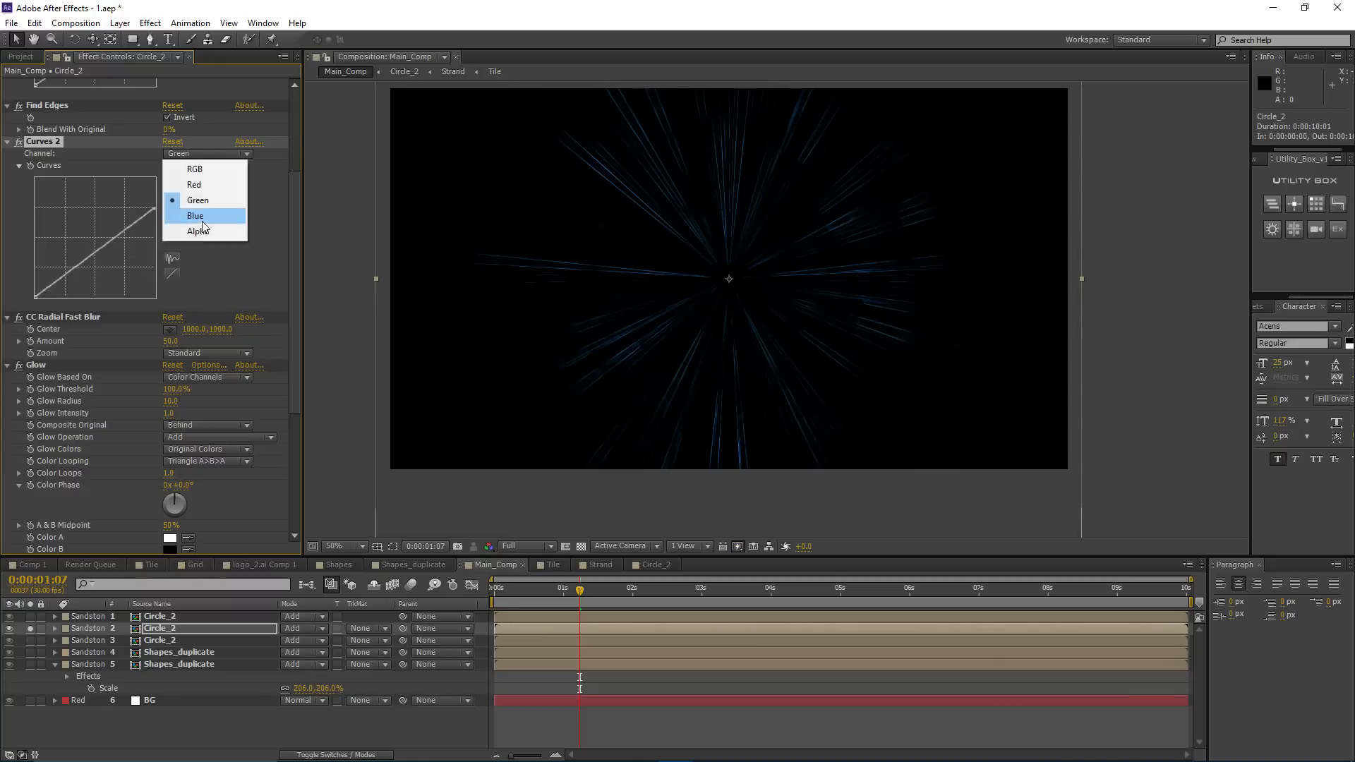
pyautogui.click(197, 231)
pyautogui.moveTo(61, 290); pyautogui.dragTo(68, 297)
pyautogui.moveTo(113, 202); pyautogui.dragTo(103, 197)
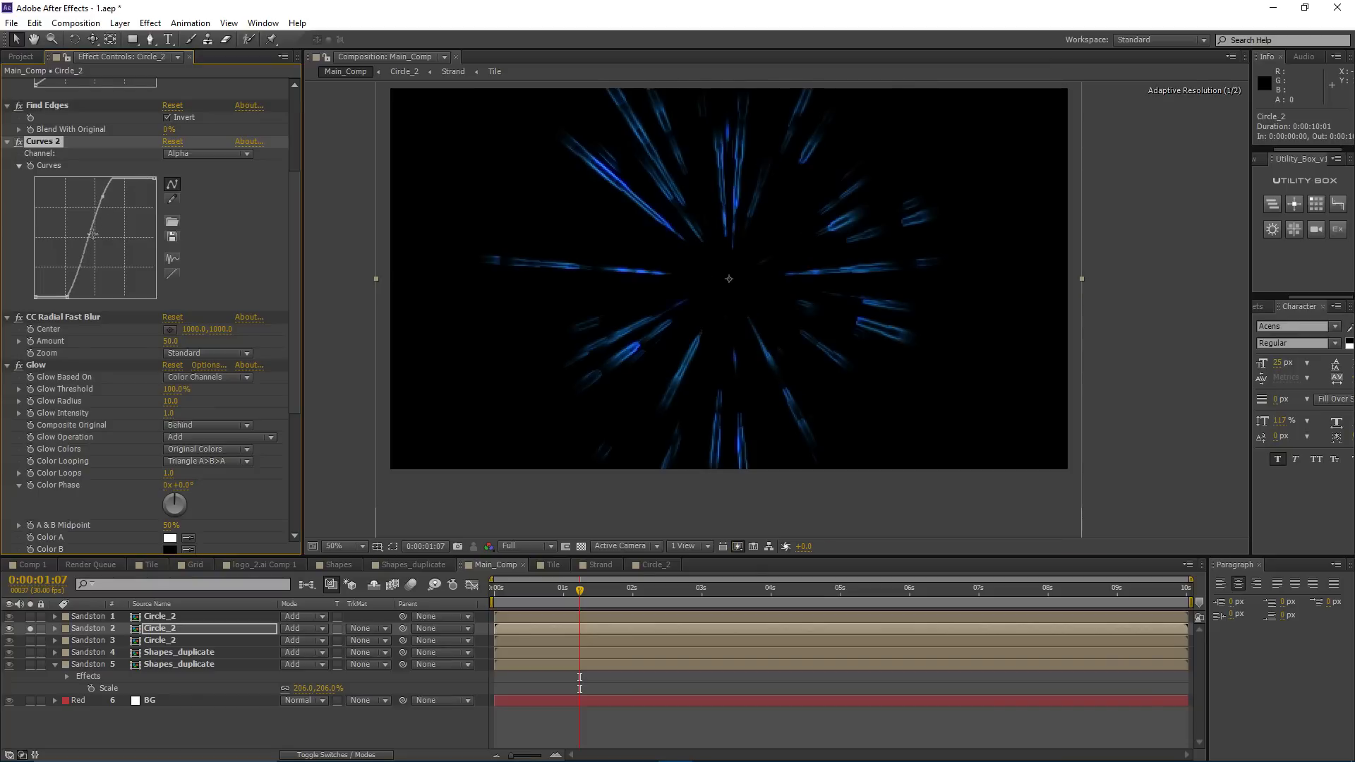
pyautogui.moveTo(68, 296); pyautogui.dragTo(63, 297)
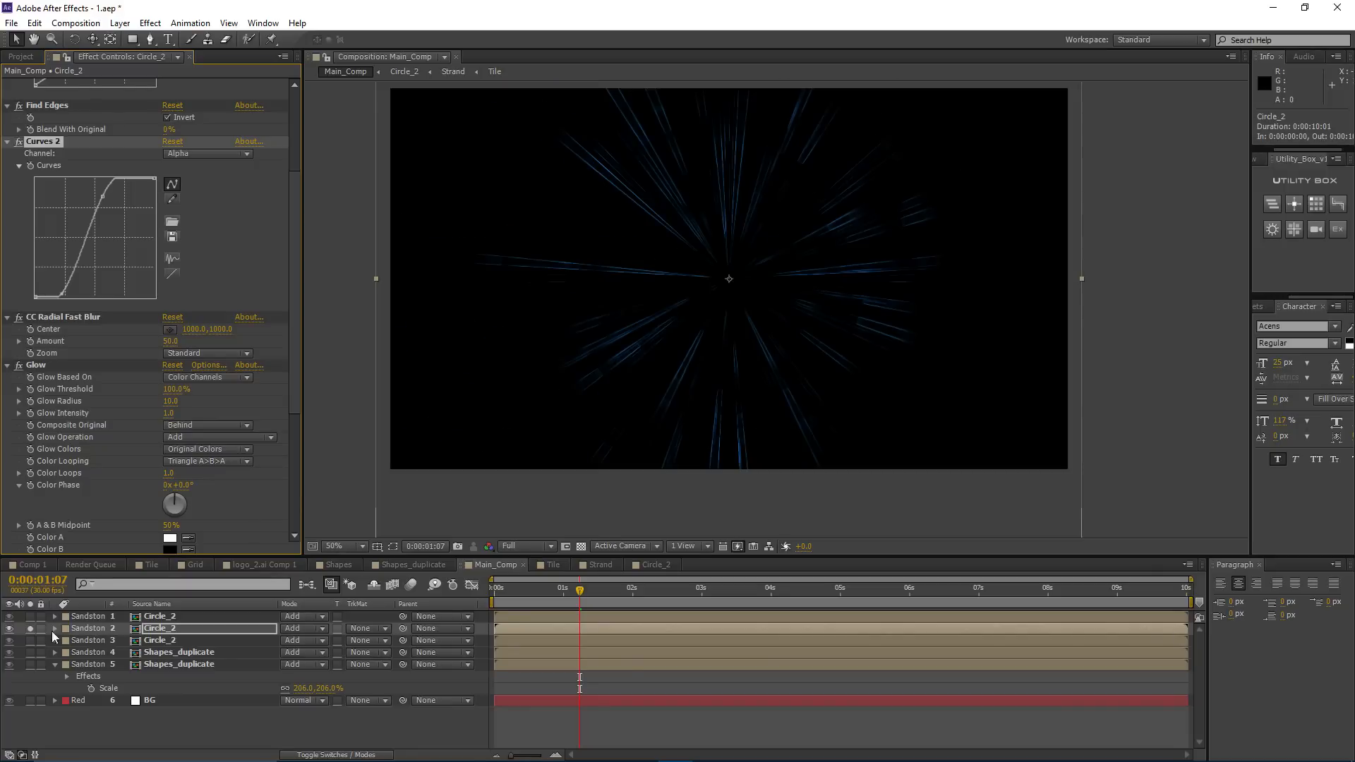
# Step: Turn off solo for the middle Circle_2 layer and hide that layer
pyautogui.click(30, 629)
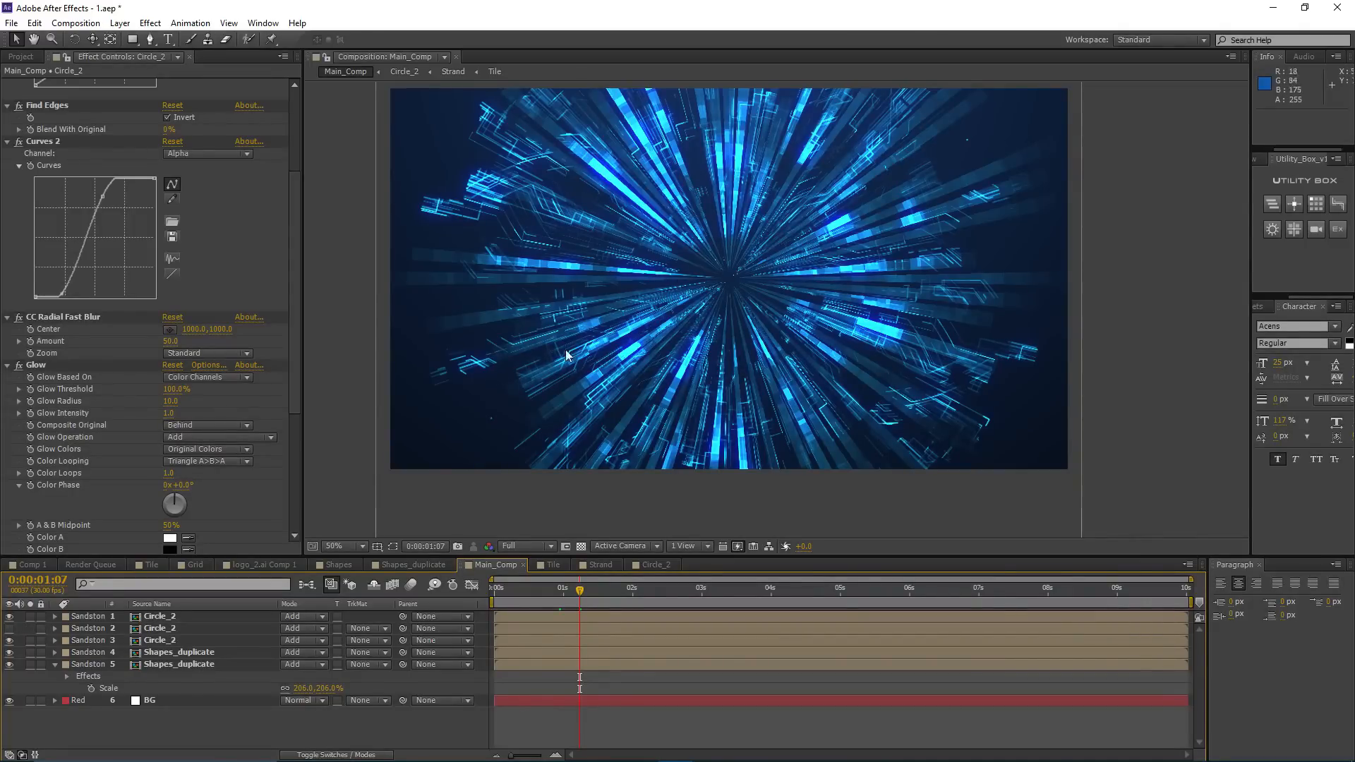
pyautogui.click(176, 629)
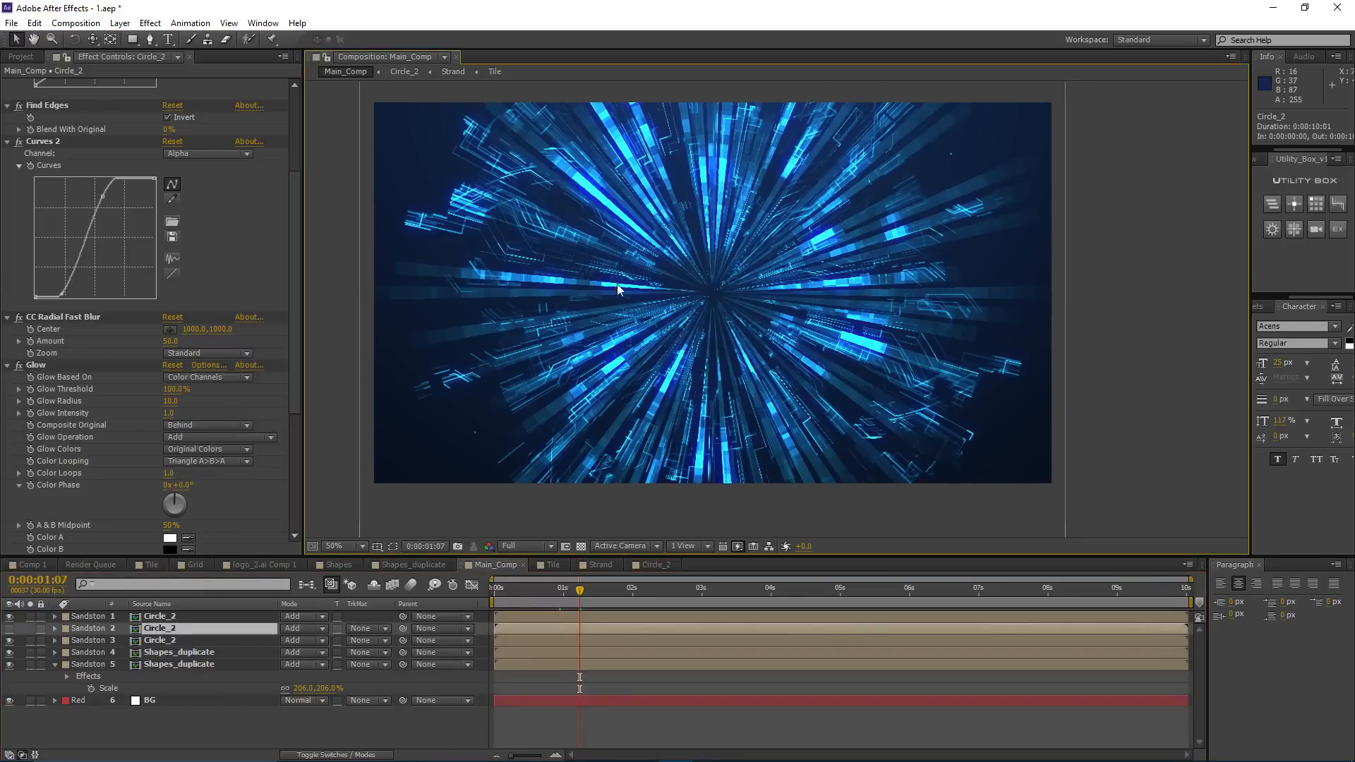
# Step: Review the effects applied to the Comp 6 and Comp 5 layers in Comp 1
pyautogui.click(23, 567)
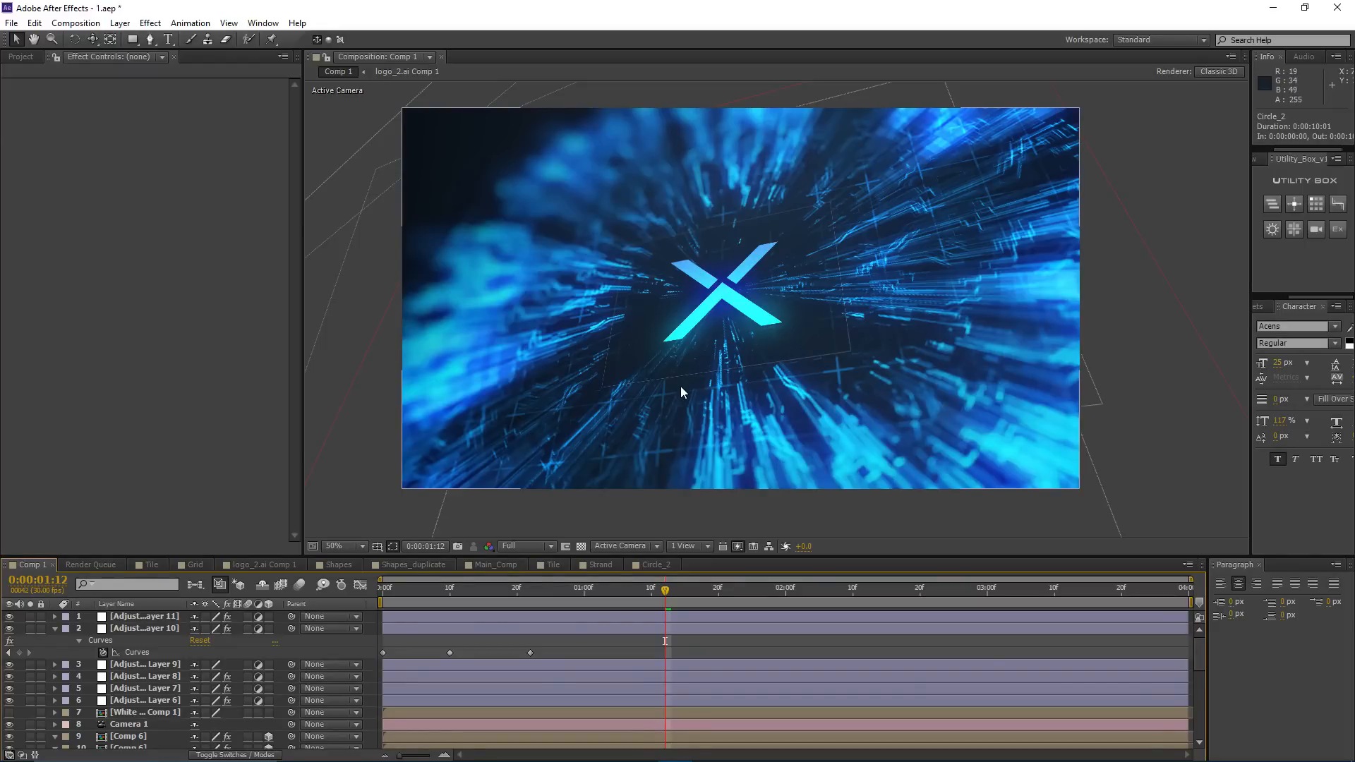
pyautogui.scroll(-2, 142, 678)
pyautogui.click(144, 690)
pyautogui.click(141, 700)
pyautogui.click(134, 676)
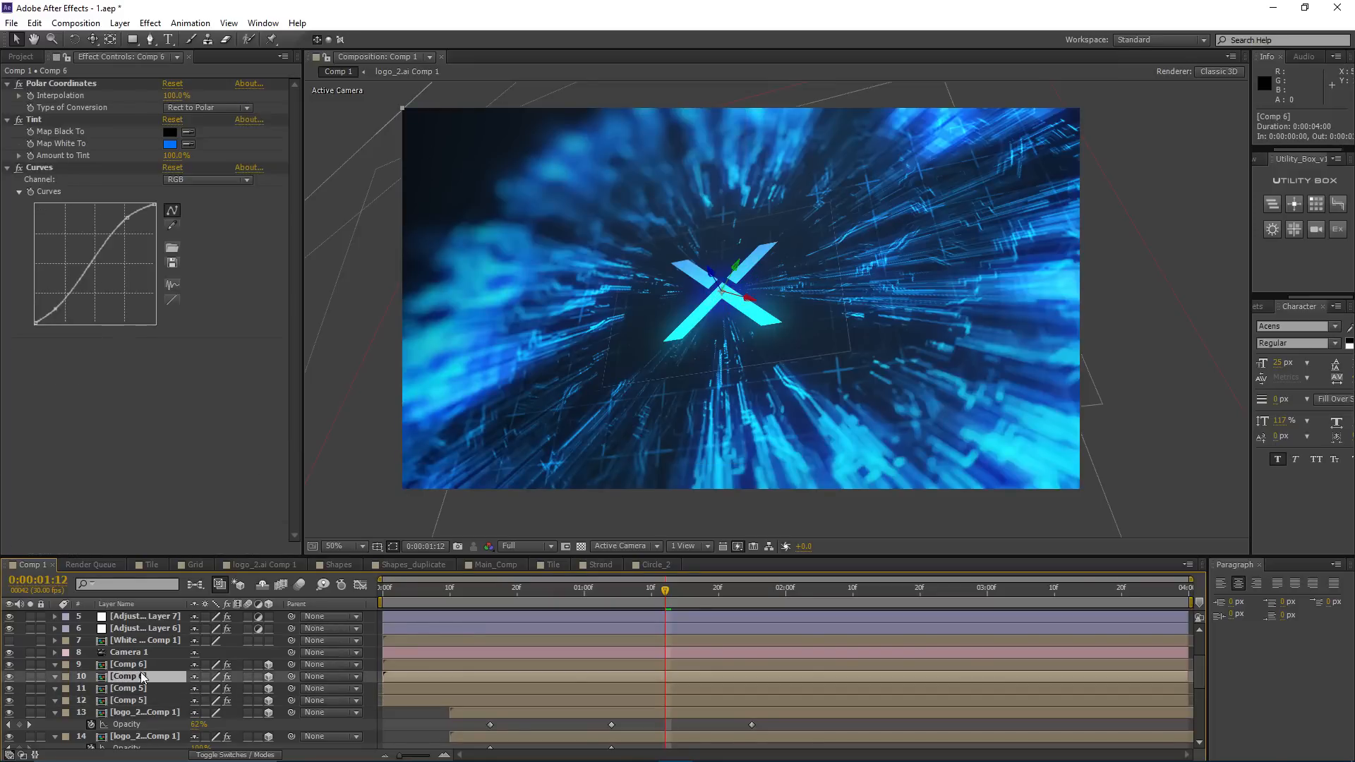
pyautogui.click(134, 666)
pyautogui.click(138, 688)
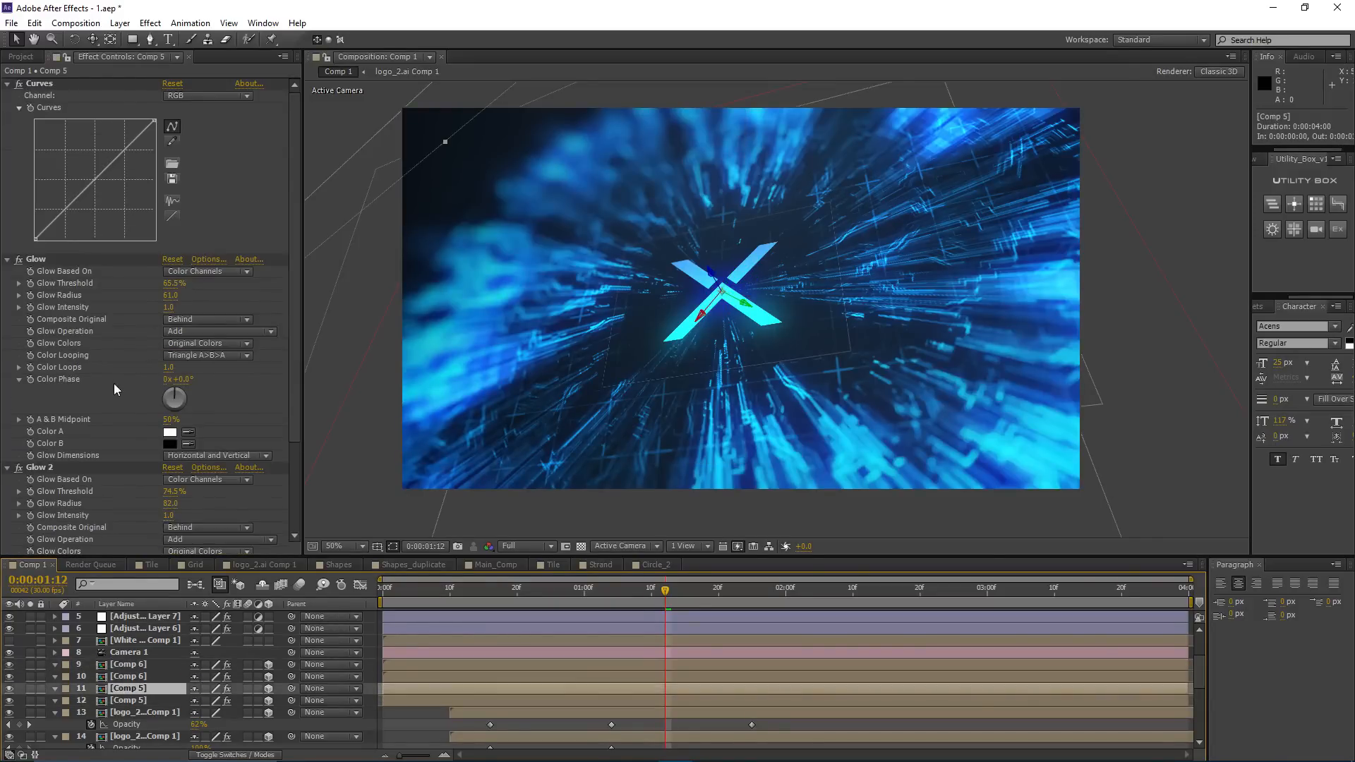
pyautogui.scroll(-5, 127, 395)
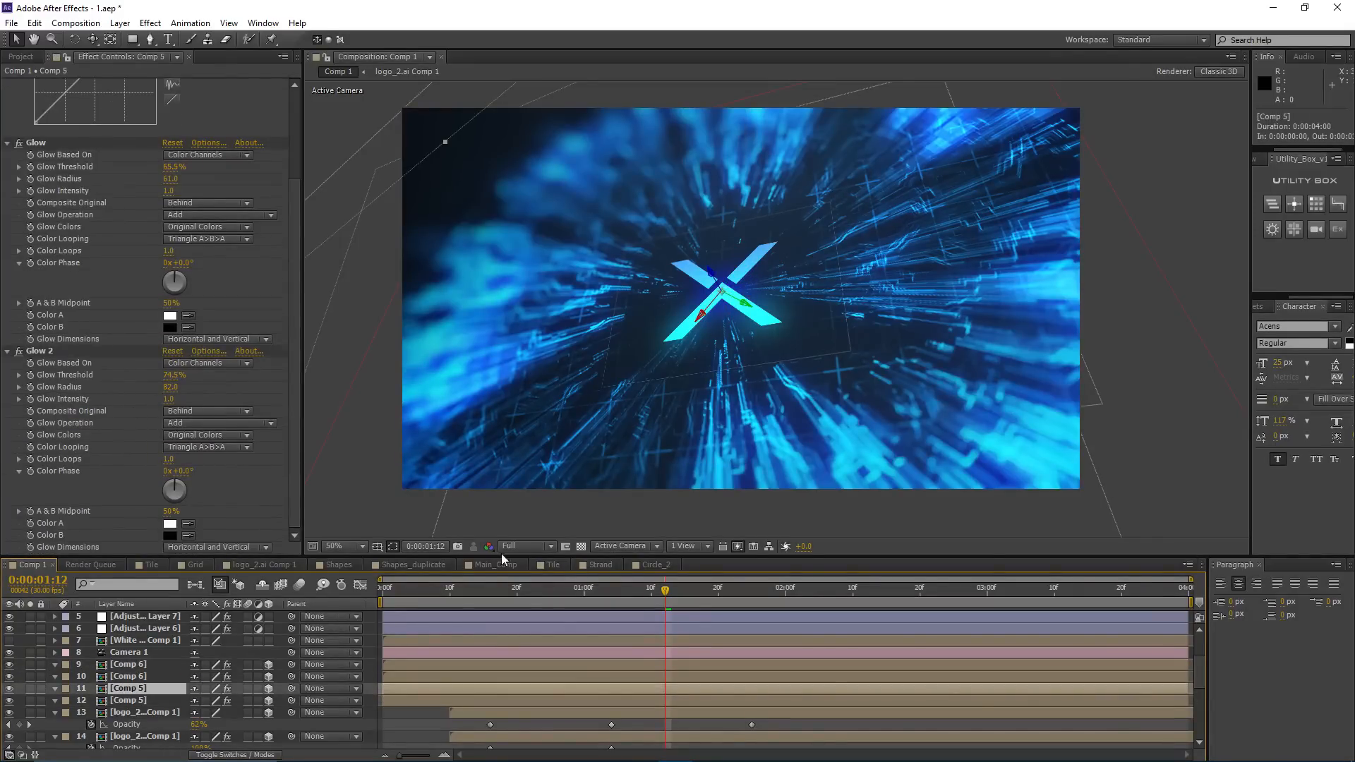
# Step: Go to 0:00:01:16 in Main_Comp and add a two-node camera with its default settings
pyautogui.click(472, 565)
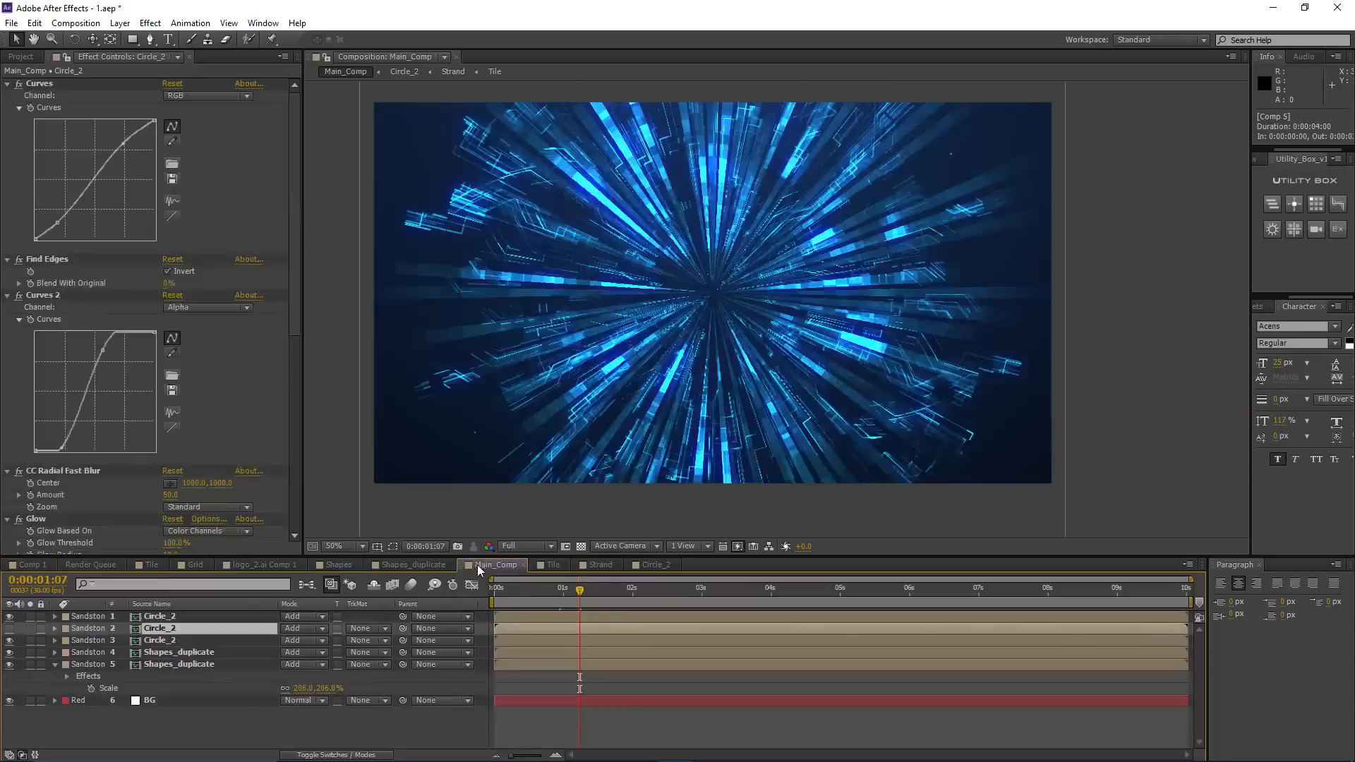
pyautogui.click(599, 593)
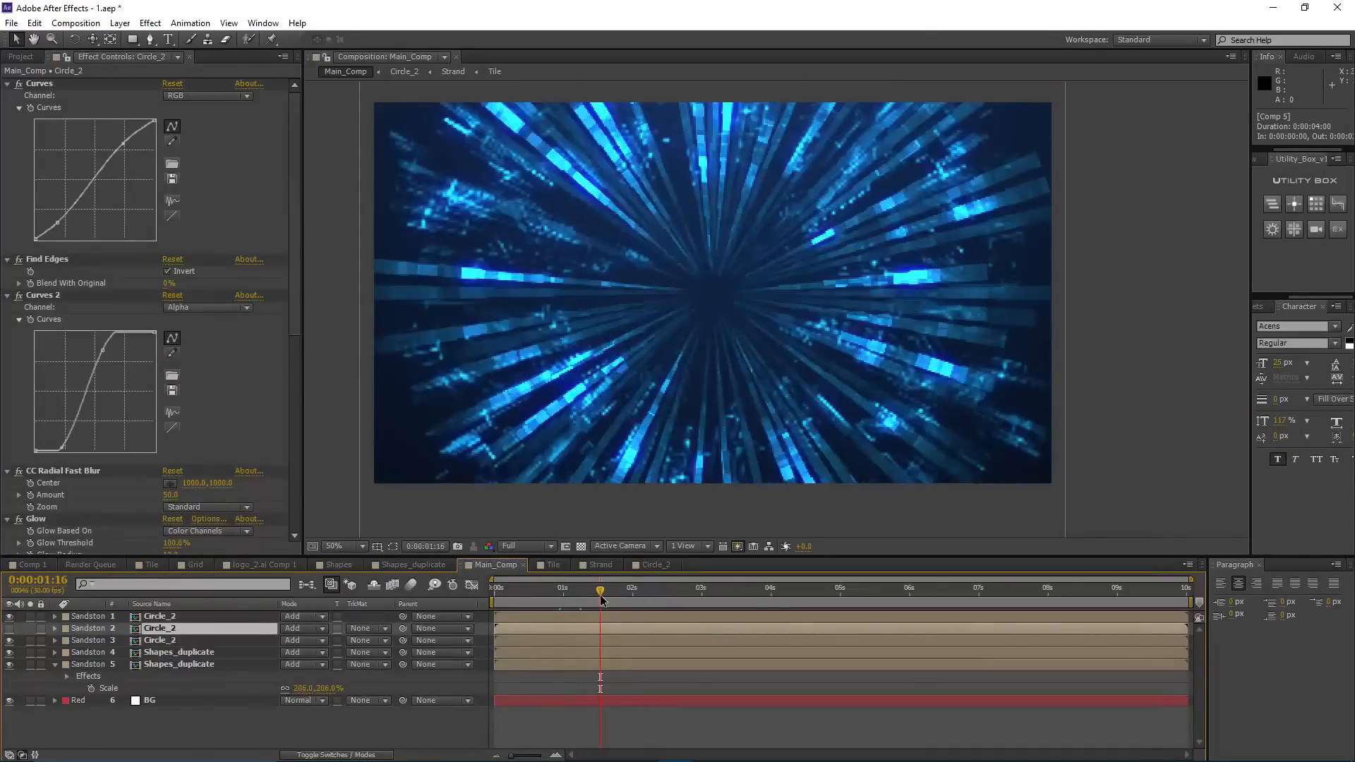
pyautogui.click(591, 705)
pyautogui.click(119, 22)
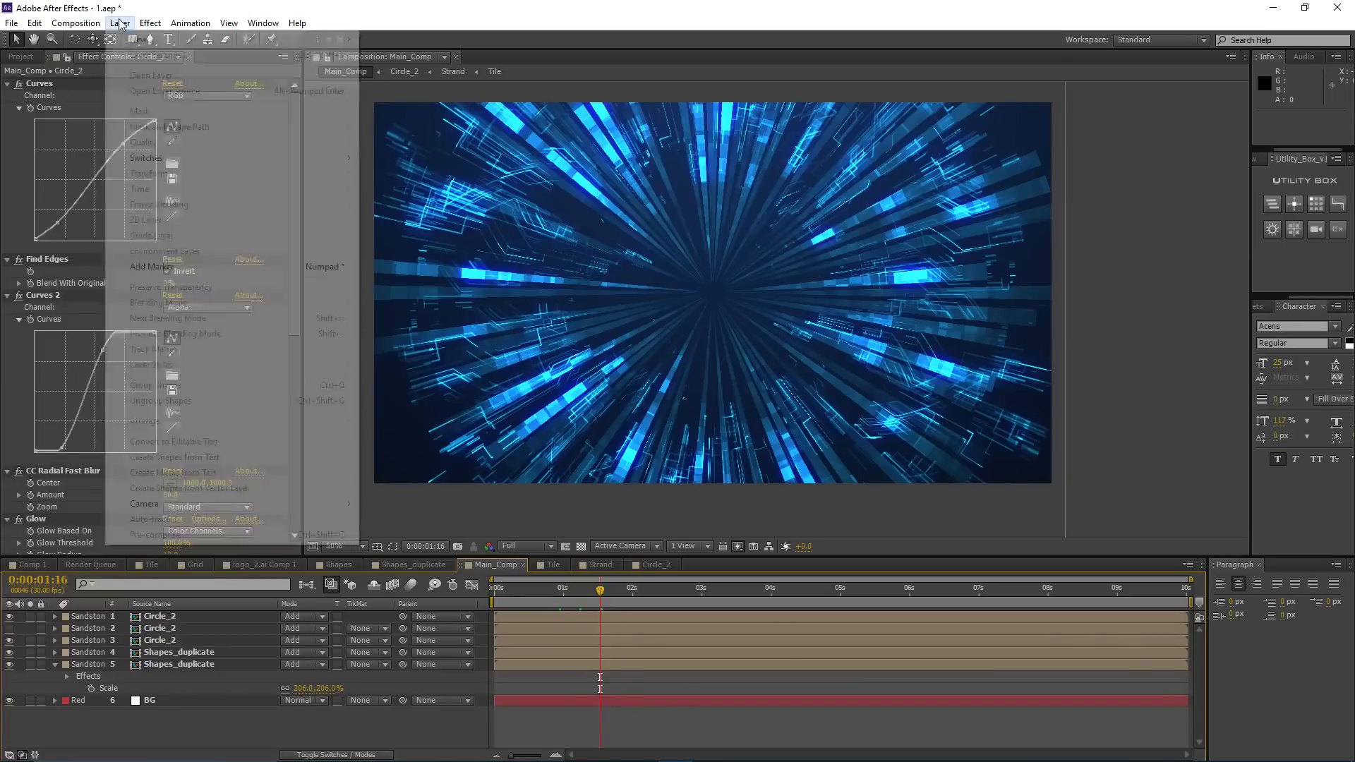
pyautogui.moveTo(129, 41)
pyautogui.click(438, 76)
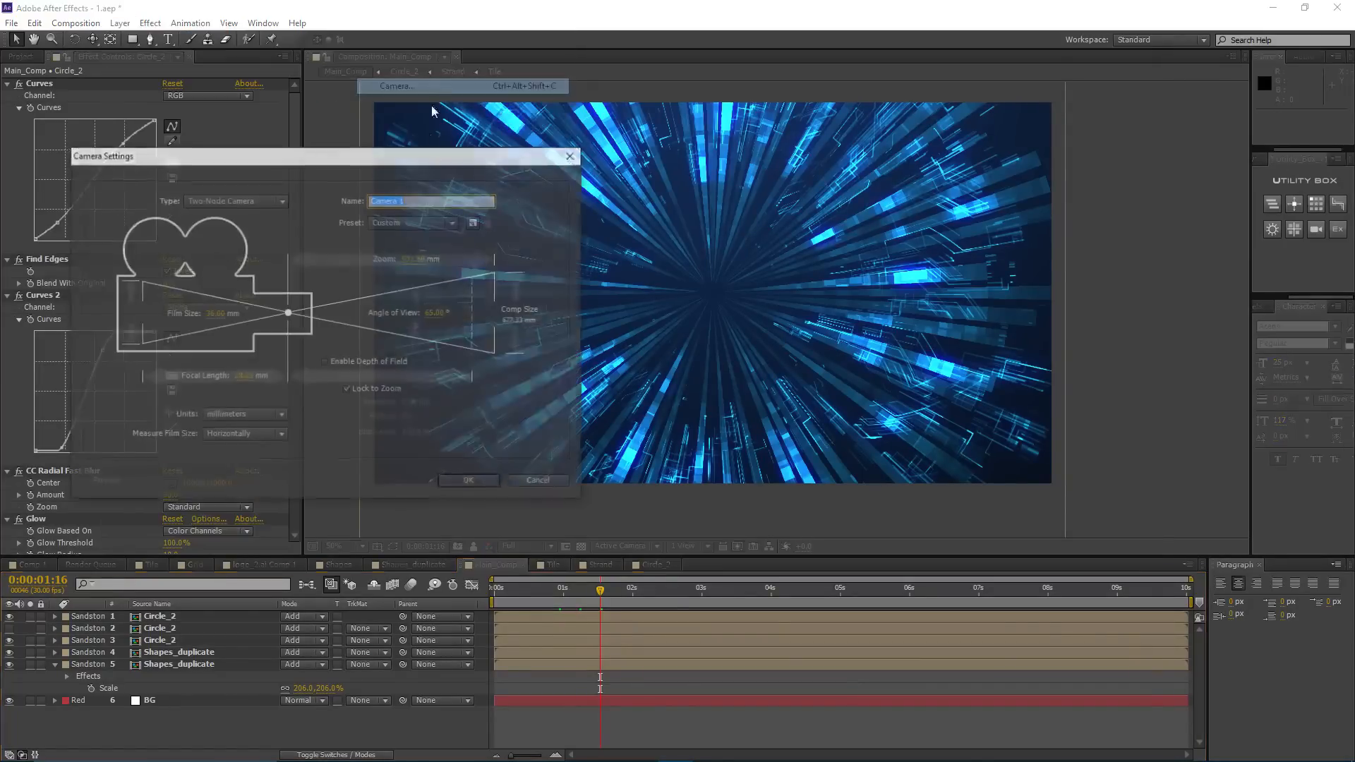
pyautogui.click(462, 477)
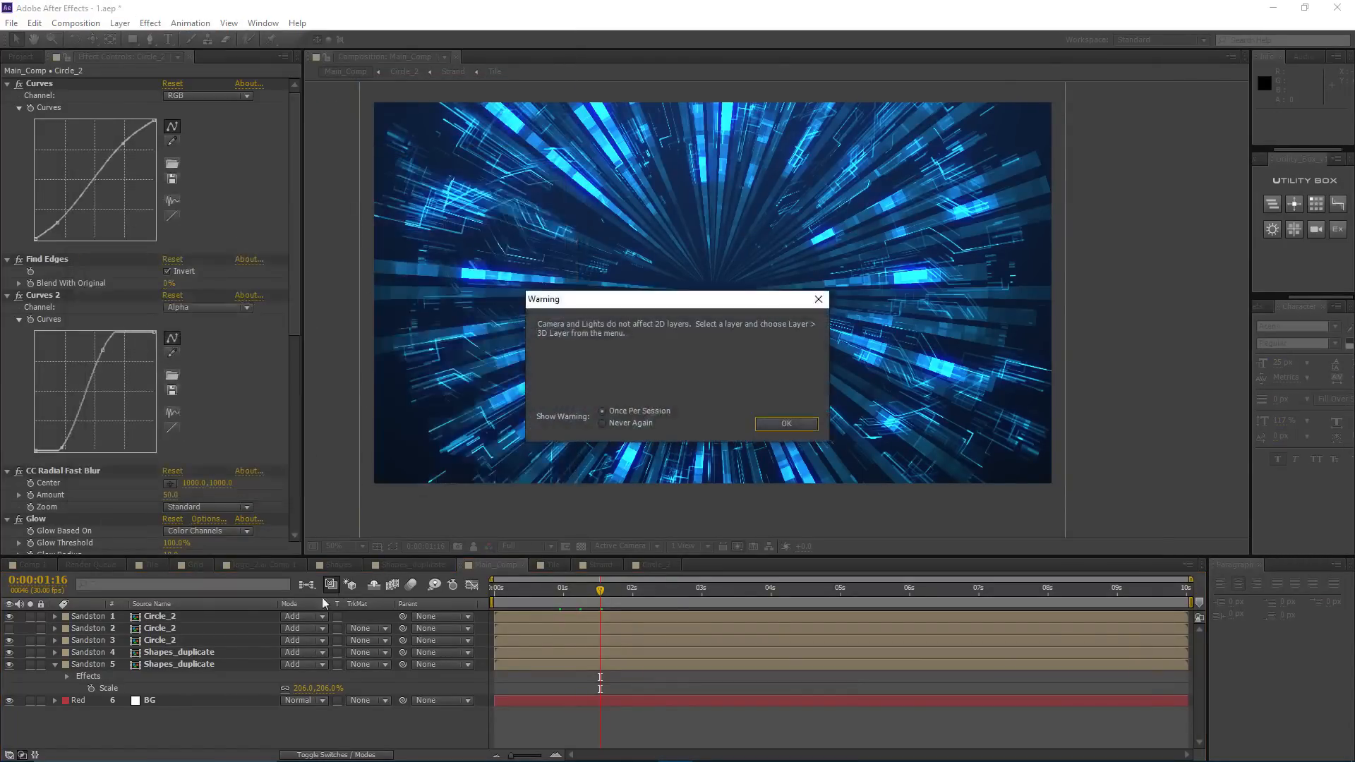
pyautogui.click(758, 425)
# Step: Delete the hidden Circle_2 layer from Main_Comp
pyautogui.click(177, 629)
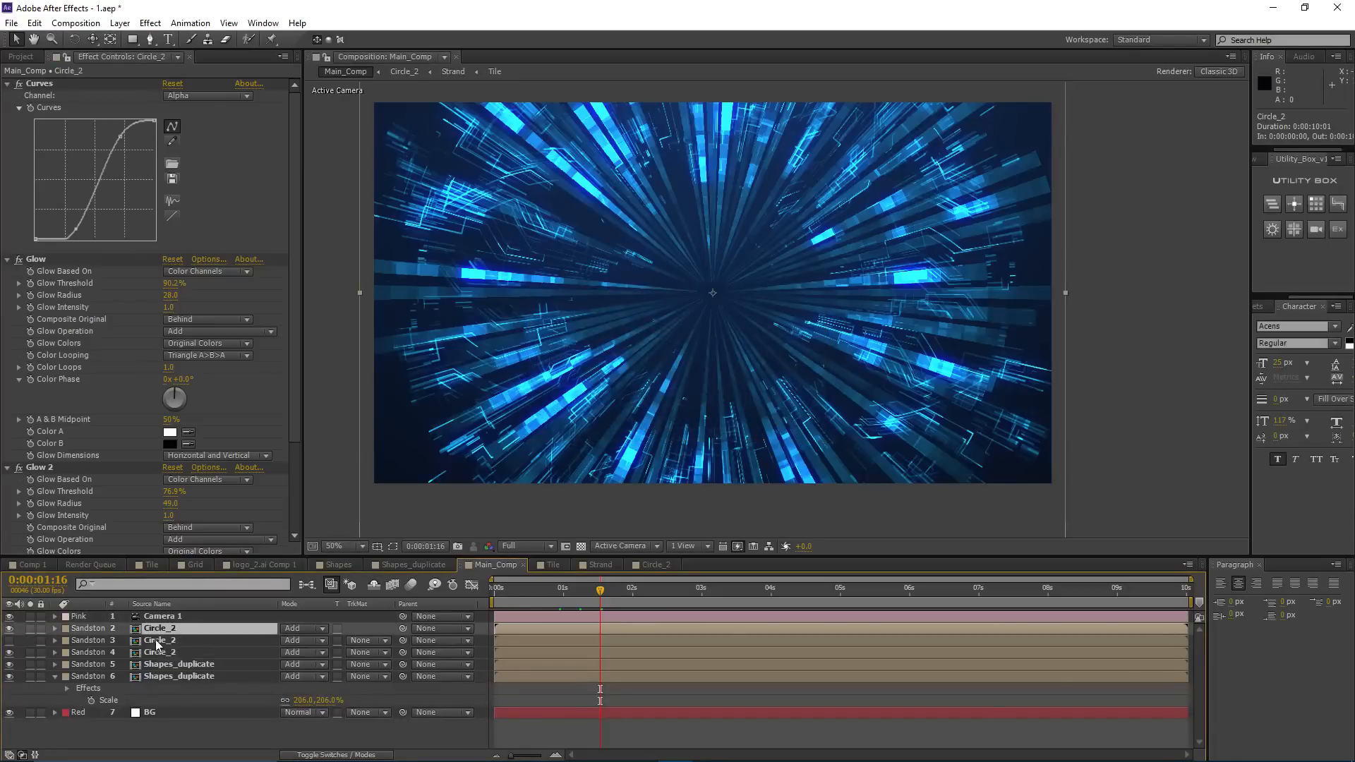
pyautogui.click(159, 641)
pyautogui.press('Delete')
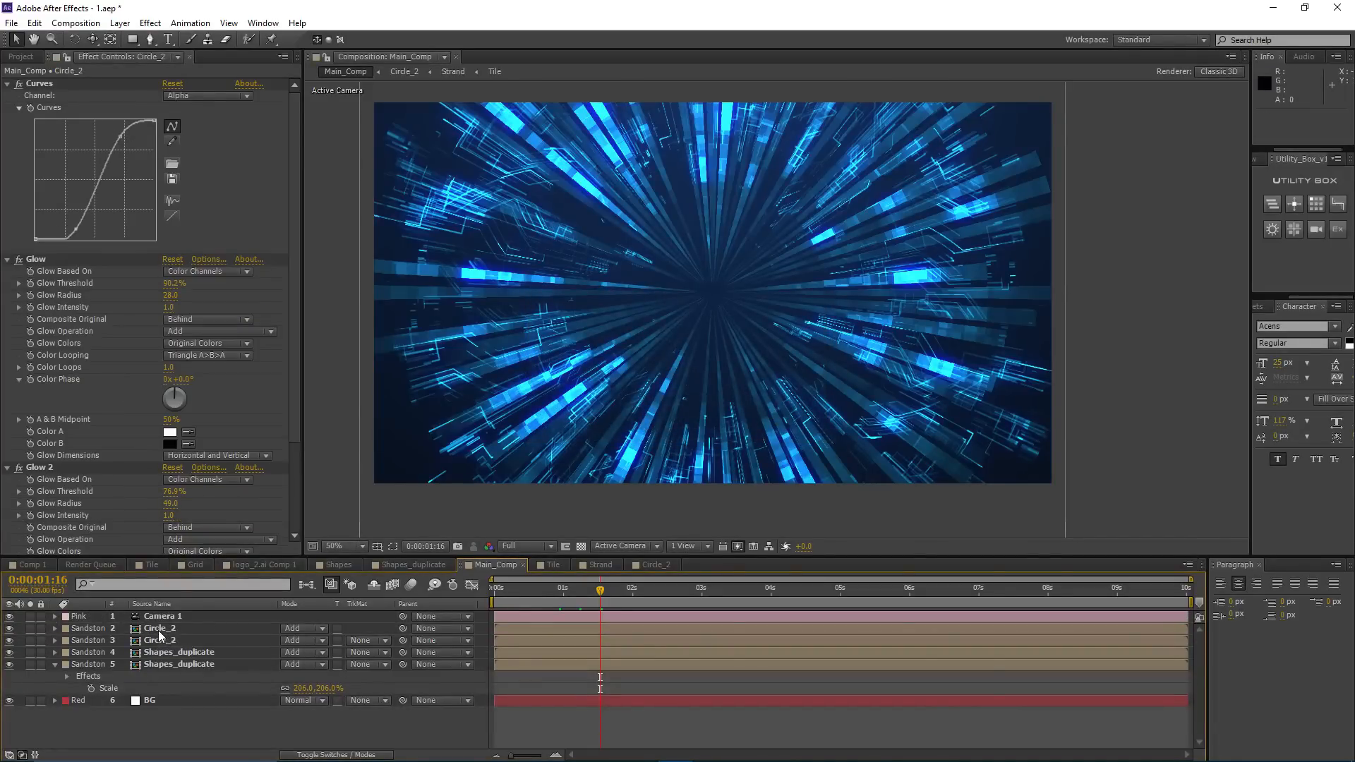
# Step: Make both Circle_2 layers and both Shapes_duplicate layers 3D
pyautogui.click(158, 630)
pyautogui.keyDown('shift'); pyautogui.click(178, 664); pyautogui.keyUp('shift')
pyautogui.press('F4')
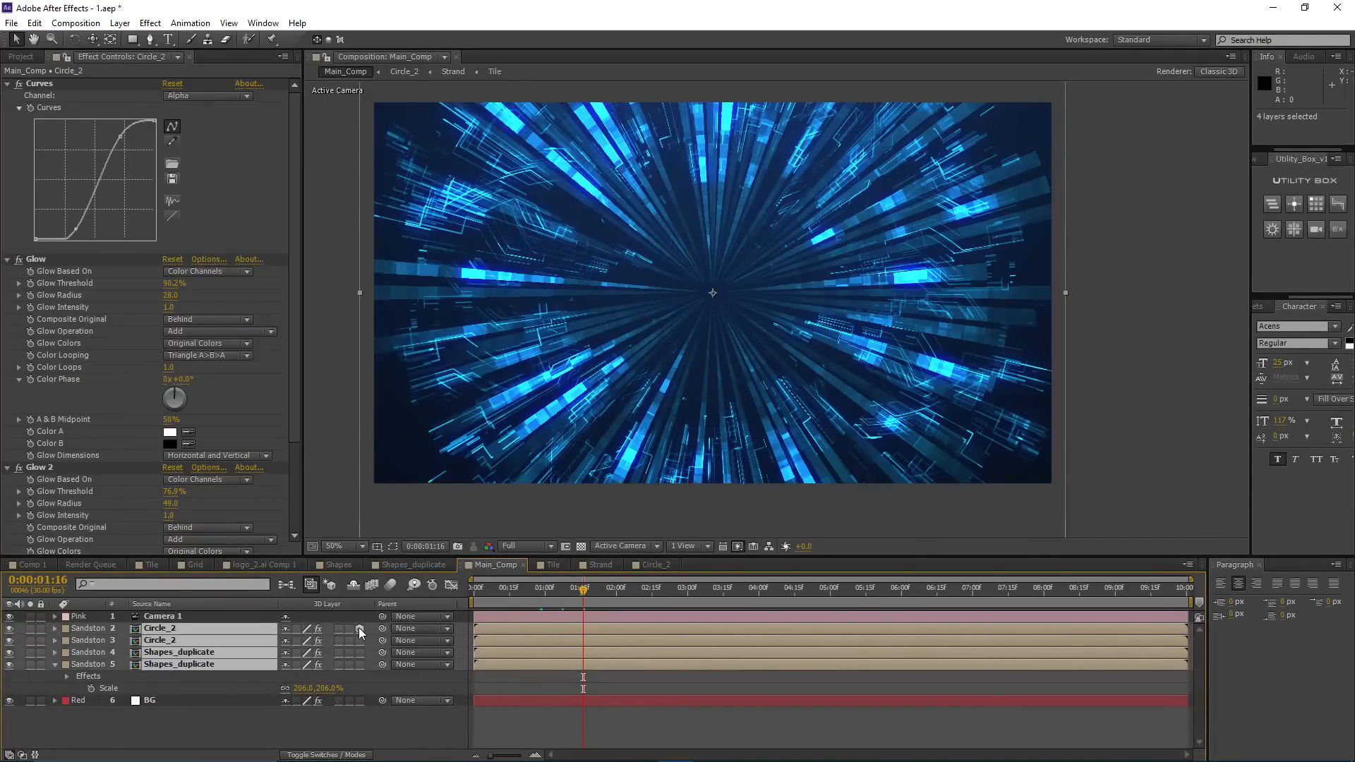
pyautogui.click(360, 628)
pyautogui.click(531, 701)
# Step: Orbit Camera 1 to view the radial strands from a tilted angle, and collapse the lower Shapes_duplicate layer's properties
pyautogui.click(535, 616)
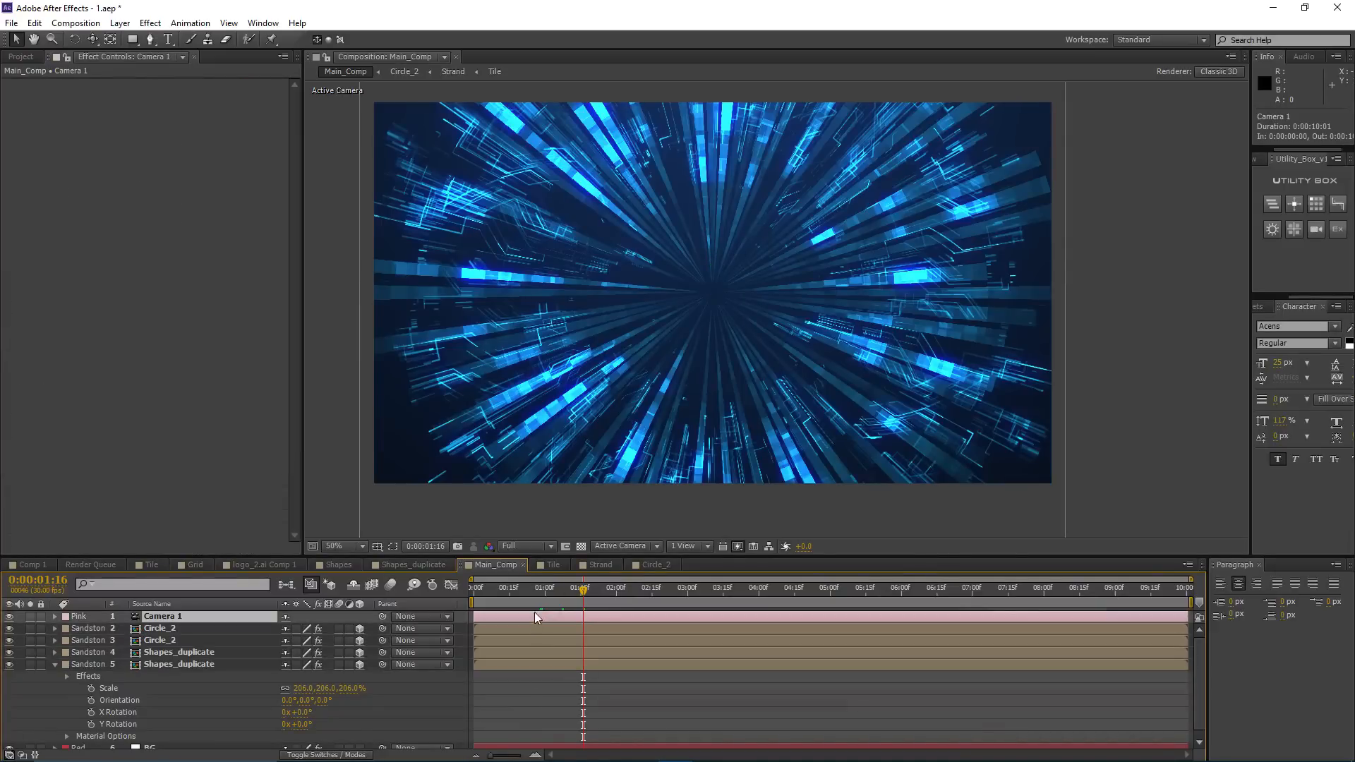
pyautogui.press('c')
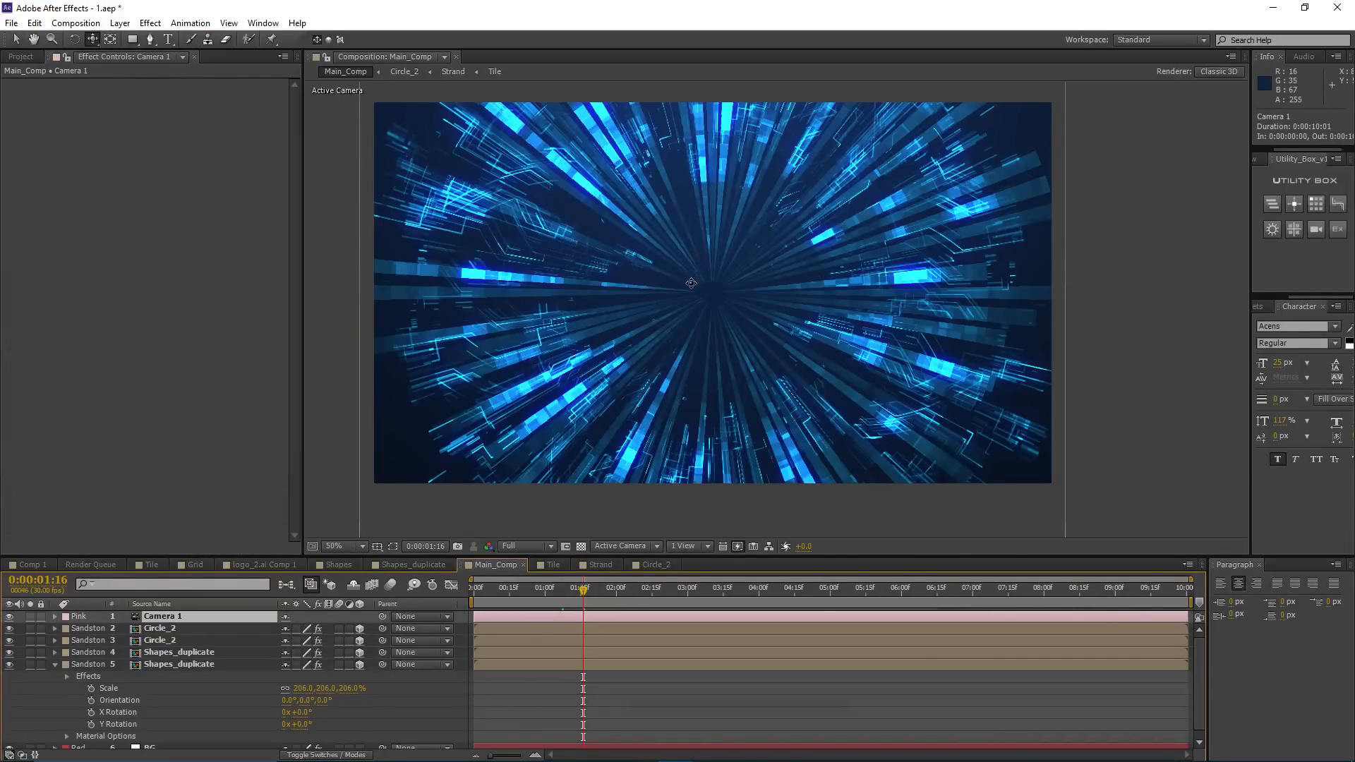
pyautogui.moveTo(714, 299); pyautogui.dragTo(695, 278)
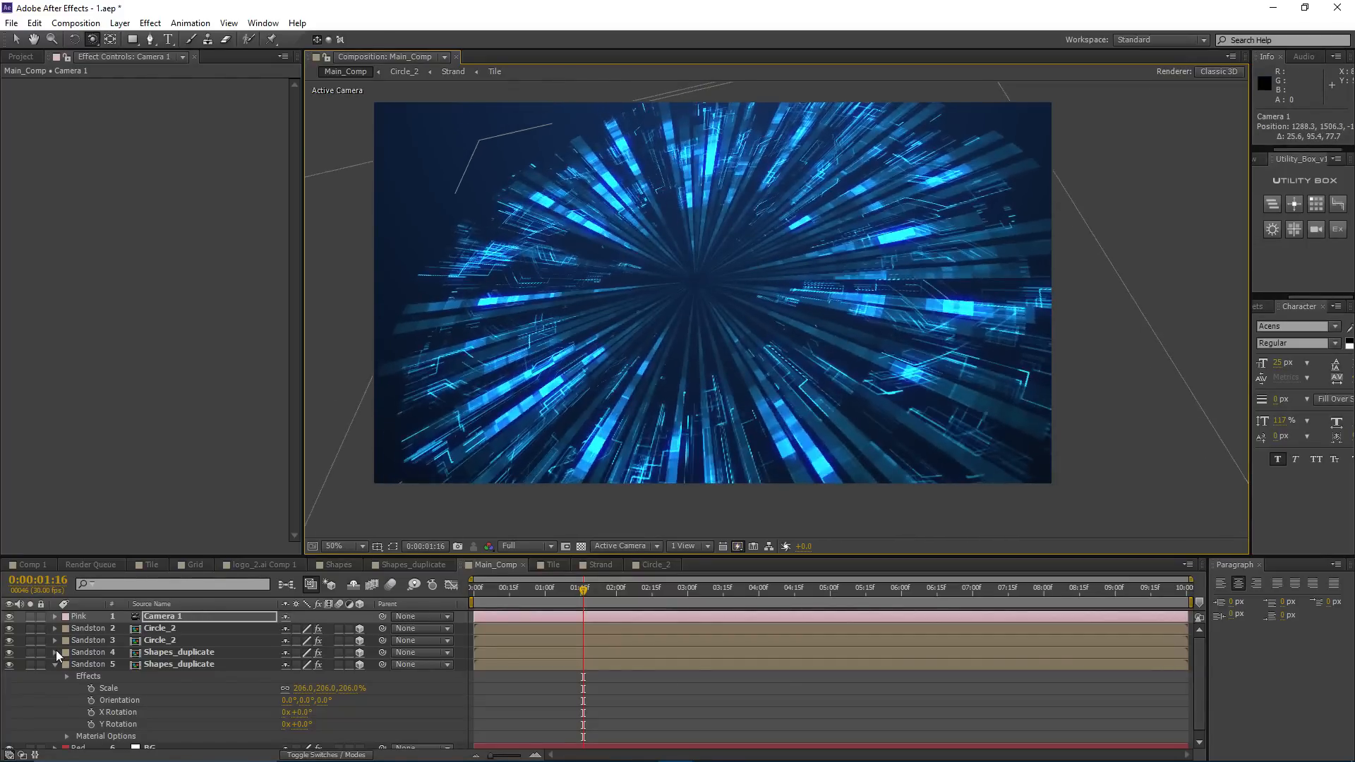
pyautogui.click(56, 664)
pyautogui.click(591, 697)
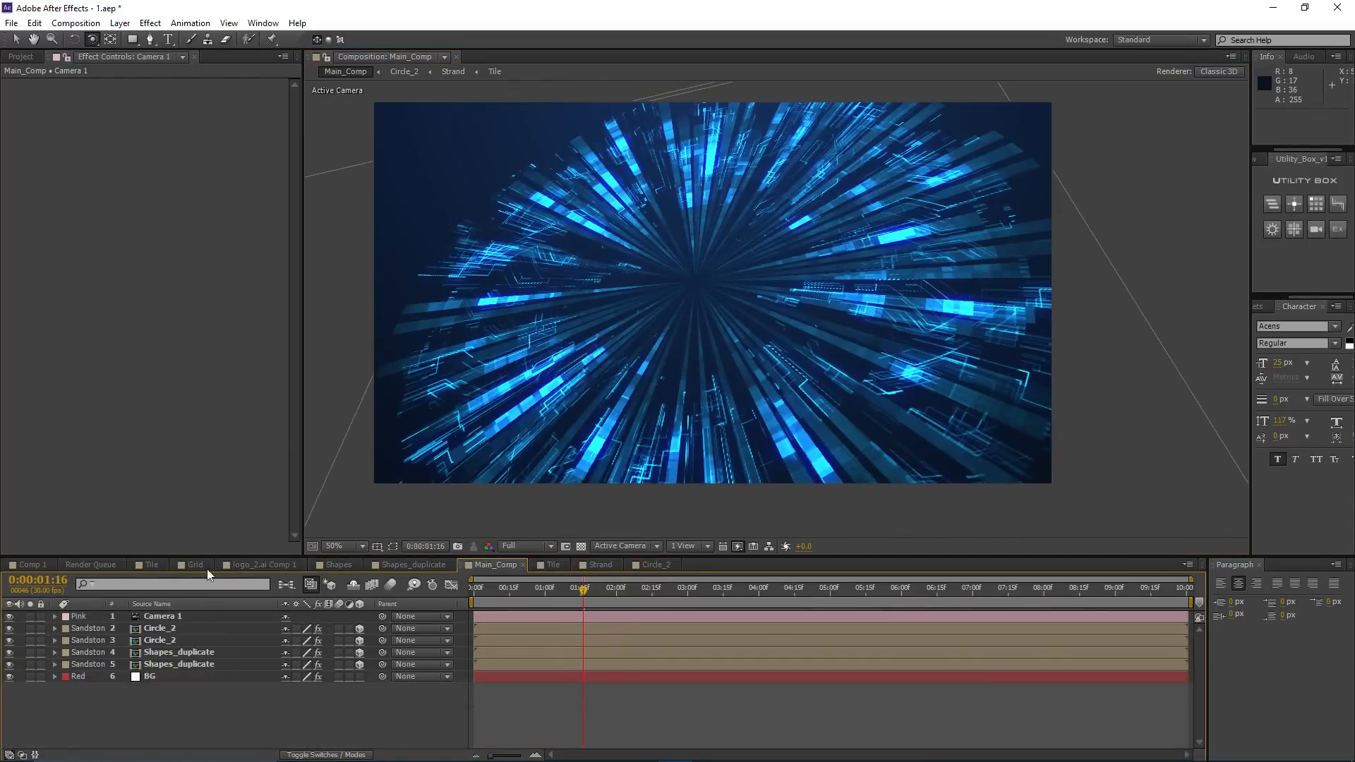
# Step: Add a white 1920 x 1080 px solid above Camera 1 and set its opacity to 25%
pyautogui.click(184, 619)
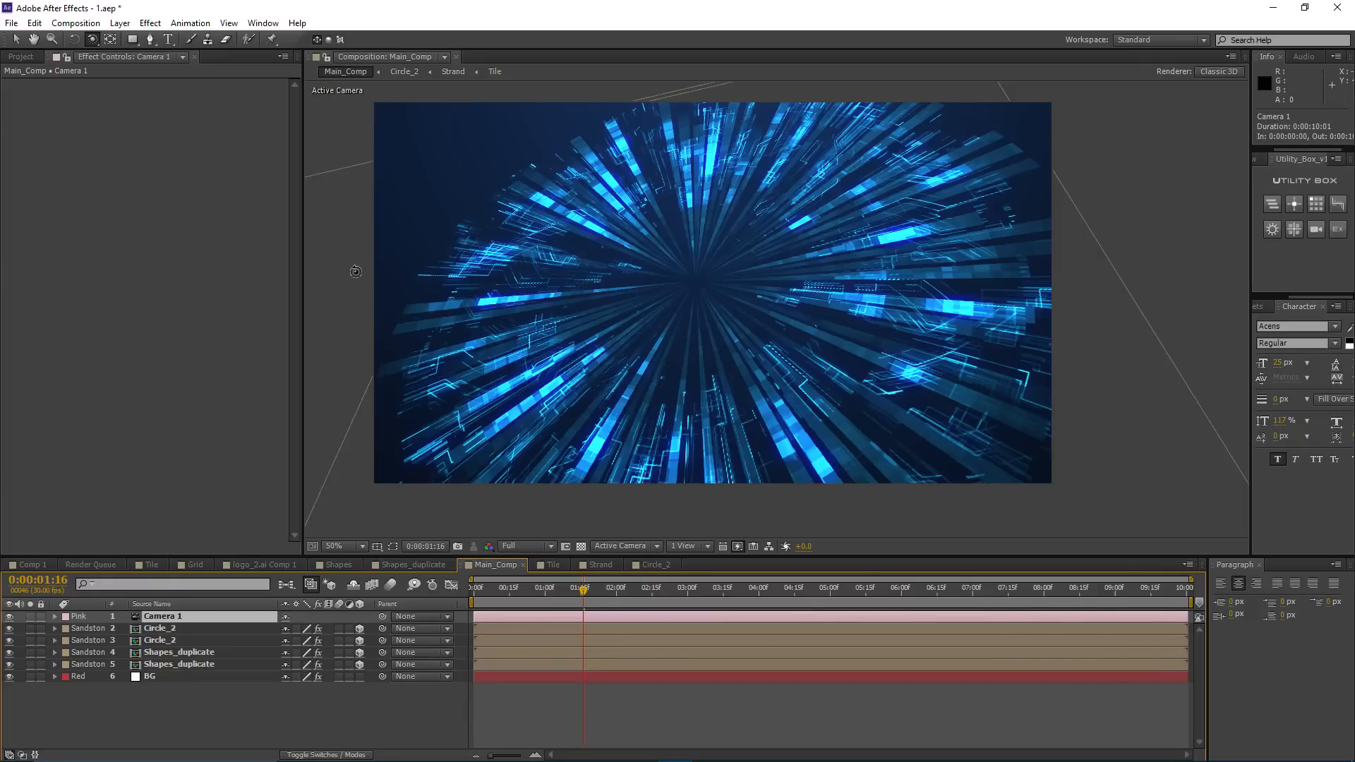
pyautogui.click(120, 24)
pyautogui.moveTo(142, 39)
pyautogui.click(381, 56)
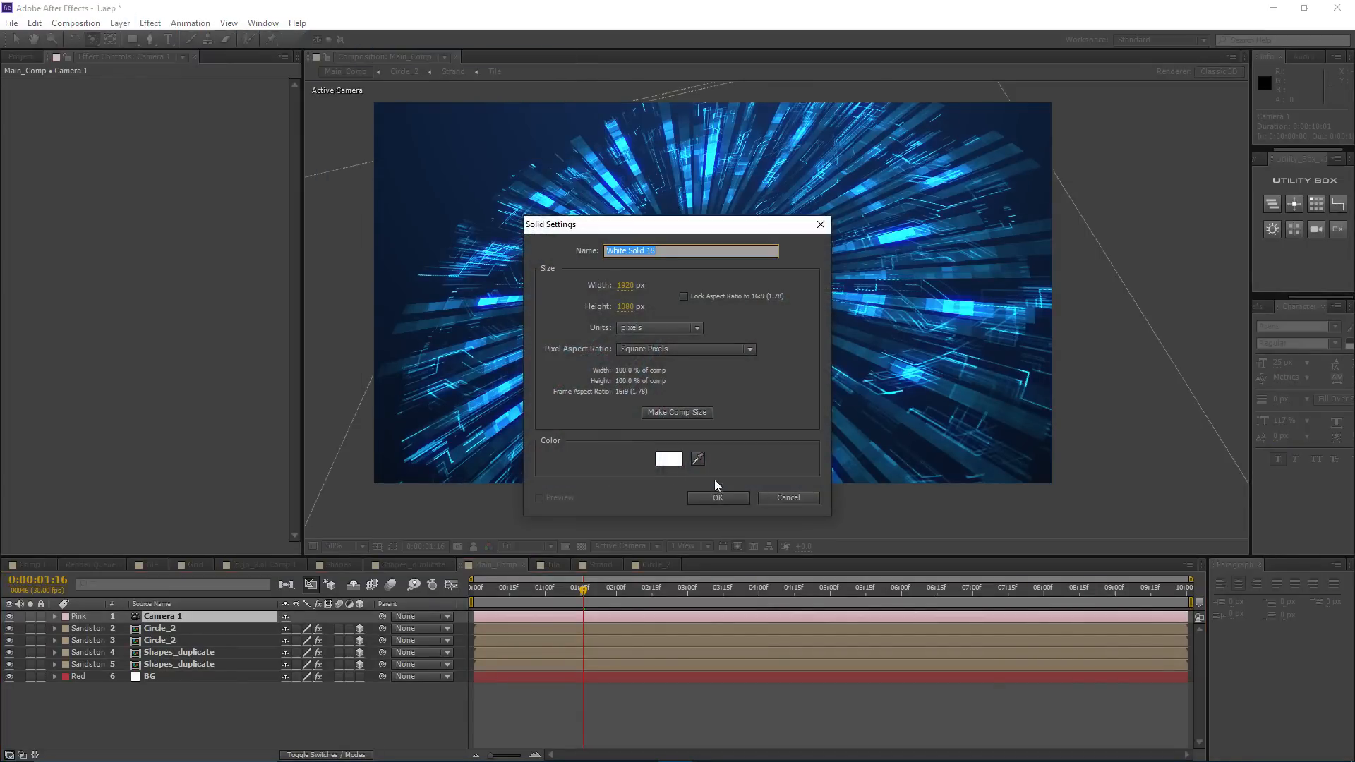
pyautogui.click(717, 497)
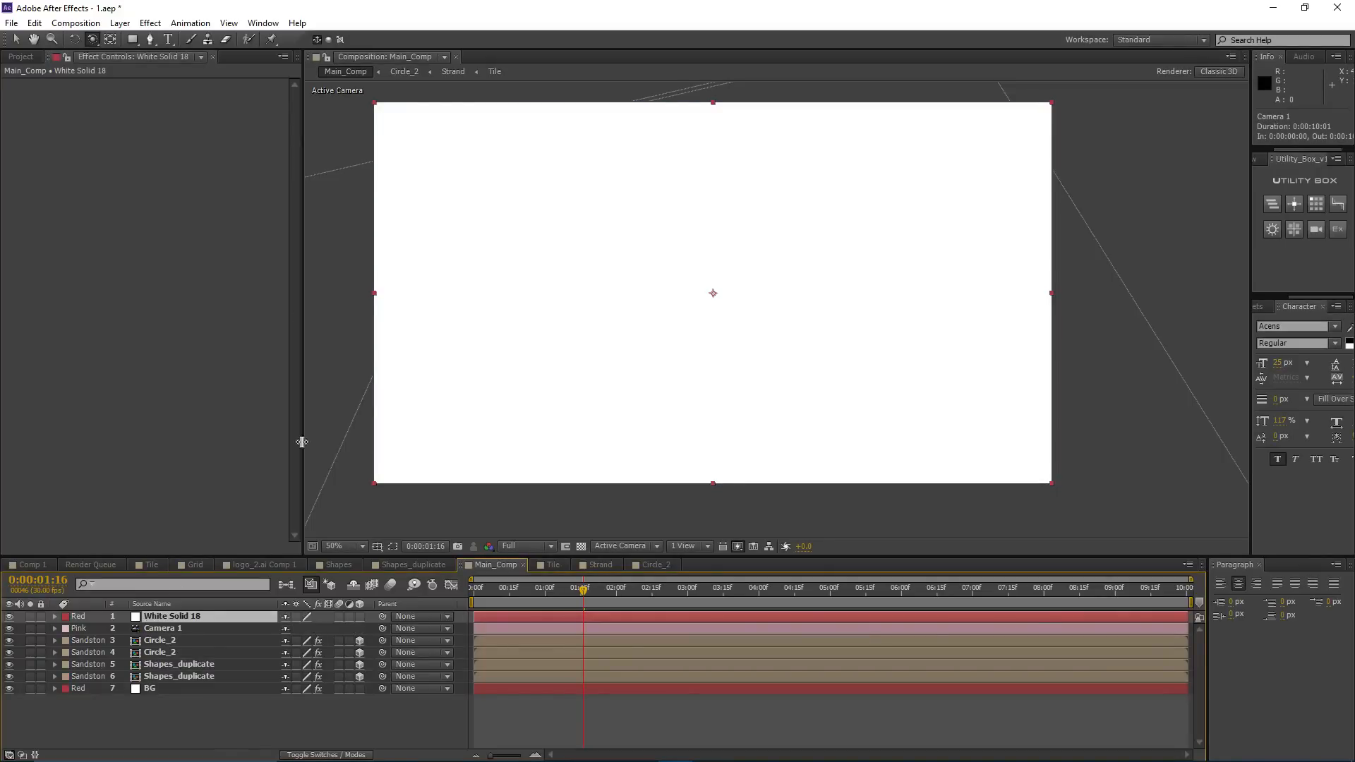
pyautogui.press('t')
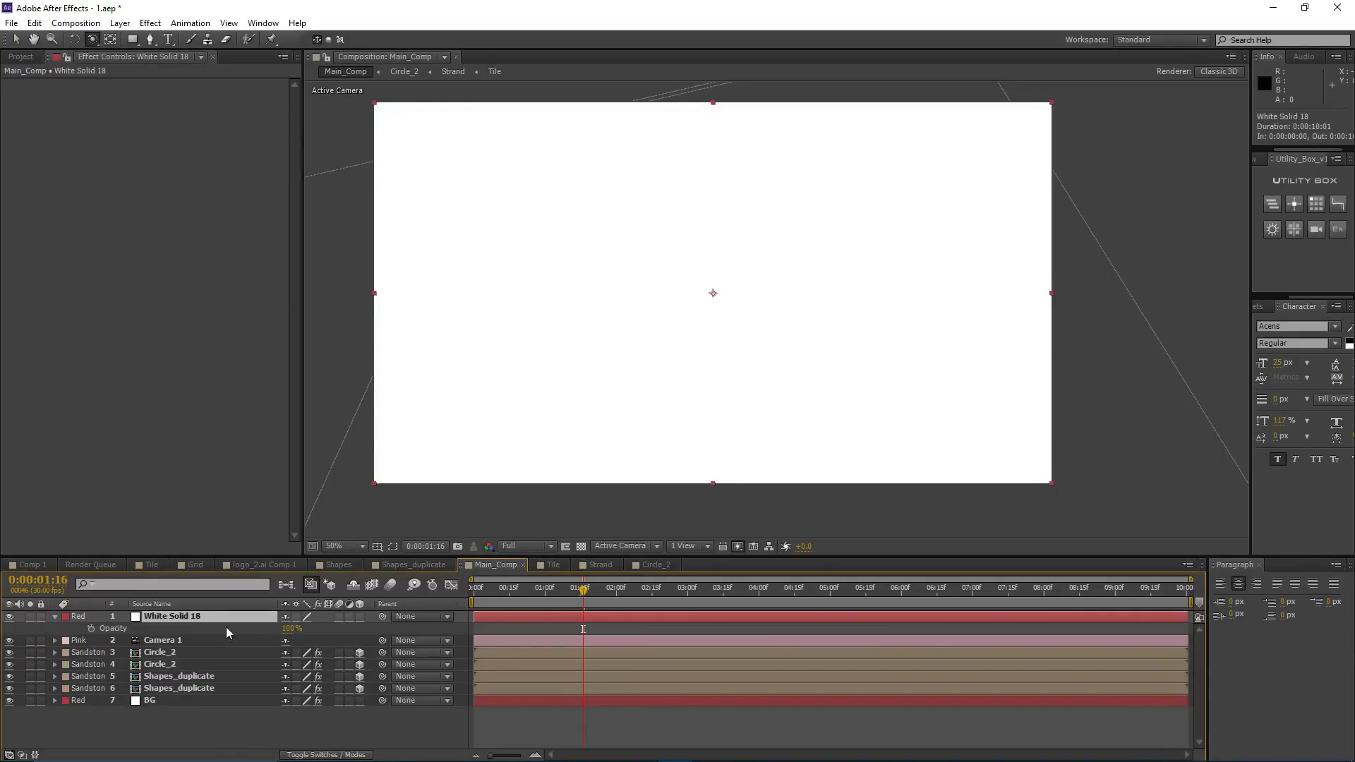
pyautogui.click(290, 628)
pyautogui.write('25')
pyautogui.press('Return')
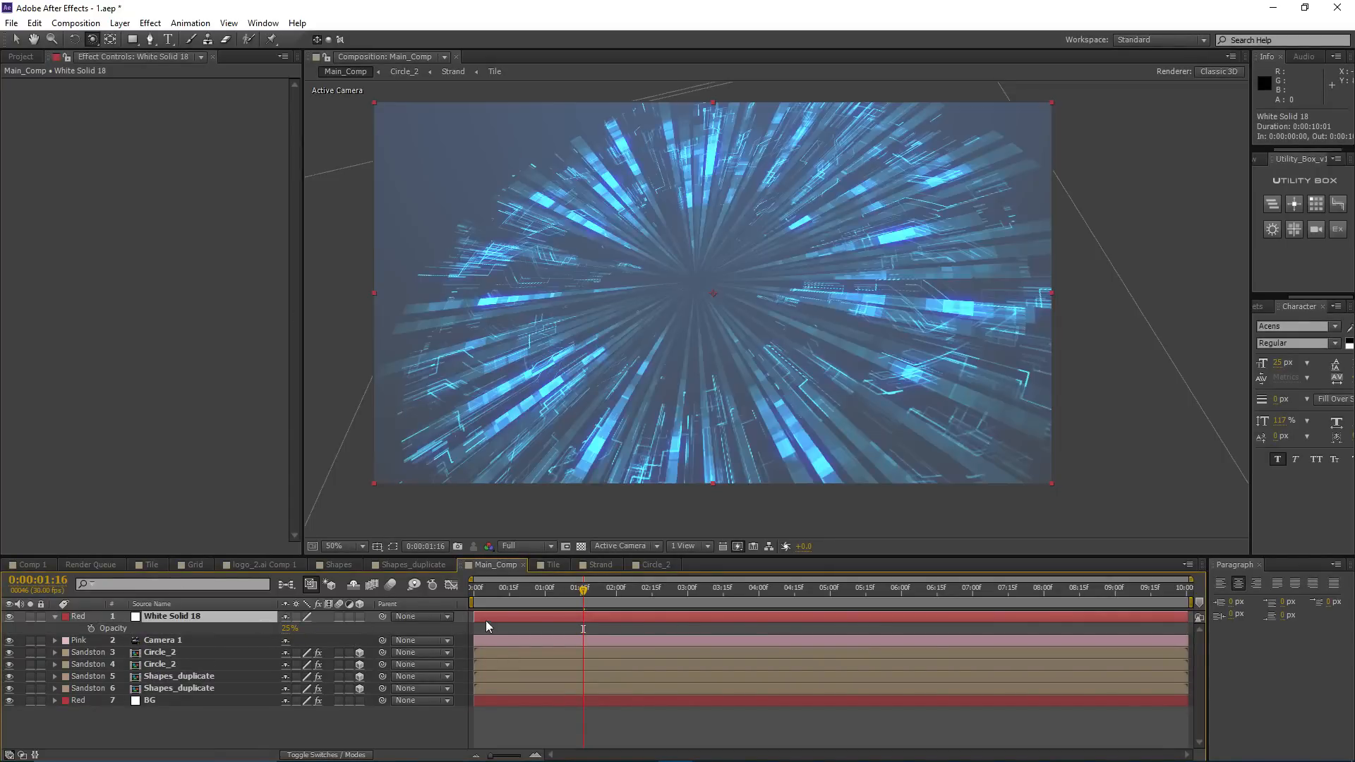
# Step: Draw two curved Pen masks on the white solid, around the frame's upper-left and lower-right corners, and nudge Mask 1's inner edge toward the centre
pyautogui.click(149, 41)
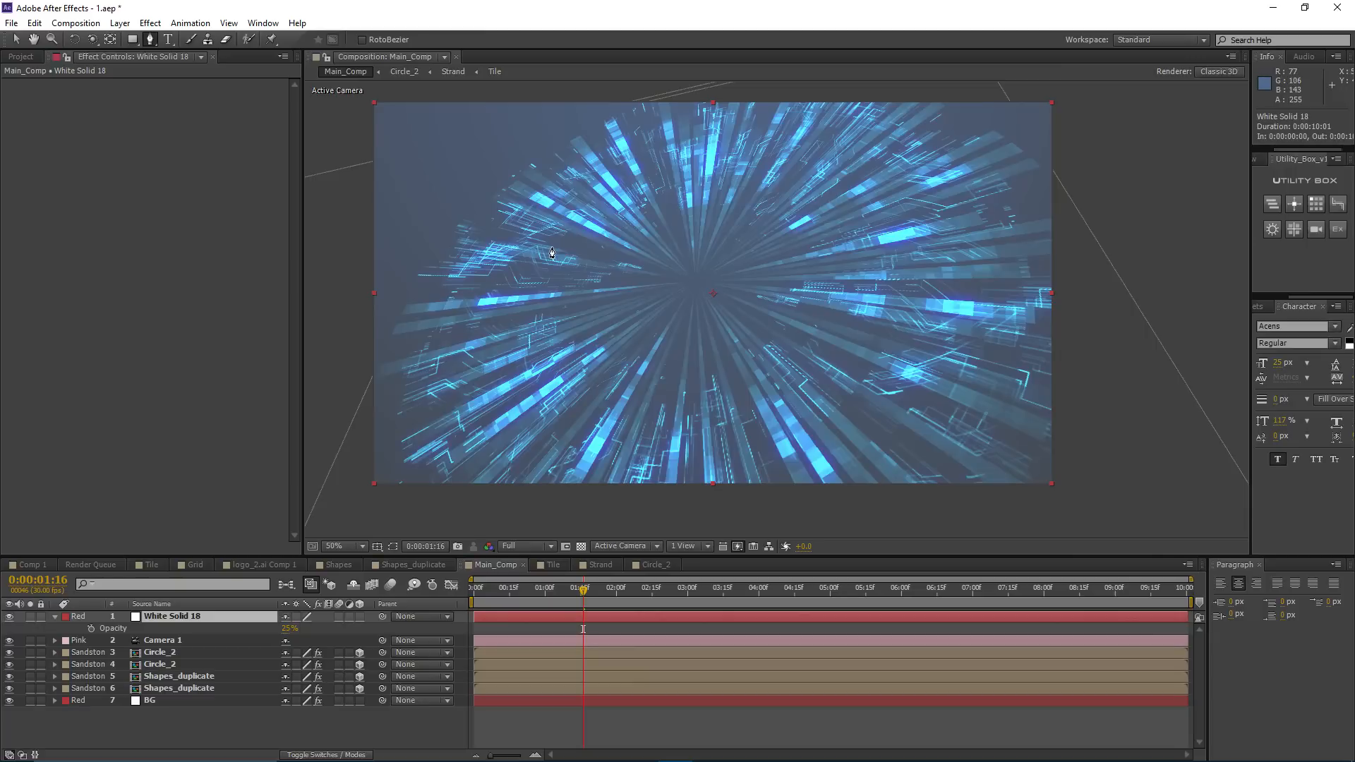
pyautogui.press(',')
pyautogui.click(557, 410)
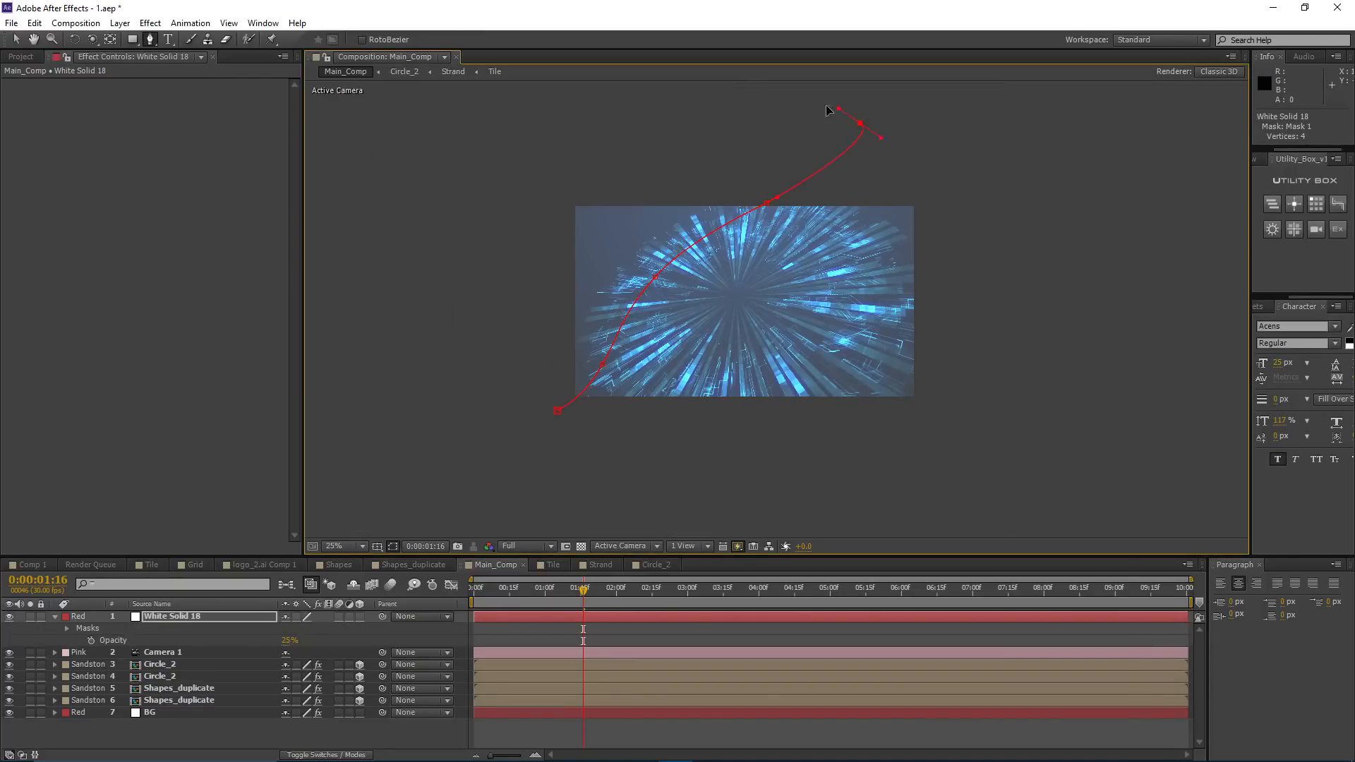
pyautogui.moveTo(455, 376); pyautogui.dragTo(490, 408)
pyautogui.moveTo(823, 364); pyautogui.dragTo(859, 329)
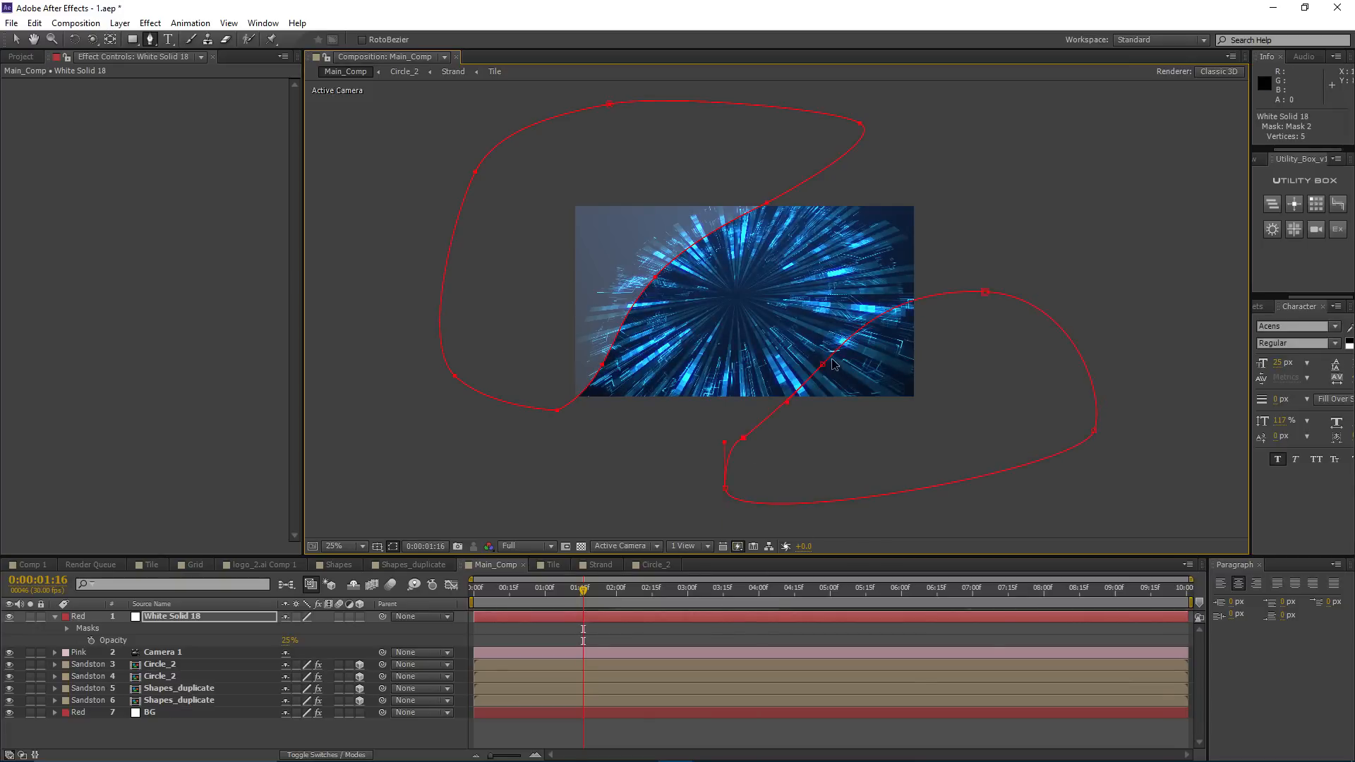
pyautogui.press('v')
pyautogui.click(658, 277)
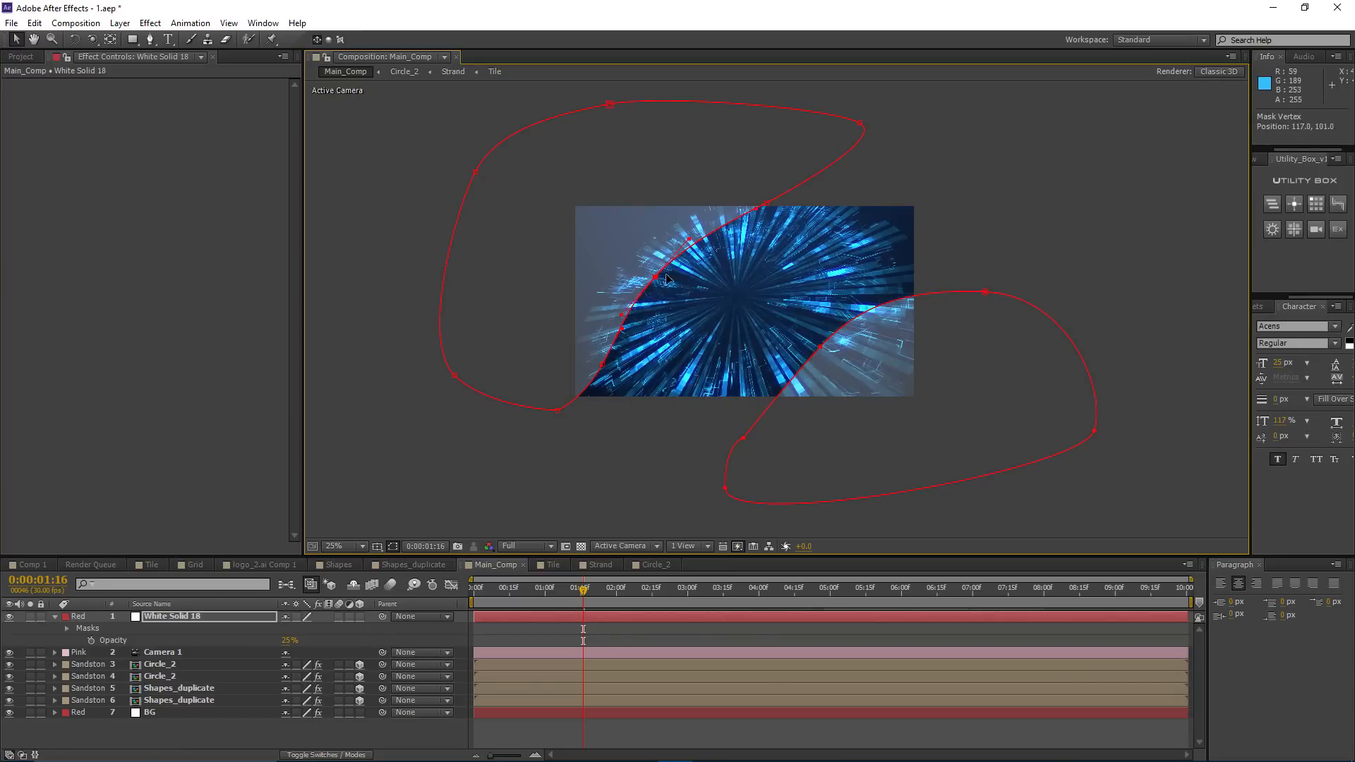
pyautogui.moveTo(666, 274); pyautogui.dragTo(673, 272)
# Step: Feather Mask 1 by 290 pixels and Mask 2 by 320 pixels, and shift Mask 1 slightly toward the frame's centre
pyautogui.press('f')
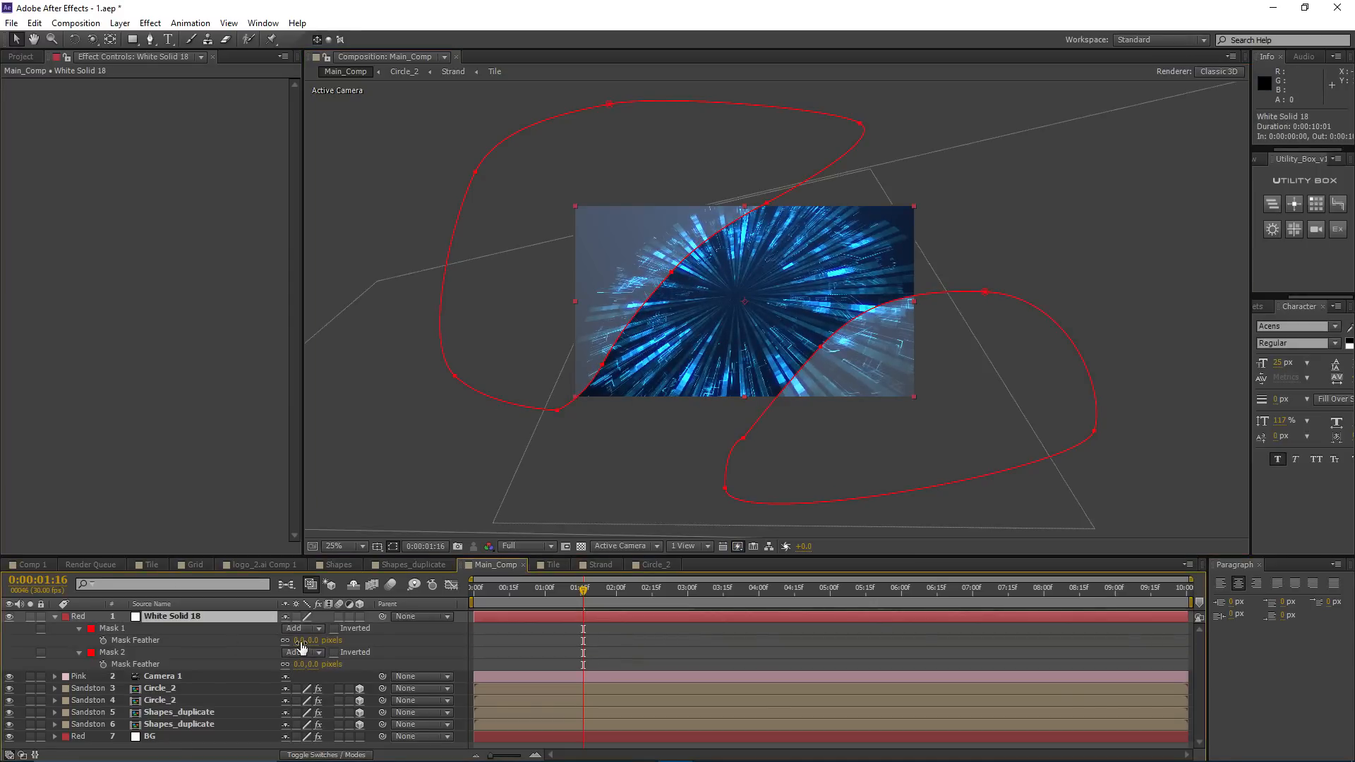
pyautogui.moveTo(302, 641); pyautogui.dragTo(456, 640)
pyautogui.moveTo(302, 664); pyautogui.dragTo(528, 664)
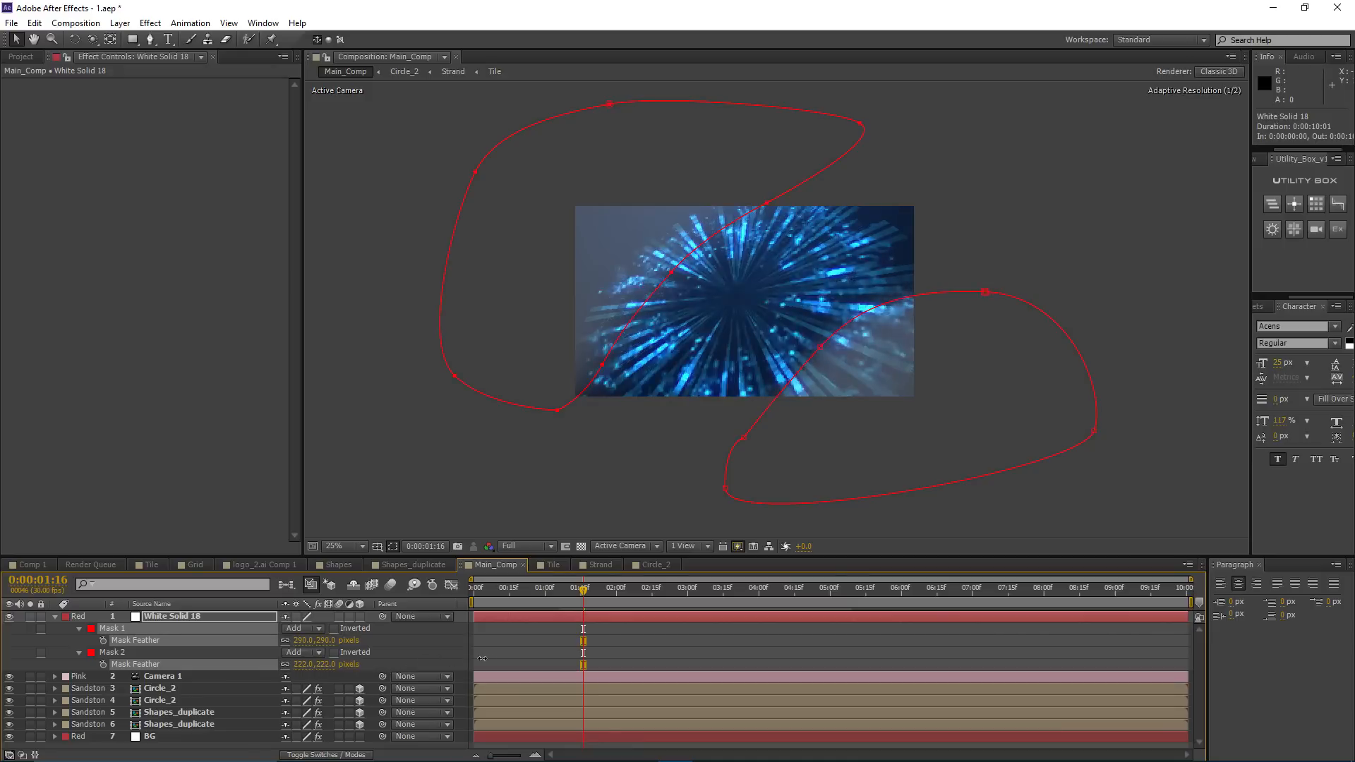
pyautogui.doubleClick(672, 272)
pyautogui.moveTo(672, 273); pyautogui.dragTo(686, 270)
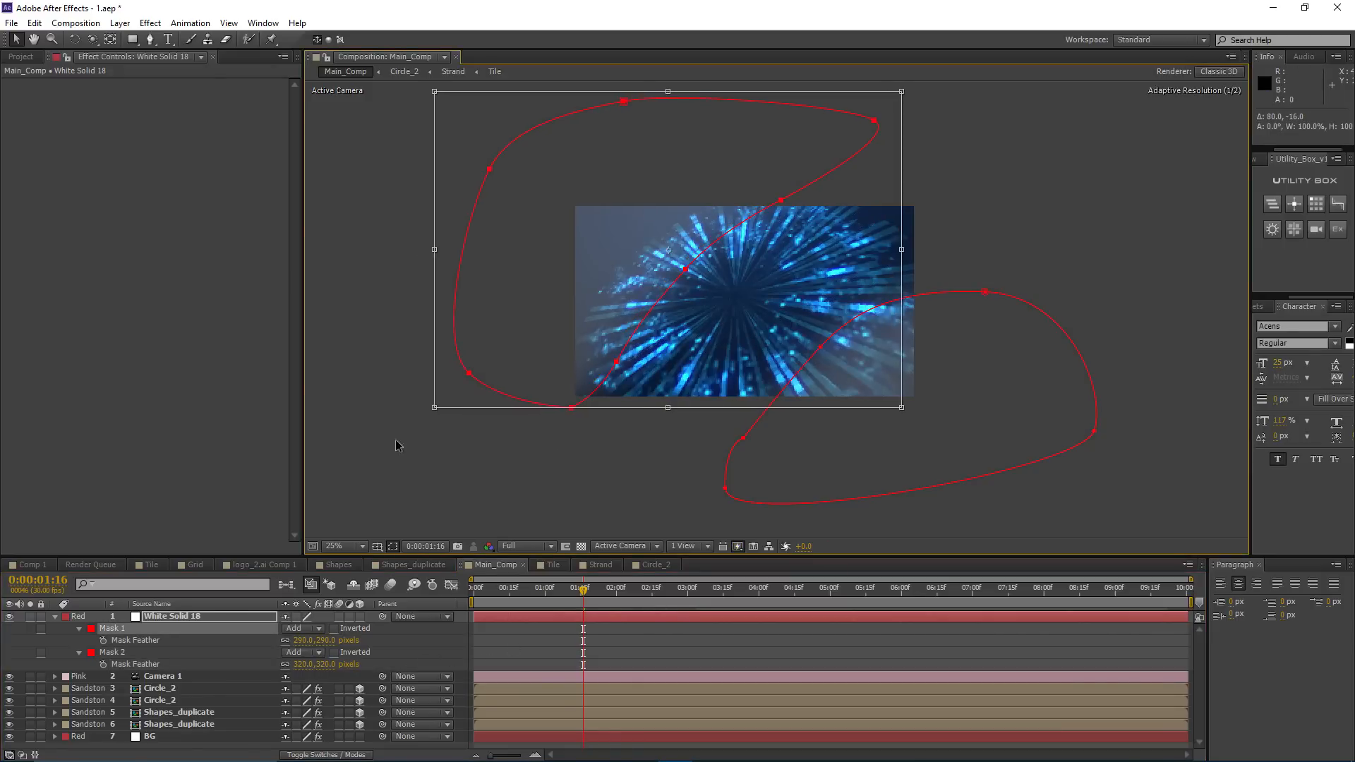
# Step: Raise the white solid's opacity to 100%
pyautogui.click(211, 616)
pyautogui.press('t')
pyautogui.moveTo(291, 631); pyautogui.dragTo(624, 587)
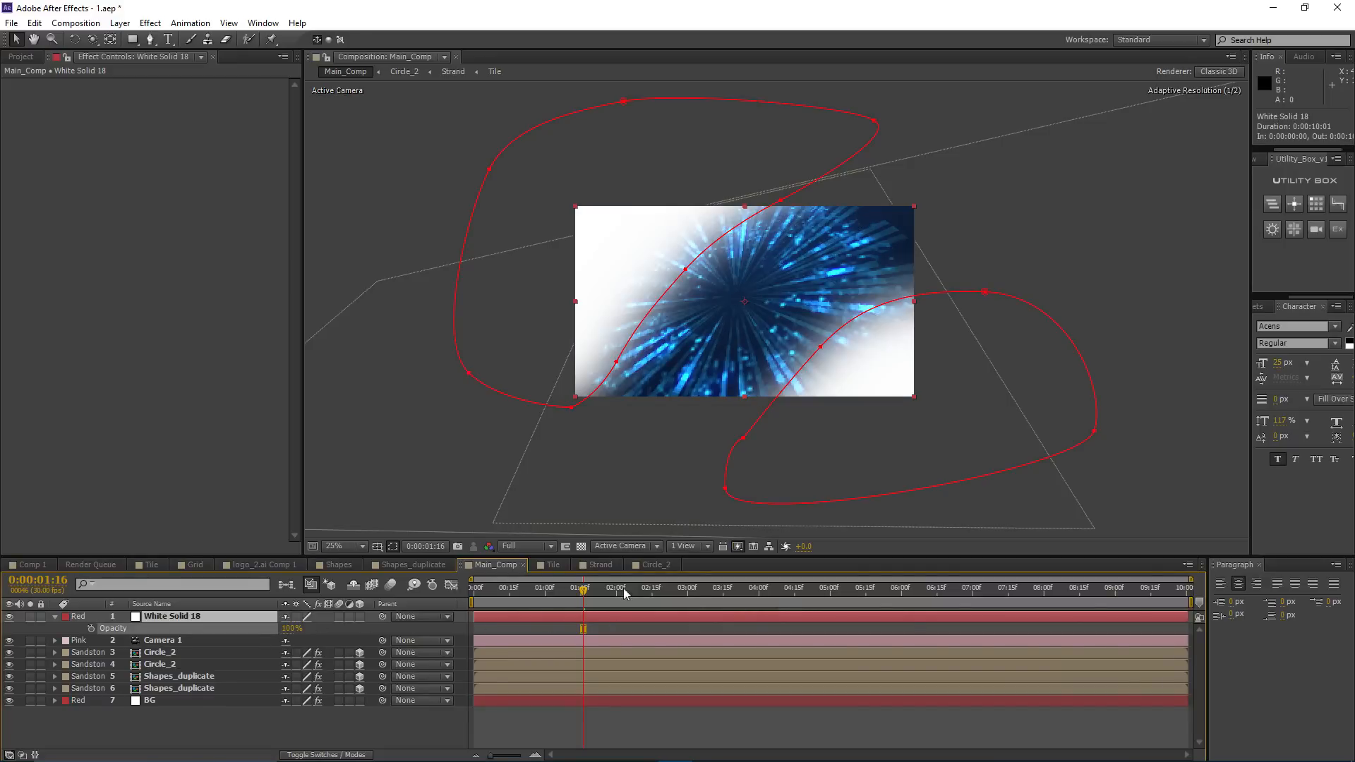
# Step: Reshape the inner edges of Mask 1 and Mask 2 by moving their vertices to refine the diagonal opening around the strands
pyautogui.press('.')
pyautogui.moveTo(698, 205); pyautogui.dragTo(631, 293)
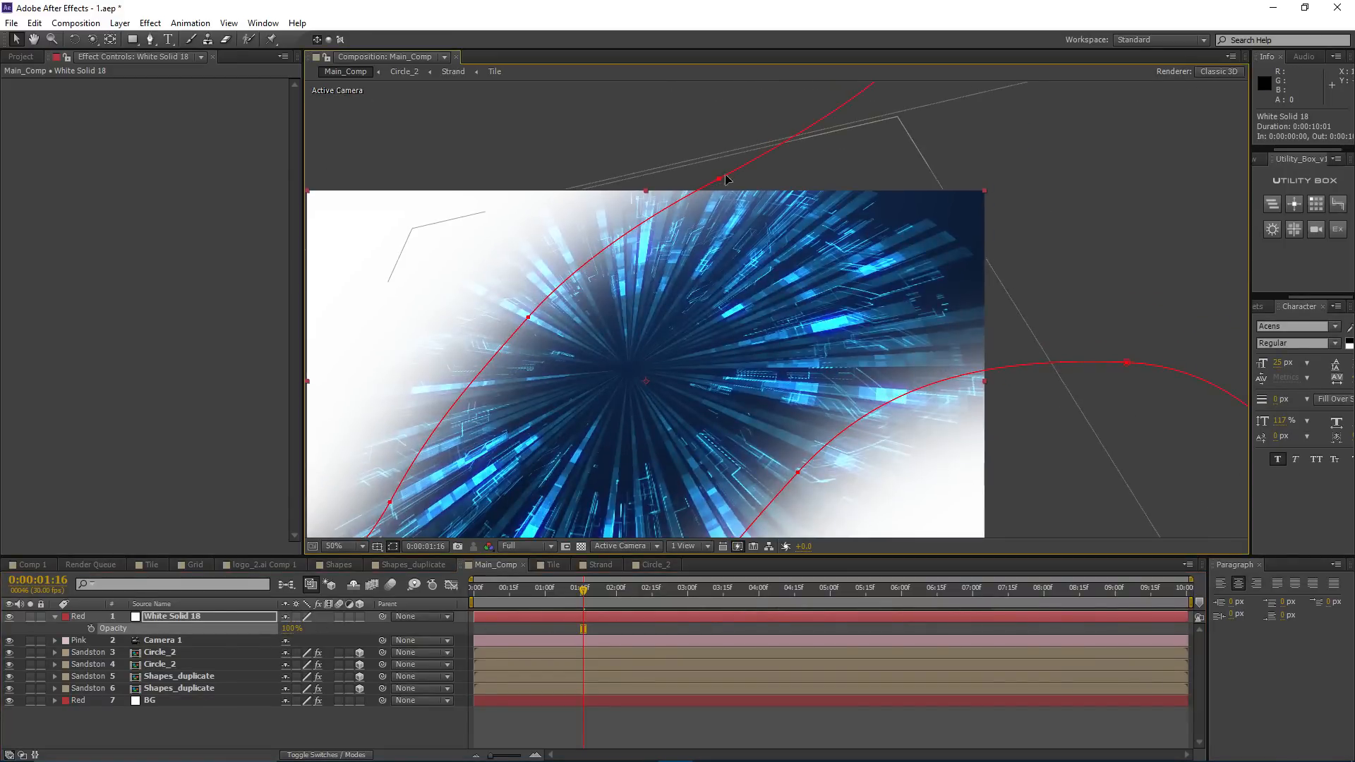
pyautogui.moveTo(719, 179); pyautogui.dragTo(842, 179)
pyautogui.moveTo(528, 317); pyautogui.dragTo(497, 336)
pyautogui.moveTo(812, 439); pyautogui.dragTo(563, 518)
pyautogui.scroll(-2, 893, 326)
pyautogui.moveTo(898, 319); pyautogui.dragTo(833, 363)
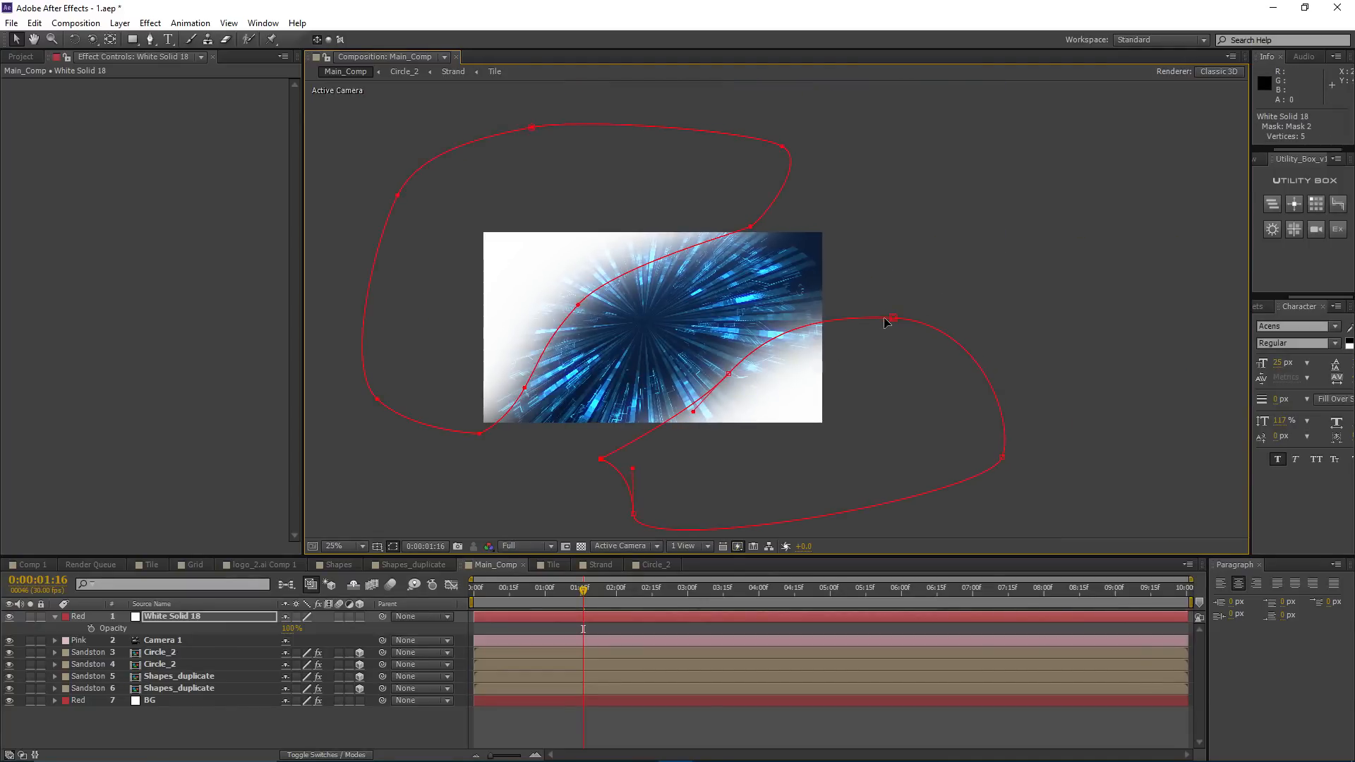
# Step: Set Mask 2's opacity on the white solid to 50%
pyautogui.press('t')
pyautogui.press('t')
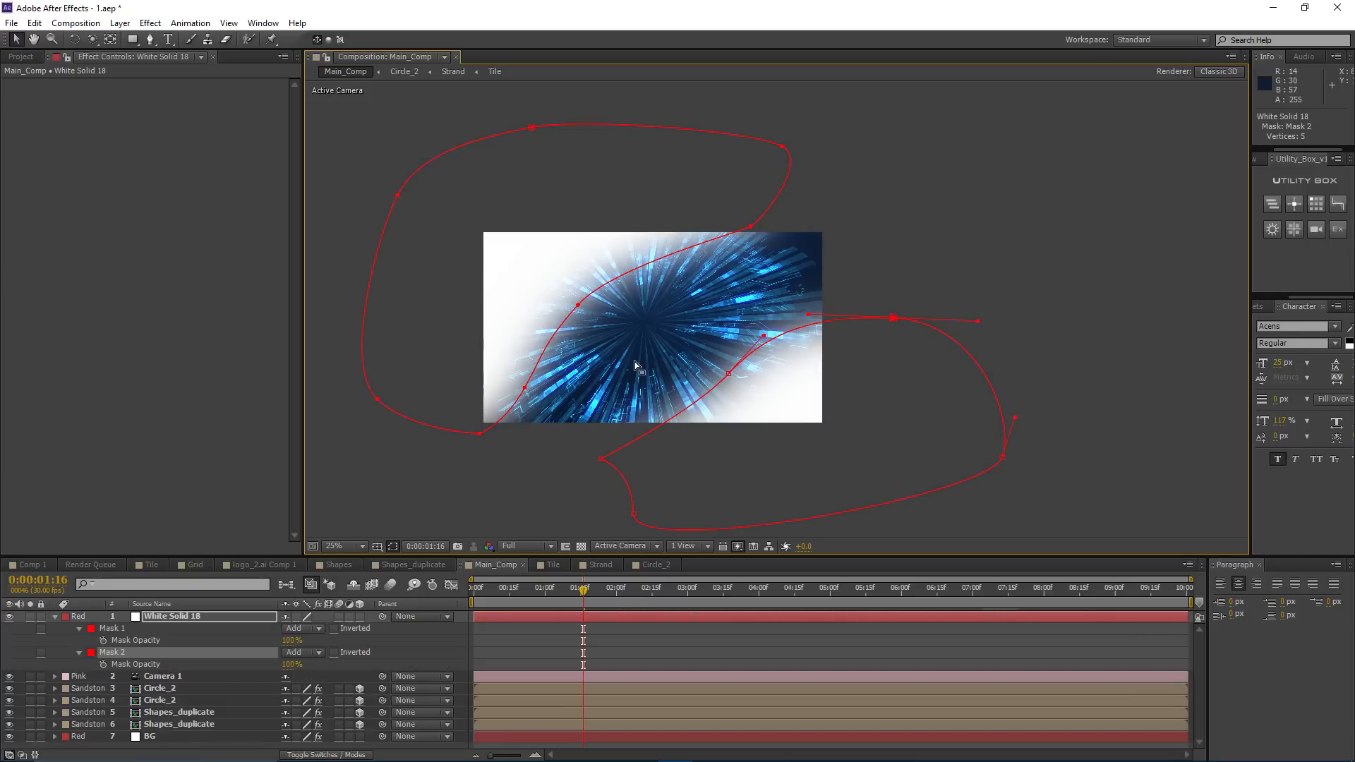
pyautogui.click(290, 665)
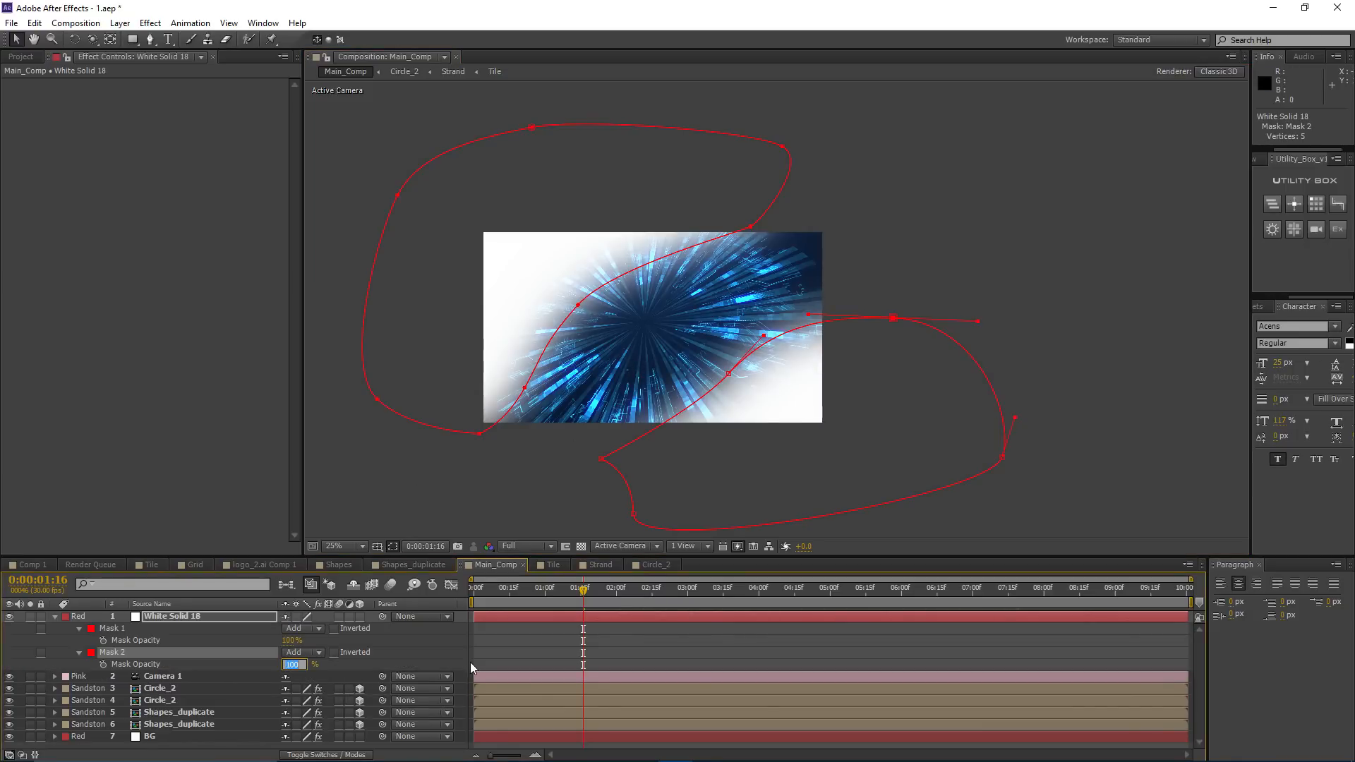
pyautogui.write('50')
pyautogui.press('Return')
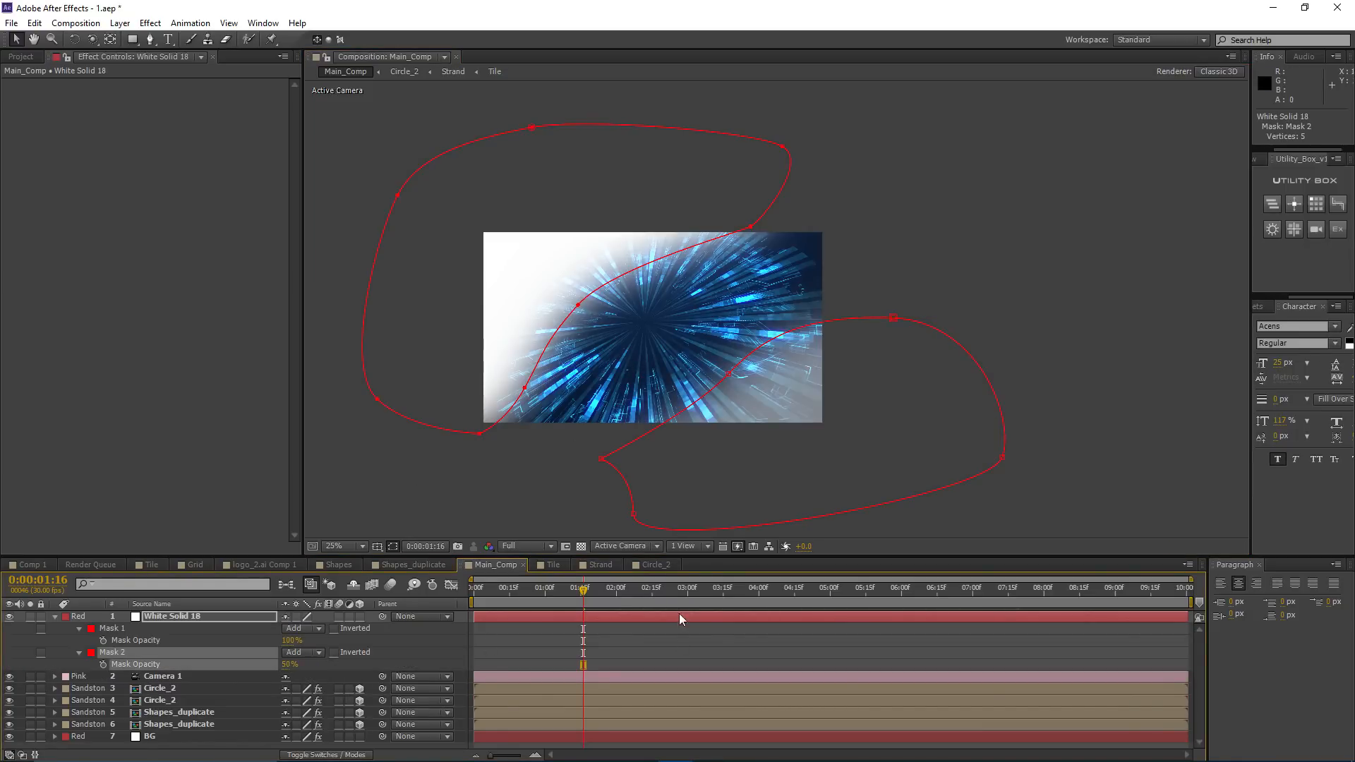
pyautogui.press('F2')
pyautogui.scroll(2, 713, 329)
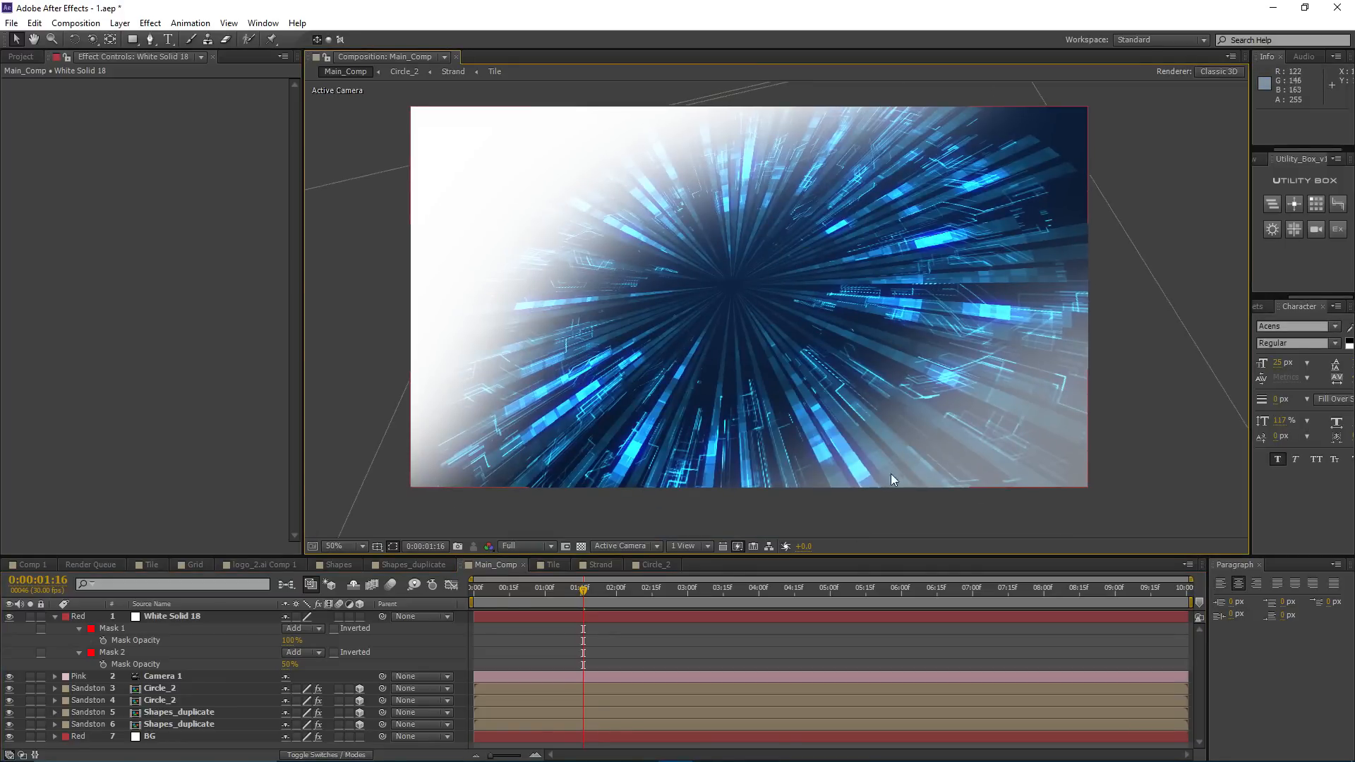
# Step: Pre-compose the masked white solid with all attributes moved into the new composition, and hide the resulting layer
pyautogui.click(502, 621)
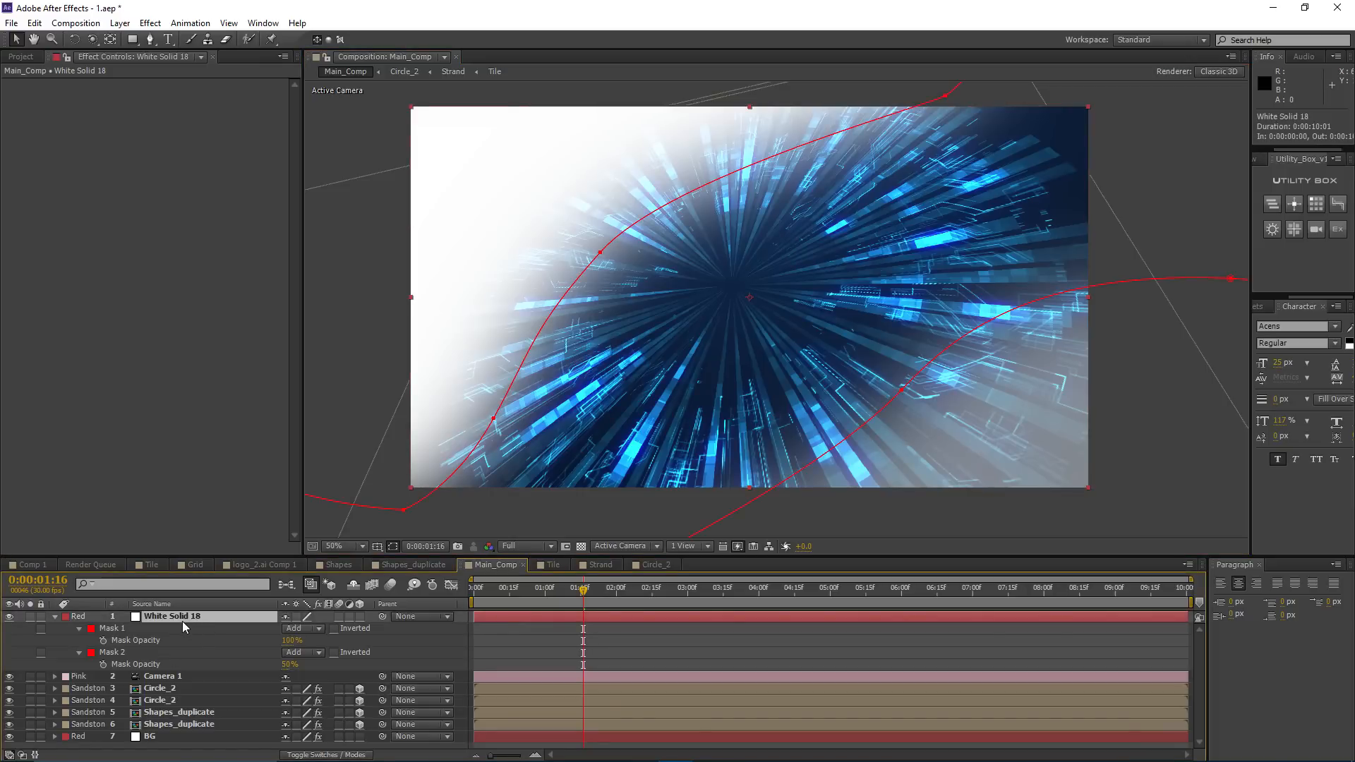
pyautogui.hotkey('ctrl', 'shift', 'c')
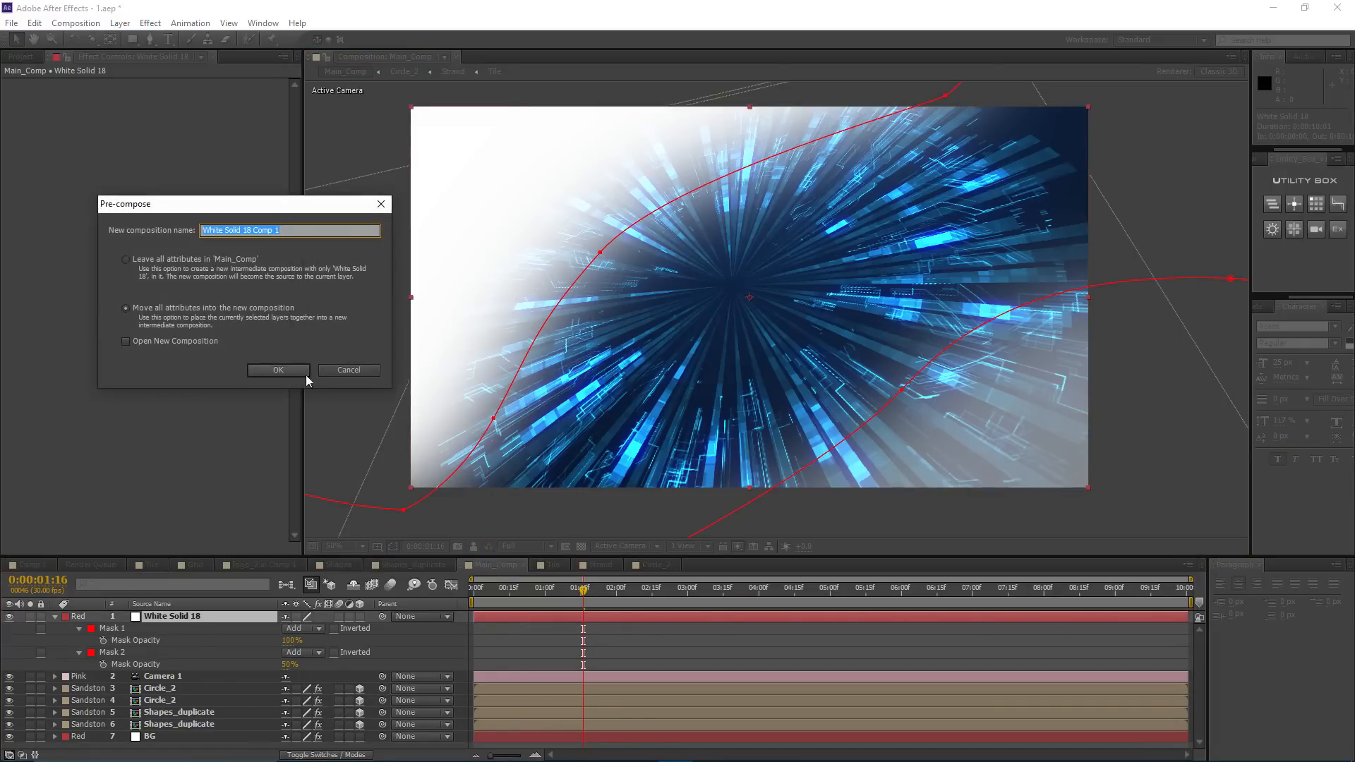
pyautogui.click(292, 371)
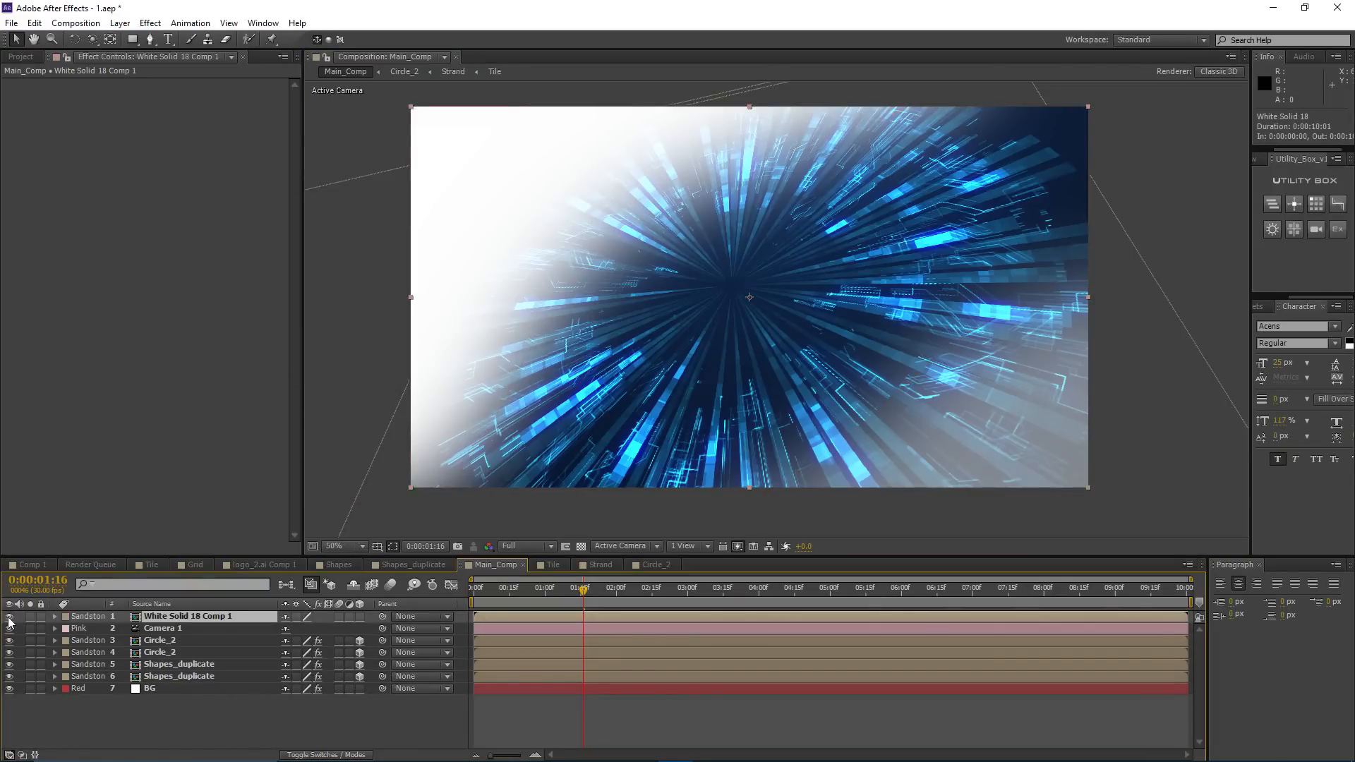
pyautogui.click(10, 618)
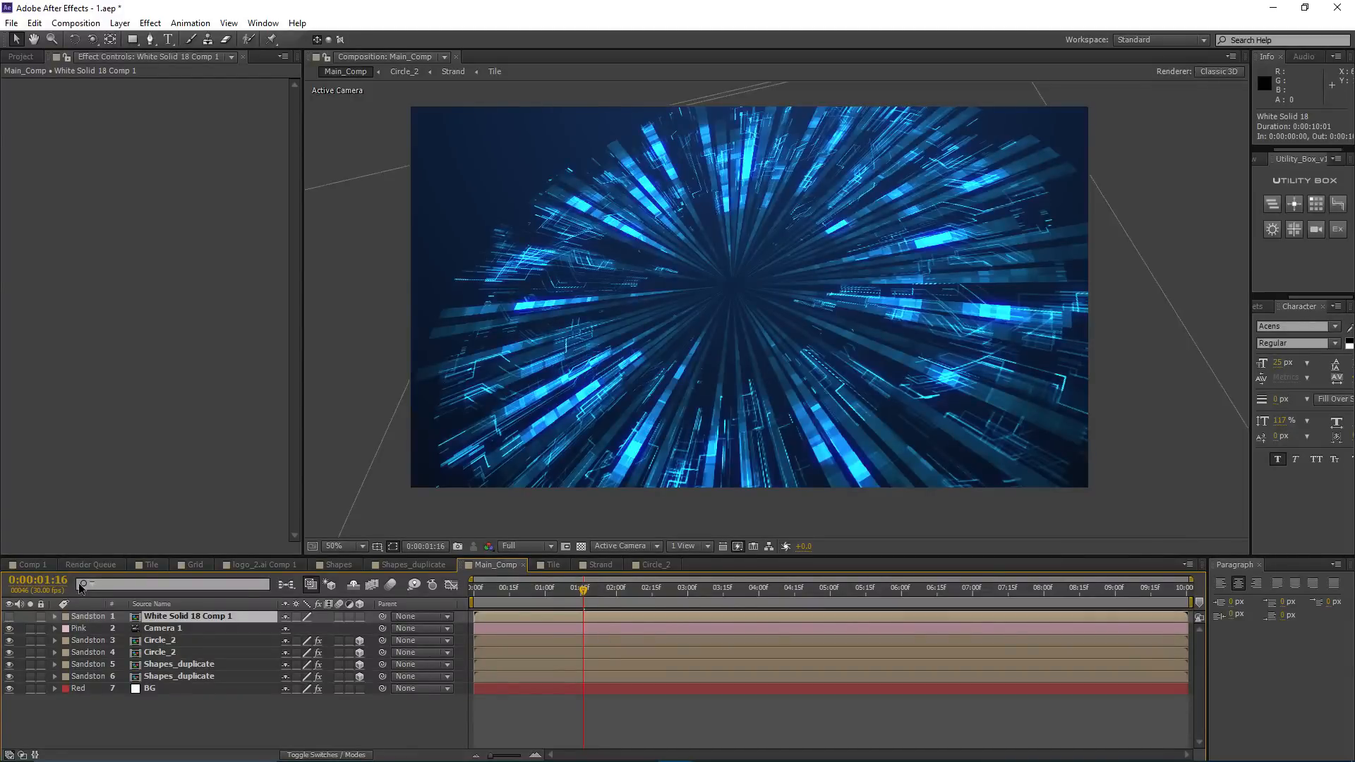
# Step: Add an adjustment layer above the hidden solid precomp and apply Camera Lens Blur to it
pyautogui.hotkey('ctrl', 'alt', 'y')
pyautogui.click(157, 24)
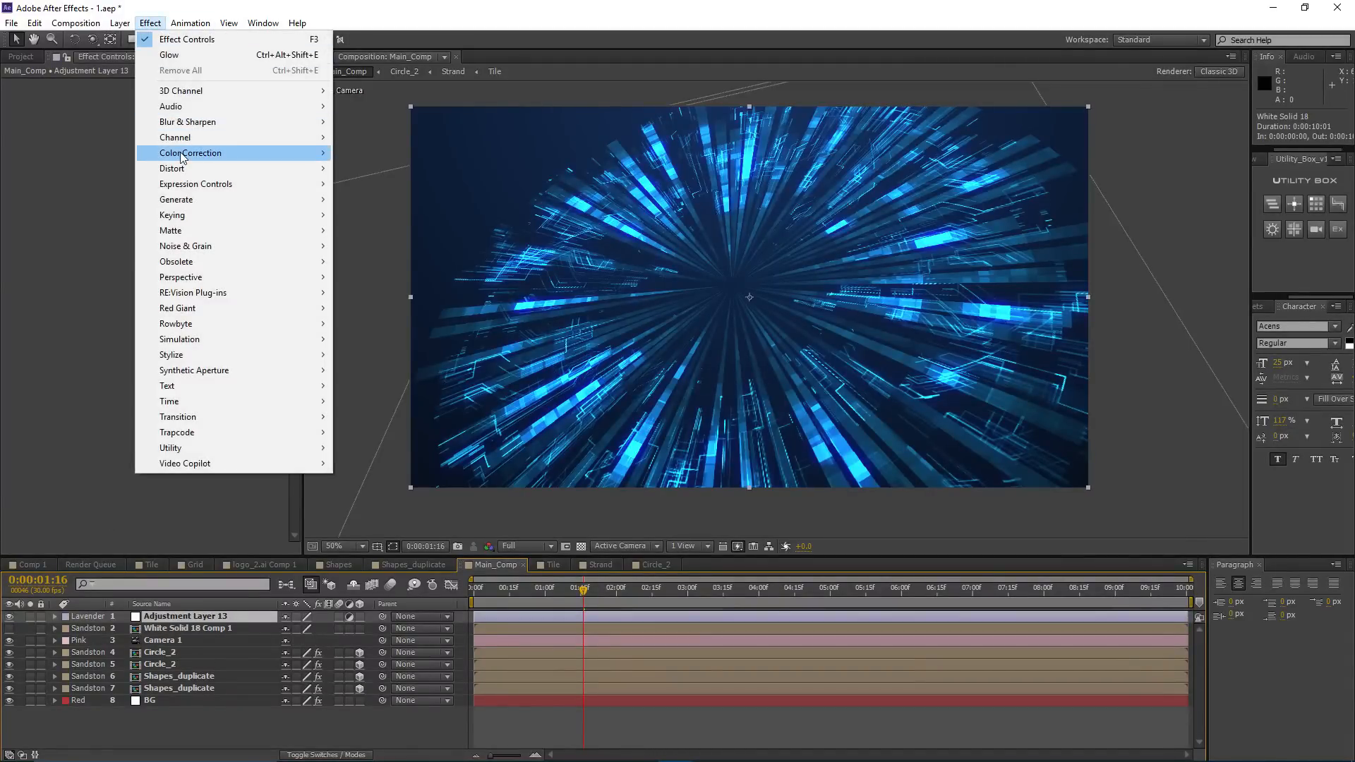
pyautogui.moveTo(185, 121)
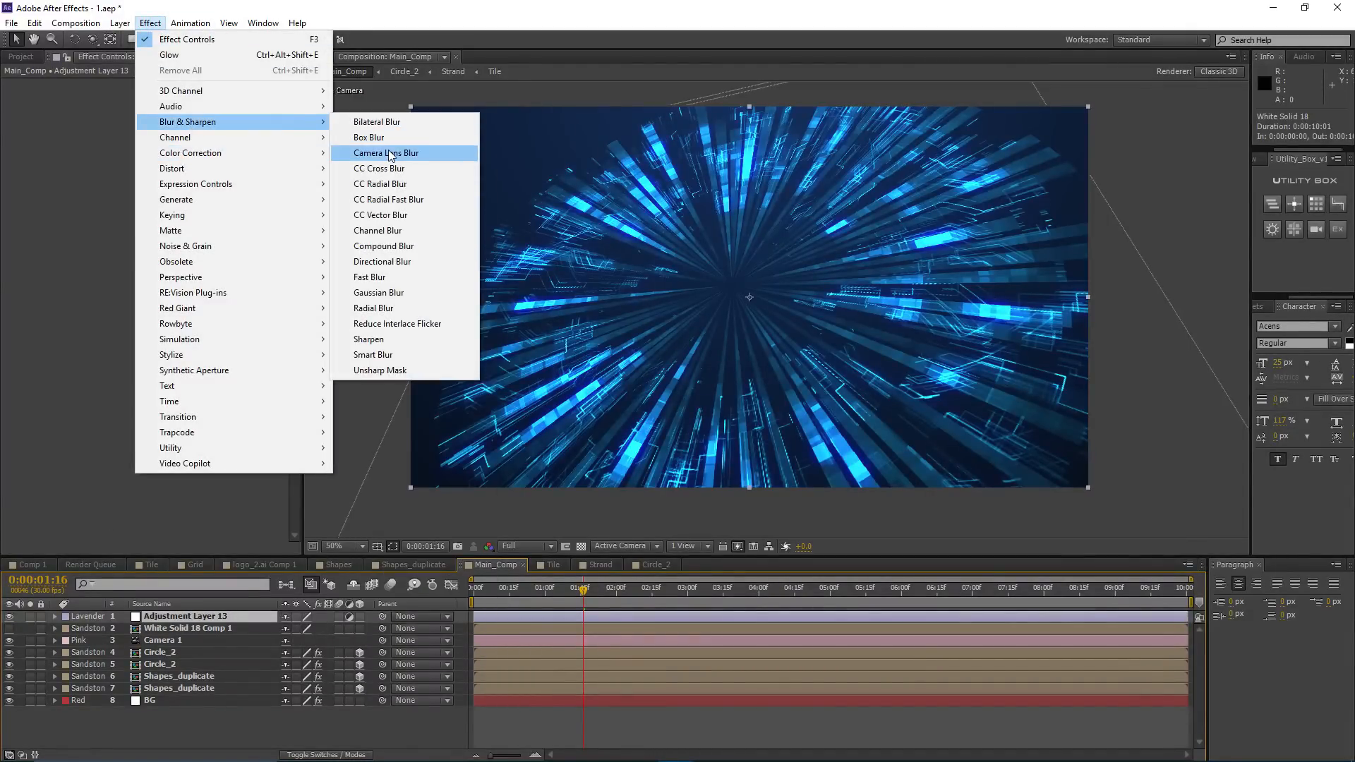
pyautogui.click(384, 152)
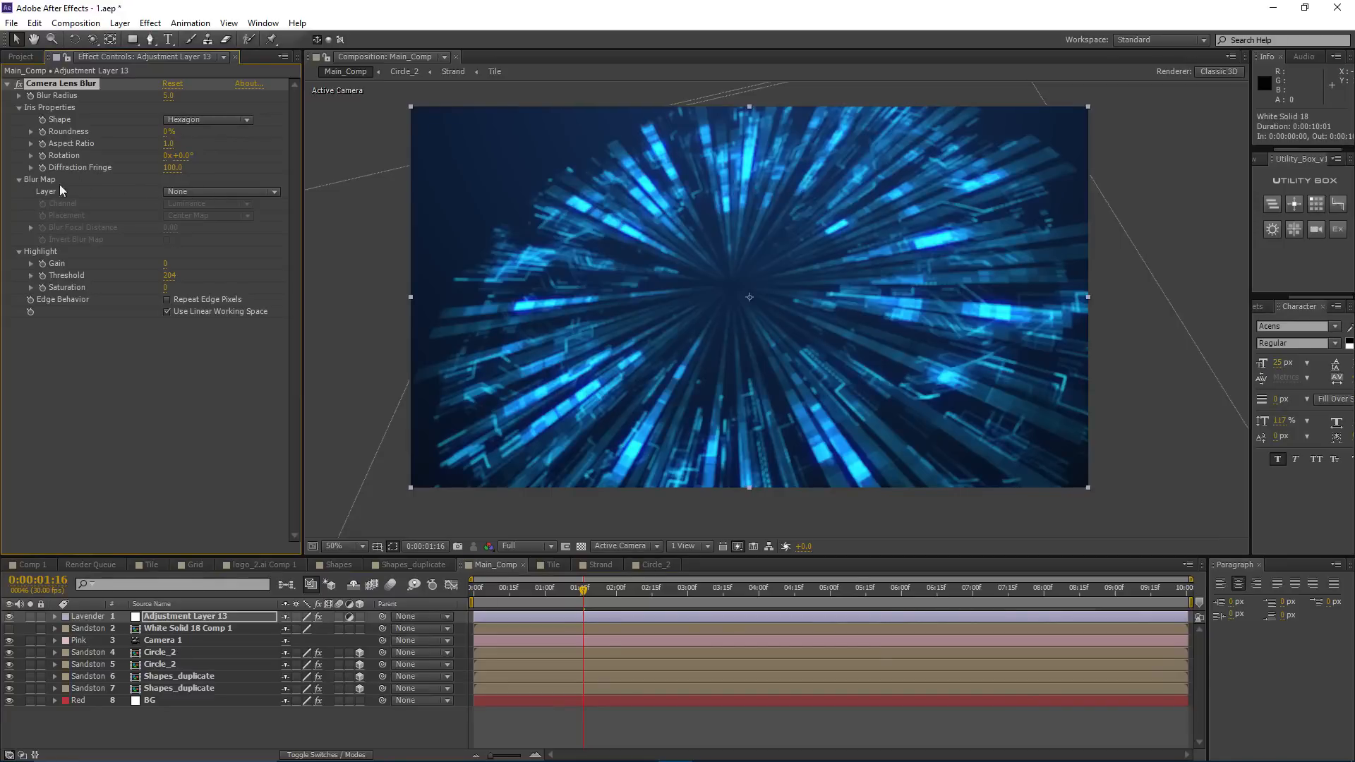
# Step: Use White Solid 18 Comp 1 as the Camera Lens Blur map, with a blur radius of 45 and repeated edge pixels
pyautogui.click(187, 191)
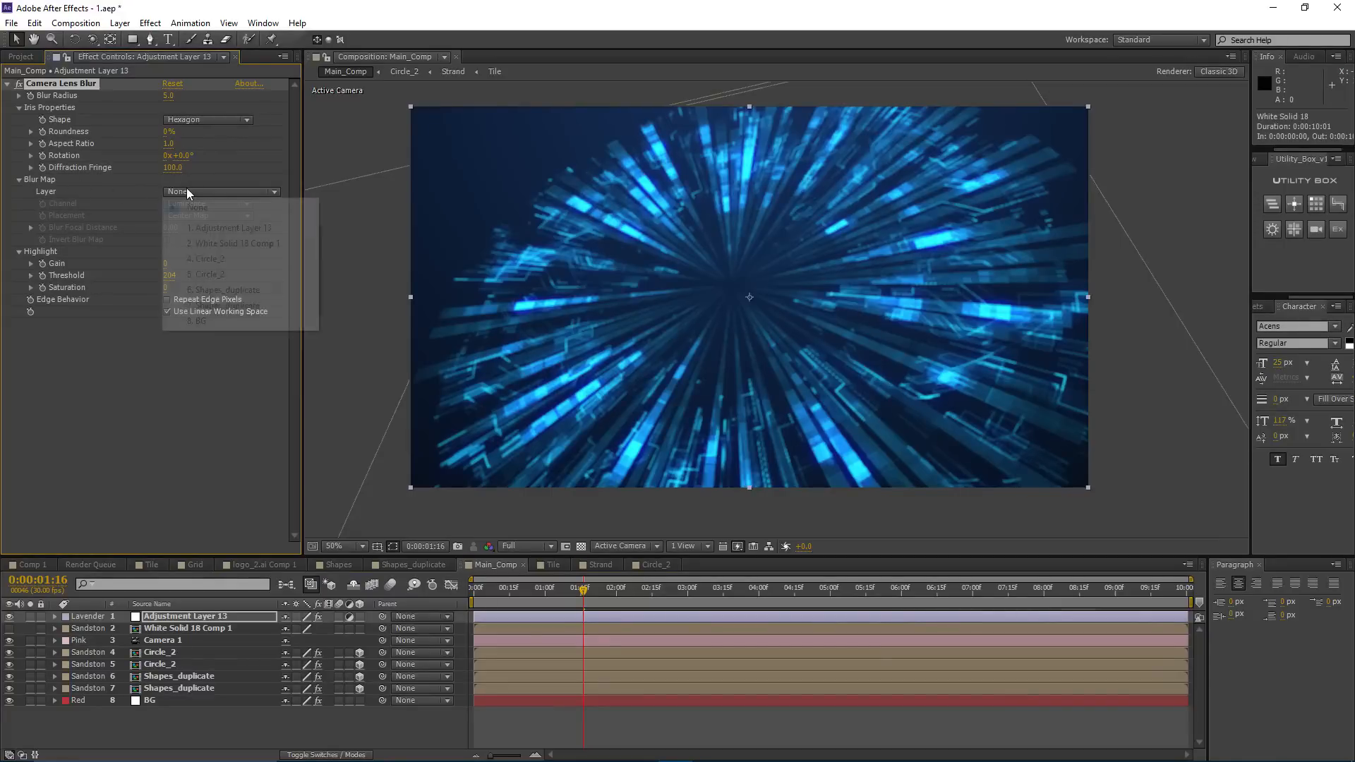
pyautogui.click(214, 244)
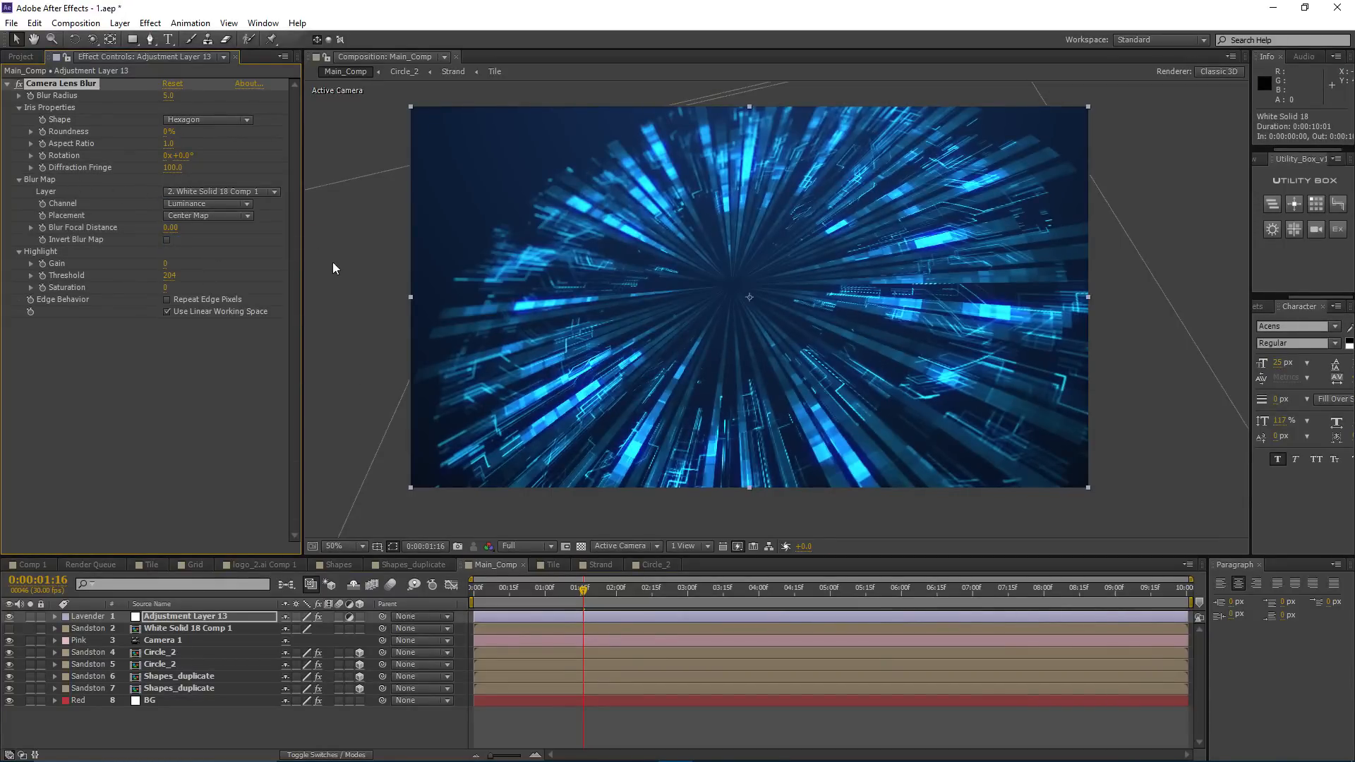
pyautogui.moveTo(170, 97); pyautogui.dragTo(204, 97)
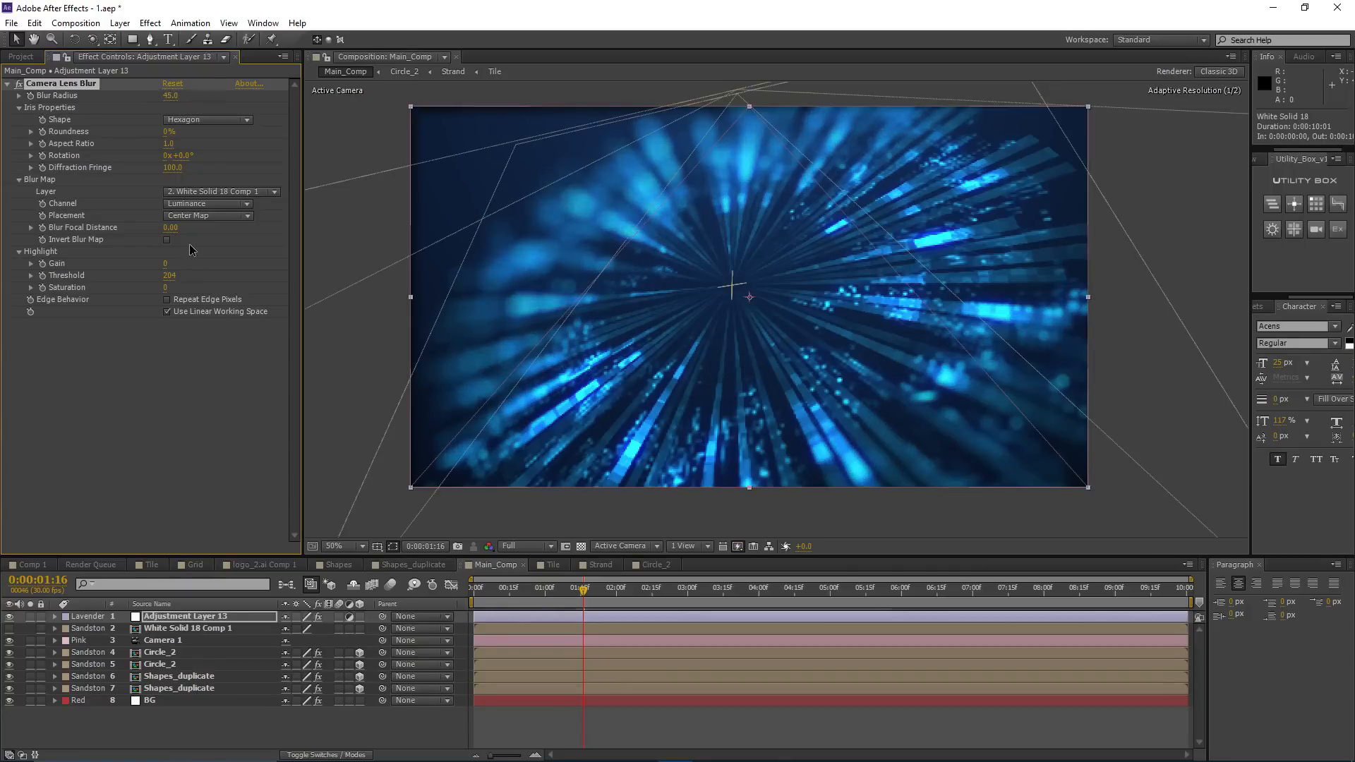
pyautogui.click(168, 299)
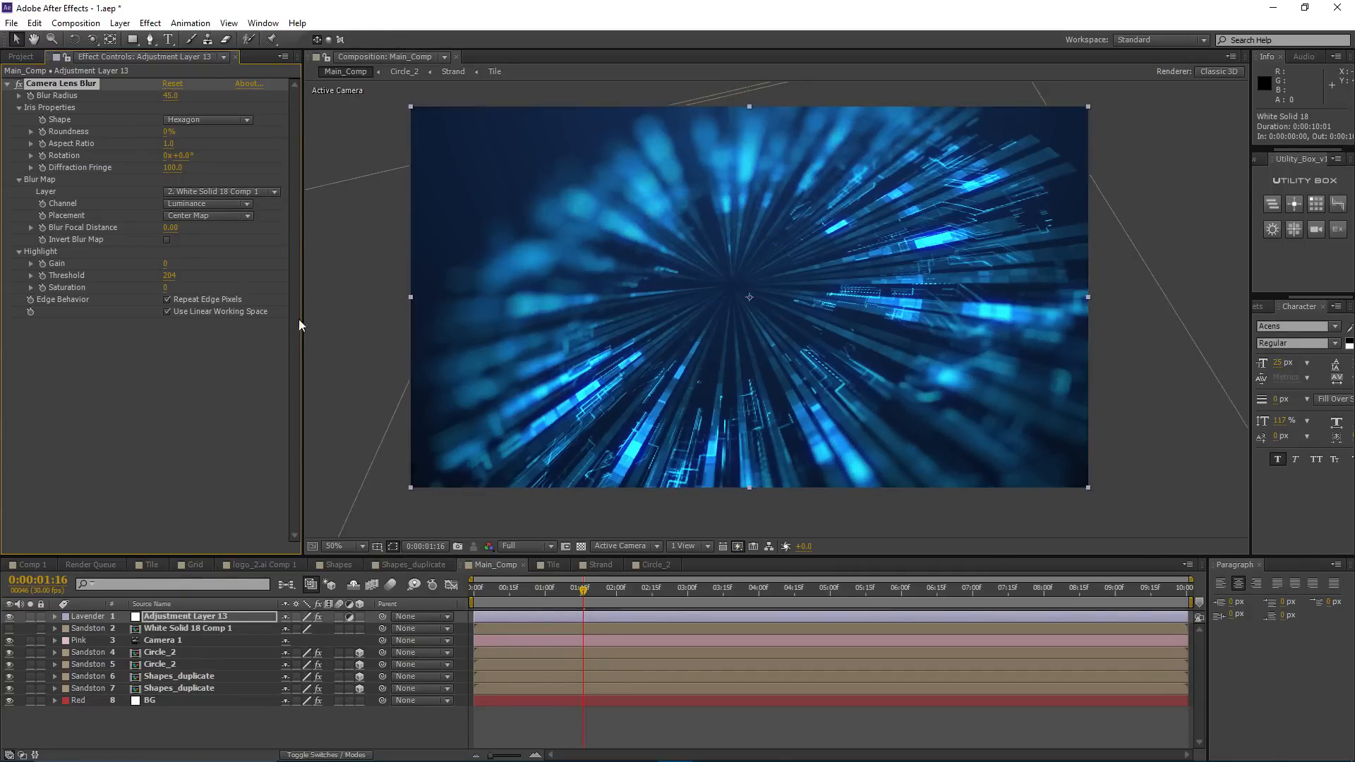
# Step: Examine the lens blur's falloff across the frame in the enlarged composition view
pyautogui.scroll(-2, 788, 328)
pyautogui.moveTo(773, 331); pyautogui.dragTo(748, 330)
pyautogui.scroll(2, 748, 331)
pyautogui.press('`')
pyautogui.scroll(1, 564, 304)
pyautogui.moveTo(564, 303); pyautogui.dragTo(768, 319)
pyautogui.scroll(-2, 708, 310)
pyautogui.press('`')
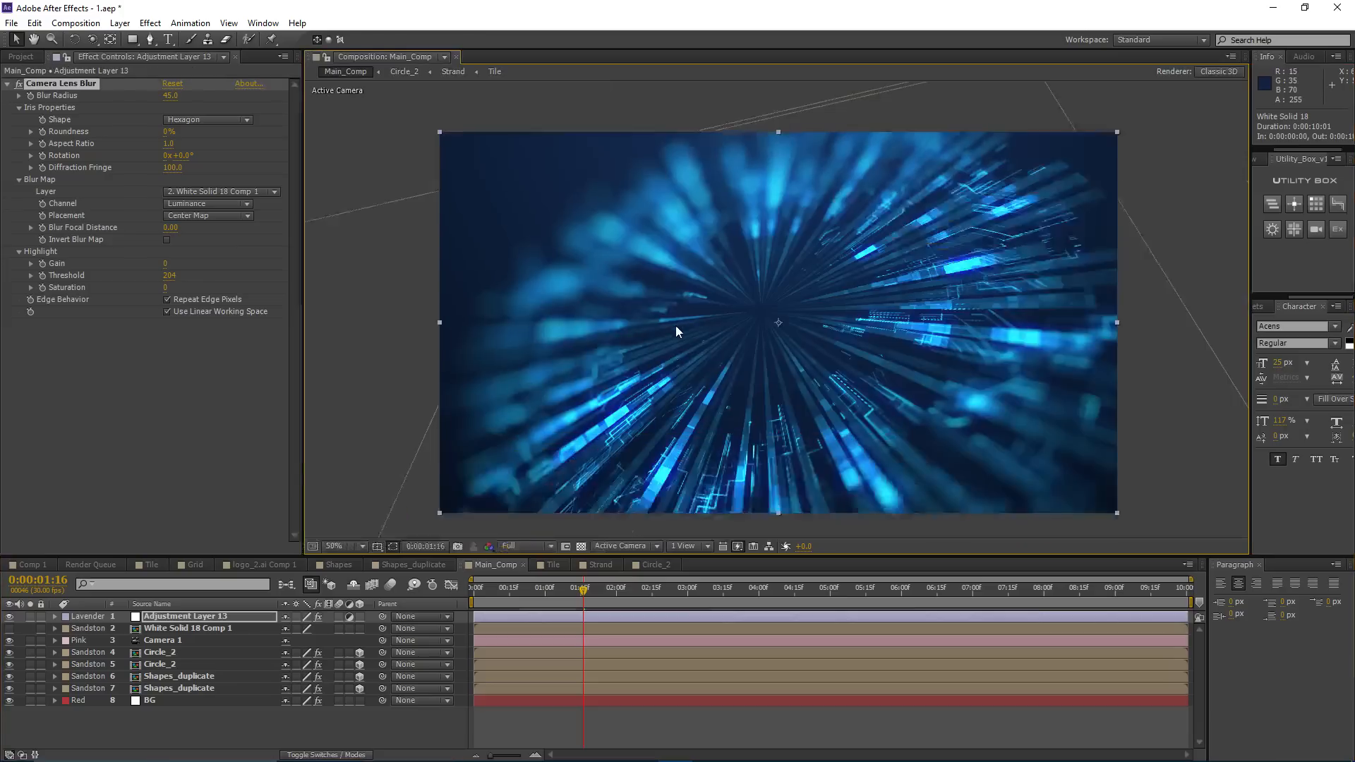
# Step: Reduce the Camera Lens Blur radius, trying 35 before settling on 25
pyautogui.click(176, 98)
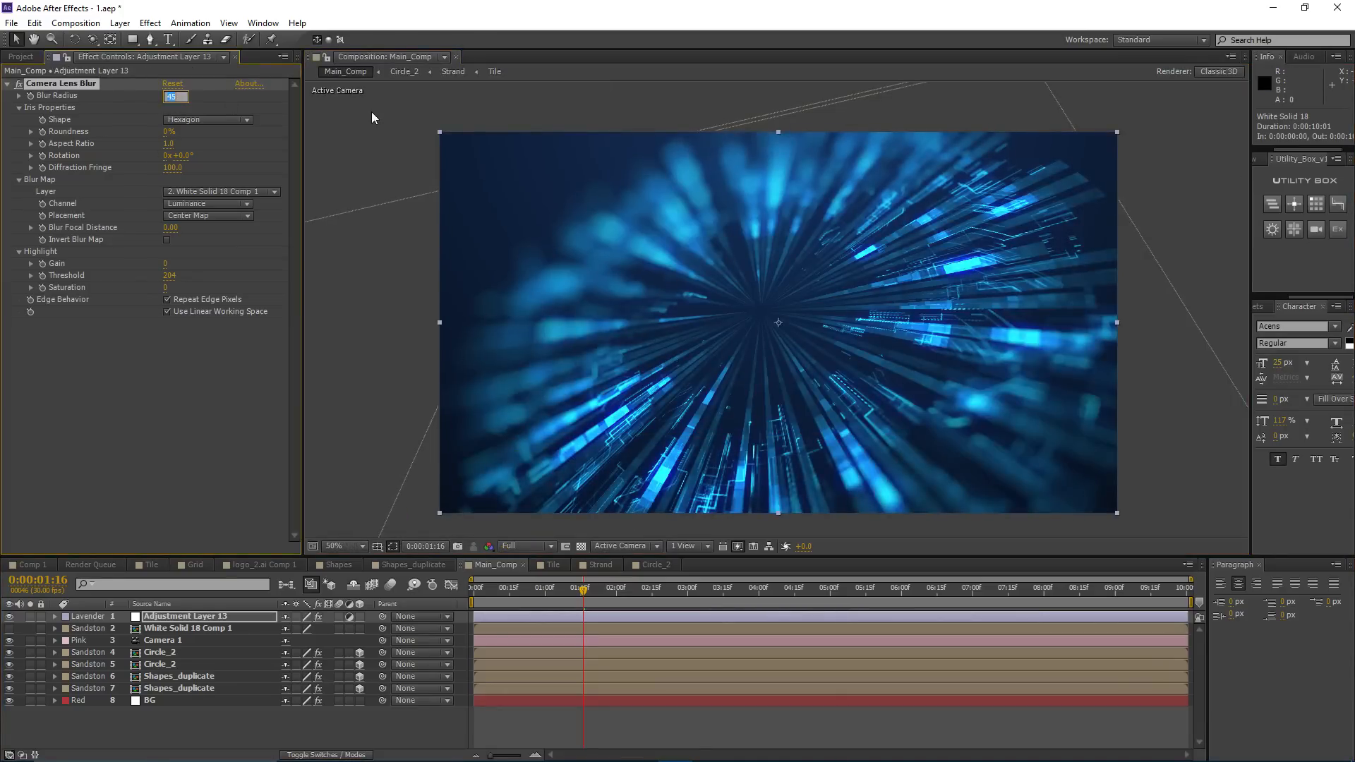
pyautogui.write('35')
pyautogui.press('Return')
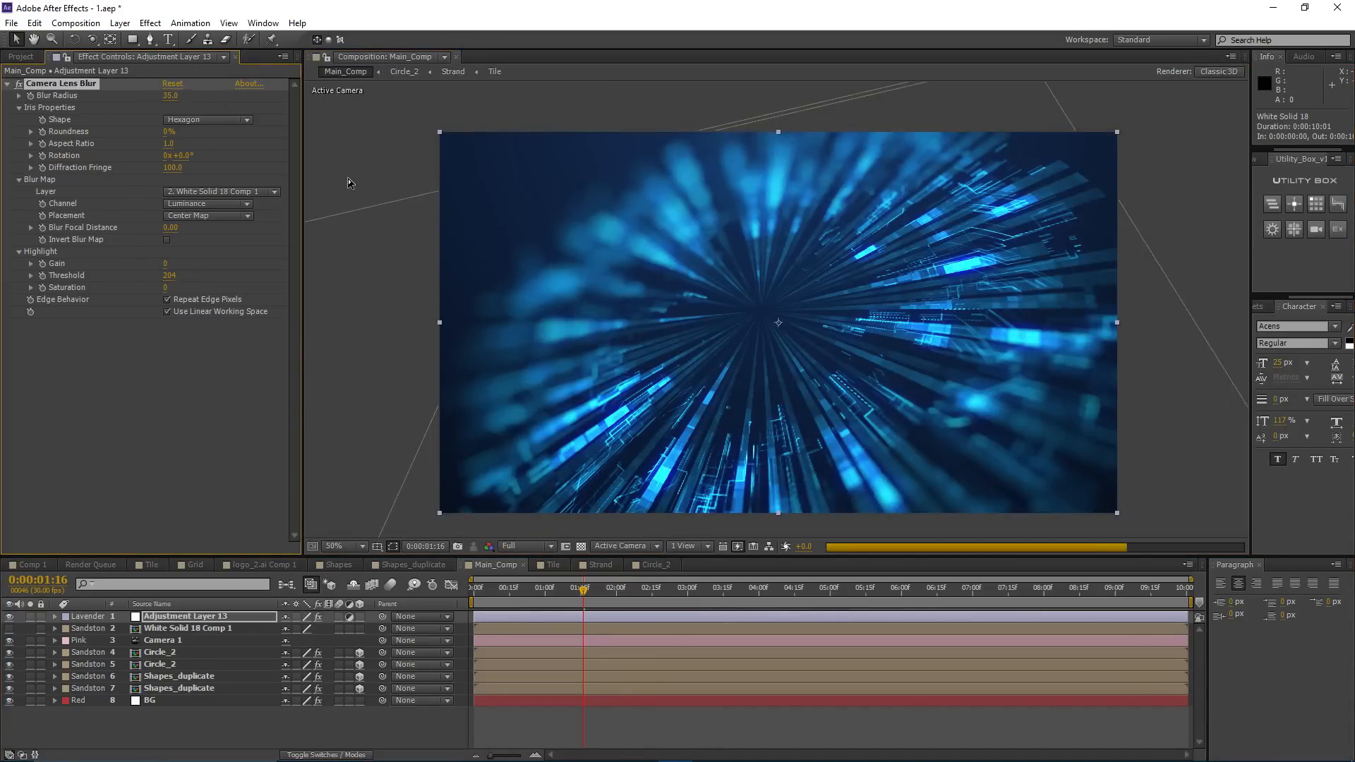
pyautogui.click(173, 96)
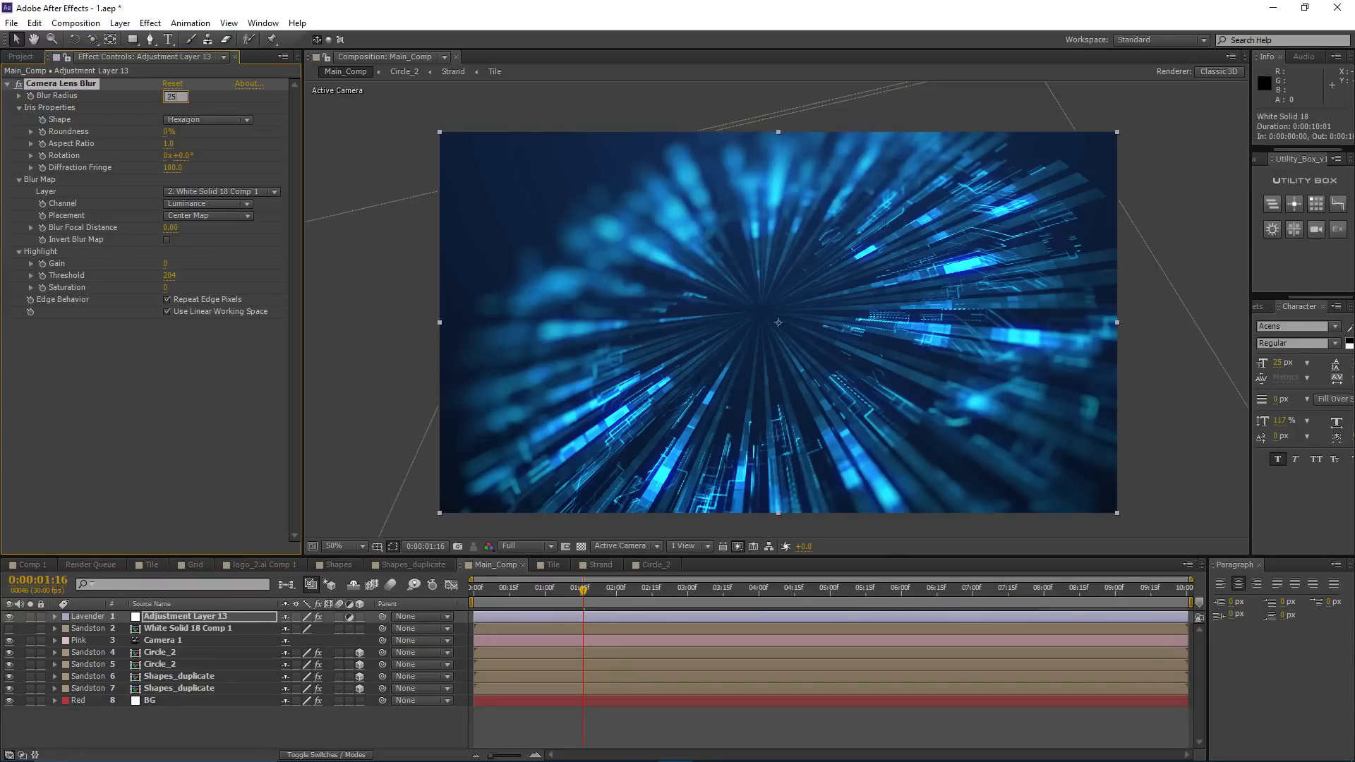
pyautogui.write('25')
pyautogui.press('Return')
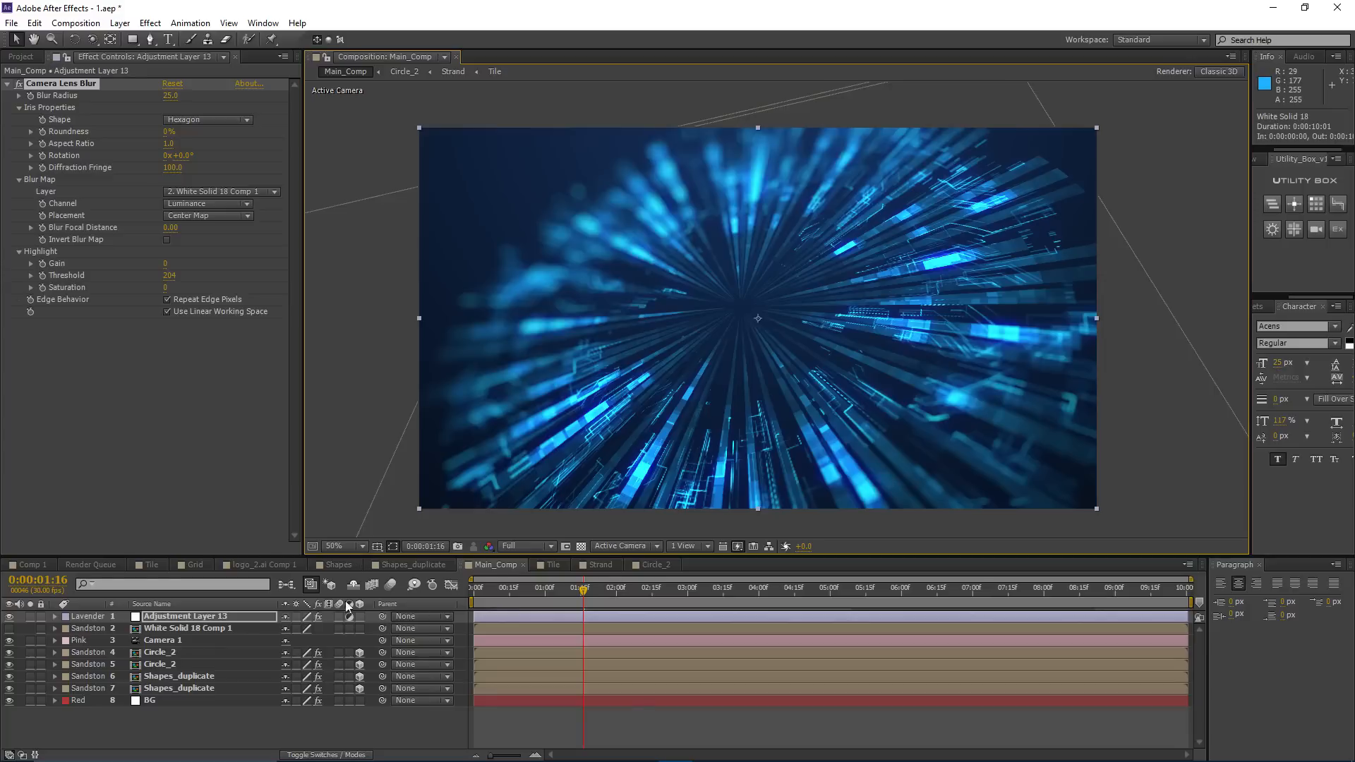
# Step: Add a second adjustment layer on top, apply Curves, and bend the RGB curve into a gentle S for more contrast
pyautogui.click(503, 734)
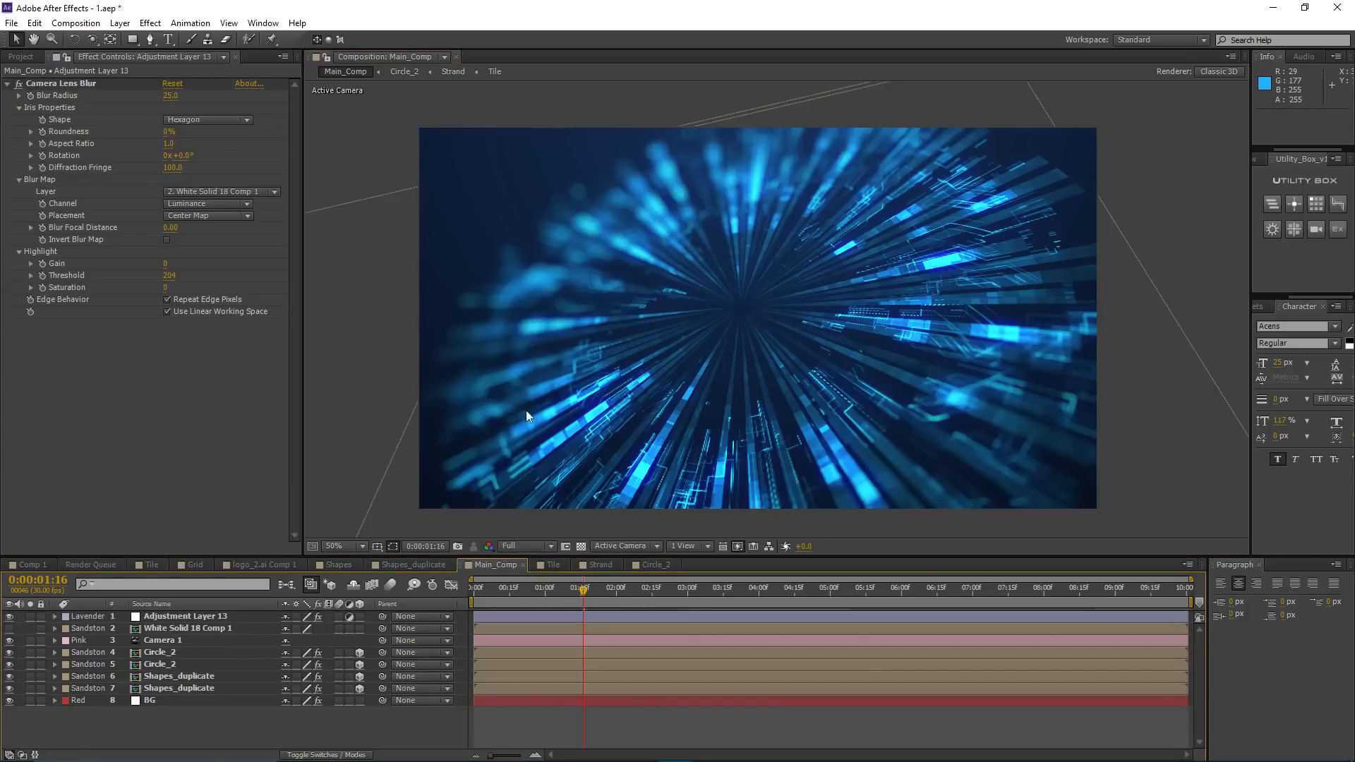
pyautogui.click(120, 23)
pyautogui.click(448, 171)
pyautogui.click(161, 21)
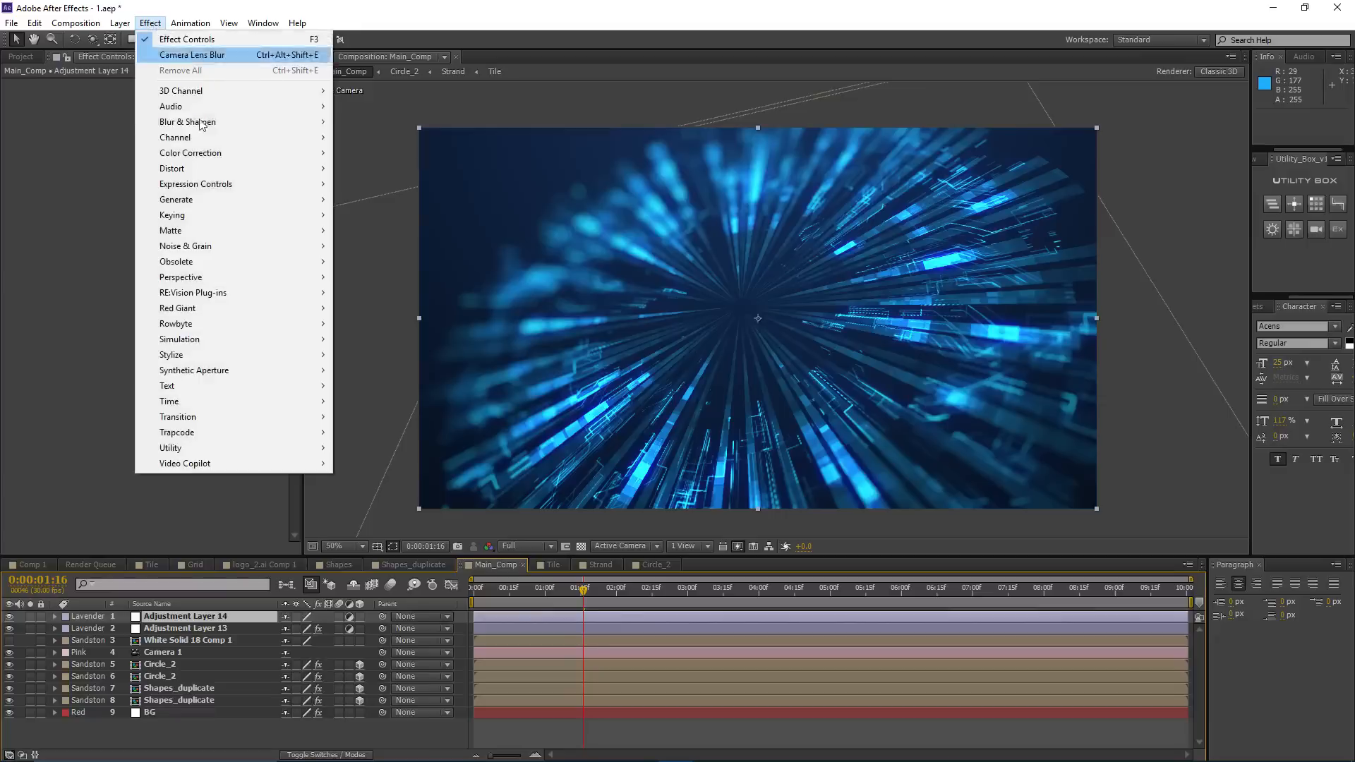
pyautogui.moveTo(236, 152)
pyautogui.click(381, 437)
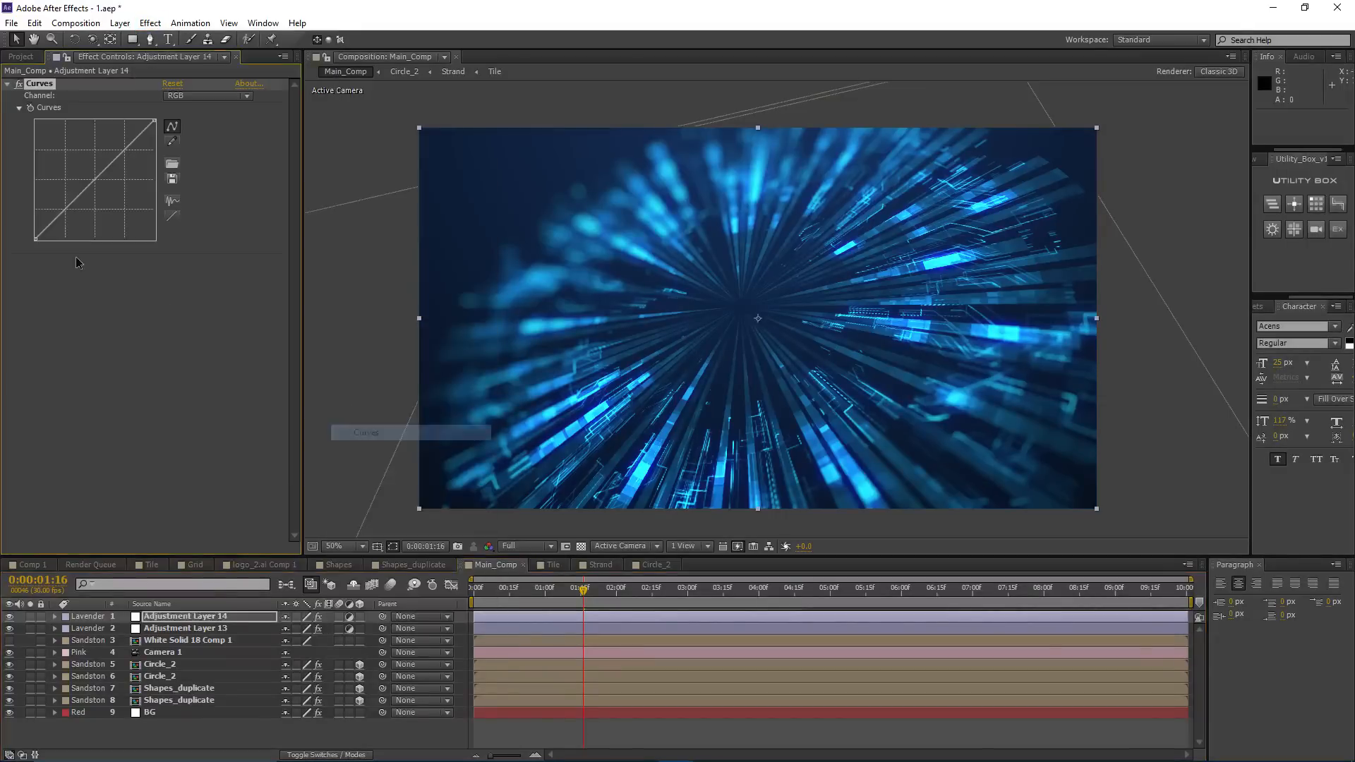
pyautogui.moveTo(51, 228); pyautogui.dragTo(53, 226)
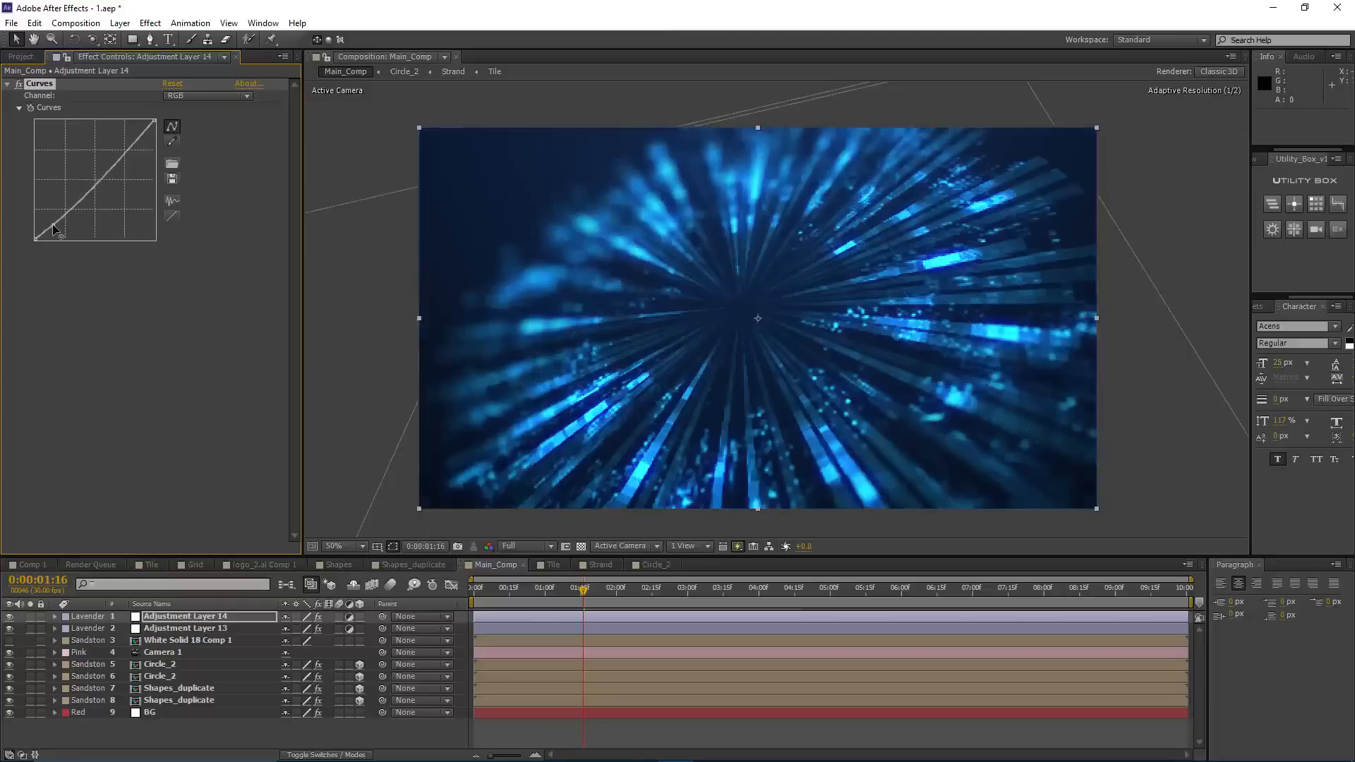
pyautogui.moveTo(122, 153); pyautogui.dragTo(121, 144)
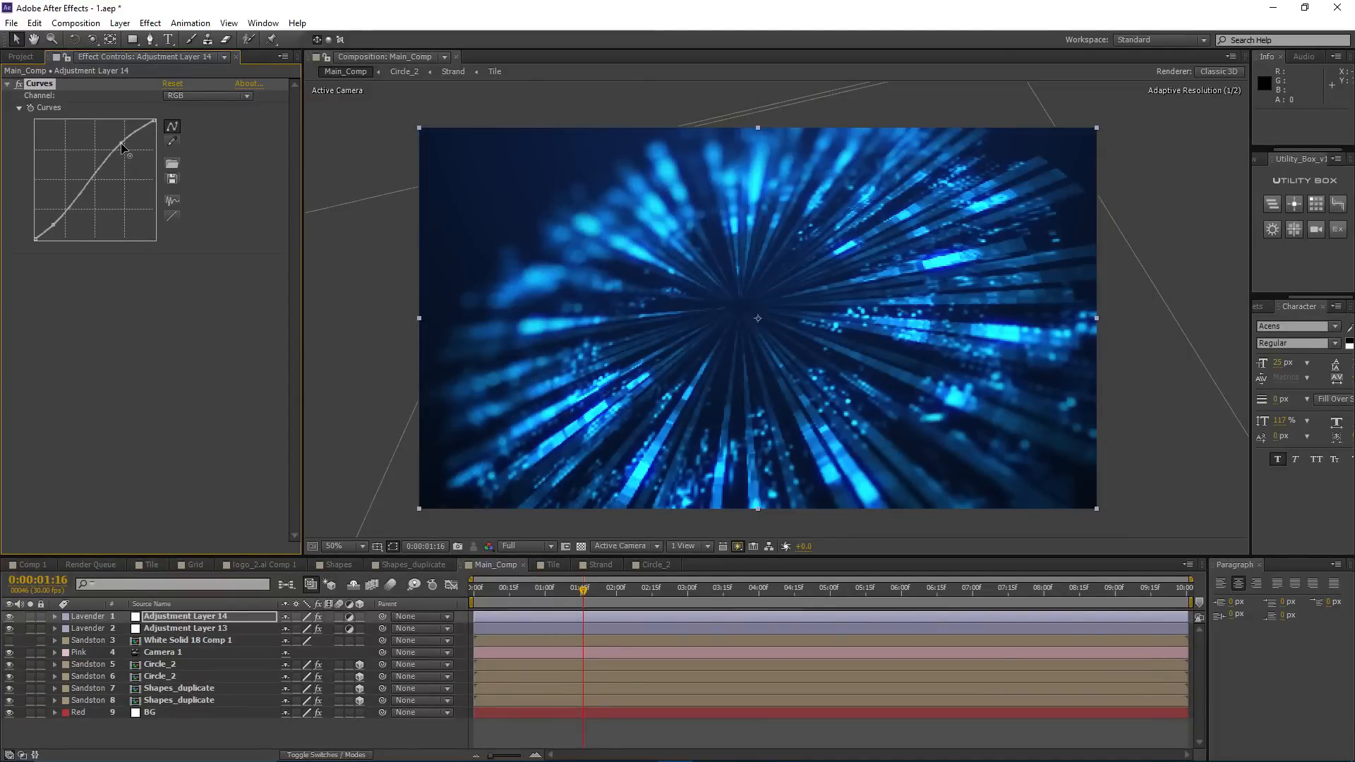
# Step: Lift the shadow end of the Blue curve slightly and pull the Green curve's highlight end inward
pyautogui.click(207, 96)
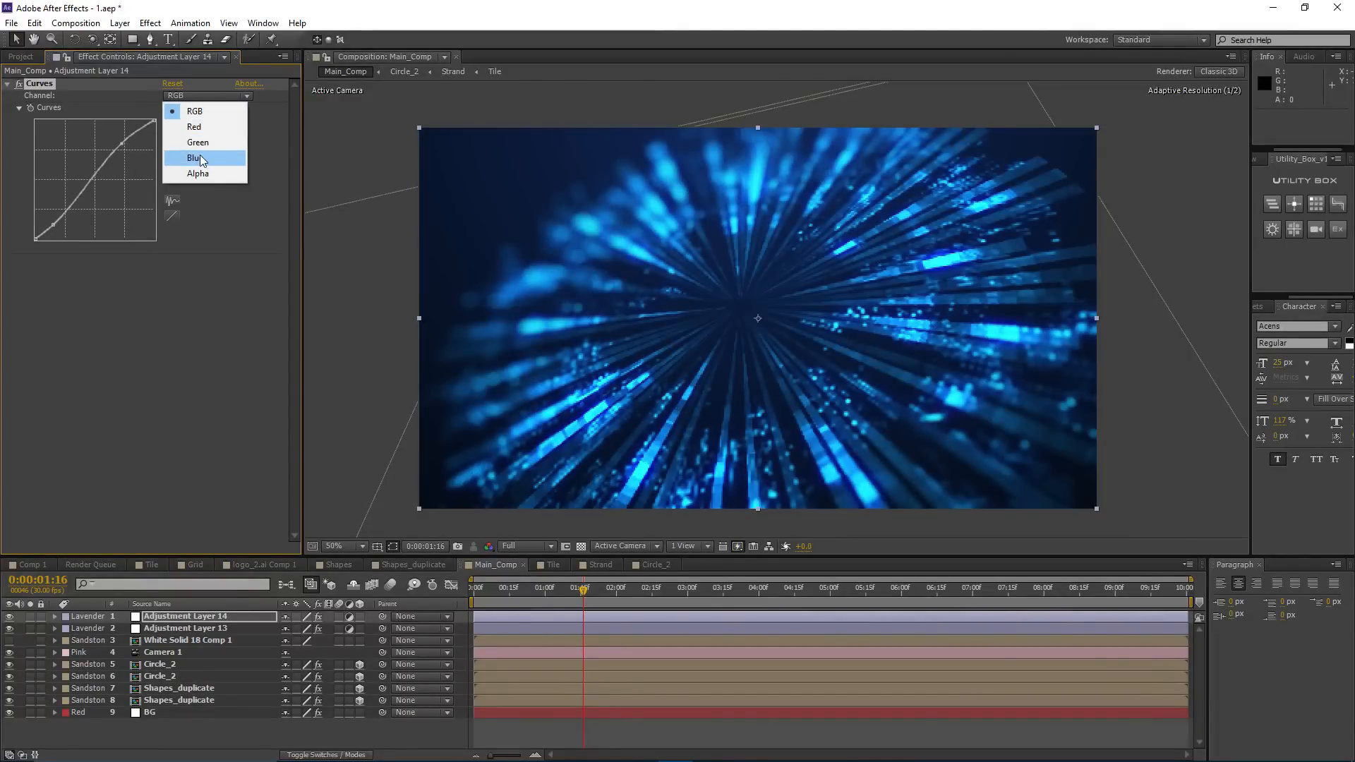
pyautogui.click(194, 155)
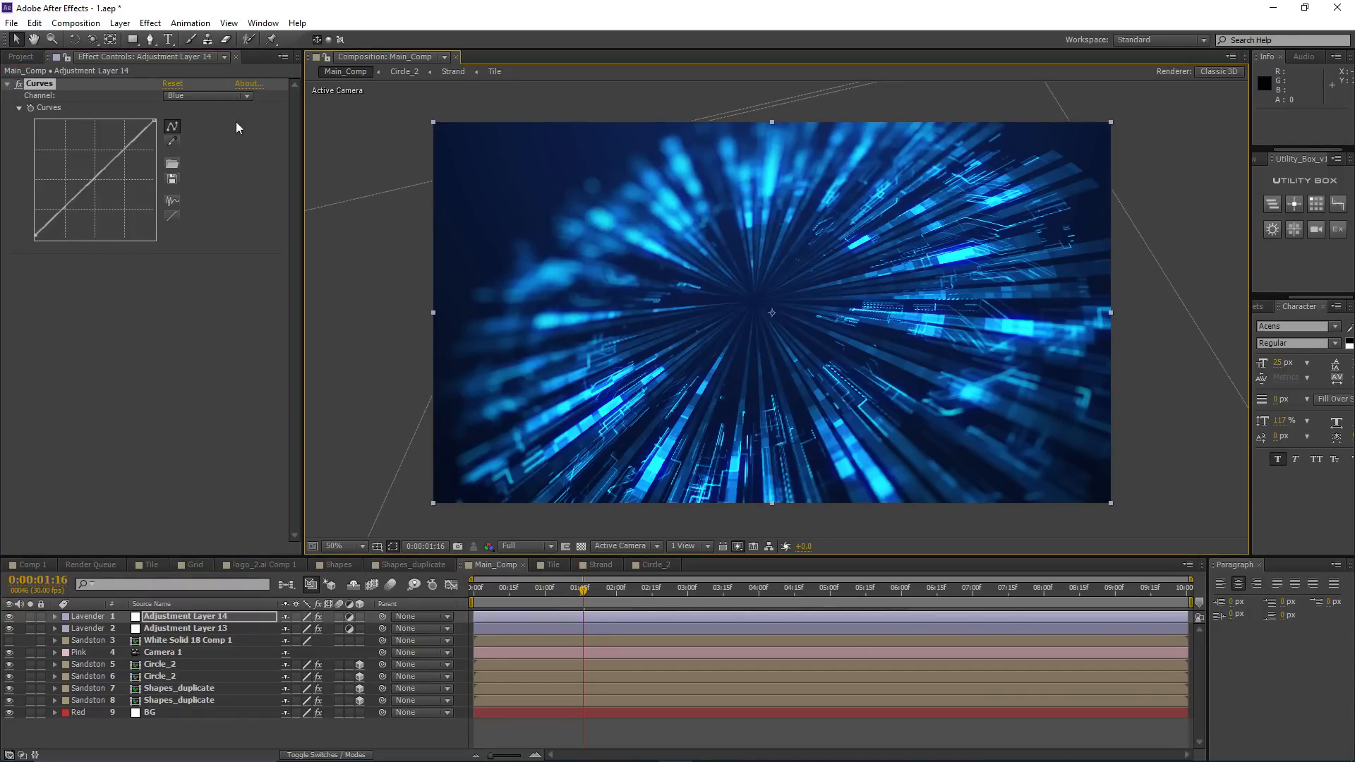
pyautogui.click(193, 95)
pyautogui.click(197, 143)
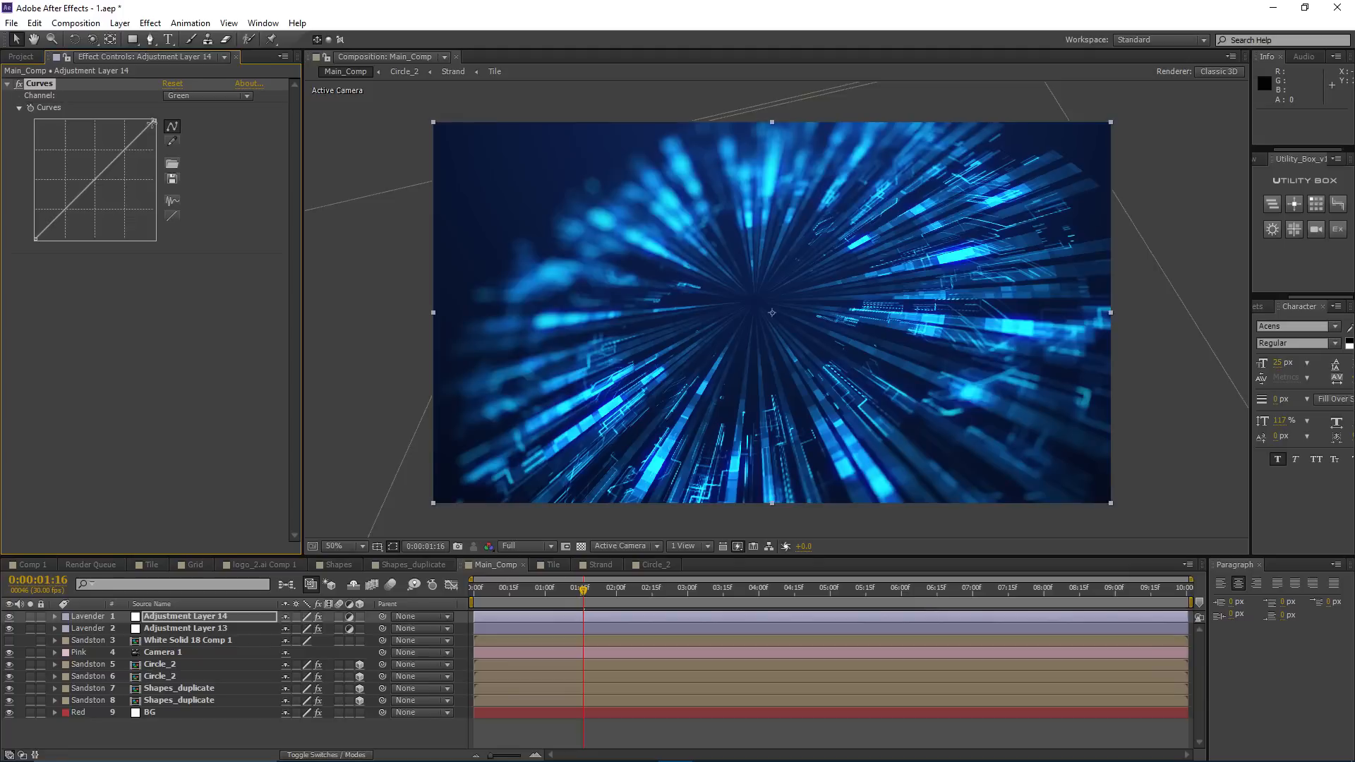
pyautogui.moveTo(154, 121)
pyautogui.mouseDown()
pyautogui.moveTo(127, 117)
pyautogui.moveTo(138, 116)
pyautogui.mouseUp()
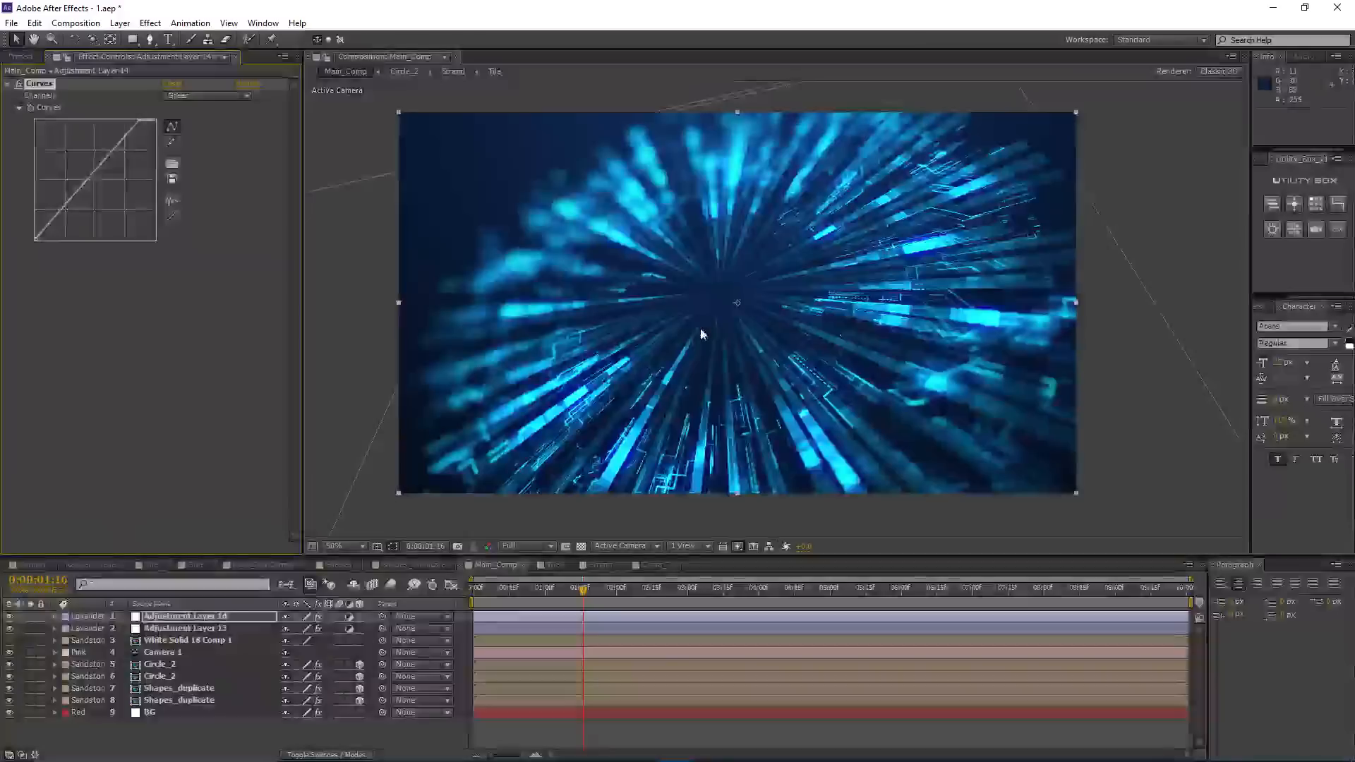
# Step: At 0:00:01:01, apply Glow to the Curves adjustment layer with a radius of 144 and a threshold of 85.9%
pyautogui.click(548, 604)
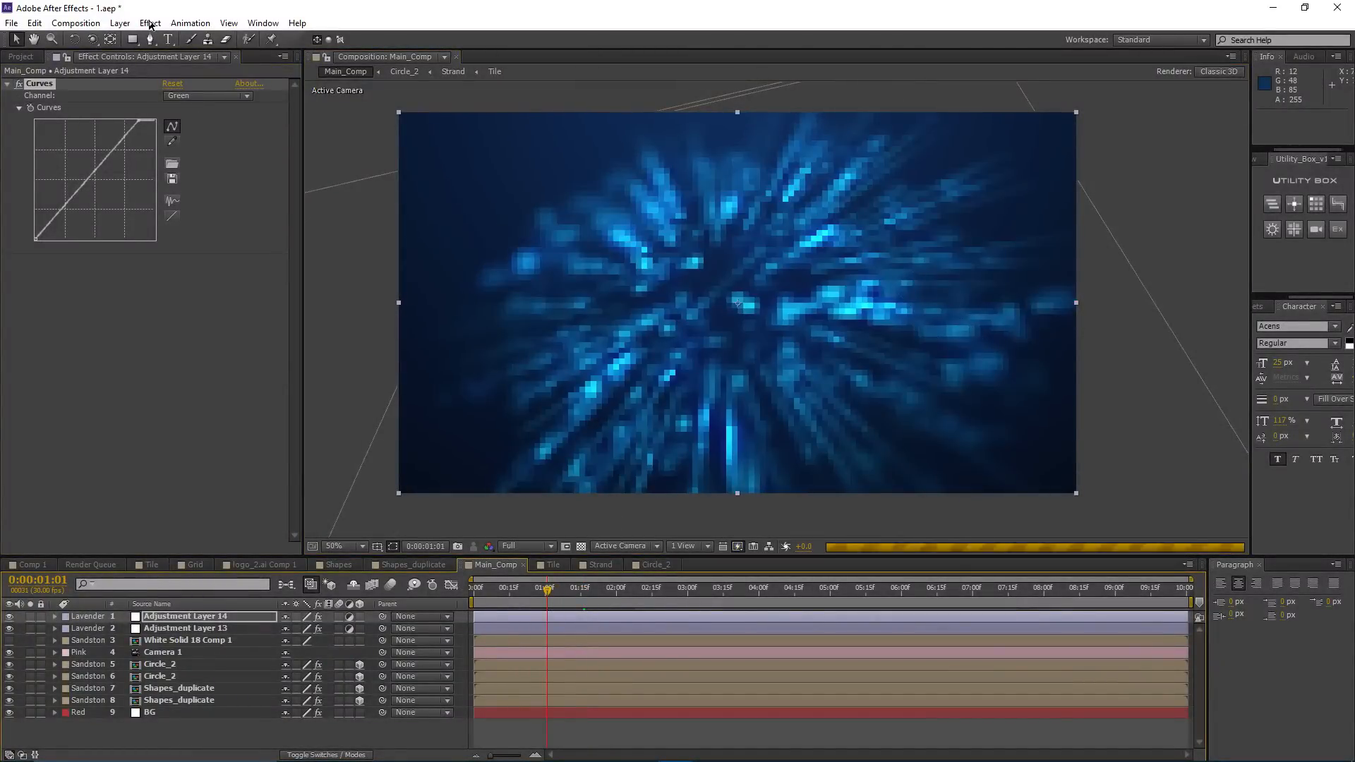
pyautogui.click(151, 23)
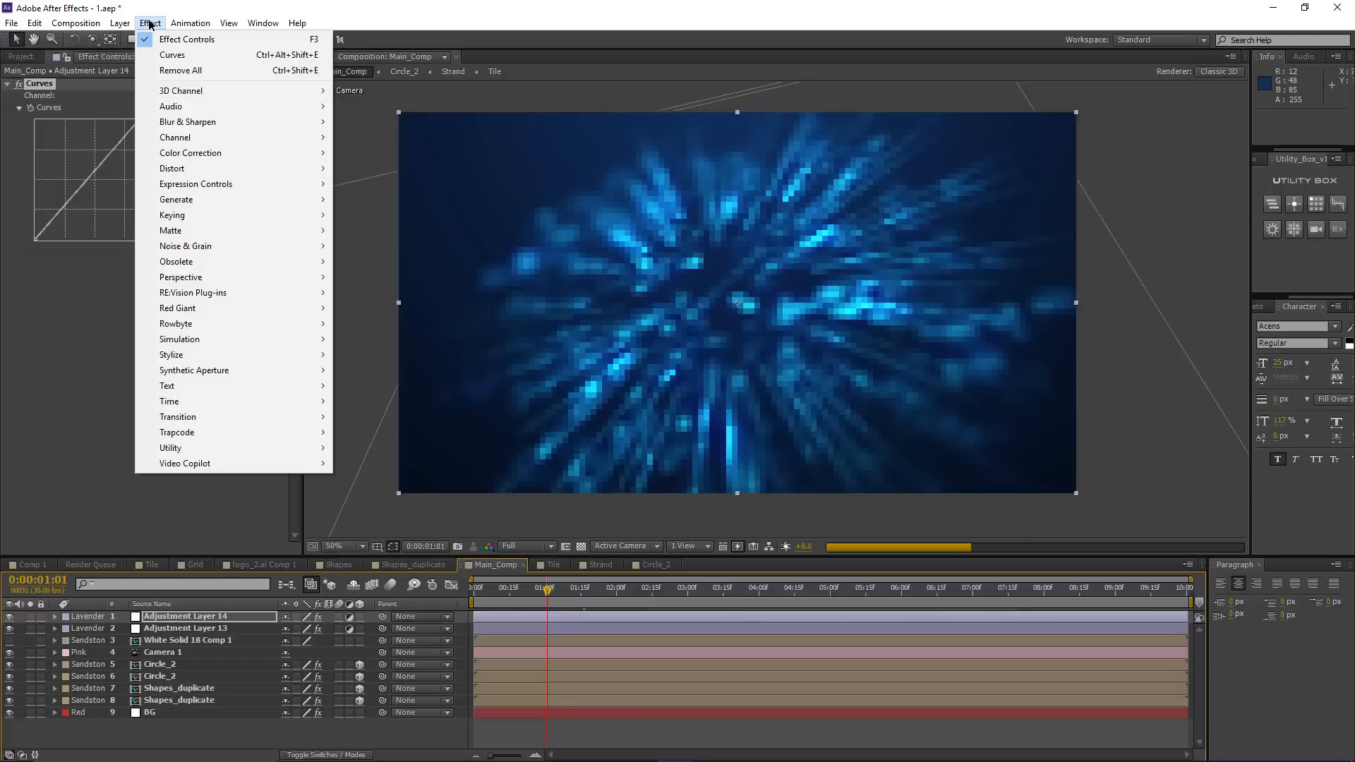
pyautogui.moveTo(176, 355)
pyautogui.click(364, 572)
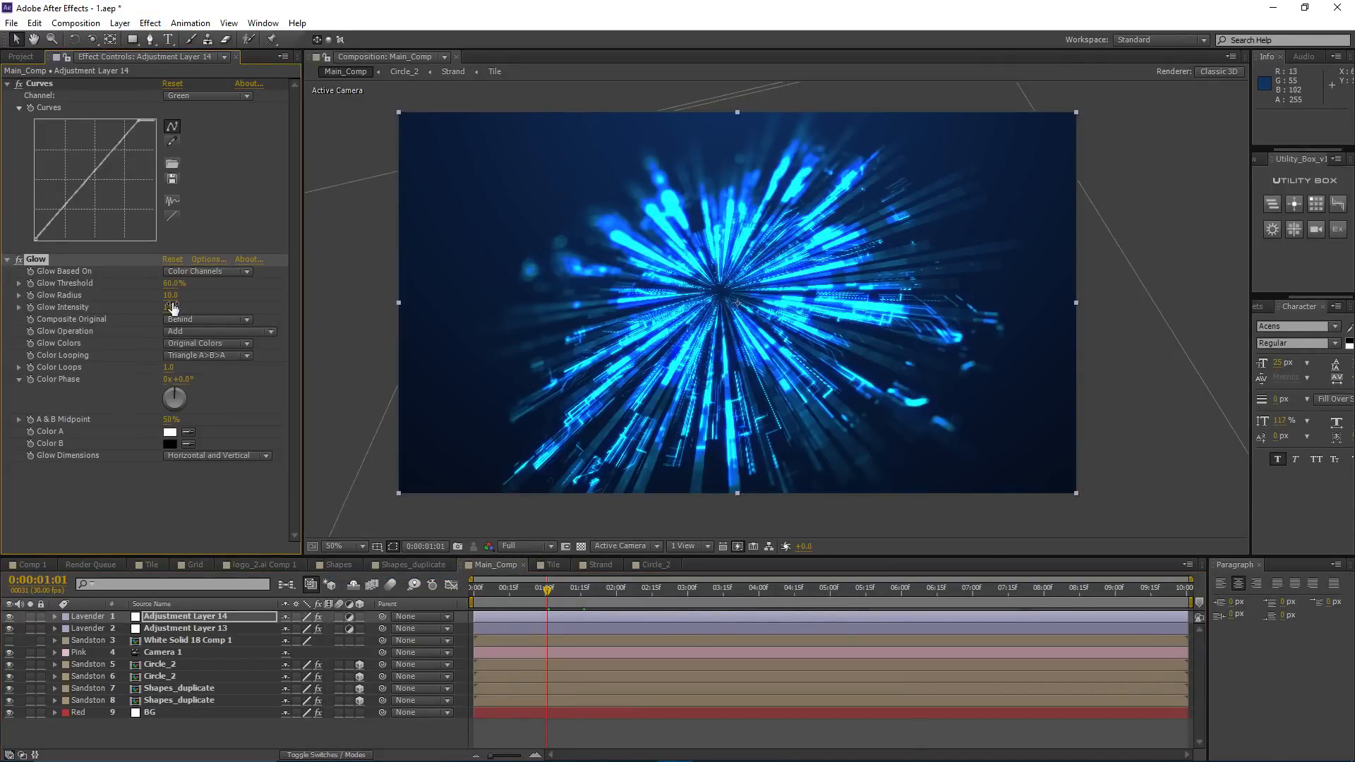
pyautogui.moveTo(188, 301); pyautogui.dragTo(248, 302)
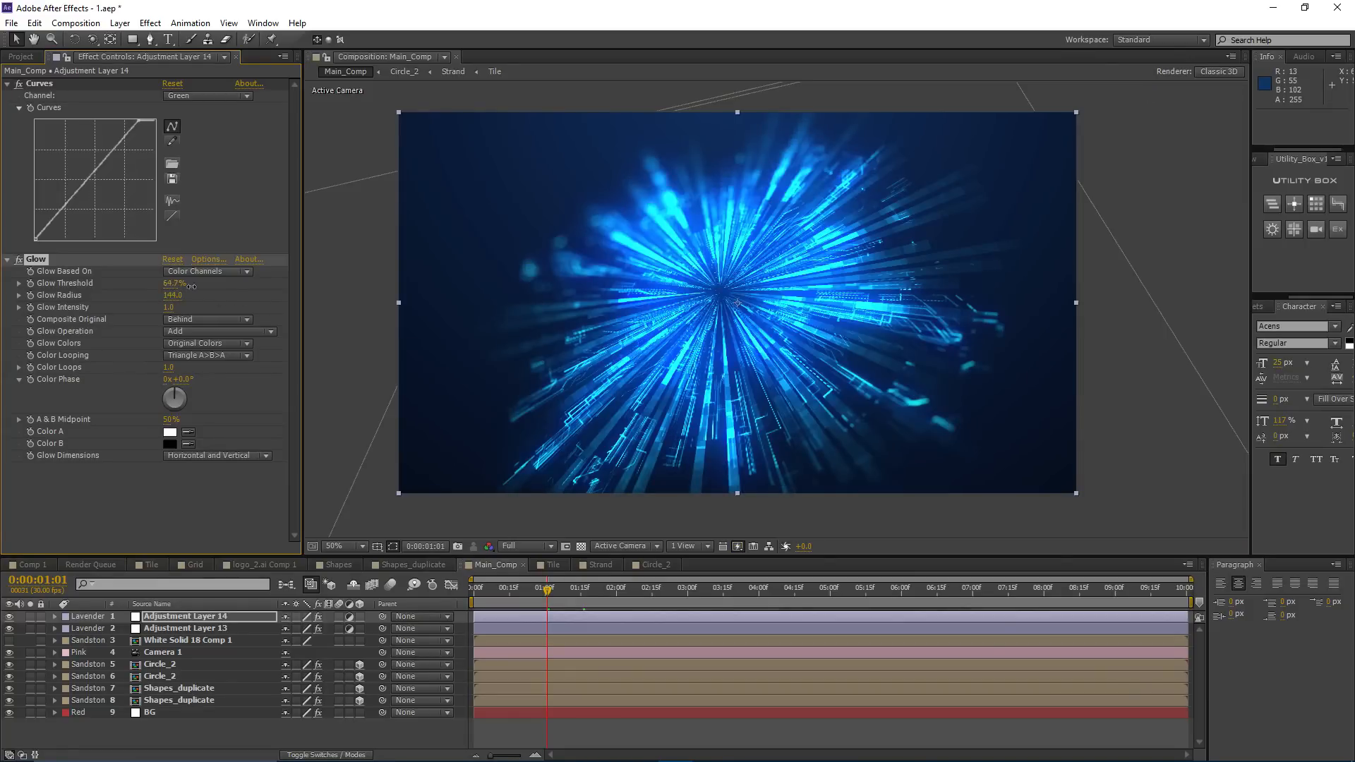
pyautogui.moveTo(192, 287); pyautogui.dragTo(236, 288)
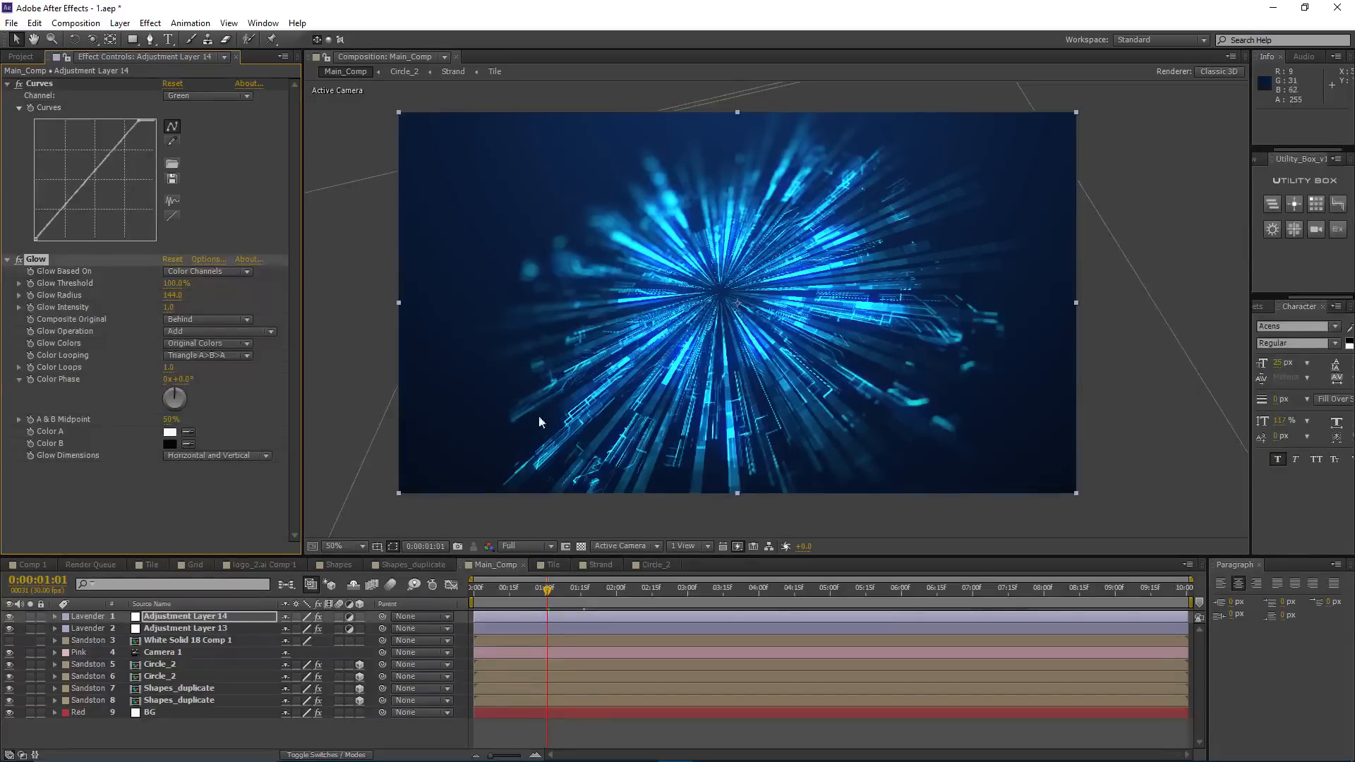
pyautogui.moveTo(173, 286); pyautogui.dragTo(153, 288)
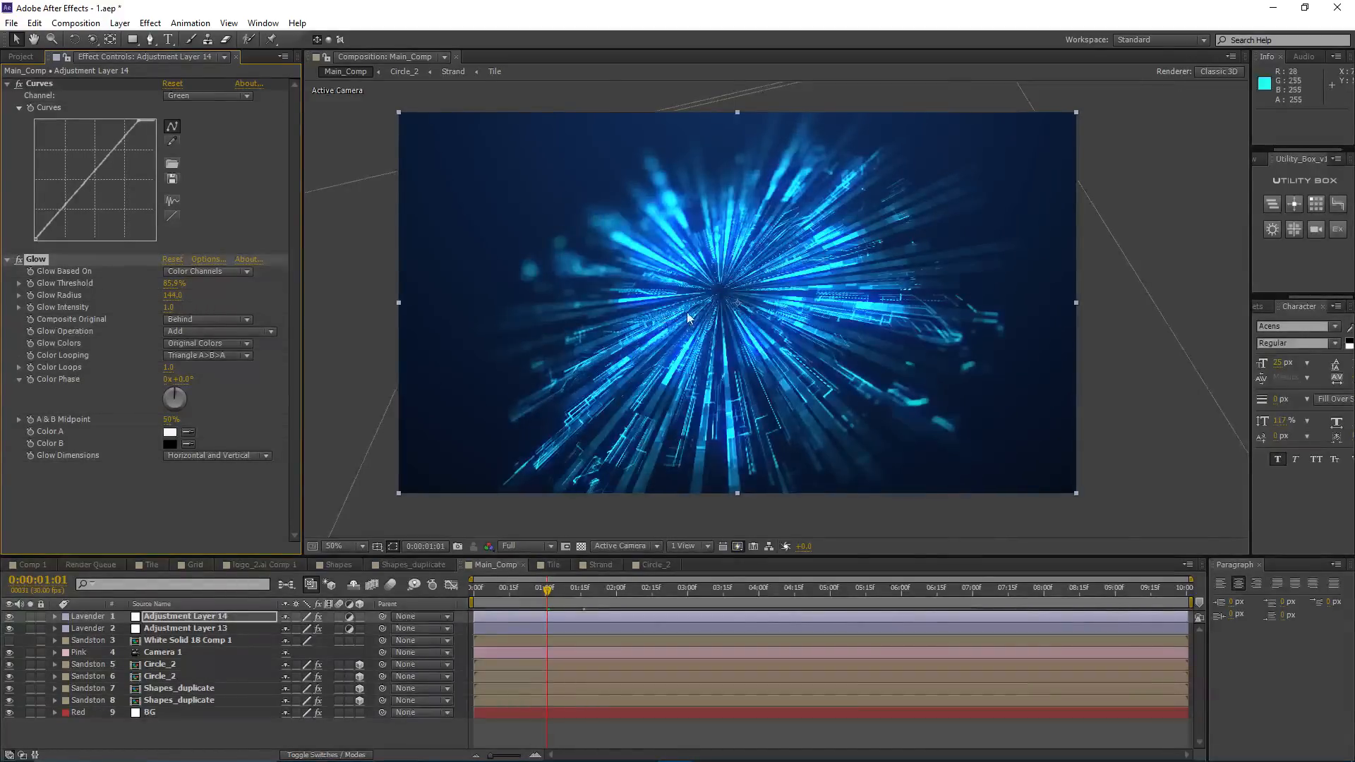
# Step: Inspect the glowing strands in the enlarged composition view and play a preview of the Main_Comp animation
pyautogui.press('`')
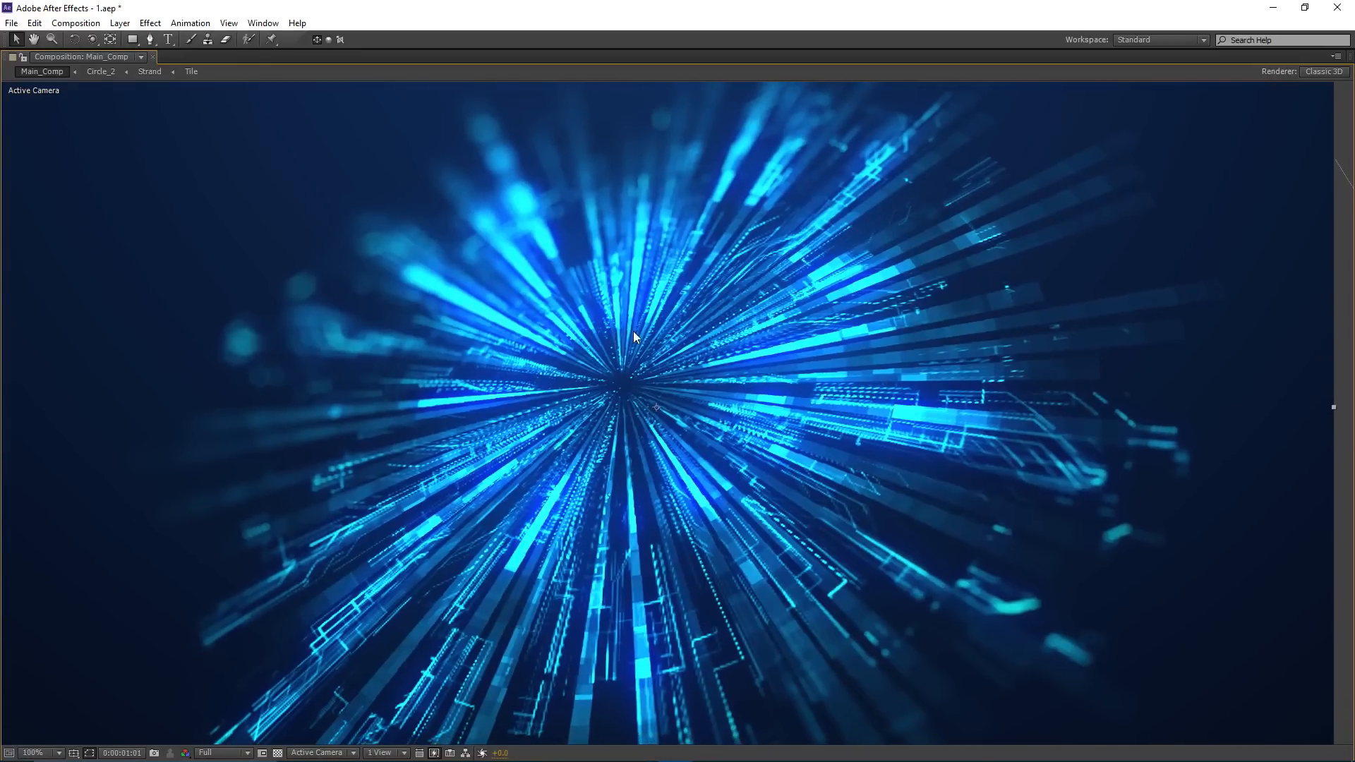
pyautogui.press(',')
pyautogui.press(',')
pyautogui.moveTo(659, 311)
pyautogui.mouseDown()
pyautogui.moveTo(684, 287)
pyautogui.moveTo(639, 312)
pyautogui.mouseUp()
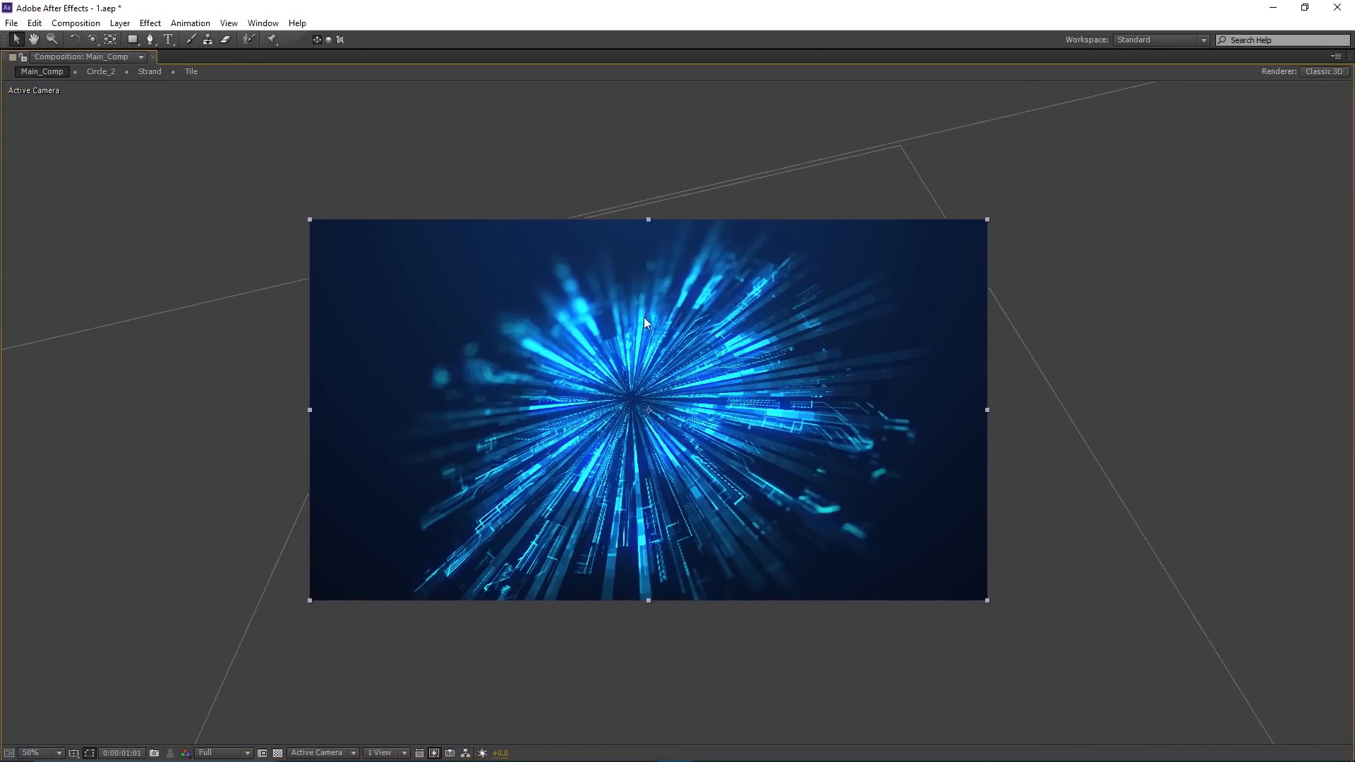
pyautogui.press('`')
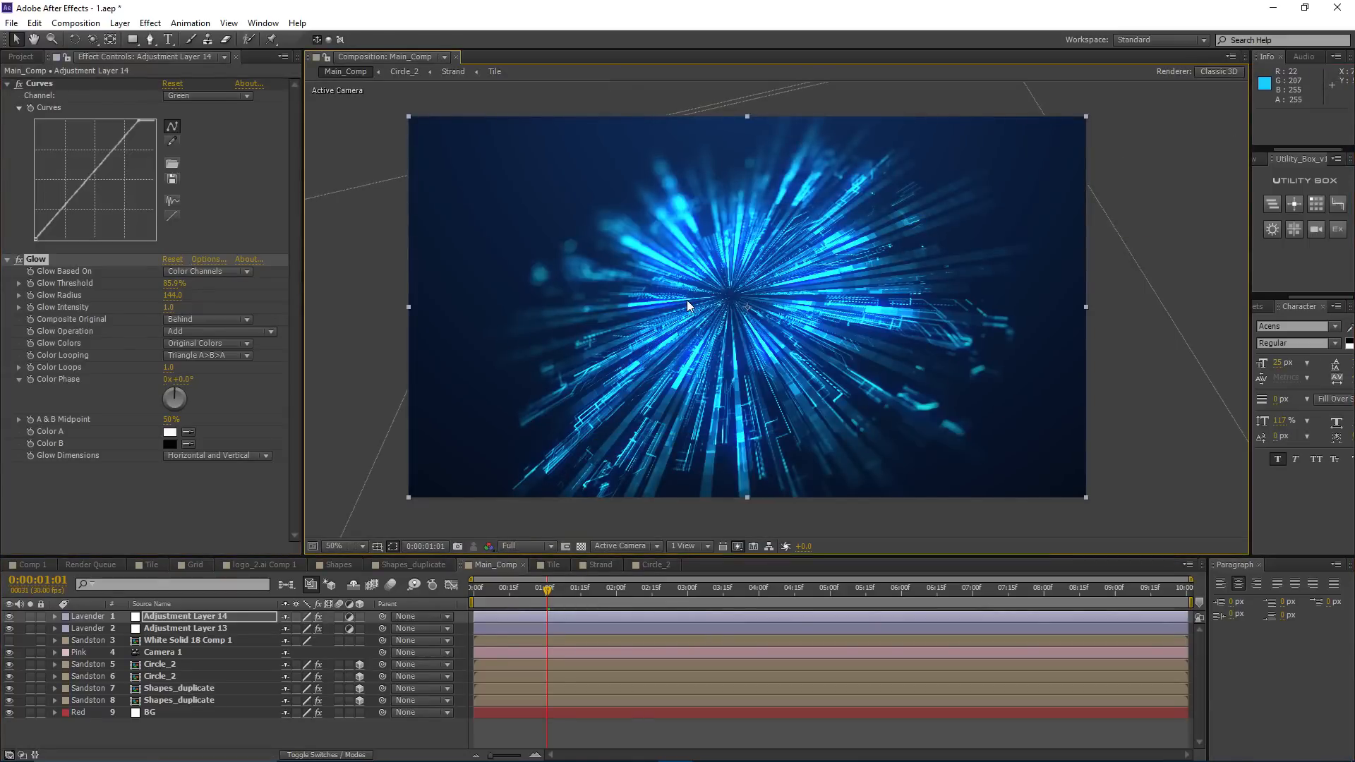
pyautogui.press('space')
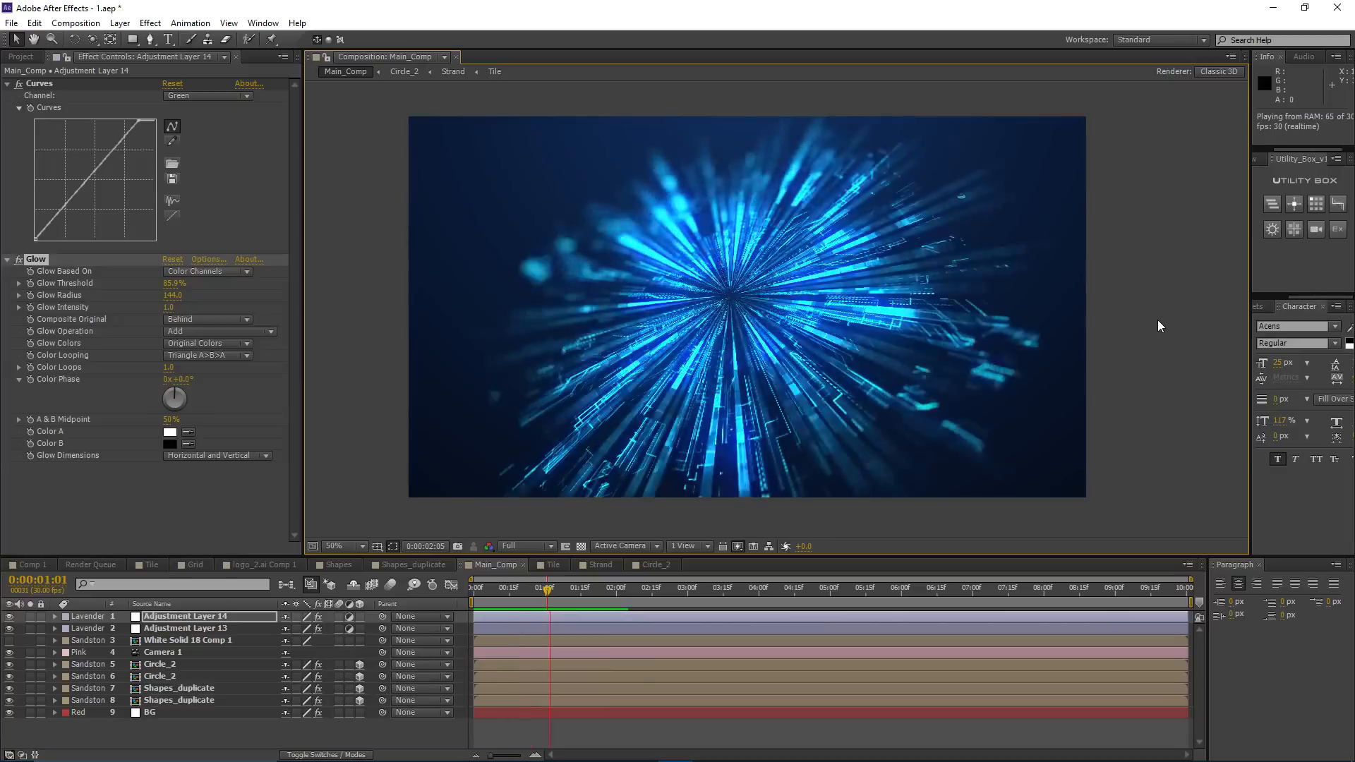